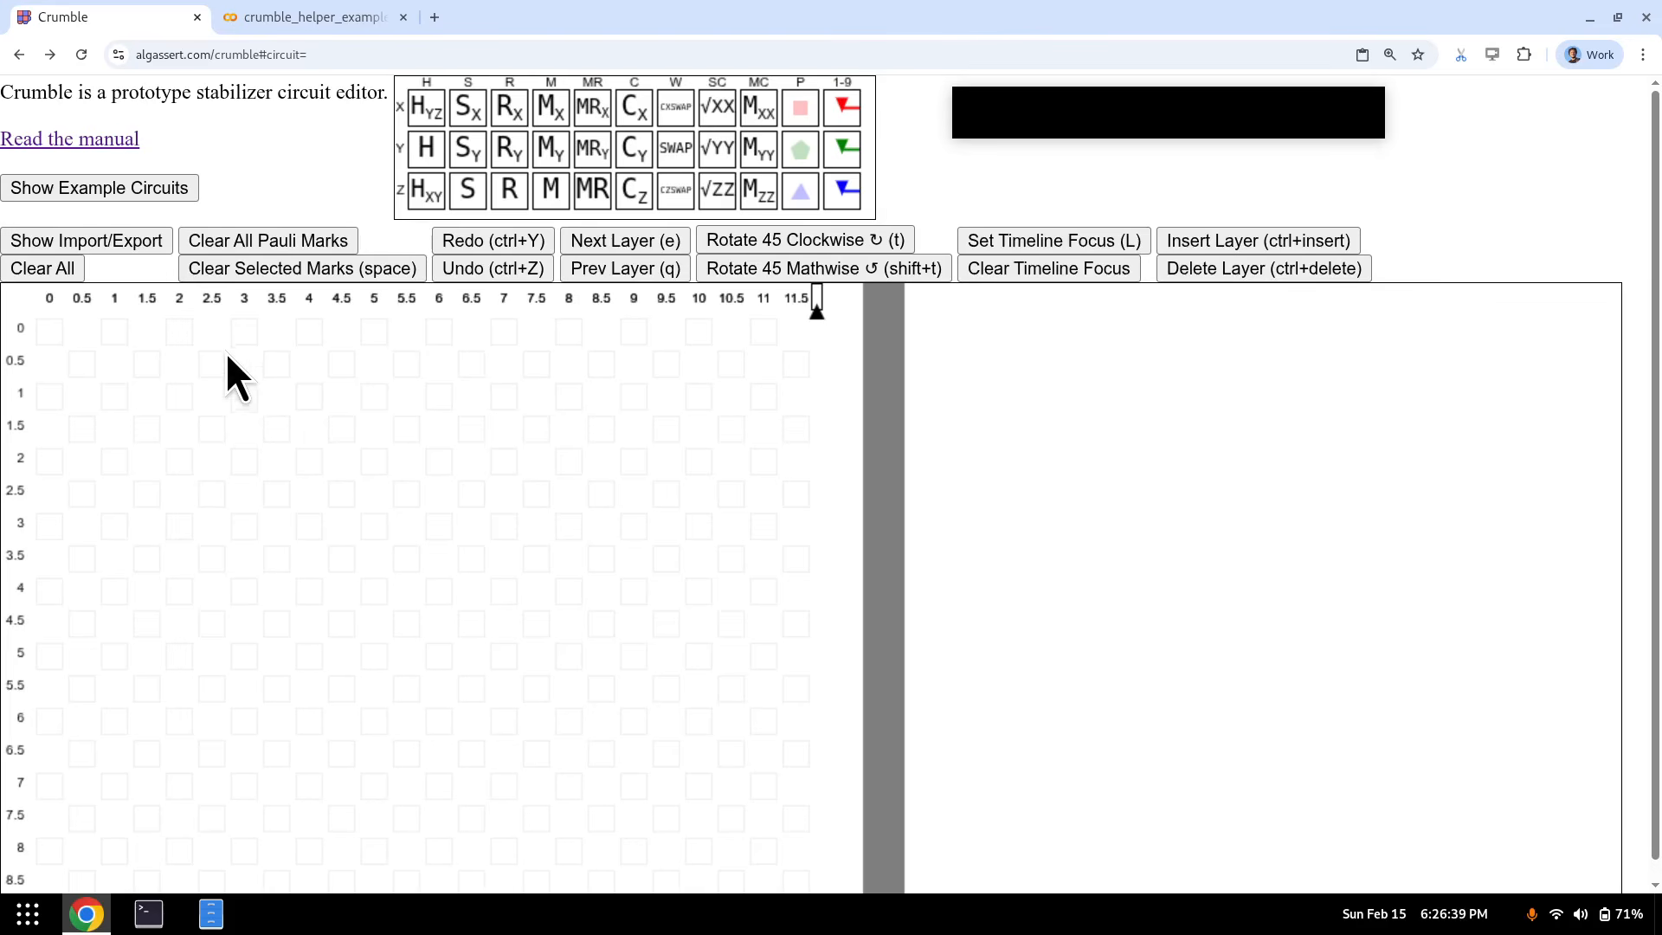
- Load the Surface Code Prepare (RY) example from the example circuits table
{"action": "left_click", "coordinate": [118, 185]}
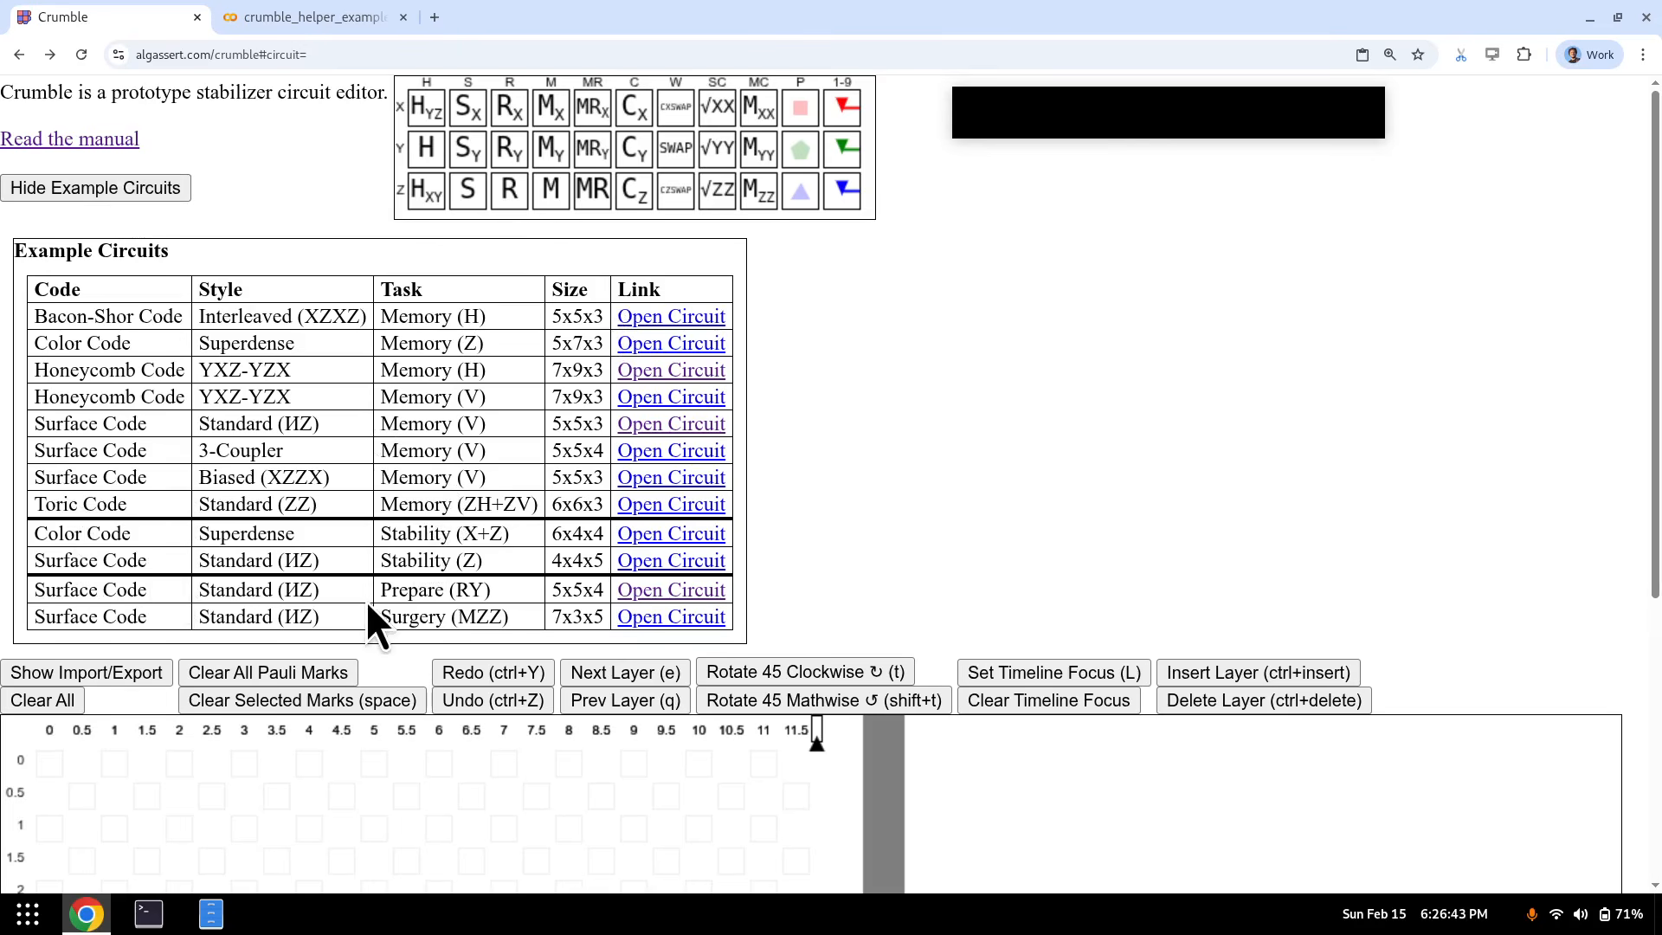
{"action": "left_click_drag", "start_coordinate": [289, 591], "coordinate": [535, 606]}
{"action": "left_click", "coordinate": [616, 594]}
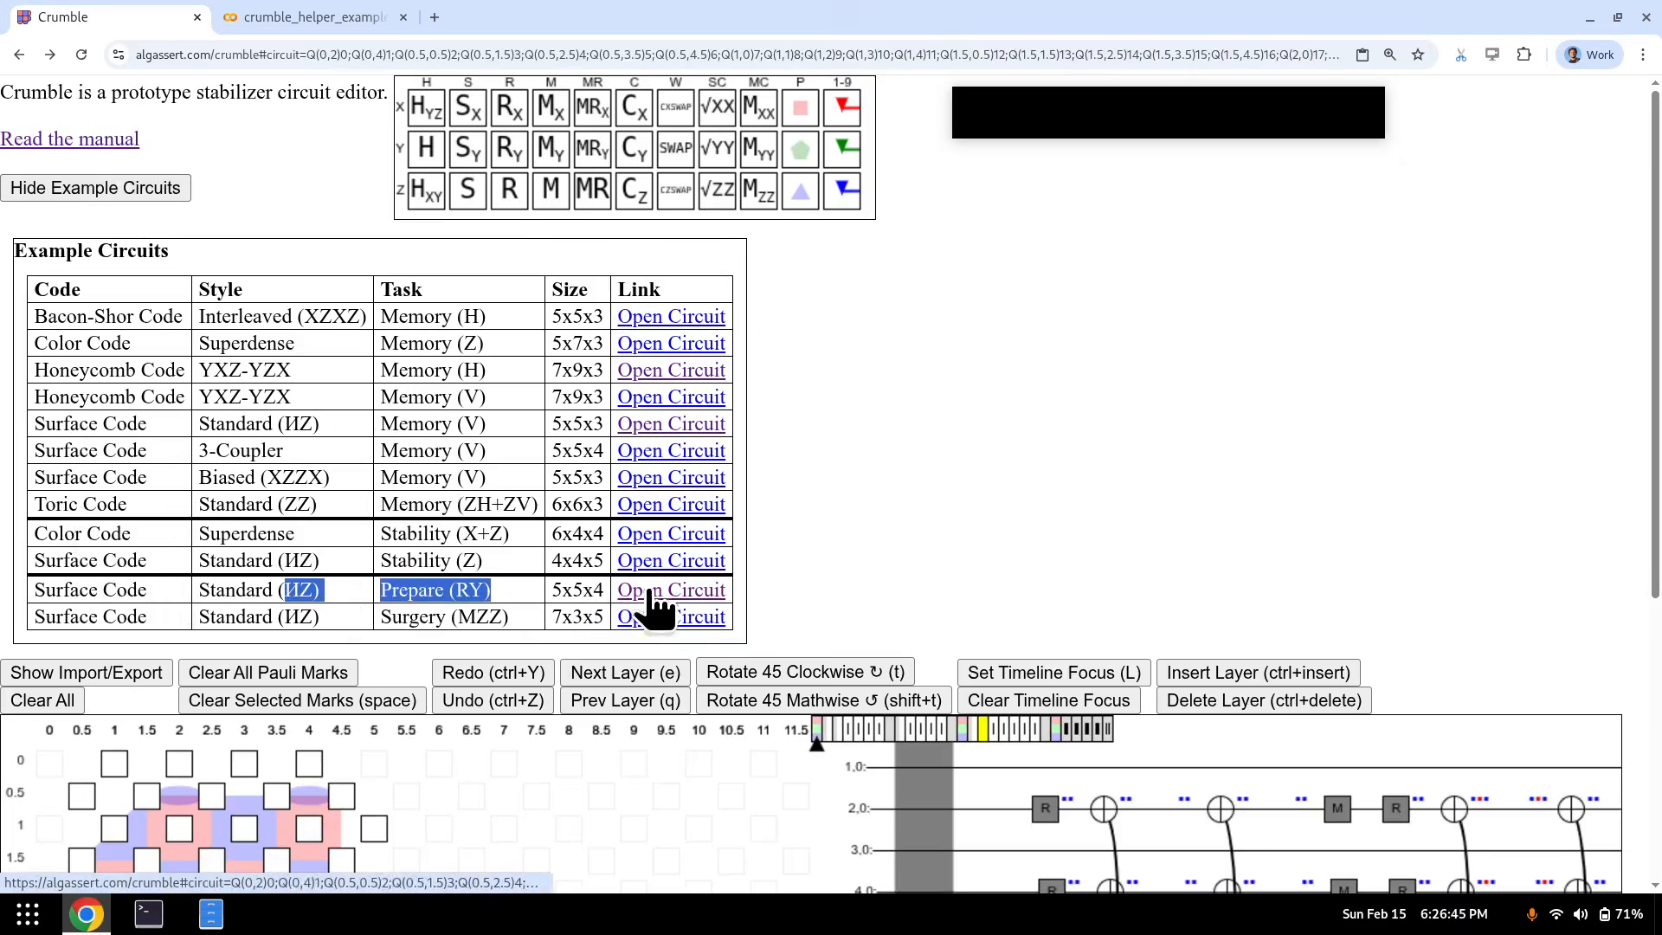
- Select site (6, 2) and step forward to the H and CNOT layers, then back a layer
{"action": "scroll", "coordinate": [760, 333], "scroll_direction": "down", "scroll_amount": 5}
{"action": "left_click", "coordinate": [442, 485]}
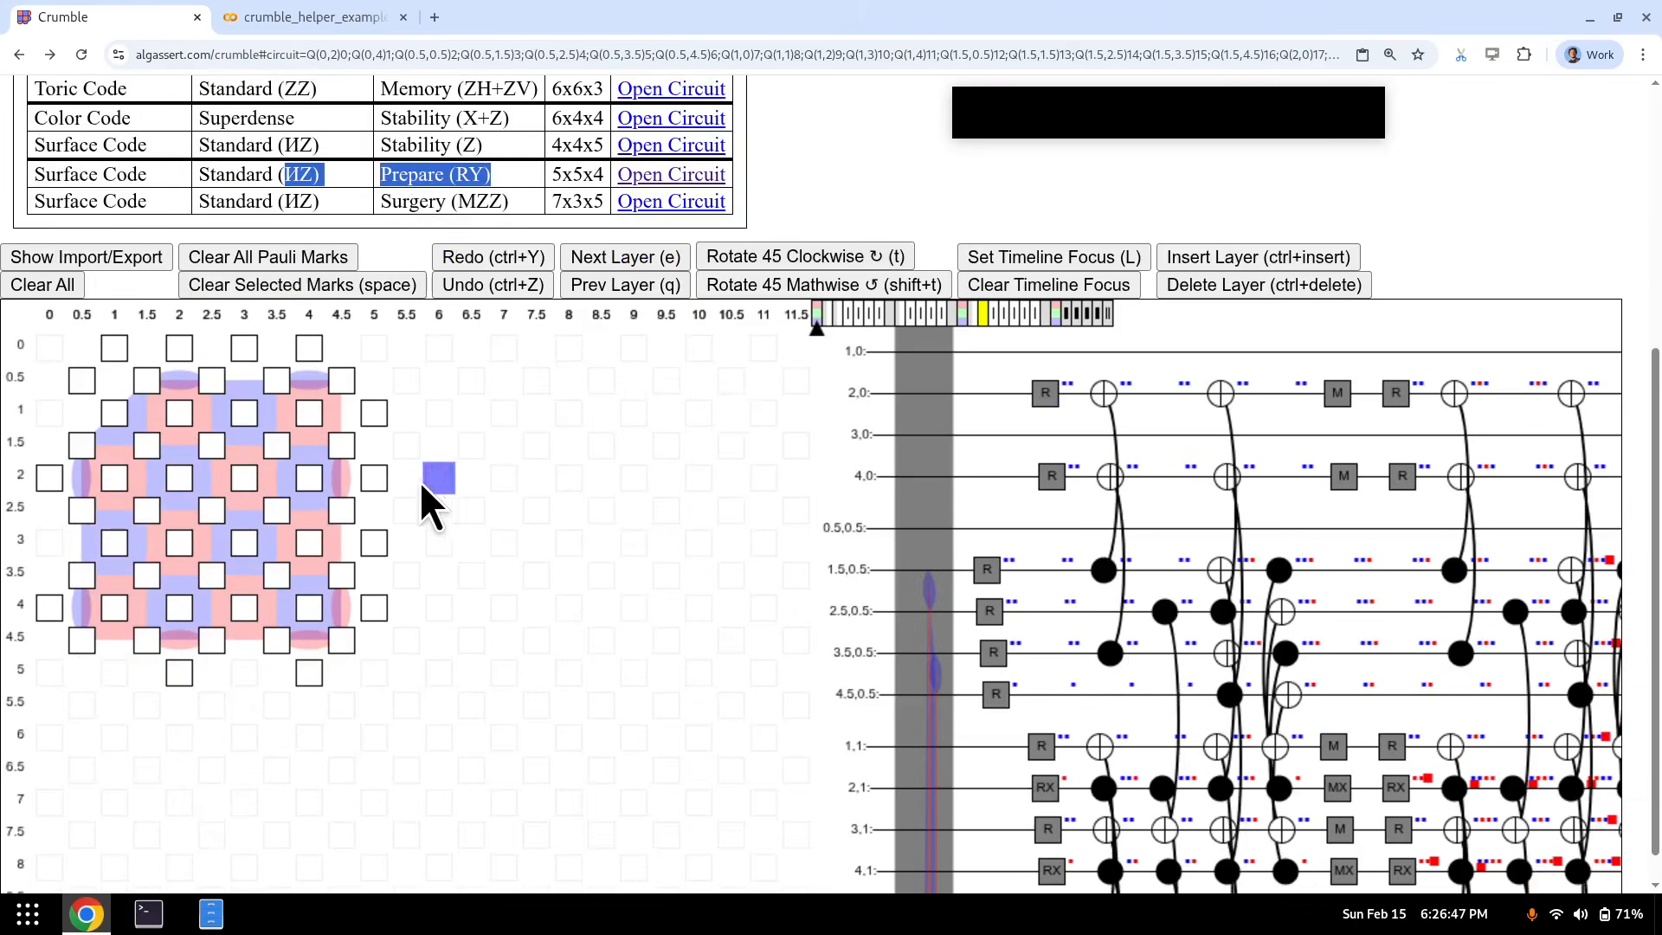
{"action": "key", "text": "e"}
{"action": "key", "text": "e"}
{"action": "key", "text": "e"}
{"action": "key", "text": "e"}
{"action": "key", "text": "e"}
{"action": "key", "text": "e"}
{"action": "key", "text": "e"}
{"action": "key", "text": "e"}
{"action": "key", "text": "e"}
{"action": "key", "text": "e"}
{"action": "key", "text": "e"}
{"action": "key", "text": "e"}
{"action": "key", "text": "e"}
{"action": "key", "text": "e"}
{"action": "key", "text": "e"}
{"action": "key", "text": "e"}
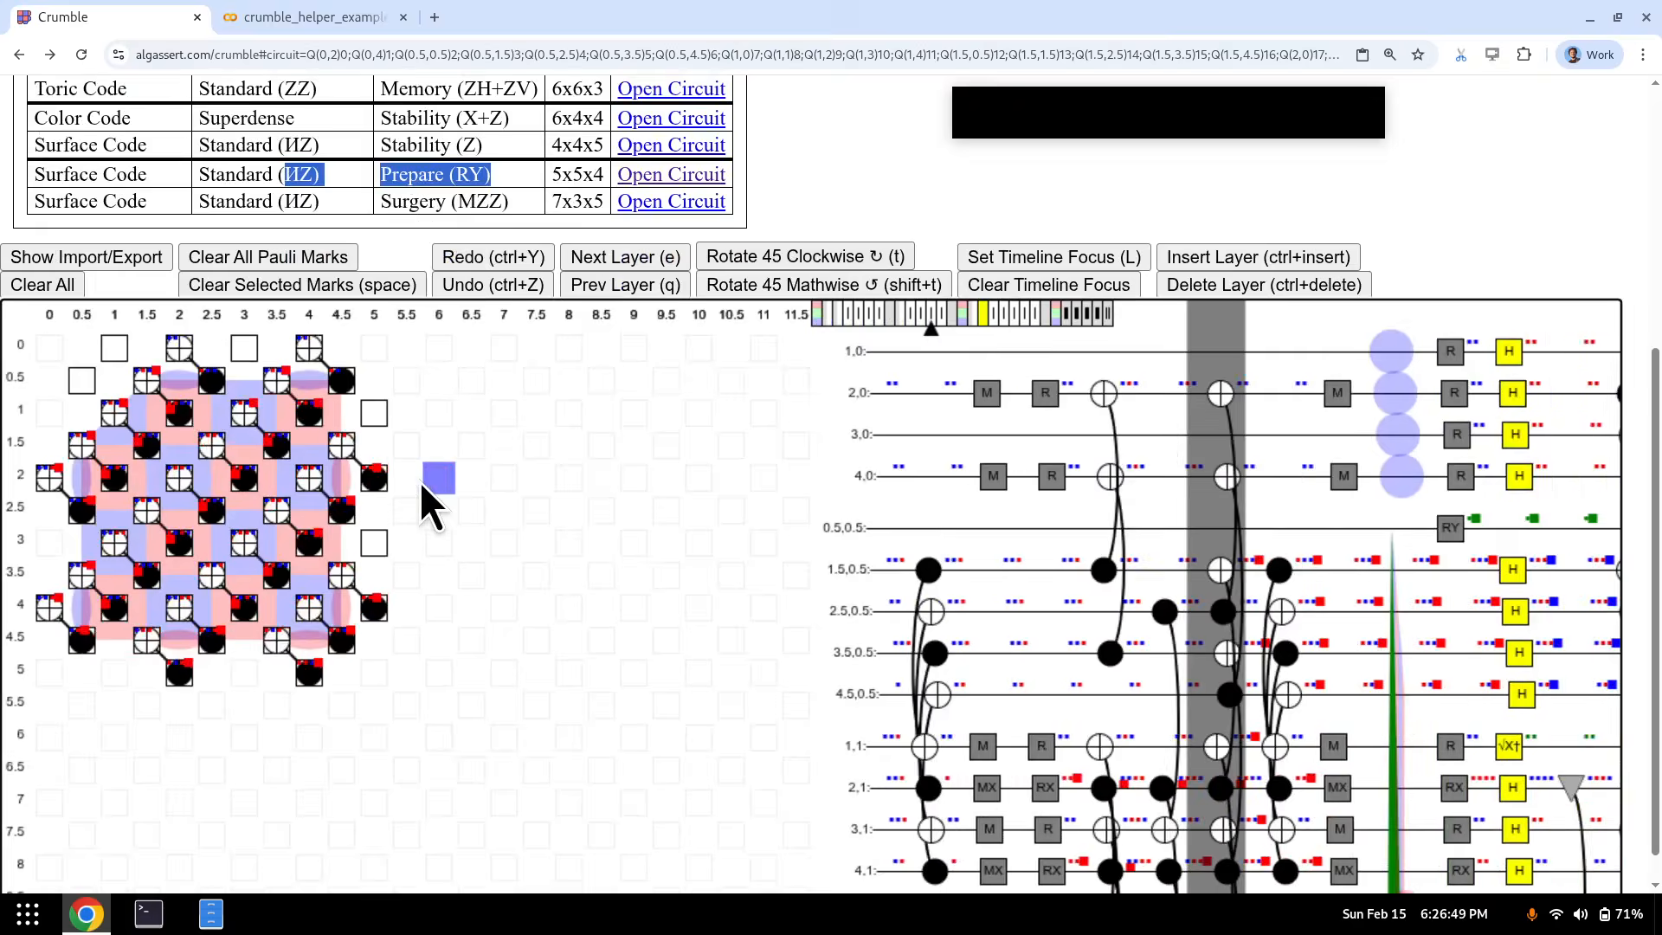
{"action": "key", "text": "e"}
{"action": "key", "text": "e"}
{"action": "key", "text": "e"}
{"action": "key", "text": "e"}
{"action": "key", "text": "e"}
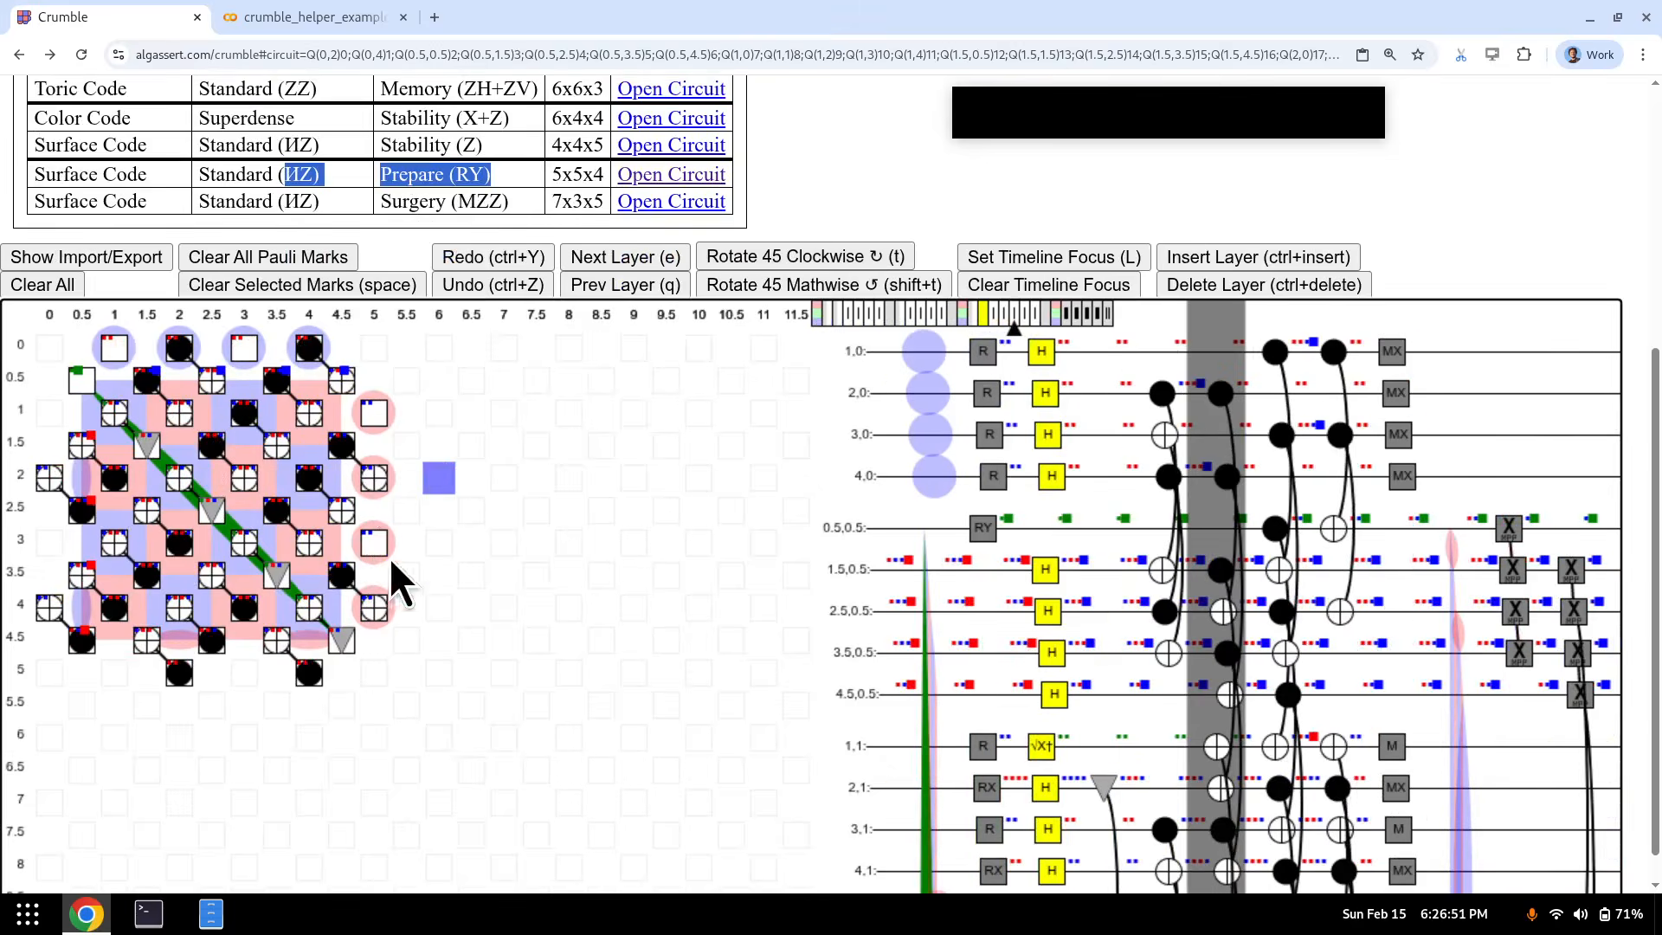
{"action": "key", "text": "q"}
{"action": "key", "text": "q"}
{"action": "key", "text": "q"}
{"action": "key", "text": "q"}
{"action": "key", "text": "q"}
{"action": "key", "text": "q"}
{"action": "key", "text": "q"}
{"action": "key", "text": "q"}
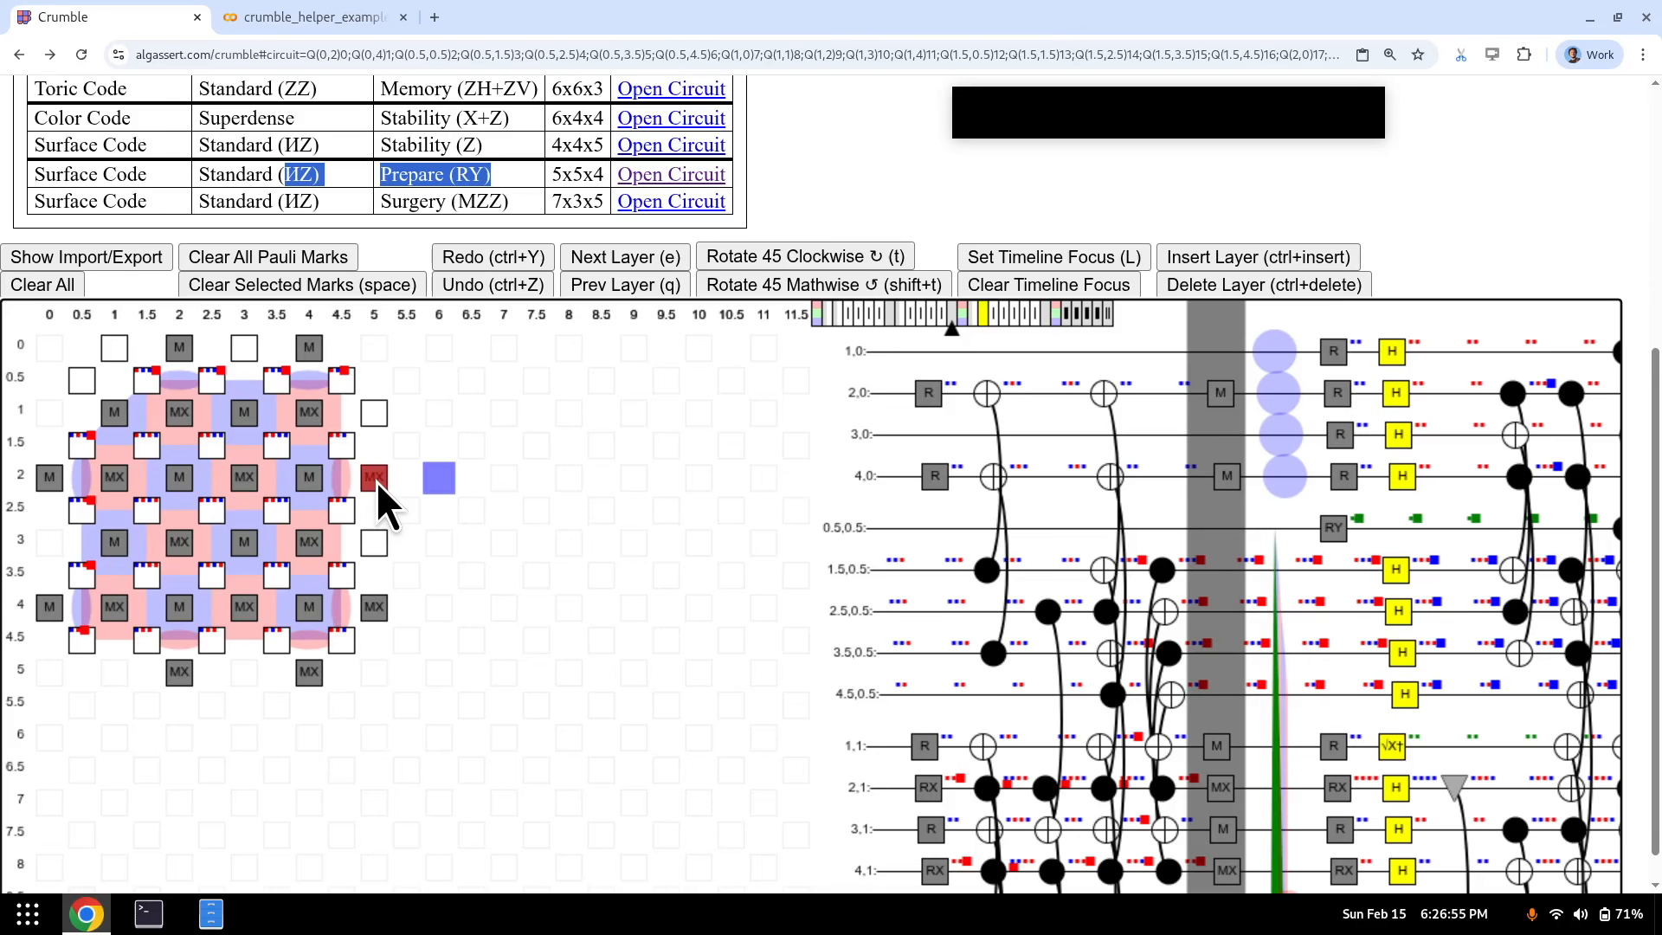
{"action": "scroll", "coordinate": [356, 459], "scroll_direction": "up", "scroll_amount": 2}
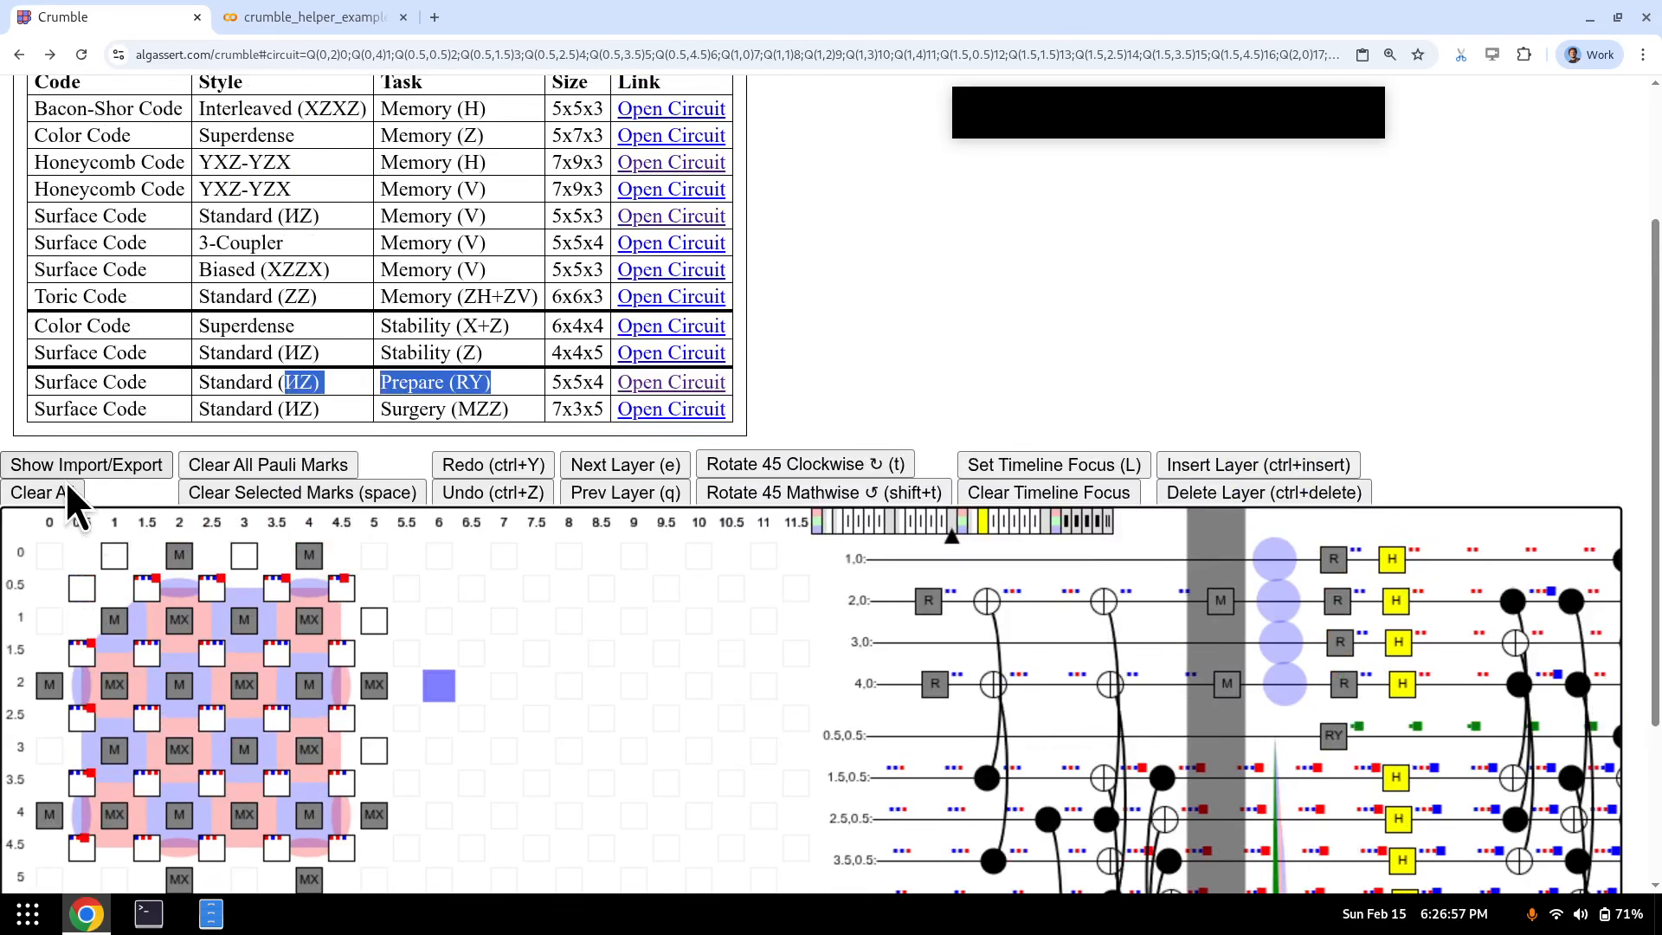
- Clear the whole circuit and hide the example circuits table
{"action": "left_click", "coordinate": [67, 483]}
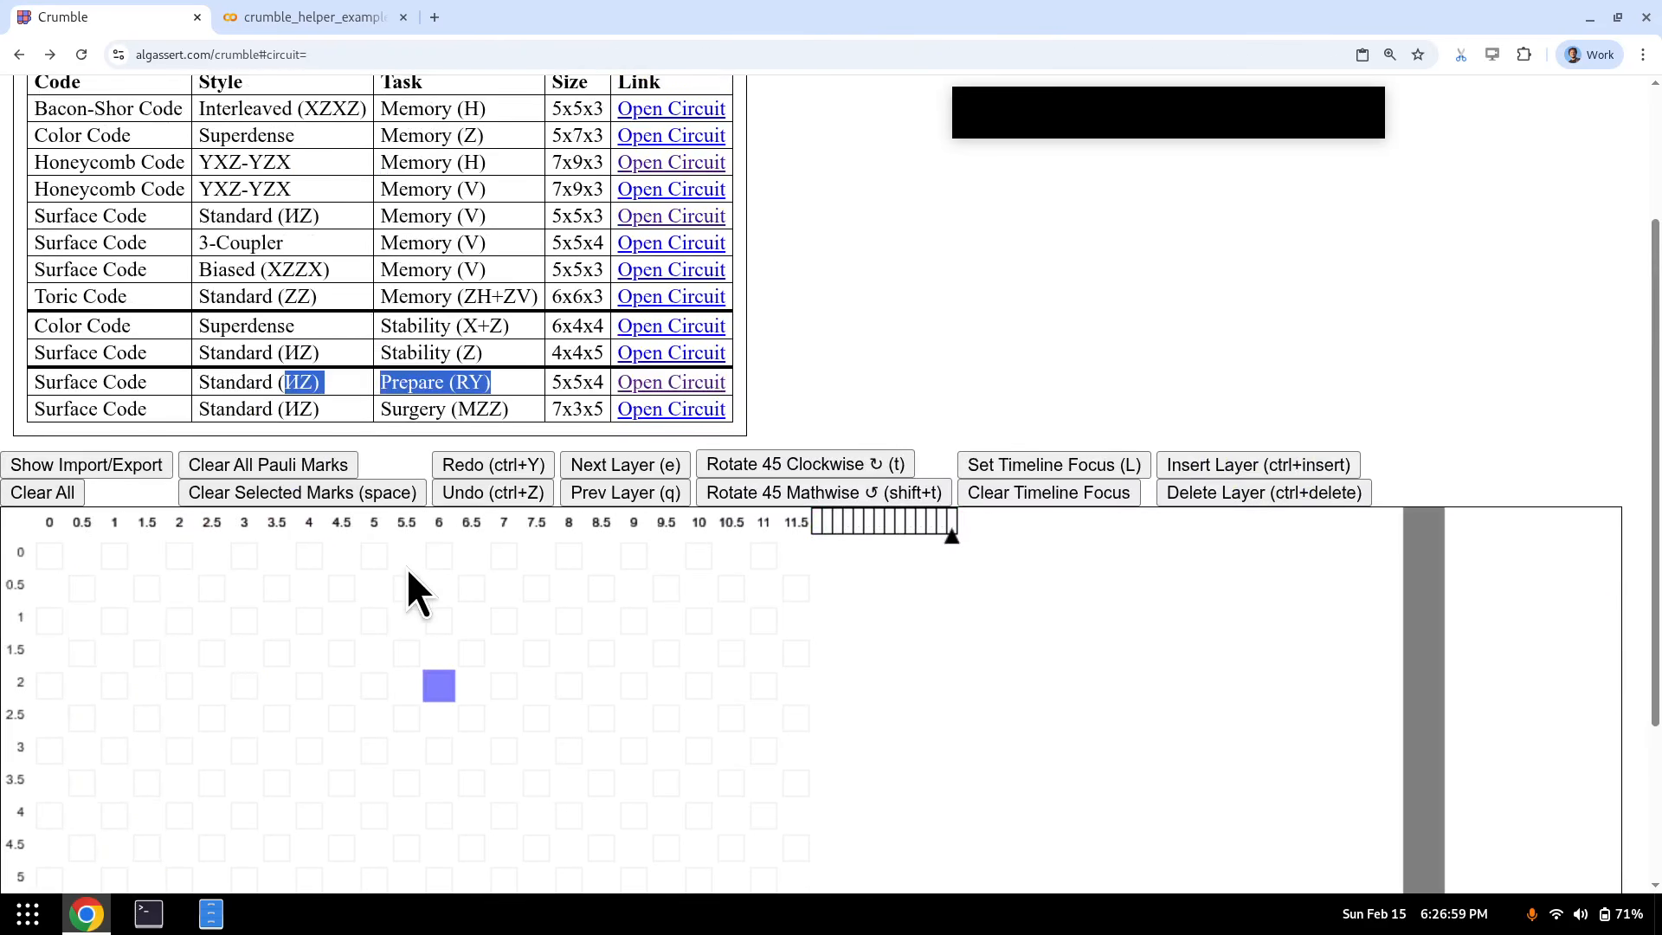
{"action": "scroll", "coordinate": [408, 572], "scroll_direction": "up", "scroll_amount": 2}
{"action": "left_click", "coordinate": [68, 185]}
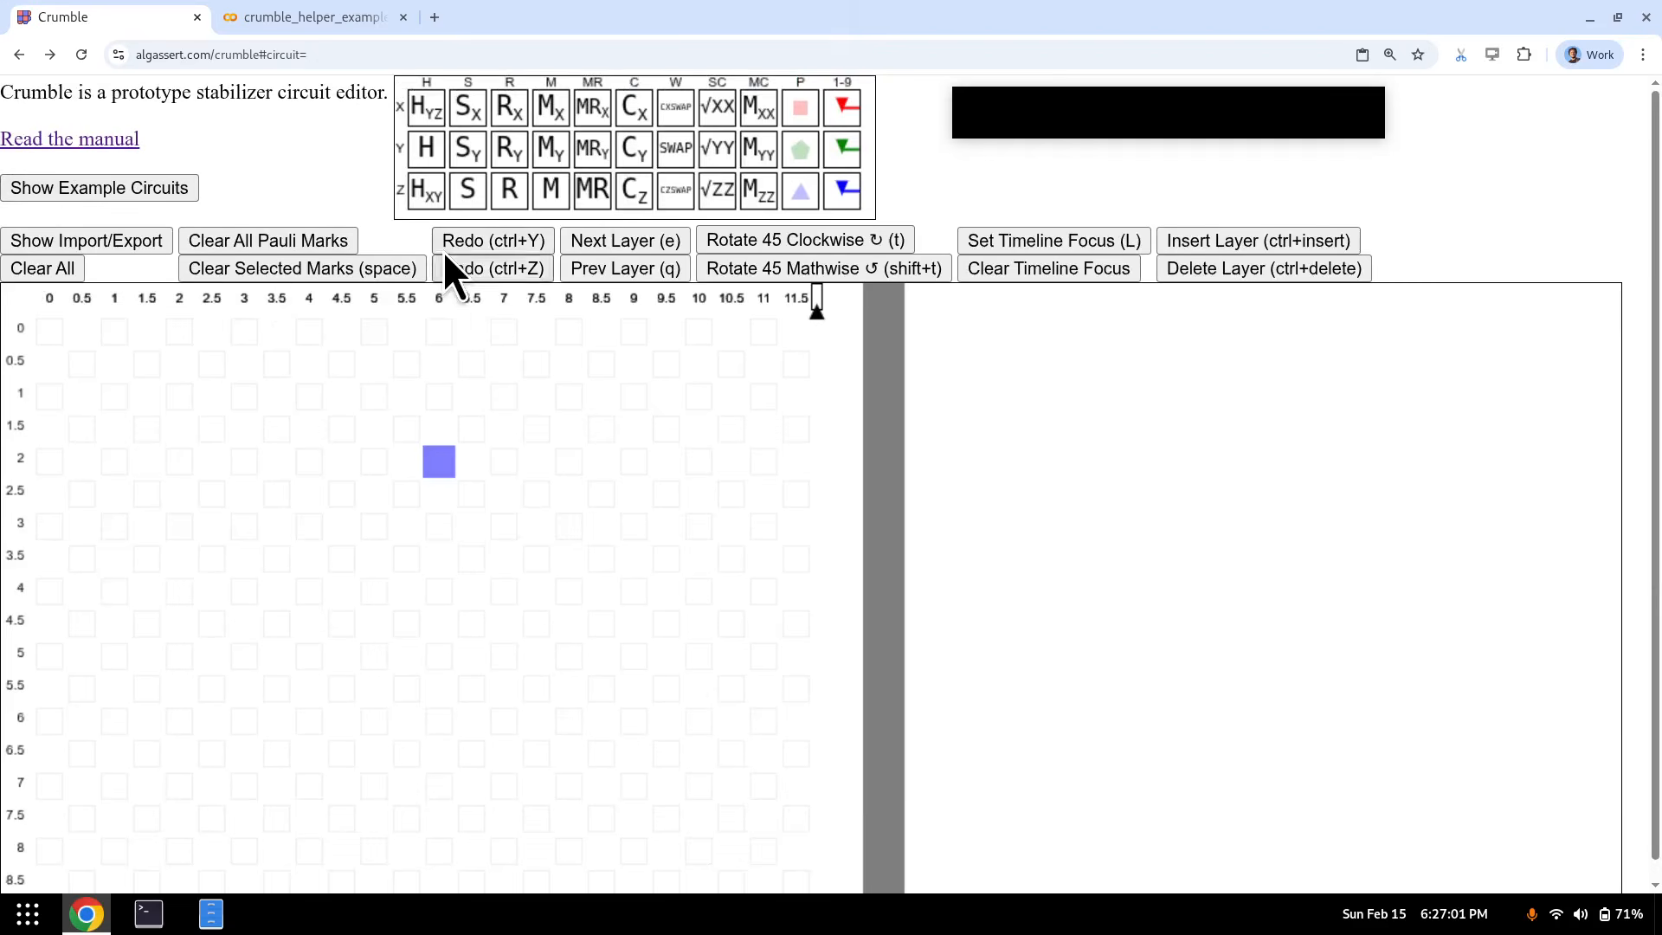
{"action": "scroll", "coordinate": [432, 294], "scroll_direction": "down", "scroll_amount": 1}
- Try box-selecting qubit sites and single-selecting (4.5, 2.5) and (4, 2), then clear the selection
{"action": "left_click", "coordinate": [292, 381]}
{"action": "left_click_drag", "start_coordinate": [292, 381], "coordinate": [538, 511]}
{"action": "left_click", "coordinate": [334, 474]}
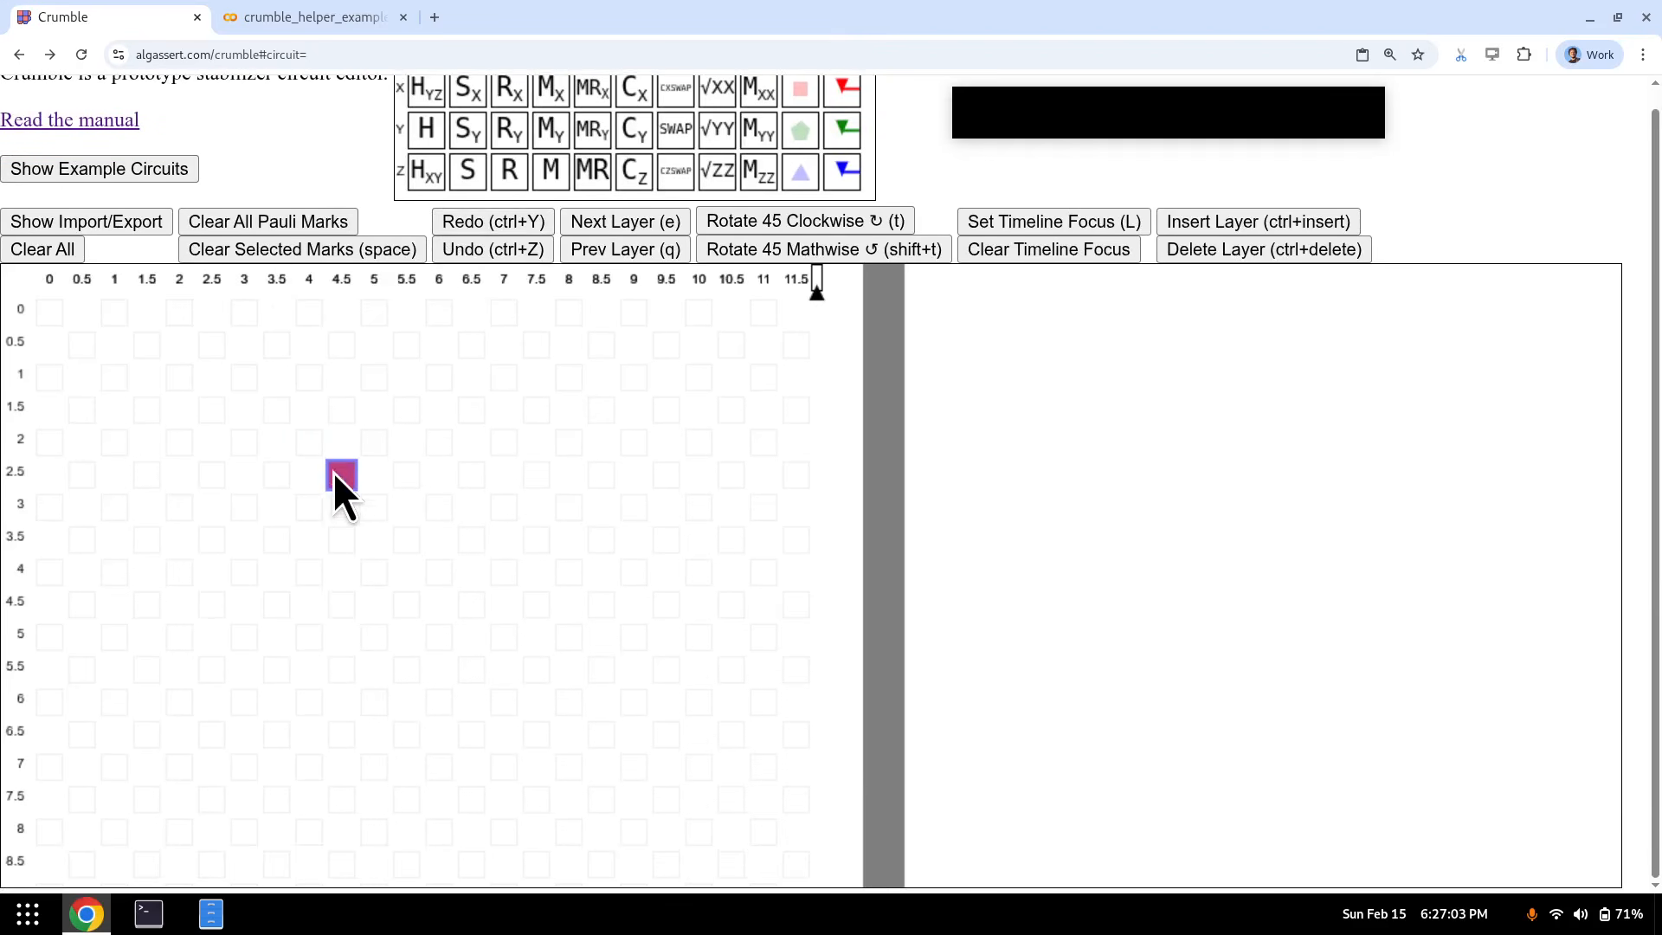
{"action": "left_click", "coordinate": [338, 444]}
{"action": "left_click", "coordinate": [321, 442]}
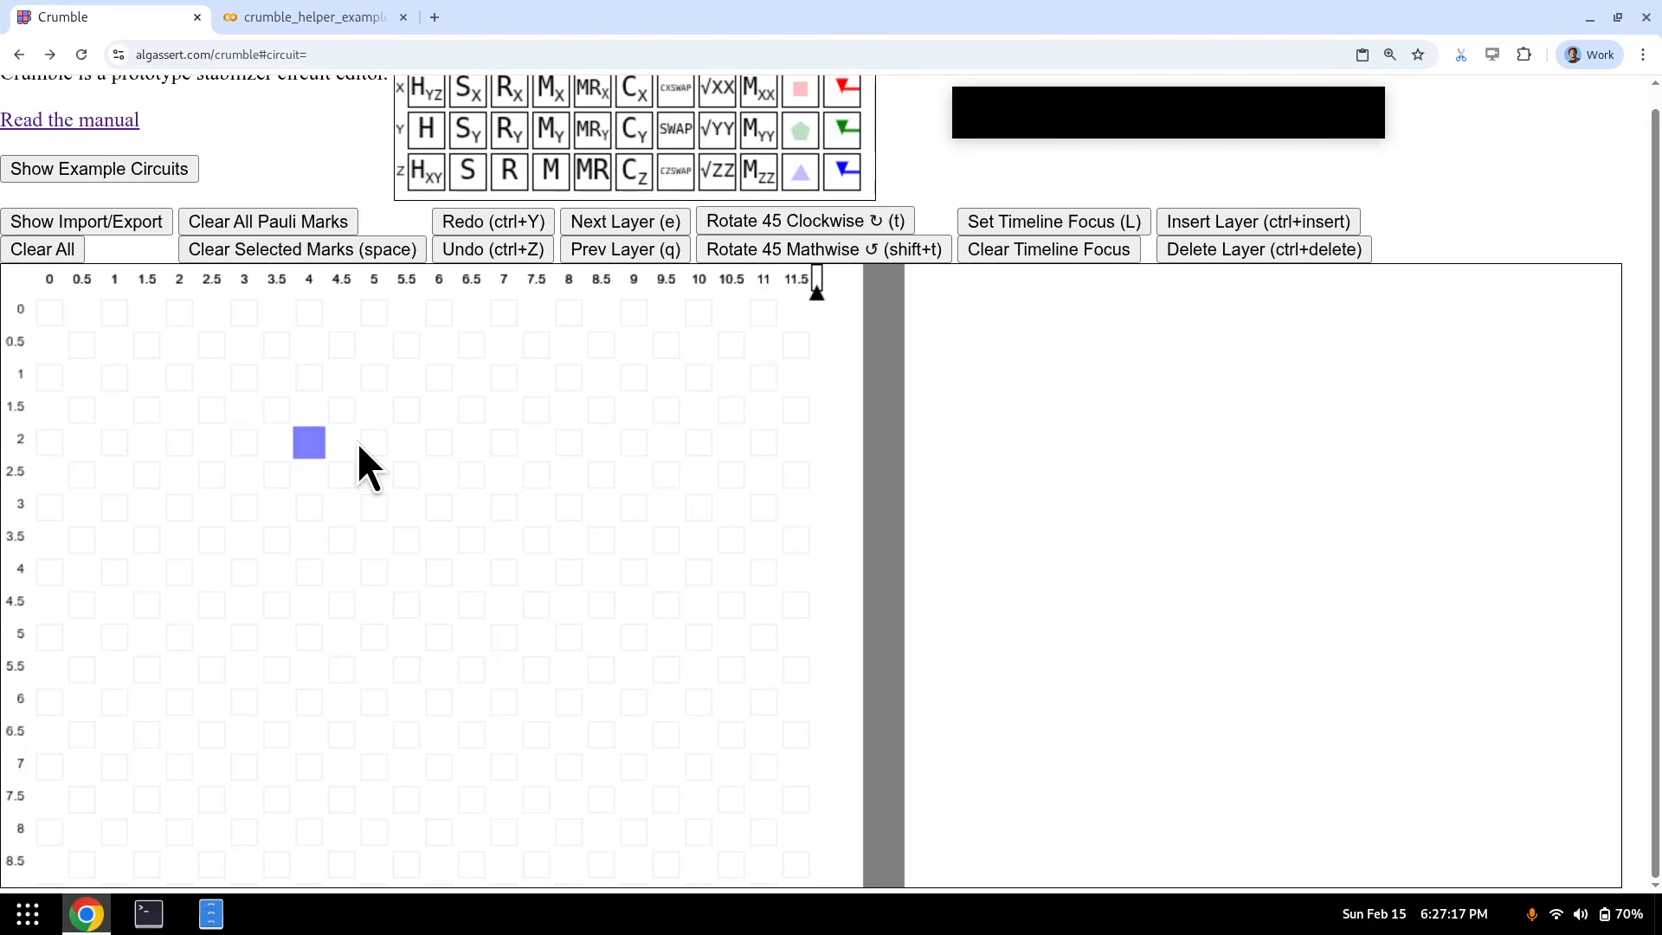
{"action": "left_click", "coordinate": [351, 443]}
{"action": "left_click_drag", "start_coordinate": [206, 376], "coordinate": [509, 512]}
{"action": "left_click", "coordinate": [345, 435]}
- Put an H gate on qubit (4, 2), then delete it
{"action": "key", "text": "h"}
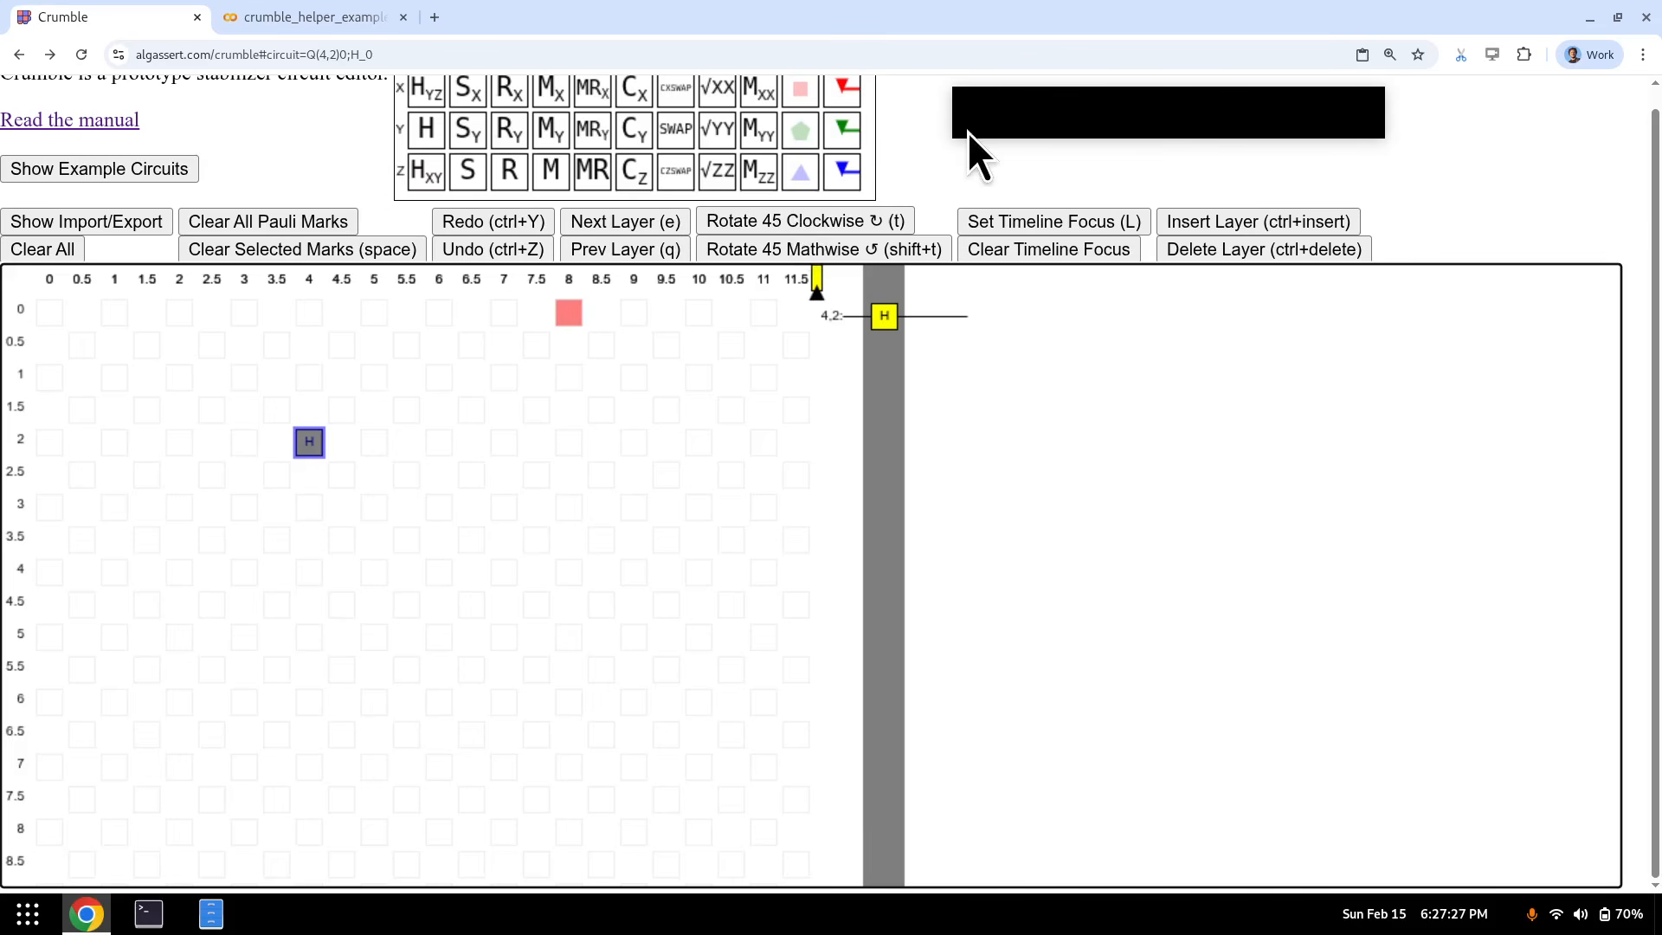
{"action": "key", "text": "d"}
{"action": "key", "text": "s"}
{"action": "key", "text": "h"}
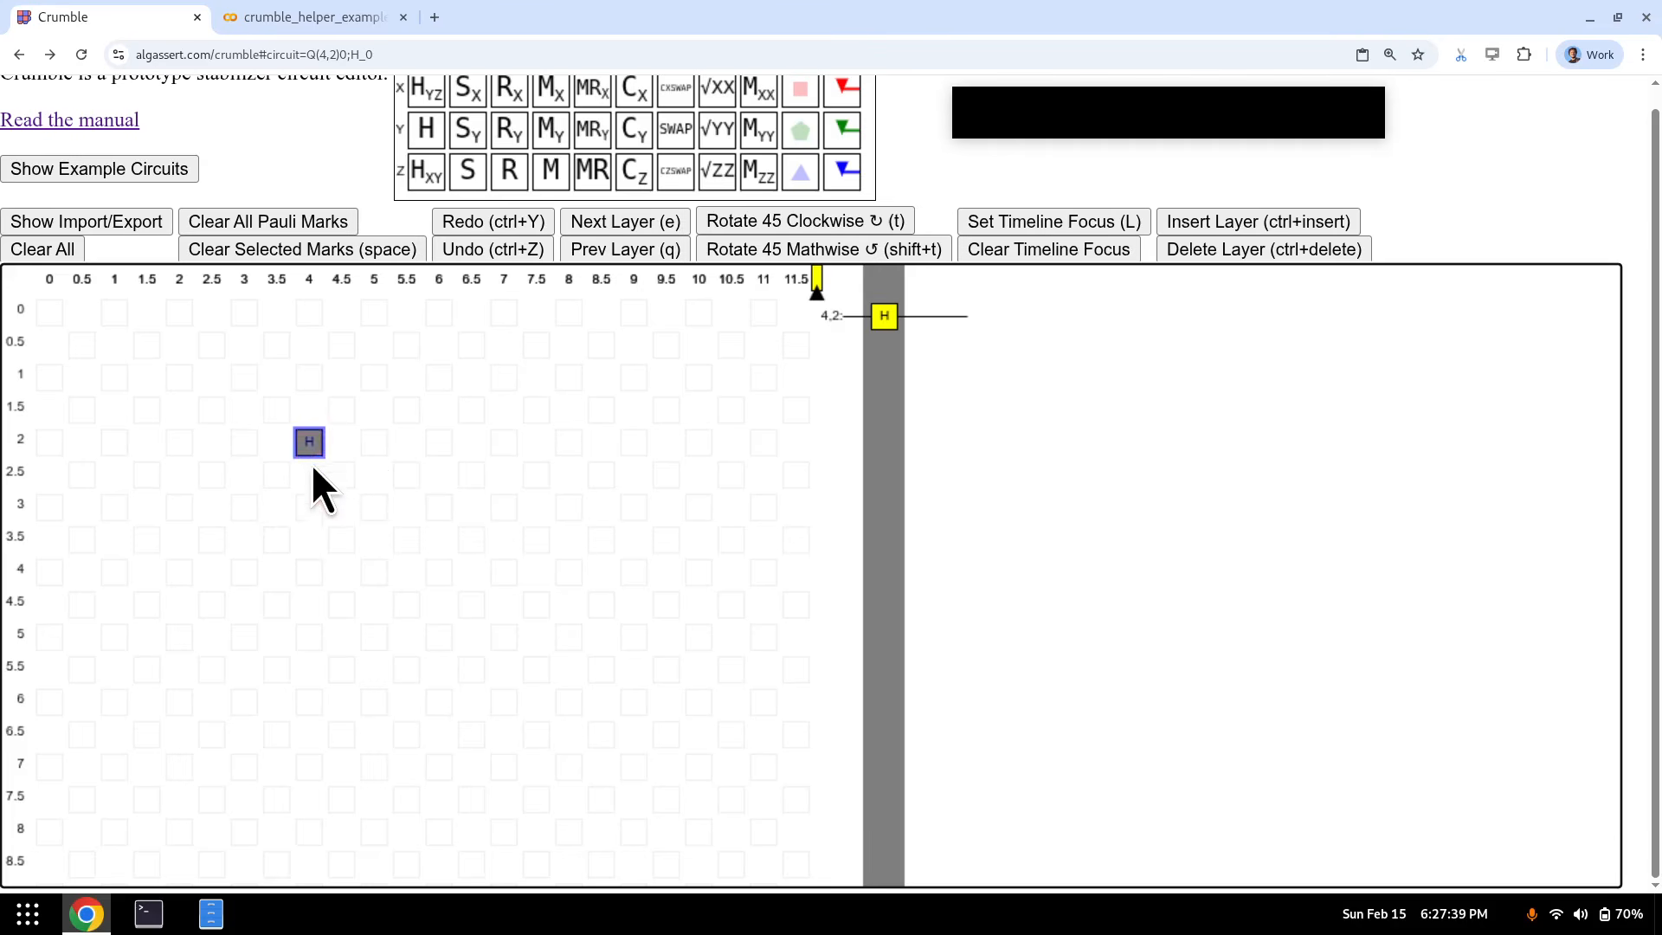
{"action": "key", "text": "Delete"}
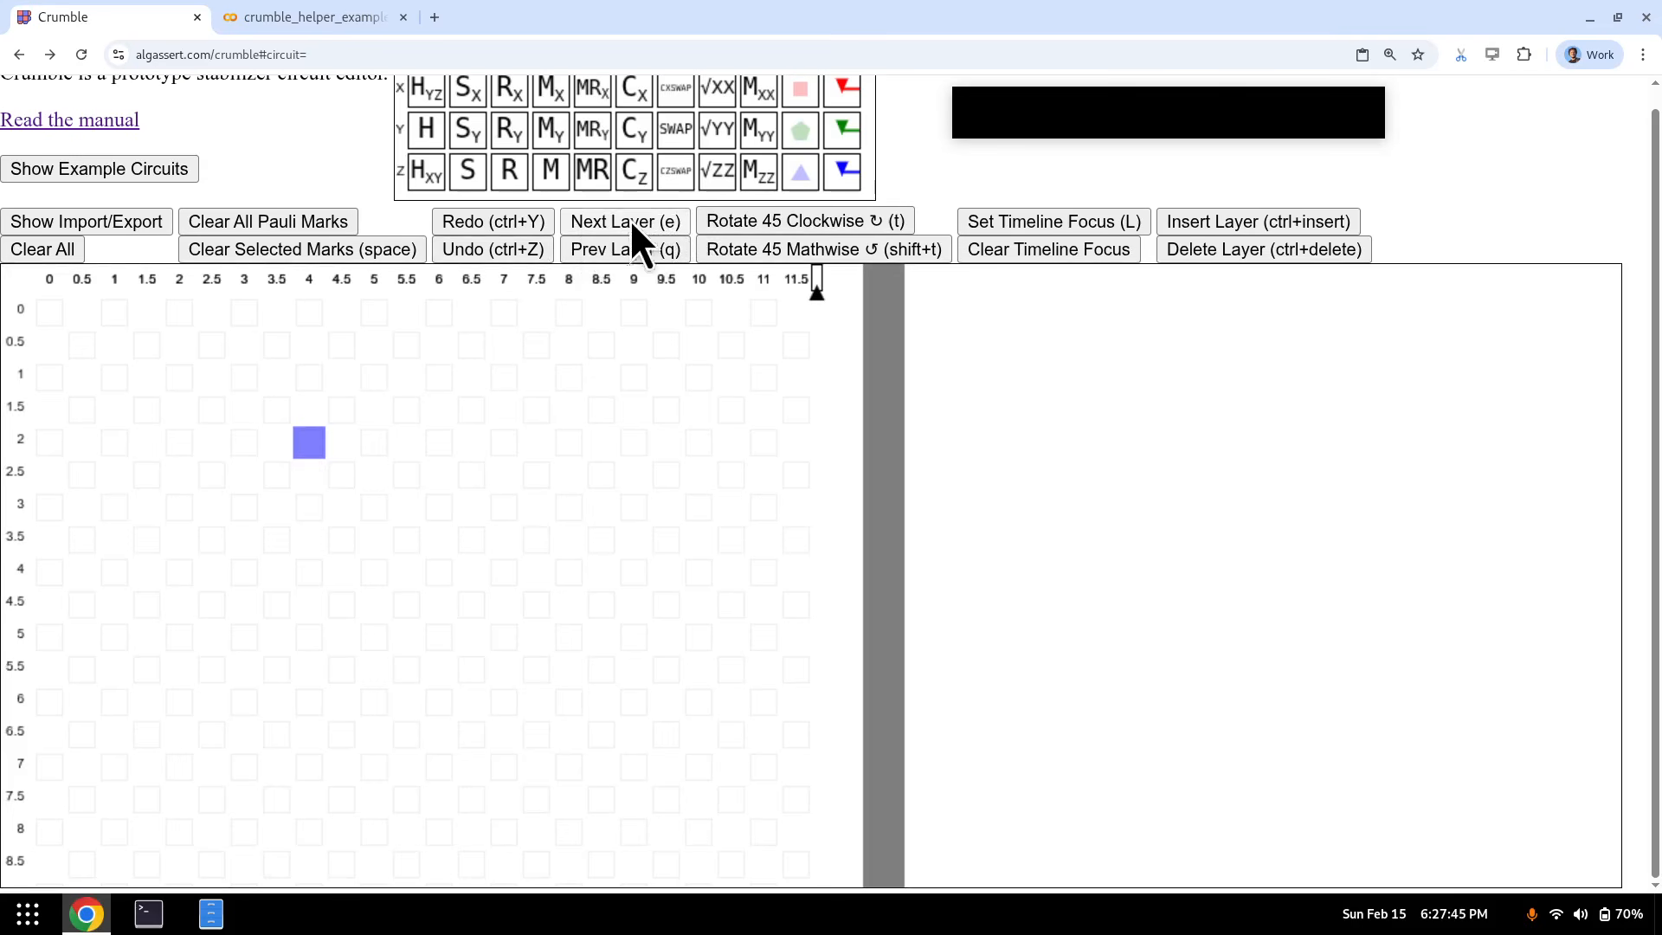
- Place the H gate on qubit (4, 2) in the second layer and return to the empty first layer
{"action": "key", "text": "e"}
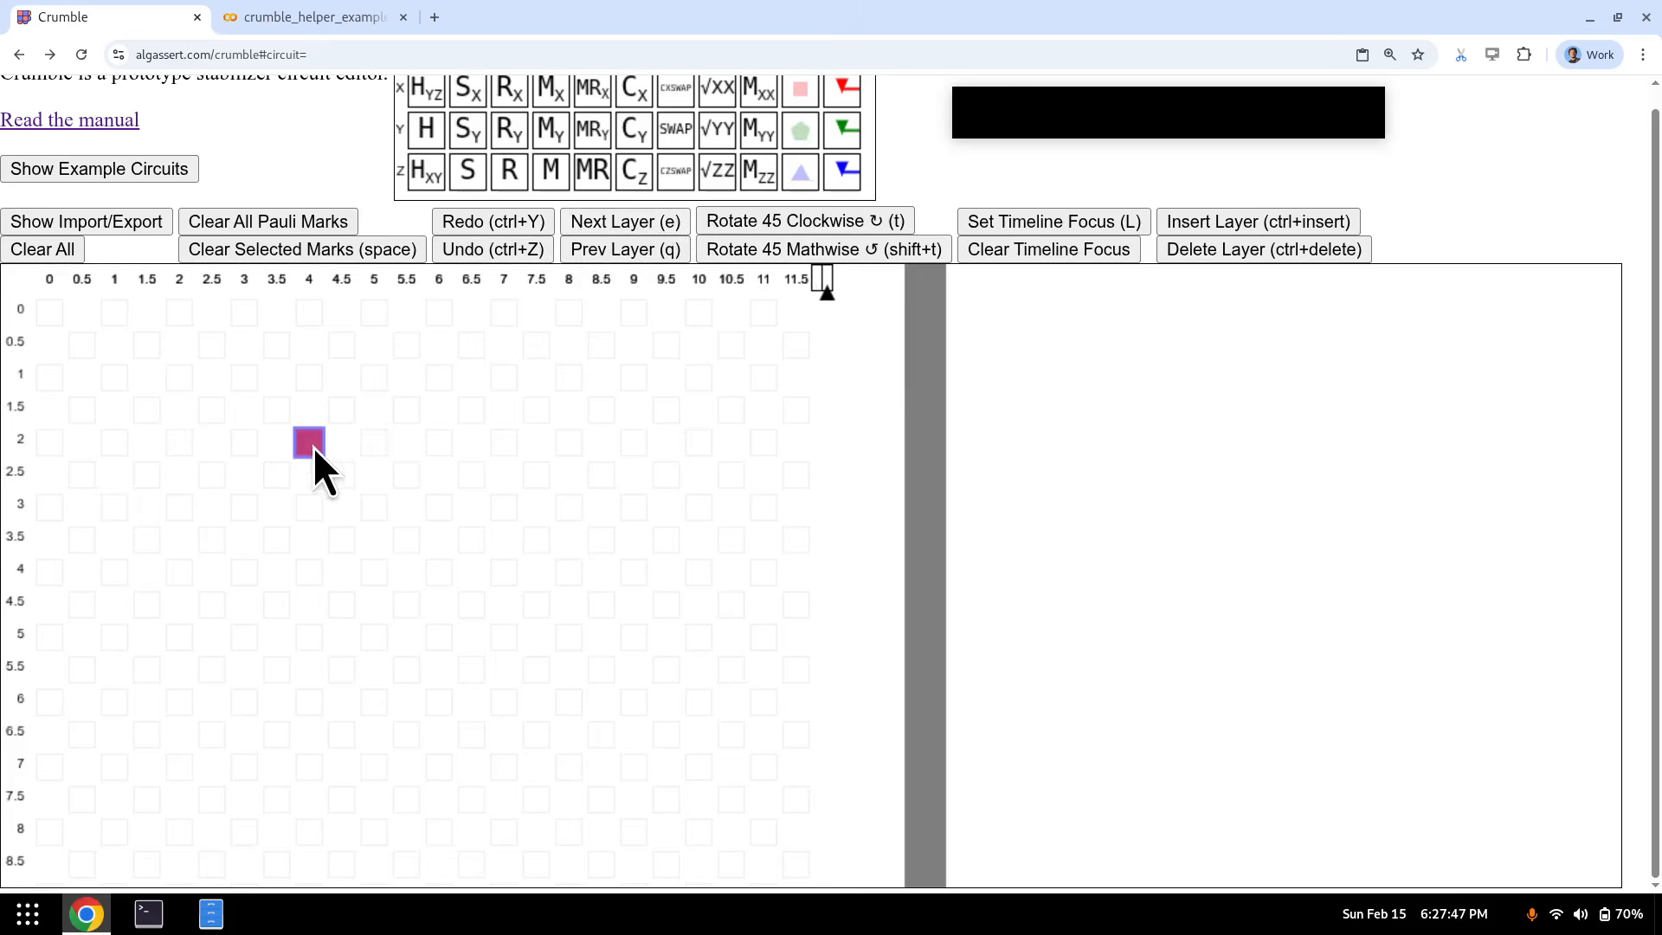
{"action": "key", "text": "h"}
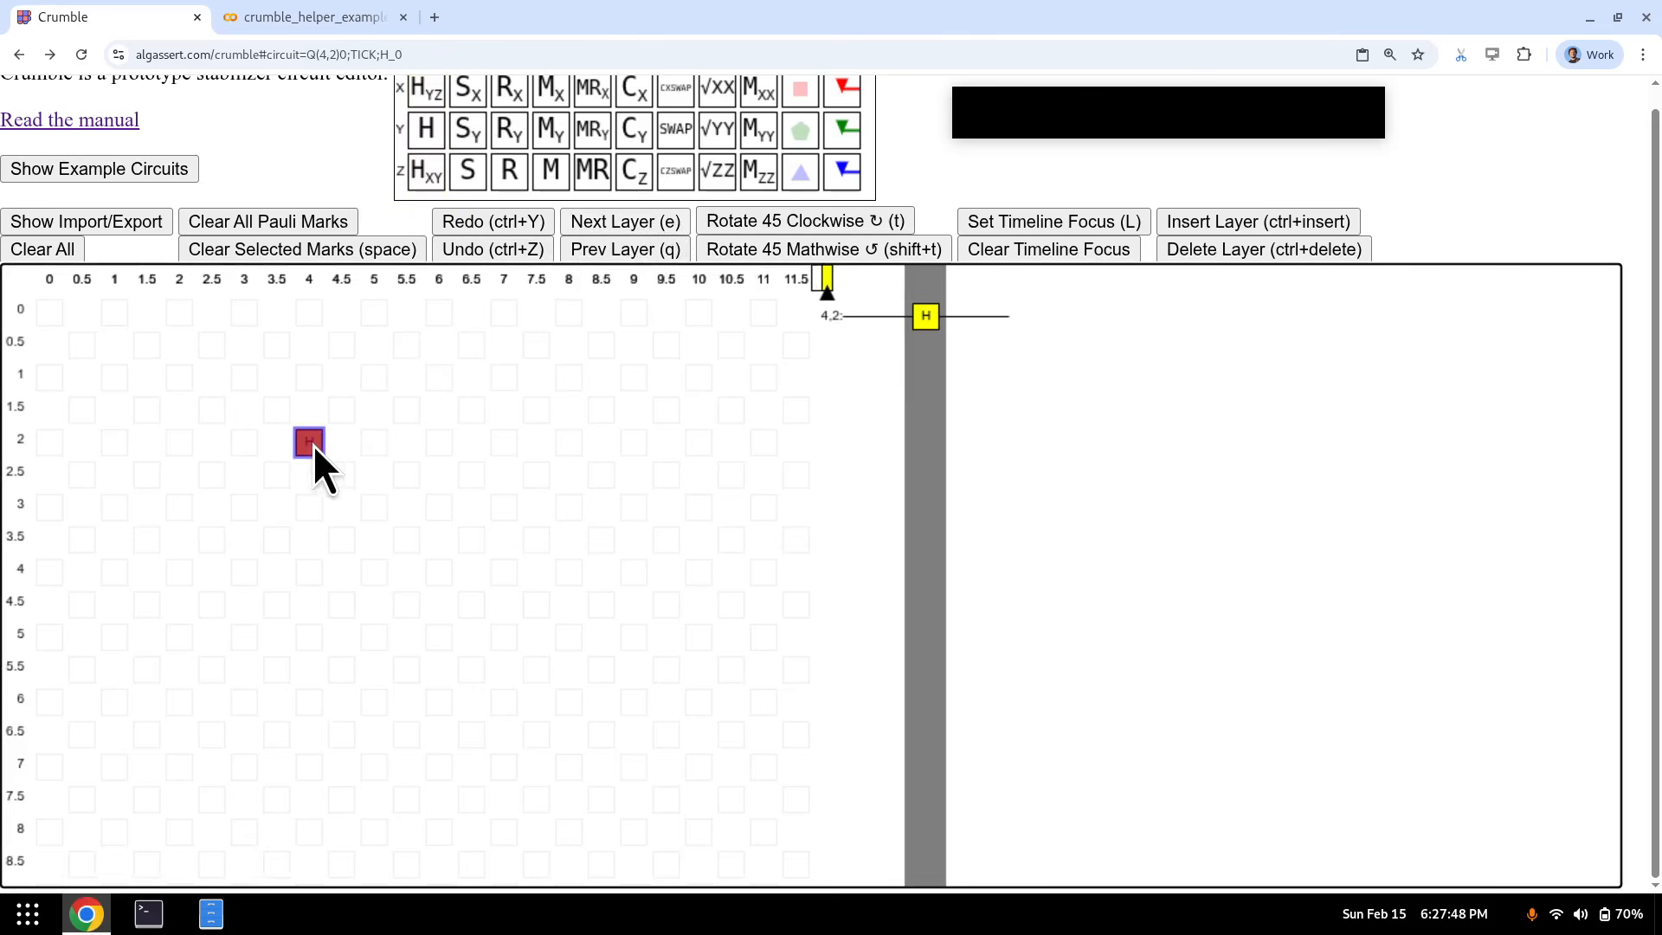
{"action": "left_click", "coordinate": [664, 246]}
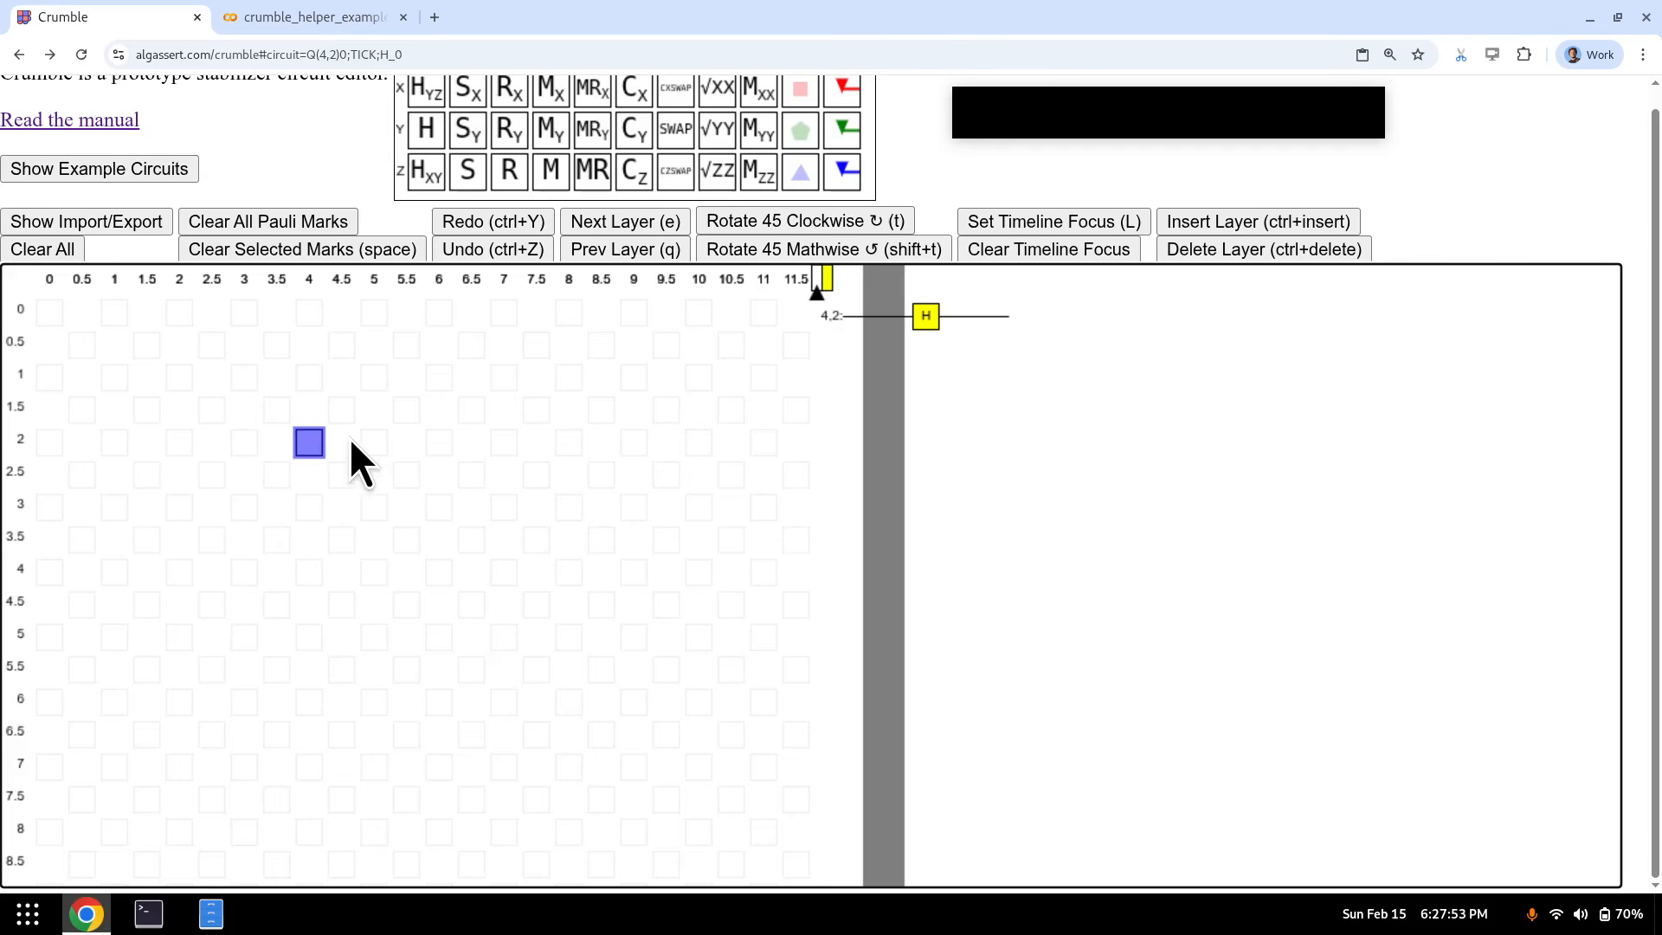
{"action": "scroll", "coordinate": [363, 446], "scroll_direction": "up", "scroll_amount": 1}
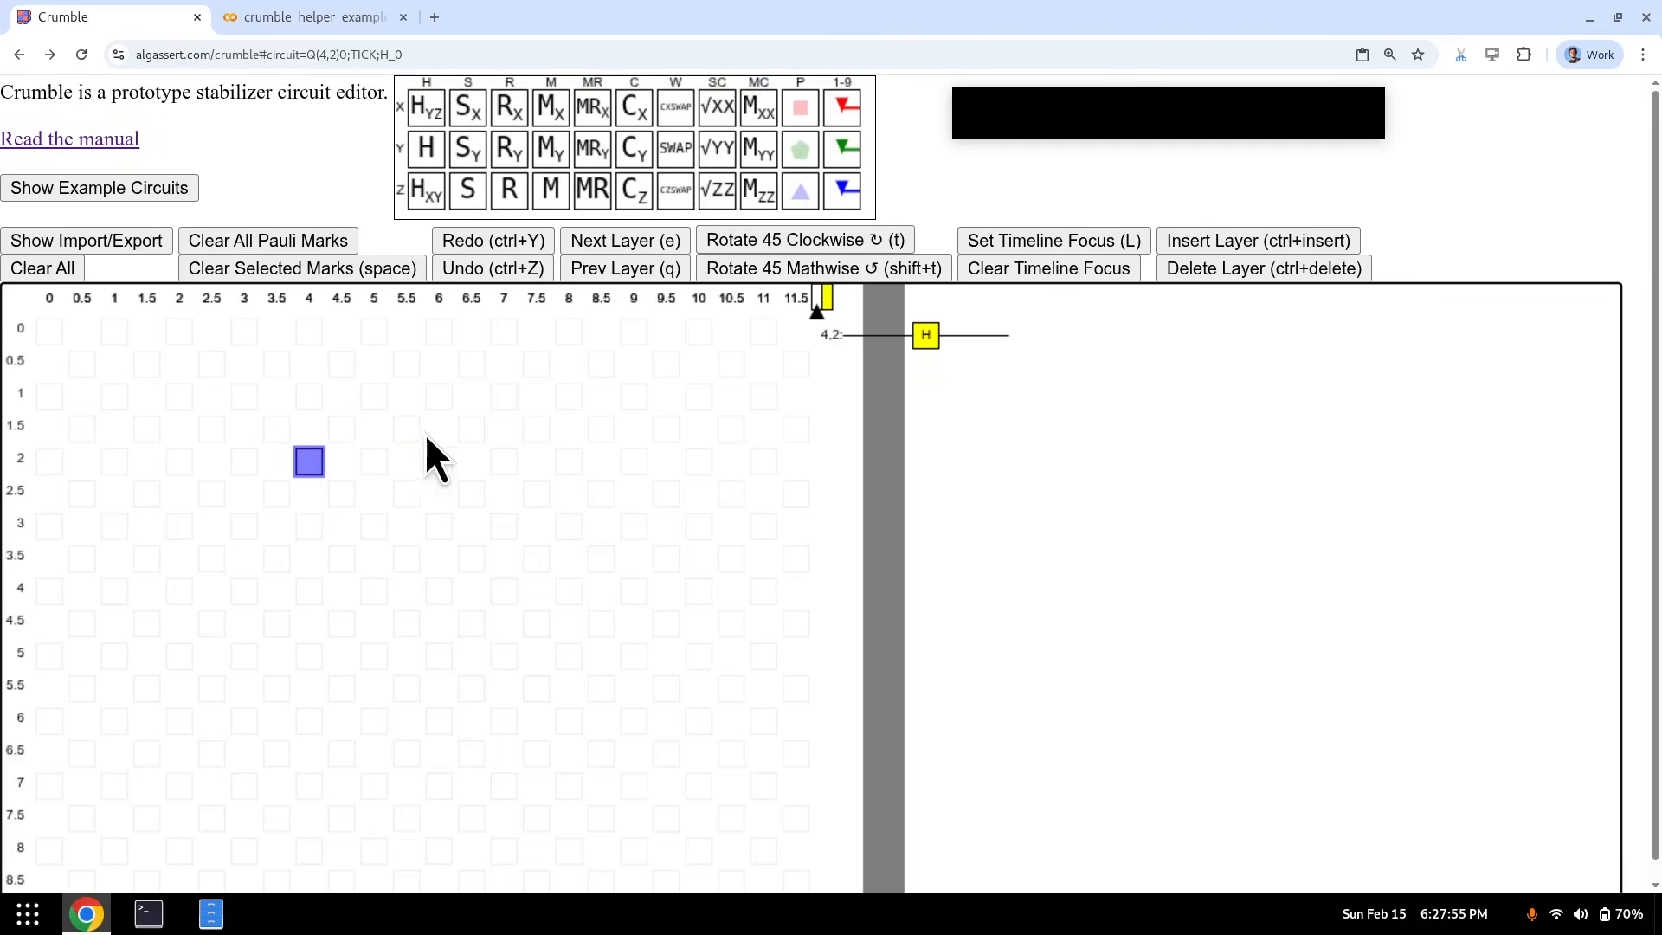
- Put X Pauli mark 1 on qubit (4, 2) in the first layer
{"action": "key", "text": "x"}
{"action": "key", "text": "1"}
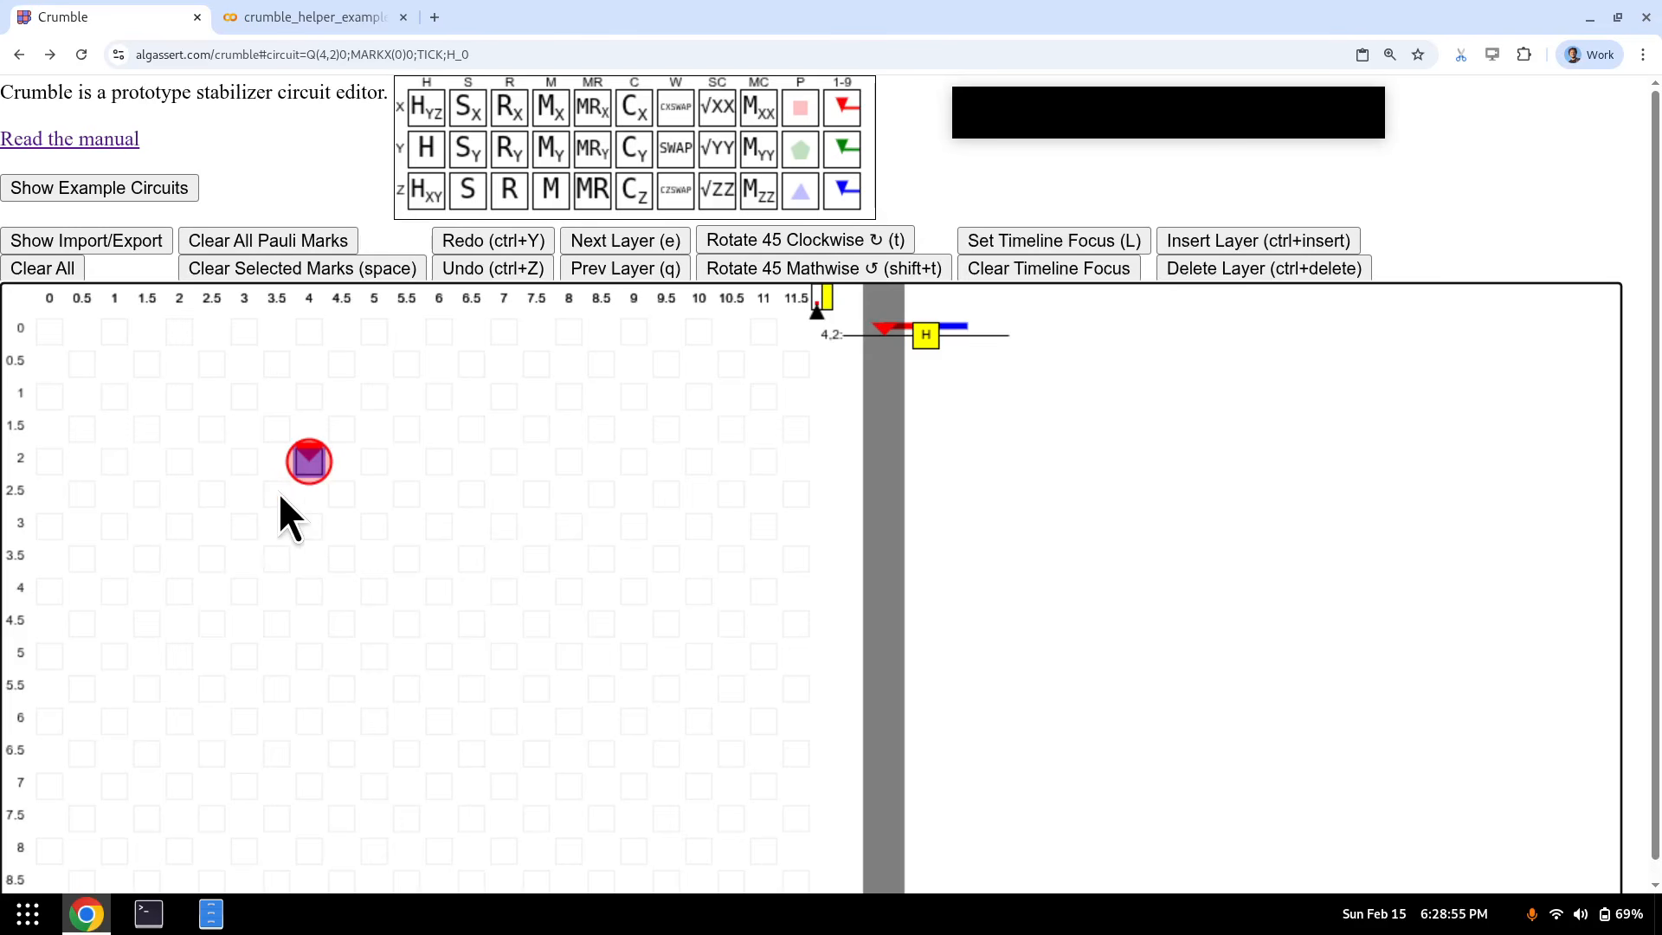
- Step back and forth across the H gate to compare the X mark before and after it
{"action": "key", "text": "e"}
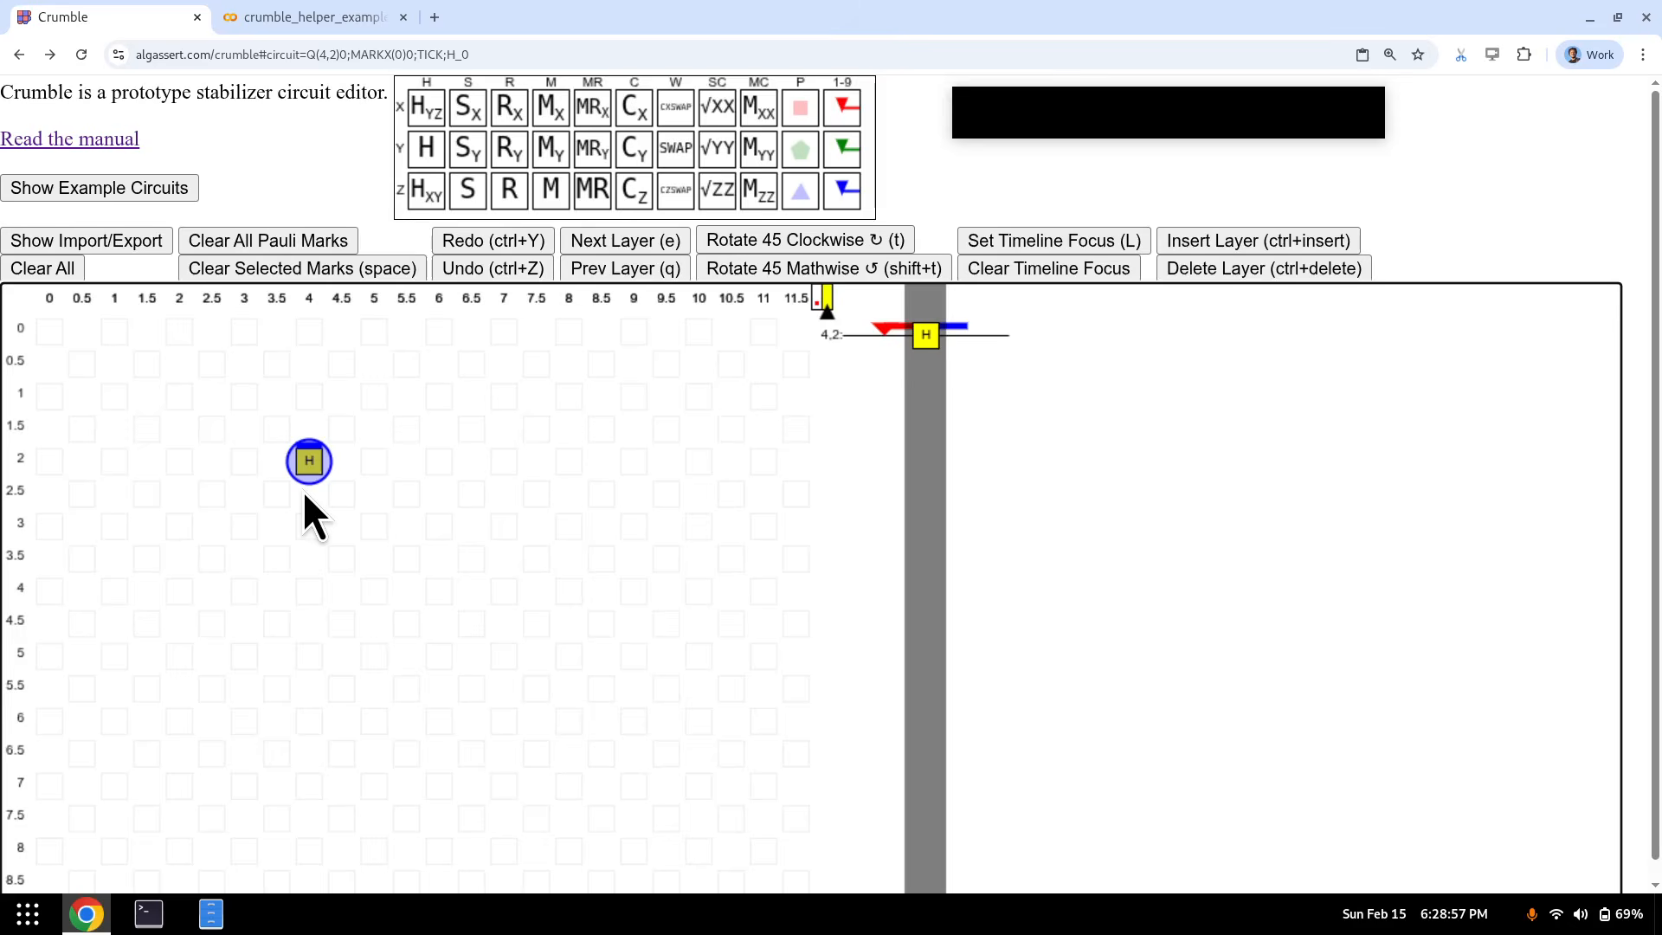
{"action": "key", "text": "e"}
{"action": "key", "text": "q"}
{"action": "key", "text": "q"}
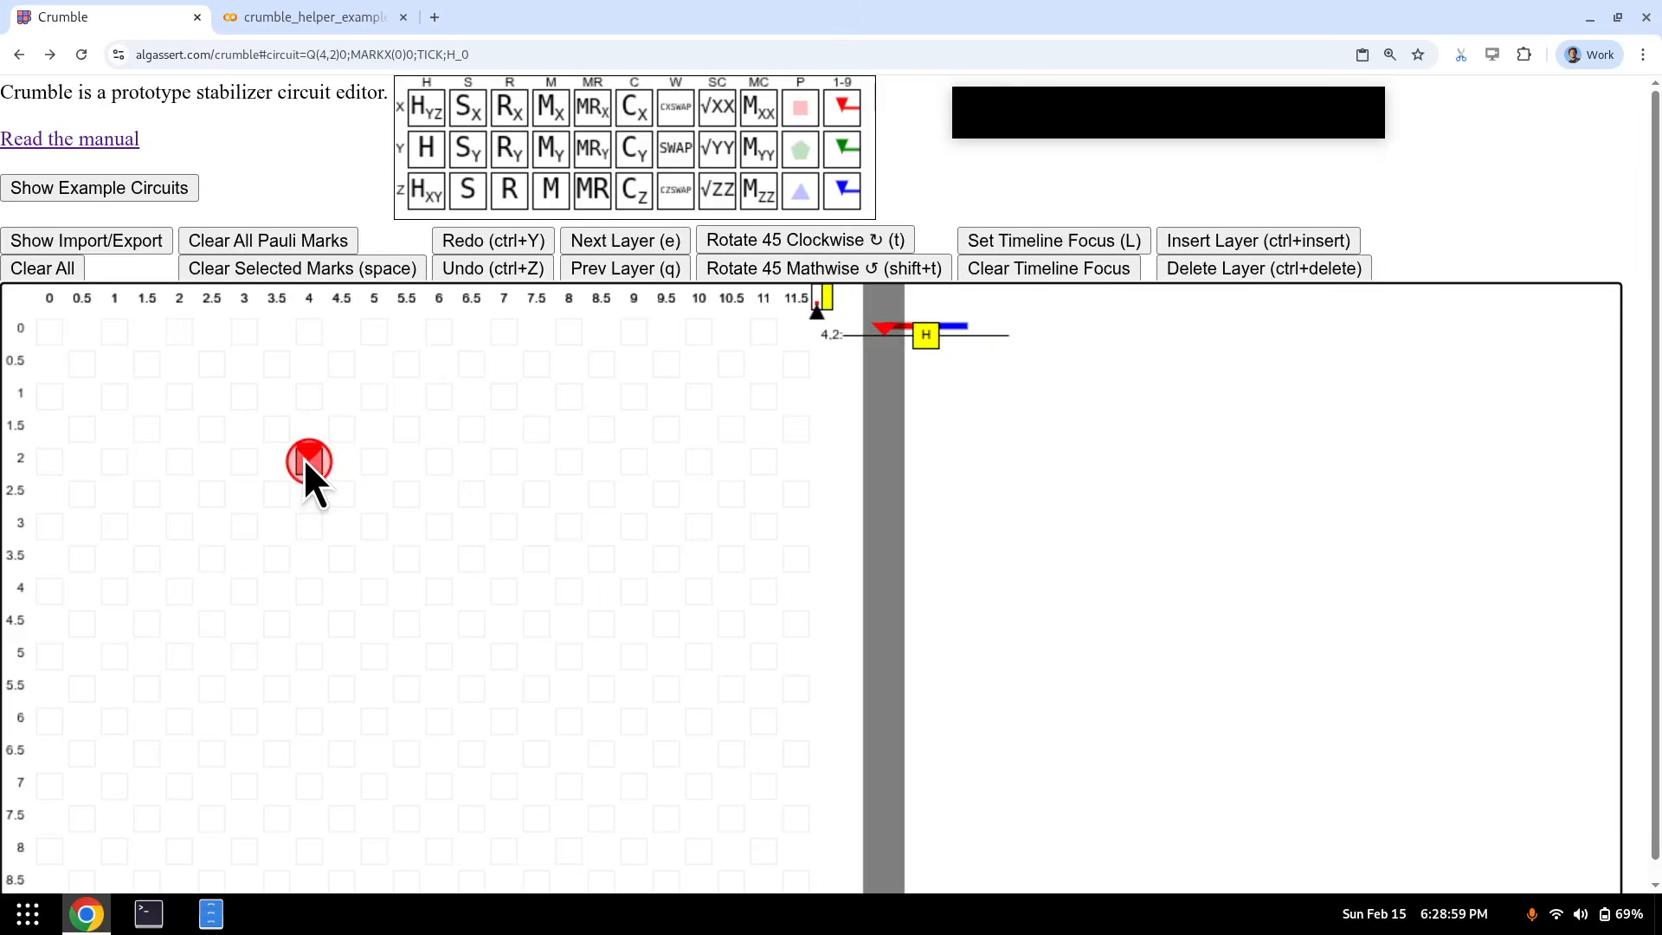
{"action": "key", "text": "e"}
{"action": "key", "text": "q"}
{"action": "left_click_drag", "start_coordinate": [544, 392], "coordinate": [71, 719]}
{"action": "left_click", "coordinate": [308, 501]}
{"action": "key", "text": "e"}
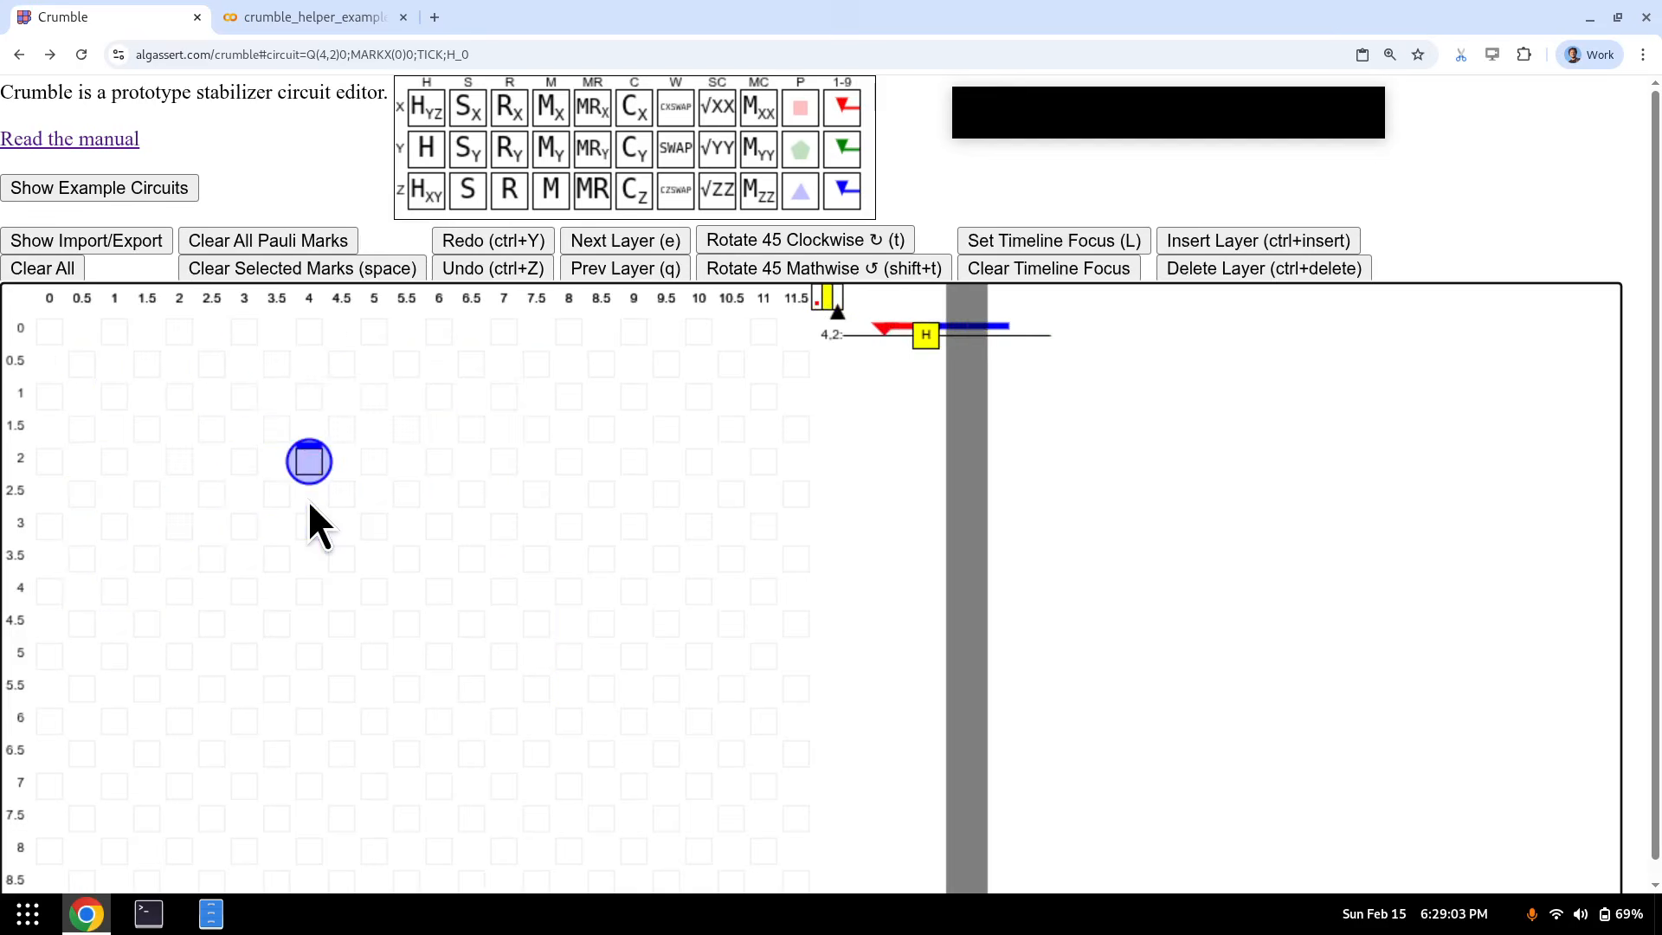
{"action": "key", "text": "q"}
{"action": "key", "text": "e"}
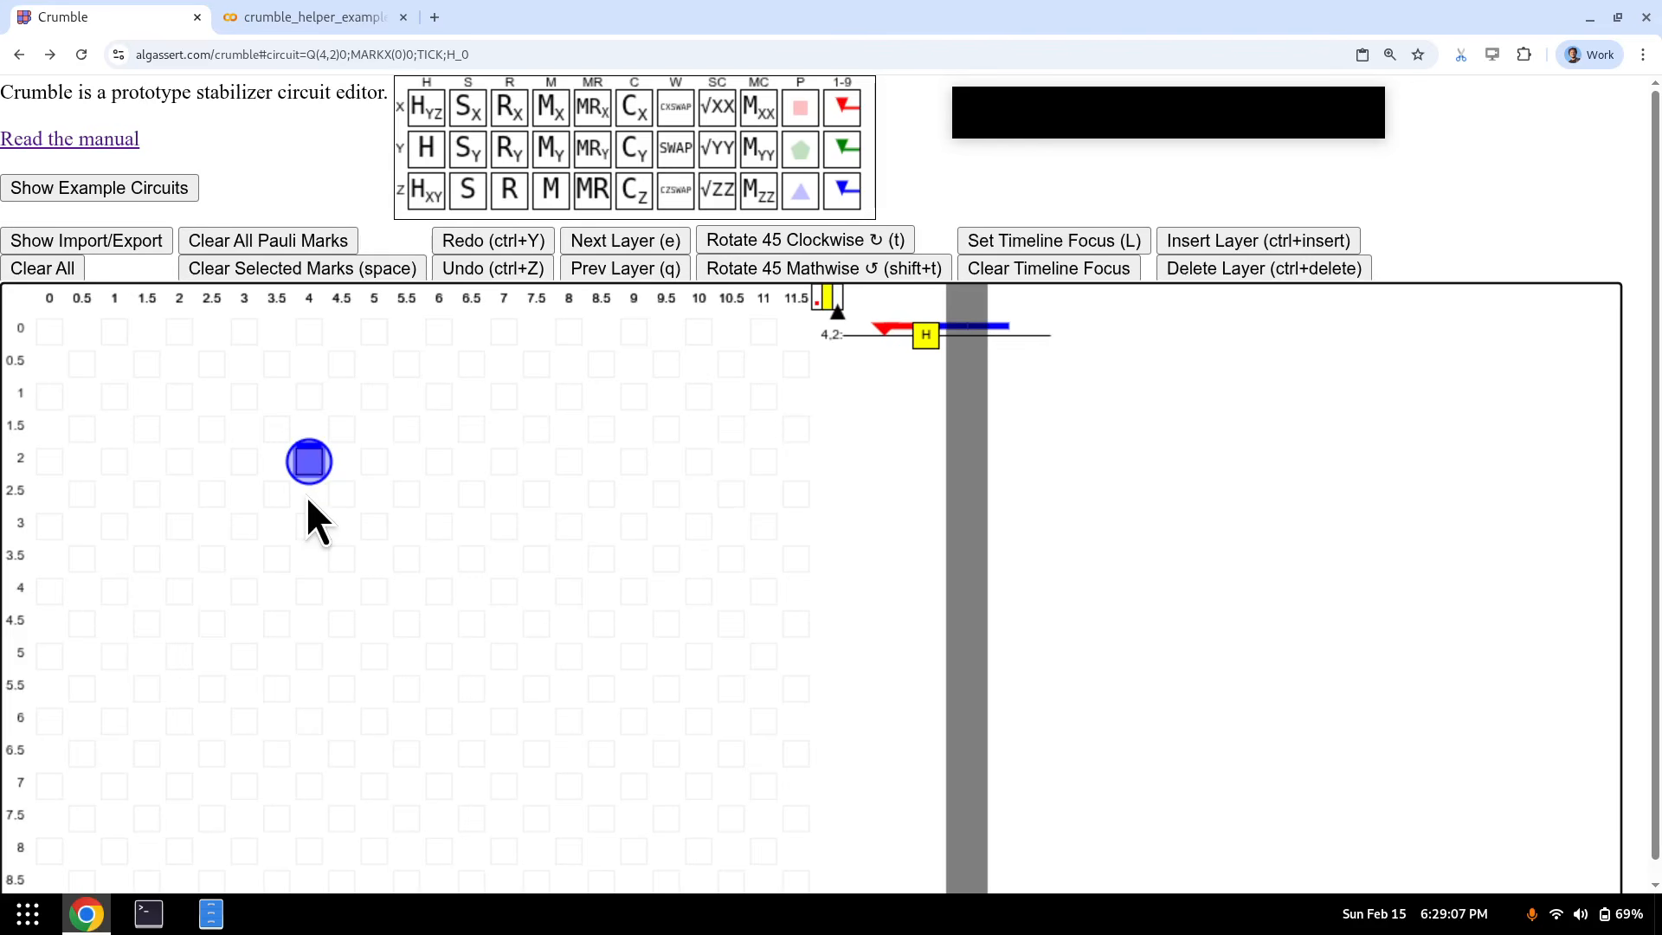
- Add a CX from qubit (4, 2) onto (4.5, 2.5), then an S gate on (4.5, 2.5)
{"action": "key", "text": "ctrl"}
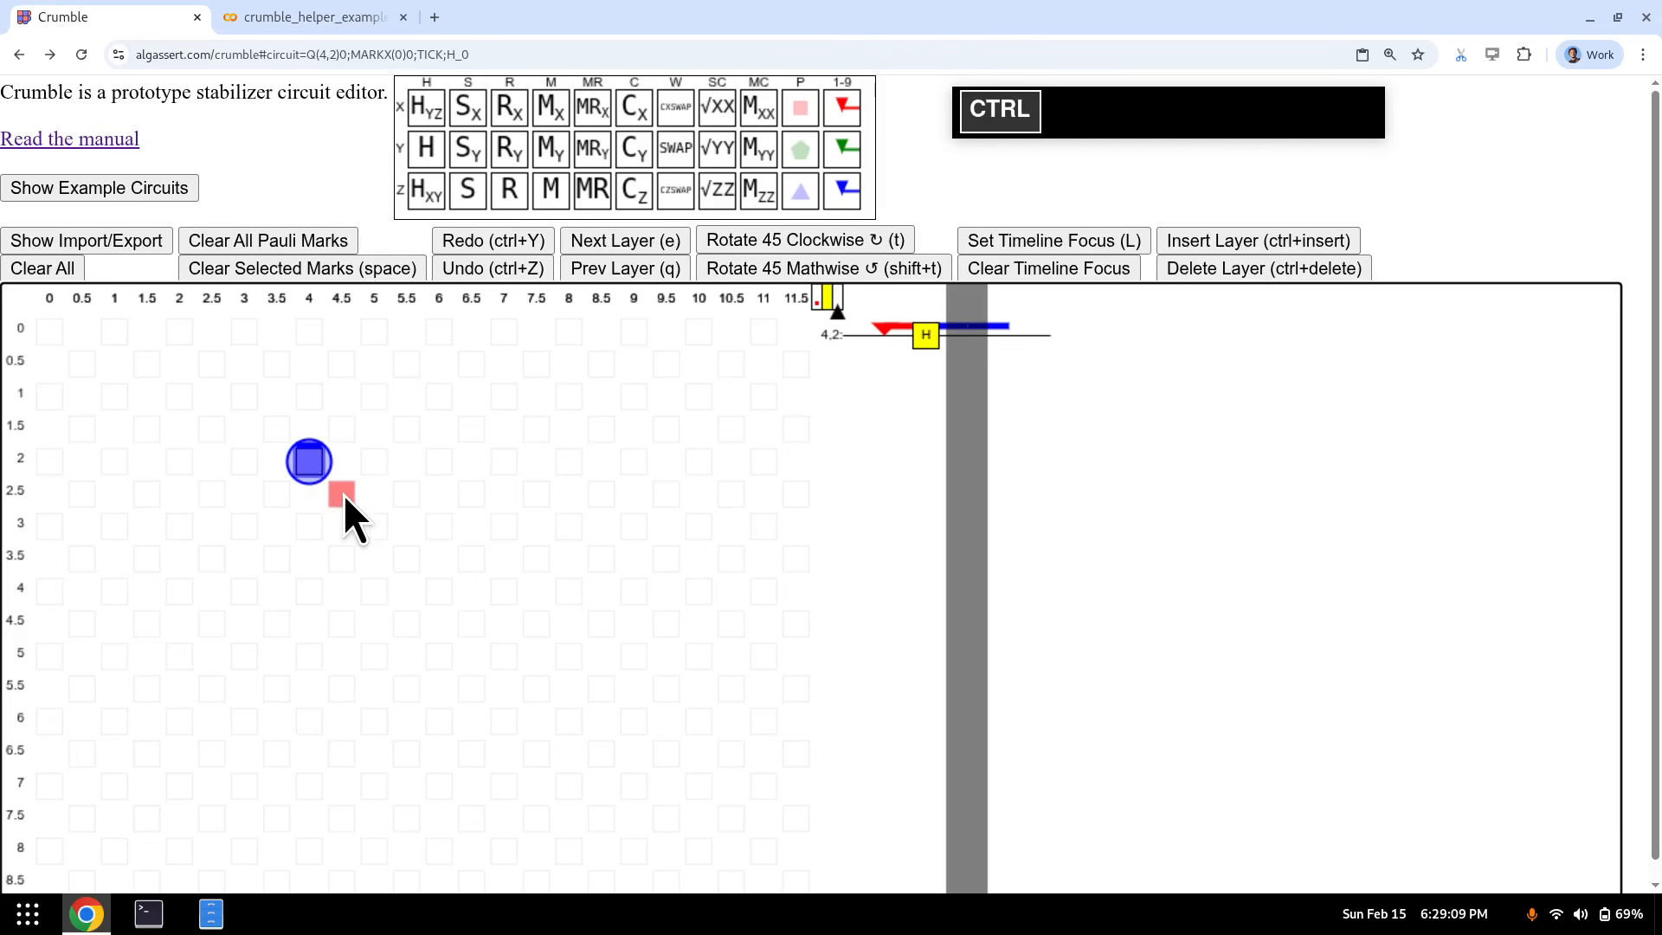
{"action": "left_click", "coordinate": [343, 494], "text": "ctrl"}
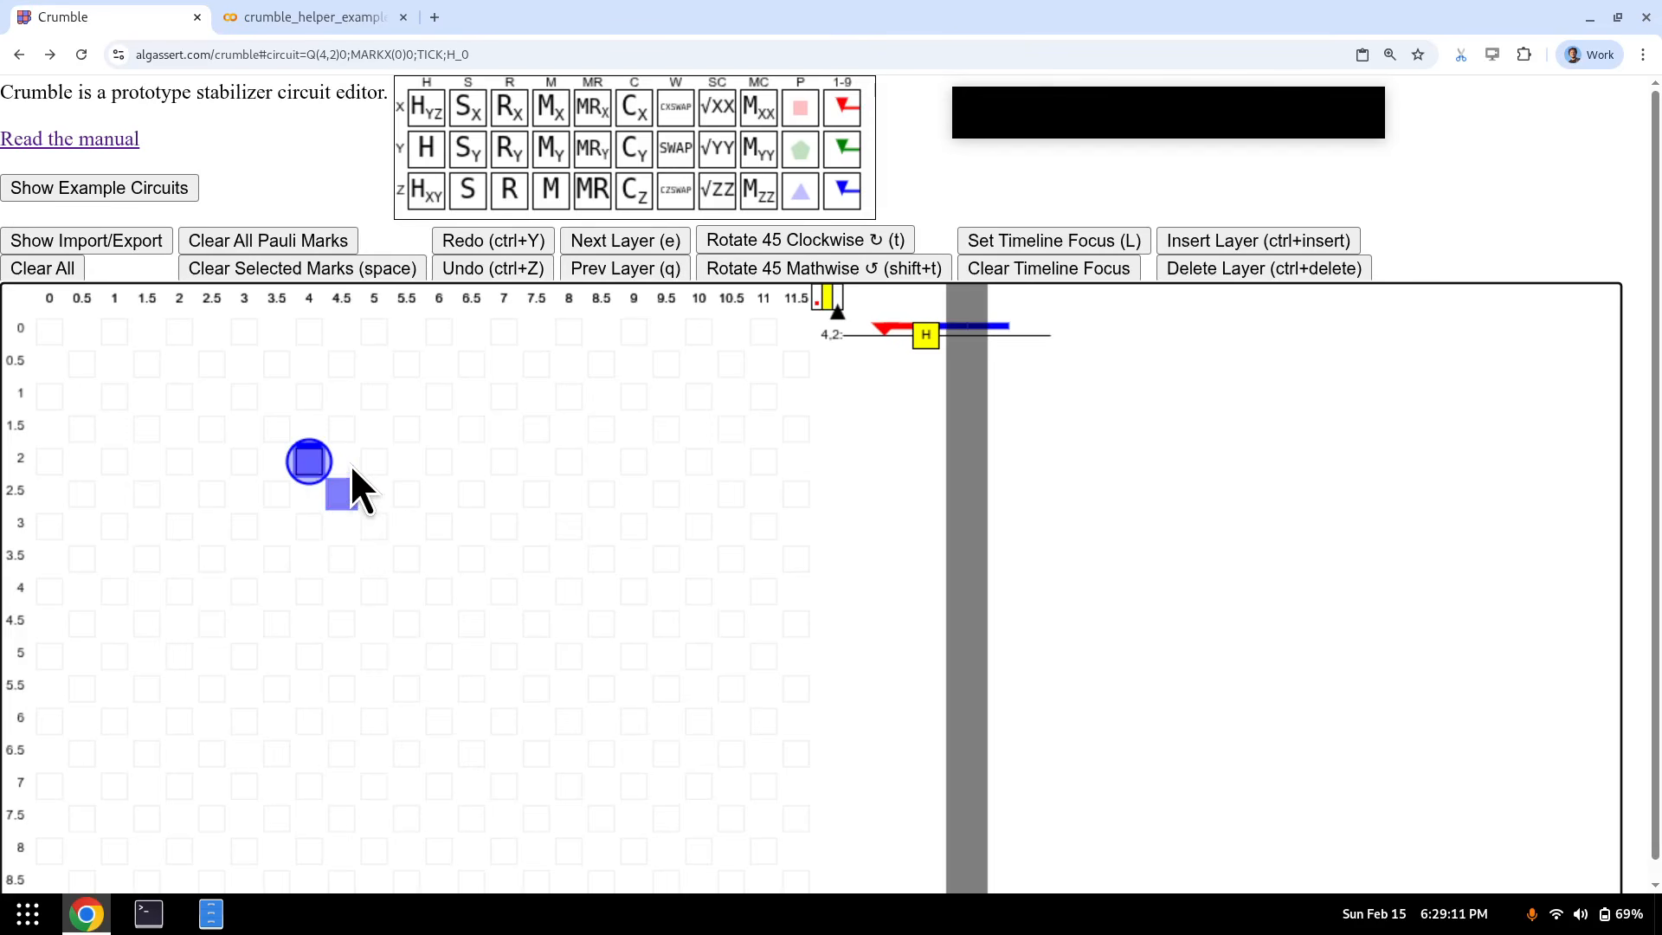
{"action": "key", "text": "c+x"}
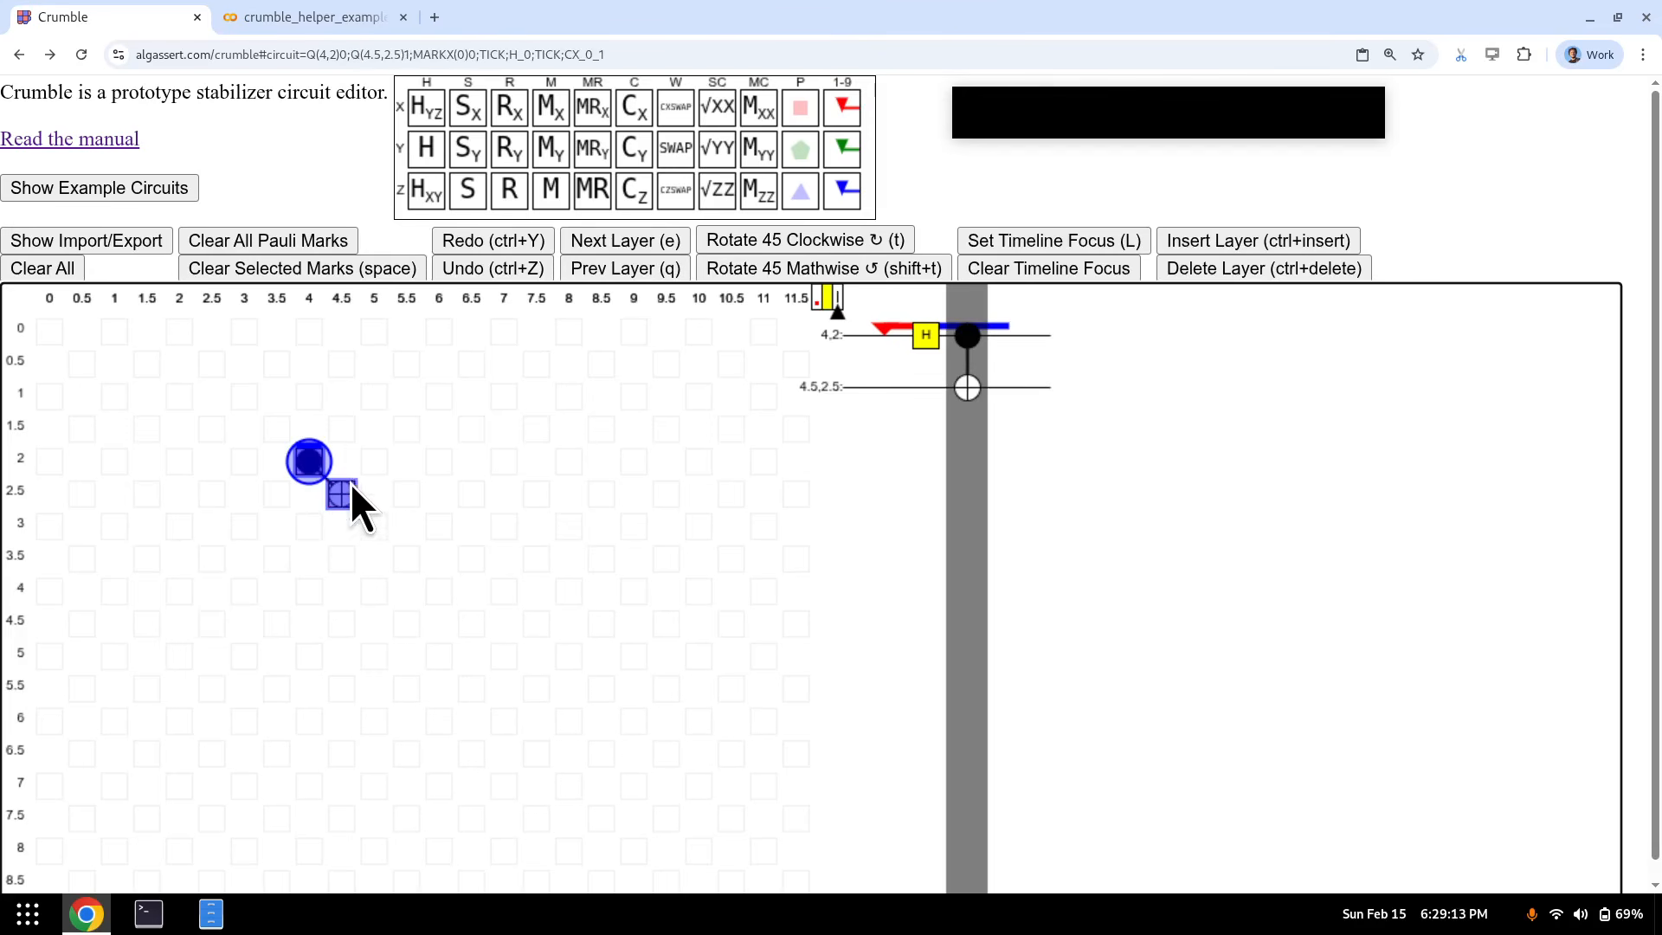
{"action": "key", "text": "e"}
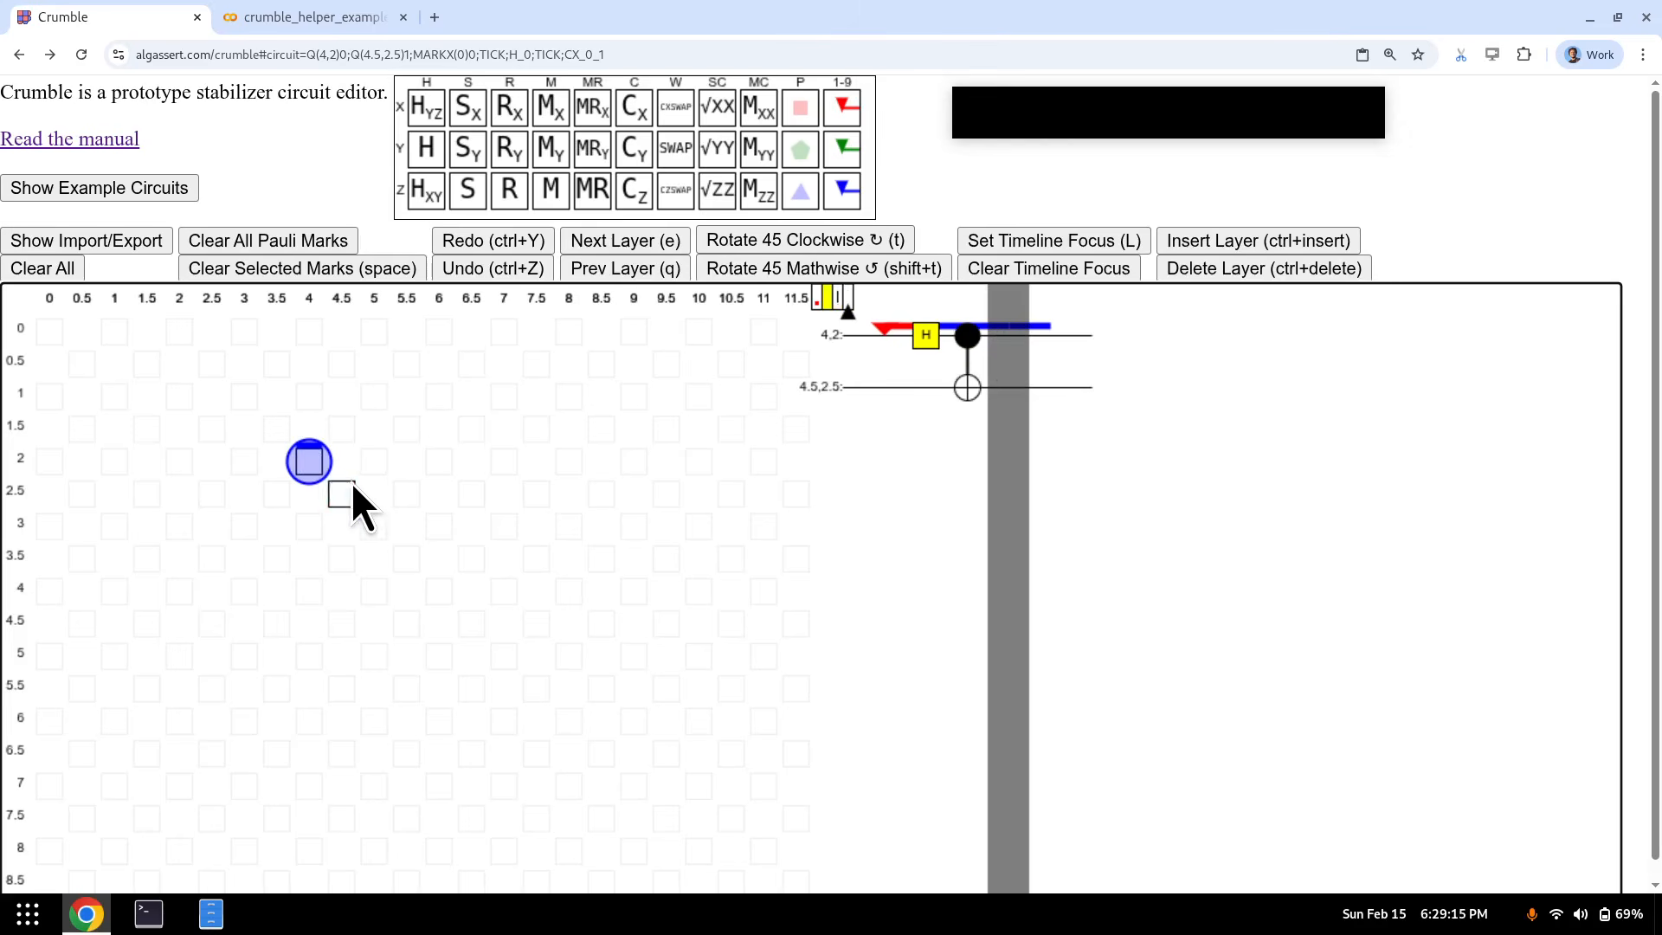
{"action": "left_click", "coordinate": [347, 492]}
{"action": "key", "text": "s"}
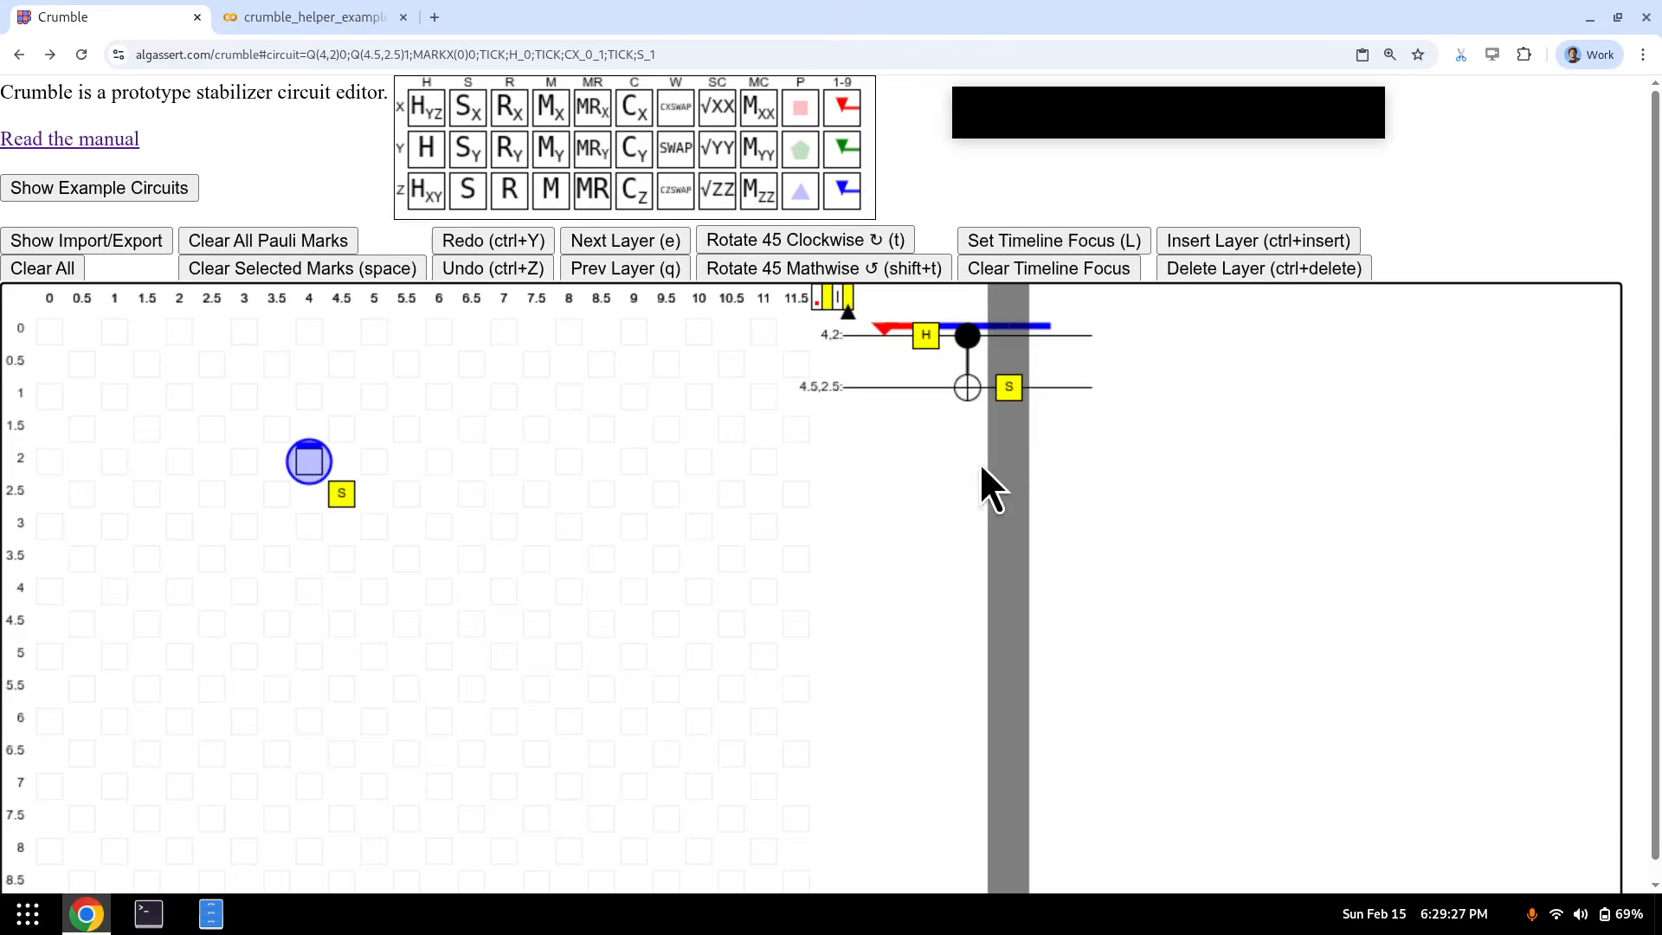
- Change qubit (4, 2)'s first-layer mark to Z mark 1 and step through to watch it propagate
{"action": "key", "text": "q"}
{"action": "key", "text": "q"}
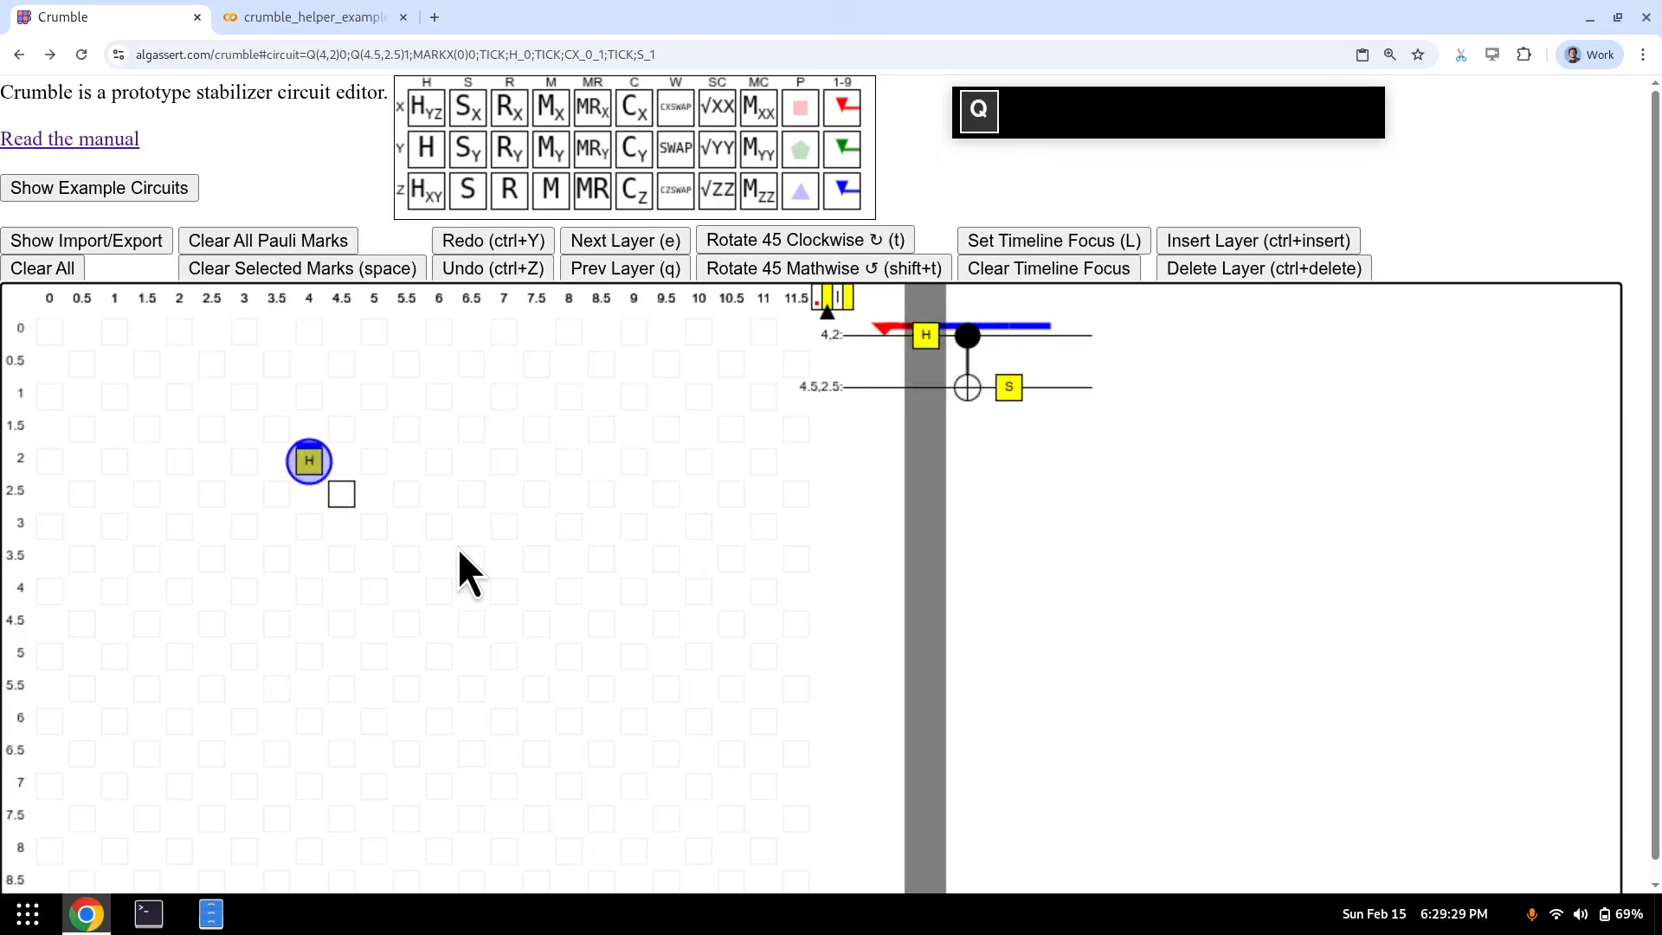
{"action": "left_click", "coordinate": [309, 465]}
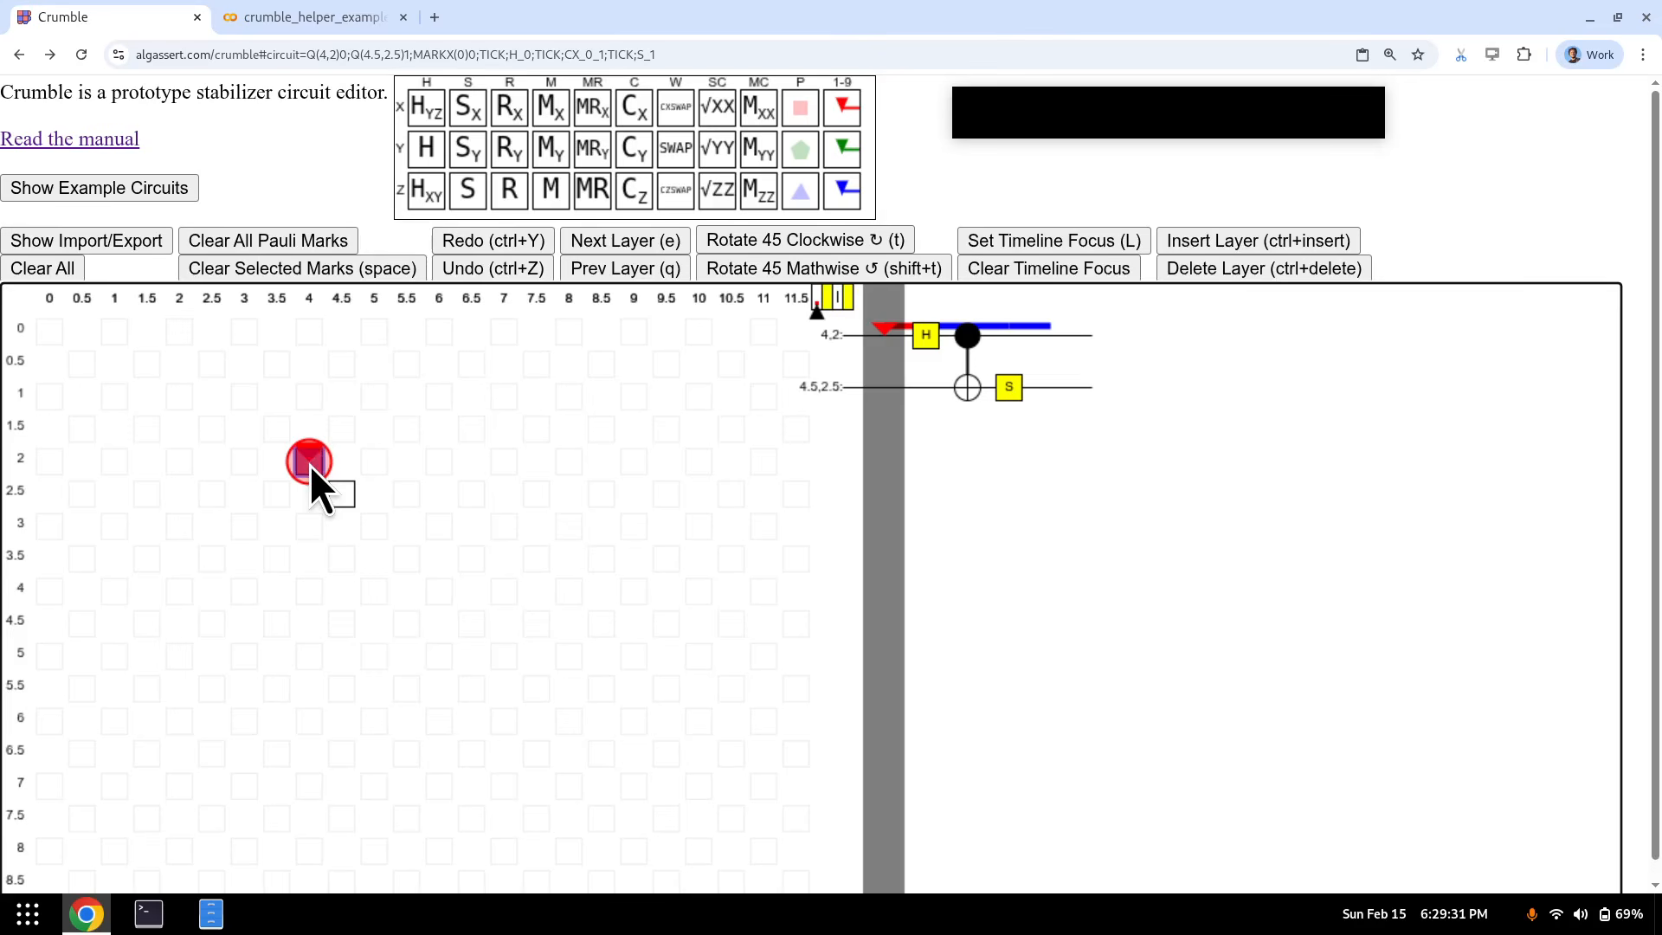
{"action": "key", "text": "z"}
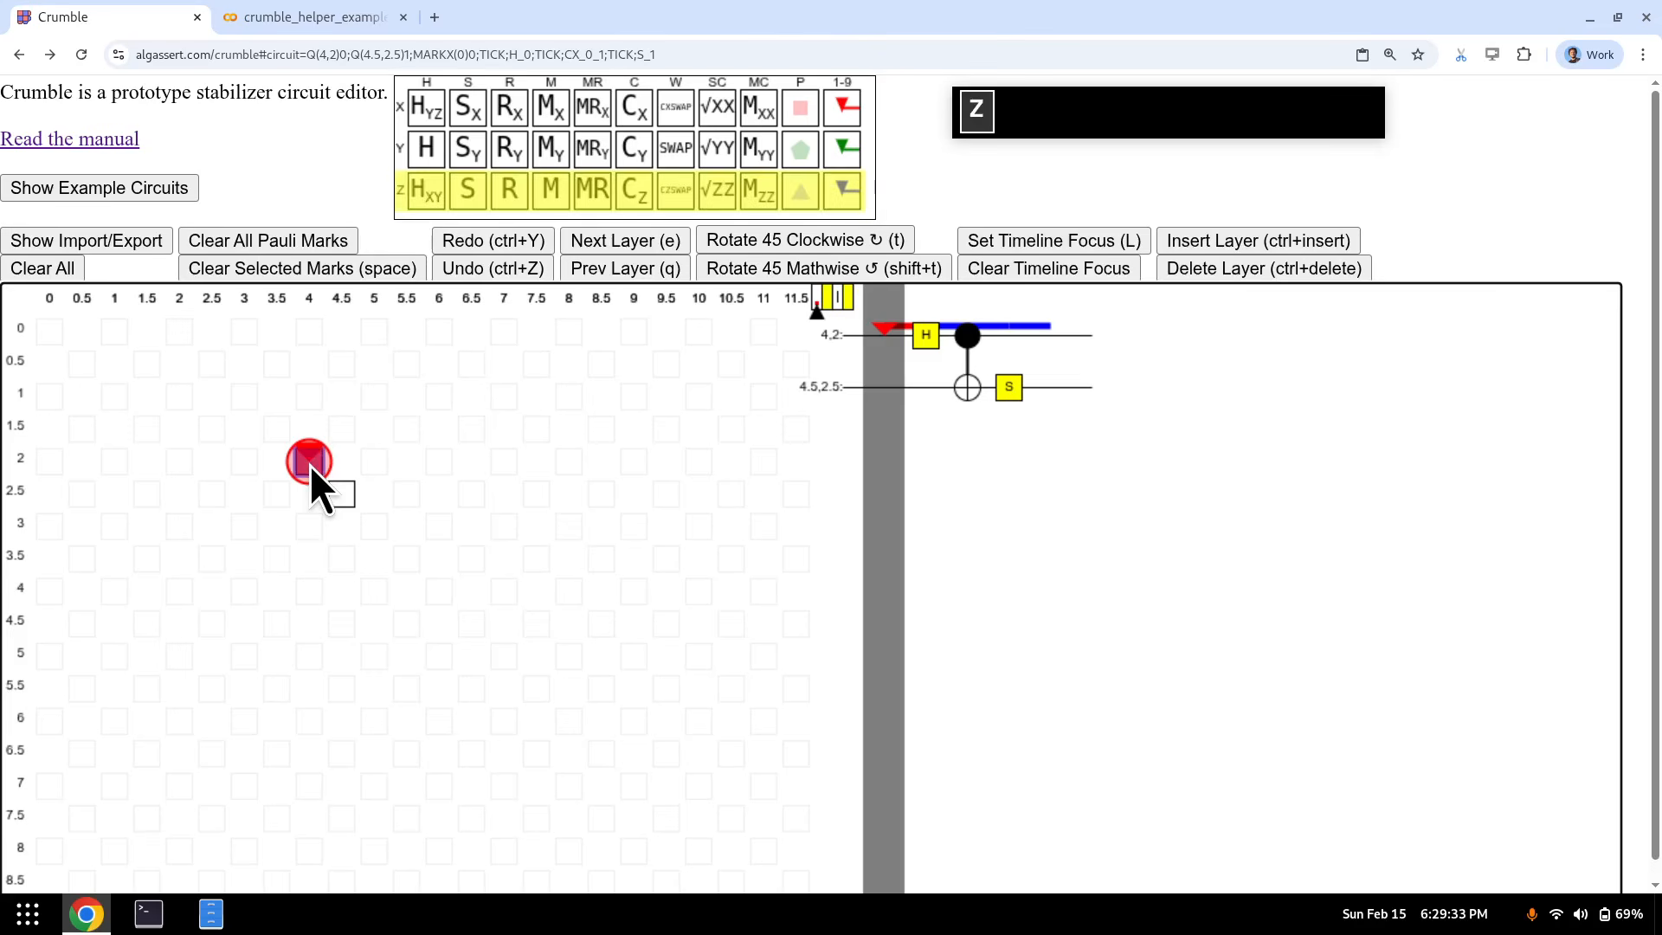
{"action": "key", "text": "1"}
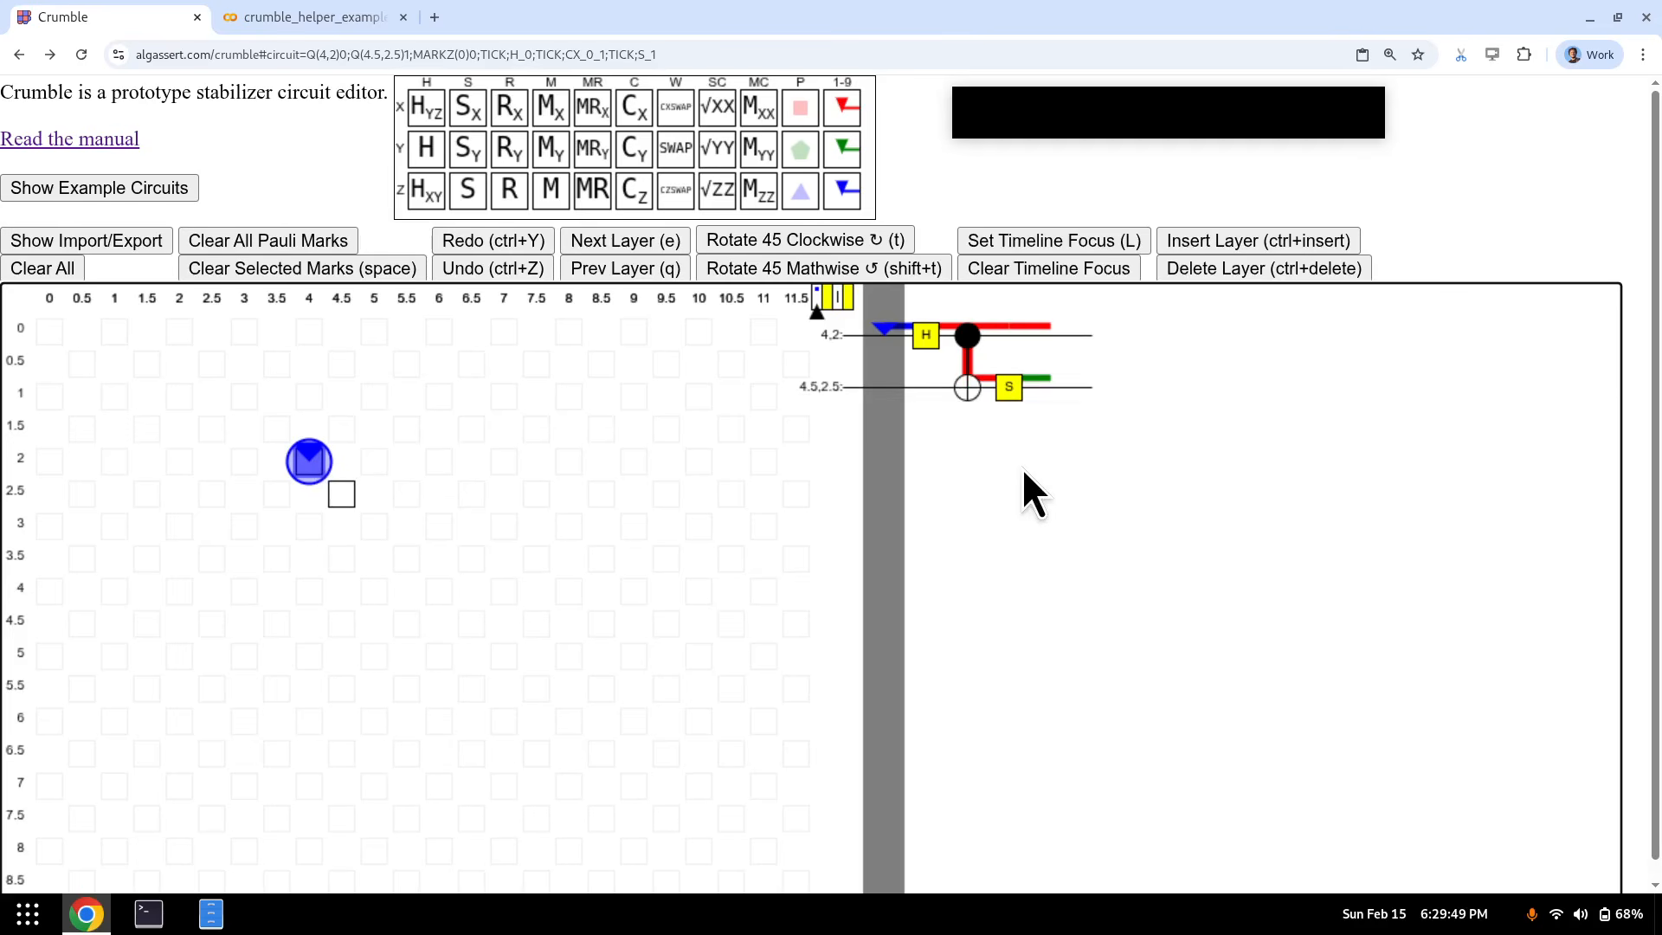
{"action": "key", "text": "e"}
{"action": "key", "text": "e"}
{"action": "key", "text": "e"}
{"action": "key", "text": "e"}
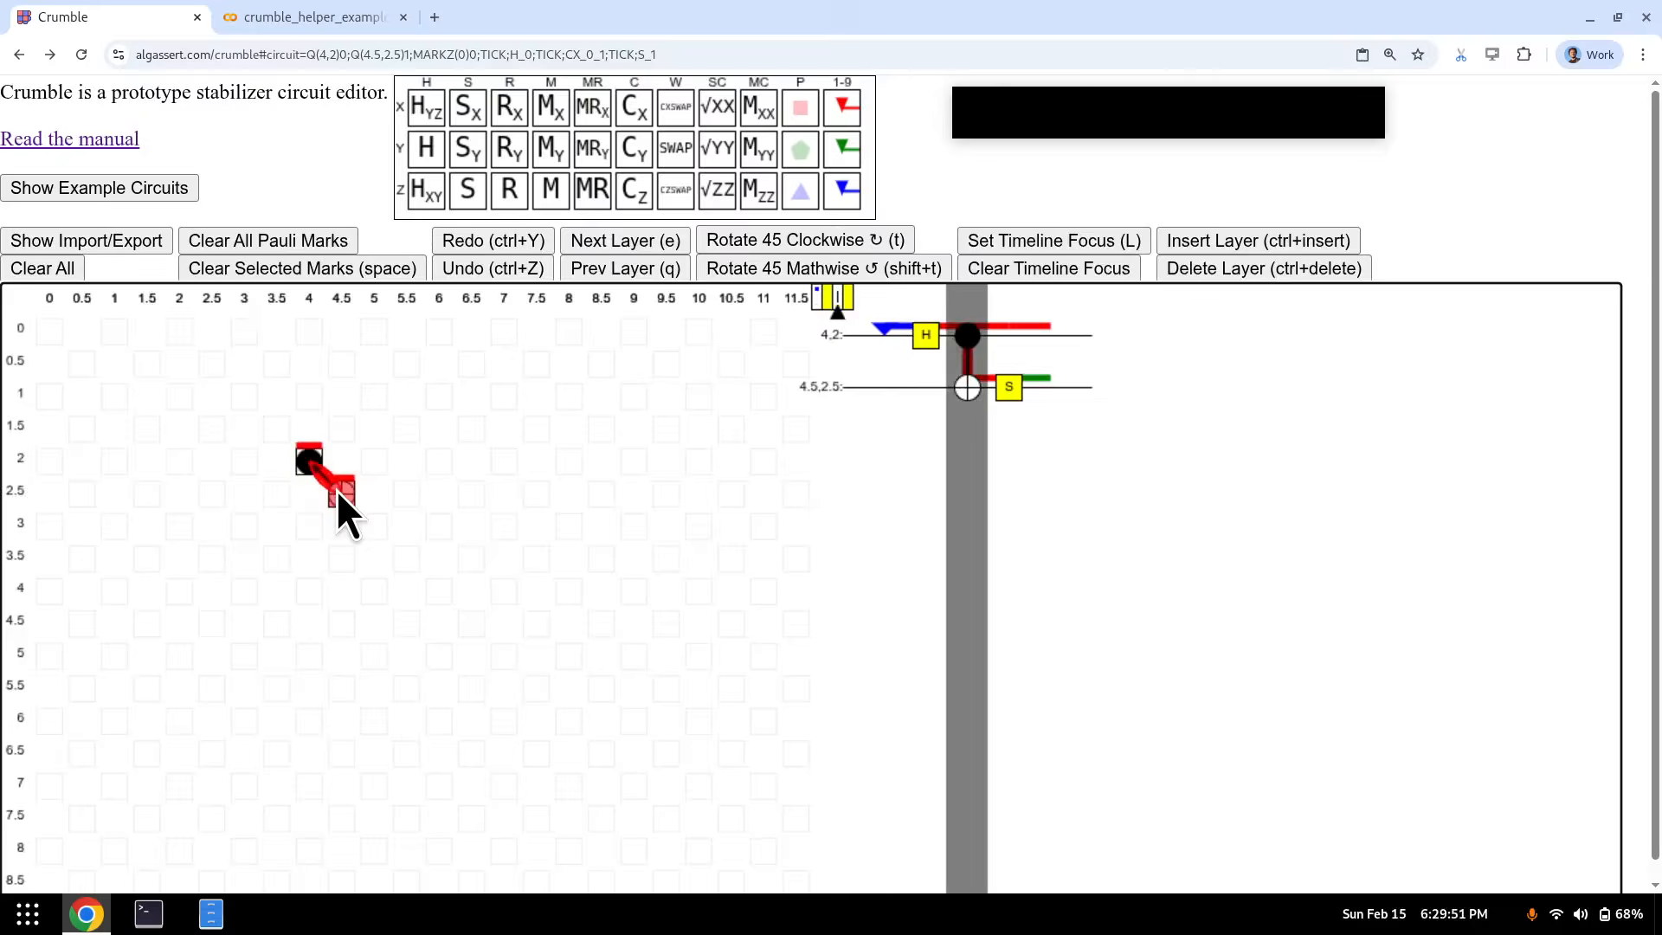
{"action": "key", "text": "q"}
{"action": "key", "text": "q"}
{"action": "key", "text": "q"}
{"action": "key", "text": "q"}
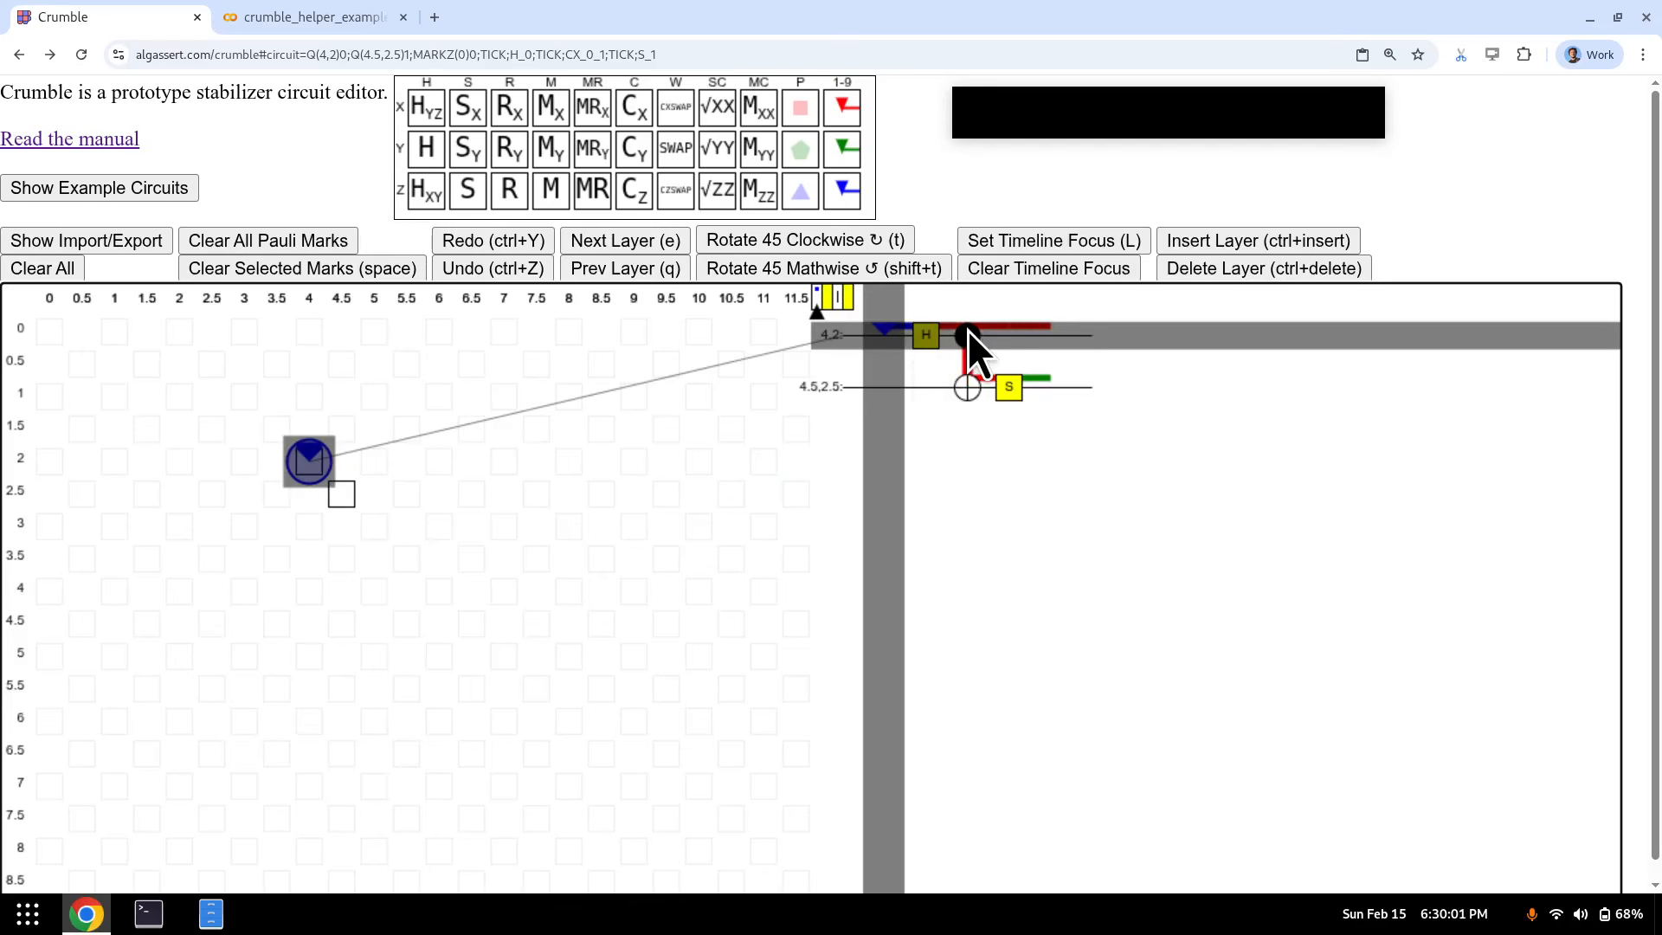
- Step through the layers, then add a reset (R) on qubit (4, 2) in the first layer
{"action": "key", "text": "e"}
{"action": "key", "text": "e"}
{"action": "key", "text": "e"}
{"action": "key", "text": "e"}
{"action": "key", "text": "q"}
{"action": "key", "text": "q"}
{"action": "key", "text": "q"}
{"action": "key", "text": "q"}
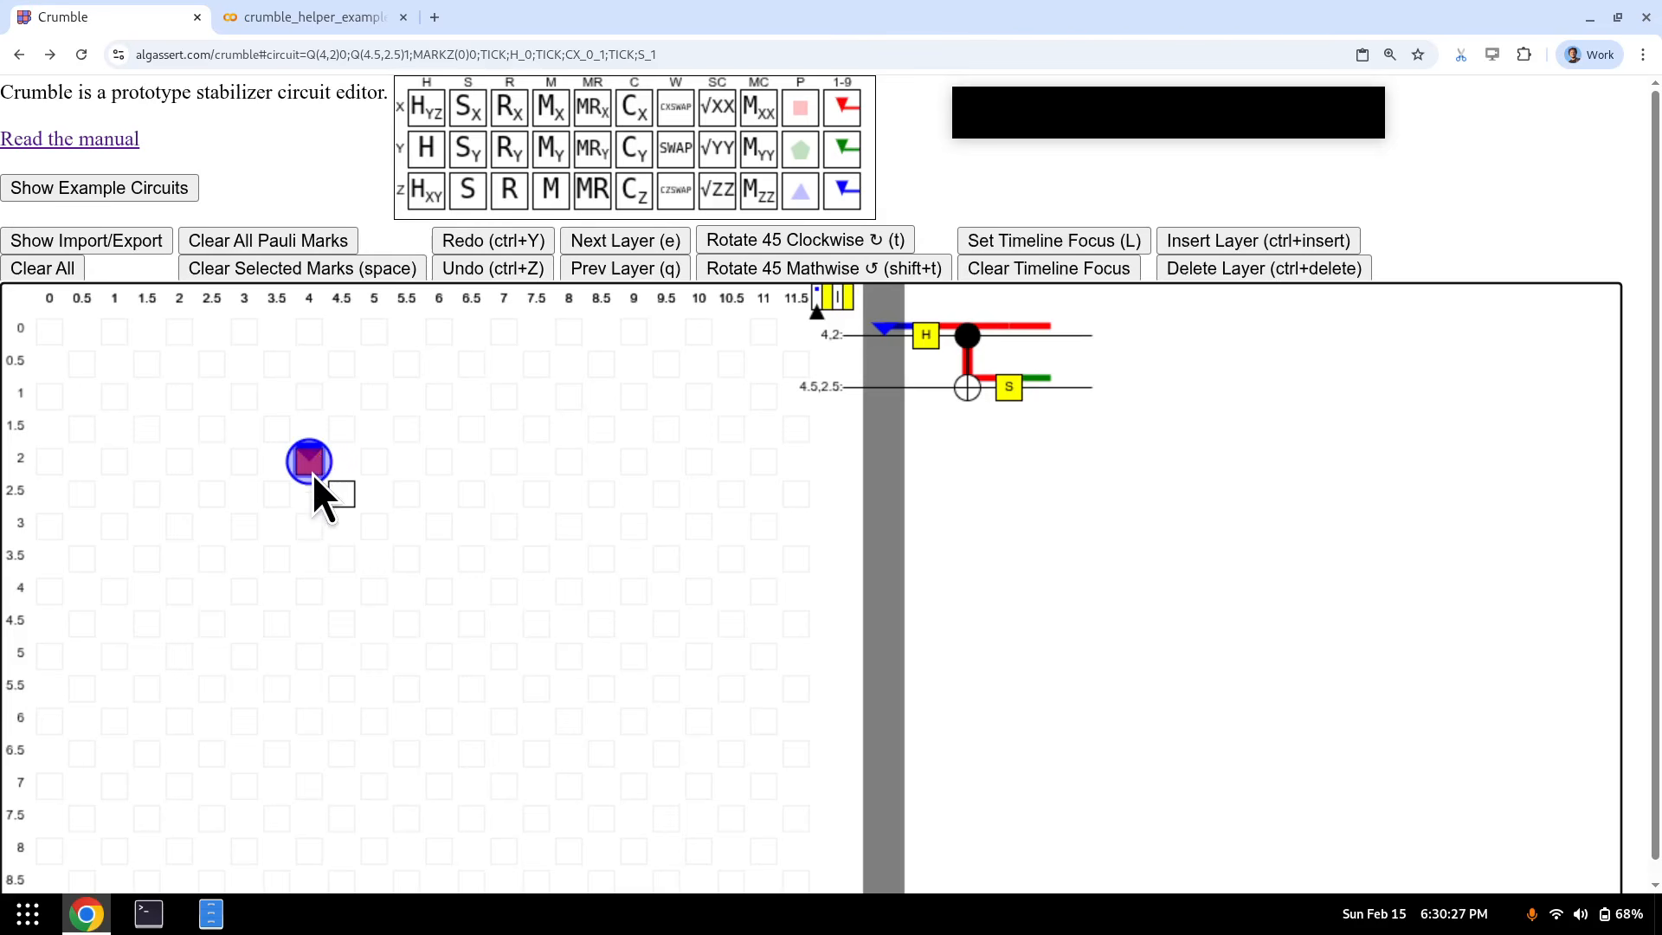
{"action": "key", "text": "e"}
{"action": "key", "text": "e"}
{"action": "key", "text": "e"}
{"action": "key", "text": "e"}
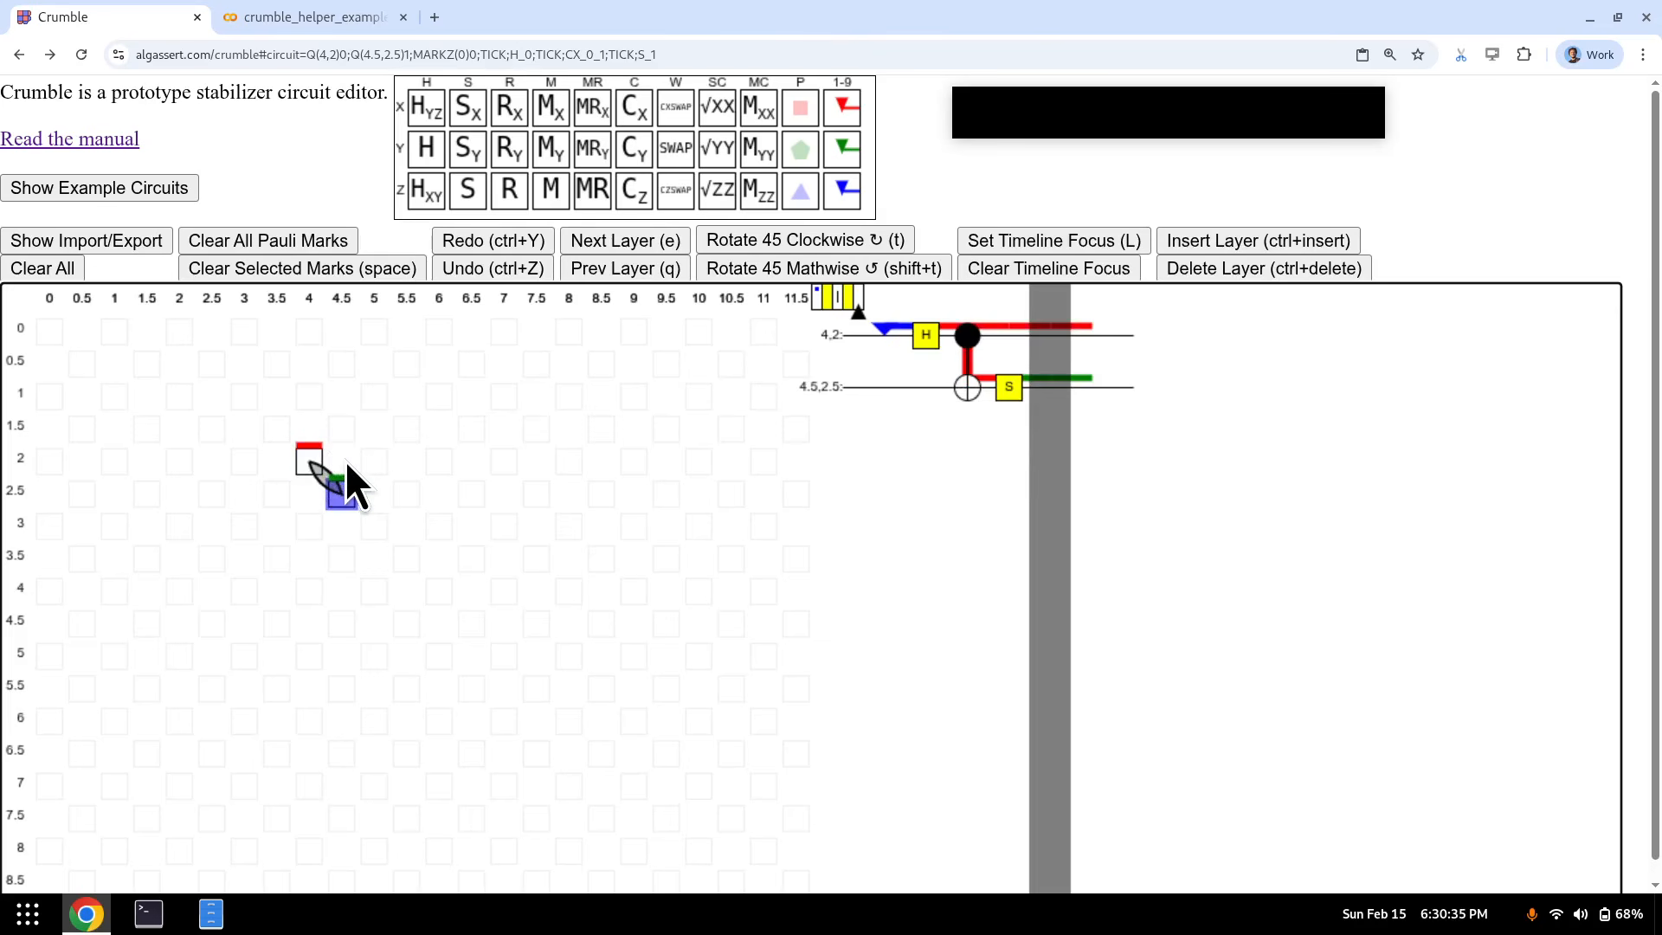
{"action": "key", "text": "q"}
{"action": "key", "text": "q"}
{"action": "key", "text": "q"}
{"action": "key", "text": "q"}
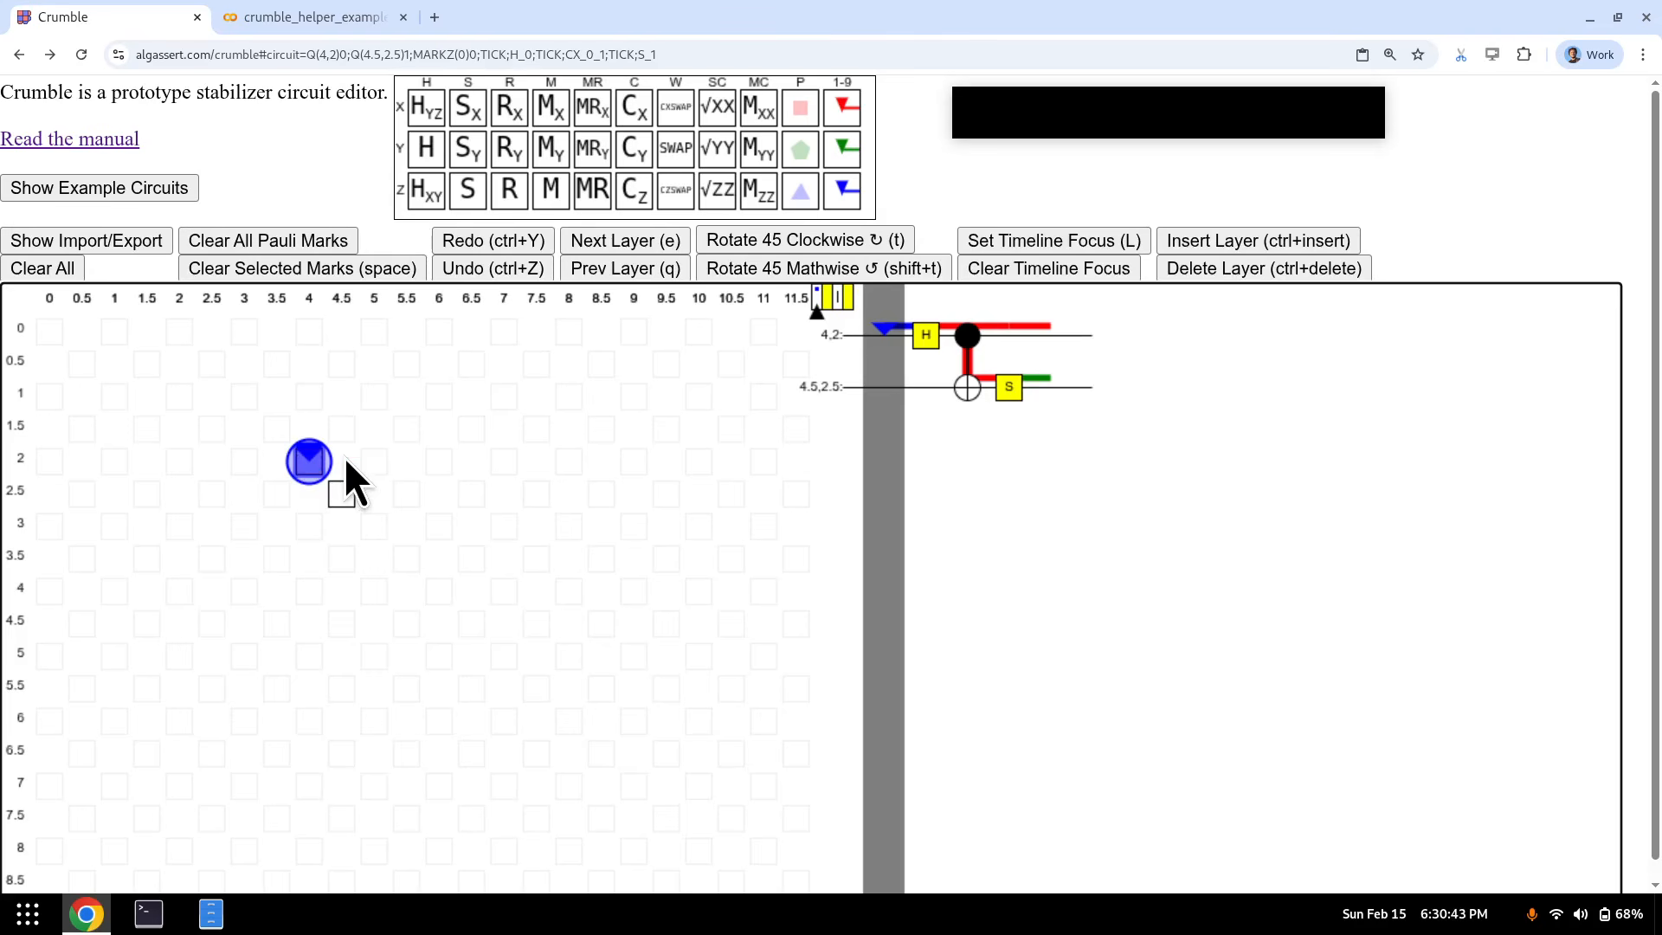
{"action": "key", "text": "r"}
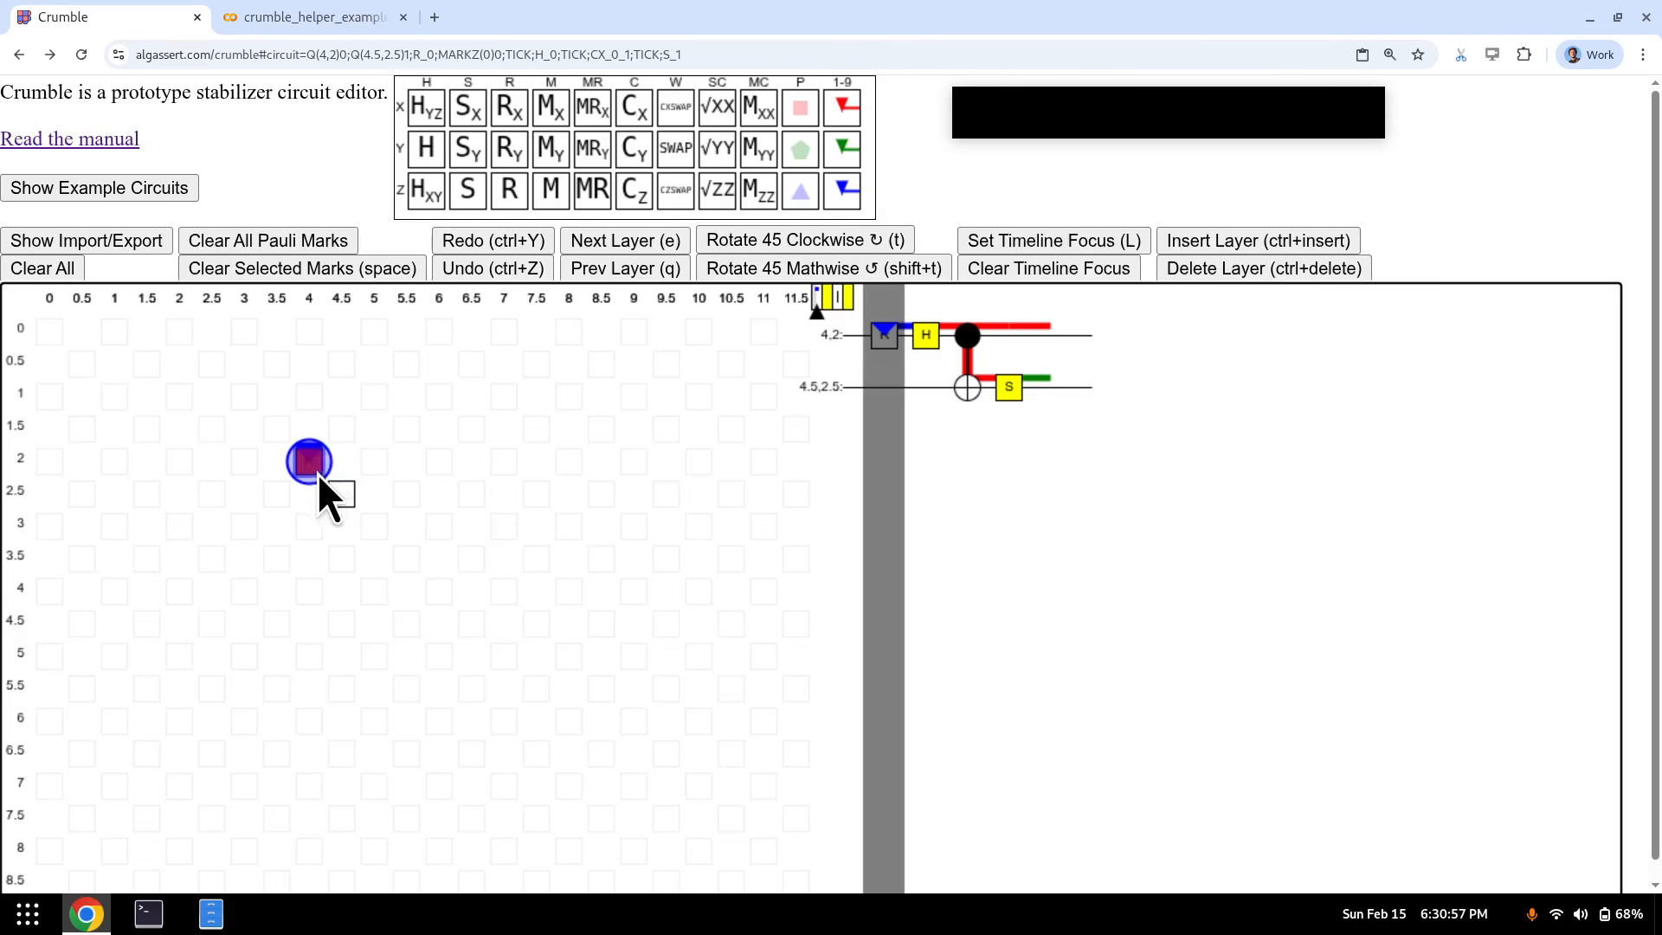
- Move to the empty layer after S, selecting qubit (4.5, 2.5) and then (4, 2)
{"action": "key", "text": "e"}
{"action": "key", "text": "e"}
{"action": "key", "text": "e"}
{"action": "key", "text": "e"}
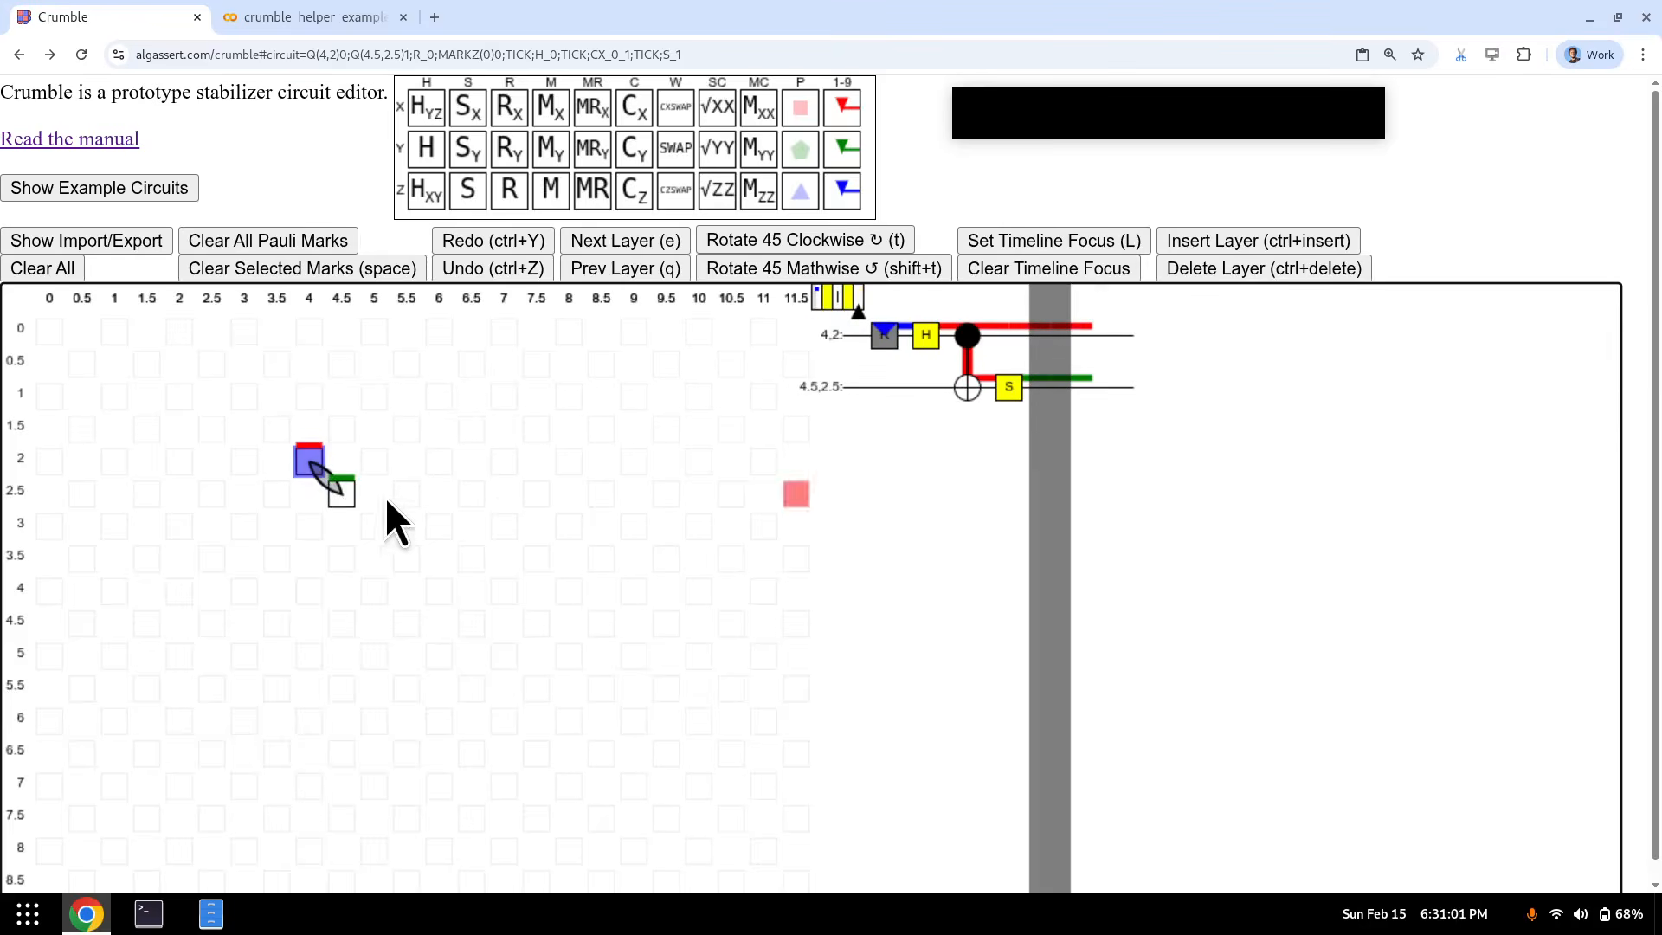
{"action": "left_click", "coordinate": [346, 491]}
{"action": "left_click", "coordinate": [314, 467]}
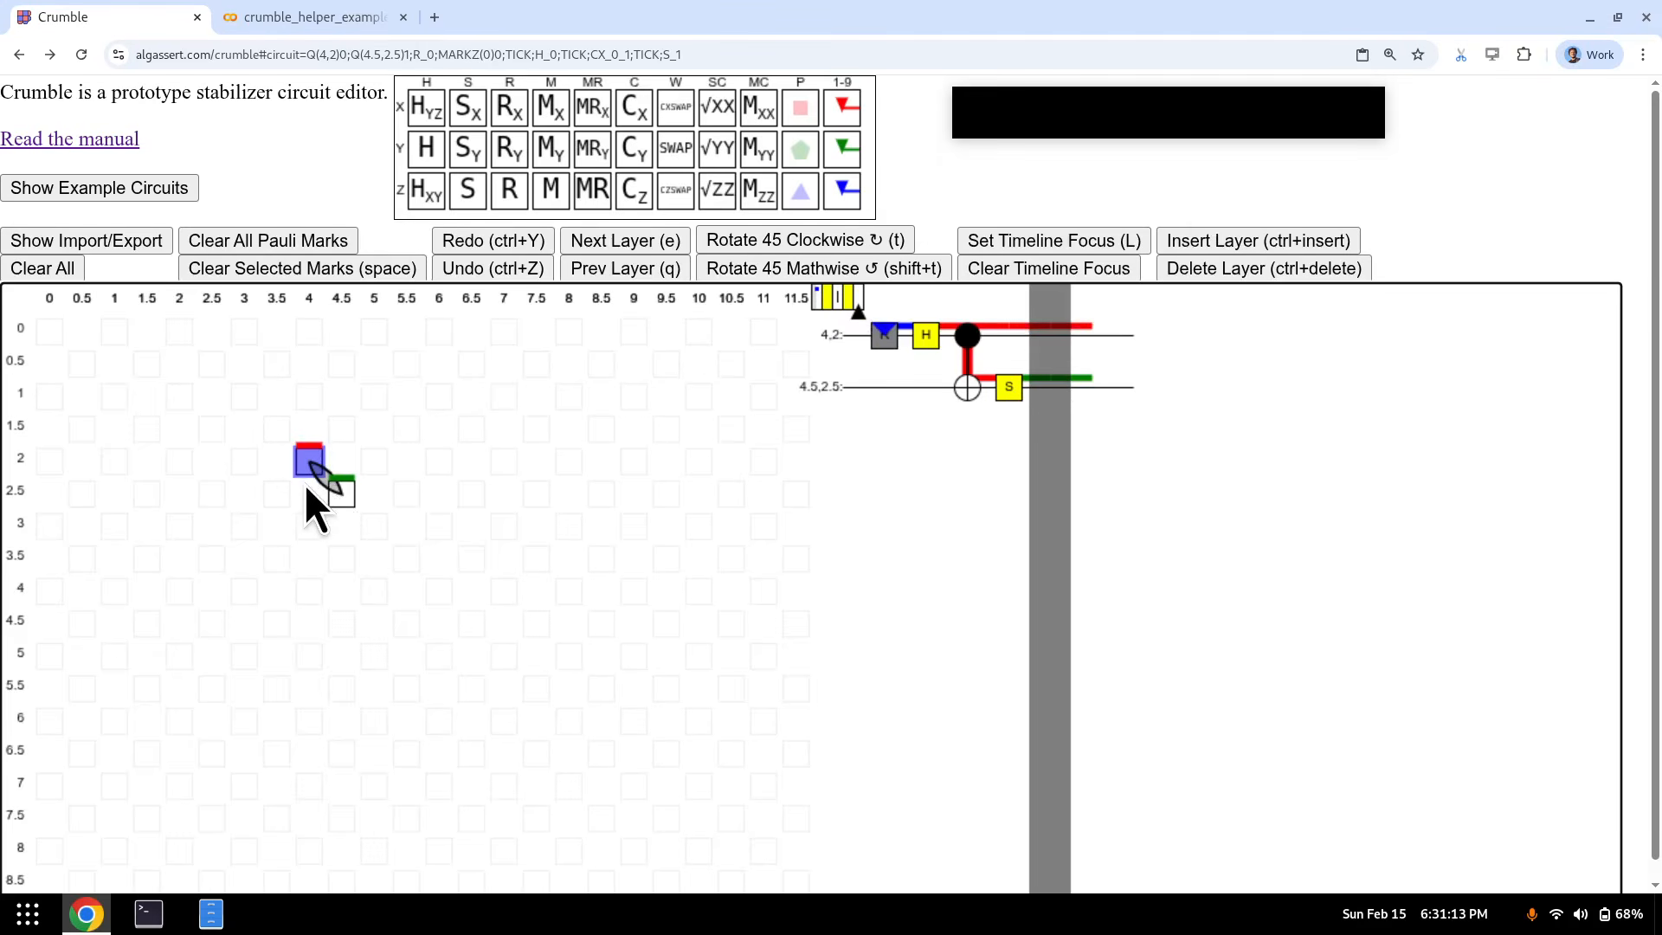
- Add an MX measurement on qubit (4, 2) and an MY measurement on qubit (4.5, 2.5)
{"action": "key", "text": "m"}
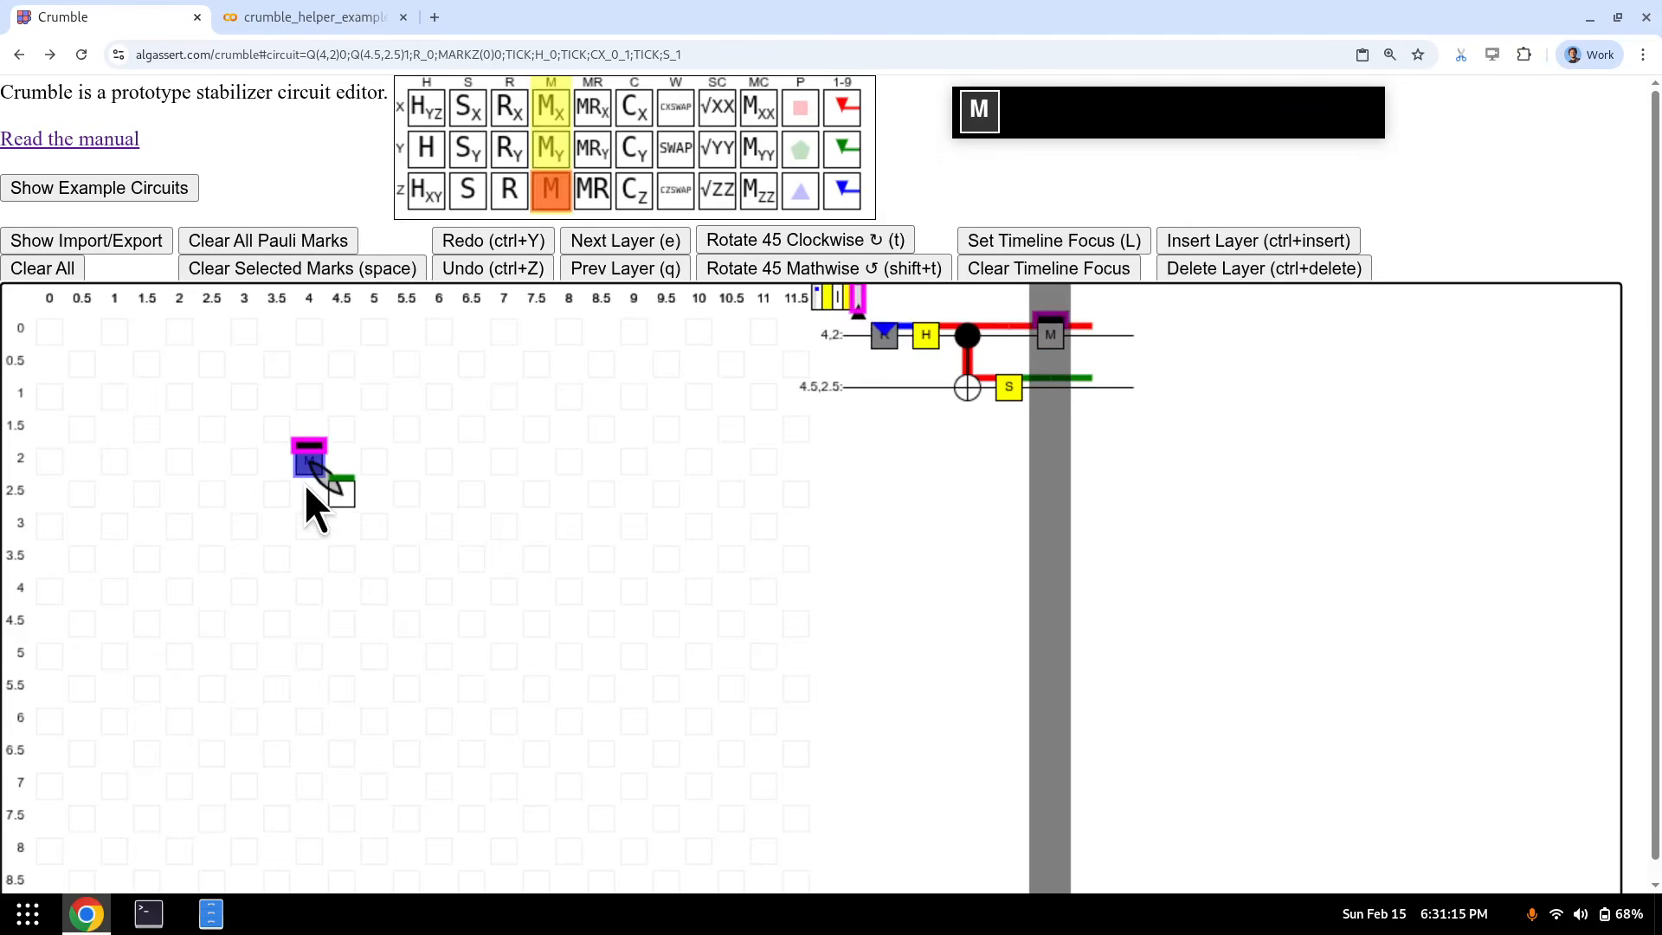
{"action": "key", "text": "x"}
{"action": "key", "text": "m"}
{"action": "key", "text": "x"}
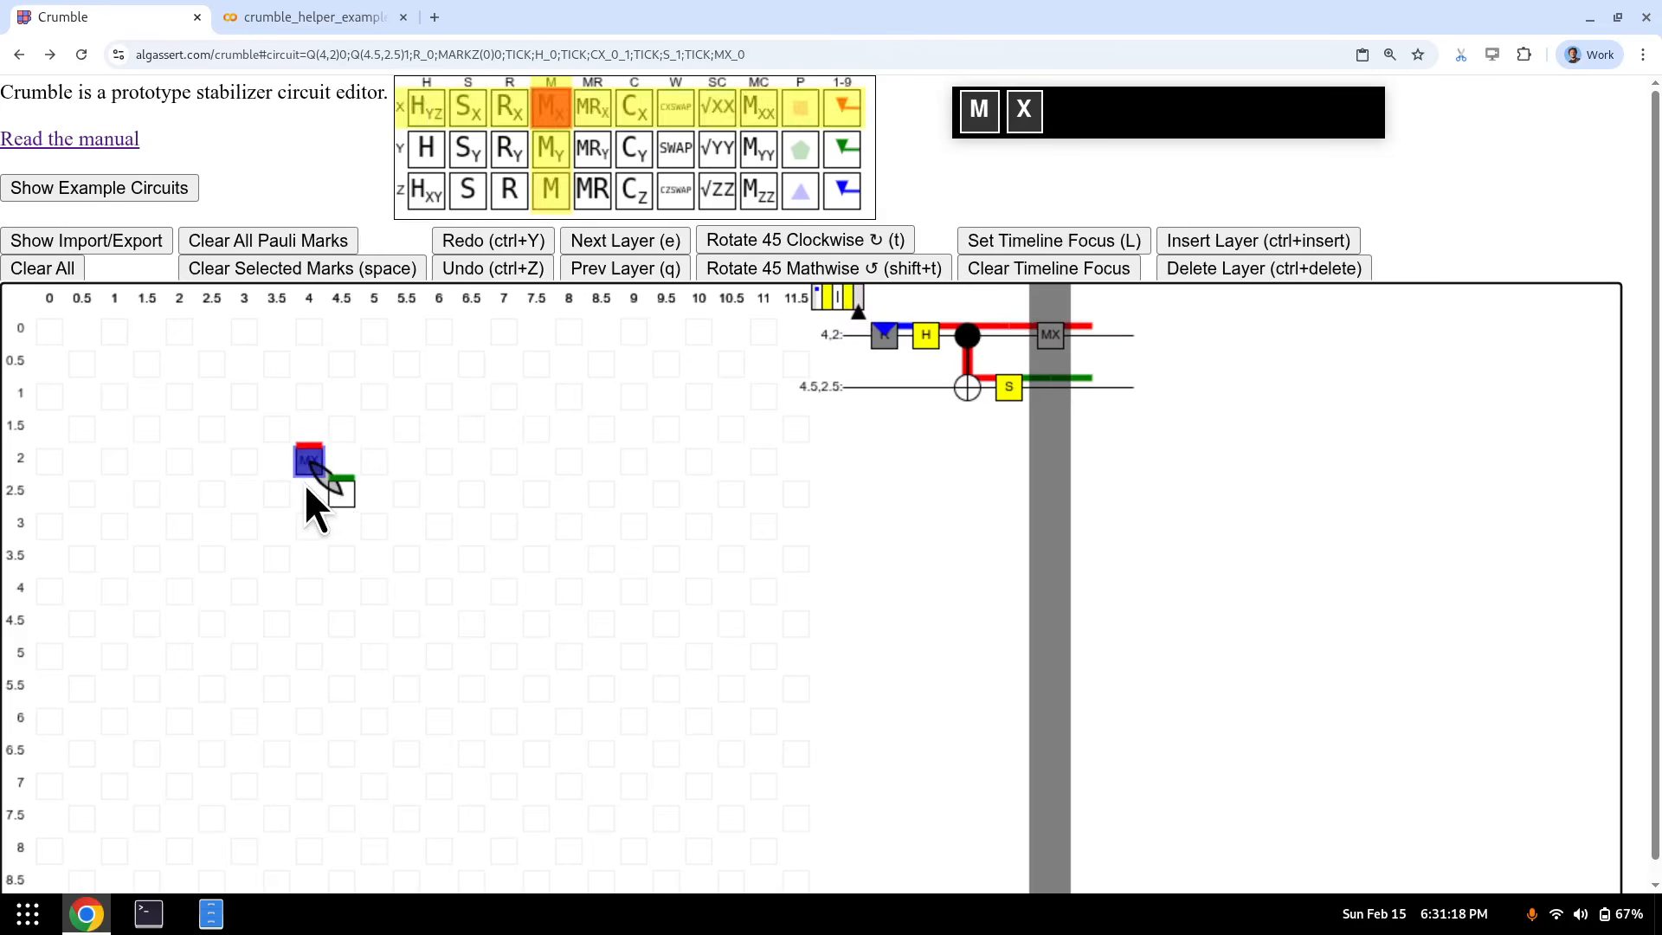
{"action": "left_click", "coordinate": [353, 490]}
{"action": "key", "text": "m"}
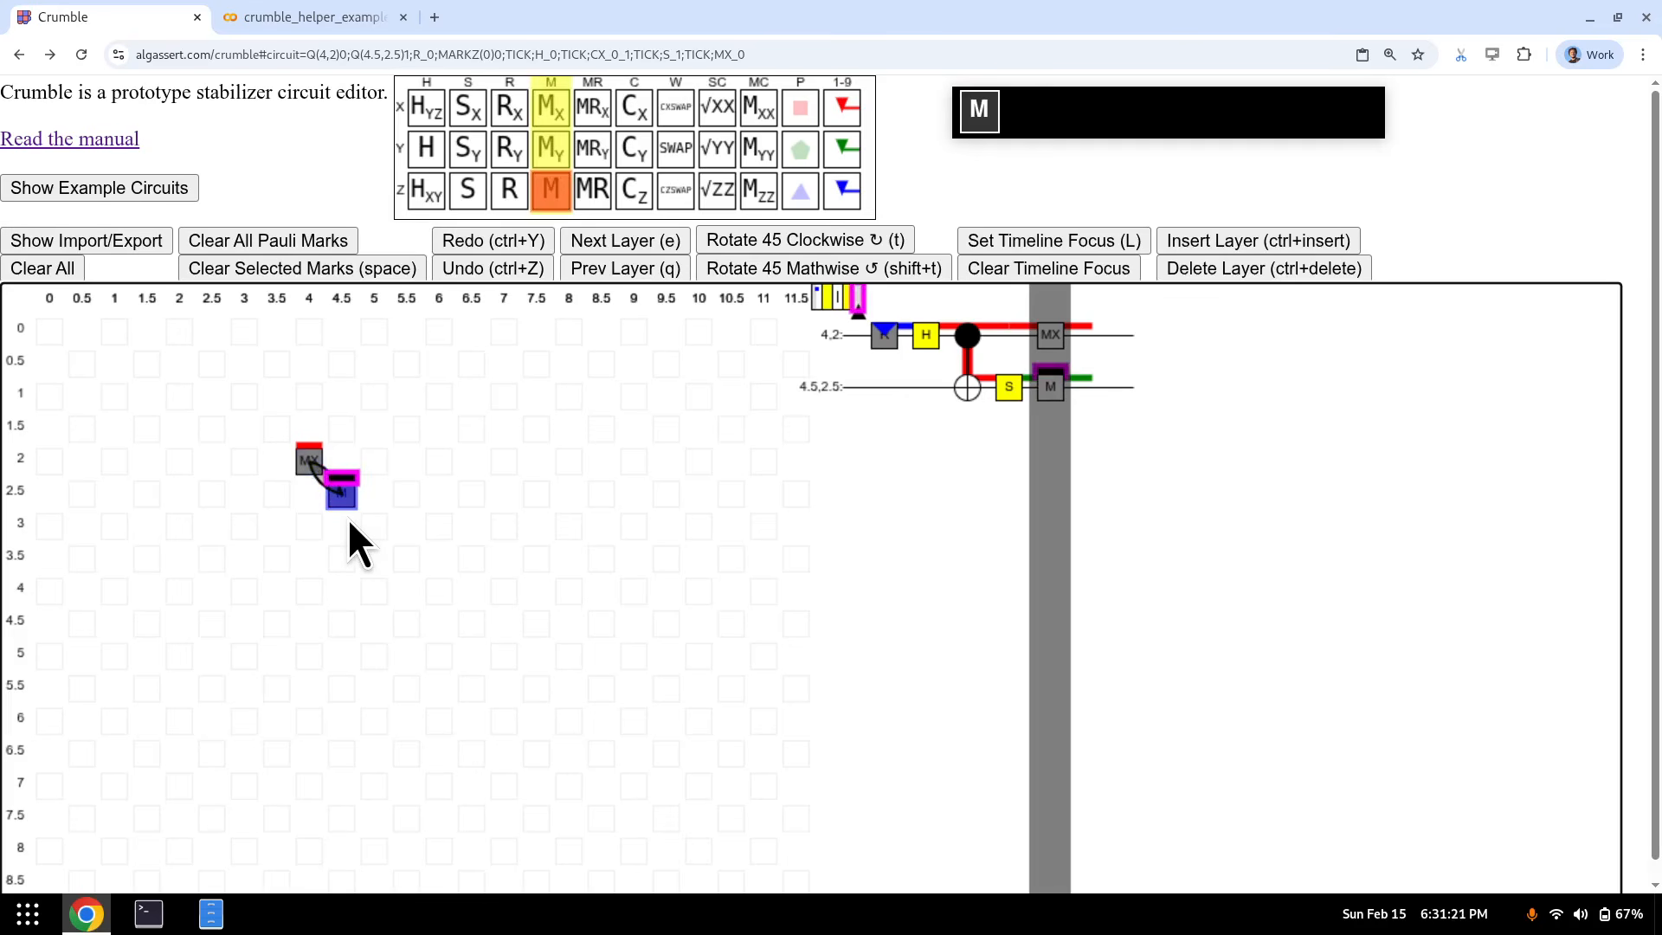
{"action": "key", "text": "y"}
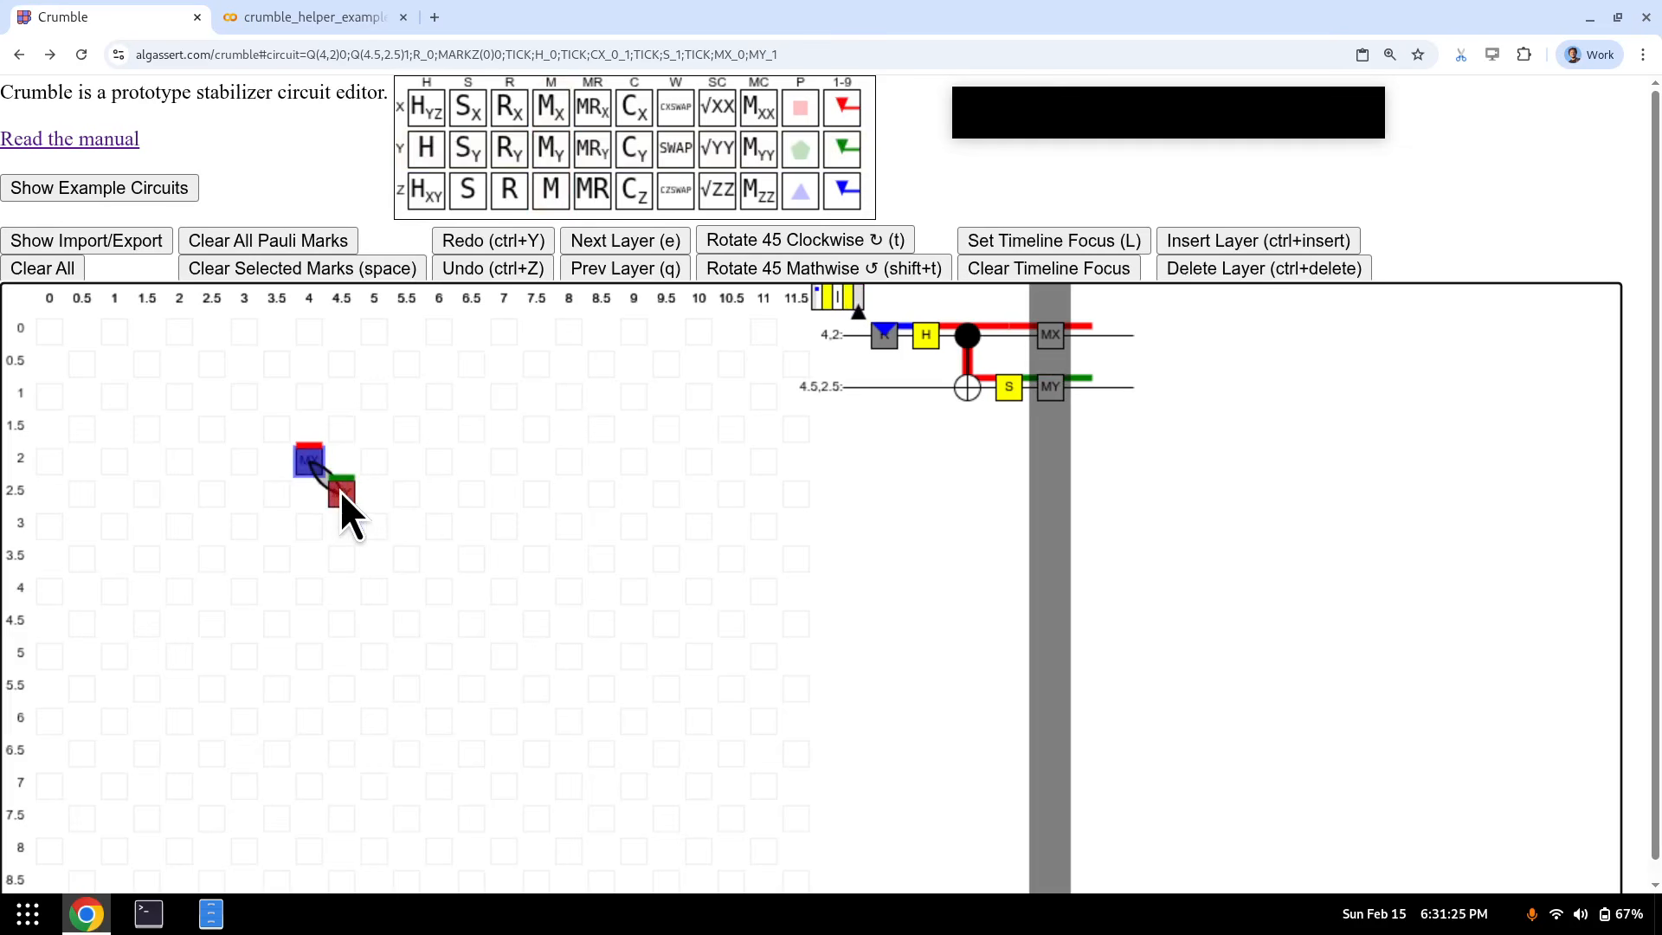
- Mark (4, 2) with X and (4.5, 2.5) with Y, check the next layer, then clear the circuit
{"action": "key", "text": "1"}
{"action": "left_click", "coordinate": [339, 490]}
{"action": "key", "text": "1"}
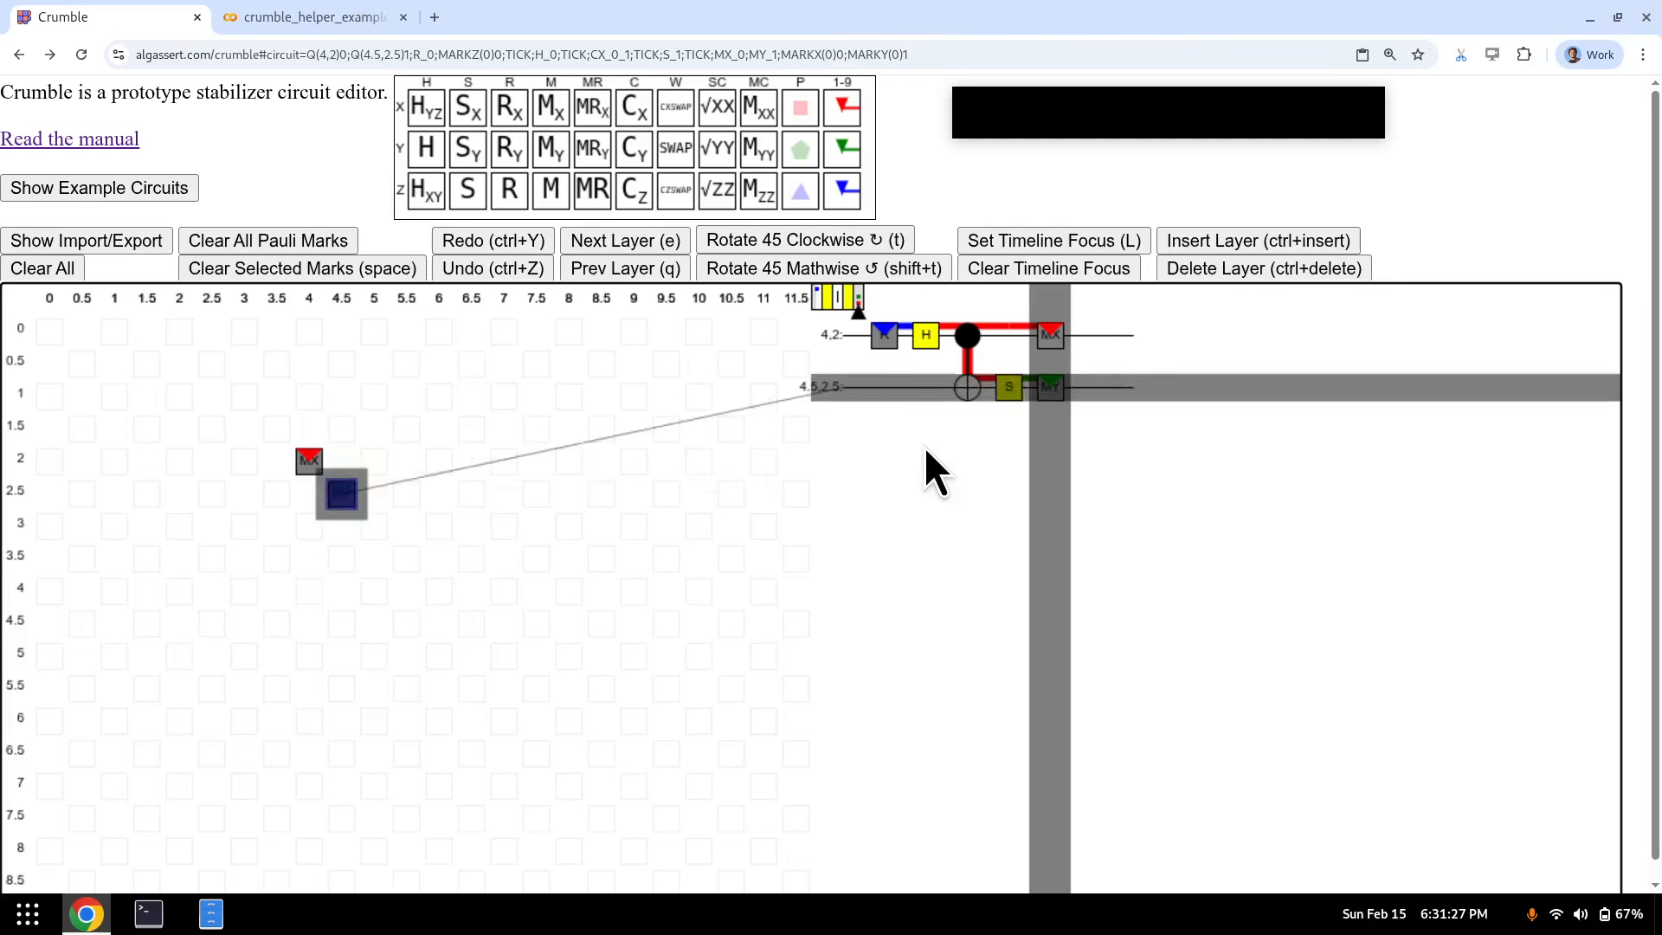
{"action": "key", "text": "e"}
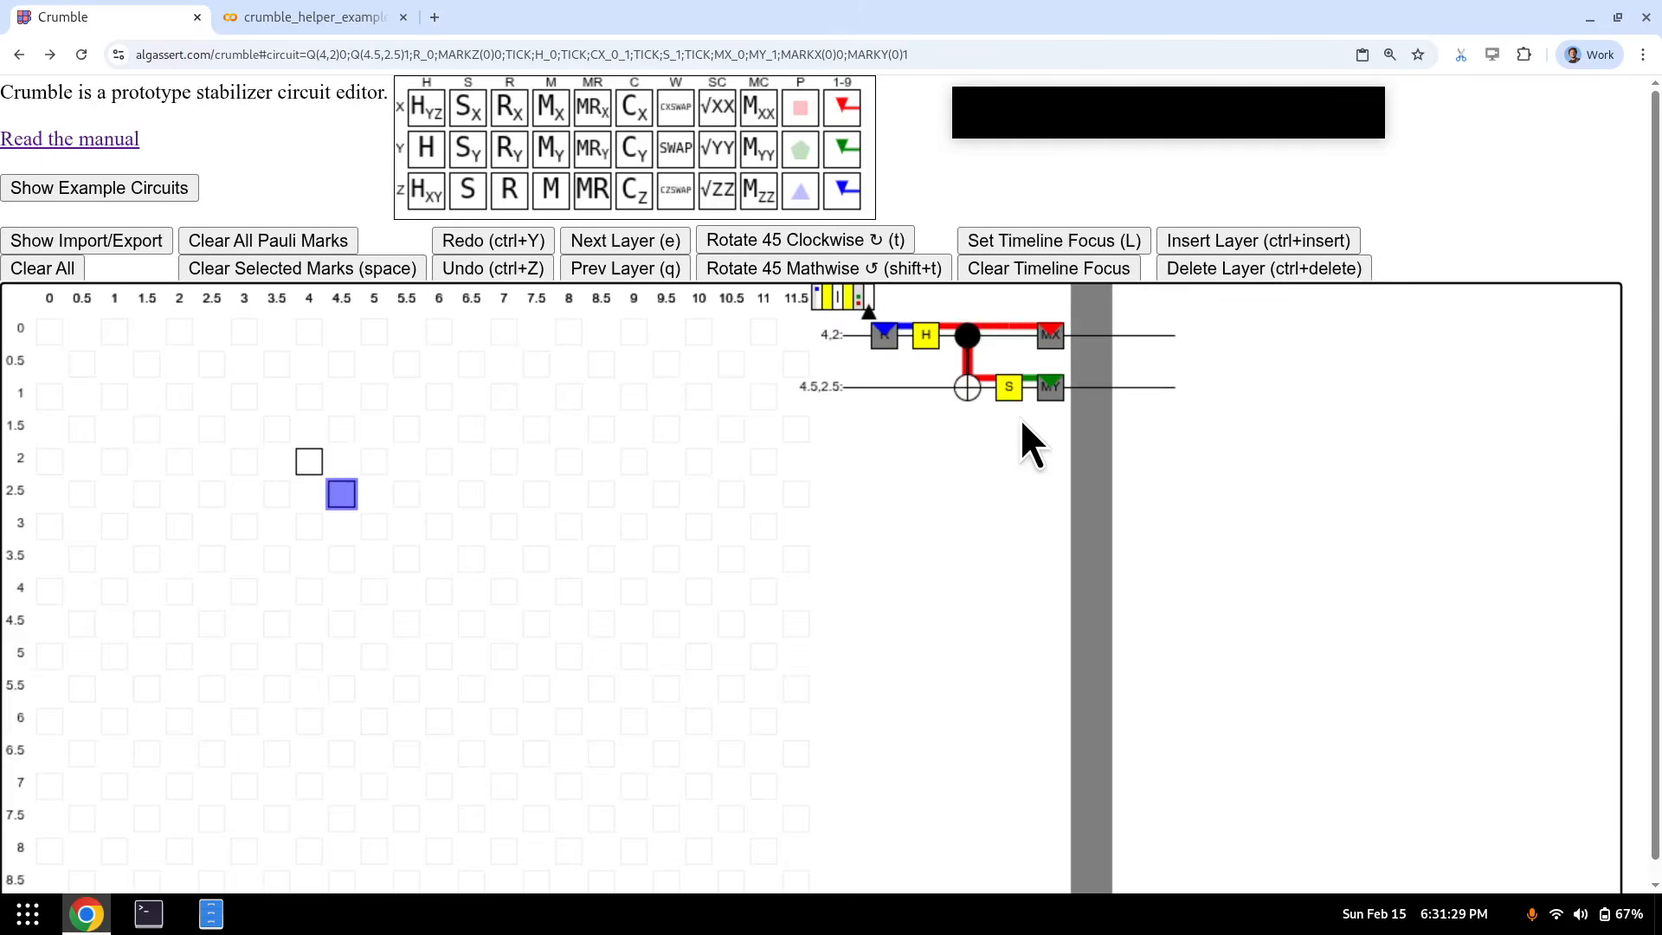
{"action": "key", "text": "q"}
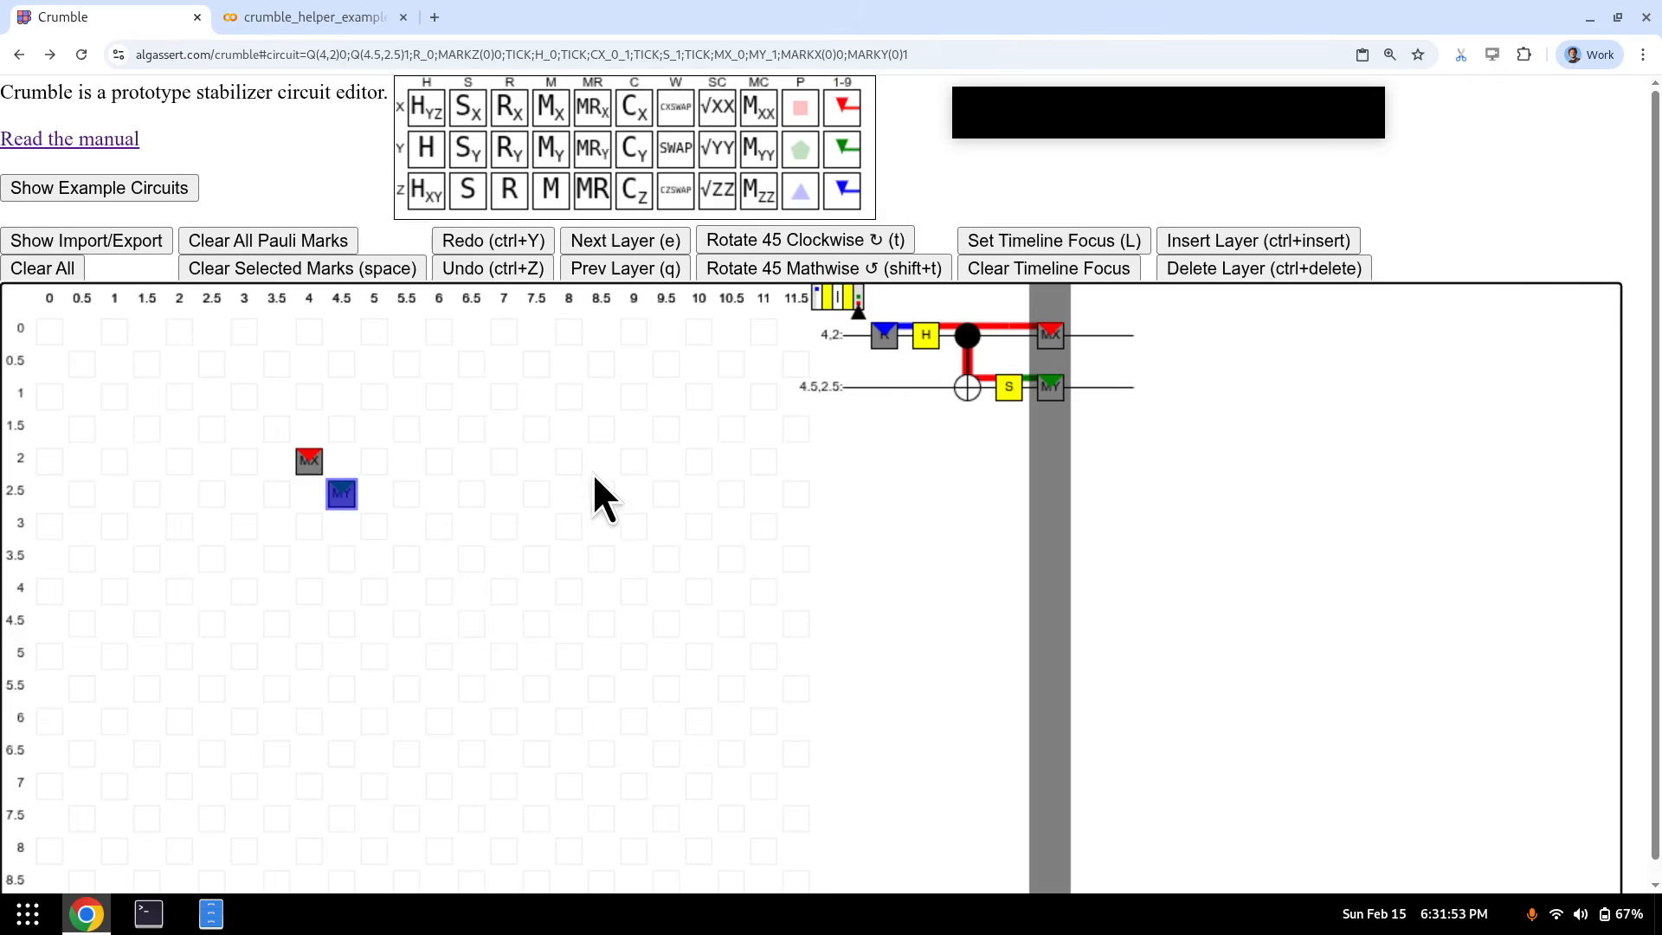
{"action": "left_click", "coordinate": [52, 272]}
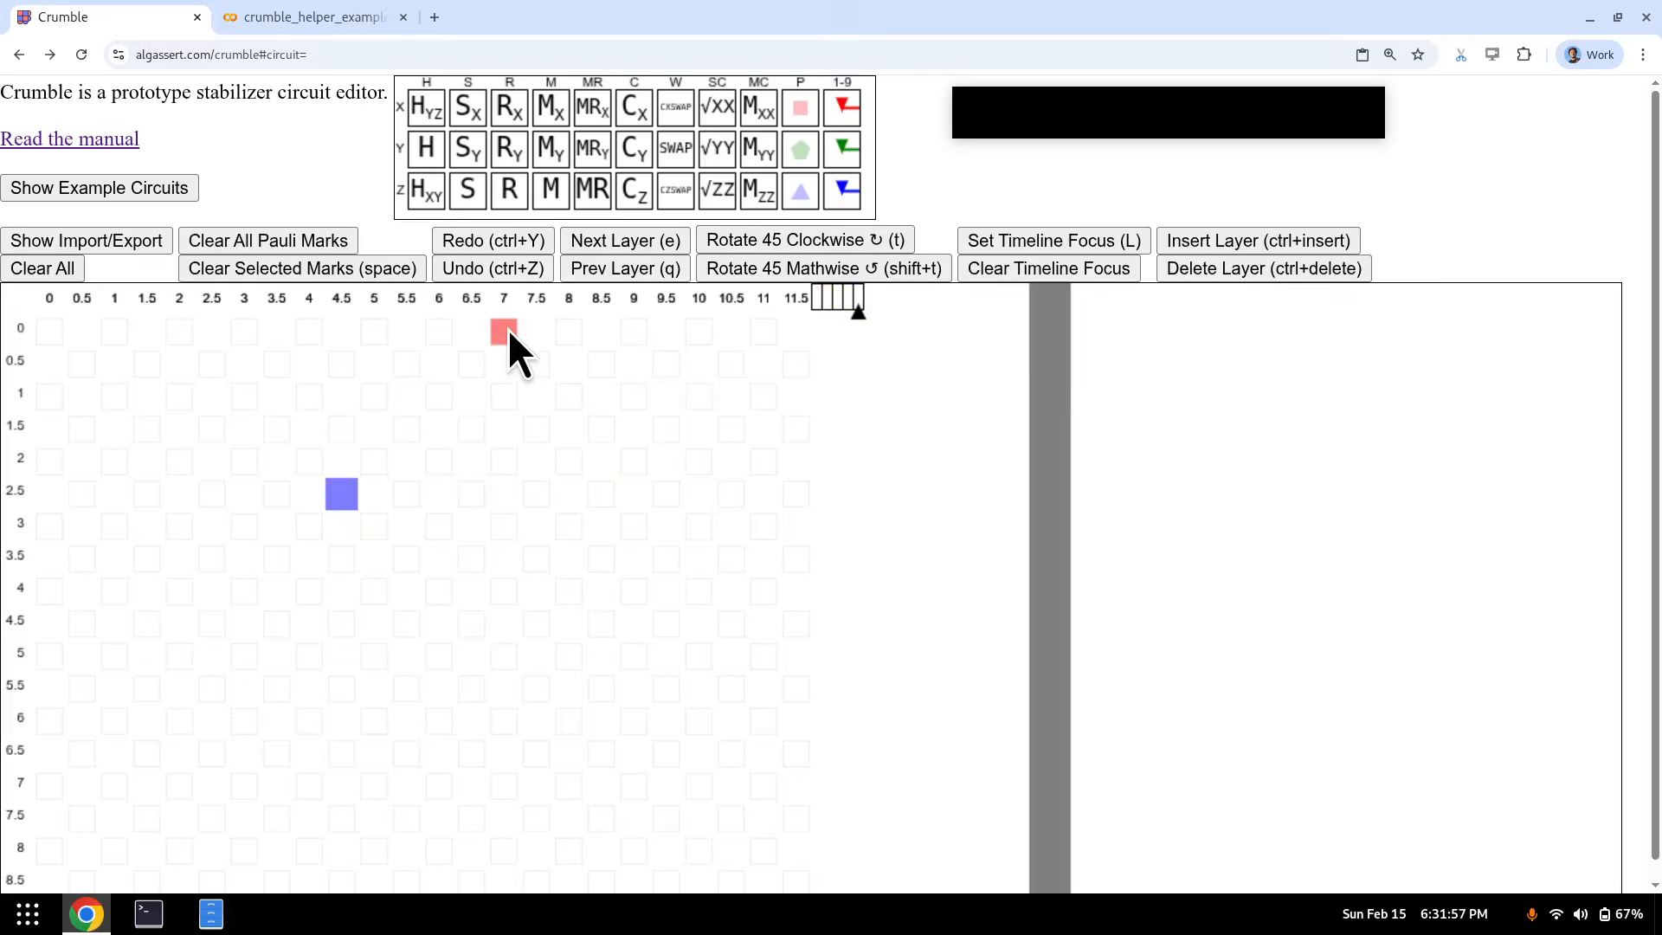
- Return to the first layer, load the Surface Code Memory (V) example, and hide the examples table
{"action": "key", "text": "shift+q"}
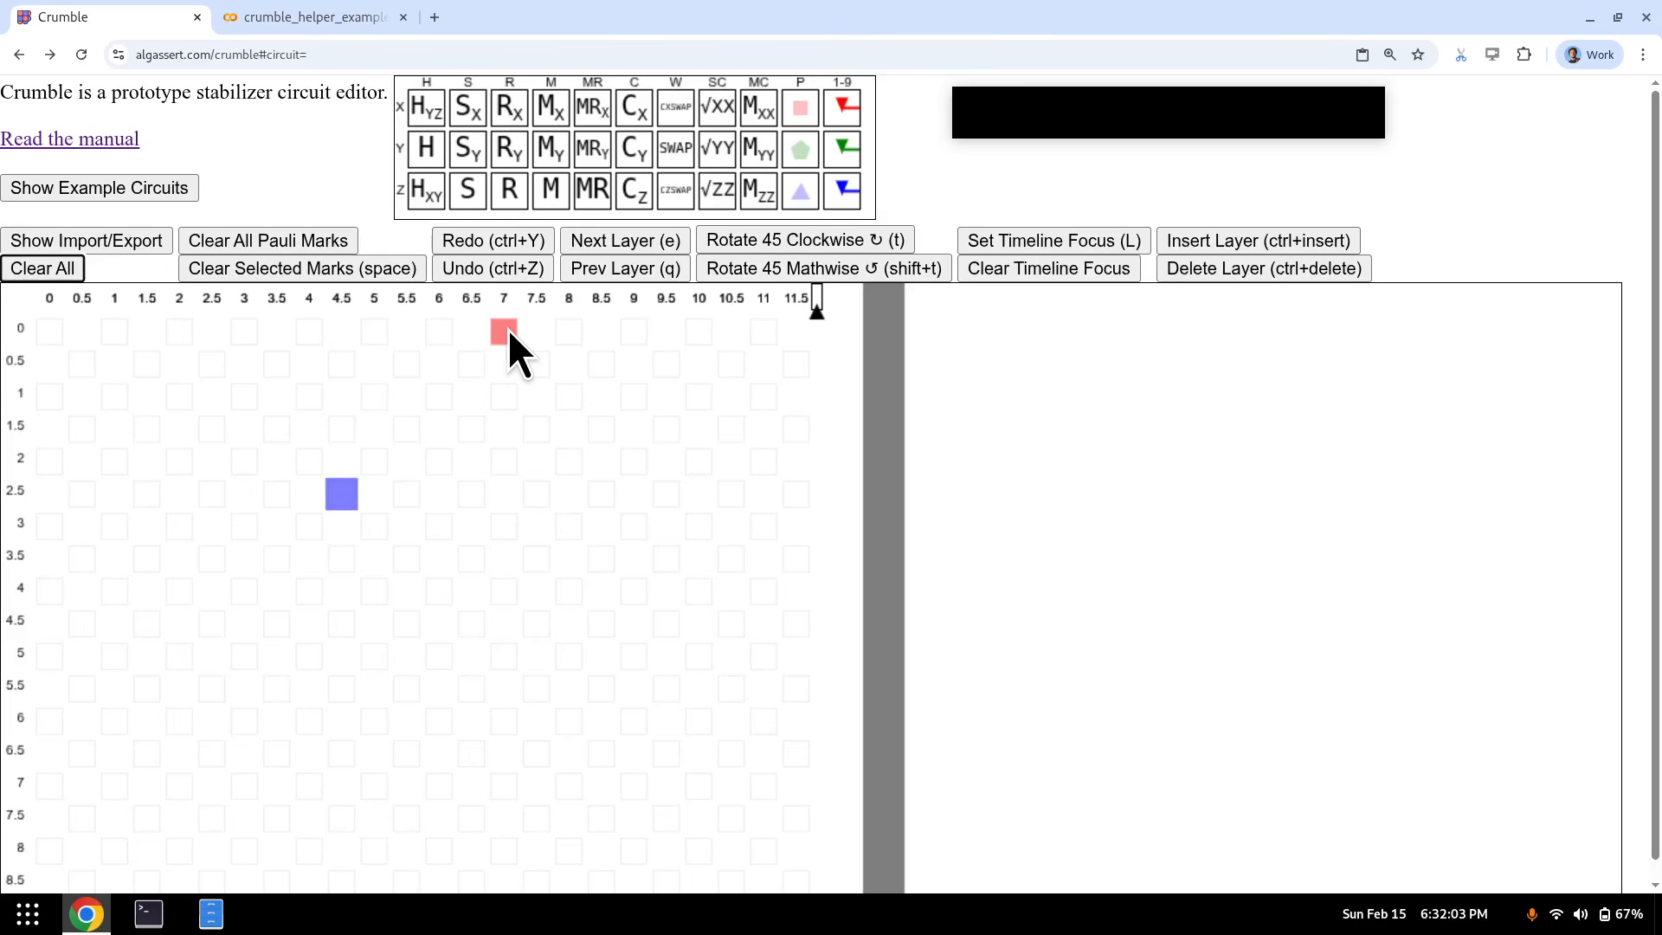
{"action": "left_click", "coordinate": [163, 192]}
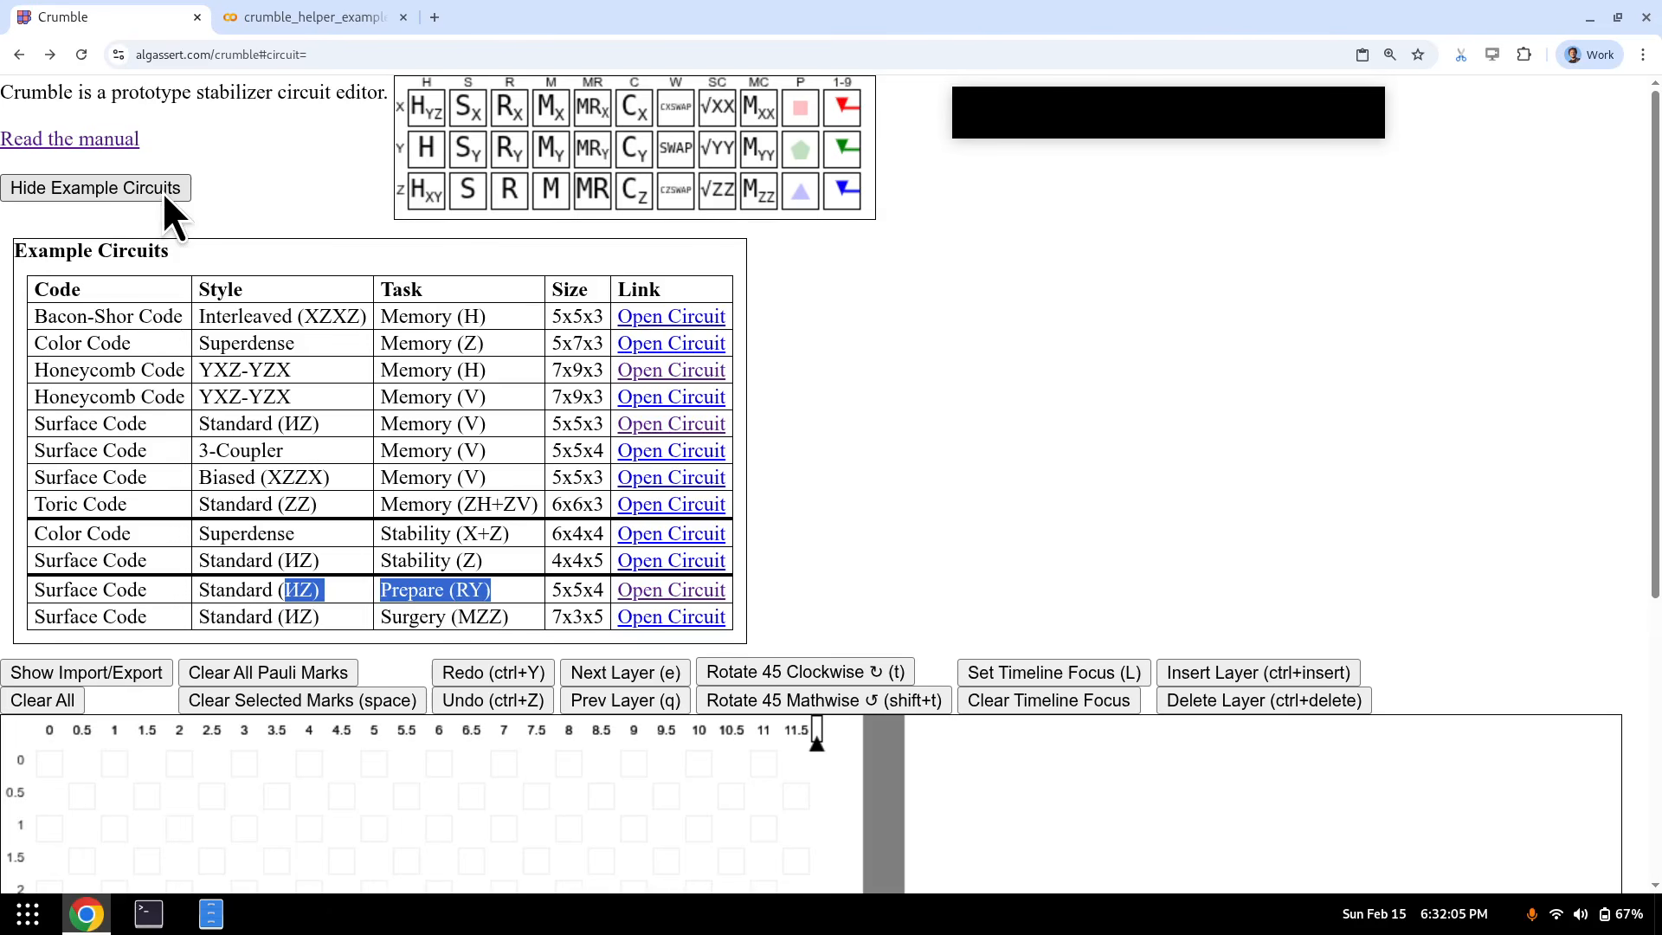
{"action": "left_click_drag", "start_coordinate": [45, 423], "coordinate": [518, 431]}
{"action": "left_click", "coordinate": [698, 432]}
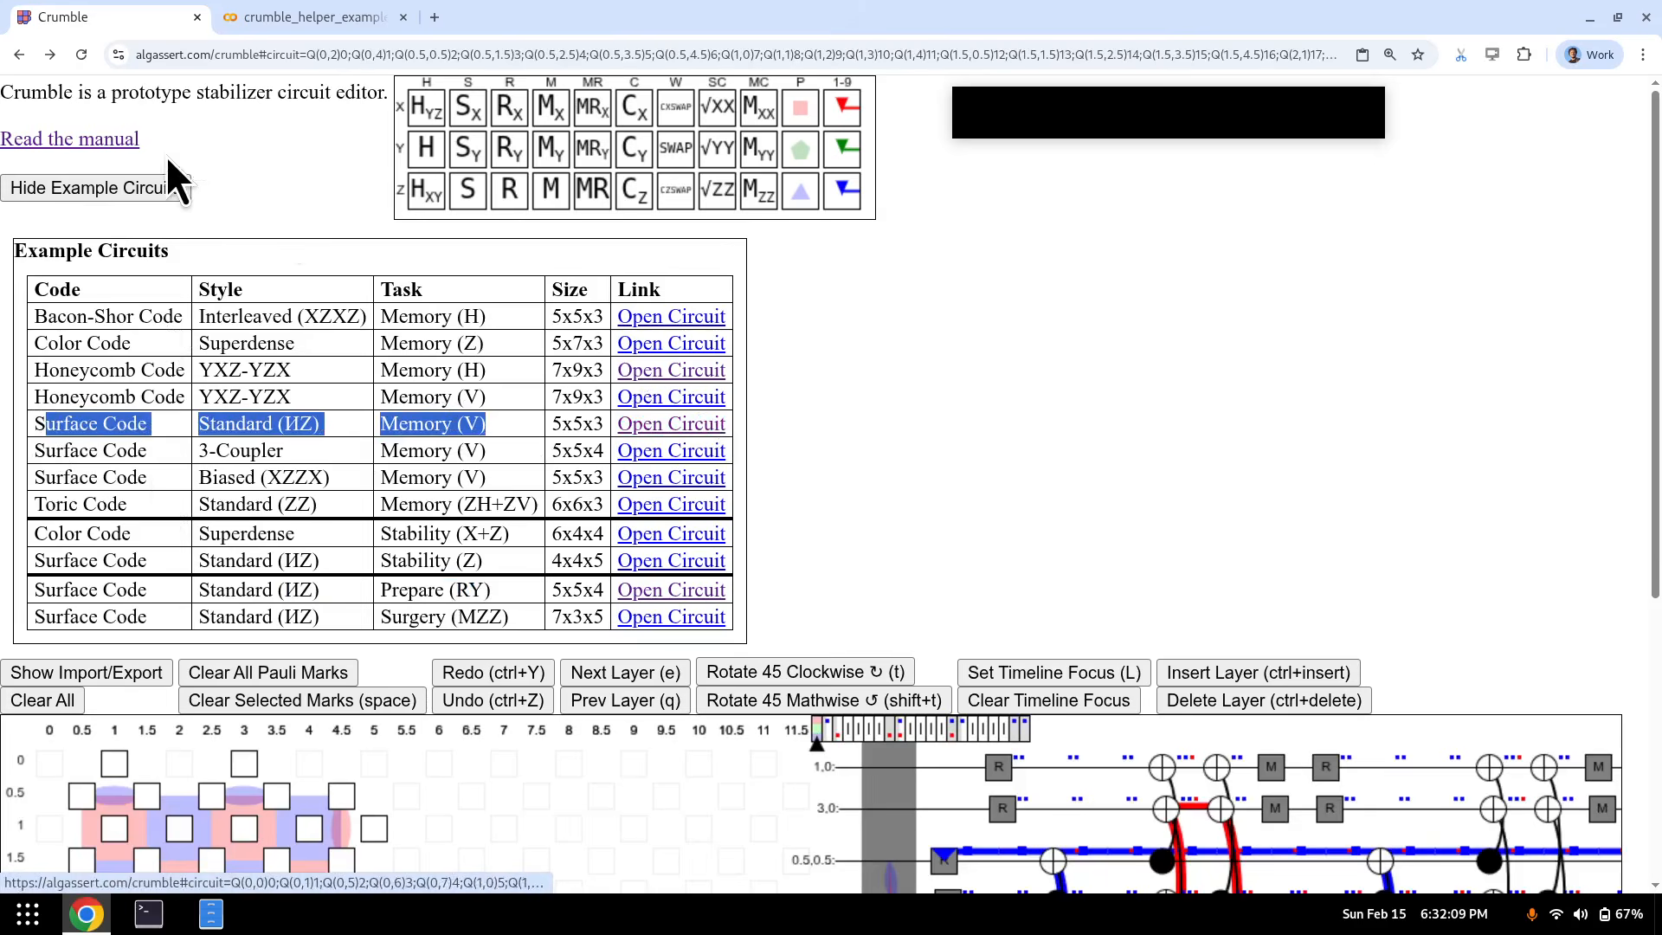
{"action": "left_click", "coordinate": [151, 192]}
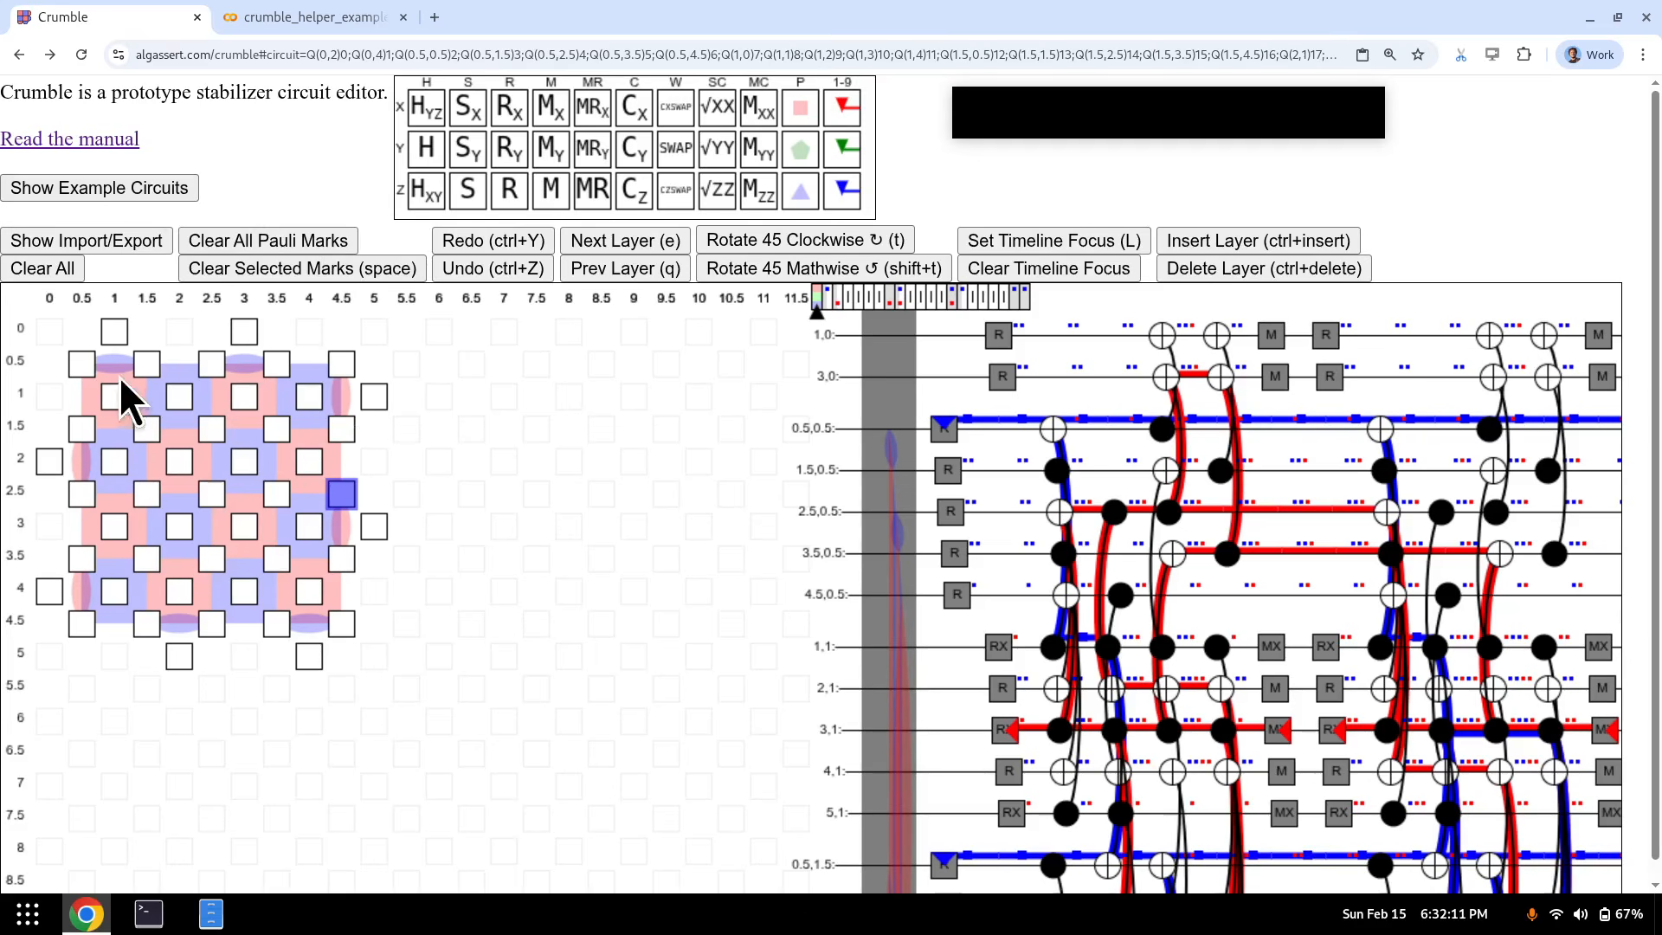
- Step through the memory example's layers, jump back to the start, and clear the circuit
{"action": "key", "text": "e"}
{"action": "key", "text": "e"}
{"action": "key", "text": "e"}
{"action": "key", "text": "e"}
{"action": "key", "text": "e"}
{"action": "key", "text": "e"}
{"action": "key", "text": "e"}
{"action": "key", "text": "e"}
{"action": "key", "text": "e"}
{"action": "key", "text": "e"}
{"action": "key", "text": "e"}
{"action": "key", "text": "e"}
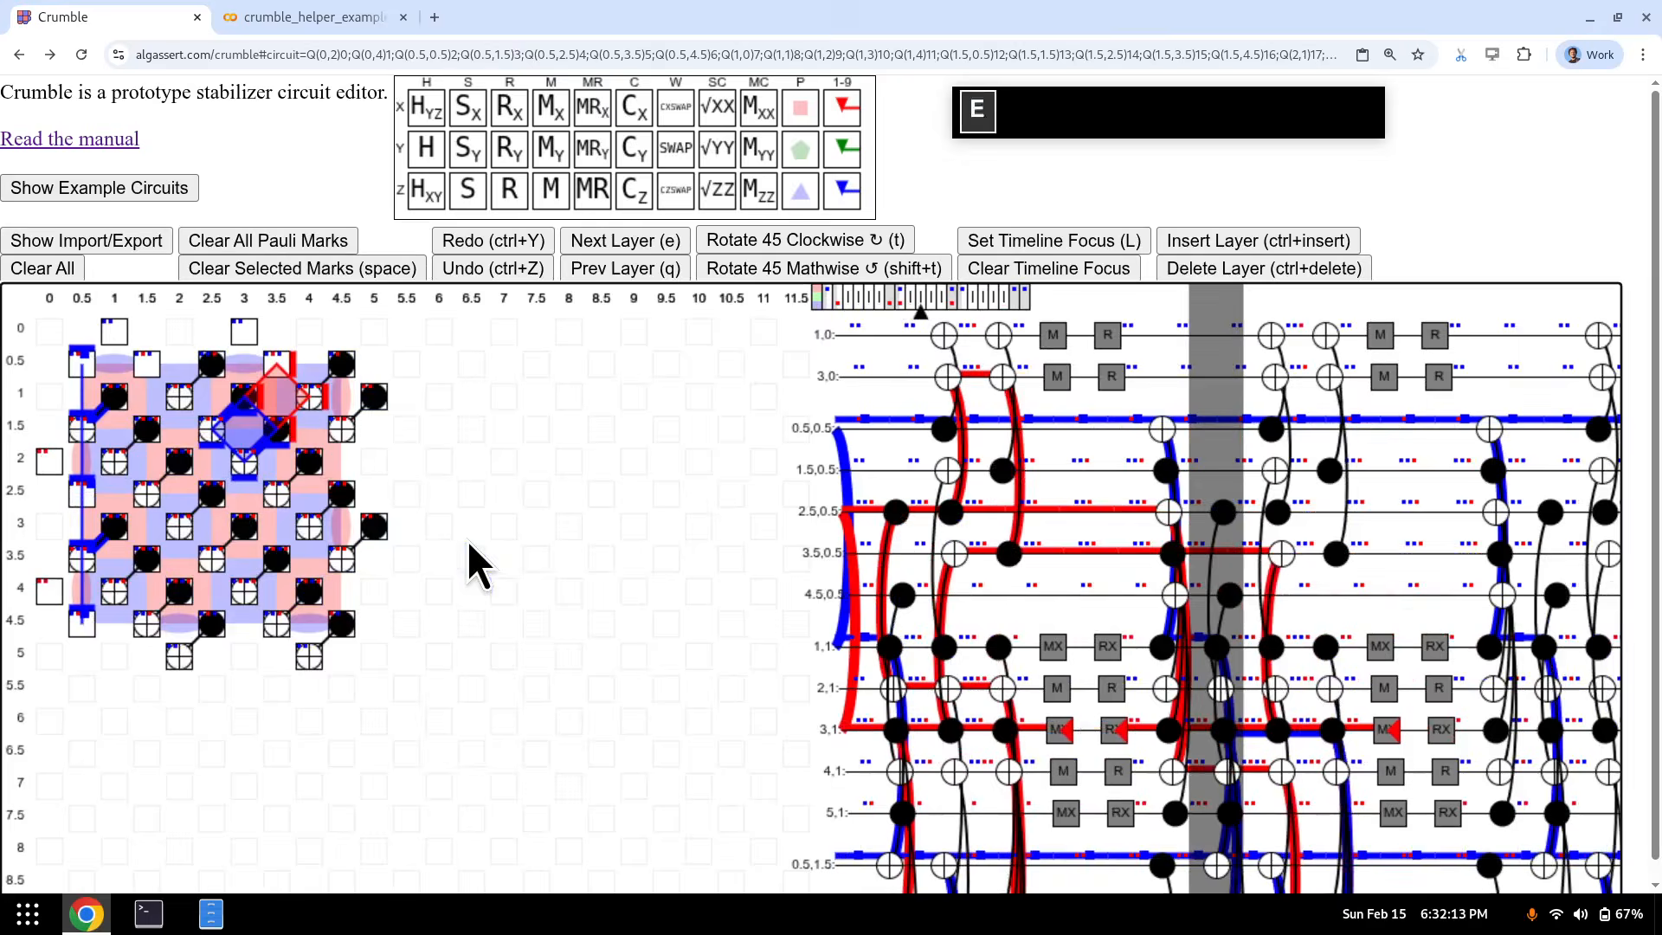
{"action": "key", "text": "e"}
{"action": "key", "text": "e"}
{"action": "key", "text": "e"}
{"action": "key", "text": "e"}
{"action": "key", "text": "e"}
{"action": "key", "text": "e"}
{"action": "key", "text": "e"}
{"action": "key", "text": "e"}
{"action": "key", "text": "e"}
{"action": "key", "text": "e"}
{"action": "key", "text": "e"}
{"action": "key", "text": "e"}
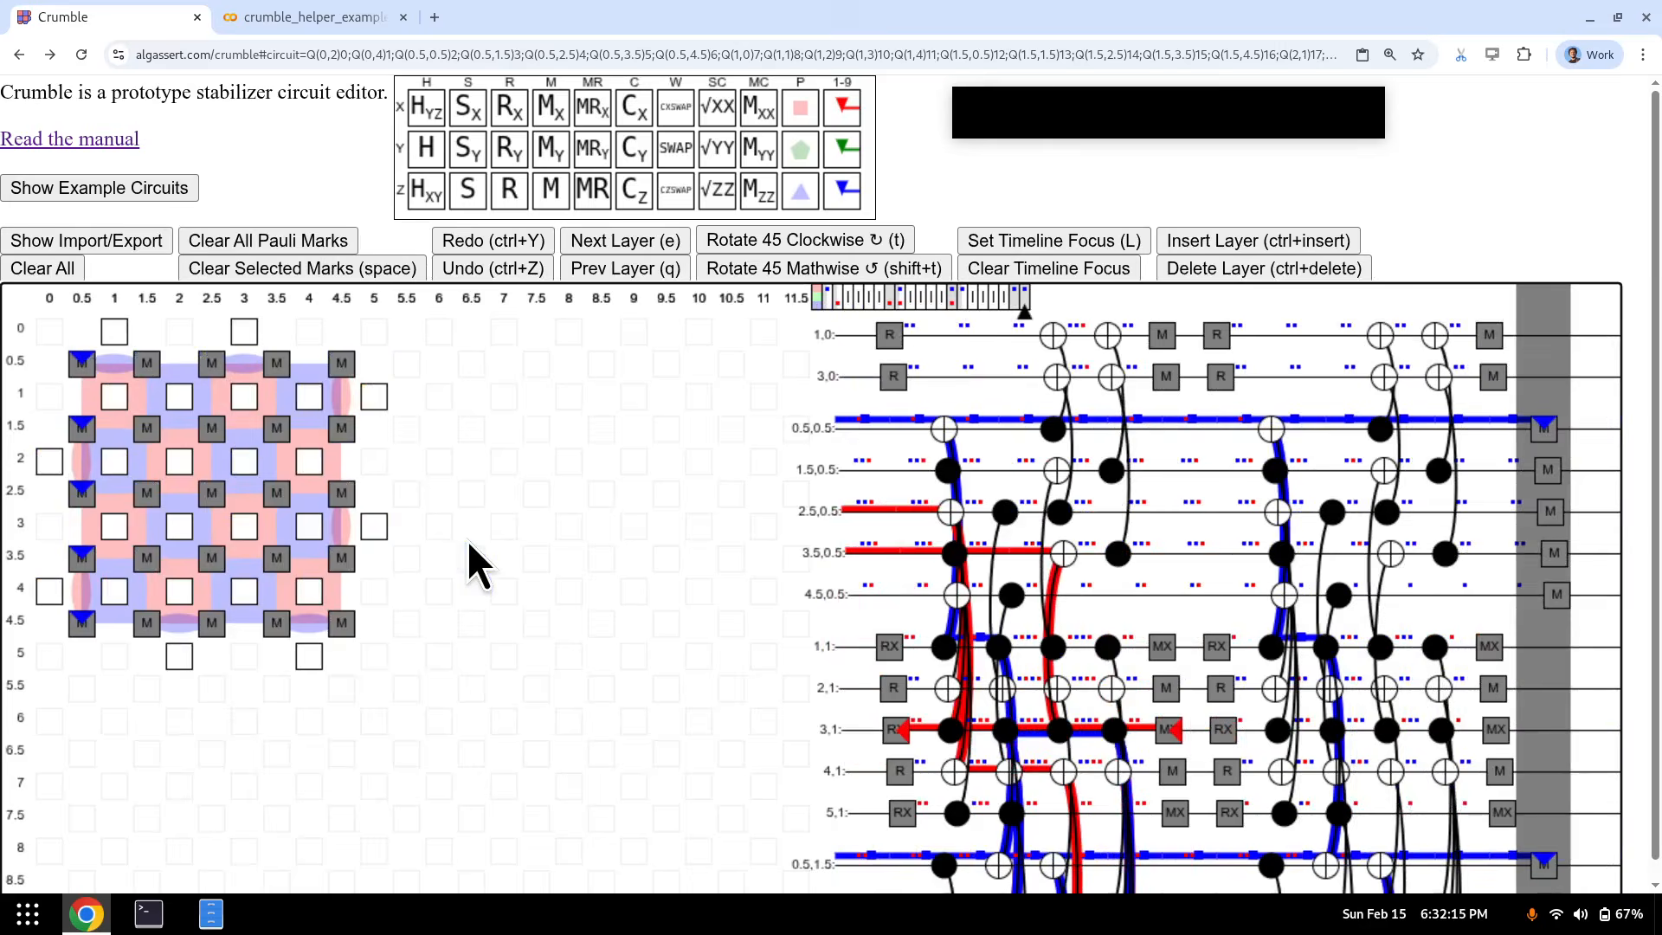
{"action": "key", "text": "Home"}
{"action": "left_click", "coordinate": [63, 267]}
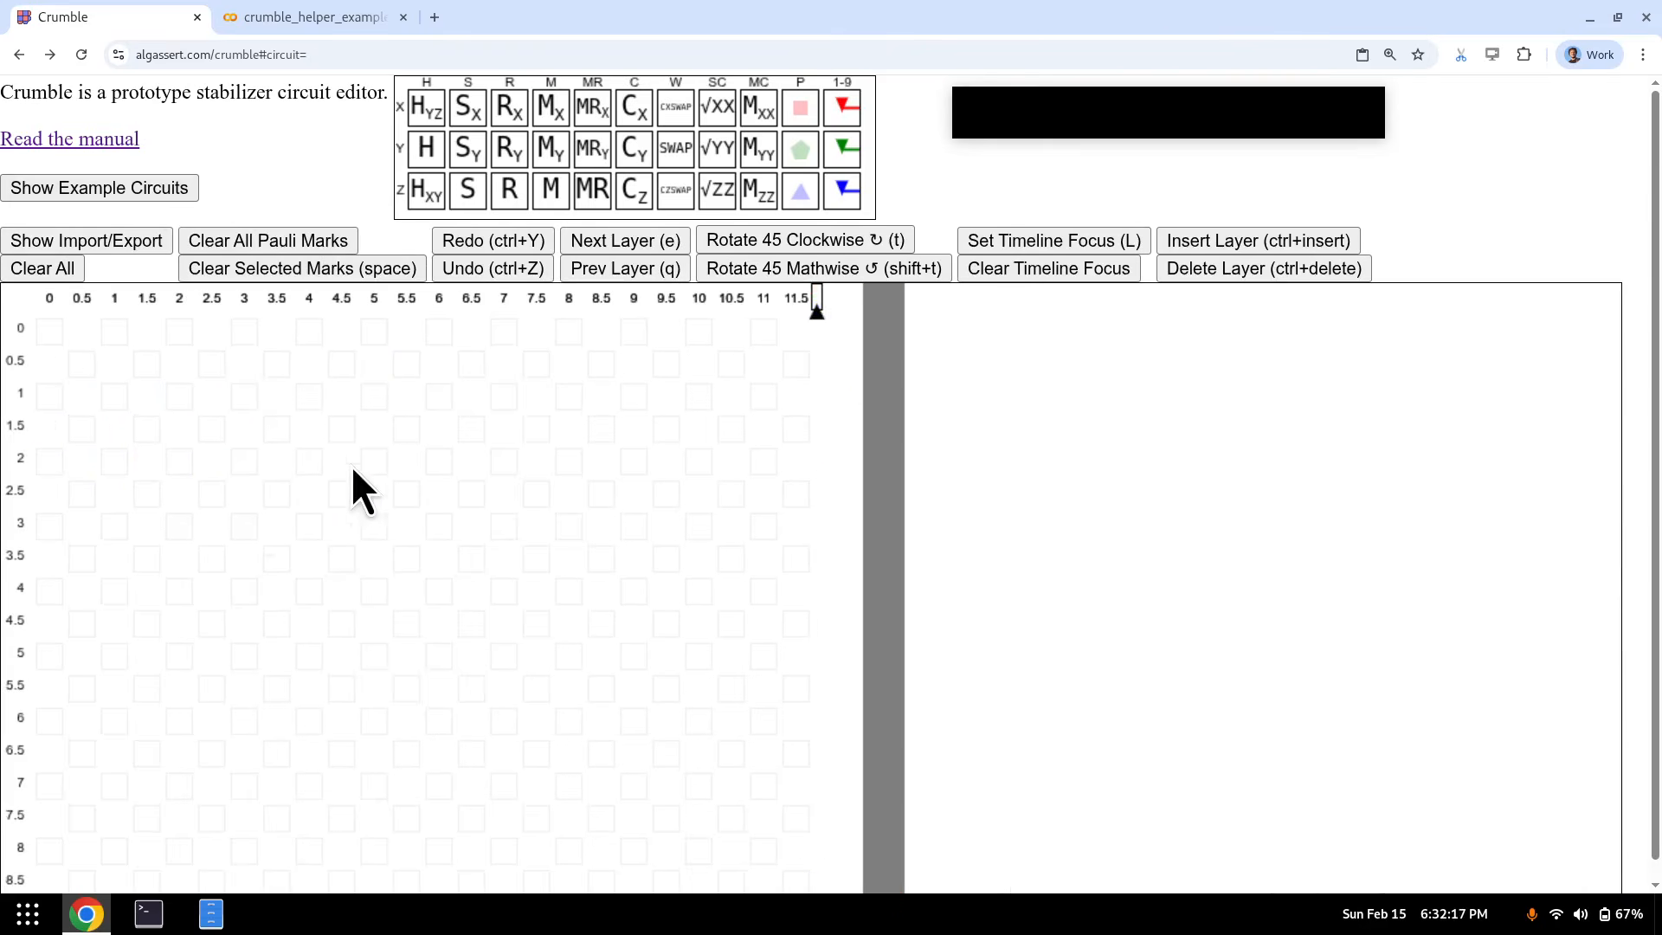
- Select qubits (2,2), (3,2), (2,3) and (3,3) and make them a blue Z plaquette
{"action": "left_click_drag", "start_coordinate": [182, 463], "coordinate": [234, 517]}
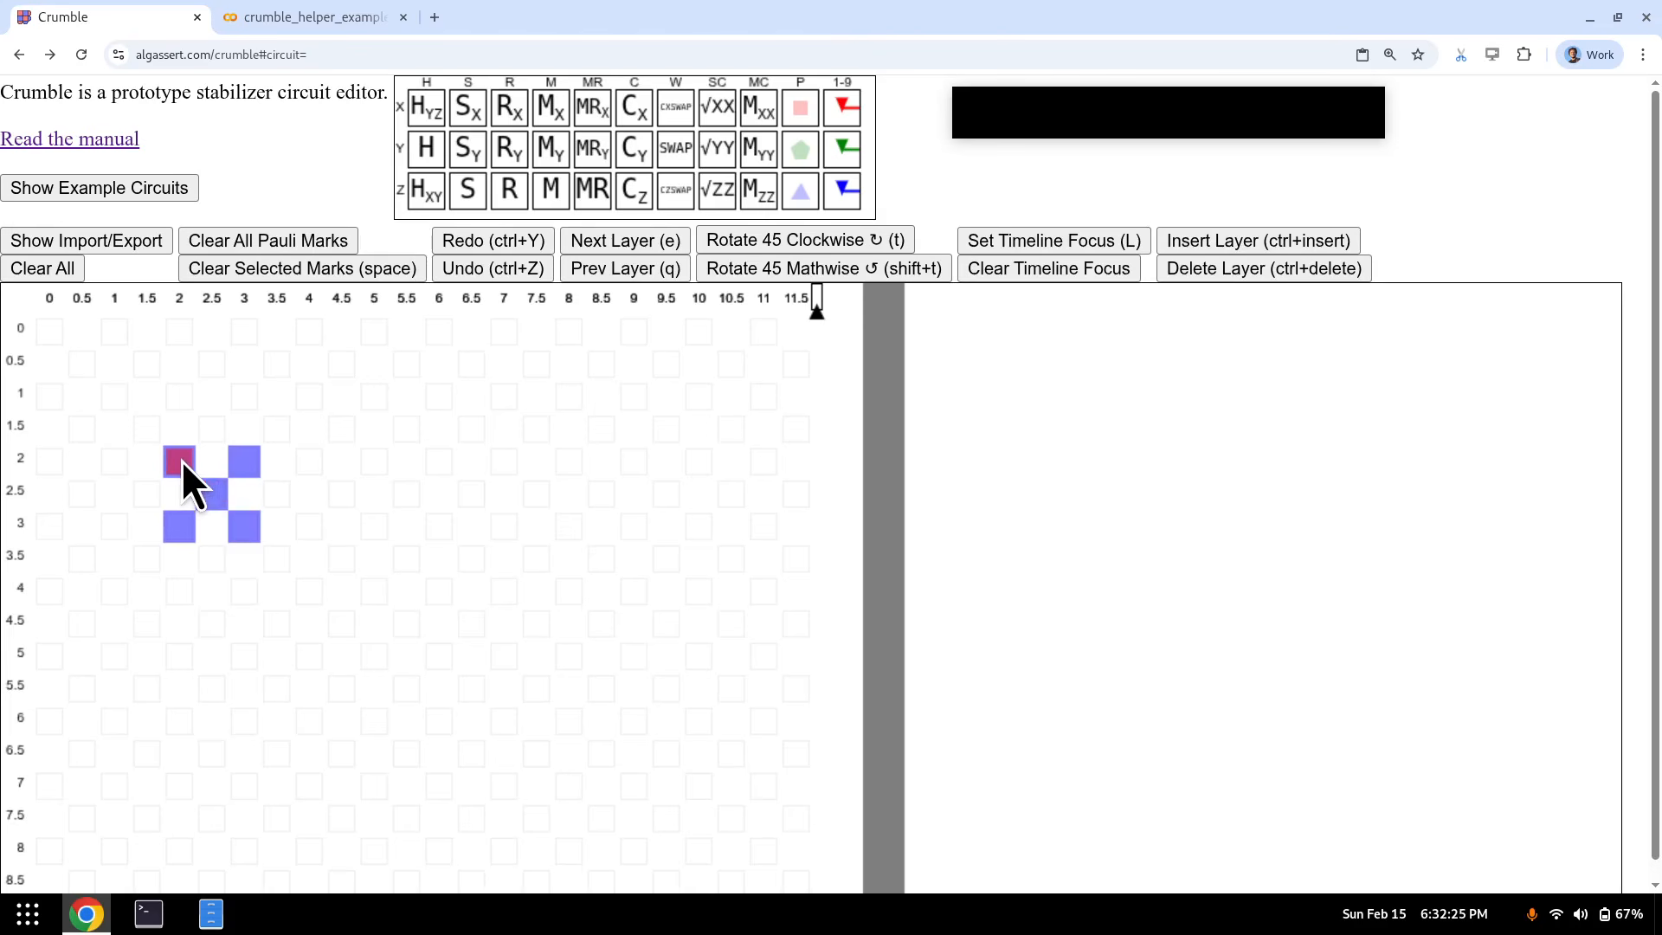
{"action": "left_click_drag", "start_coordinate": [180, 461], "coordinate": [268, 534], "text": "alt"}
{"action": "left_click", "coordinate": [245, 464]}
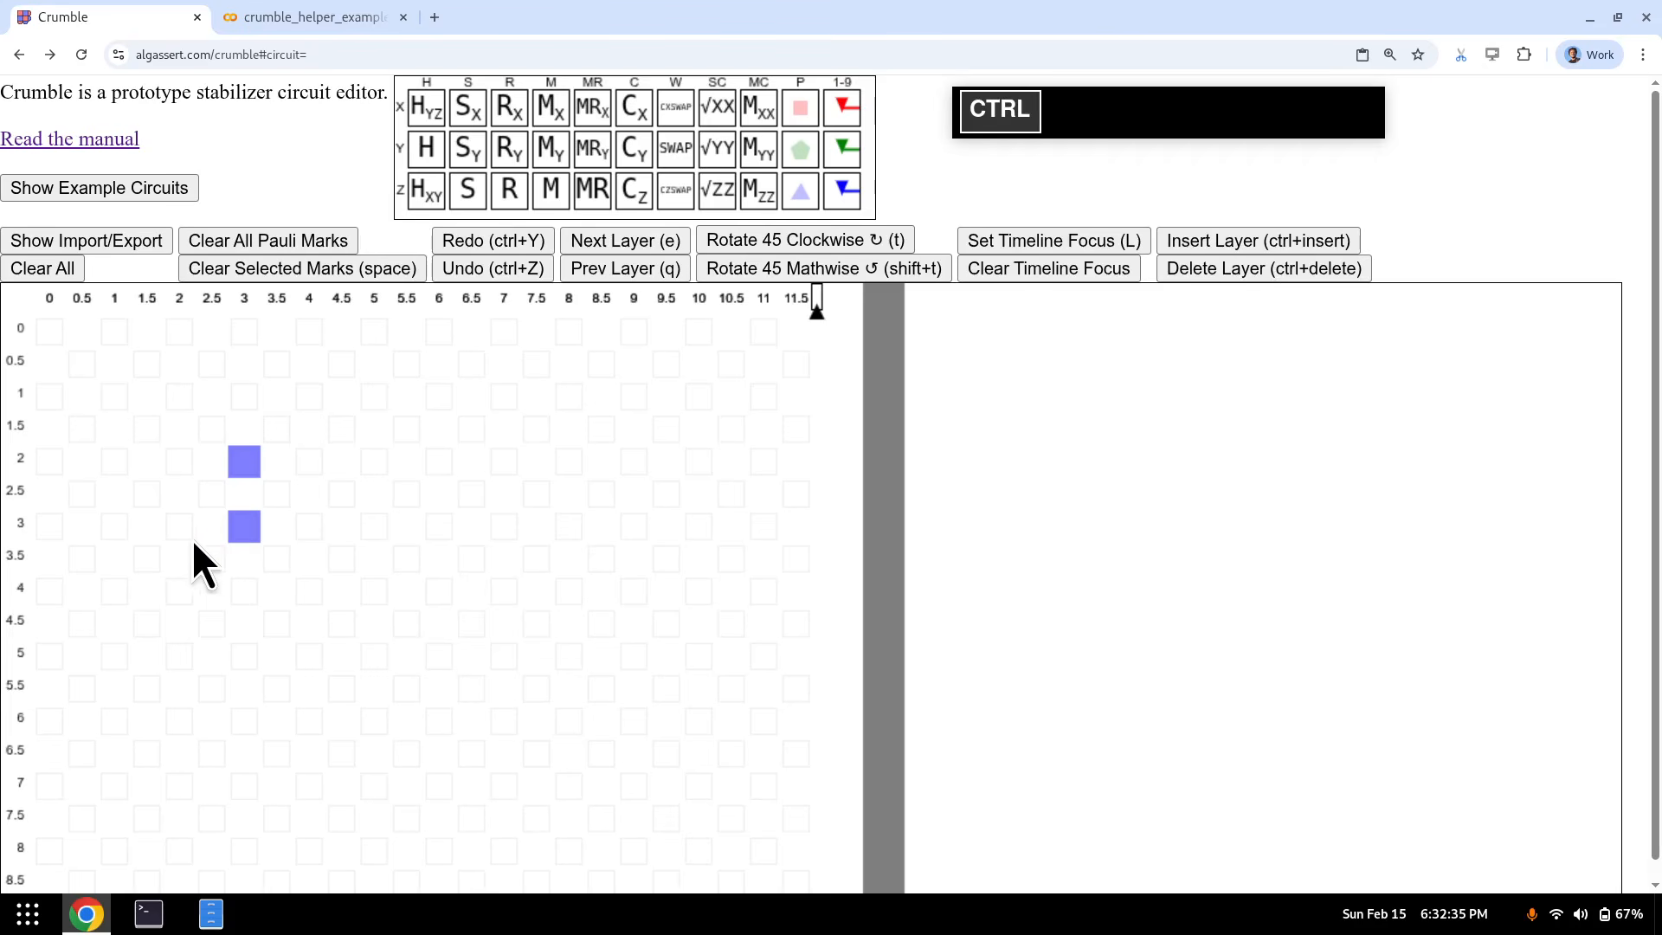
{"action": "left_click", "coordinate": [177, 463], "text": "ctrl"}
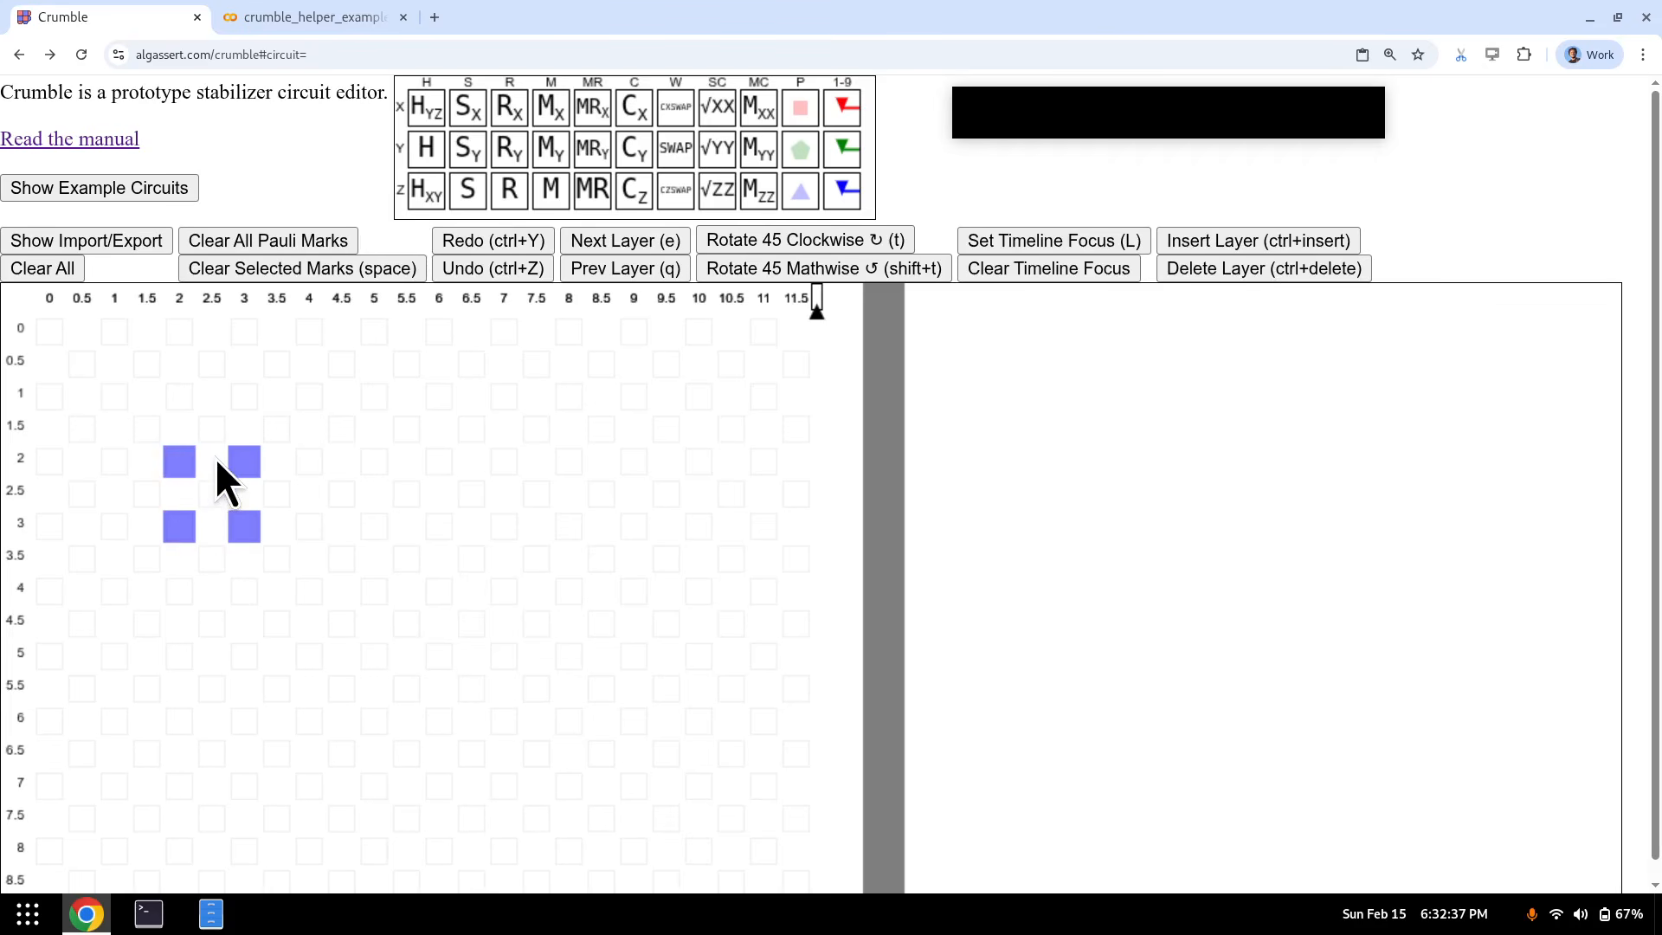
{"action": "key", "text": "p"}
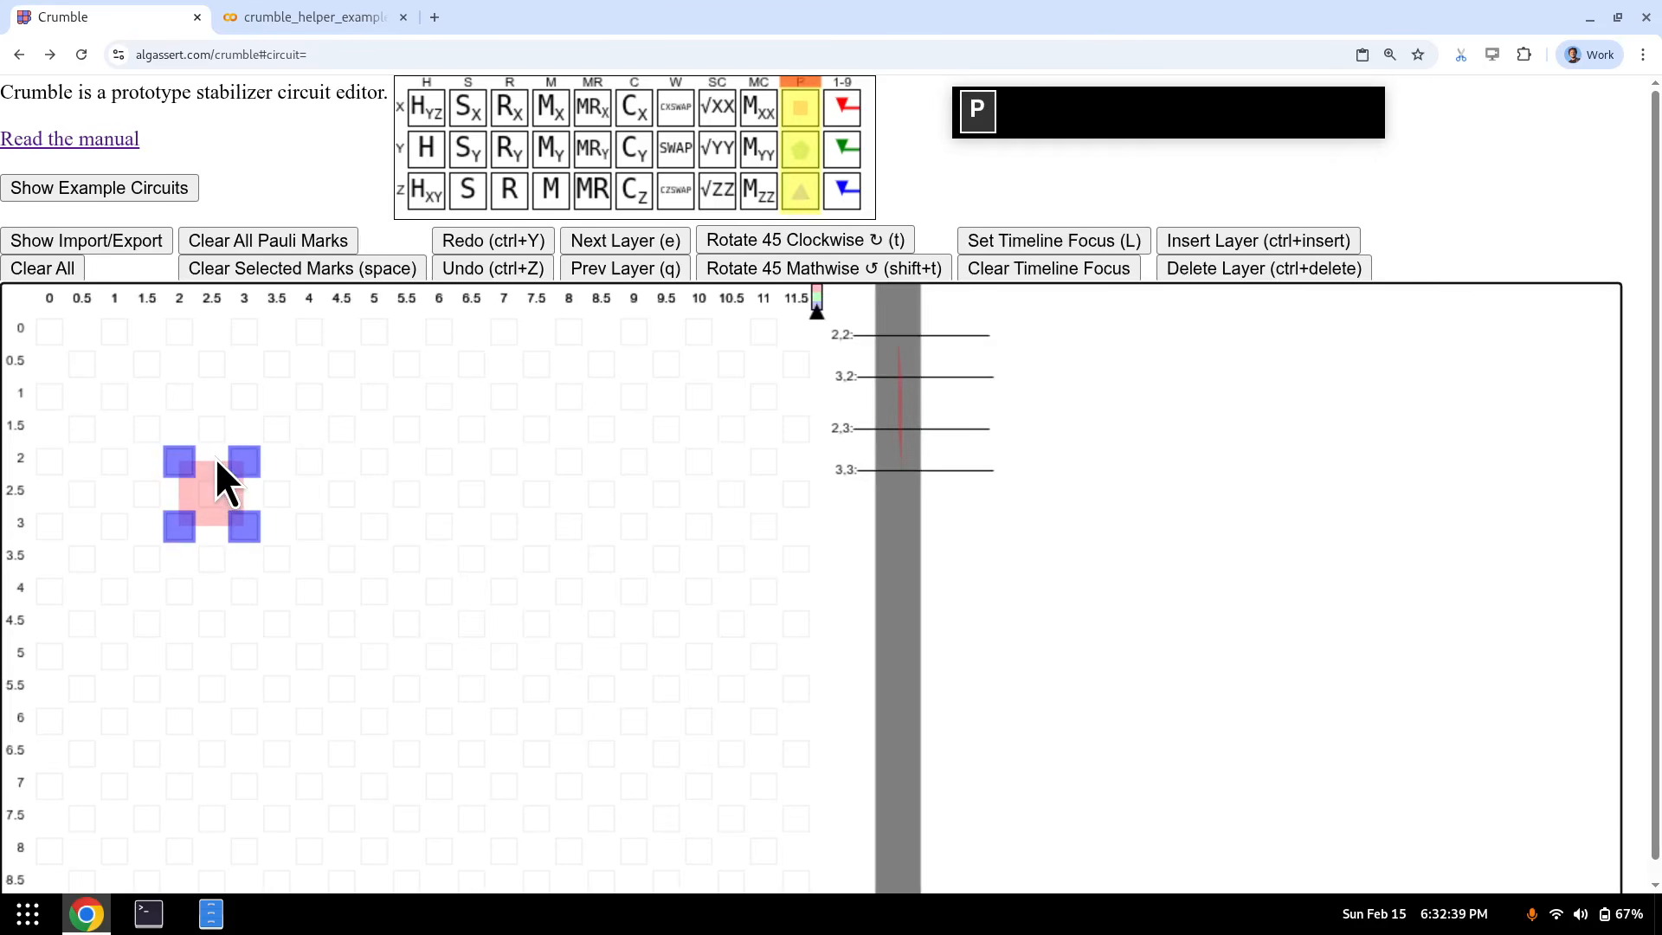
{"action": "key", "text": "z"}
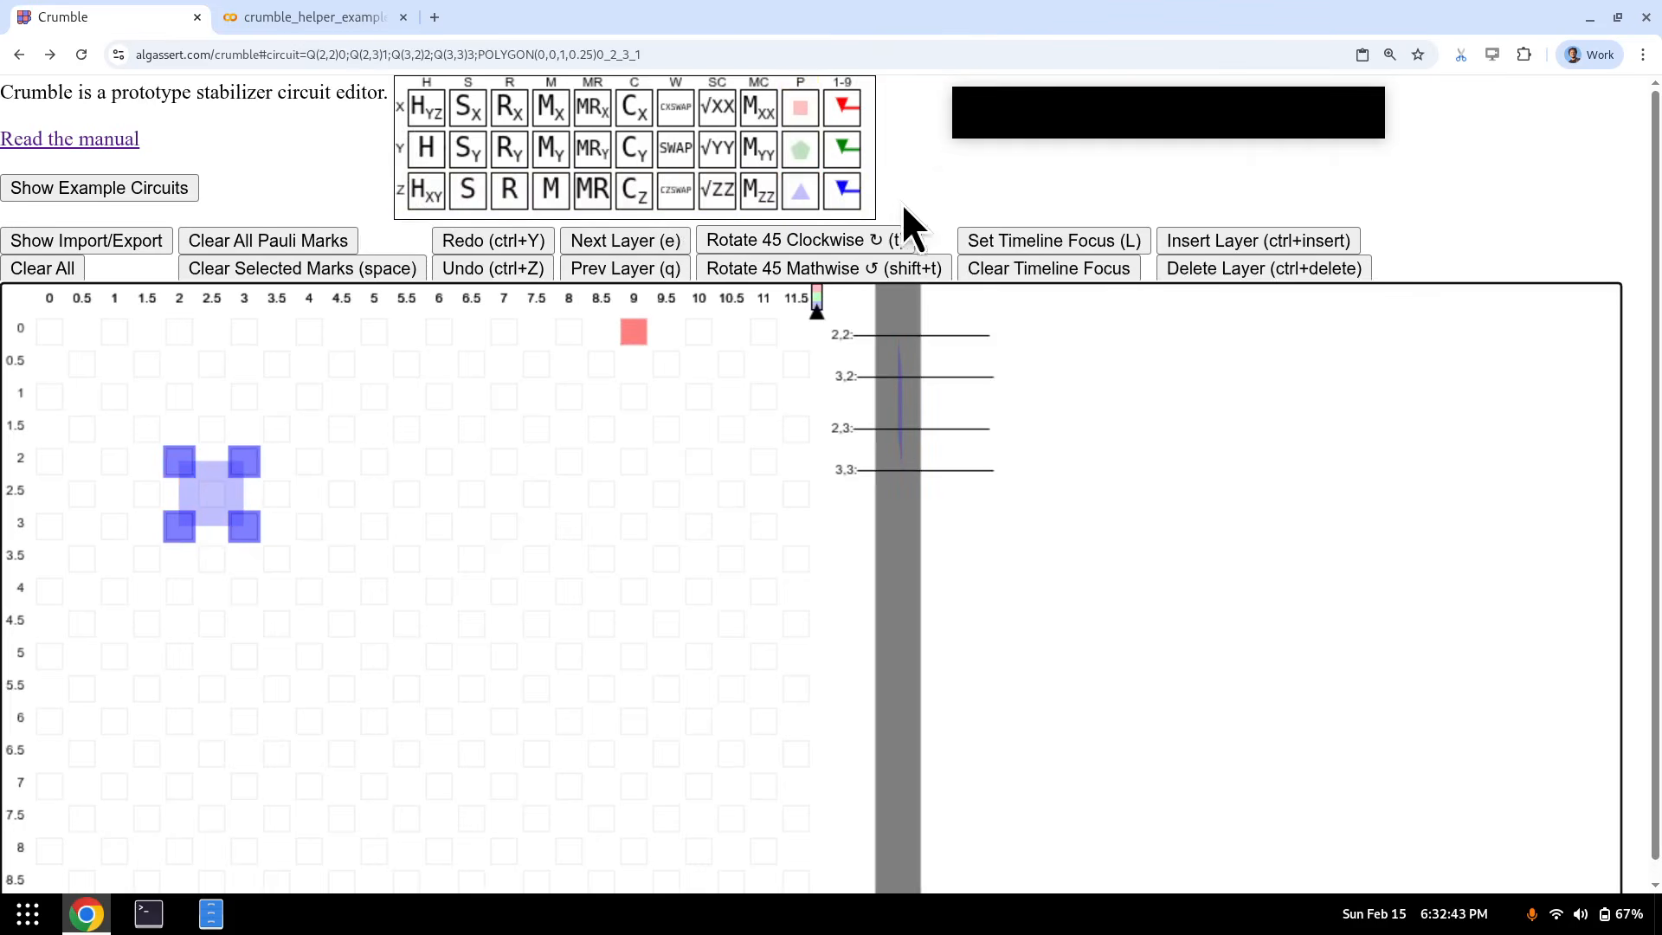
- Add red X plaquettes over qubits (3,2)–(4,3) and (2,3)–(3,4)
{"action": "left_click", "coordinate": [241, 461]}
{"action": "left_click", "coordinate": [326, 470], "text": "ctrl"}
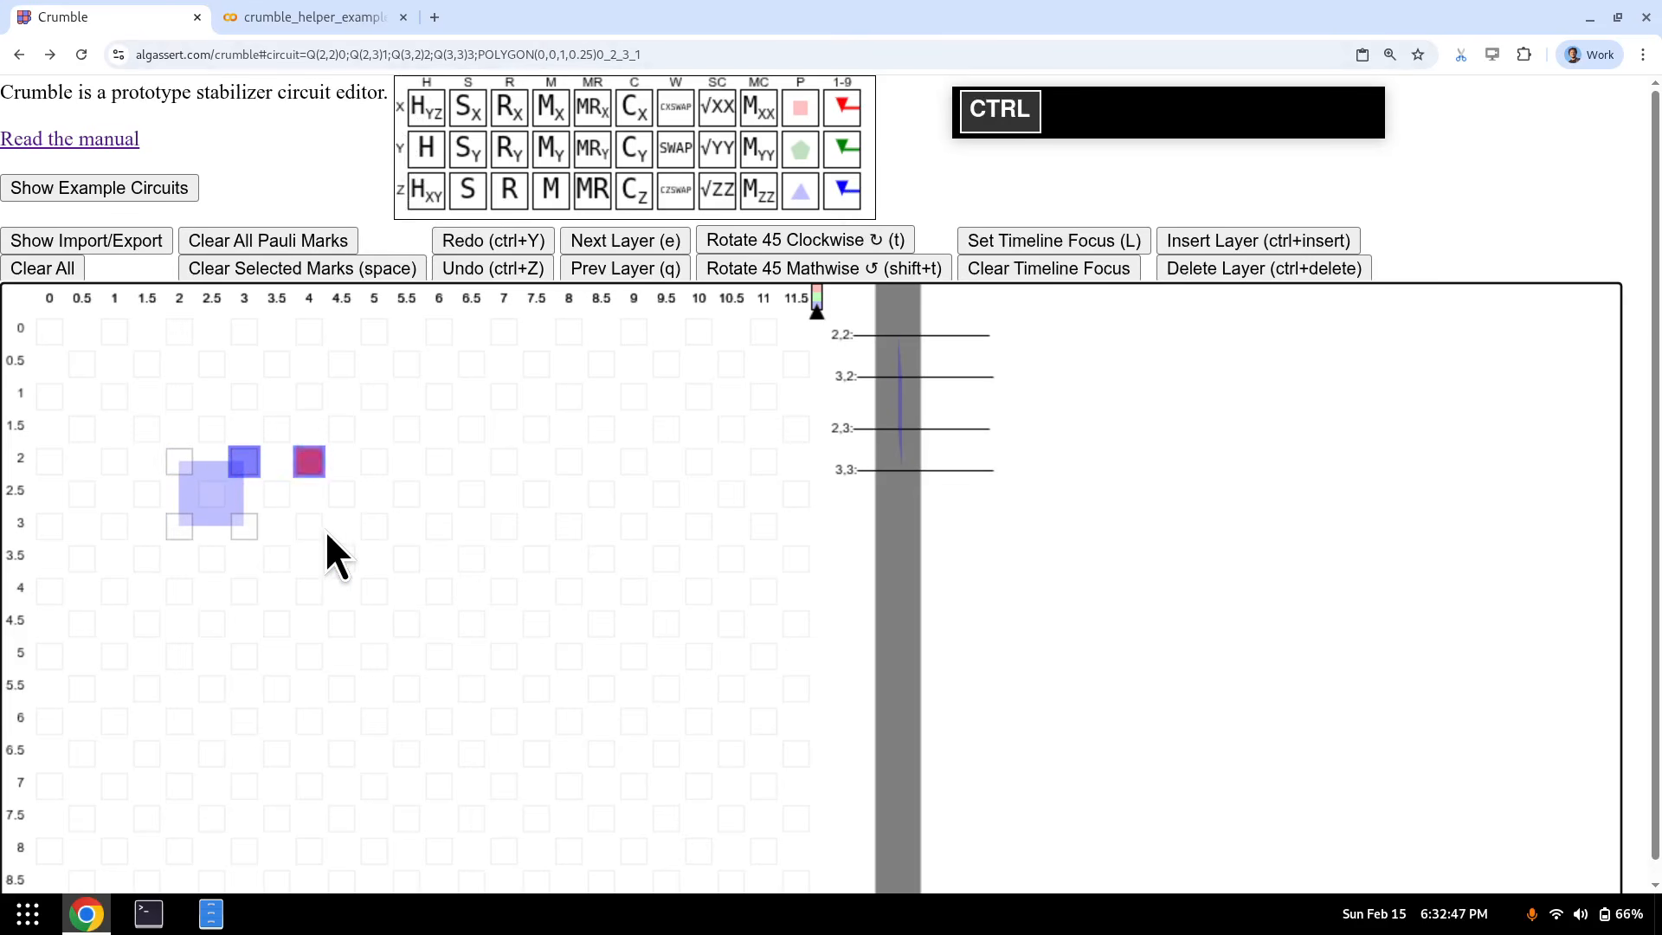
{"action": "left_click", "coordinate": [323, 528], "text": "ctrl"}
{"action": "key", "text": "p"}
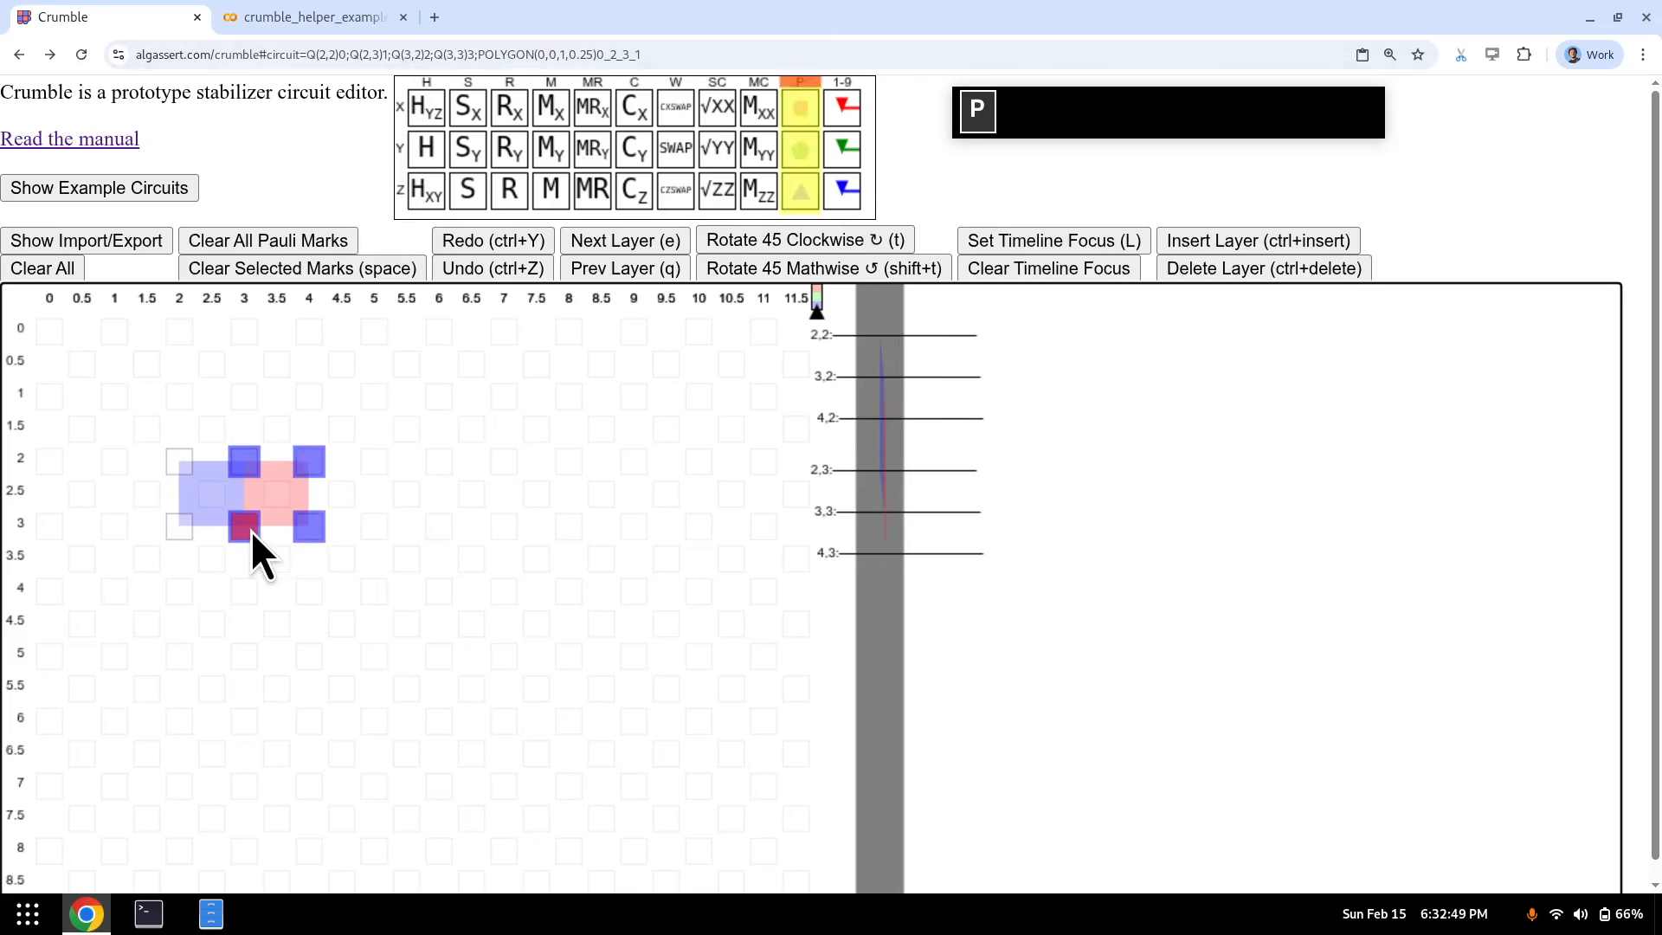
{"action": "left_click", "coordinate": [245, 531]}
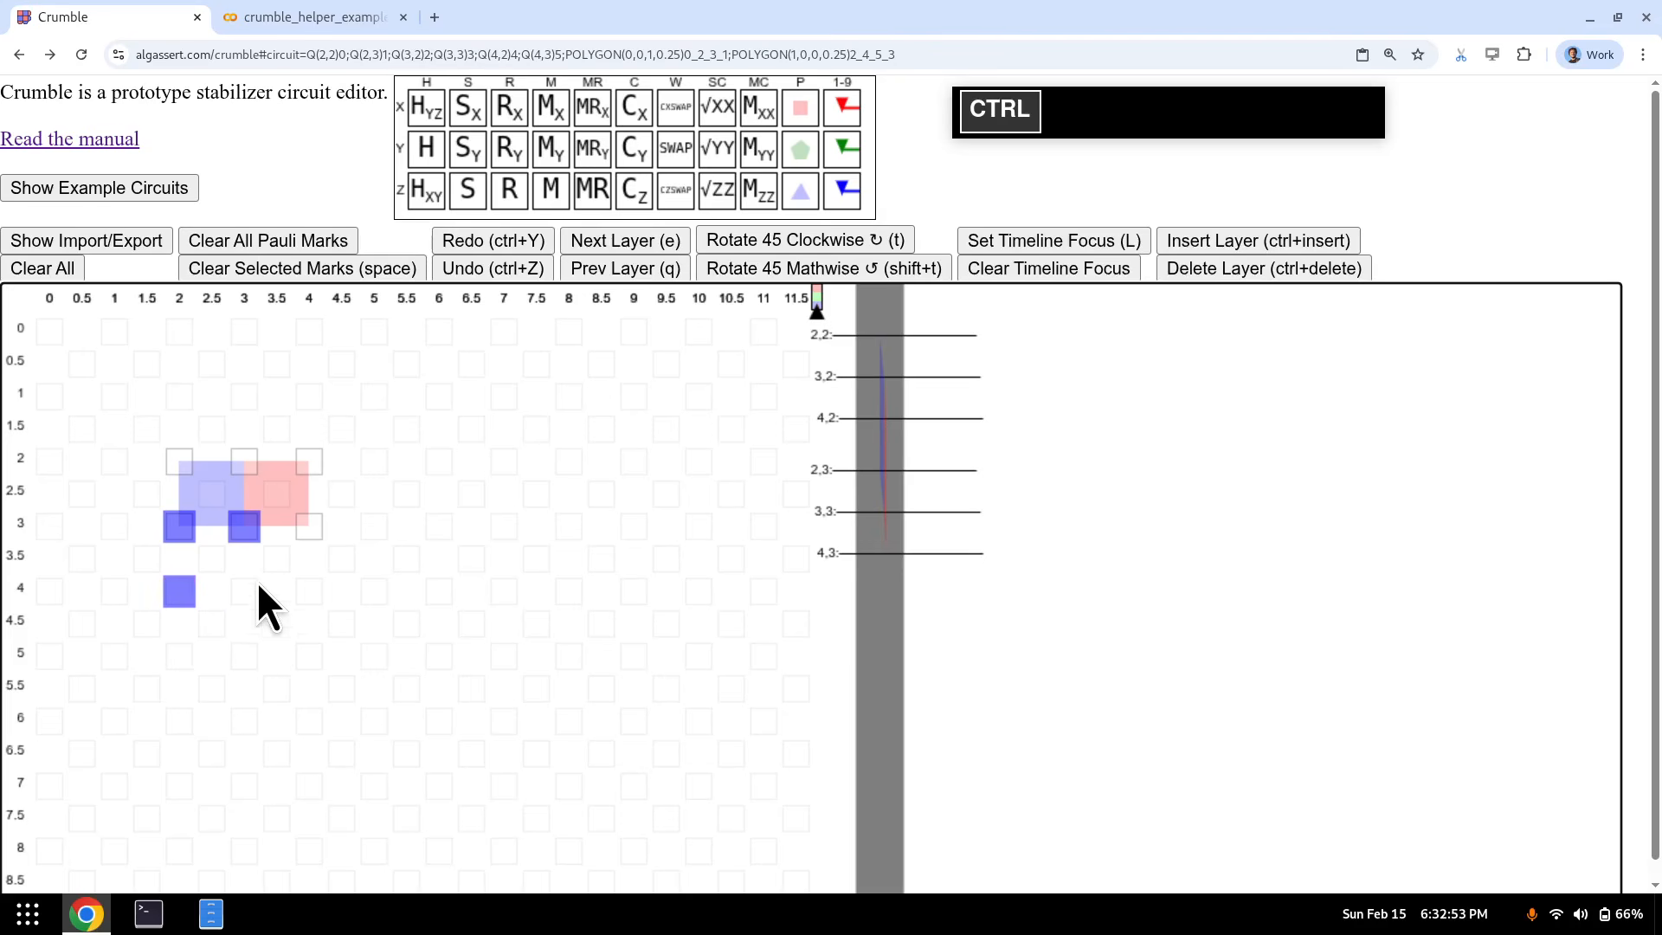
{"action": "key", "text": "p"}
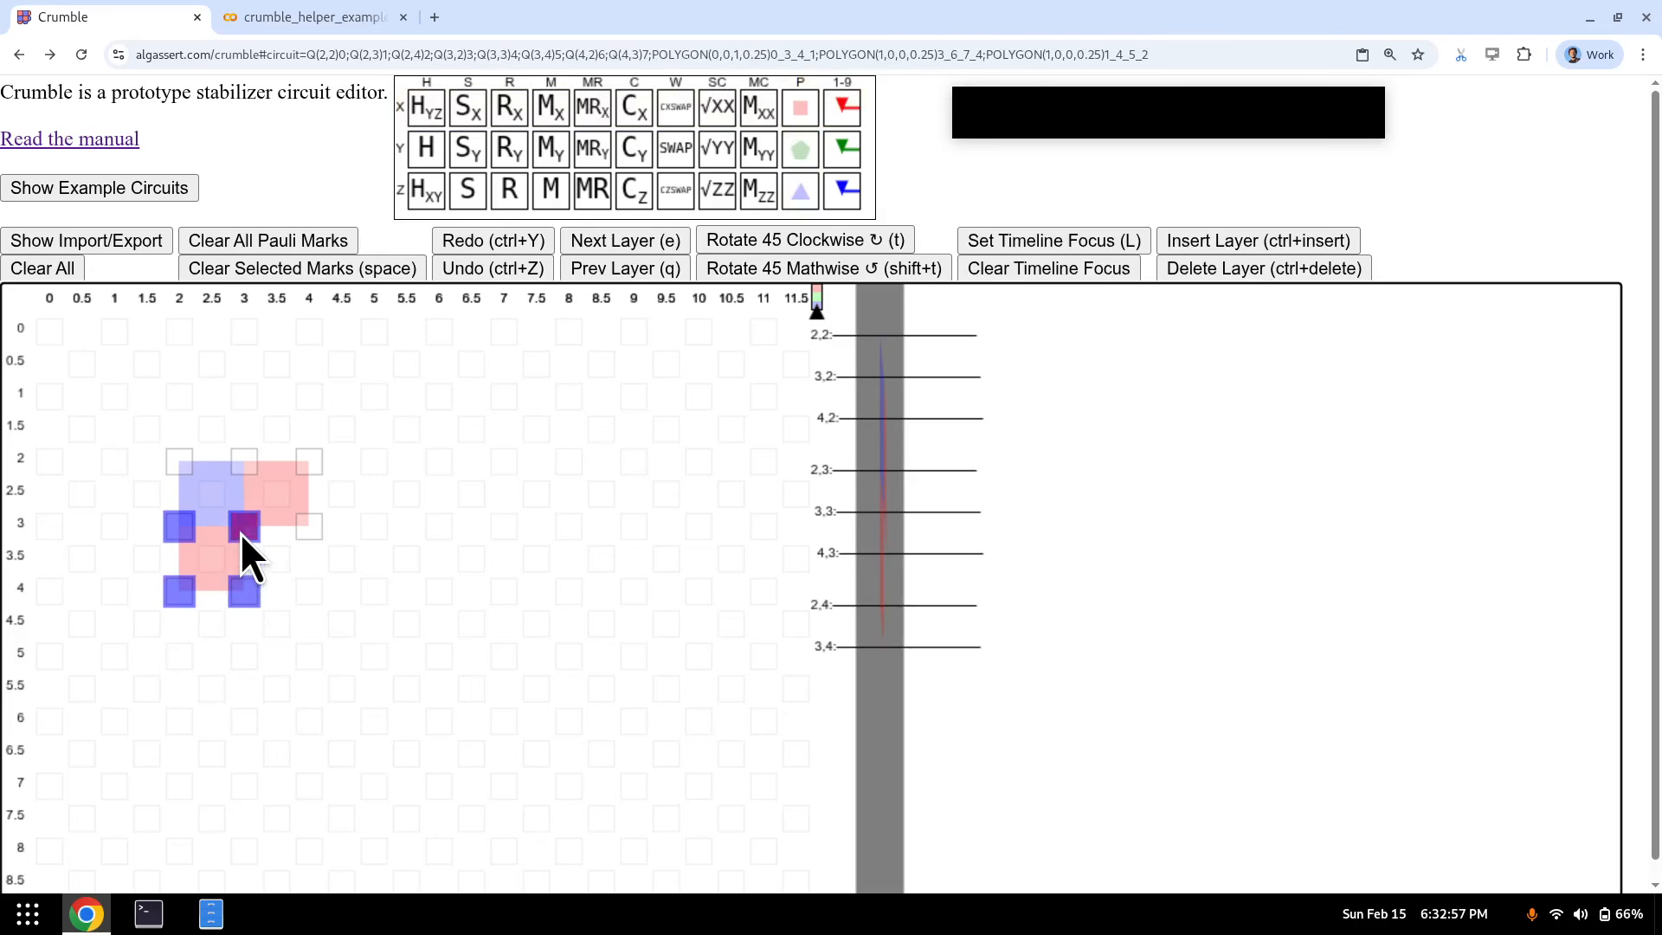
- Add a Z plaquette over (3,3)–(4,4), then copy the 2×2 plaquette block anchored at (3,3)
{"action": "left_click_drag", "start_coordinate": [240, 533], "coordinate": [314, 601]}
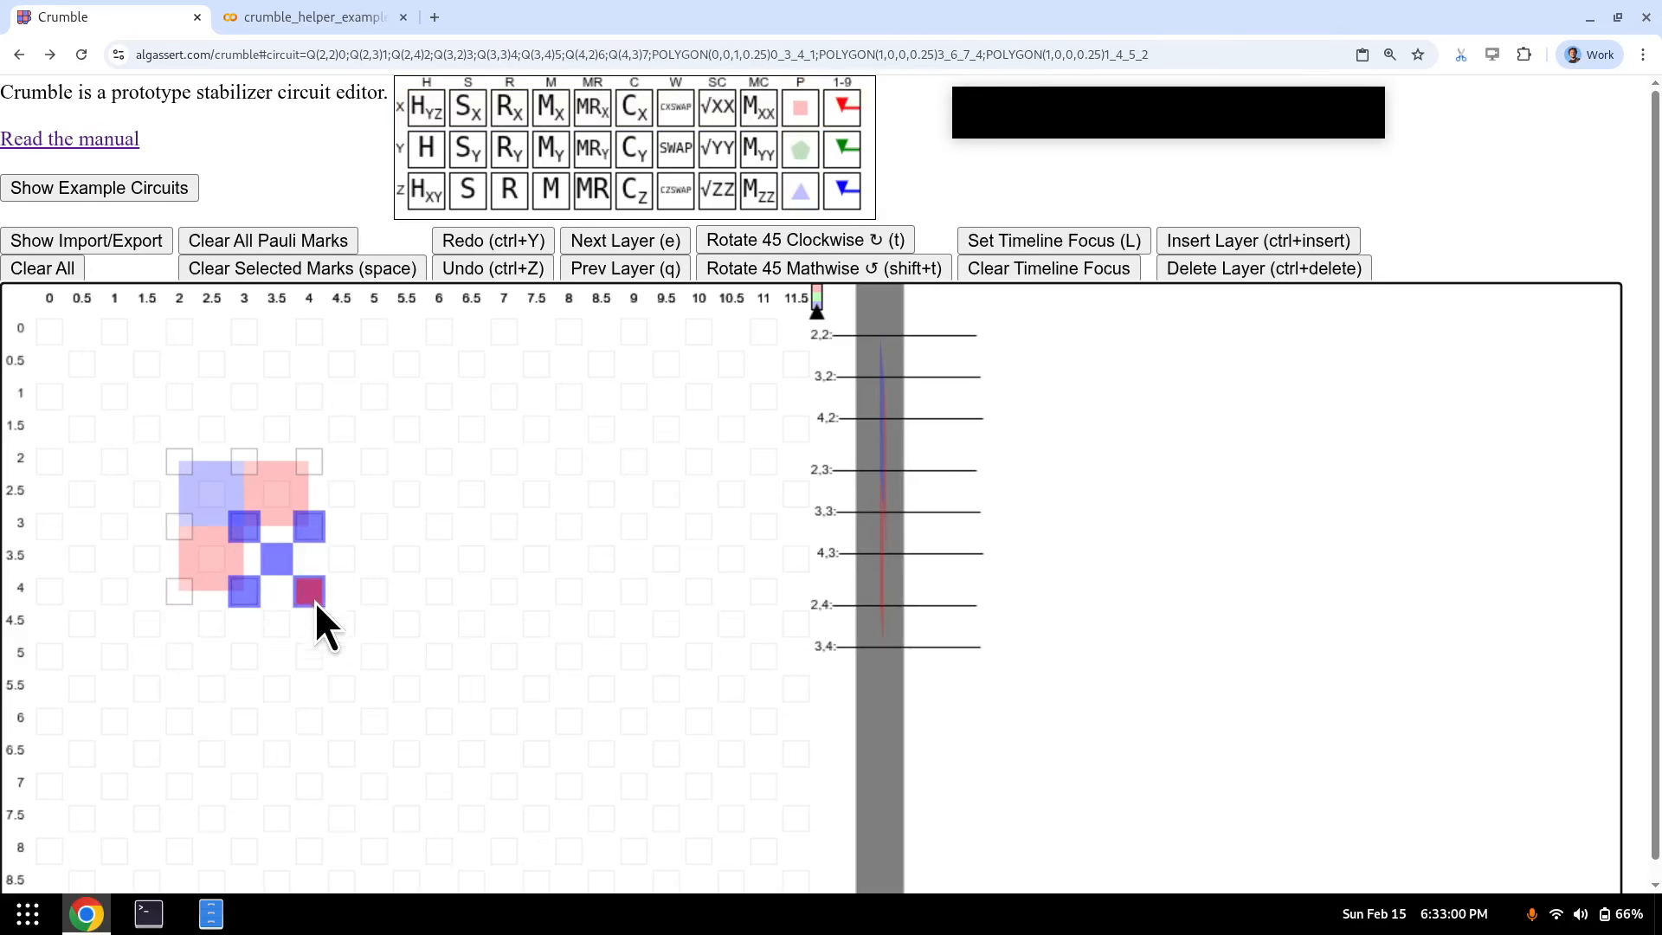
{"action": "left_click", "coordinate": [281, 563]}
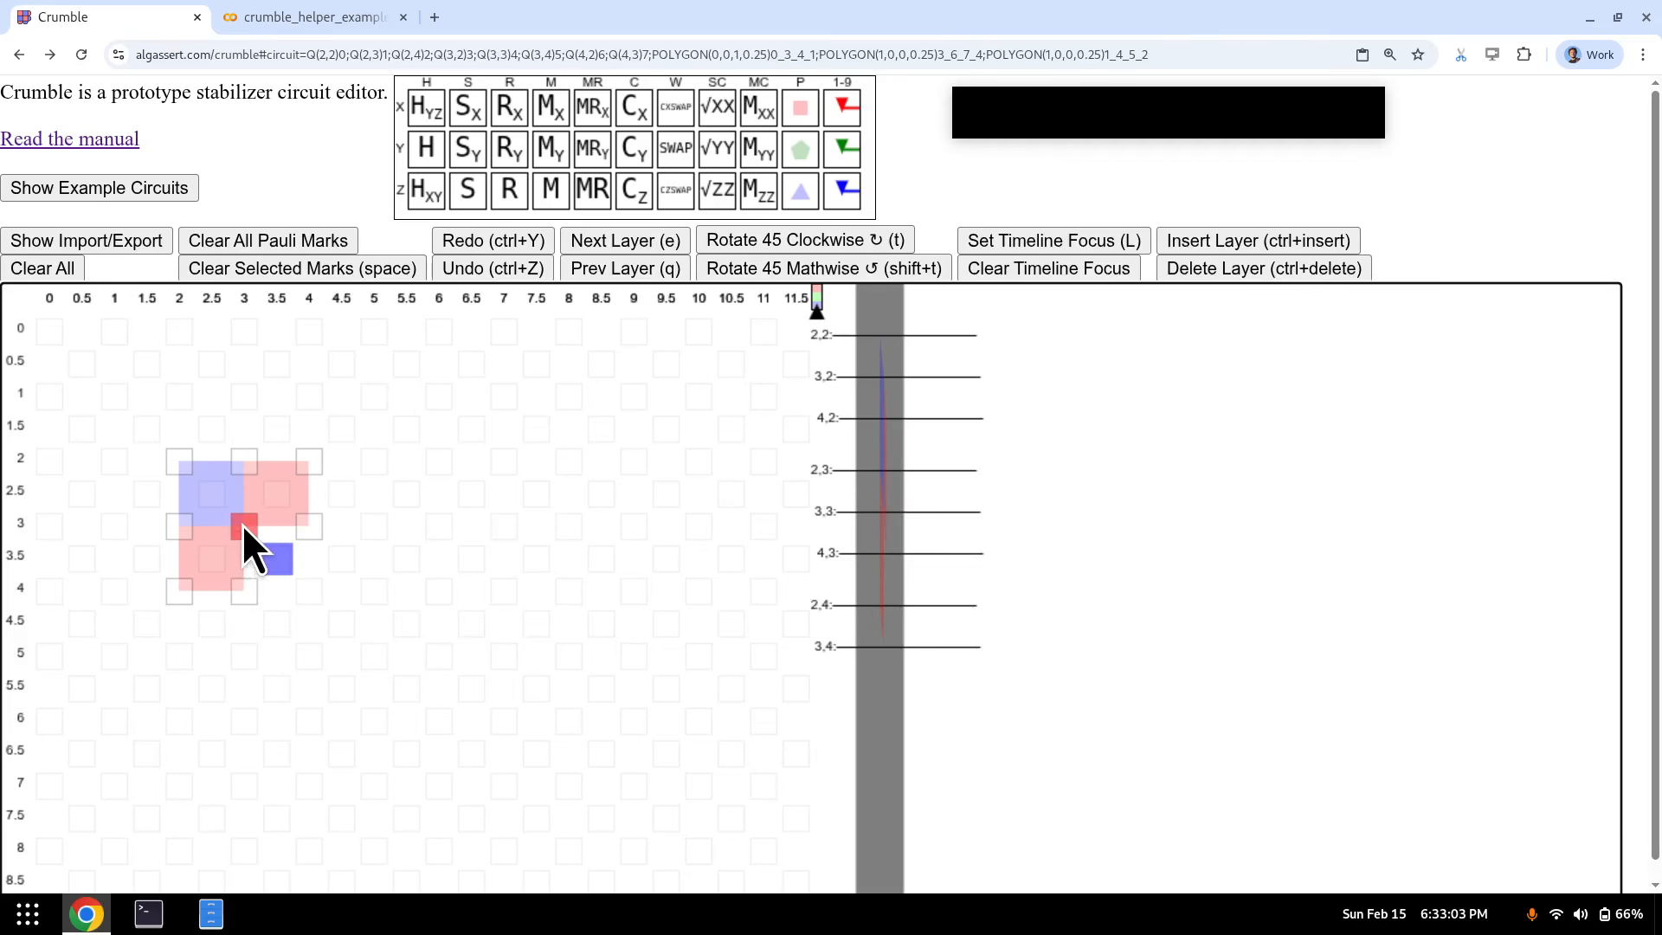
{"action": "left_click_drag", "start_coordinate": [241, 524], "coordinate": [305, 594]}
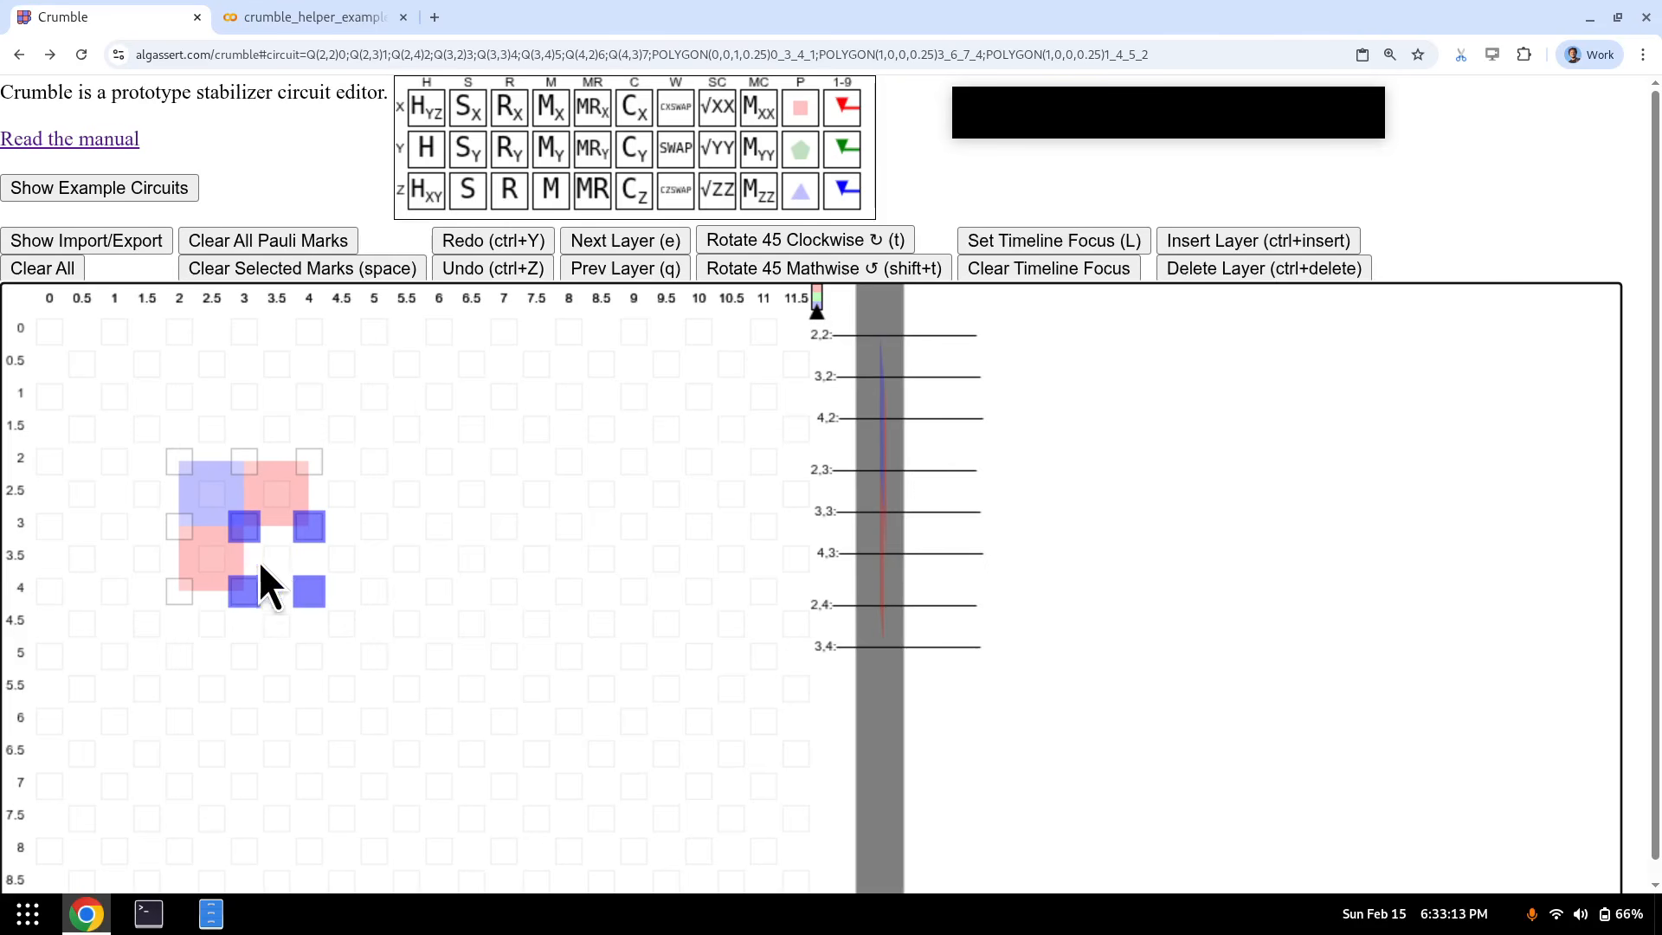
{"action": "key", "text": "p+z"}
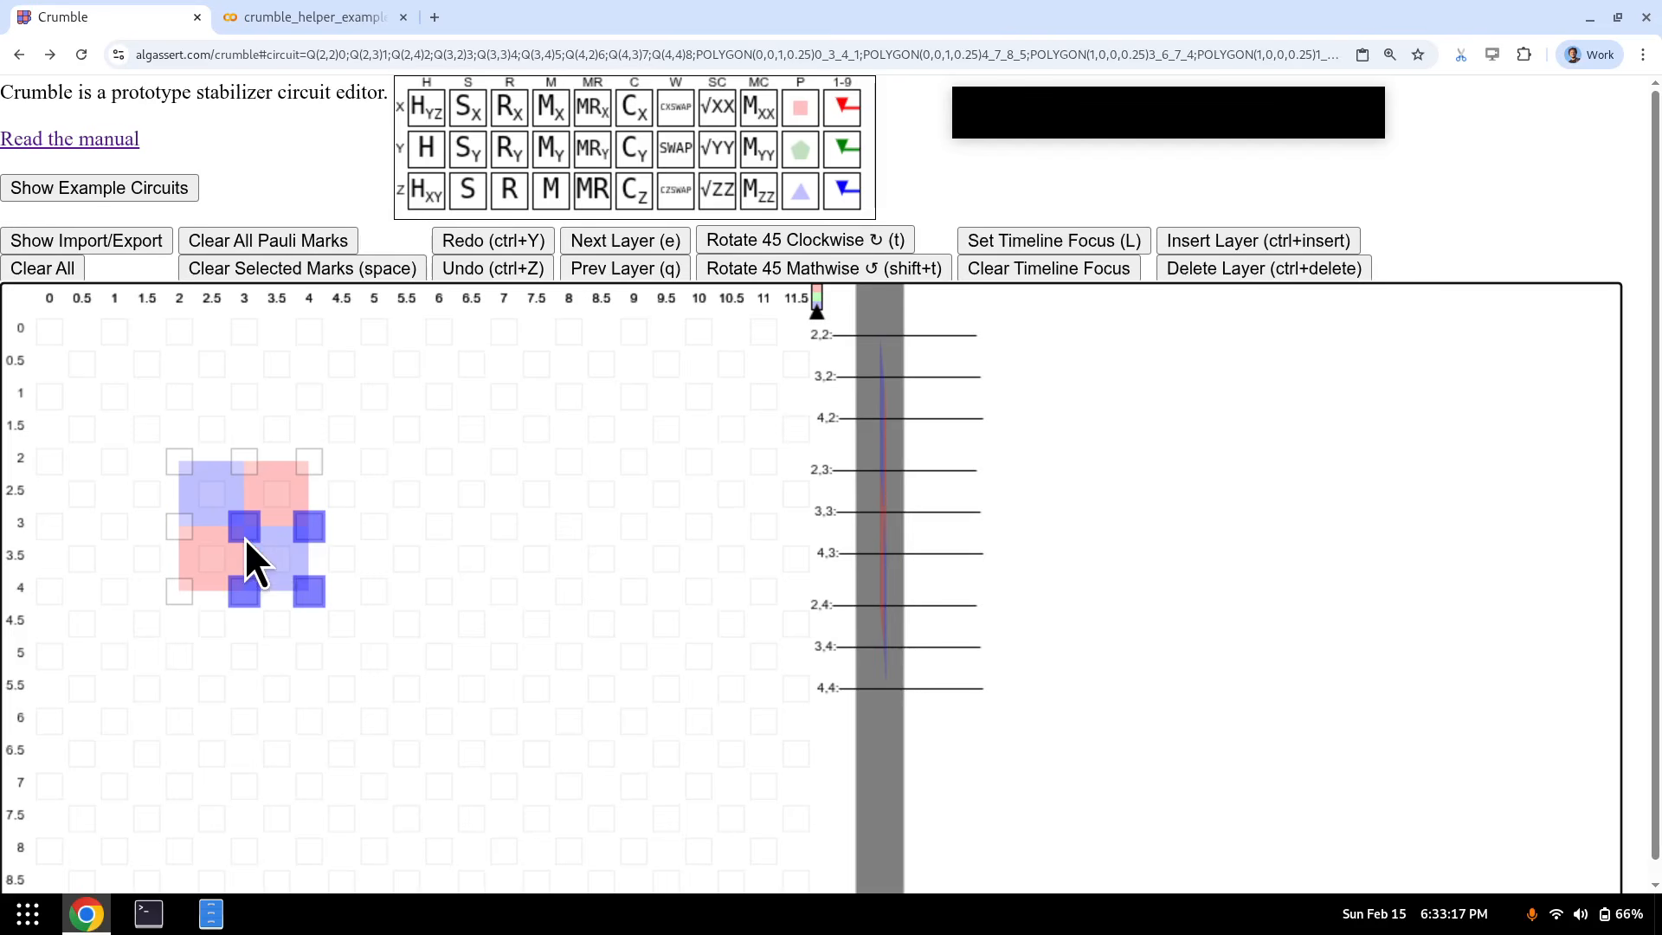
{"action": "left_click", "coordinate": [244, 535]}
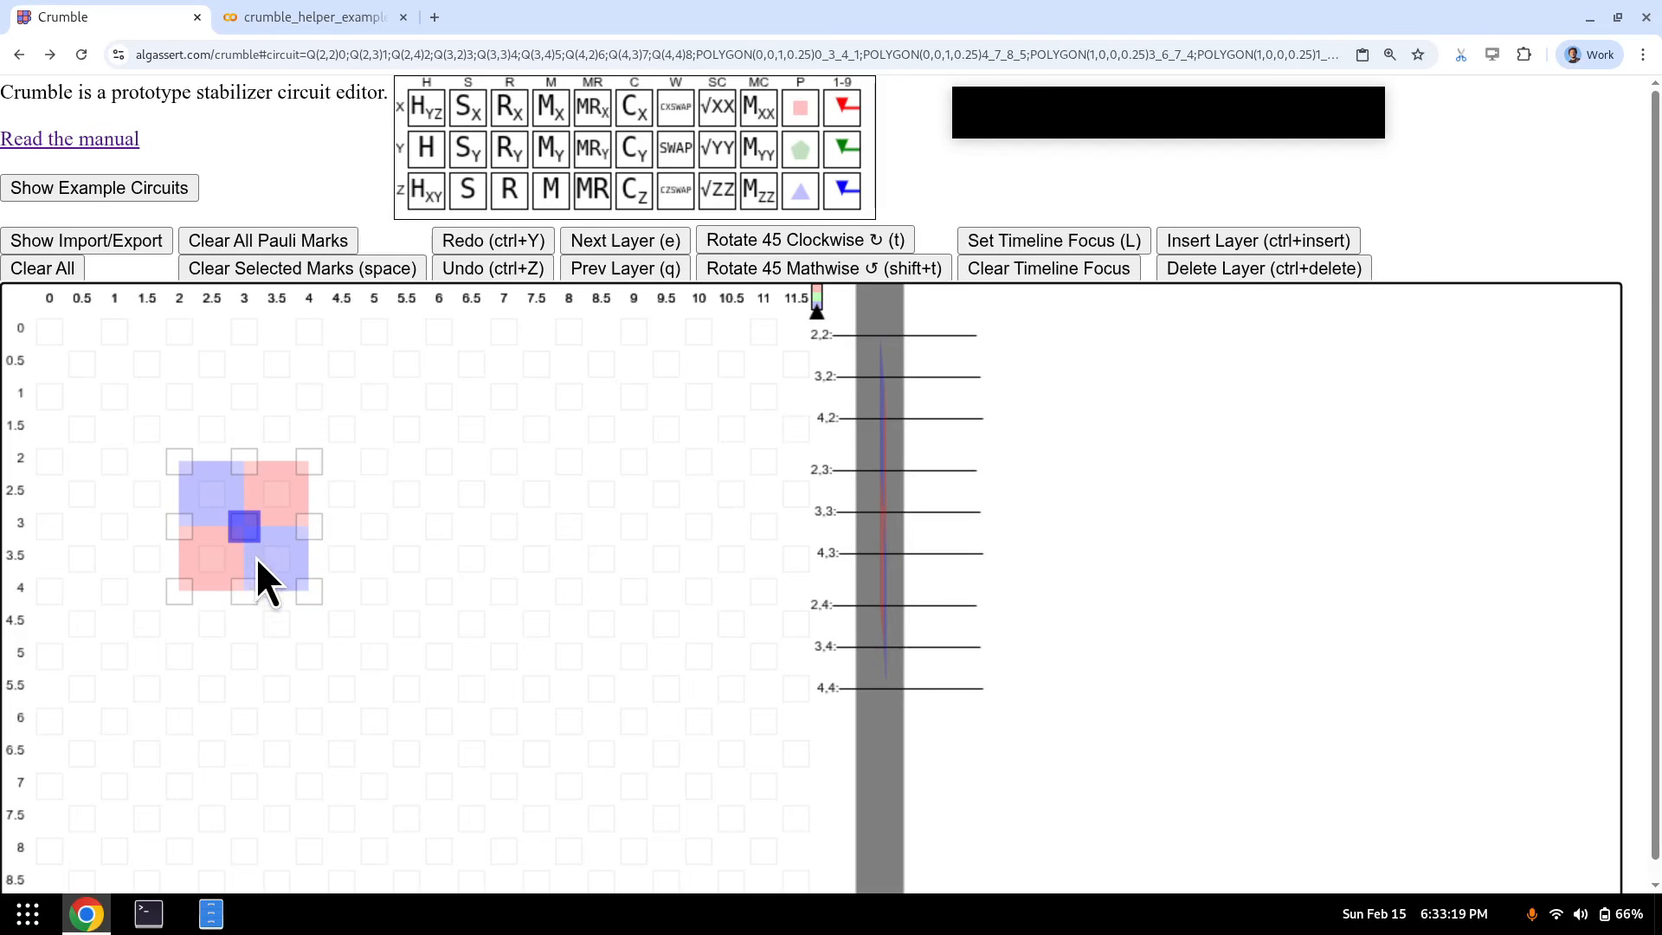
{"action": "key", "text": "ctrl+c"}
{"action": "key", "text": "ctrl+c"}
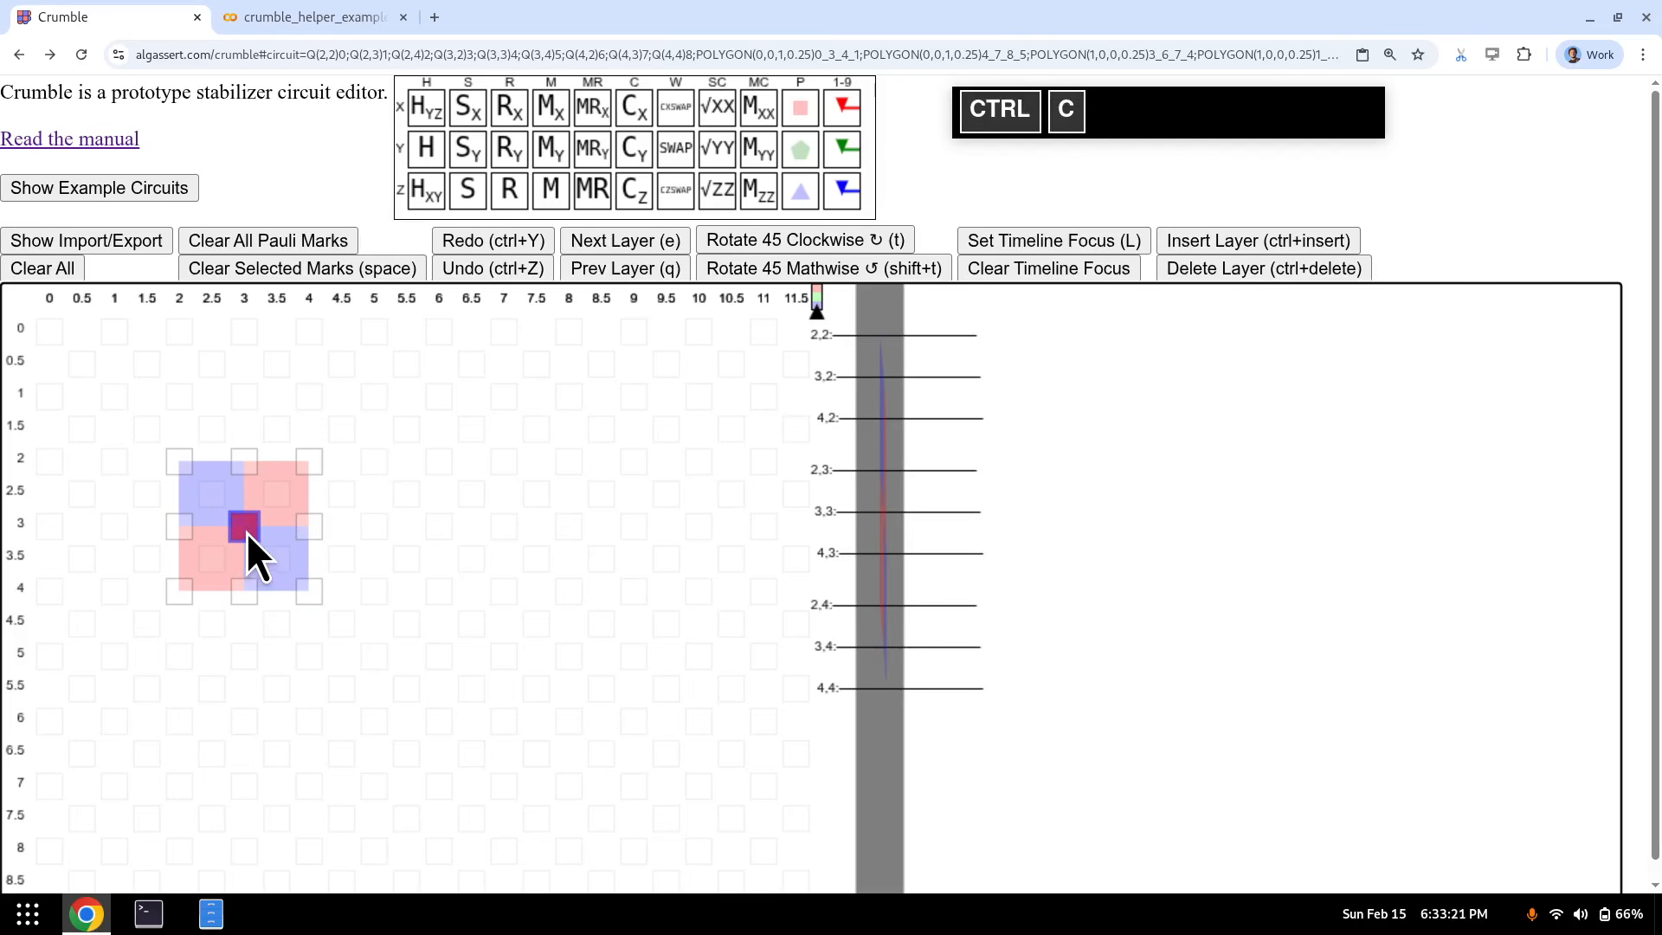
{"action": "left_click", "coordinate": [376, 531]}
- Paste the plaquette block at (5,3), (5,5) and (3,5) to form a 4×4 checkerboard
{"action": "key", "text": "ctrl+v"}
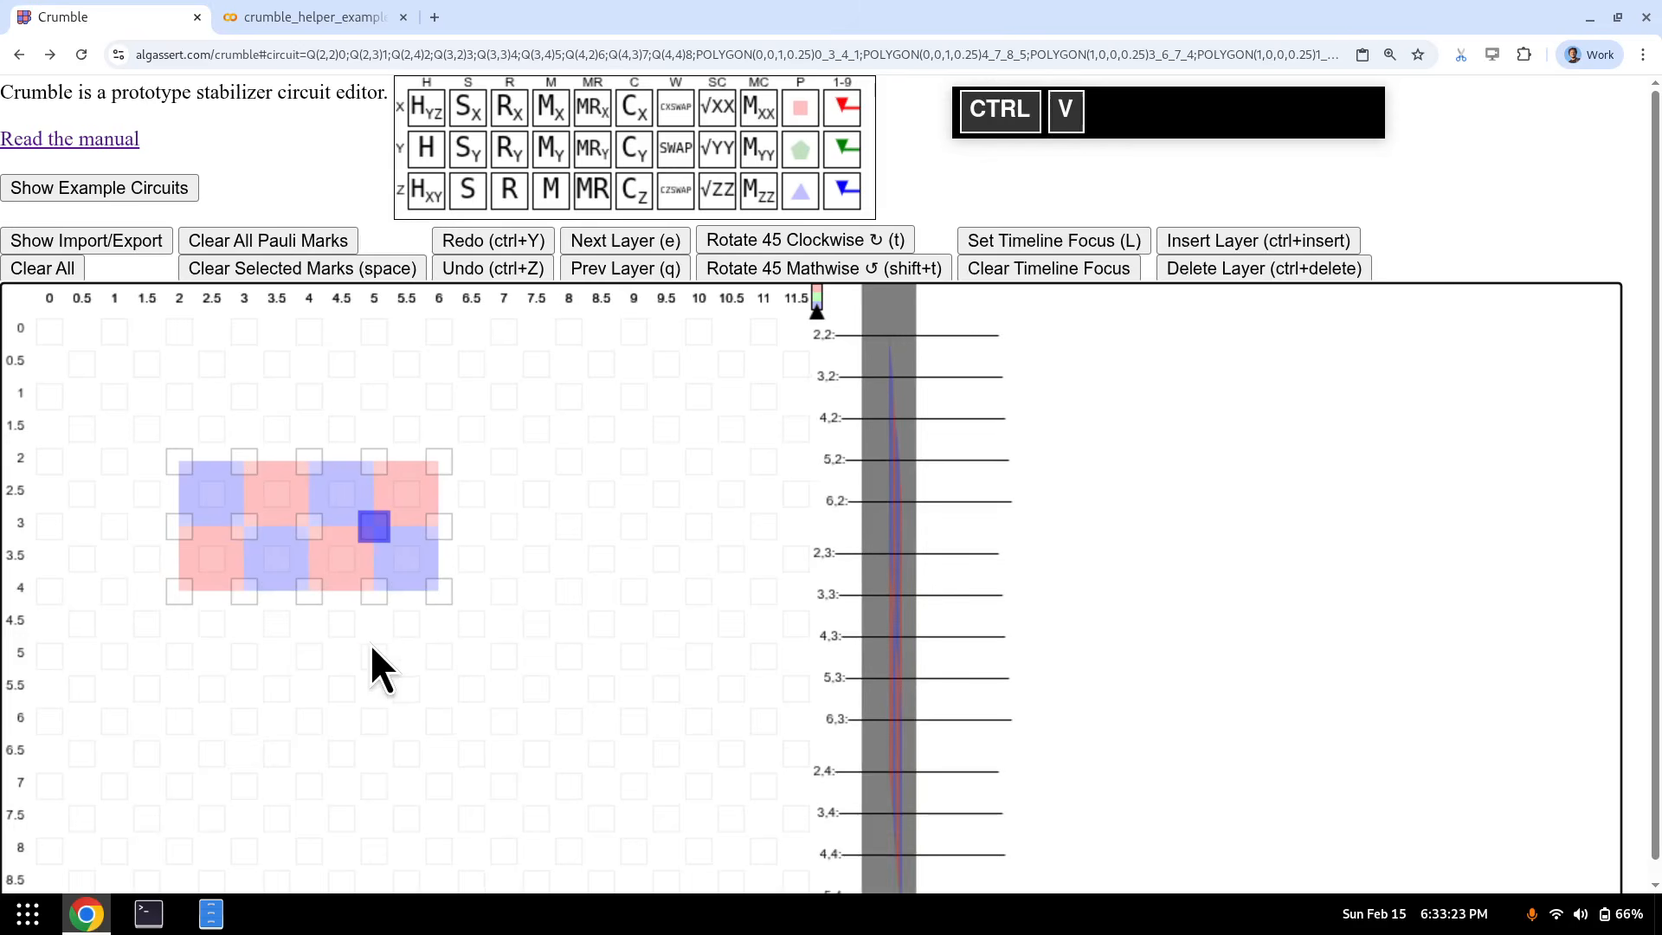
{"action": "left_click", "coordinate": [372, 651]}
{"action": "key", "text": "ctrl+v"}
{"action": "left_click", "coordinate": [246, 652]}
{"action": "key", "text": "ctrl+v"}
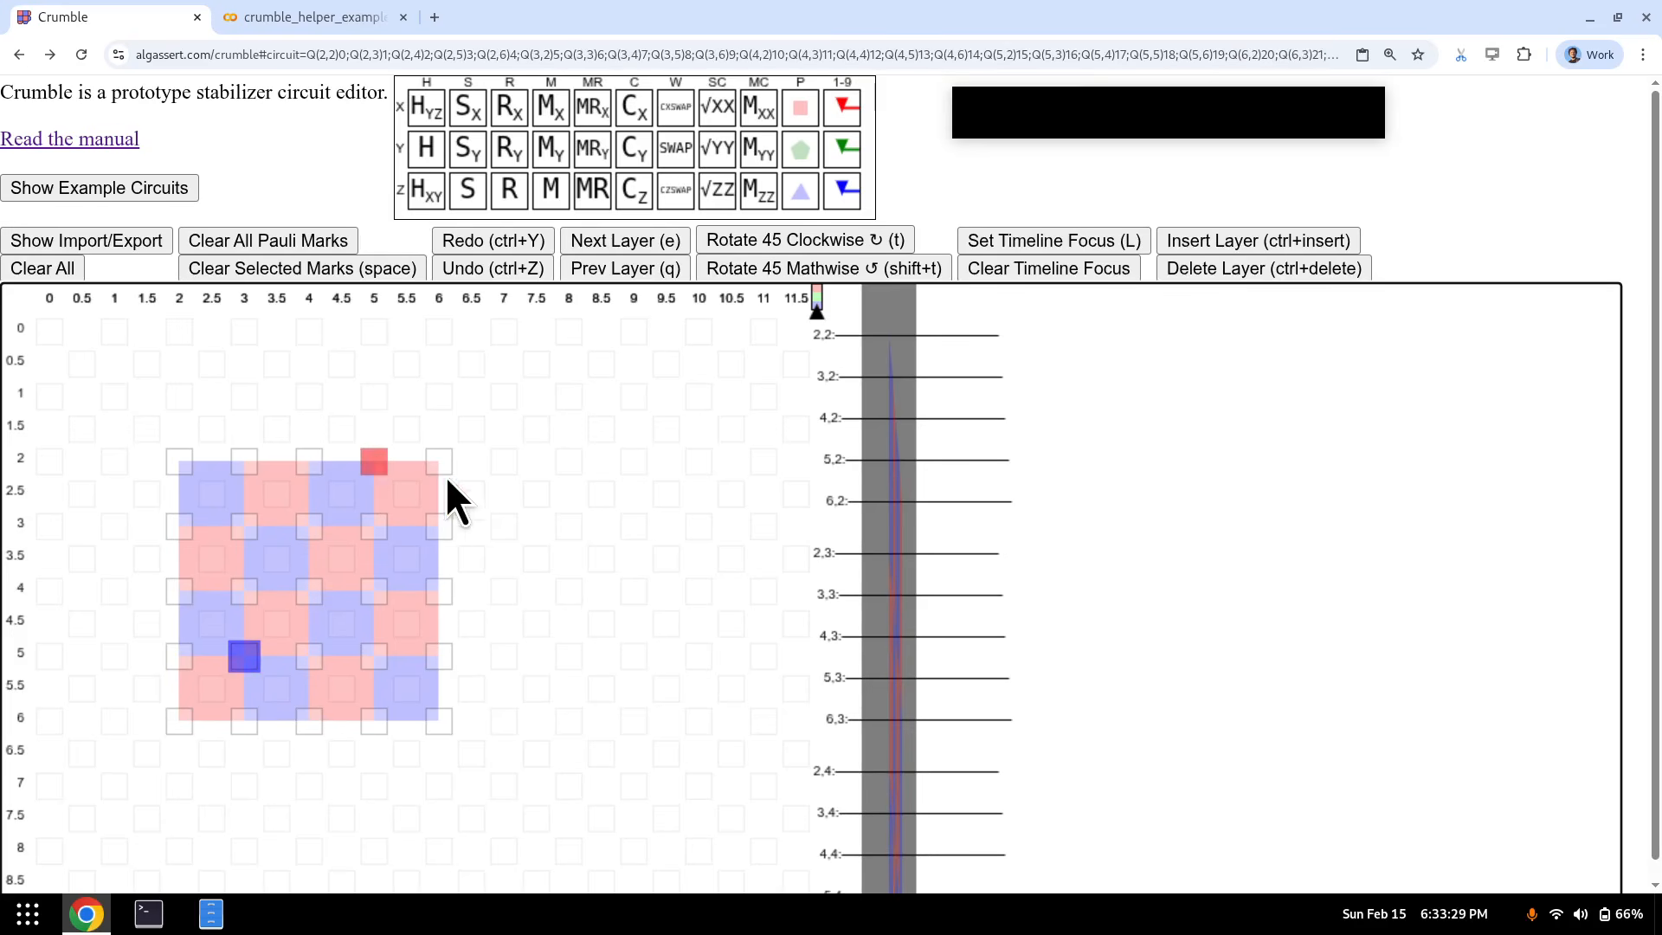
- Add boundary faces: Z on (6,2)–(6,3), (2,5)–(2,6); X on (6,4)–(6,5), (2,3)–(2,4), (2,2)–(3,2), (4,2)–(5,2)
{"action": "mouse_move", "coordinate": [435, 528]}
{"action": "left_mouse_down"}
{"action": "mouse_move", "coordinate": [435, 709]}
{"action": "mouse_move", "coordinate": [237, 726]}
{"action": "left_mouse_up"}
{"action": "key", "text": "p+z"}
{"action": "key", "text": "p+x"}
{"action": "key", "text": "p+x"}
{"action": "key", "text": "p+x"}
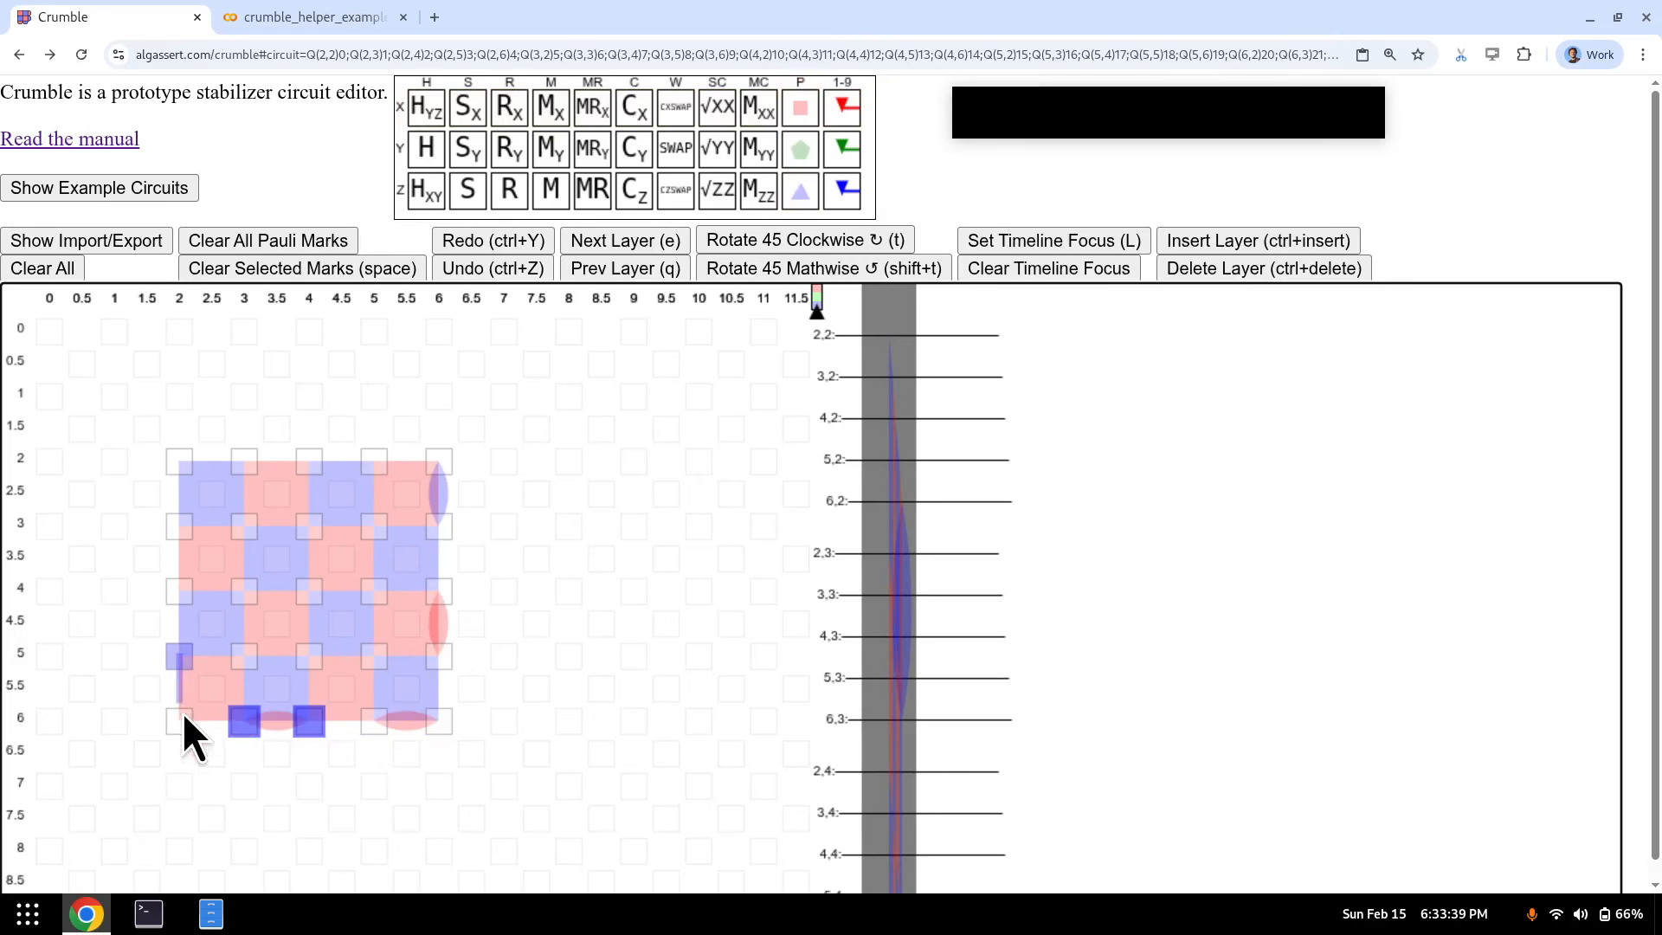
{"action": "left_click_drag", "start_coordinate": [183, 715], "coordinate": [182, 712]}
{"action": "key", "text": "p+z"}
{"action": "left_click_drag", "start_coordinate": [184, 594], "coordinate": [181, 525]}
{"action": "key", "text": "p+x"}
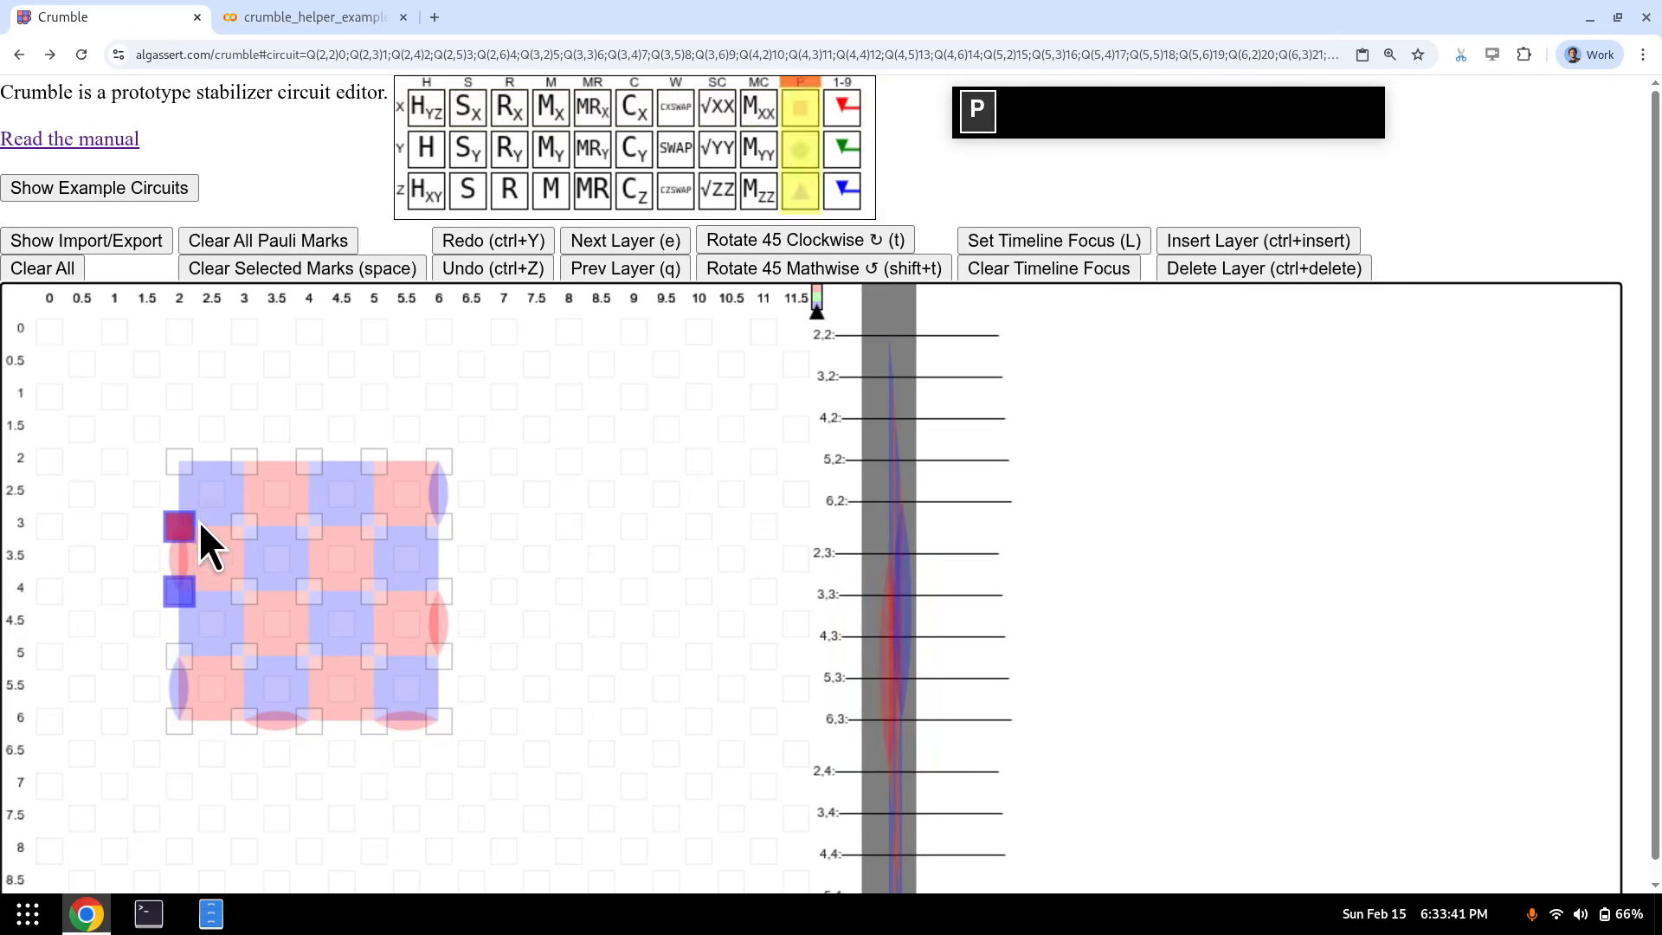
{"action": "left_click_drag", "start_coordinate": [180, 467], "coordinate": [248, 467]}
{"action": "key", "text": "p+x"}
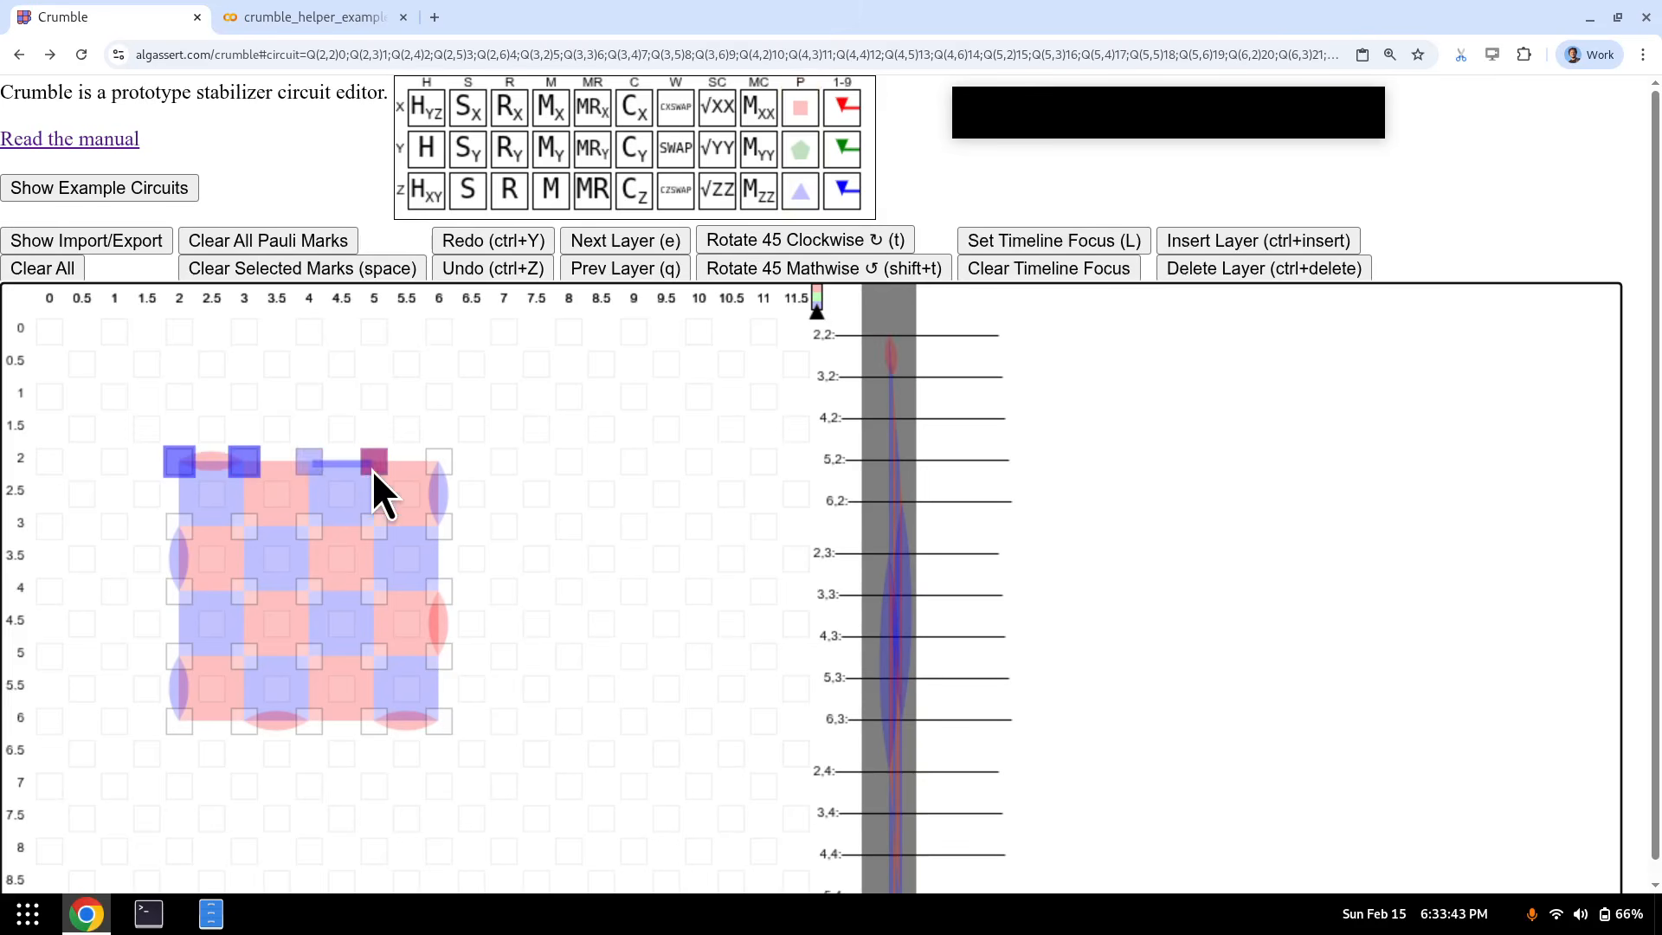
{"action": "left_click_drag", "start_coordinate": [374, 470], "coordinate": [374, 470]}
{"action": "key", "text": "p+x"}
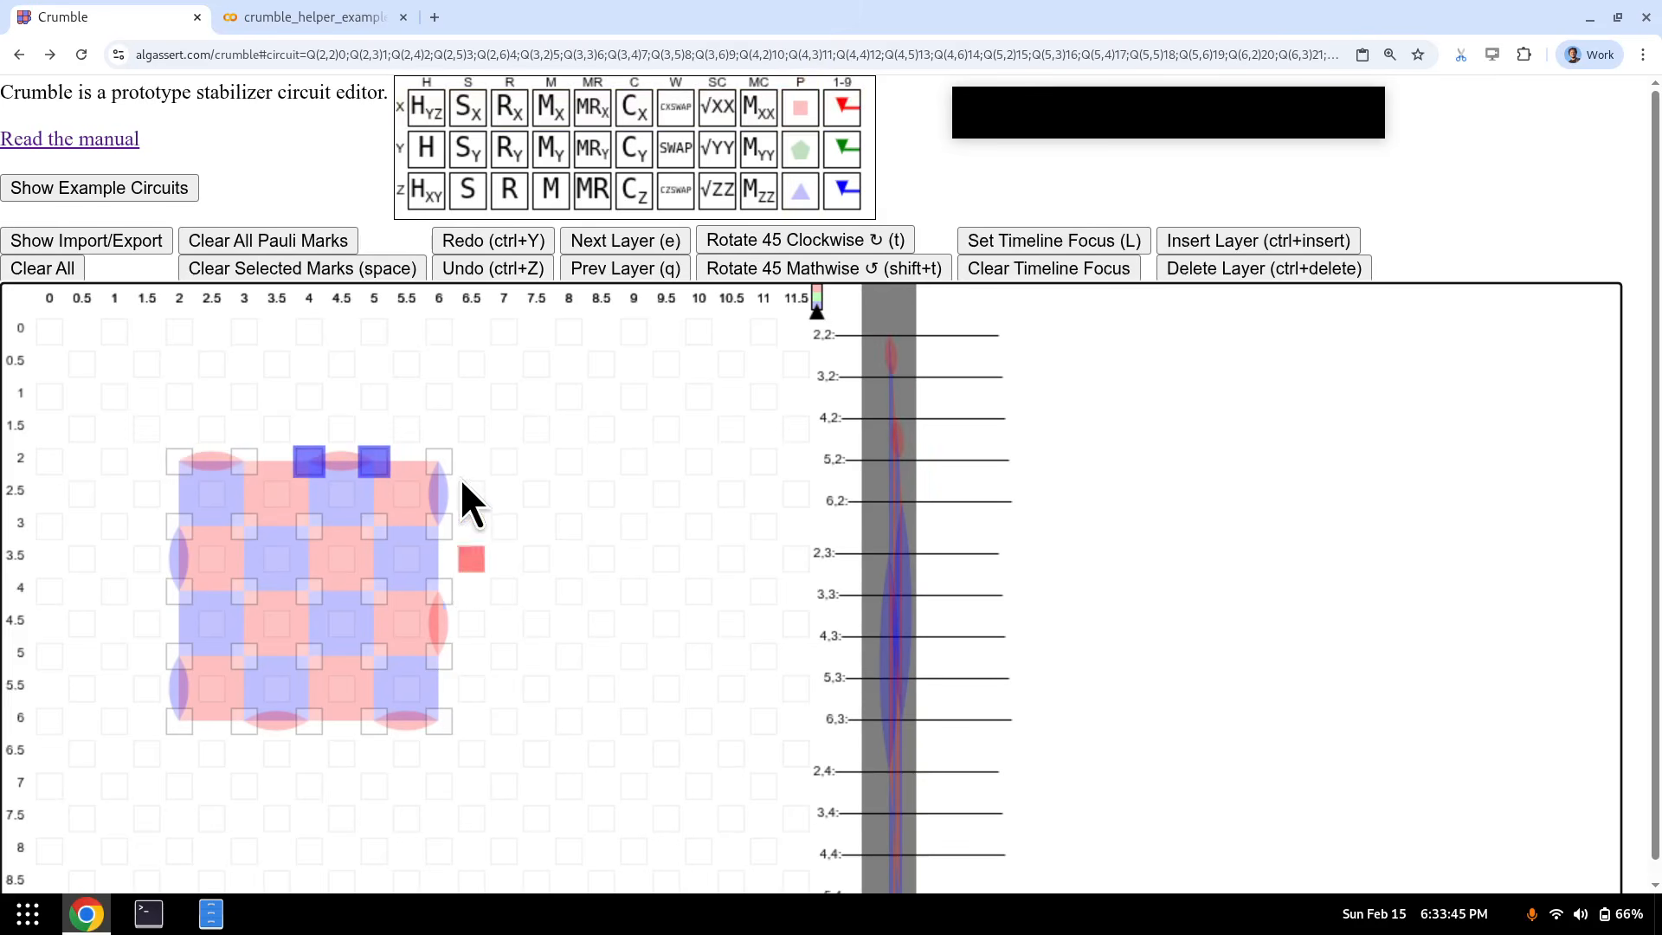
- Select the whole patch, clear the selection, and step the timeline forward and back one layer
{"action": "left_click_drag", "start_coordinate": [472, 430], "coordinate": [115, 785]}
{"action": "key", "text": "Escape"}
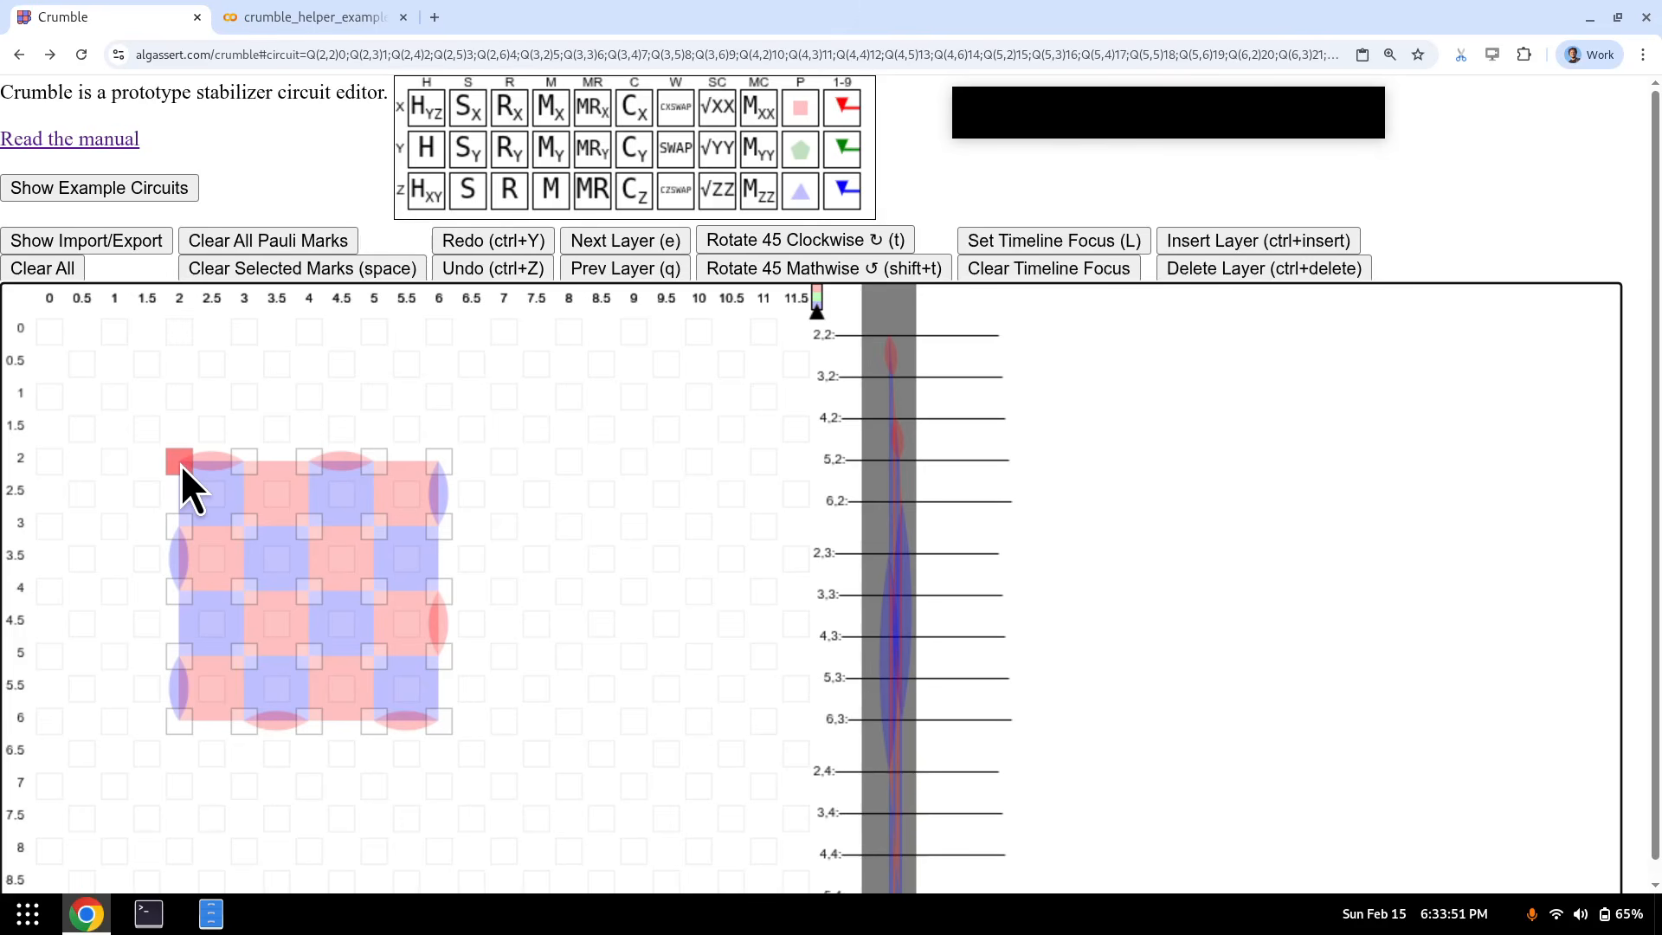
{"action": "key", "text": "e"}
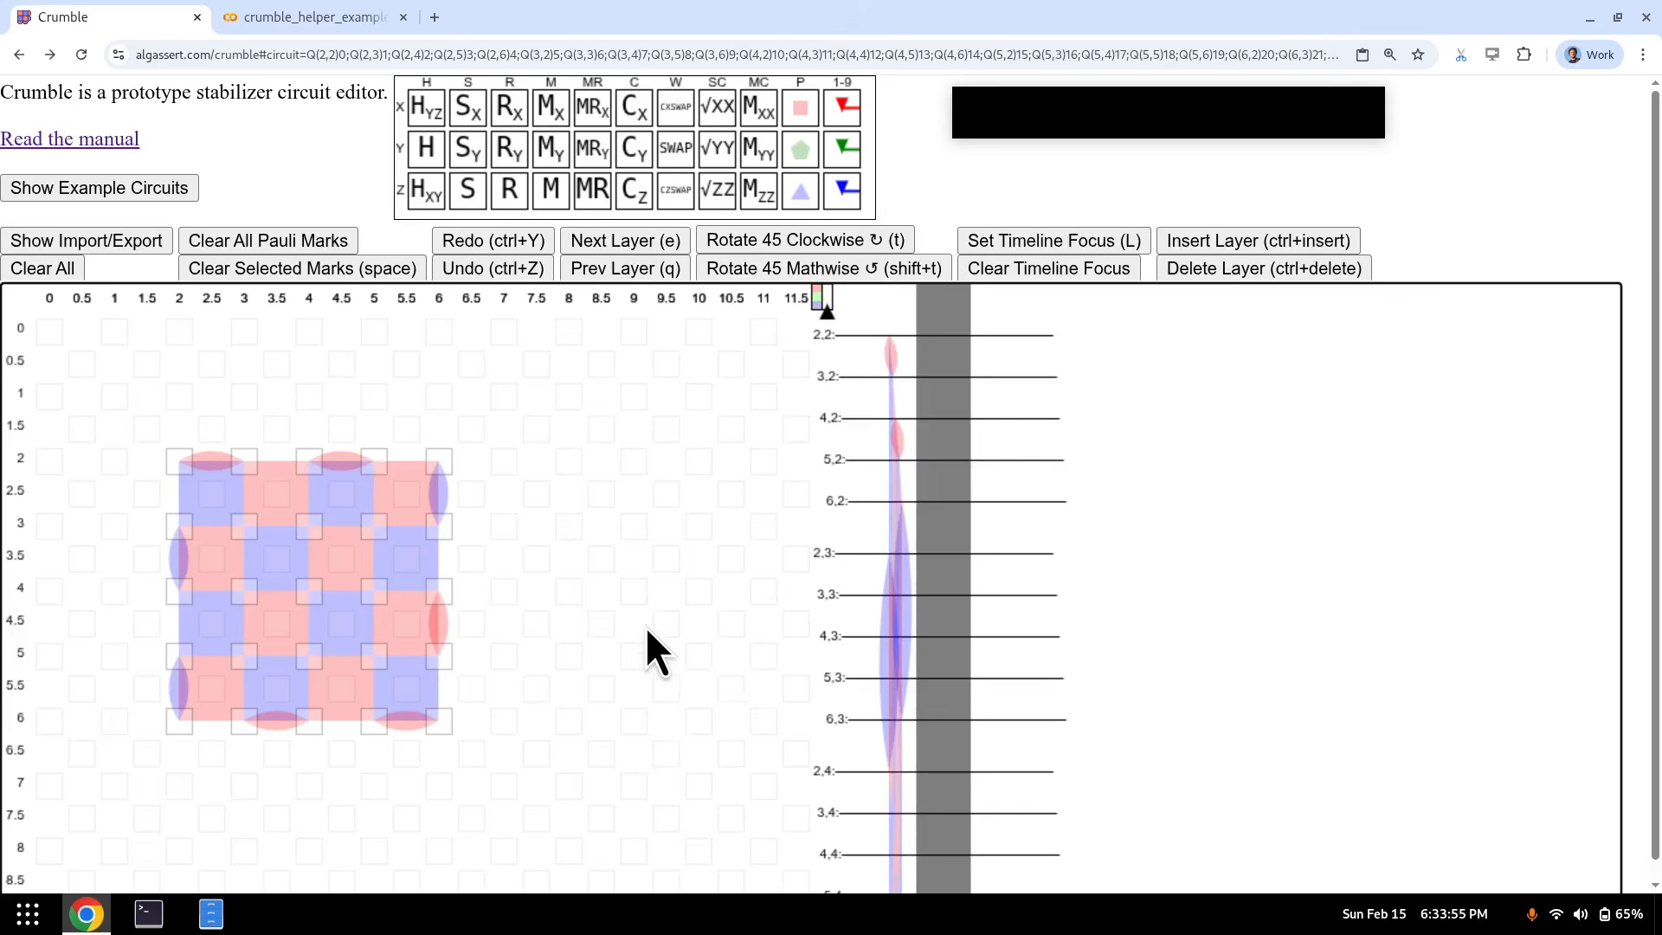
{"action": "key", "text": "q"}
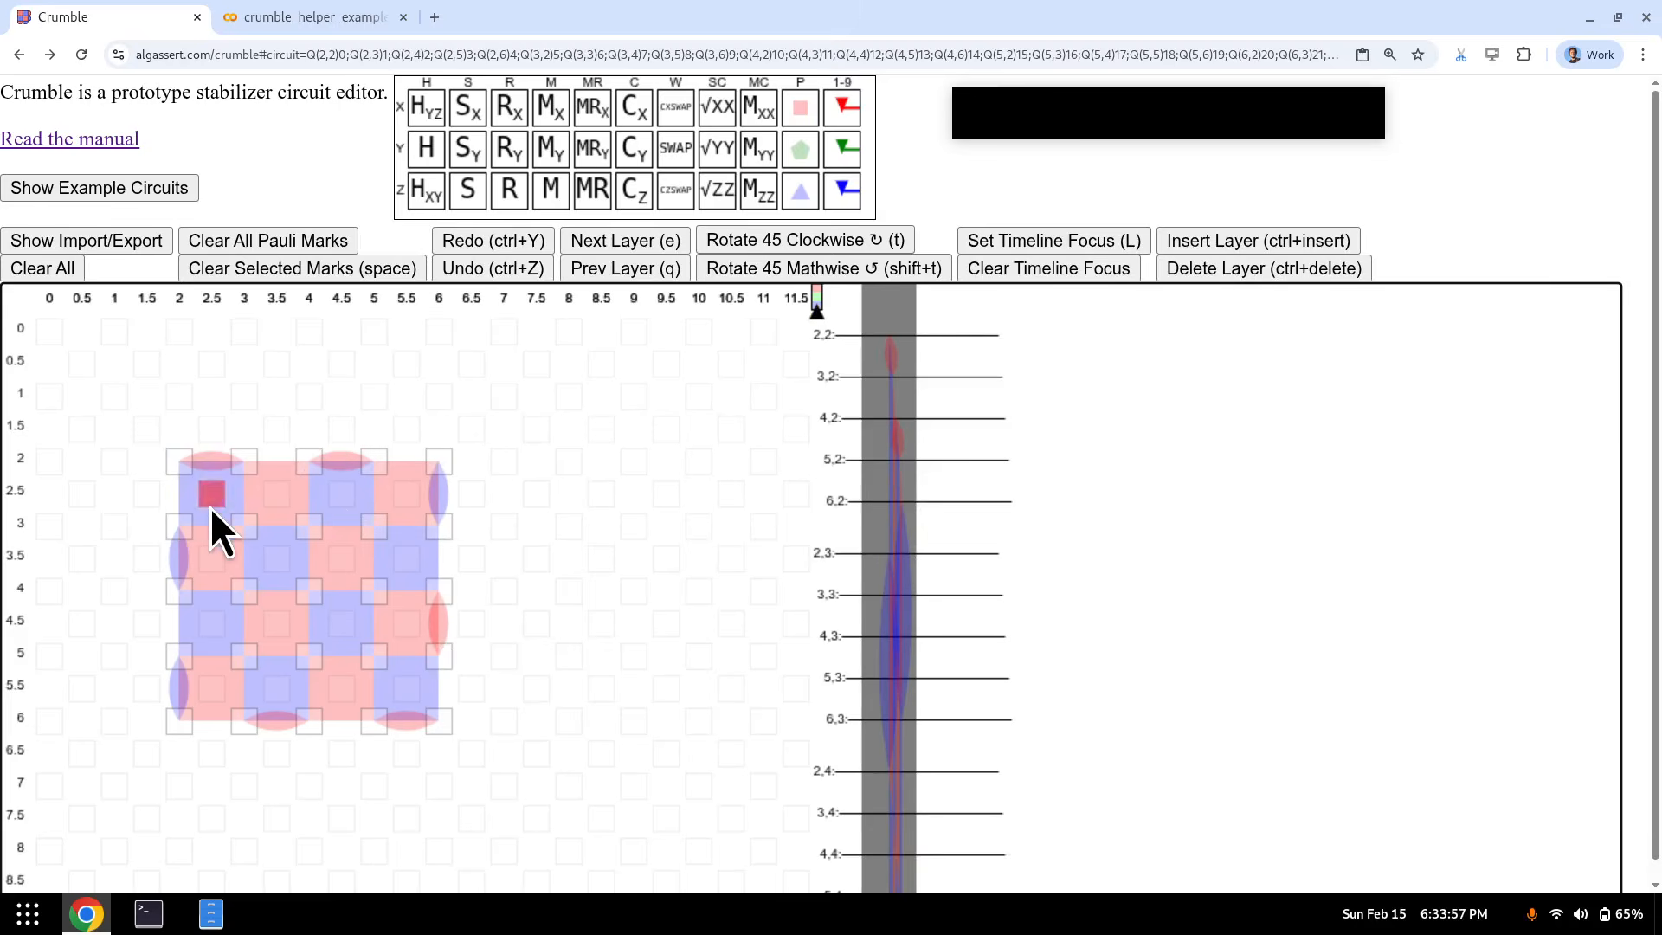
{"action": "key", "text": "r"}
{"action": "left_click_drag", "start_coordinate": [252, 444], "coordinate": [150, 549]}
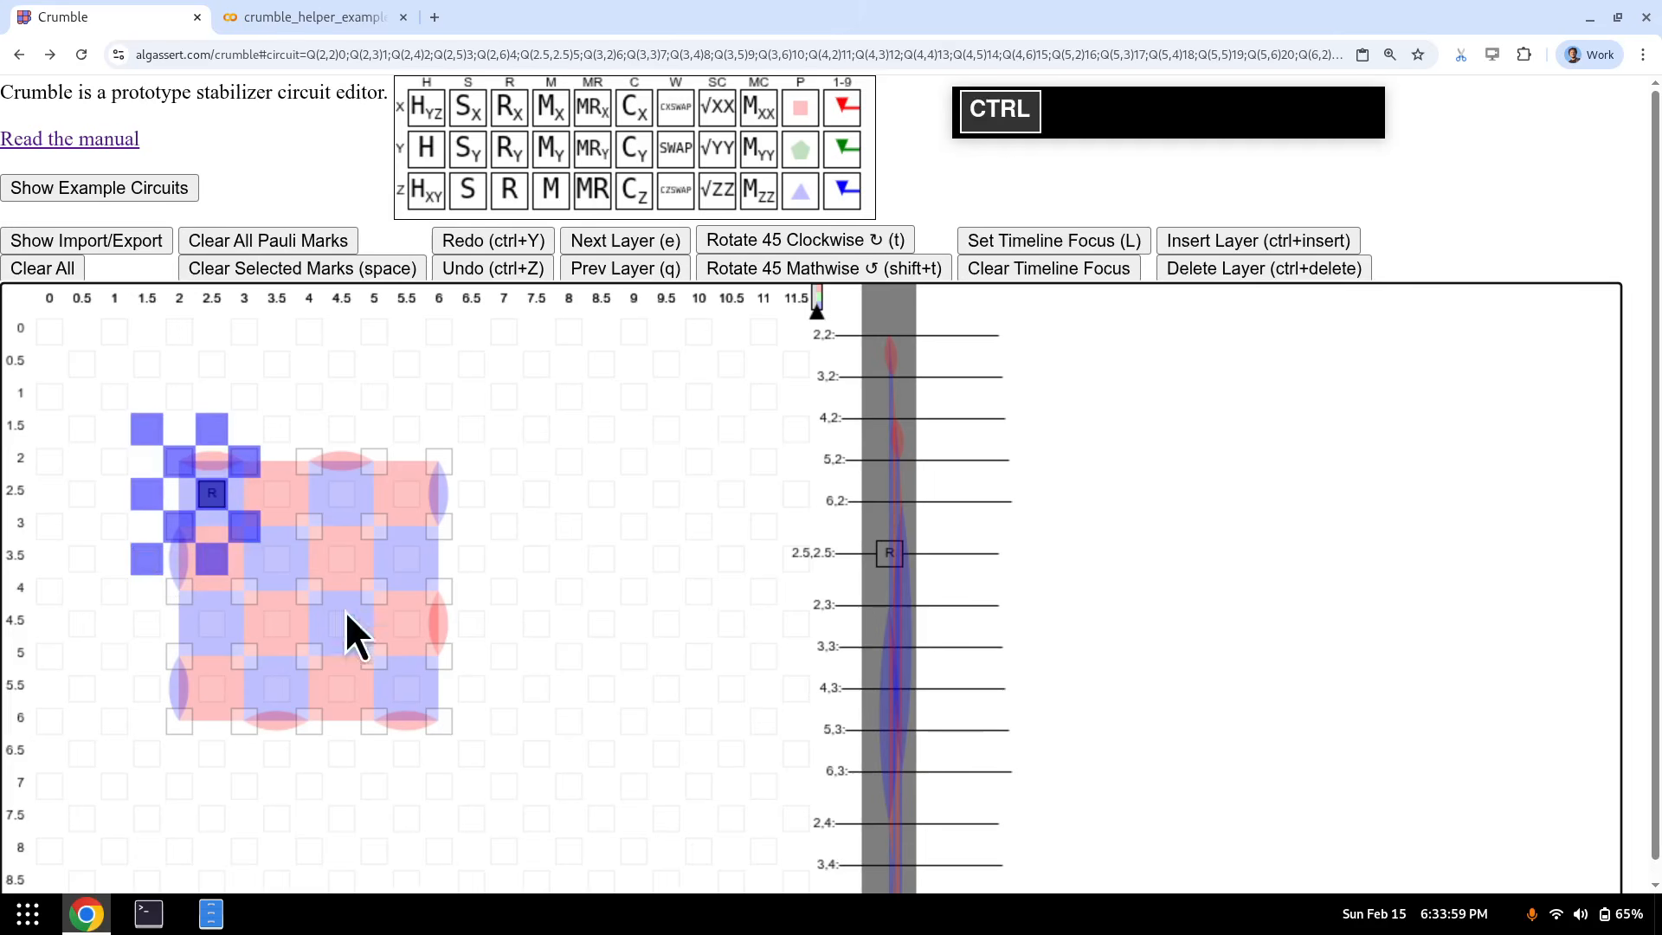
{"action": "key", "text": "ctrl+v"}
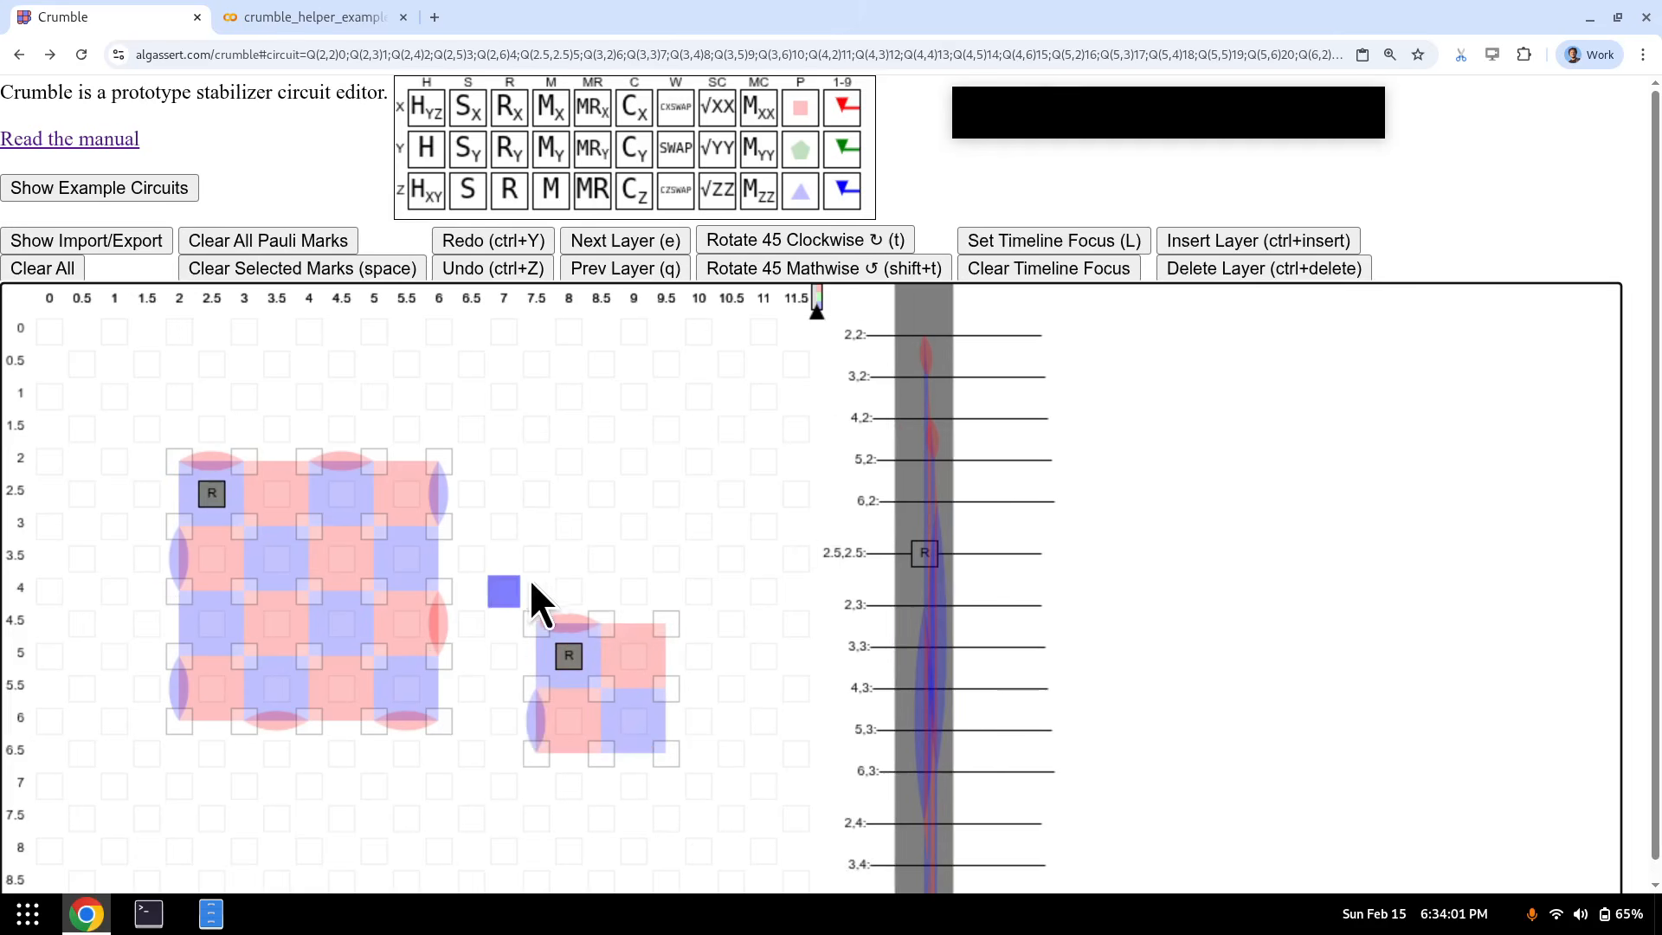
{"action": "key", "text": "ctrl+z"}
{"action": "key", "text": "ctrl+z"}
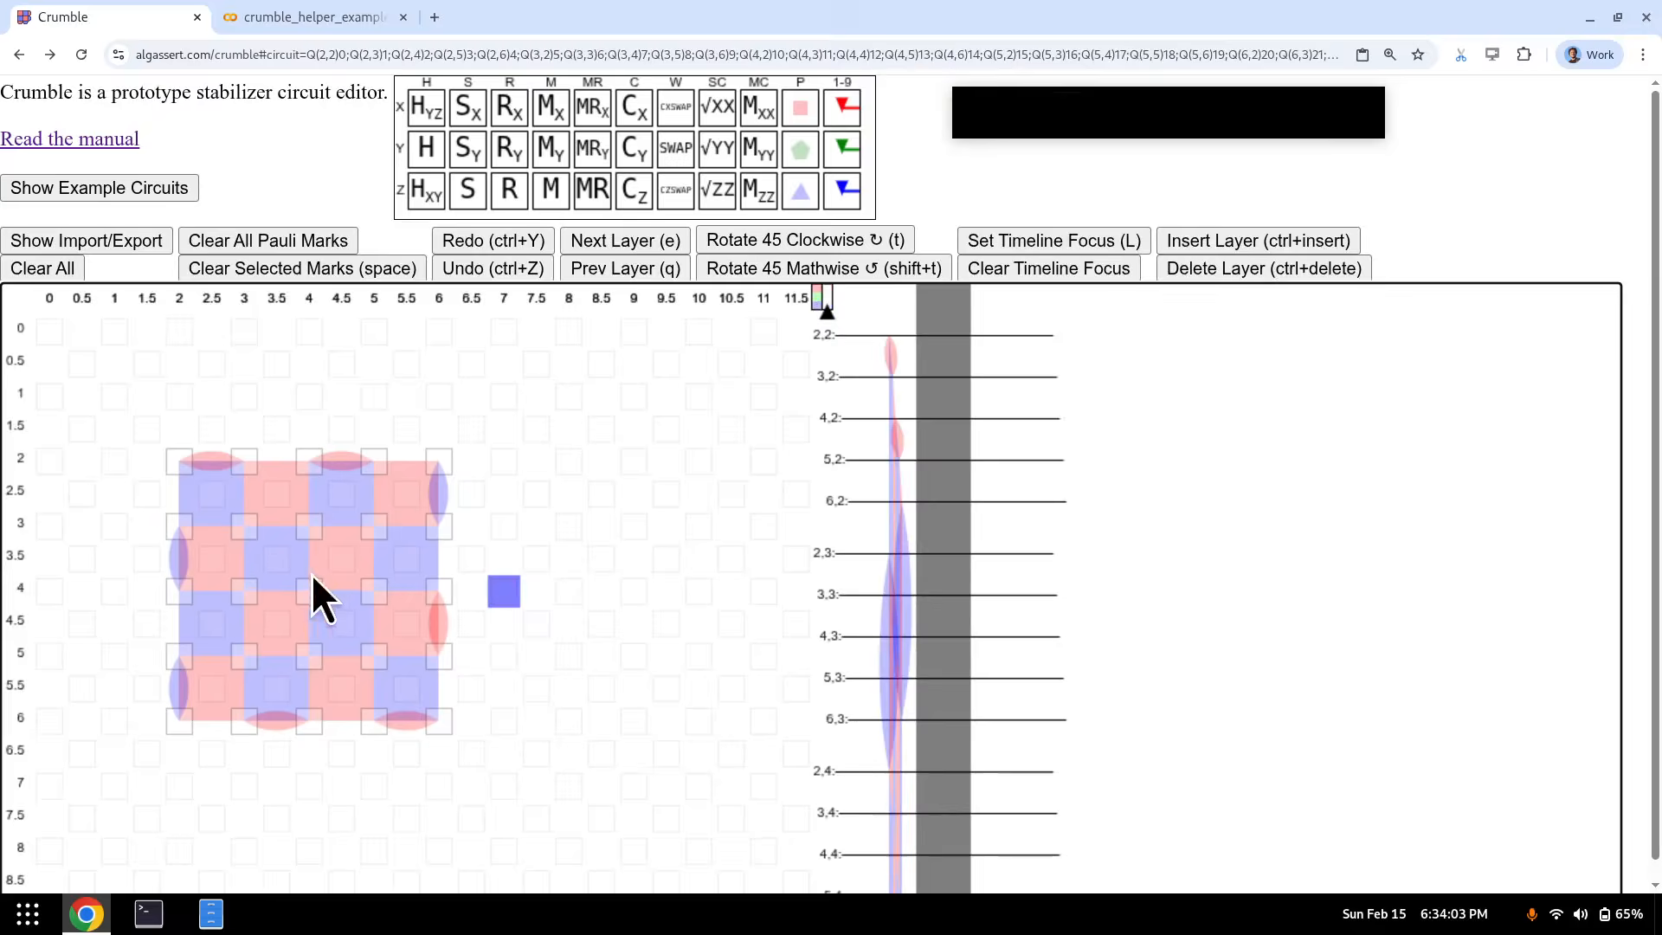
{"action": "left_click", "coordinate": [207, 498]}
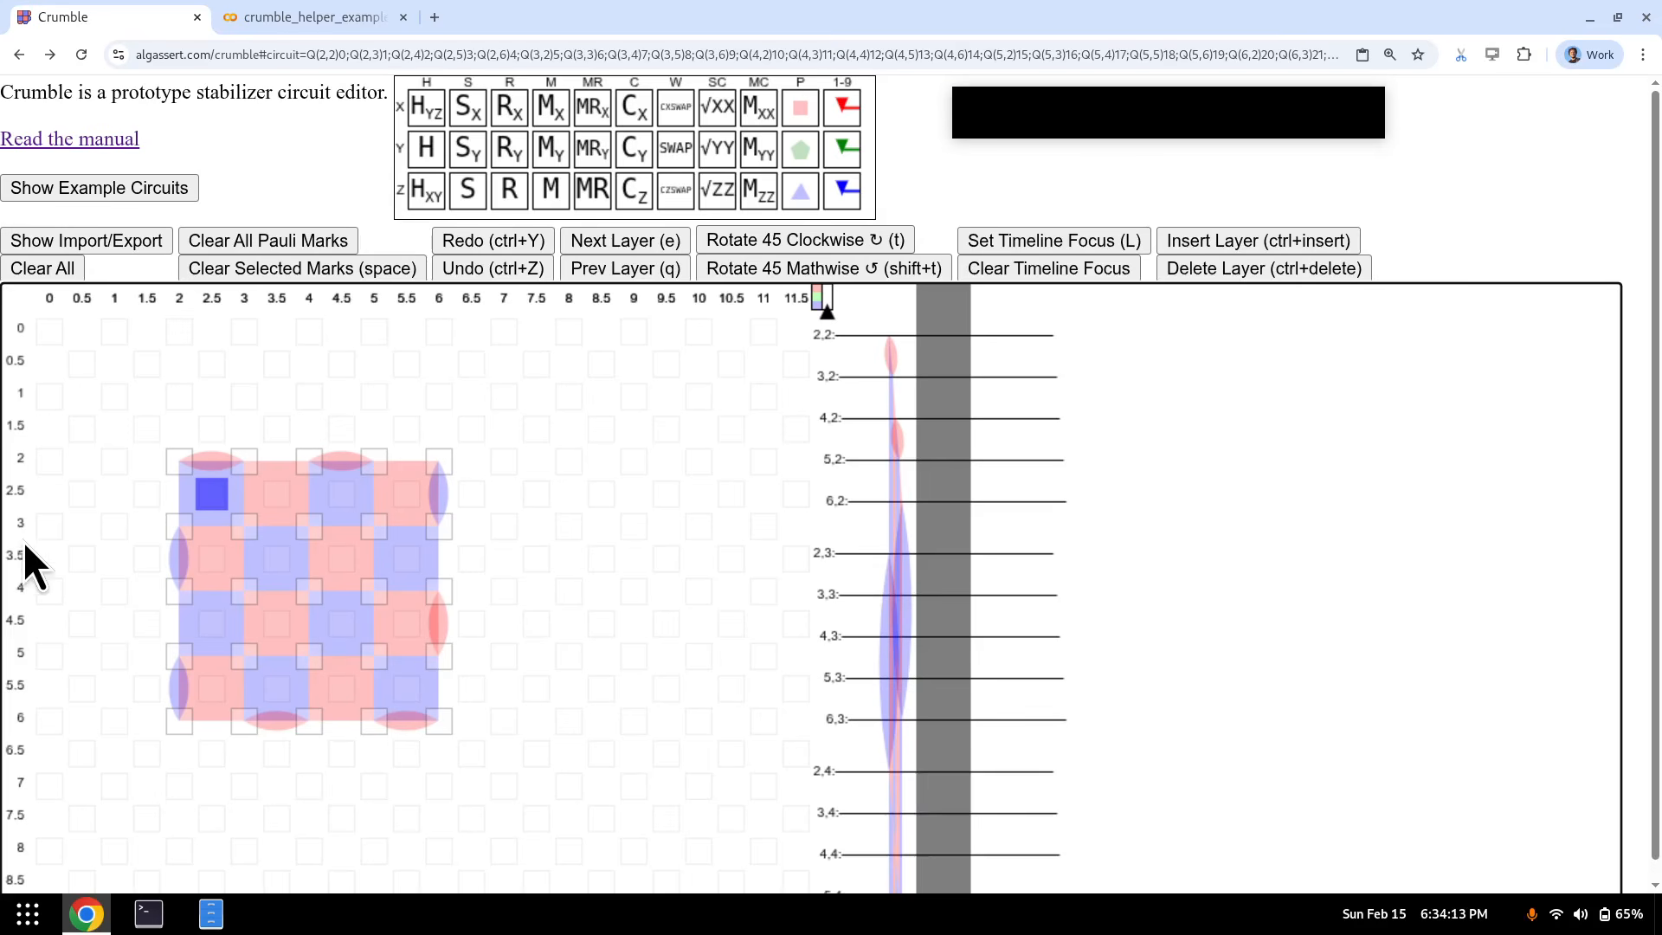
- Build a trial round on (2.5,2.5): reset, CX to (3,3), (3,2), (2,2), (2,3), then measure
{"action": "key", "text": "r"}
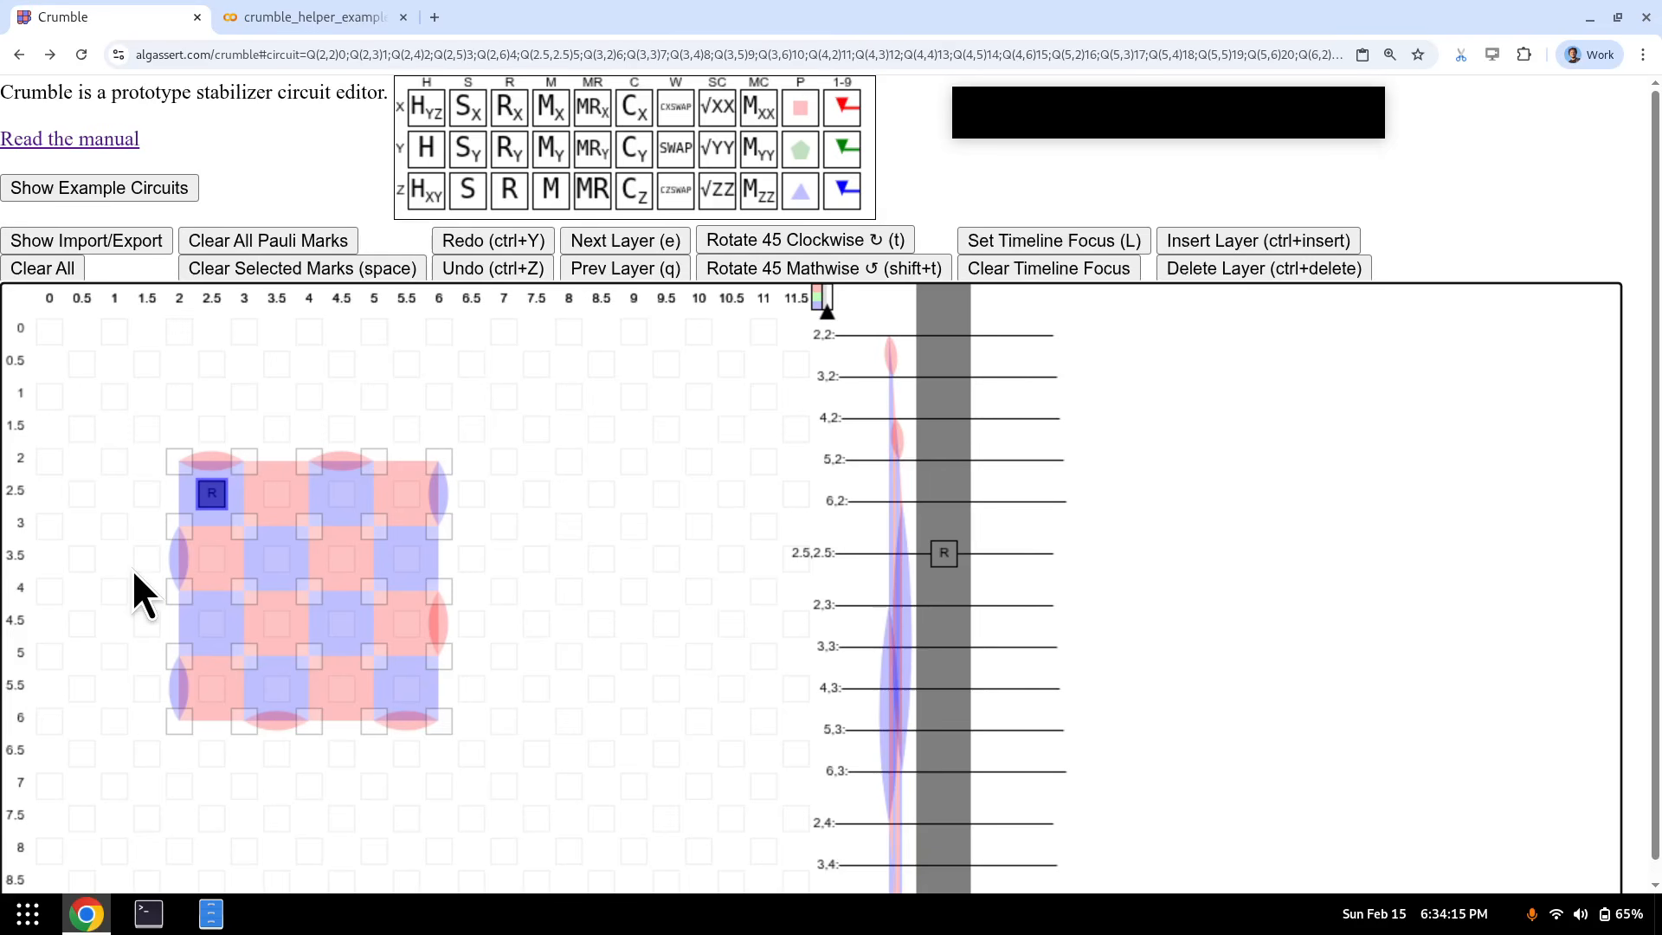
{"action": "key", "text": "e"}
{"action": "key", "text": "c"}
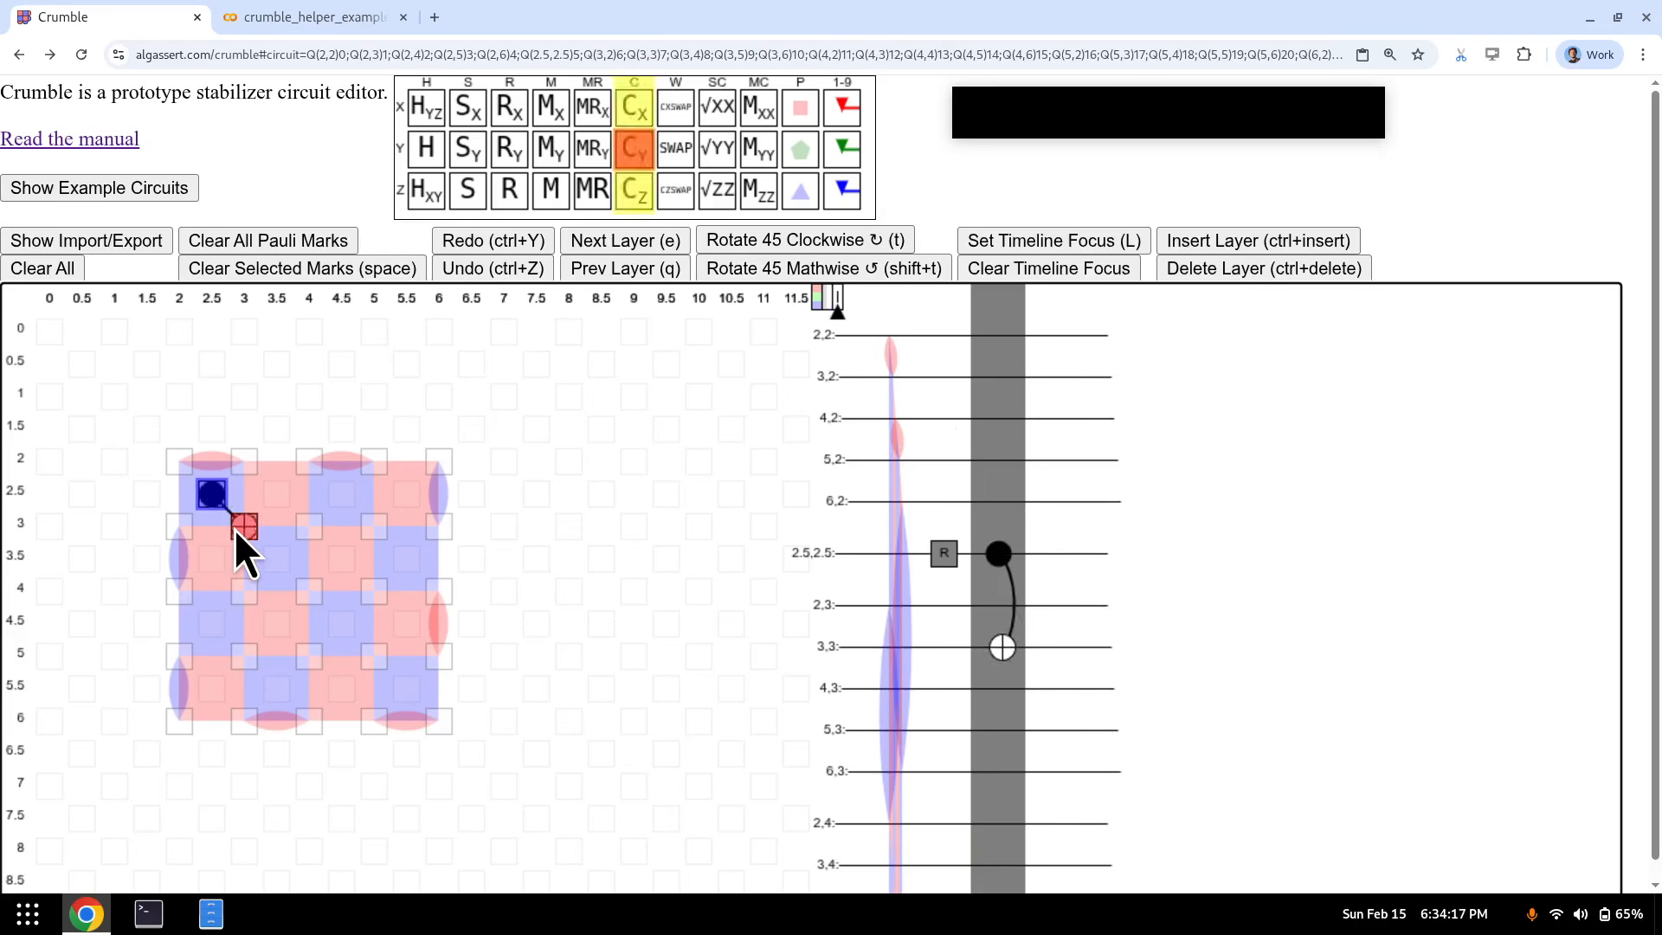
{"action": "key", "text": "e"}
{"action": "key", "text": "c"}
{"action": "key", "text": "e"}
{"action": "key", "text": "c"}
{"action": "key", "text": "e"}
{"action": "key", "text": "c"}
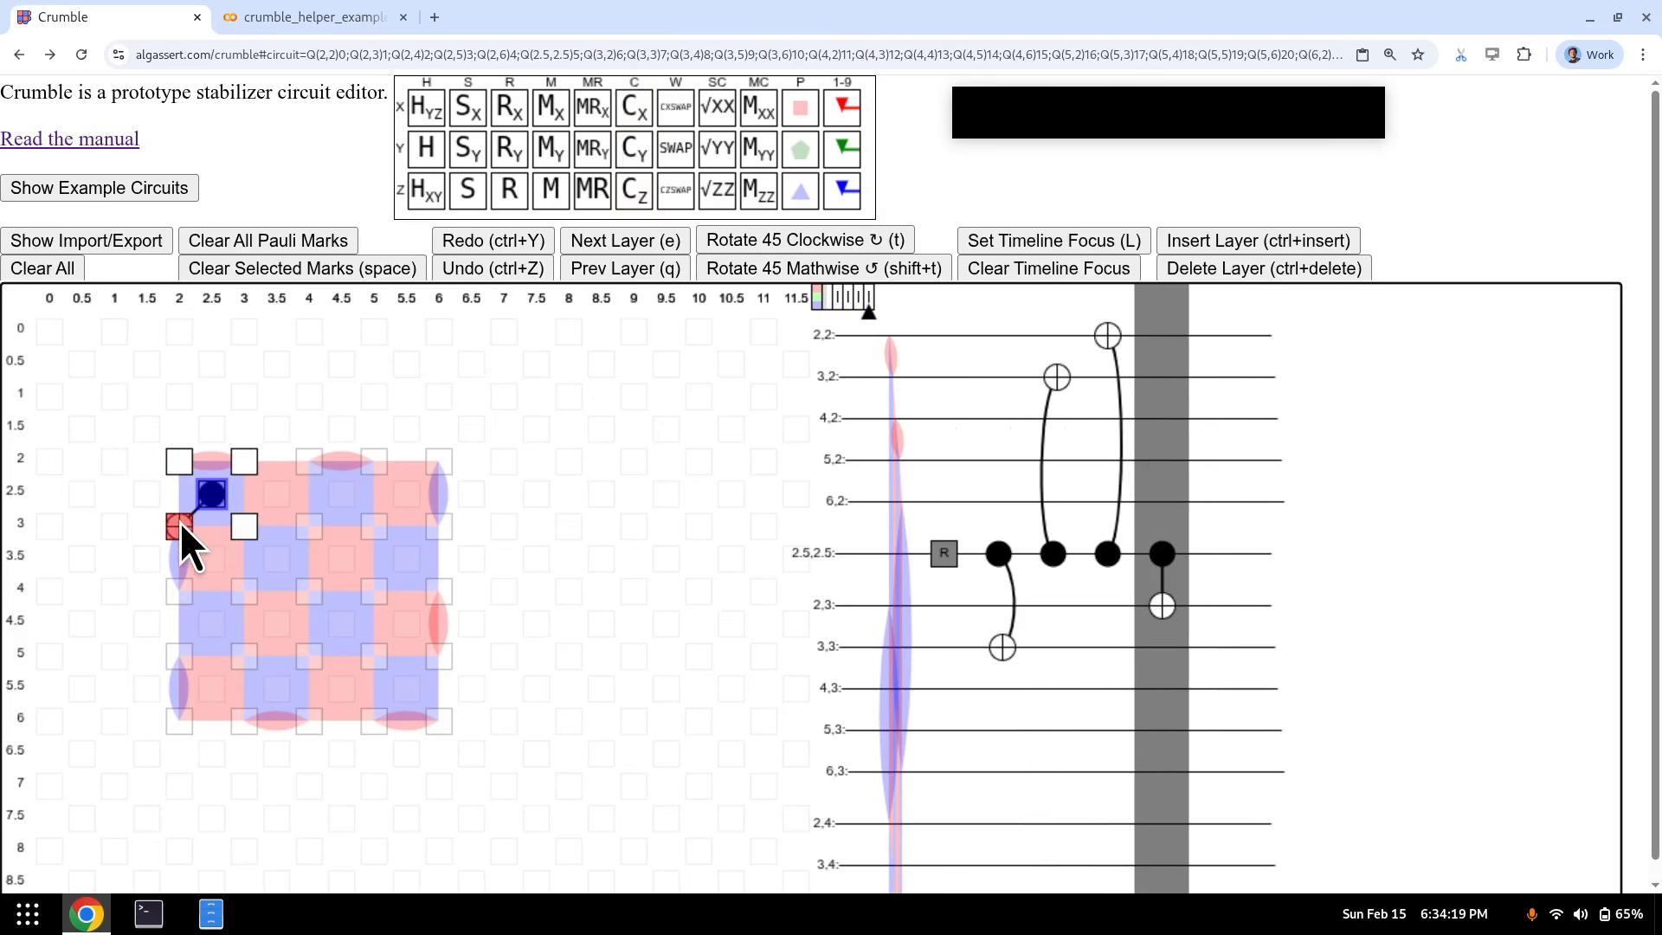
{"action": "key", "text": "e"}
{"action": "key", "text": "m"}
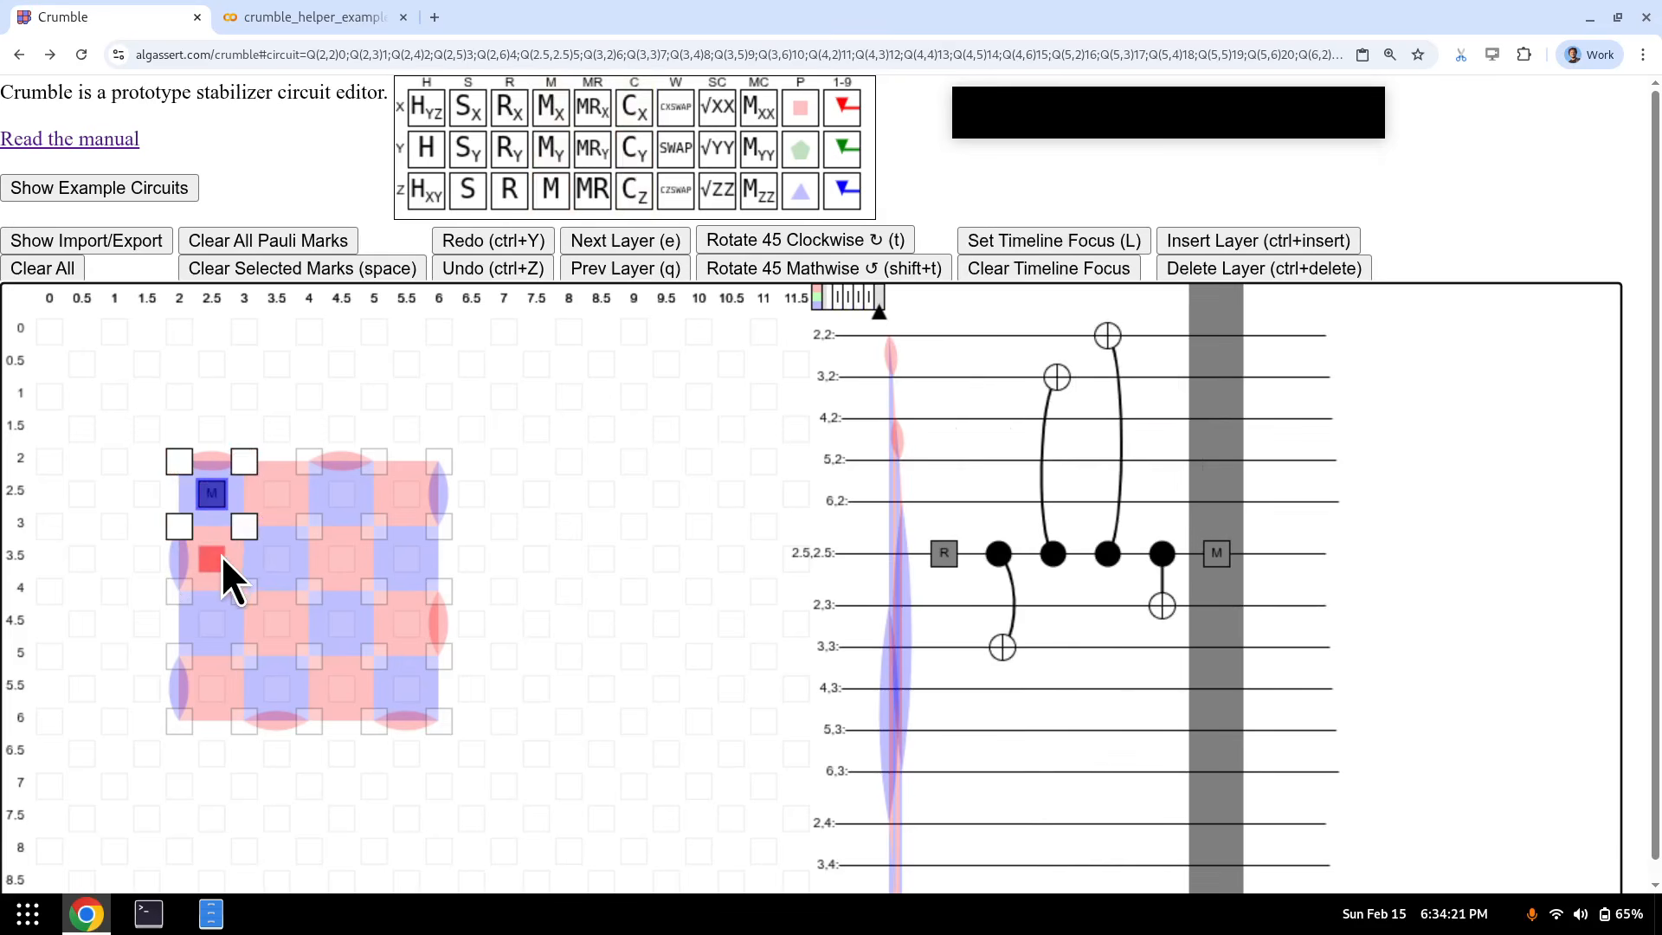
- Return to the first CX layer, try flipping control and target, then delete the CX and measurement layers
{"action": "key", "text": "q"}
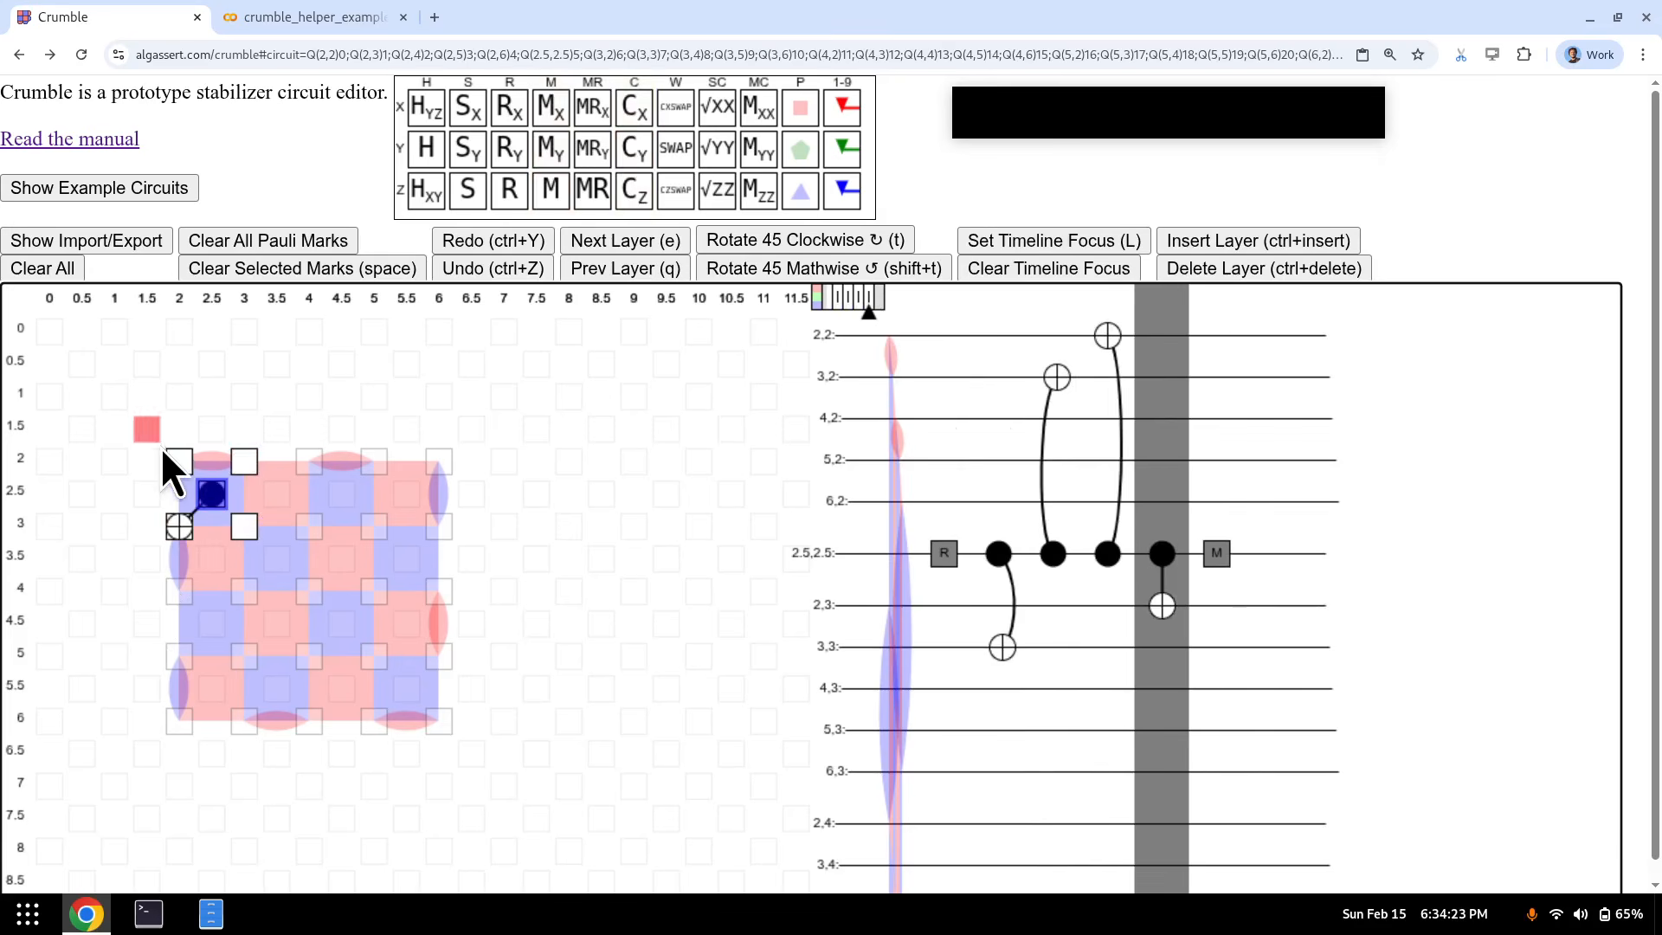
{"action": "key", "text": "q"}
{"action": "key", "text": "q"}
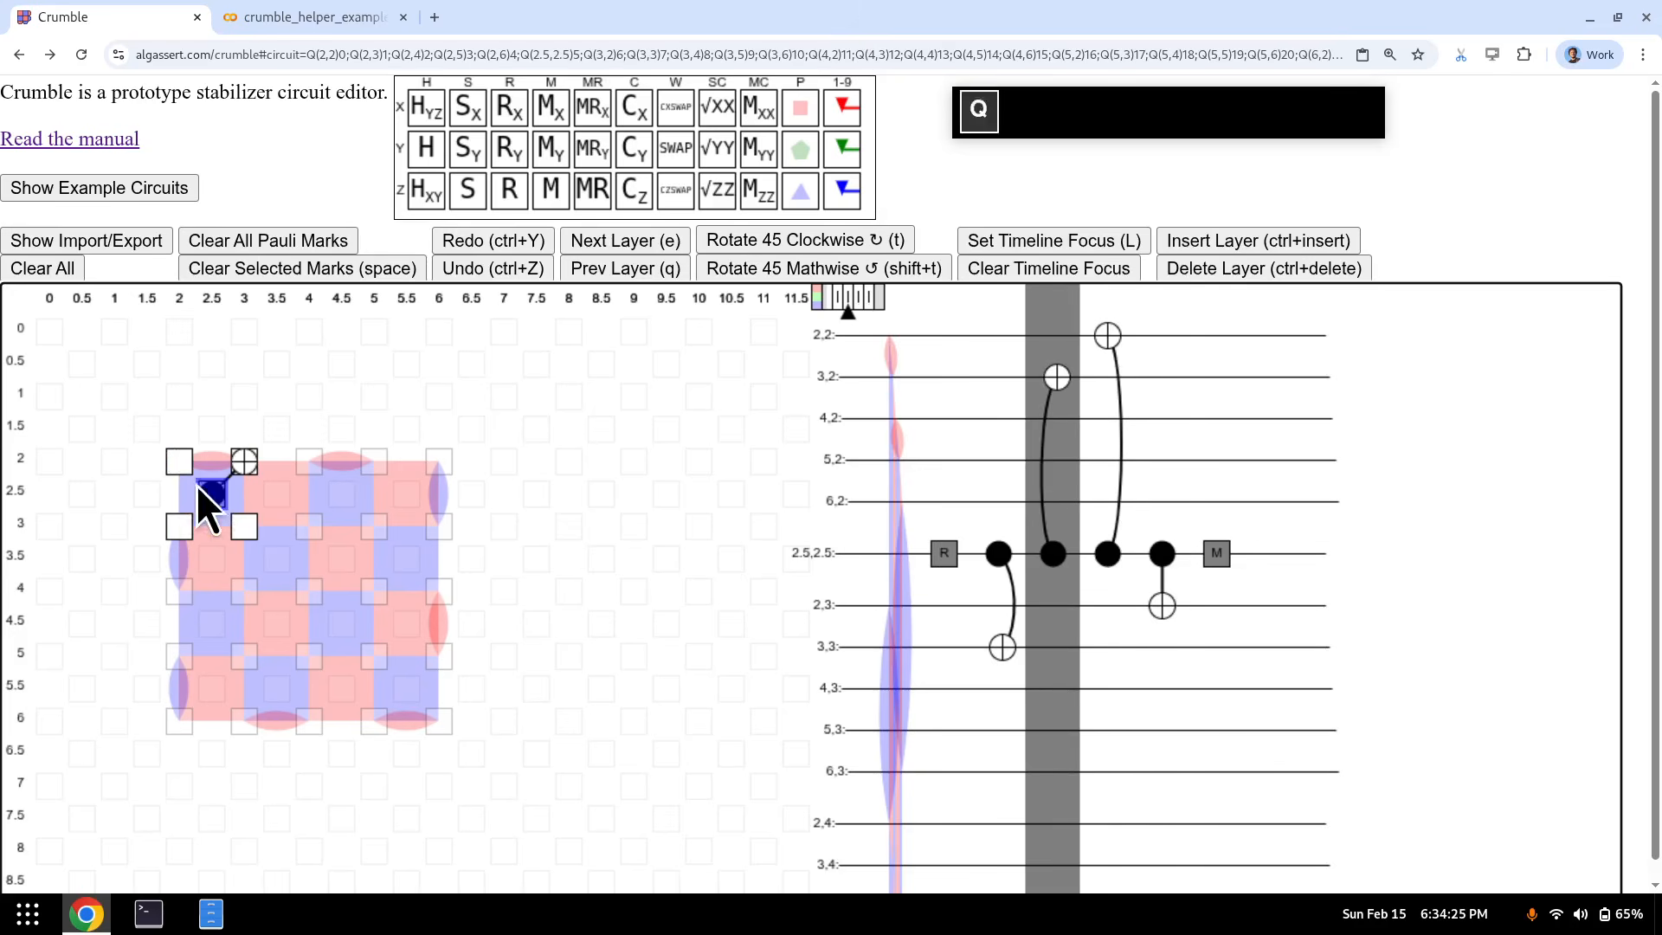
{"action": "left_click", "coordinate": [212, 463]}
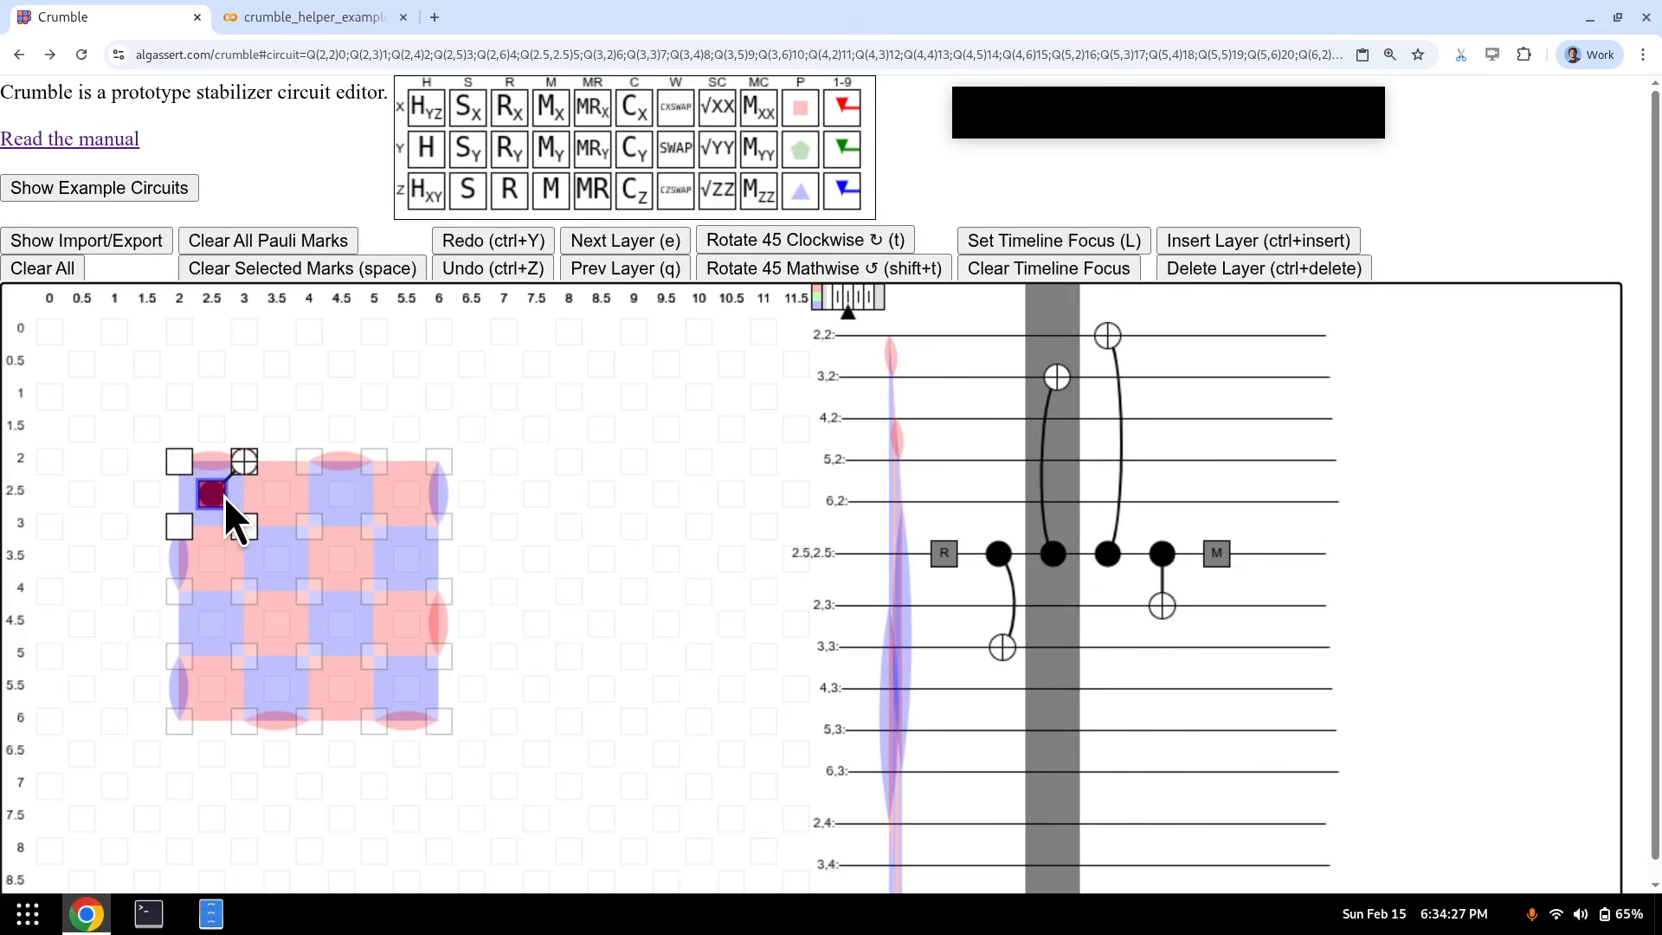
{"action": "key", "text": "q"}
{"action": "key", "text": "f"}
{"action": "key", "text": "f"}
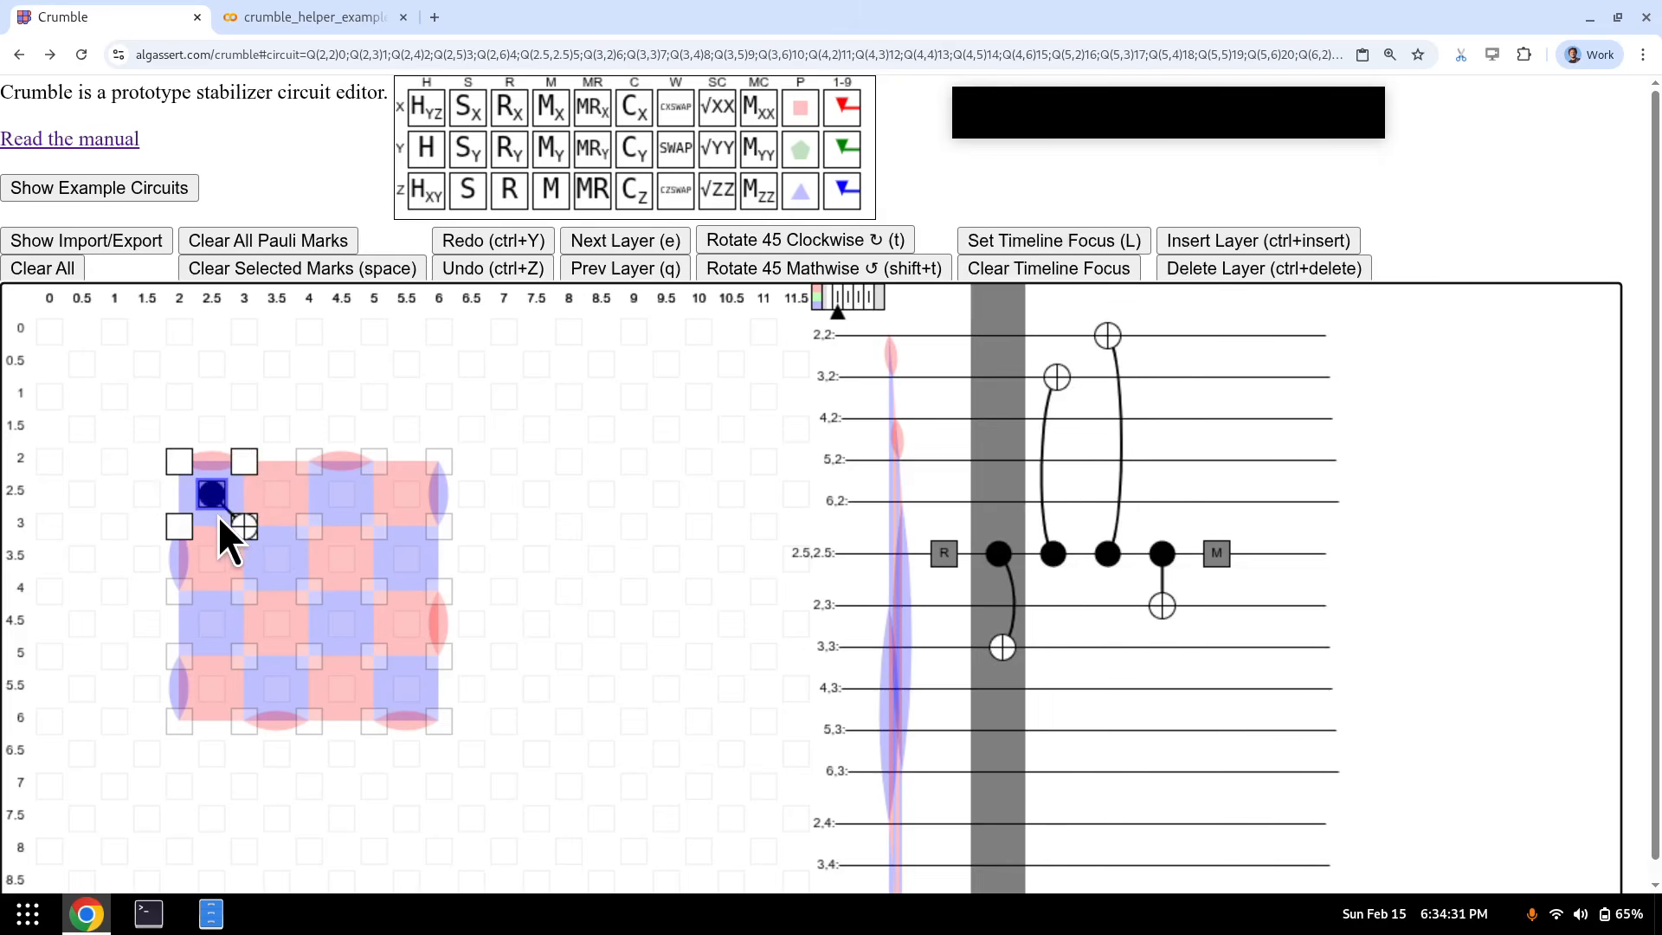
{"action": "key", "text": "ctrl+Delete"}
{"action": "key", "text": "ctrl+Delete"}
{"action": "key", "text": "ctrl+Delete"}
{"action": "key", "text": "ctrl+Delete"}
{"action": "key", "text": "ctrl+Delete"}
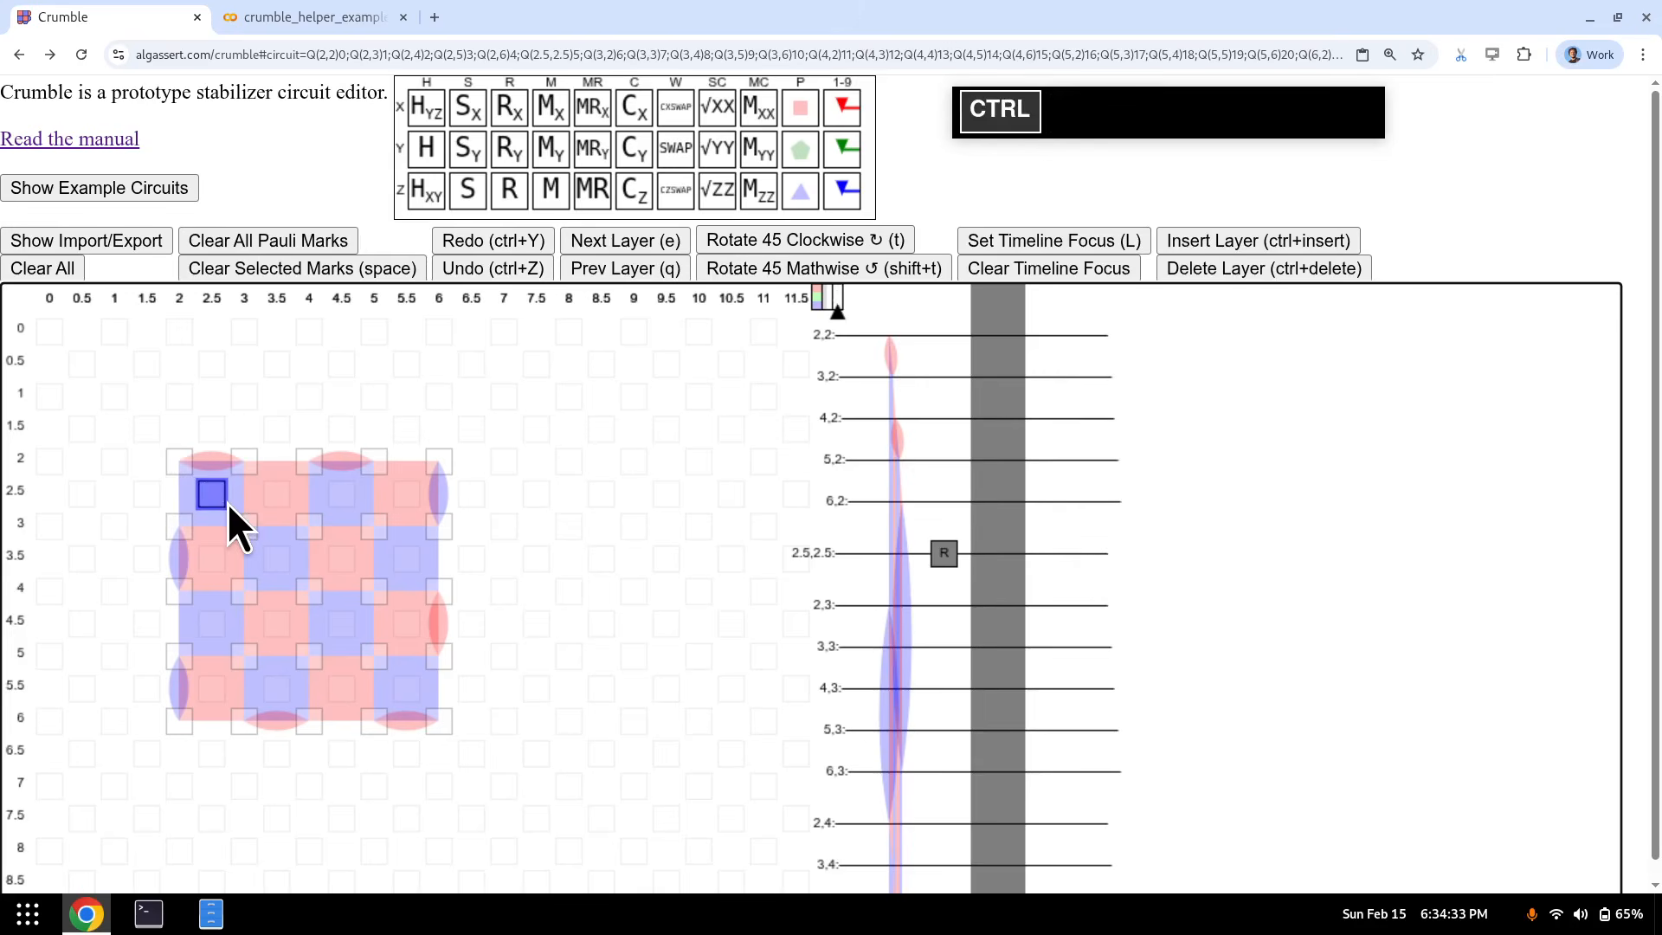
- Back on the reset layer, select measurement qubits (4.5,2.5), (5.5,3.5), (2.5,4.5), (4.5,4.5), (5.5,5.5) and column-6 boundary qubits
{"action": "key", "text": "ctrl+Delete"}
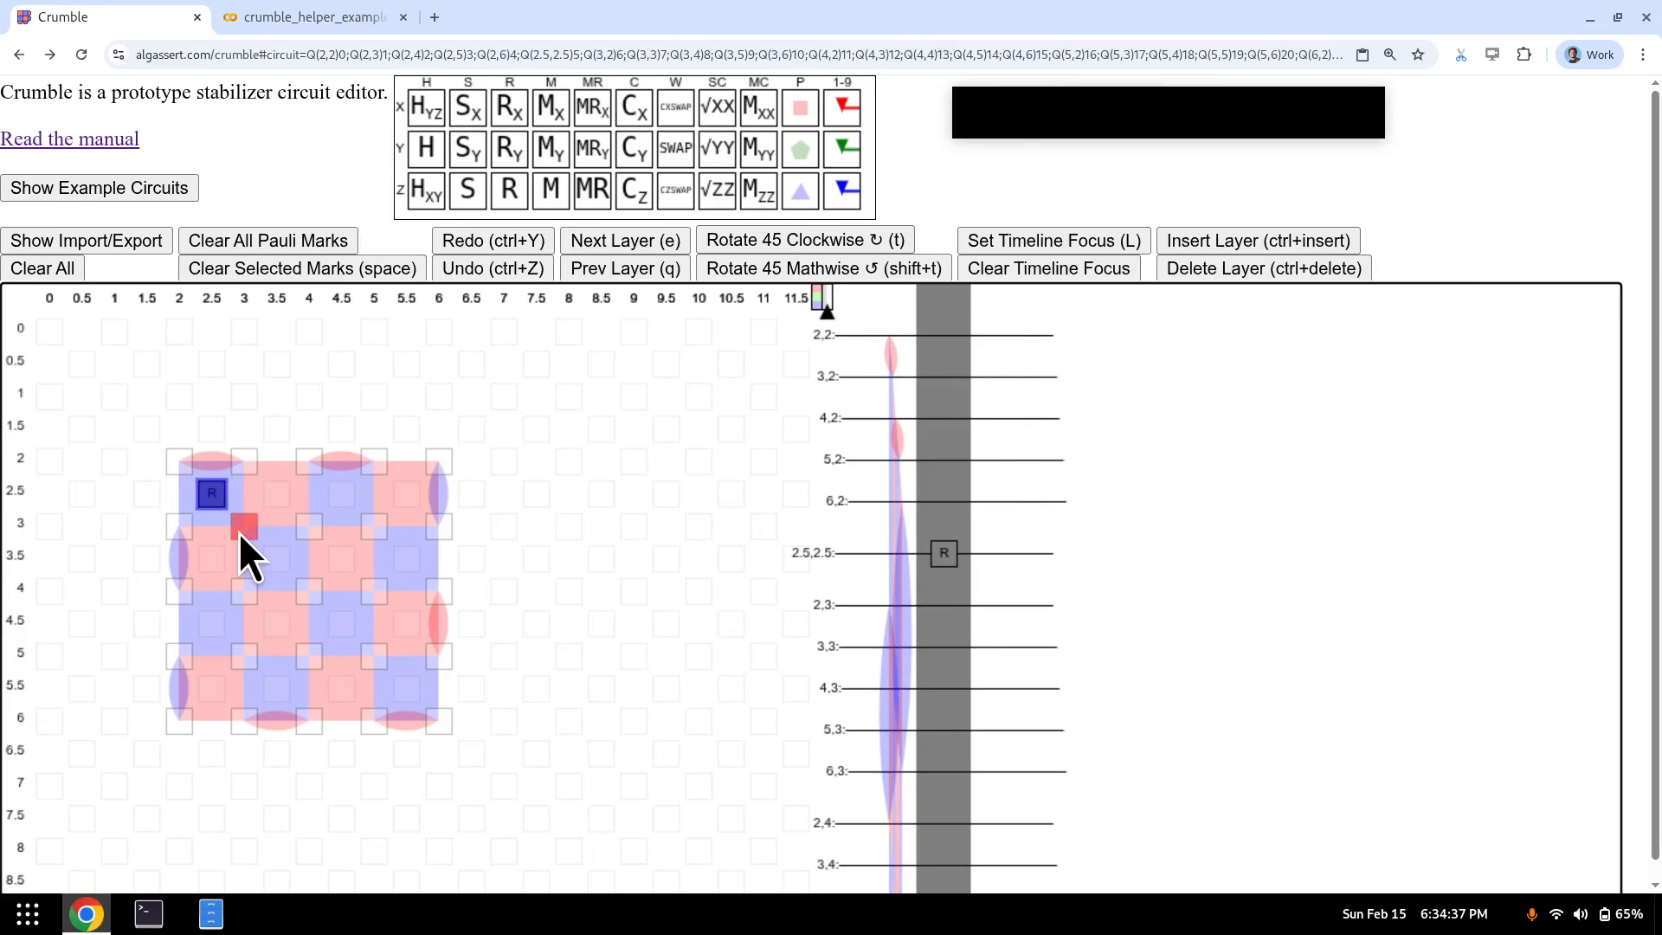
{"action": "key", "text": "ctrl"}
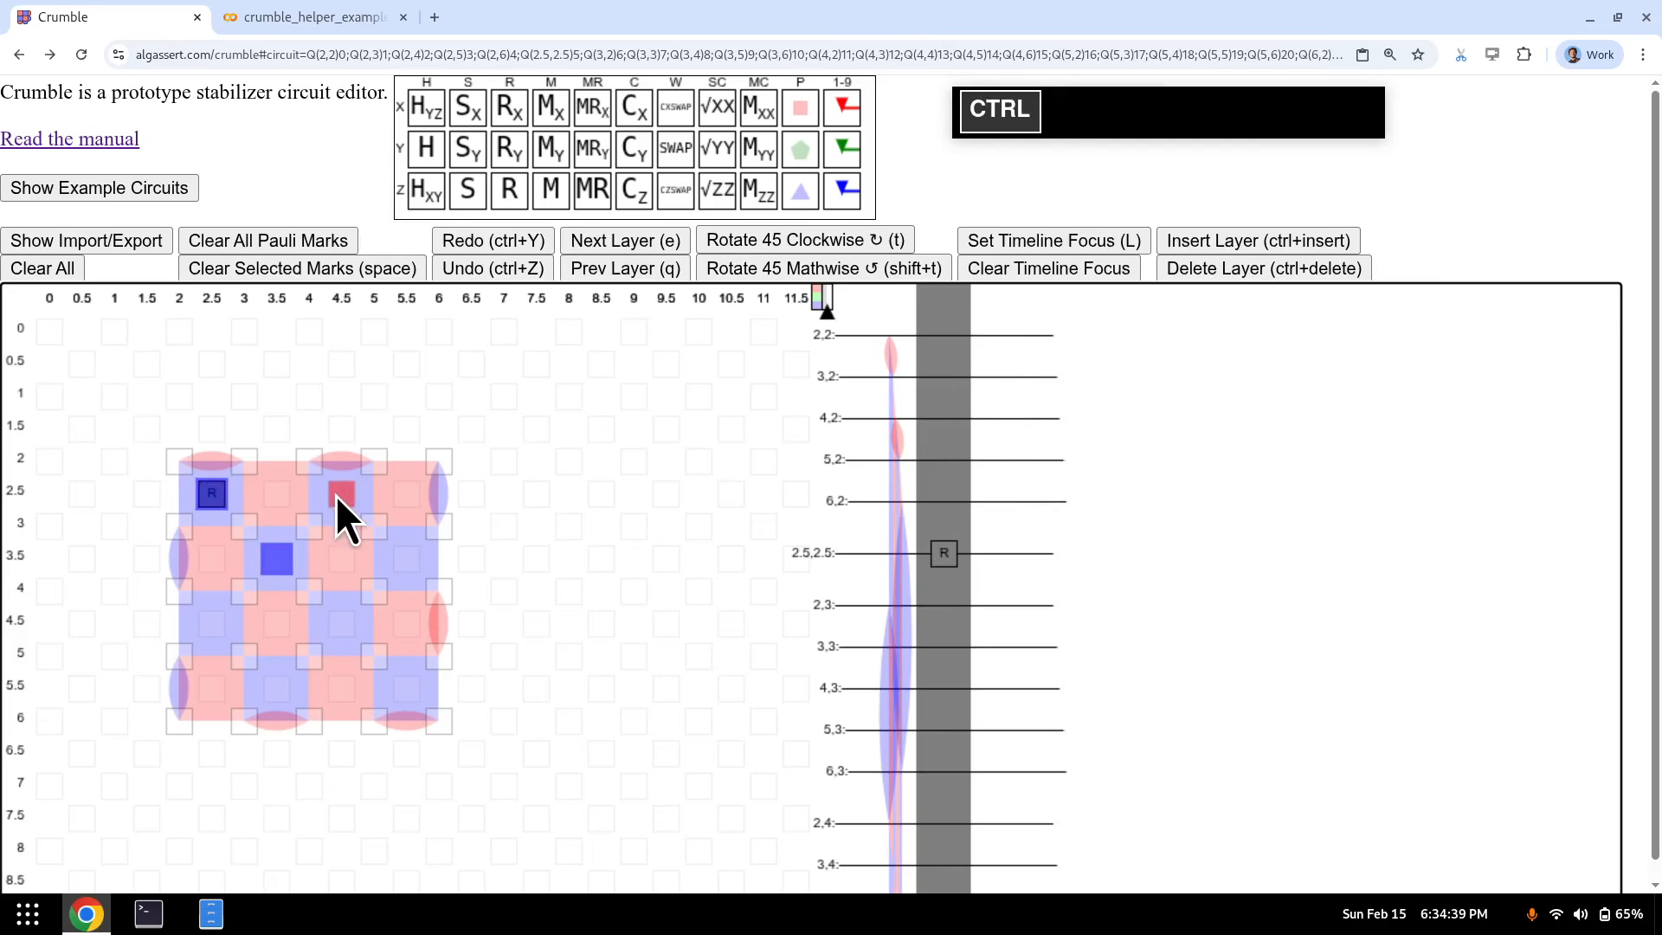
{"action": "left_click", "coordinate": [341, 493], "text": "ctrl"}
{"action": "left_click", "coordinate": [400, 558], "text": "ctrl"}
{"action": "left_click", "coordinate": [212, 624], "text": "ctrl"}
{"action": "left_click", "coordinate": [340, 625], "text": "ctrl"}
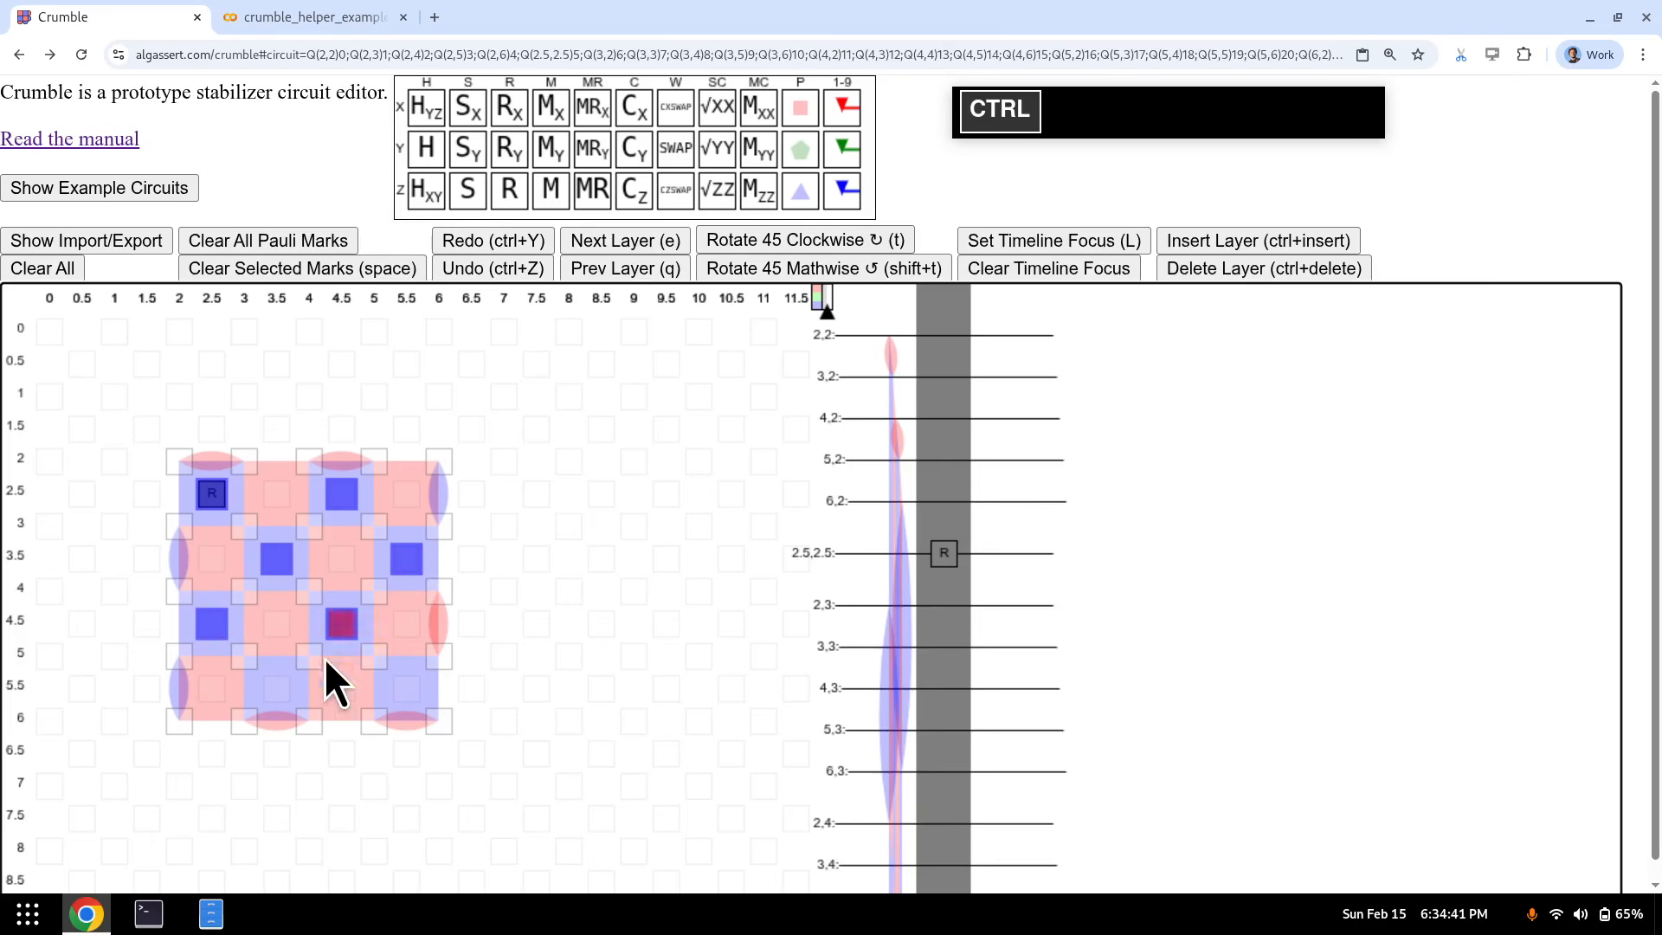
{"action": "left_click", "coordinate": [403, 682], "text": "ctrl"}
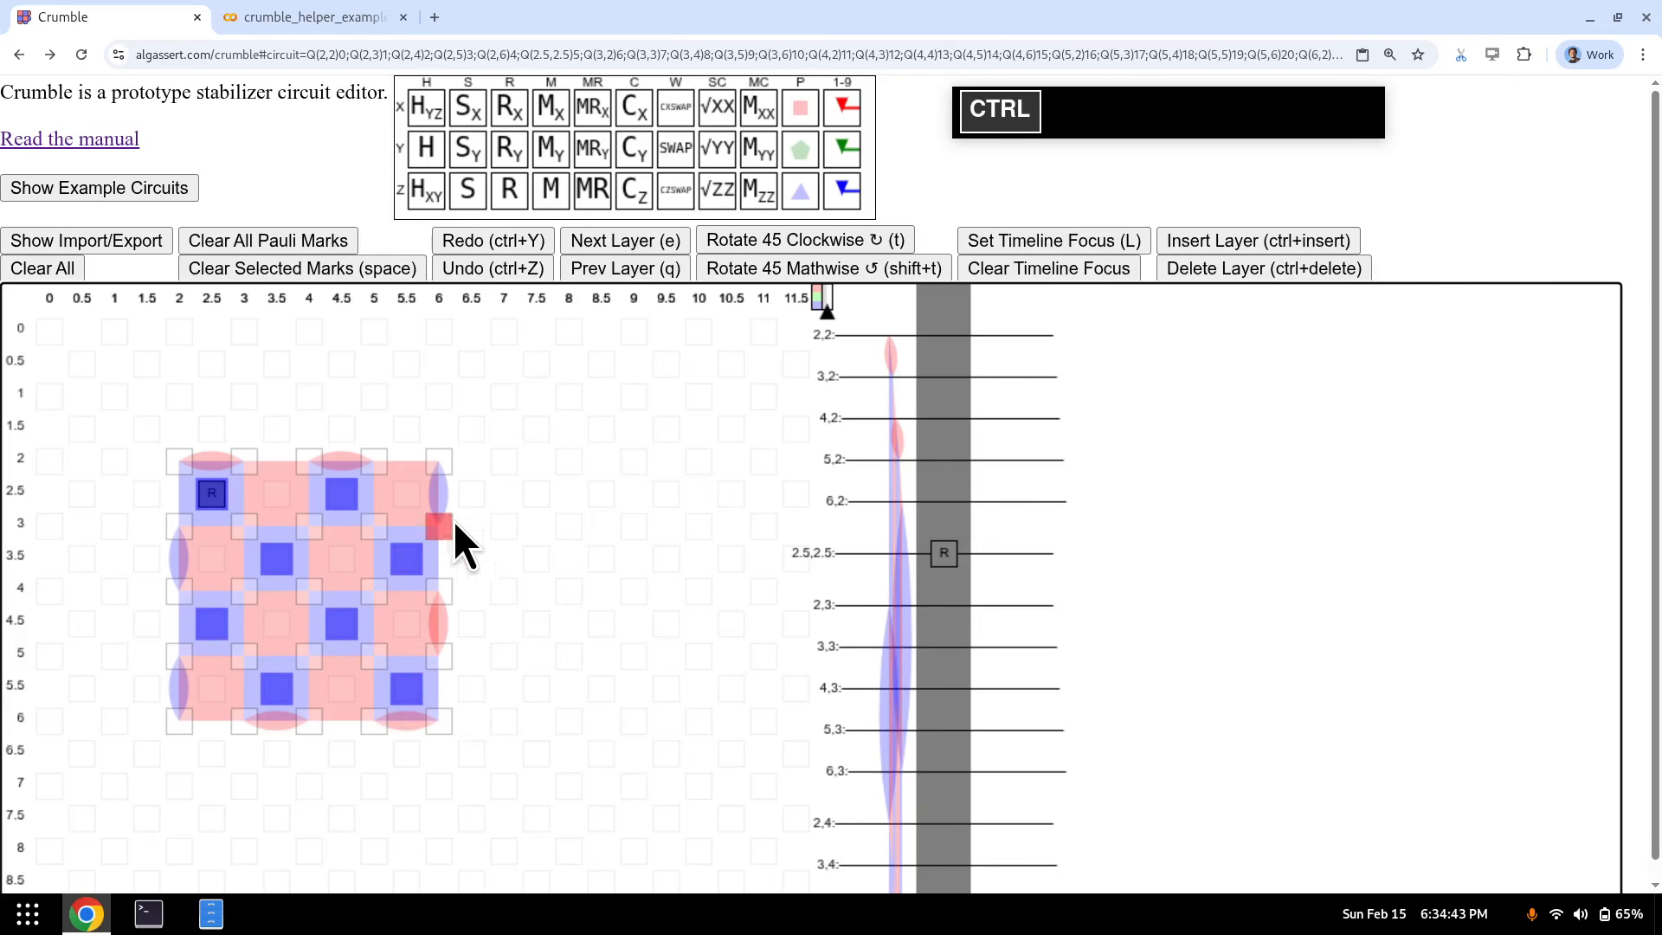
{"action": "left_click_drag", "start_coordinate": [440, 650], "coordinate": [440, 656]}
- Edit plaquettes in the layer before the reset around boundary qubits (6,4)–(6,5) and qubits (3,5), (5,5)
{"action": "key", "text": "q"}
{"action": "key", "text": "p+z"}
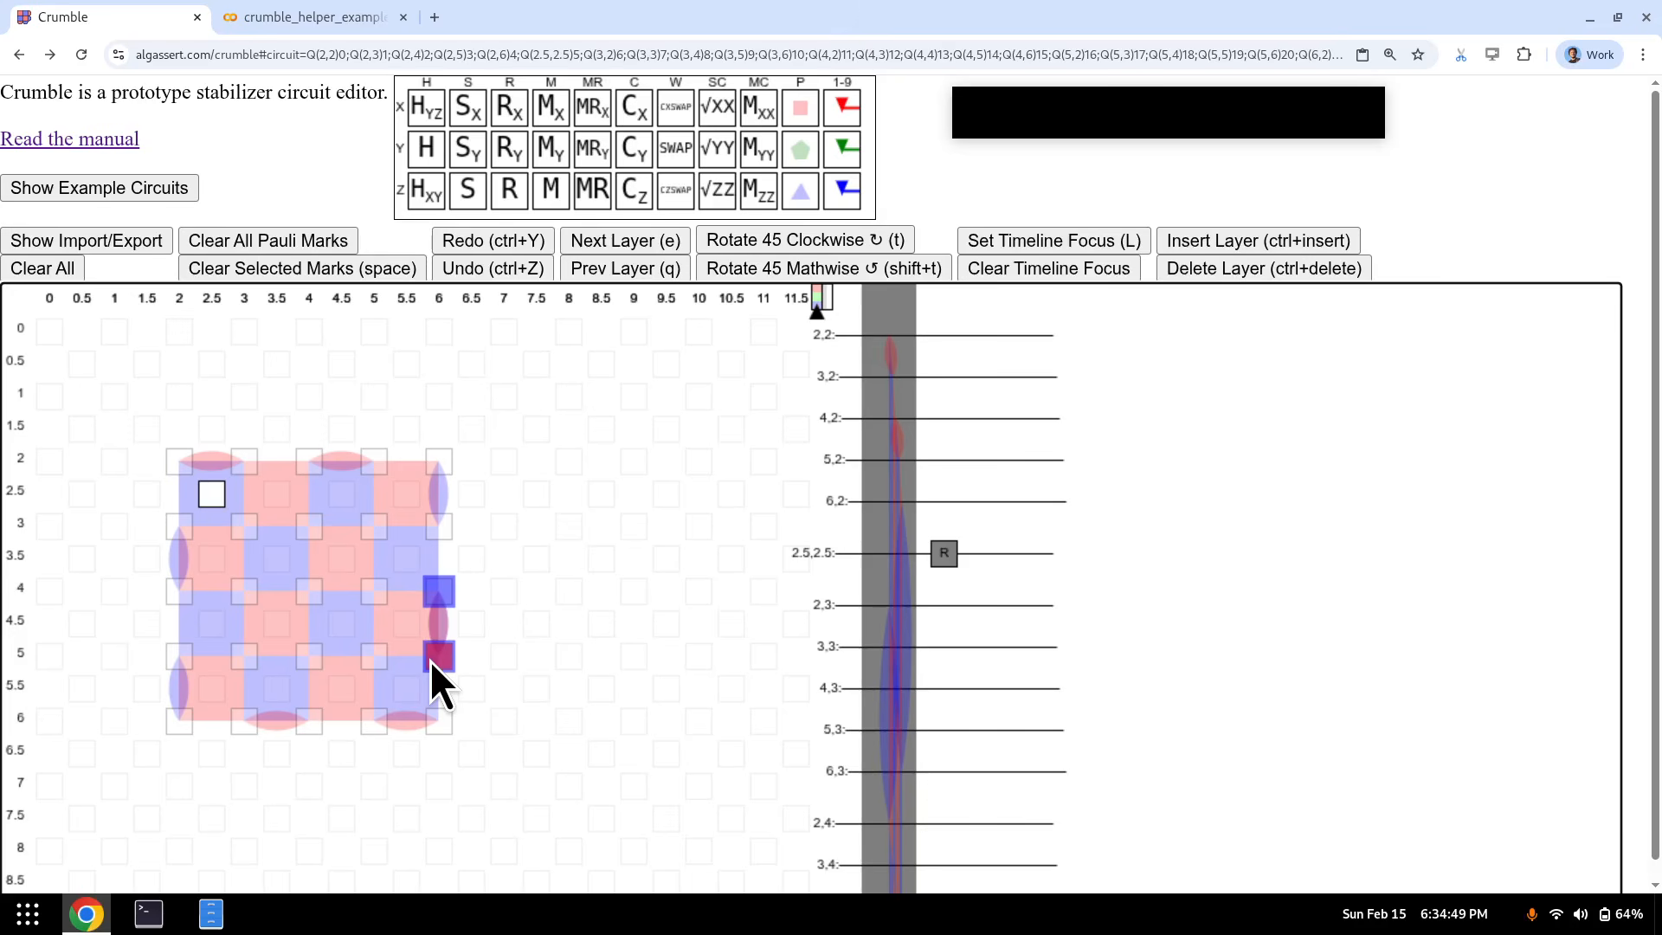
{"action": "key", "text": "e"}
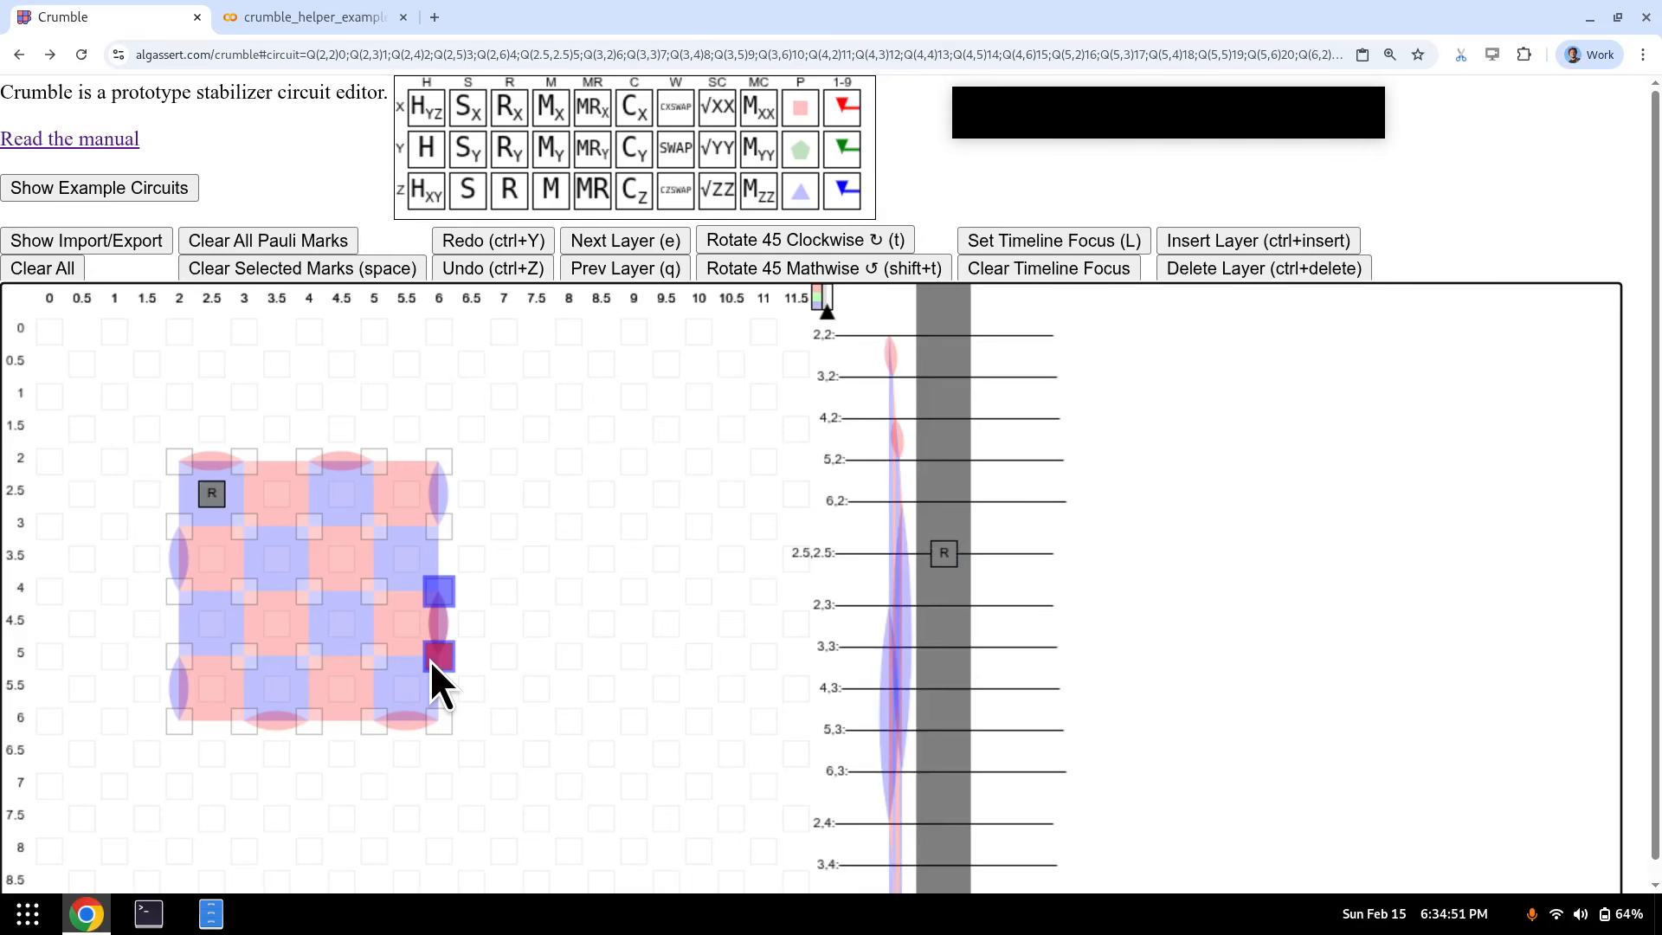
{"action": "left_click", "coordinate": [218, 499]}
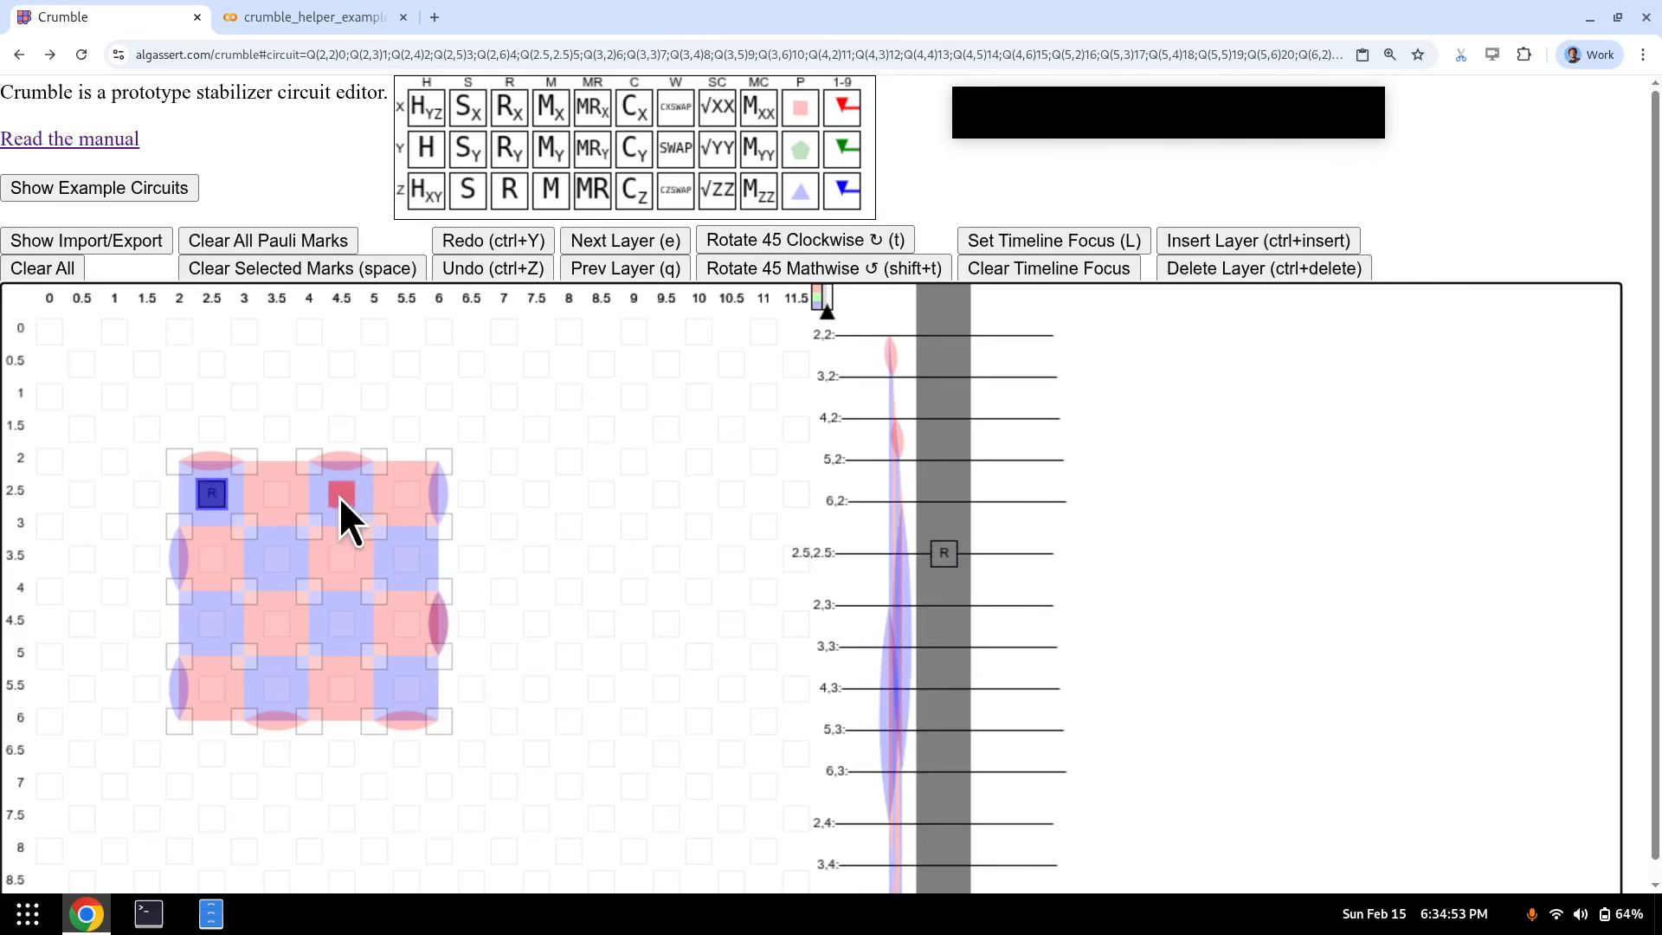
{"action": "key", "text": "q"}
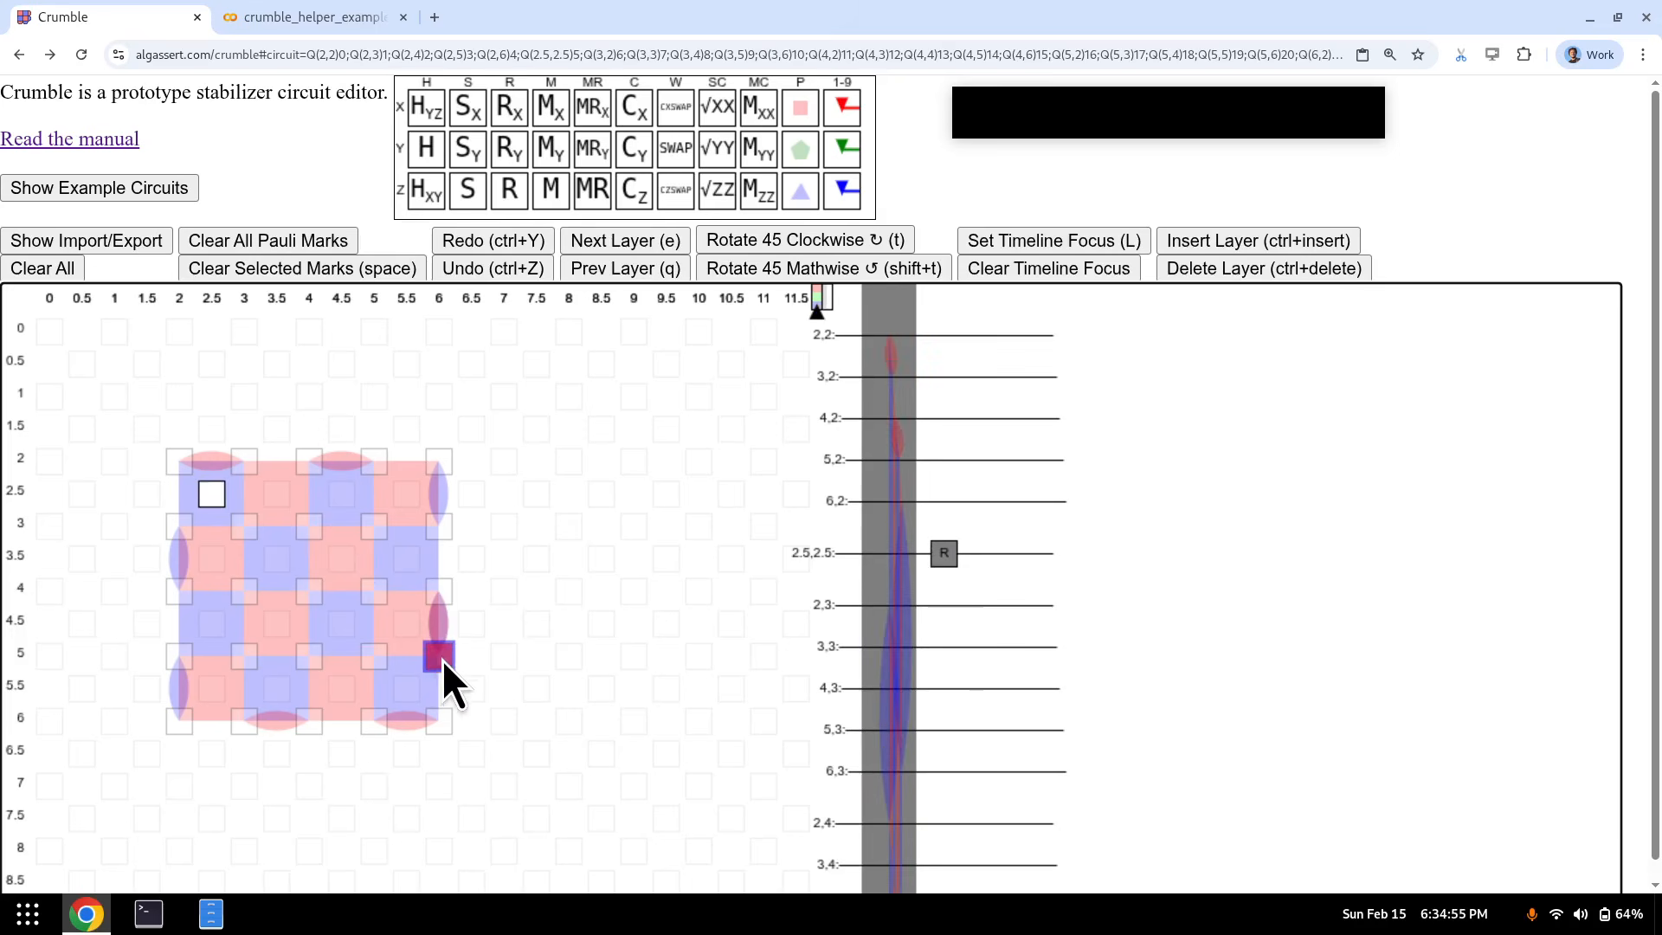
{"action": "left_click", "coordinate": [436, 656]}
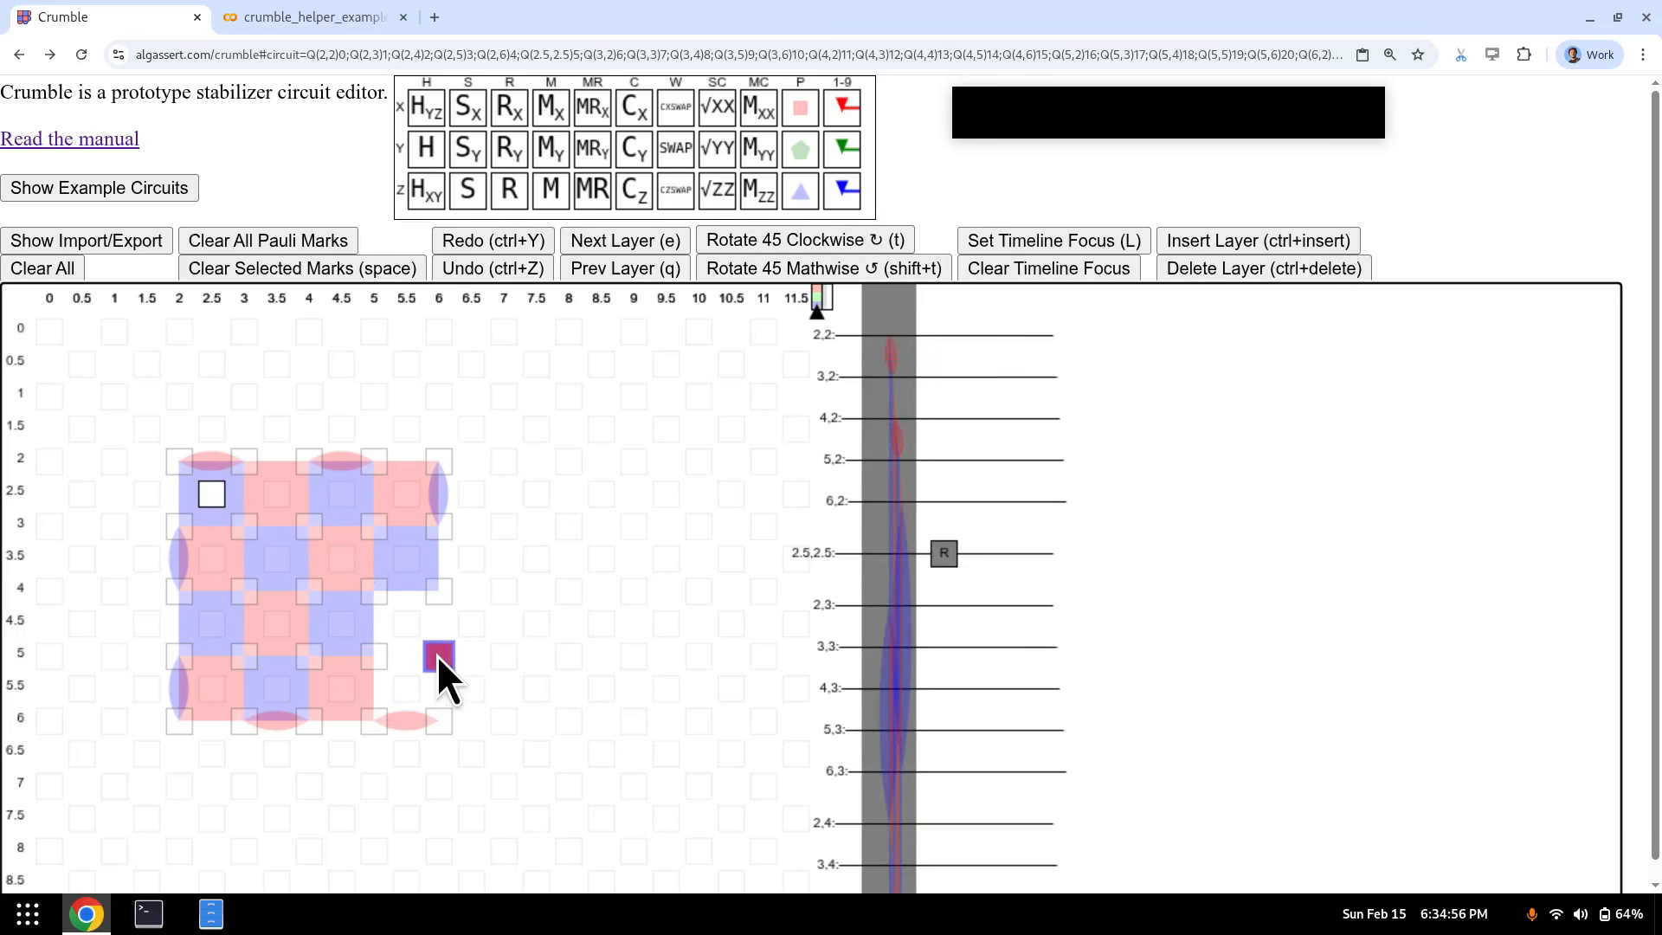
{"action": "left_click", "coordinate": [431, 590], "text": "ctrl"}
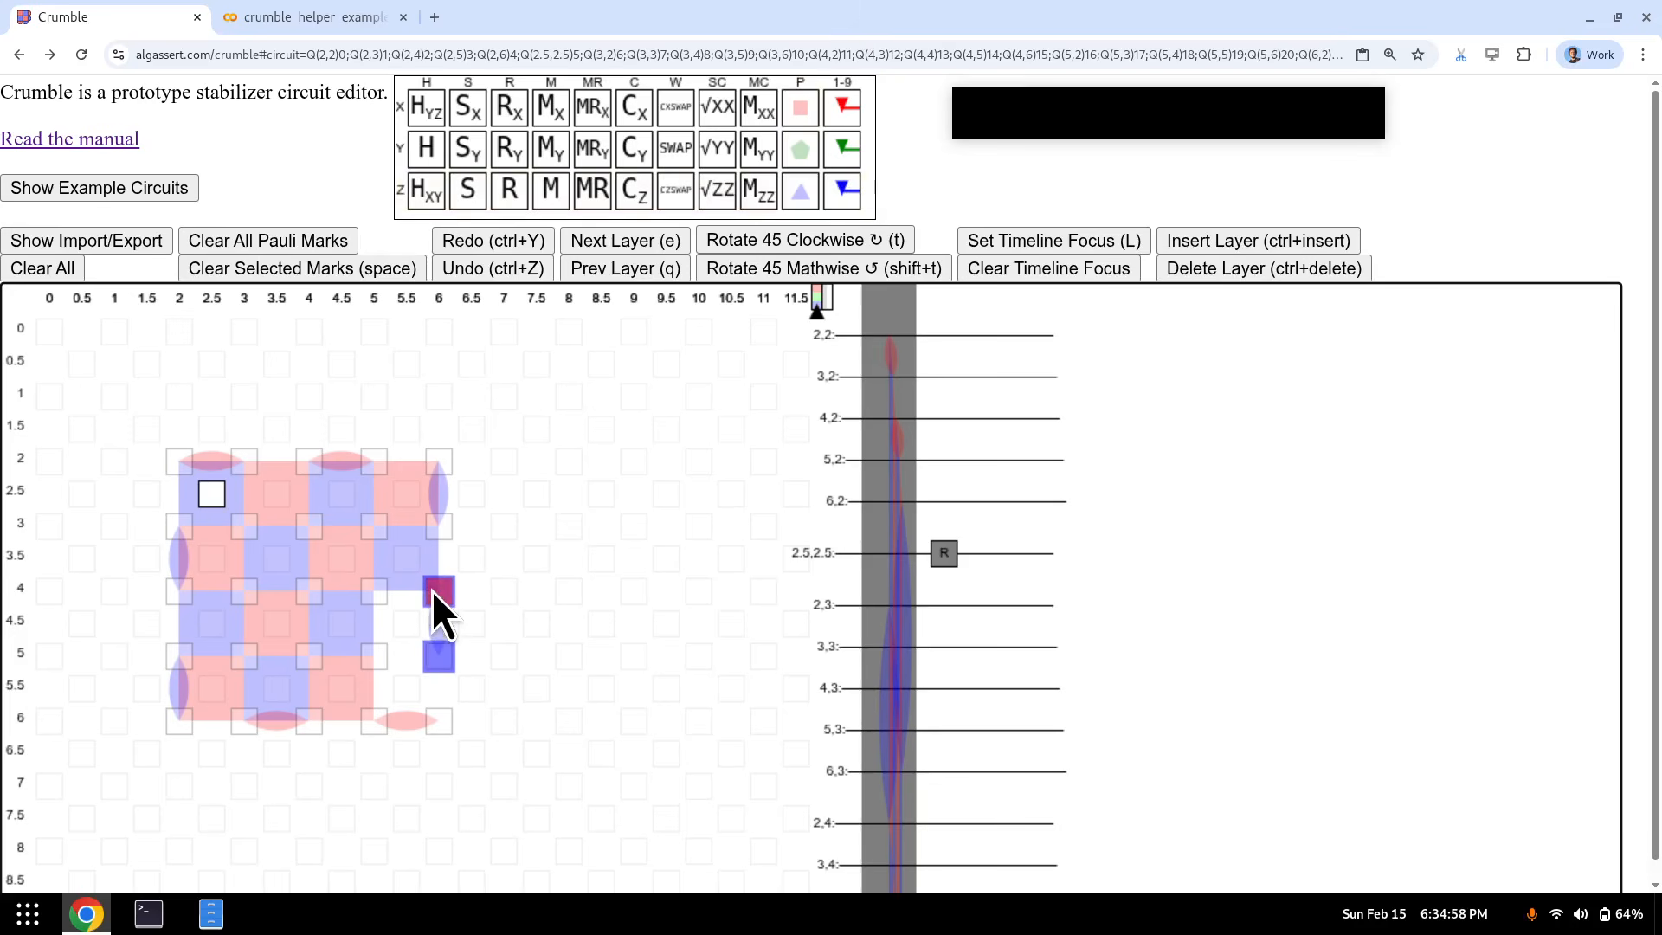
{"action": "left_click", "coordinate": [256, 653]}
{"action": "key", "text": "ctrl+c"}
{"action": "left_click", "coordinate": [381, 666]}
{"action": "key", "text": "ctrl+v"}
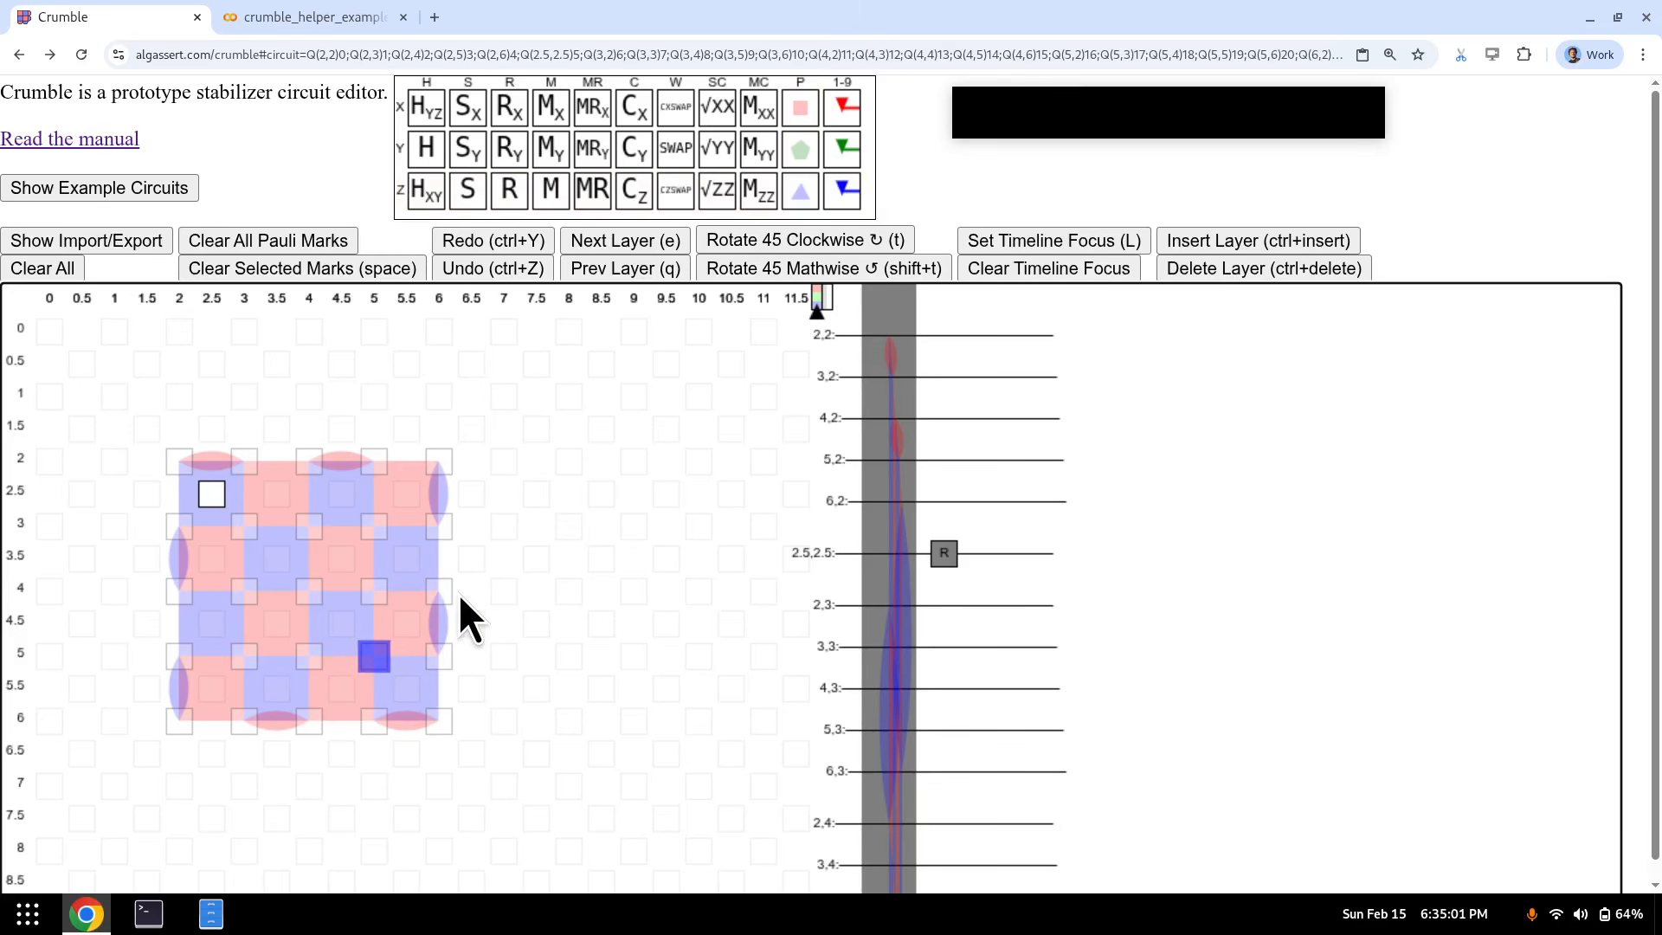
- Select measurement qubits including (2.5,2.5), (3.5,3.5), (5.5,3.5), (1.5,5.5), (1.5,3.5) and reset them all
{"action": "key", "text": "e"}
{"action": "left_click", "coordinate": [214, 498]}
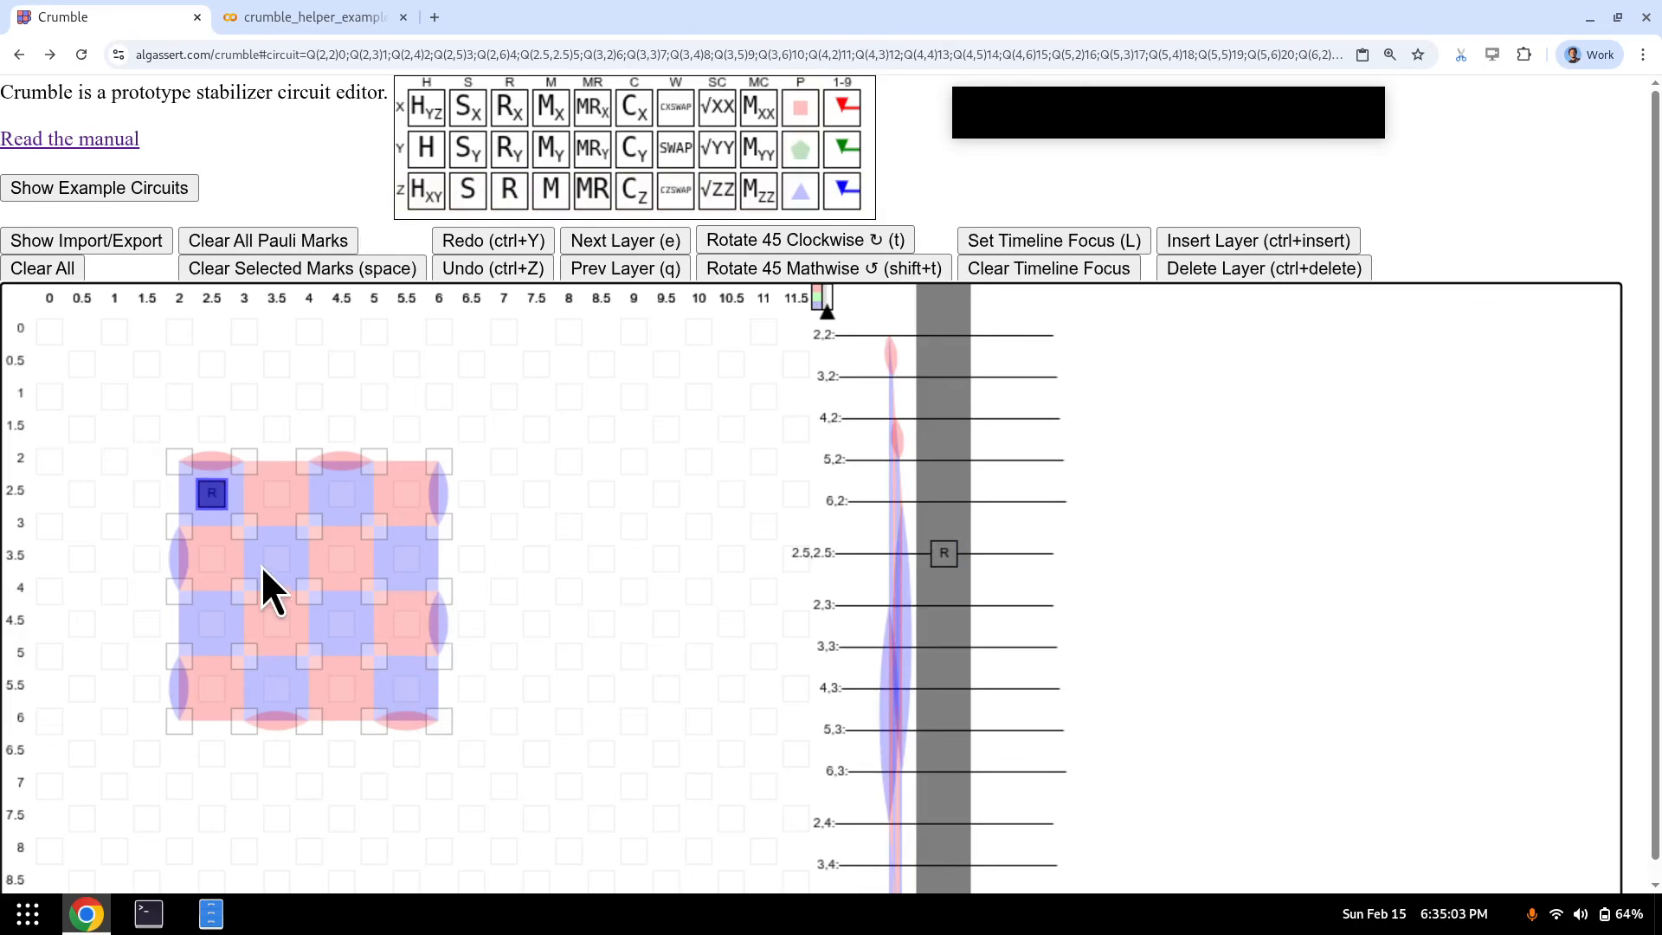
{"action": "left_click", "coordinate": [277, 558], "text": "ctrl"}
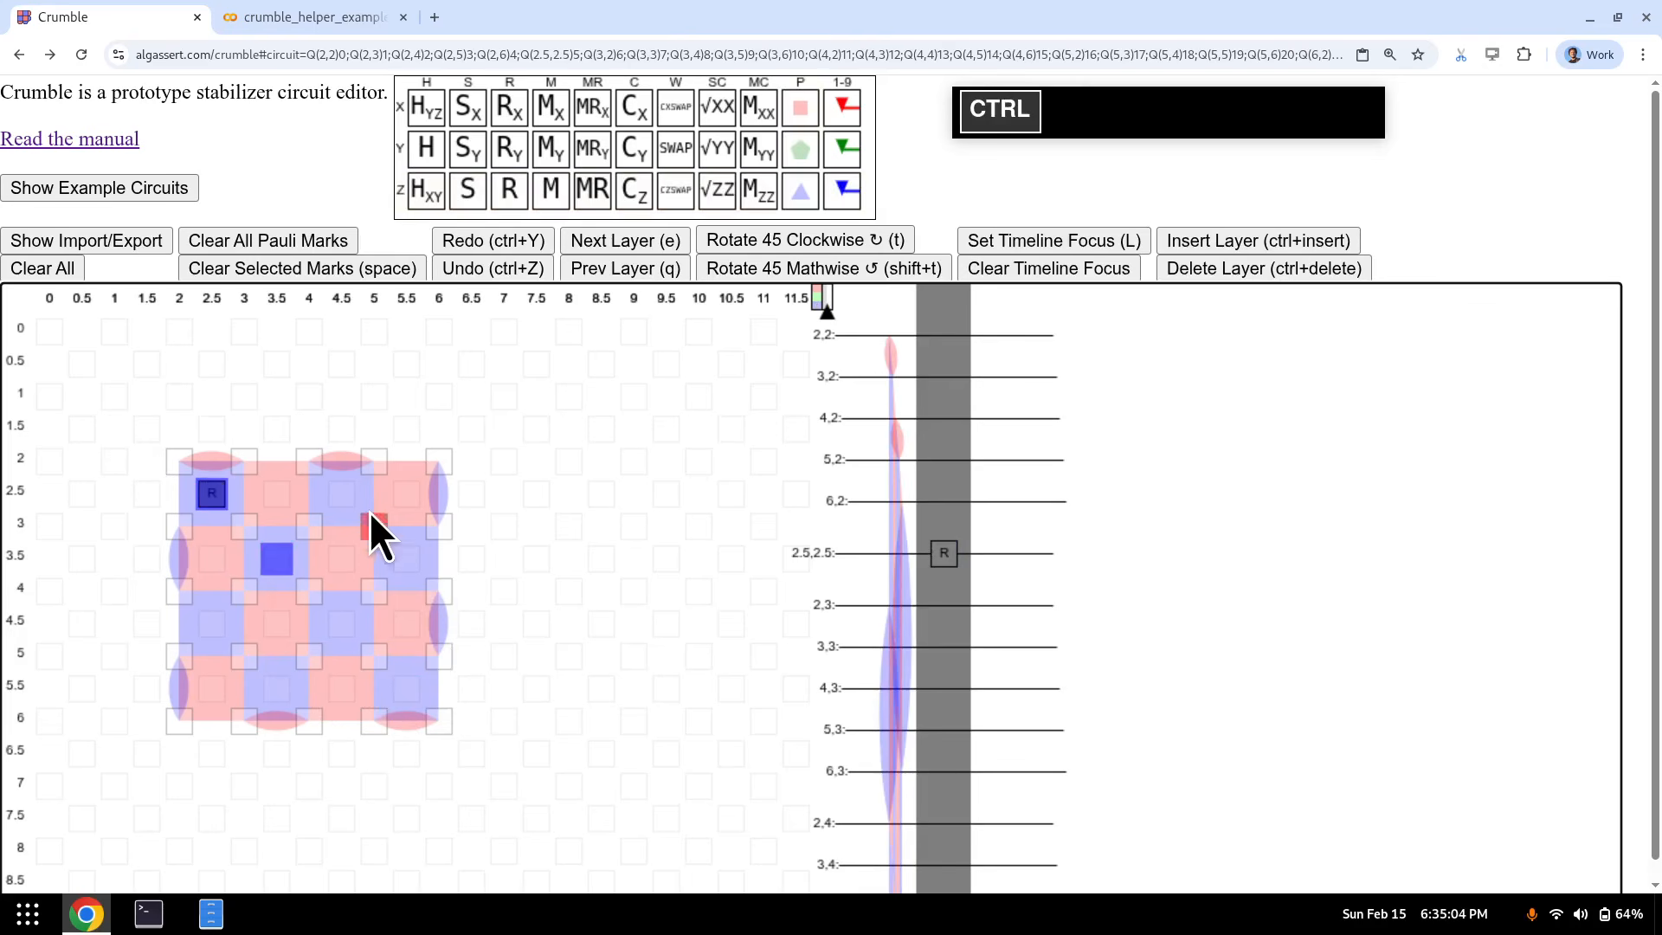
{"action": "left_click", "coordinate": [407, 562], "text": "ctrl"}
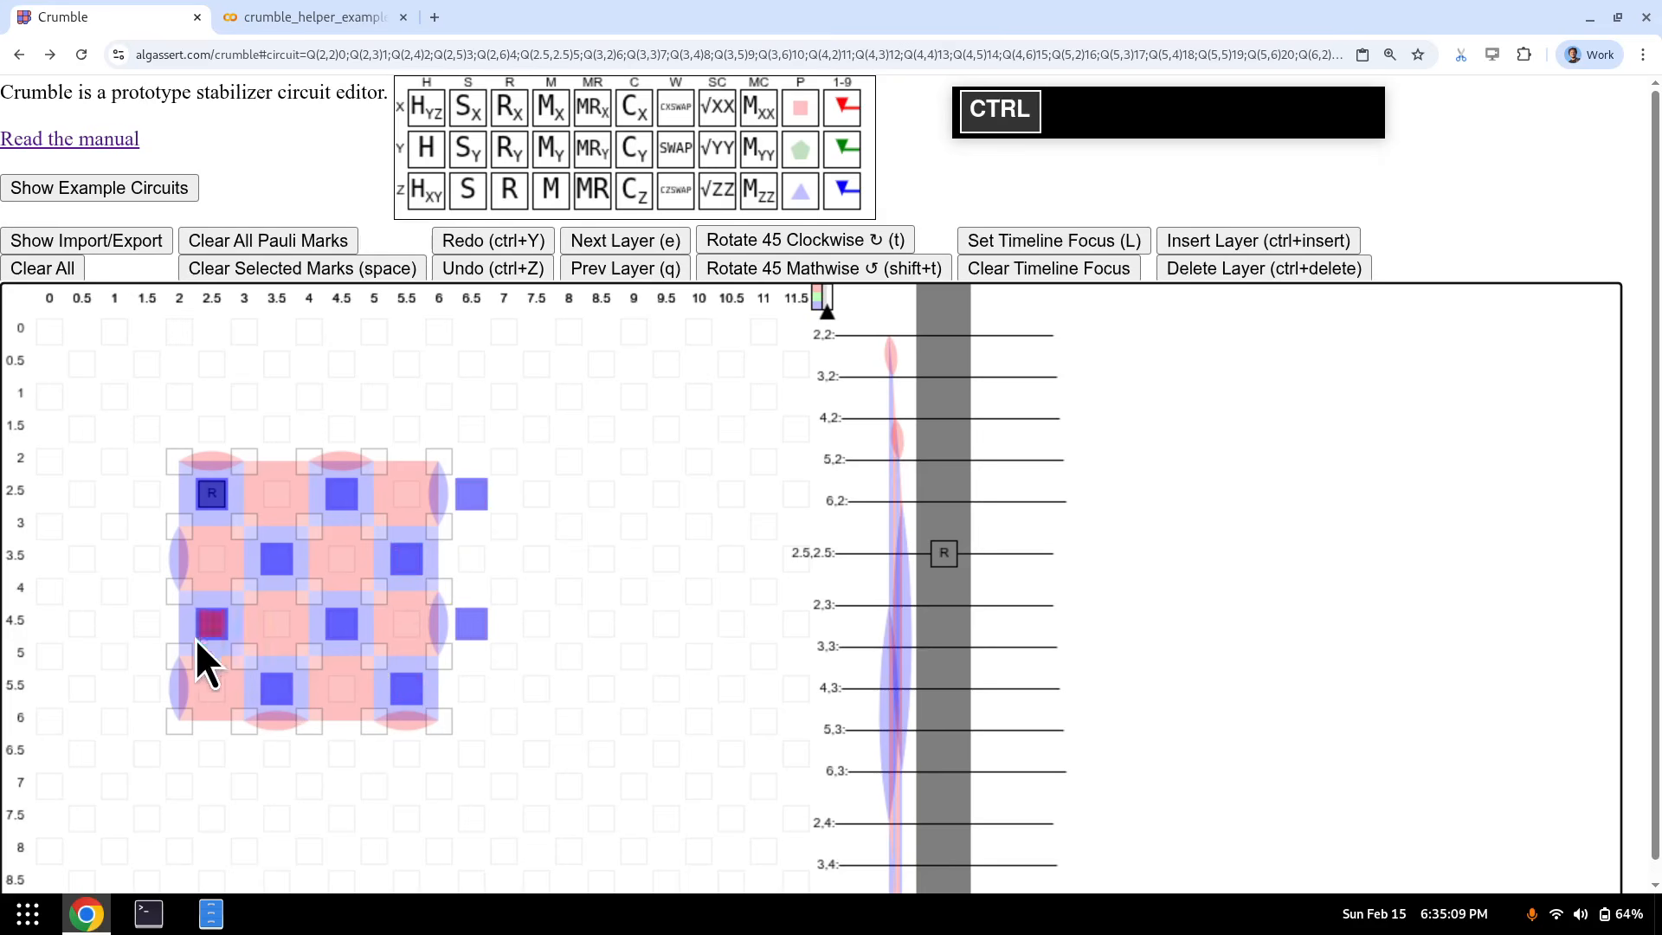
{"action": "left_click", "coordinate": [147, 689], "text": "ctrl"}
{"action": "left_click", "coordinate": [149, 561], "text": "ctrl"}
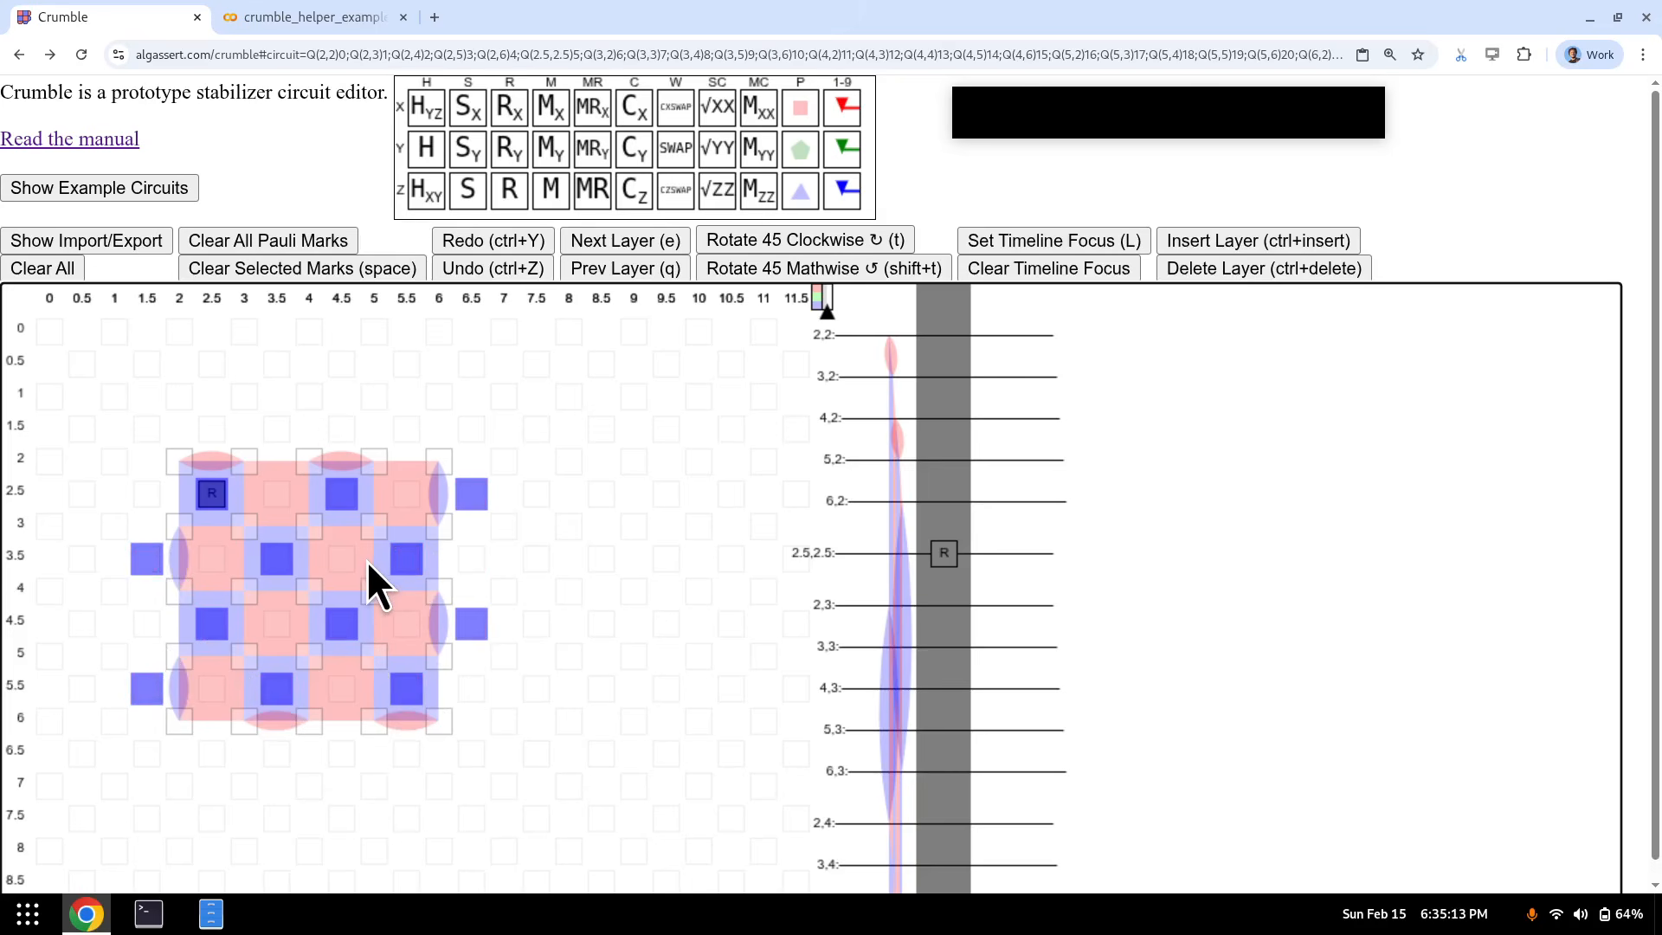
{"action": "key", "text": "r"}
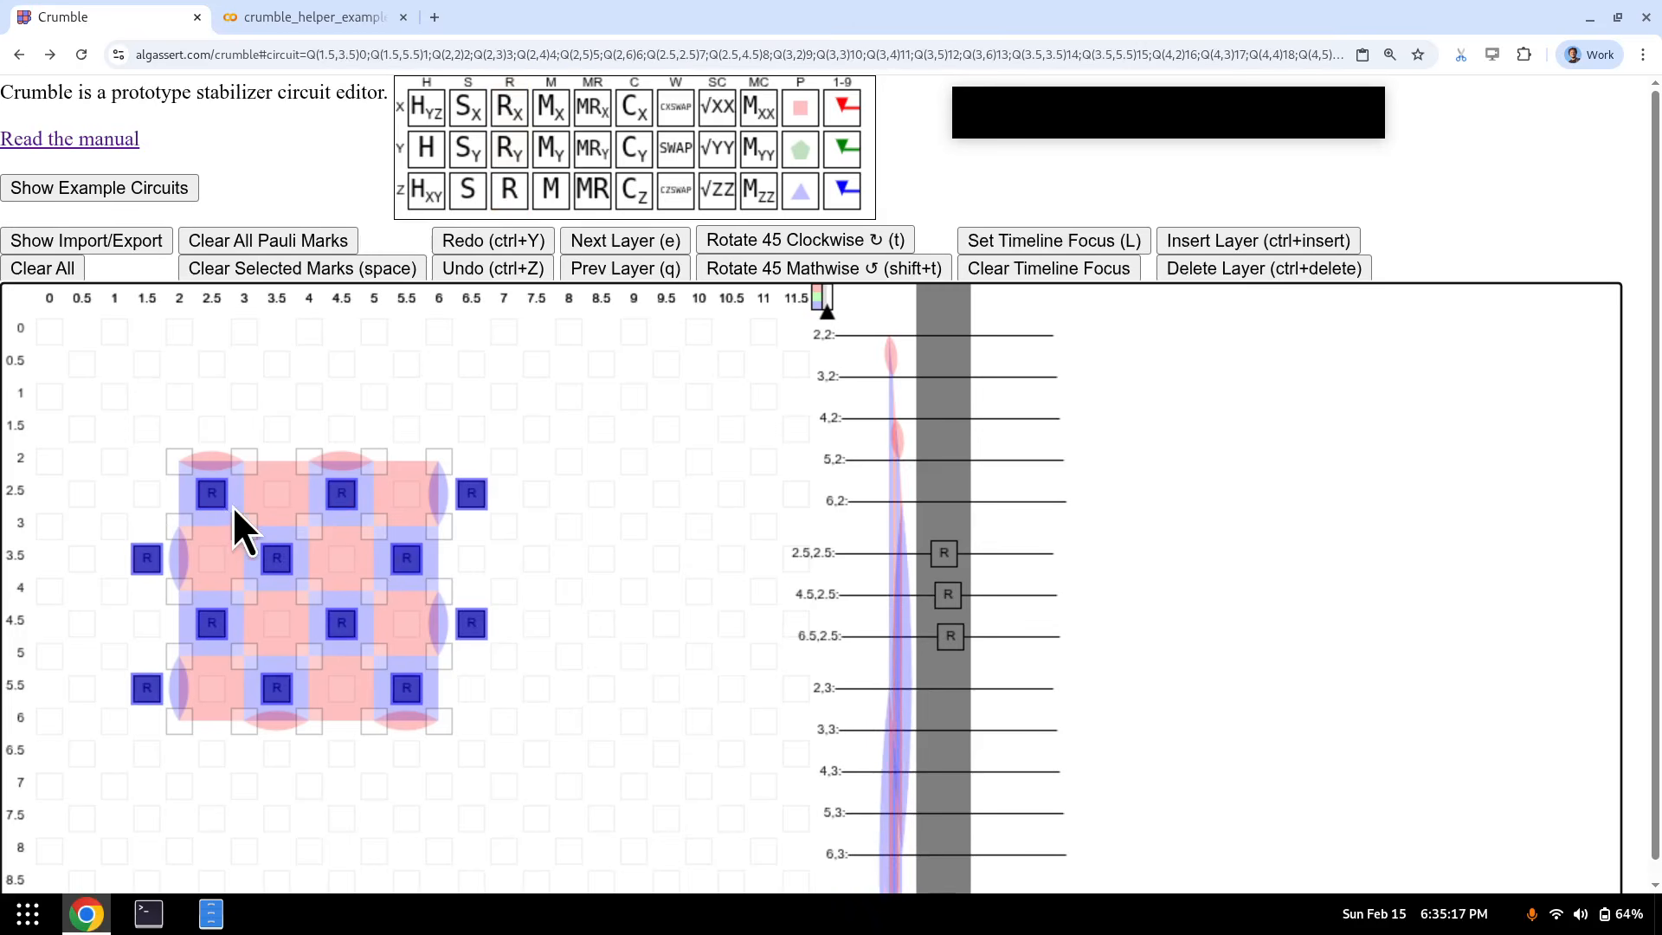
{"action": "key", "text": "e"}
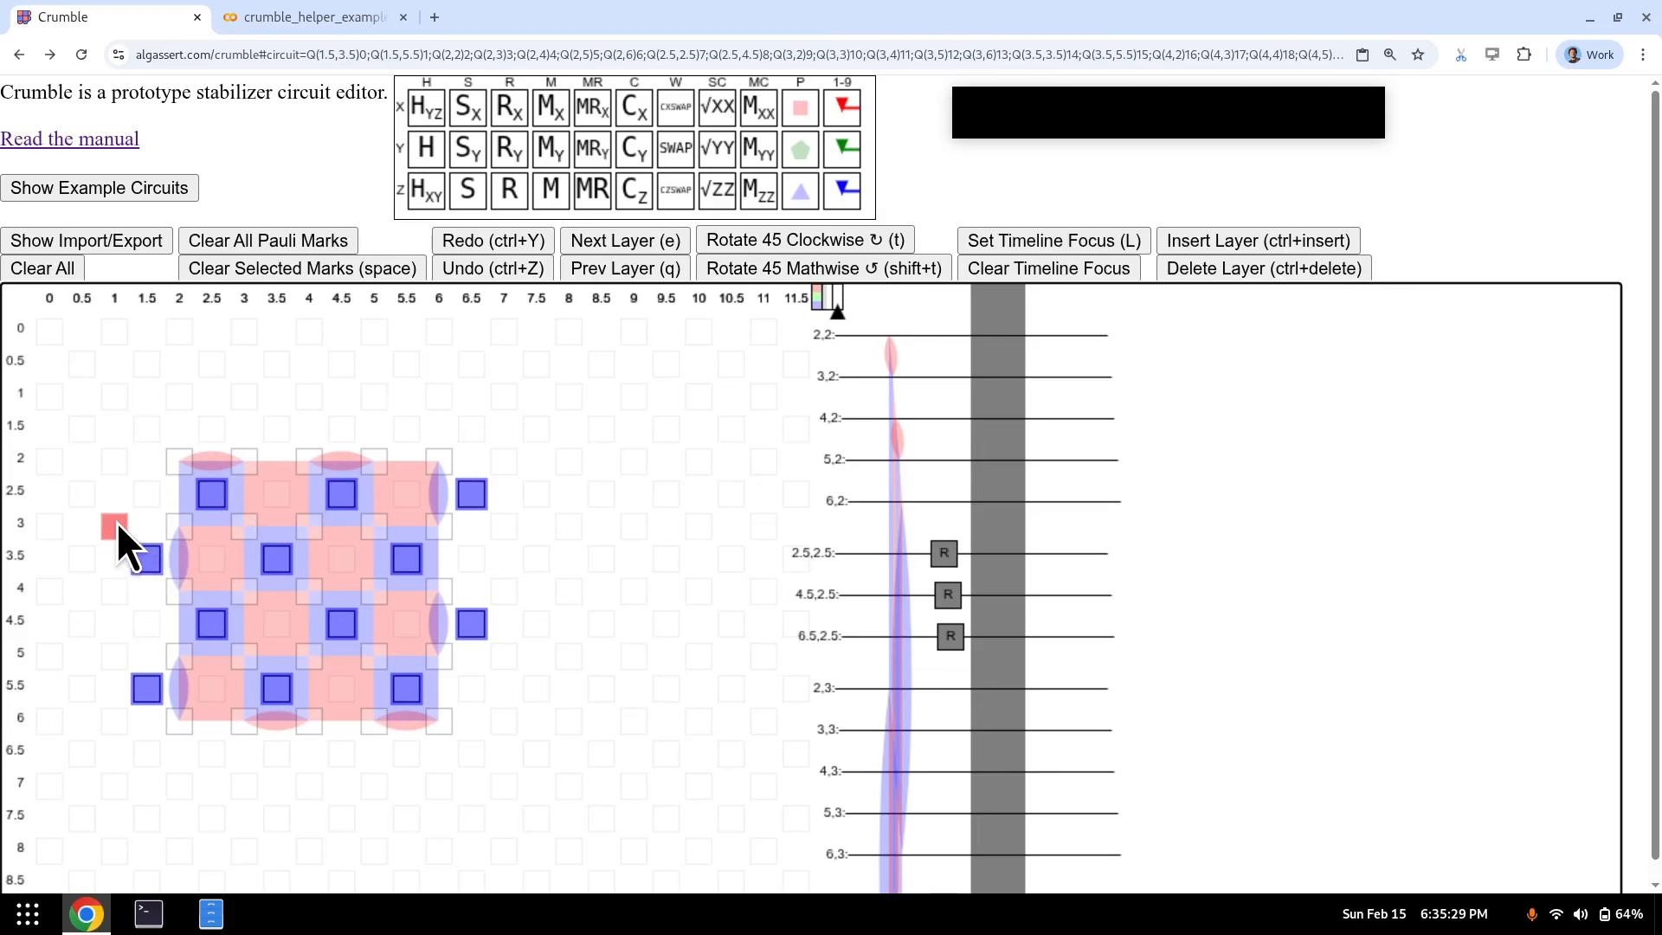
- In the empty layer after the resets, add CX gates from every measurement qubit to its upper-left data qubit
{"action": "key", "text": "e"}
{"action": "key", "text": "q"}
{"action": "key", "text": "ctrl+v"}
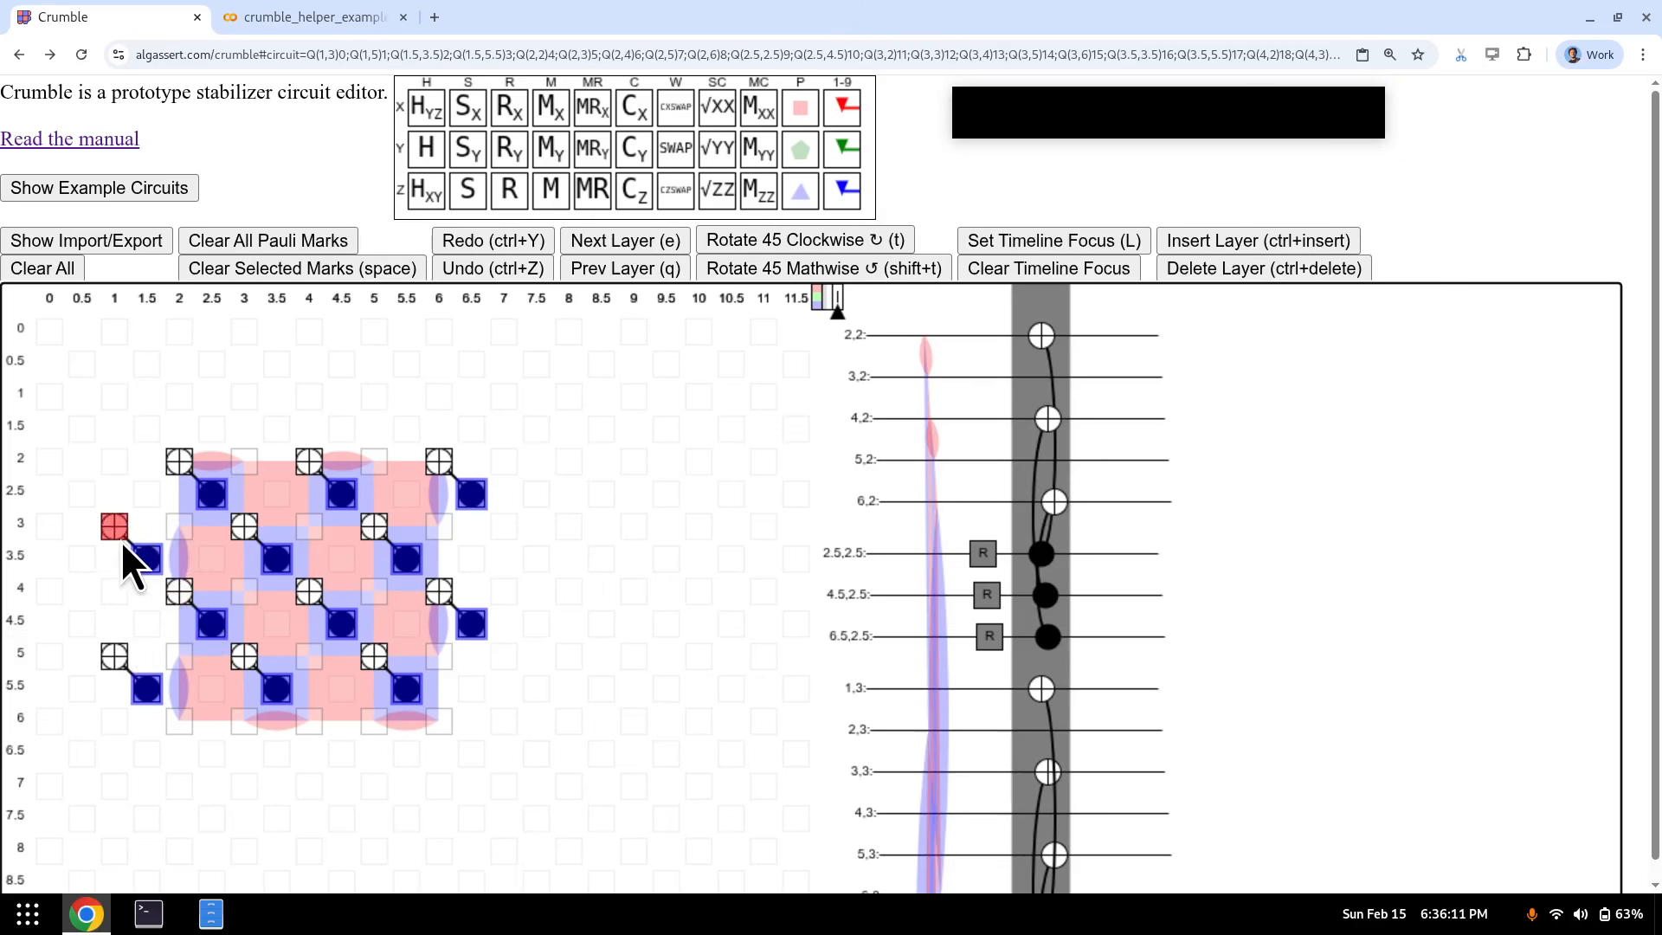
- Add the second, third and fourth CX layers, and flip control and target in the first CX layer
{"action": "key", "text": "e"}
{"action": "key", "text": "c"}
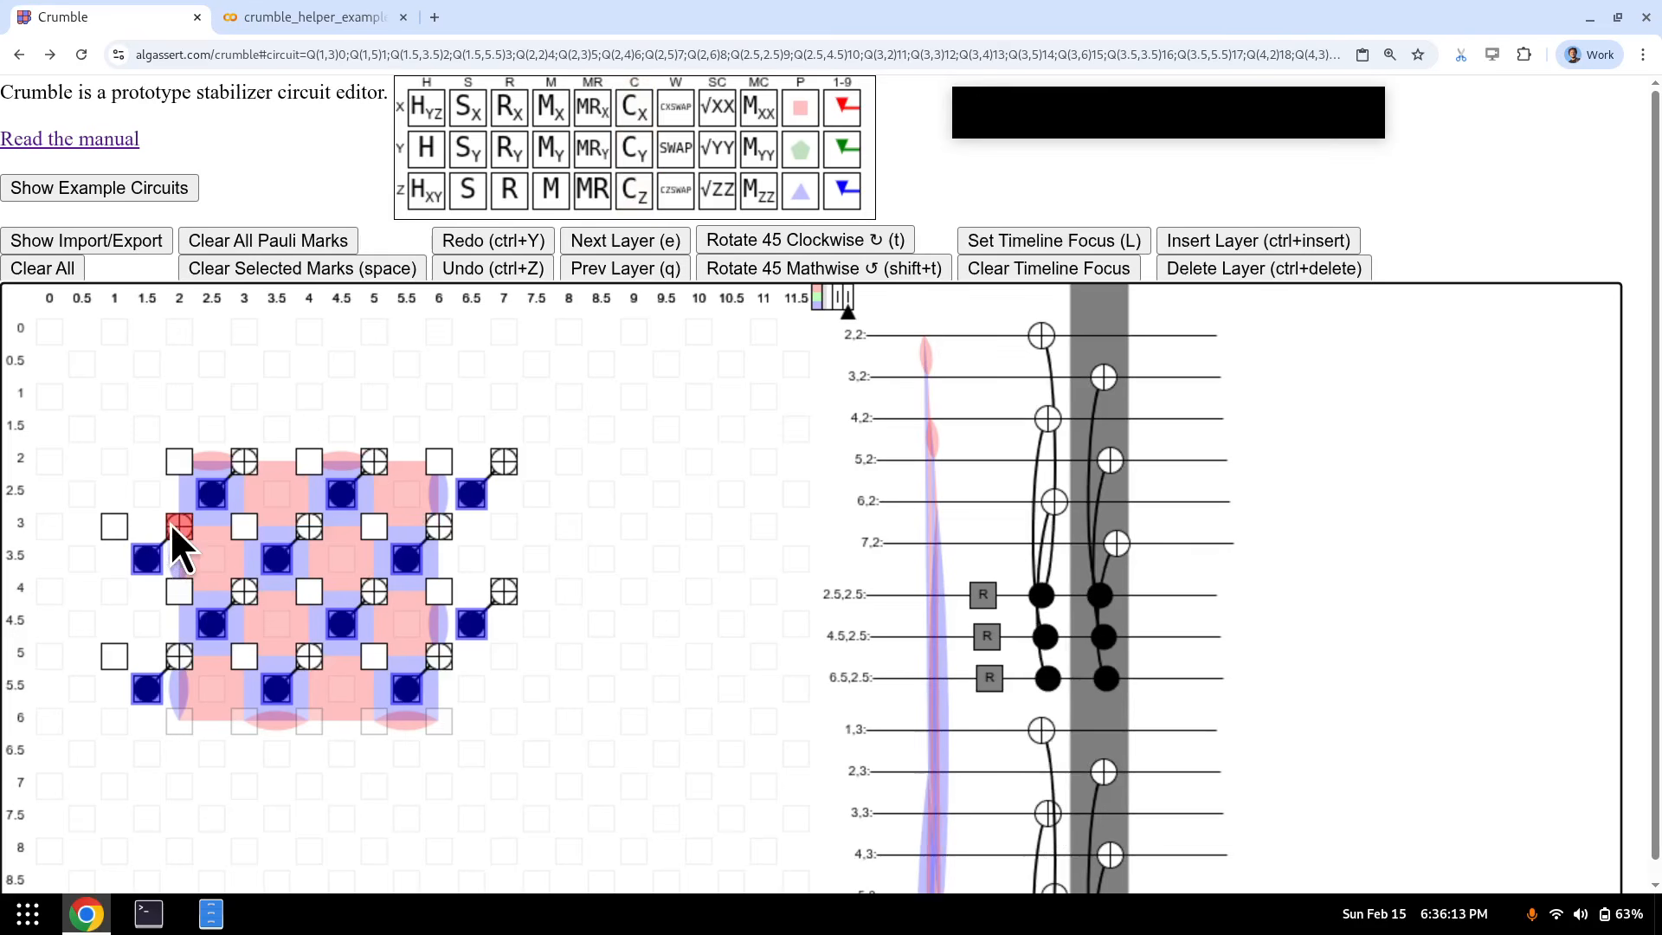
{"action": "key", "text": "e"}
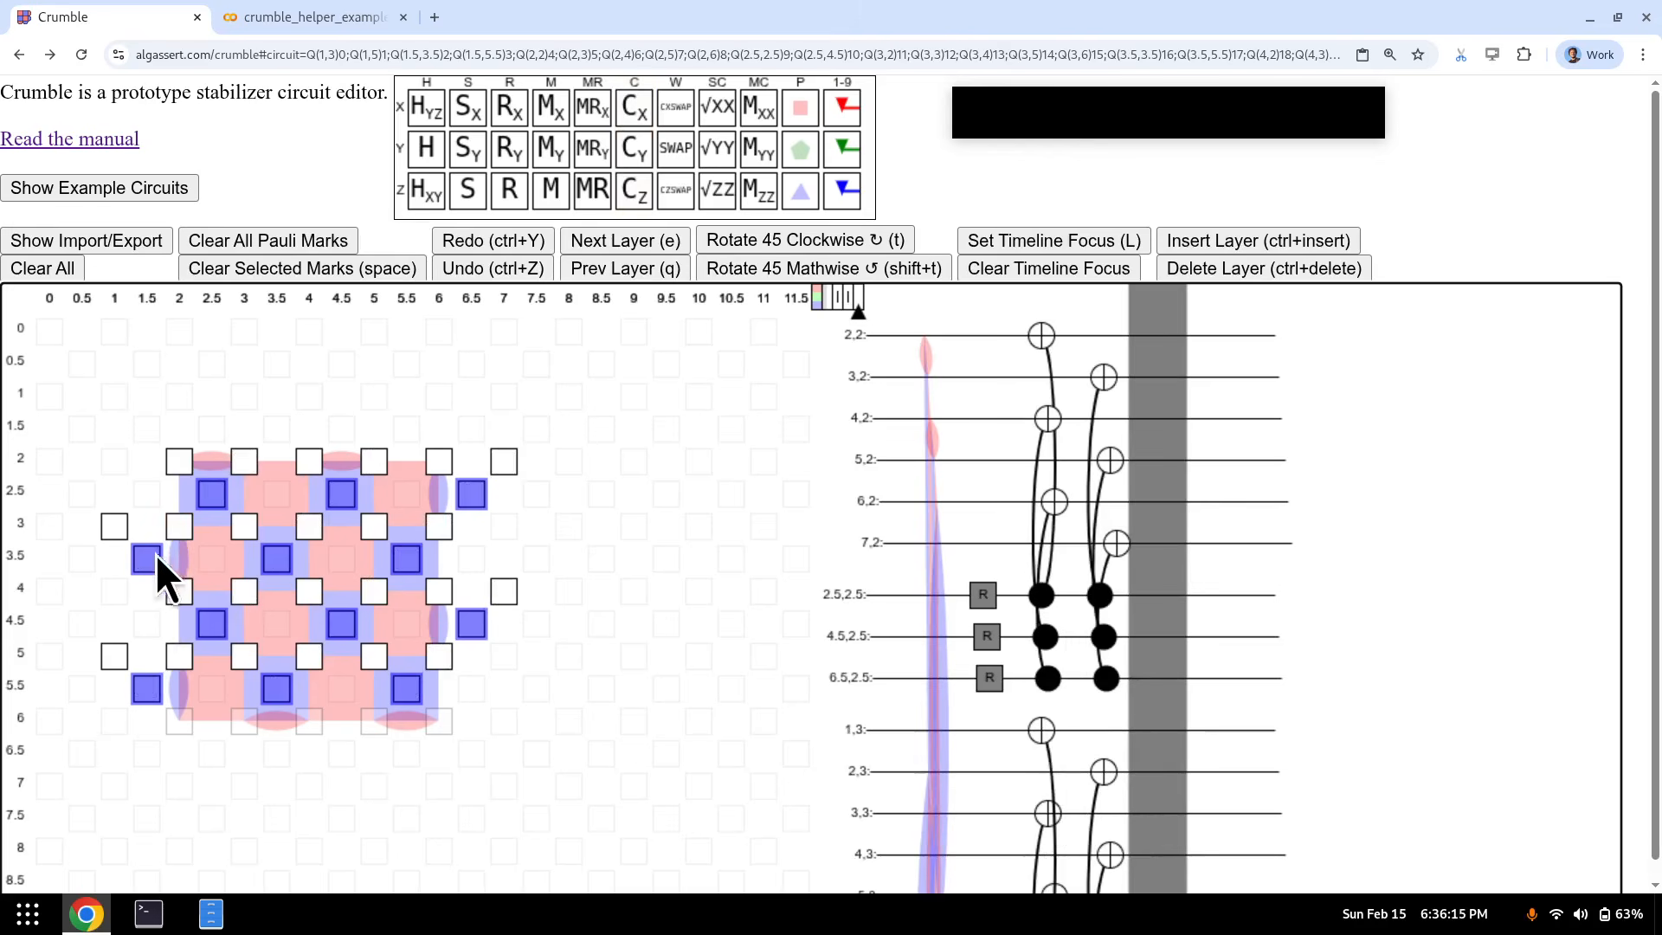
{"action": "key", "text": "c"}
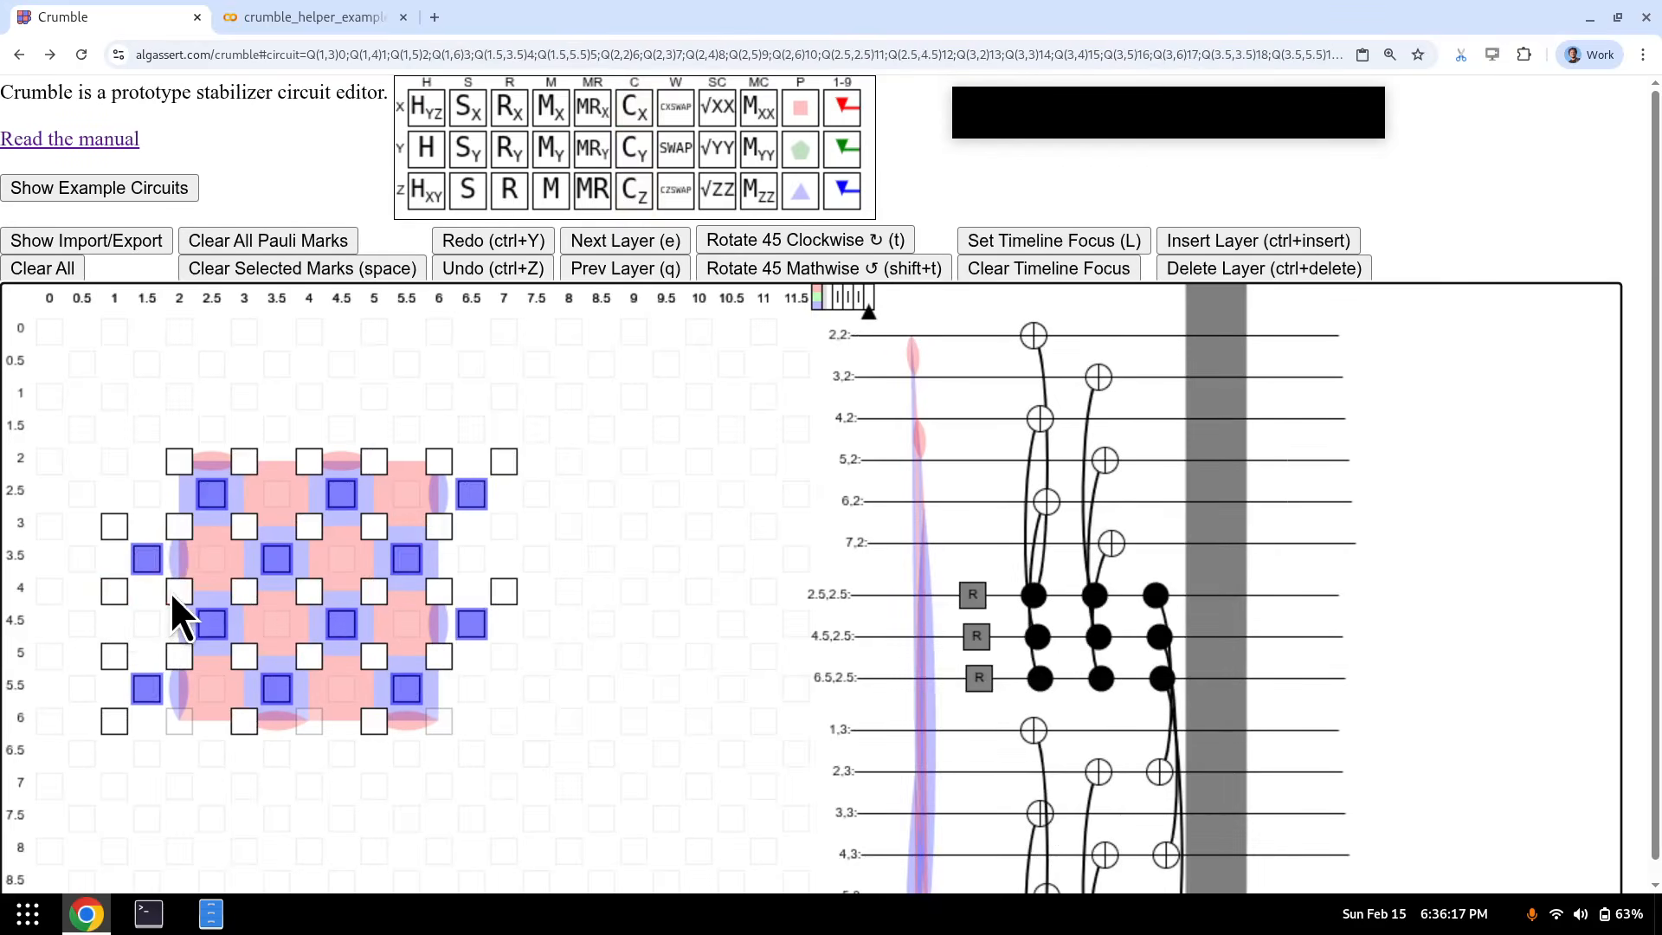
{"action": "key", "text": "c"}
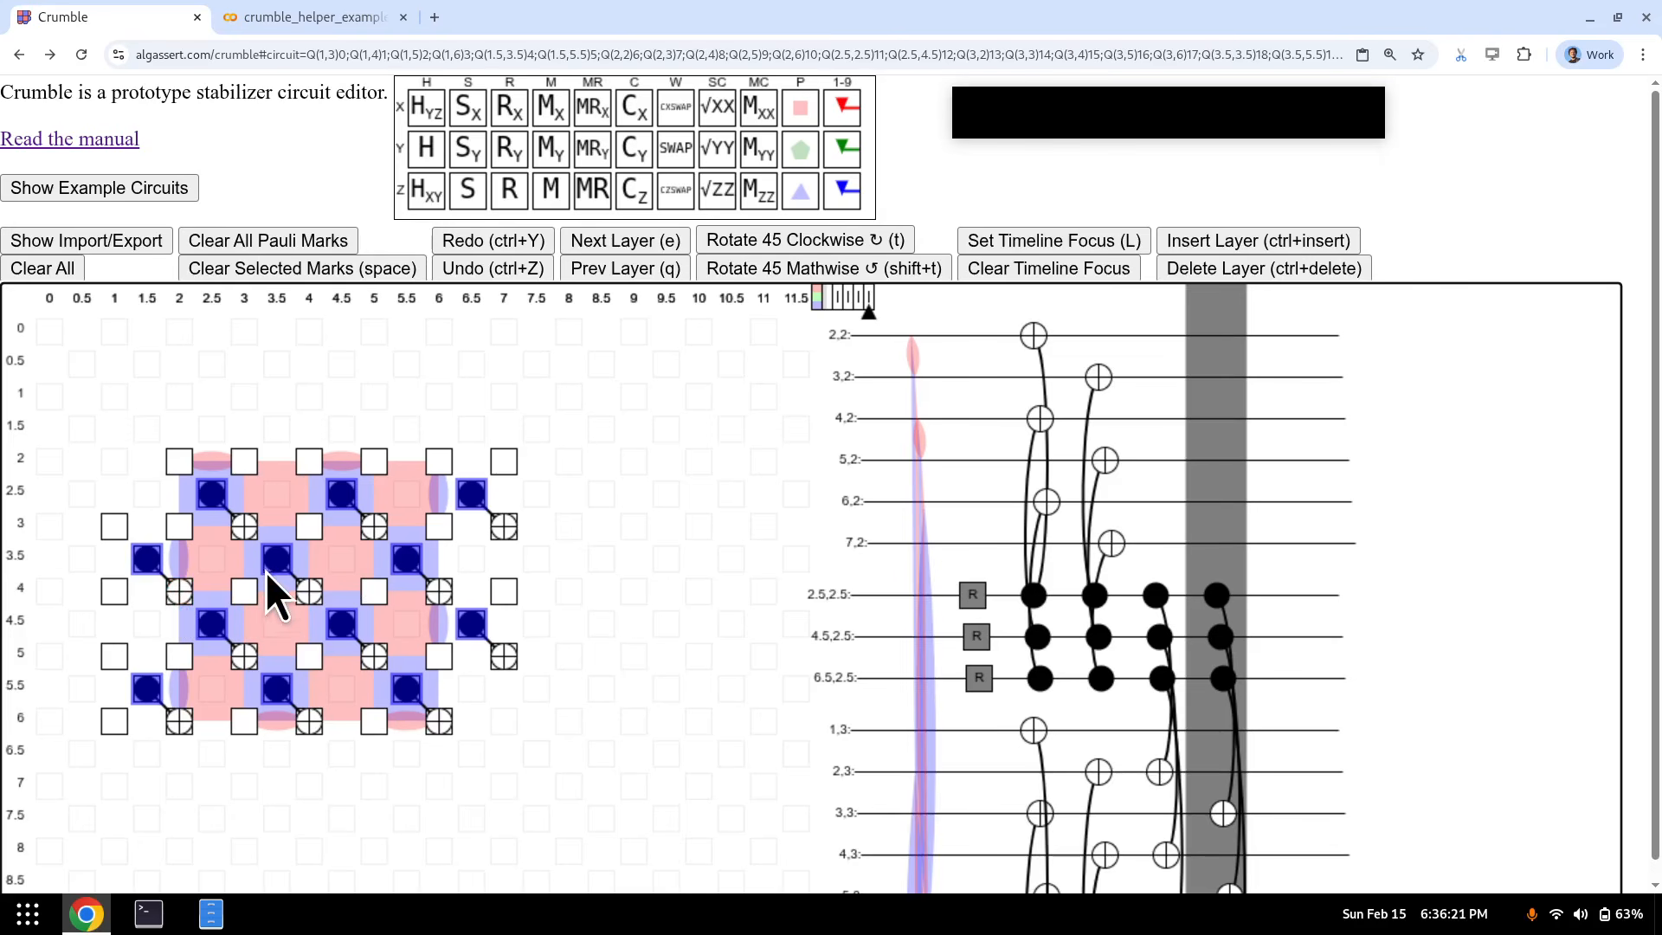
{"action": "key", "text": "q"}
{"action": "key", "text": "q"}
{"action": "key", "text": "q"}
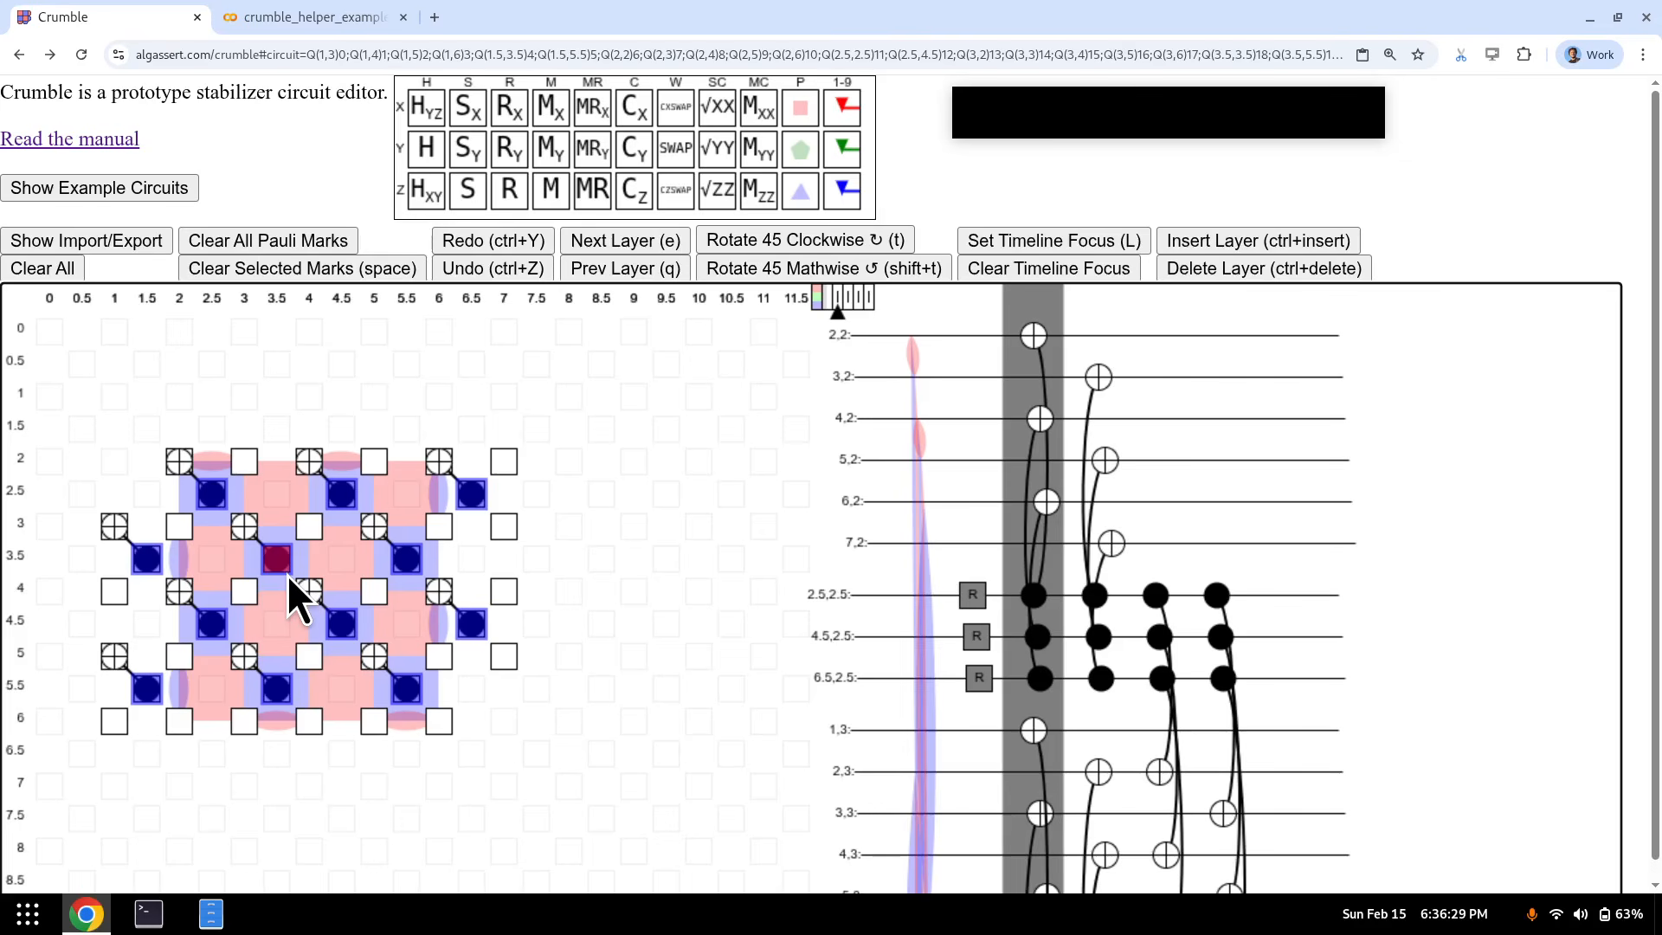
{"action": "key", "text": "f"}
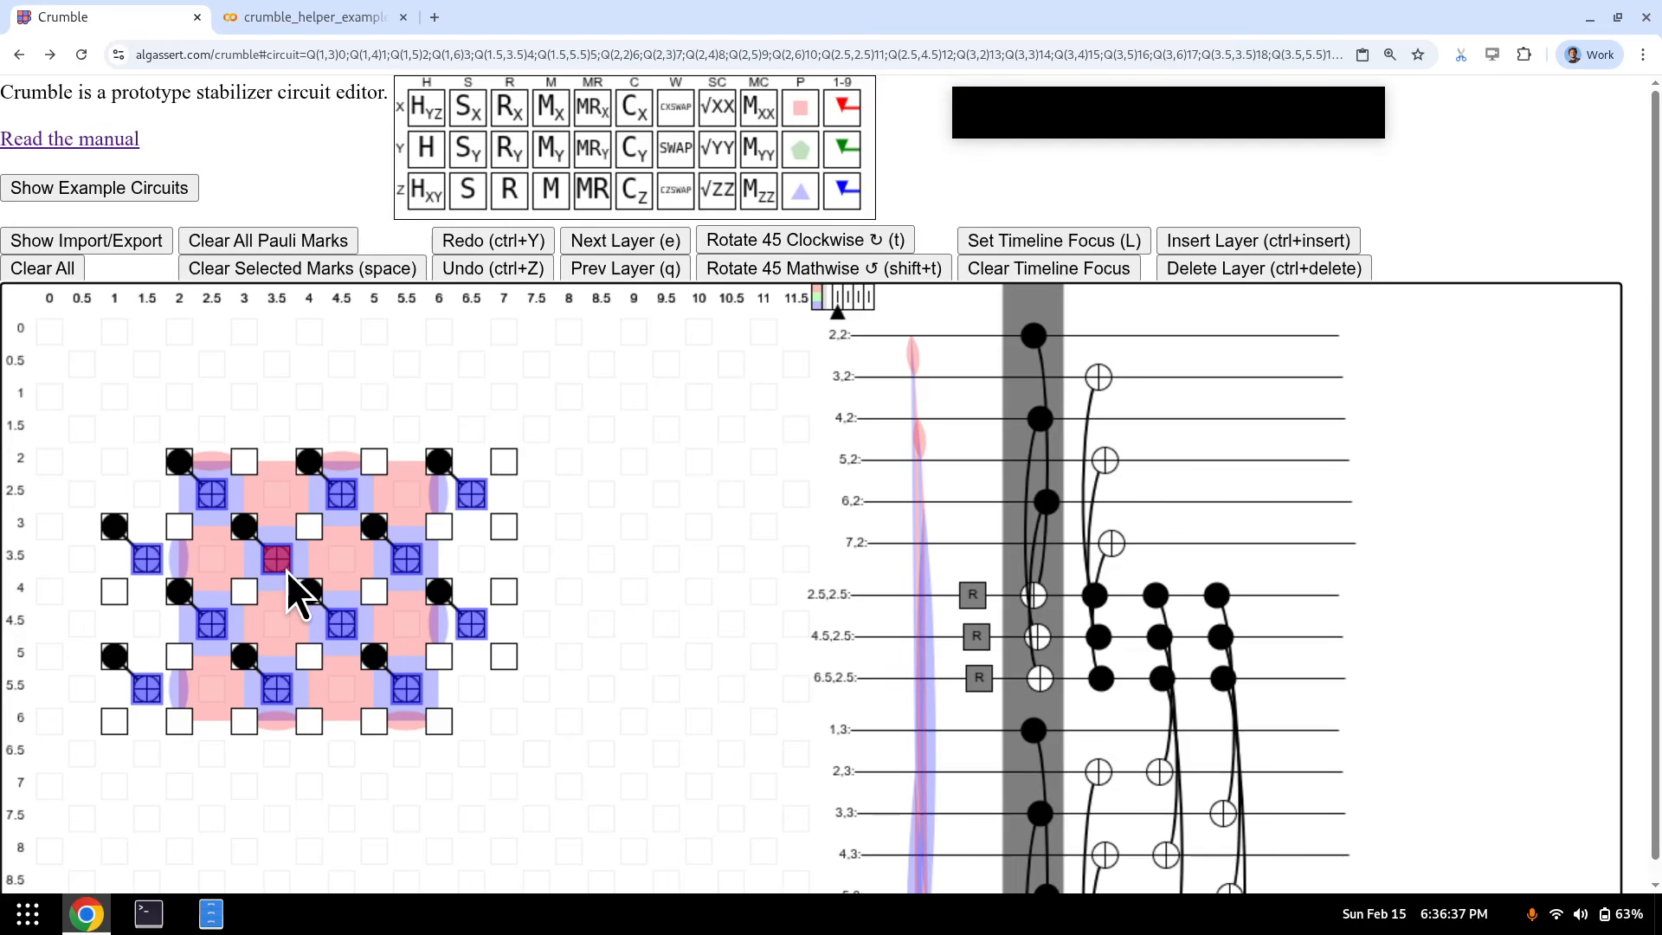
- Measure all the measure qubits with M in a new layer after the fourth CX layer
{"action": "key", "text": "e"}
{"action": "key", "text": "e"}
{"action": "key", "text": "e"}
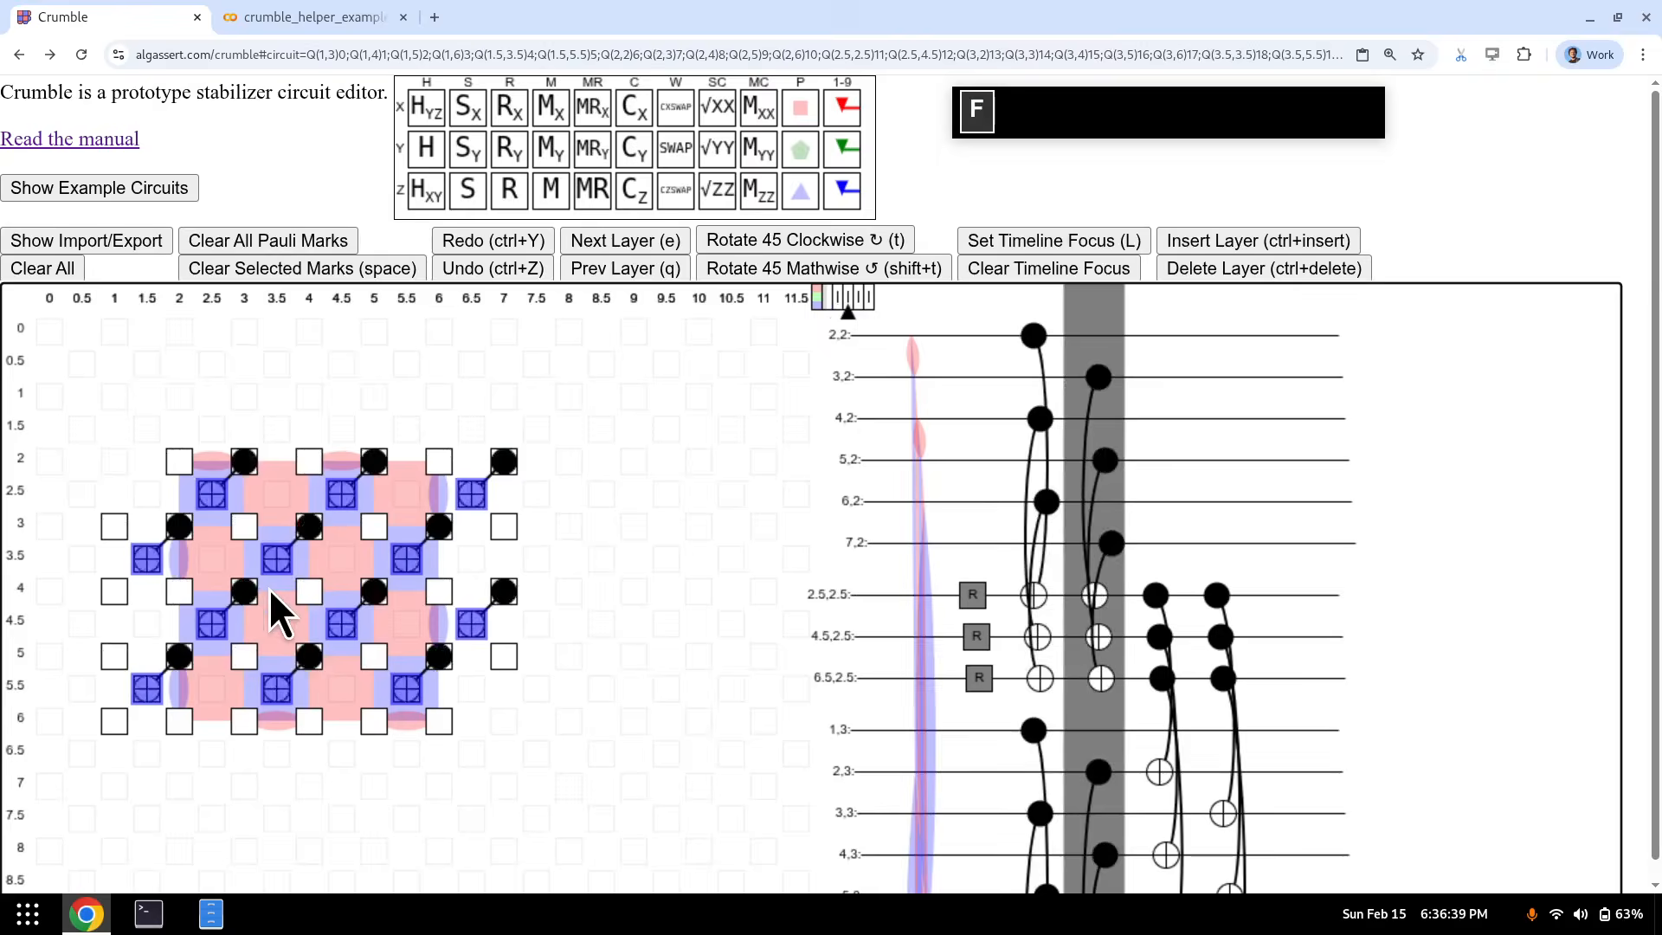
{"action": "key", "text": "e"}
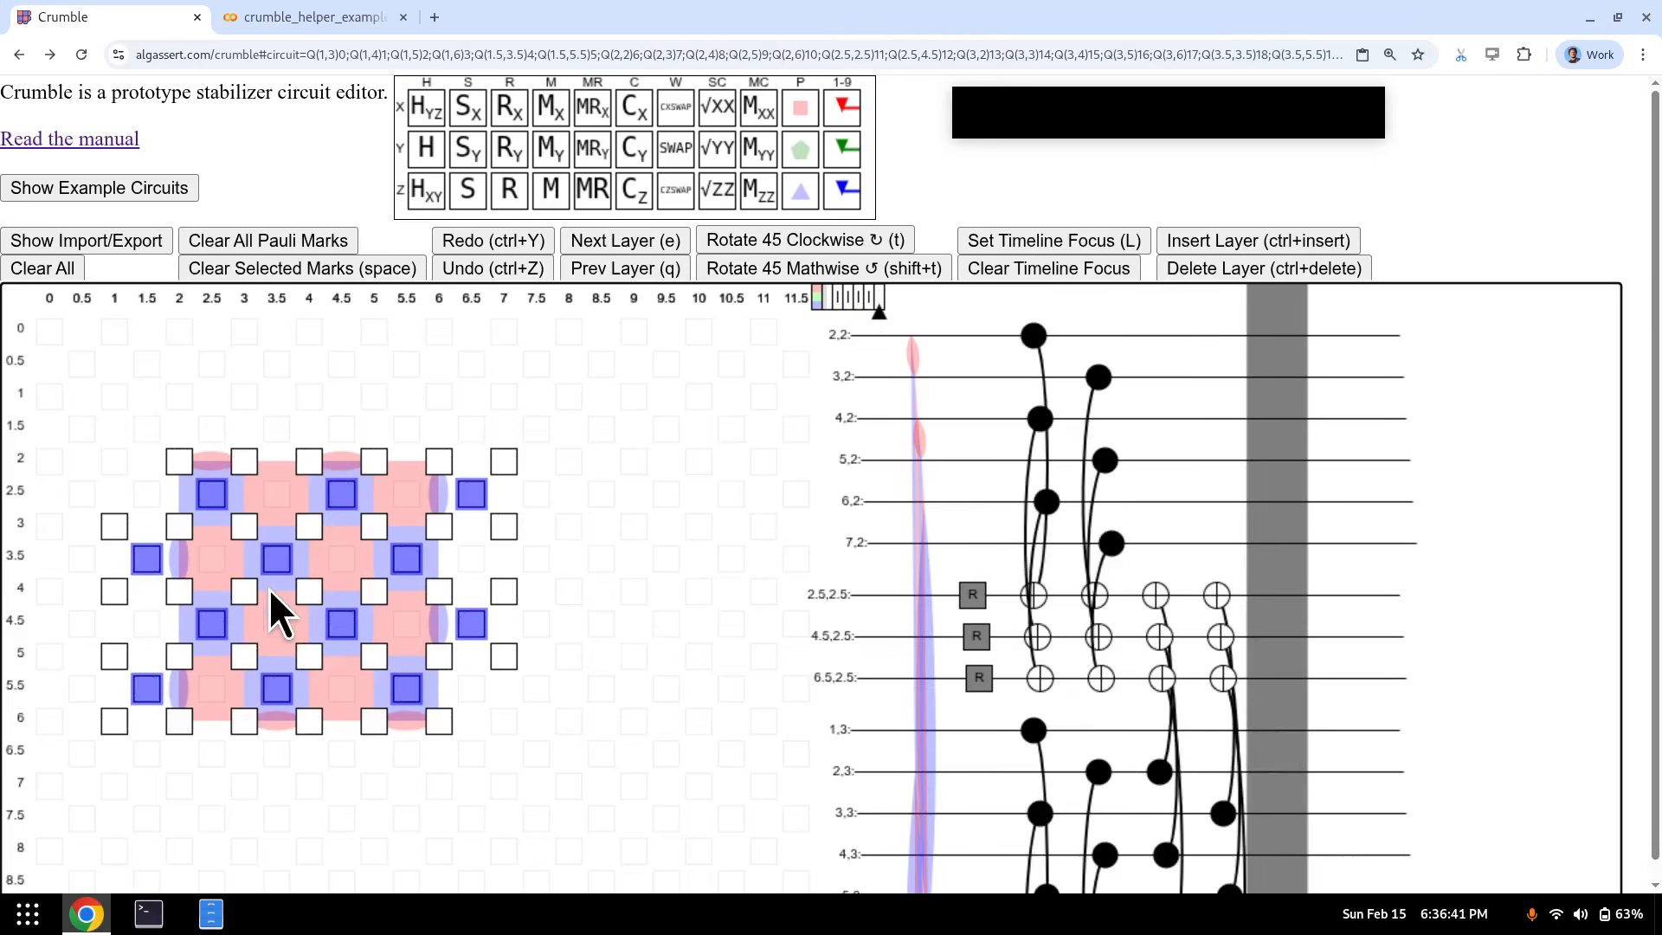
{"action": "key", "text": "m"}
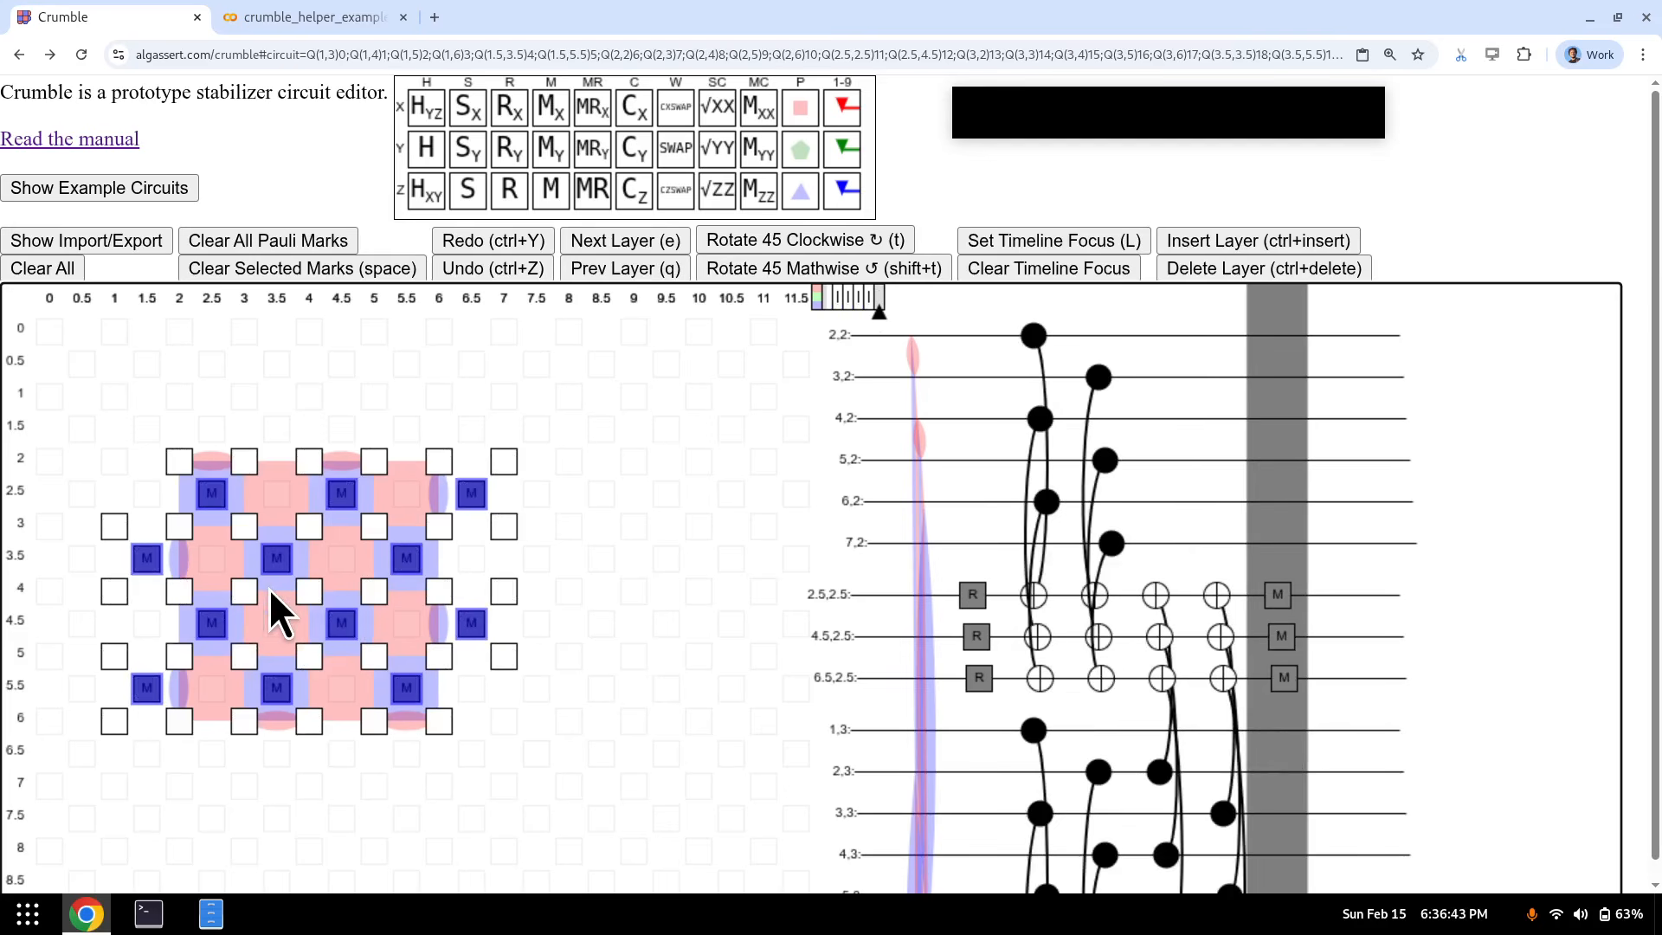
{"action": "key", "text": "q"}
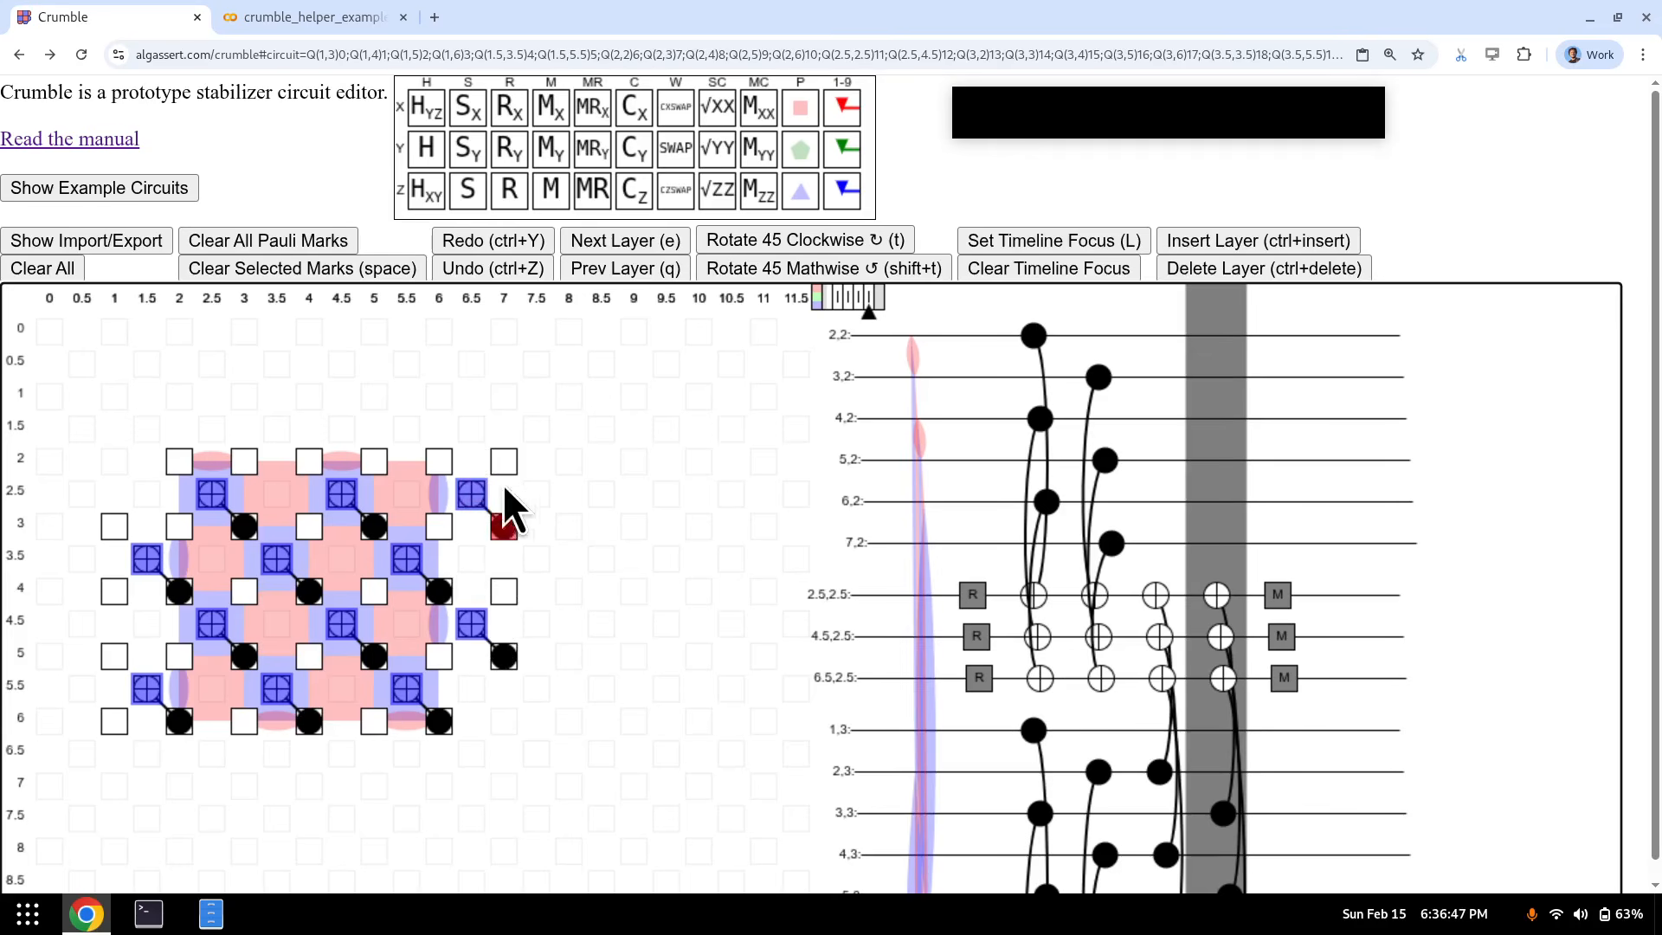
- In the reset layer, select the X-type measure qubits plus new qubits (3.5,6.5), (5.5,6.5) and make them RX
{"action": "key", "text": "q"}
{"action": "key", "text": "q"}
{"action": "key", "text": "q"}
{"action": "key", "text": "q"}
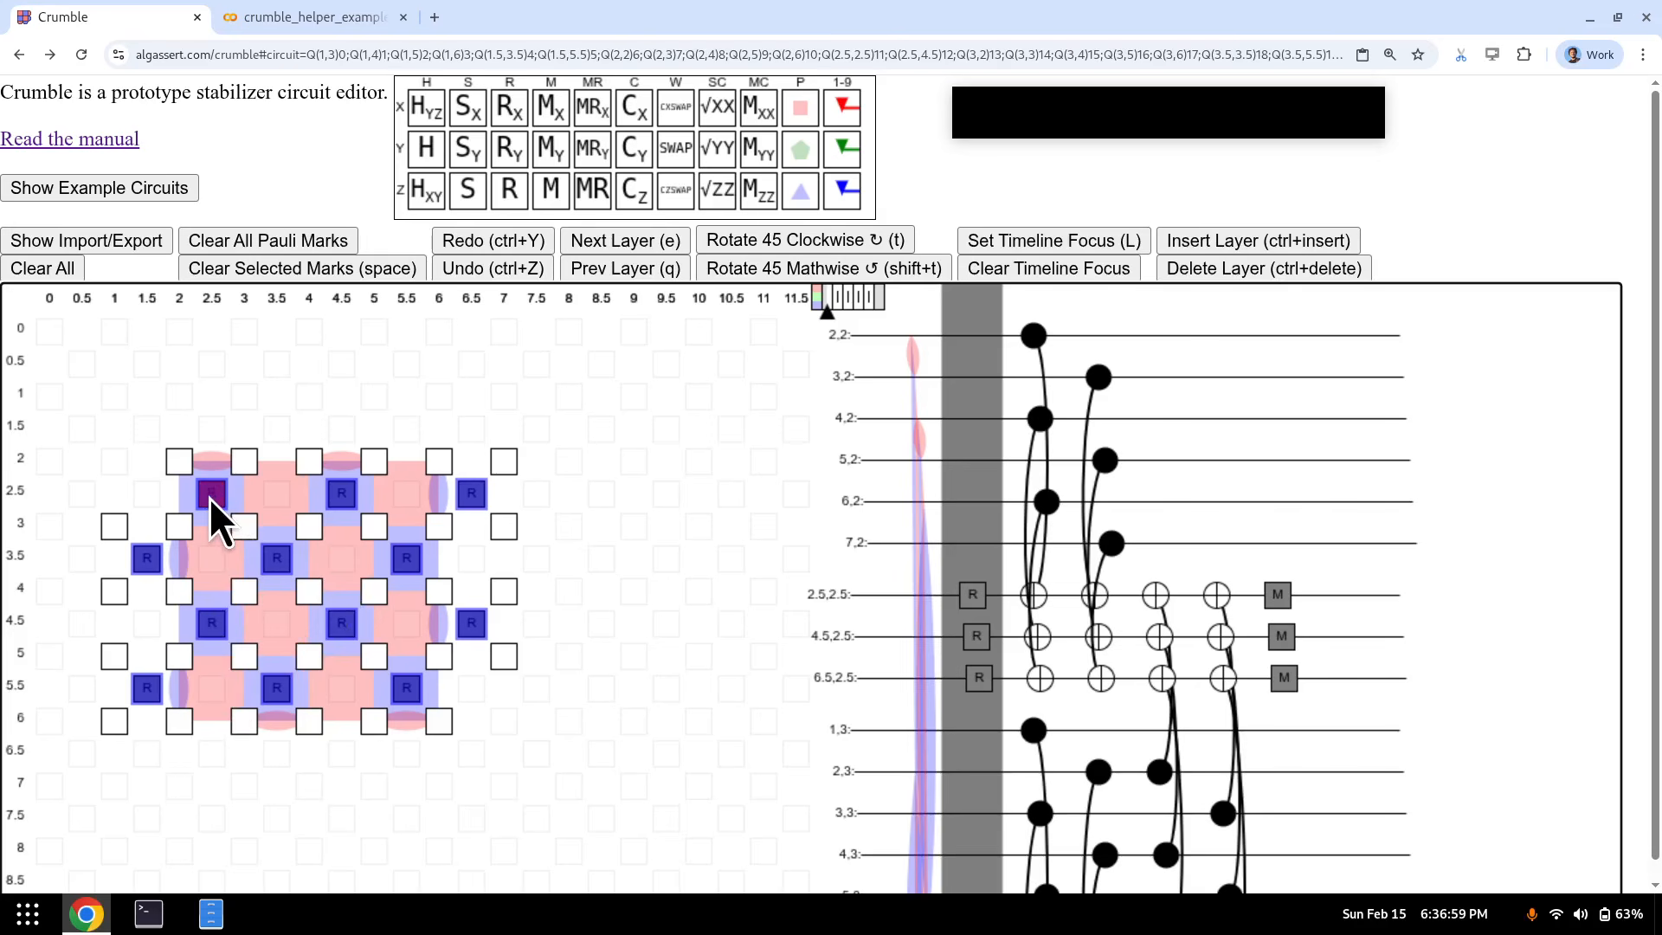
{"action": "left_click_drag", "start_coordinate": [210, 497], "coordinate": [407, 689]}
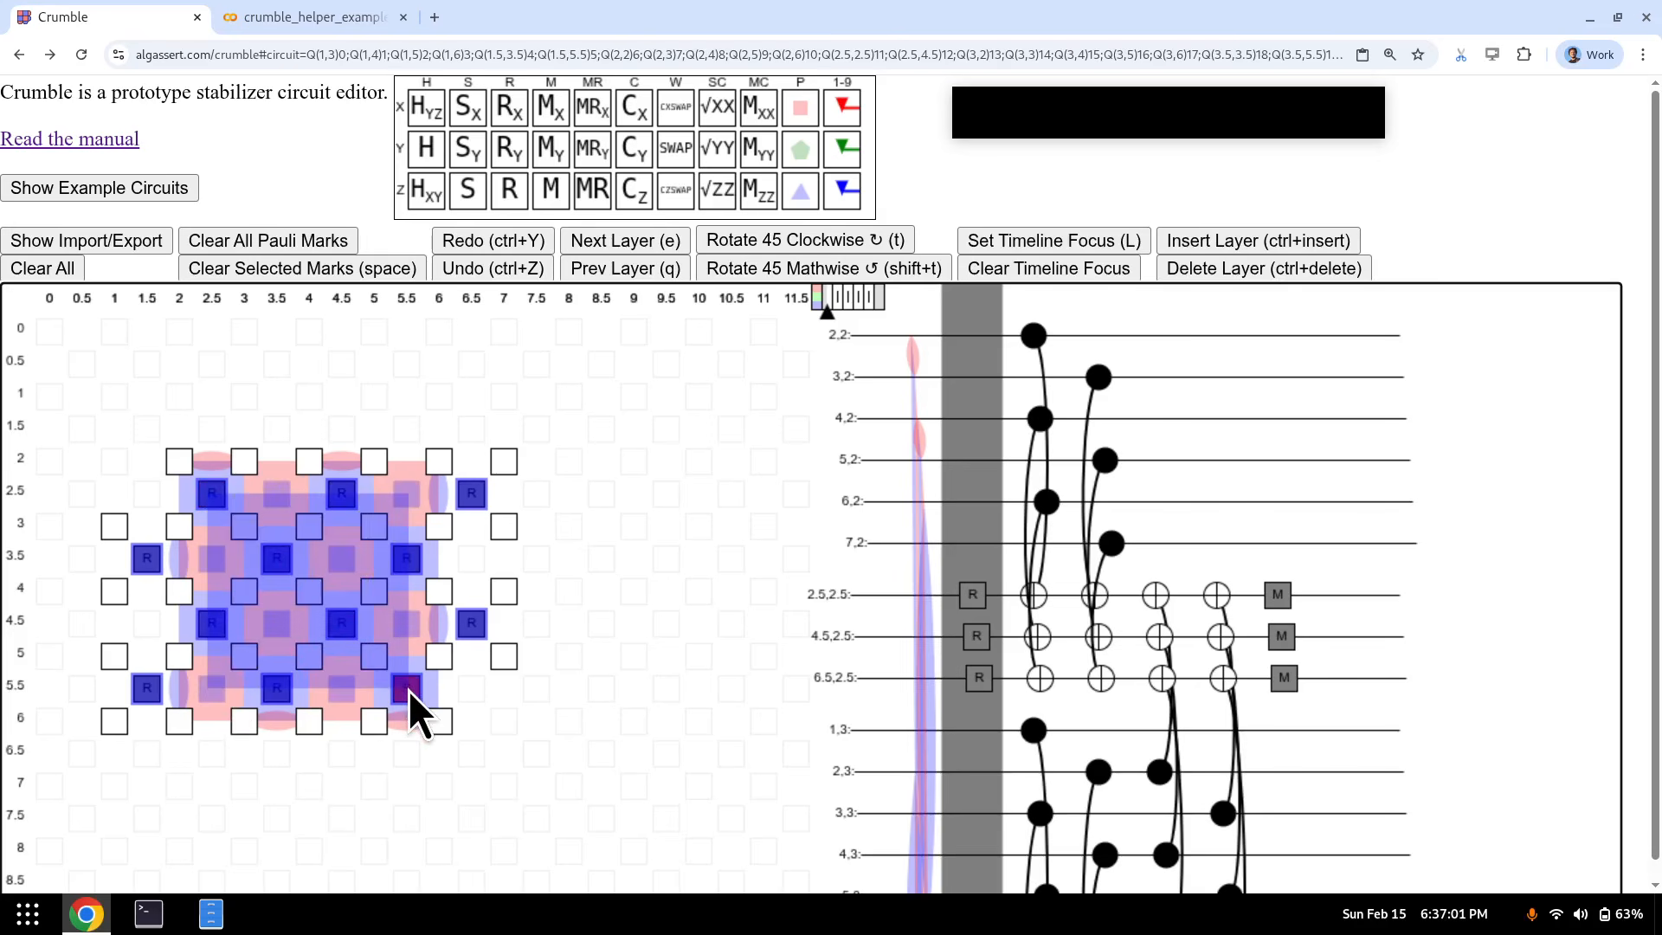
{"action": "key", "text": "ctrl"}
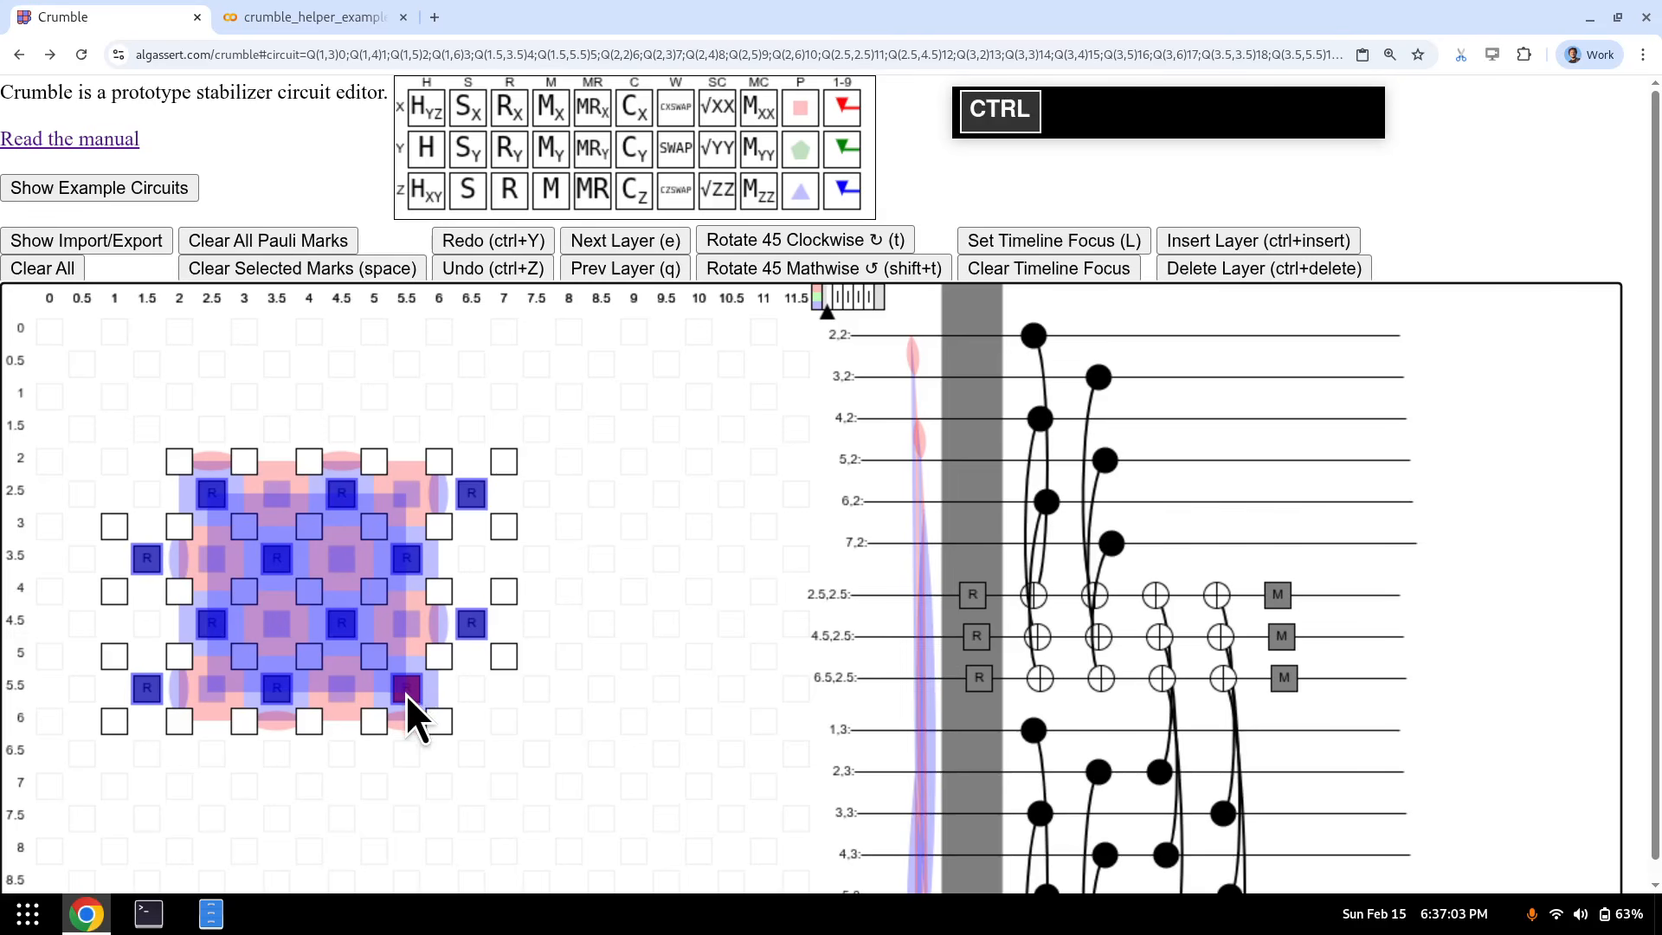
{"action": "key", "text": "alt"}
{"action": "left_click_drag", "start_coordinate": [405, 695], "coordinate": [402, 694]}
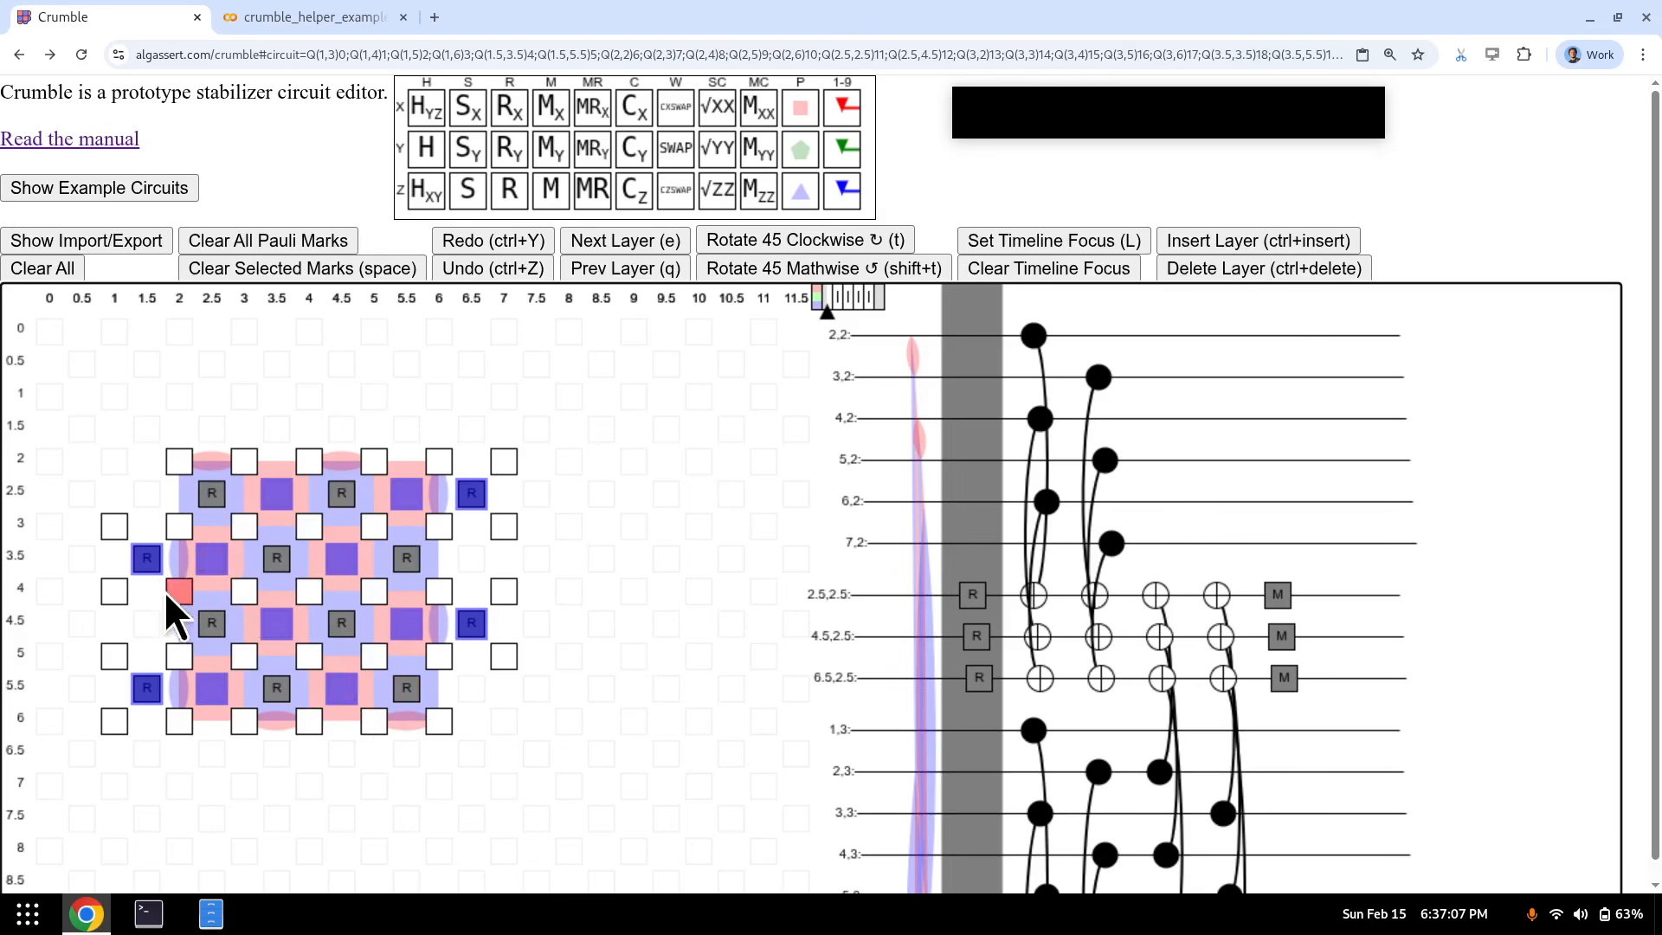
{"action": "left_click", "coordinate": [144, 566], "text": "ctrl"}
{"action": "left_click", "coordinate": [142, 686], "text": "ctrl"}
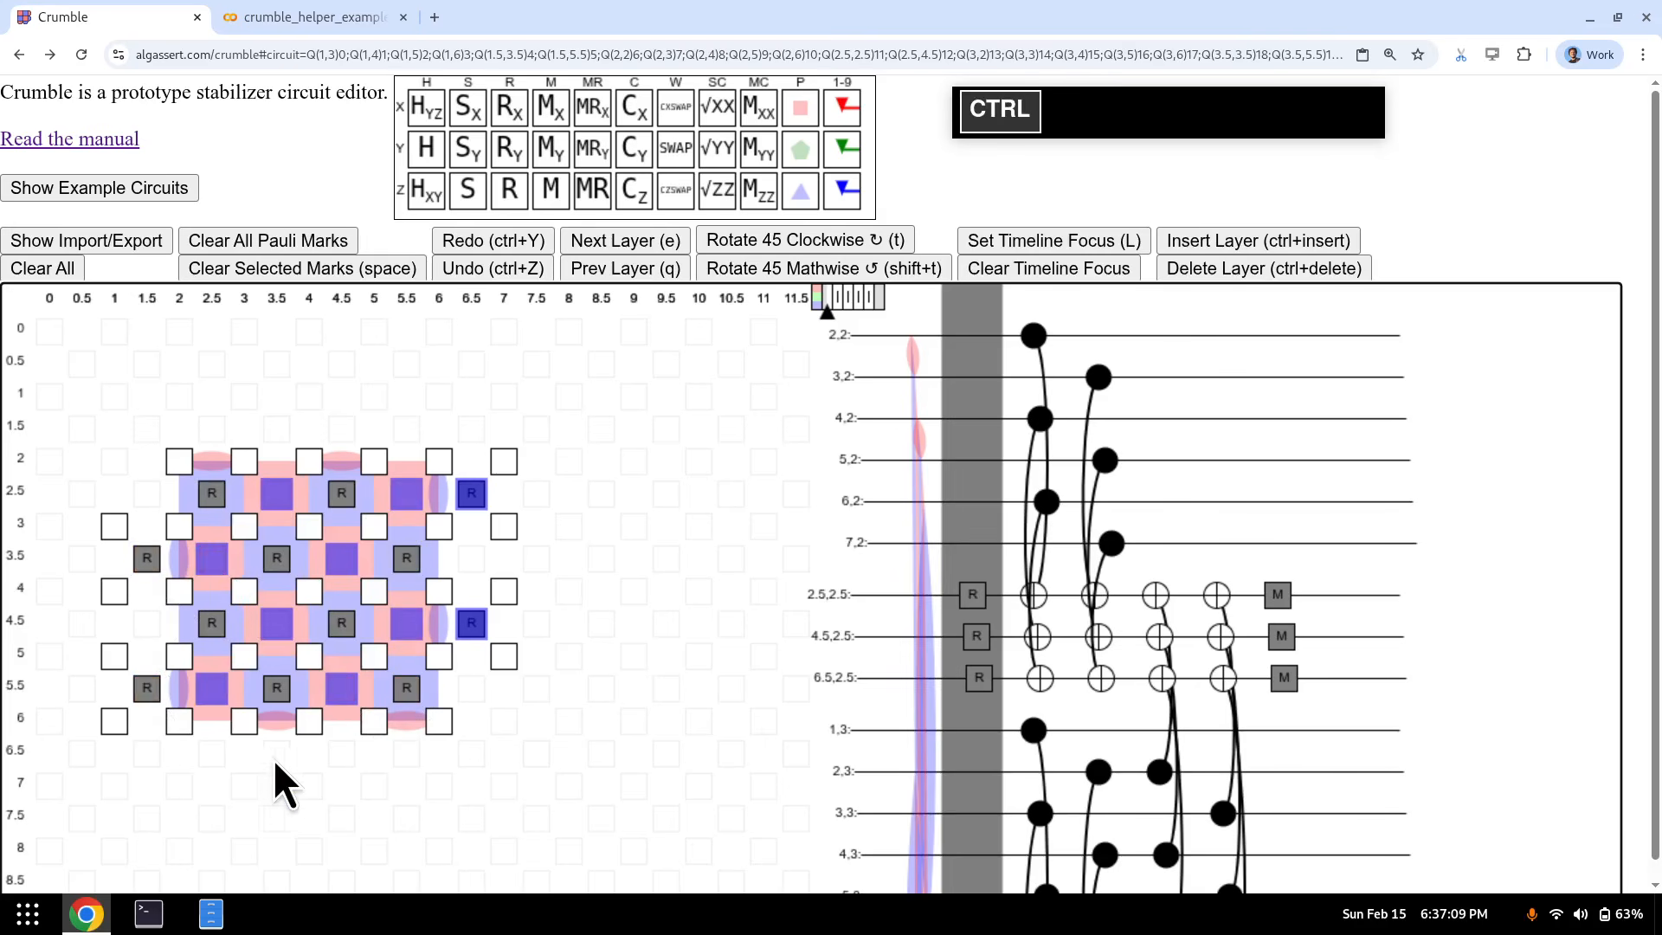
{"action": "left_click", "coordinate": [276, 758], "text": "ctrl"}
{"action": "left_click", "coordinate": [403, 756], "text": "ctrl"}
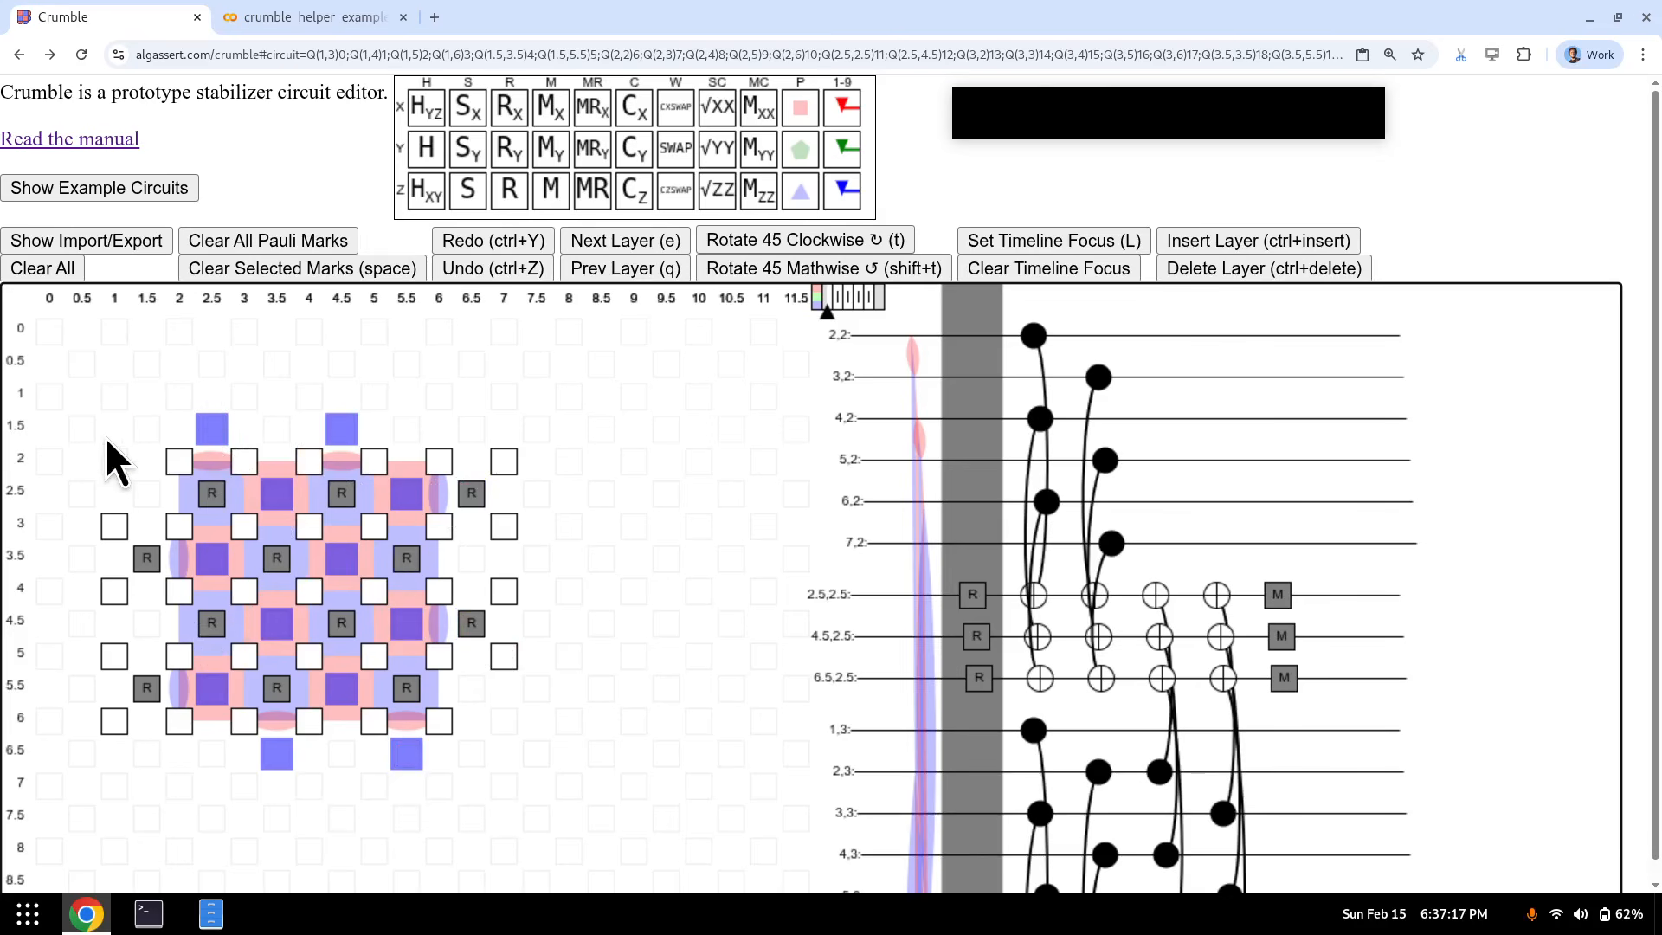
{"action": "key", "text": "r+x"}
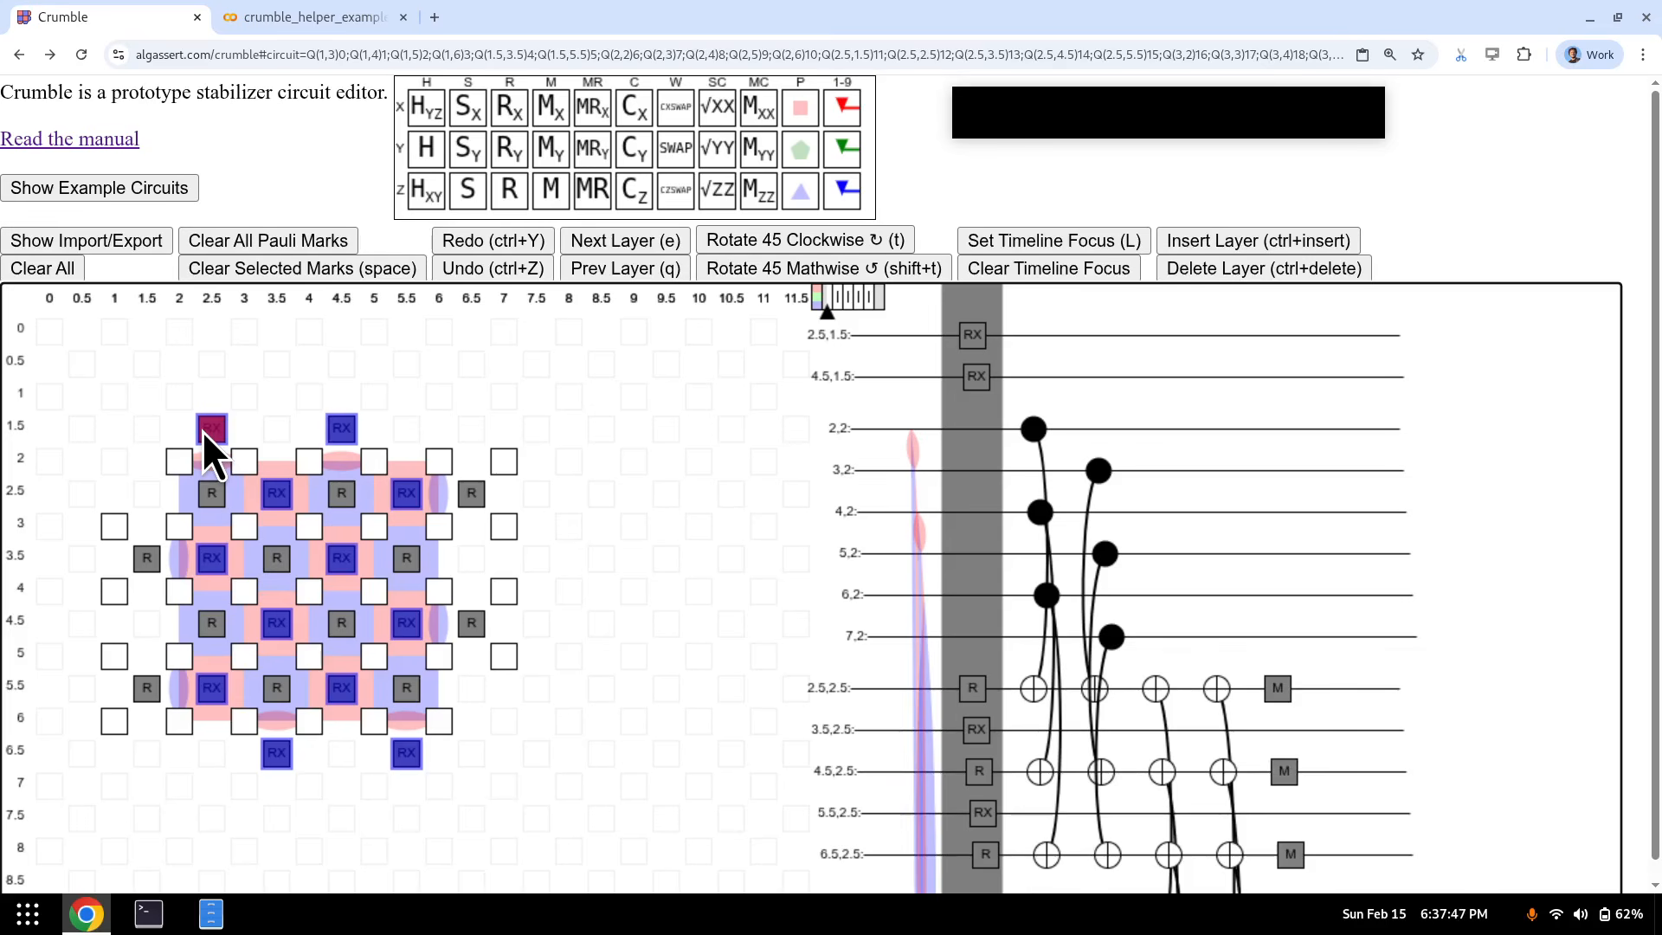
{"action": "key", "text": "y"}
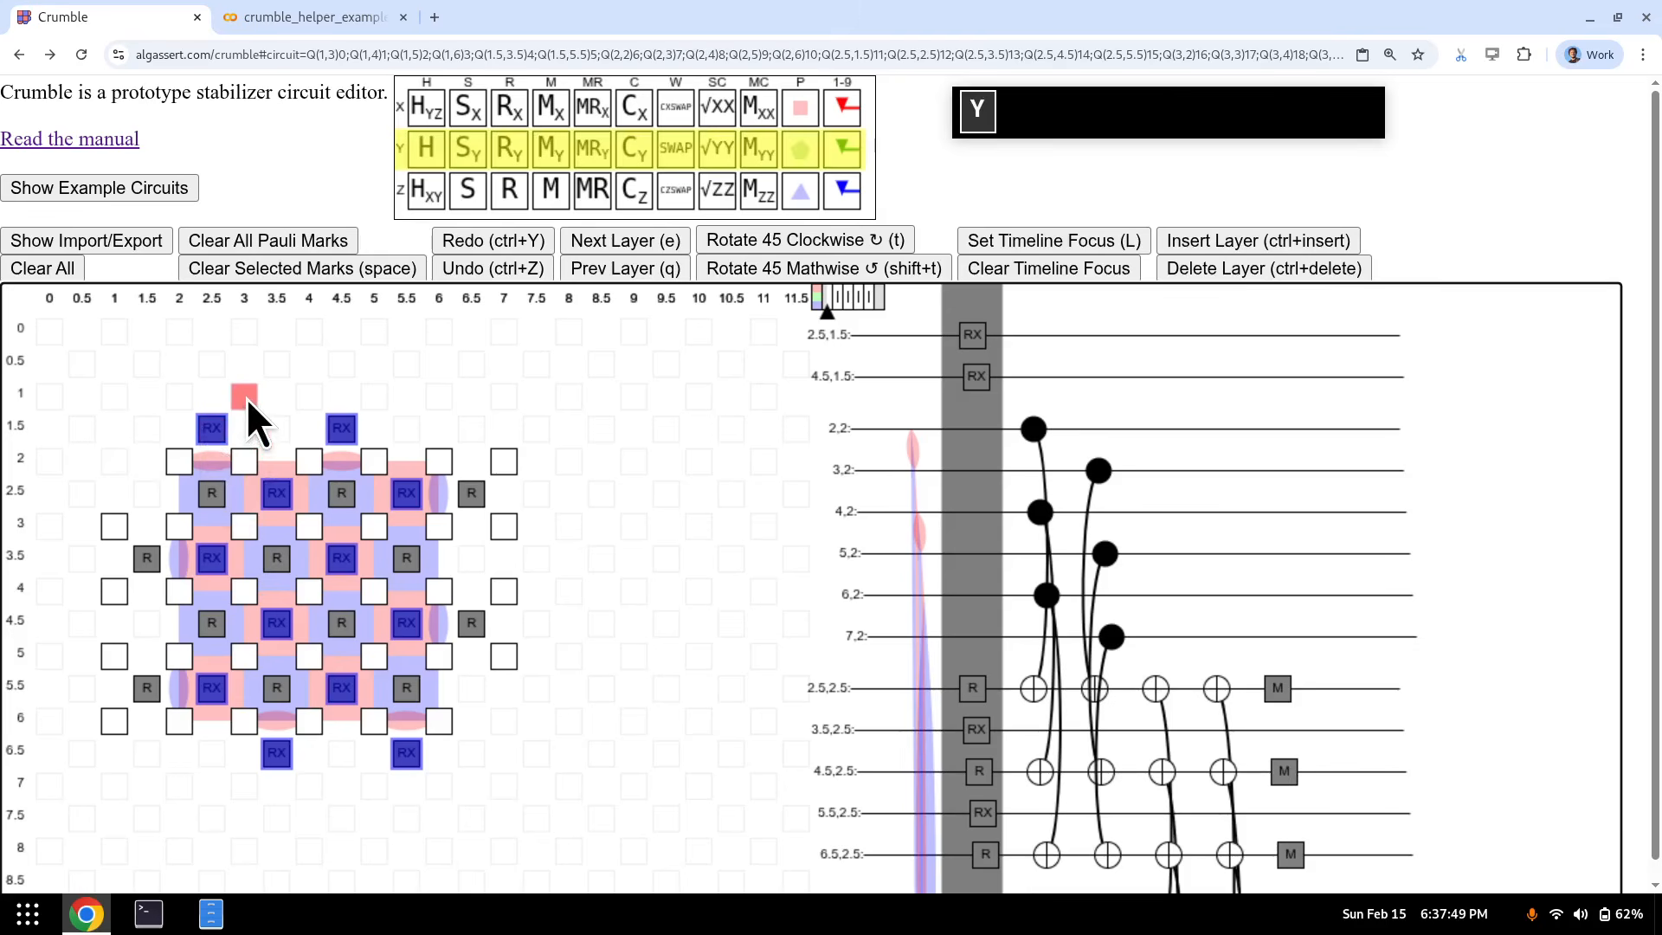
{"action": "key", "text": "m"}
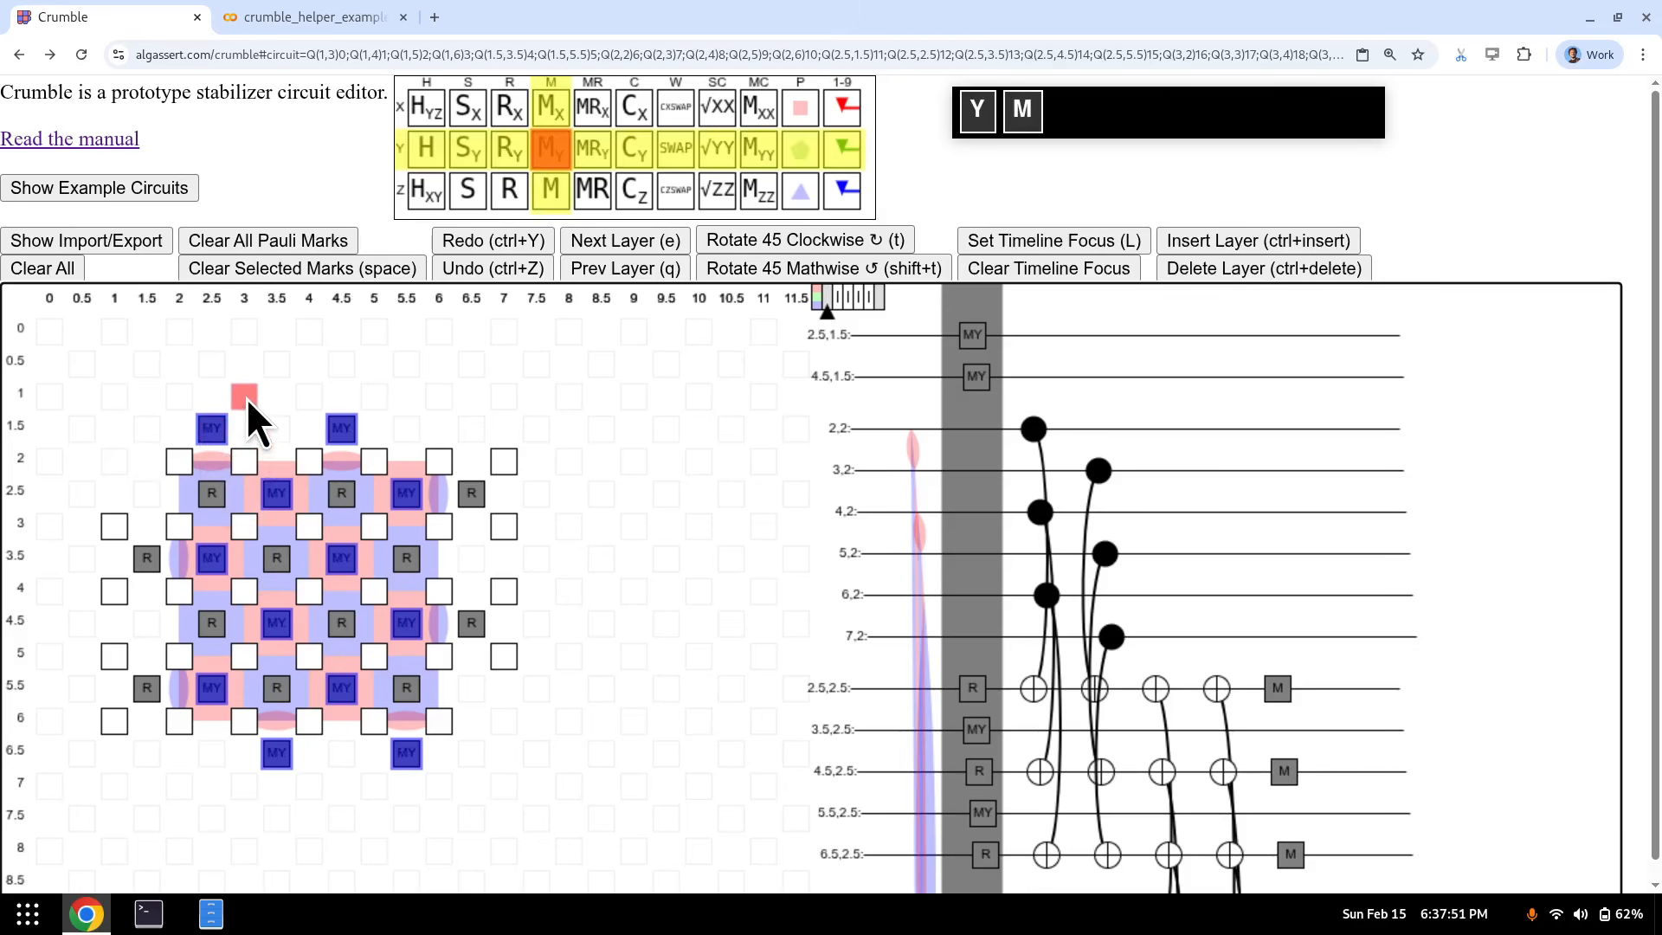
{"action": "key", "text": "c"}
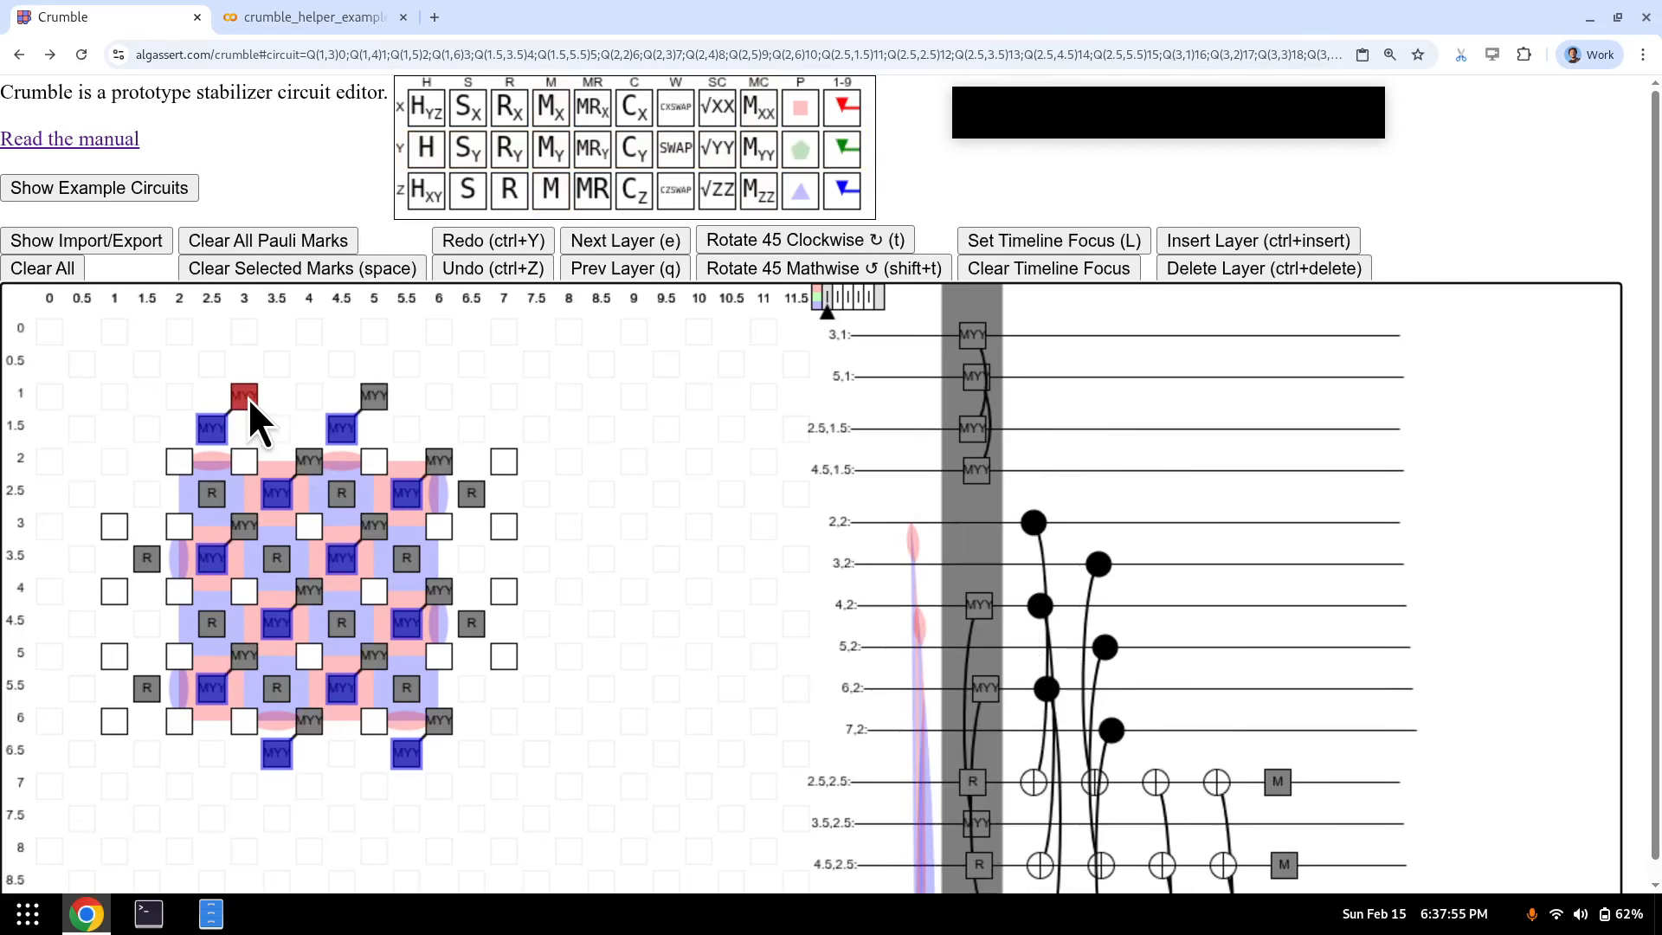
{"action": "key", "text": "ctrl+z"}
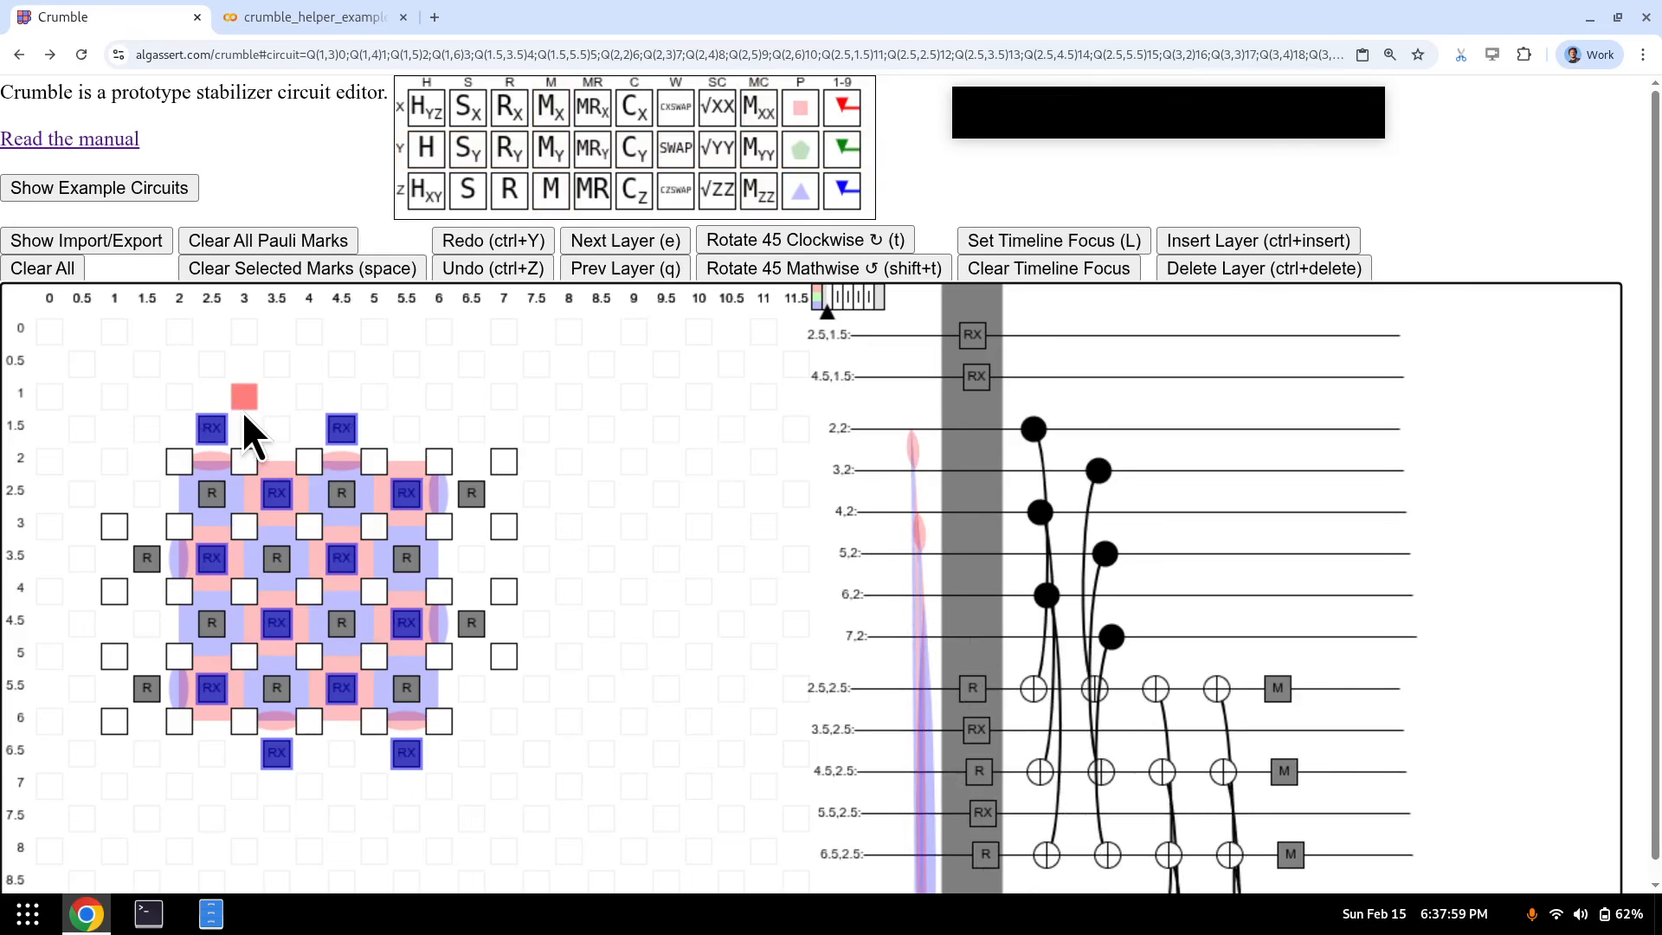
{"action": "key", "text": "c"}
{"action": "key", "text": "w"}
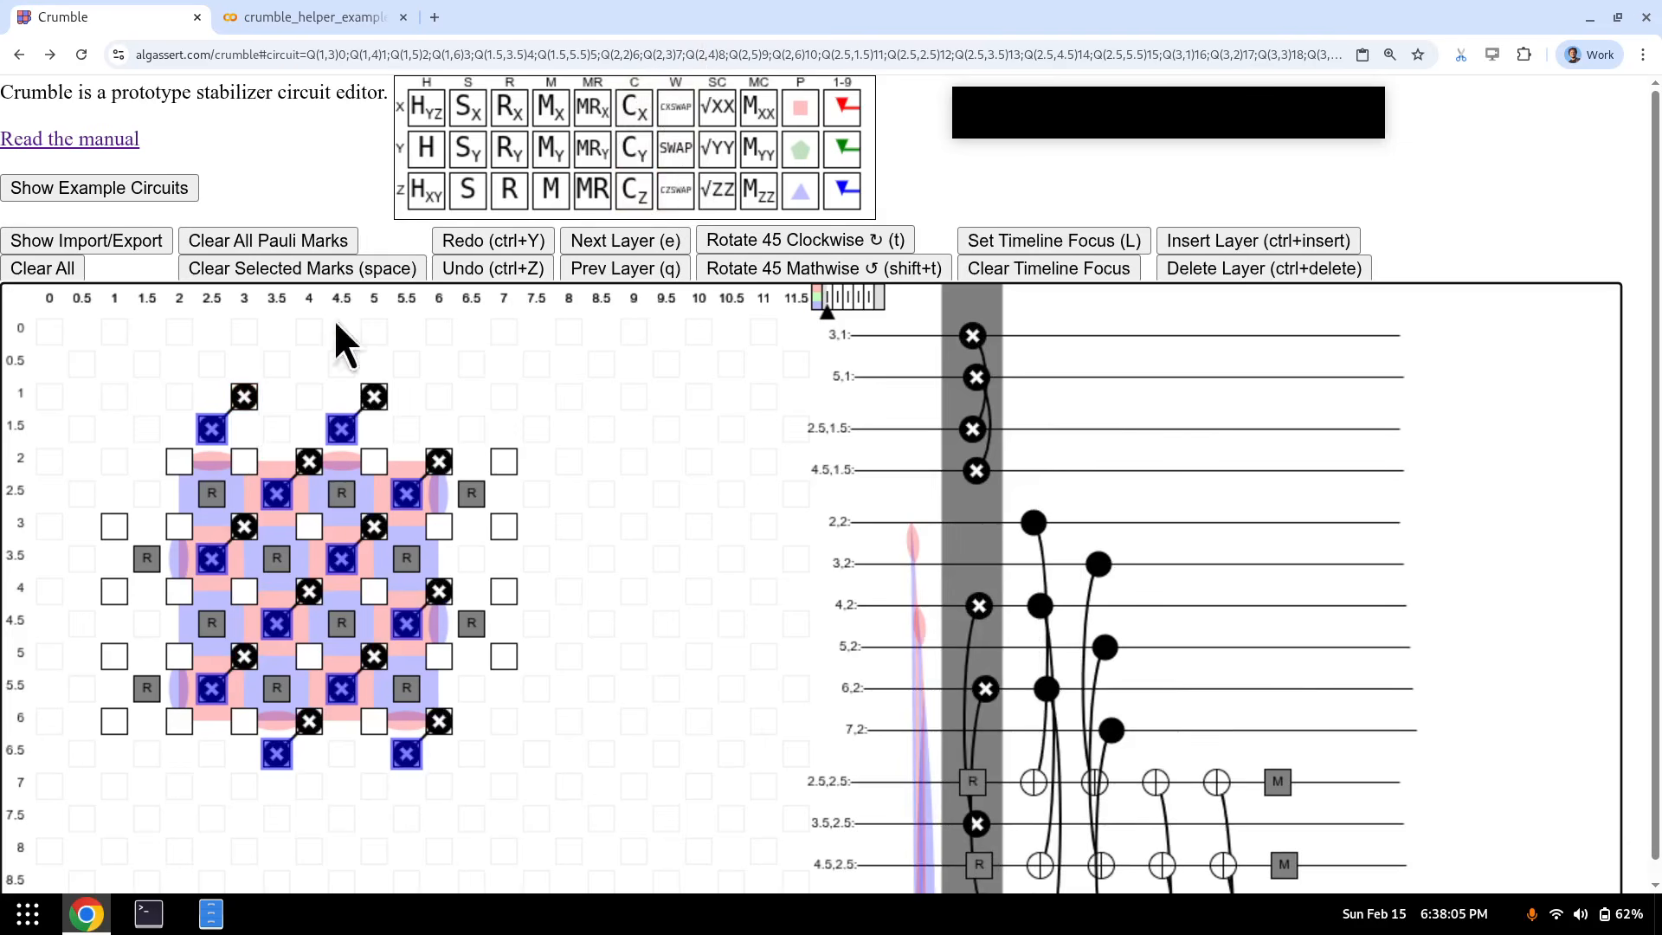
{"action": "key", "text": "ctrl+z"}
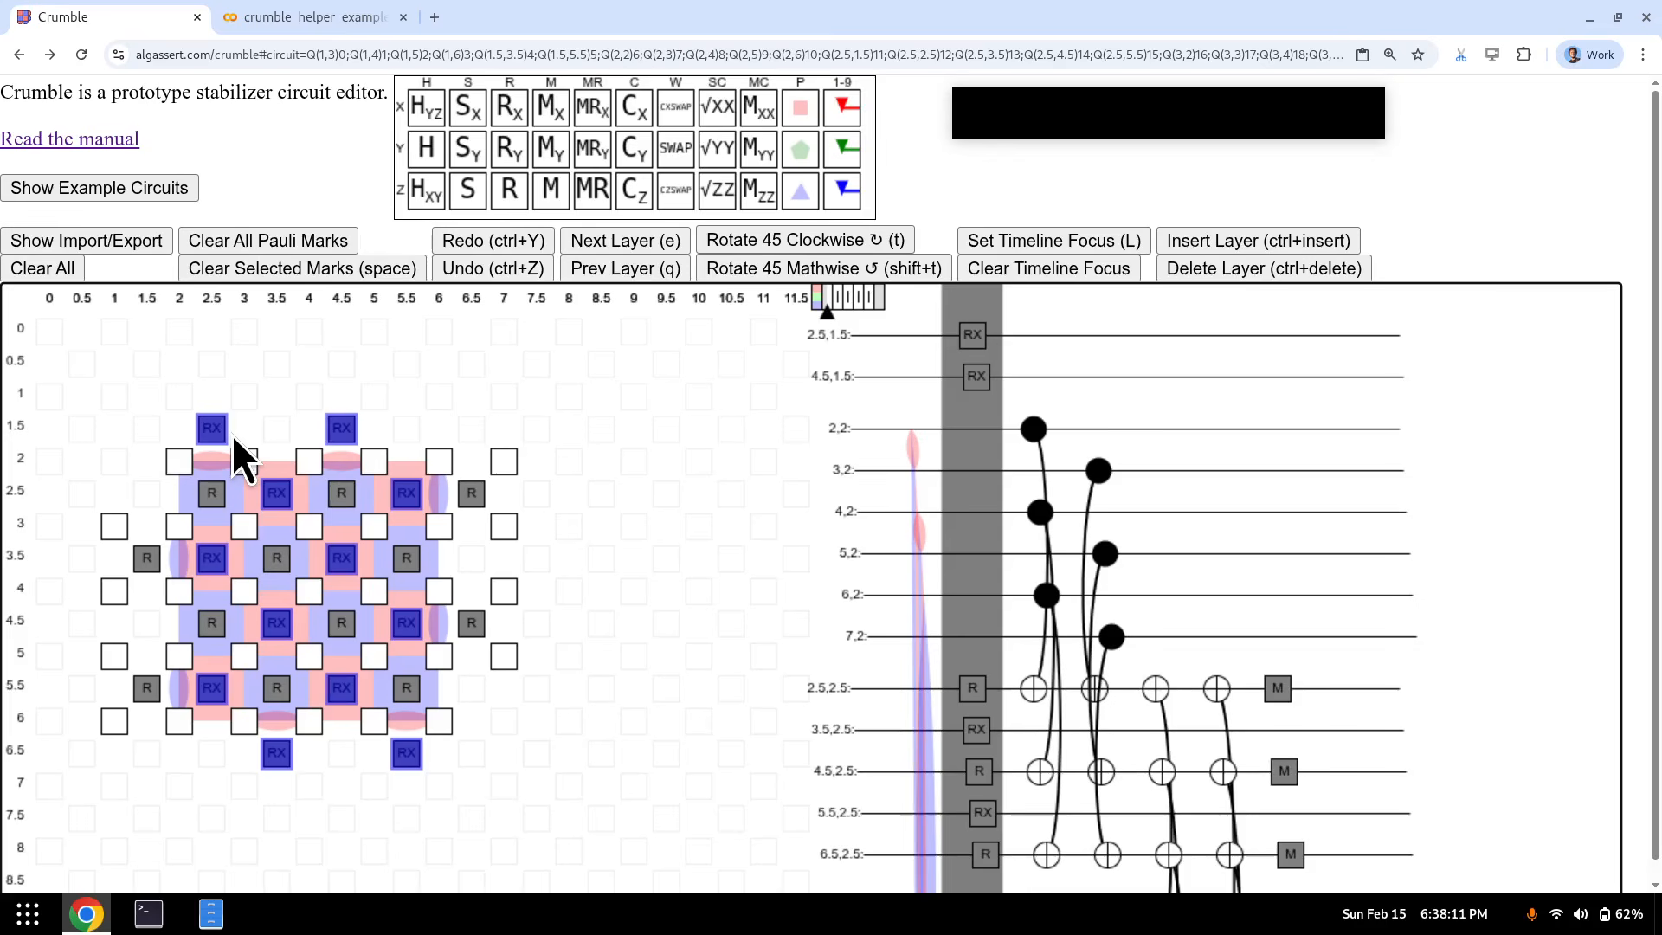
- Add CX gates from the X-type measure qubits in all four CX layers, including targets like (3,1) and (5,1)
{"action": "key", "text": "e"}
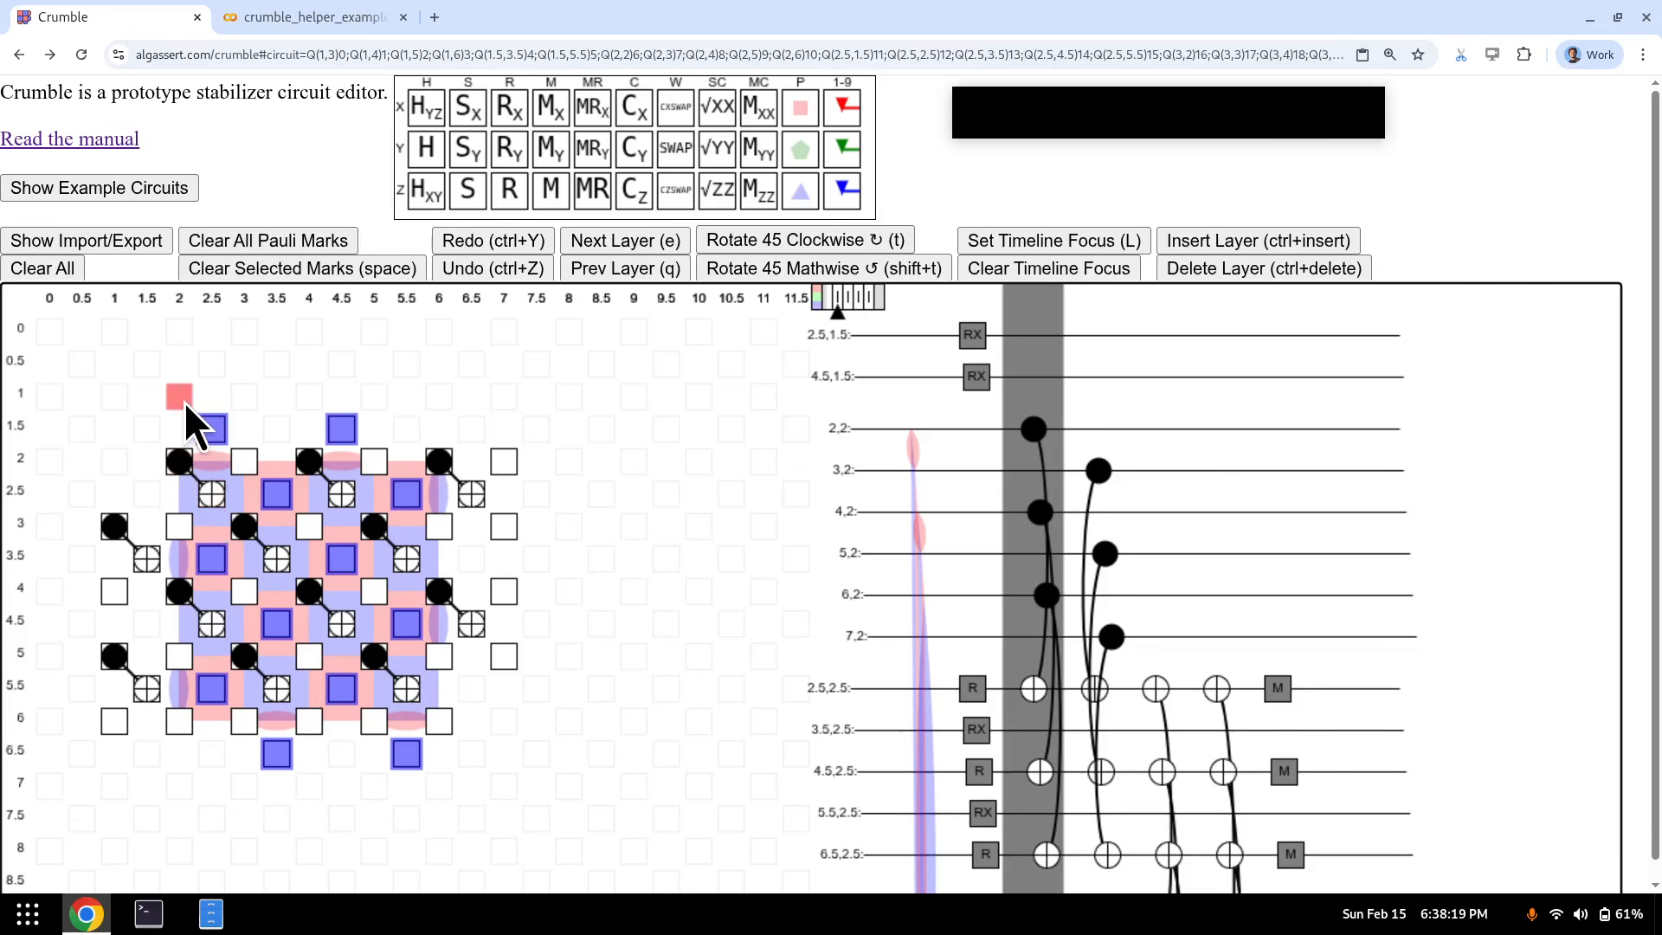
{"action": "key", "text": "c"}
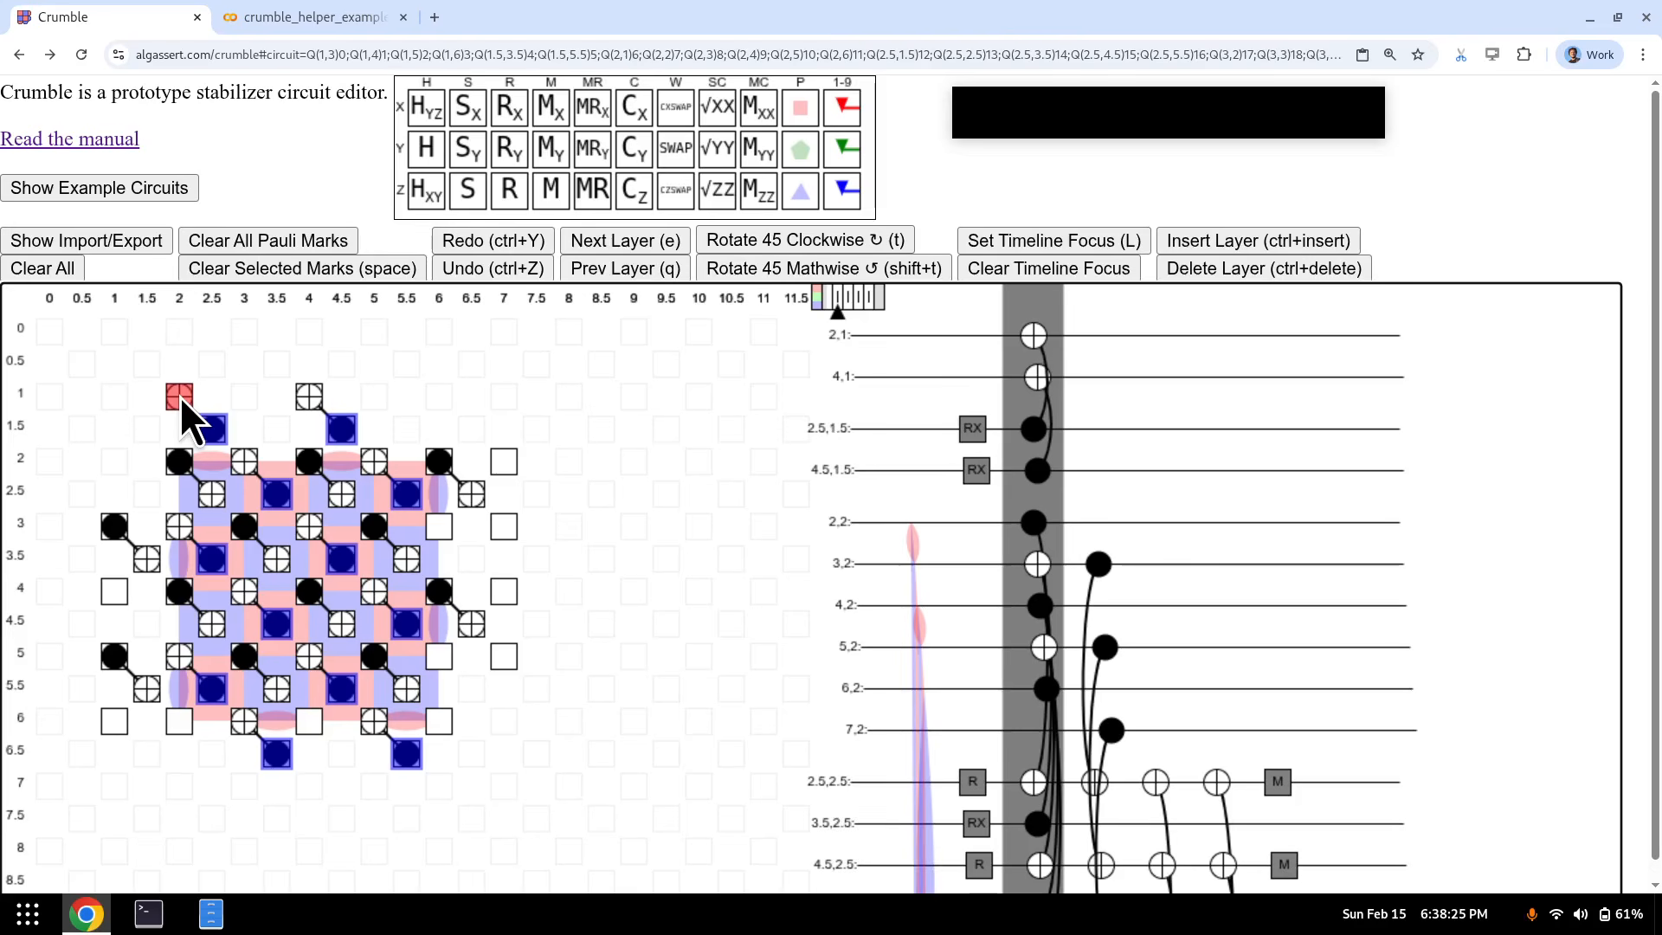
{"action": "key", "text": "e"}
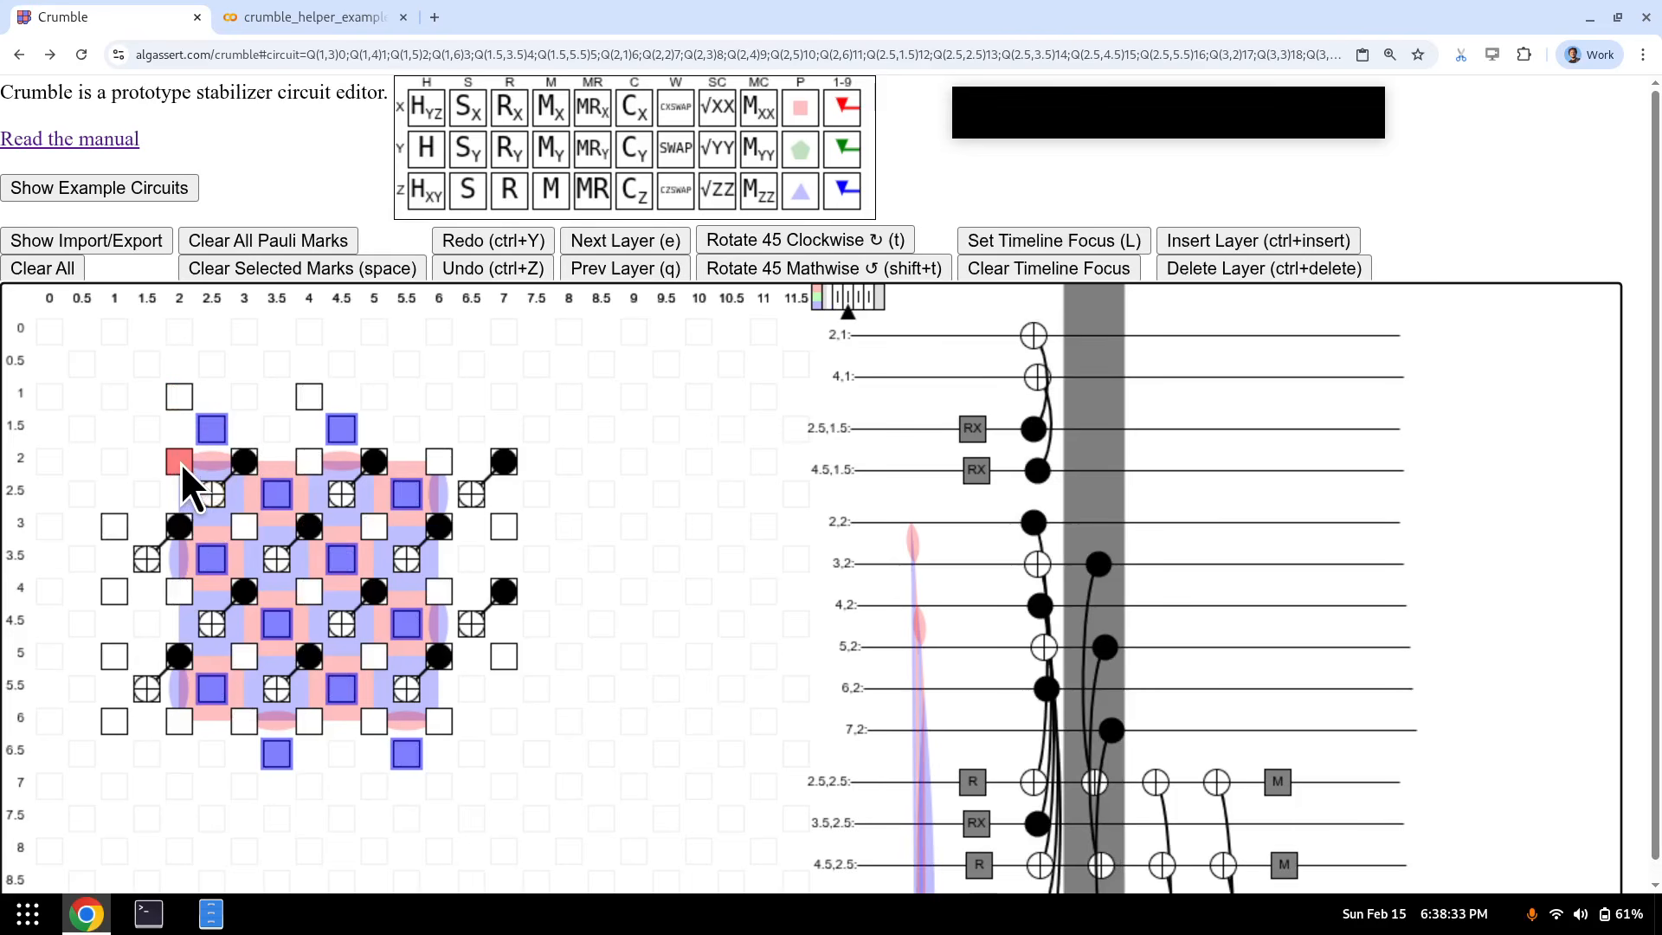
{"action": "key", "text": "c+x"}
{"action": "key", "text": "e"}
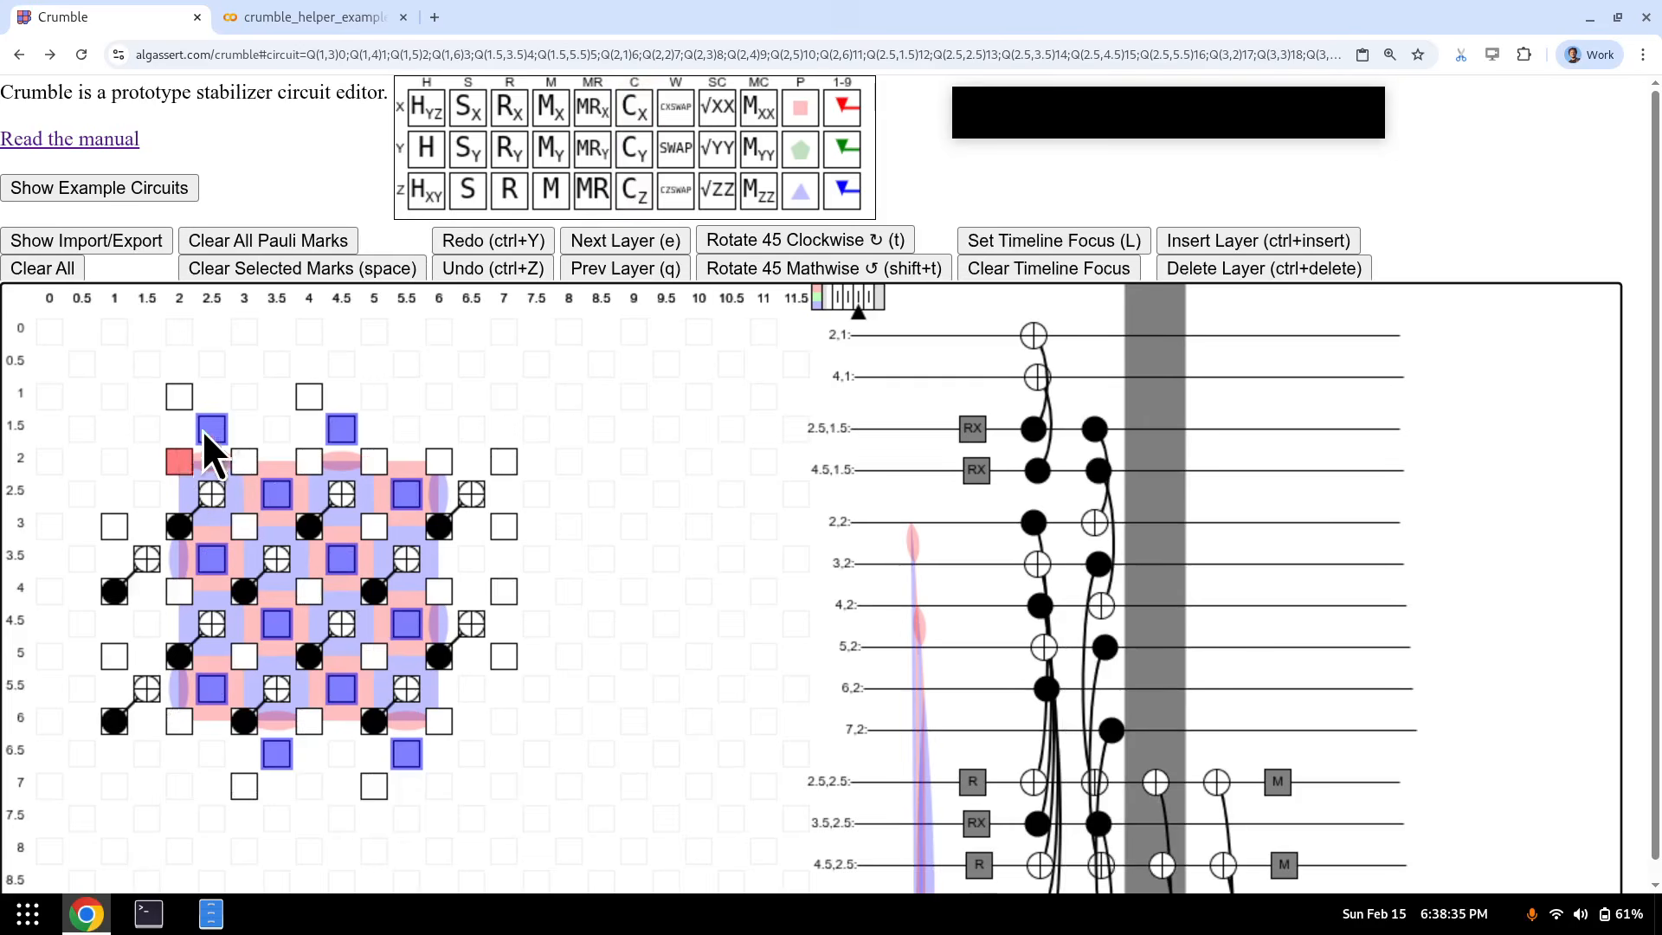
{"action": "key", "text": "c+x"}
{"action": "key", "text": "e"}
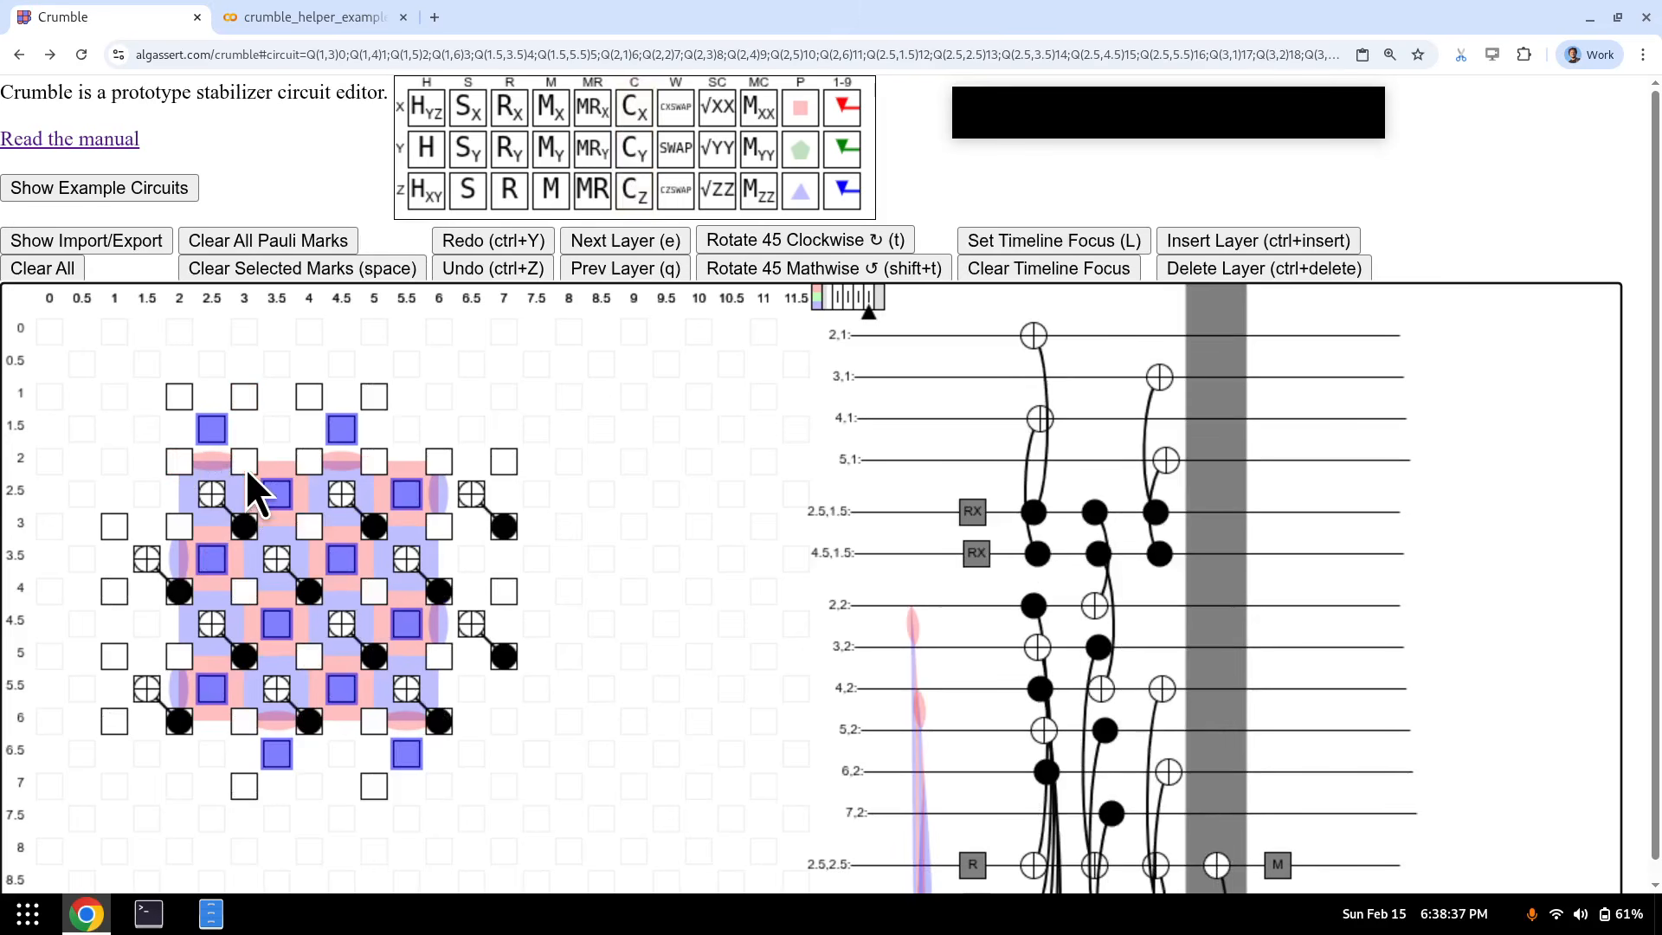
{"action": "key", "text": "c+x"}
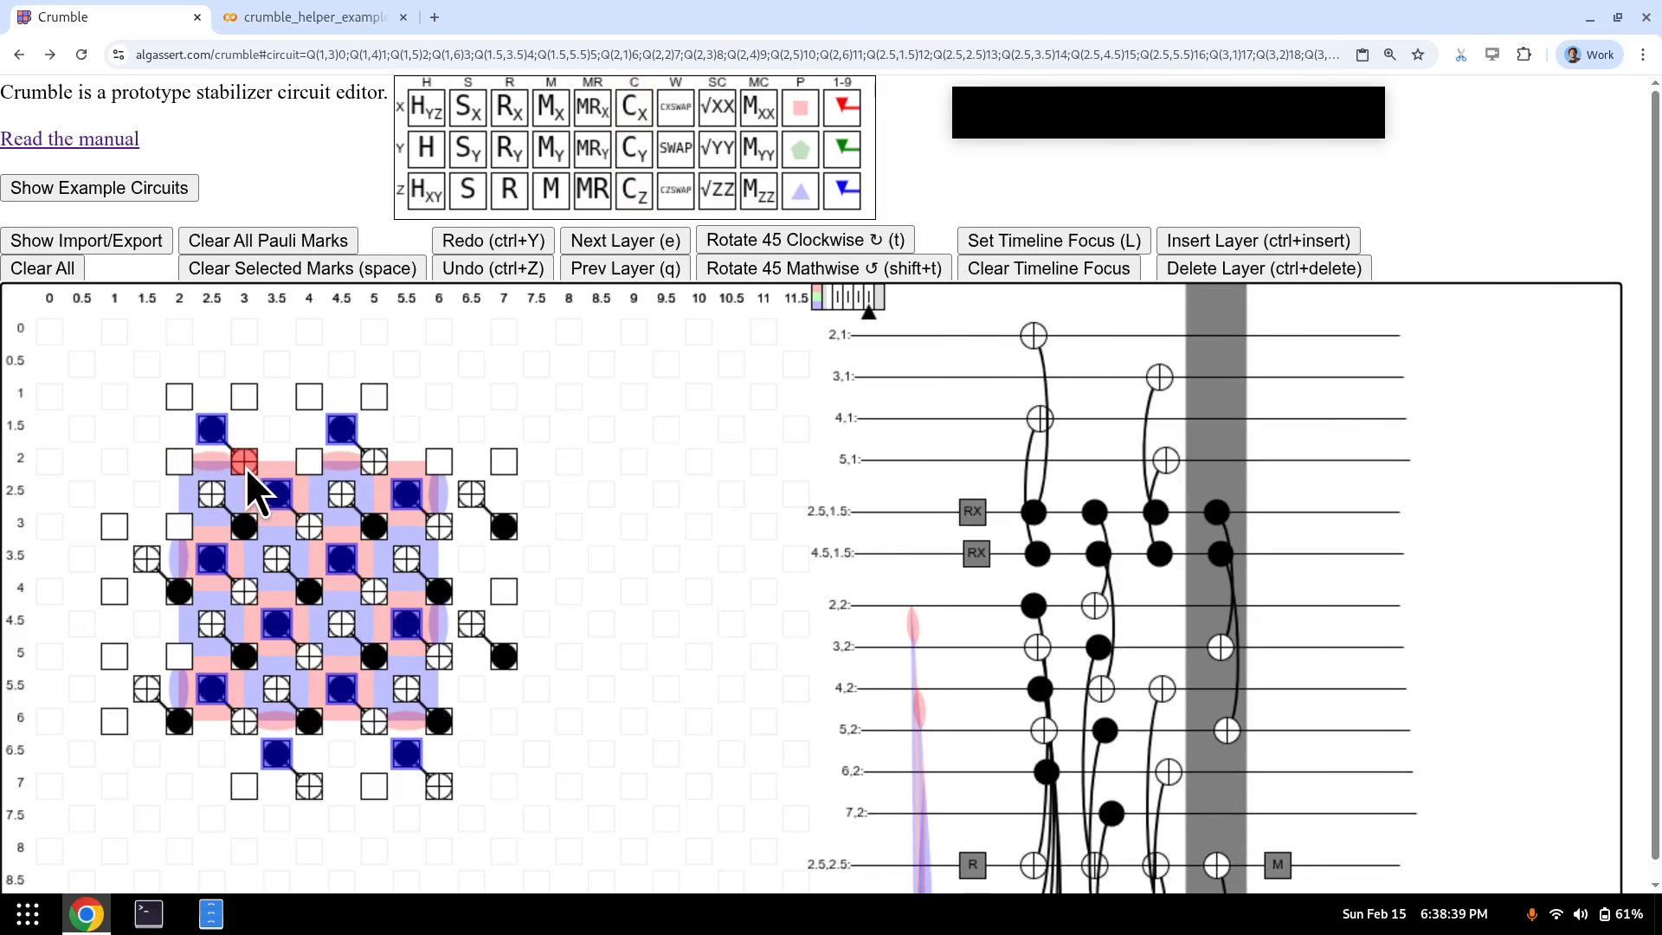
- Measure the X-type measure qubits with MX, then return to the last CX layer
{"action": "key", "text": "e"}
{"action": "key", "text": "m"}
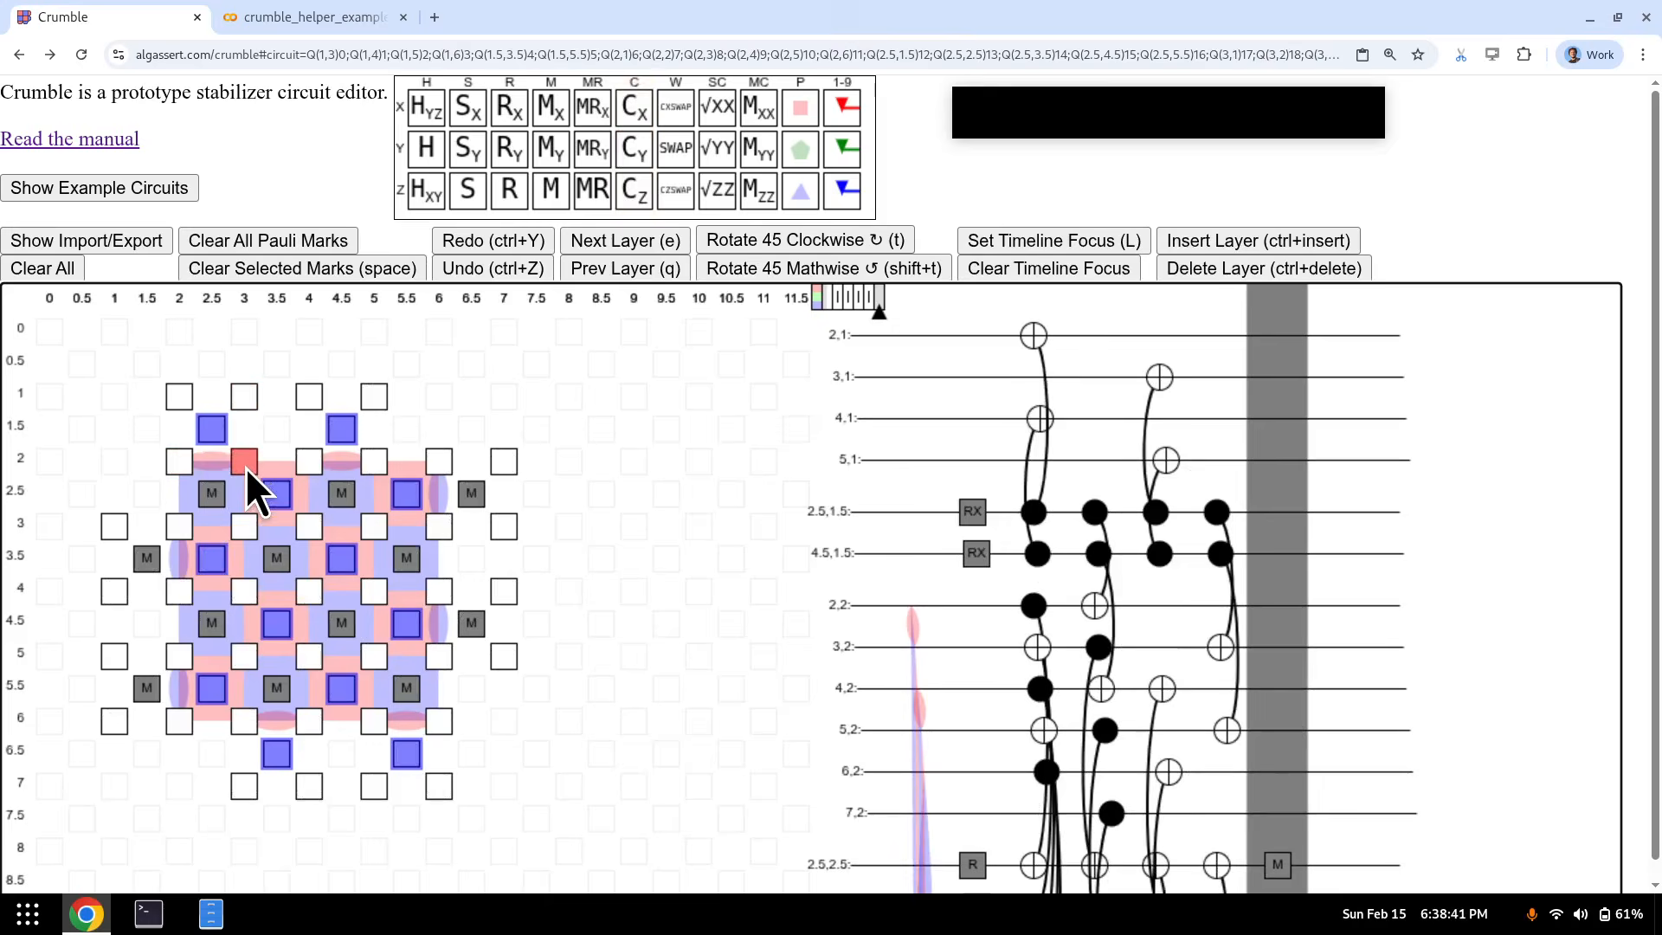
{"action": "key", "text": "x"}
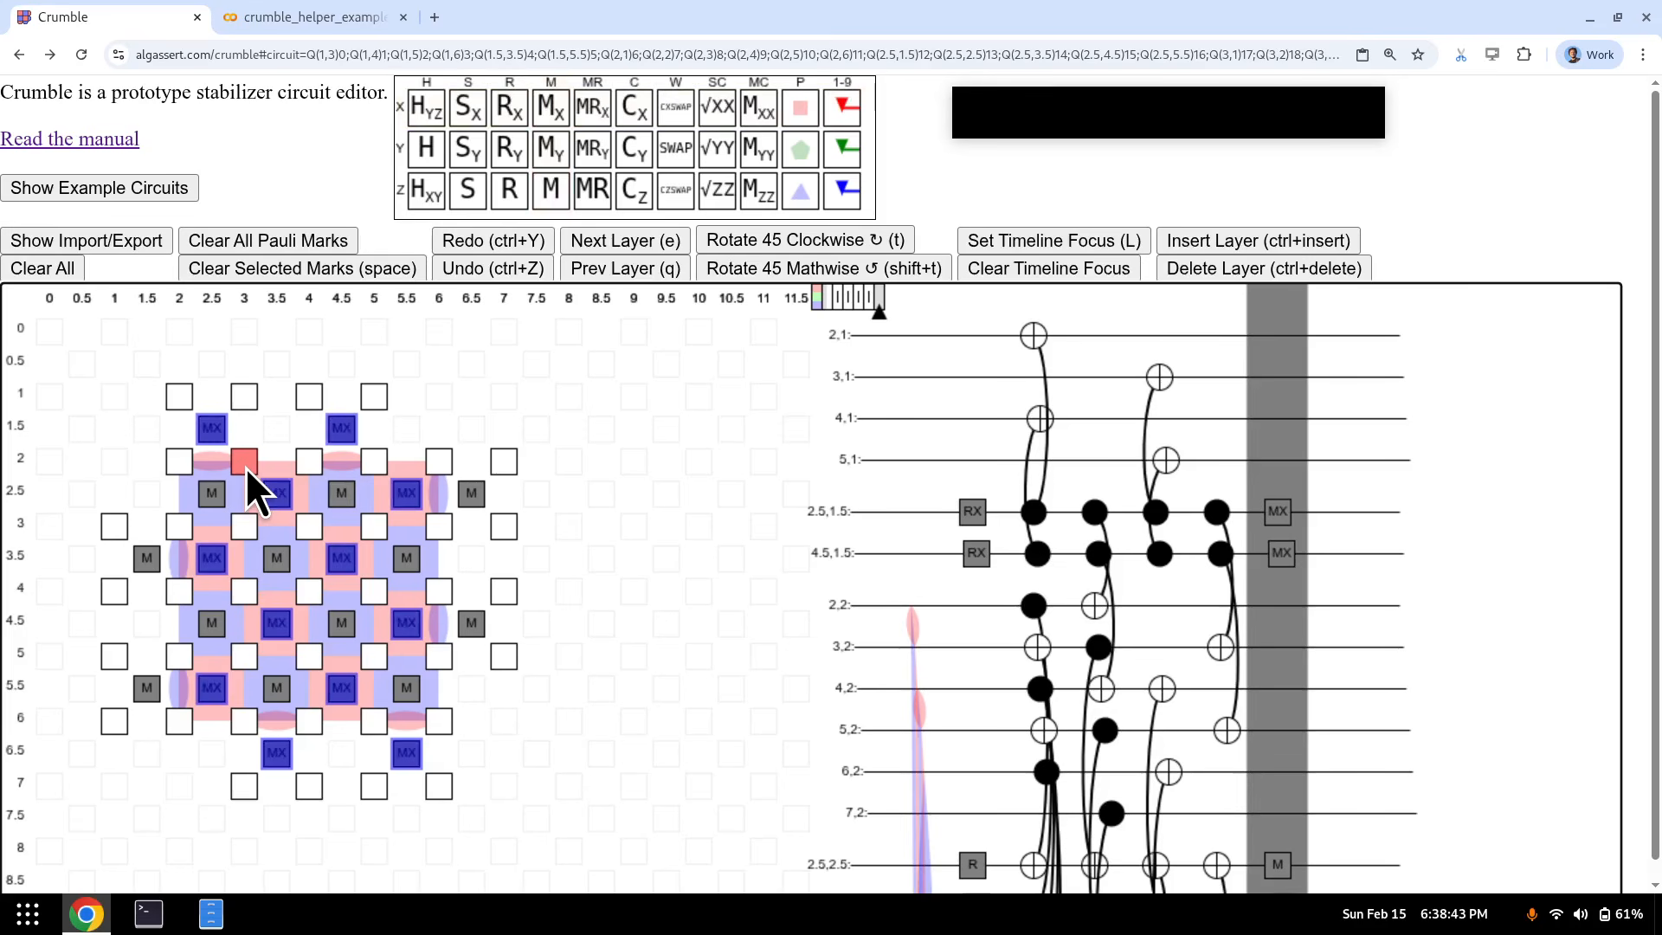
{"action": "key", "text": "e"}
{"action": "key", "text": "q"}
{"action": "key", "text": "q"}
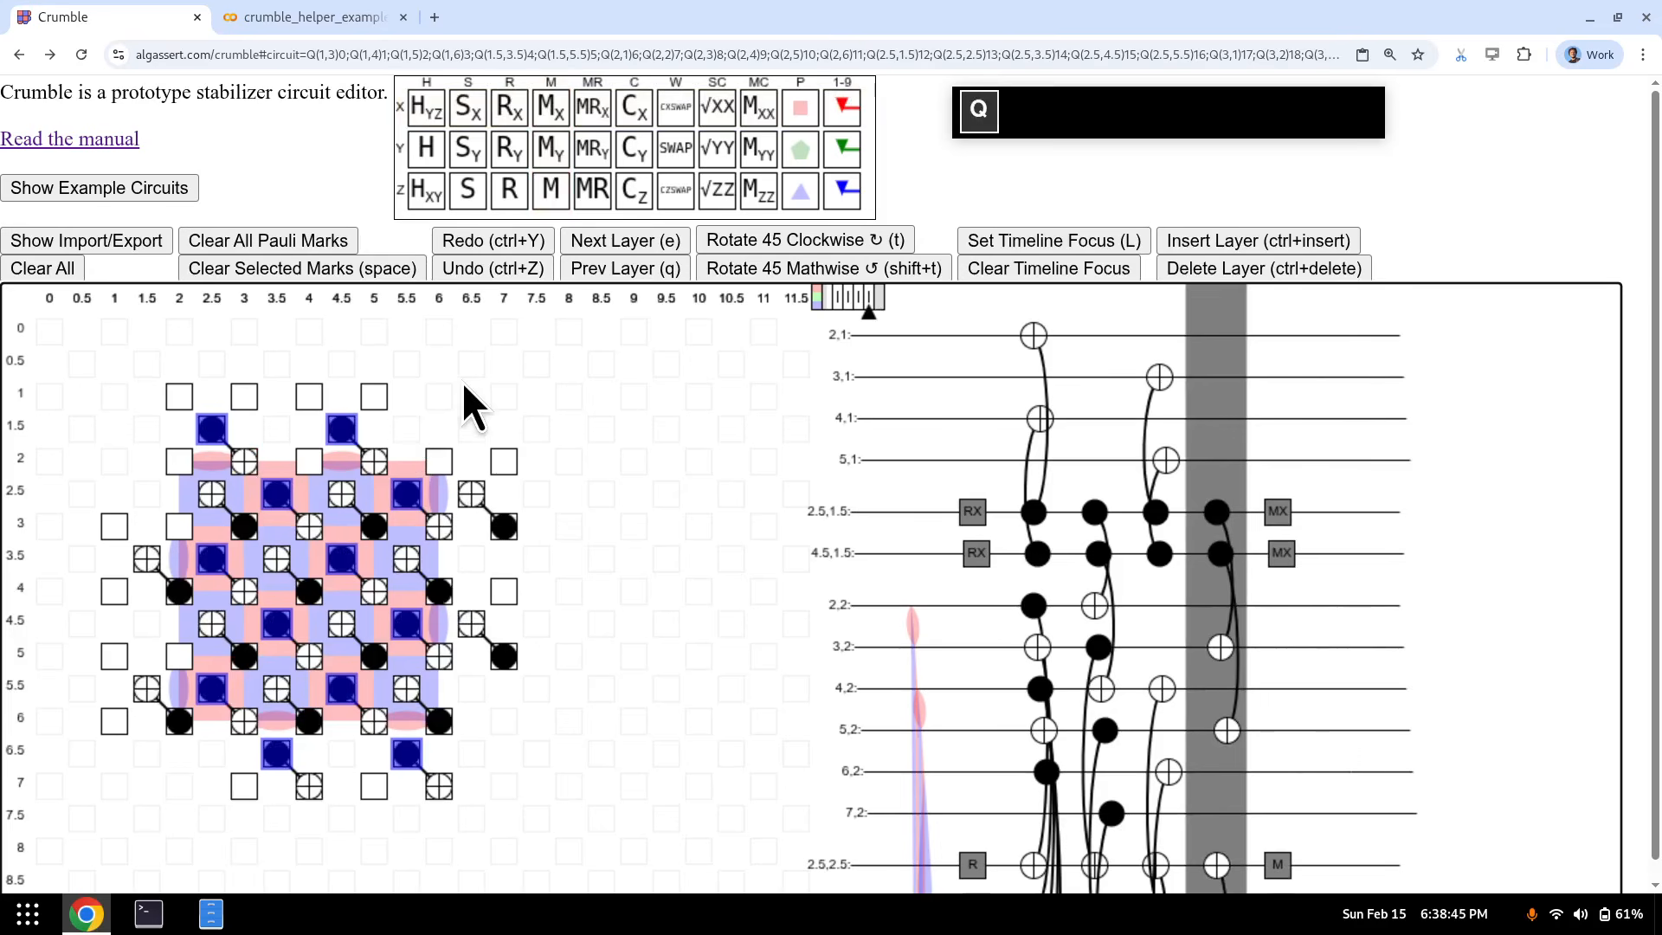
{"action": "left_click_drag", "start_coordinate": [507, 393], "coordinate": [126, 391]}
{"action": "left_click_drag", "start_coordinate": [310, 399], "coordinate": [495, 402]}
{"action": "key", "text": "q"}
{"action": "key", "text": "q"}
{"action": "key", "text": "q"}
{"action": "key", "text": "q"}
{"action": "key", "text": "q"}
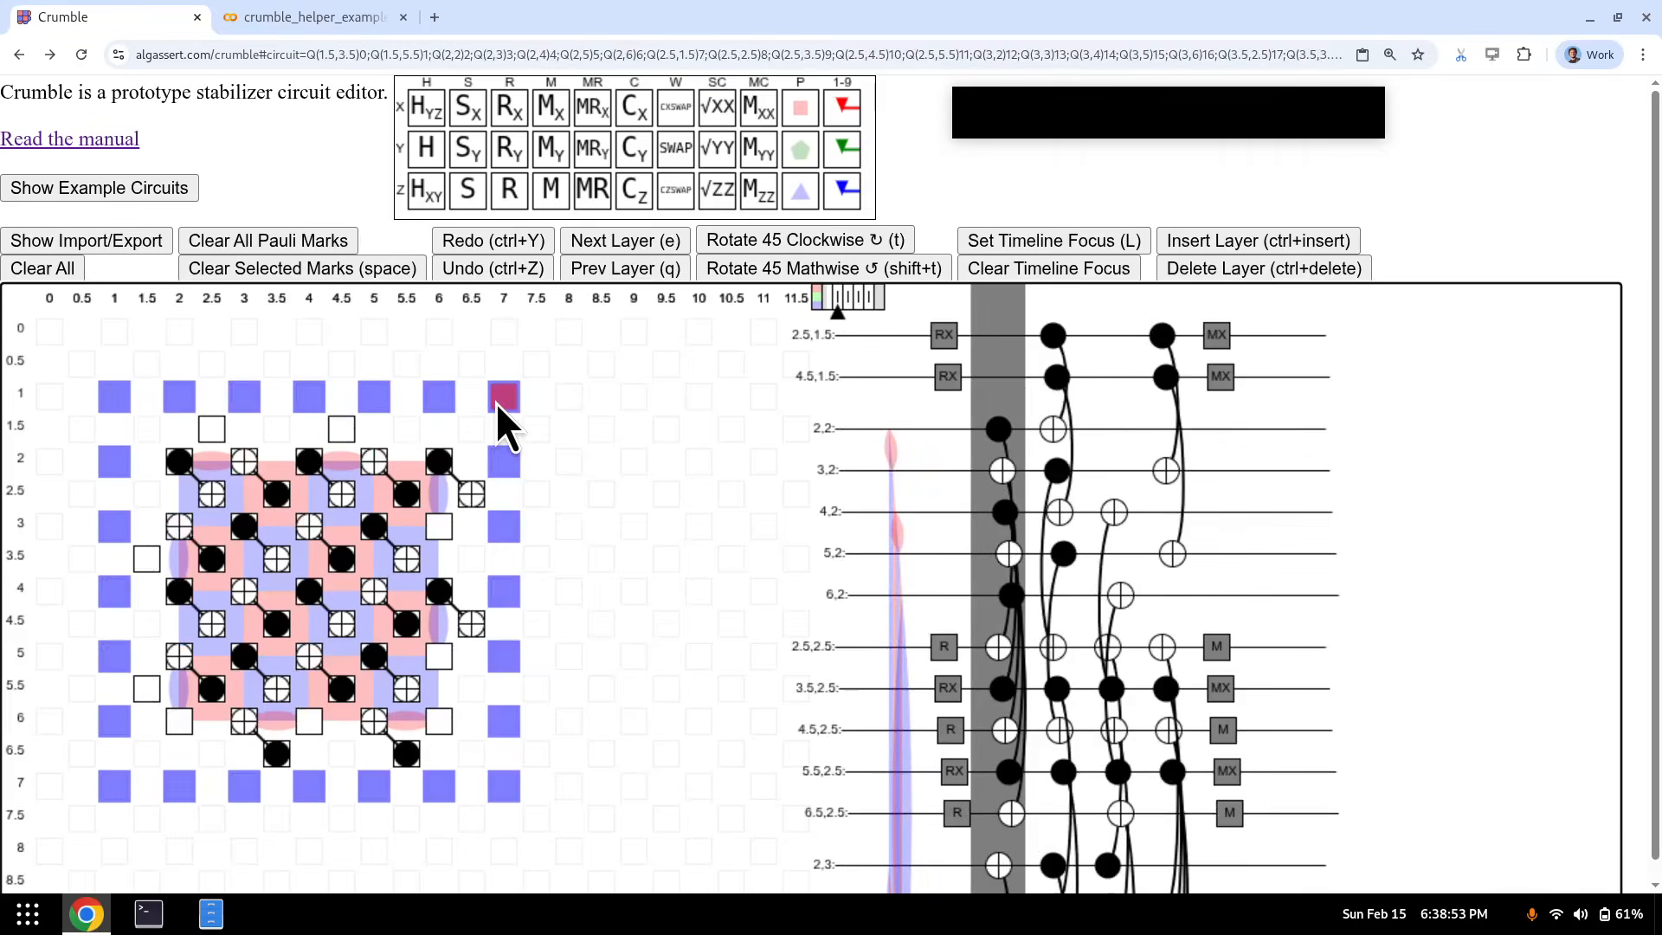
{"action": "left_click", "coordinate": [439, 458]}
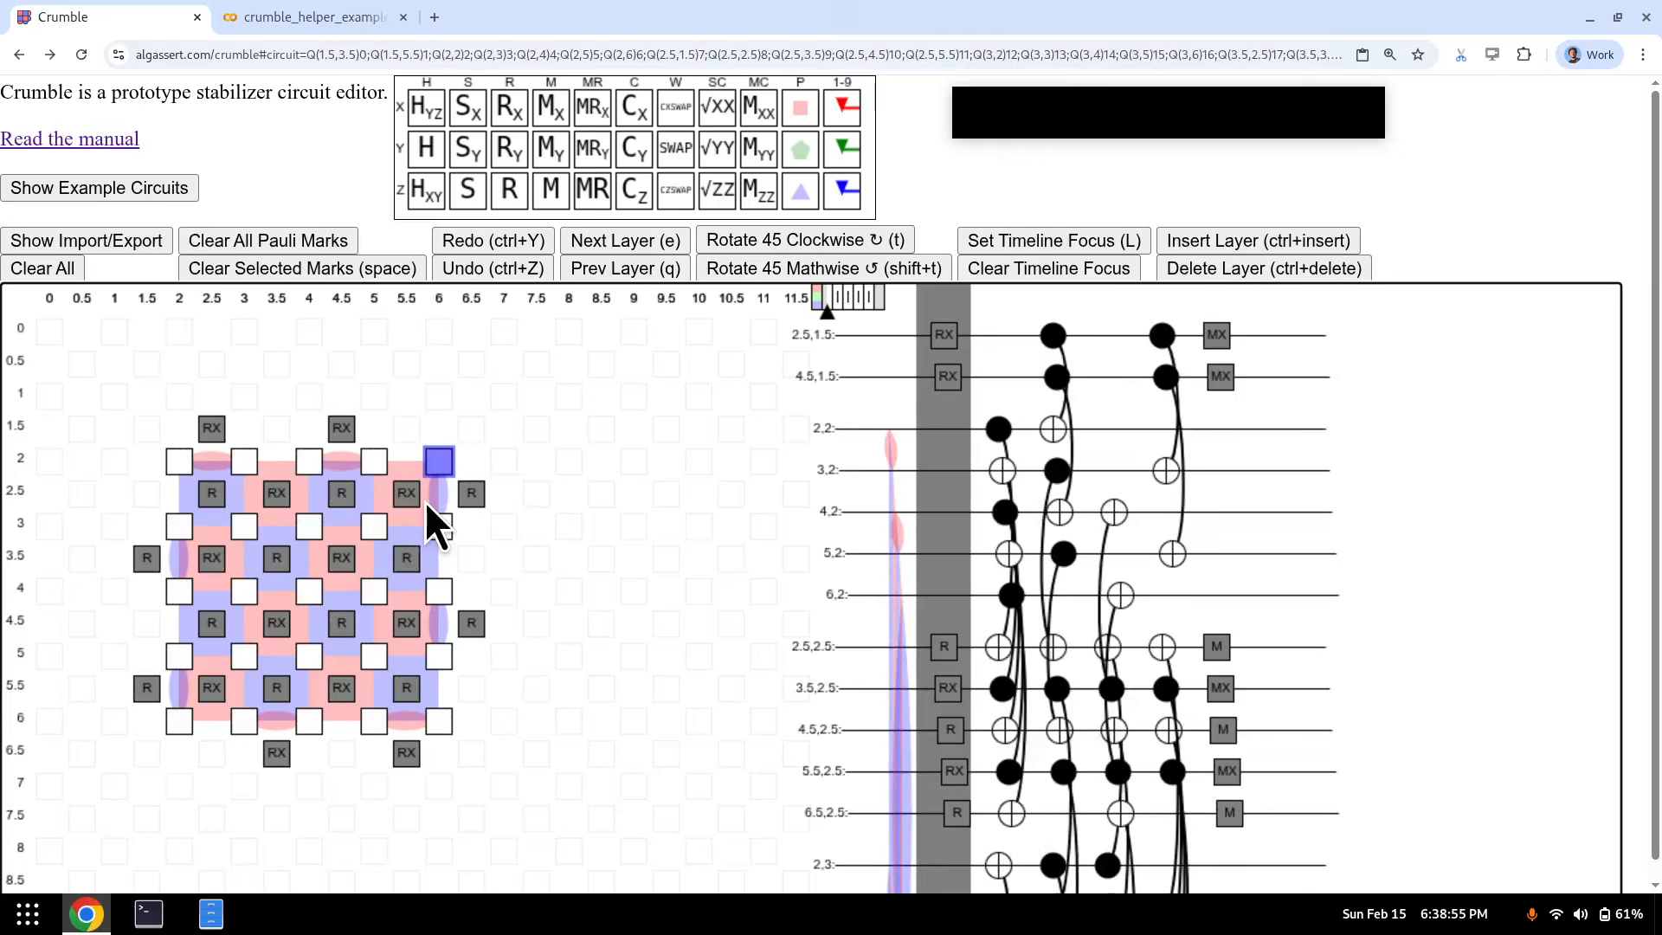
{"action": "key", "text": "e"}
{"action": "key", "text": "e"}
{"action": "key", "text": "e"}
{"action": "key", "text": "e"}
{"action": "key", "text": "q"}
{"action": "key", "text": "q"}
{"action": "key", "text": "q"}
{"action": "key", "text": "q"}
{"action": "key", "text": "e"}
{"action": "key", "text": "e"}
{"action": "key", "text": "e"}
{"action": "key", "text": "e"}
{"action": "key", "text": "e"}
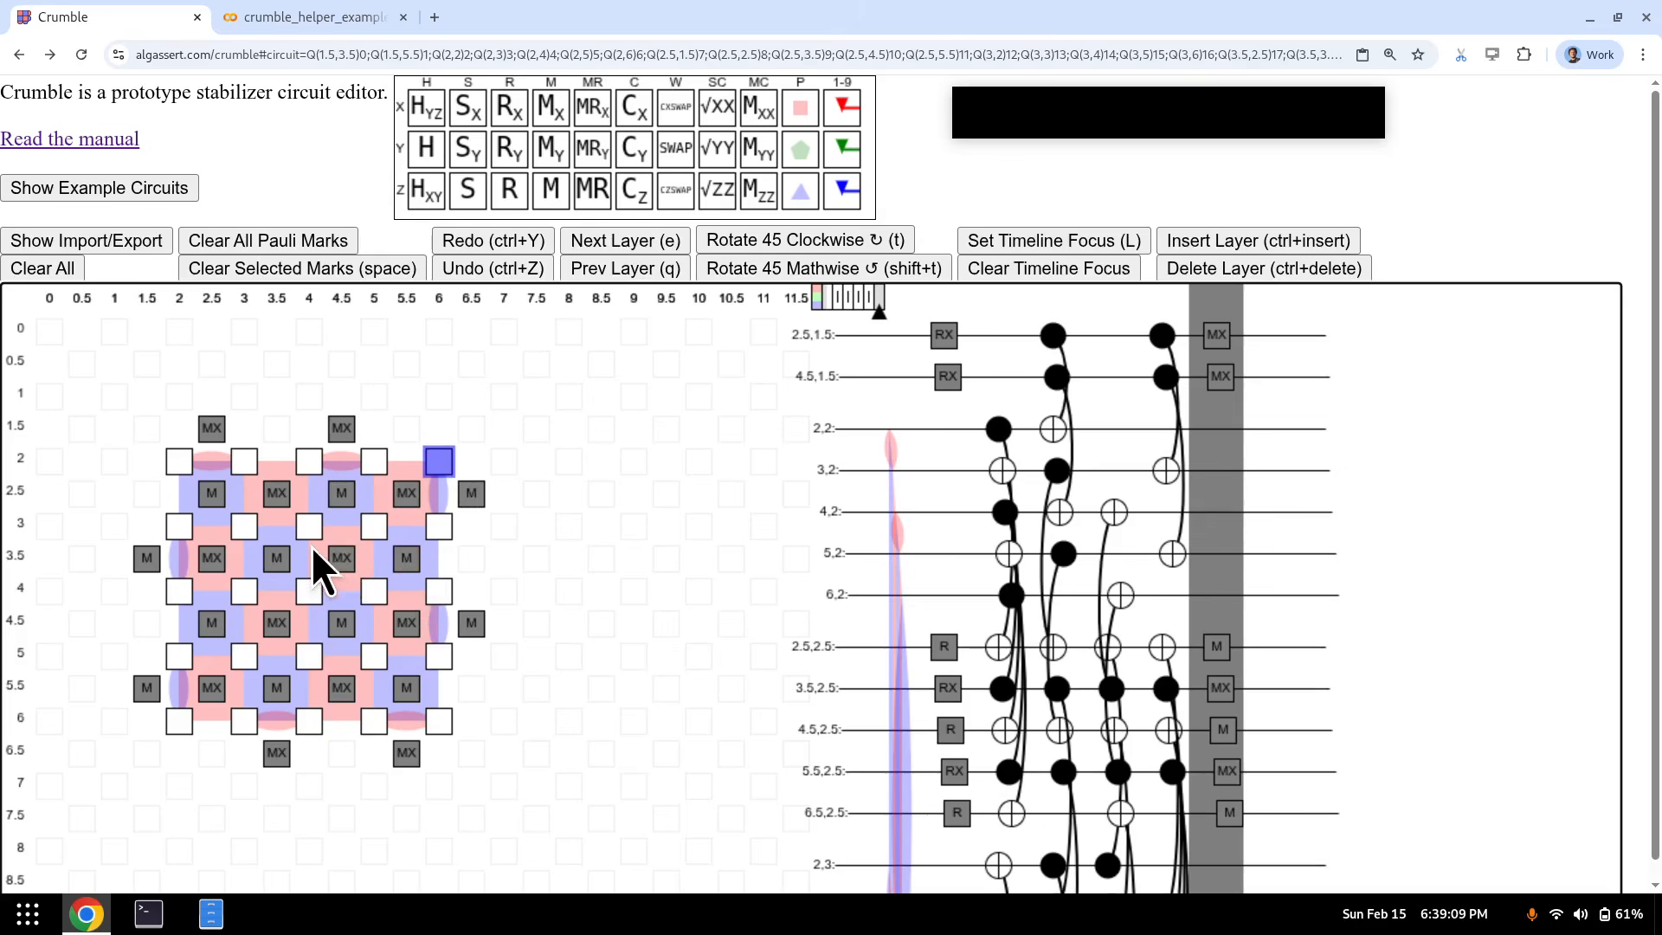
{"action": "key", "text": "q"}
{"action": "key", "text": "q"}
{"action": "key", "text": "q"}
{"action": "key", "text": "q"}
{"action": "key", "text": "q"}
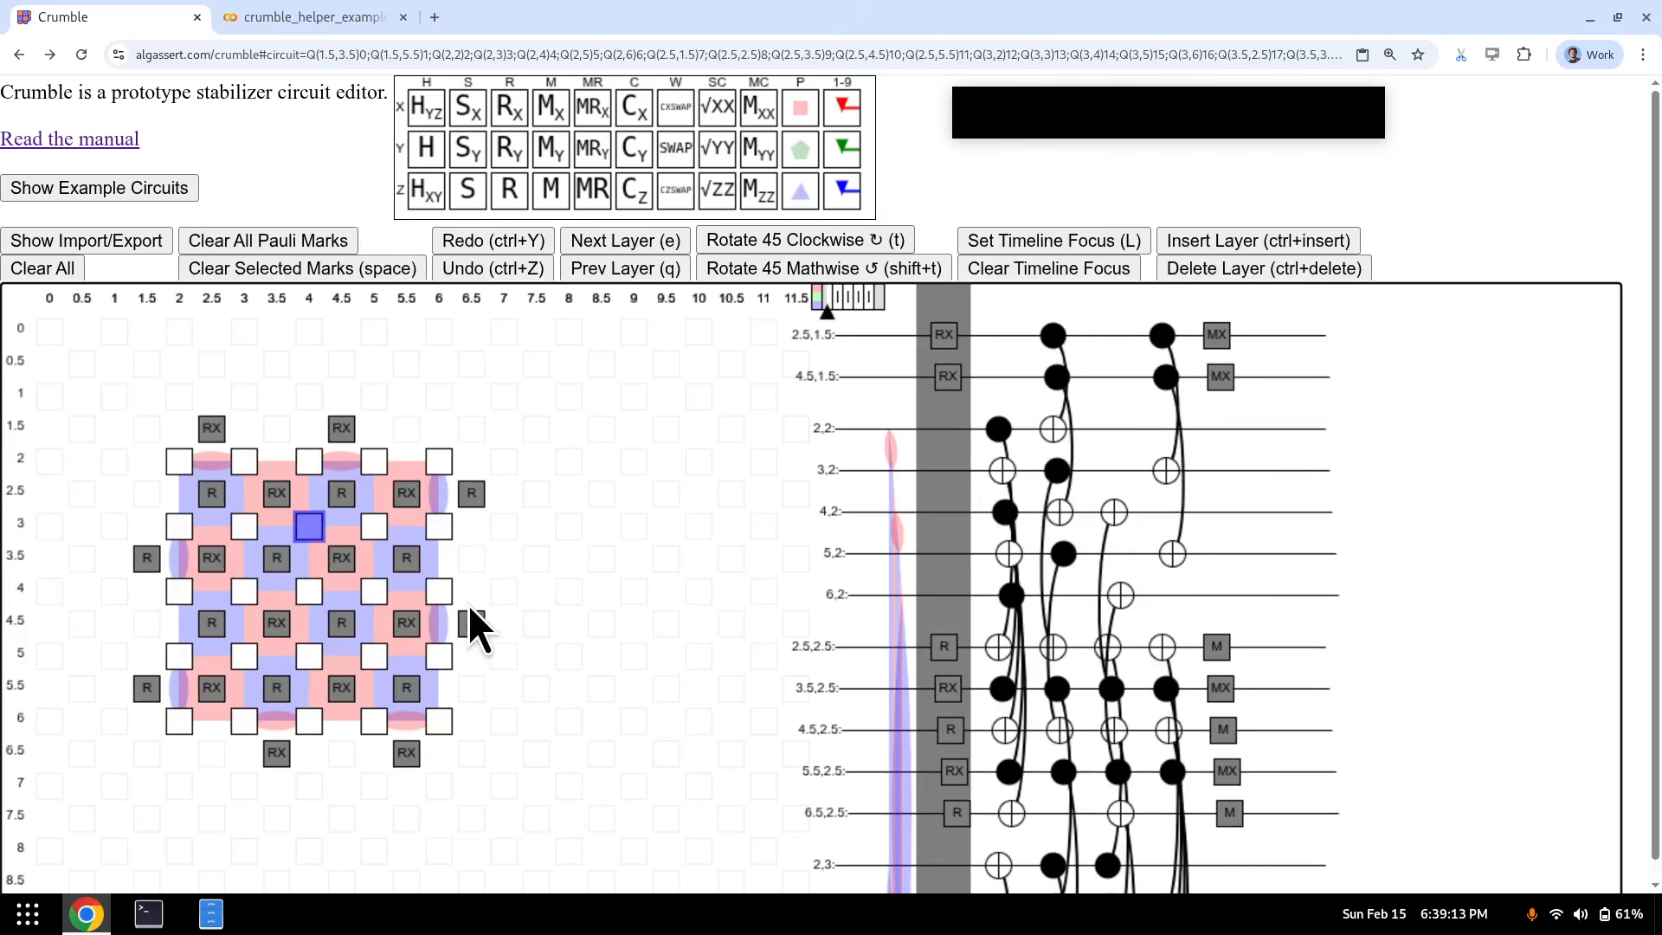
{"action": "key", "text": "e"}
{"action": "key", "text": "e"}
{"action": "key", "text": "e"}
{"action": "key", "text": "e"}
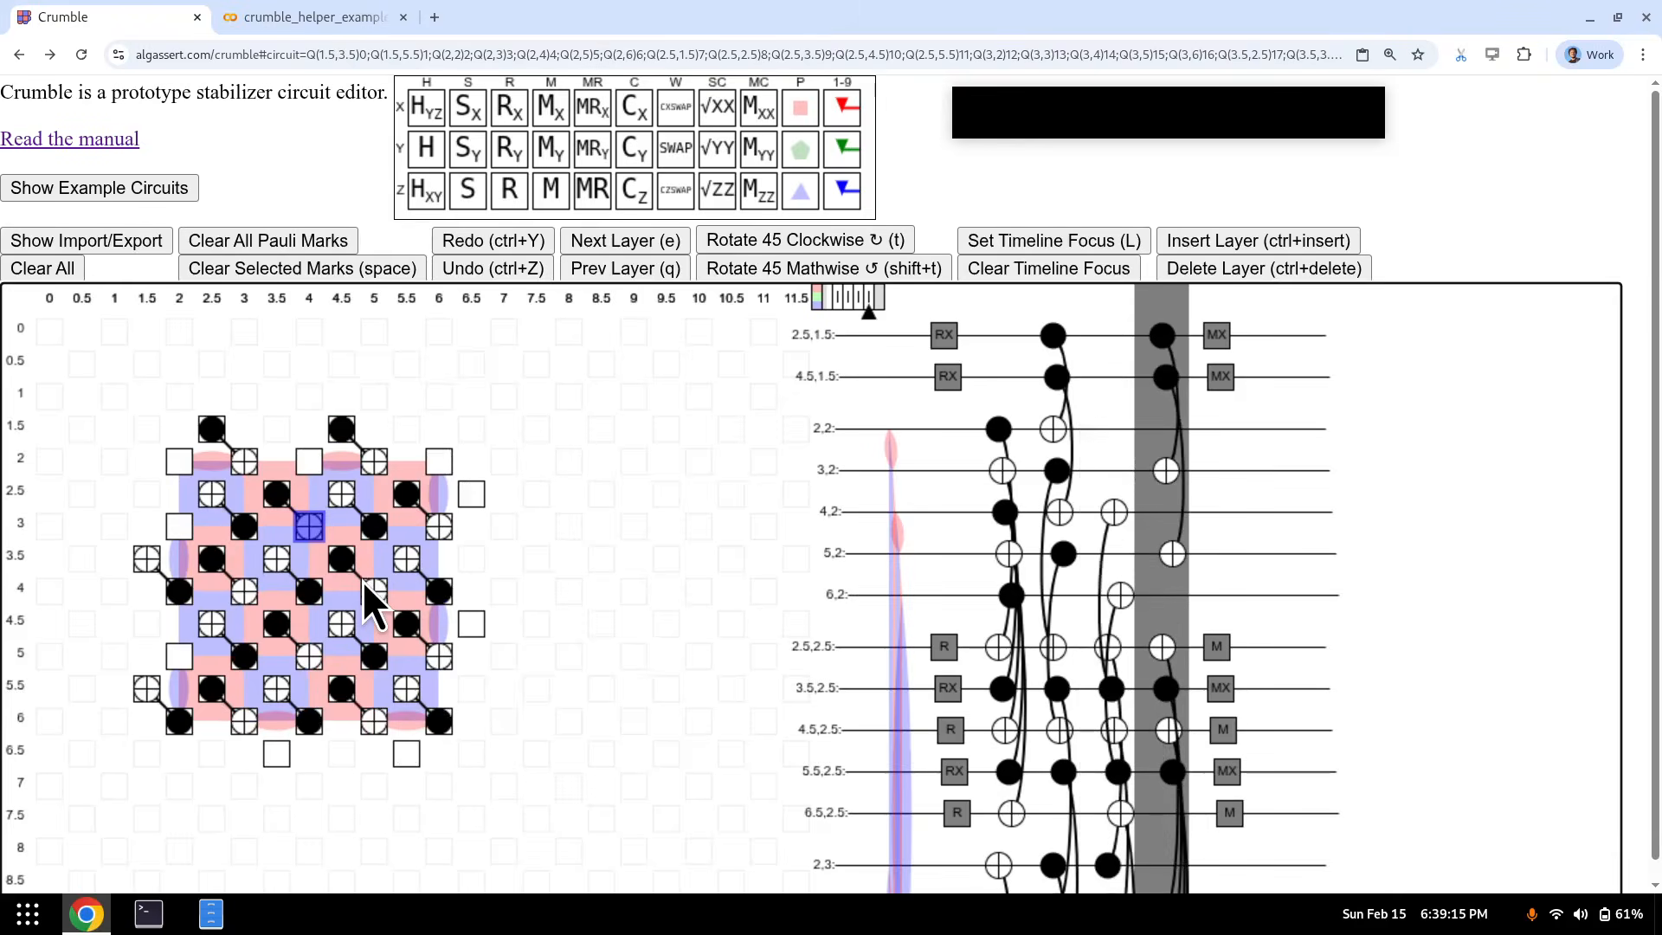
{"action": "key", "text": "q"}
{"action": "key", "text": "q"}
{"action": "key", "text": "q"}
{"action": "key", "text": "q"}
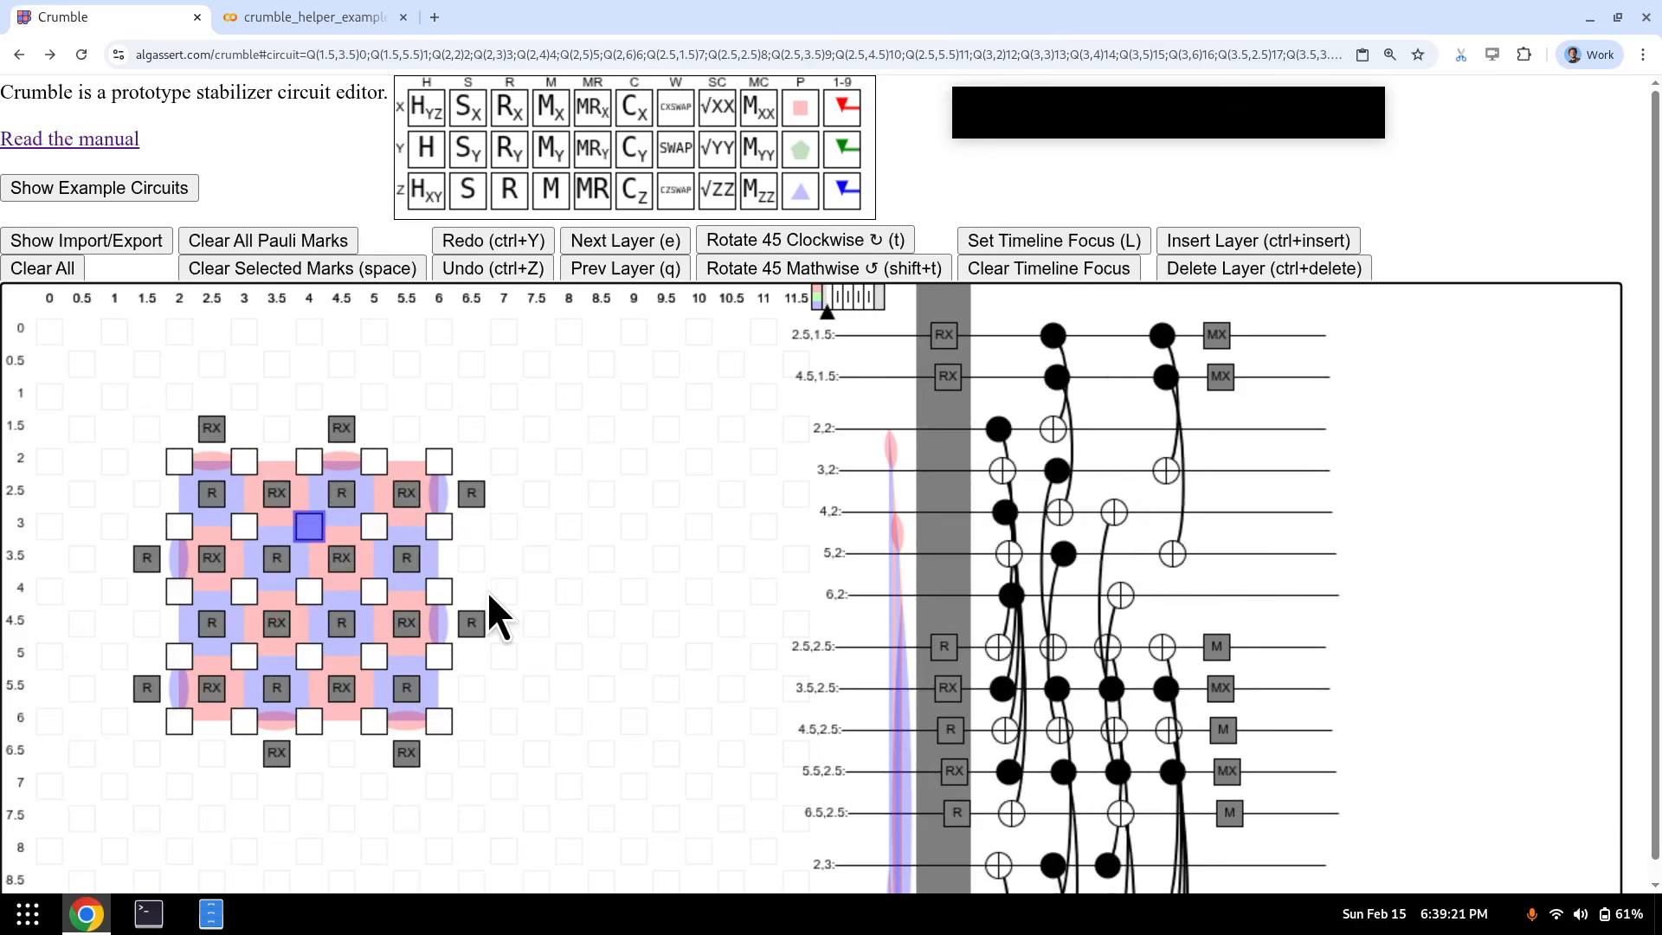
{"action": "key", "text": "e"}
{"action": "key", "text": "e"}
{"action": "key", "text": "q"}
{"action": "key", "text": "q"}
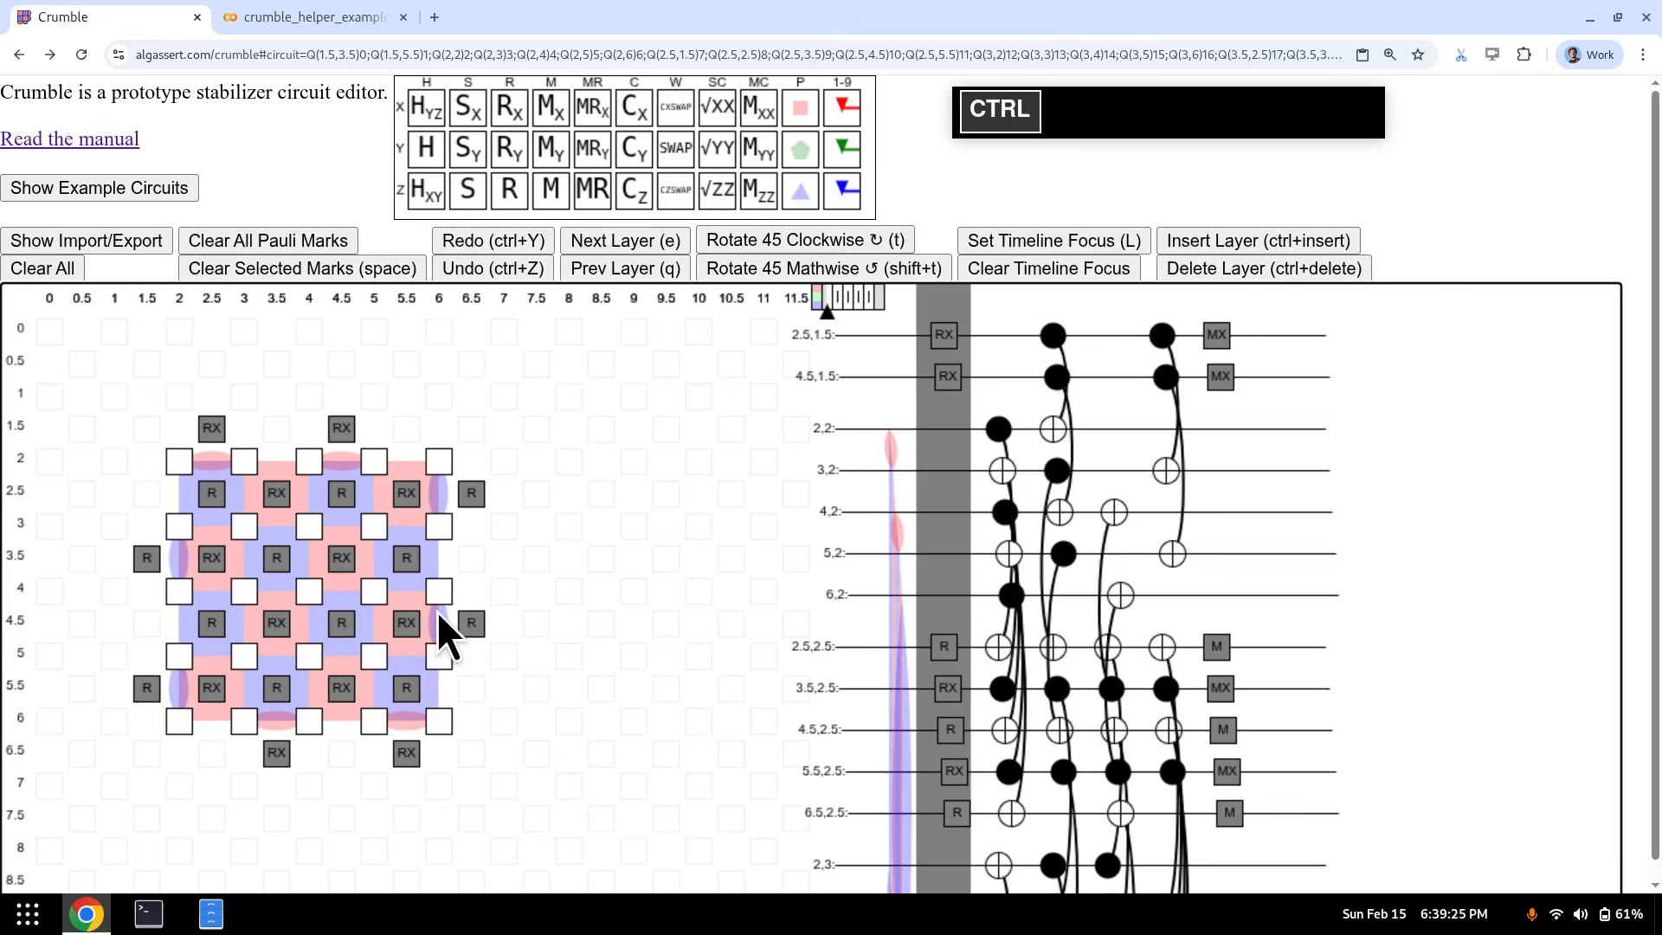
{"action": "key", "text": "ctrl+c"}
{"action": "key", "text": "e"}
{"action": "key", "text": "e"}
{"action": "key", "text": "e"}
{"action": "key", "text": "e"}
{"action": "key", "text": "e"}
{"action": "key", "text": "e"}
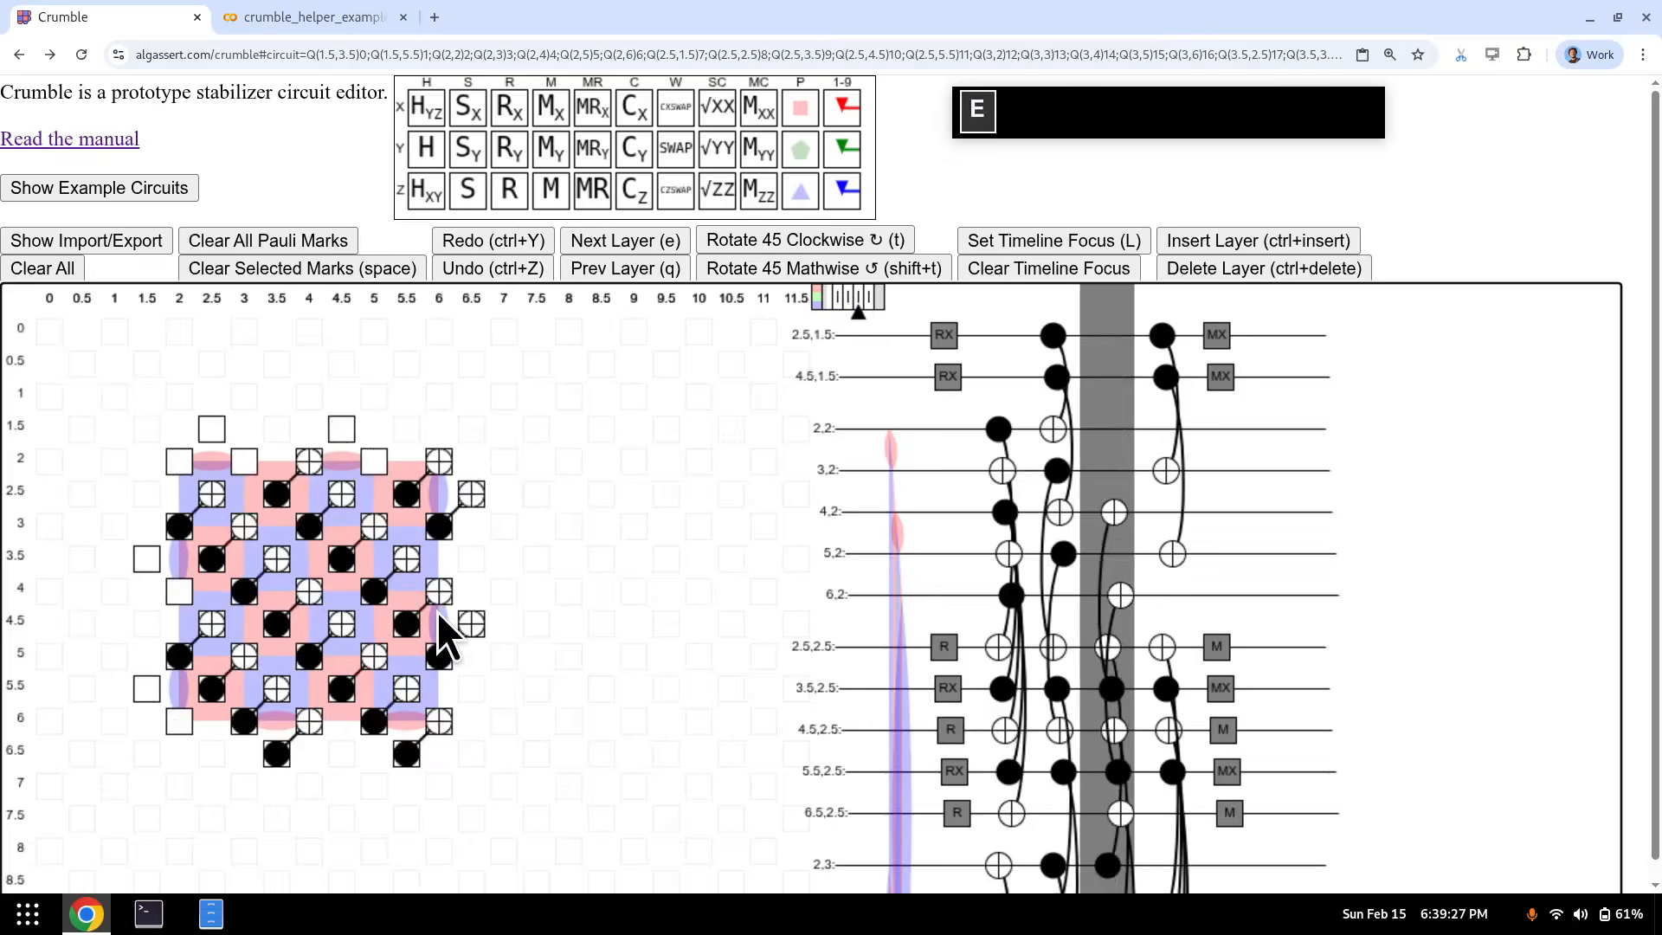
{"action": "key", "text": "ctrl+v"}
{"action": "key", "text": "q"}
{"action": "key", "text": "q"}
{"action": "key", "text": "q"}
{"action": "key", "text": "q"}
{"action": "key", "text": "q"}
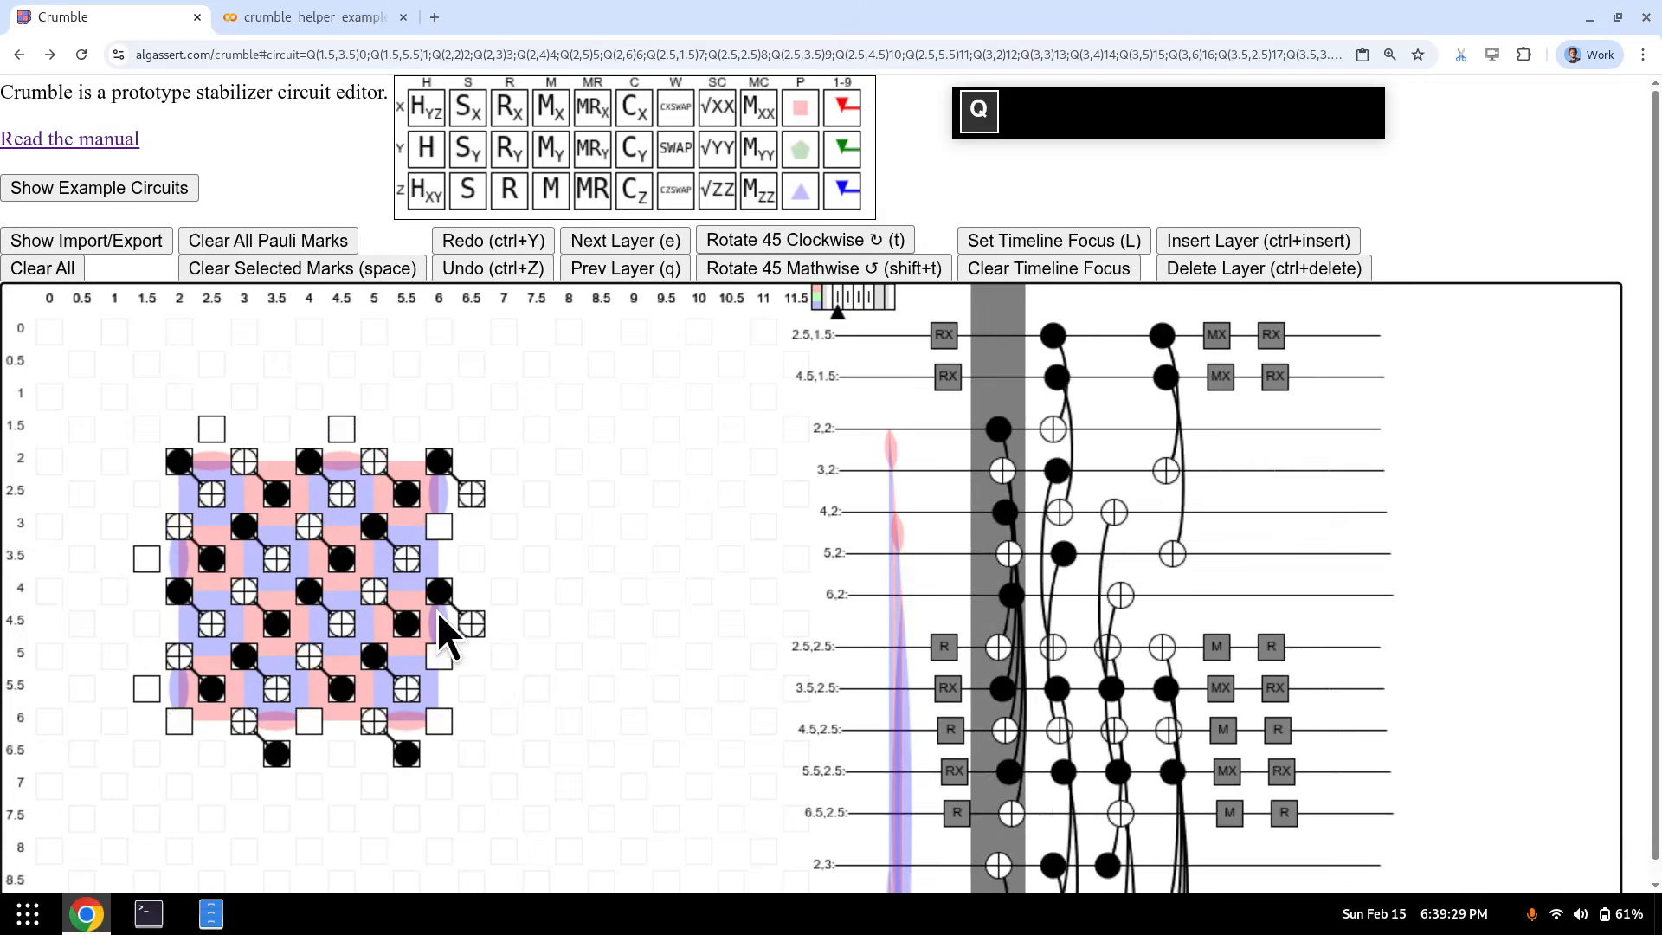
{"action": "key", "text": "e"}
{"action": "key", "text": "e"}
{"action": "key", "text": "e"}
{"action": "key", "text": "e"}
{"action": "key", "text": "e"}
{"action": "key", "text": "e"}
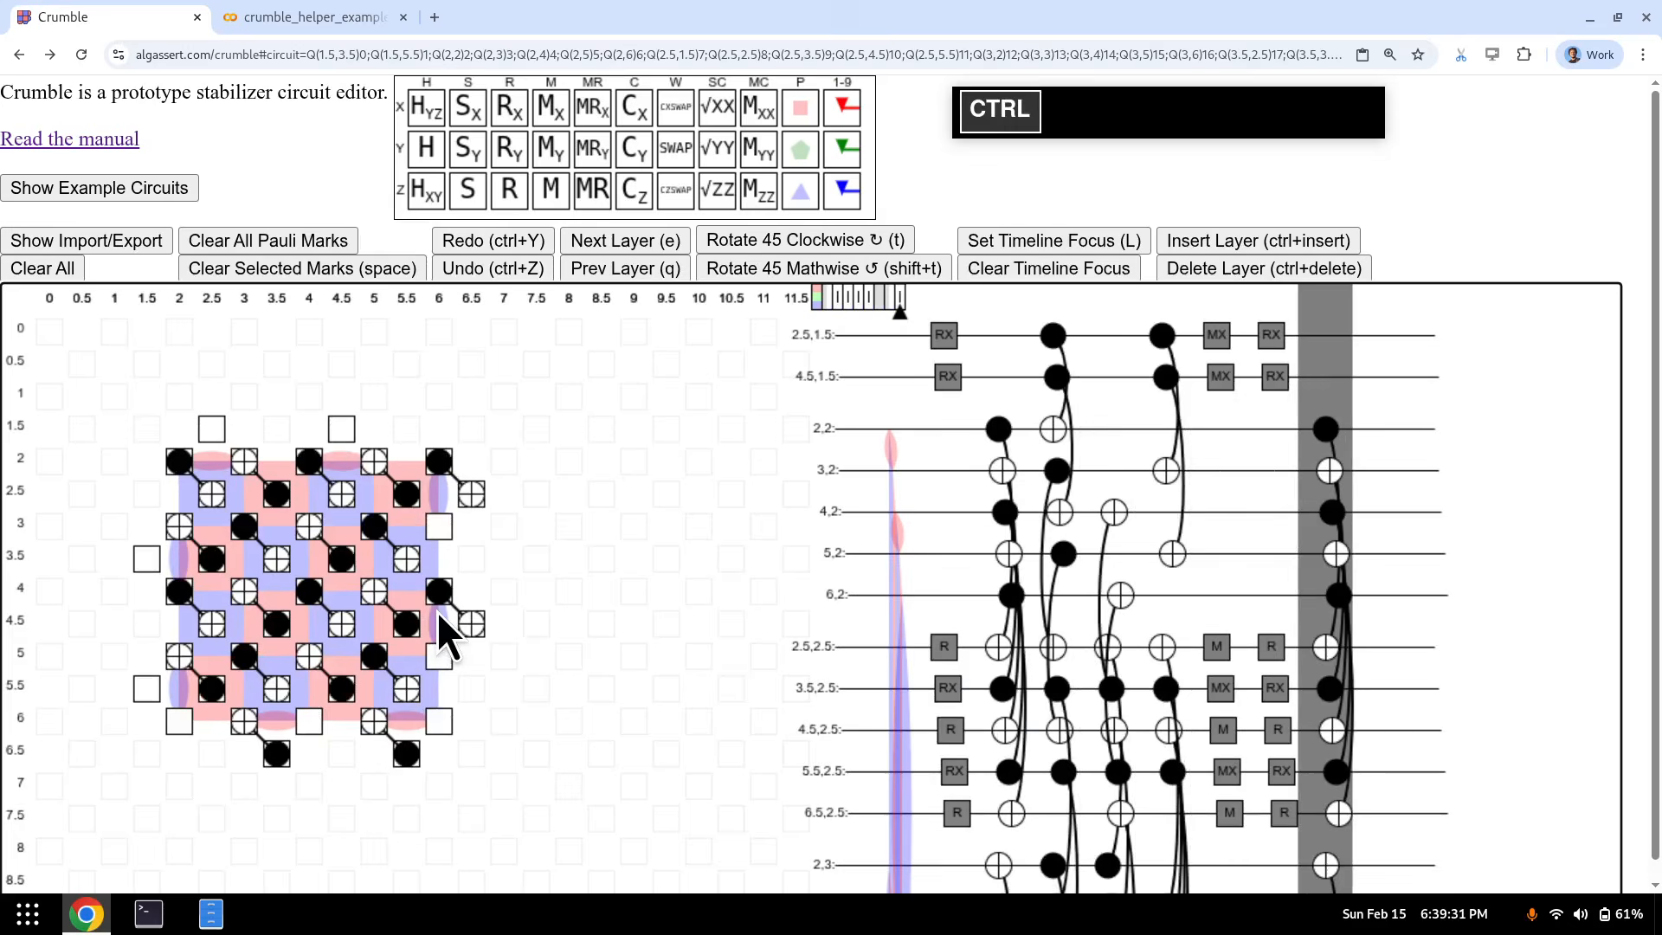
{"action": "key", "text": "ctrl+z"}
{"action": "key", "text": "q"}
{"action": "key", "text": "q"}
{"action": "key", "text": "q"}
{"action": "key", "text": "q"}
{"action": "key", "text": "q"}
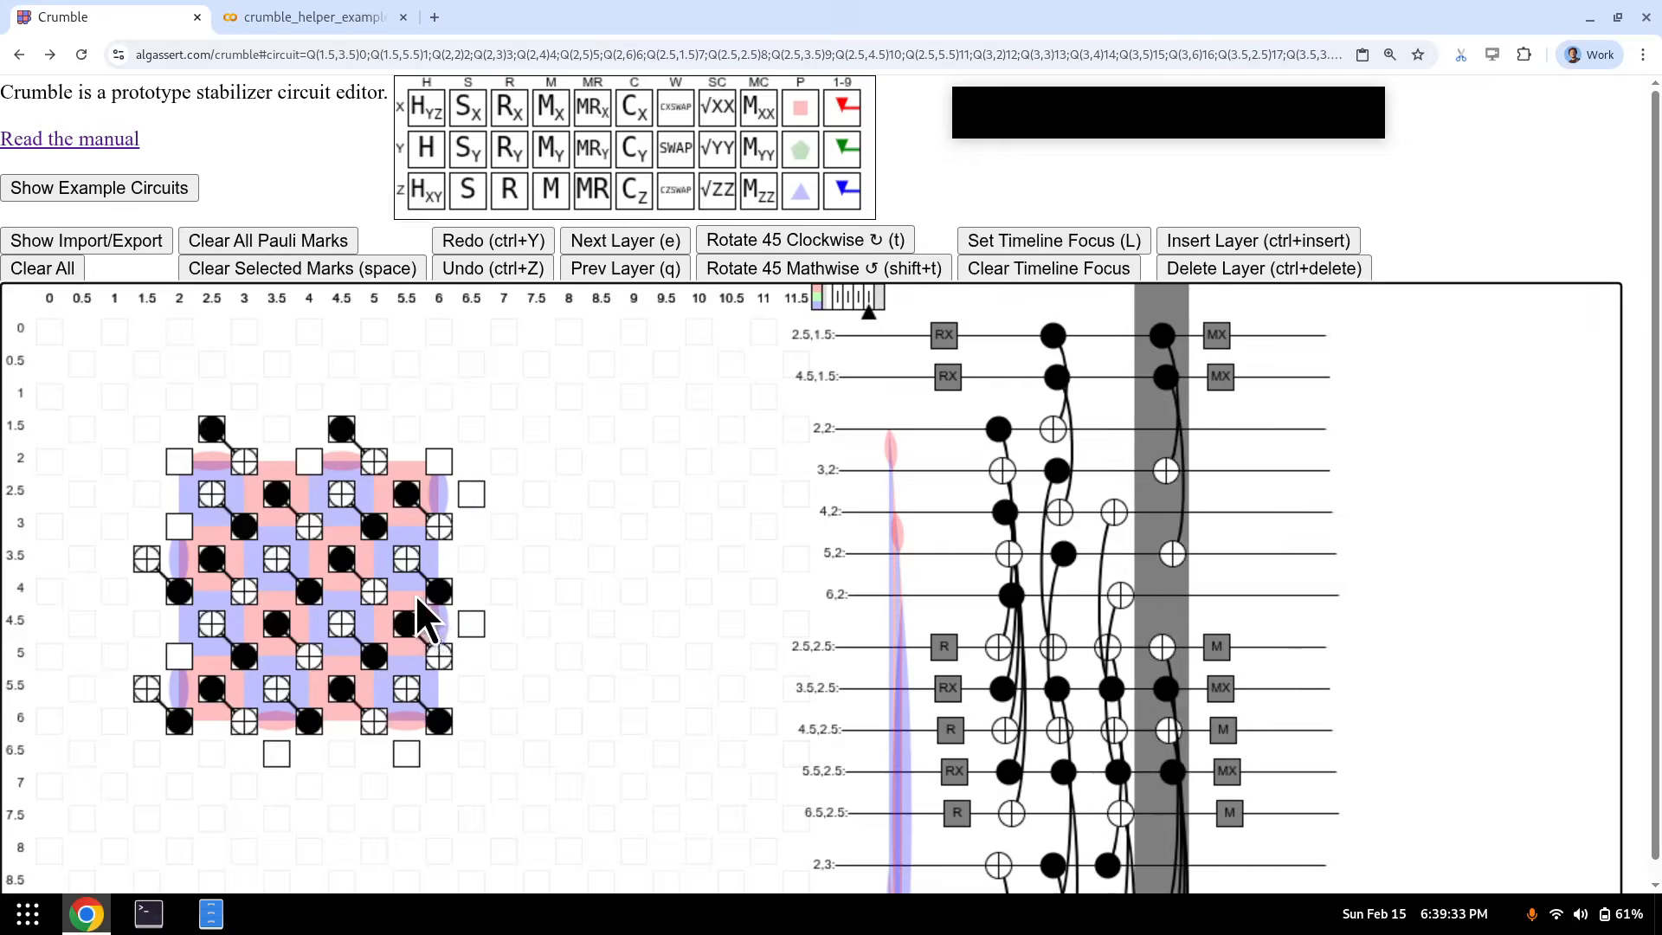
- In the Import/Export Stim text, copy everything from the first TICK onward and paste it at the end
{"action": "left_click", "coordinate": [102, 248]}
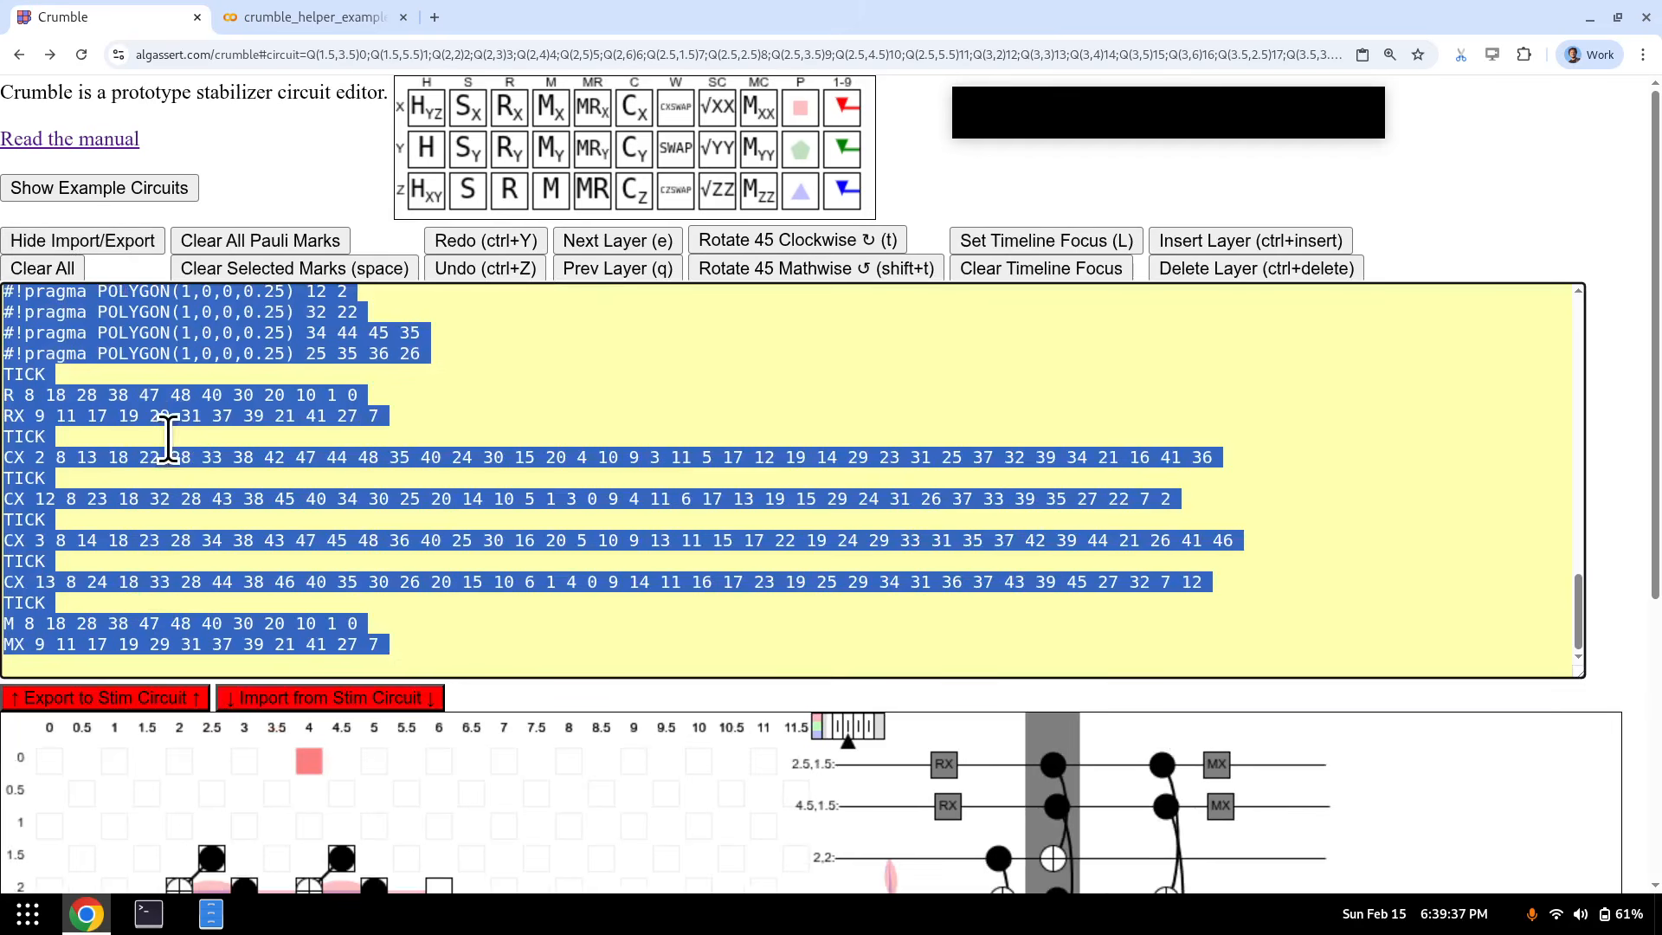
{"action": "scroll", "coordinate": [273, 491], "scroll_direction": "up", "scroll_amount": 8}
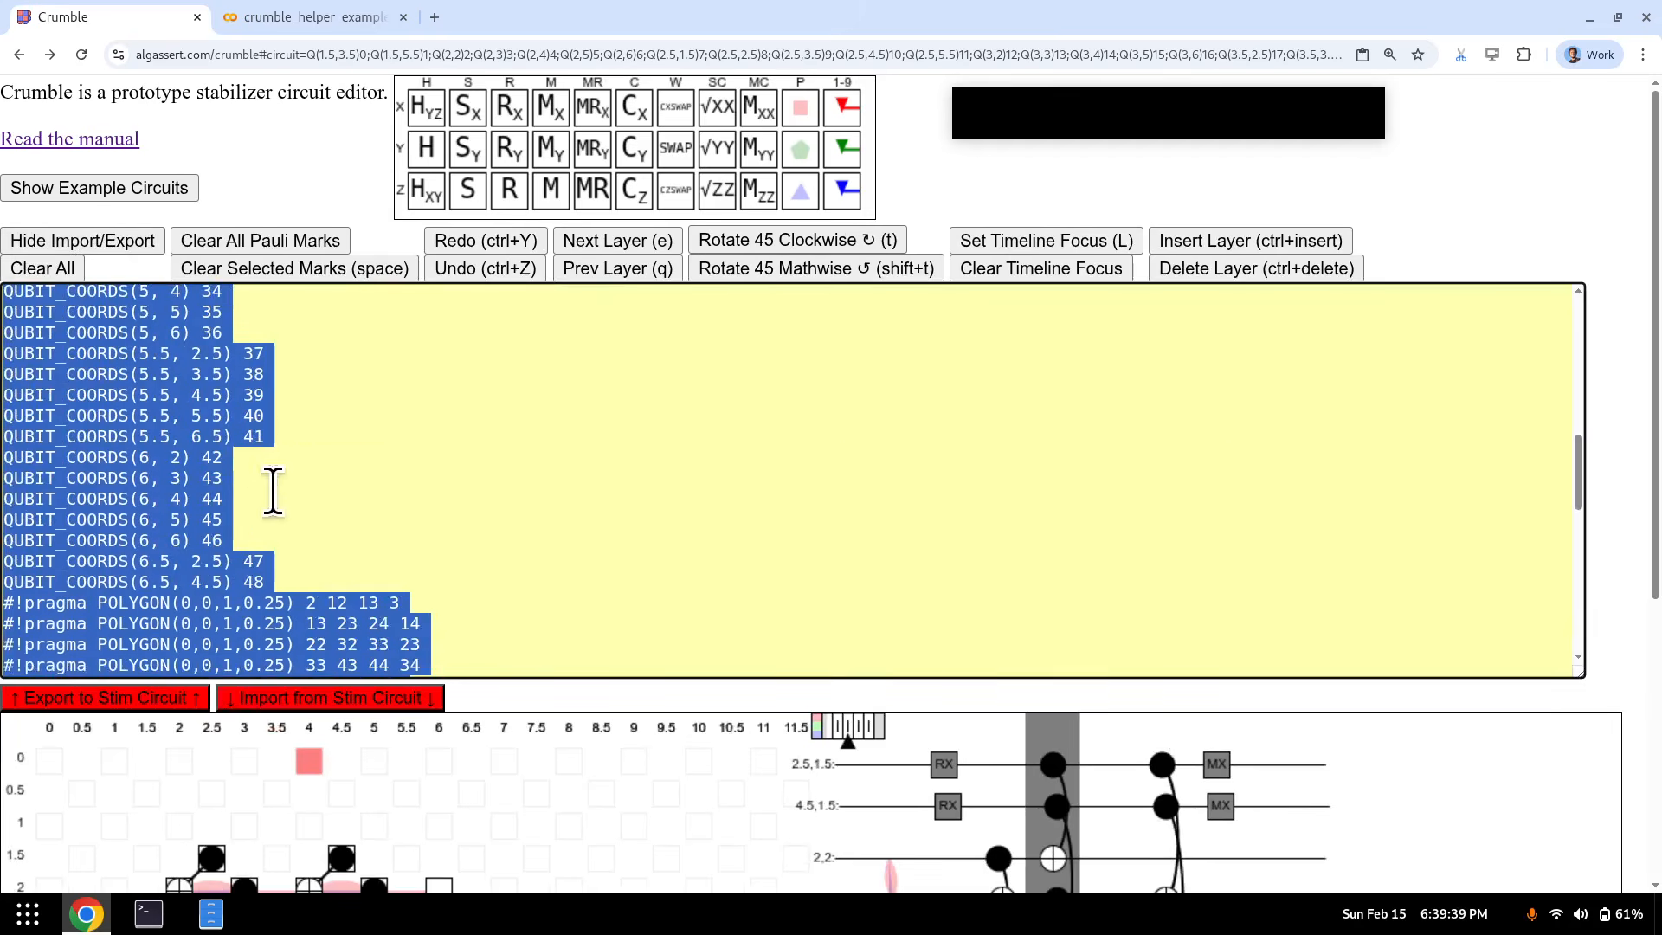
{"action": "scroll", "coordinate": [273, 491], "scroll_direction": "down", "scroll_amount": 8}
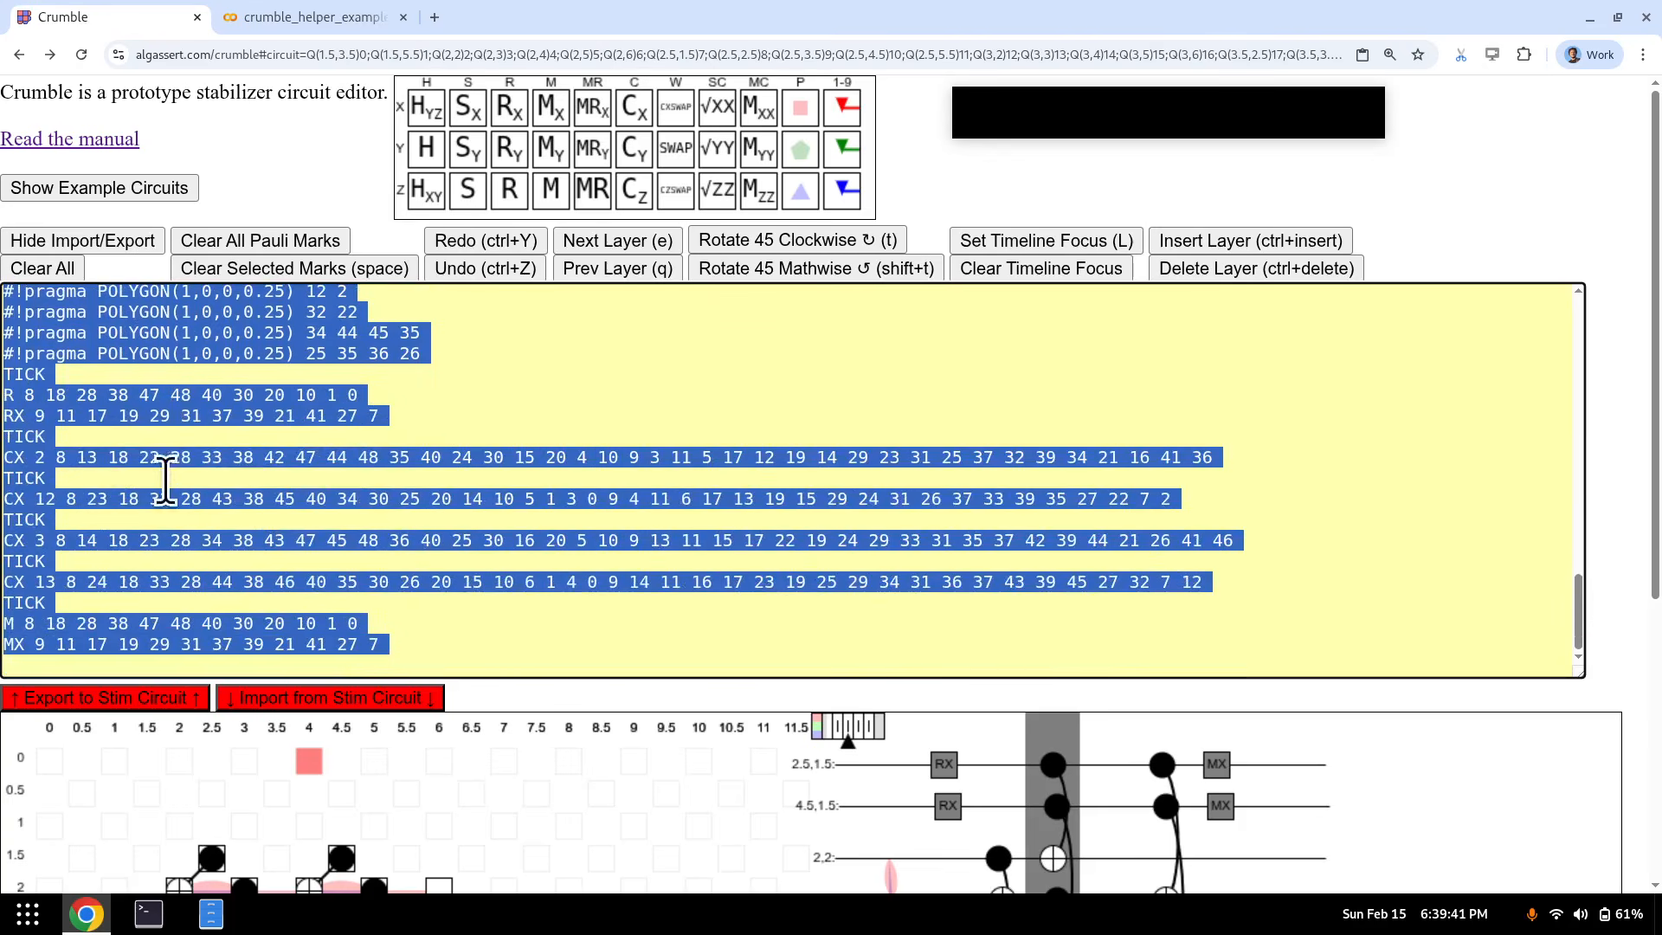
{"action": "left_click", "coordinate": [86, 377]}
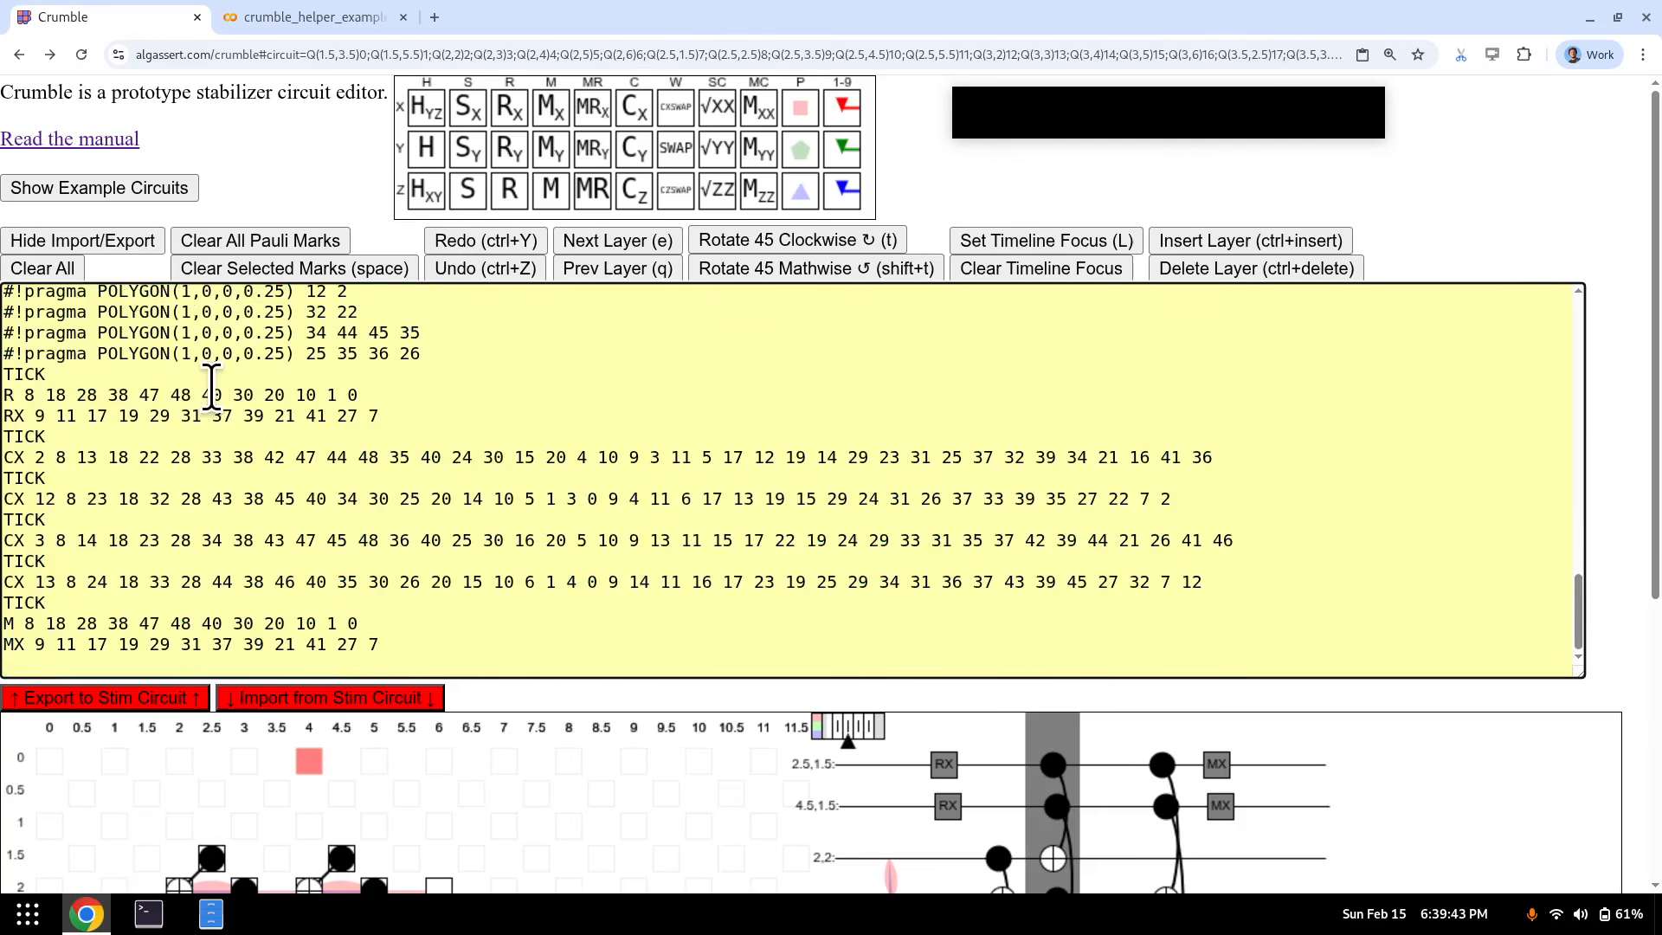
{"action": "key", "text": "shift+Home"}
{"action": "key", "text": "shift+ctrl+End"}
{"action": "key", "text": "ctrl+c"}
{"action": "key", "text": "ctrl+End"}
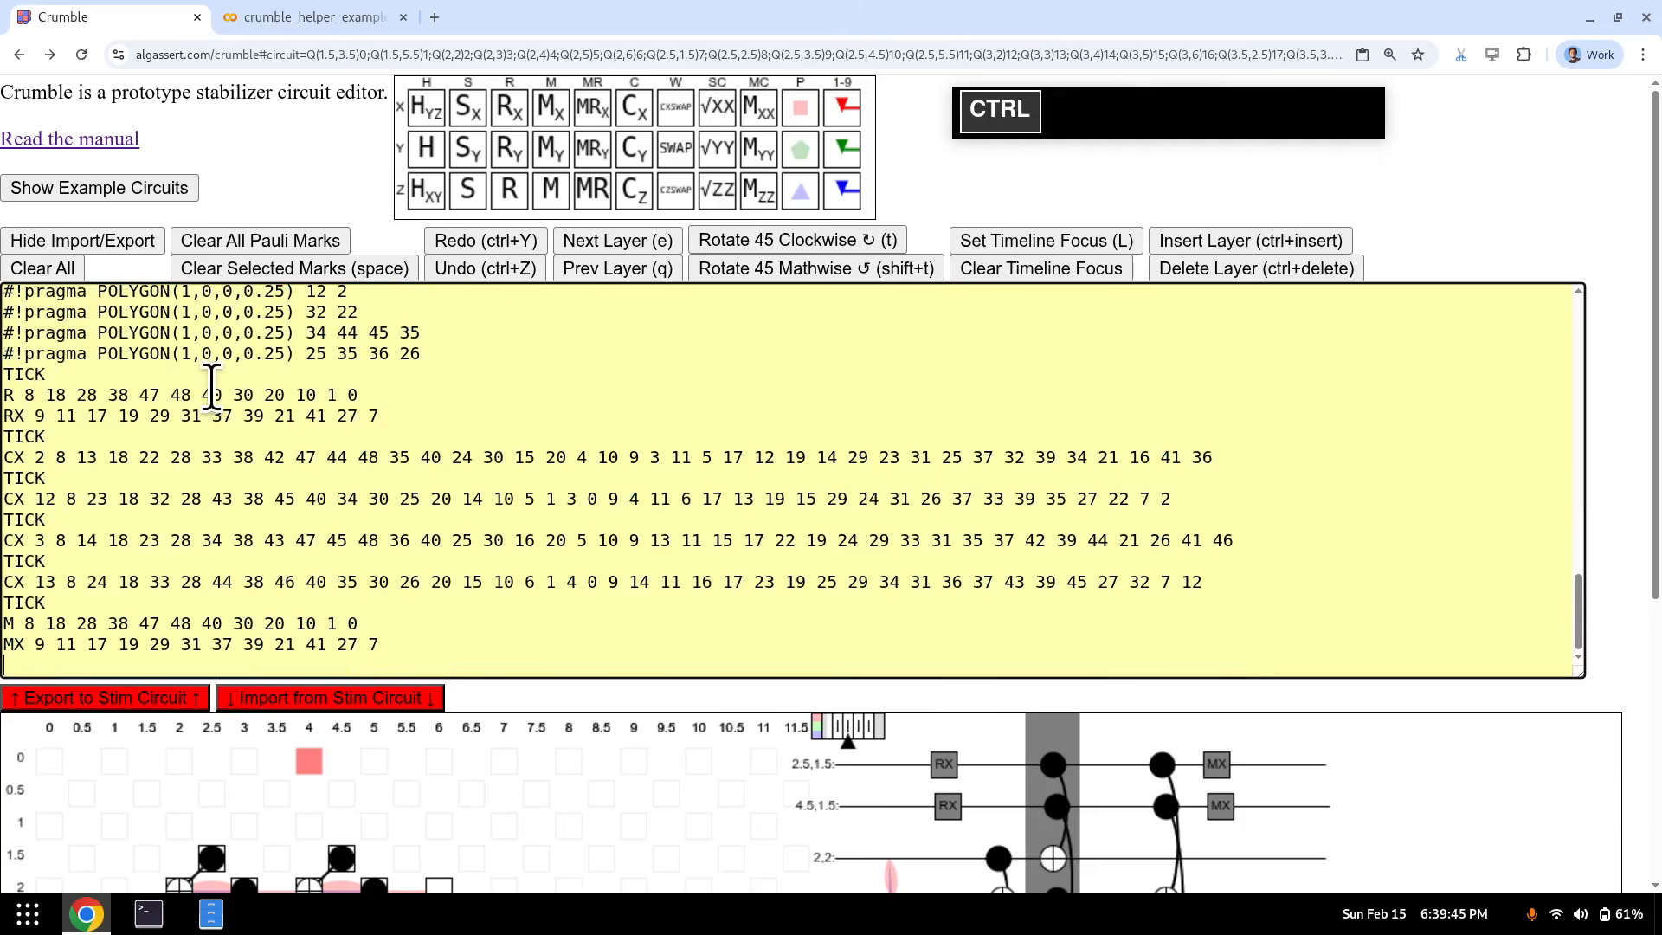
{"action": "key", "text": "ctrl+v"}
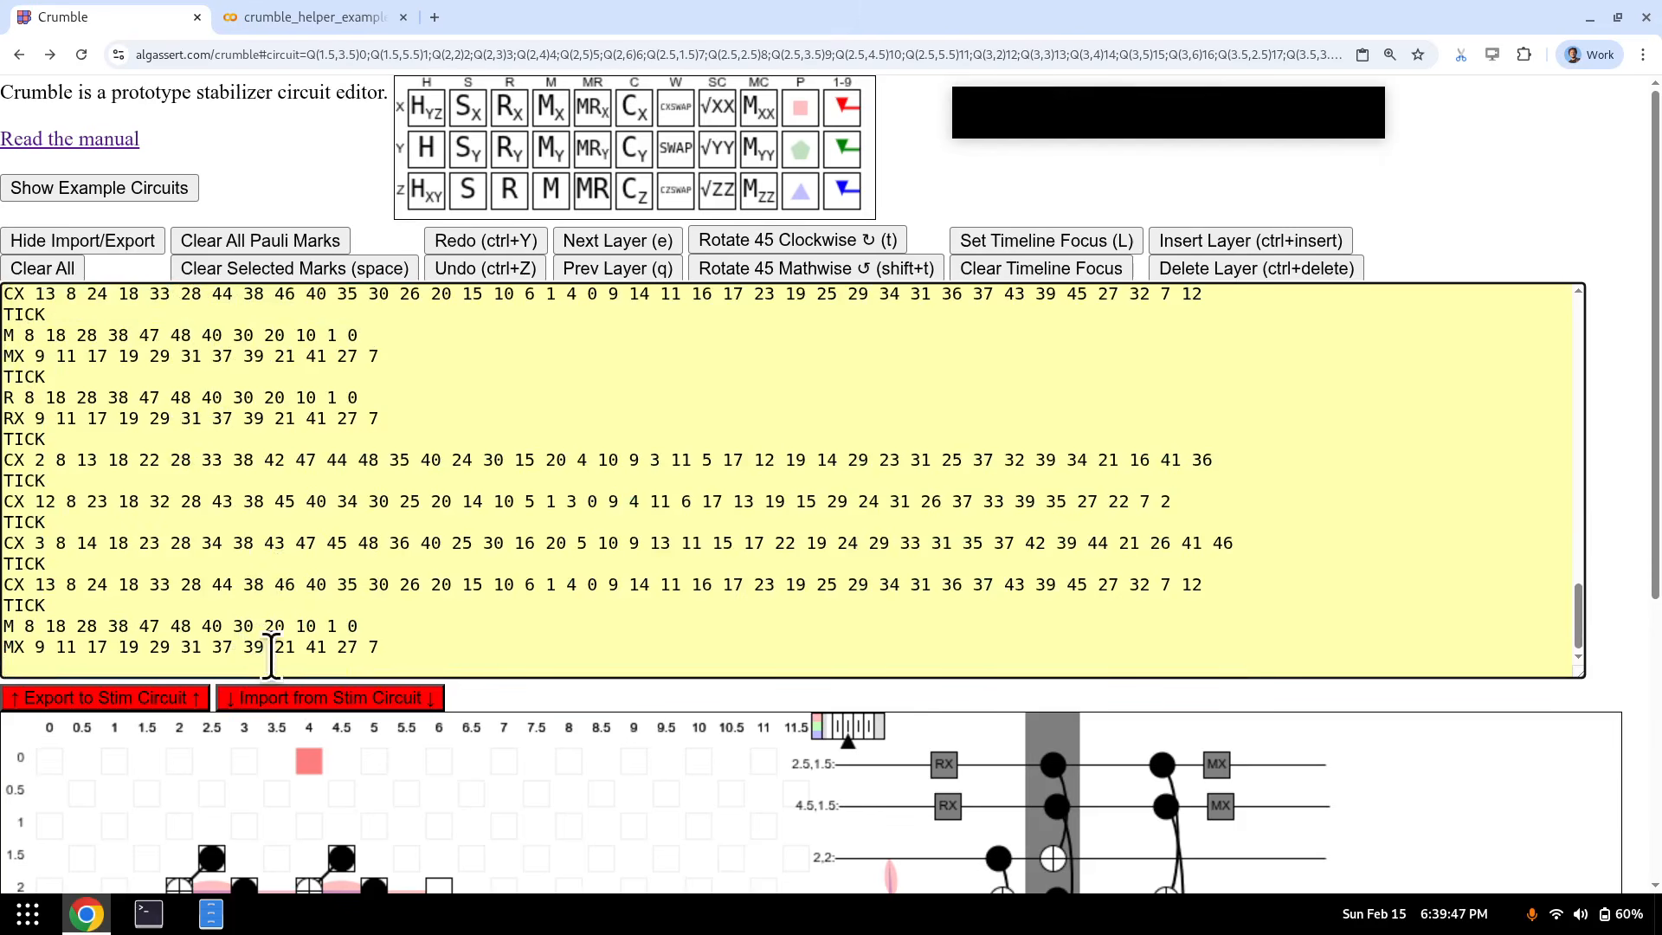
- Import the edited Stim circuit and hide the Import/Export panel
{"action": "left_click", "coordinate": [274, 692]}
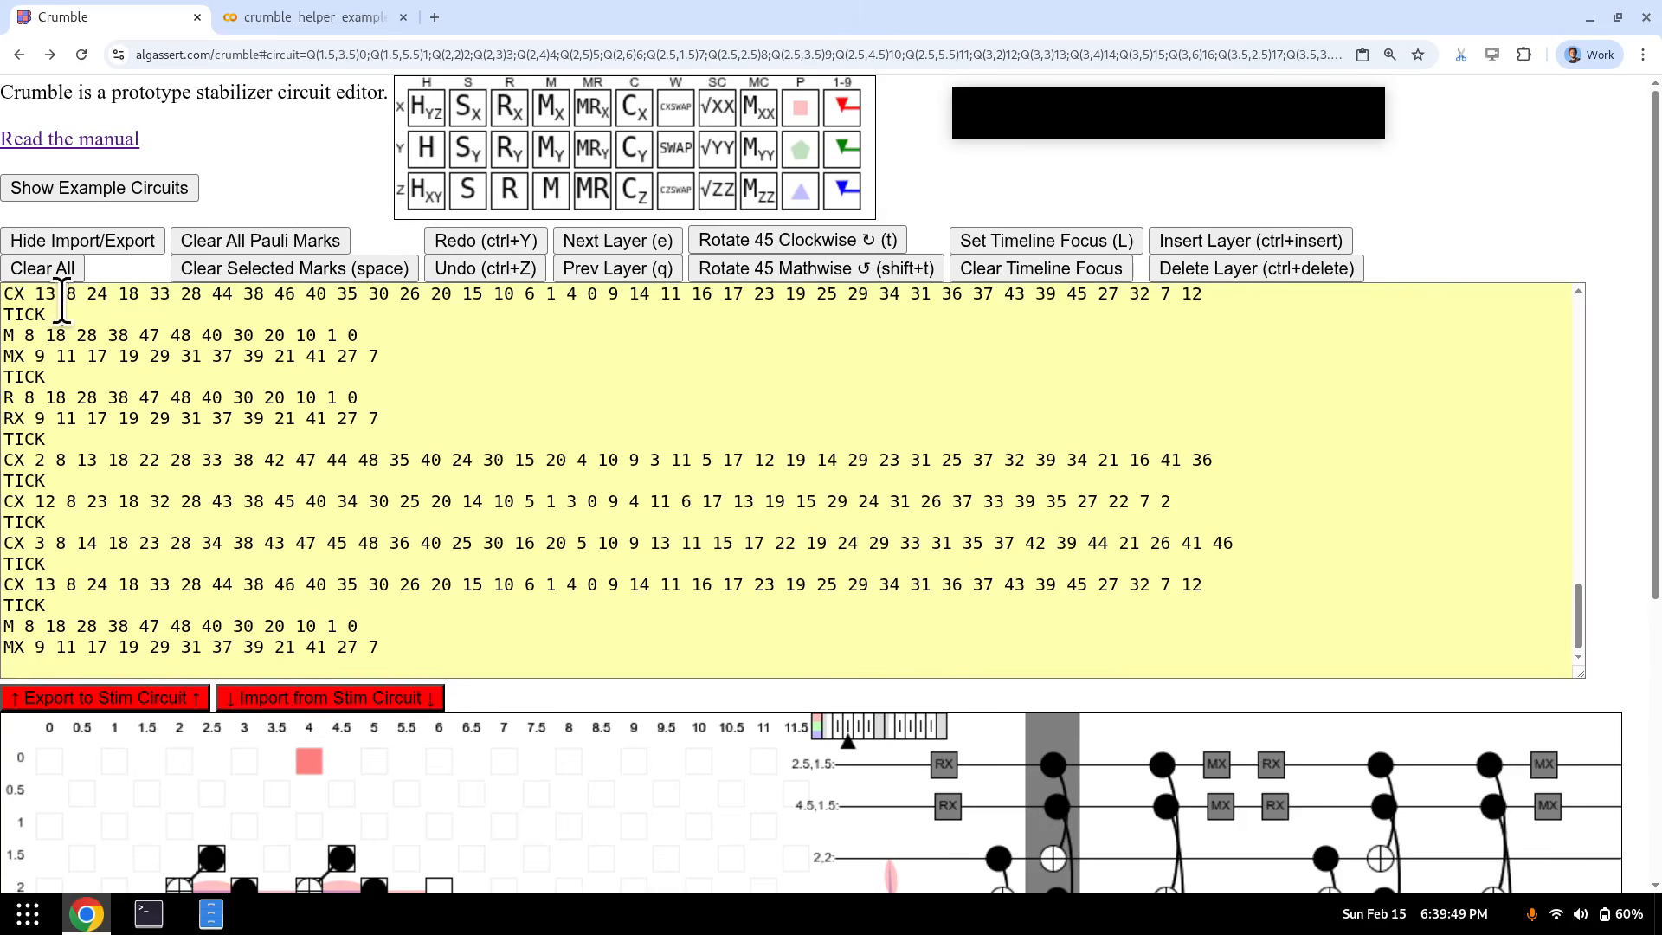
{"action": "scroll", "coordinate": [222, 424], "scroll_direction": "down", "scroll_amount": 1}
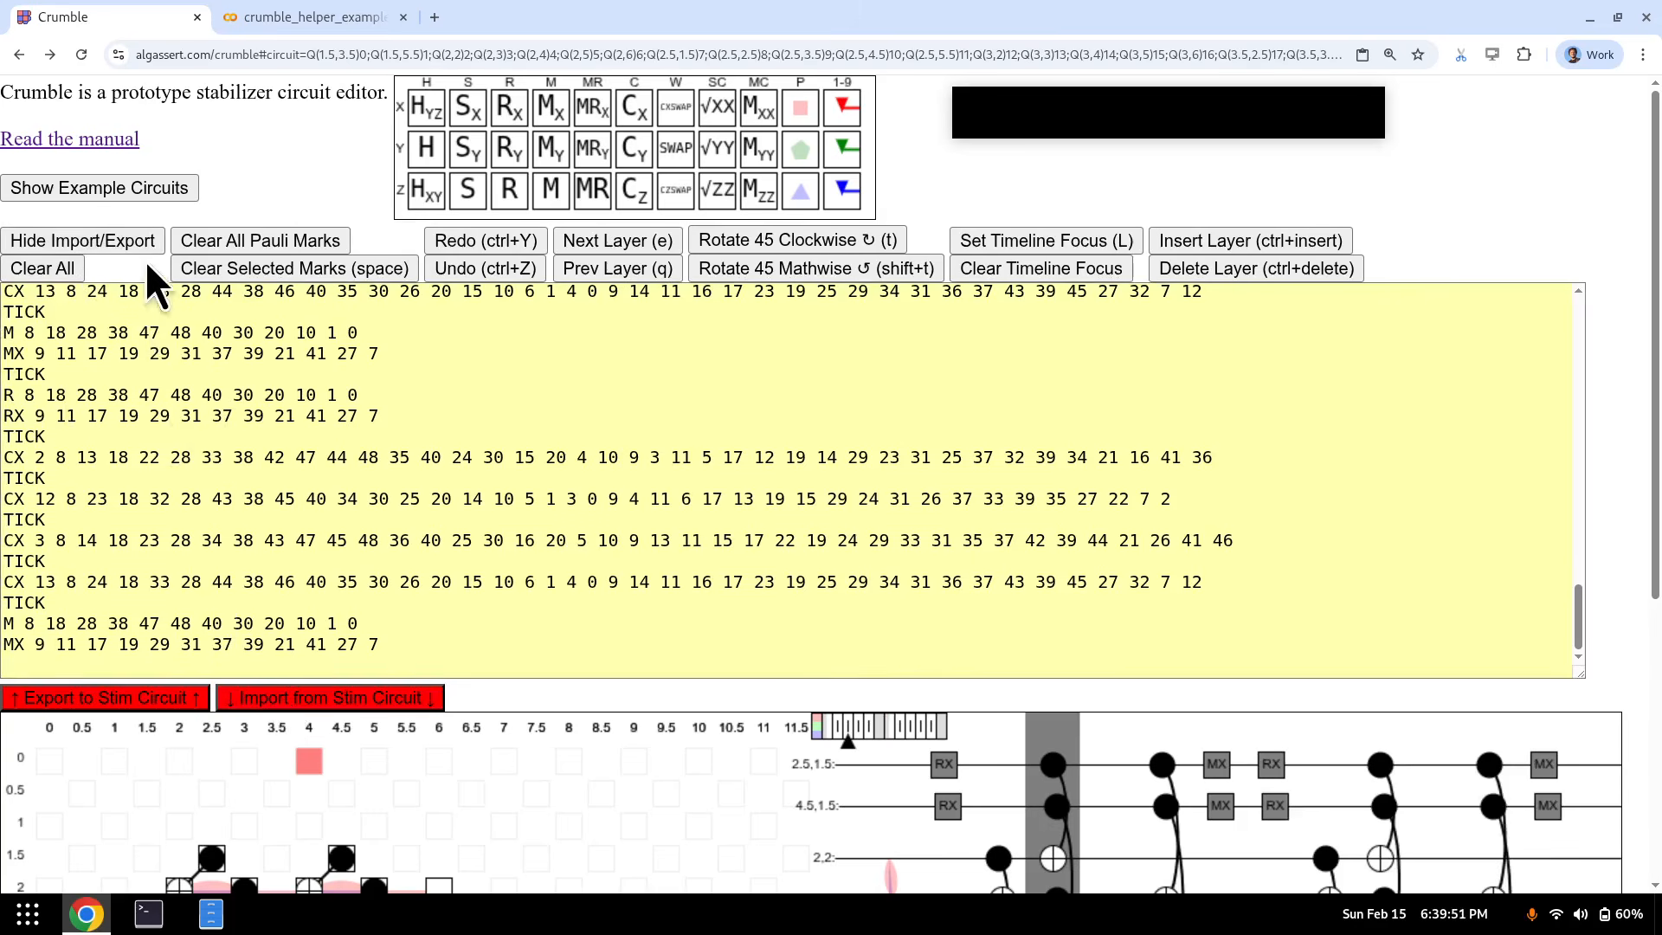
{"action": "left_click", "coordinate": [128, 235]}
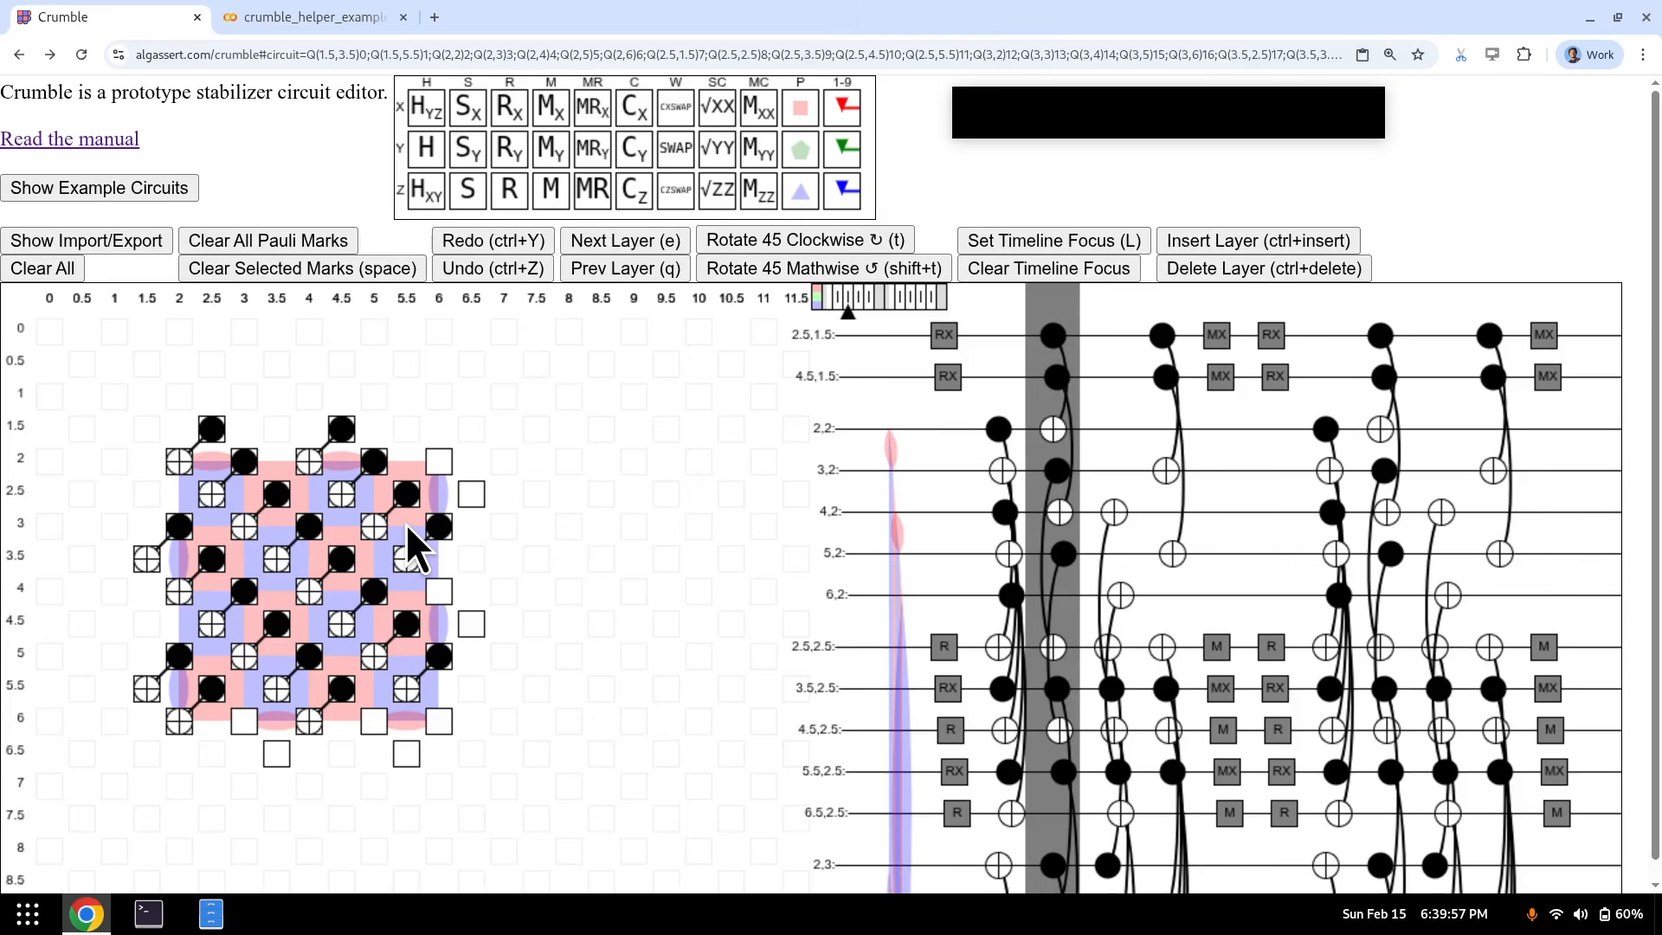
- Toggle the Stim import/export panel, then step back and forth between the reset and CNOT layers
{"action": "left_click", "coordinate": [82, 241]}
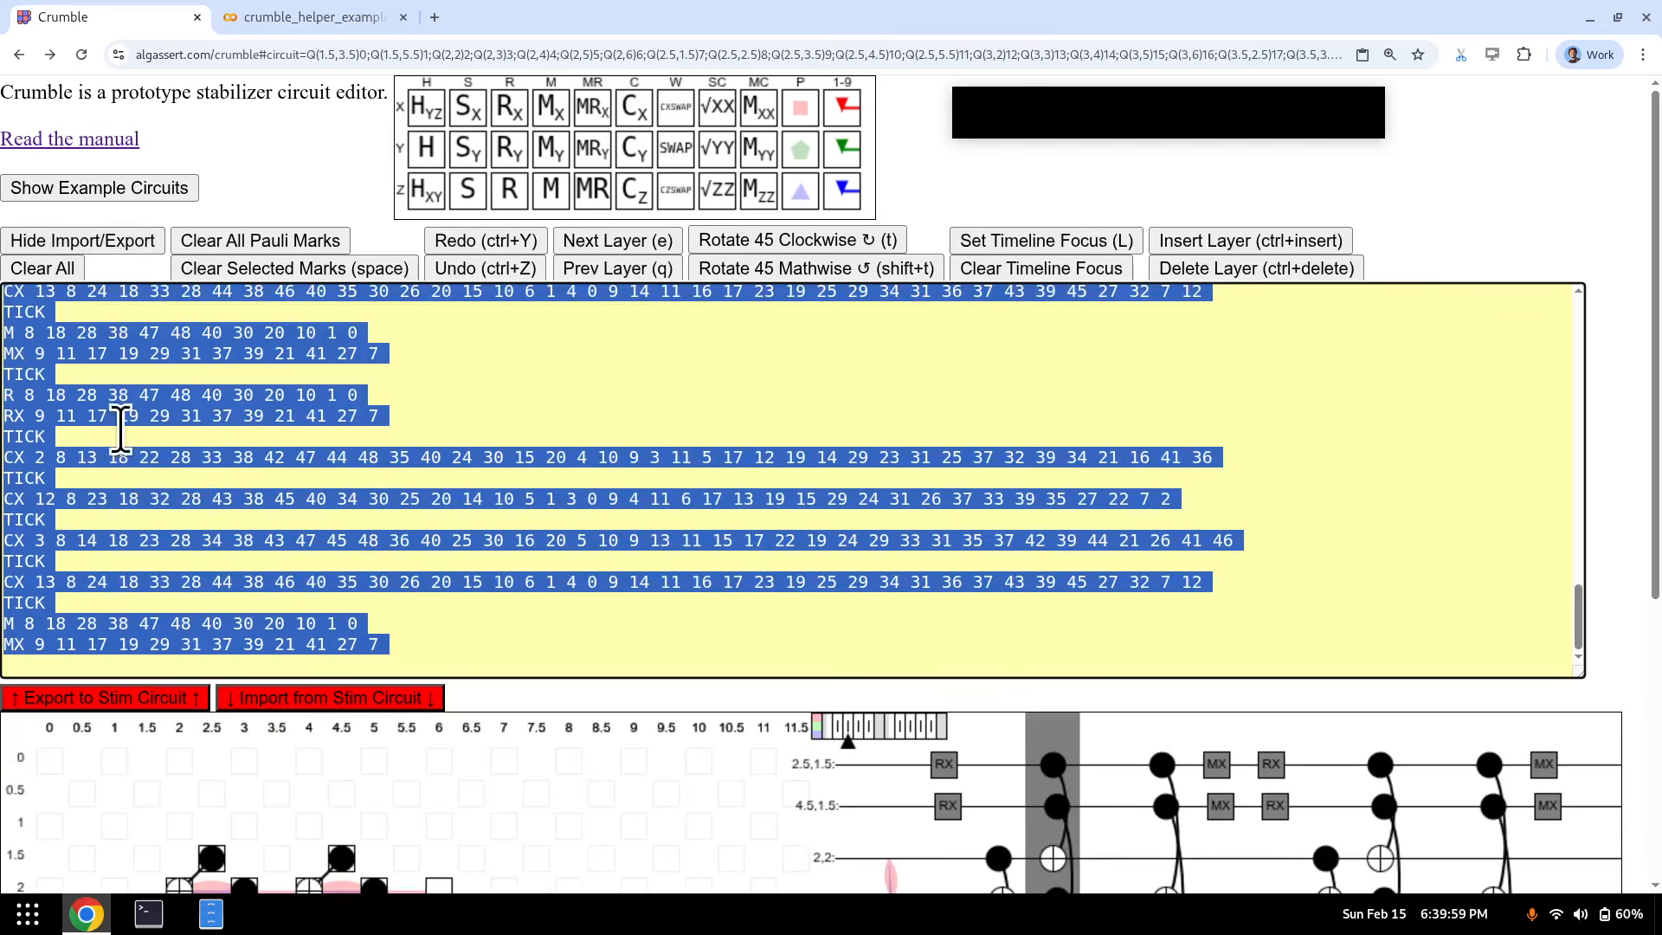
{"action": "left_click", "coordinate": [126, 236]}
{"action": "key", "text": "e"}
{"action": "key", "text": "e"}
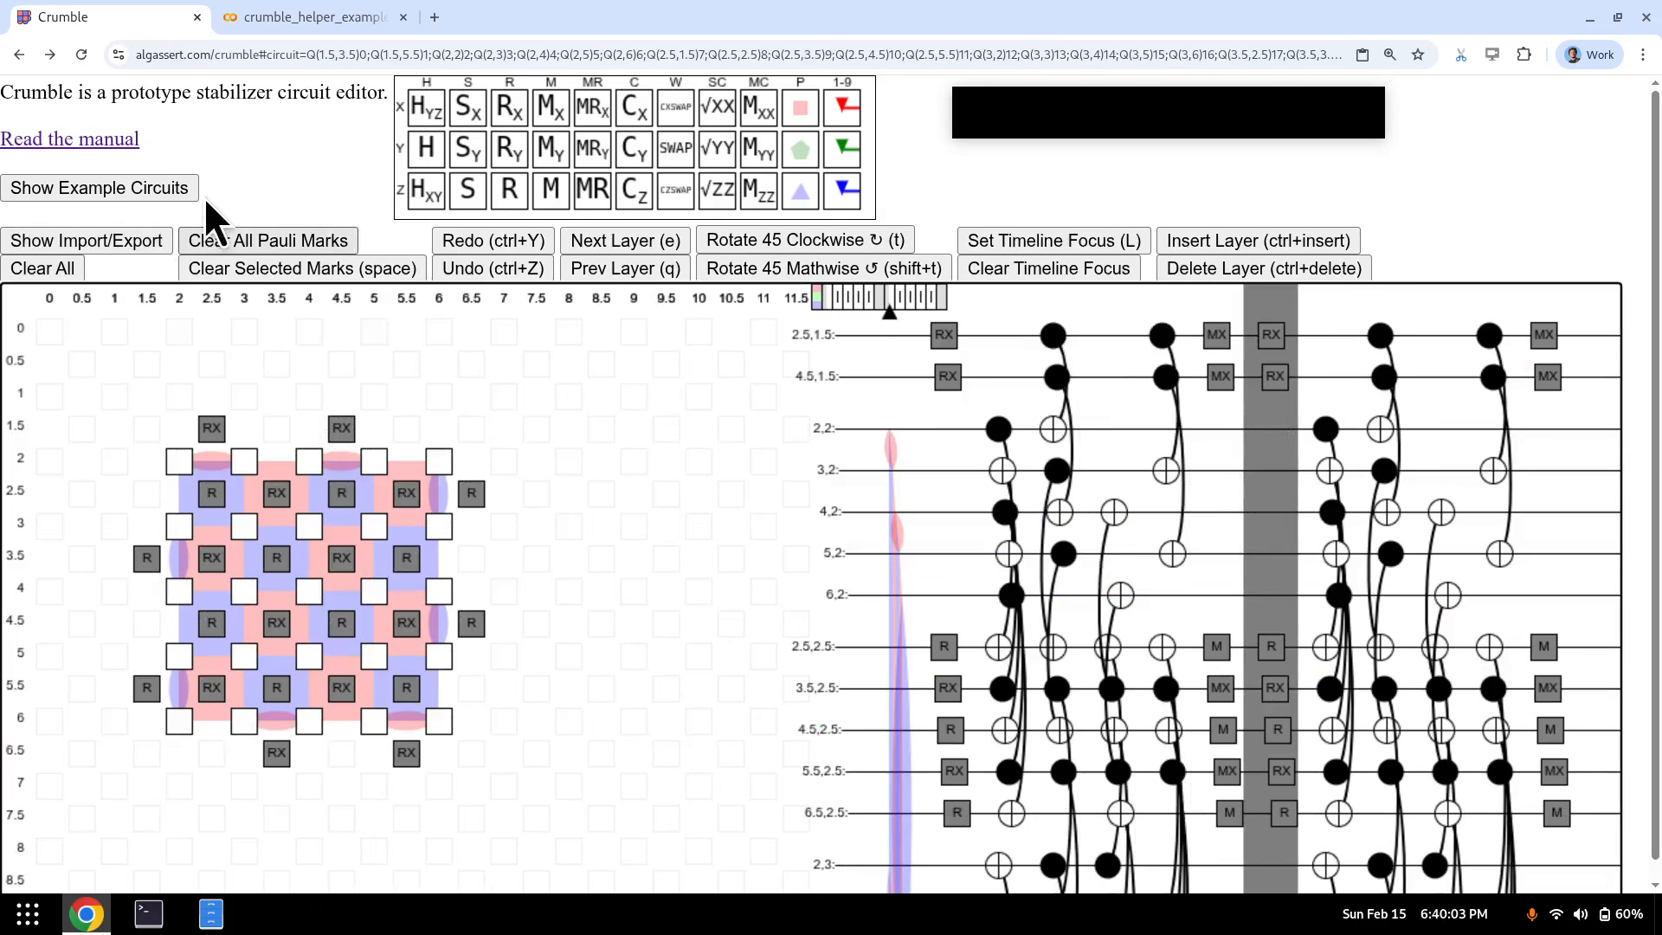
{"action": "key", "text": "e"}
{"action": "key", "text": "e"}
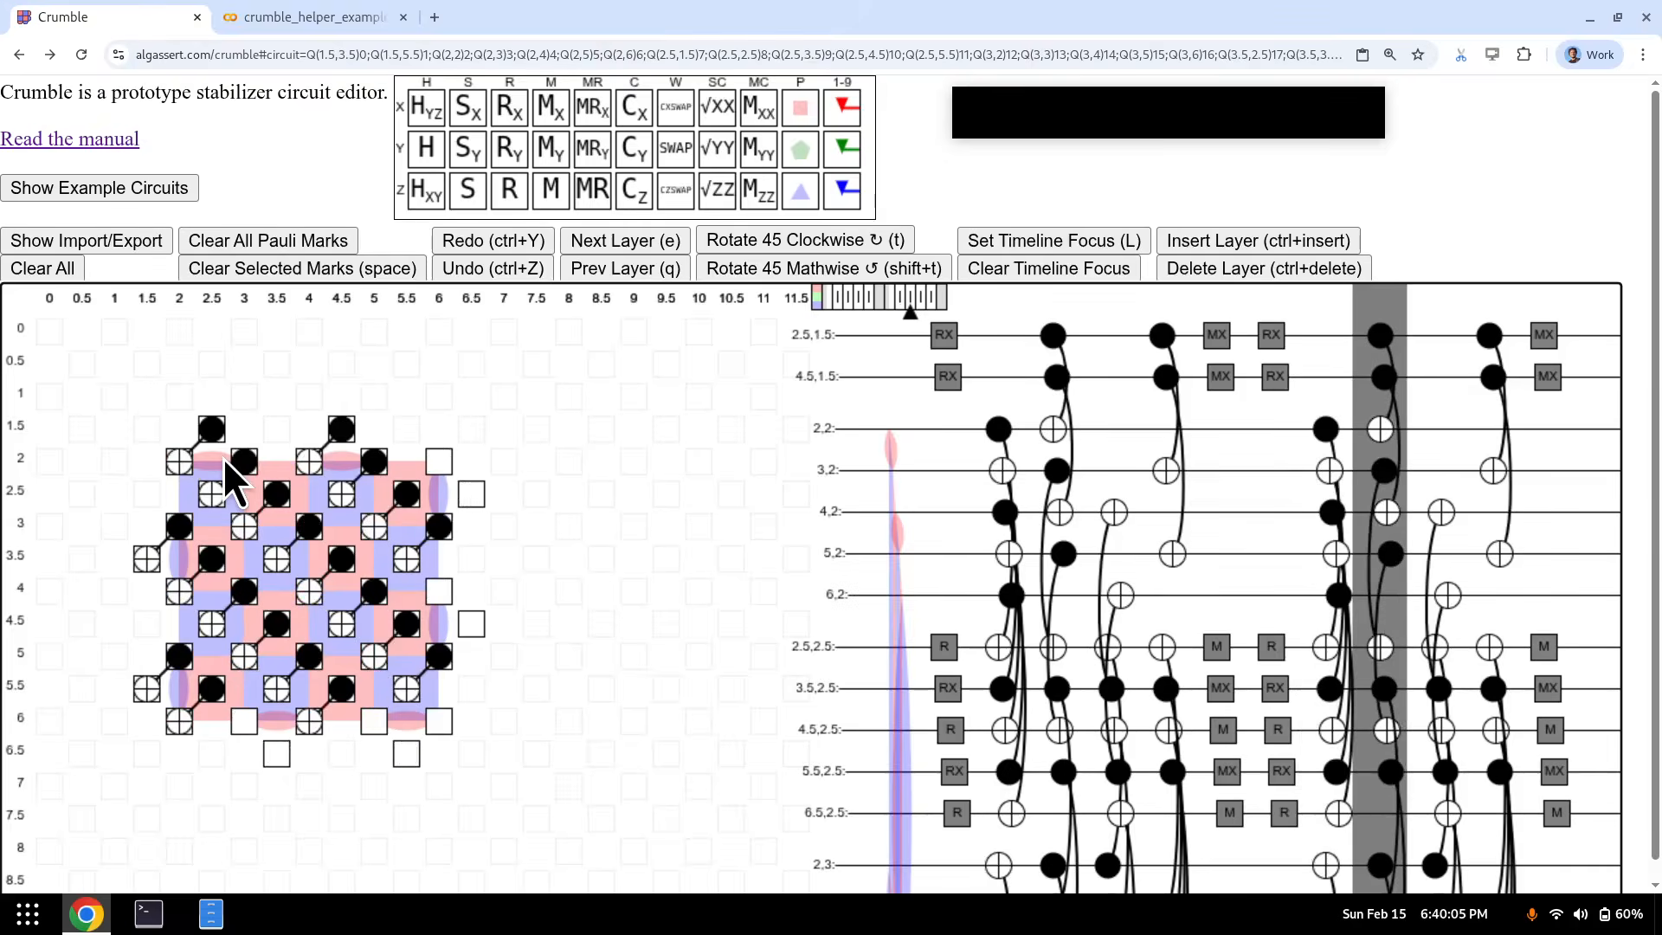
{"action": "key", "text": "q"}
{"action": "key", "text": "q"}
{"action": "key", "text": "q"}
{"action": "key", "text": "q"}
{"action": "key", "text": "q"}
{"action": "key", "text": "q"}
{"action": "key", "text": "q"}
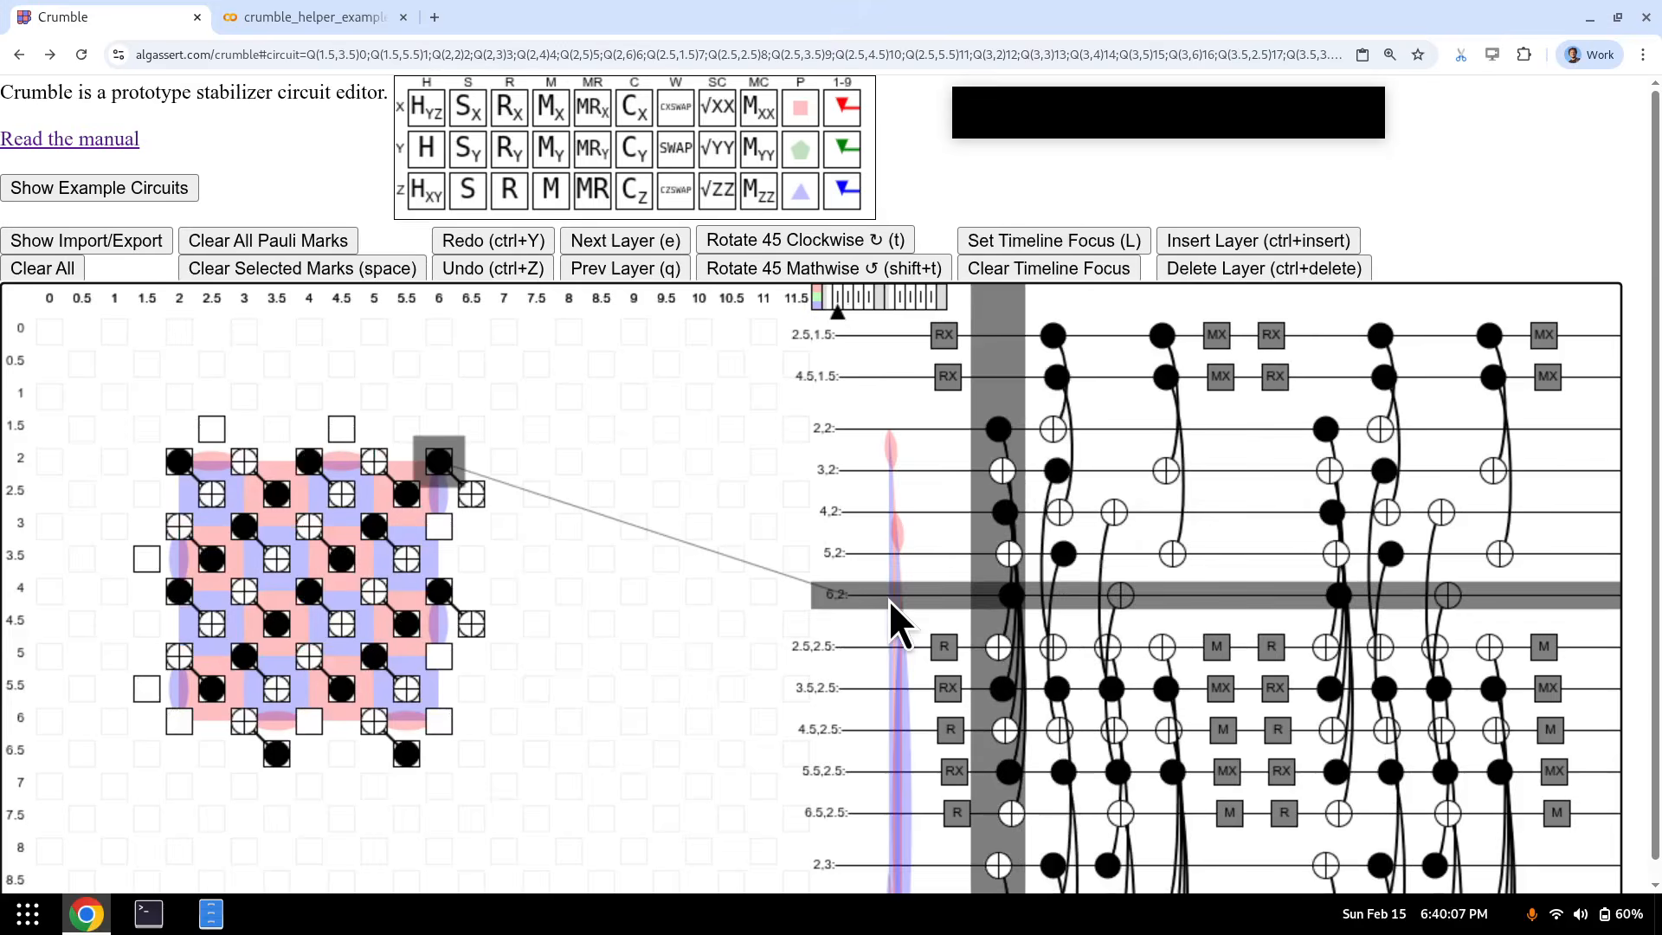
{"action": "key", "text": "e"}
{"action": "key", "text": "e"}
{"action": "key", "text": "e"}
{"action": "key", "text": "e"}
{"action": "key", "text": "e"}
{"action": "key", "text": "e"}
{"action": "key", "text": "q"}
{"action": "key", "text": "q"}
{"action": "key", "text": "q"}
{"action": "key", "text": "q"}
{"action": "key", "text": "q"}
{"action": "key", "text": "q"}
{"action": "key", "text": "q"}
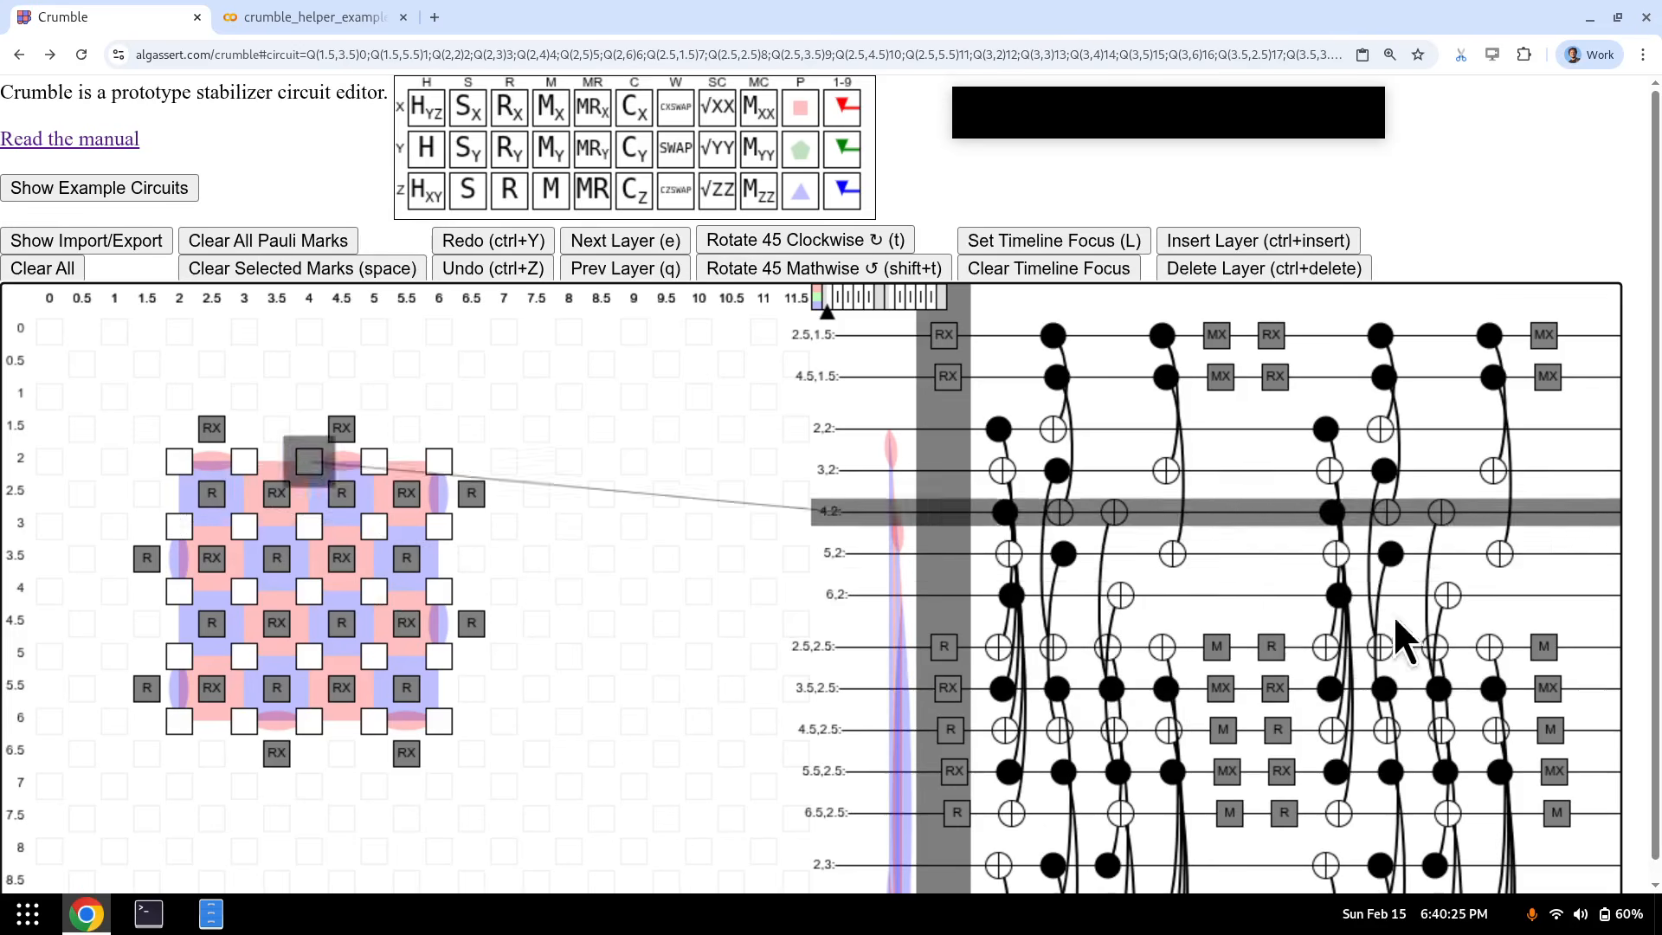
- Place a Pauli mark on qubit (3.5, 3.5) and select the four qubits around it at the measurement layer
{"action": "left_click", "coordinate": [278, 561]}
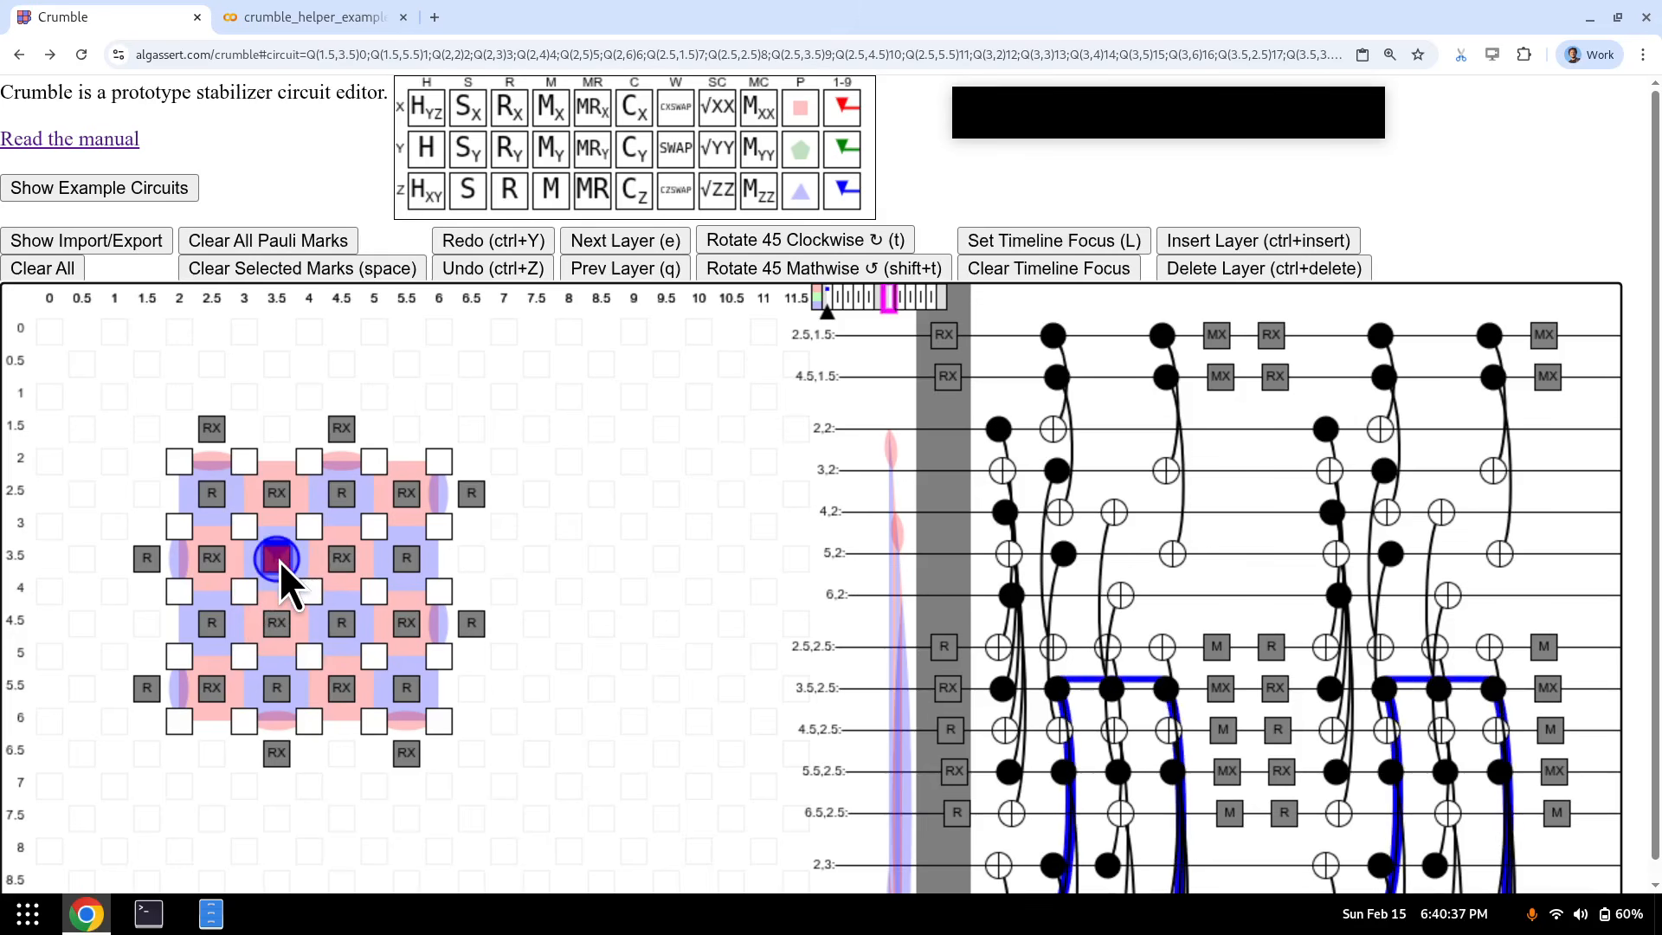
{"action": "key", "text": "e"}
{"action": "key", "text": "e"}
{"action": "key", "text": "e"}
{"action": "key", "text": "e"}
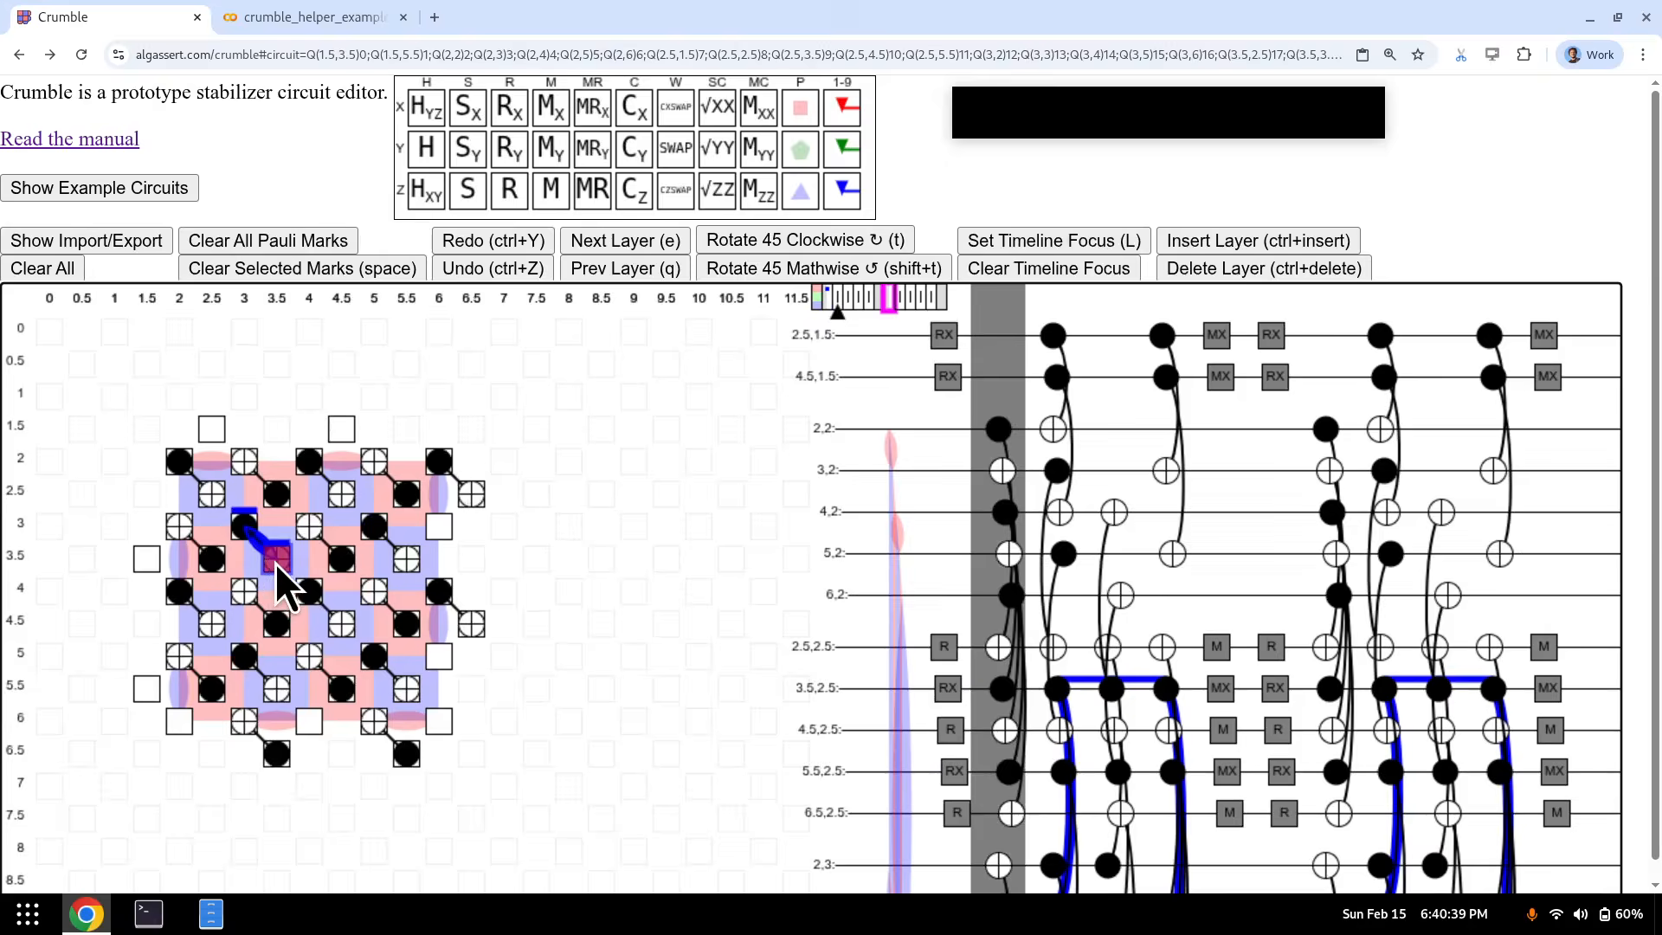
{"action": "key", "text": "e"}
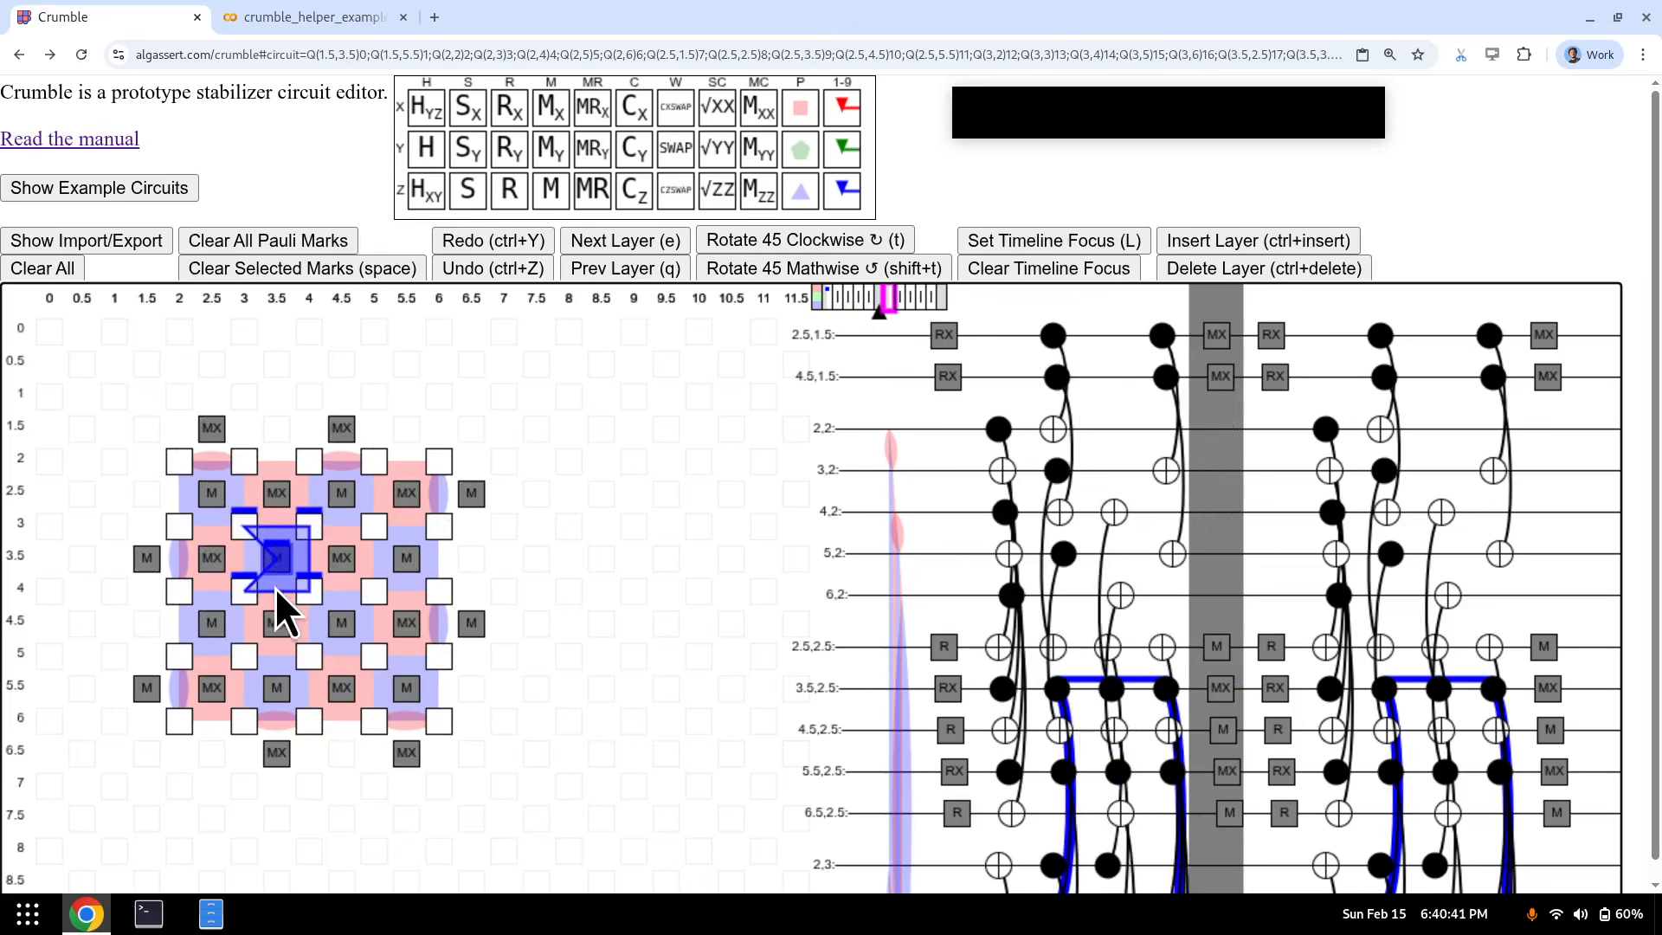
{"action": "left_click_drag", "start_coordinate": [249, 531], "coordinate": [317, 613]}
- Insert an empty layer after the measurements and select the qubits around the marked qubit
{"action": "key", "text": "e"}
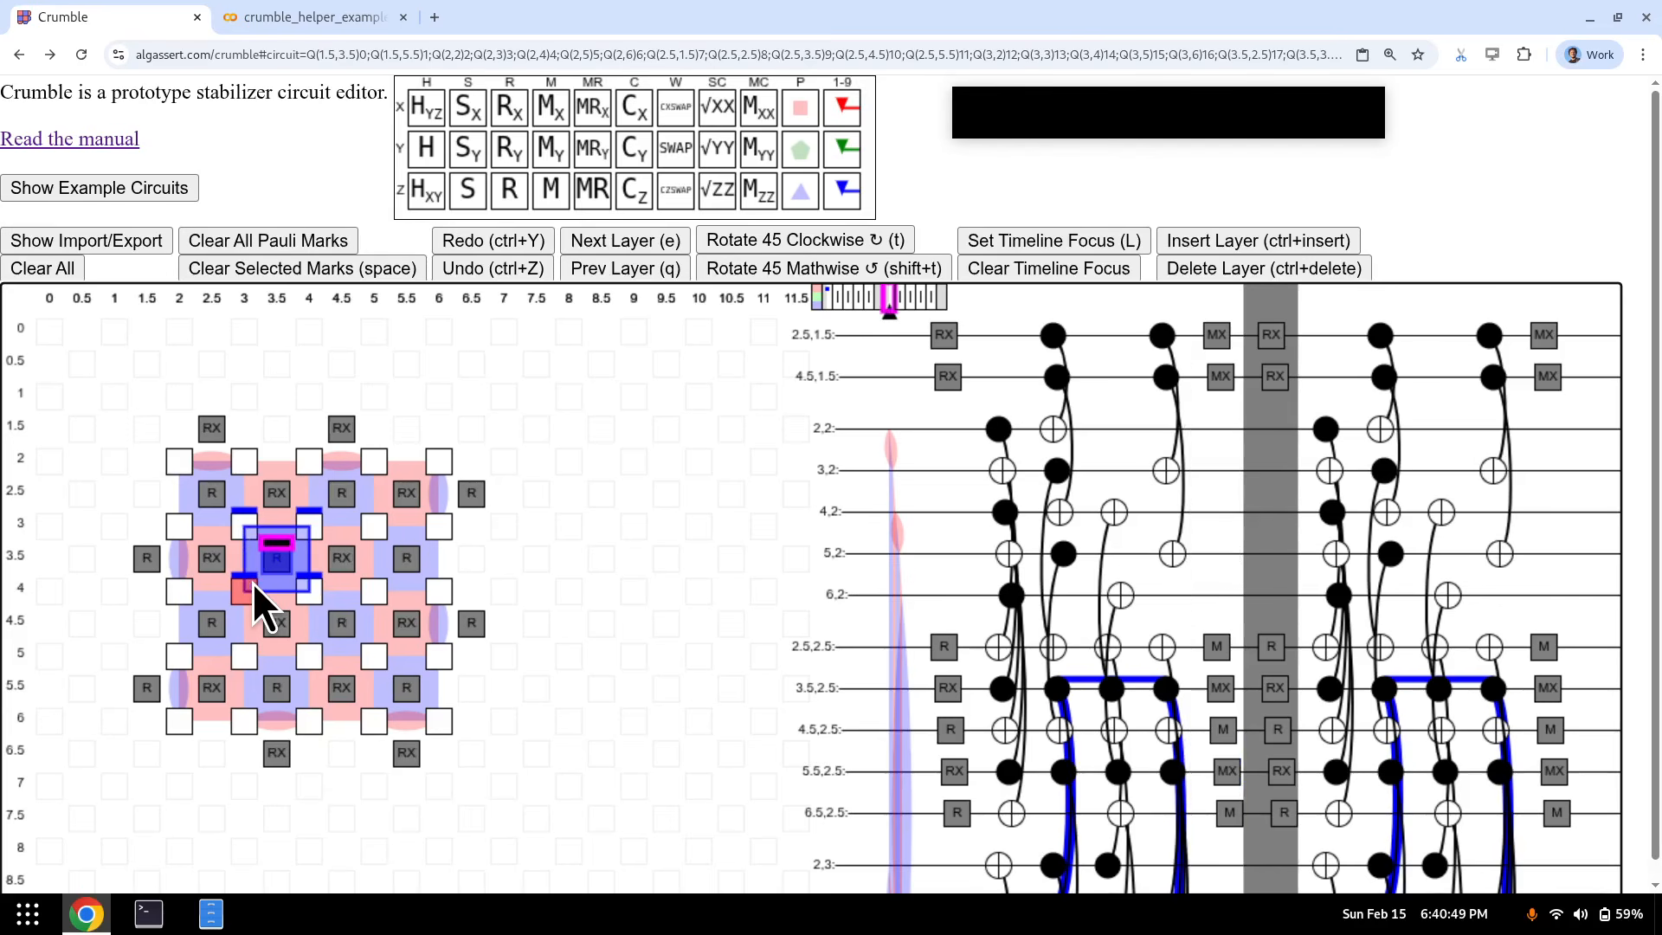
{"action": "key", "text": "ctrl+Insert"}
{"action": "key", "text": "q"}
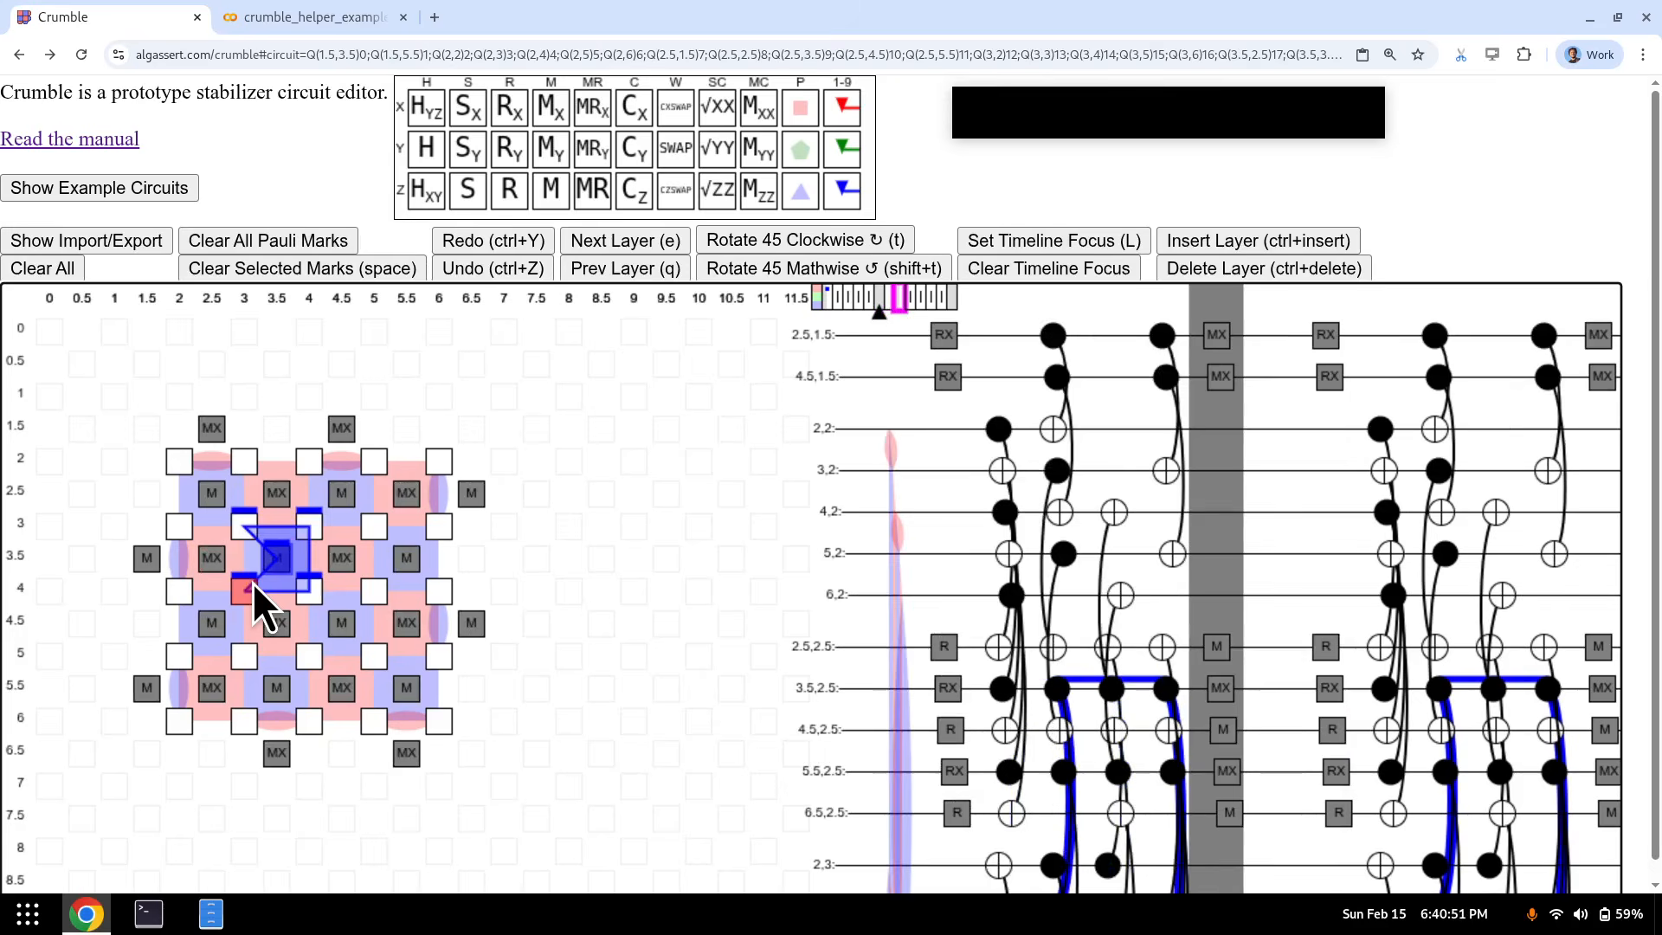
{"action": "key", "text": "e"}
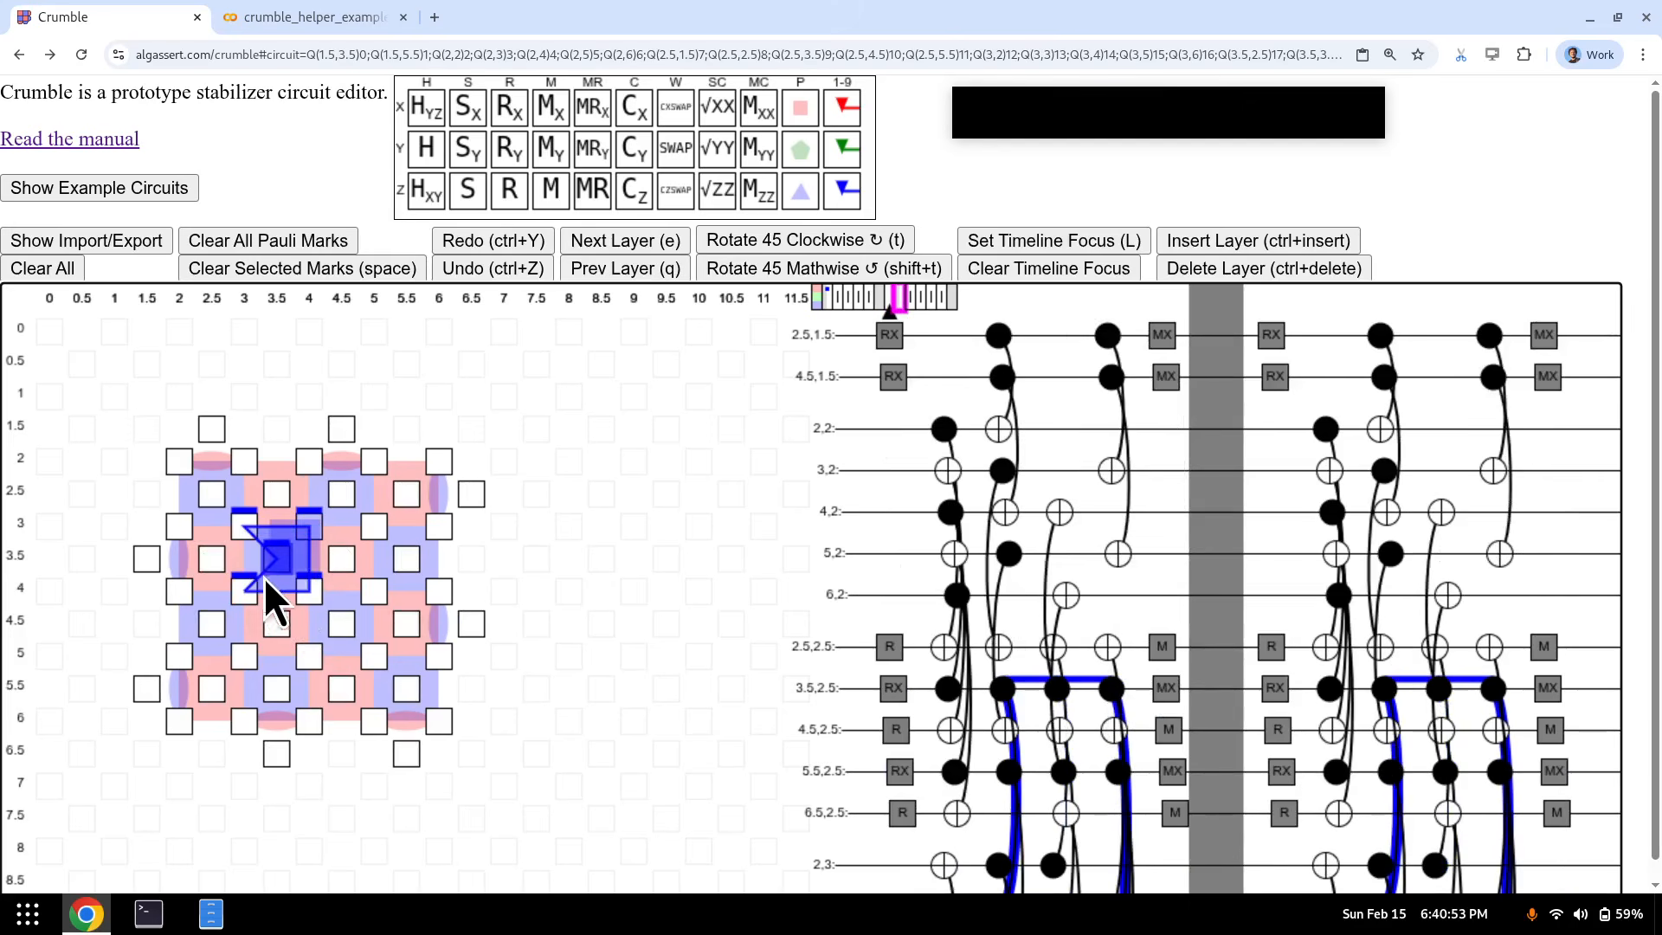
{"action": "left_click_drag", "start_coordinate": [263, 579], "coordinate": [247, 588]}
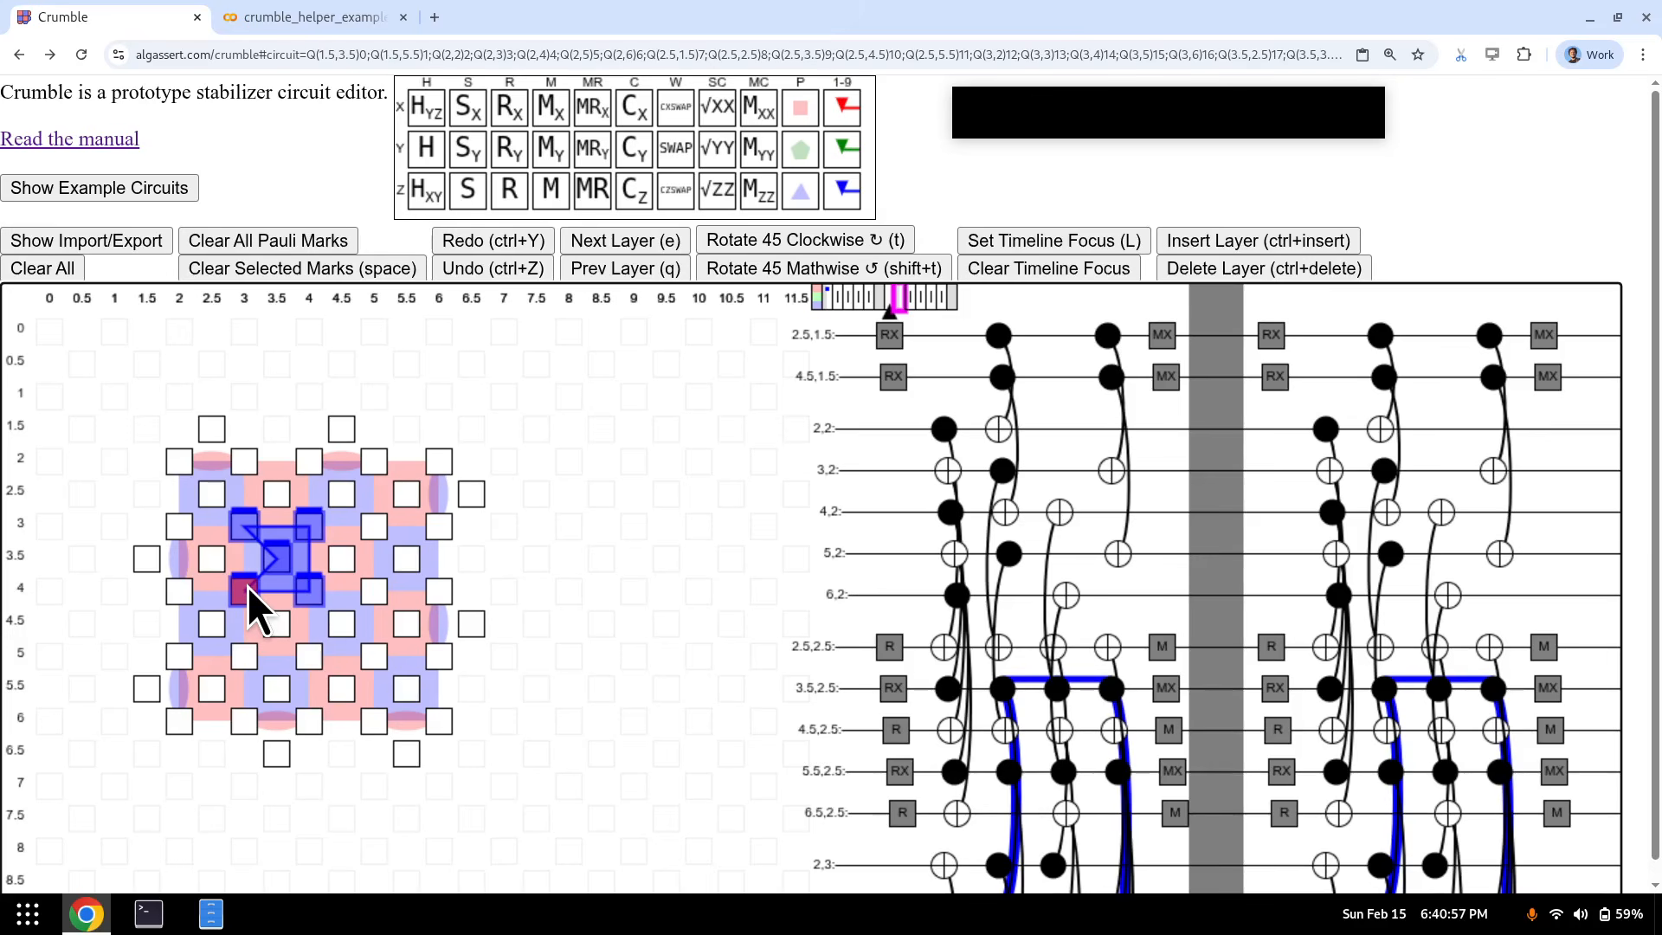
{"action": "key", "text": "e"}
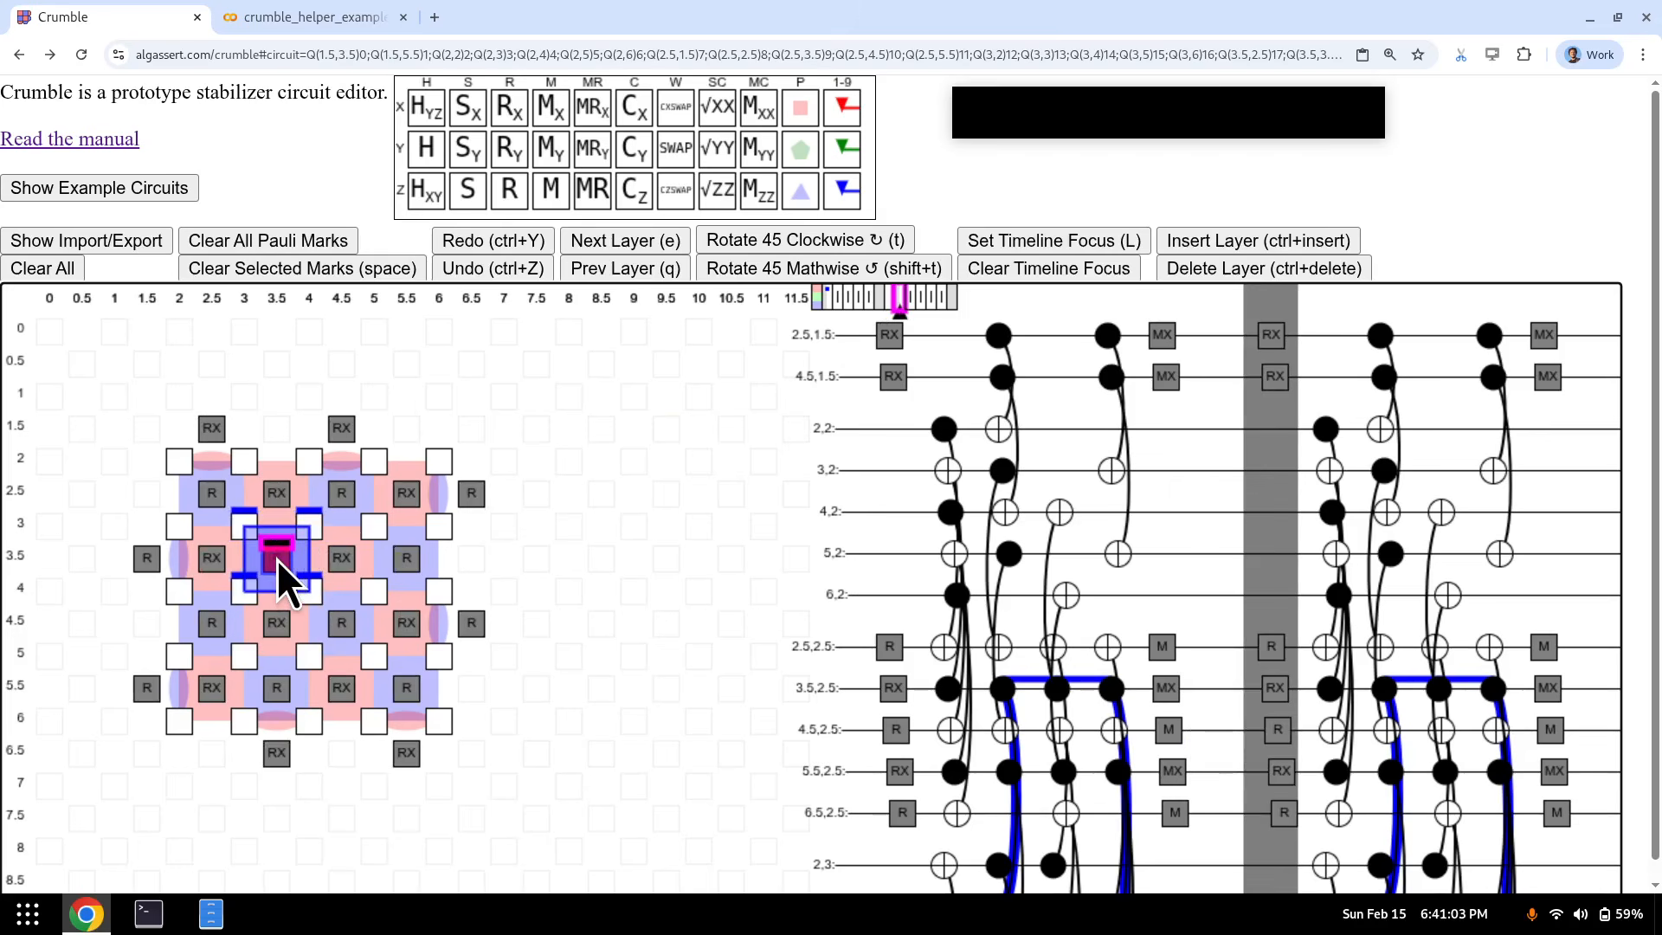
{"action": "key", "text": "q"}
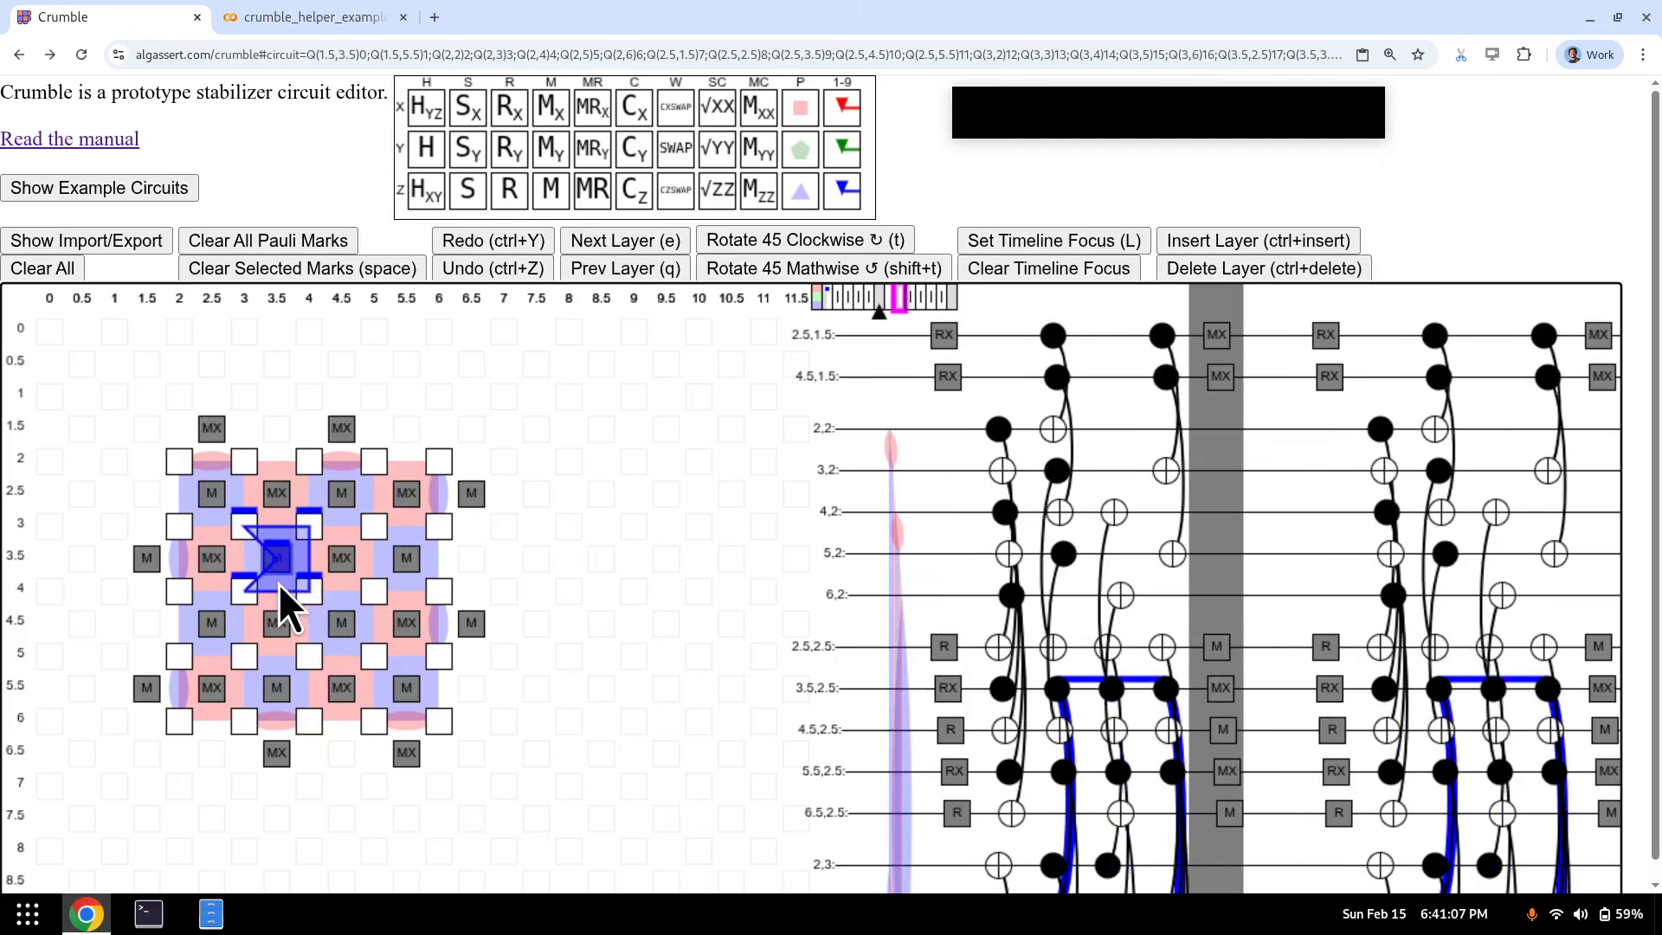
- Put a Z mark on the centre measurement (3.5, 3.5) and check its propagation one layer ahead
{"action": "key", "text": "1"}
{"action": "key", "text": "e"}
{"action": "key", "text": "q"}
{"action": "key", "text": "1"}
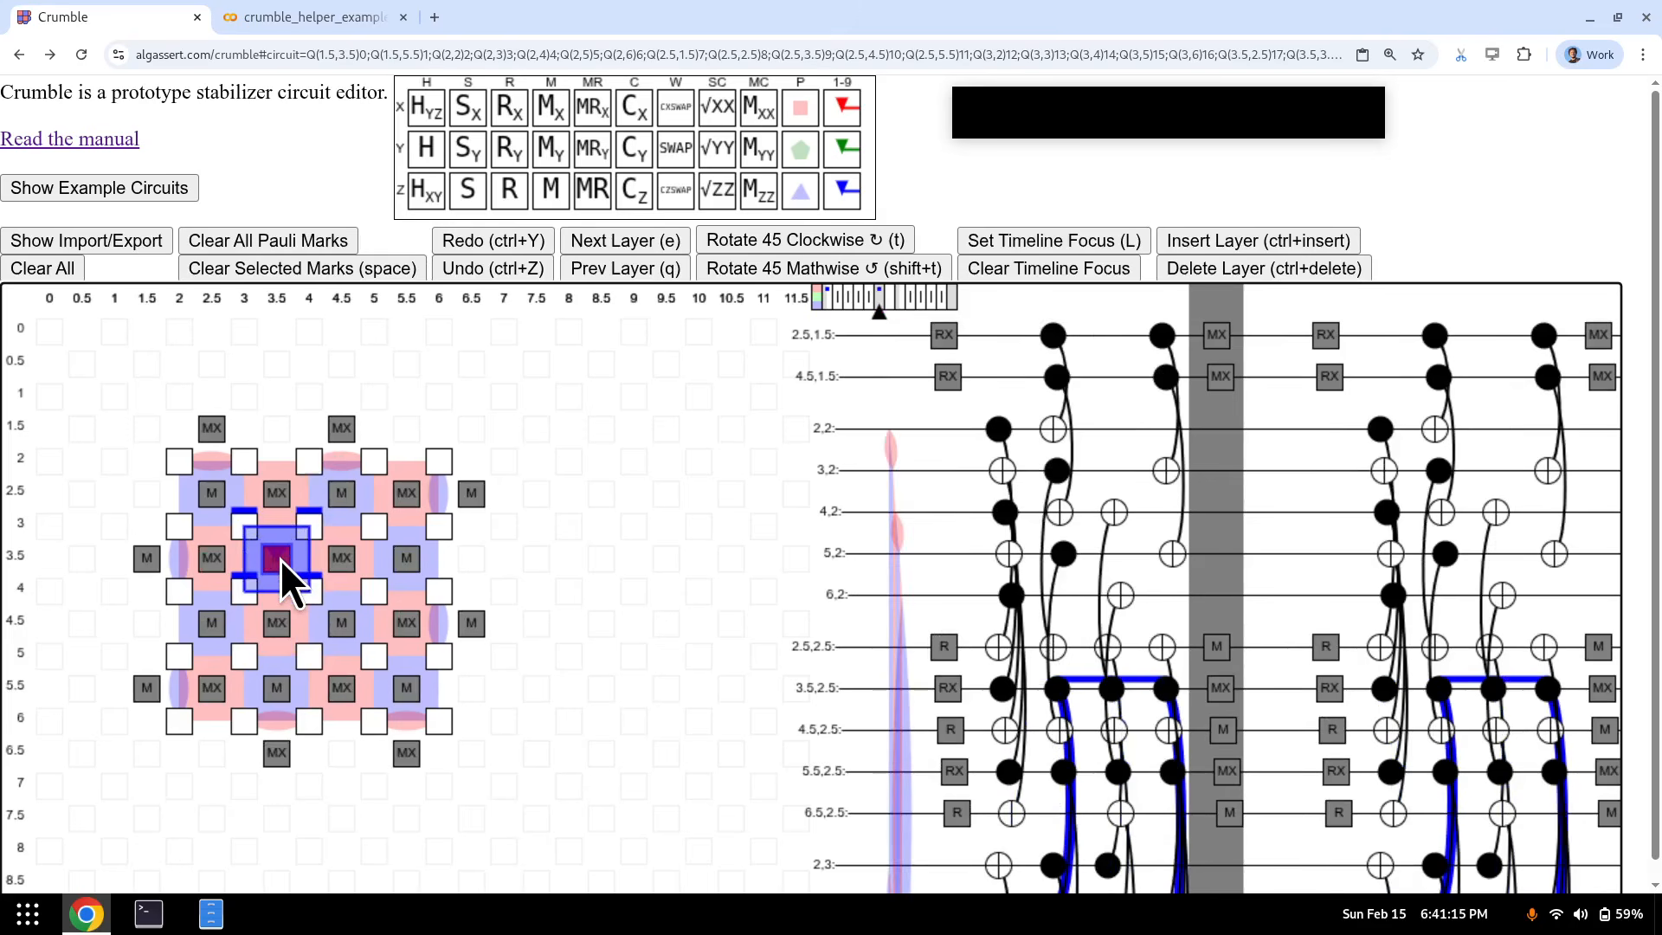
{"action": "key", "text": "e"}
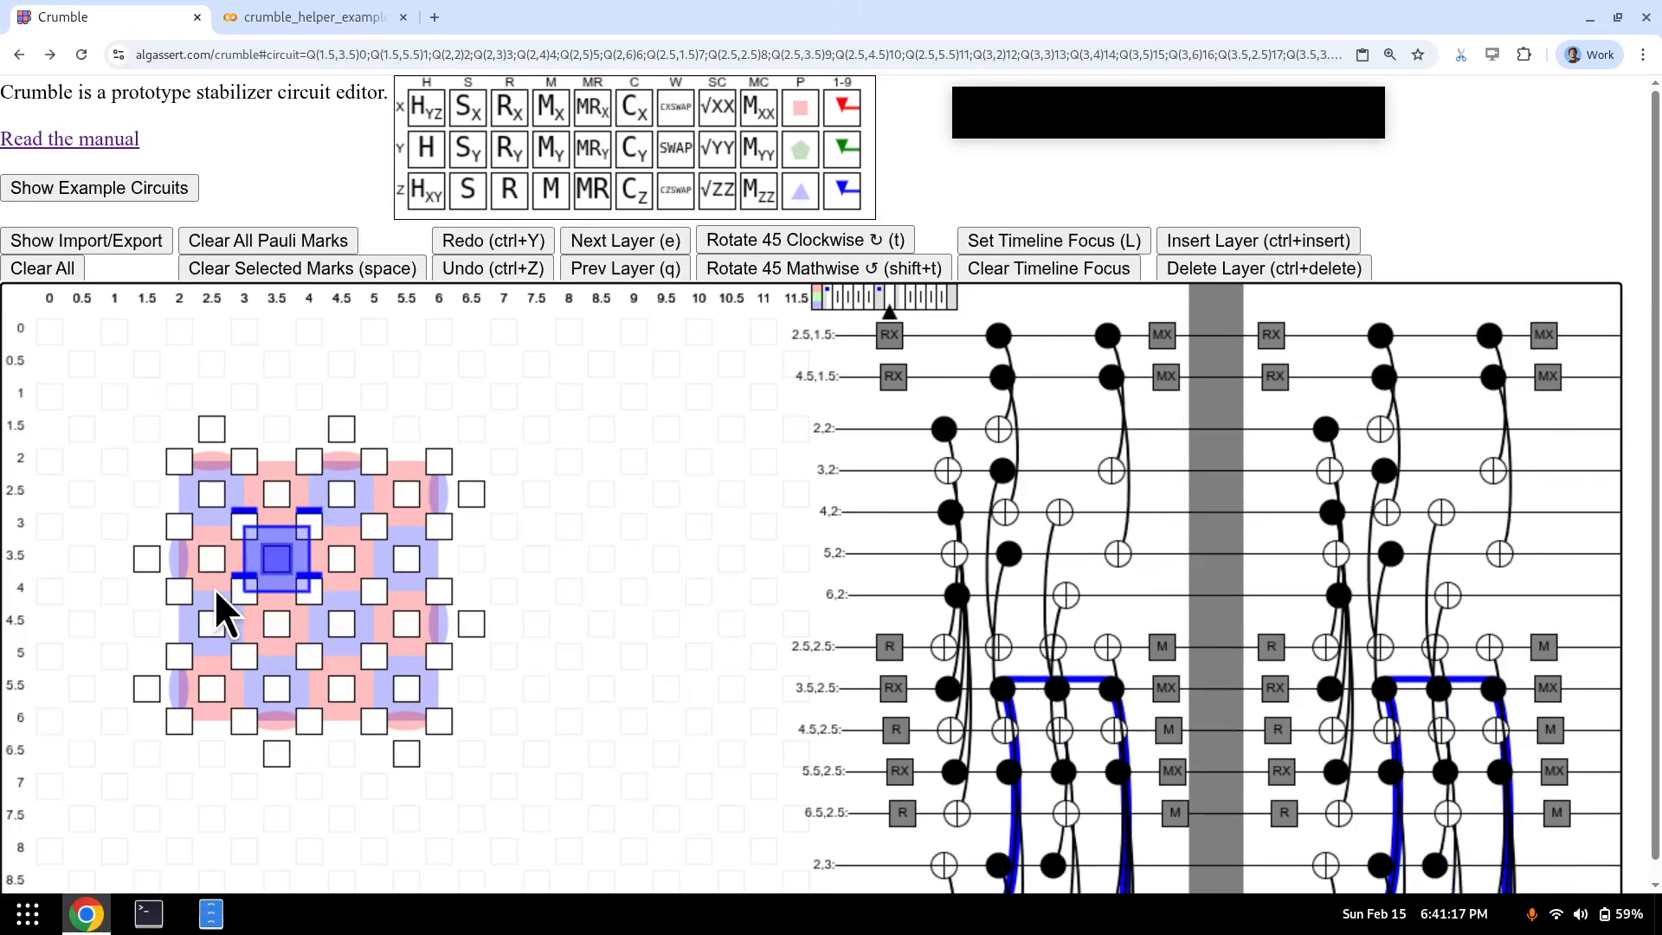
{"action": "key", "text": "ctrl+z"}
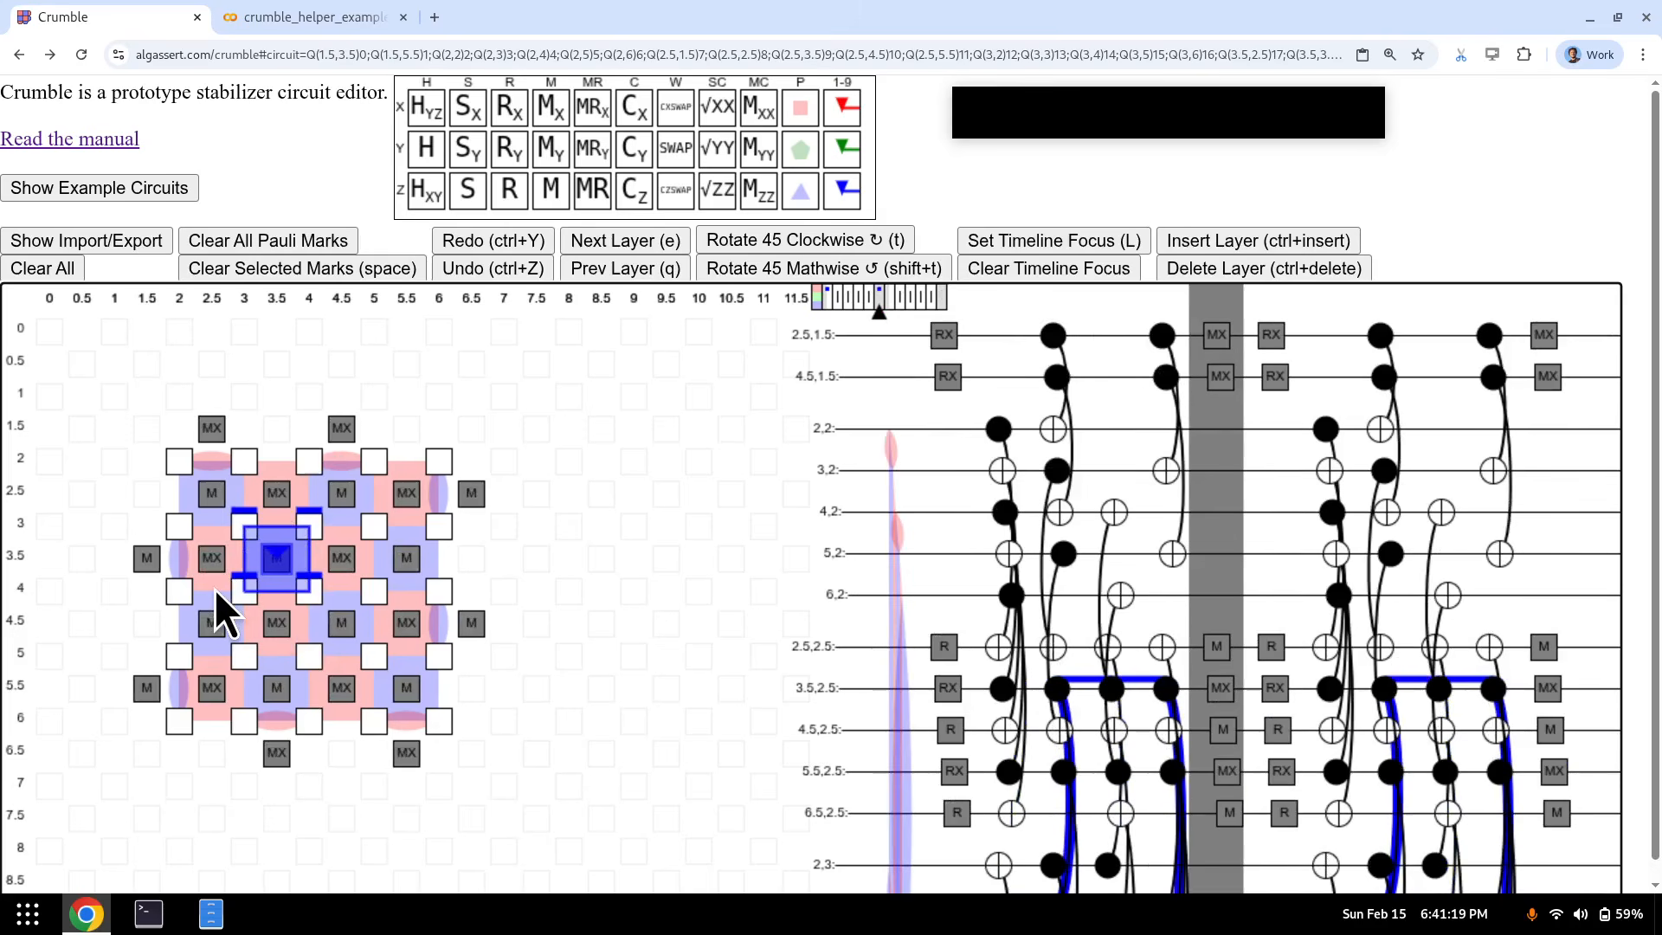
- Select the four data qubits around the centre at the measurement and reset layers
{"action": "key", "text": "e"}
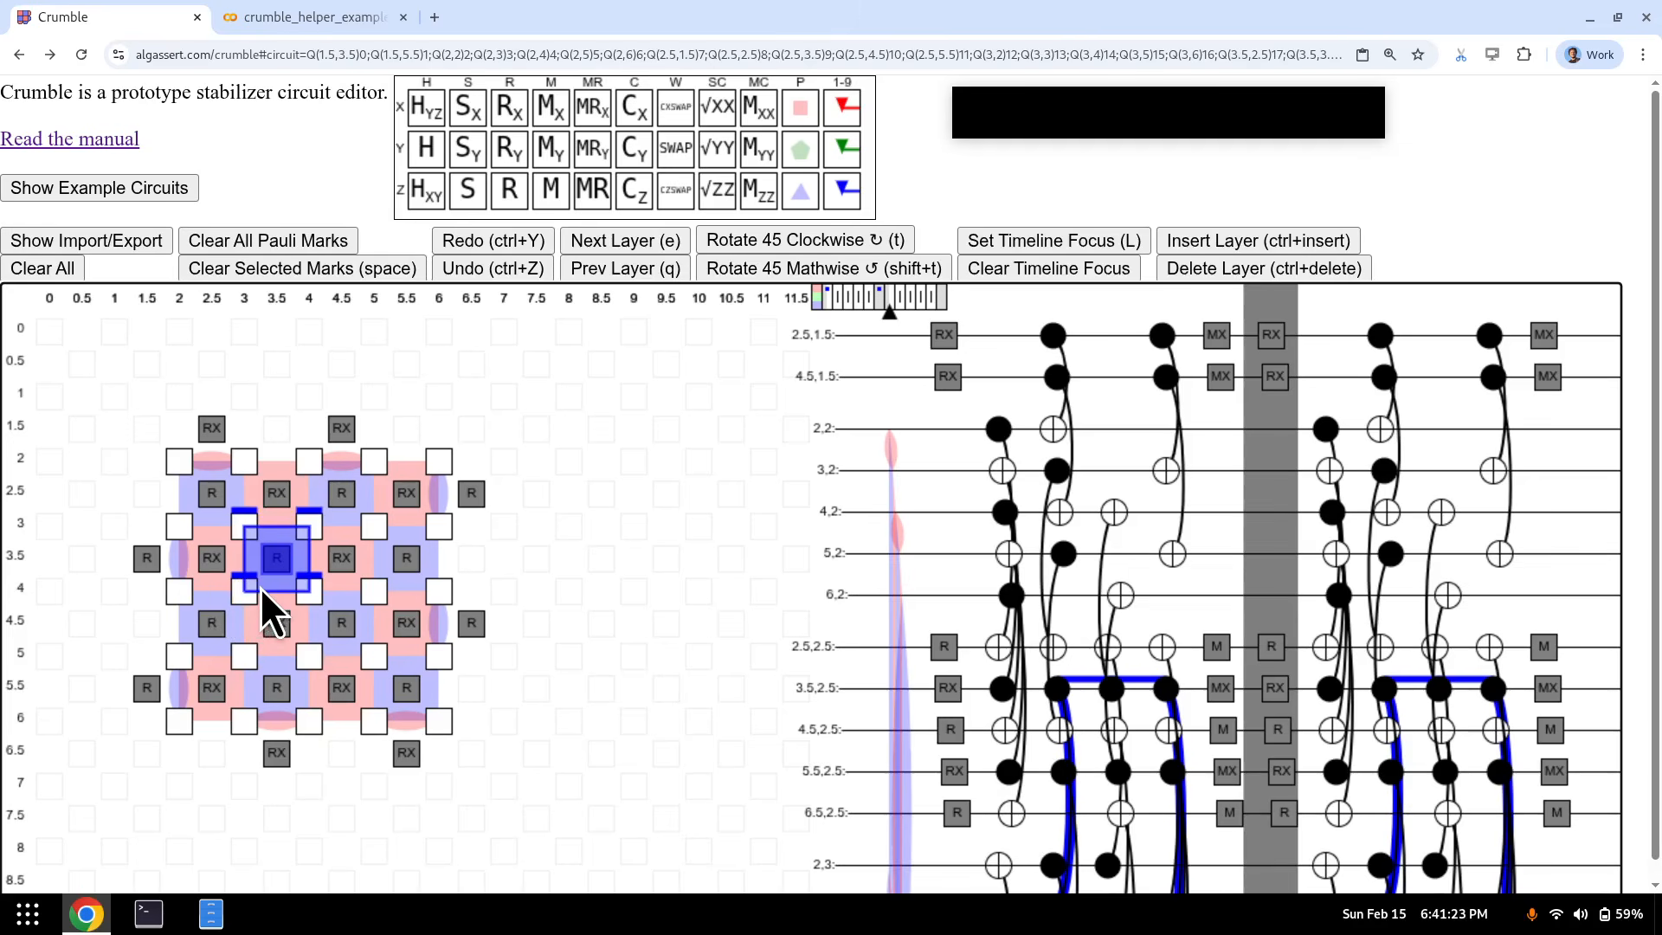
{"action": "key", "text": "q"}
{"action": "key", "text": "q"}
{"action": "key", "text": "q"}
{"action": "key", "text": "q"}
{"action": "key", "text": "q"}
{"action": "key", "text": "q"}
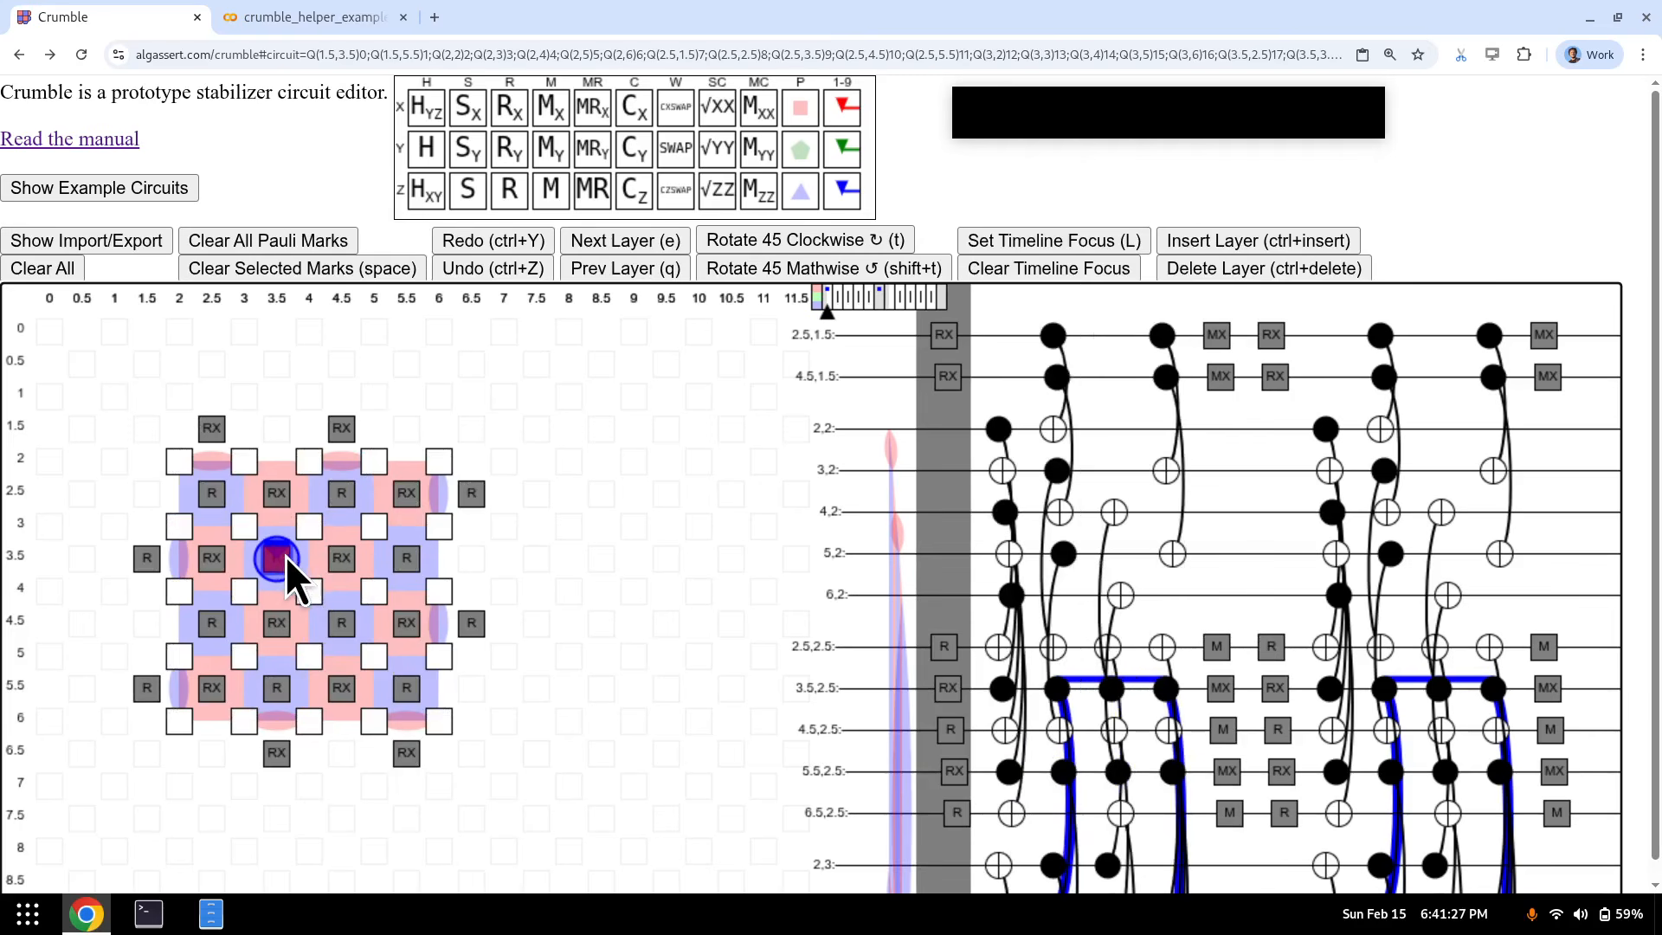
{"action": "key", "text": "e"}
{"action": "key", "text": "e"}
{"action": "key", "text": "e"}
{"action": "key", "text": "e"}
{"action": "key", "text": "e"}
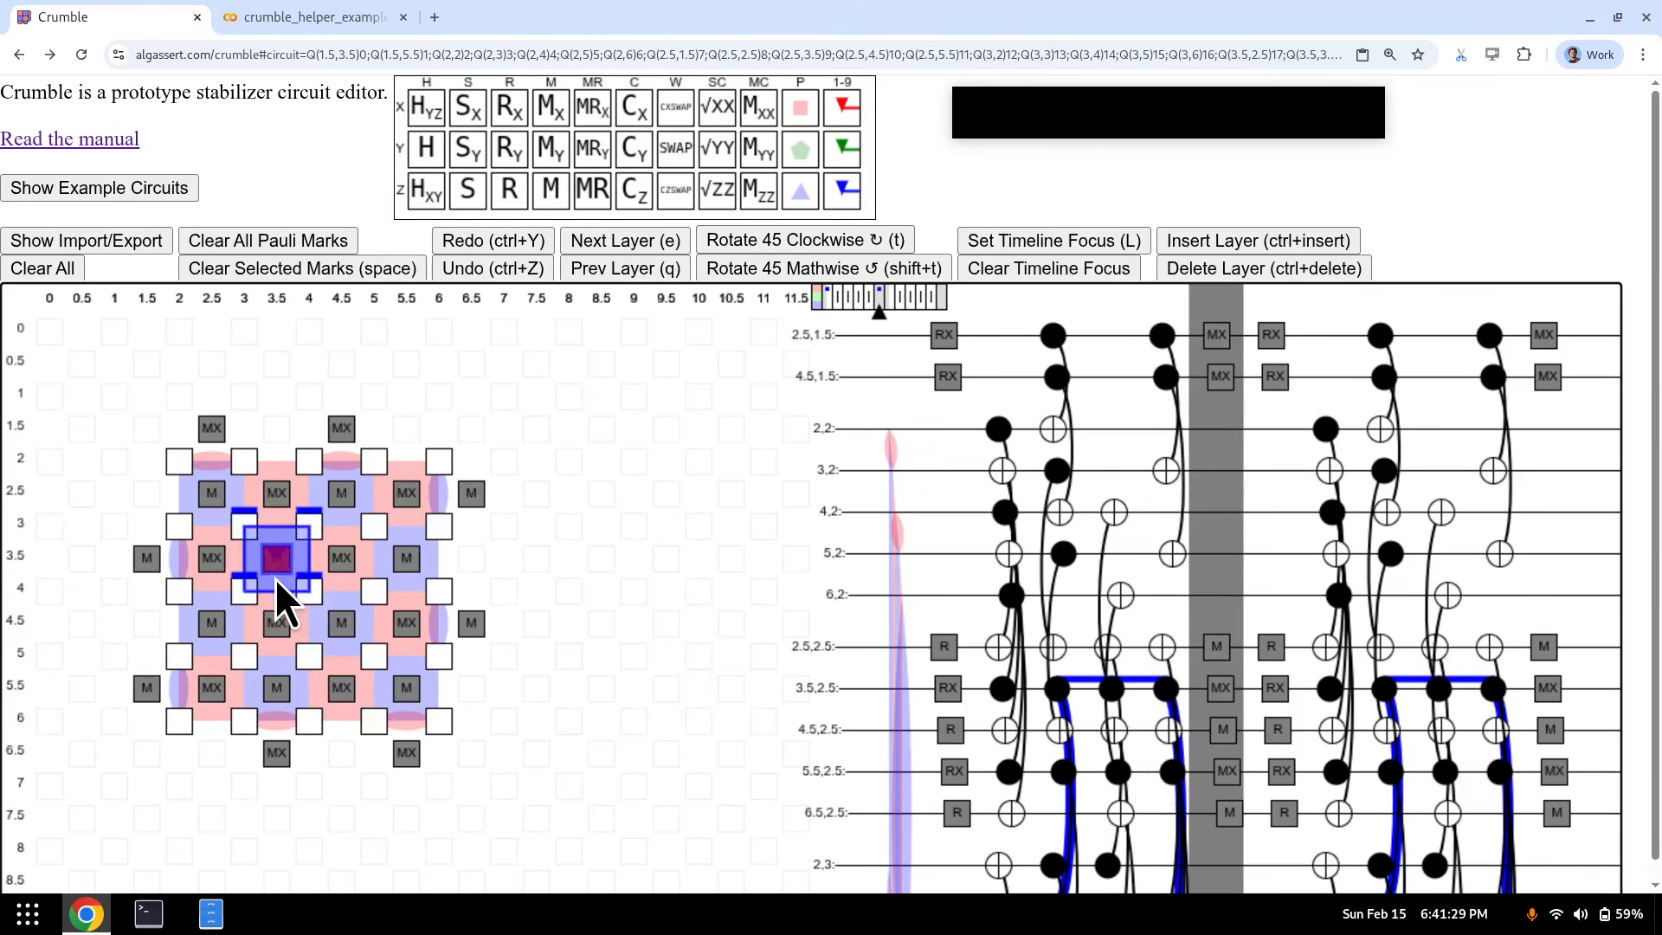
{"action": "left_click_drag", "start_coordinate": [251, 536], "coordinate": [303, 590]}
{"action": "key", "text": "e"}
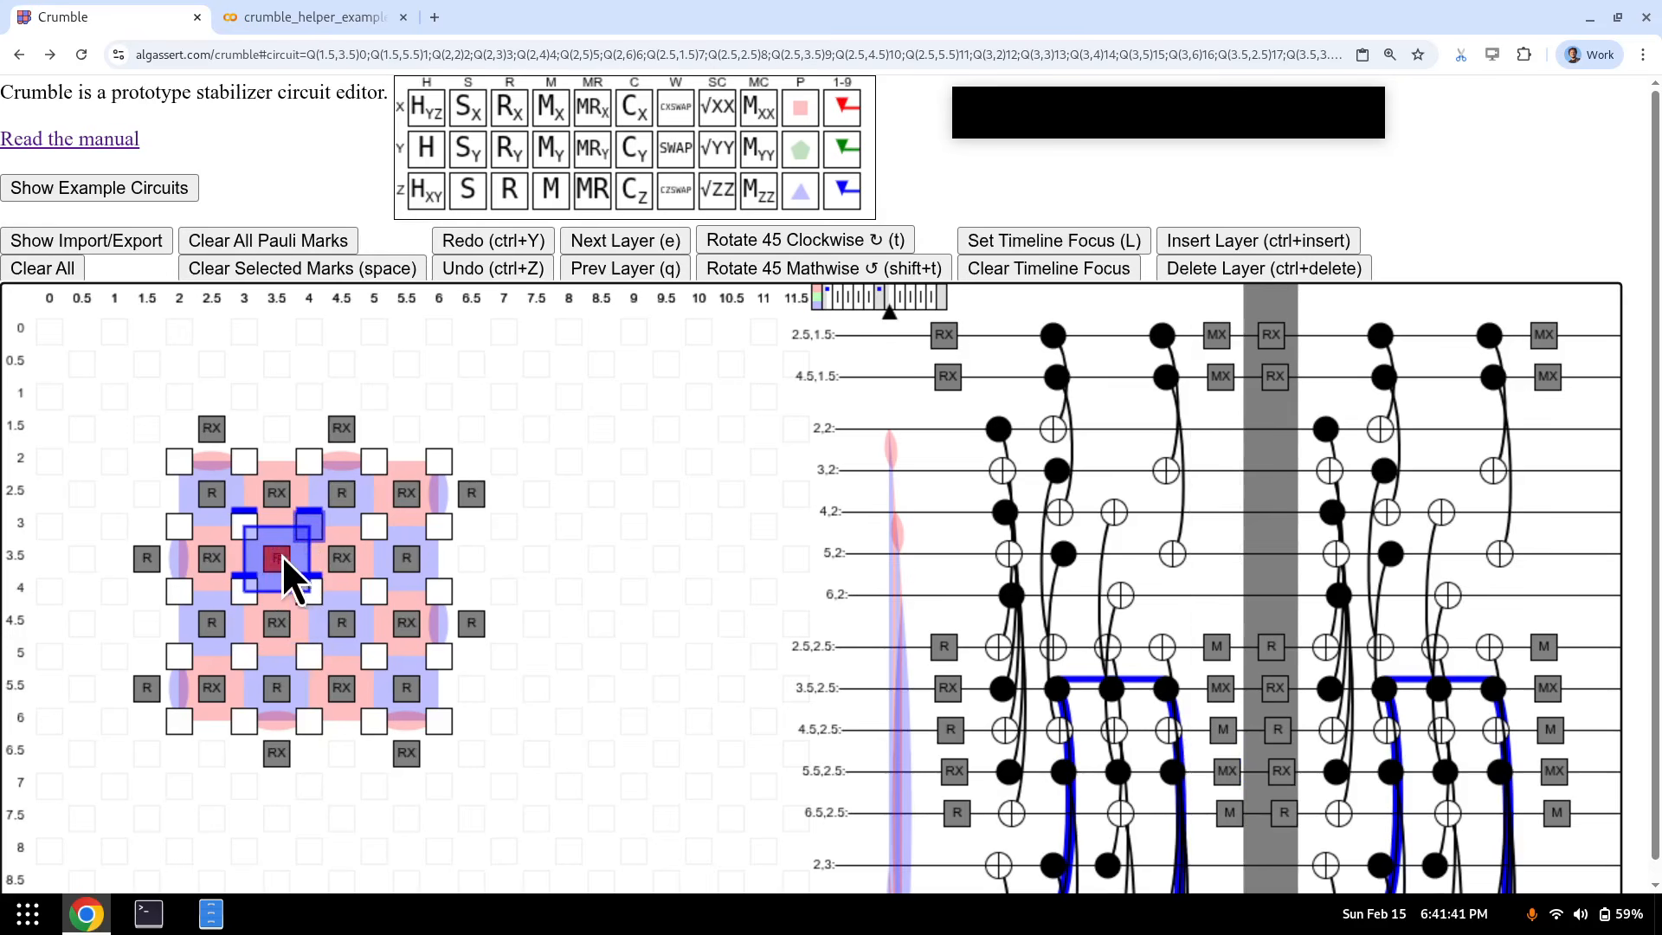
{"action": "left_click_drag", "start_coordinate": [301, 584], "coordinate": [299, 586]}
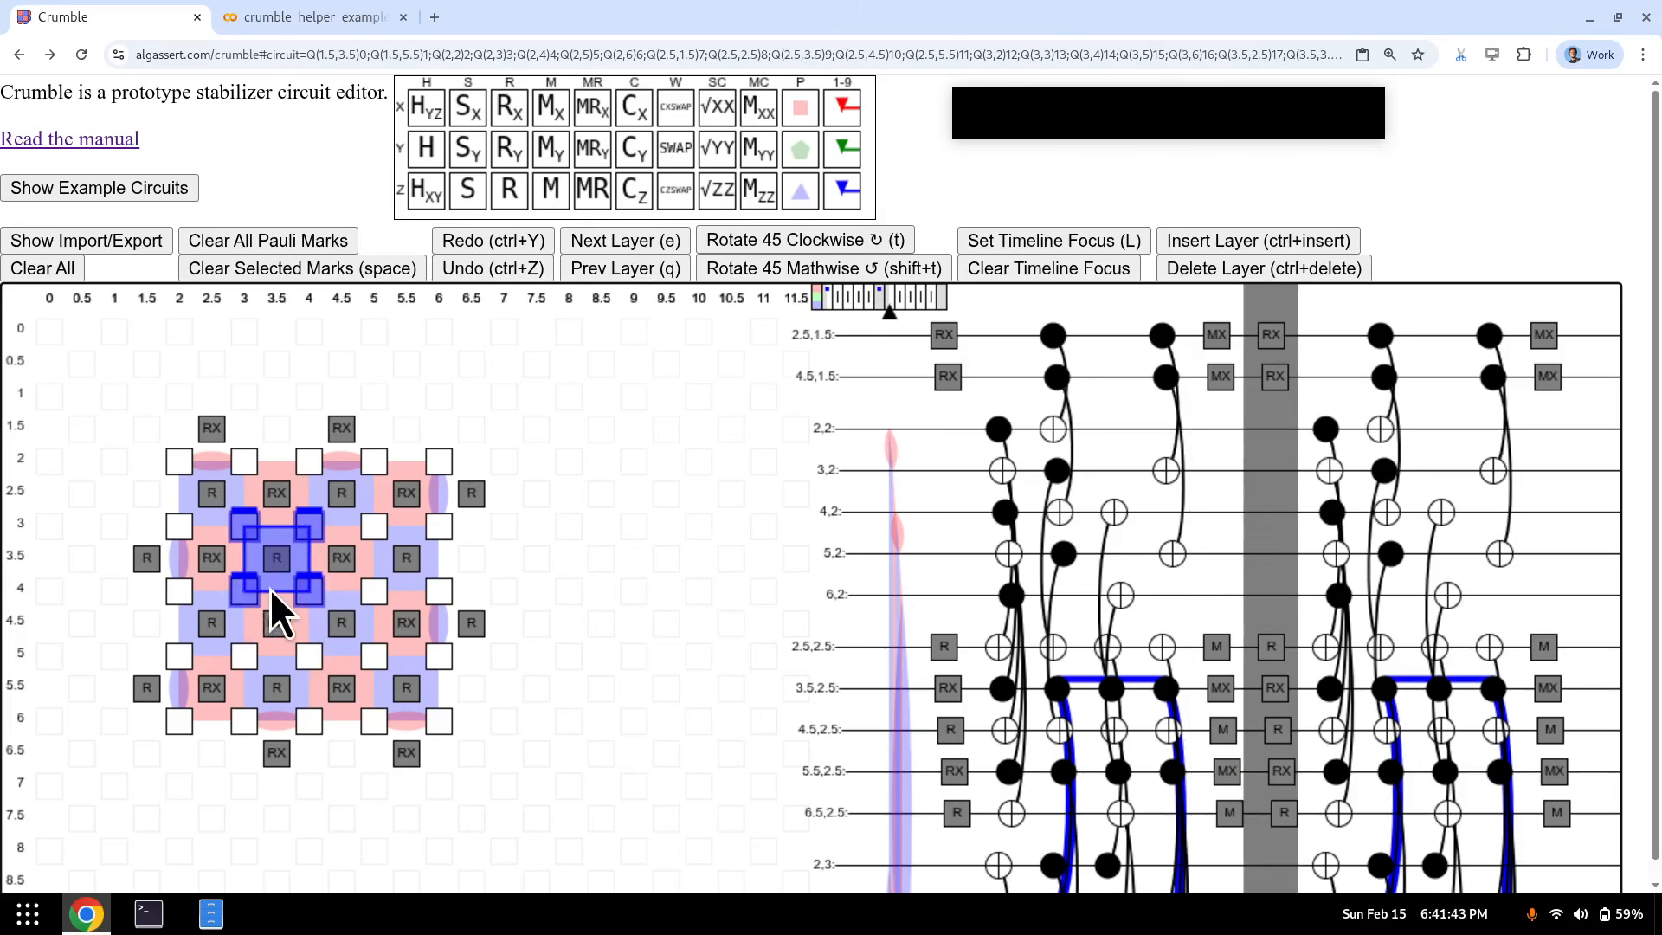
- Trace the mark through the second round's CNOT layers to the final measurement and back to reset
{"action": "key", "text": "e"}
{"action": "key", "text": "e"}
{"action": "key", "text": "e"}
{"action": "key", "text": "e"}
{"action": "key", "text": "e"}
{"action": "key", "text": "q"}
{"action": "key", "text": "q"}
{"action": "key", "text": "q"}
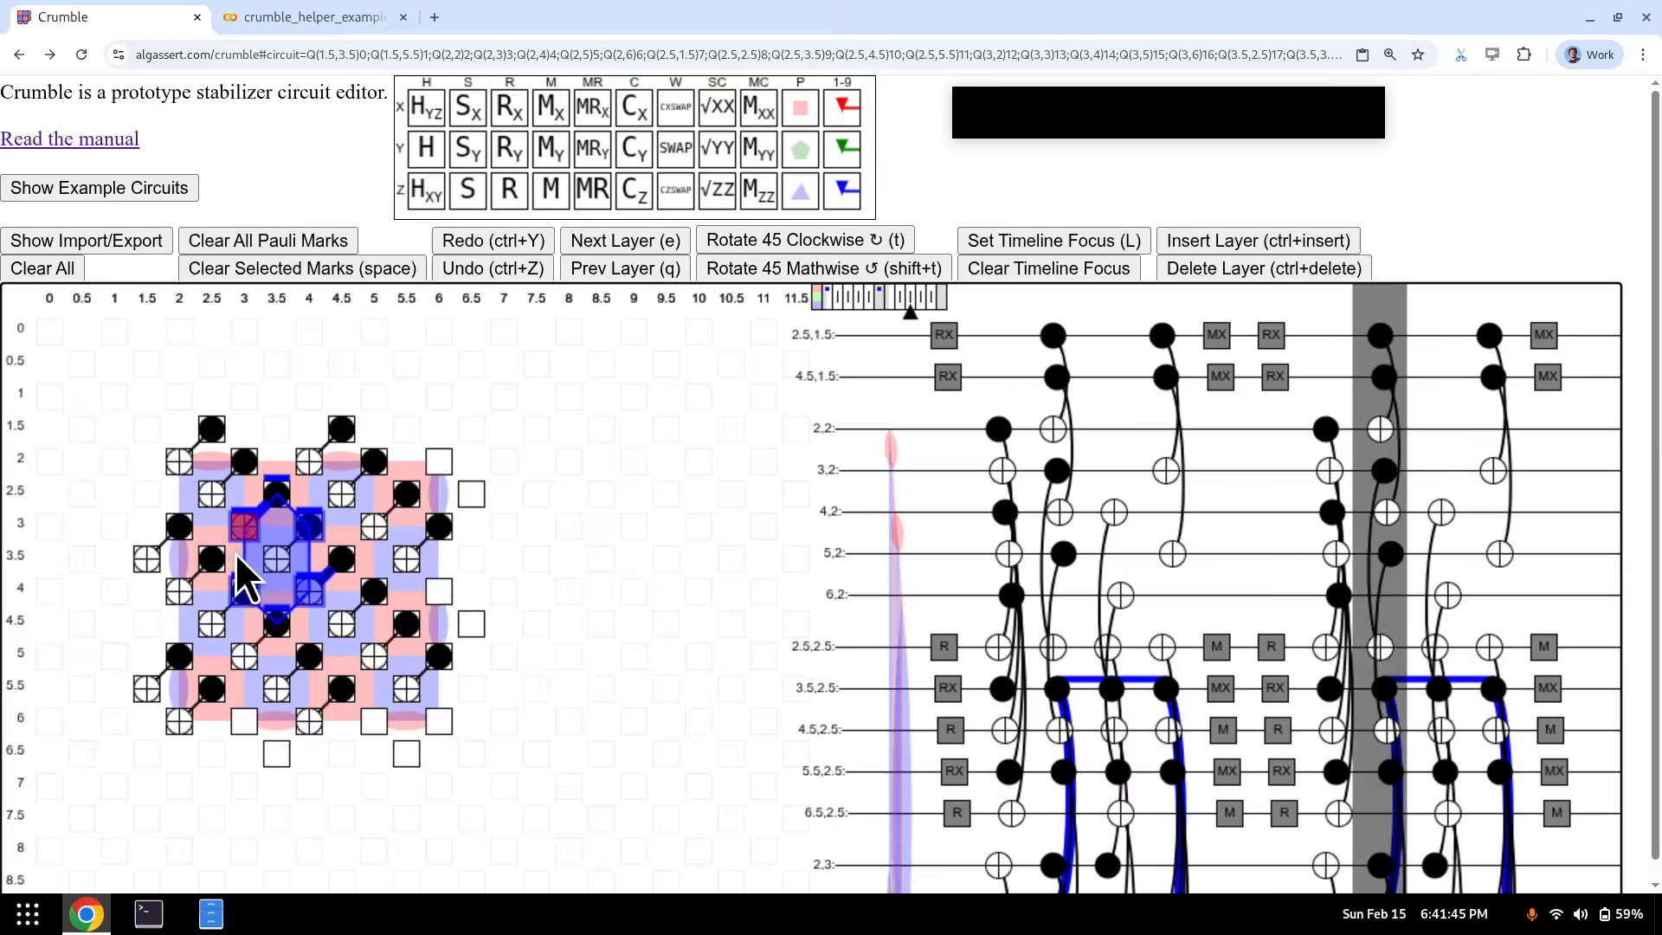
{"action": "key", "text": "q"}
{"action": "key", "text": "q"}
{"action": "key", "text": "e"}
{"action": "key", "text": "e"}
{"action": "key", "text": "e"}
{"action": "key", "text": "e"}
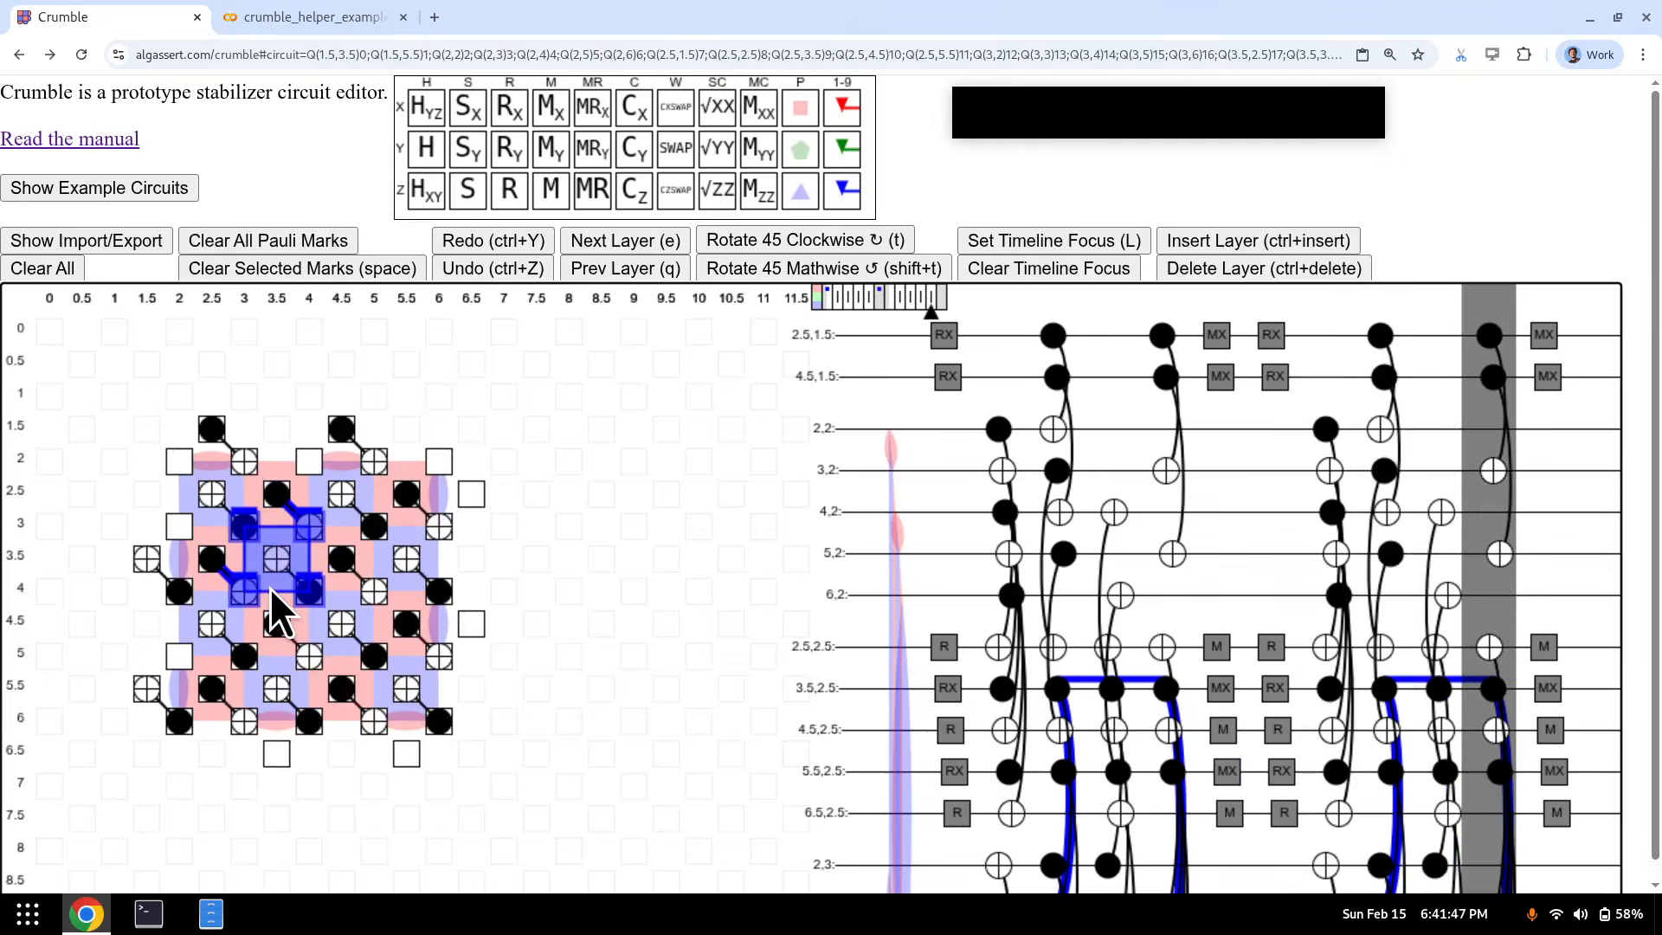
{"action": "key", "text": "e"}
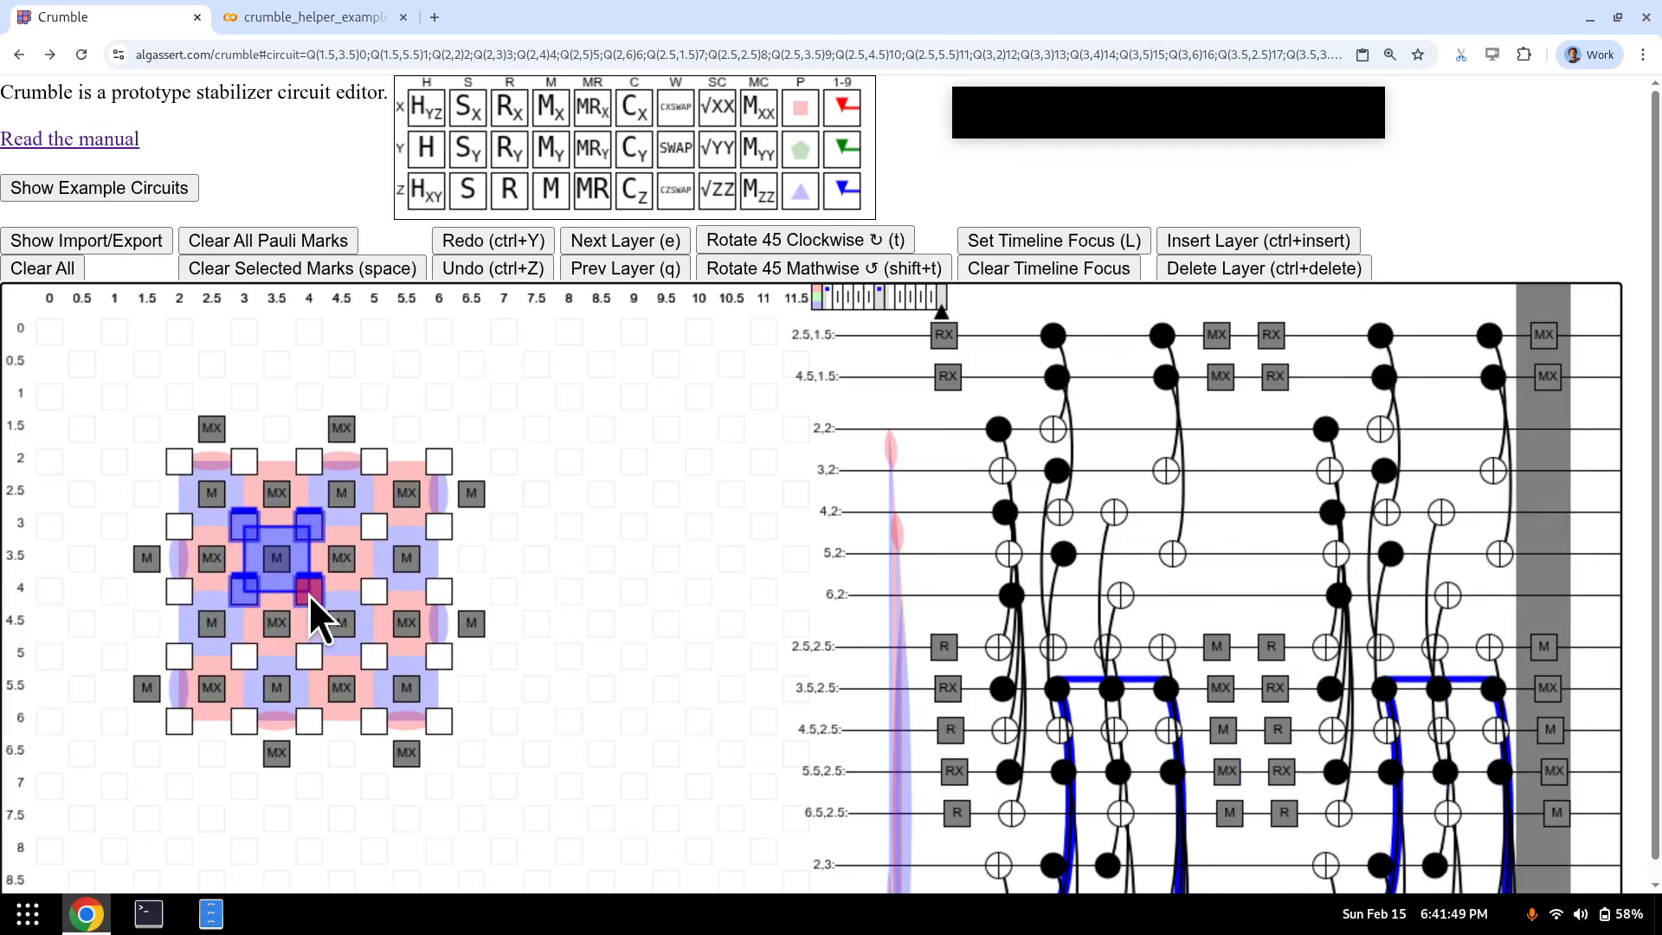
{"action": "key", "text": "q"}
{"action": "key", "text": "q"}
{"action": "key", "text": "q"}
{"action": "key", "text": "q"}
{"action": "key", "text": "q"}
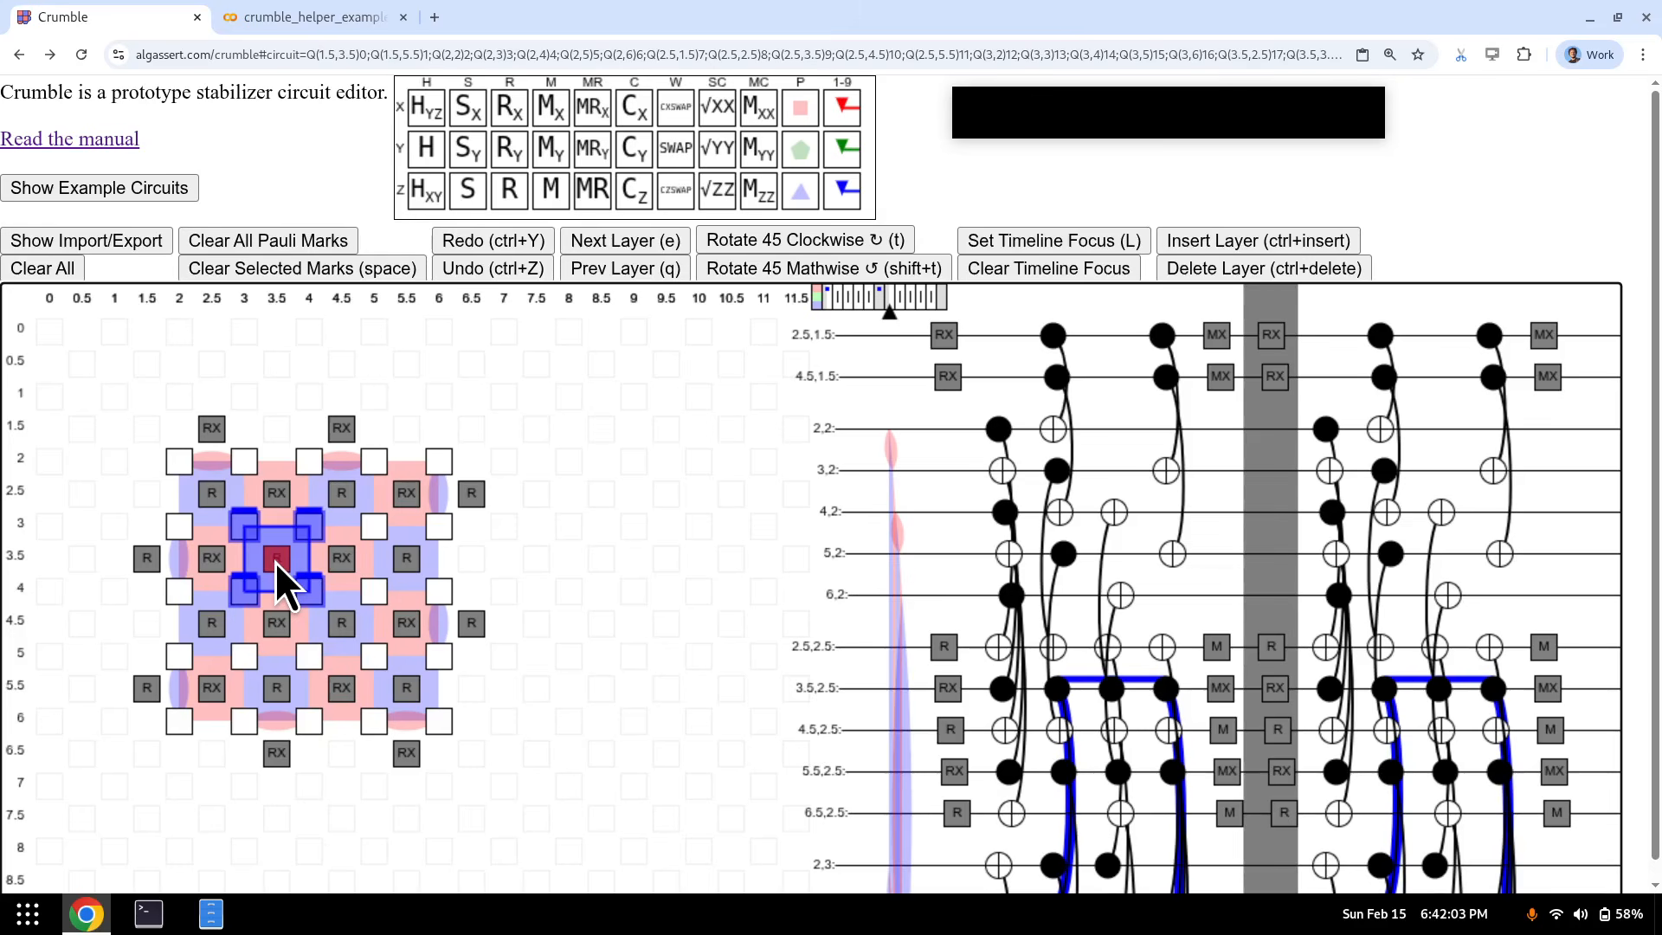
- Select the centre qubit (3.5, 3.5) and clear the red mark near qubit (4, 4)
{"action": "left_click", "coordinate": [274, 563]}
{"action": "left_click_drag", "start_coordinate": [303, 528], "coordinate": [247, 591]}
{"action": "left_click", "coordinate": [286, 566]}
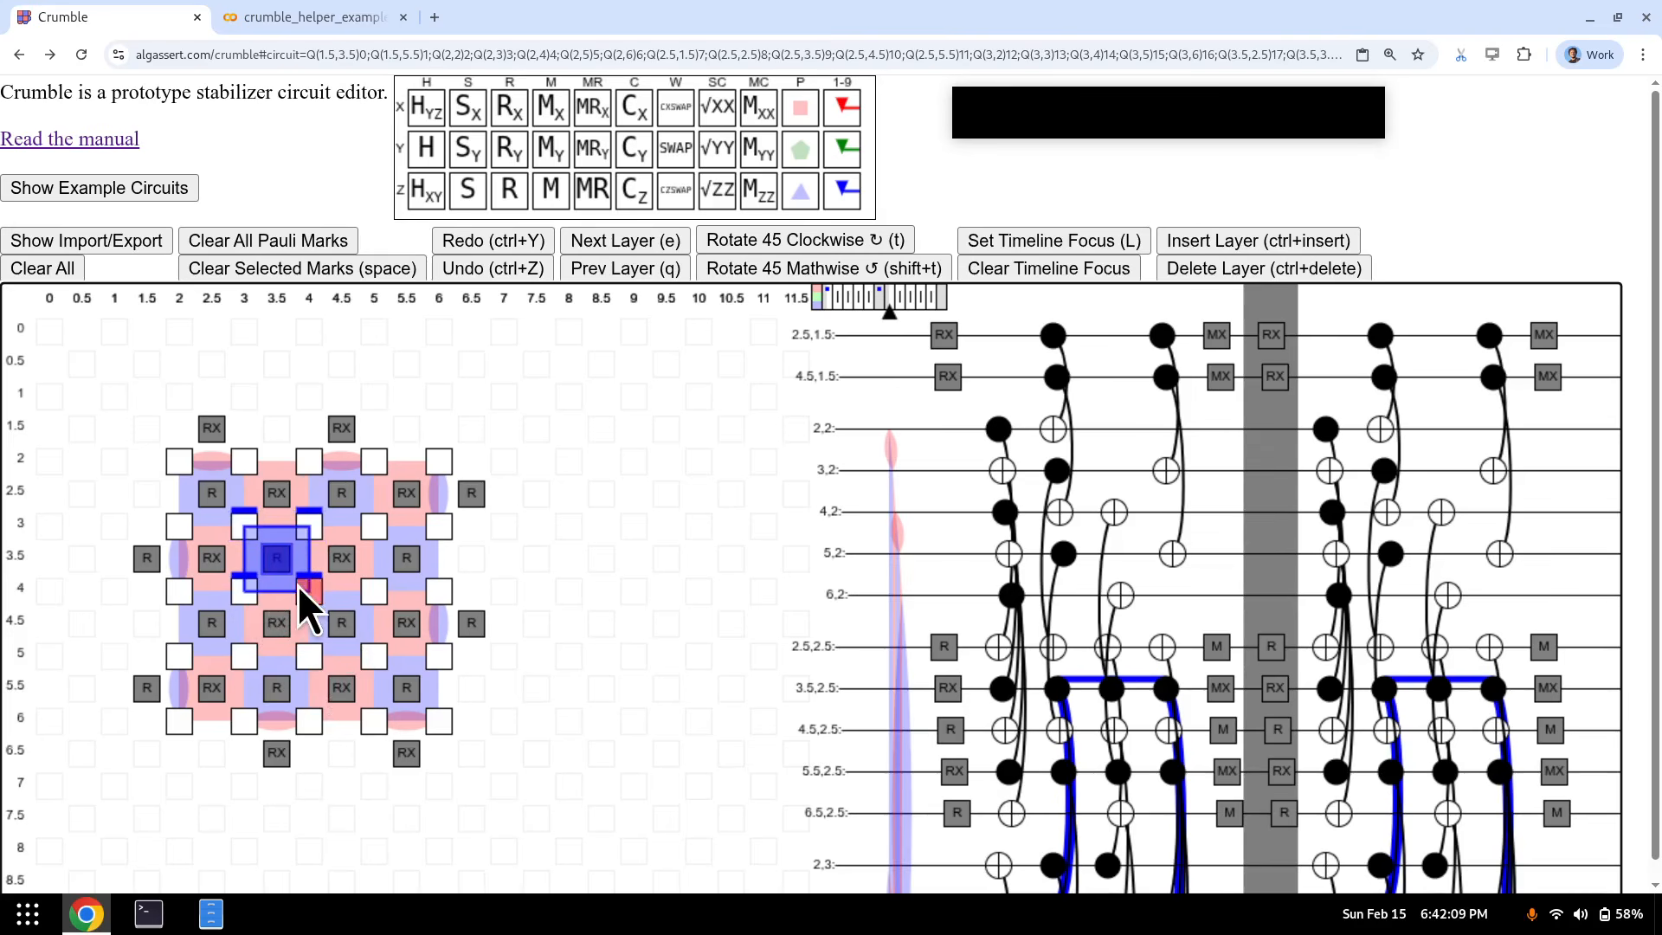
{"action": "key", "text": "2"}
{"action": "key", "text": "space"}
- Place a blue Z mark on the centre reset qubit, advance to measurements, and show the example circuits
{"action": "key", "text": "1"}
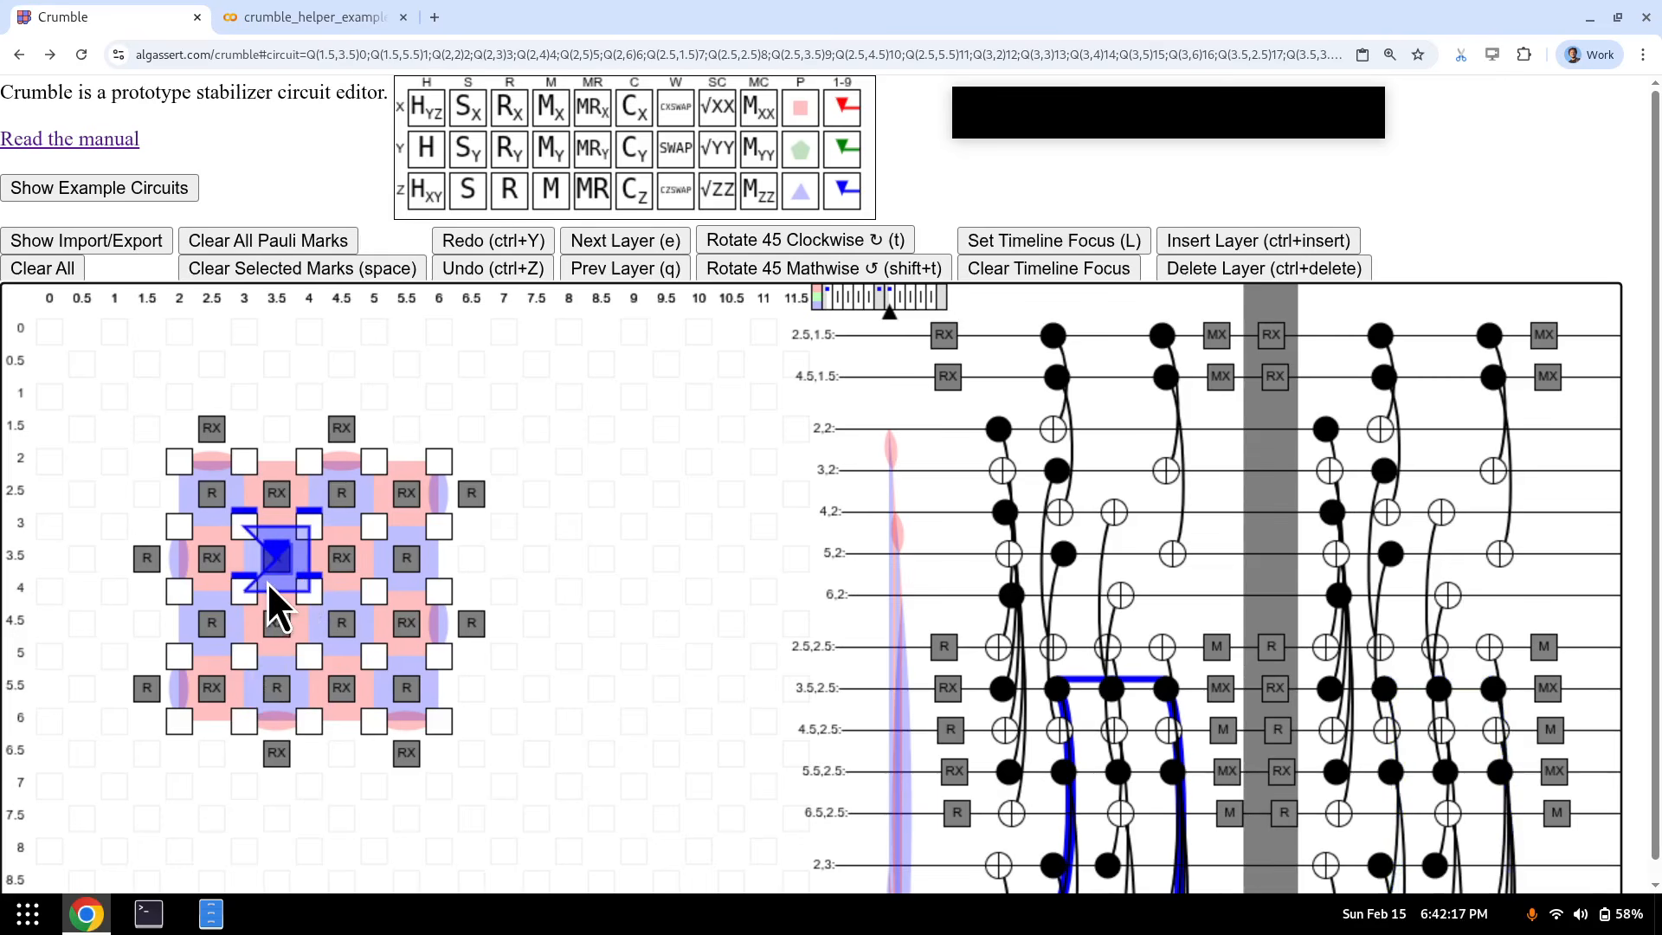
{"action": "key", "text": "e"}
{"action": "key", "text": "e"}
{"action": "key", "text": "e"}
{"action": "key", "text": "e"}
{"action": "key", "text": "e"}
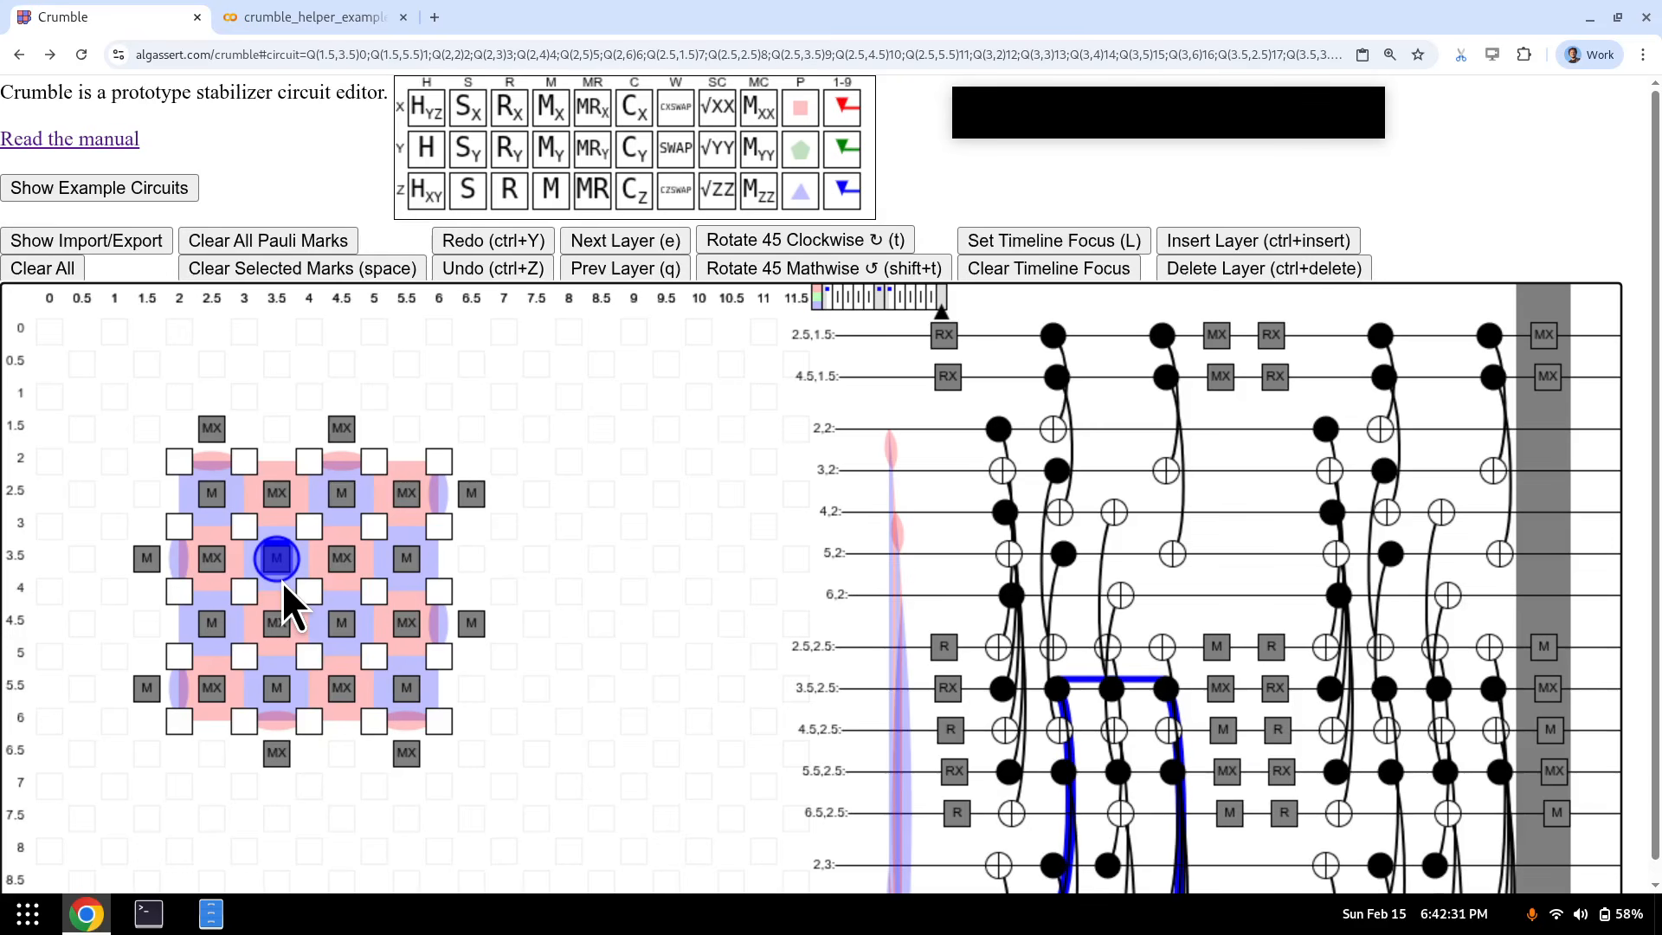
{"action": "left_click", "coordinate": [149, 192]}
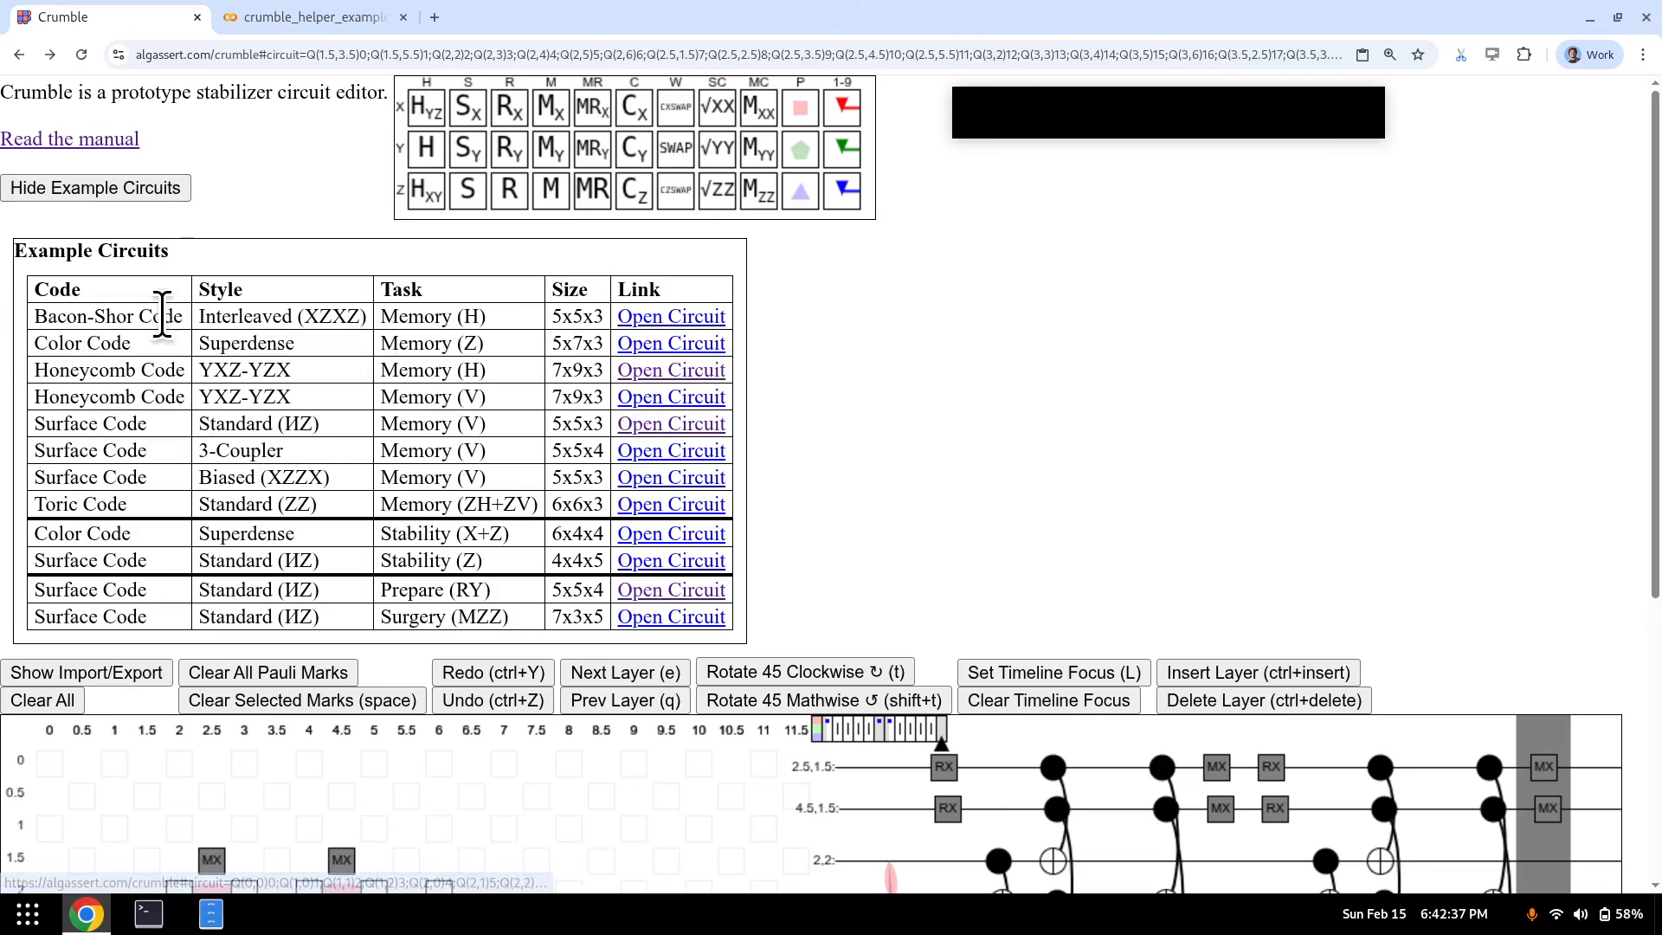
- Load the Color Code Superdense example, hide the example list, and clear all Pauli marks and selection
{"action": "left_click", "coordinate": [663, 351]}
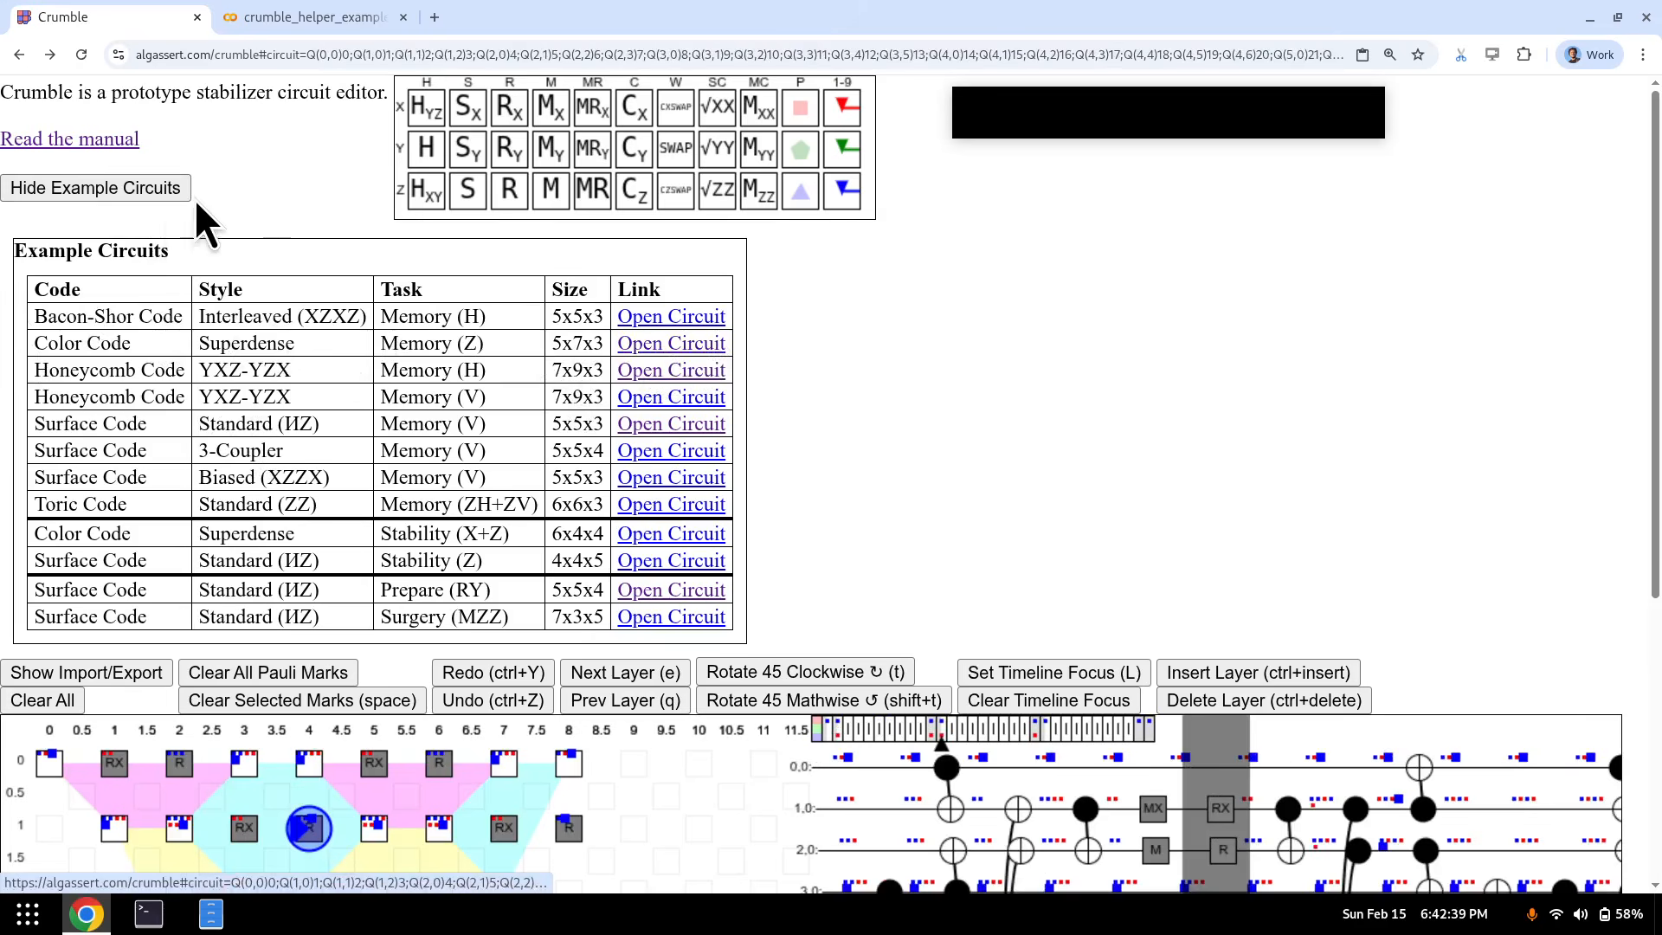
{"action": "left_click", "coordinate": [168, 192]}
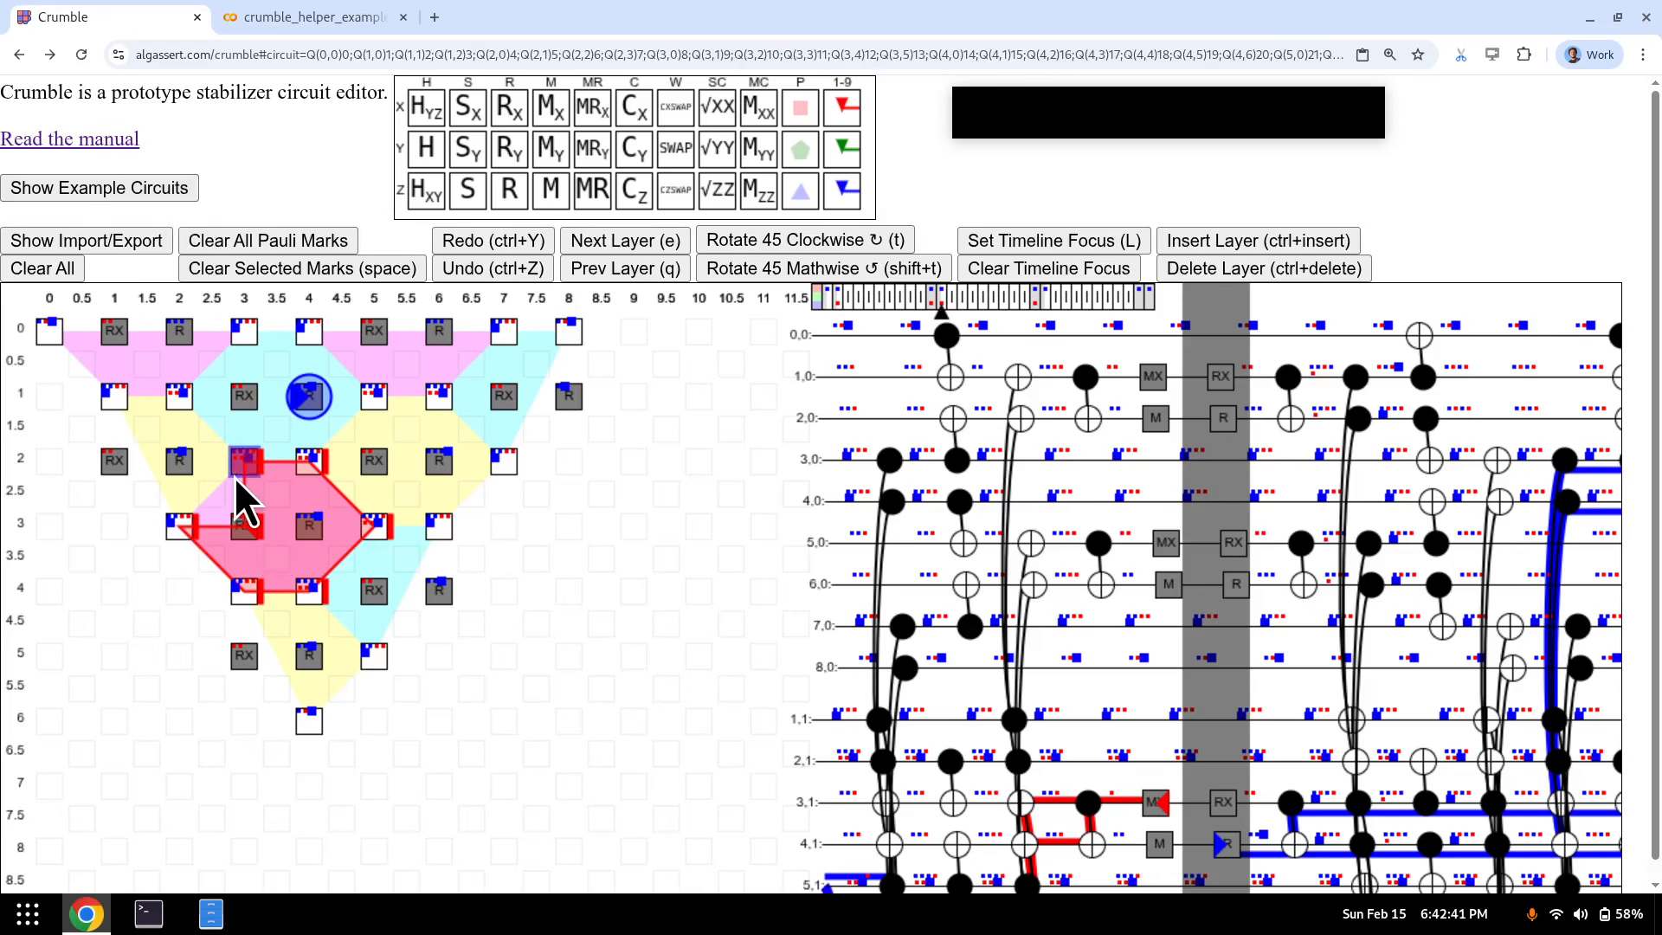
{"action": "left_click", "coordinate": [252, 232]}
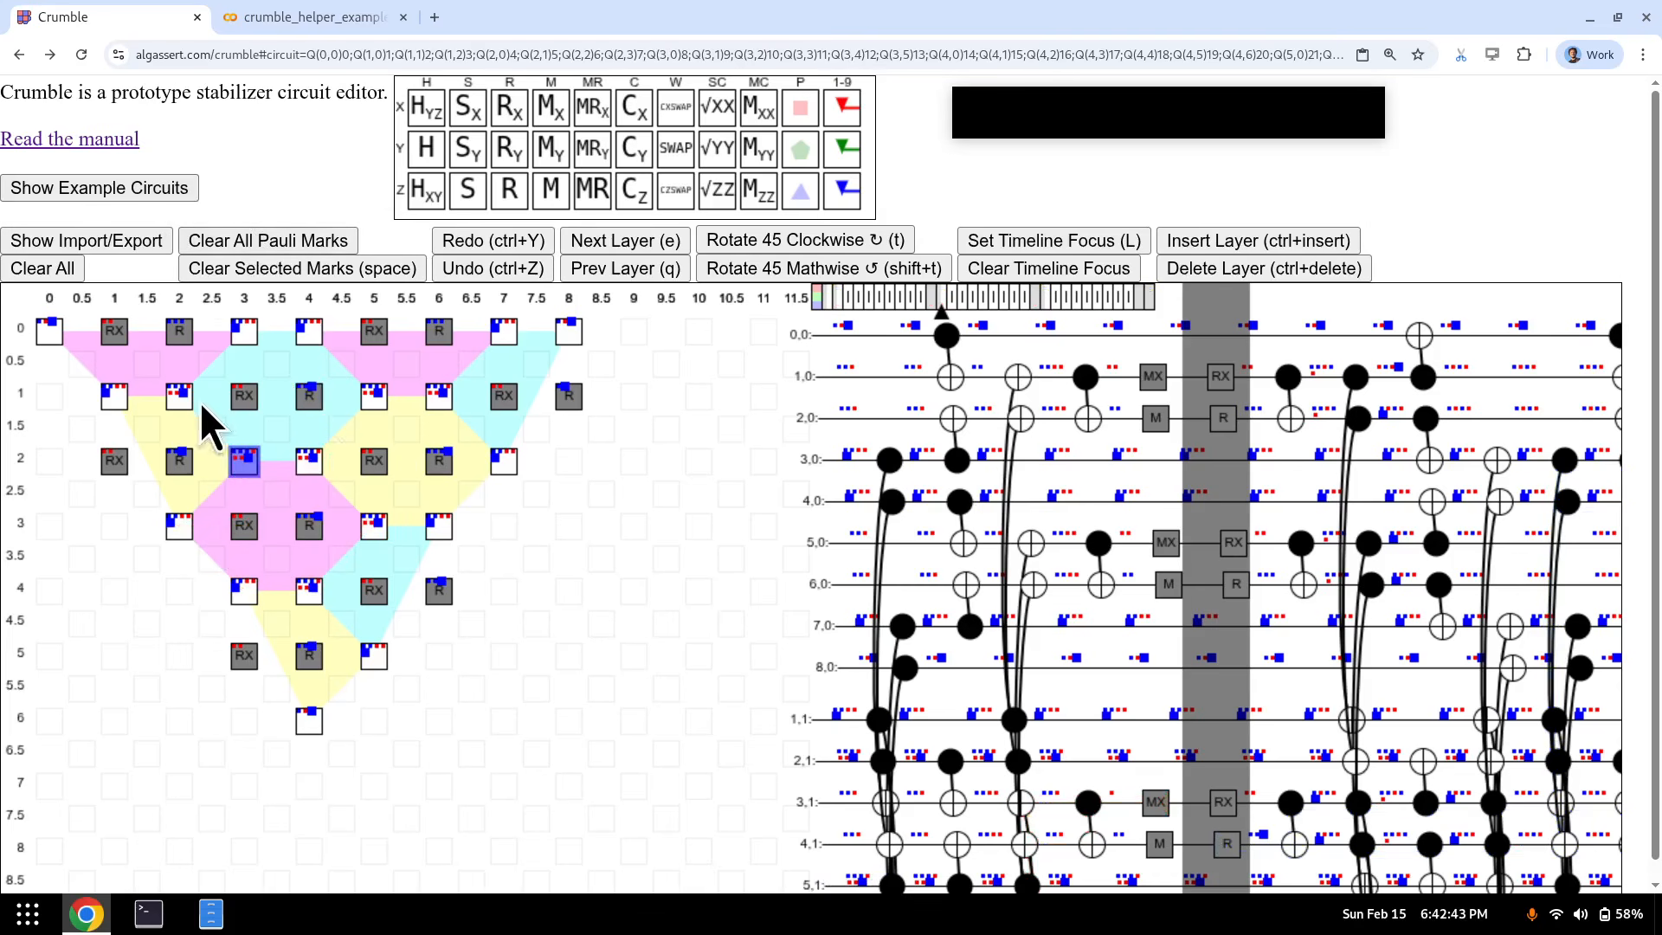
{"action": "key", "text": "Escape"}
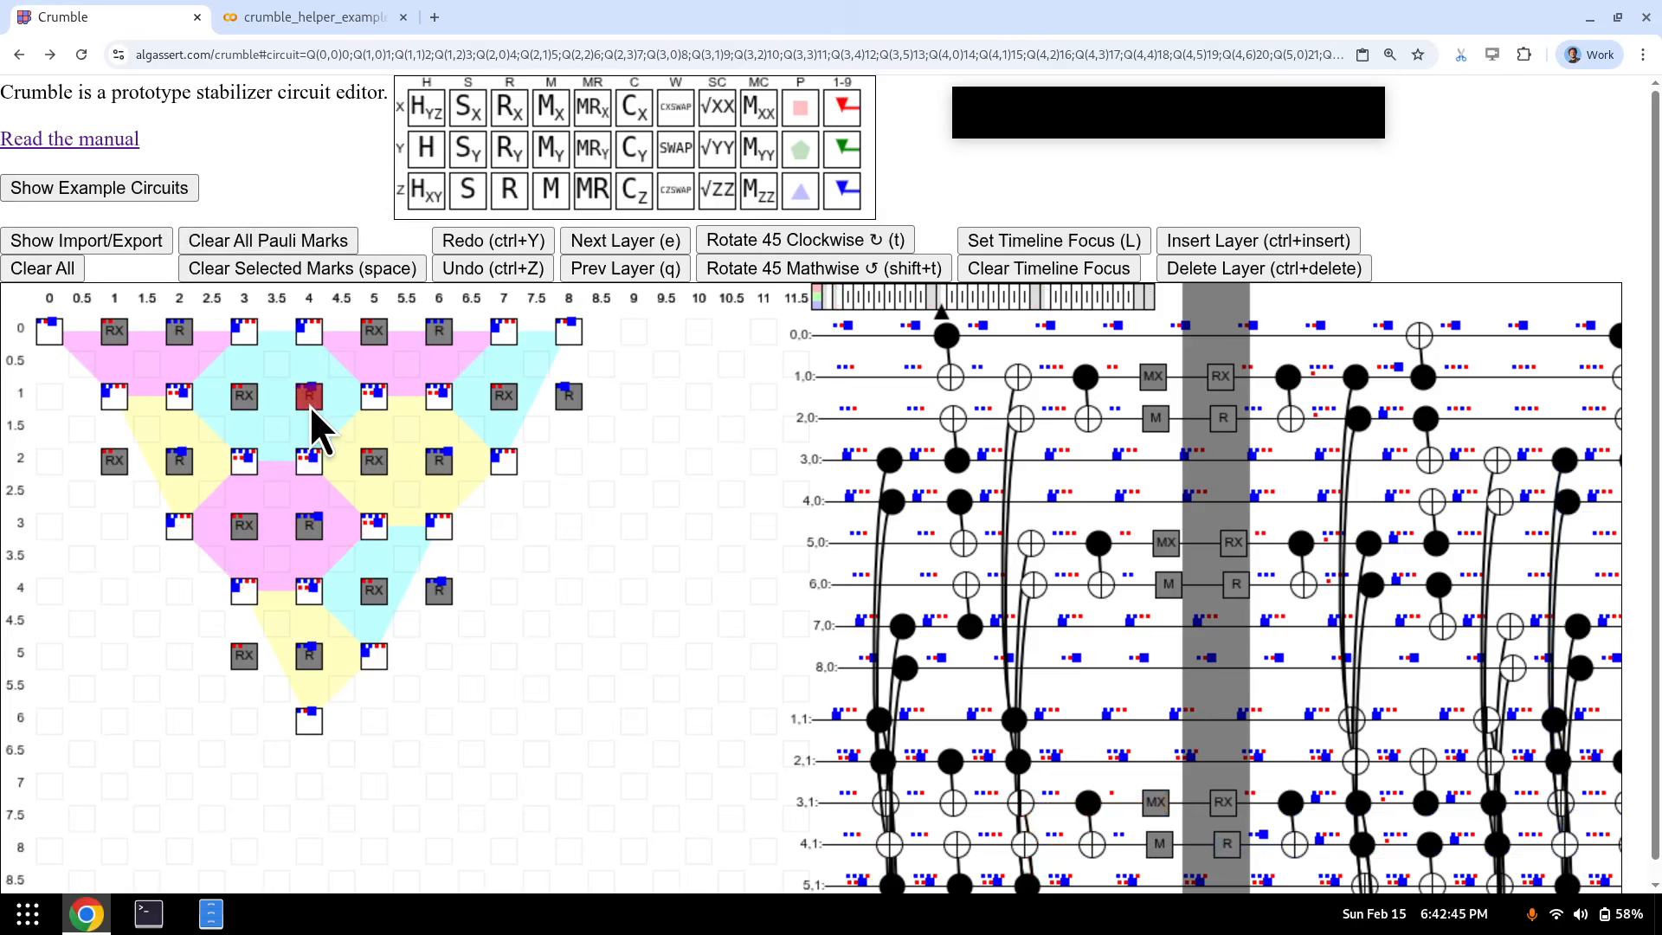
- Place a Z mark on qubit (4, 1) and follow it through the CNOT, measurement and reset layers
{"action": "key", "text": "e"}
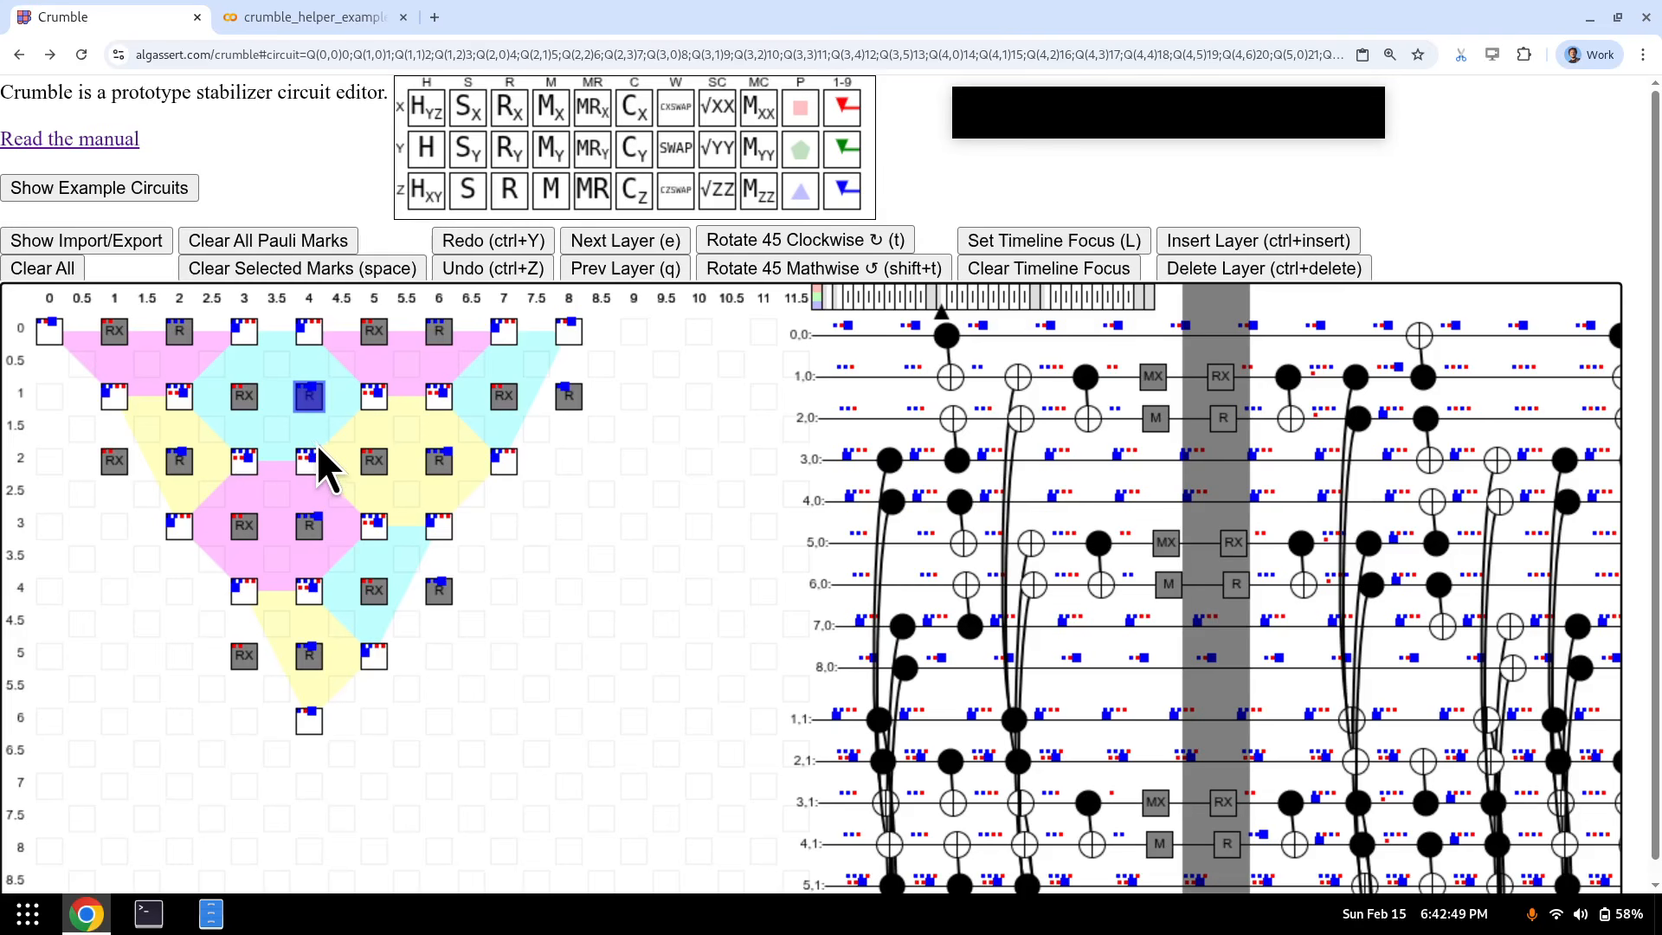
{"action": "key", "text": "1"}
{"action": "key", "text": "e"}
{"action": "key", "text": "e"}
{"action": "key", "text": "e"}
{"action": "key", "text": "e"}
{"action": "key", "text": "e"}
{"action": "key", "text": "e"}
{"action": "key", "text": "e"}
{"action": "key", "text": "e"}
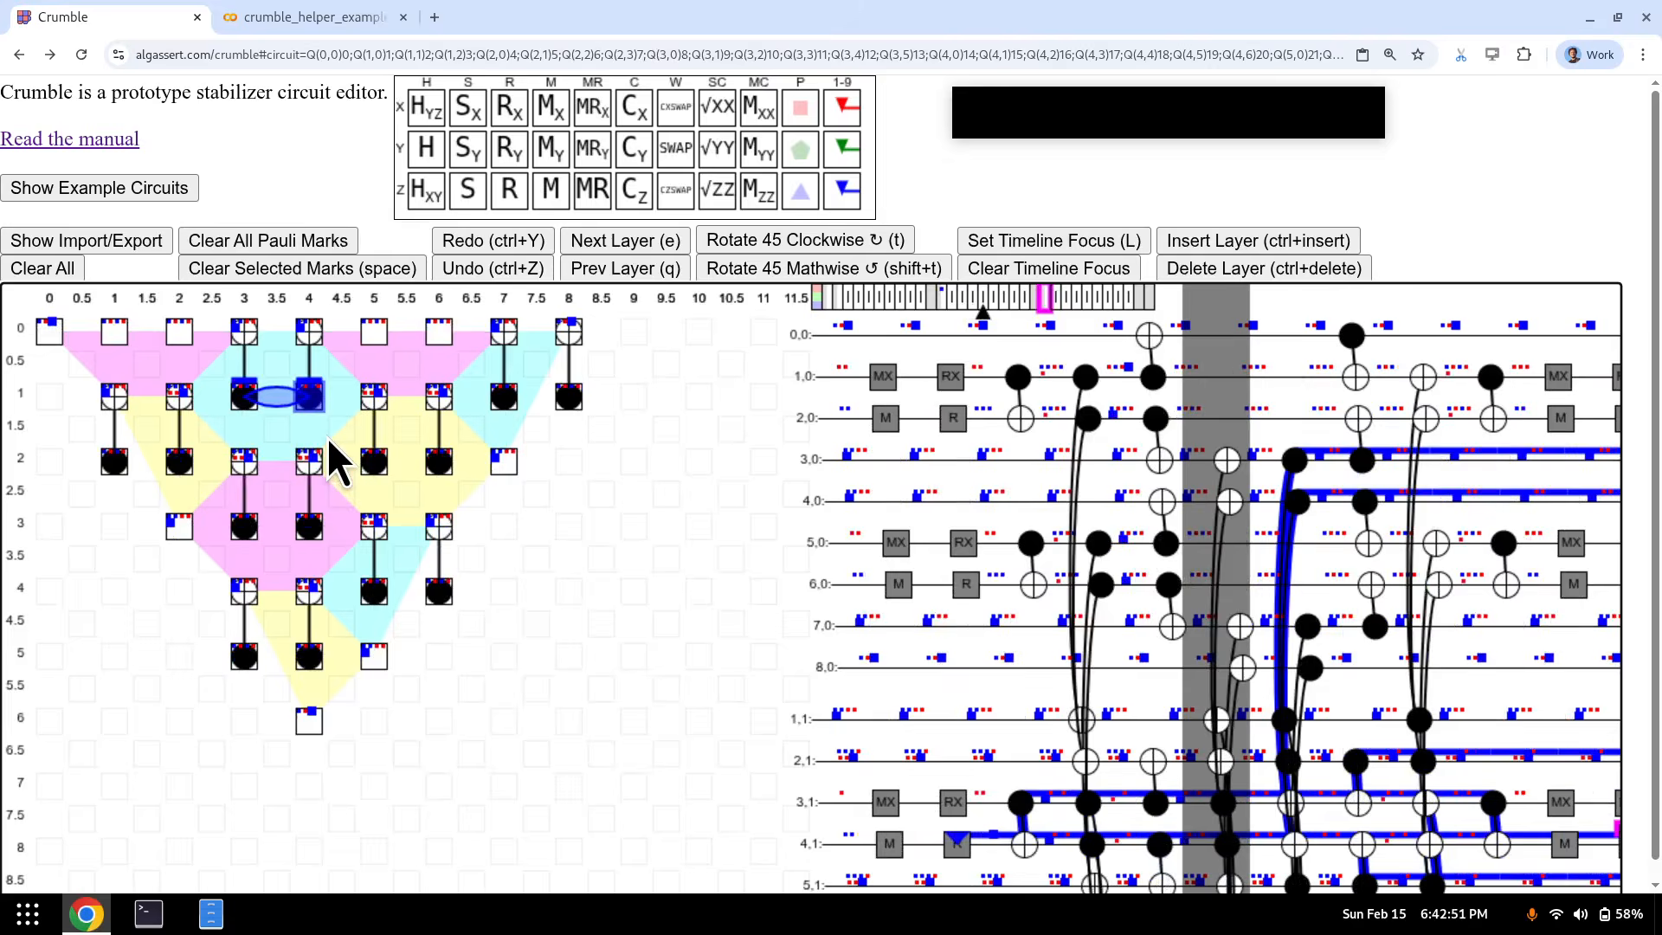
{"action": "key", "text": "e"}
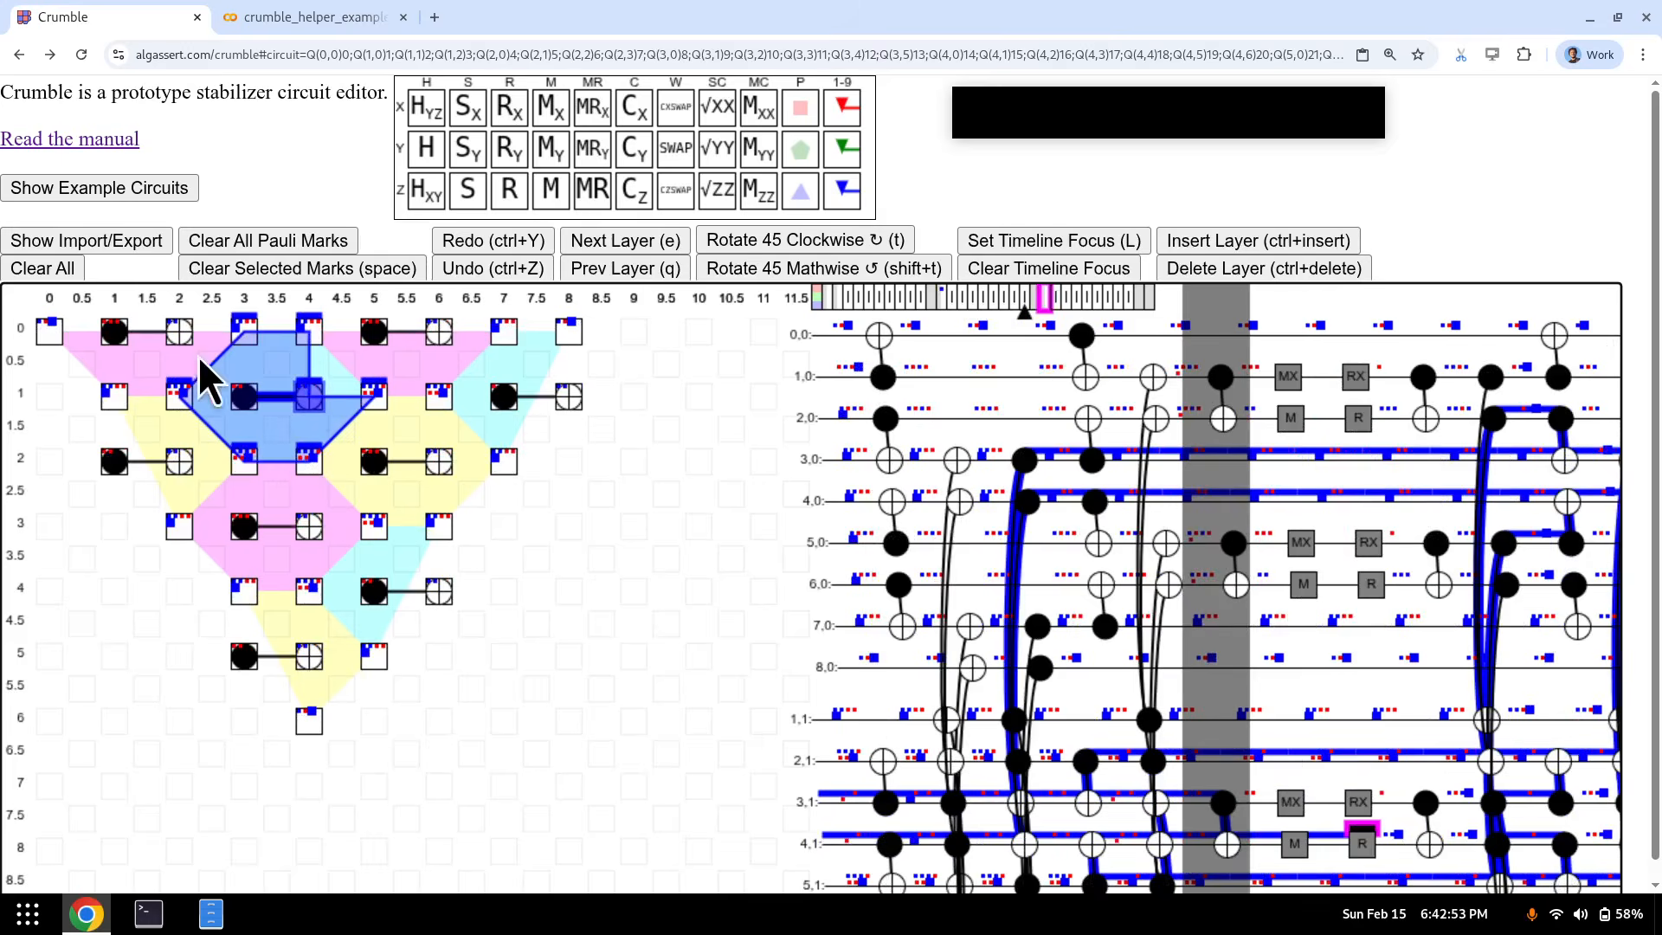
{"action": "key", "text": "e"}
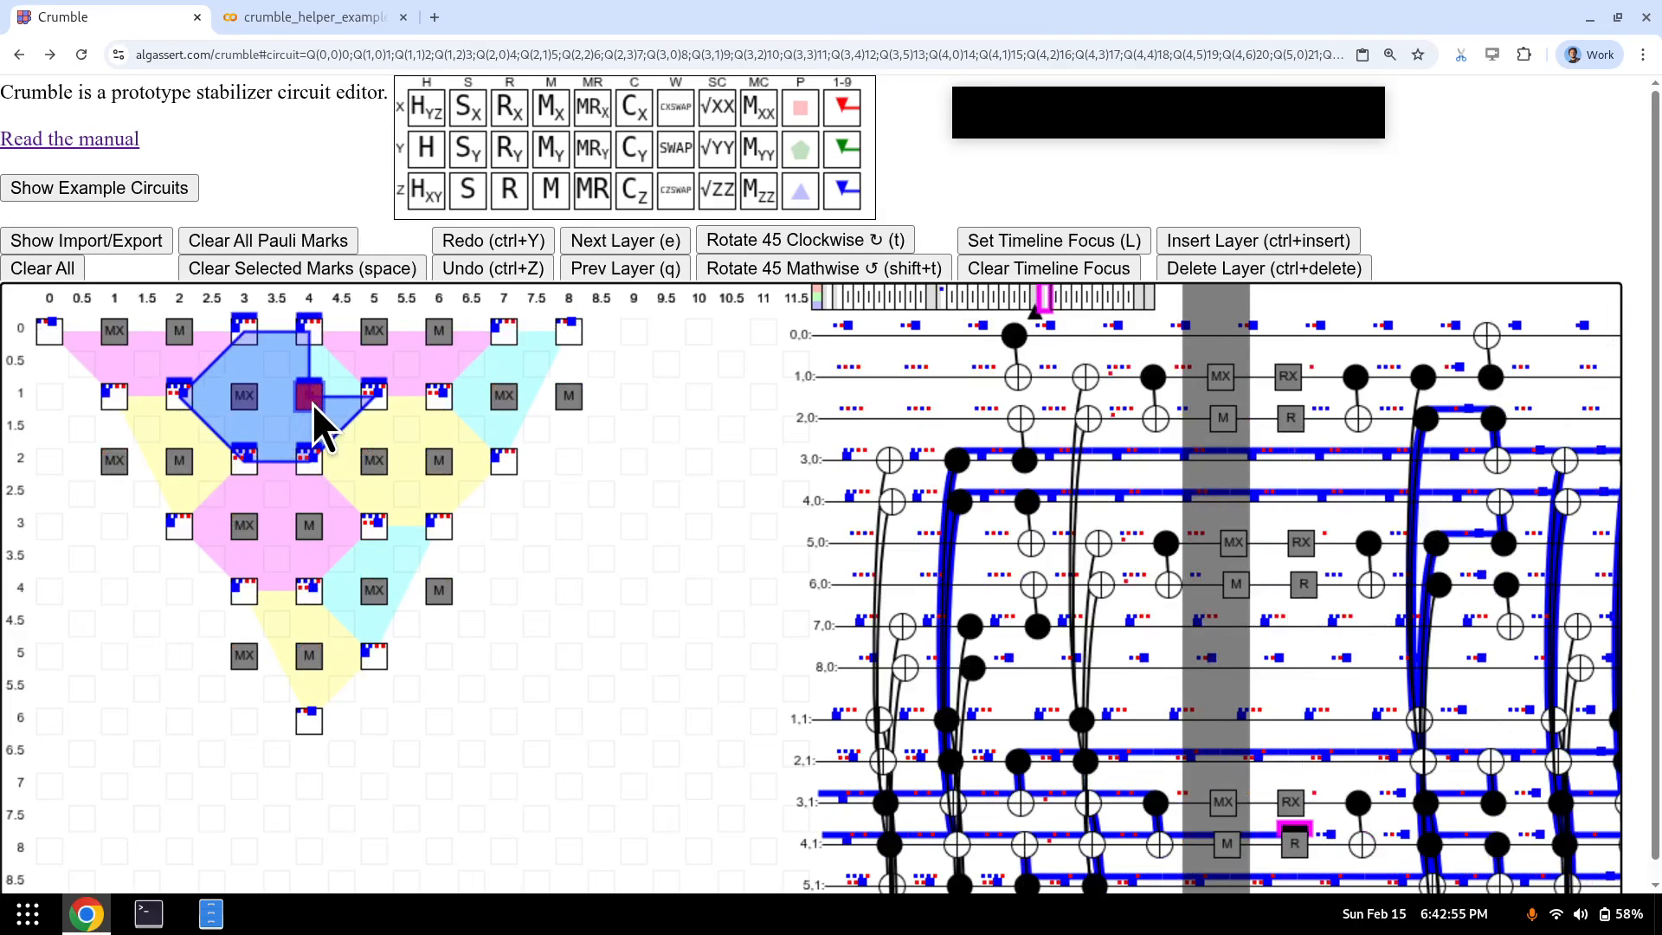
{"action": "key", "text": "e"}
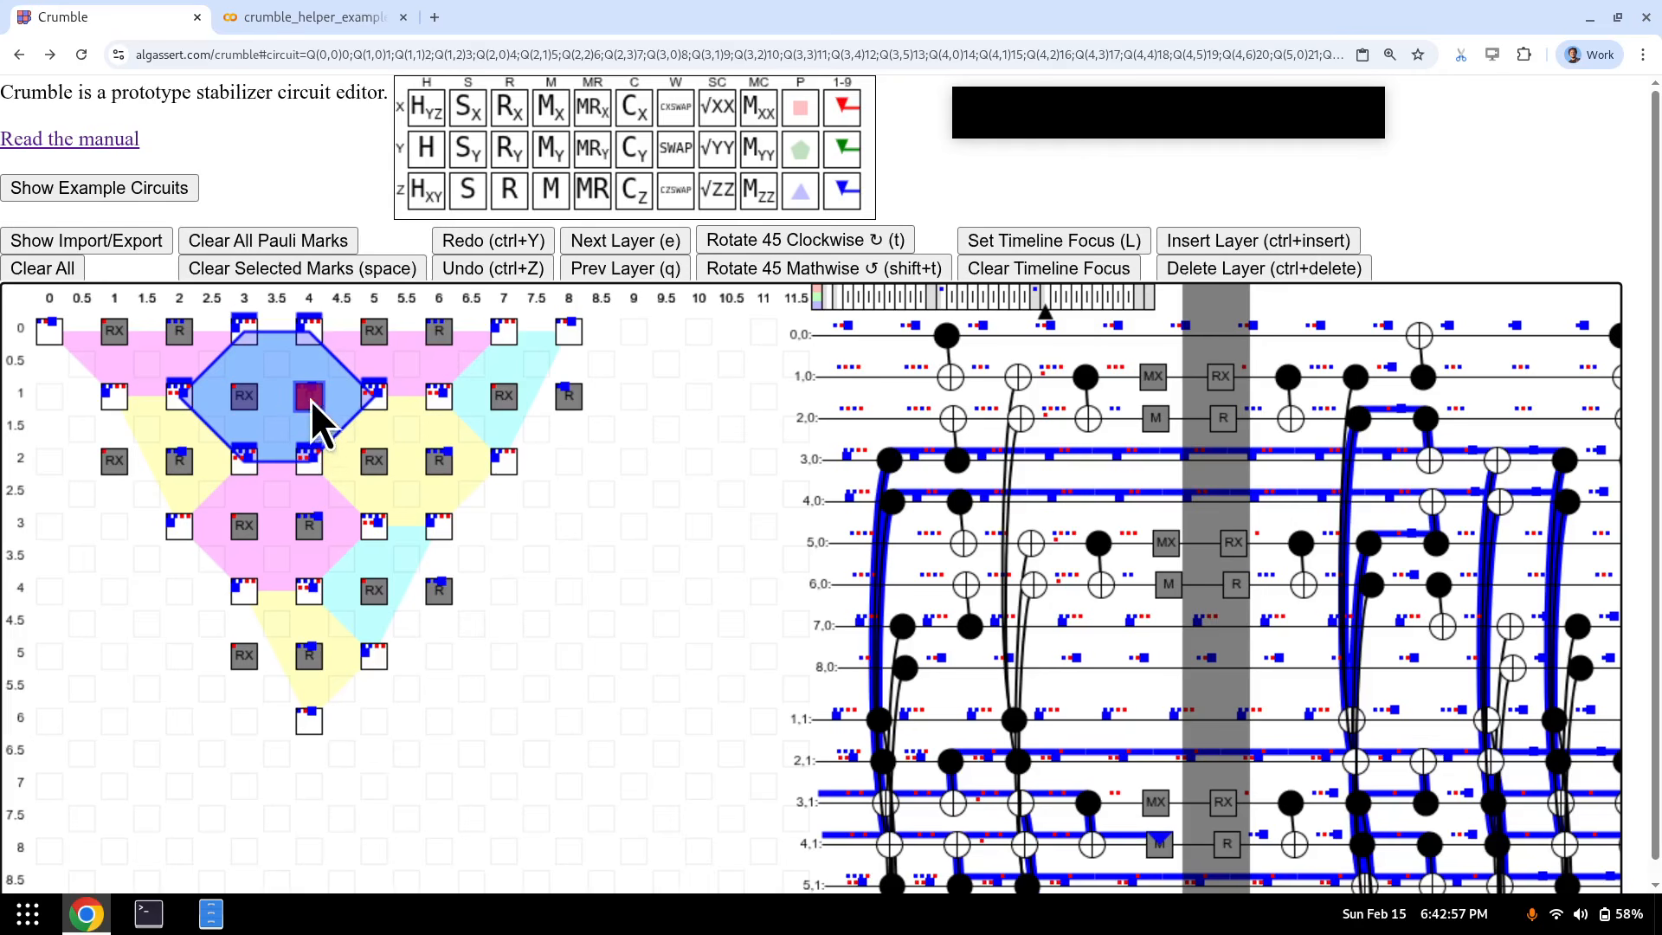
{"action": "key", "text": "e"}
{"action": "key", "text": "e"}
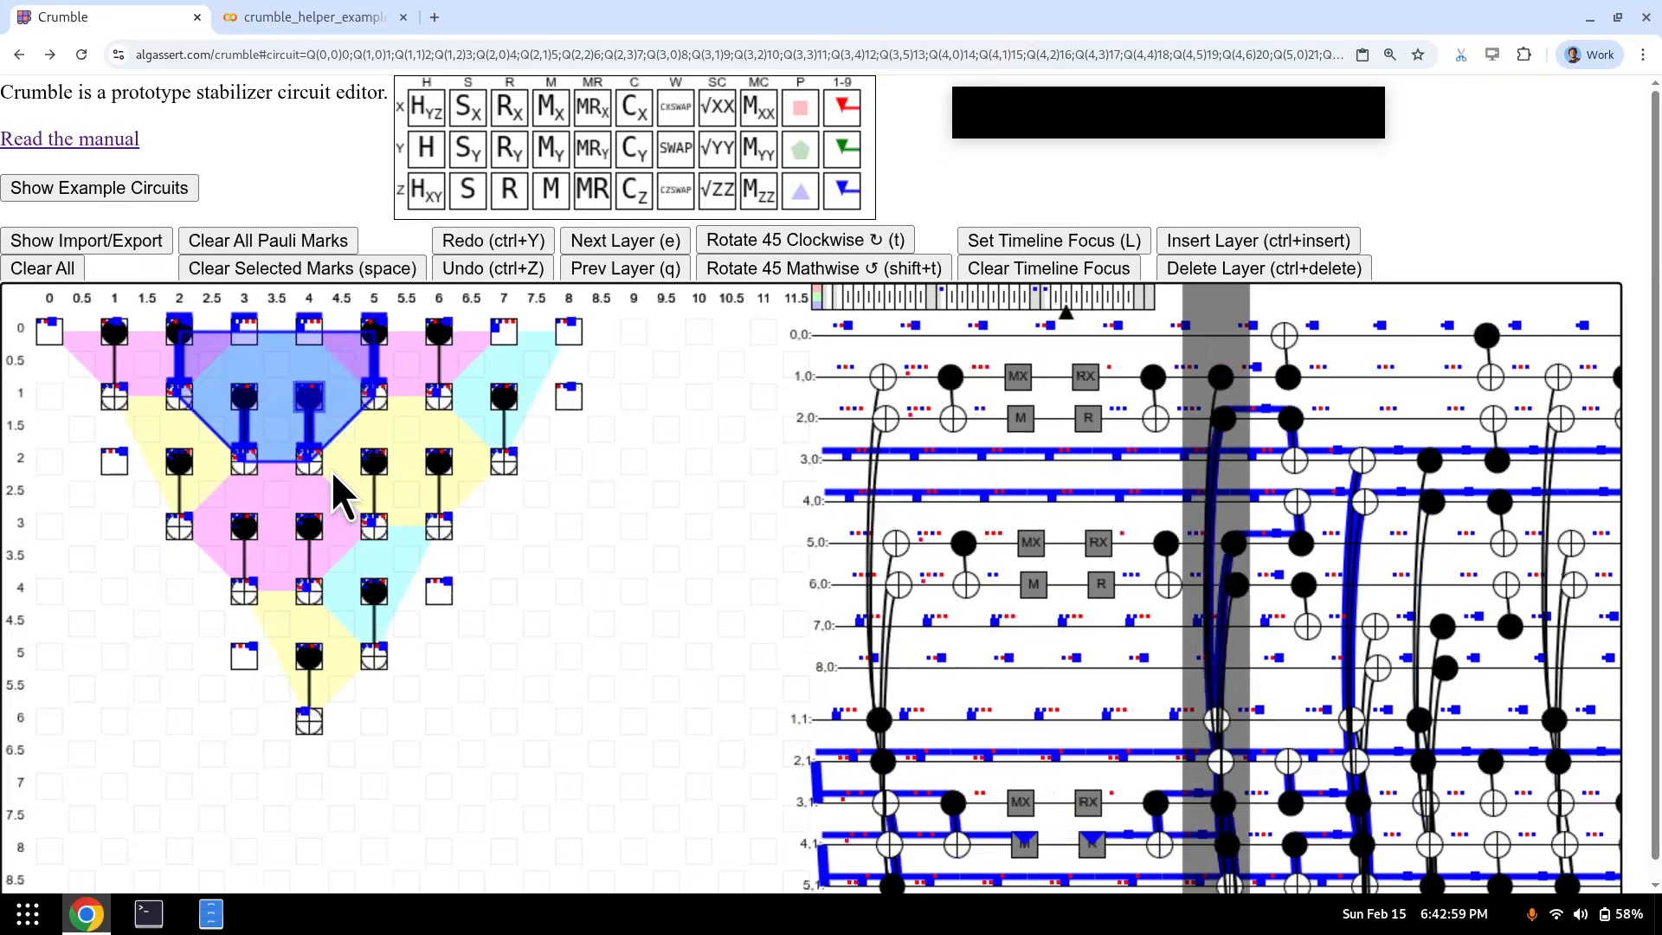
{"action": "key", "text": "e"}
{"action": "key", "text": "e"}
{"action": "key", "text": "e"}
{"action": "key", "text": "e"}
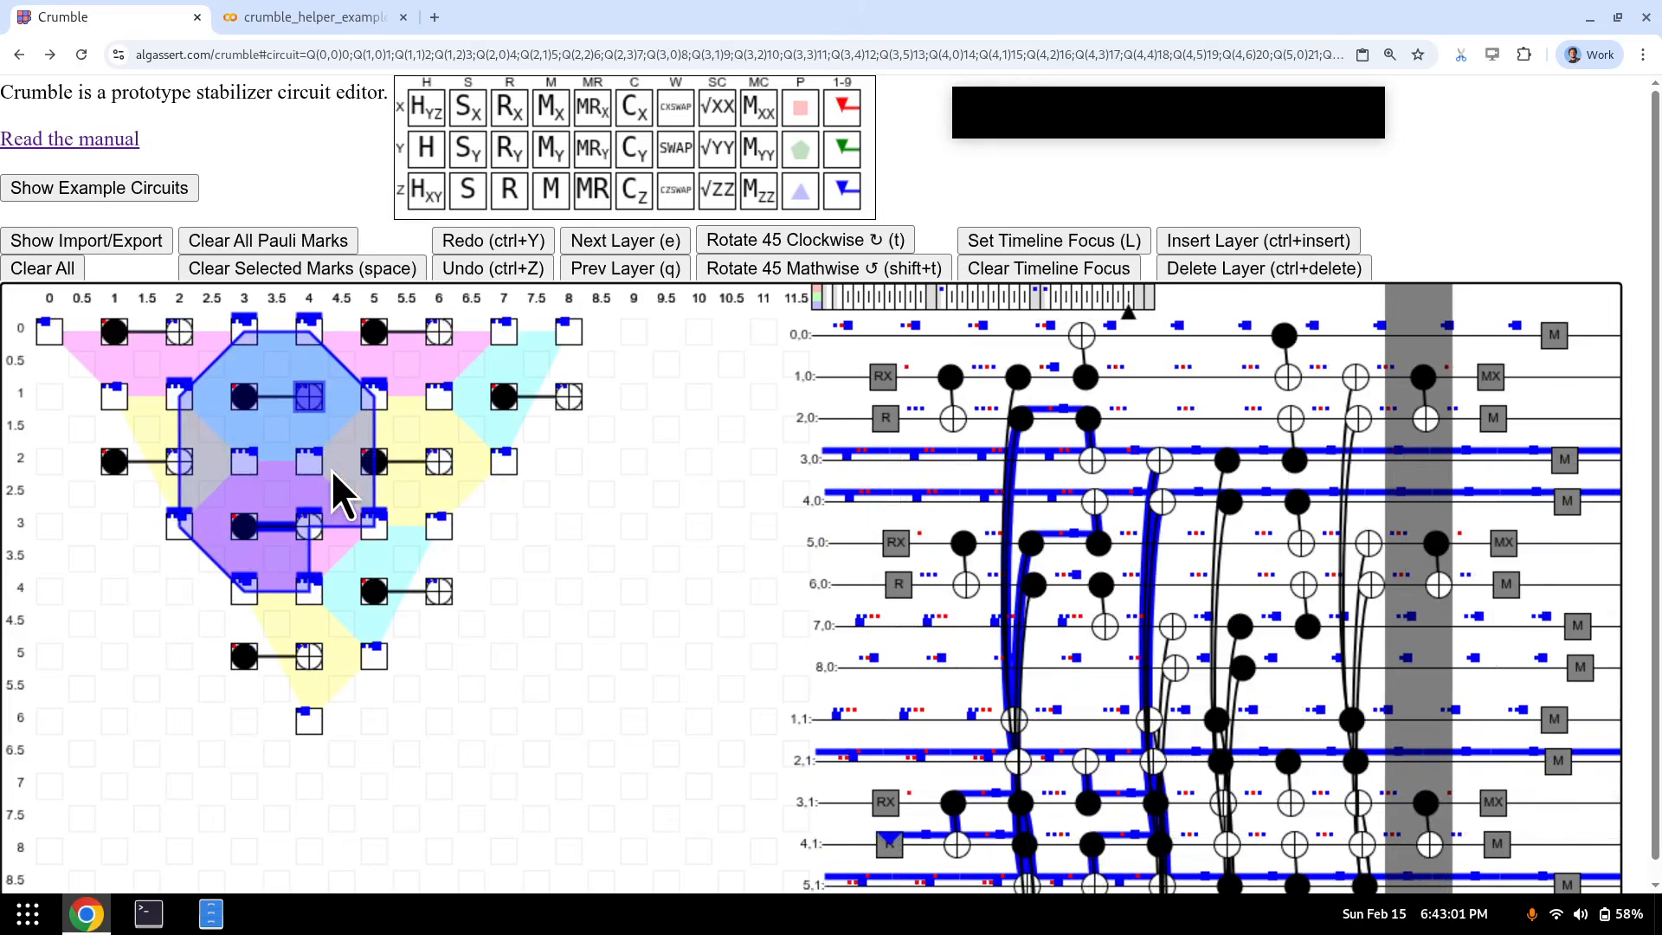
- Select qubit (4, 3) at the reset layer and step through the neighbouring CNOT layers
{"action": "key", "text": "q"}
{"action": "key", "text": "q"}
{"action": "key", "text": "q"}
{"action": "key", "text": "q"}
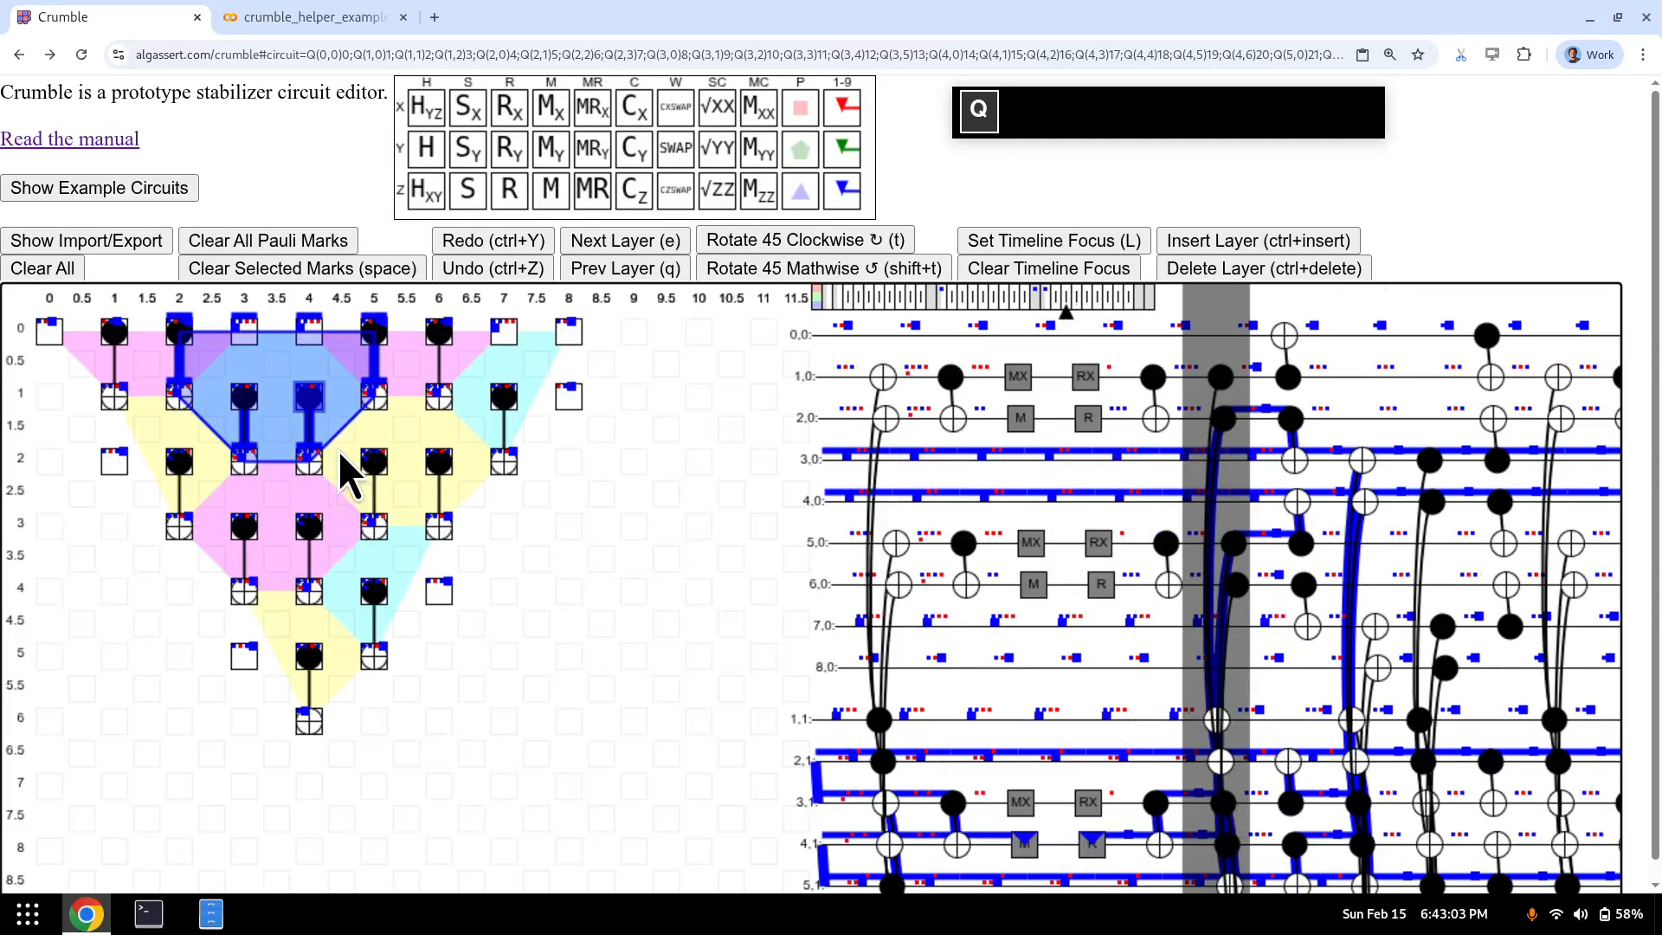
{"action": "key", "text": "e"}
{"action": "key", "text": "e"}
{"action": "key", "text": "e"}
{"action": "key", "text": "e"}
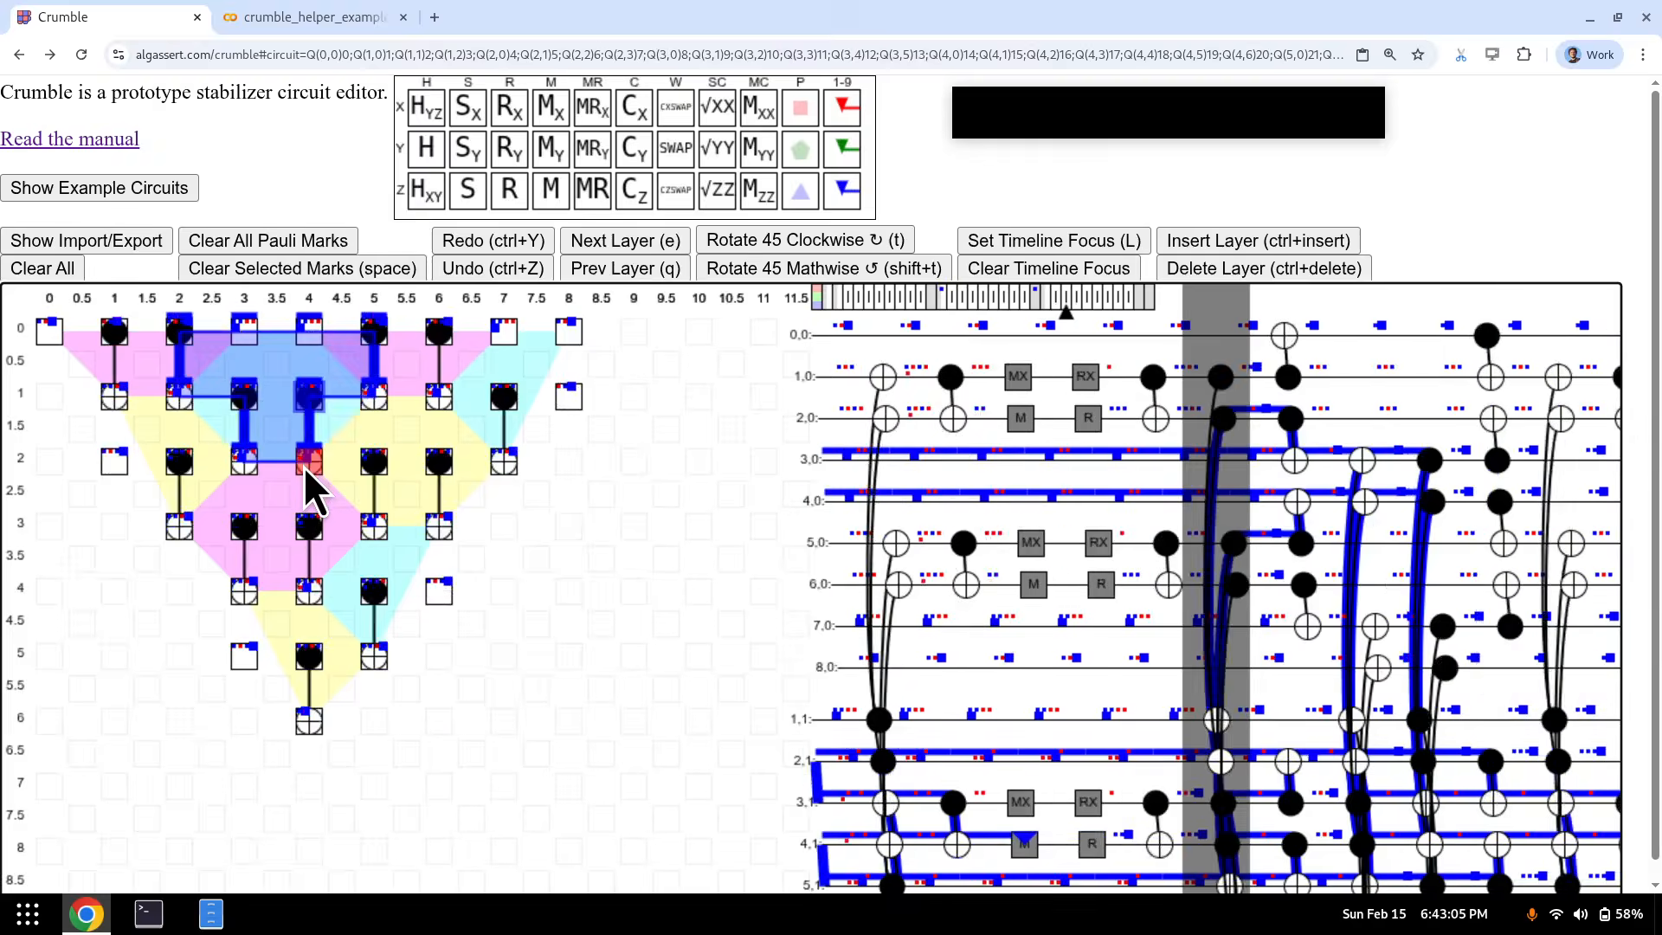
{"action": "key", "text": "e"}
{"action": "key", "text": "e"}
{"action": "key", "text": "e"}
{"action": "key", "text": "e"}
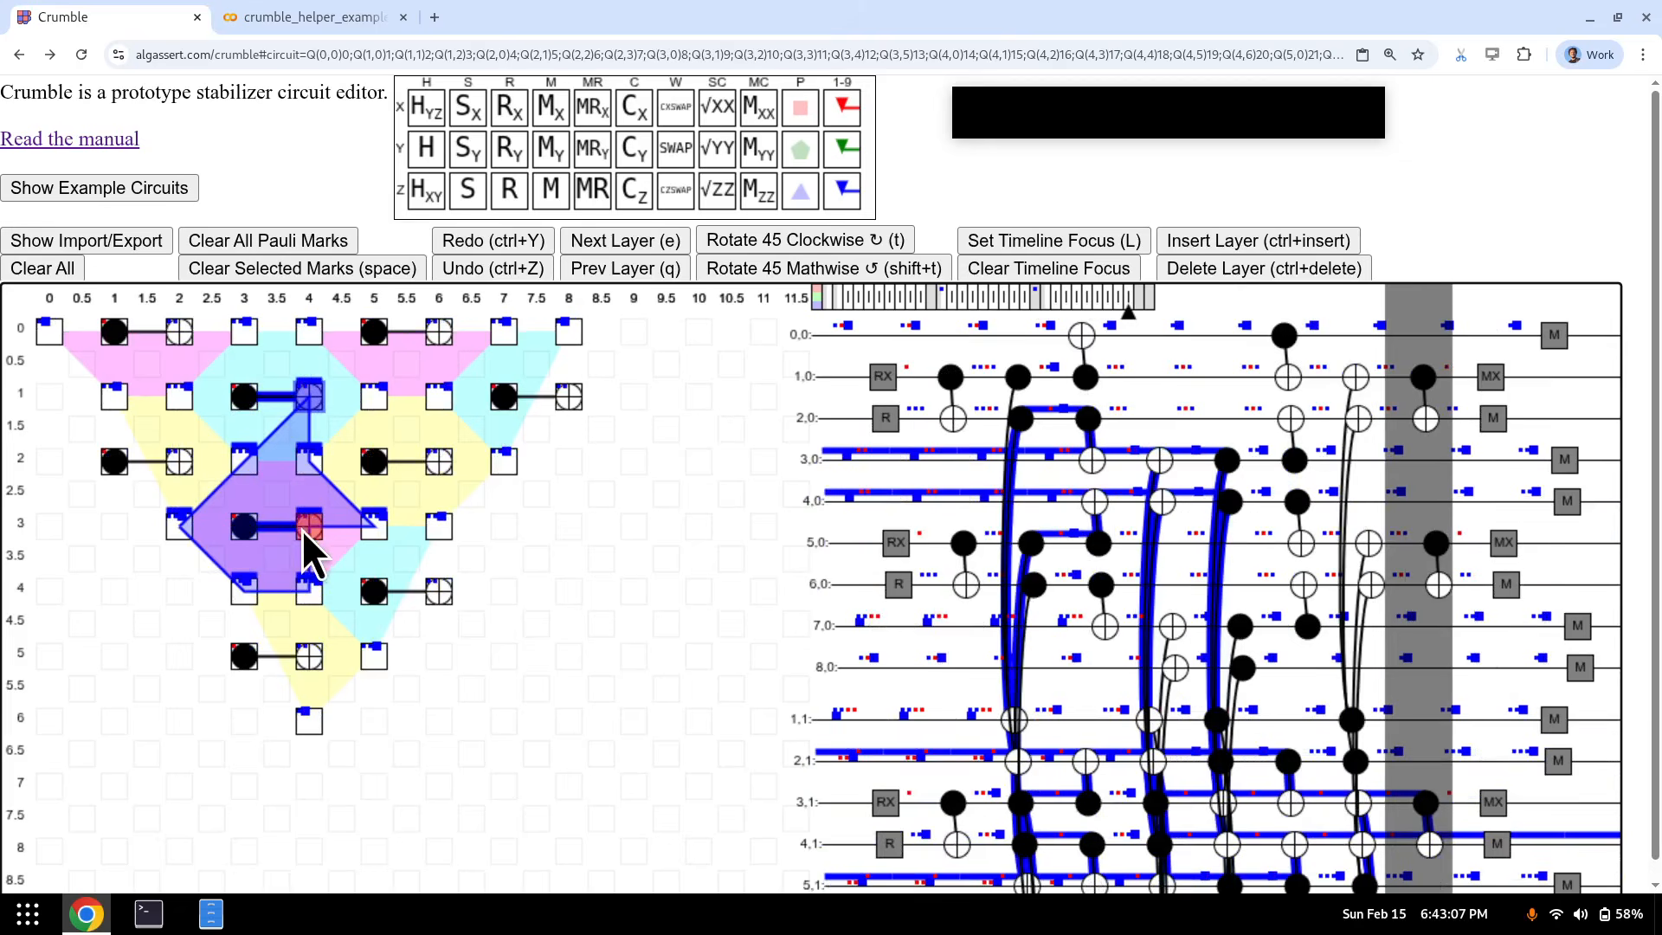
{"action": "key", "text": "q"}
{"action": "key", "text": "q"}
{"action": "key", "text": "q"}
{"action": "key", "text": "q"}
{"action": "key", "text": "q"}
{"action": "key", "text": "q"}
{"action": "key", "text": "q"}
{"action": "key", "text": "q"}
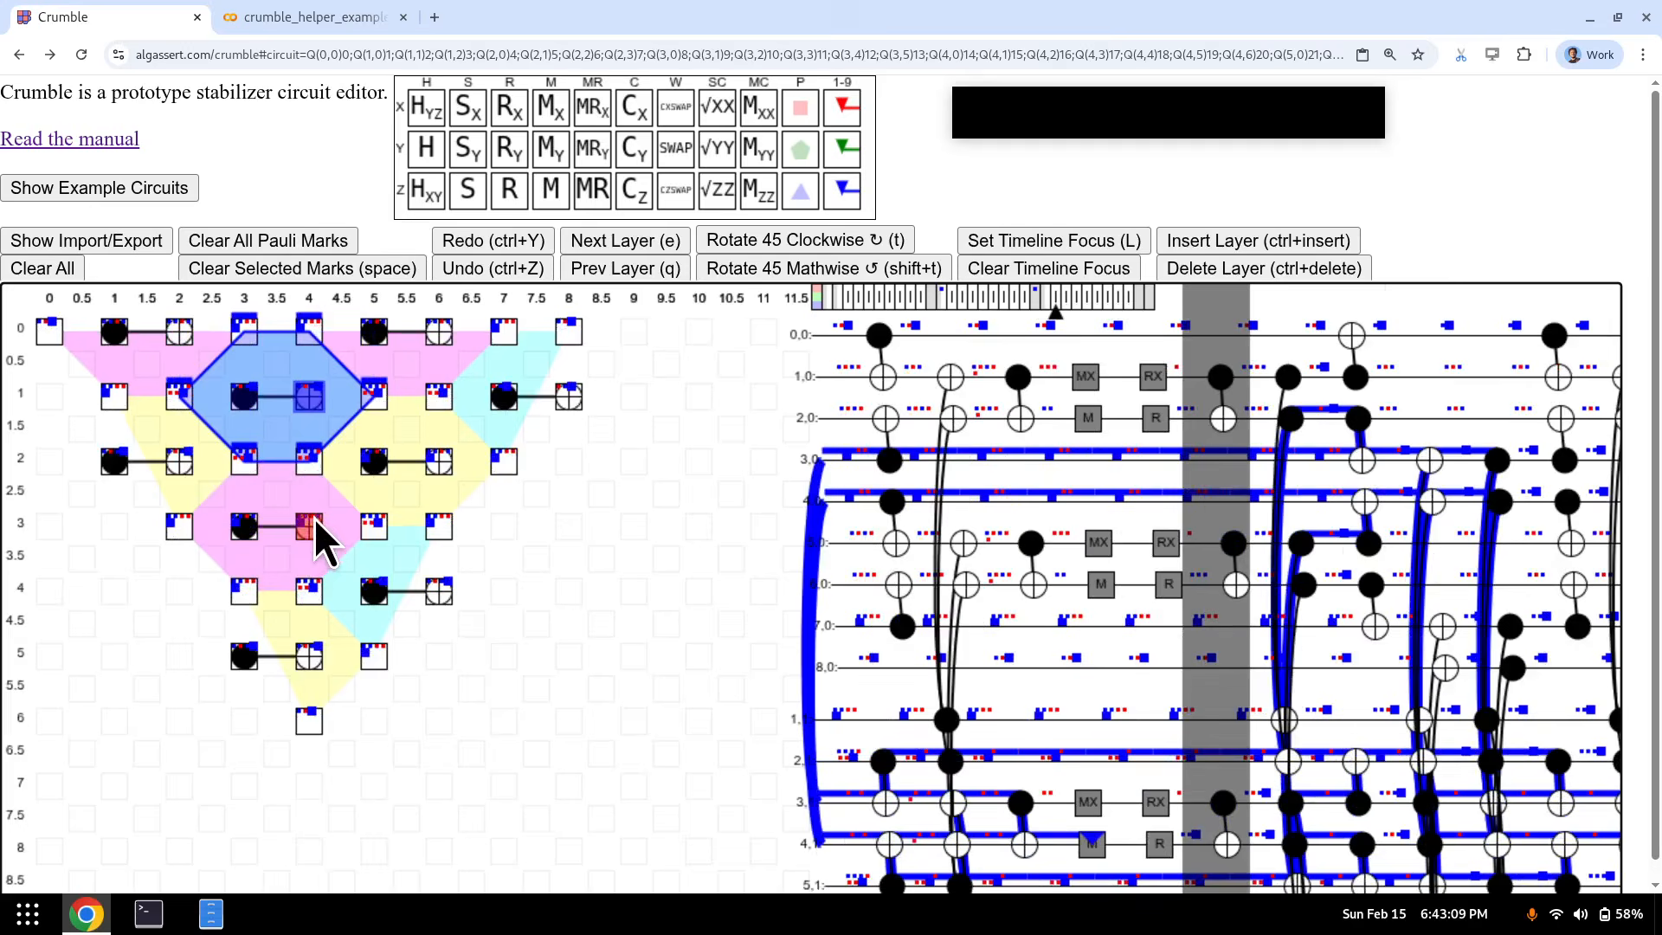
{"action": "left_click", "coordinate": [310, 530]}
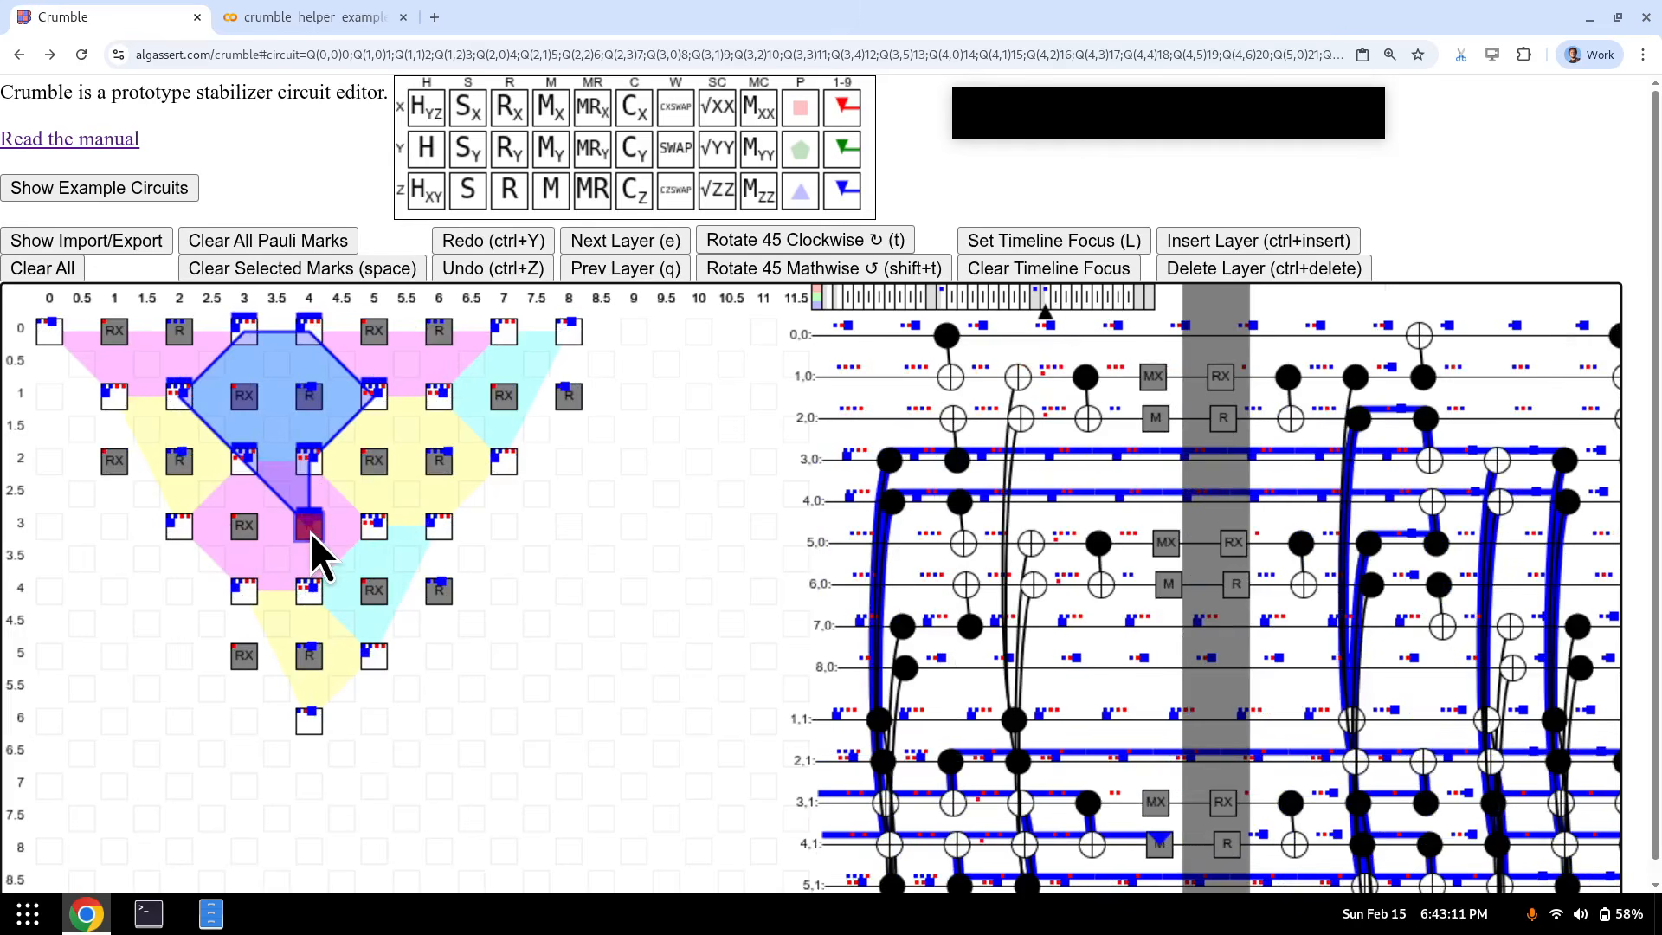
{"action": "key", "text": "e"}
{"action": "key", "text": "e"}
{"action": "key", "text": "e"}
{"action": "key", "text": "e"}
{"action": "key", "text": "e"}
{"action": "key", "text": "e"}
{"action": "key", "text": "e"}
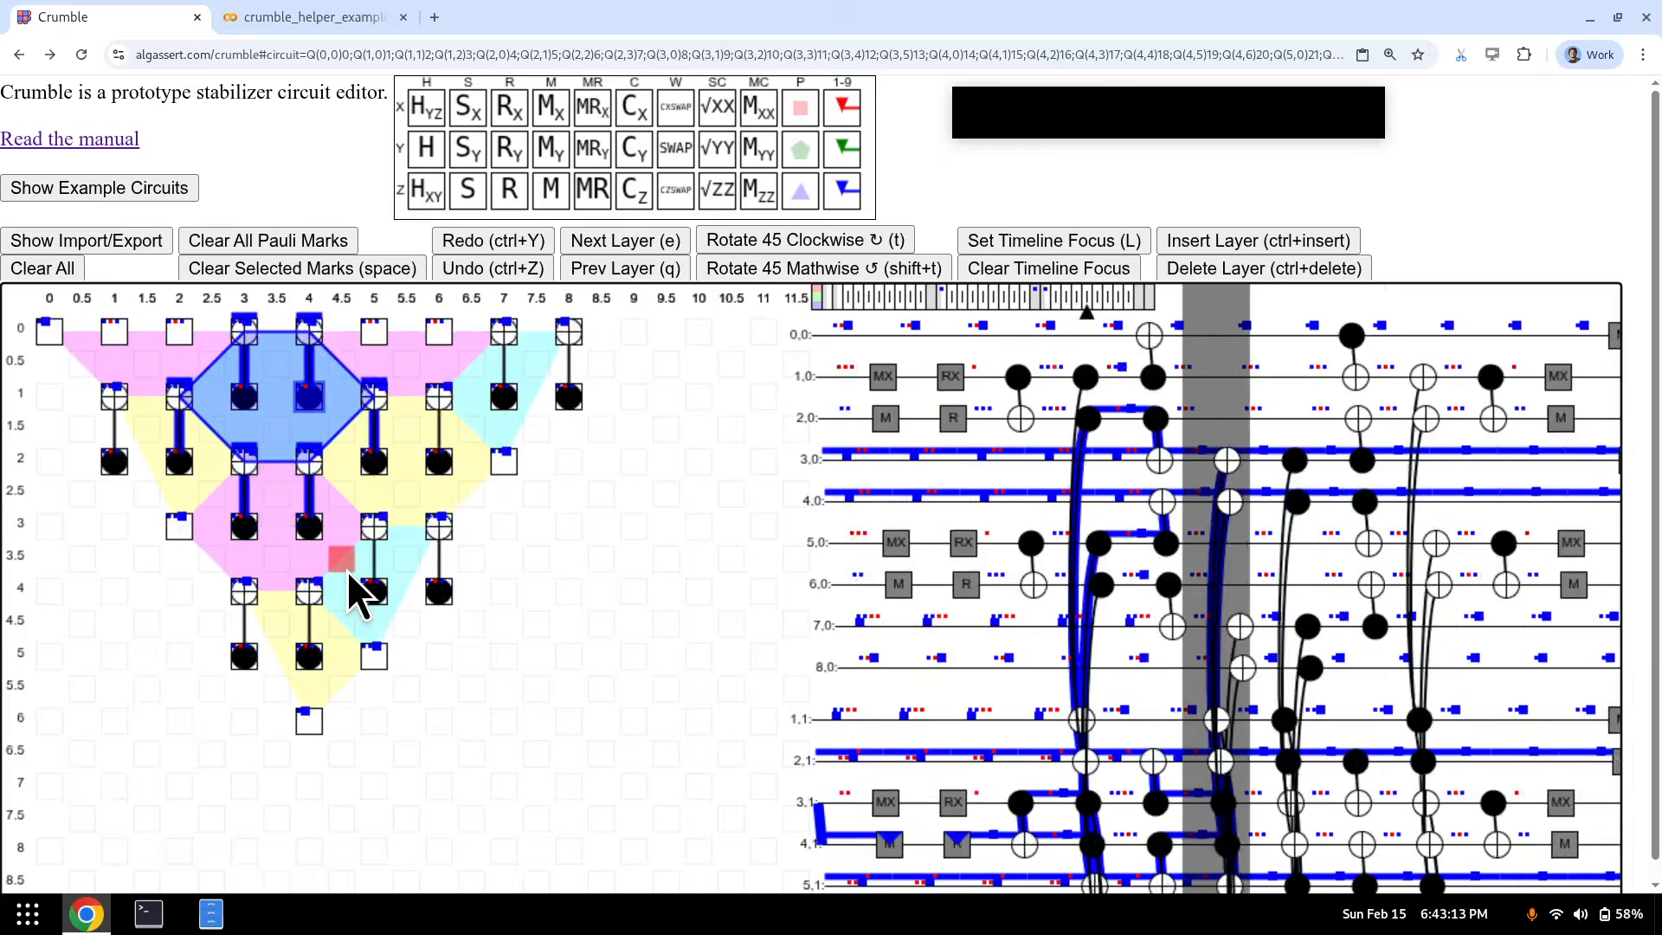
{"action": "key", "text": "e"}
{"action": "key", "text": "e"}
{"action": "key", "text": "q"}
{"action": "key", "text": "q"}
{"action": "key", "text": "q"}
{"action": "key", "text": "q"}
{"action": "key", "text": "q"}
{"action": "key", "text": "q"}
{"action": "key", "text": "q"}
{"action": "key", "text": "q"}
{"action": "key", "text": "q"}
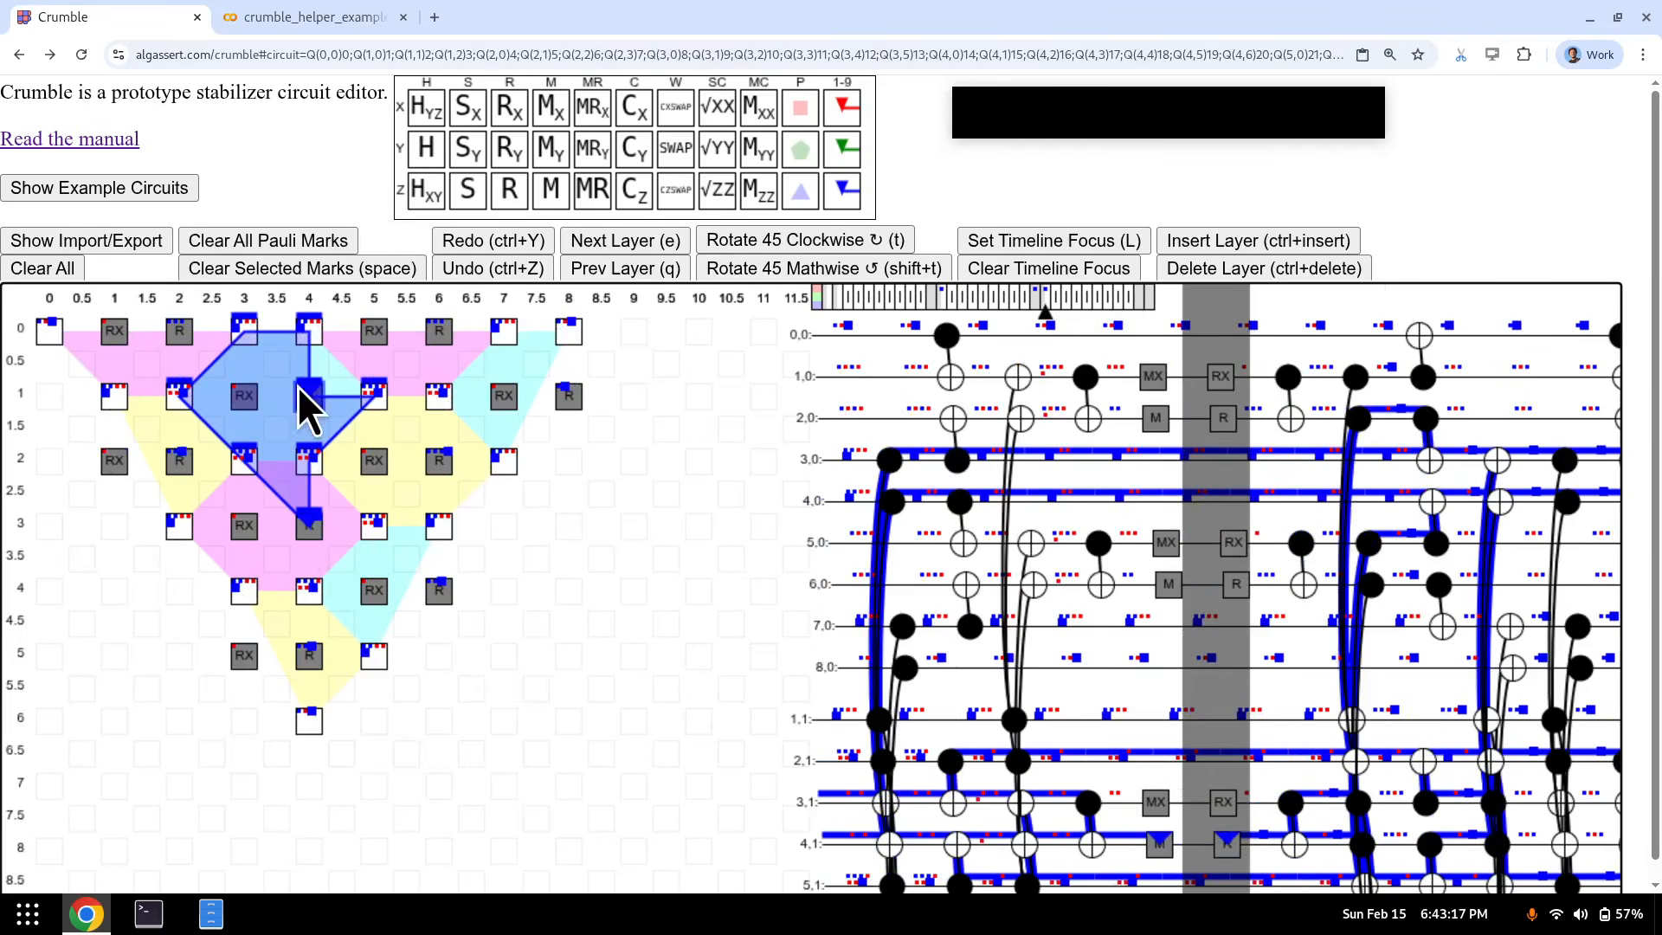
- Step through the CNOT layers back to the reset and restore the Z mark on (4, 1) with undo
{"action": "key", "text": "e"}
{"action": "key", "text": "e"}
{"action": "key", "text": "e"}
{"action": "key", "text": "e"}
{"action": "key", "text": "e"}
{"action": "key", "text": "e"}
{"action": "key", "text": "e"}
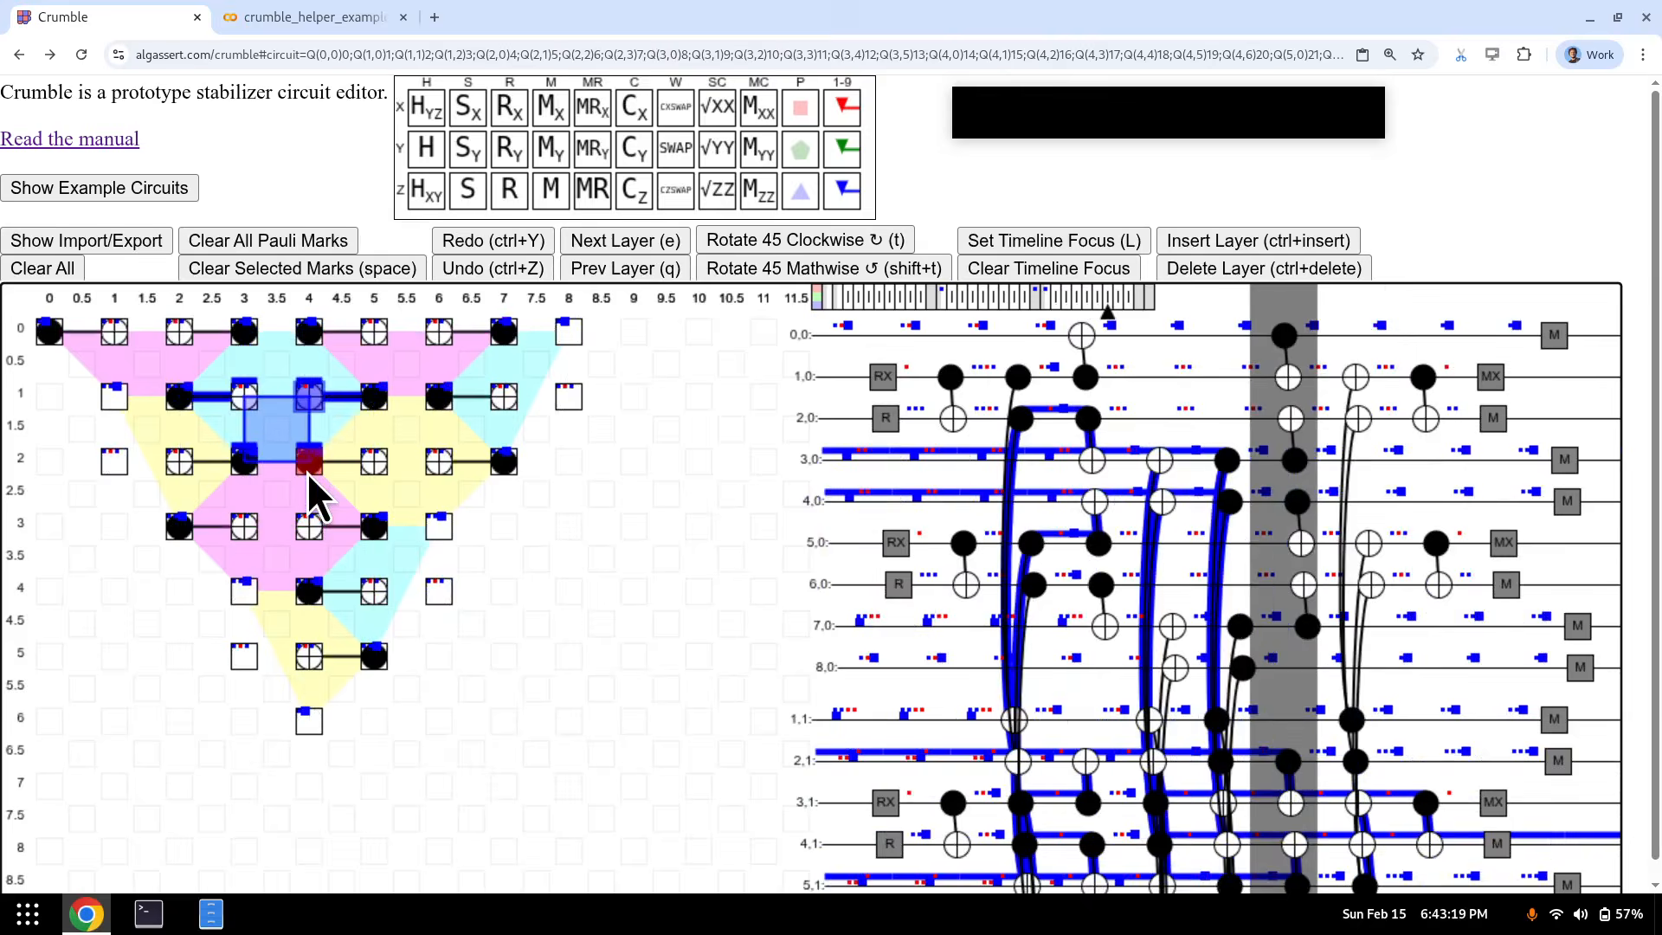
{"action": "key", "text": "e"}
{"action": "key", "text": "e"}
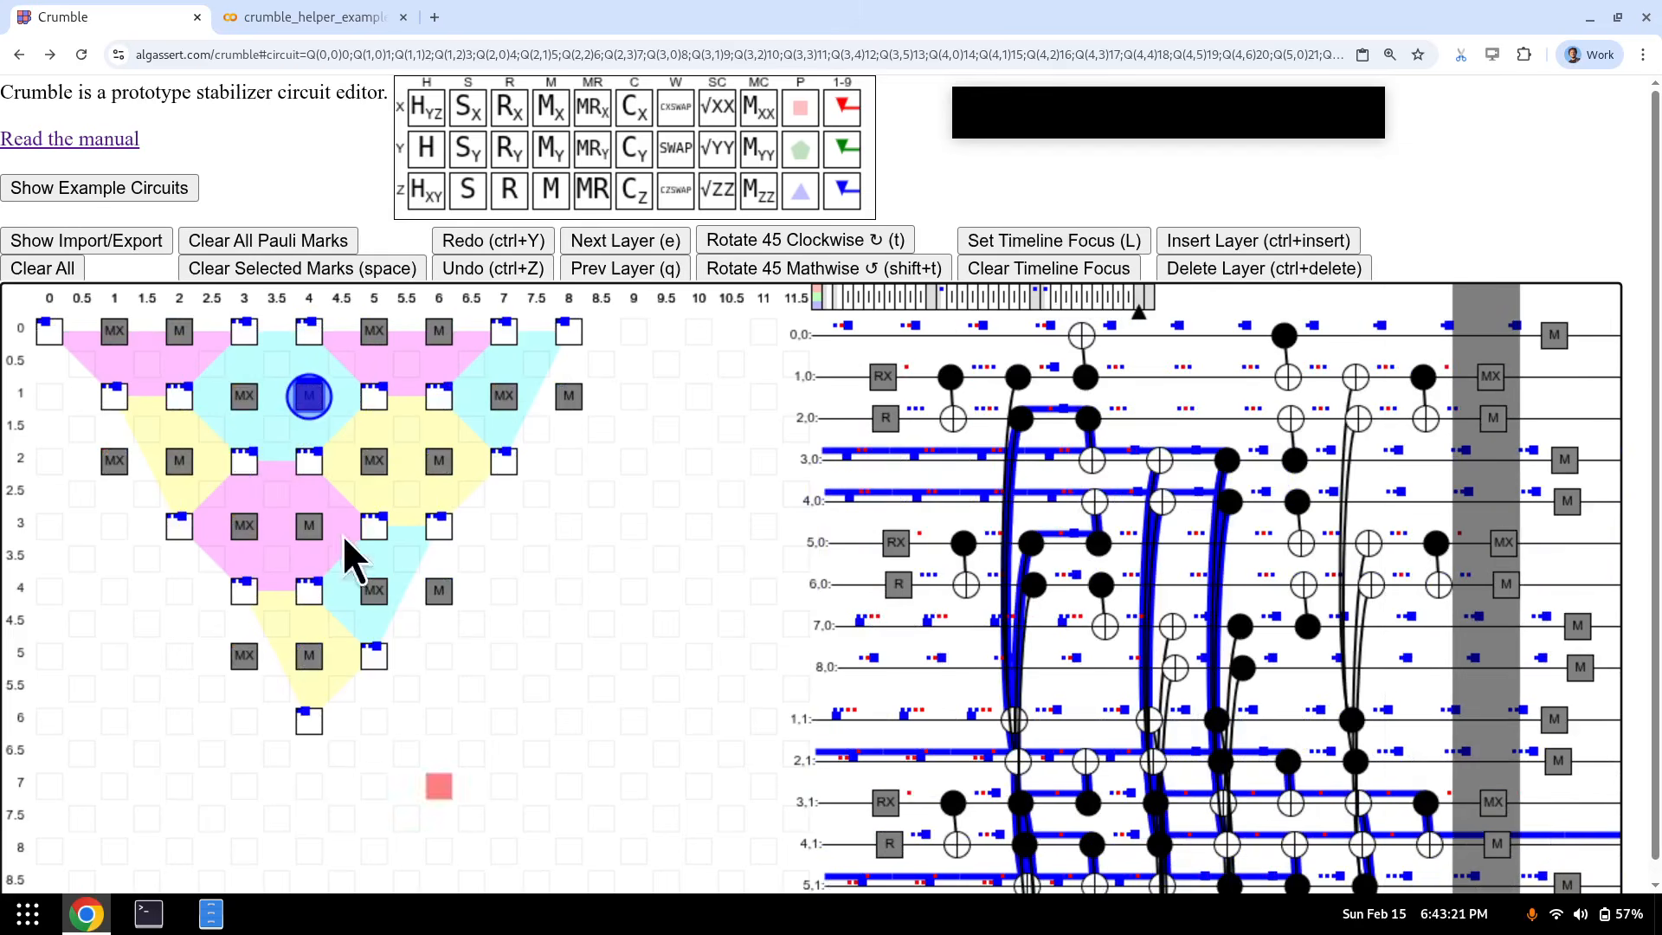
{"action": "key", "text": "q"}
{"action": "key", "text": "q"}
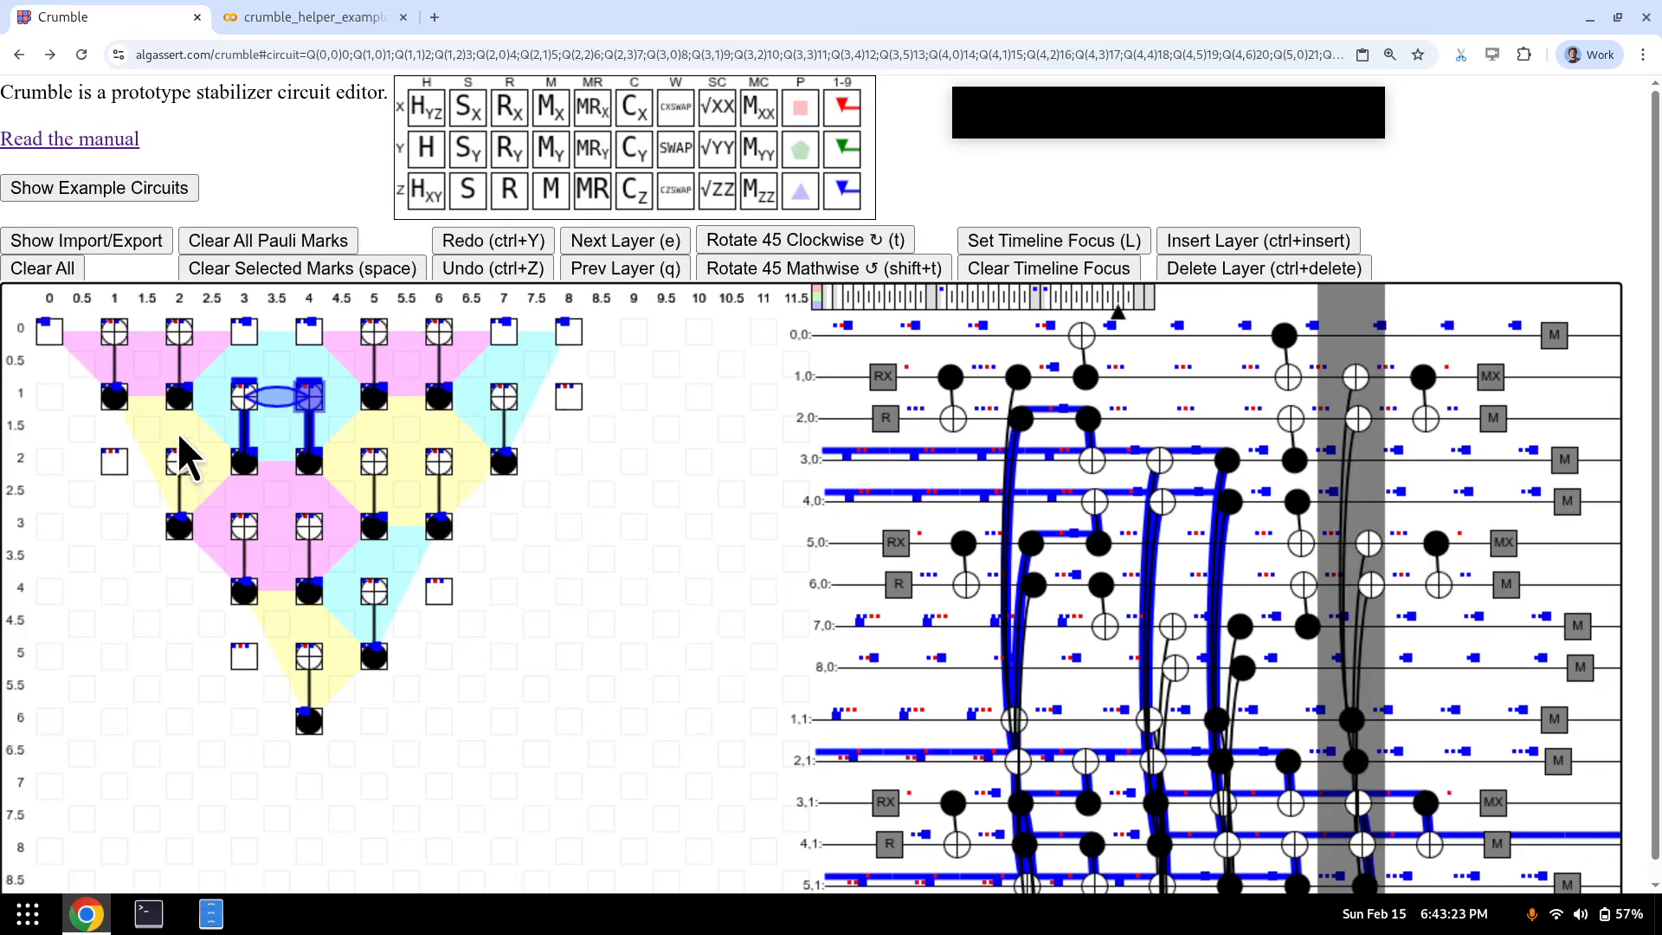
{"action": "key", "text": "q"}
{"action": "key", "text": "q"}
{"action": "key", "text": "q"}
{"action": "key", "text": "q"}
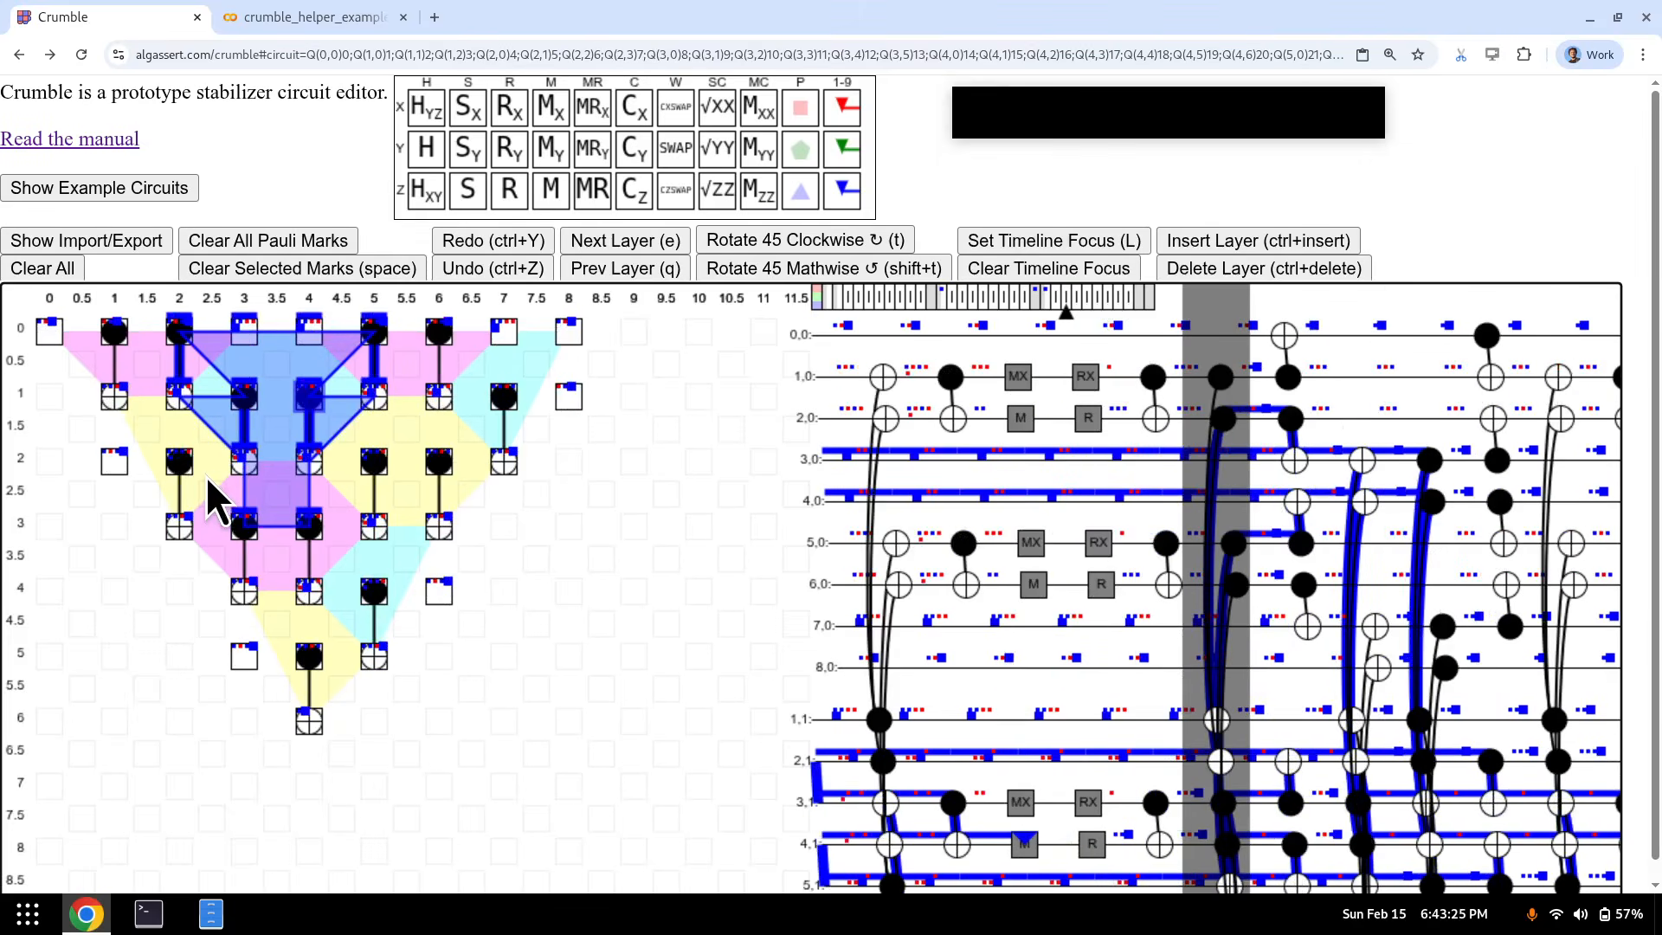
{"action": "key", "text": "q"}
{"action": "key", "text": "q"}
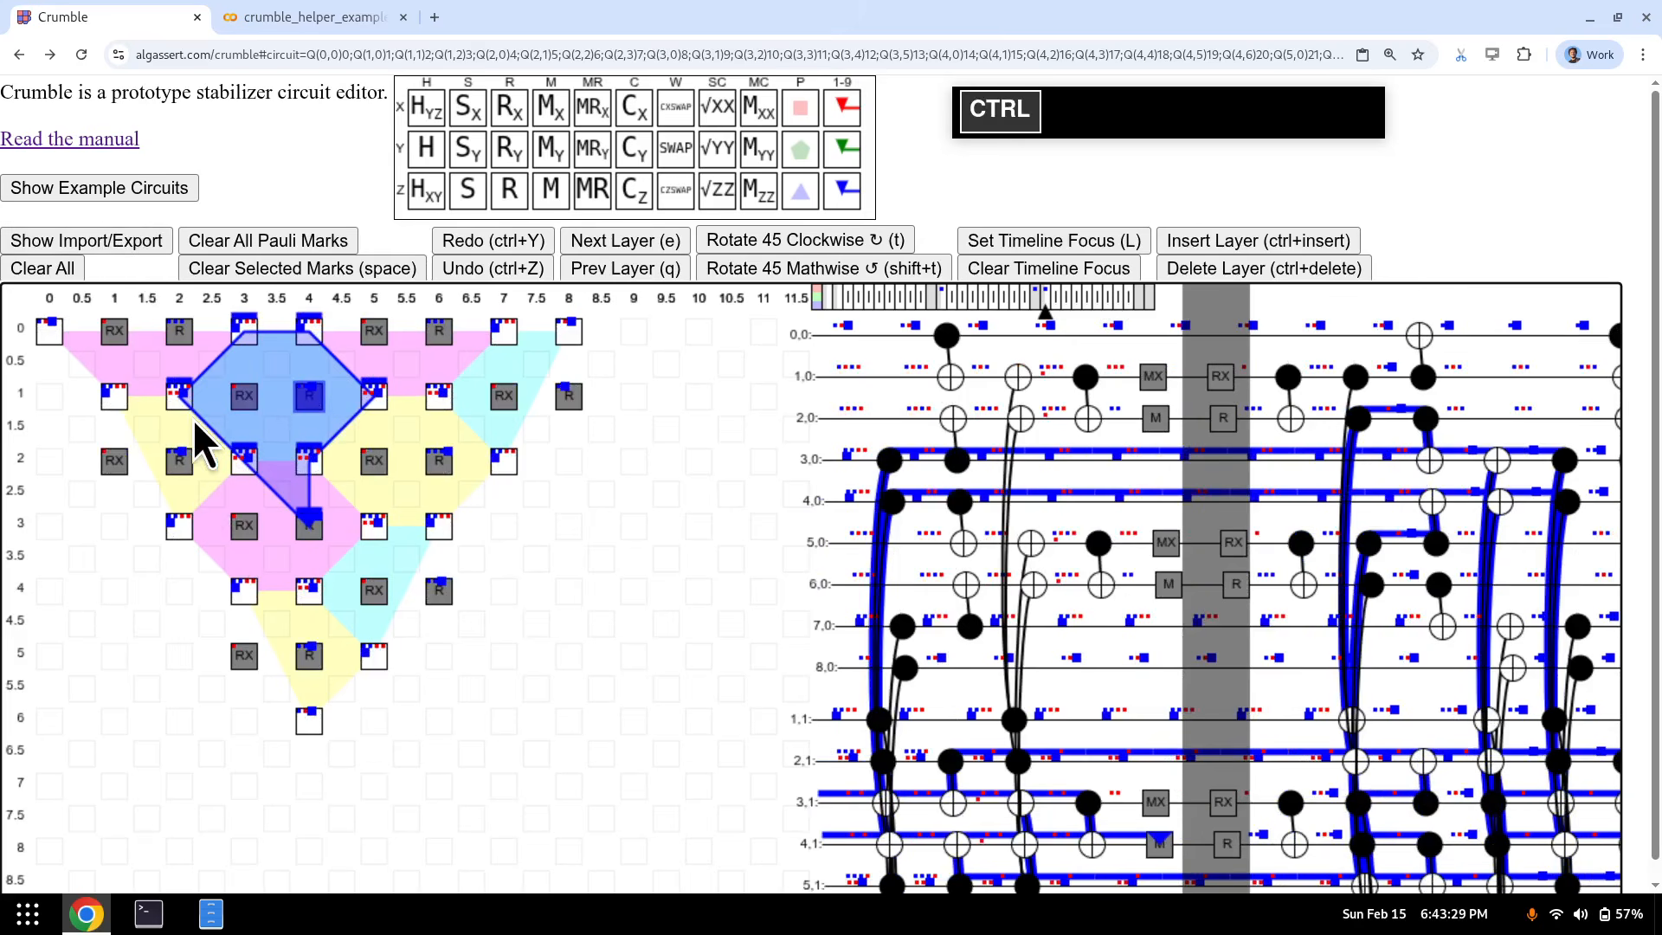
{"action": "key", "text": "ctrl+z"}
{"action": "key", "text": "ctrl+z"}
{"action": "key", "text": "ctrl+z"}
{"action": "key", "text": "ctrl+z"}
{"action": "key", "text": "ctrl+z"}
{"action": "key", "text": "ctrl+z"}
{"action": "key", "text": "ctrl+z"}
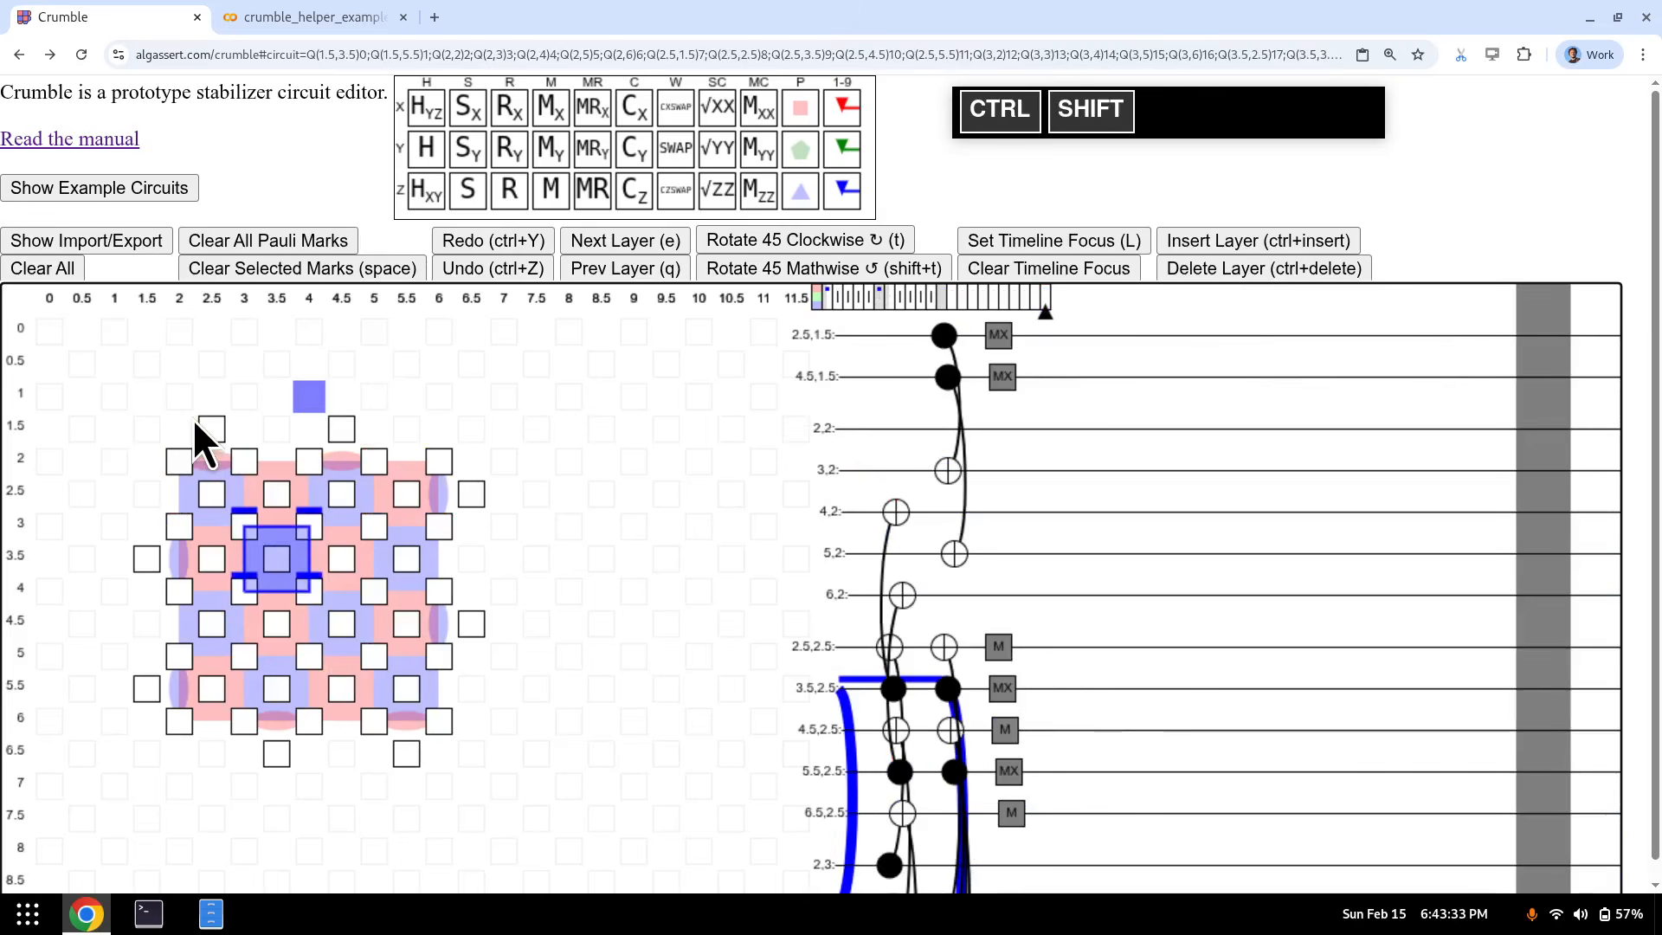
- Redo the last change, settle on the measurement layer, and select measurement qubit (3.5, 3.5)
{"action": "key", "text": "ctrl+shift+z"}
{"action": "key", "text": "q"}
{"action": "key", "text": "q"}
{"action": "key", "text": "q"}
{"action": "key", "text": "q"}
{"action": "key", "text": "q"}
{"action": "key", "text": "q"}
{"action": "key", "text": "q"}
{"action": "key", "text": "q"}
{"action": "key", "text": "q"}
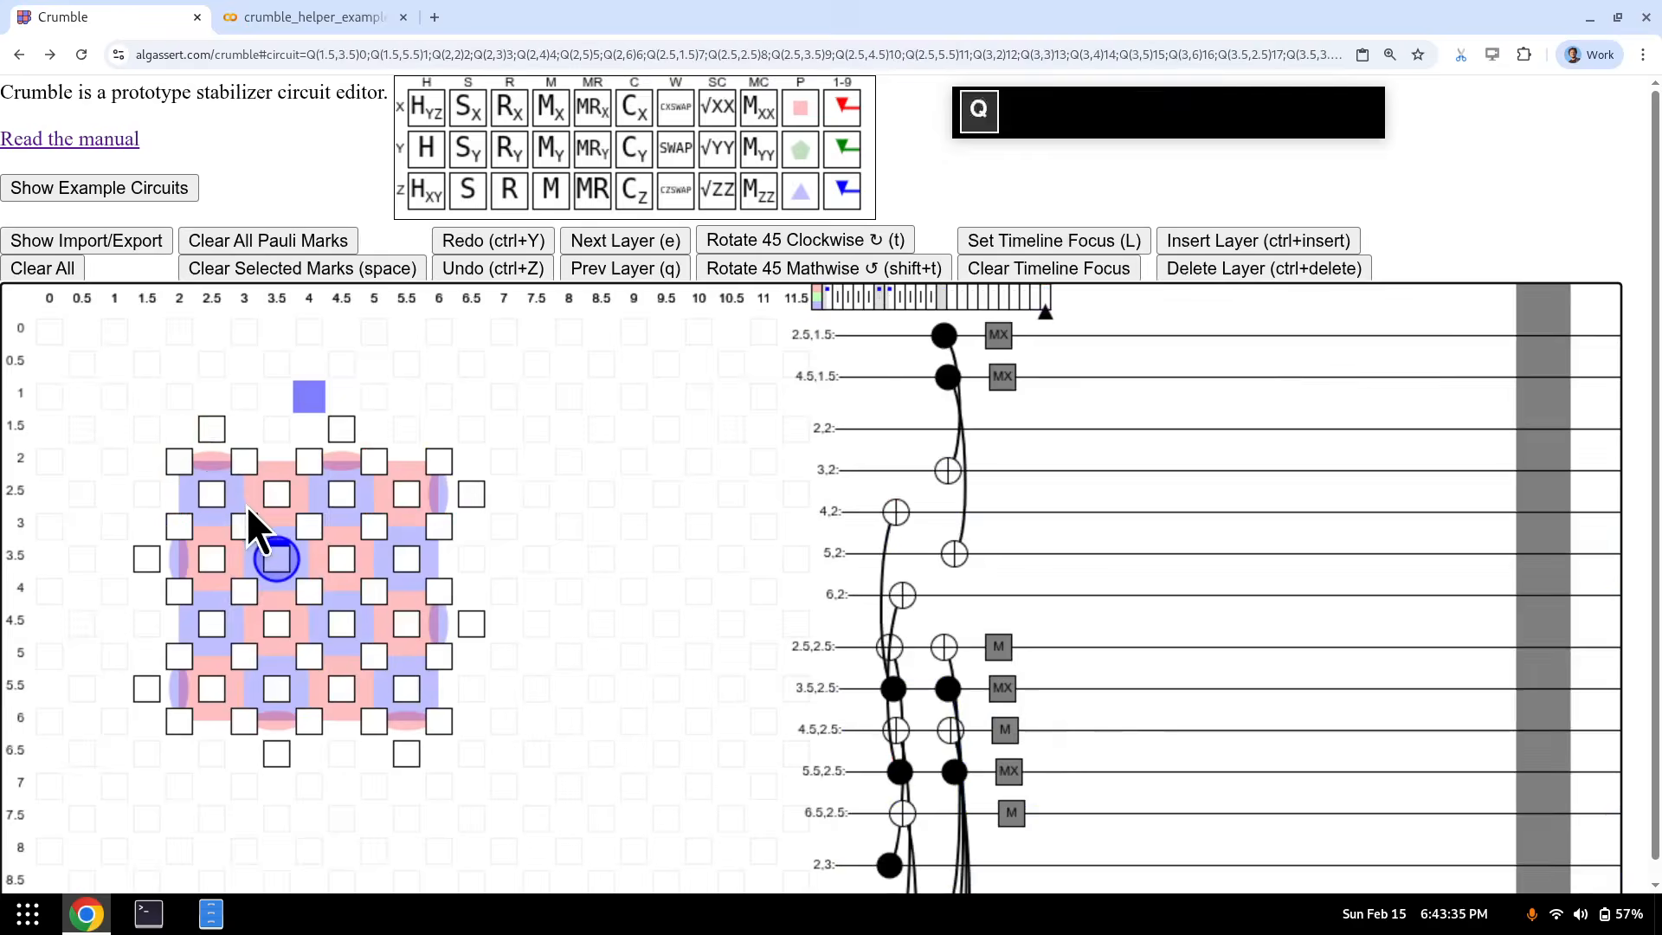
{"action": "key", "text": "q"}
{"action": "key", "text": "q"}
{"action": "key", "text": "q"}
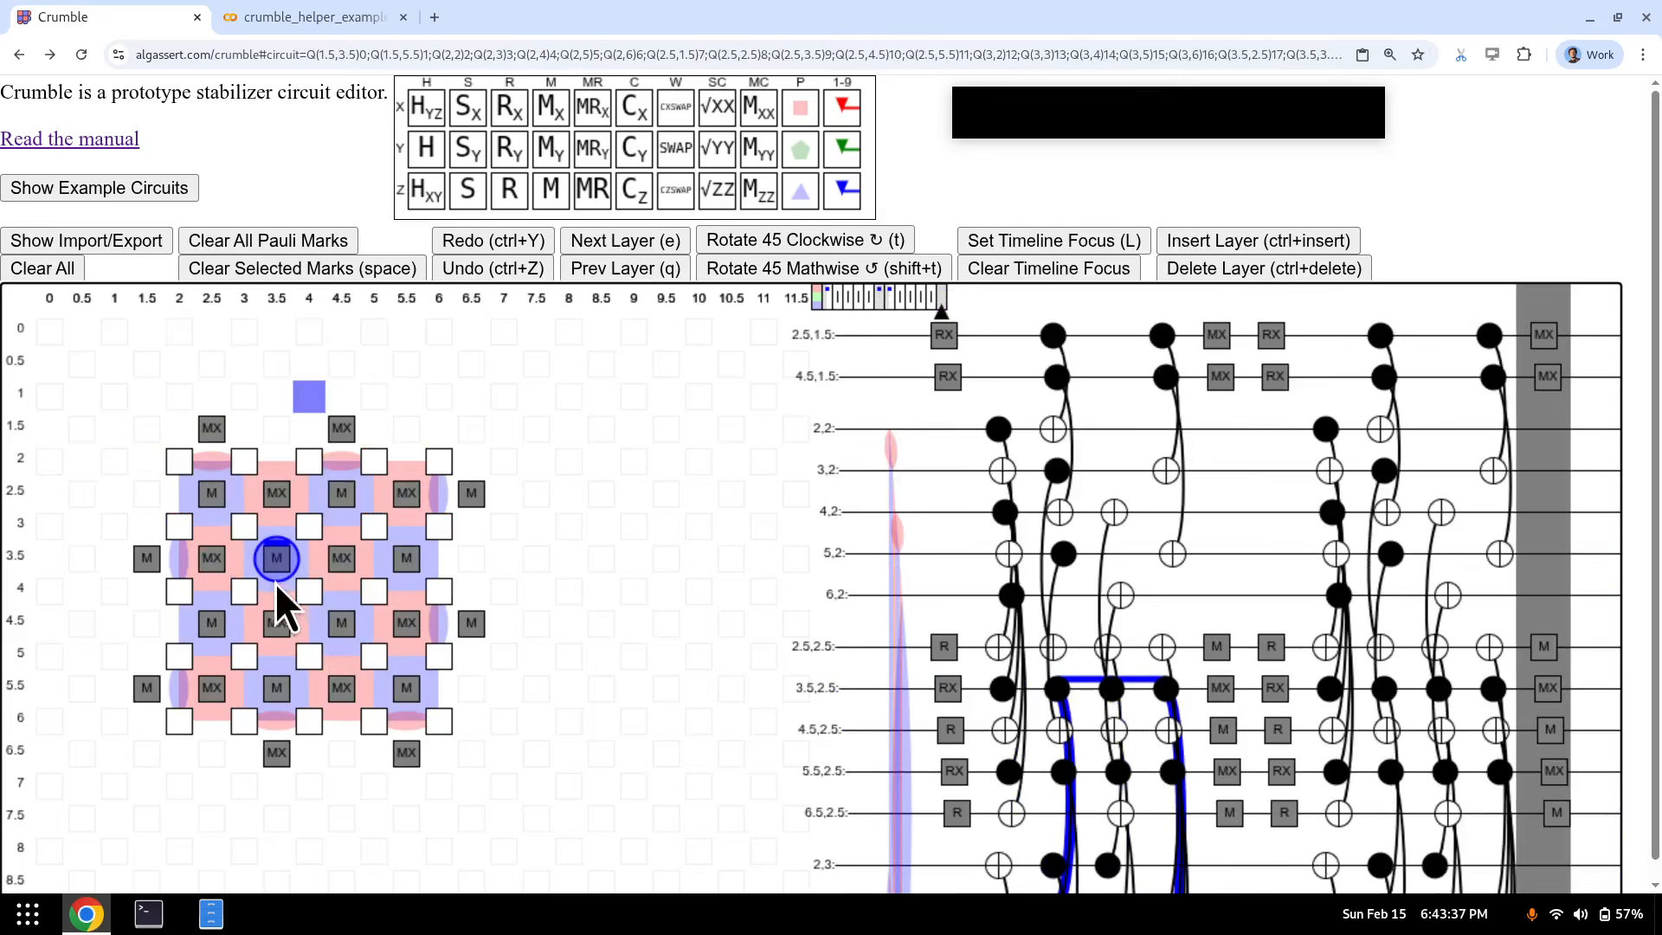
{"action": "key", "text": "e"}
{"action": "key", "text": "e"}
{"action": "key", "text": "e"}
{"action": "key", "text": "q"}
{"action": "left_click", "coordinate": [277, 559]}
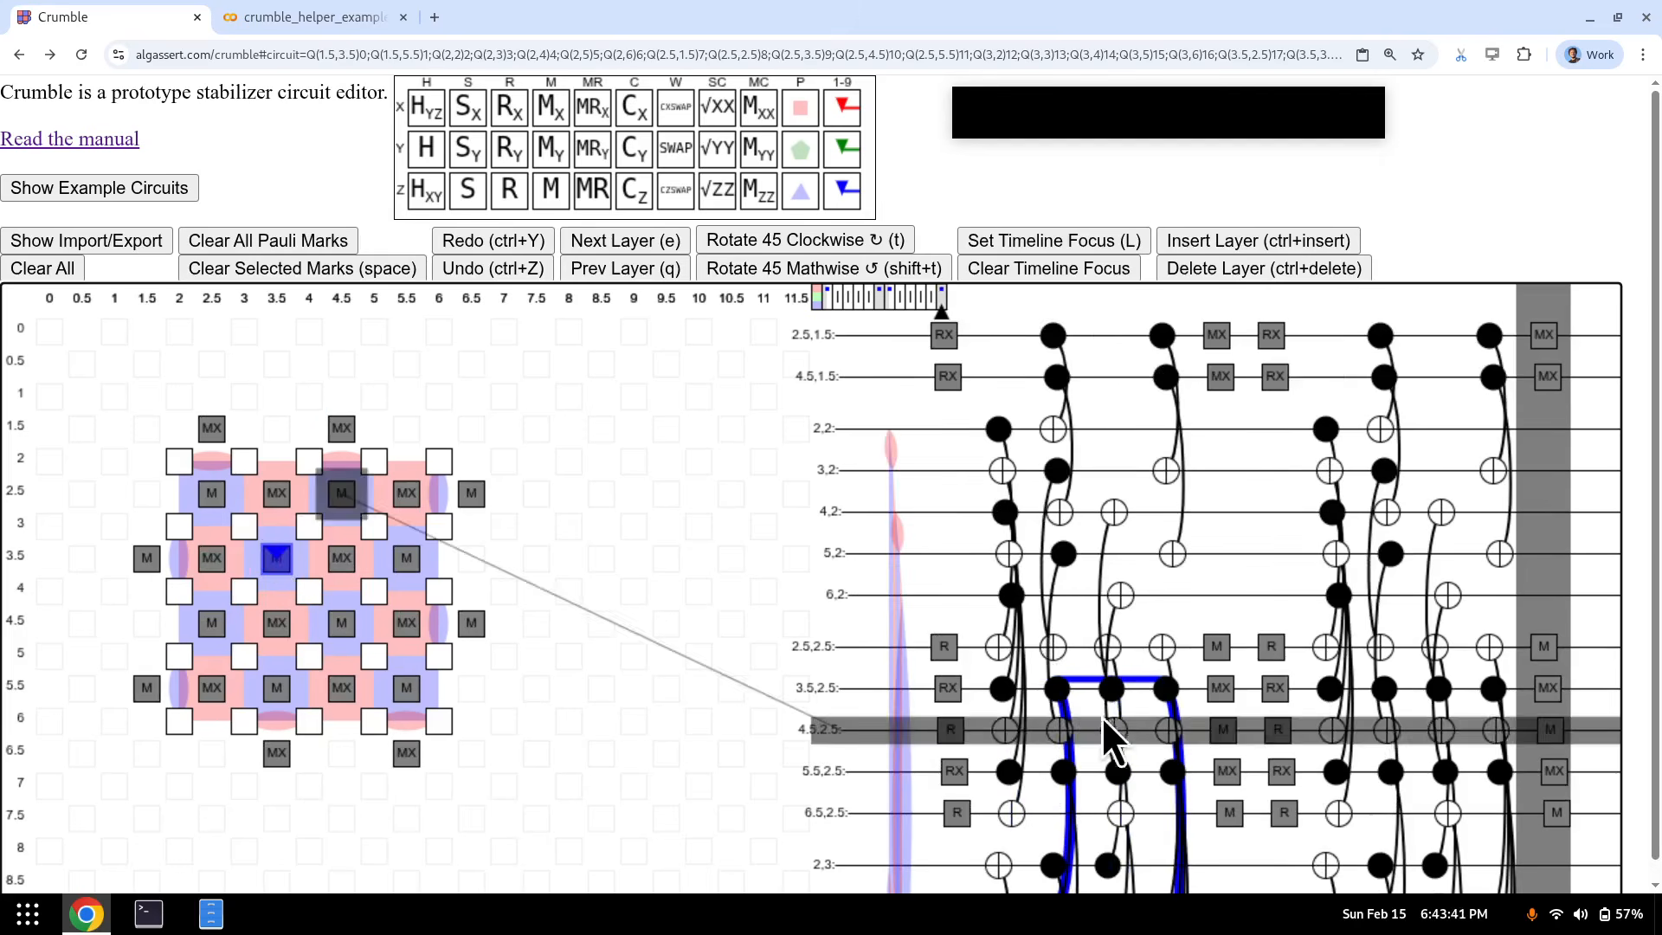
- Box-select qubits from 2.5 to 4.5 and set the timeline focus to them
{"action": "left_click_drag", "start_coordinate": [360, 483], "coordinate": [200, 636]}
{"action": "key", "text": "q"}
{"action": "key", "text": "q"}
{"action": "key", "text": "q"}
{"action": "key", "text": "e"}
{"action": "key", "text": "e"}
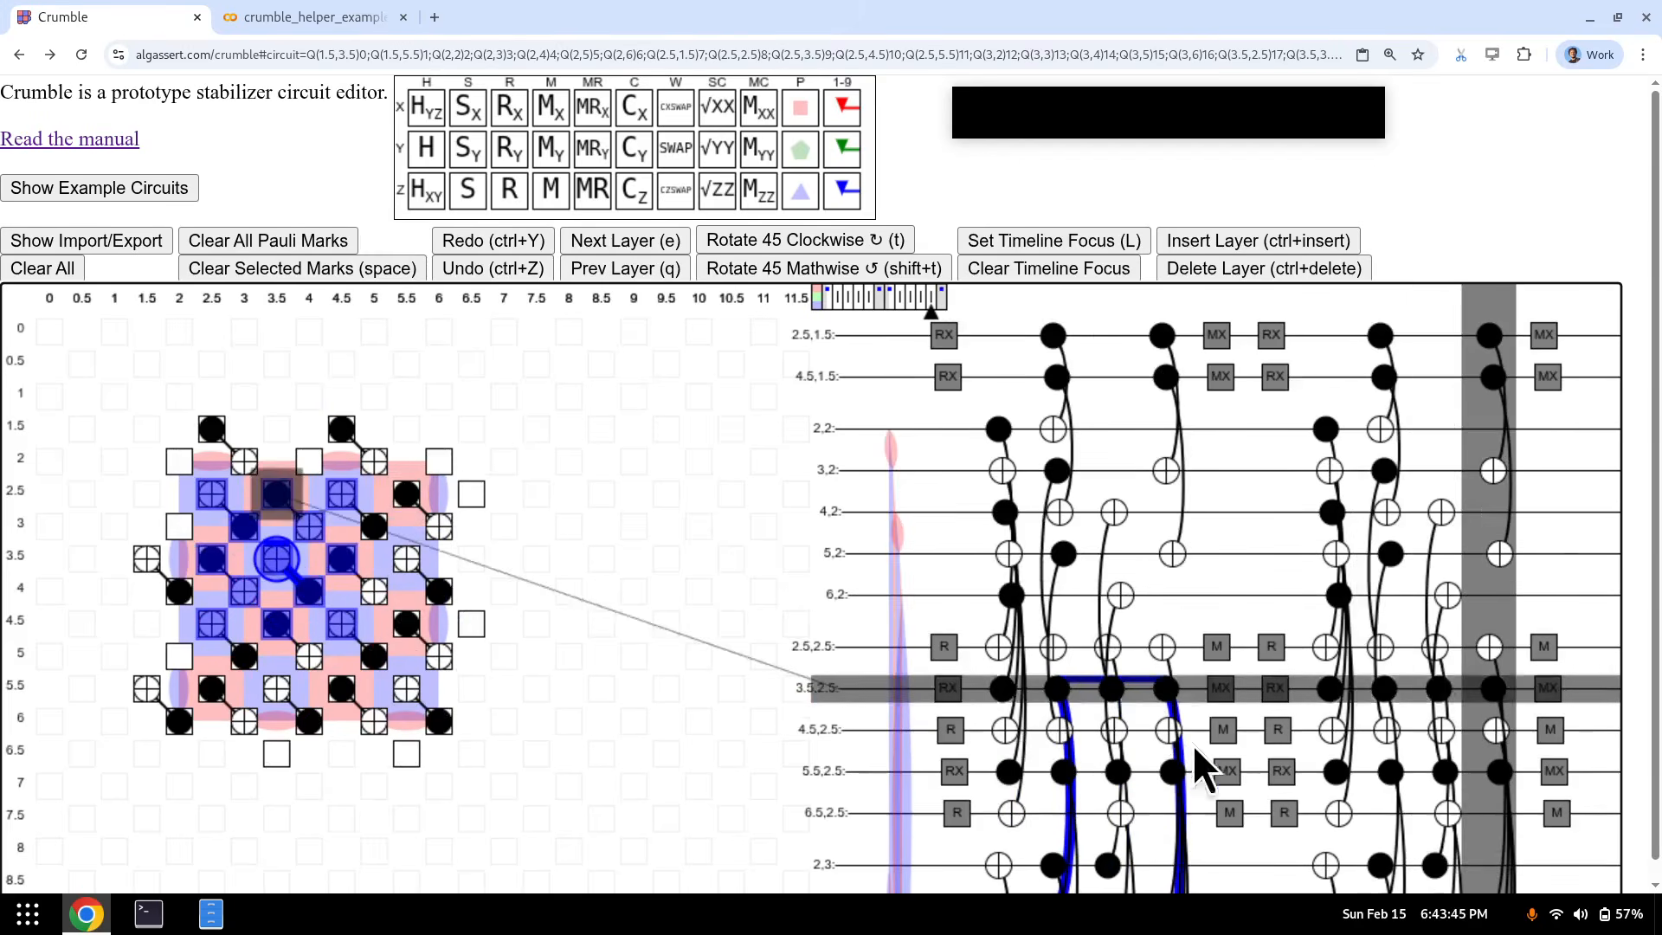
{"action": "key", "text": "Escape"}
{"action": "left_click_drag", "start_coordinate": [343, 496], "coordinate": [205, 636]}
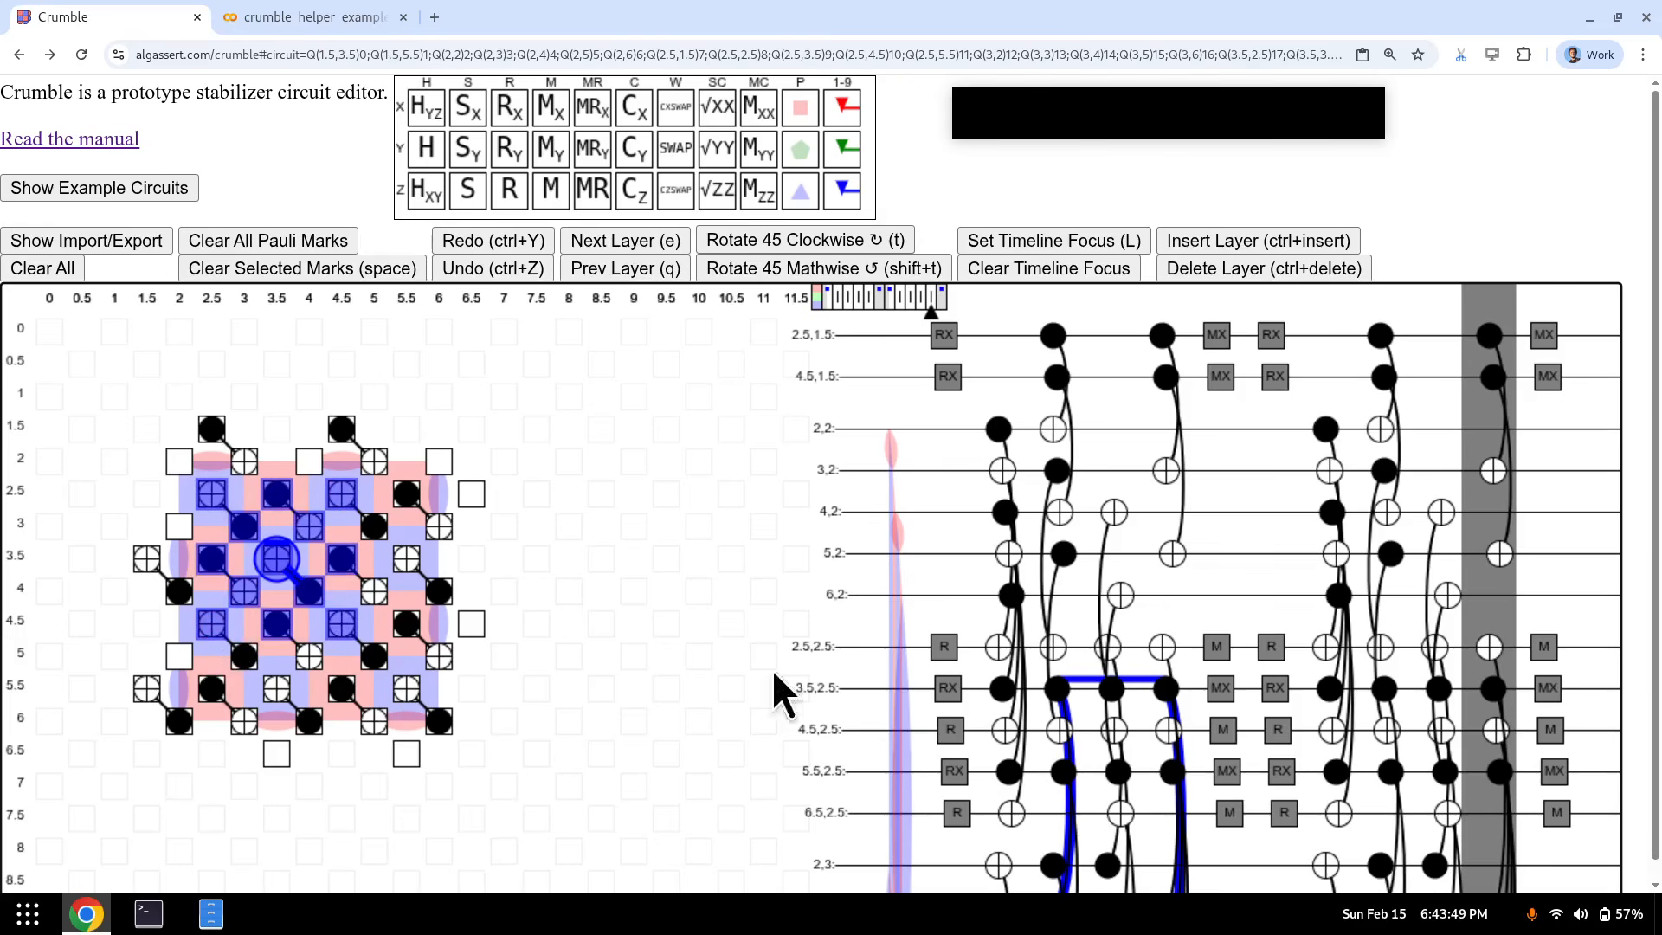
{"action": "left_click", "coordinate": [1116, 245]}
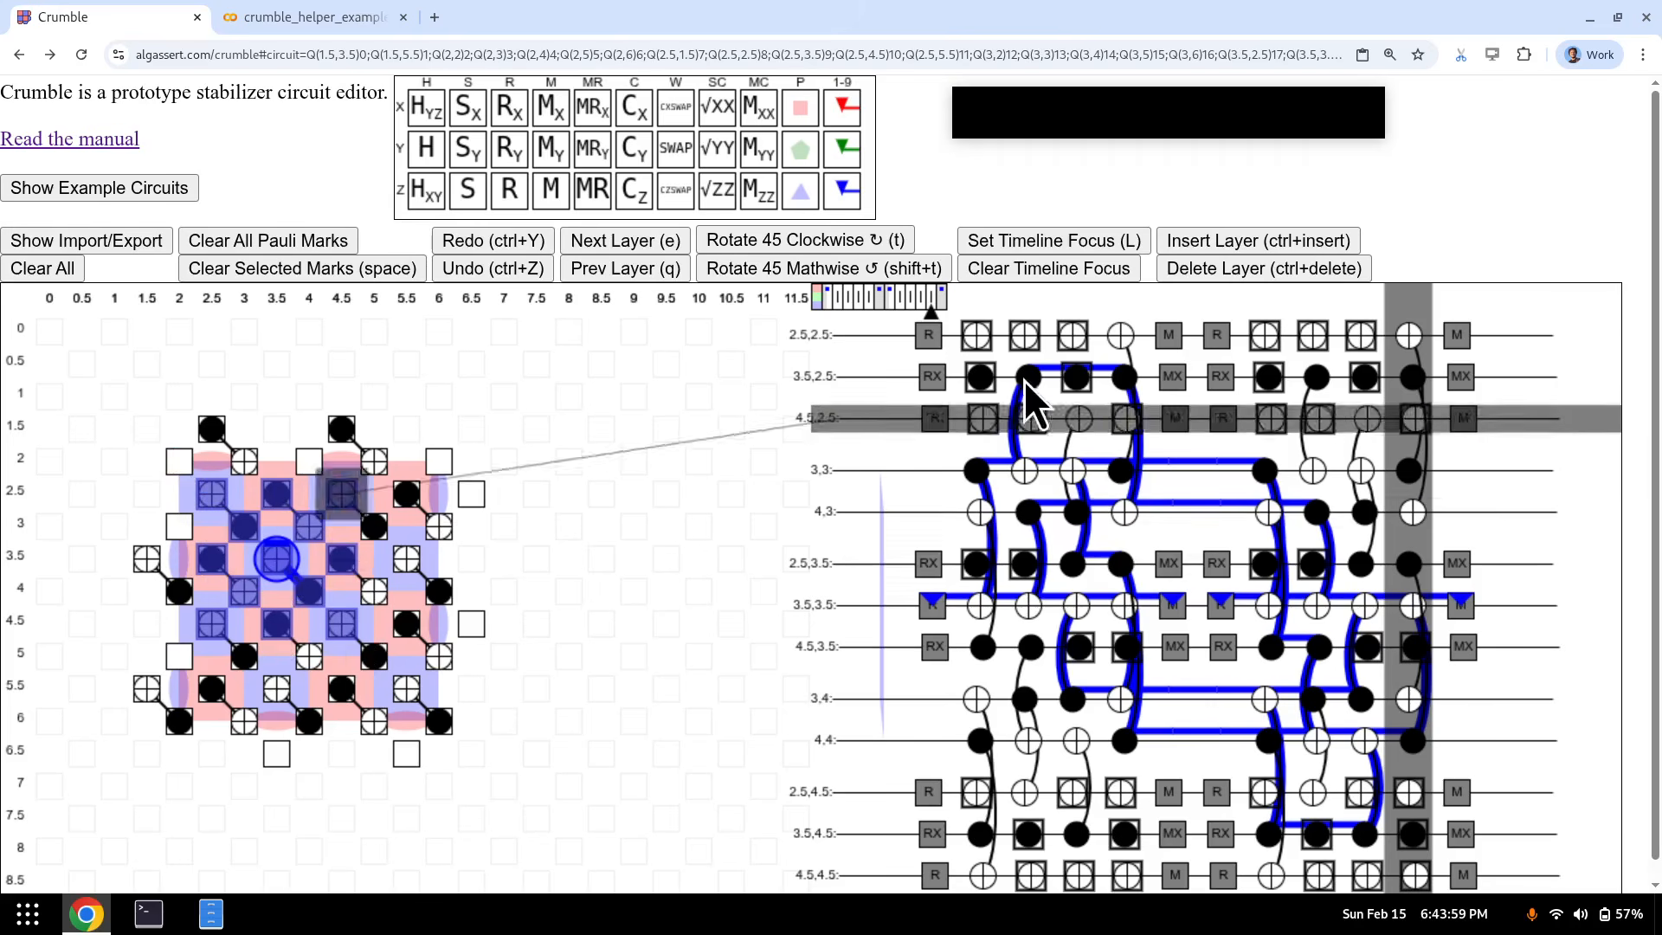
- Add a Y gate on qubit (4, 3) in the first round's measurement layer
{"action": "left_click", "coordinate": [554, 568]}
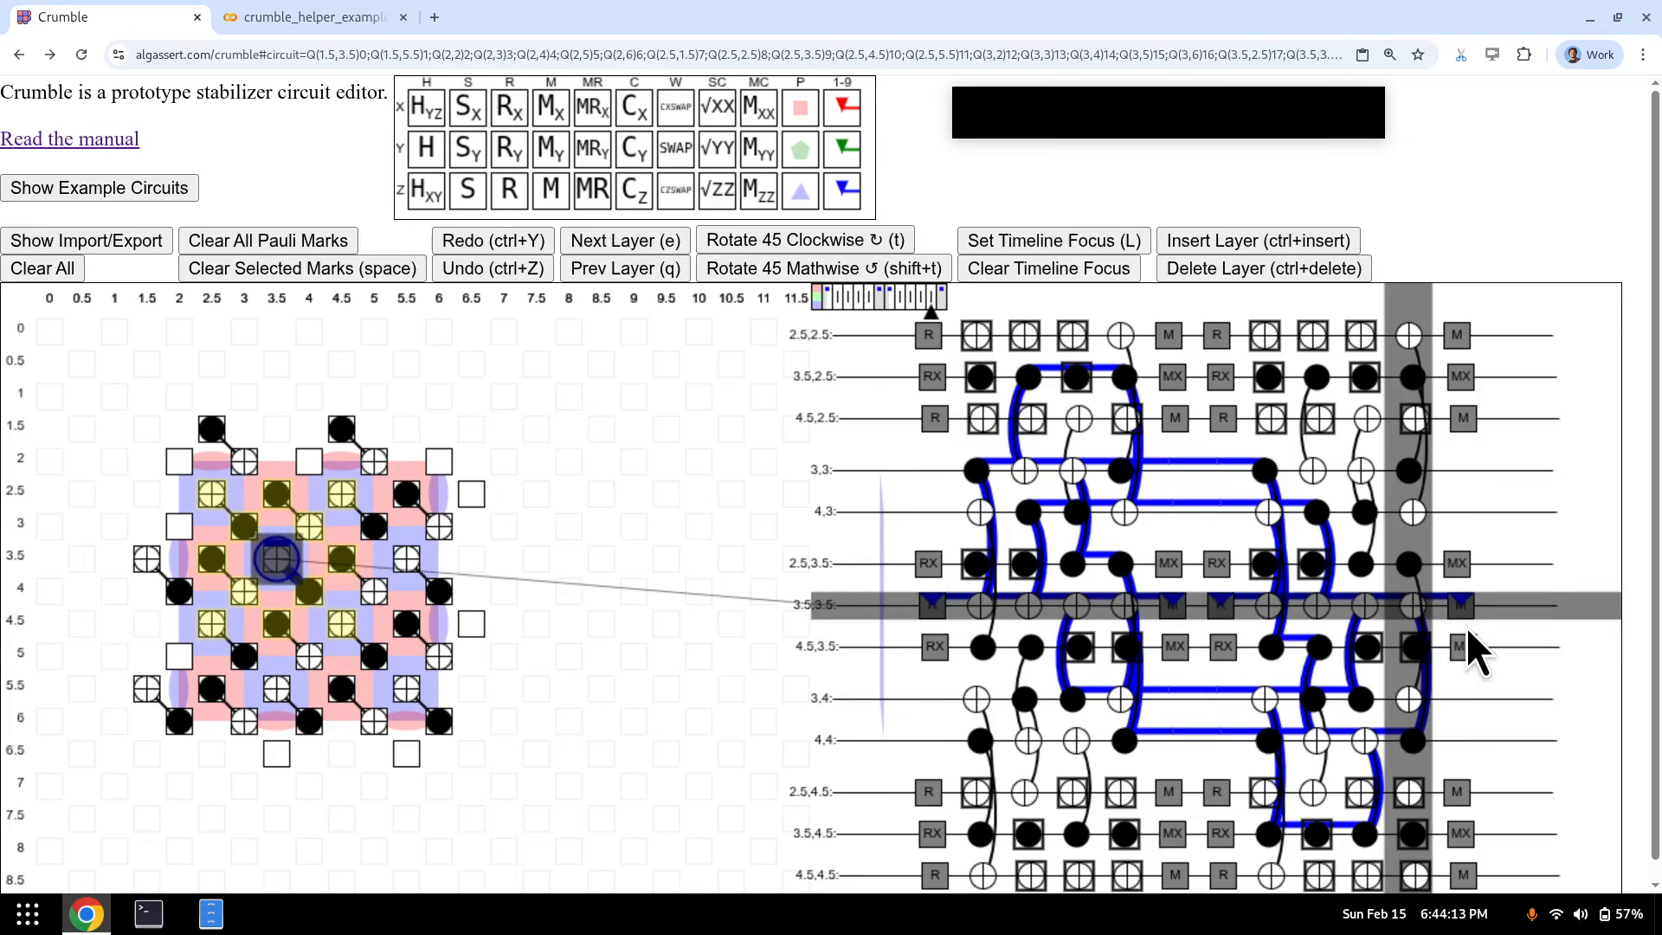
{"action": "key", "text": "e"}
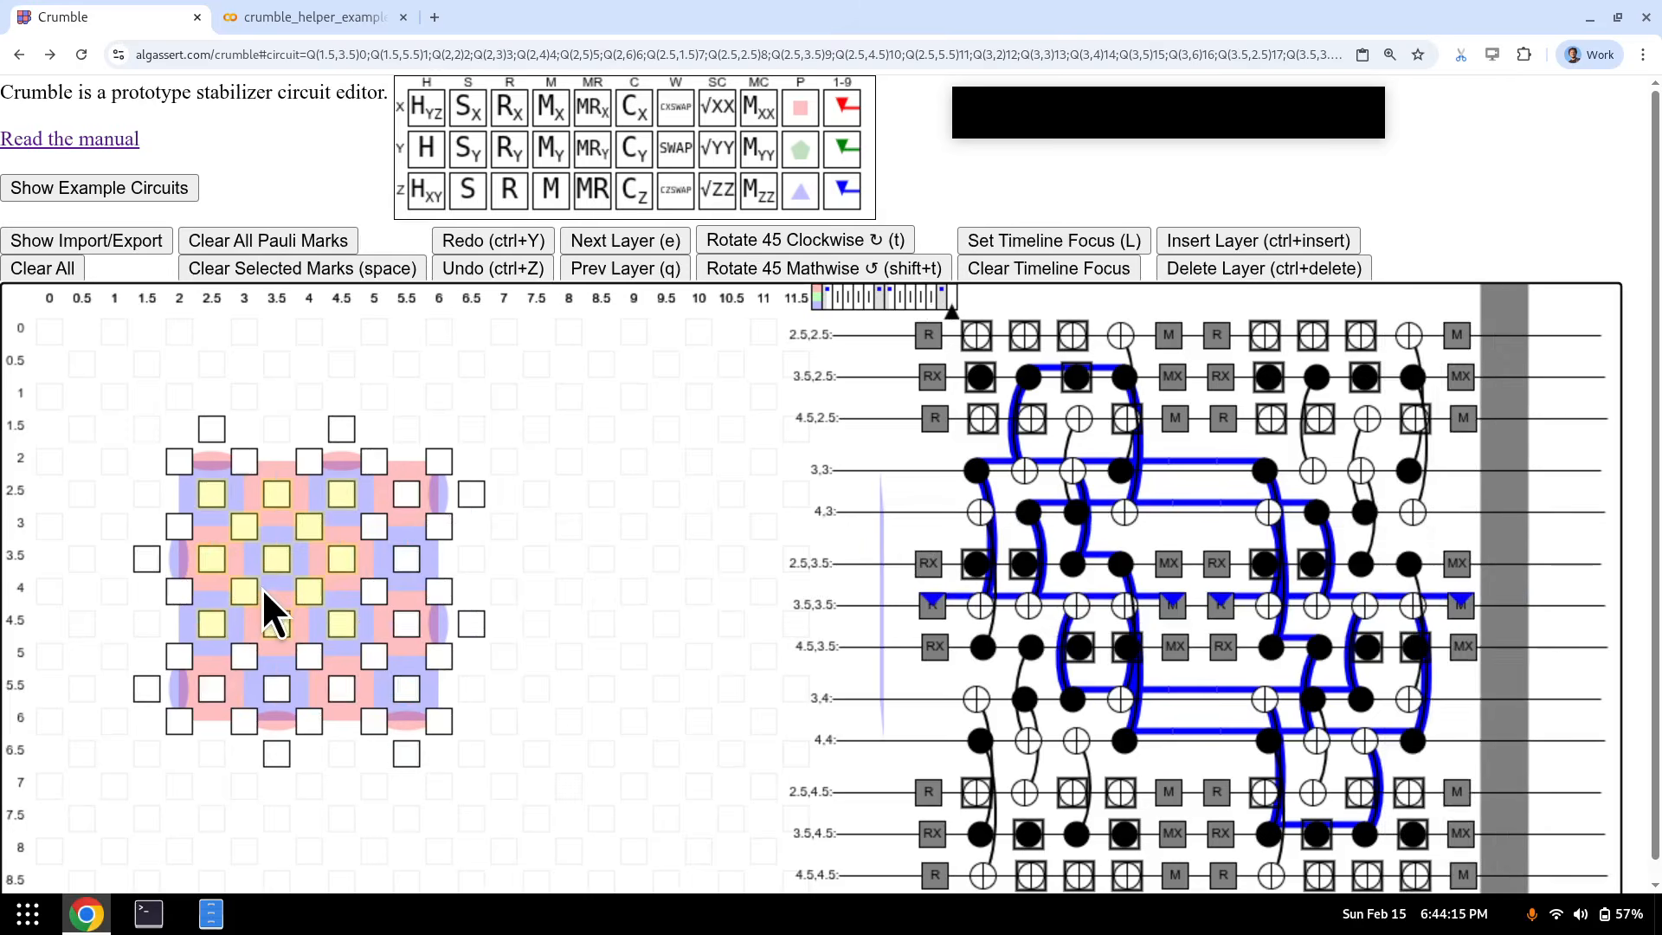
{"action": "left_click", "coordinate": [268, 561]}
{"action": "key", "text": "q"}
{"action": "key", "text": "q"}
{"action": "key", "text": "q"}
{"action": "key", "text": "q"}
{"action": "key", "text": "q"}
{"action": "key", "text": "q"}
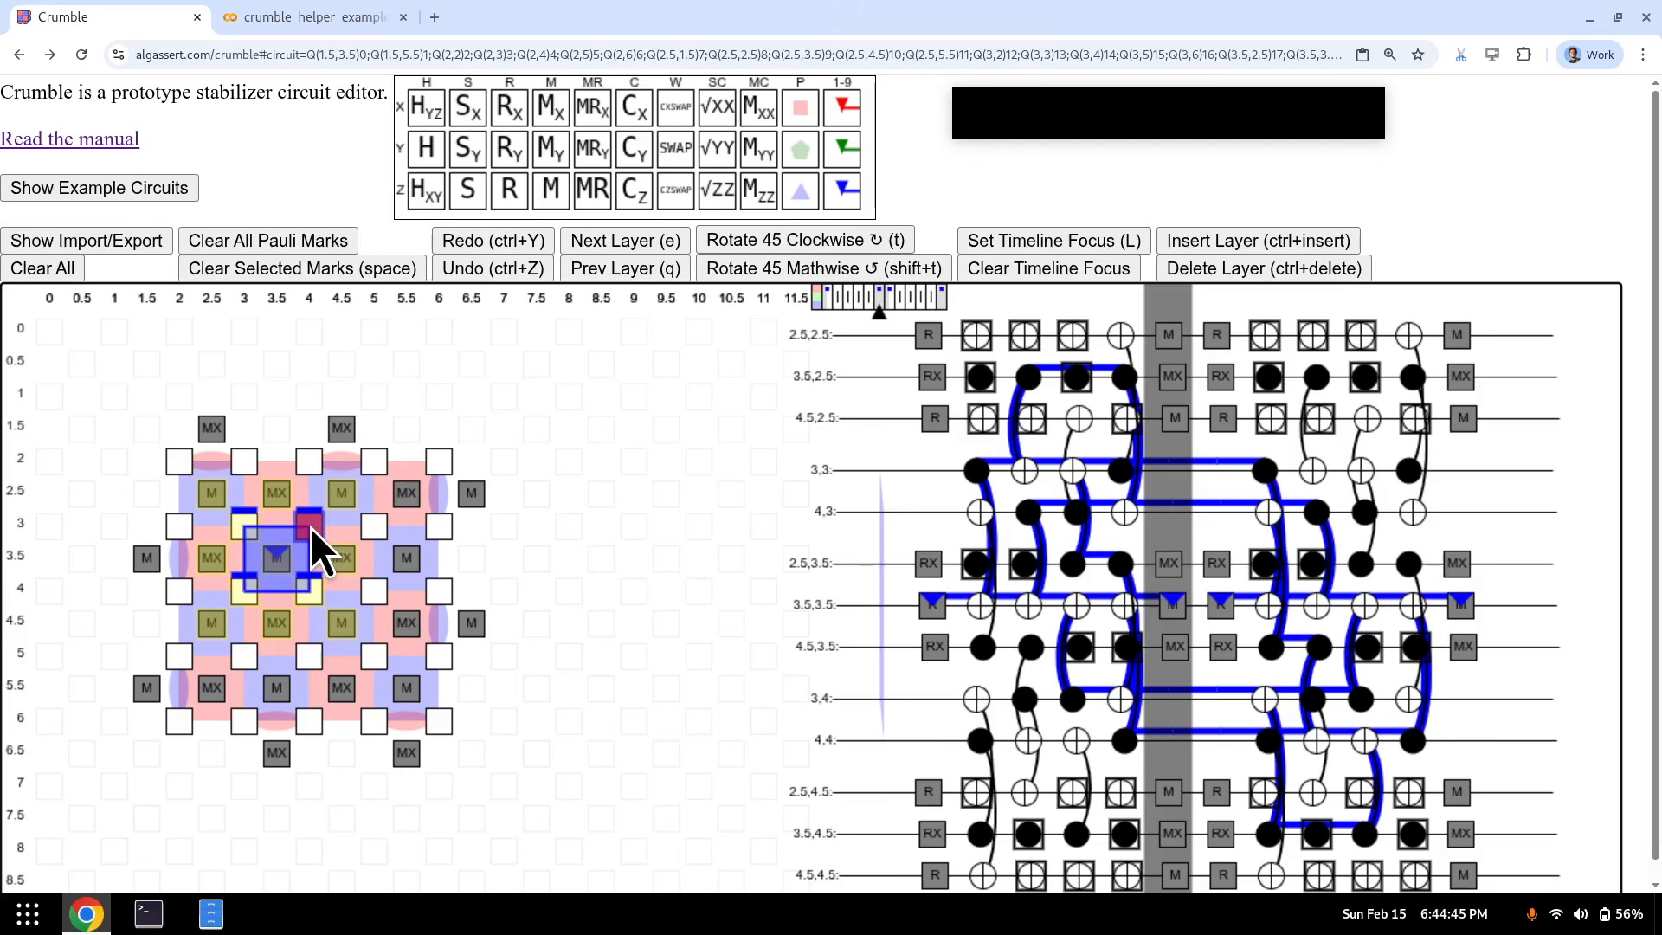
{"action": "key", "text": "y"}
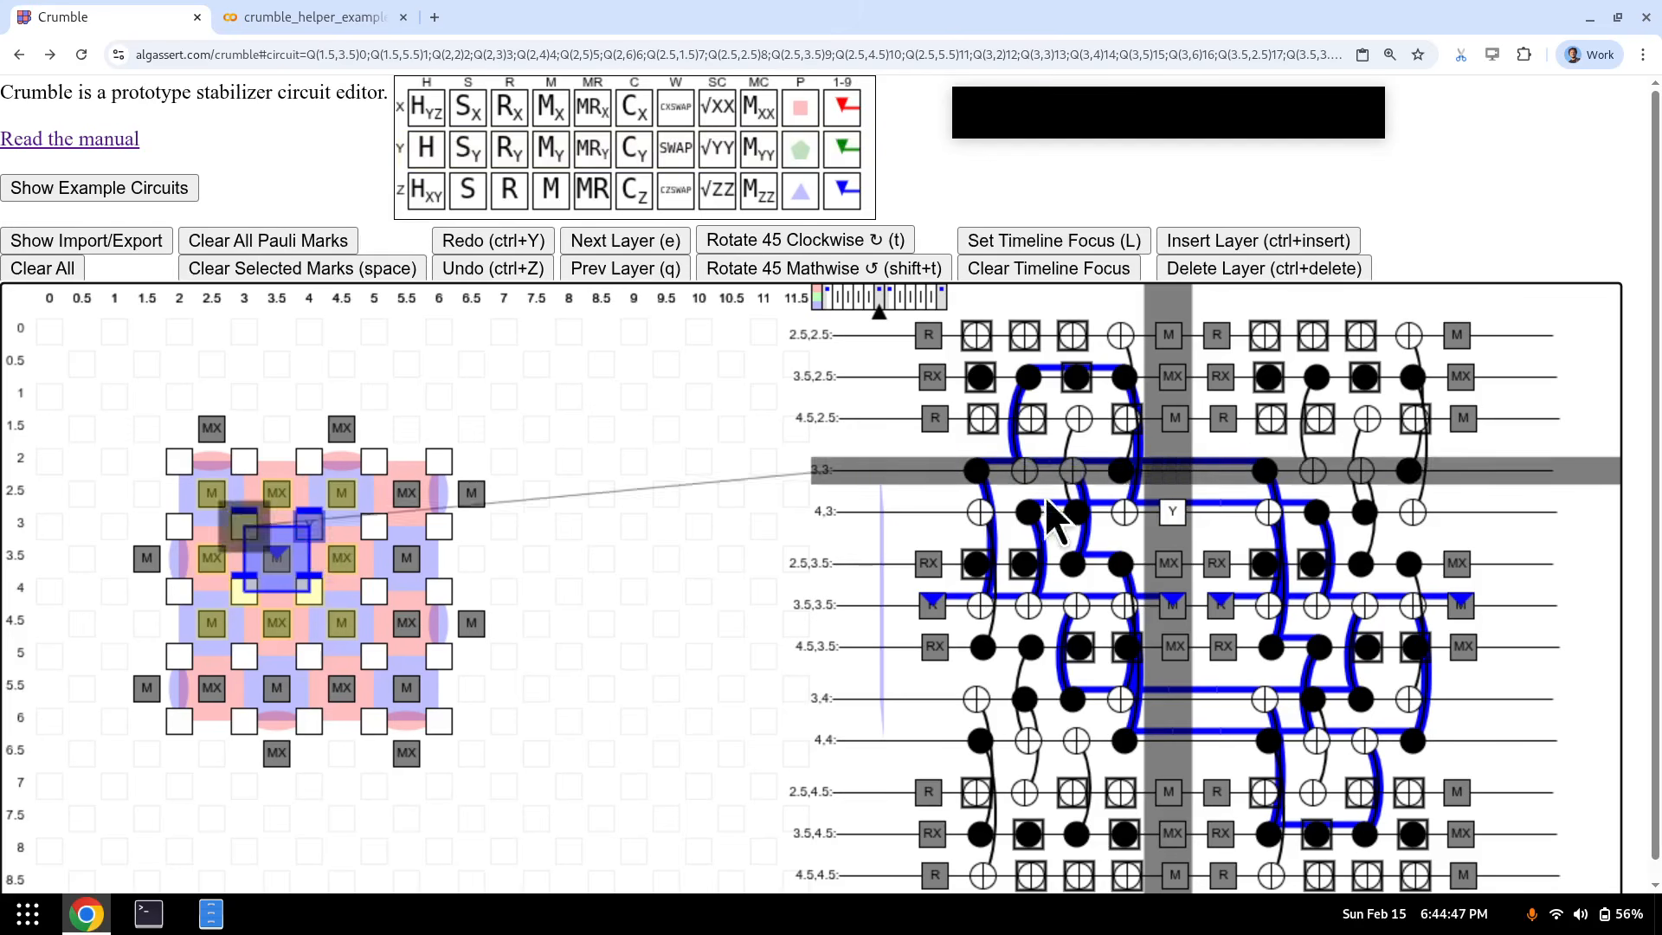
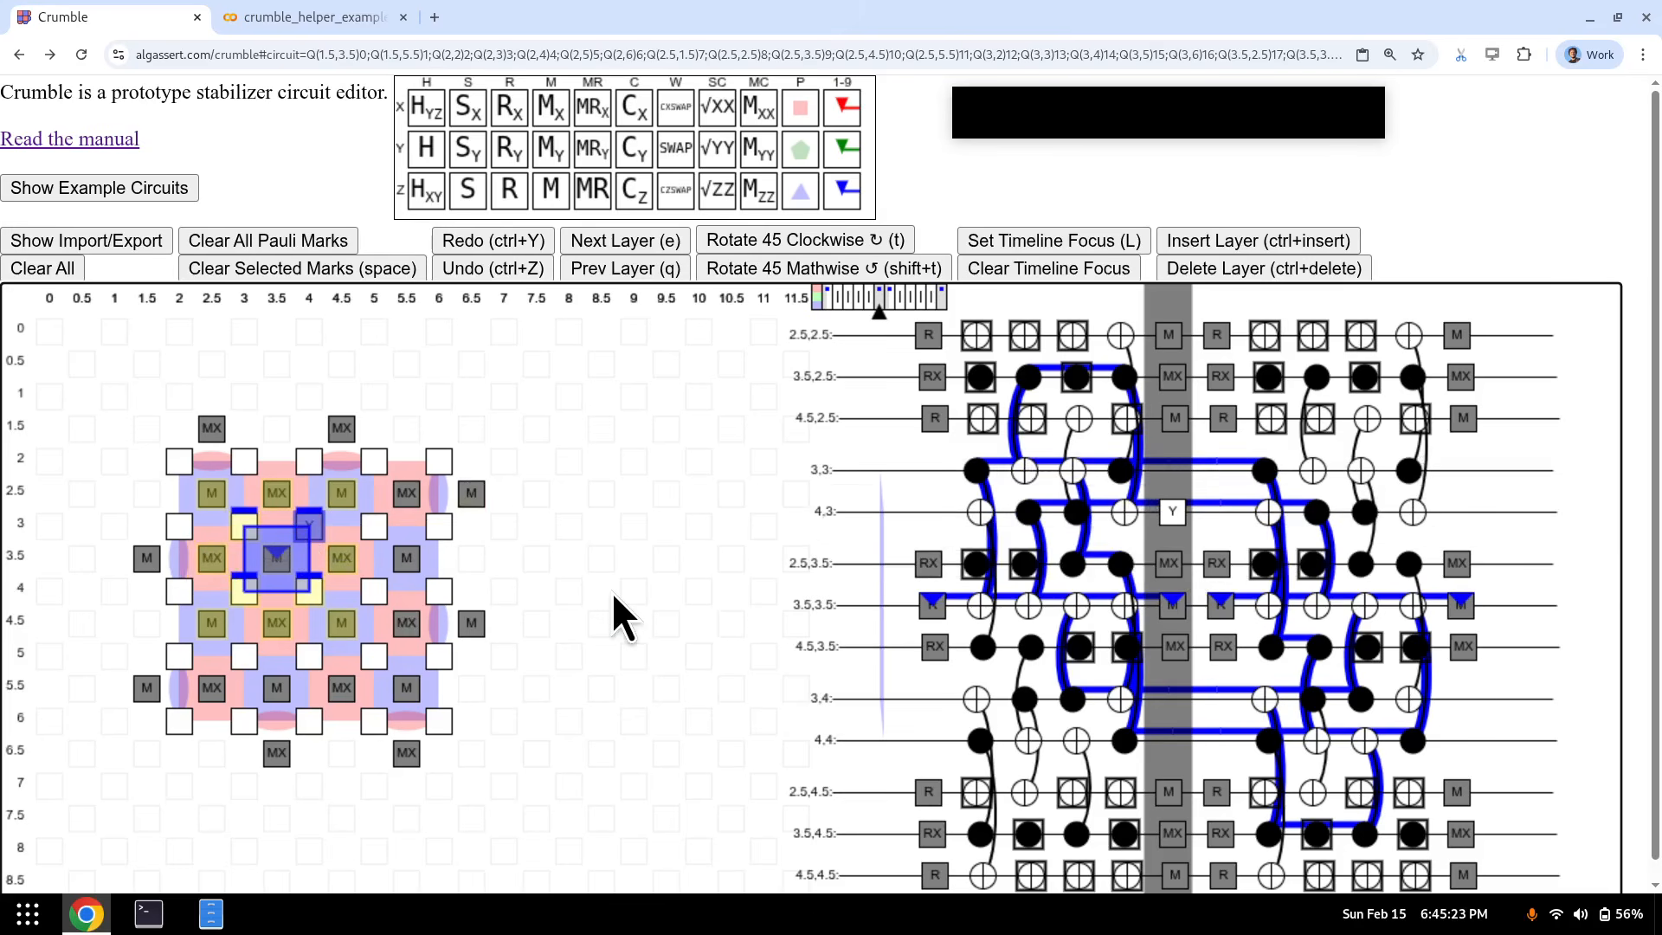
- Delete the stray Y gate on qubit (4, 3), then step from the first layer forward to layer 4
{"action": "key", "text": "Delete"}
{"action": "key", "text": "q"}
{"action": "key", "text": "q"}
{"action": "key", "text": "q"}
{"action": "key", "text": "q"}
{"action": "key", "text": "q"}
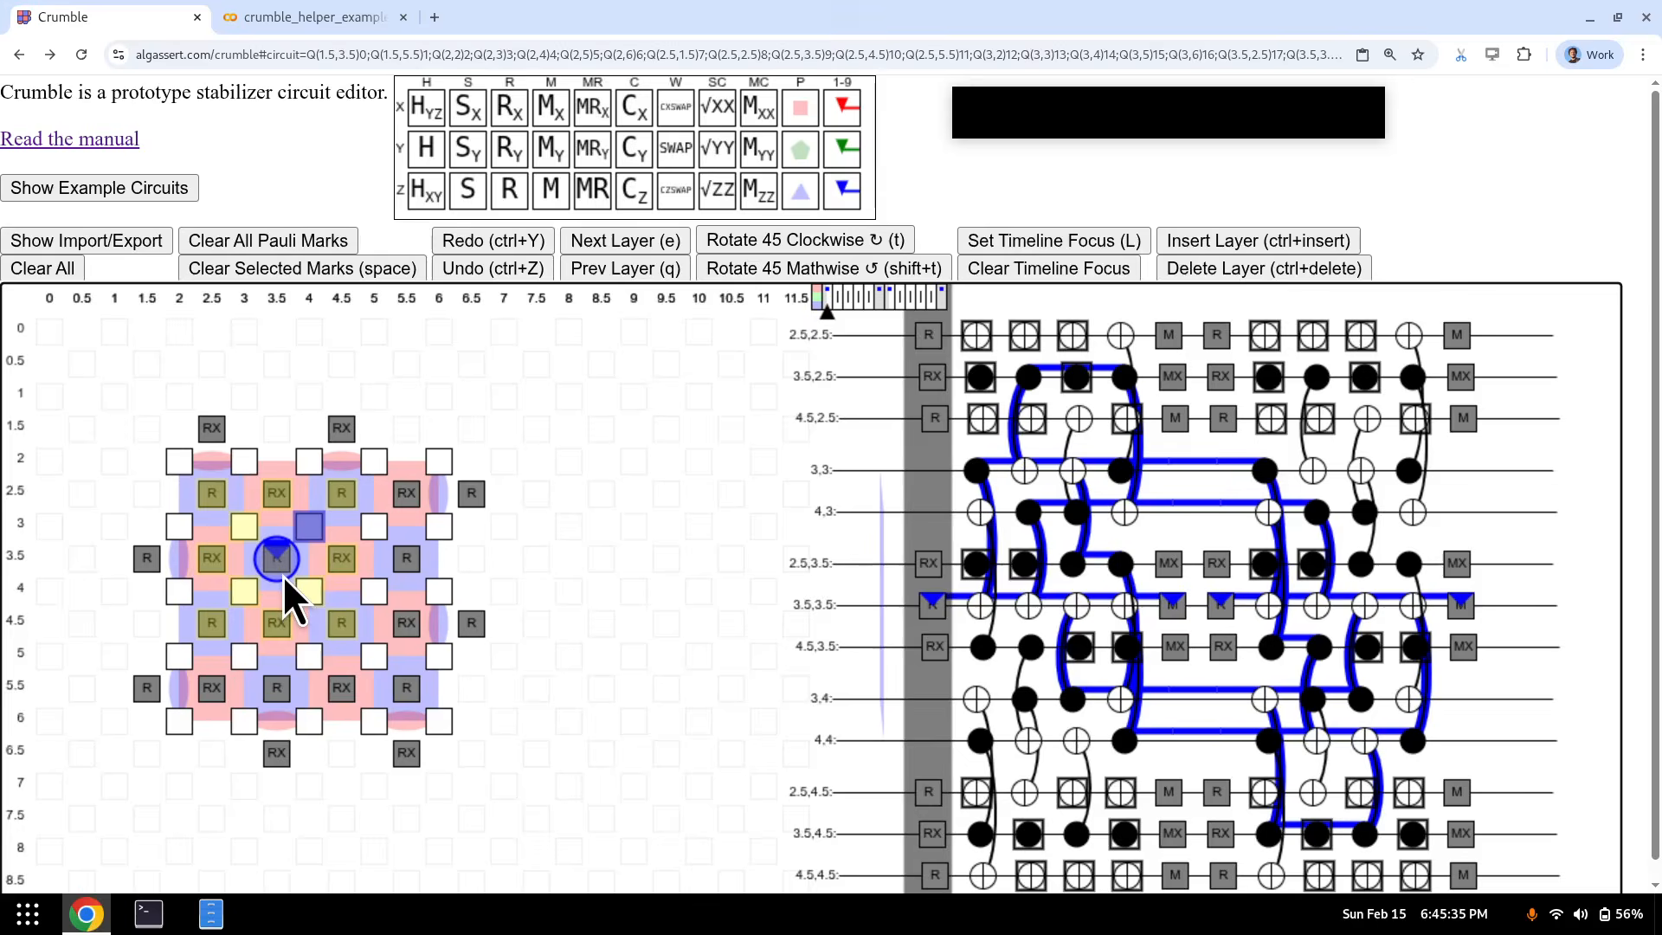
{"action": "key", "text": "e"}
{"action": "key", "text": "e"}
{"action": "key", "text": "e"}
{"action": "key", "text": "e"}
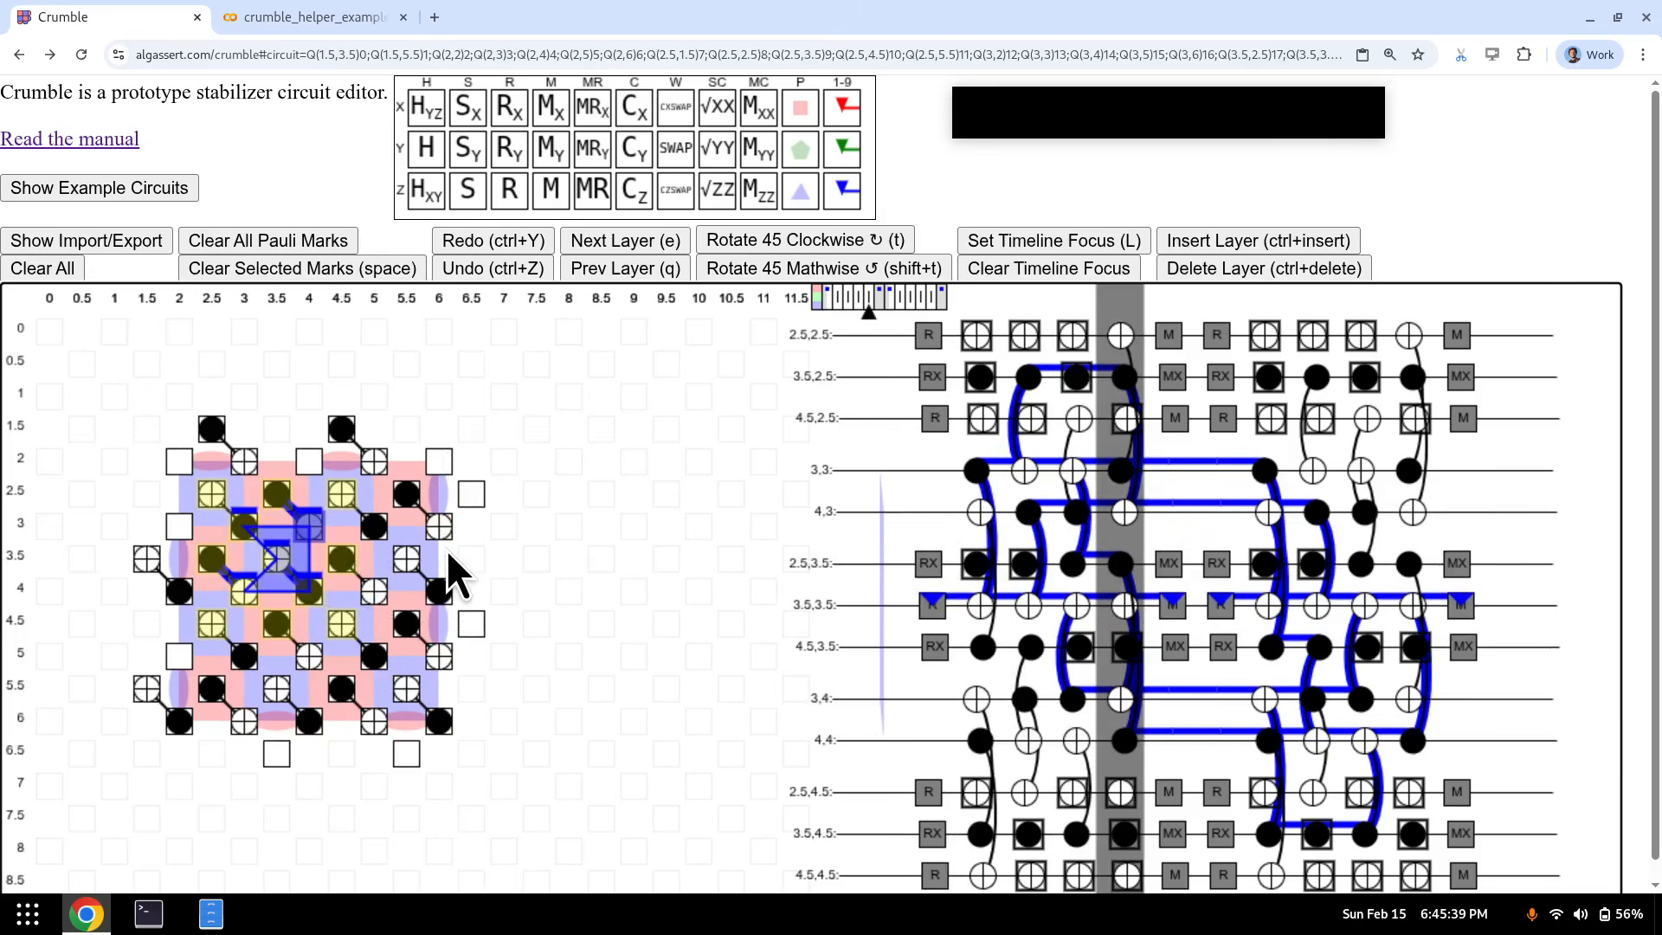
- Inspect the #!pragma MARKZ(0) line in the exported Stim circuit text, then hide the export box
{"action": "left_click", "coordinate": [106, 240]}
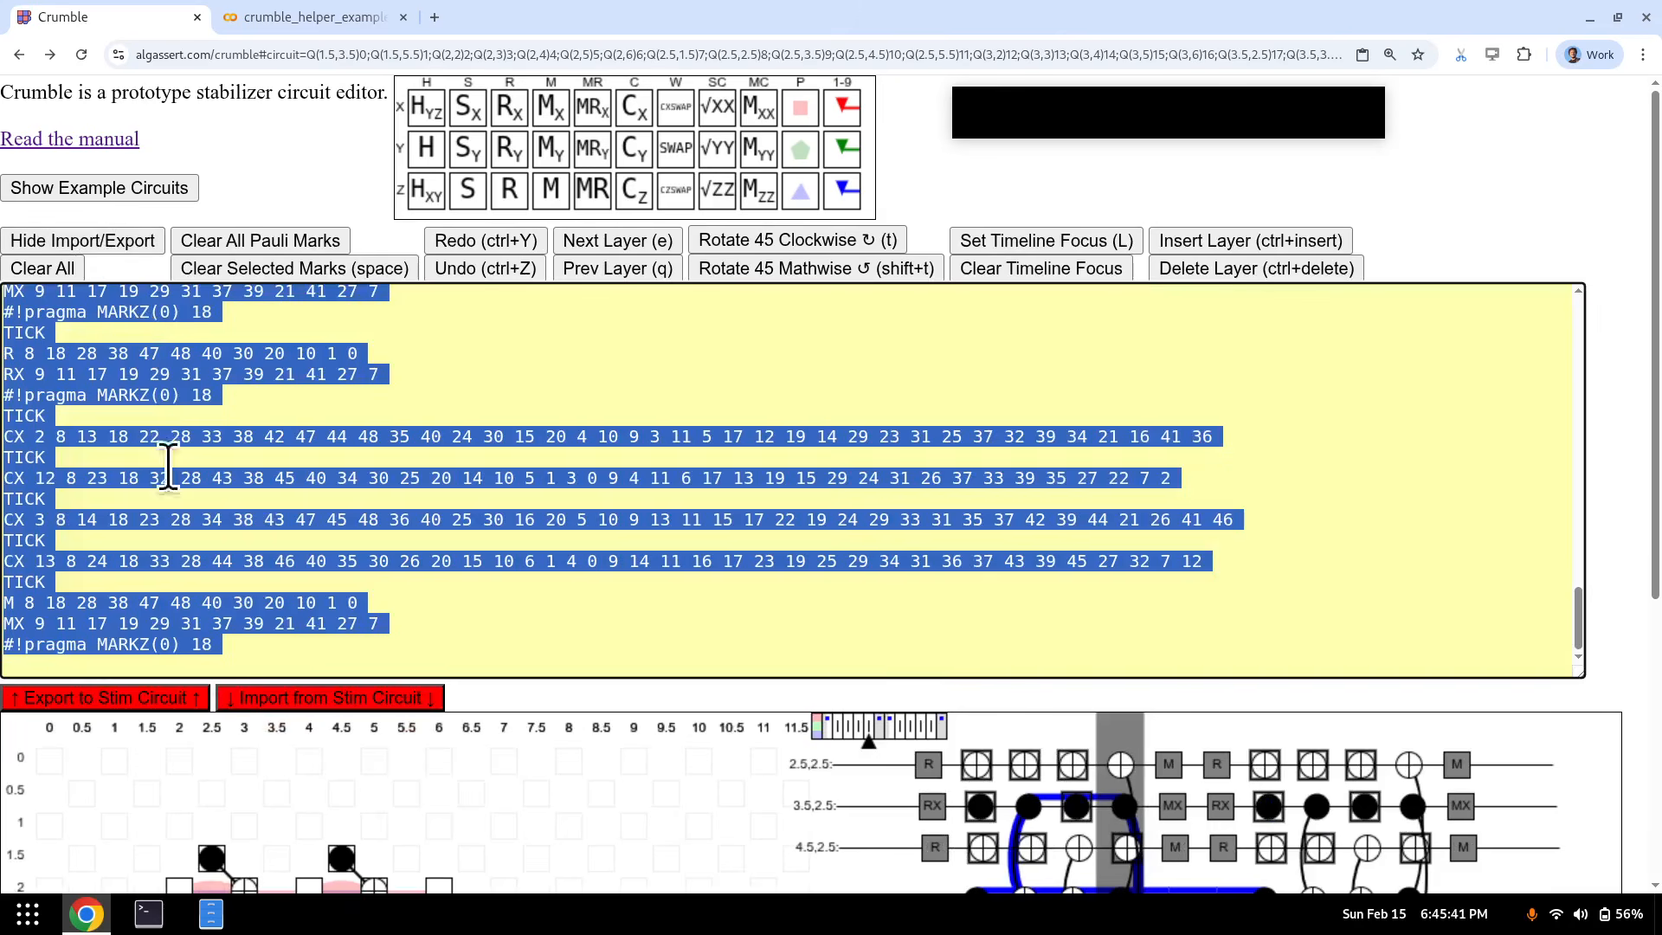
{"action": "left_click", "coordinate": [241, 651]}
{"action": "left_click_drag", "start_coordinate": [241, 651], "coordinate": [4, 646]}
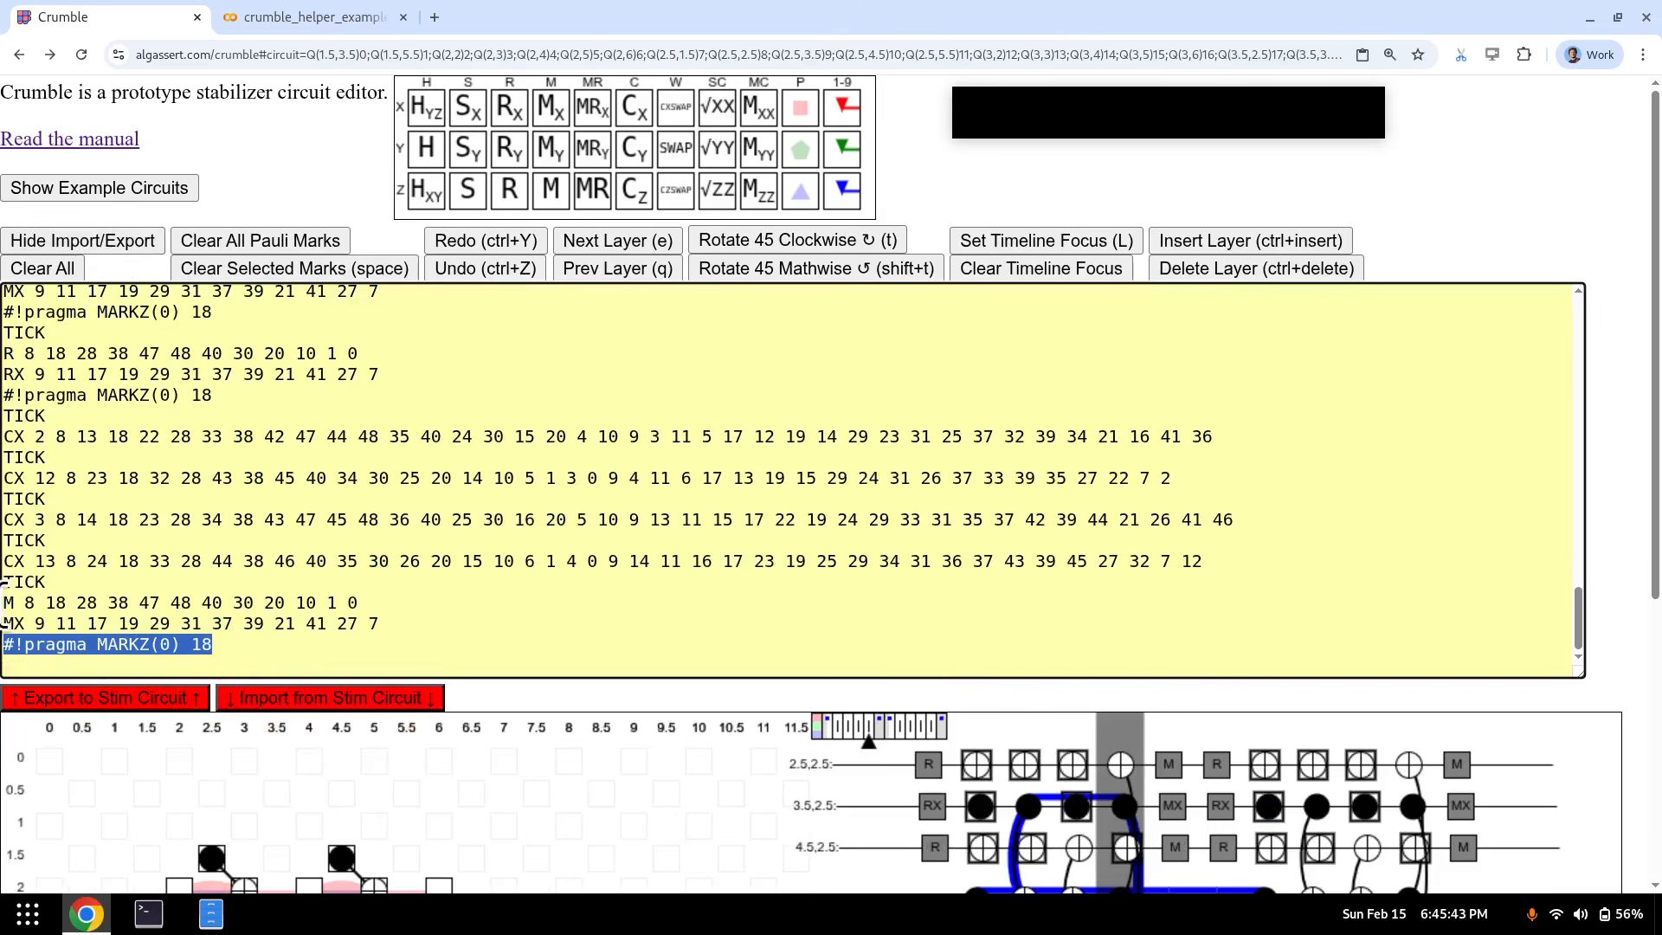
{"action": "scroll", "coordinate": [148, 525], "scroll_direction": "up", "scroll_amount": 4}
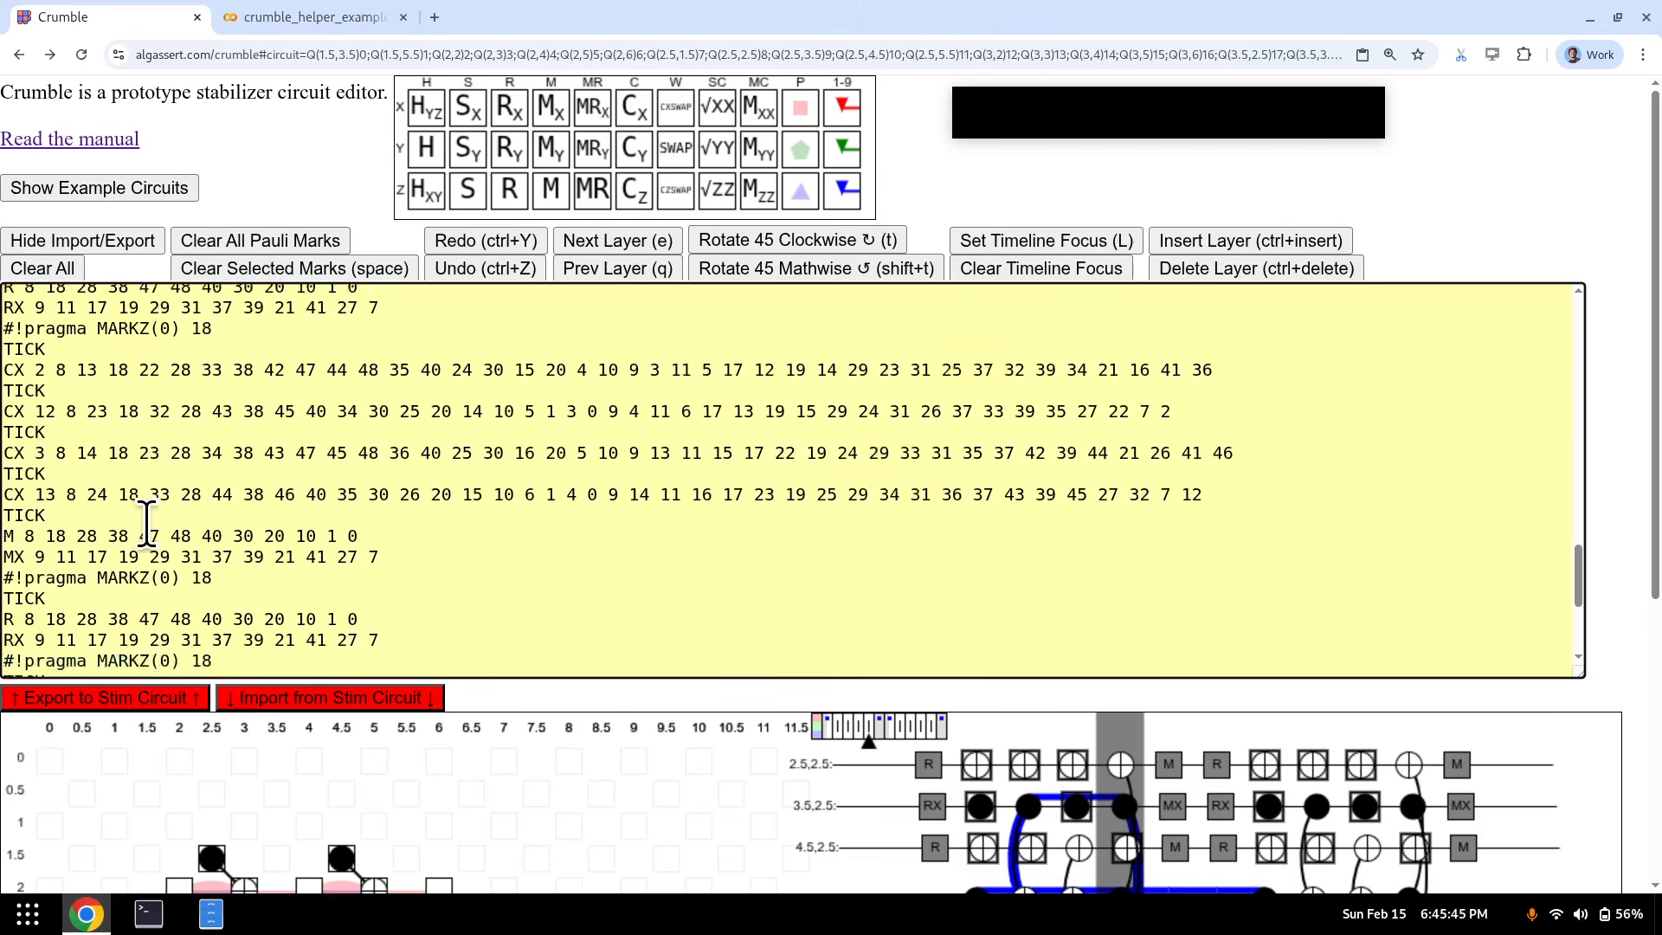
{"action": "left_click_drag", "start_coordinate": [228, 485], "coordinate": [4, 479]}
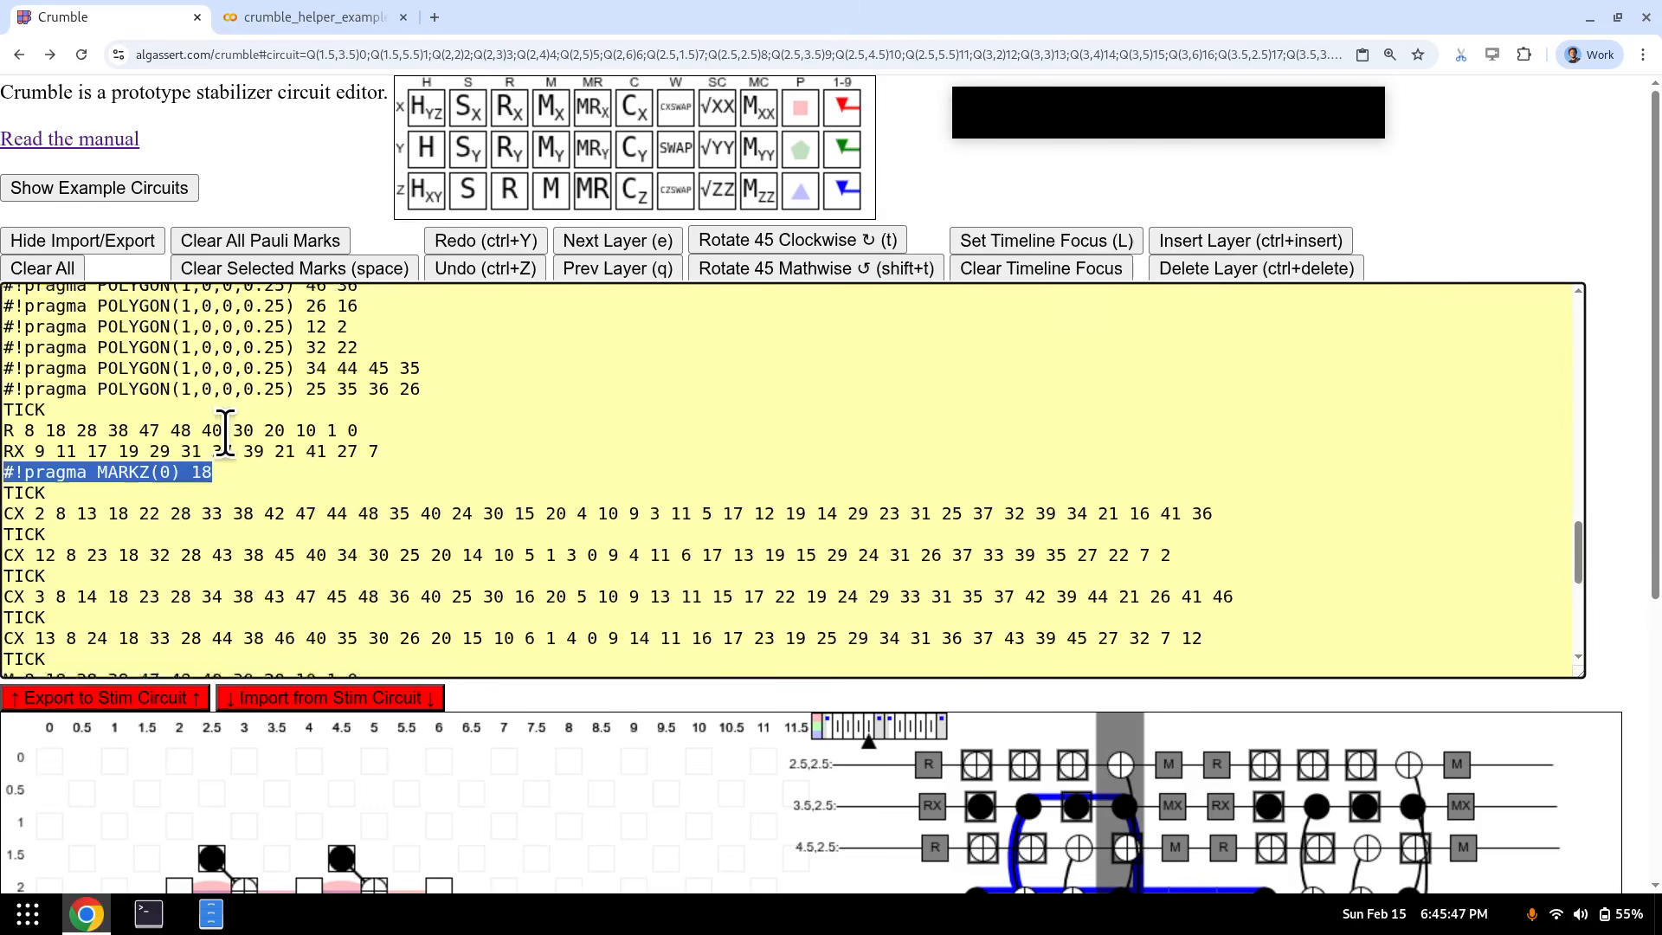
{"action": "scroll", "coordinate": [103, 389], "scroll_direction": "down", "scroll_amount": 5}
{"action": "left_click", "coordinate": [122, 232]}
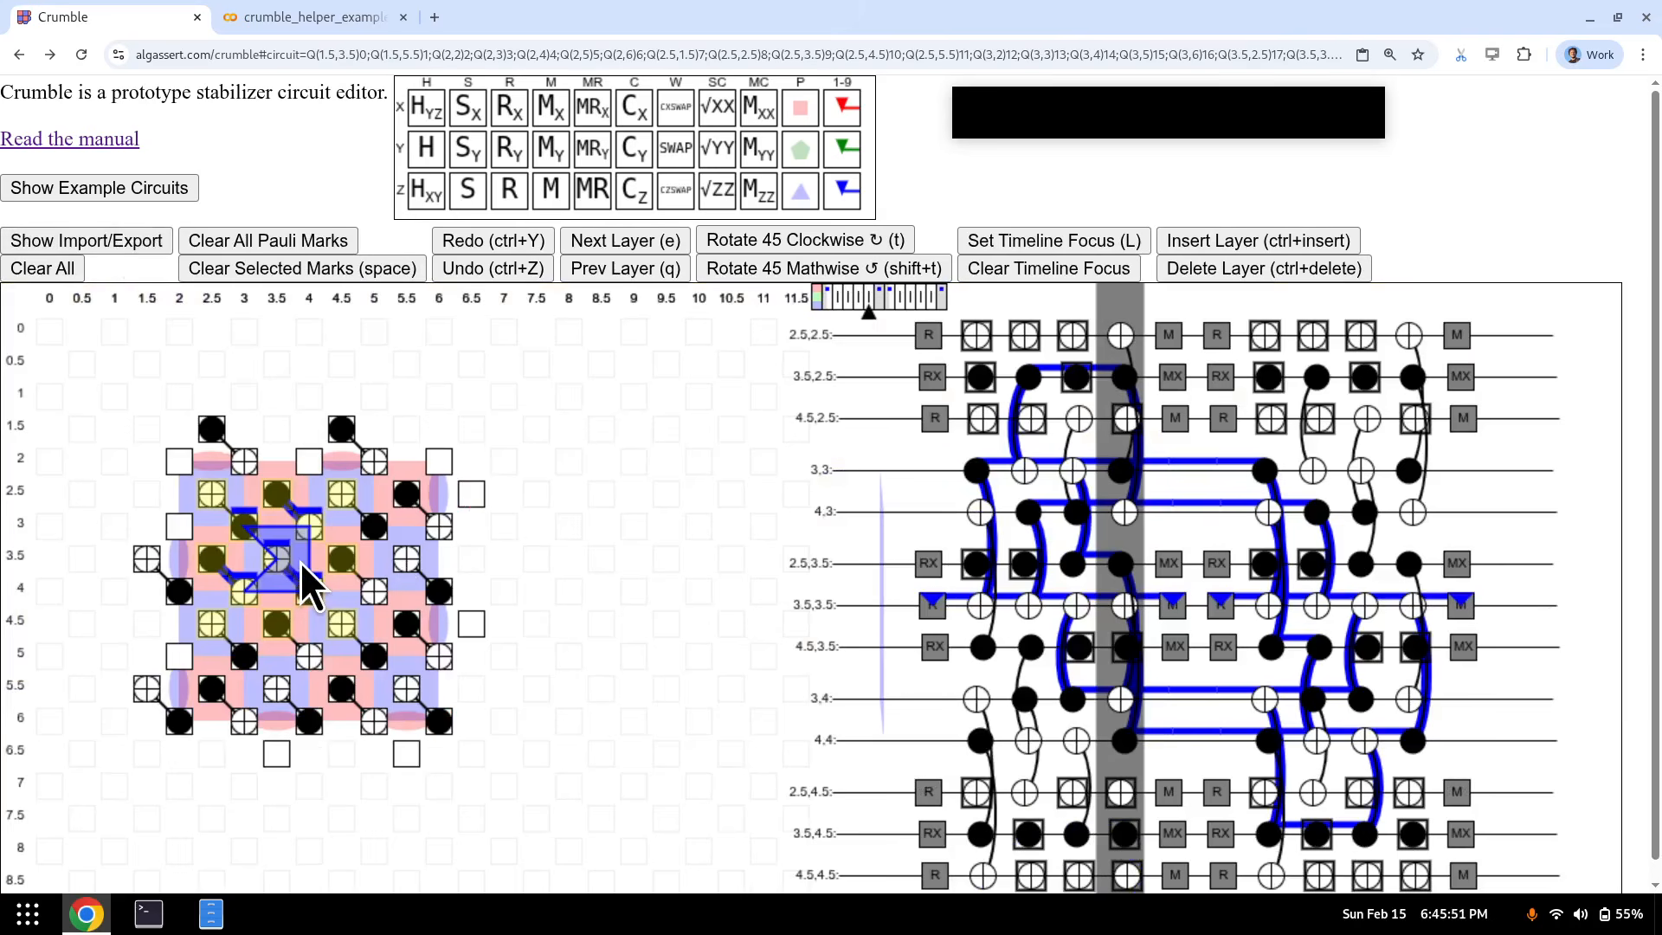
- Clear the marks at the measurement layer and read the new DETECTOR(3.5, 3.5, 0) rec[-23] rec[-47] line
{"action": "key", "text": "e"}
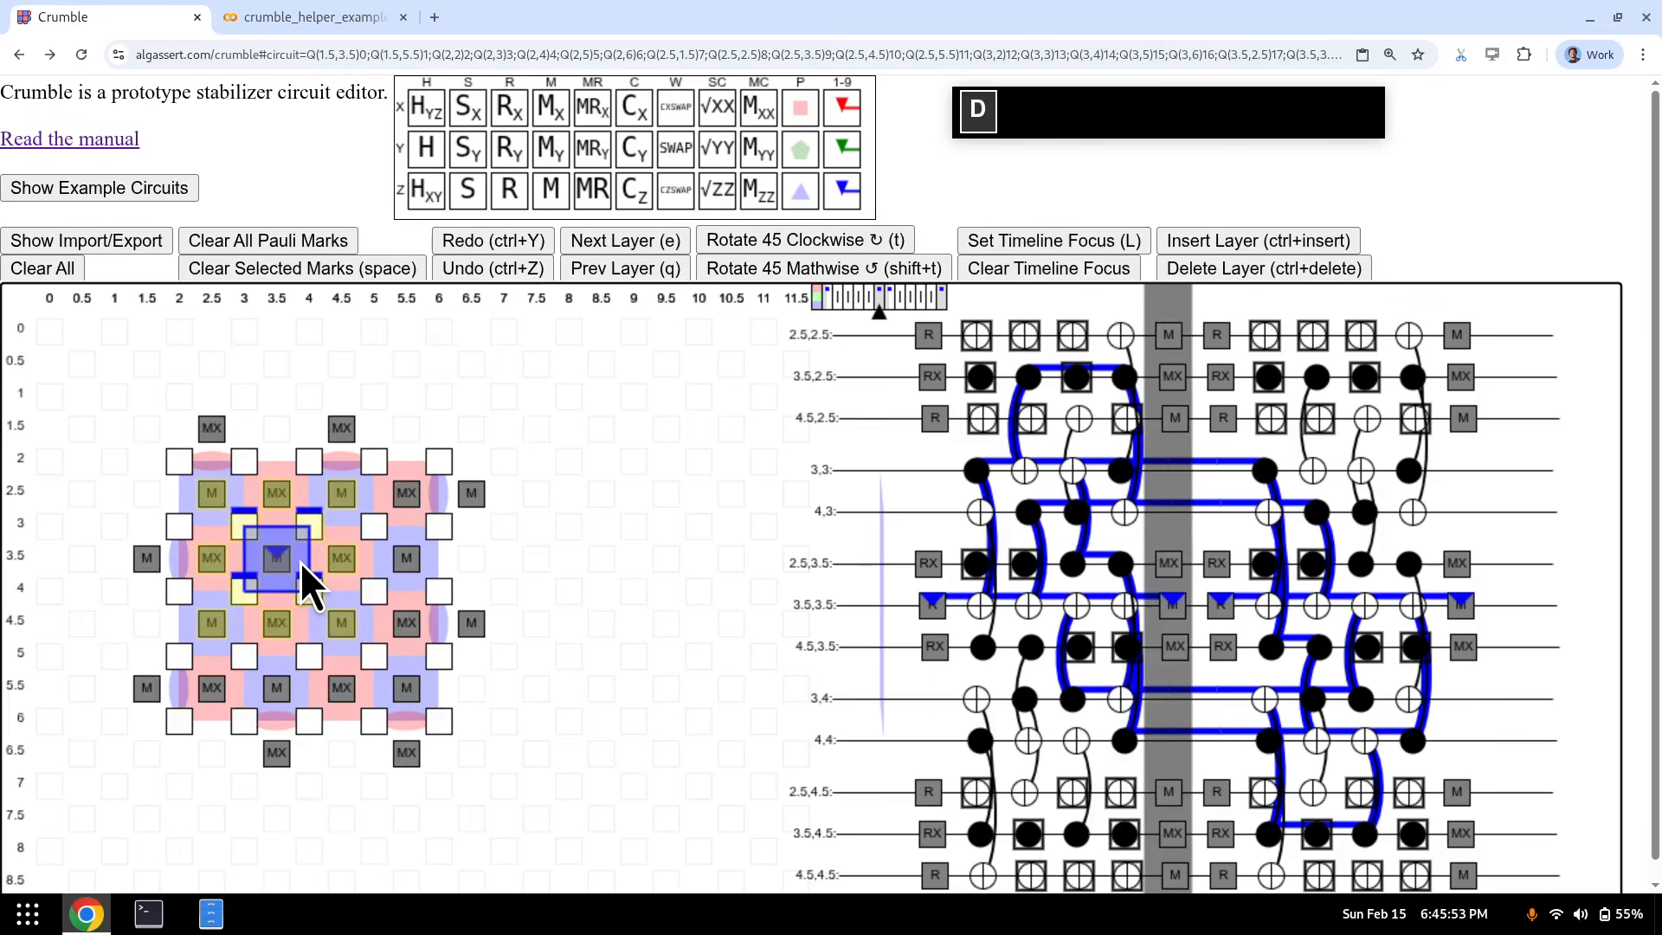
{"action": "key", "text": "1"}
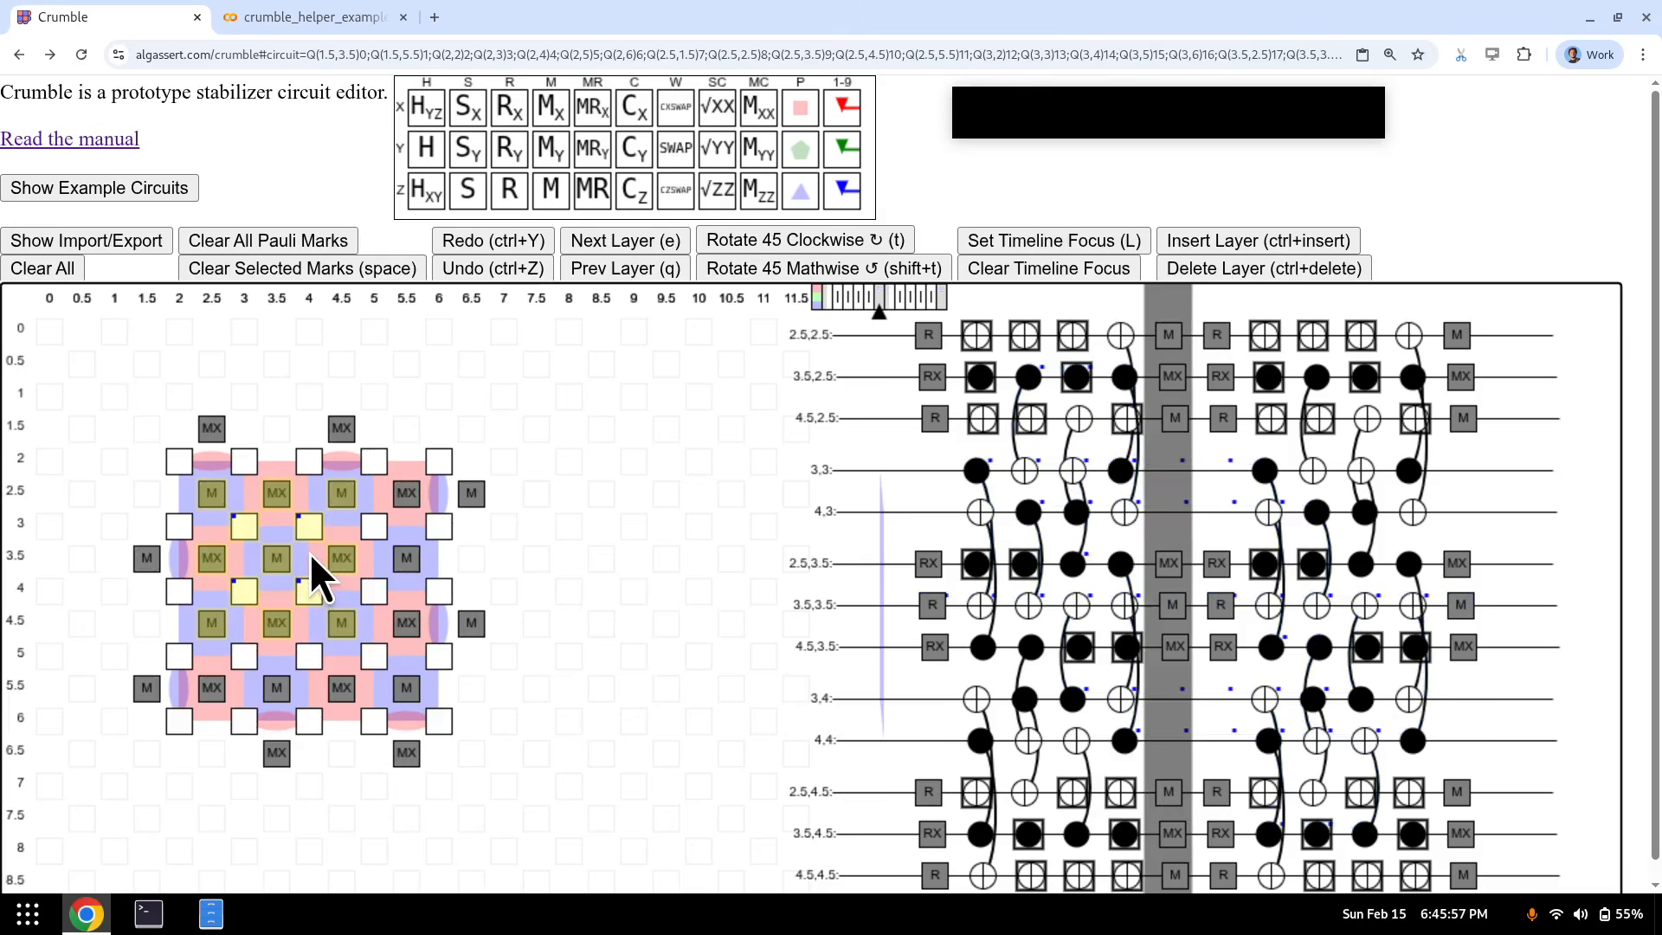
{"action": "left_click", "coordinate": [132, 242]}
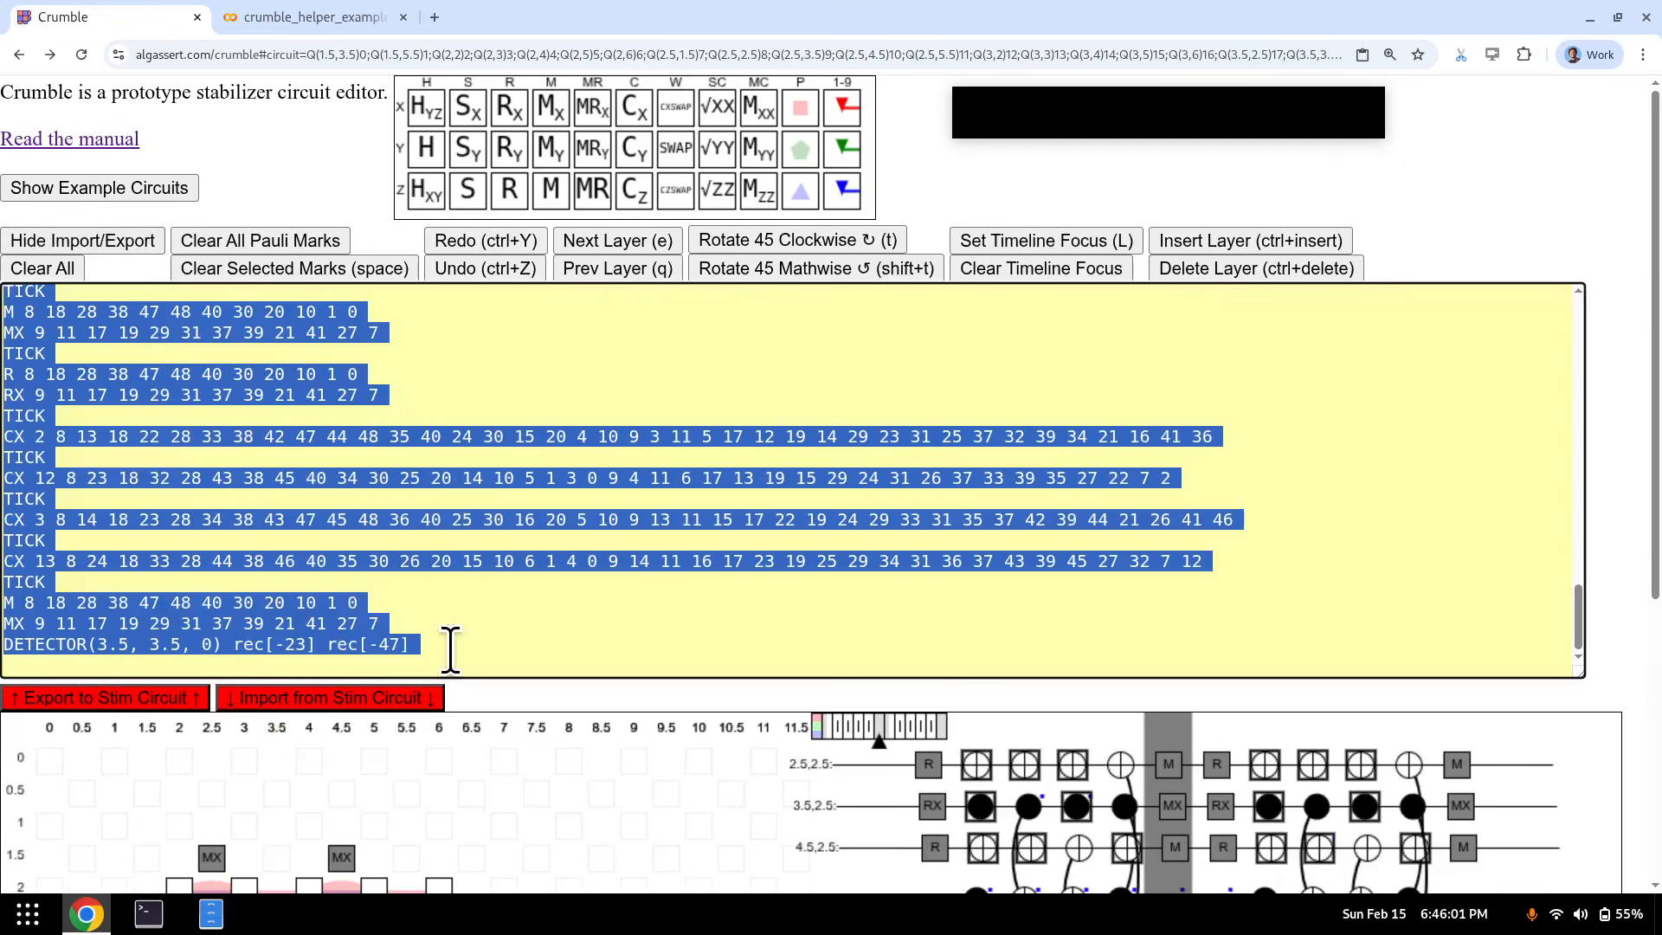
{"action": "left_click_drag", "start_coordinate": [451, 648], "coordinate": [5, 645]}
{"action": "left_click", "coordinate": [333, 625]}
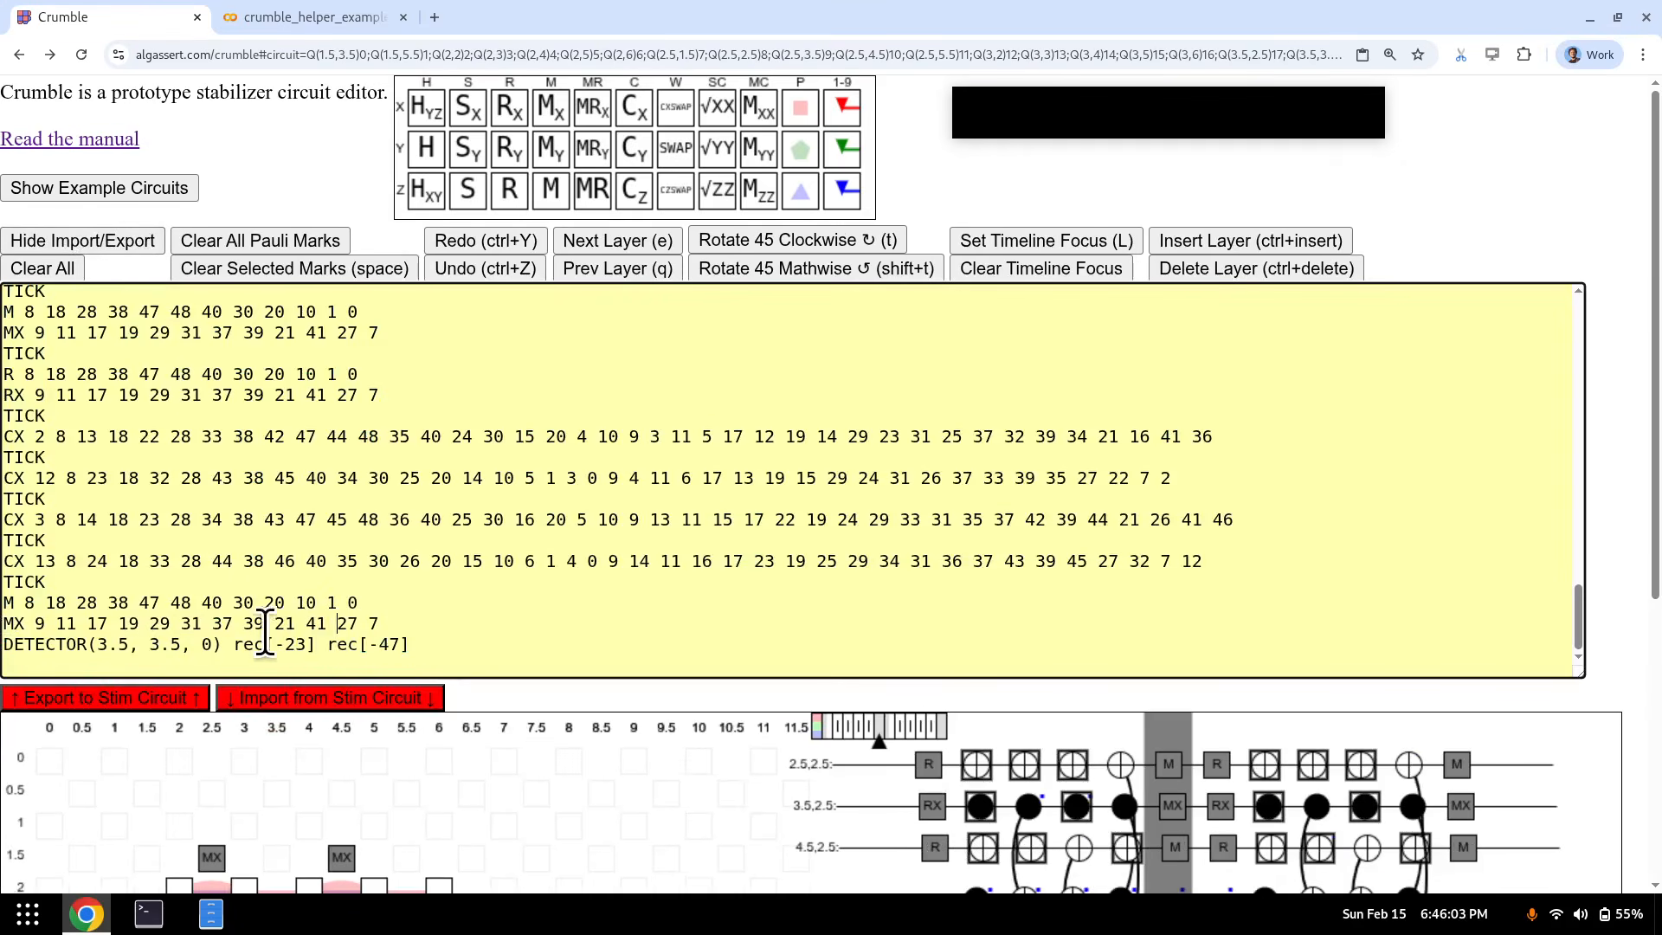
{"action": "left_click_drag", "start_coordinate": [235, 645], "coordinate": [475, 641]}
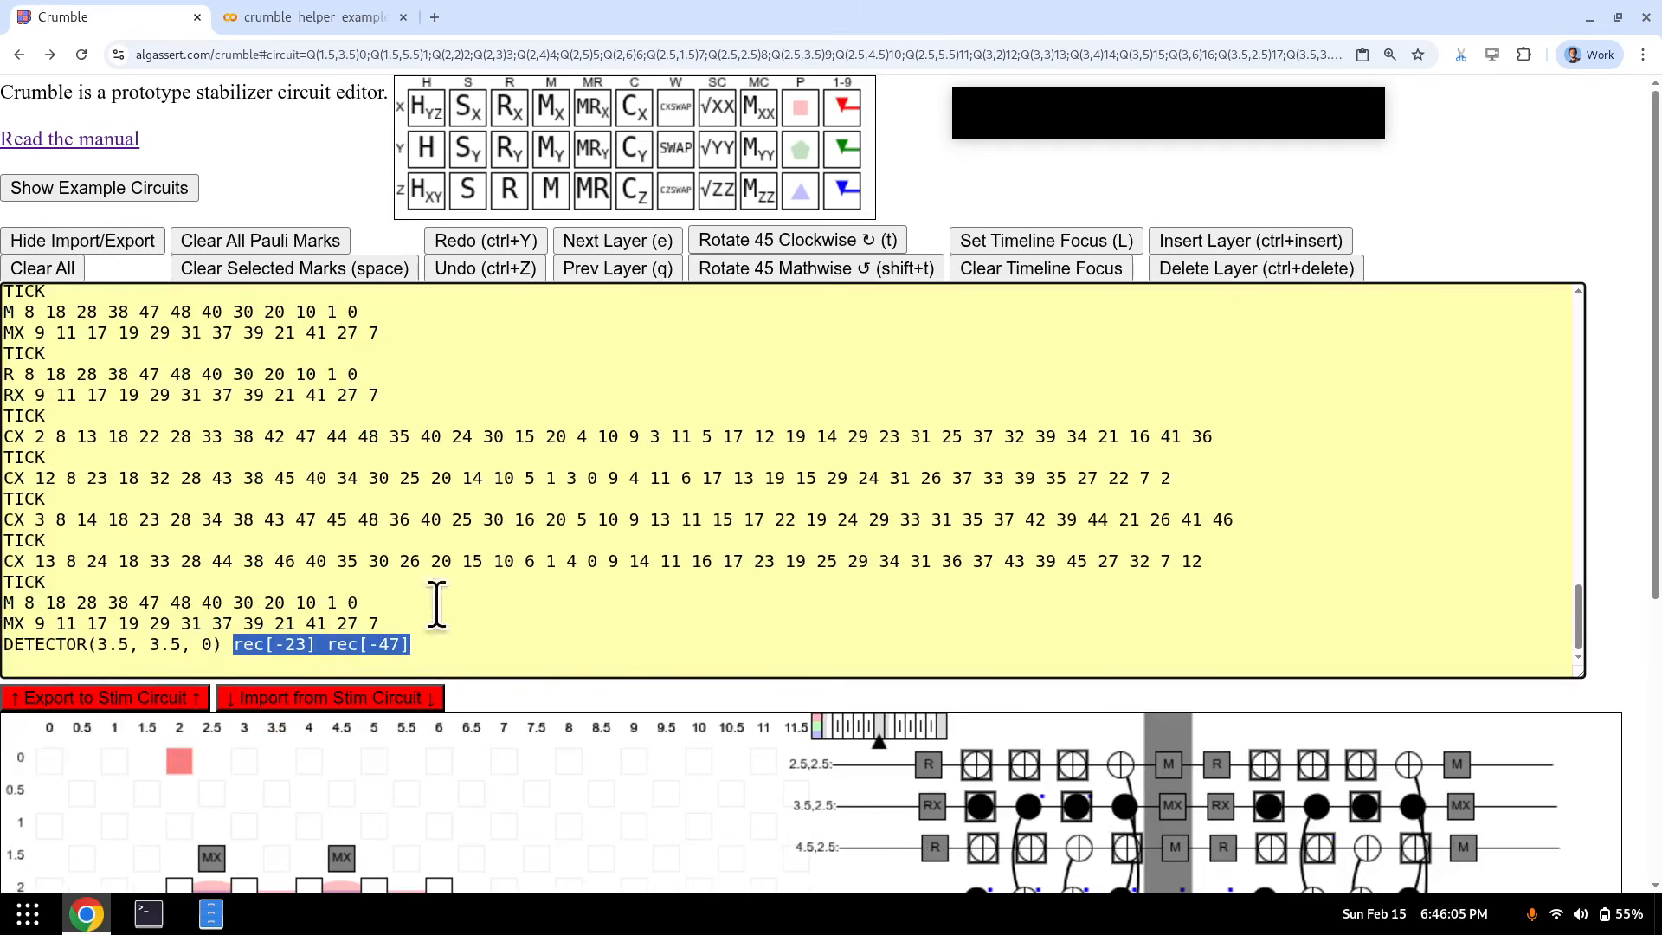
{"action": "left_click", "coordinate": [111, 240]}
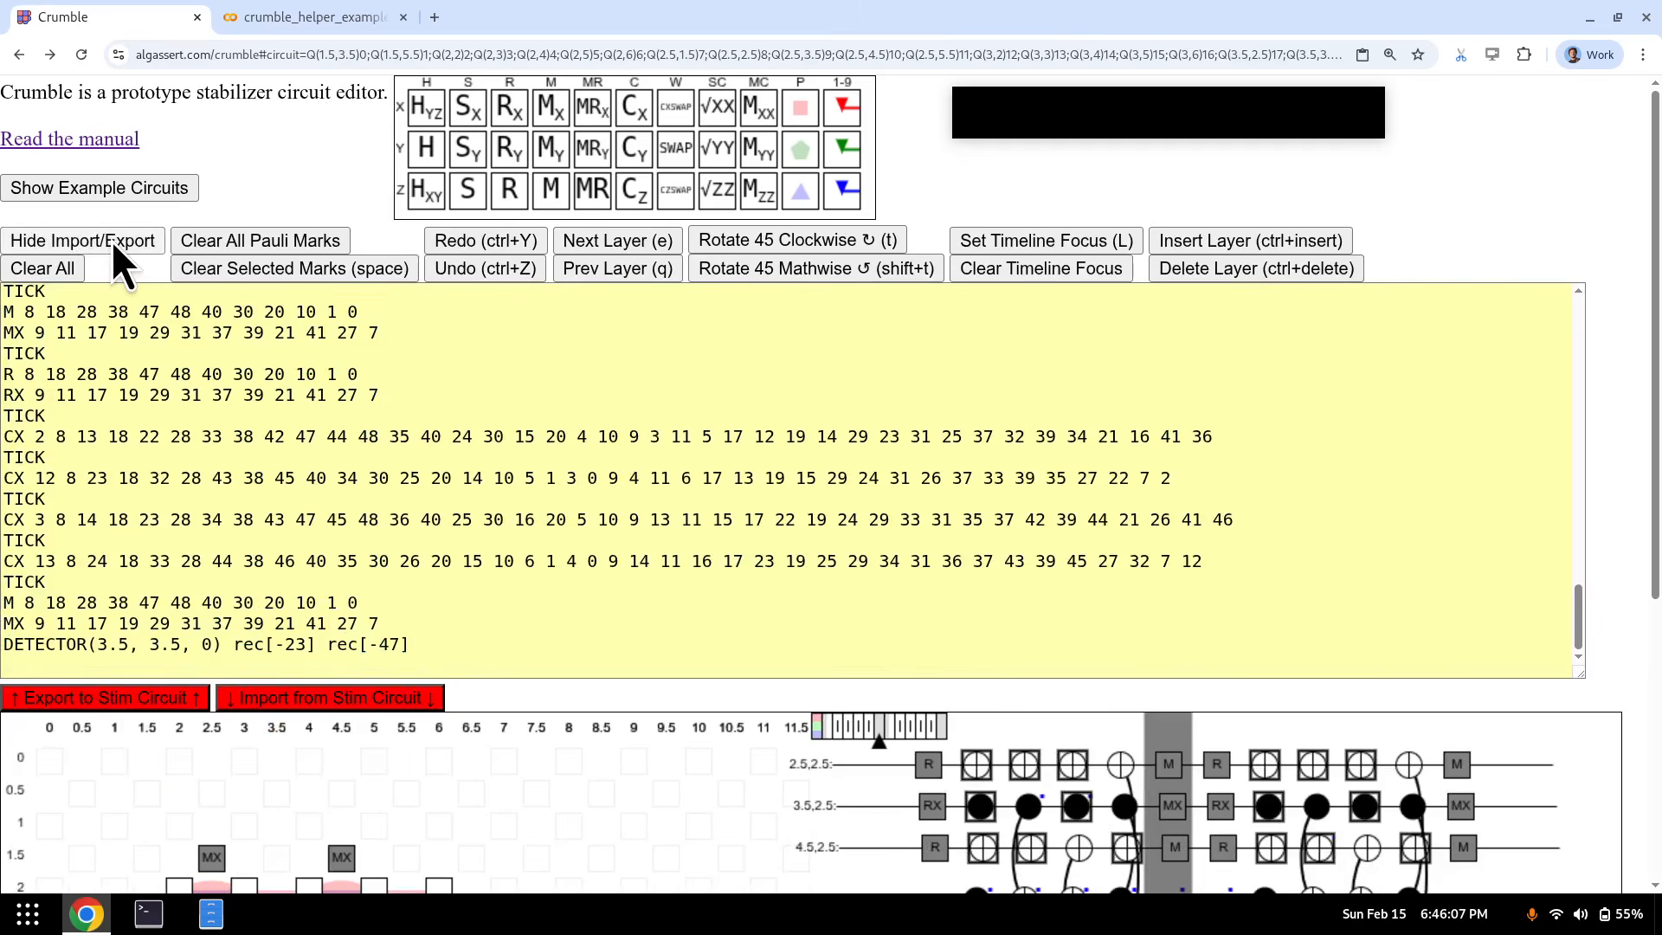
{"action": "left_click", "coordinate": [183, 469]}
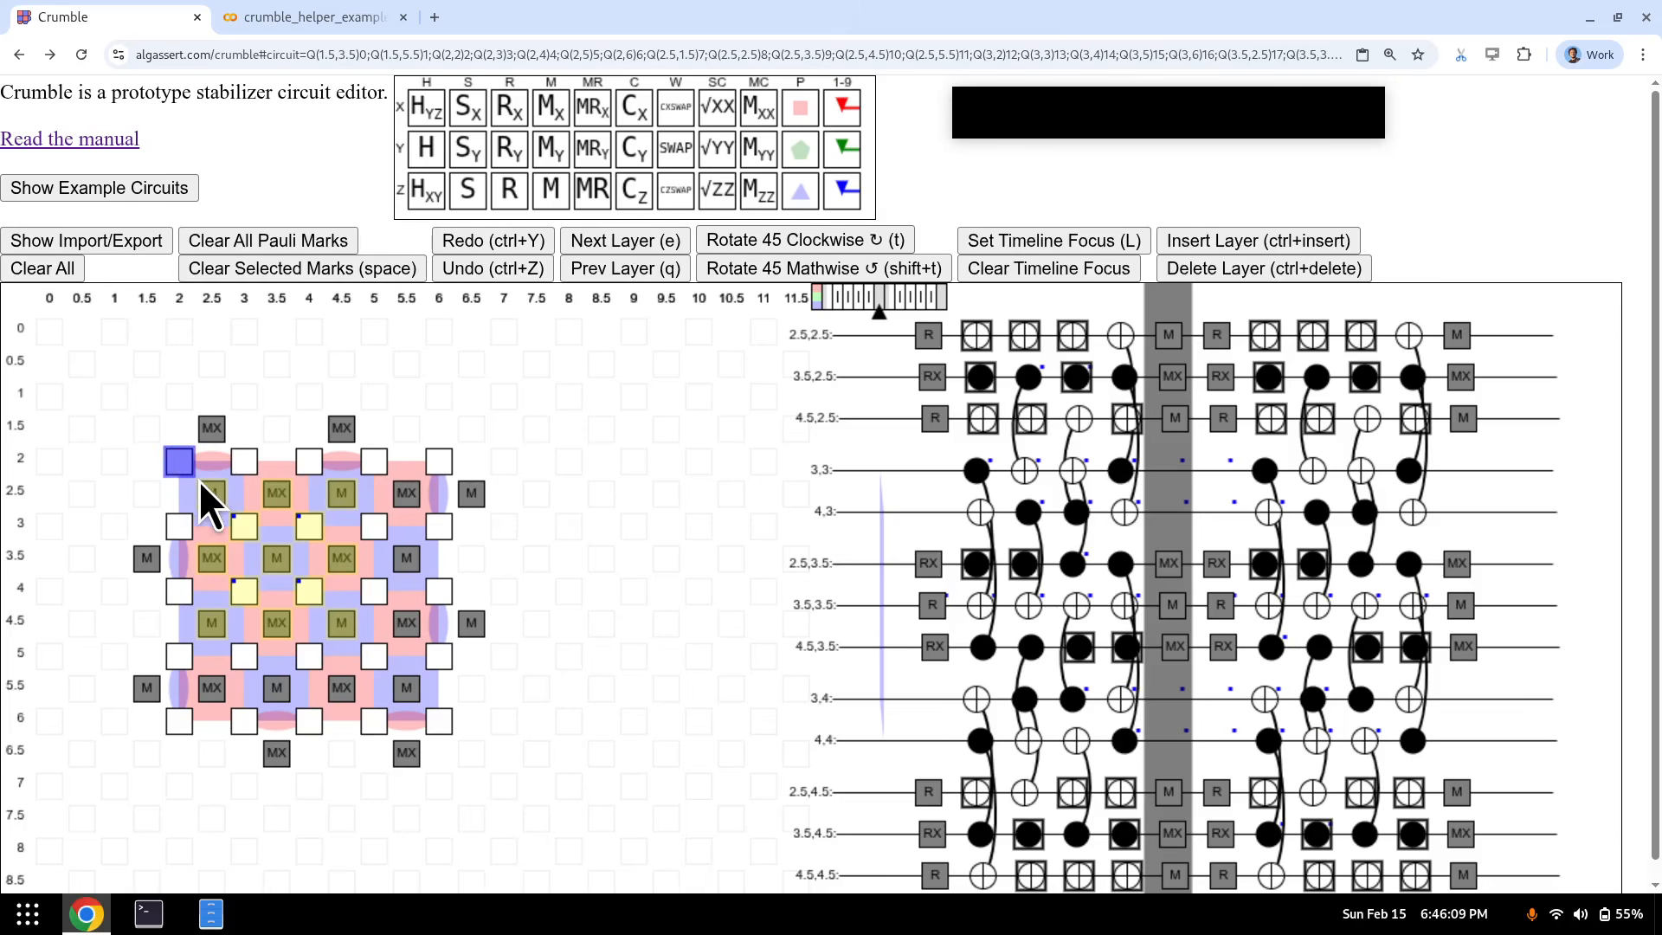
- At the reset layer, mark RX resets 2.5,1.5 and 4.5,1.5 with X and R 2.5,2.5 with Z
{"action": "key", "text": "q"}
{"action": "key", "text": "q"}
{"action": "key", "text": "q"}
{"action": "key", "text": "q"}
{"action": "key", "text": "q"}
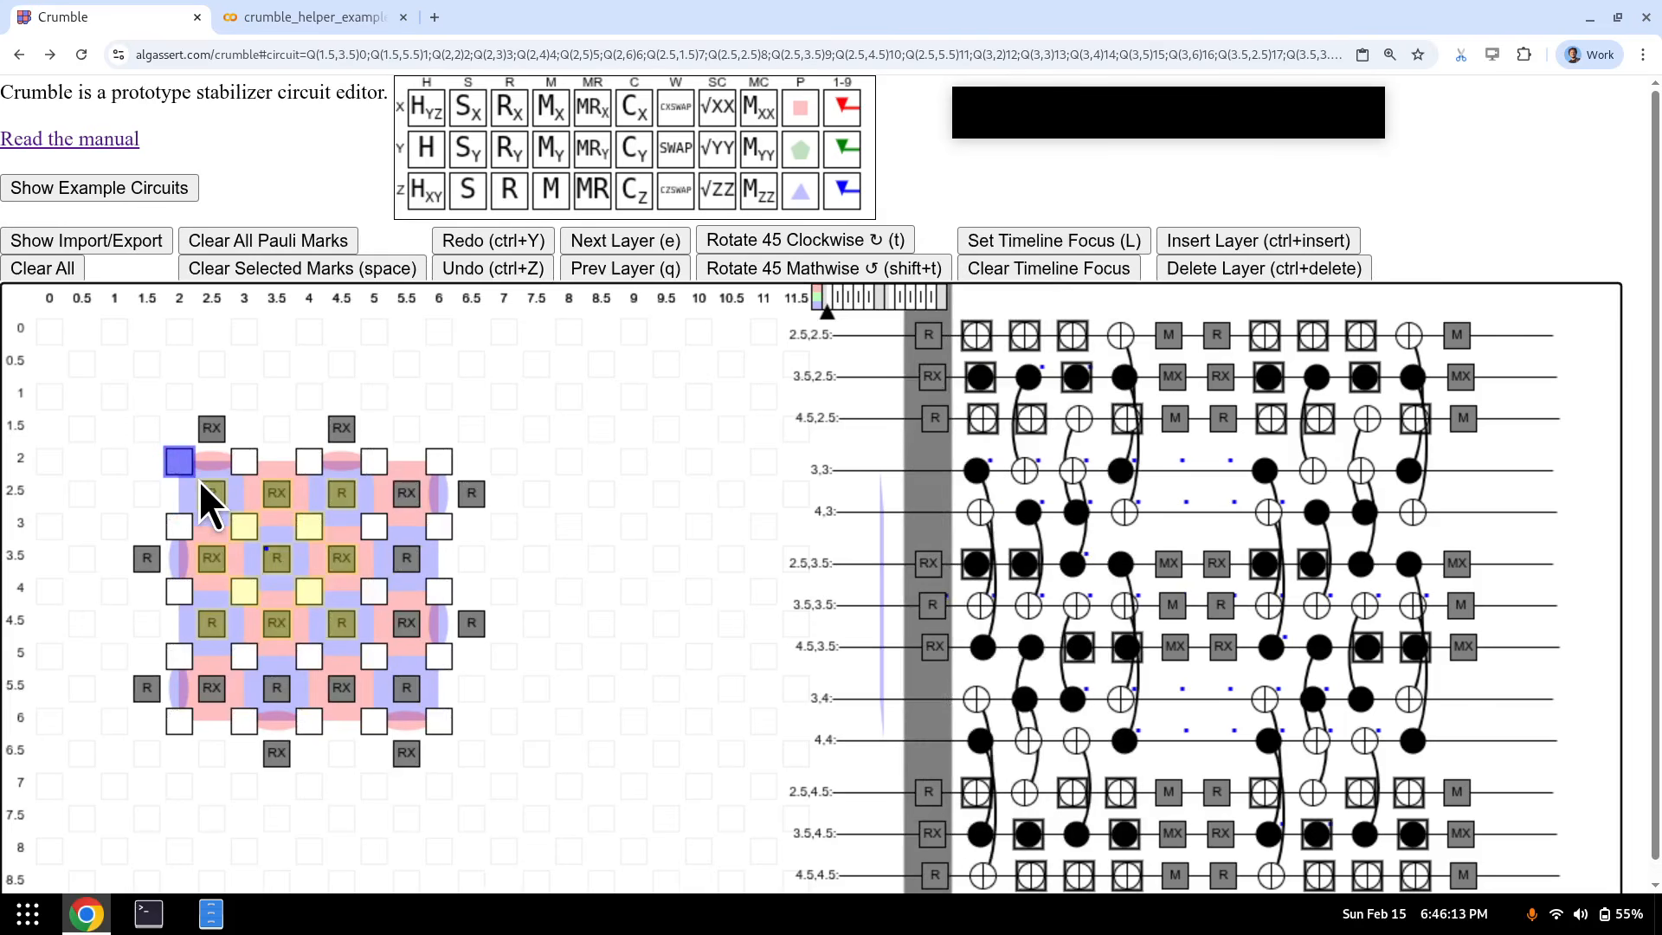
{"action": "left_click", "coordinate": [222, 428]}
{"action": "key", "text": "1"}
{"action": "left_click", "coordinate": [340, 429]}
{"action": "key", "text": "2"}
{"action": "left_click", "coordinate": [213, 494]}
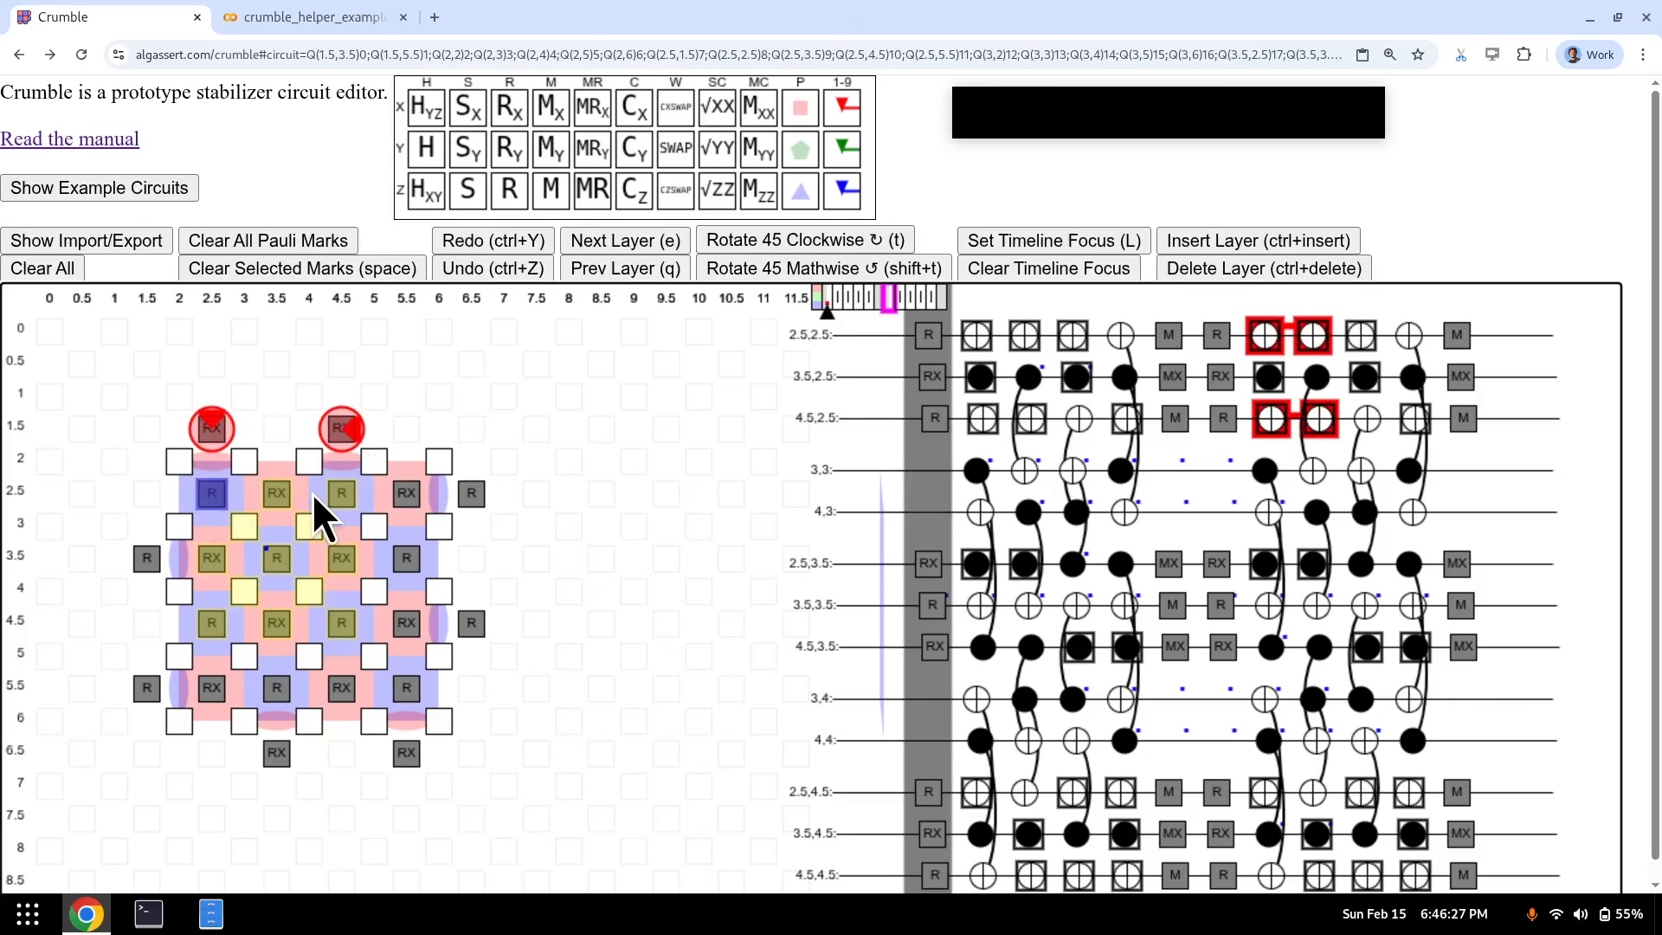
{"action": "key", "text": "3"}
{"action": "key", "text": "1"}
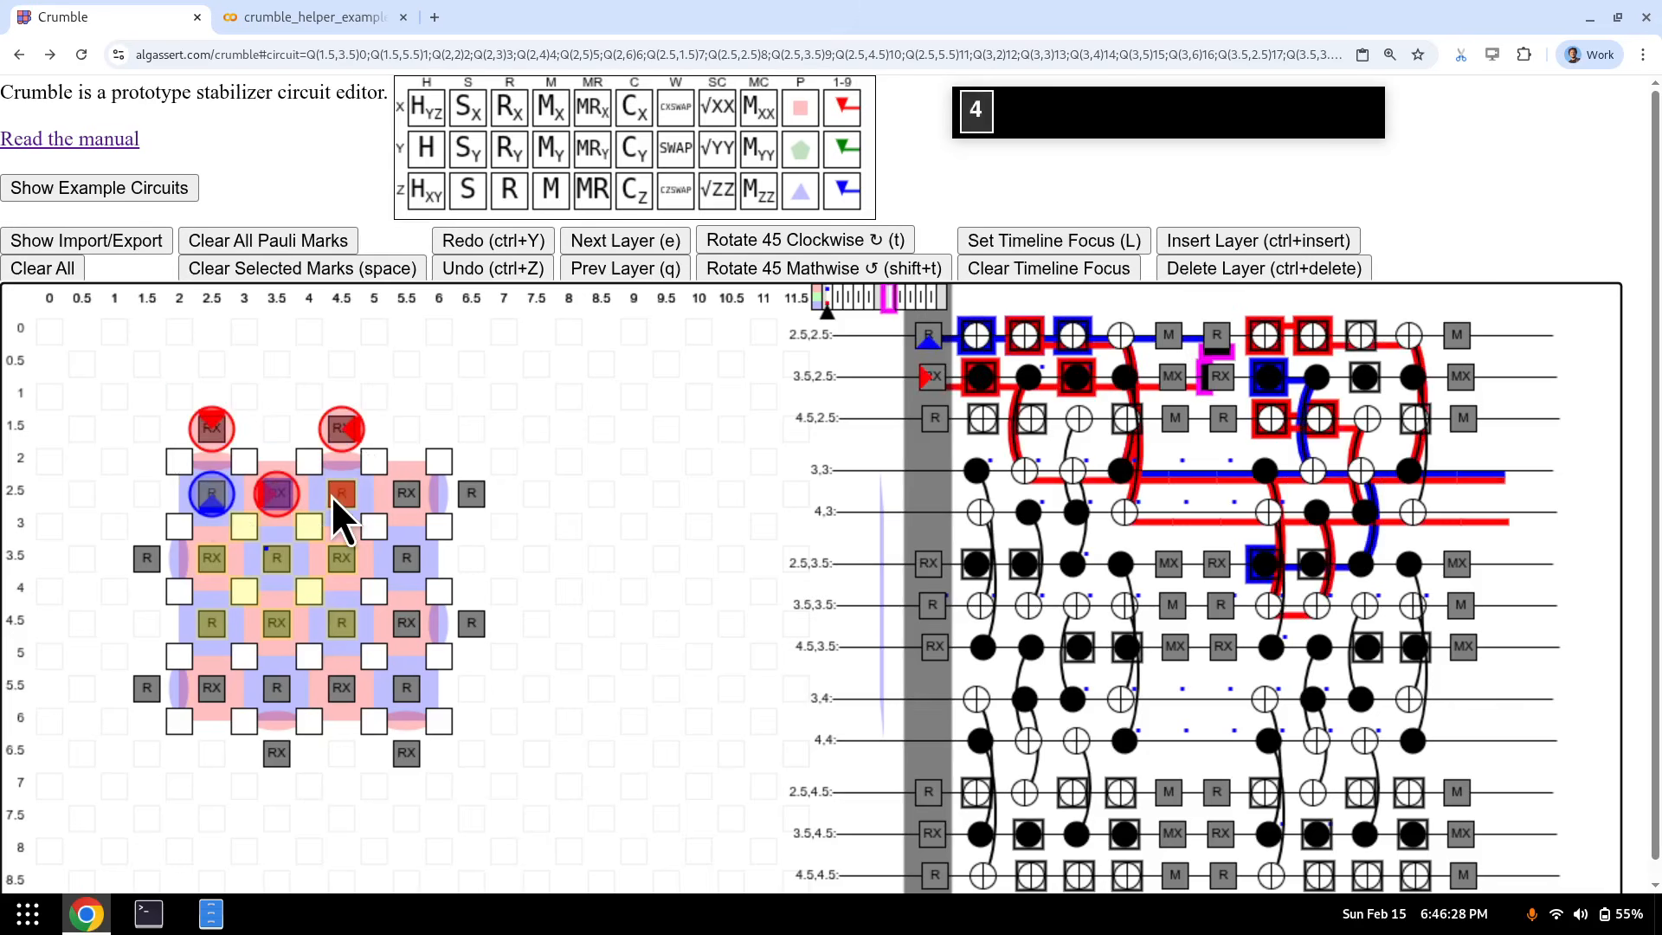
- Add alternating Pauli marks on the row 2.5 resets at 4.5, 5.5 and 6.5, then advance to measurements
{"action": "left_click", "coordinate": [206, 434]}
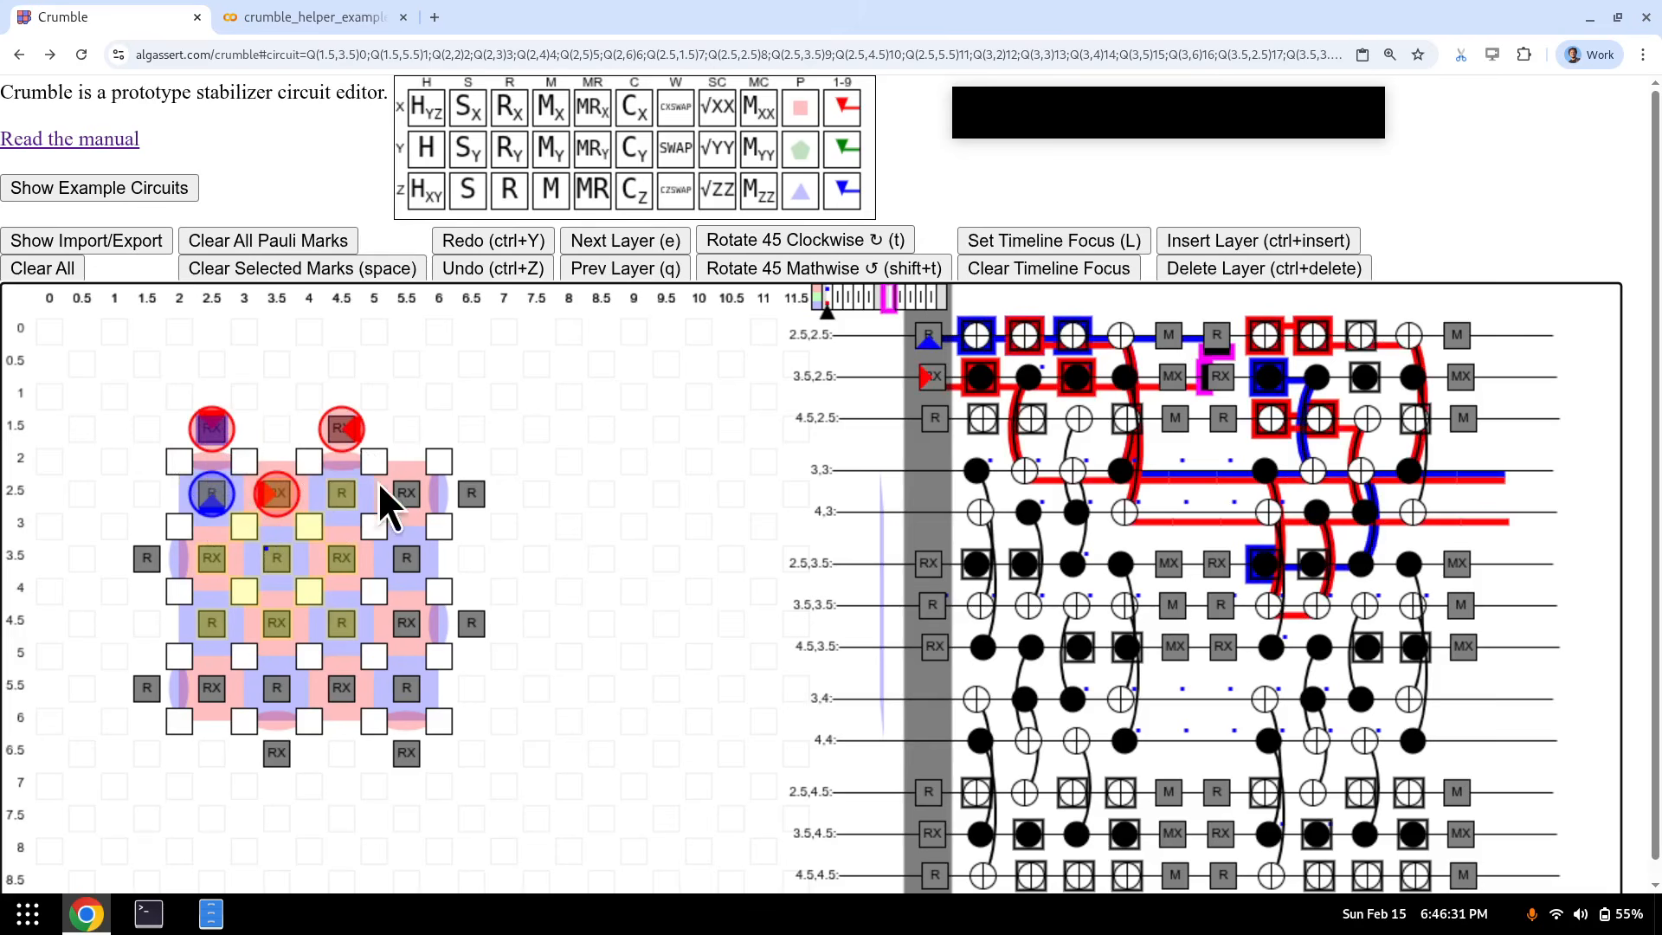
{"action": "left_click", "coordinate": [348, 495]}
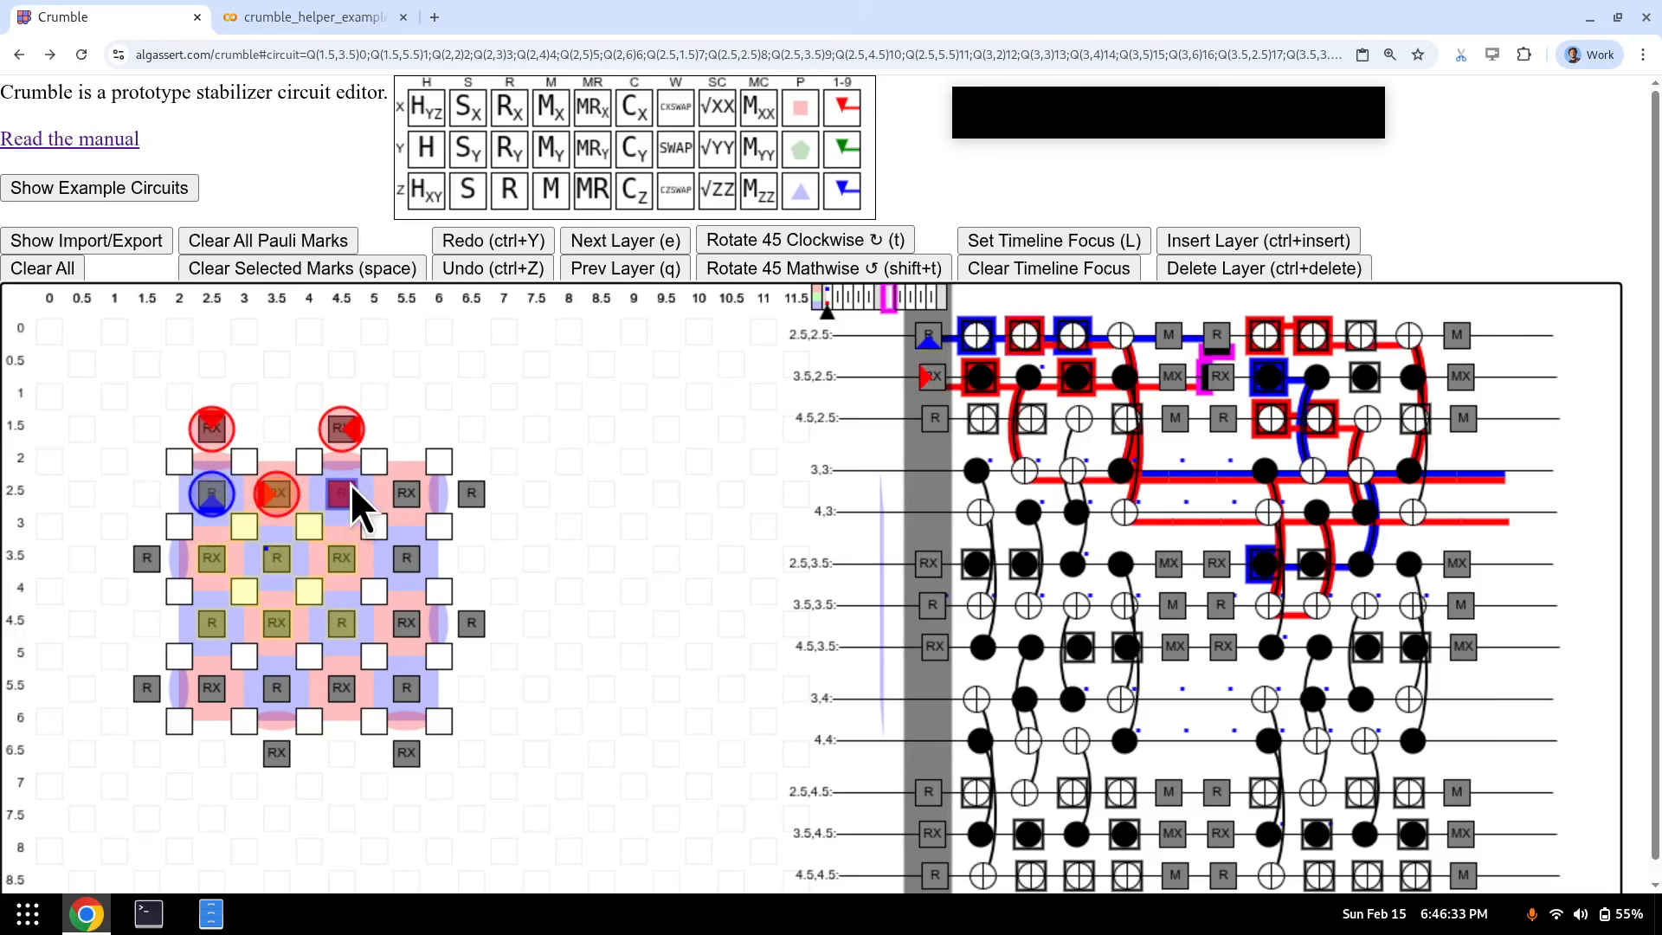
{"action": "key", "text": "3"}
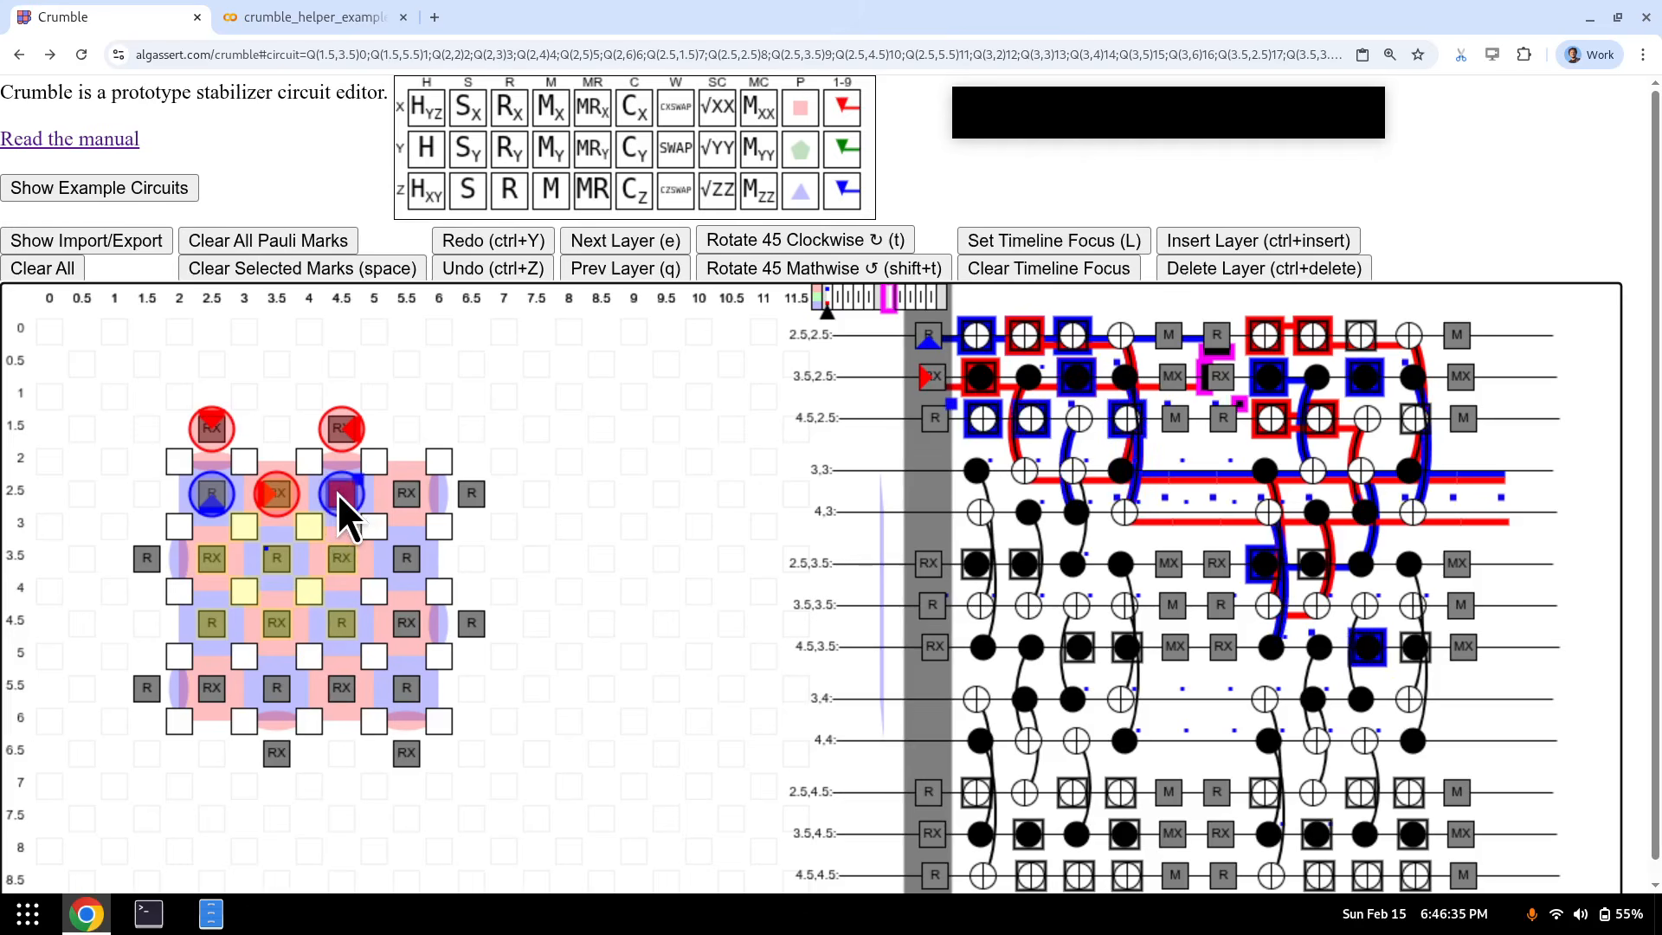
{"action": "key", "text": "space"}
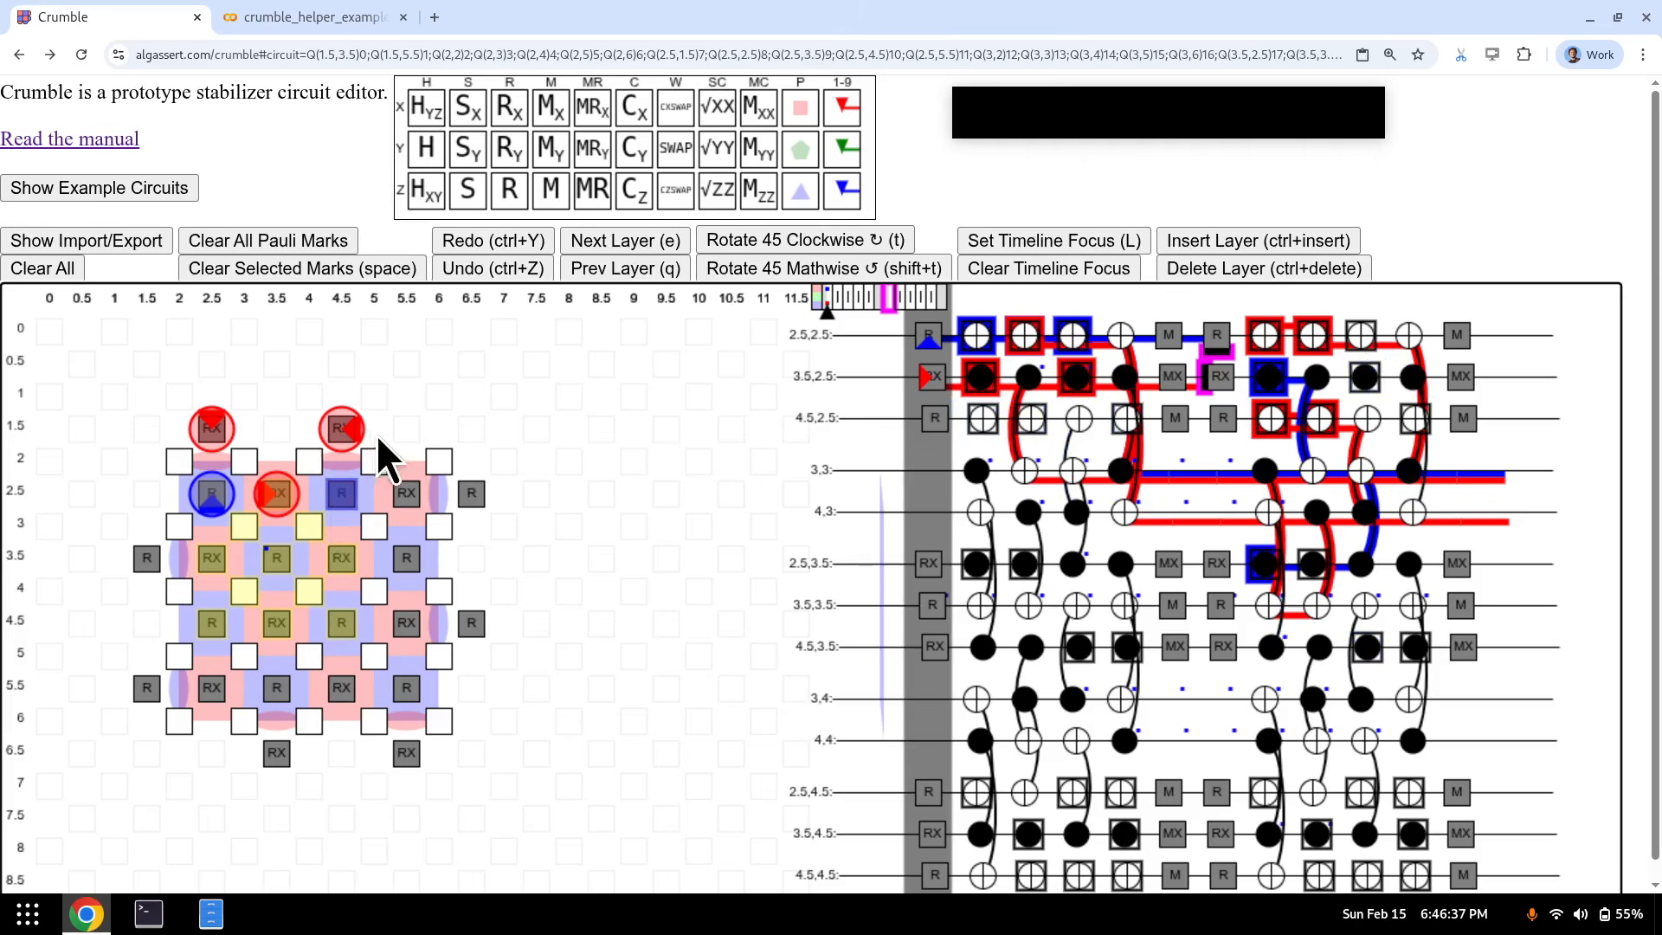
{"action": "key", "text": "1"}
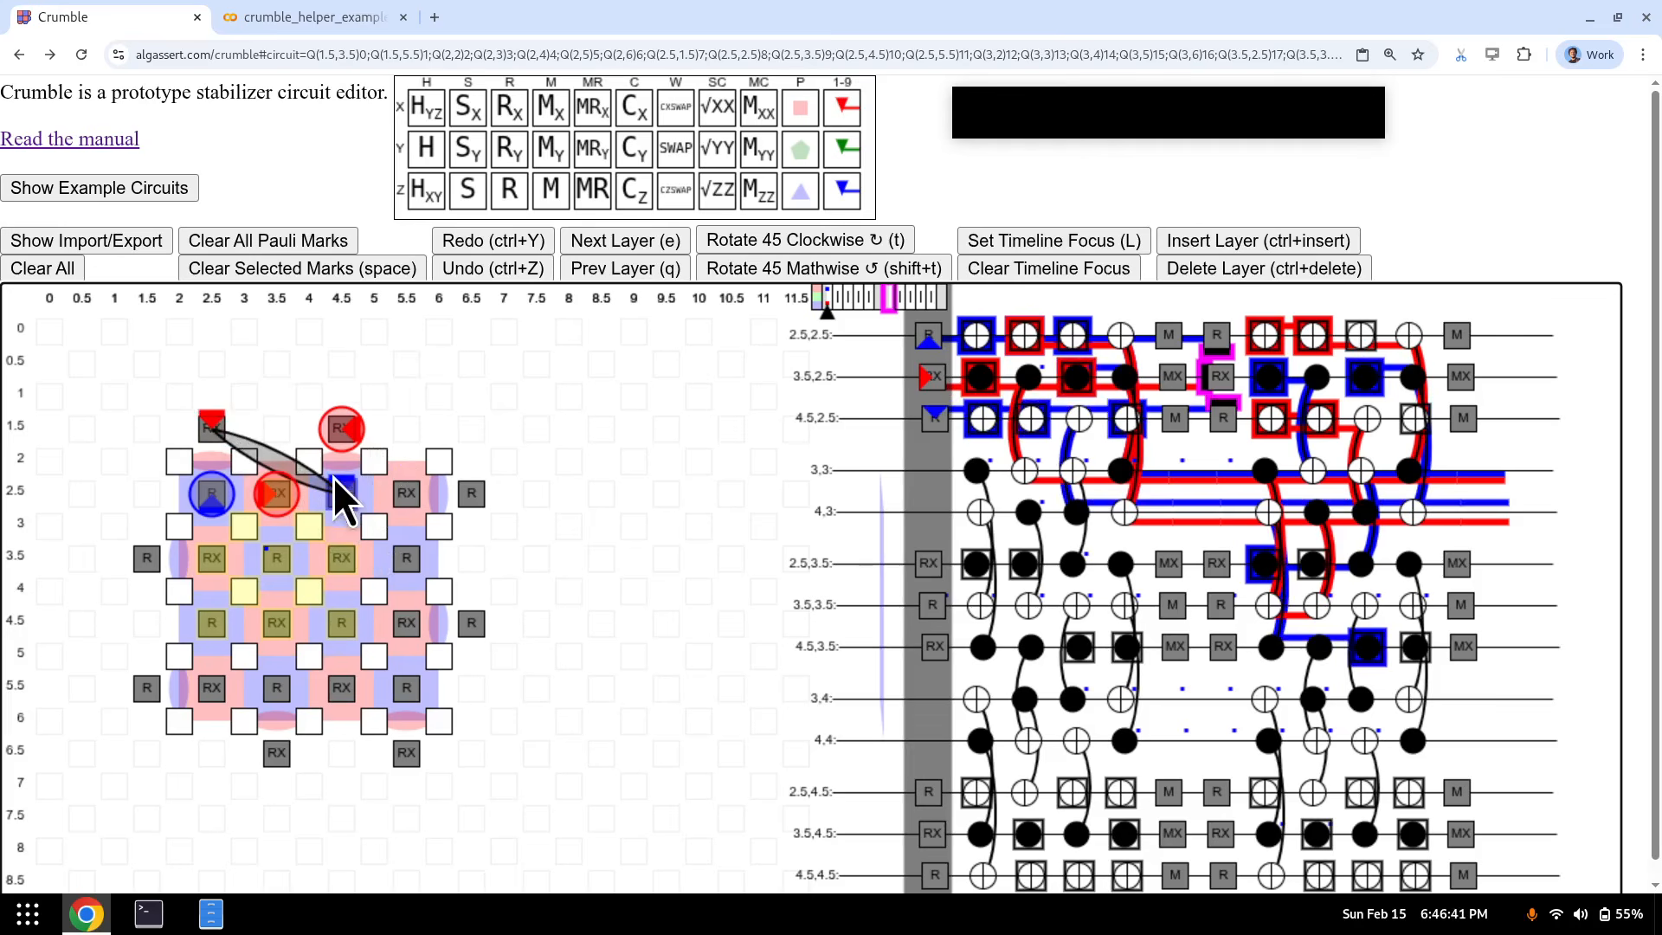
{"action": "left_click", "coordinate": [232, 425]}
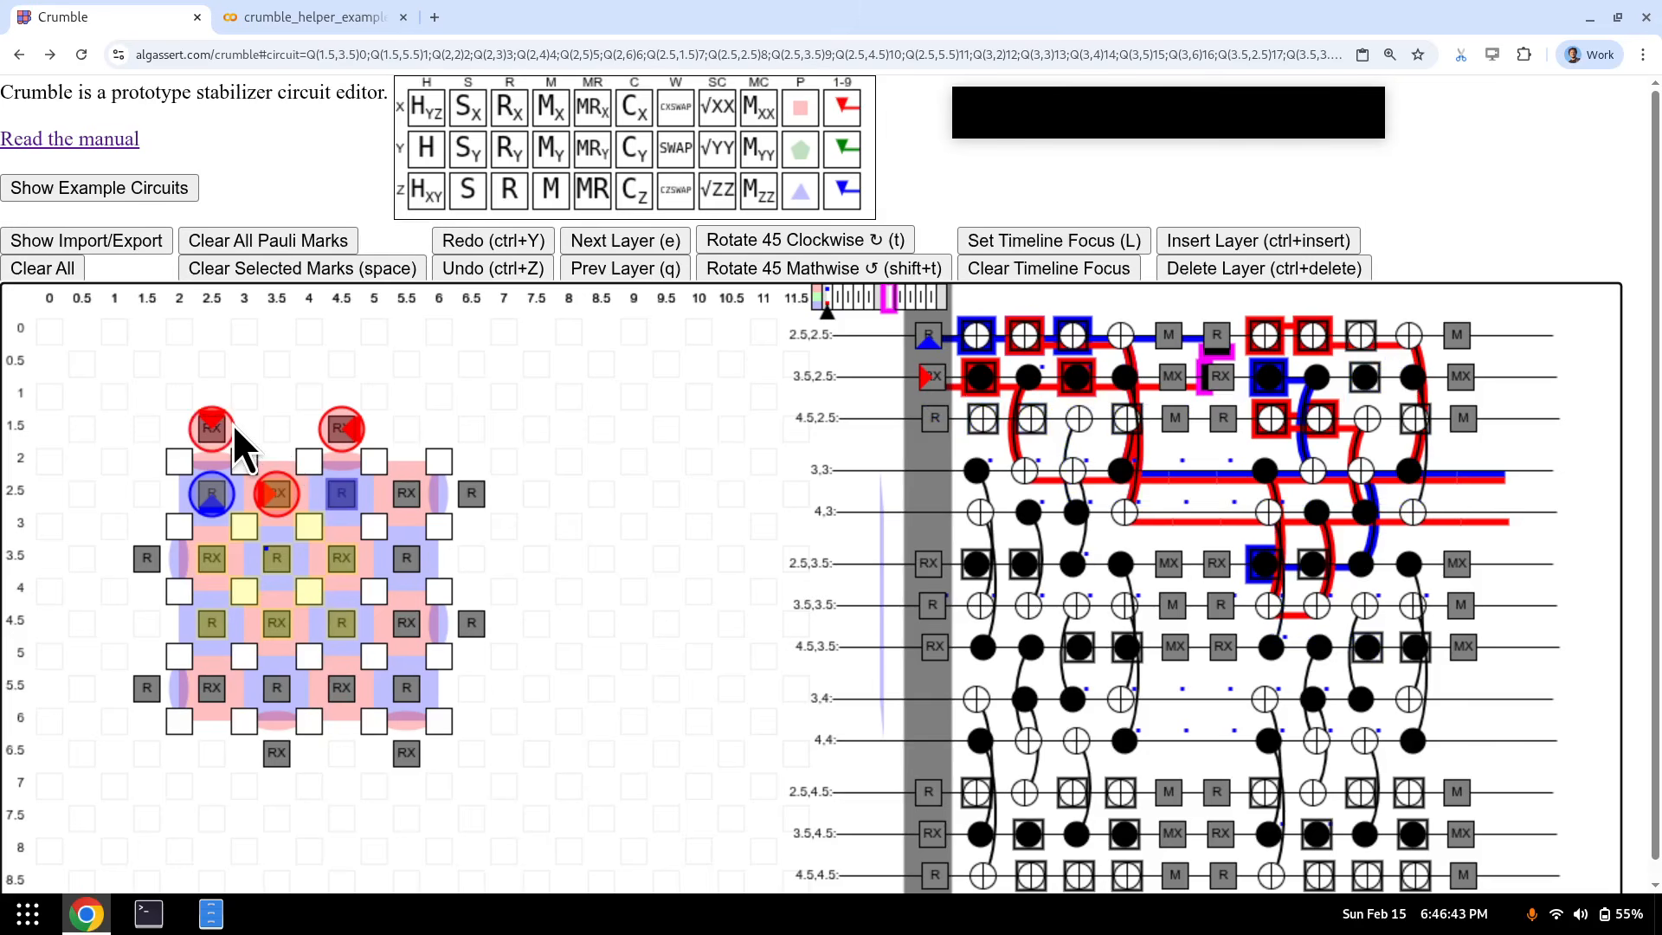
{"action": "key", "text": "5"}
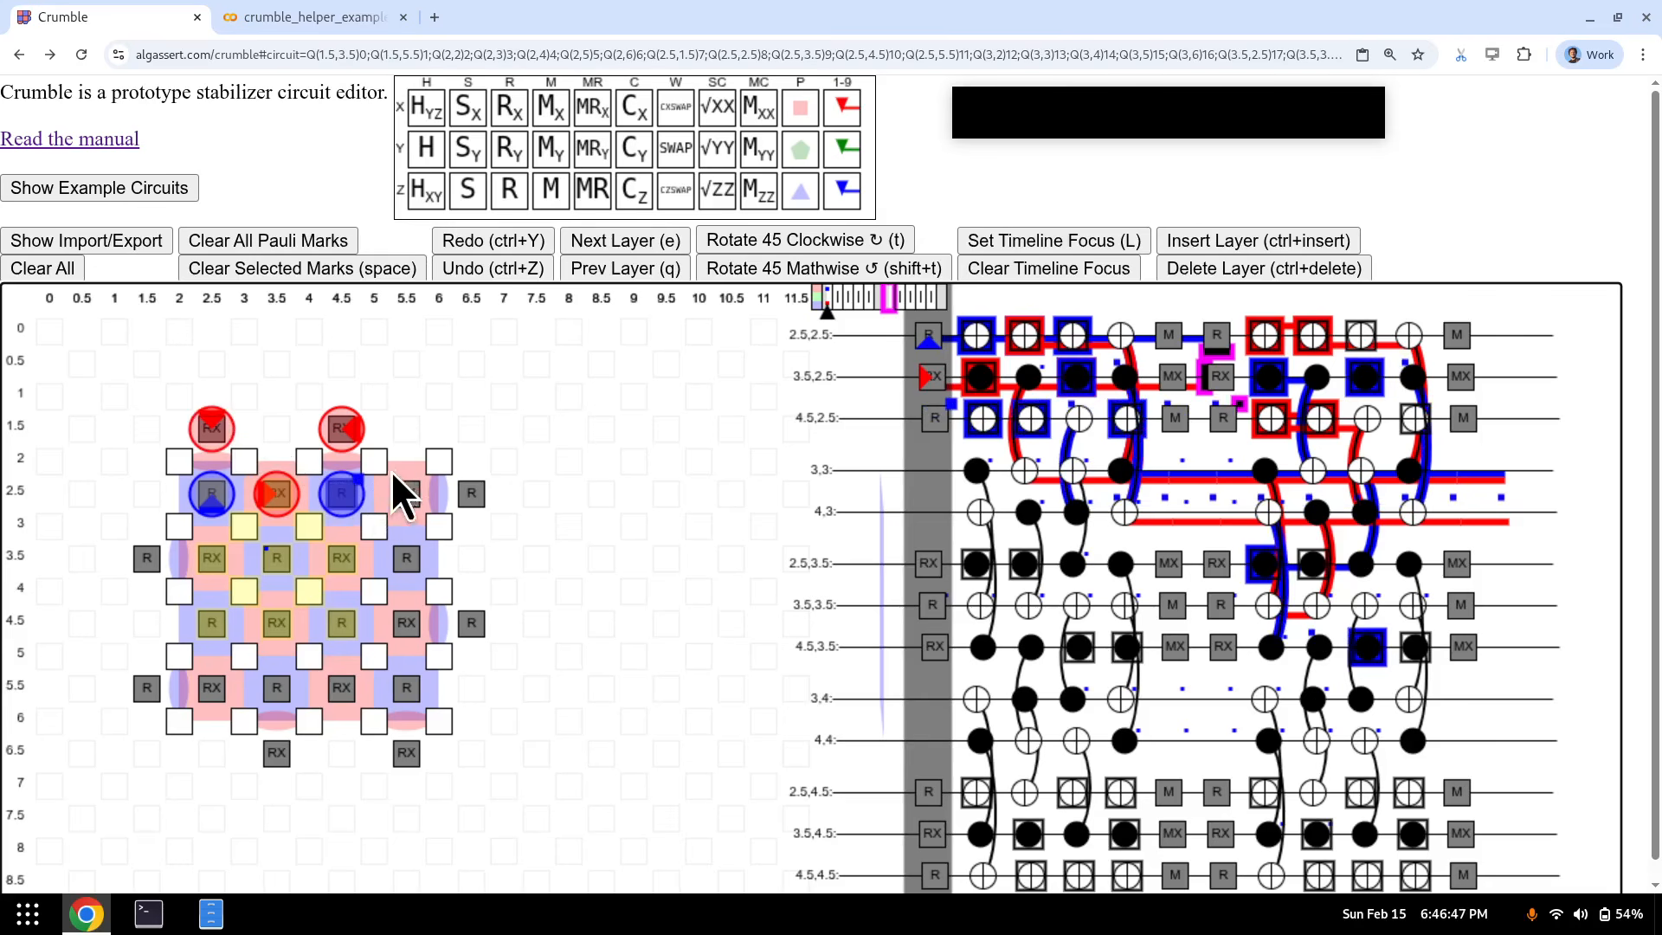
{"action": "left_click", "coordinate": [401, 490]}
{"action": "key", "text": "6"}
{"action": "left_click", "coordinate": [471, 498]}
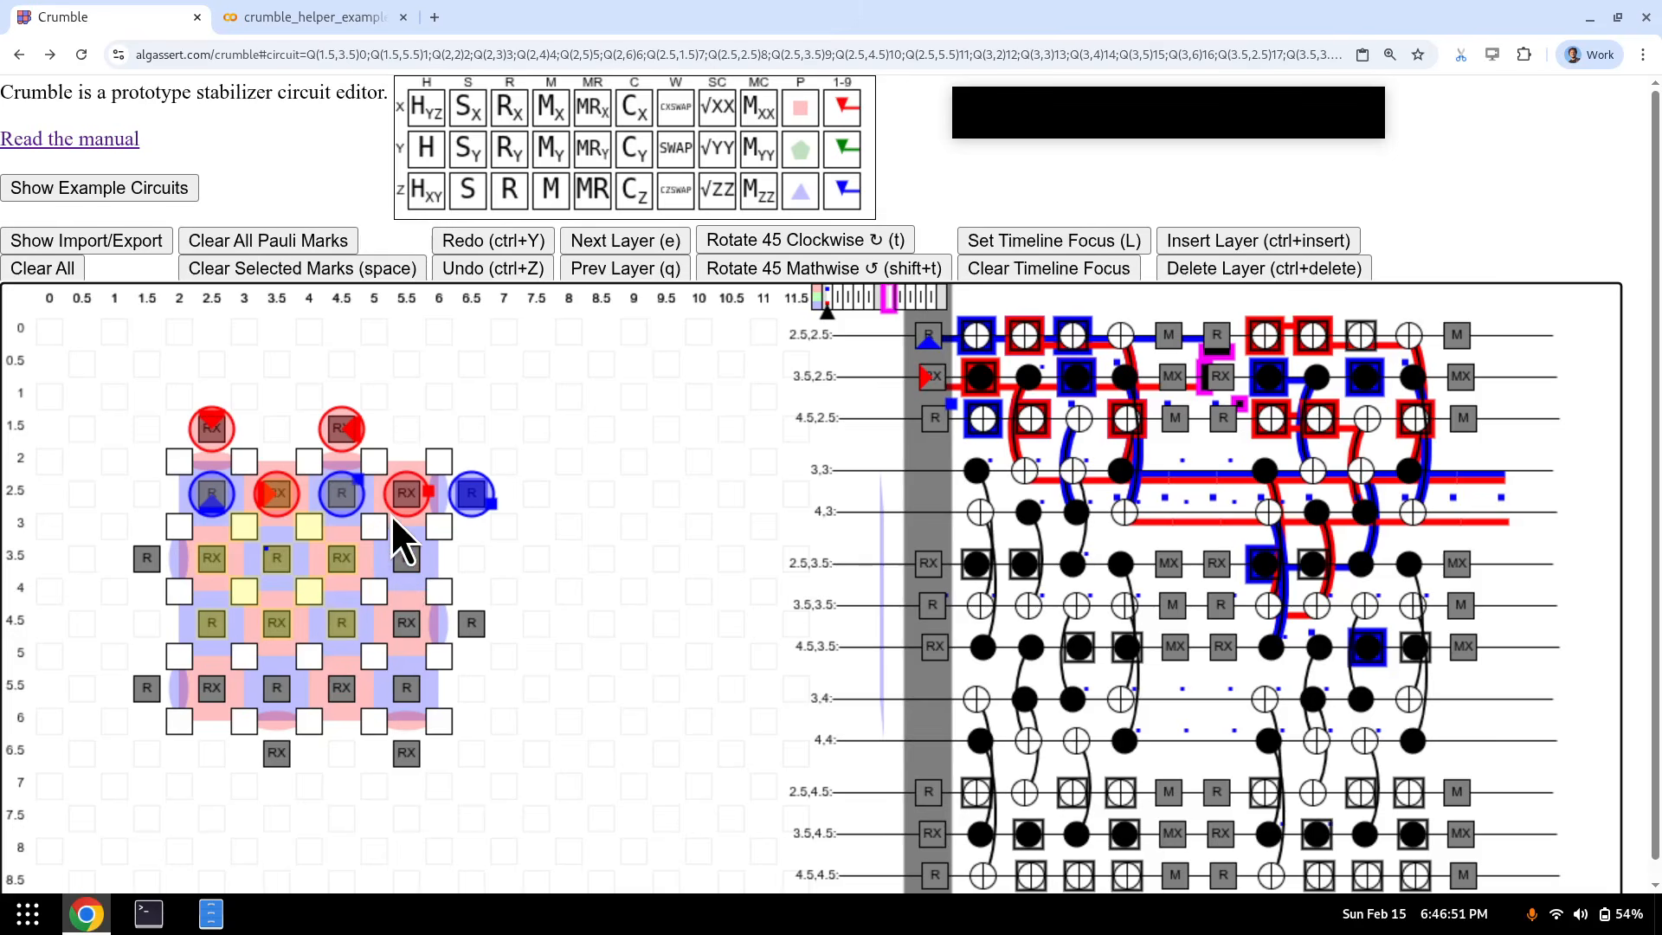
{"action": "key", "text": "e"}
{"action": "key", "text": "e"}
{"action": "key", "text": "e"}
{"action": "key", "text": "e"}
{"action": "key", "text": "e"}
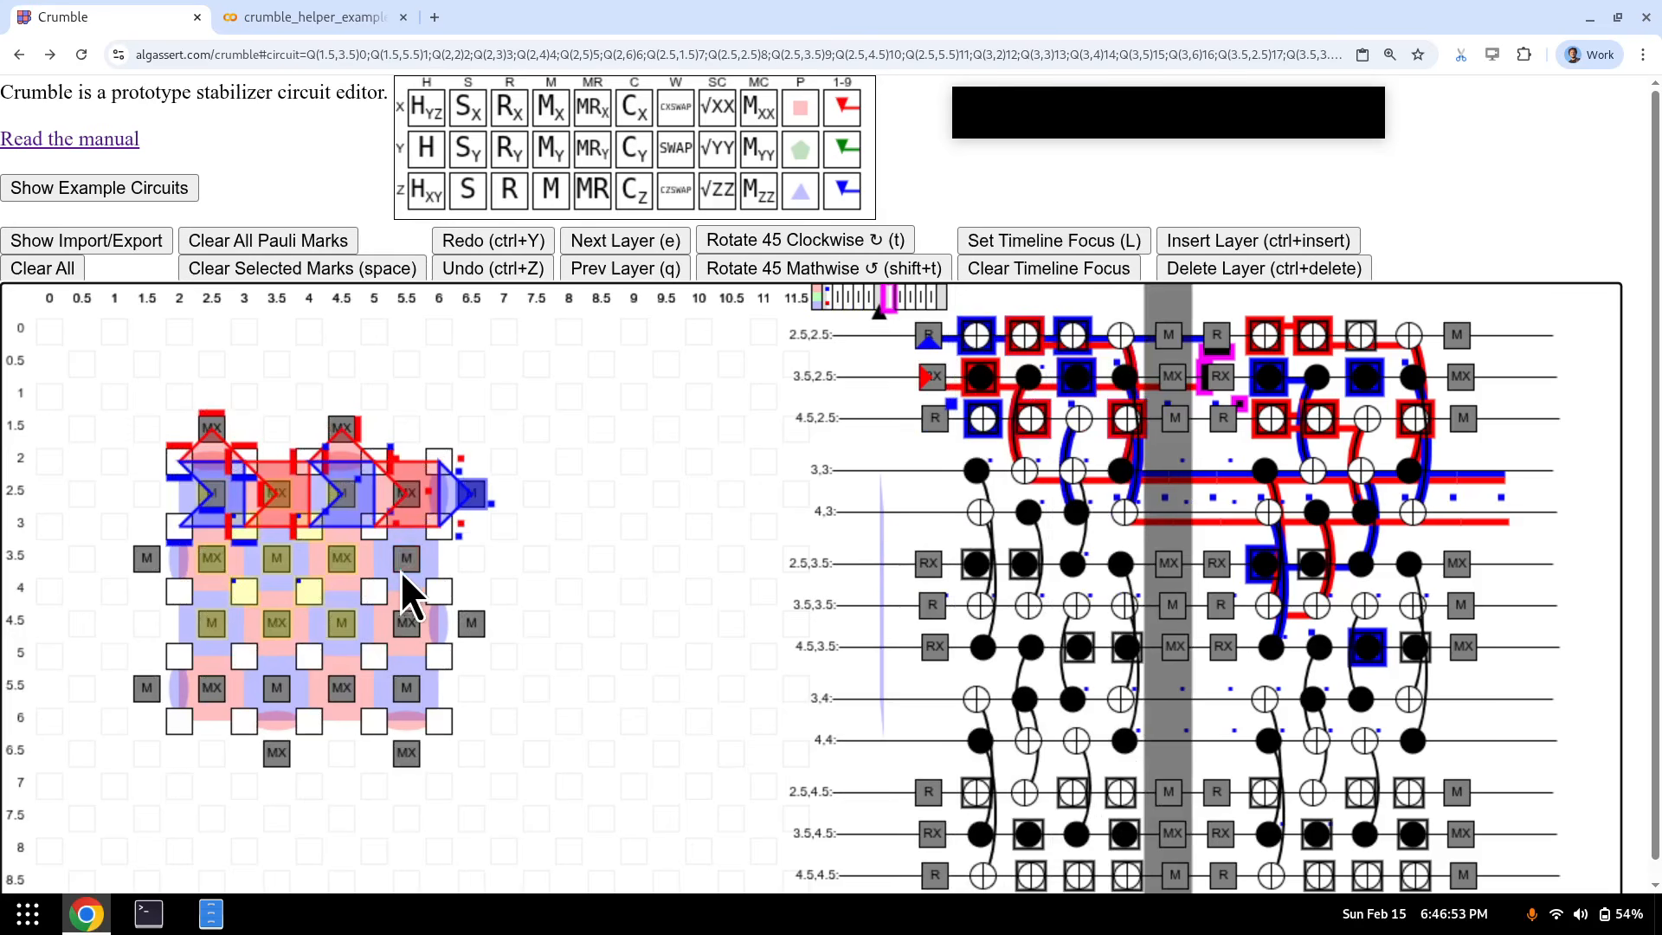
- Place marks 1–4 on the measurements at 2.5,1.5, 4.5,1.5, 2.5,2.5 and 3.5,2.5
{"action": "left_click", "coordinate": [220, 436]}
{"action": "key", "text": "1"}
{"action": "left_click", "coordinate": [336, 437]}
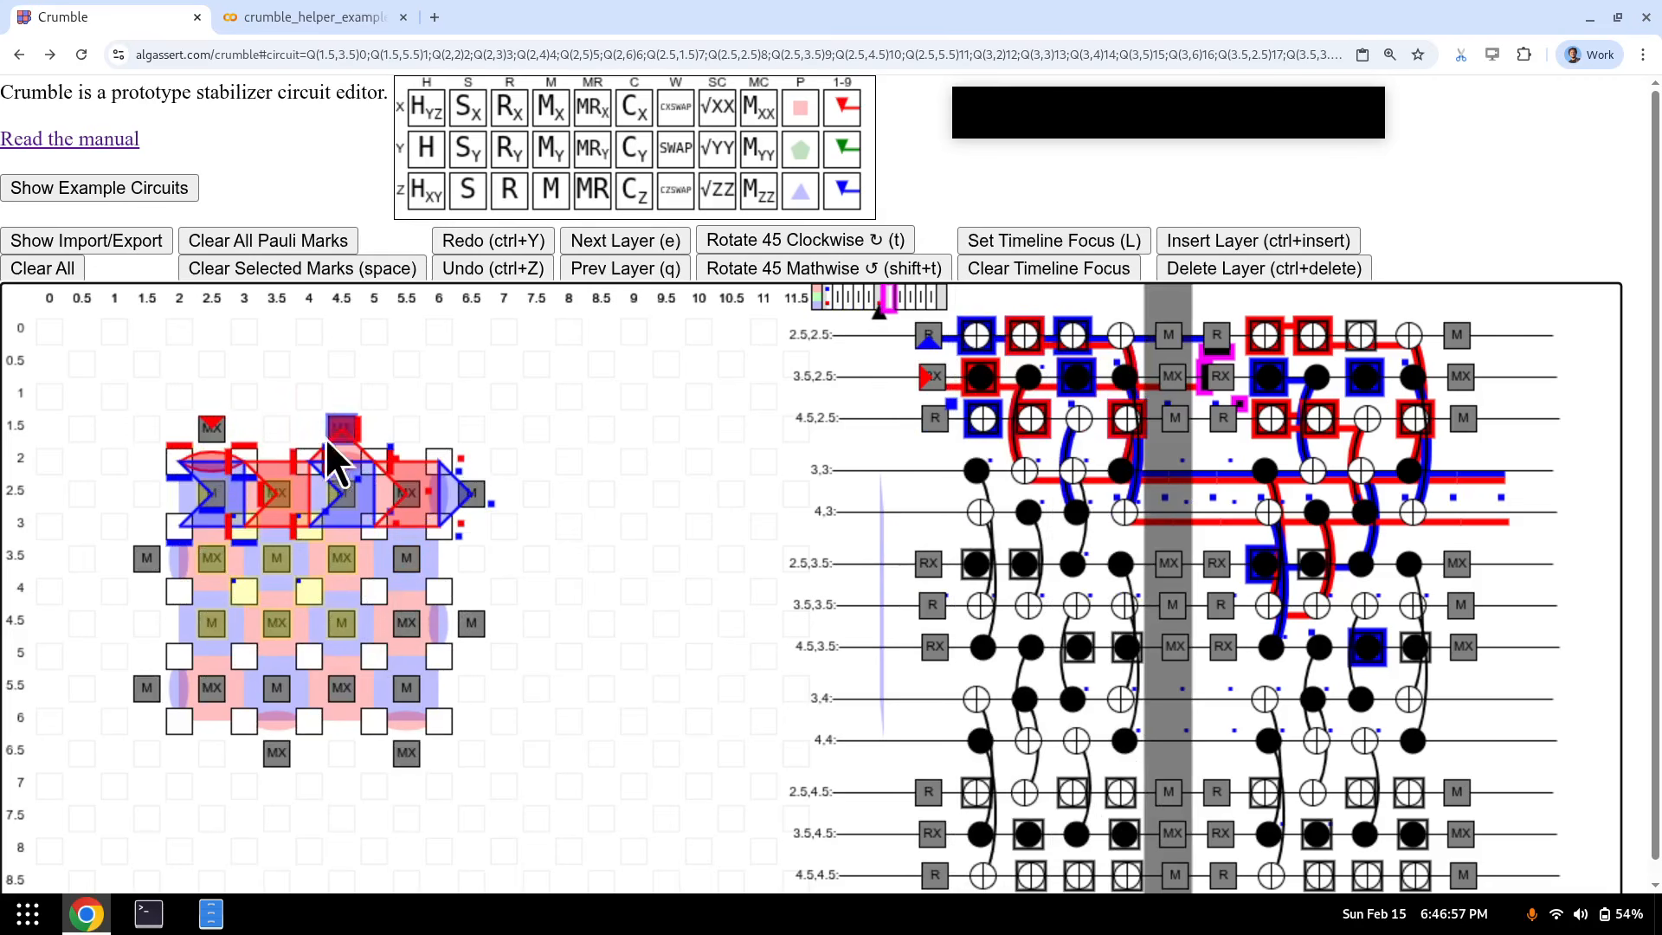
{"action": "key", "text": "2"}
{"action": "left_click", "coordinate": [215, 502]}
{"action": "key", "text": "3"}
{"action": "left_click", "coordinate": [279, 499]}
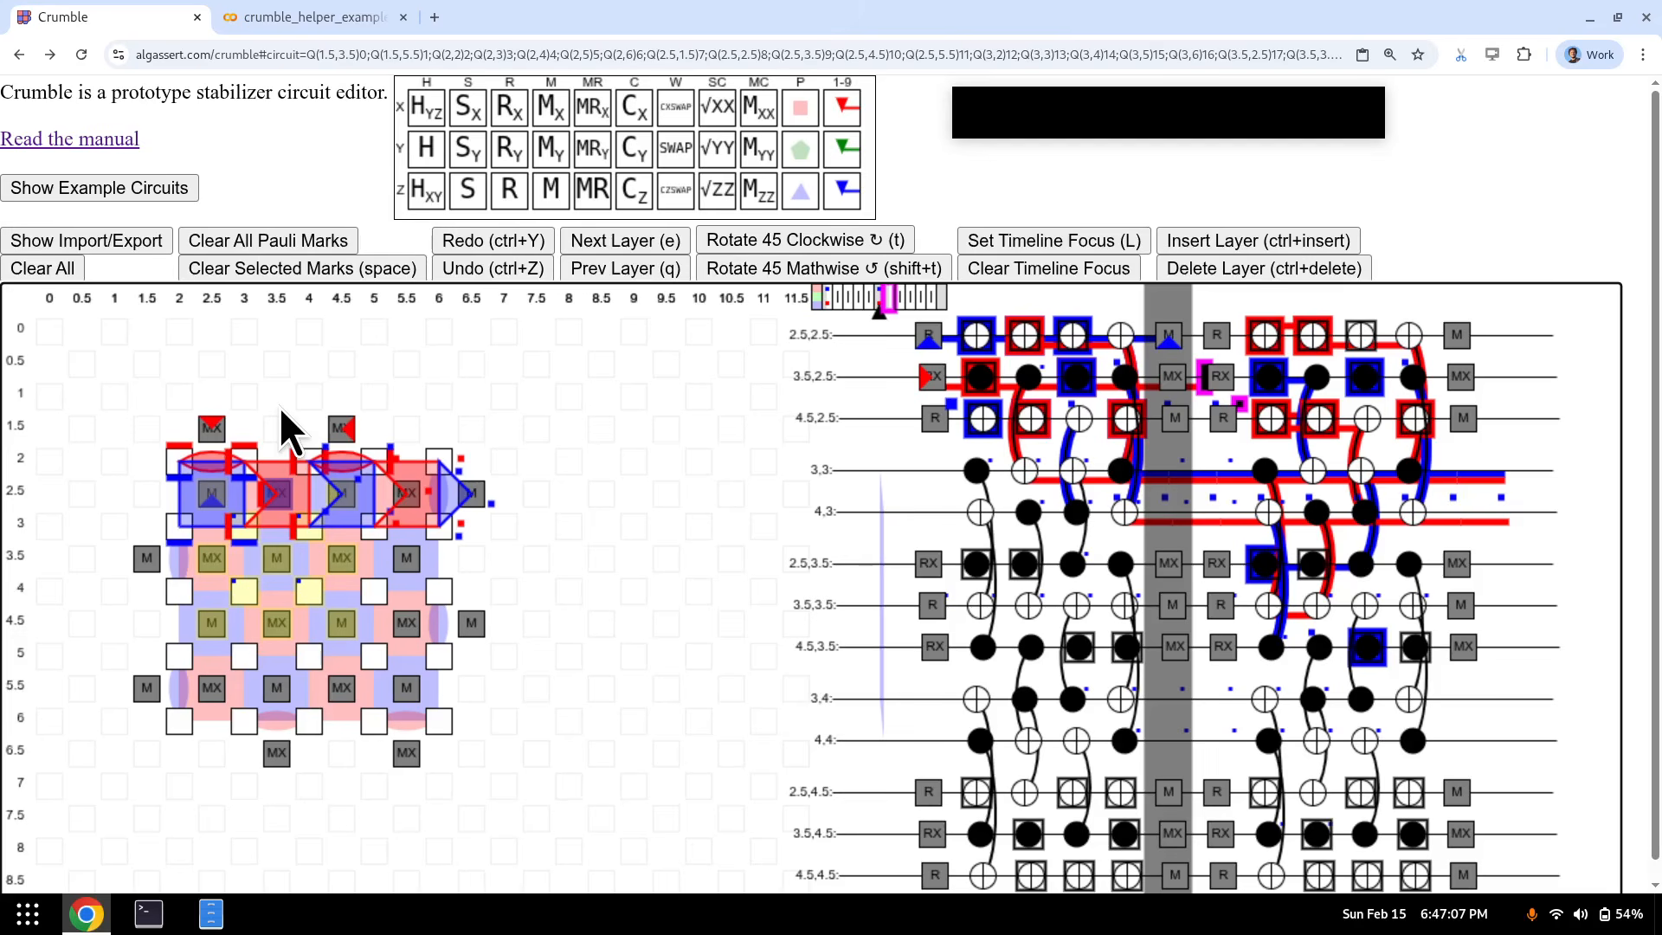
{"action": "key", "text": "k"}
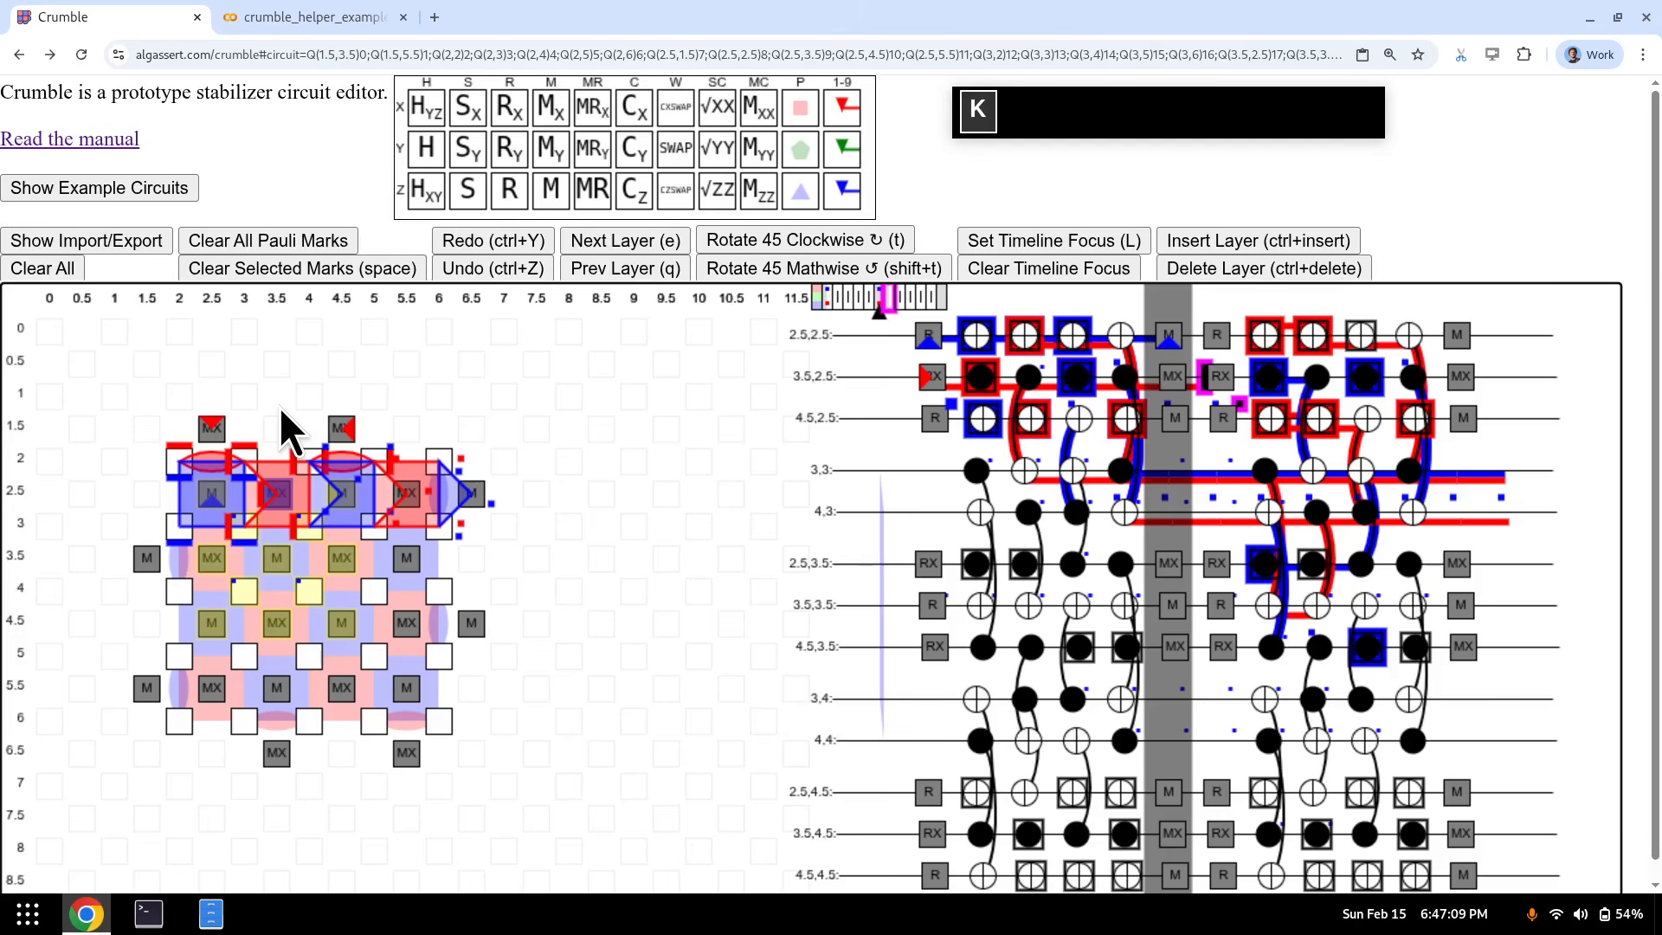
{"action": "key", "text": "4"}
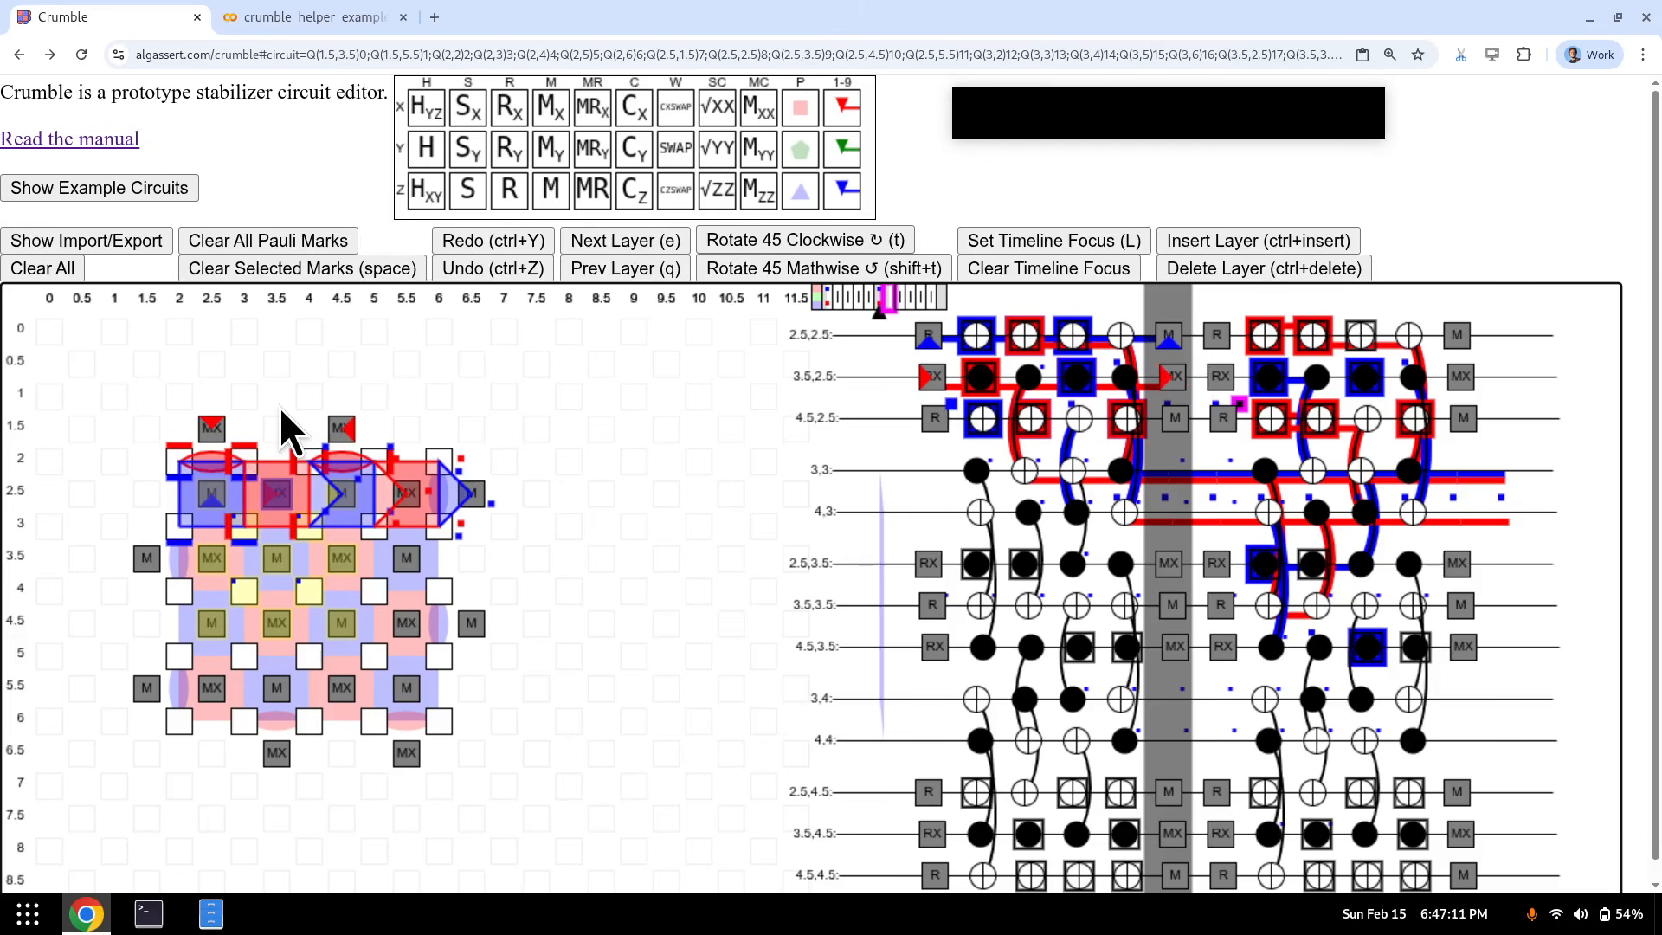
- Convert marks 5, 6 and 7 into detectors with K, then advance one layer
{"action": "key", "text": "k"}
{"action": "key", "text": "k+5"}
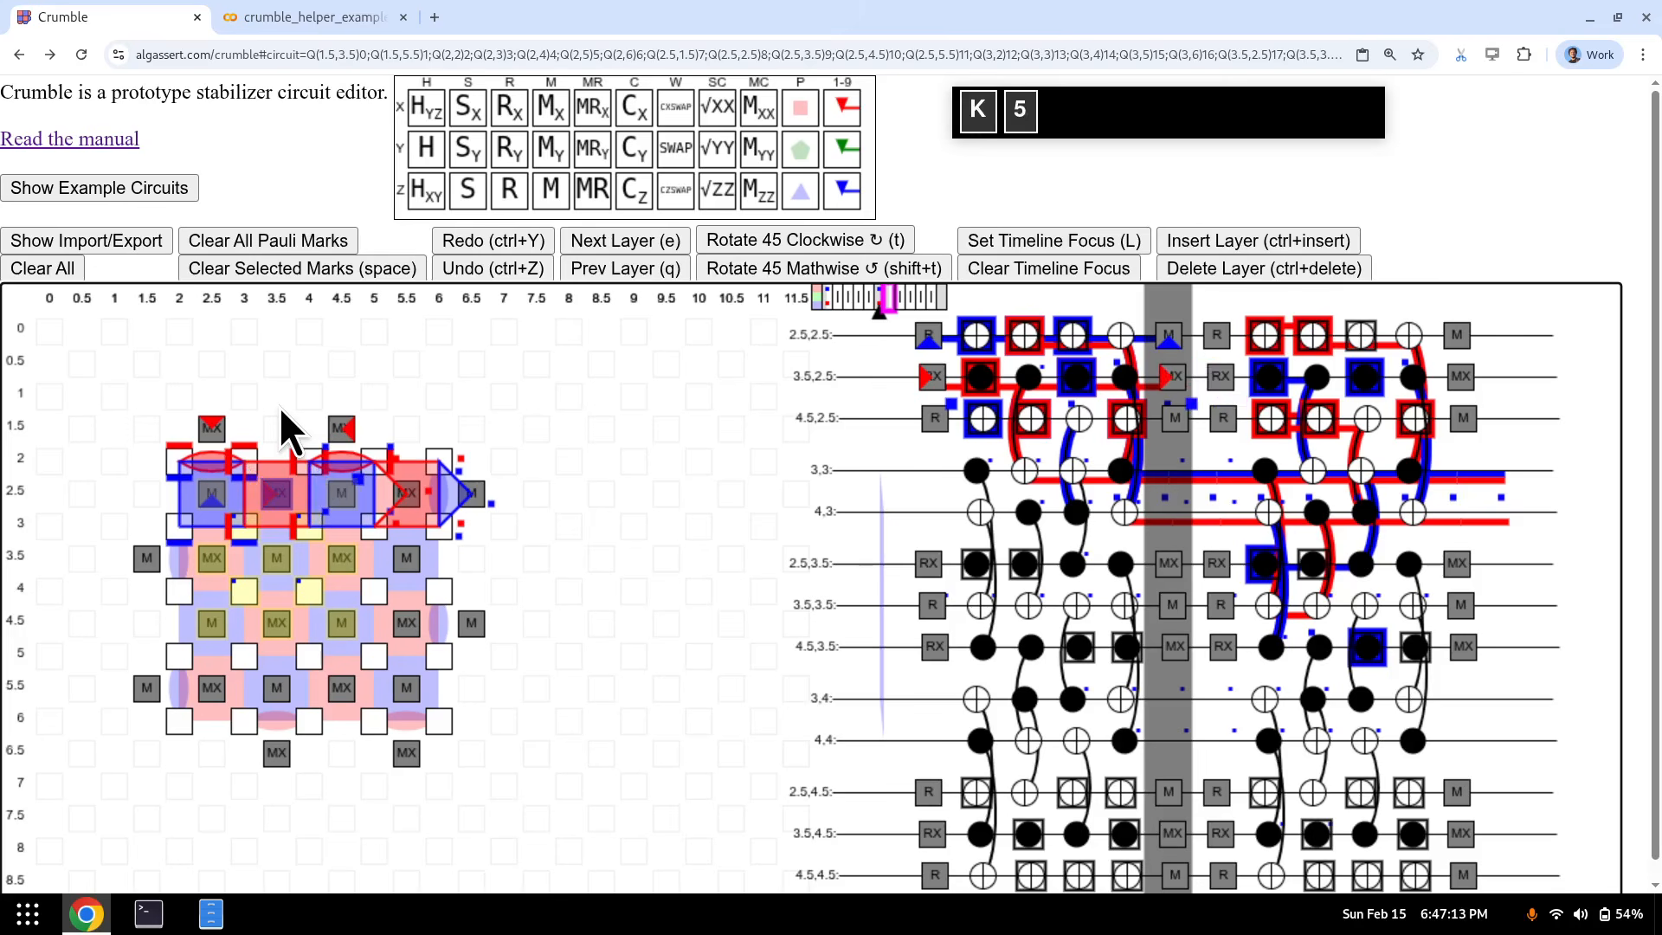
{"action": "key", "text": "k+6"}
{"action": "key", "text": "k+7"}
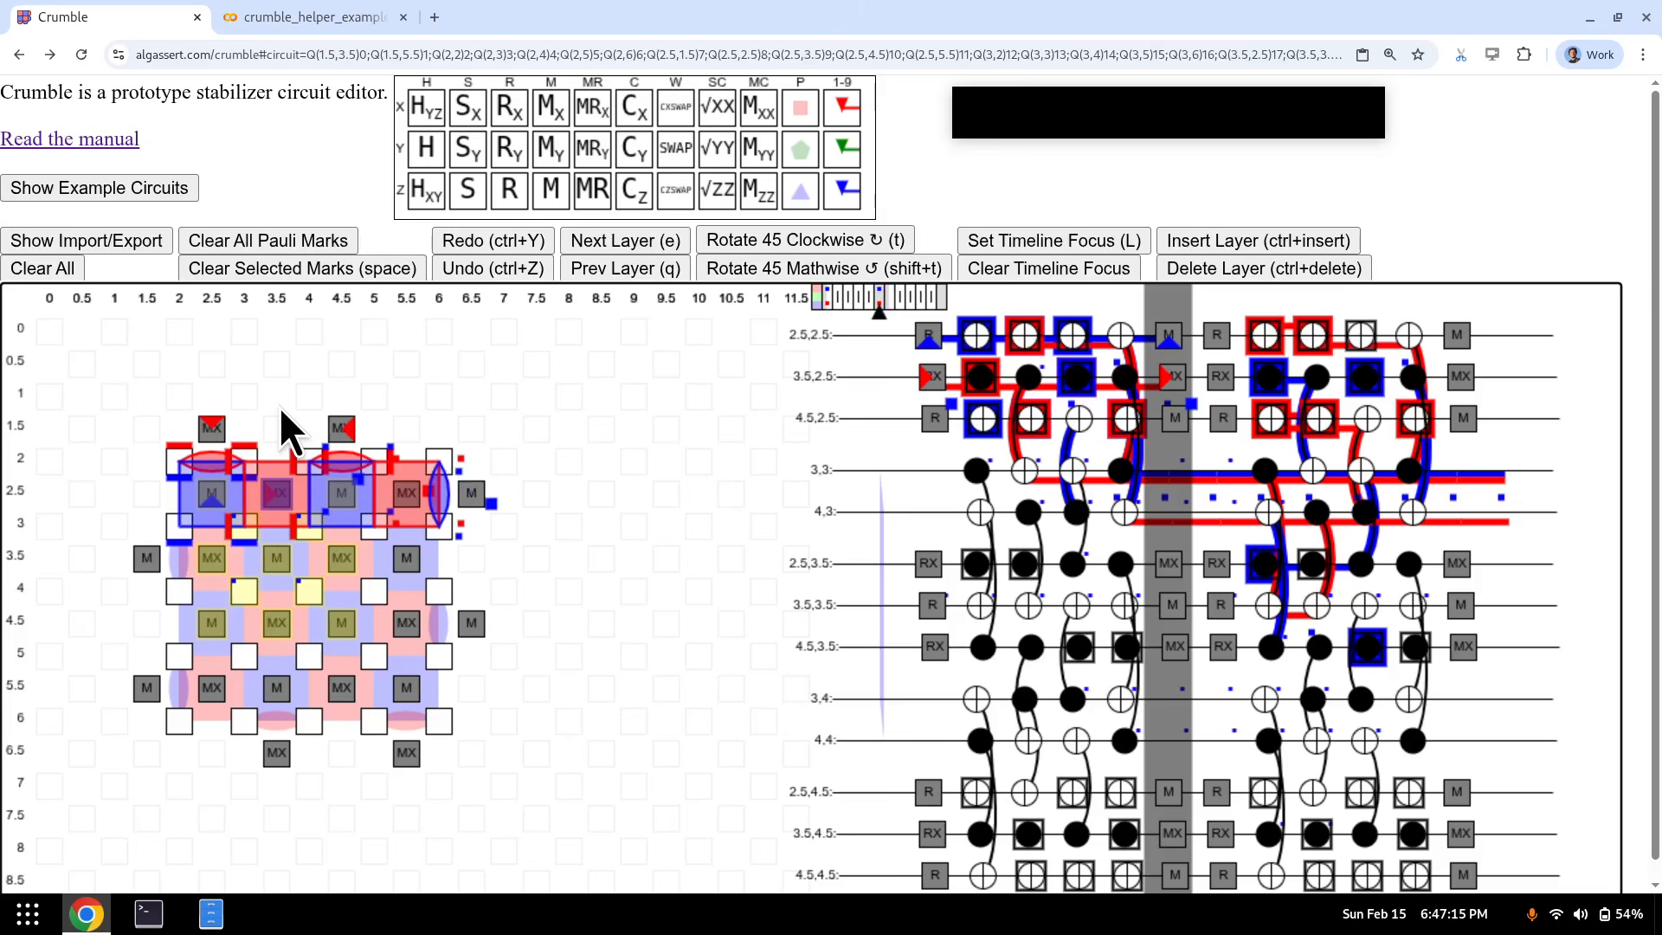
{"action": "key", "text": "e"}
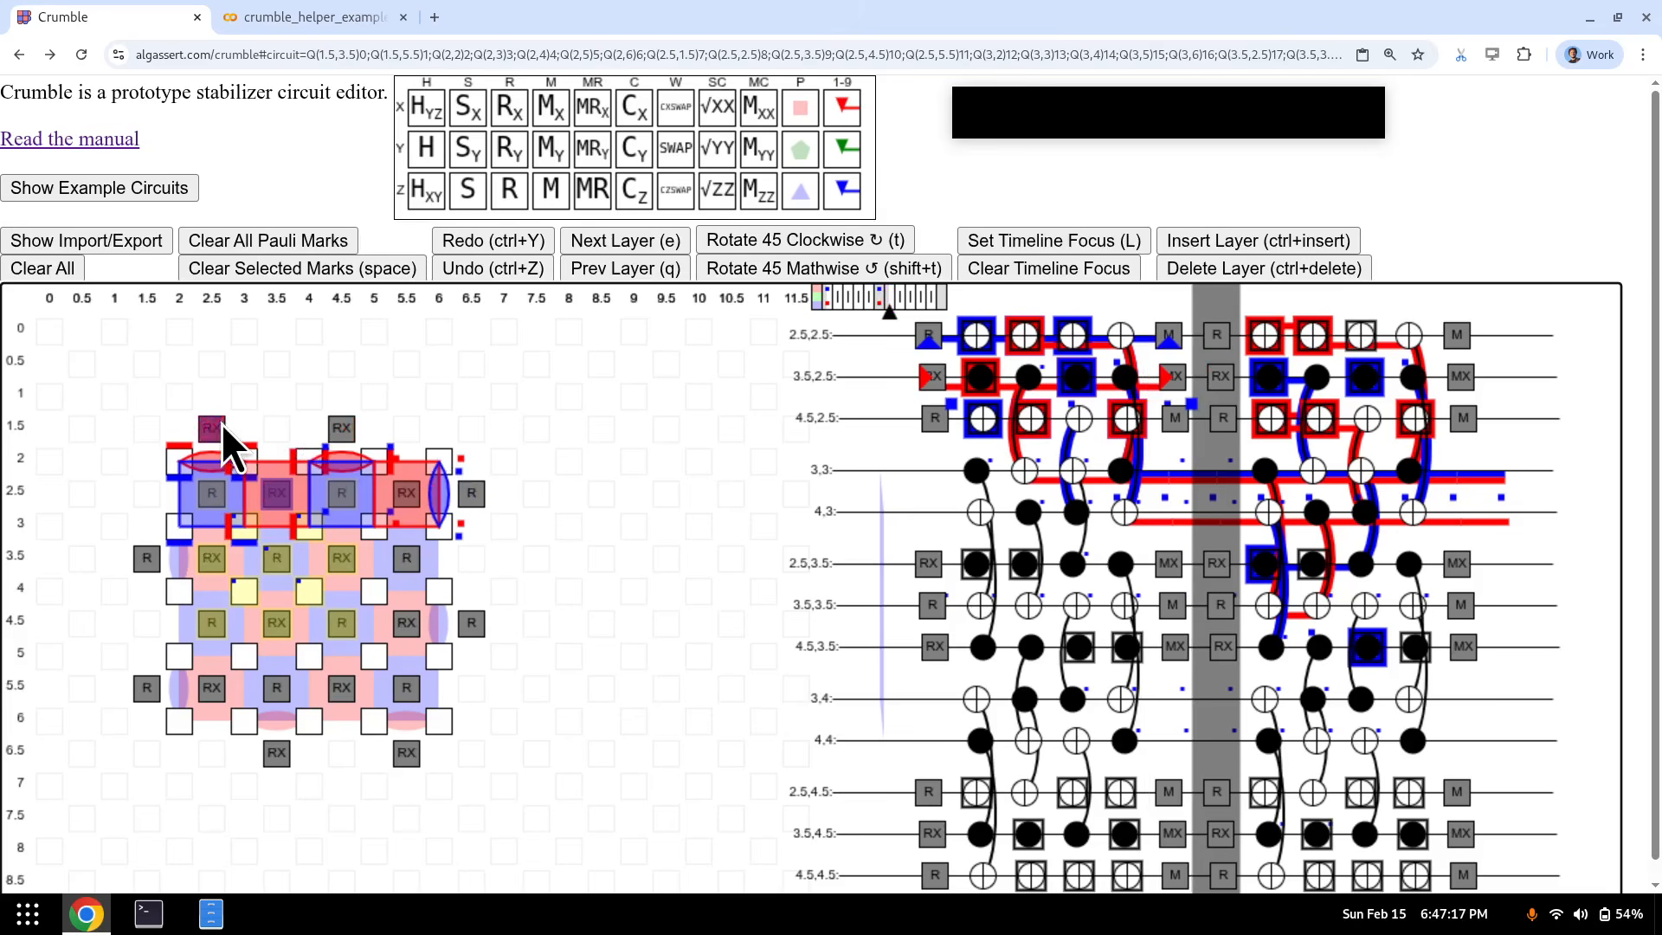
- Add Pauli marks 2–7 on qubit 4.5,1.5 and the row 2.5 qubits from 2.5 to 6.5
{"action": "left_click", "coordinate": [337, 426]}
{"action": "key", "text": "2"}
{"action": "left_click", "coordinate": [206, 499]}
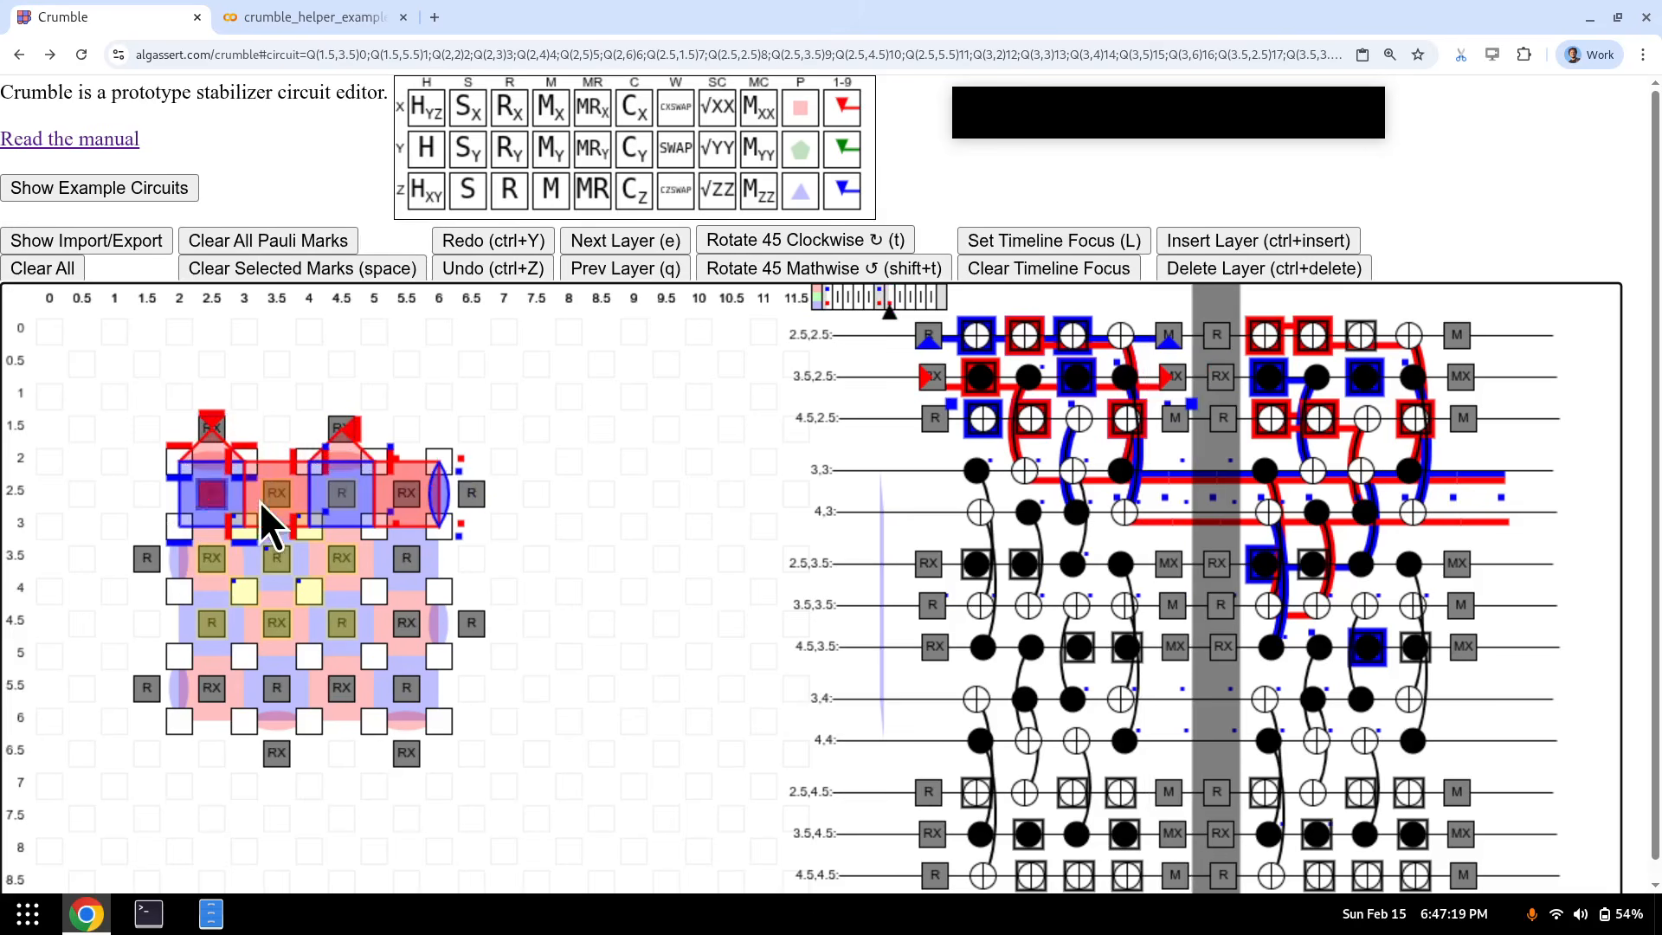
{"action": "key", "text": "3"}
{"action": "left_click", "coordinate": [272, 499]}
{"action": "key", "text": "4"}
{"action": "left_click", "coordinate": [339, 498]}
{"action": "key", "text": "5"}
{"action": "left_click", "coordinate": [407, 491]}
{"action": "key", "text": "6"}
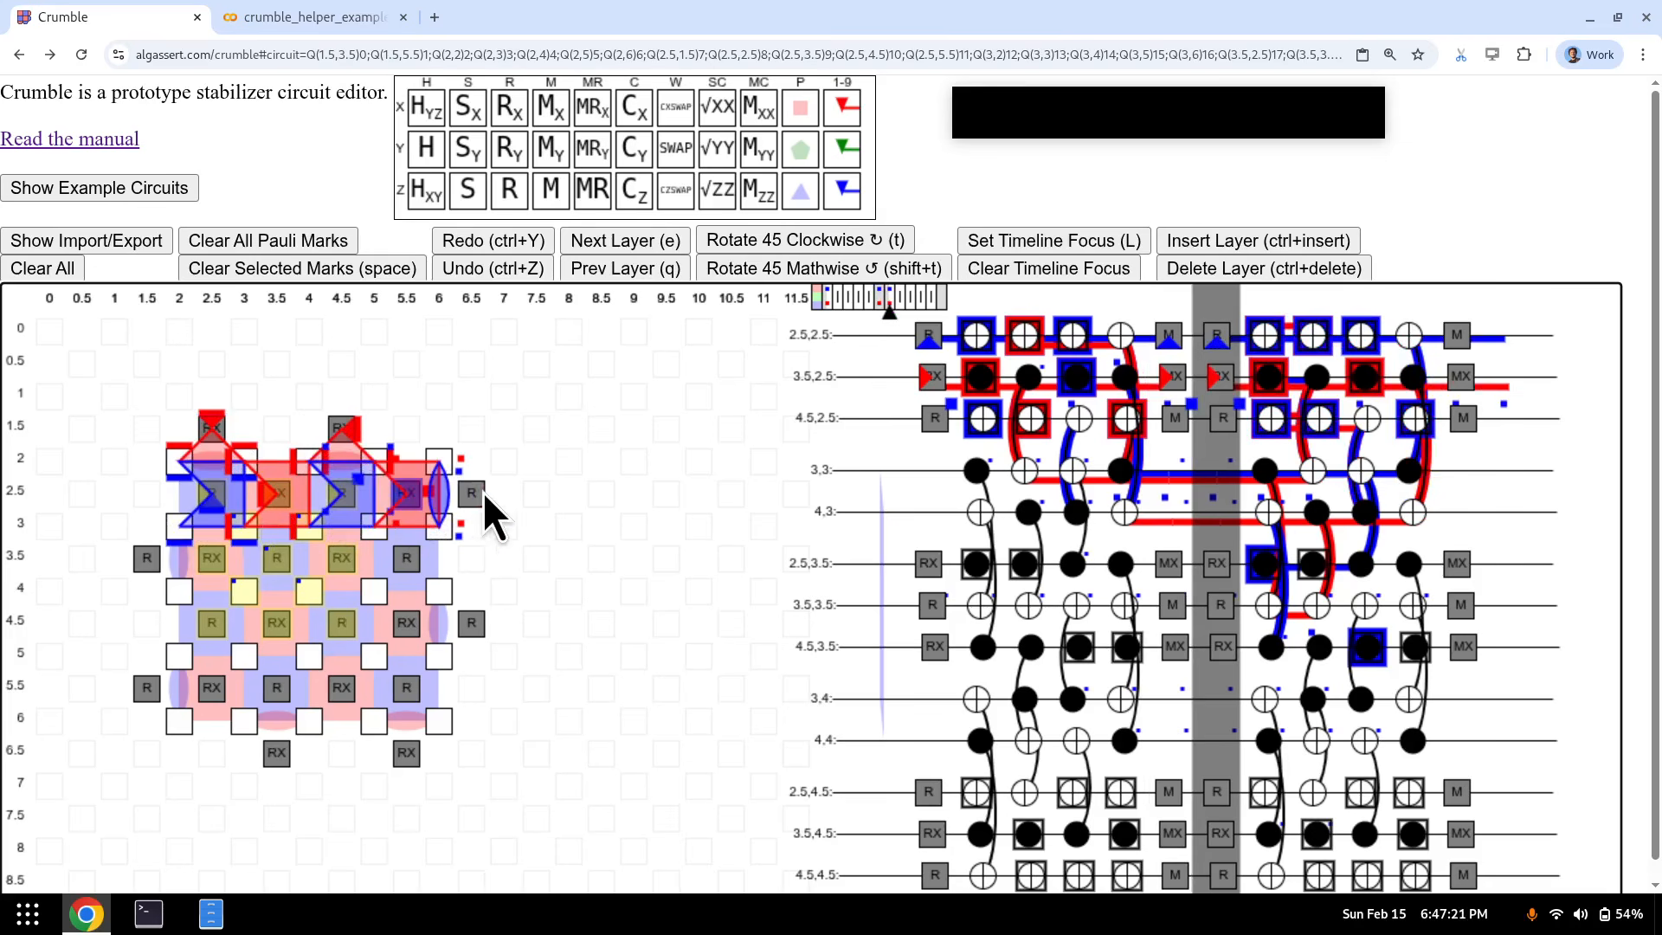
{"action": "left_click", "coordinate": [481, 491]}
{"action": "key", "text": "7"}
- Convert marks 2–7 into detectors at the final measurement layer, return to reset, and box-select the upper rows
{"action": "key", "text": "e"}
{"action": "key", "text": "e"}
{"action": "key", "text": "e"}
{"action": "key", "text": "e"}
{"action": "key", "text": "e"}
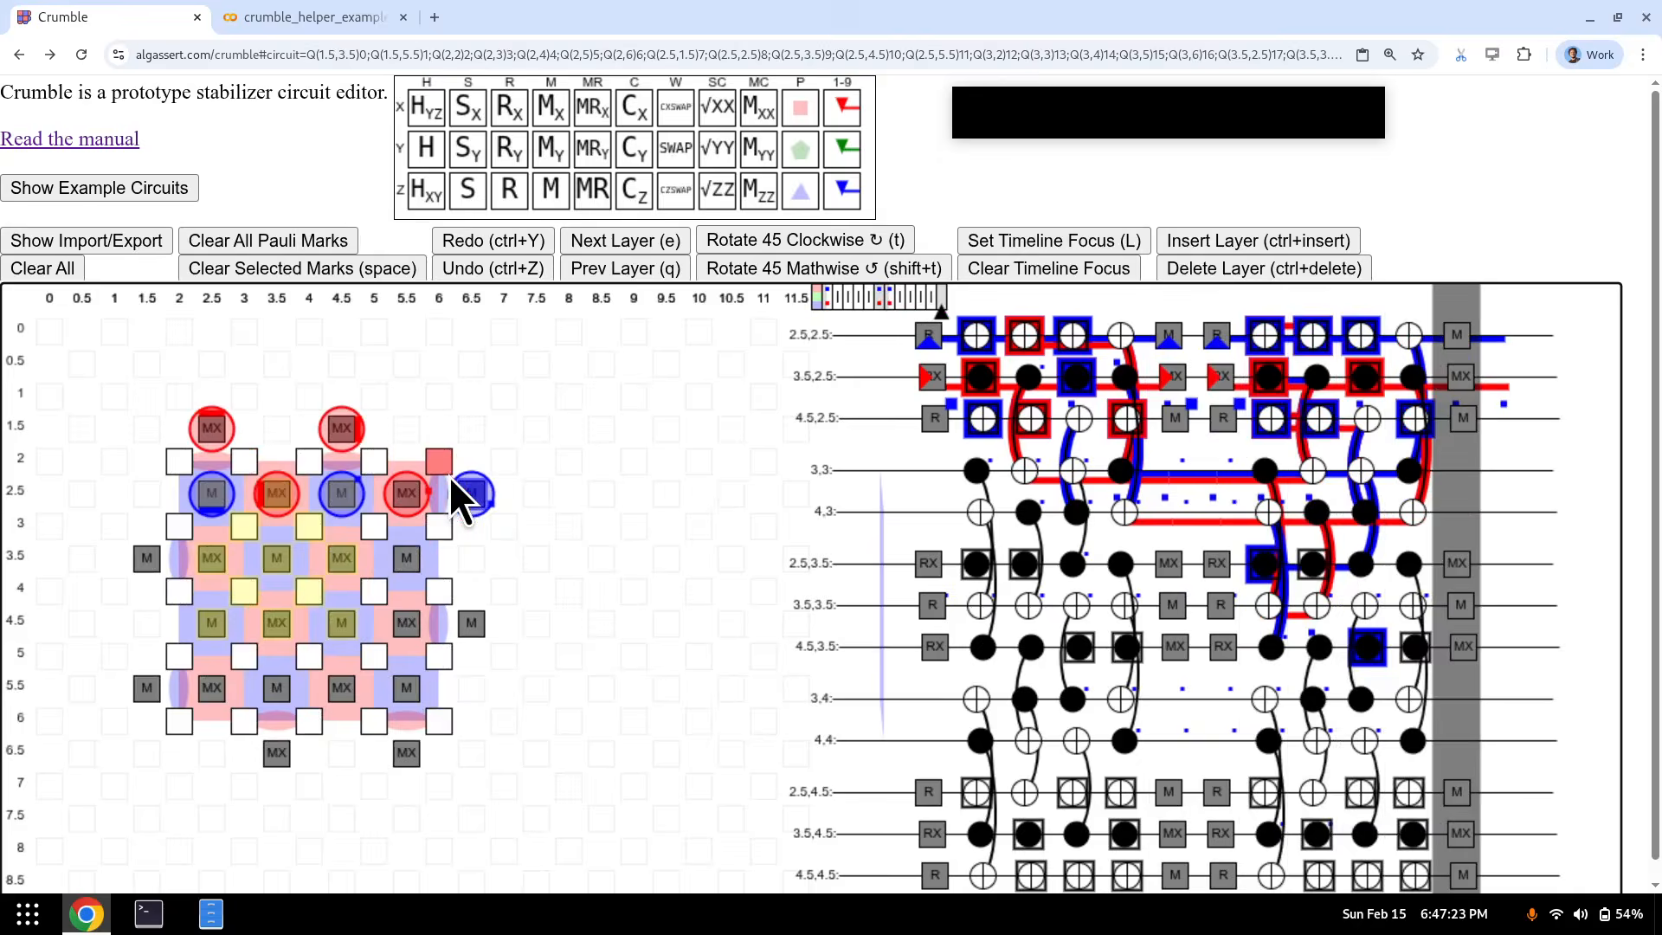
{"action": "key", "text": "k+2"}
{"action": "key", "text": "k+3"}
{"action": "key", "text": "k+4"}
{"action": "key", "text": "k+5"}
{"action": "key", "text": "k+6"}
{"action": "key", "text": "k+7"}
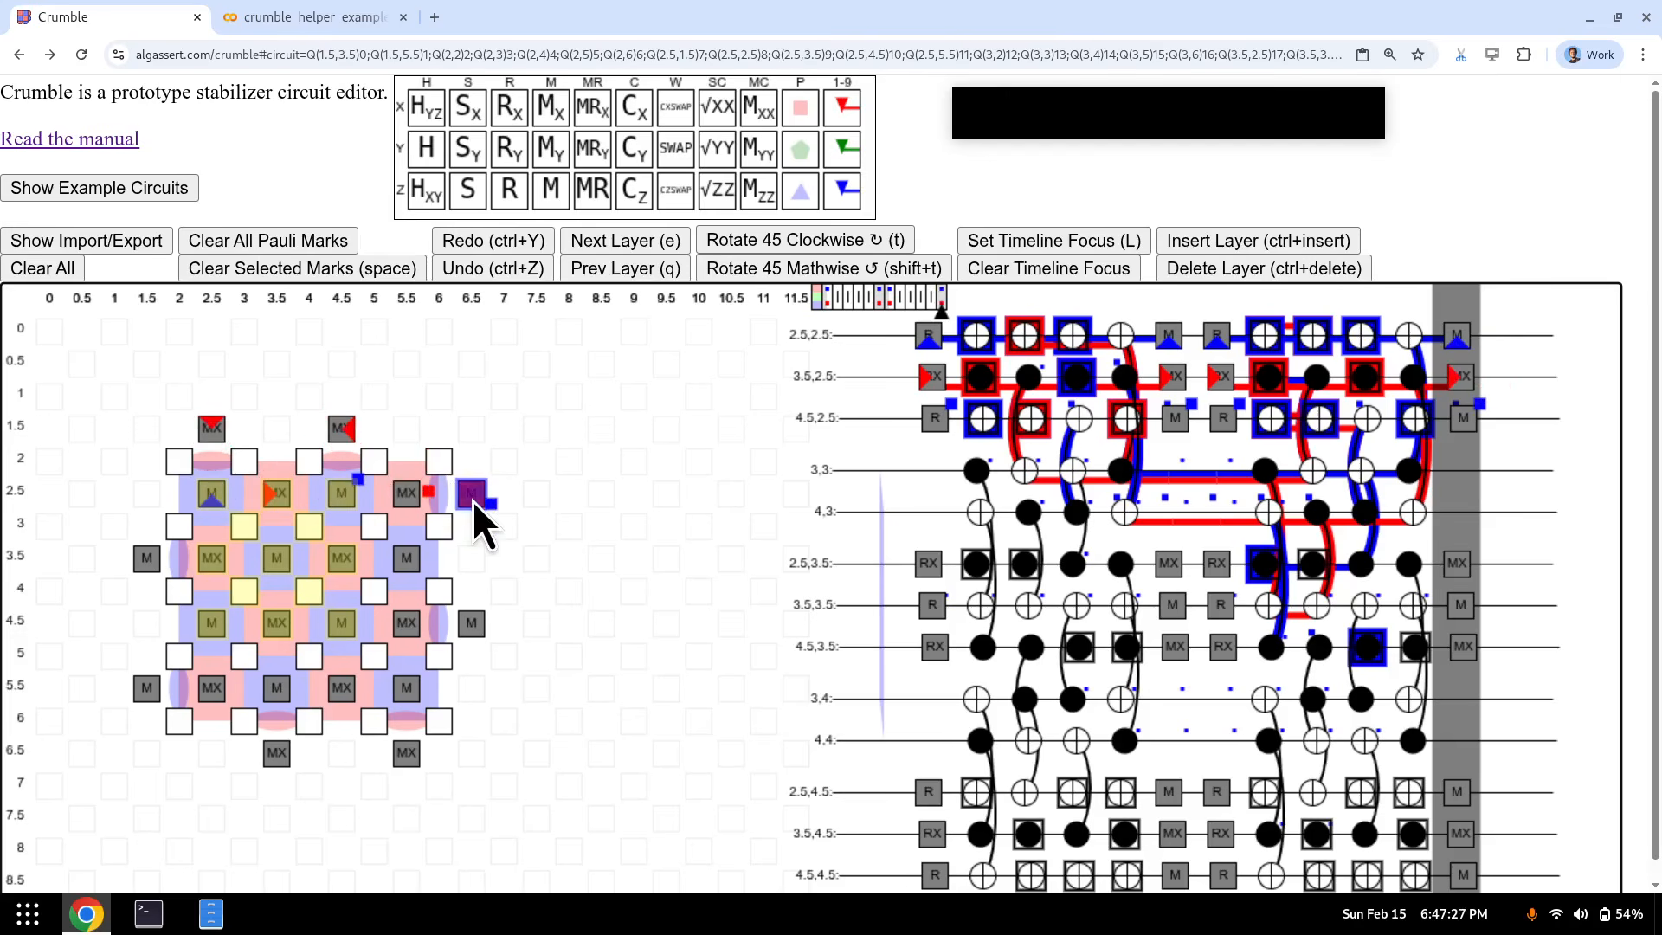
{"action": "key", "text": "q"}
{"action": "key", "text": "q"}
{"action": "key", "text": "q"}
{"action": "key", "text": "q"}
{"action": "key", "text": "q"}
{"action": "key", "text": "q"}
{"action": "key", "text": "q"}
{"action": "key", "text": "q"}
{"action": "key", "text": "q"}
{"action": "key", "text": "q"}
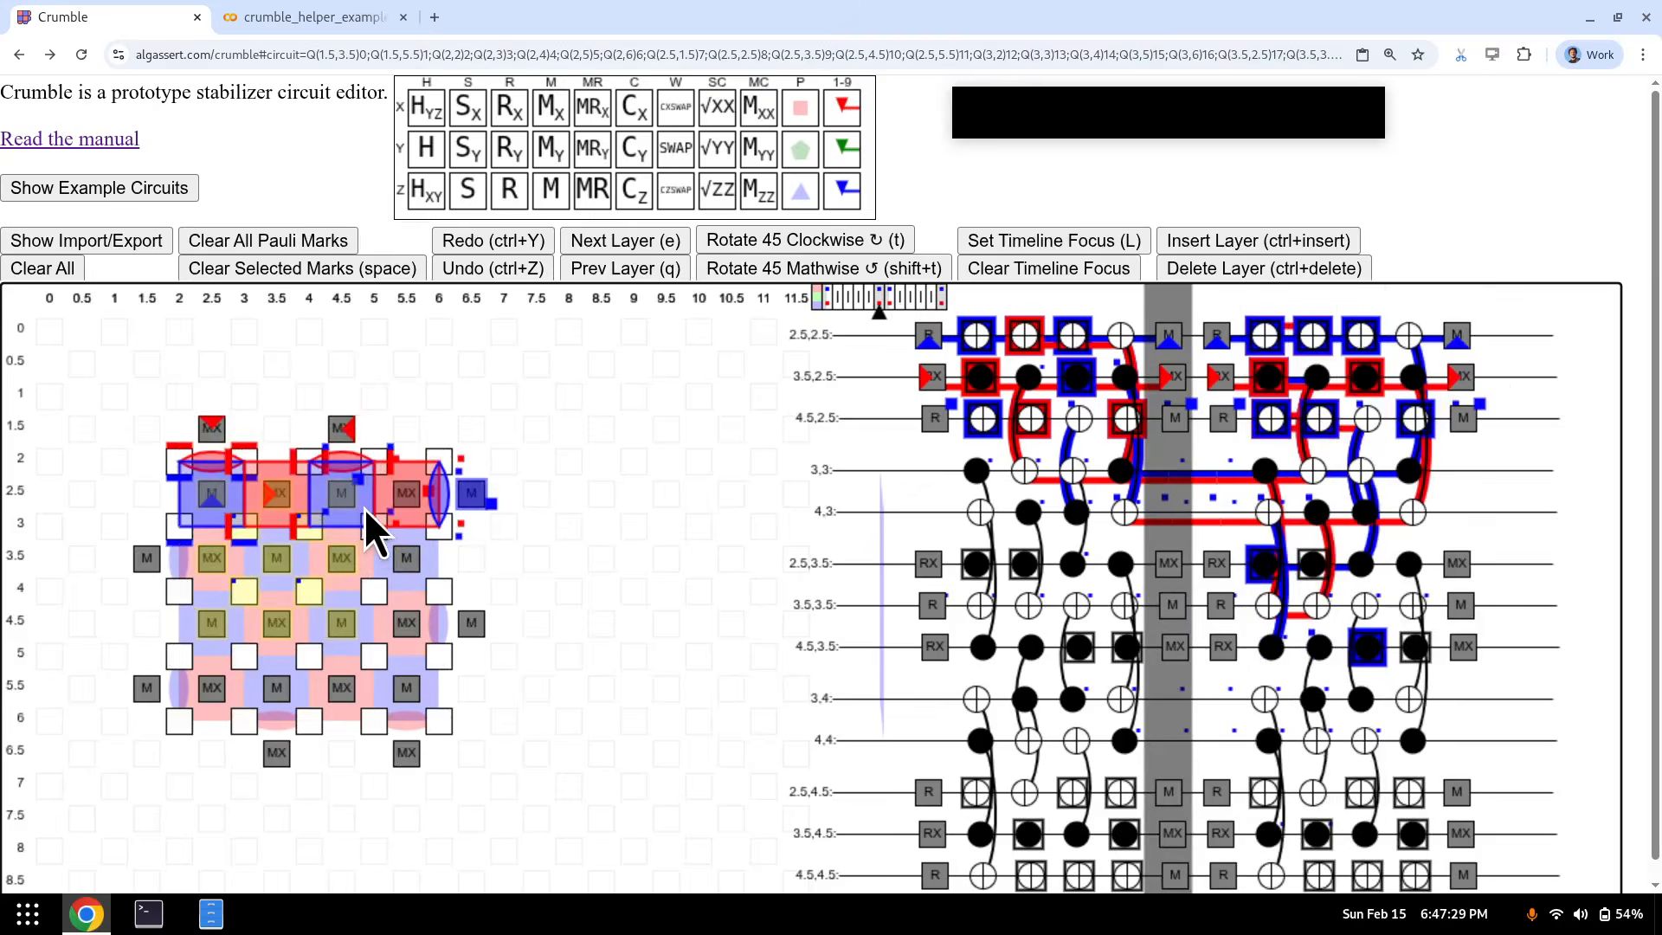
{"action": "key", "text": "q"}
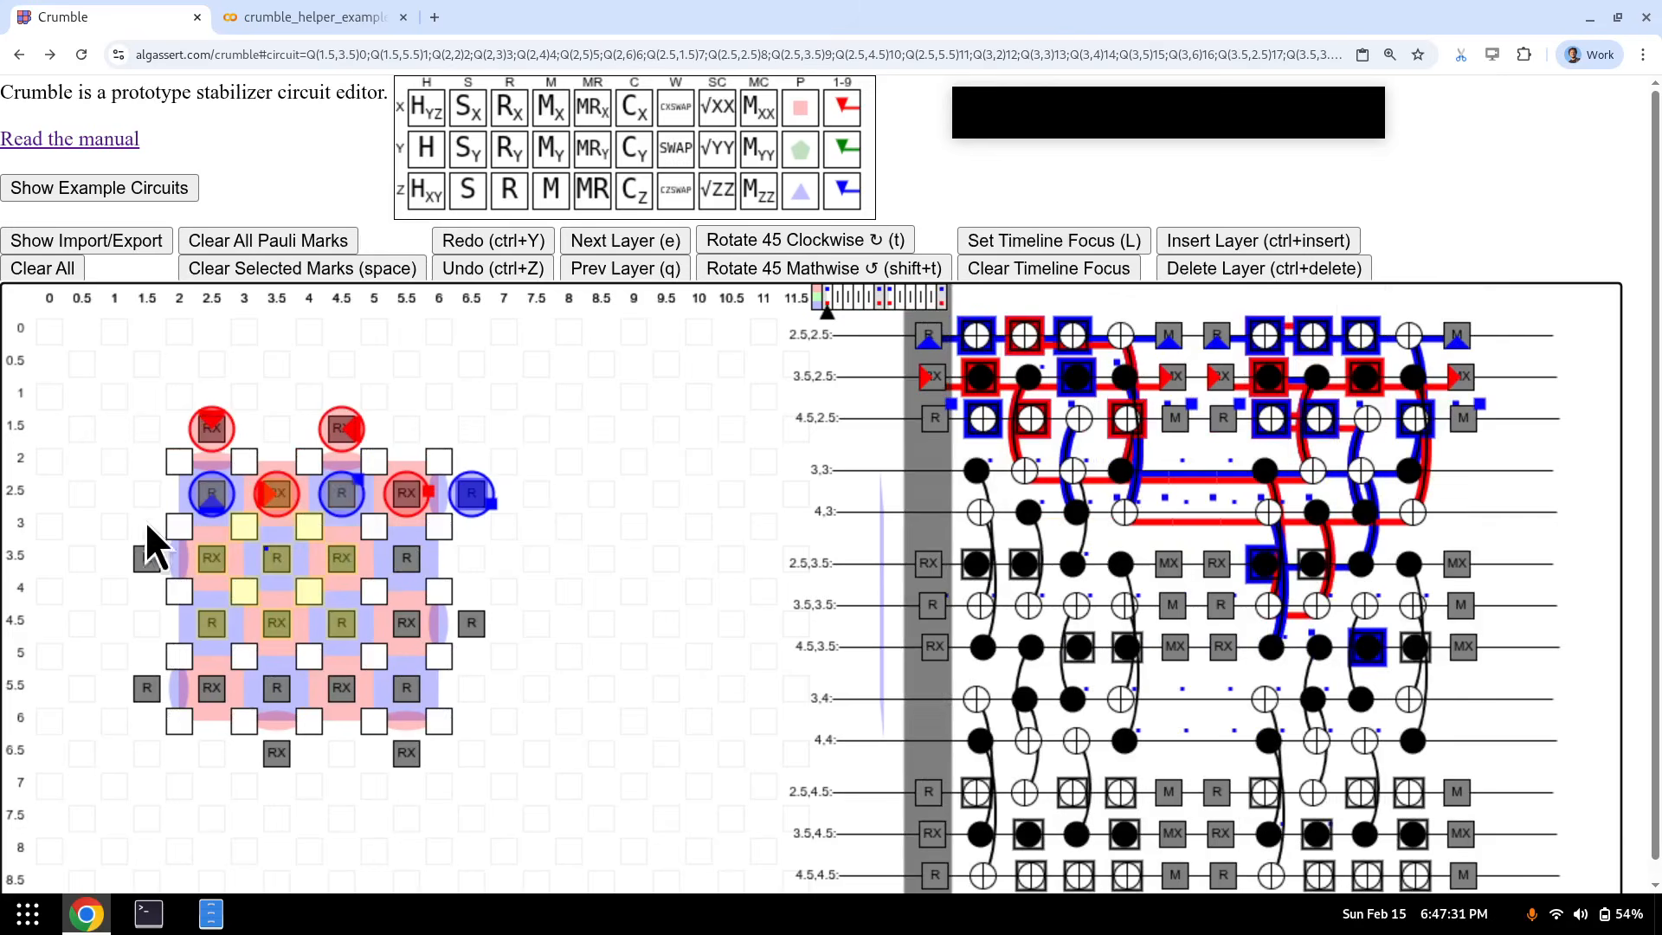
{"action": "left_click_drag", "start_coordinate": [502, 408], "coordinate": [144, 540]}
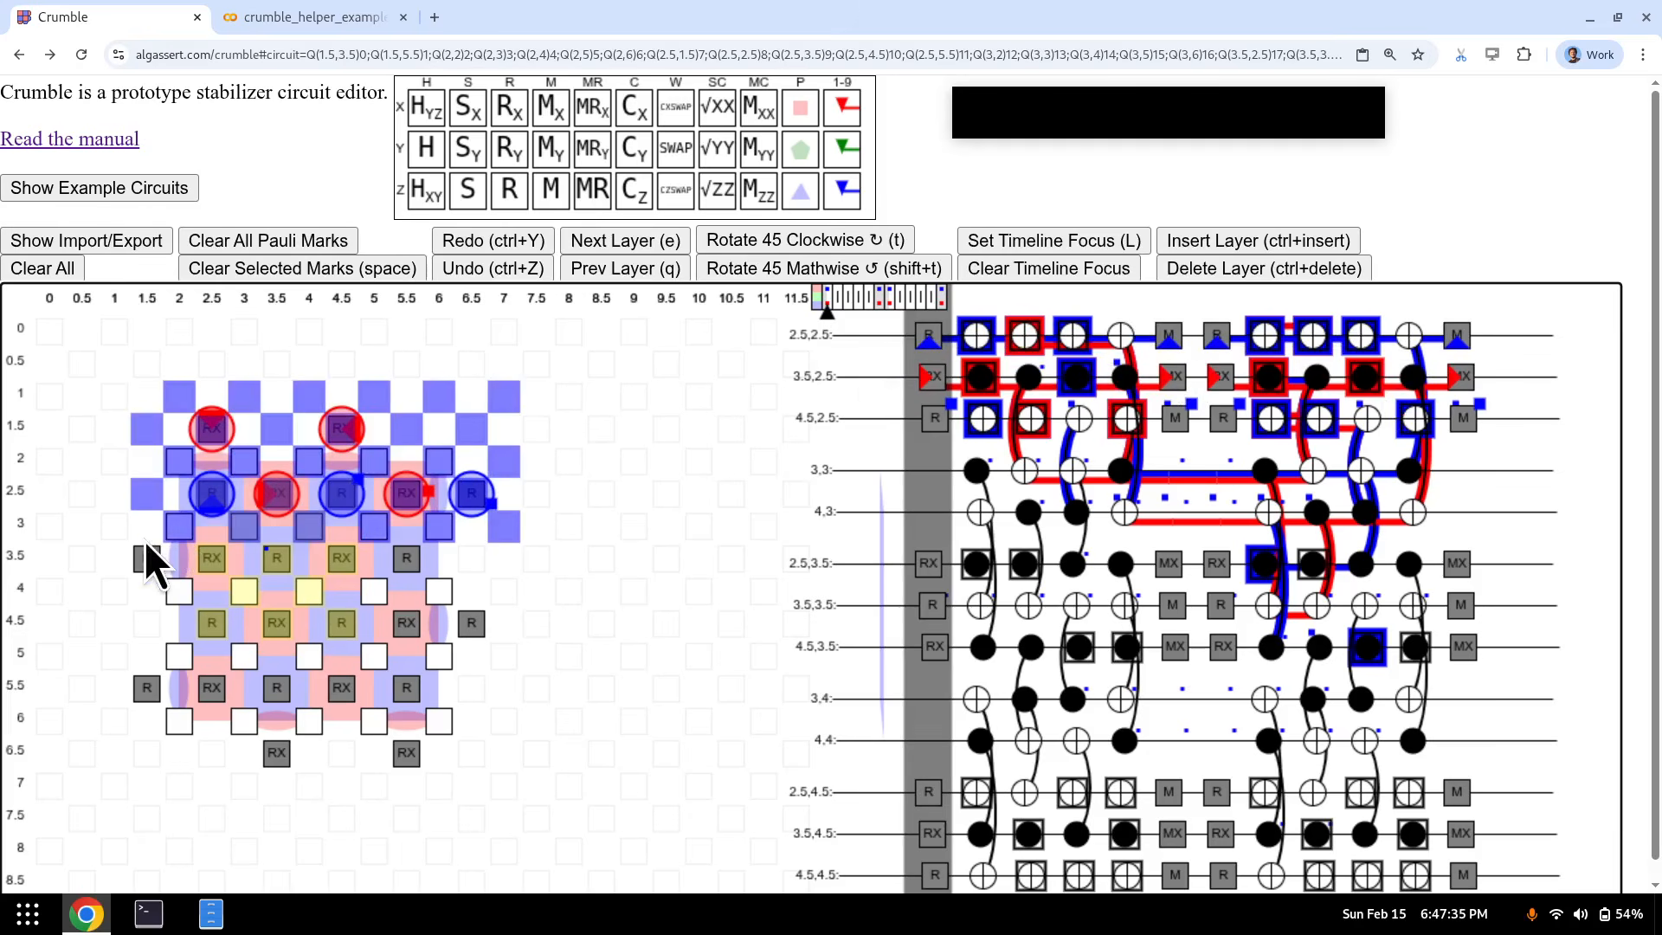
- Focus the timeline on the top-boundary qubits, clear the Pauli marks with D+4, and step to a later CNOT layer
{"action": "left_click", "coordinate": [980, 238]}
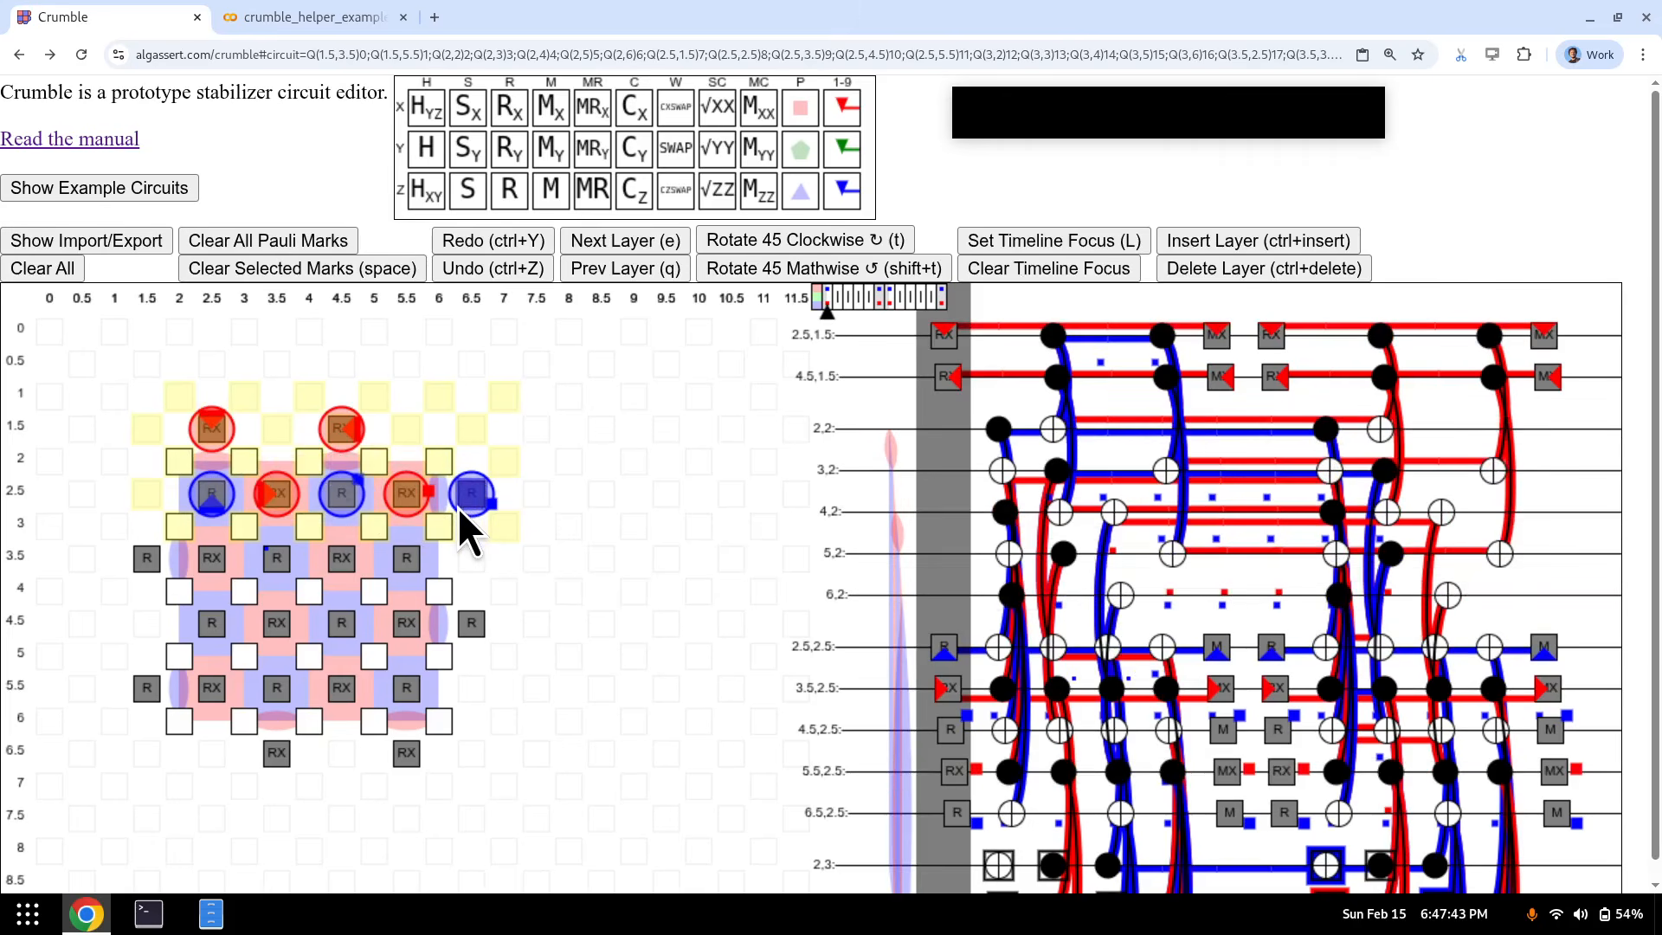
{"action": "key", "text": "d+4"}
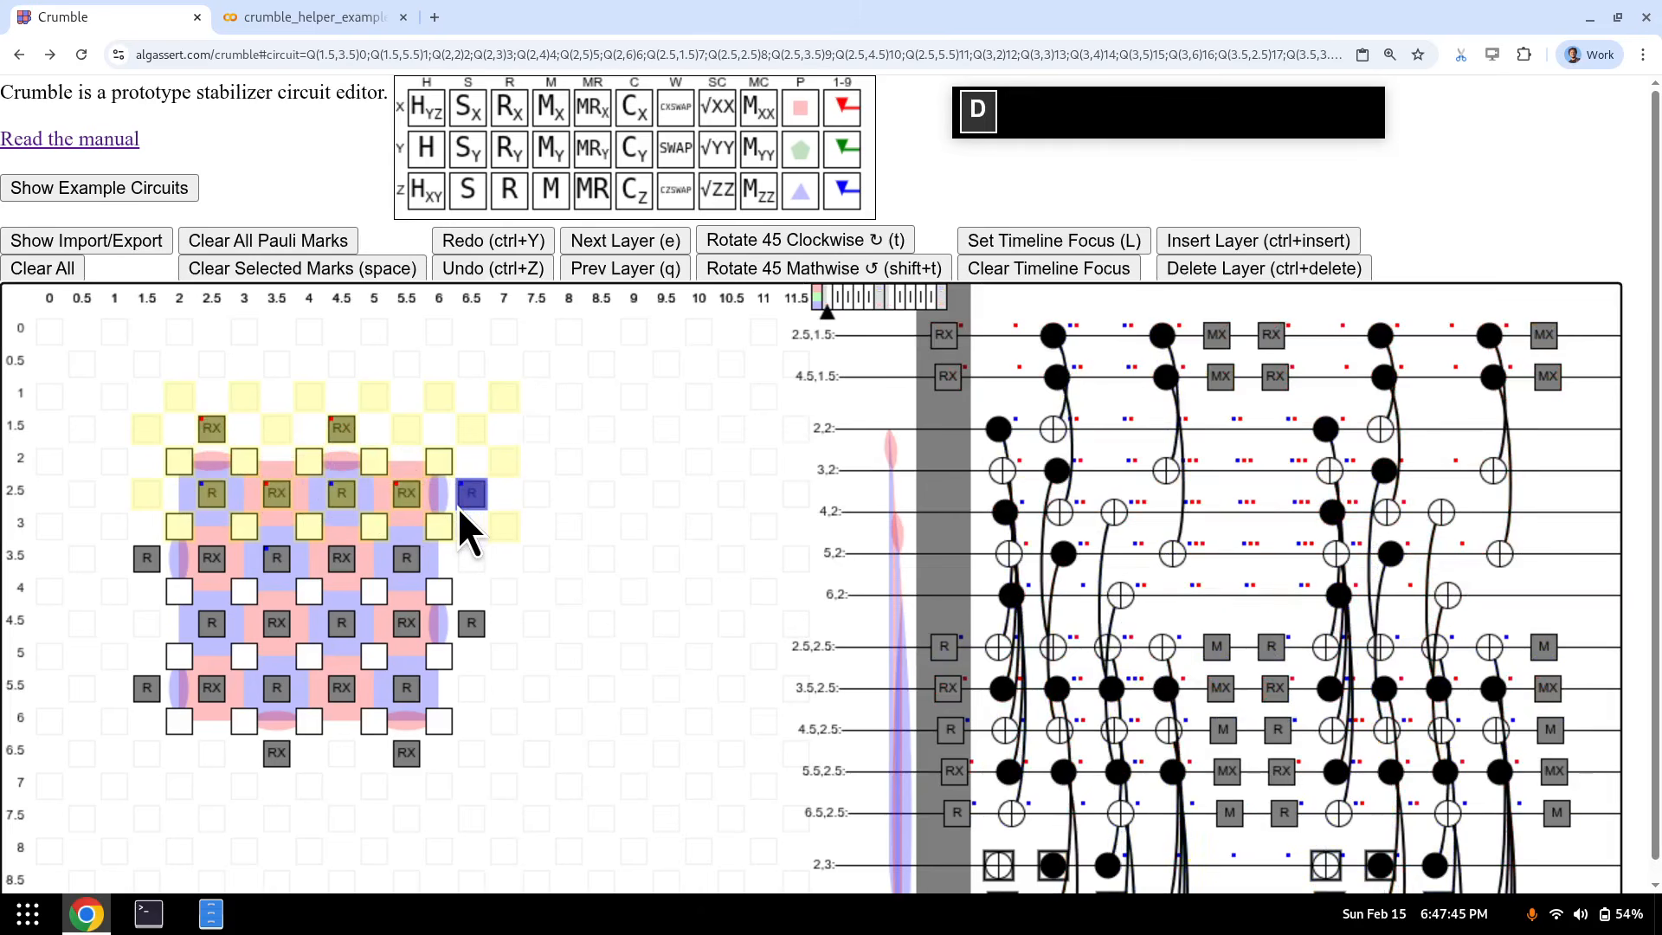
{"action": "left_click", "coordinate": [337, 476]}
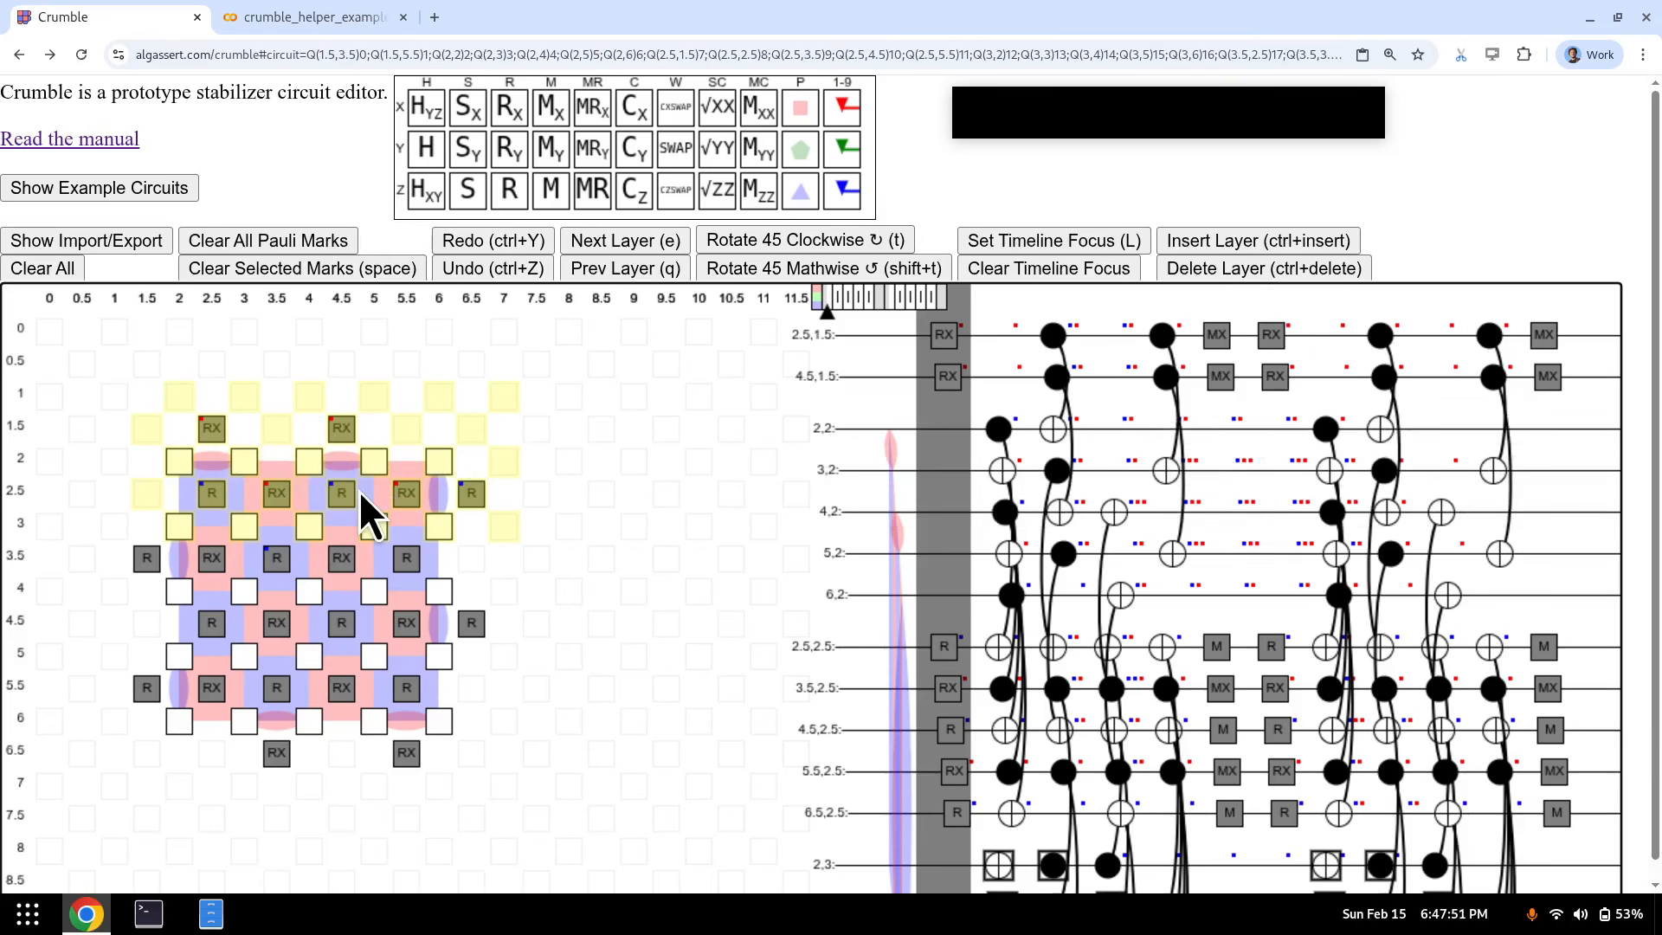
{"action": "key", "text": "q"}
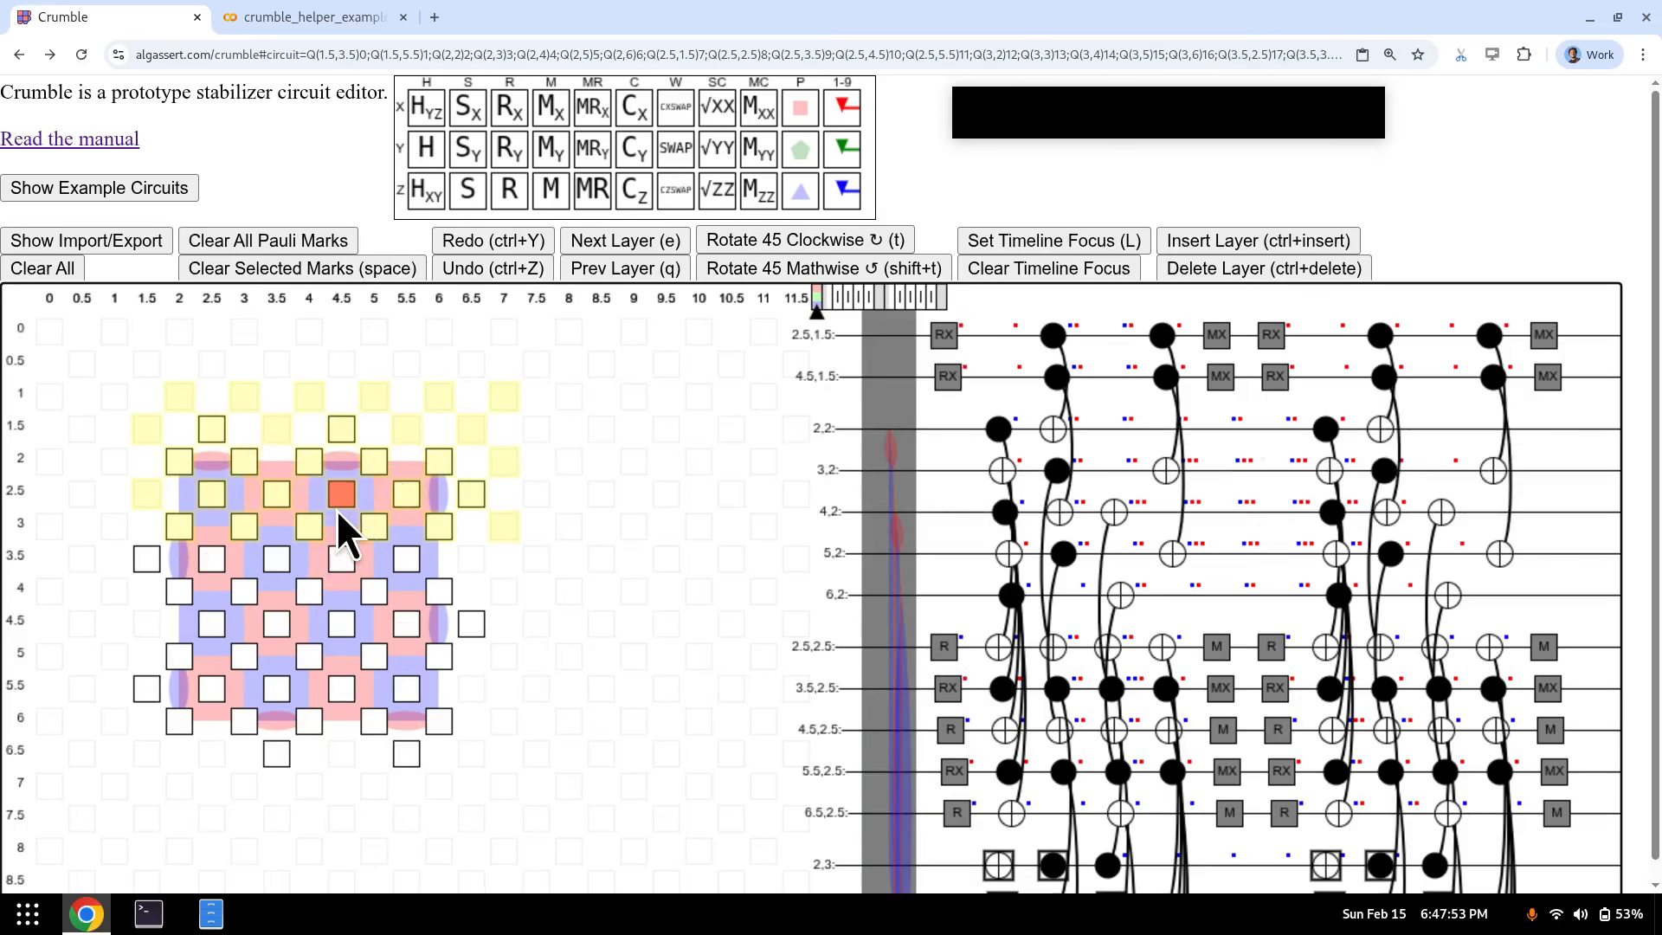
{"action": "key", "text": "e"}
{"action": "key", "text": "e"}
{"action": "key", "text": "e"}
{"action": "key", "text": "e"}
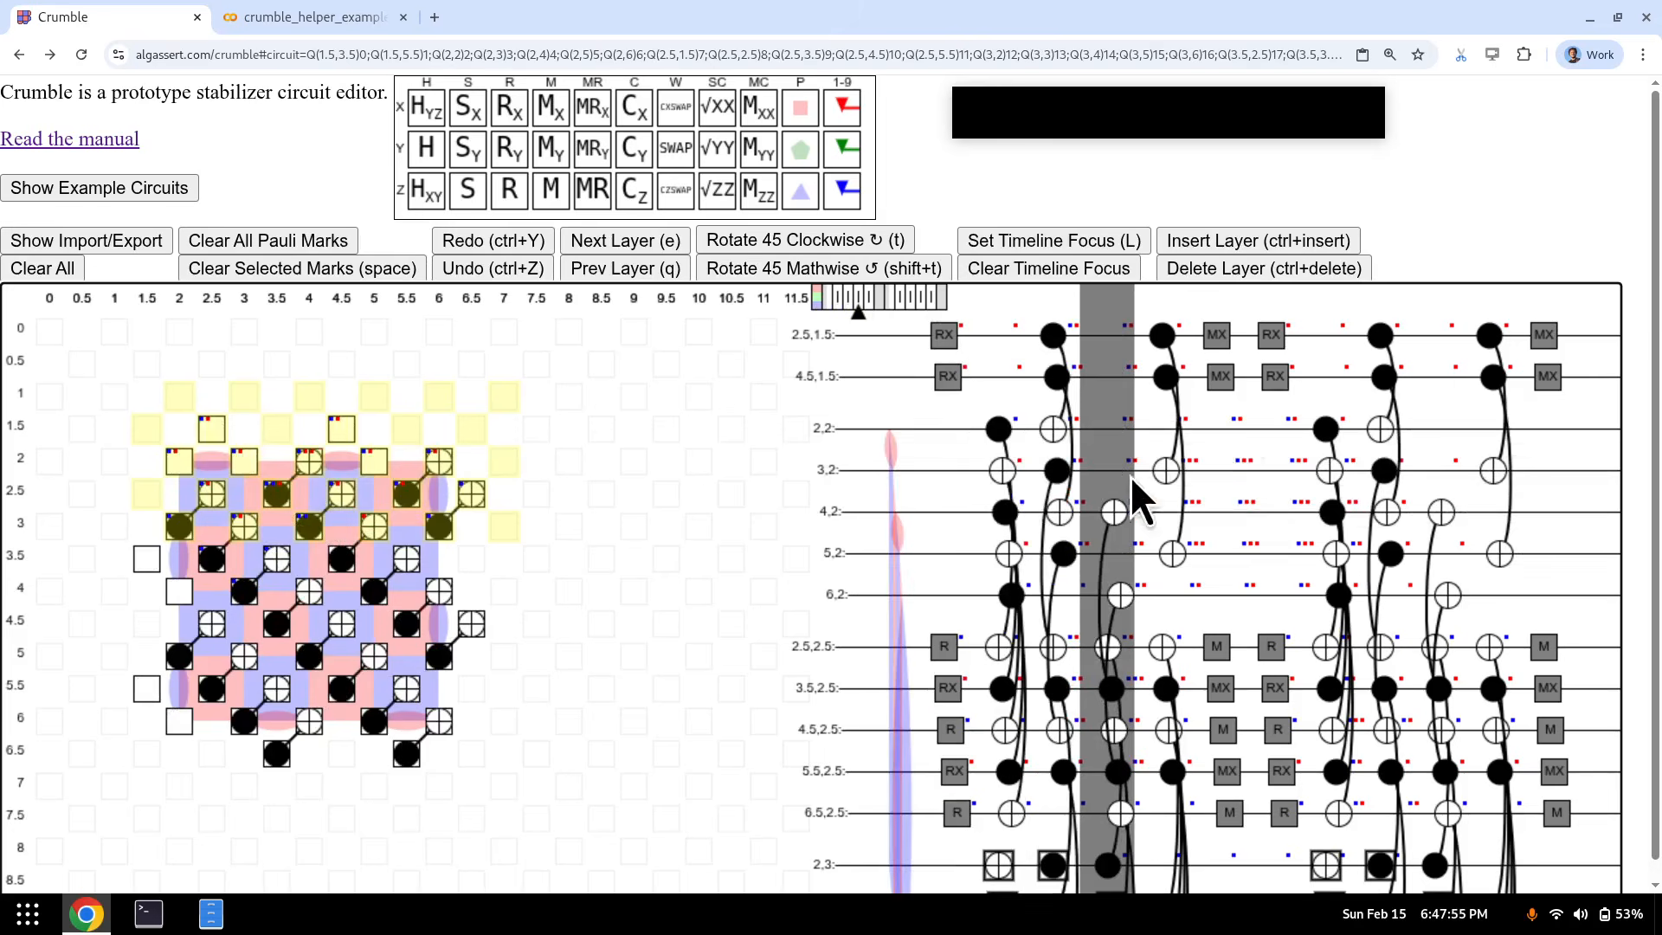
{"action": "key", "text": "e"}
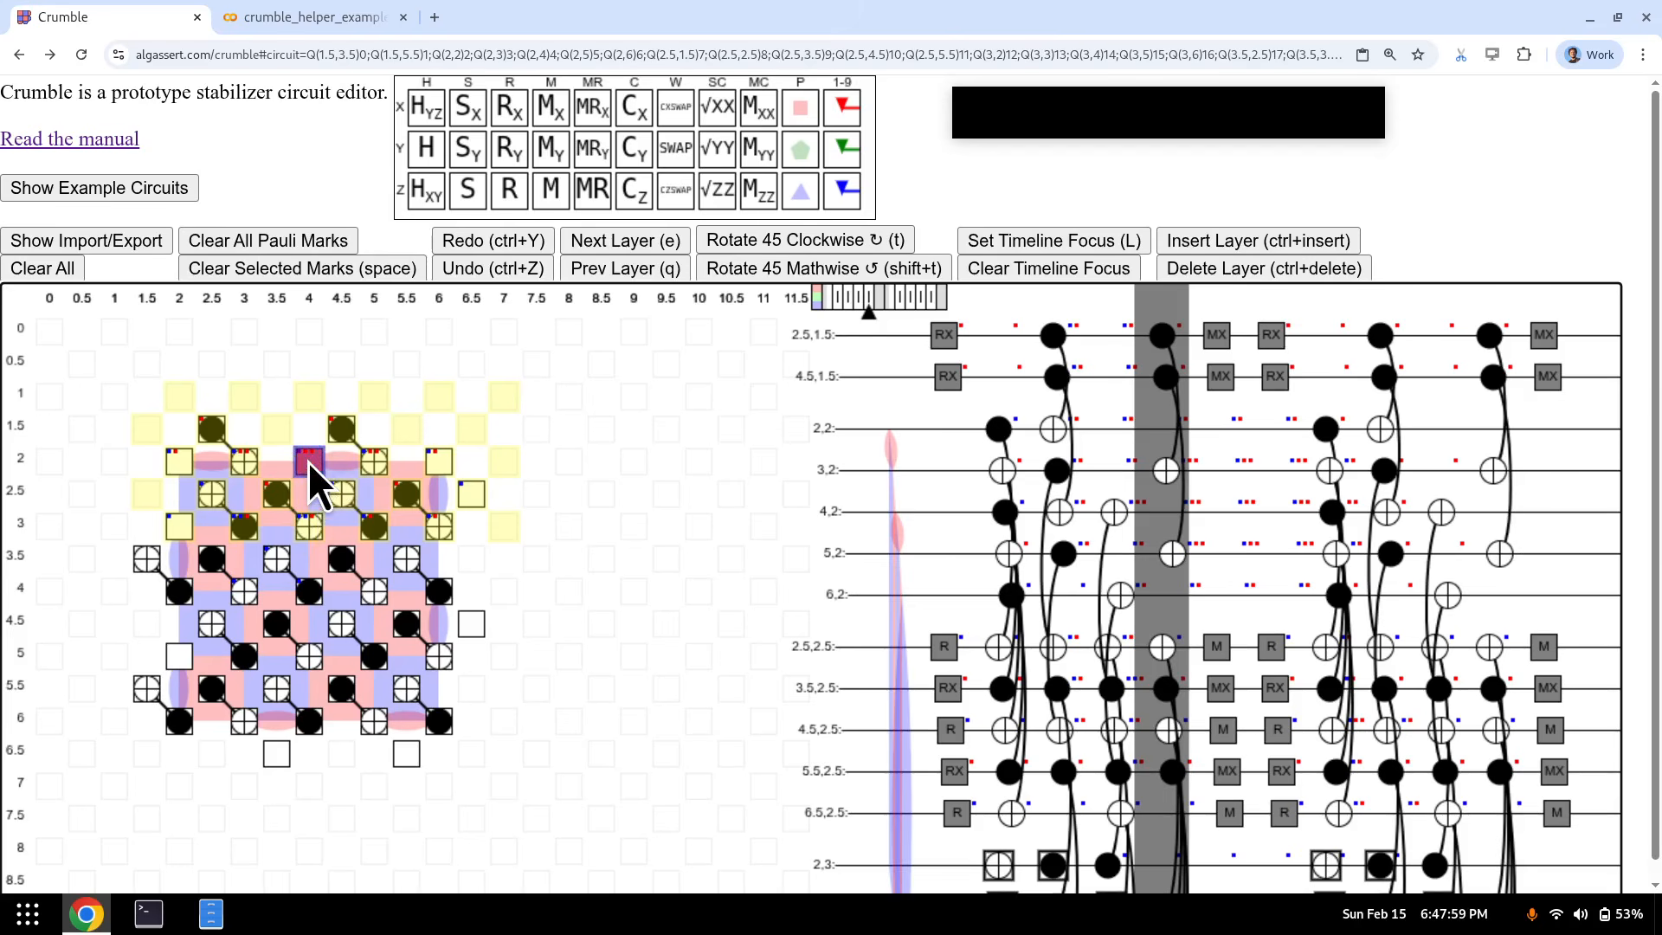
- Clear the timeline focus and place Pauli marks 1–5 on the row 3.5 resets from 1.5 to 5.5
{"action": "key", "text": "e"}
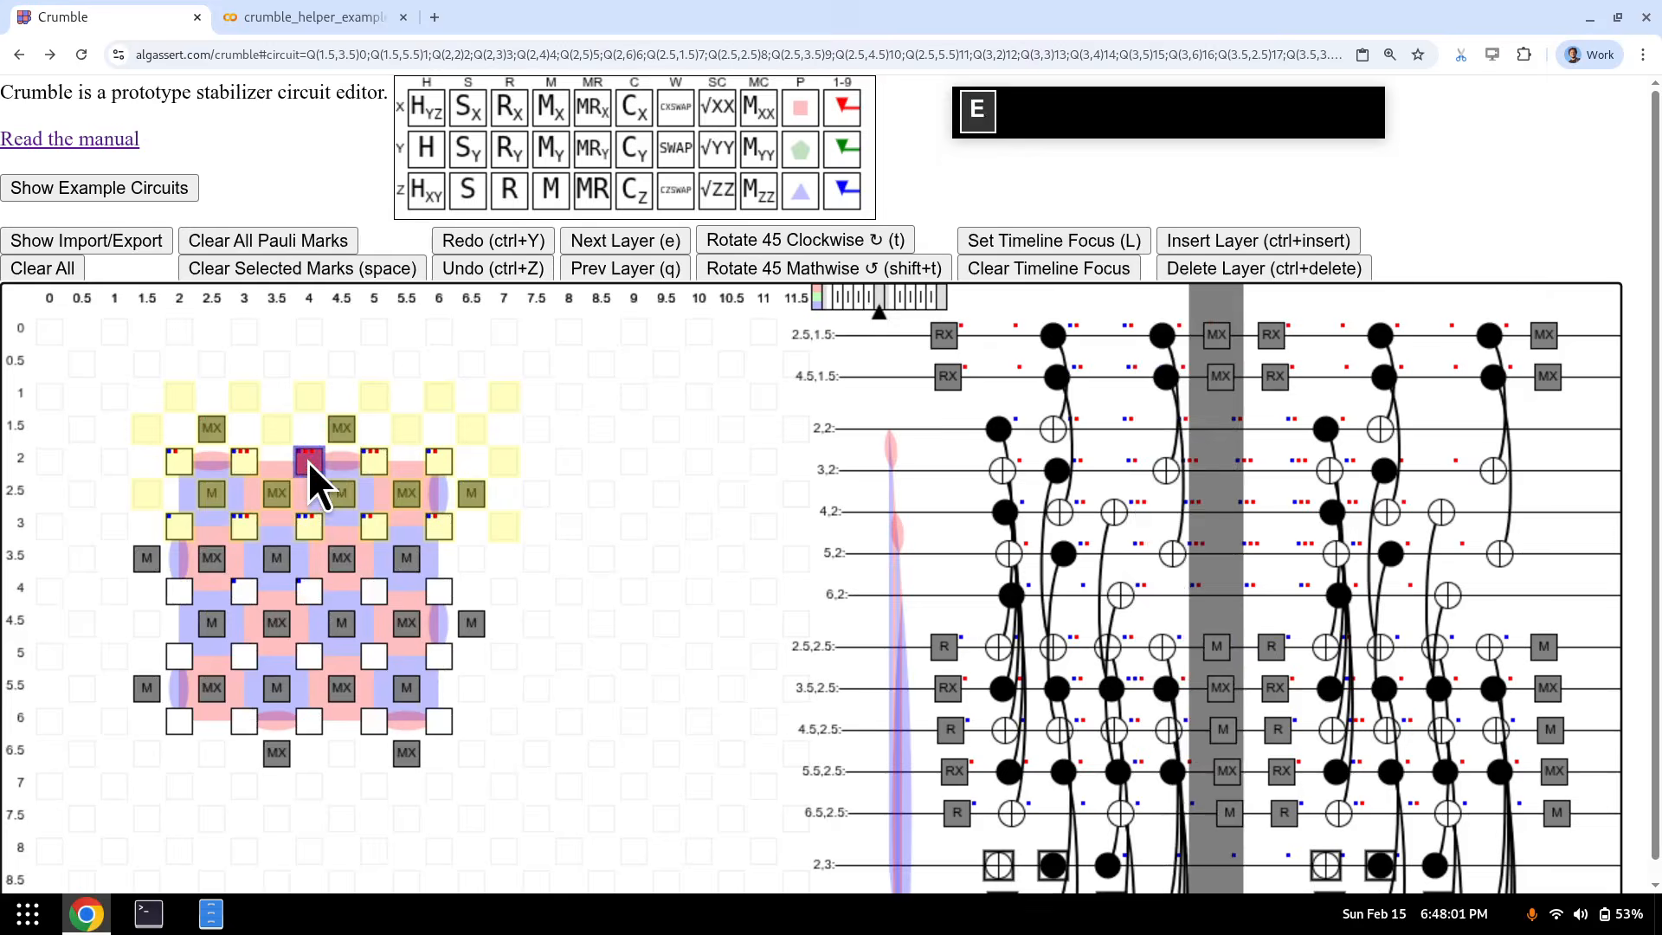
{"action": "key", "text": "q"}
{"action": "key", "text": "q"}
{"action": "key", "text": "q"}
{"action": "key", "text": "q"}
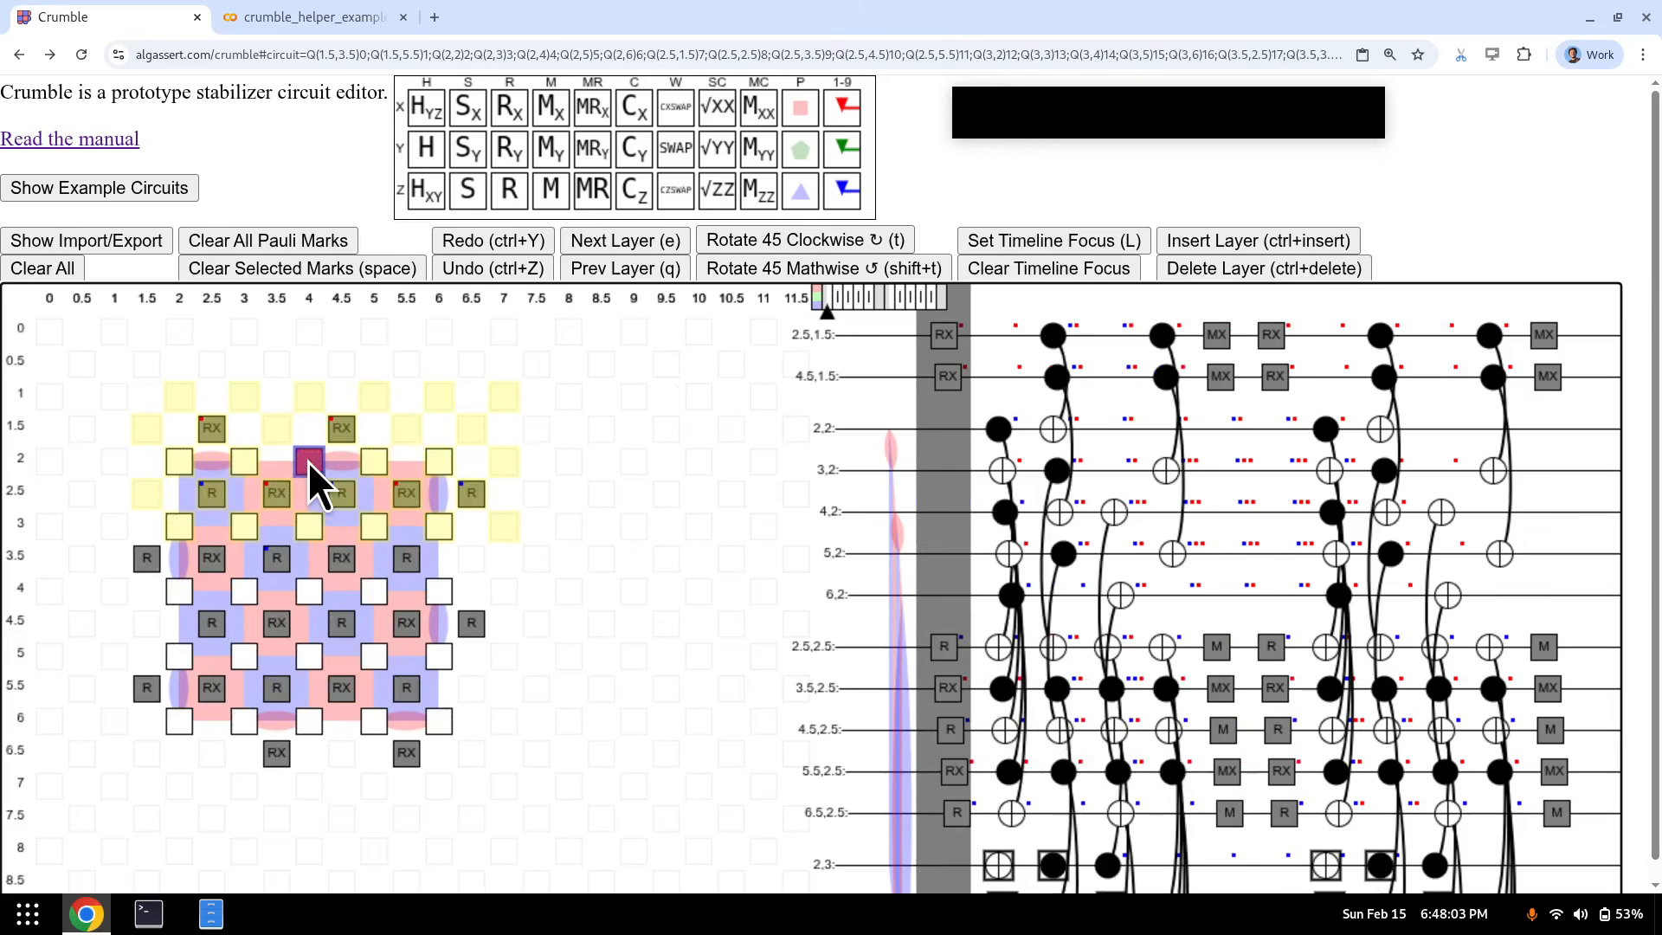
{"action": "left_click", "coordinate": [1046, 269]}
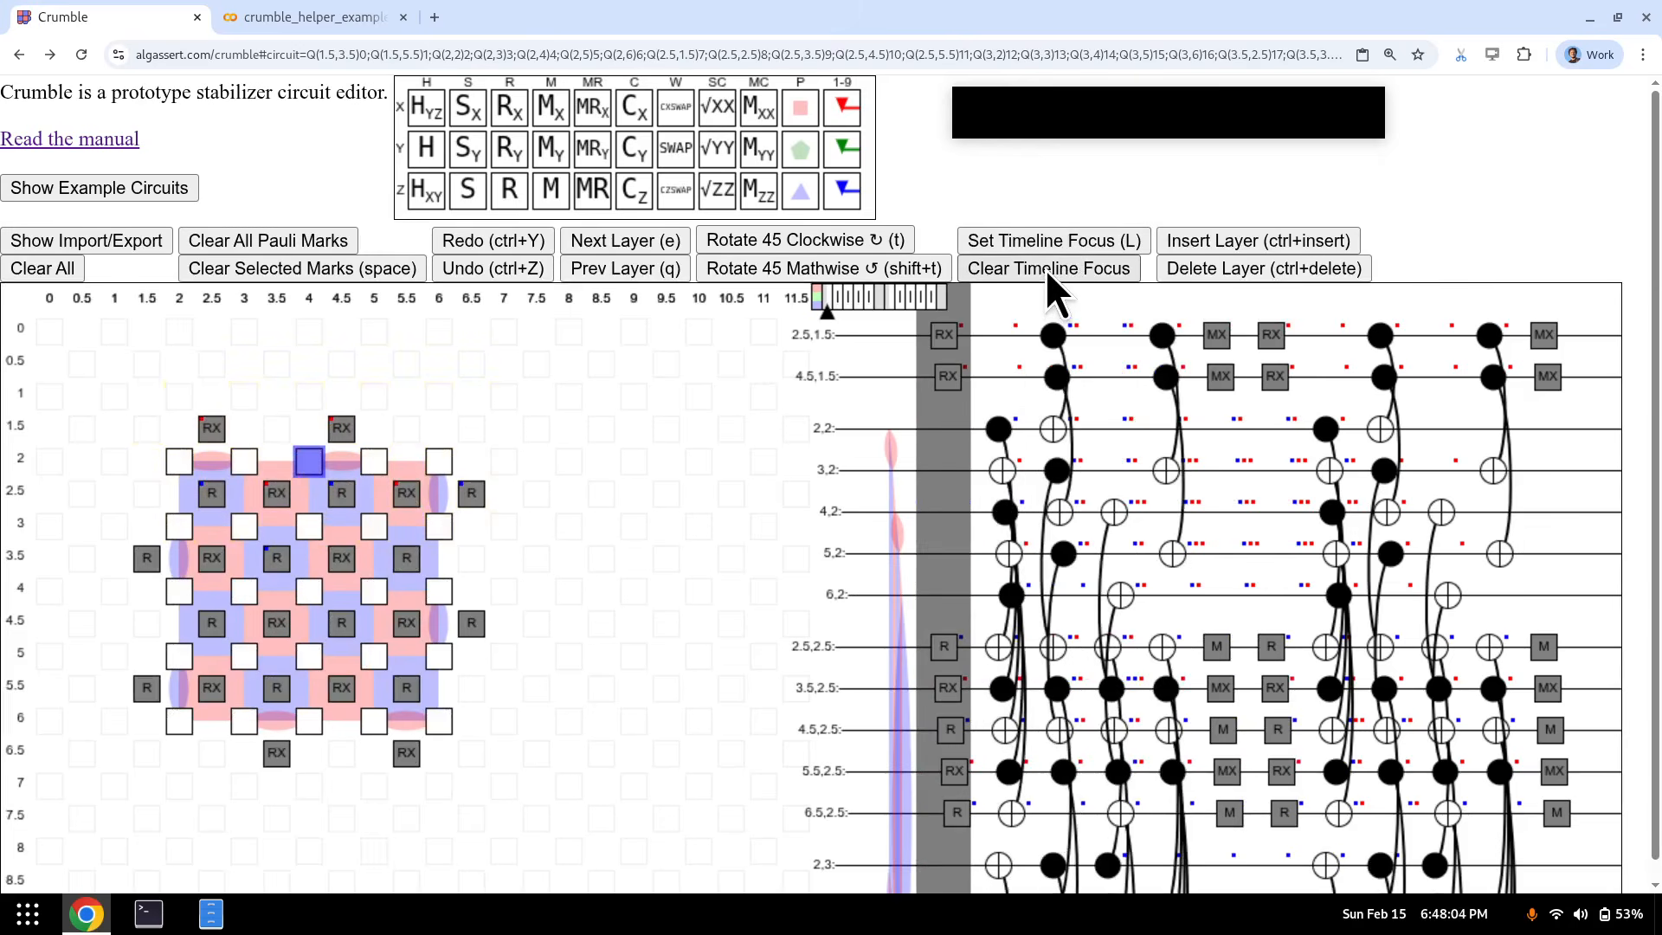
{"action": "left_click", "coordinate": [149, 565]}
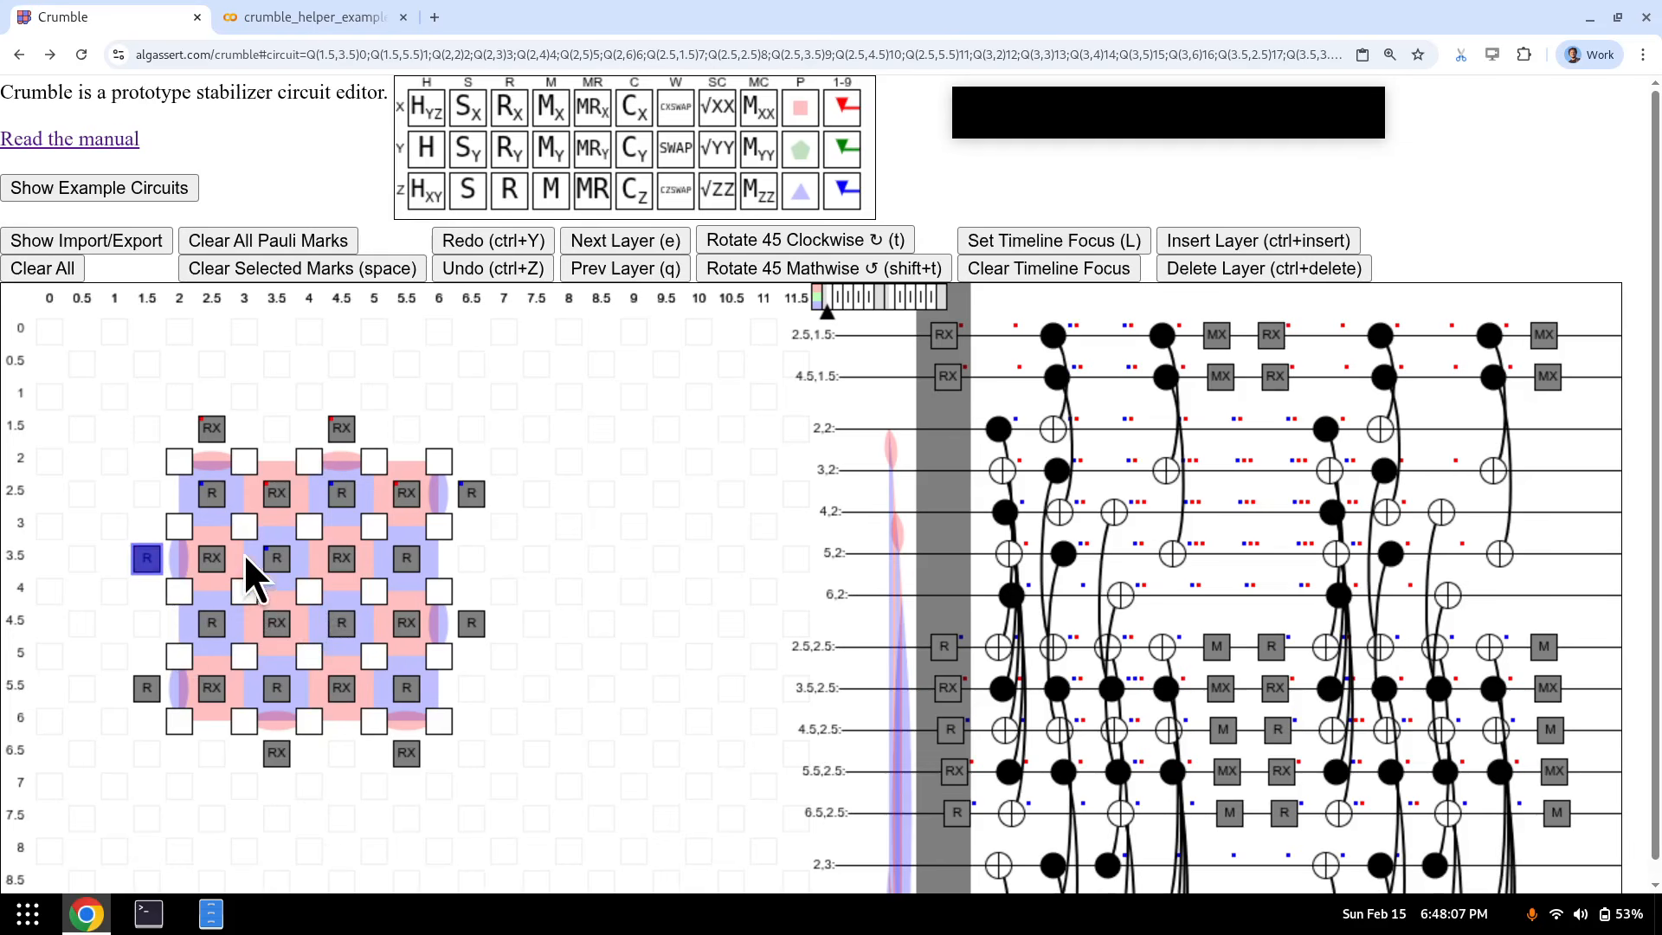
{"action": "key", "text": "1"}
{"action": "left_click", "coordinate": [222, 557]}
{"action": "key", "text": "2"}
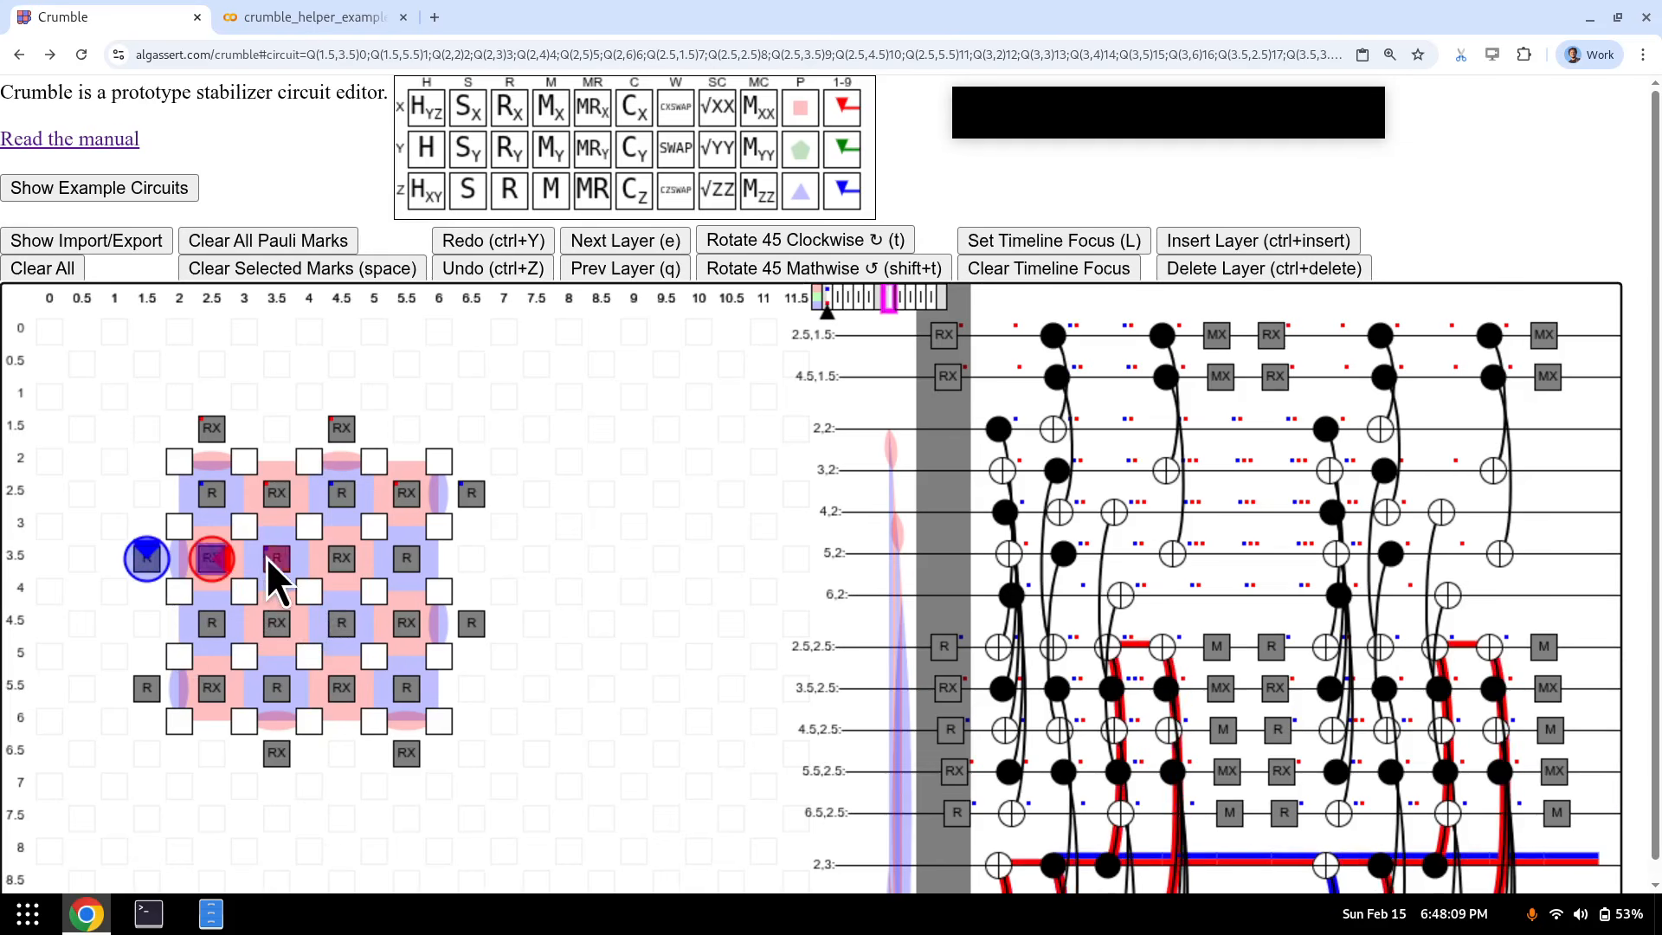
{"action": "left_click", "coordinate": [270, 557]}
{"action": "key", "text": "3"}
{"action": "left_click", "coordinate": [338, 558]}
{"action": "key", "text": "4"}
{"action": "left_click", "coordinate": [403, 559]}
{"action": "key", "text": "5"}
- Place Pauli marks 6, 7, 8, 9 and 0 on the five row 4.5 reset qubits
{"action": "left_click", "coordinate": [212, 623]}
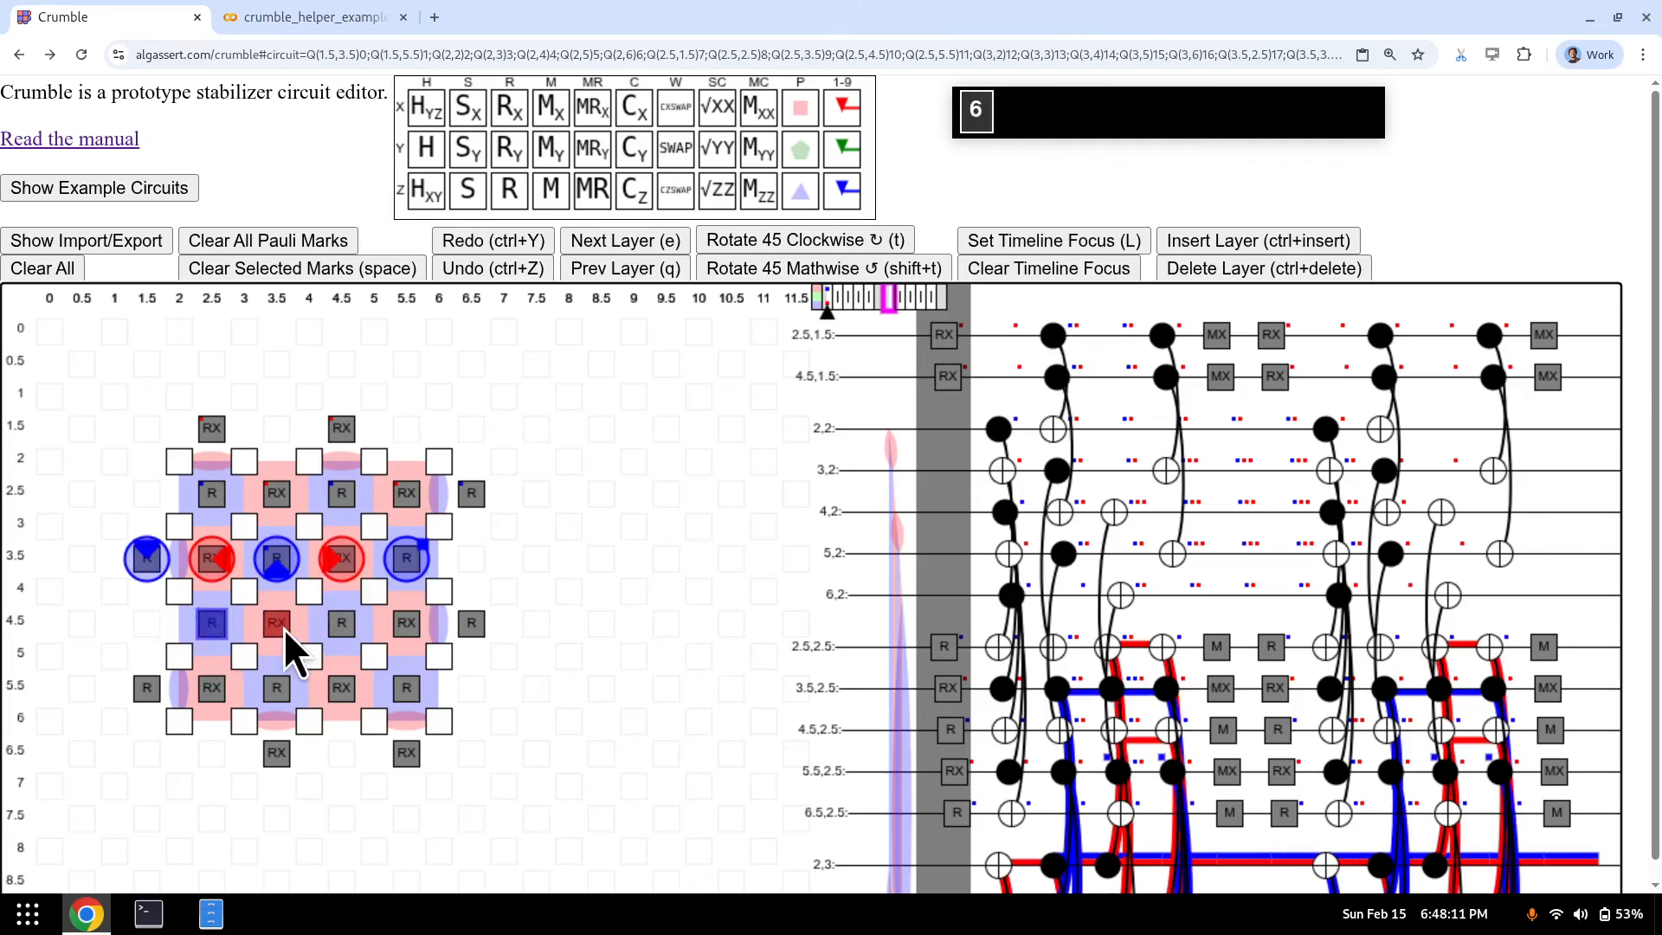
{"action": "key", "text": "6"}
{"action": "left_click", "coordinate": [279, 625]}
{"action": "key", "text": "7"}
{"action": "left_click", "coordinate": [342, 623]}
{"action": "key", "text": "8"}
{"action": "left_click", "coordinate": [403, 621]}
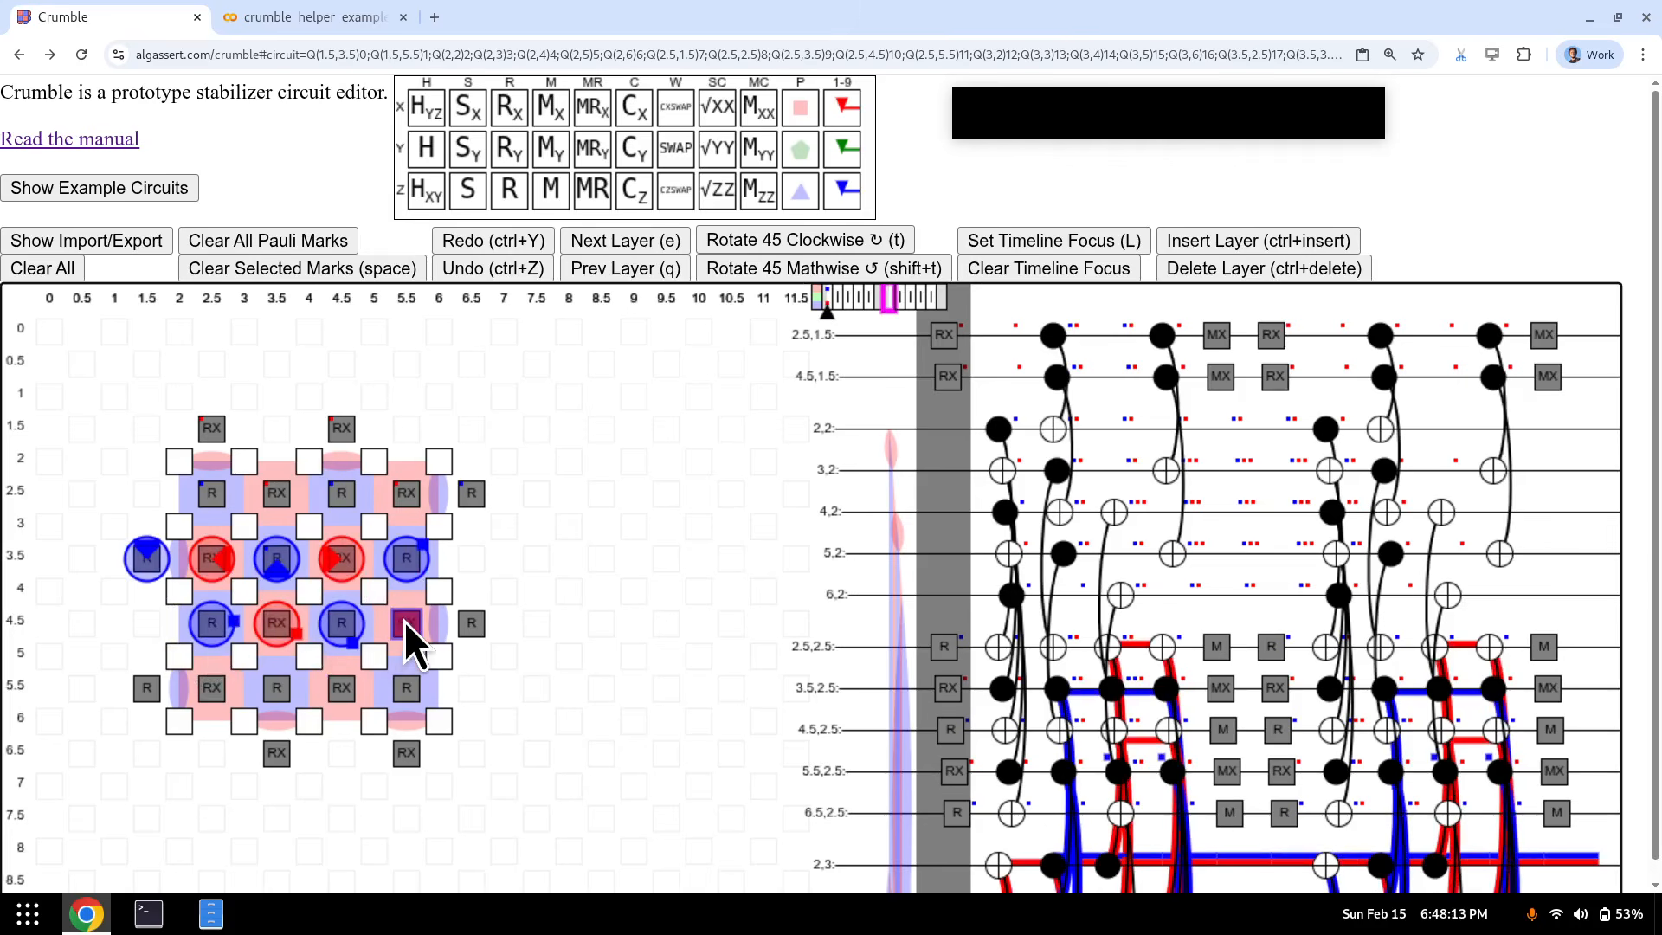
{"action": "key", "text": "9"}
{"action": "left_click", "coordinate": [469, 620]}
{"action": "key", "text": "0"}
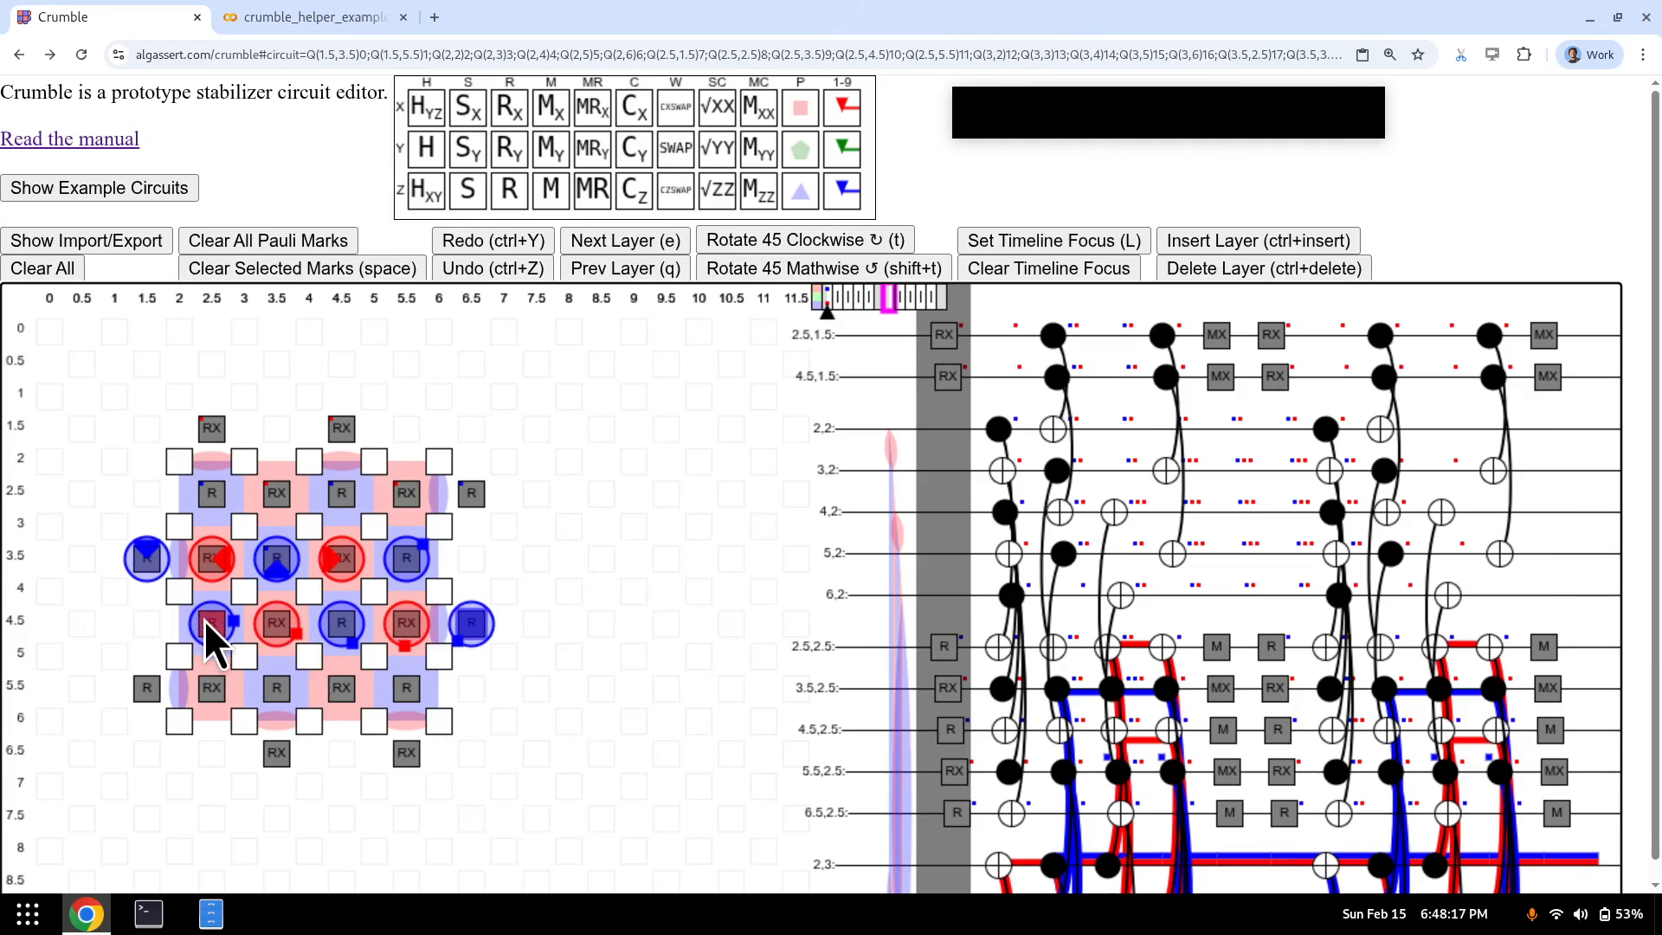
- At the next measurement layer, solidify Pauli marks 1 through 8 with K+digit
{"action": "key", "text": "e"}
{"action": "key", "text": "e"}
{"action": "key", "text": "e"}
{"action": "key", "text": "e"}
{"action": "key", "text": "e"}
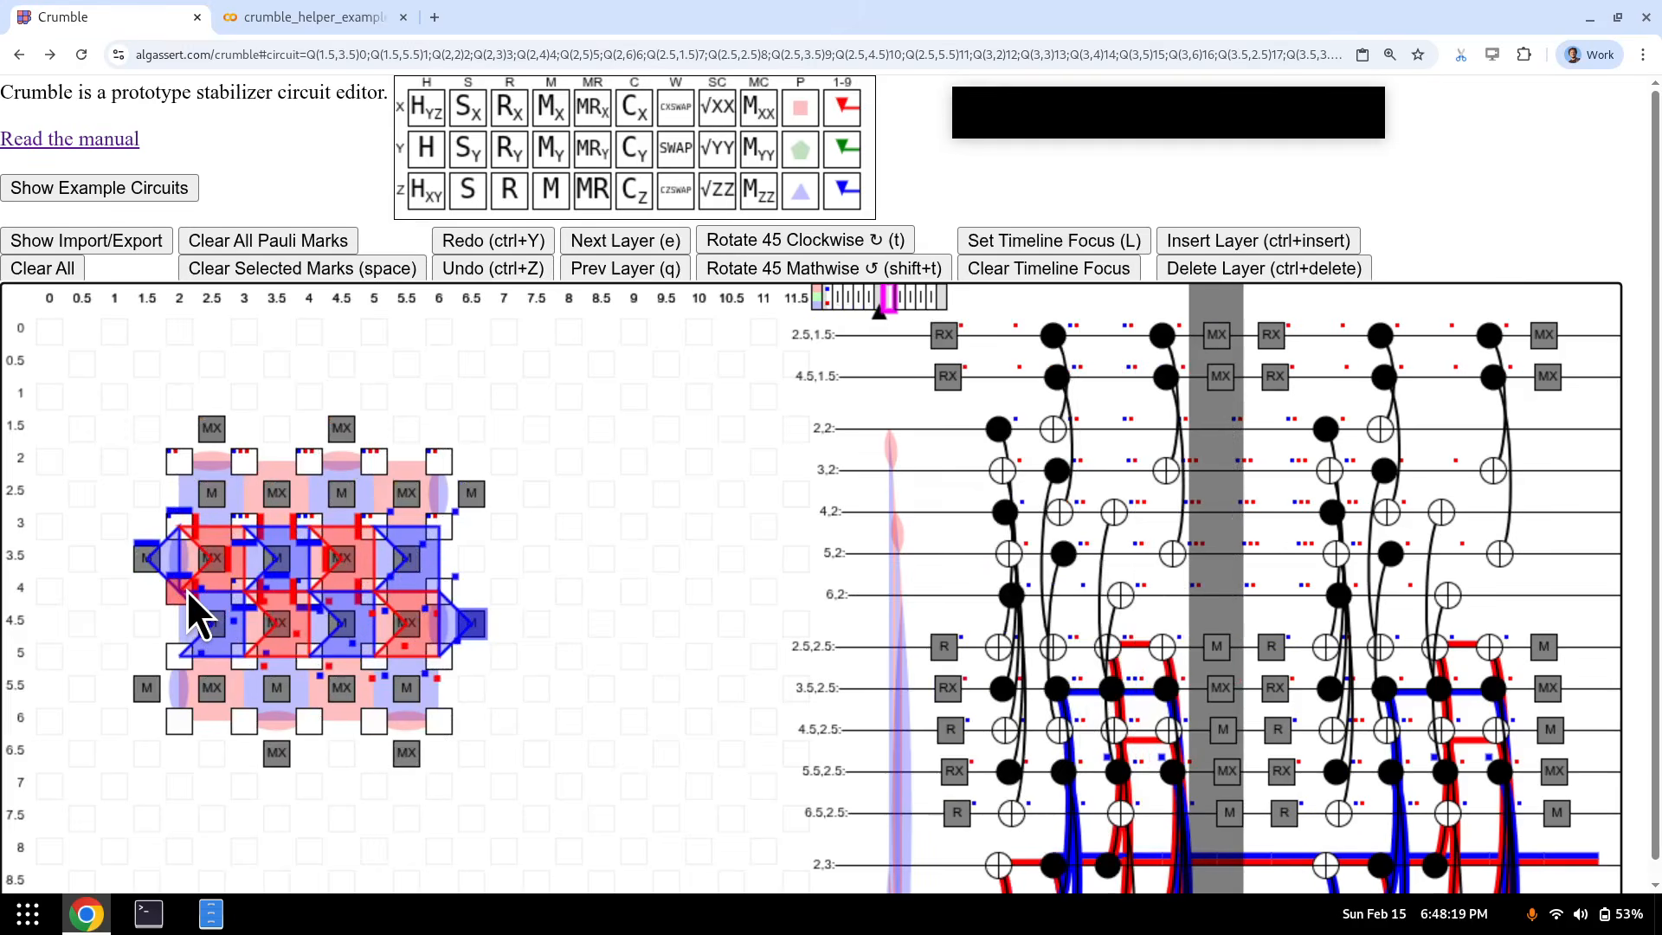
{"action": "key", "text": "k+1"}
{"action": "key", "text": "k+2"}
{"action": "key", "text": "k+3"}
{"action": "key", "text": "k+4"}
{"action": "key", "text": "k+5"}
{"action": "key", "text": "k+6"}
{"action": "key", "text": "k+7"}
{"action": "key", "text": "k+8"}
{"action": "key", "text": "k+9"}
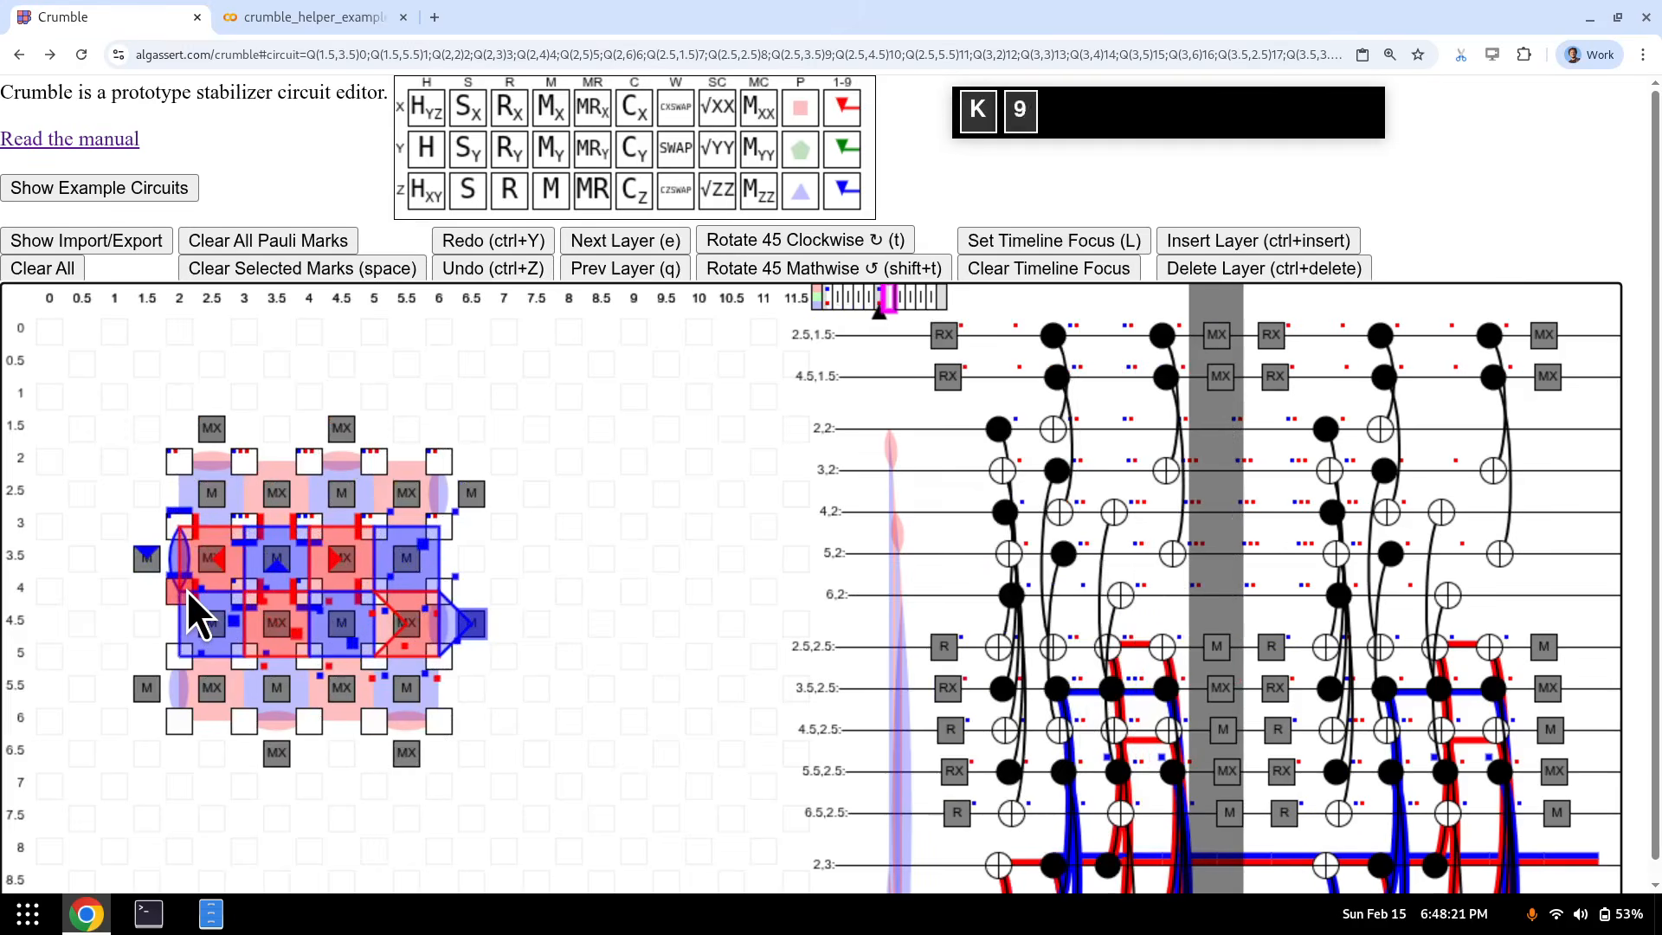
- In the next reset layer, put marks 1–5 on row 3.5 qubits 1.5 through 5.5
{"action": "key", "text": "e"}
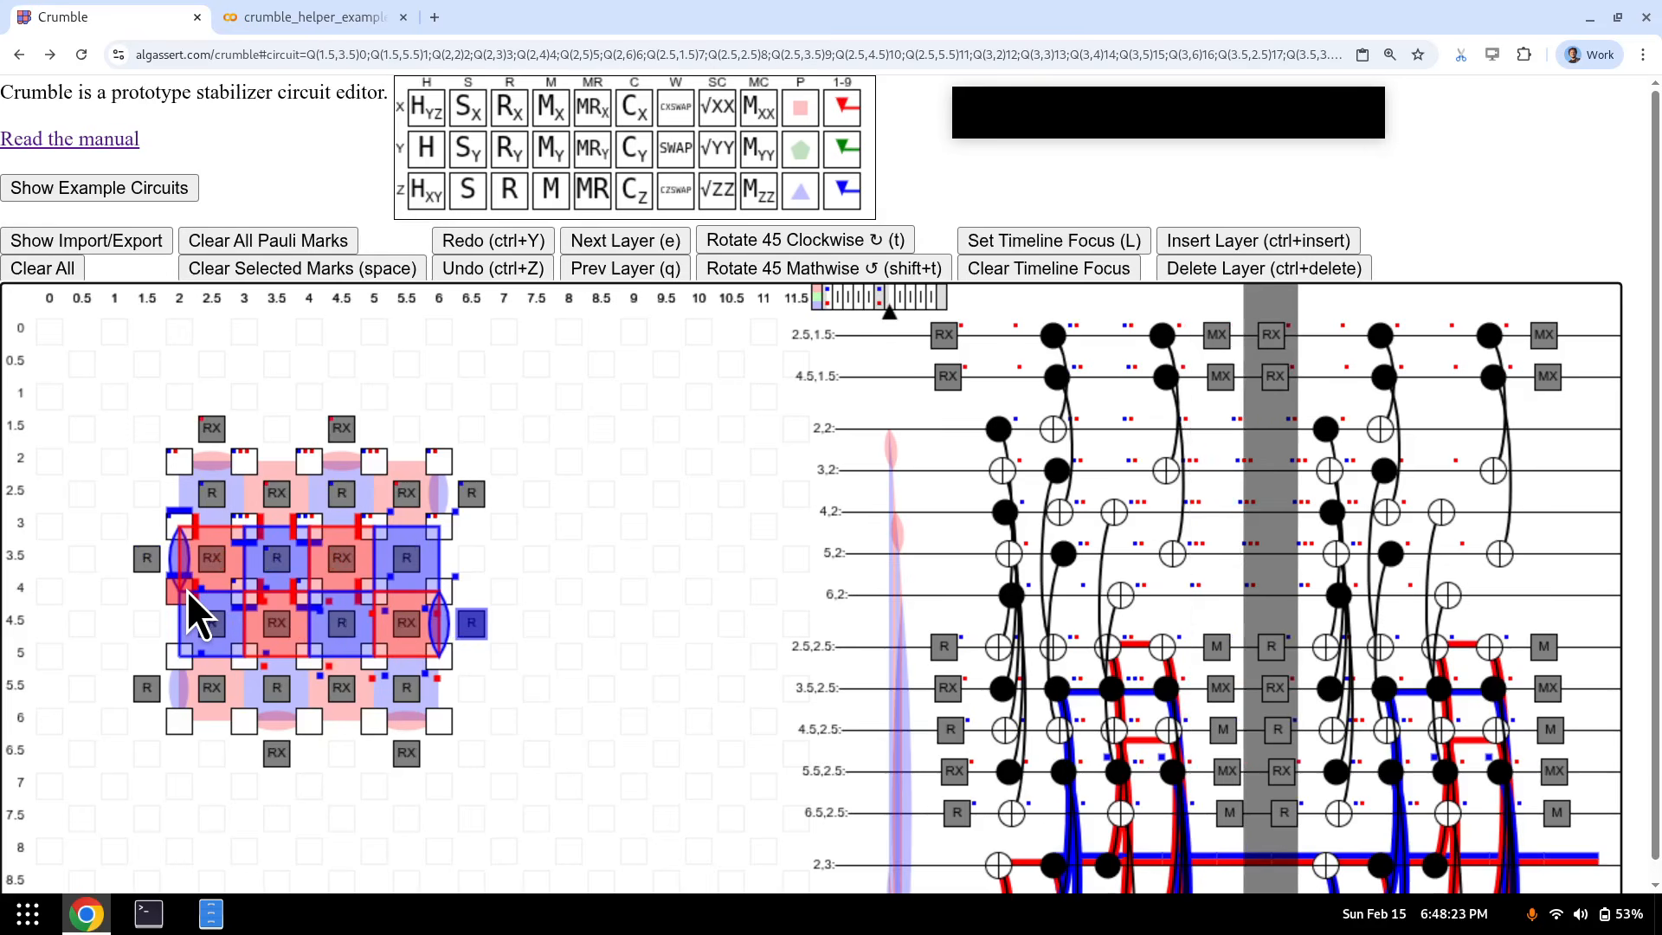
{"action": "left_click", "coordinate": [149, 560]}
{"action": "key", "text": "1"}
{"action": "left_click", "coordinate": [211, 558]}
{"action": "key", "text": "2"}
{"action": "left_click", "coordinate": [277, 558]}
{"action": "key", "text": "3"}
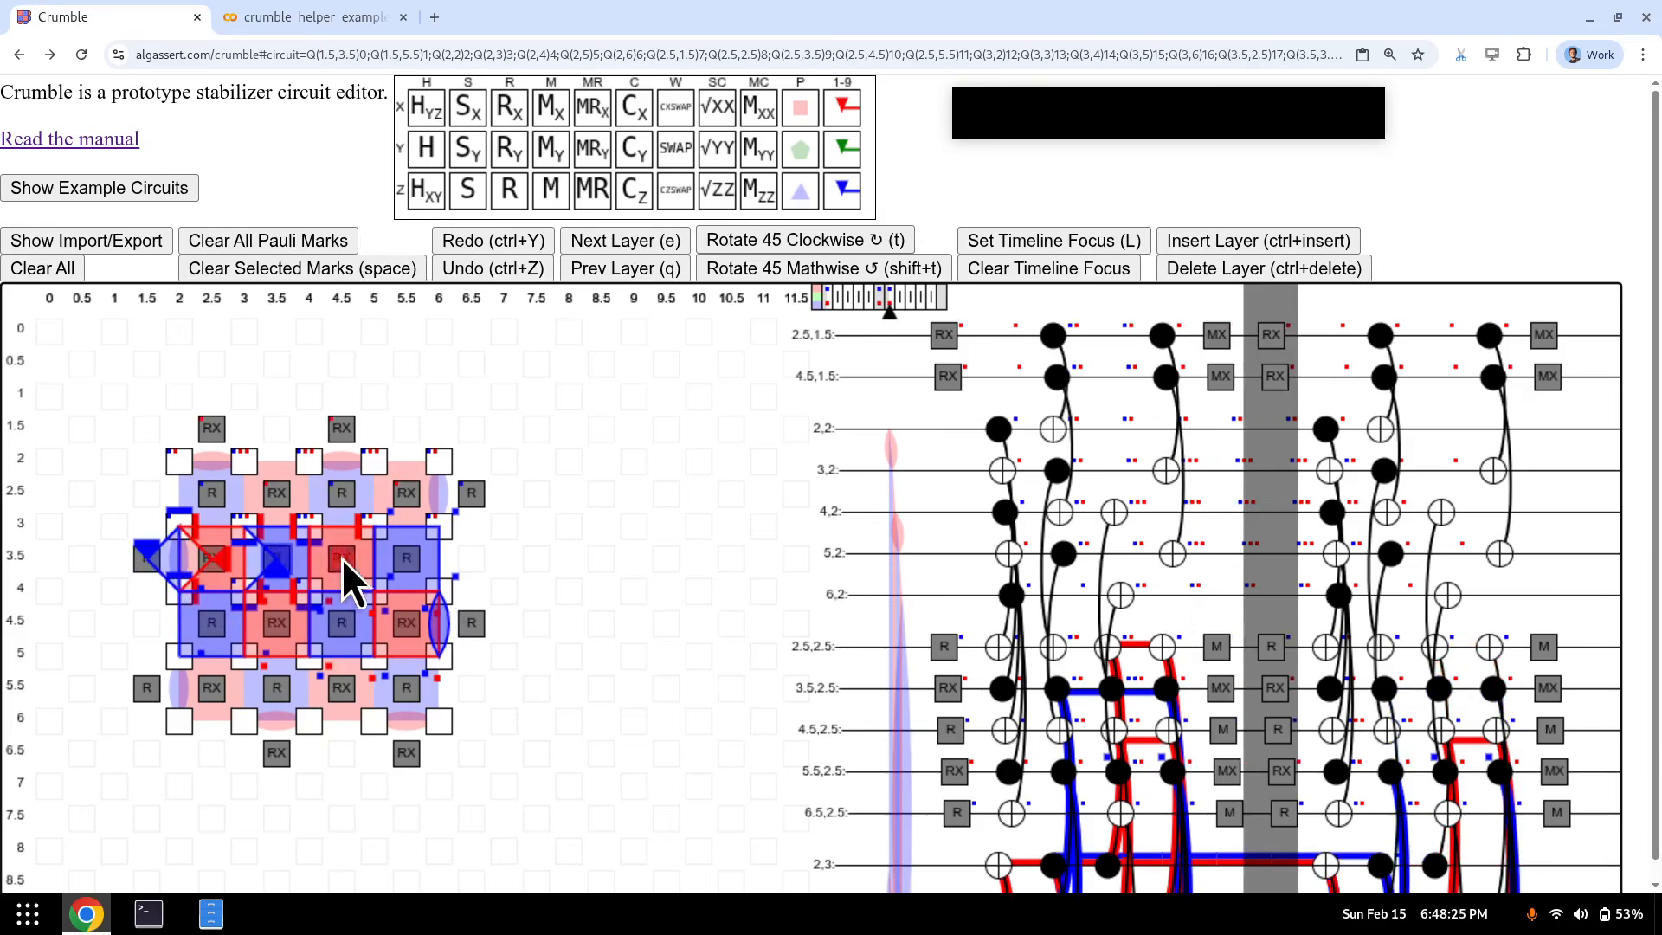
{"action": "left_click", "coordinate": [341, 558]}
{"action": "key", "text": "4"}
{"action": "left_click", "coordinate": [407, 565]}
{"action": "key", "text": "5"}
- Put marks 6–9 and 0 on row 4.5 qubits 2.5 through 6.5
{"action": "left_click", "coordinate": [208, 630]}
{"action": "key", "text": "6"}
{"action": "left_click", "coordinate": [288, 631]}
{"action": "key", "text": "7"}
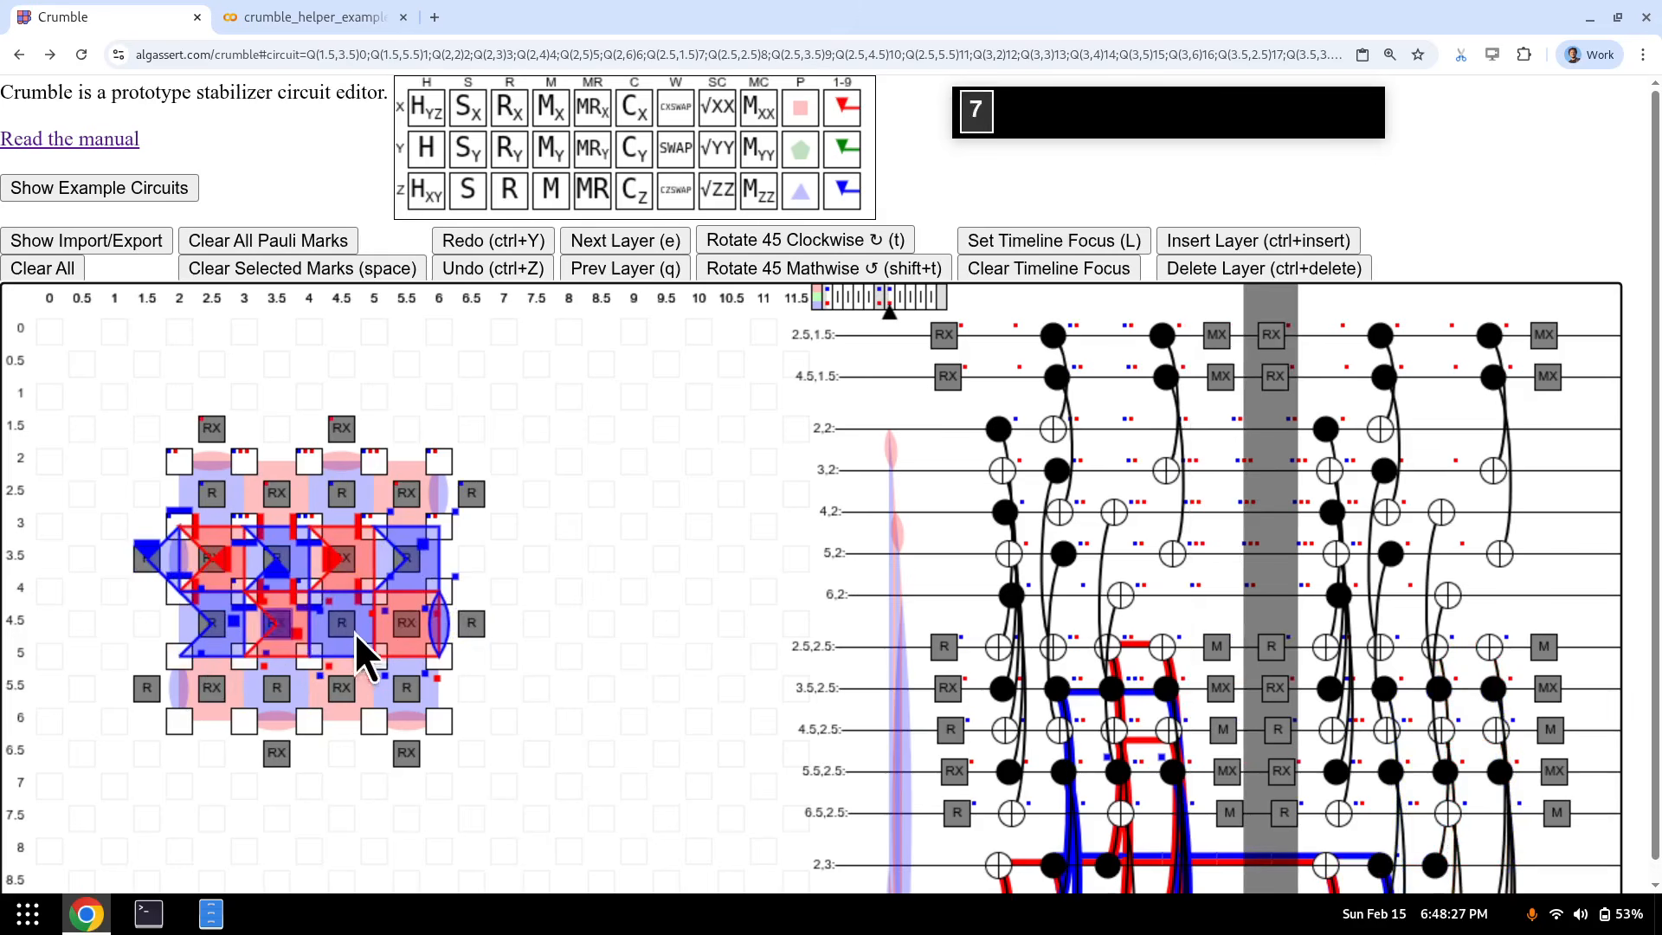
{"action": "left_click", "coordinate": [351, 630]}
{"action": "key", "text": "8"}
{"action": "left_click", "coordinate": [398, 627]}
{"action": "key", "text": "9"}
{"action": "left_click", "coordinate": [465, 630]}
{"action": "key", "text": "0"}
- At the final measurement layer, solidify all ten row 3.5 and row 4.5 marks
{"action": "key", "text": "e"}
{"action": "key", "text": "e"}
{"action": "key", "text": "e"}
{"action": "key", "text": "e"}
{"action": "key", "text": "e"}
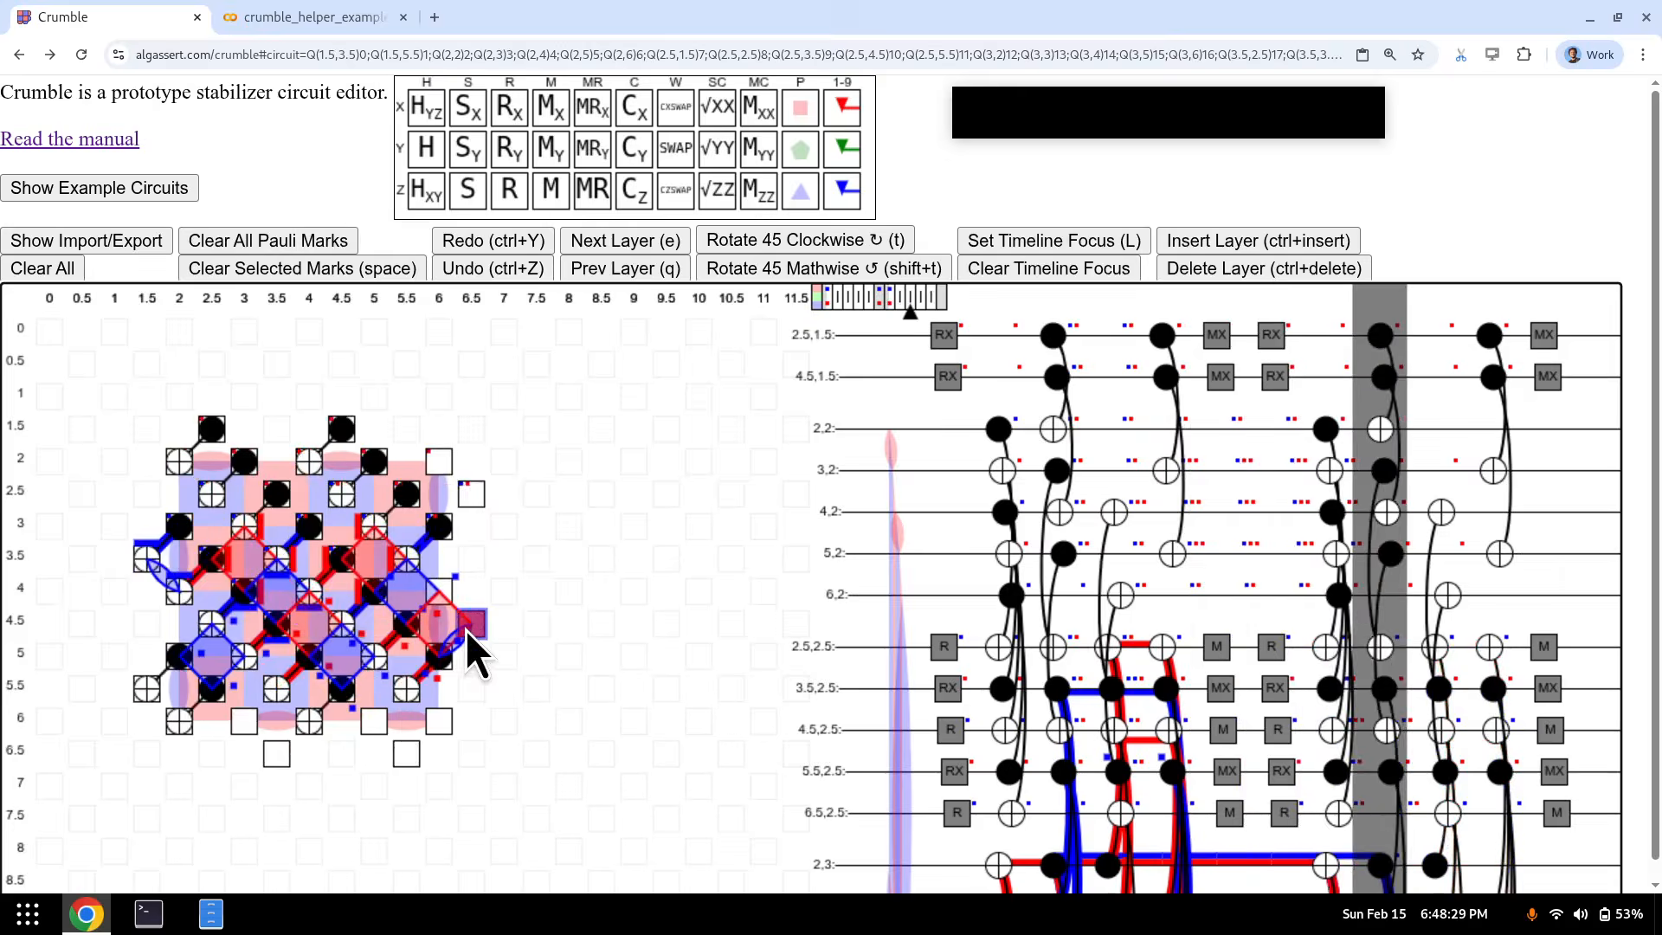
{"action": "key", "text": "k+1"}
{"action": "key", "text": "k+2"}
{"action": "key", "text": "k+3"}
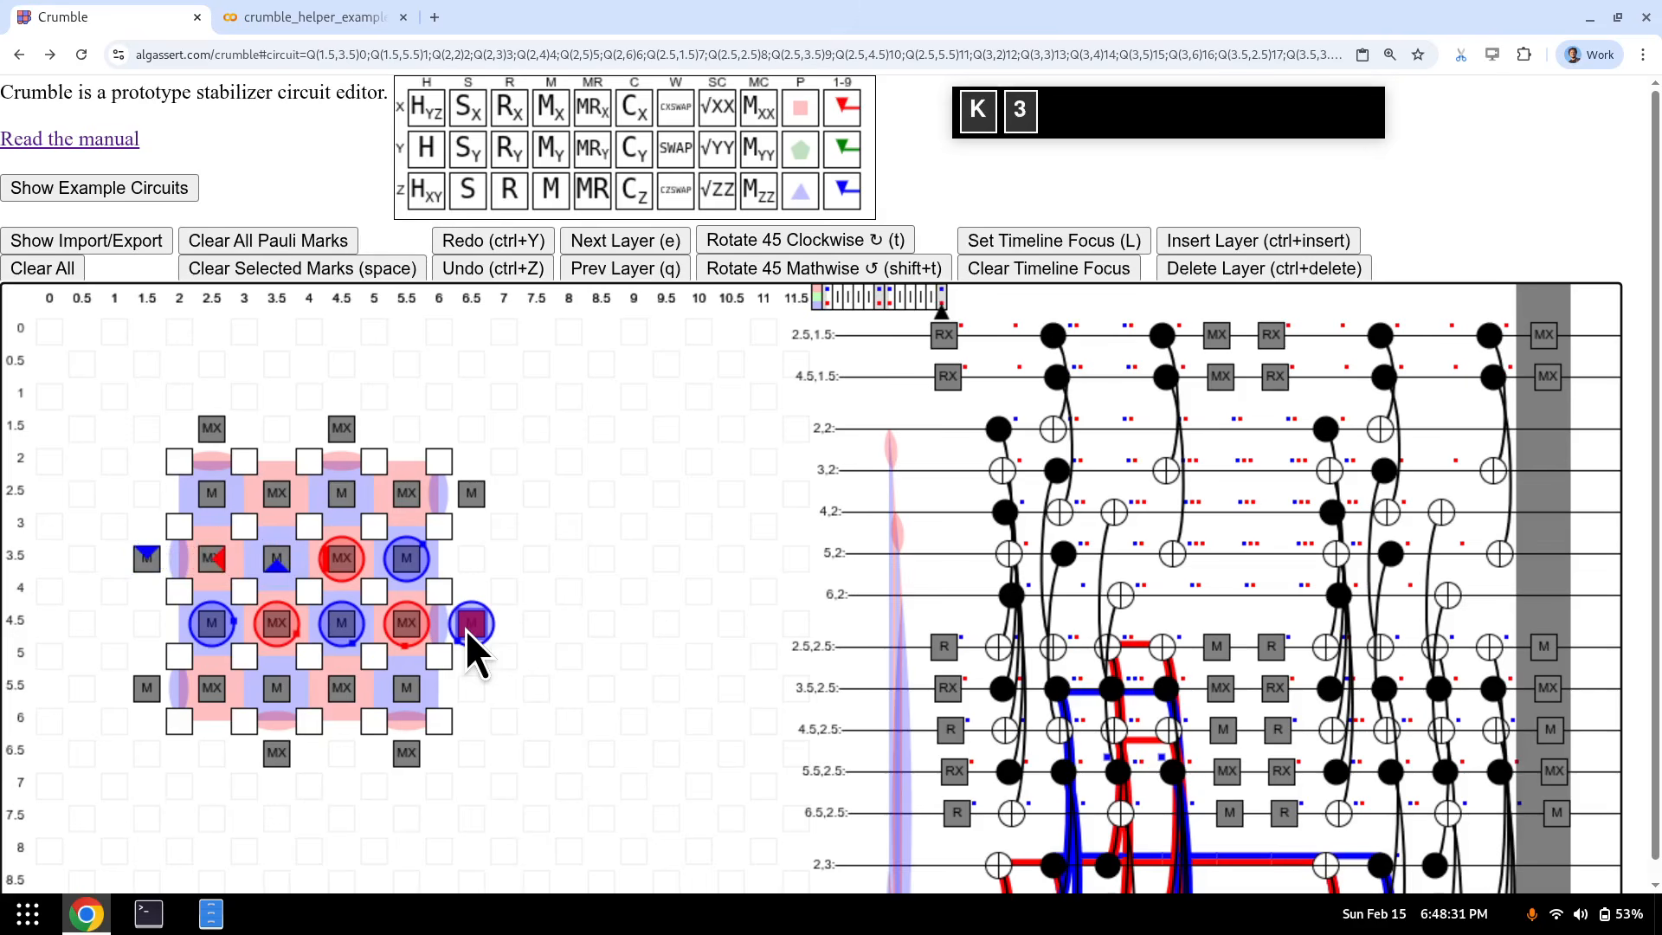
{"action": "key", "text": "k+4"}
{"action": "key", "text": "k+5"}
{"action": "key", "text": "k+6"}
{"action": "key", "text": "k+7"}
{"action": "key", "text": "k+8"}
{"action": "key", "text": "k+9"}
{"action": "key", "text": "k+0"}
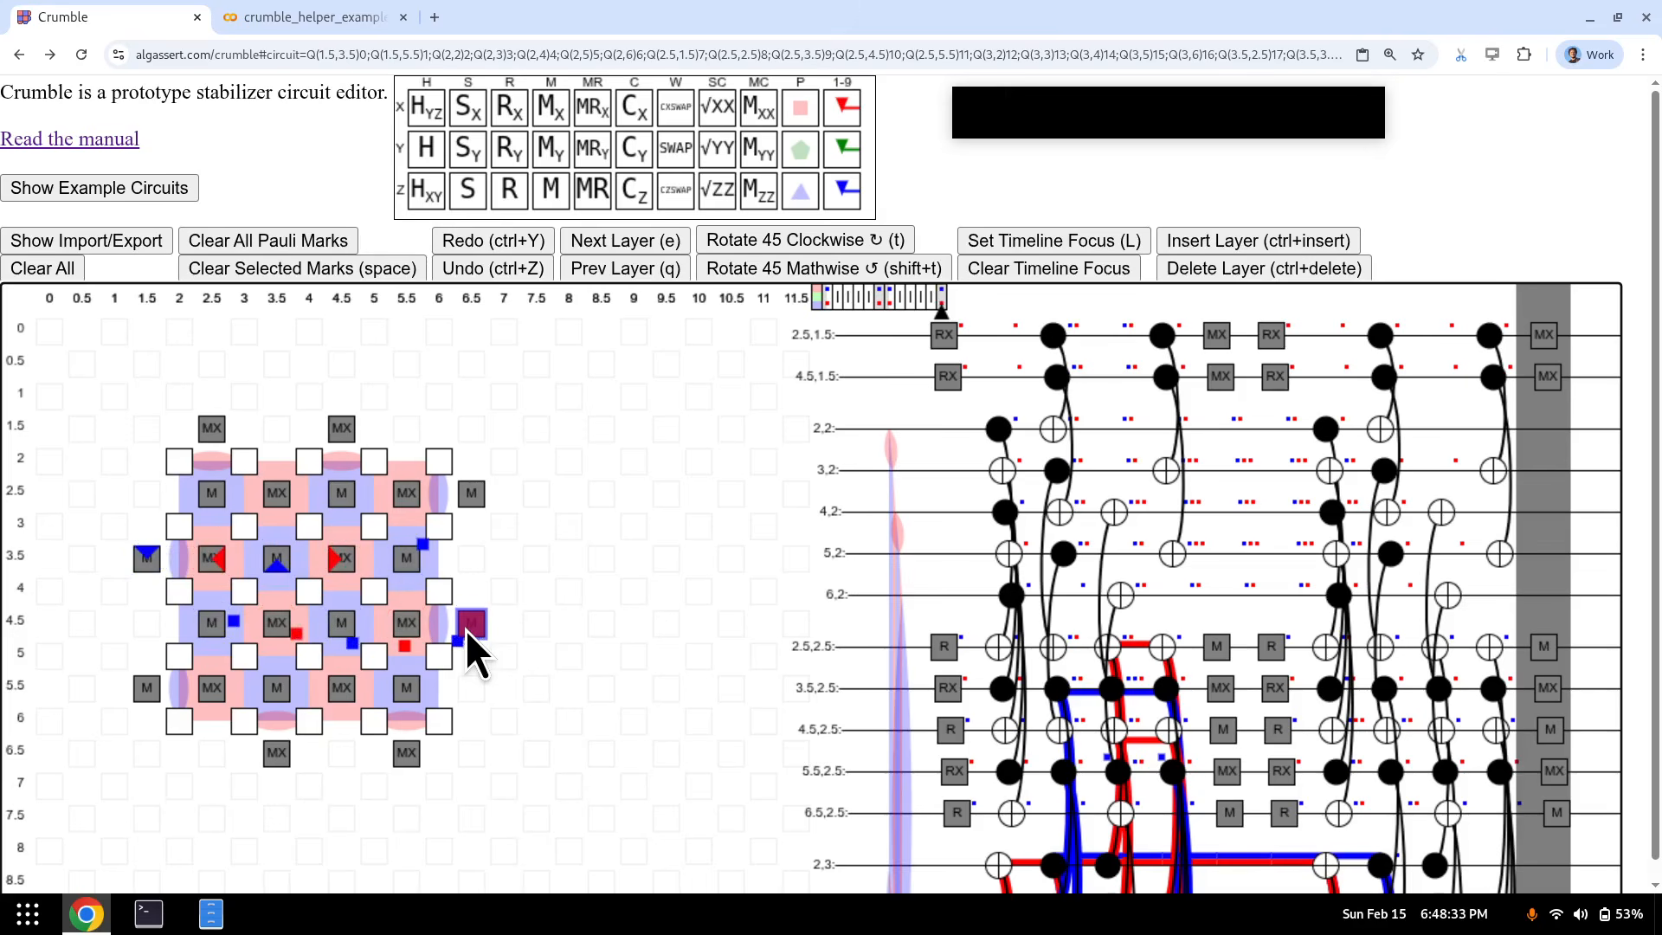
- Declare detectors from all ten marks with D+digit and return to the first layer
{"action": "key", "text": "d+1"}
{"action": "key", "text": "d+2"}
{"action": "key", "text": "d+3"}
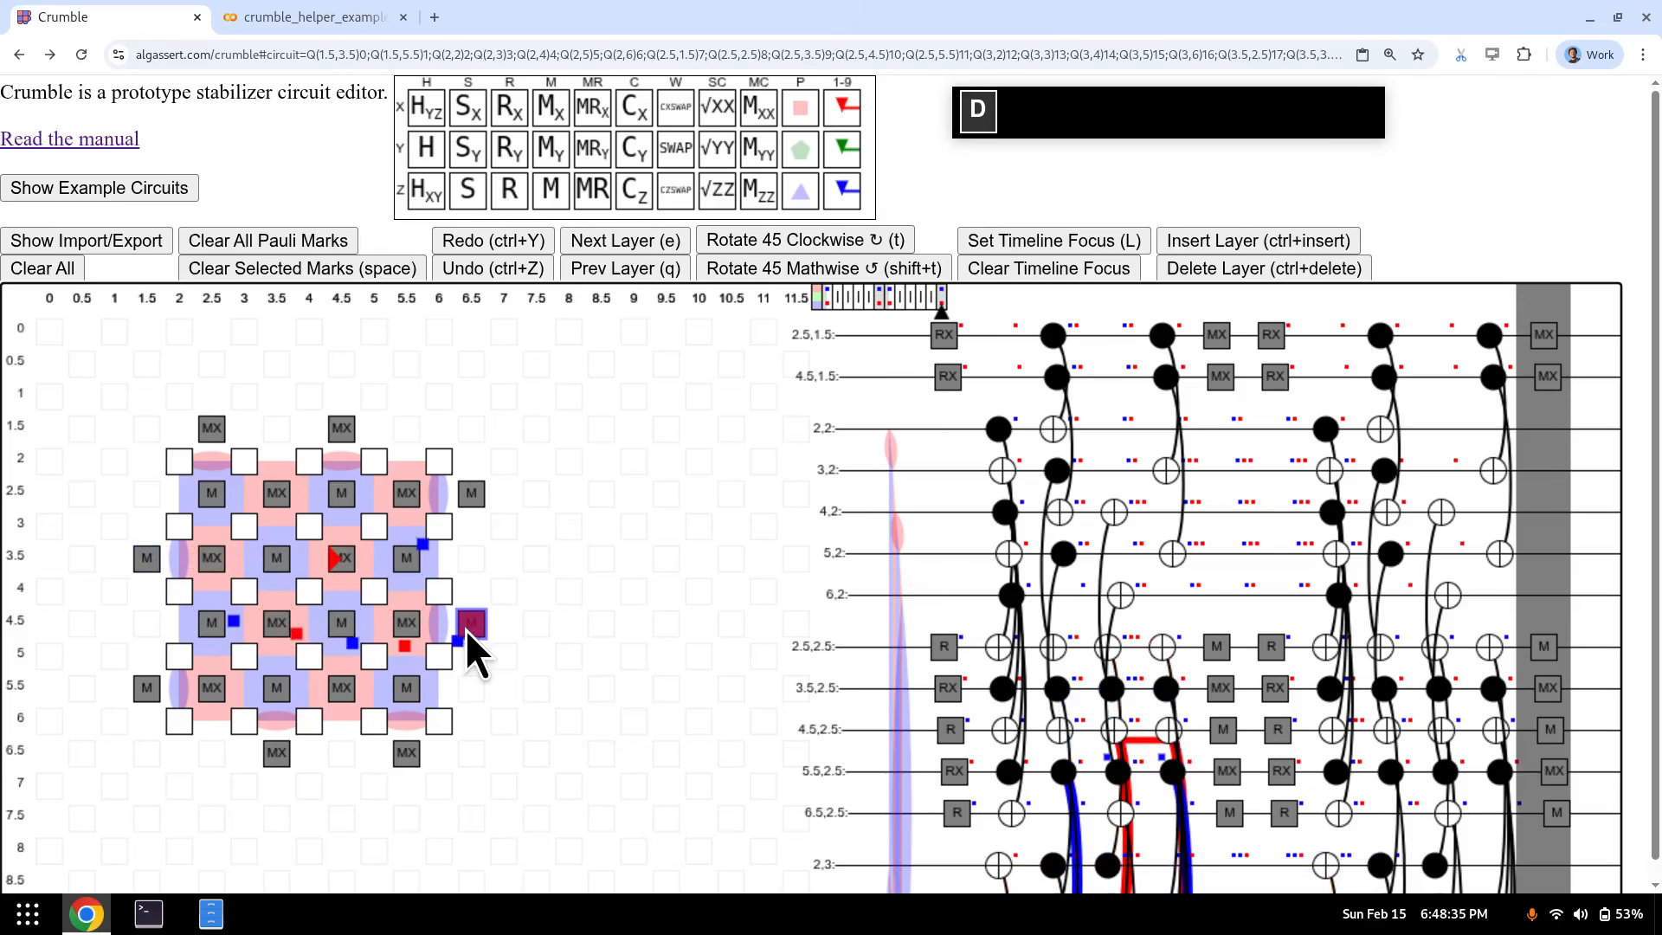
{"action": "key", "text": "d+4"}
{"action": "key", "text": "d+5"}
{"action": "key", "text": "d+6"}
{"action": "key", "text": "d+7"}
{"action": "key", "text": "d+8"}
{"action": "key", "text": "d+9"}
{"action": "key", "text": "d+0"}
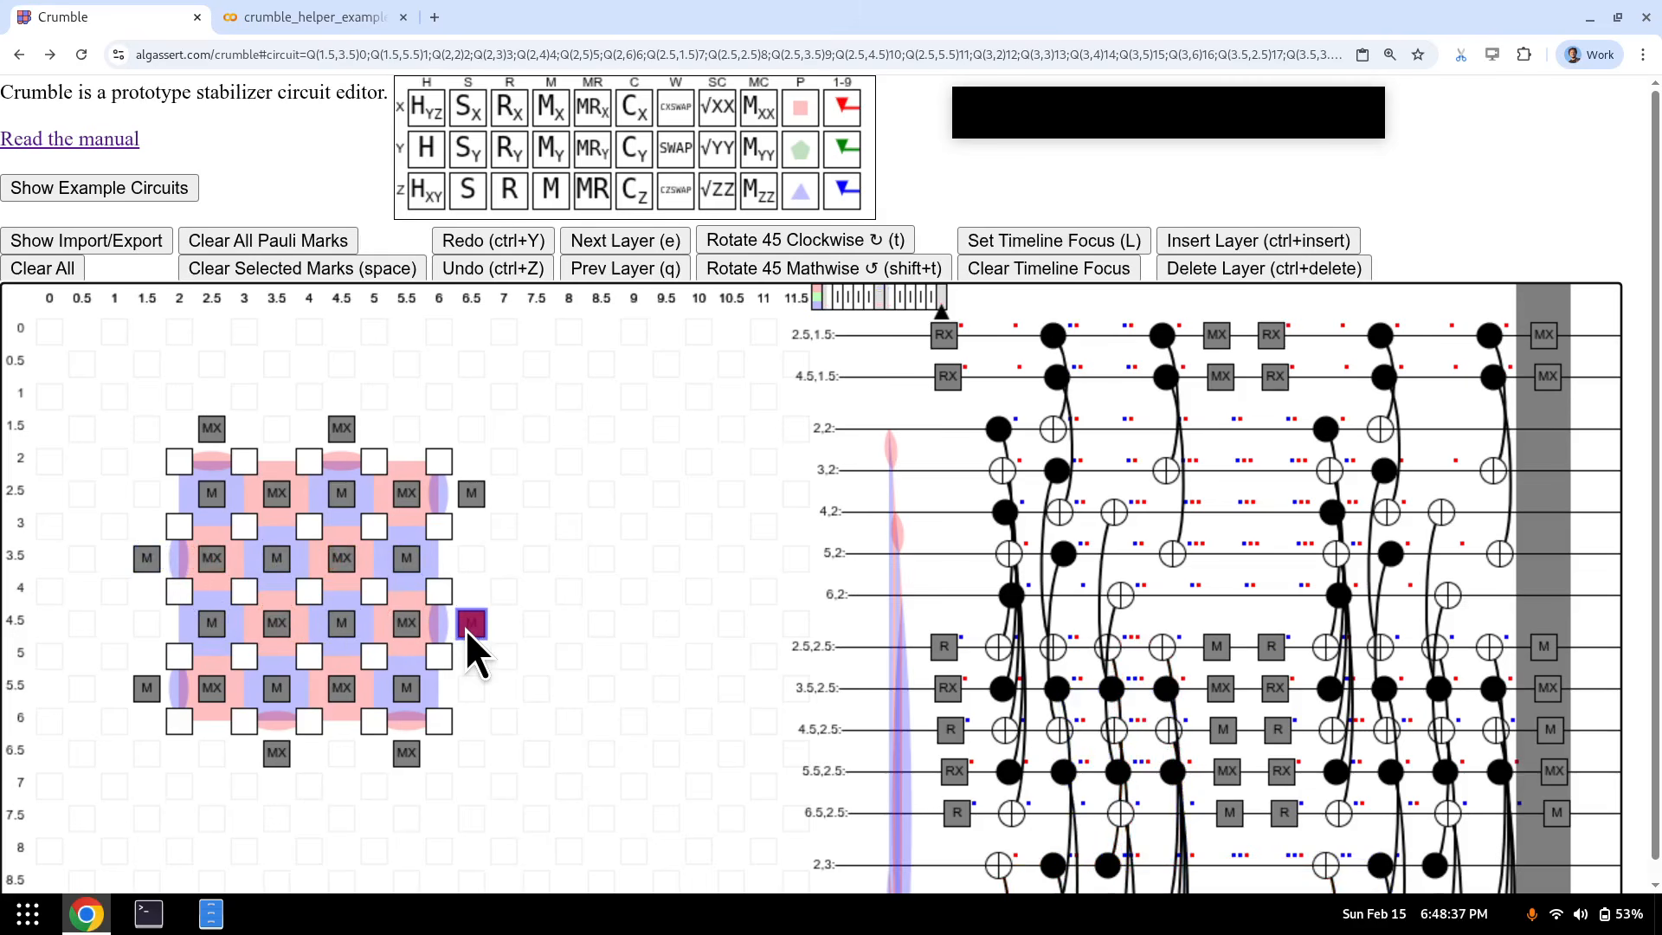
{"action": "key", "text": "q"}
{"action": "key", "text": "q"}
{"action": "key", "text": "q"}
{"action": "key", "text": "q"}
{"action": "key", "text": "q"}
{"action": "key", "text": "q"}
{"action": "key", "text": "q"}
{"action": "key", "text": "q"}
{"action": "key", "text": "q"}
{"action": "key", "text": "q"}
{"action": "key", "text": "q"}
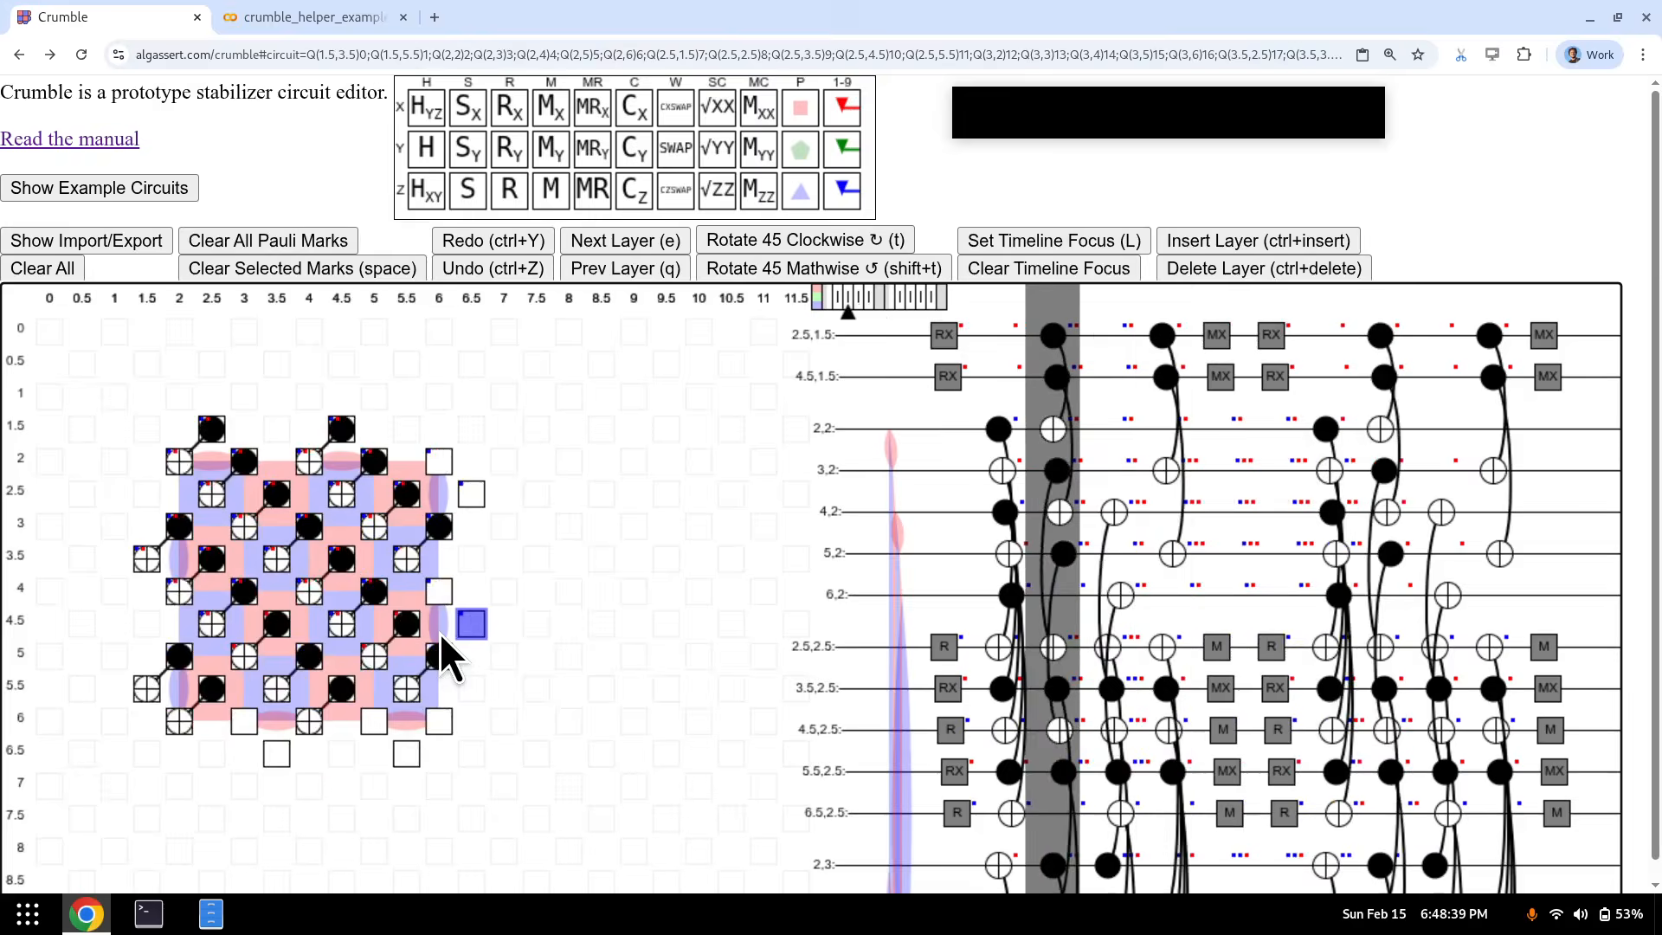
- Put marks 1–7 on row 5.5 qubits 1.5–5.5 and row 6.5 qubits 3.5 and 5.5
{"action": "left_click", "coordinate": [146, 680]}
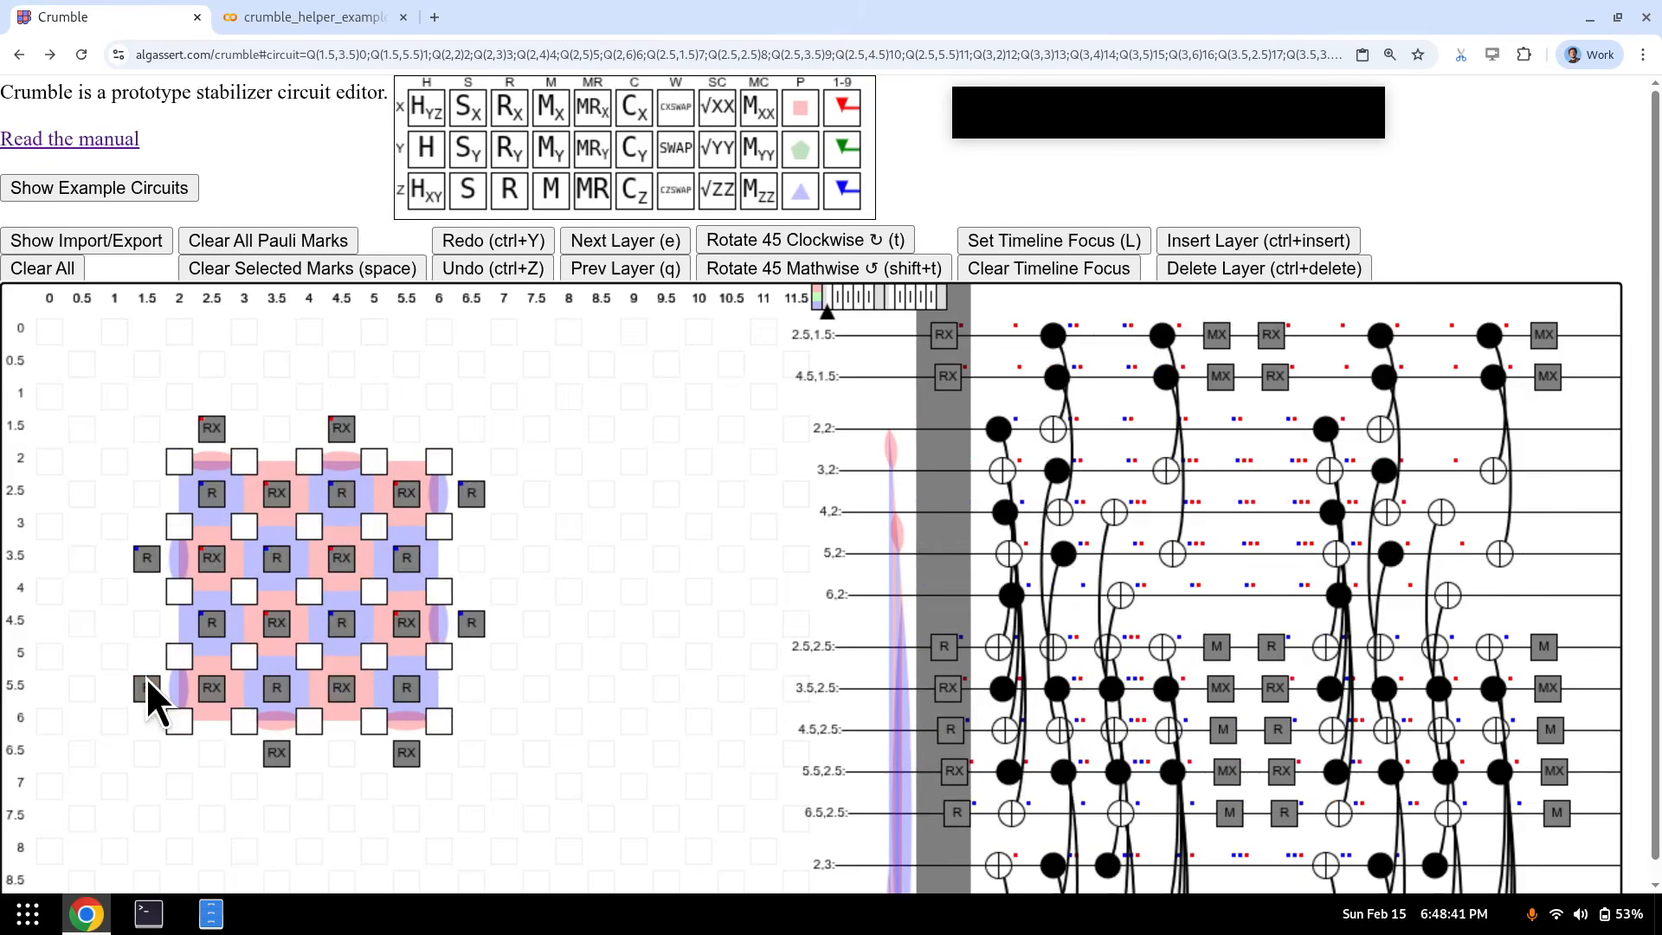
{"action": "key", "text": "1"}
{"action": "left_click", "coordinate": [218, 694]}
{"action": "key", "text": "2"}
{"action": "left_click", "coordinate": [277, 693]}
{"action": "key", "text": "3"}
{"action": "left_click", "coordinate": [341, 690]}
{"action": "key", "text": "4"}
{"action": "left_click", "coordinate": [407, 689]}
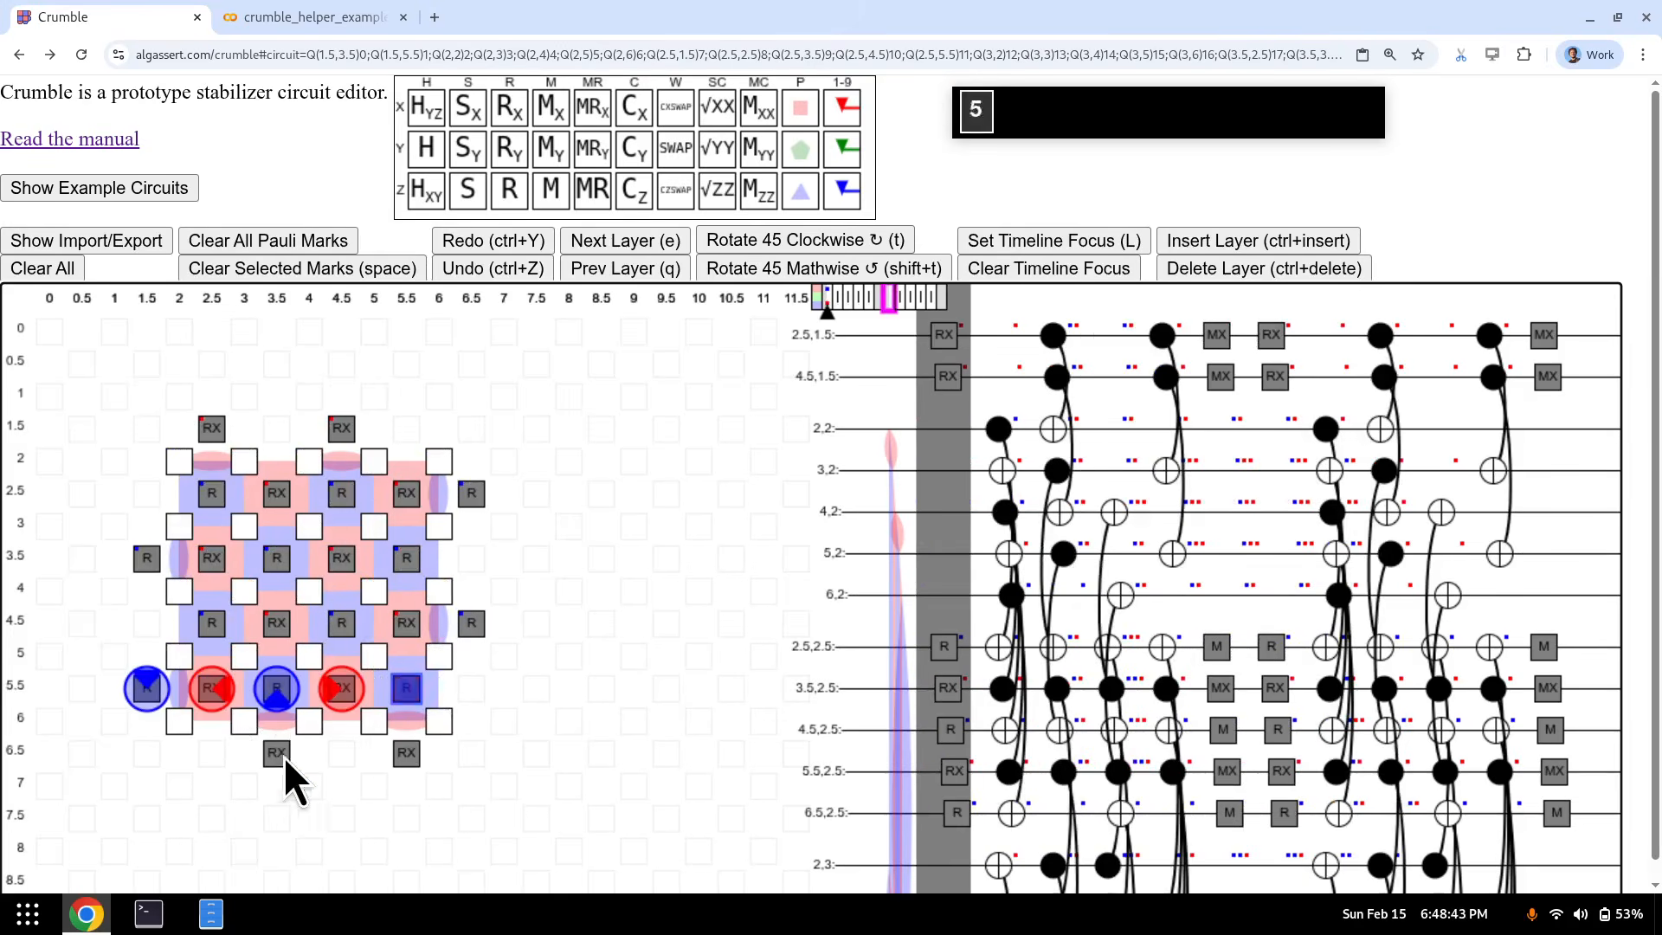
{"action": "key", "text": "5"}
{"action": "left_click", "coordinate": [277, 753]}
{"action": "key", "text": "6"}
{"action": "left_click", "coordinate": [407, 755]}
{"action": "key", "text": "7"}
- In the reset layer two steps ahead, mark the same seven bottom-edge qubits 1–7 again
{"action": "key", "text": "e"}
{"action": "key", "text": "e"}
{"action": "key", "text": "e"}
{"action": "key", "text": "e"}
{"action": "key", "text": "e"}
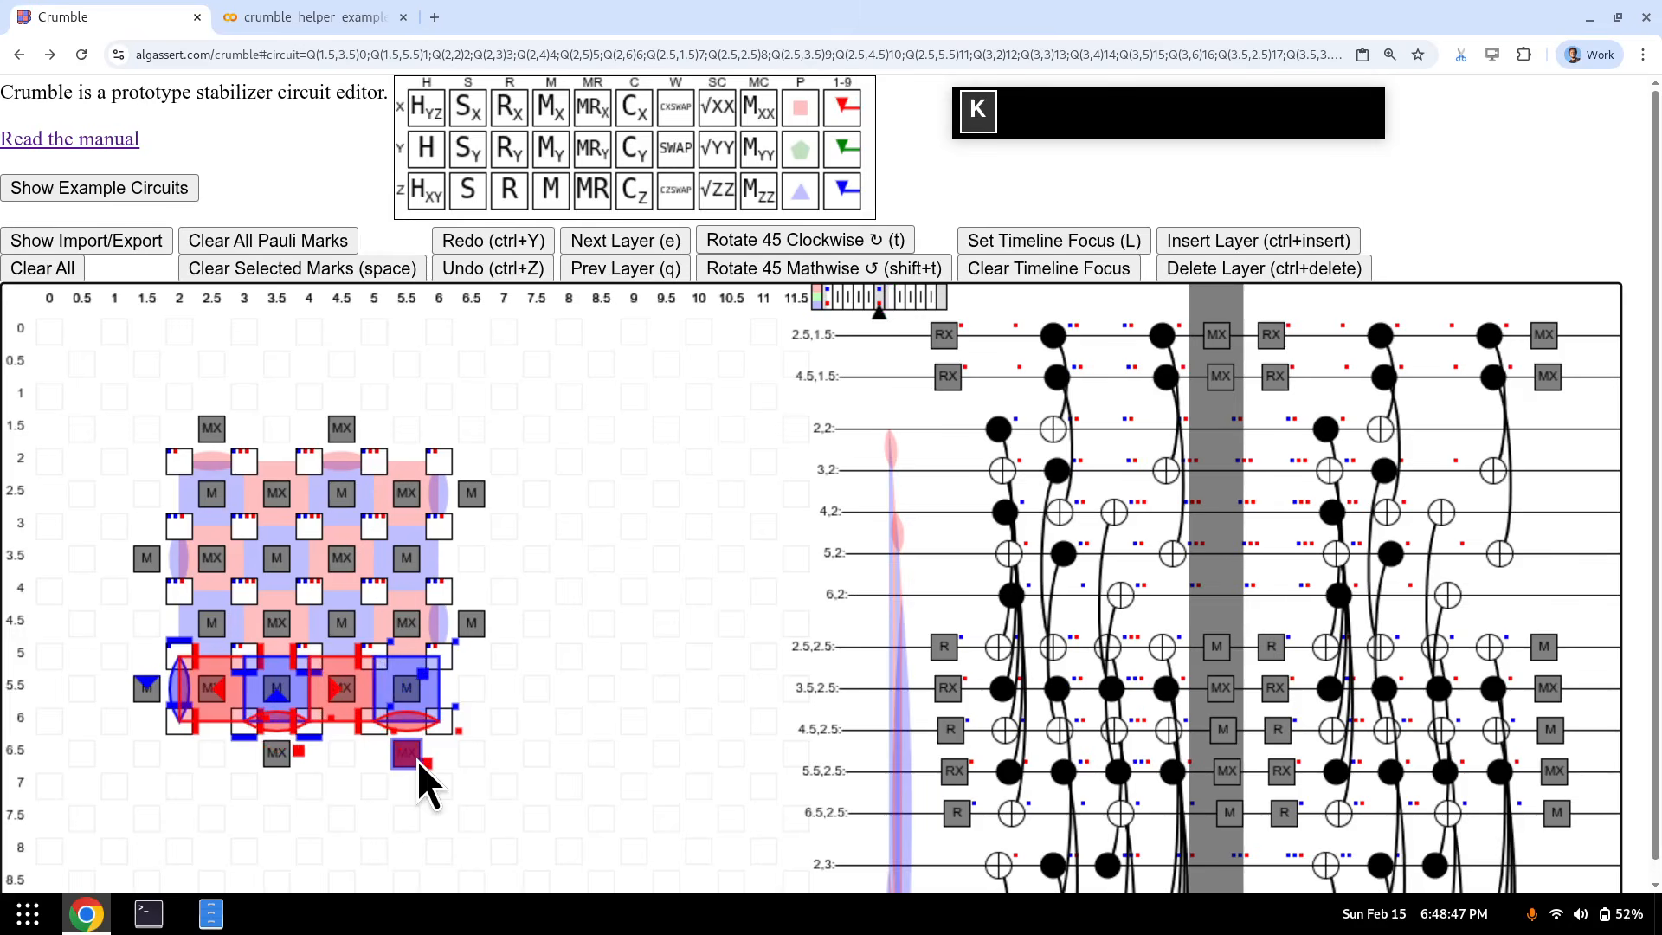
{"action": "key", "text": "e"}
{"action": "left_click", "coordinate": [149, 689]}
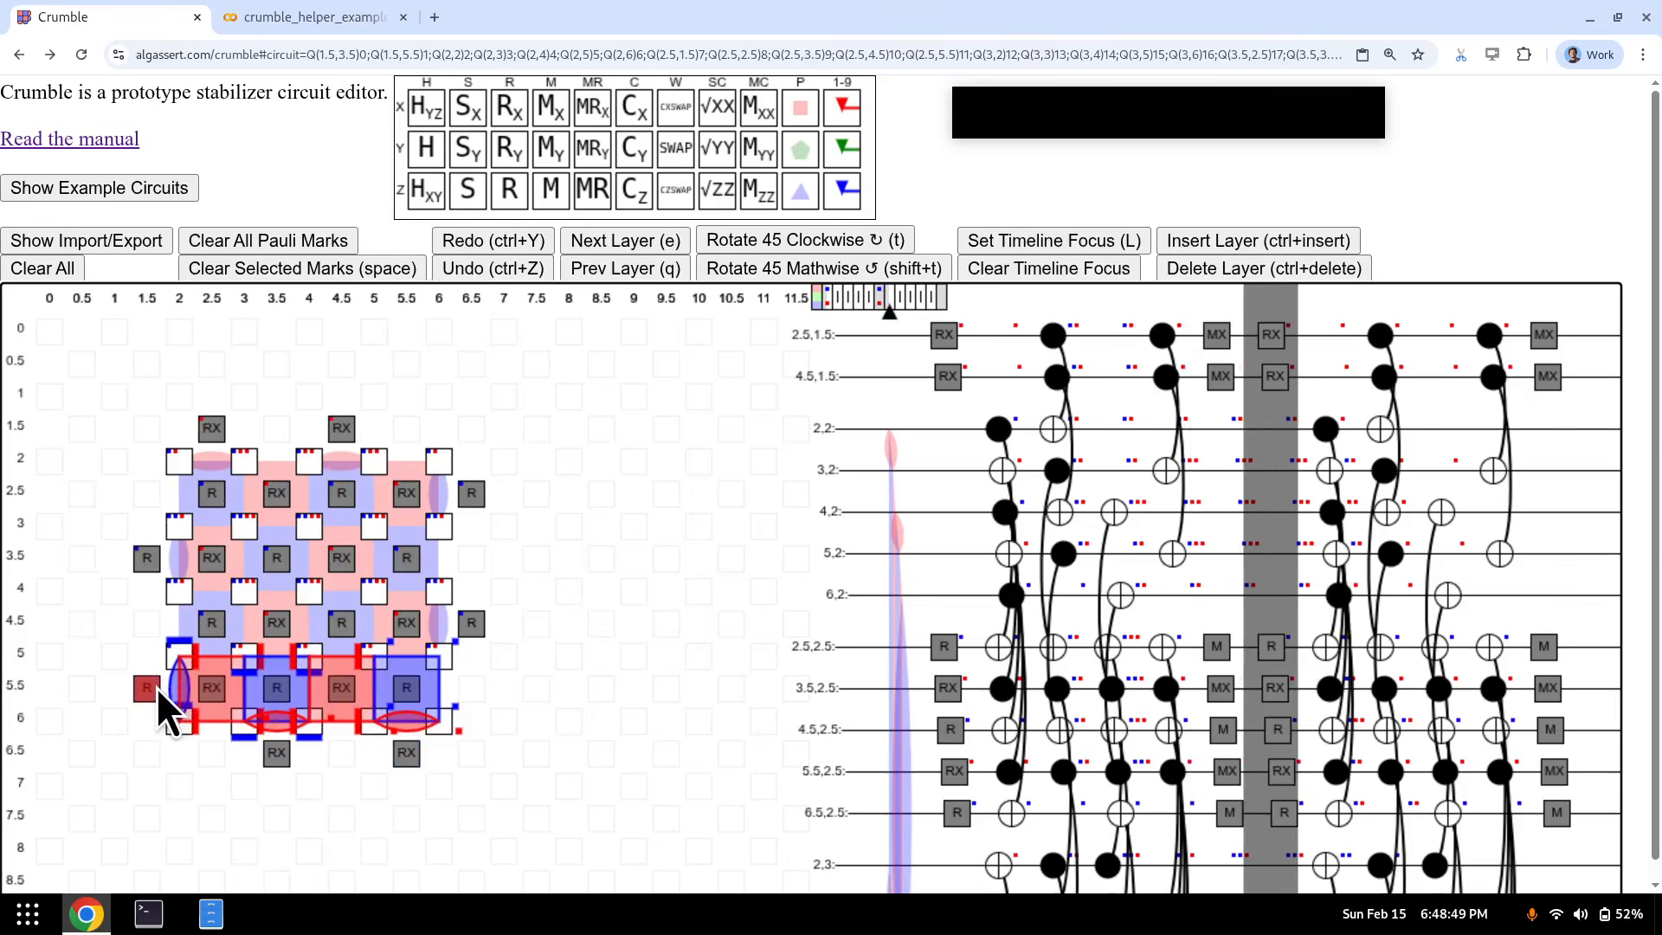
{"action": "key", "text": "1"}
{"action": "left_click", "coordinate": [214, 688]}
{"action": "key", "text": "2"}
{"action": "left_click", "coordinate": [280, 689]}
{"action": "key", "text": "3"}
{"action": "left_click", "coordinate": [345, 689]}
{"action": "key", "text": "4"}
{"action": "left_click", "coordinate": [409, 688]}
{"action": "key", "text": "5"}
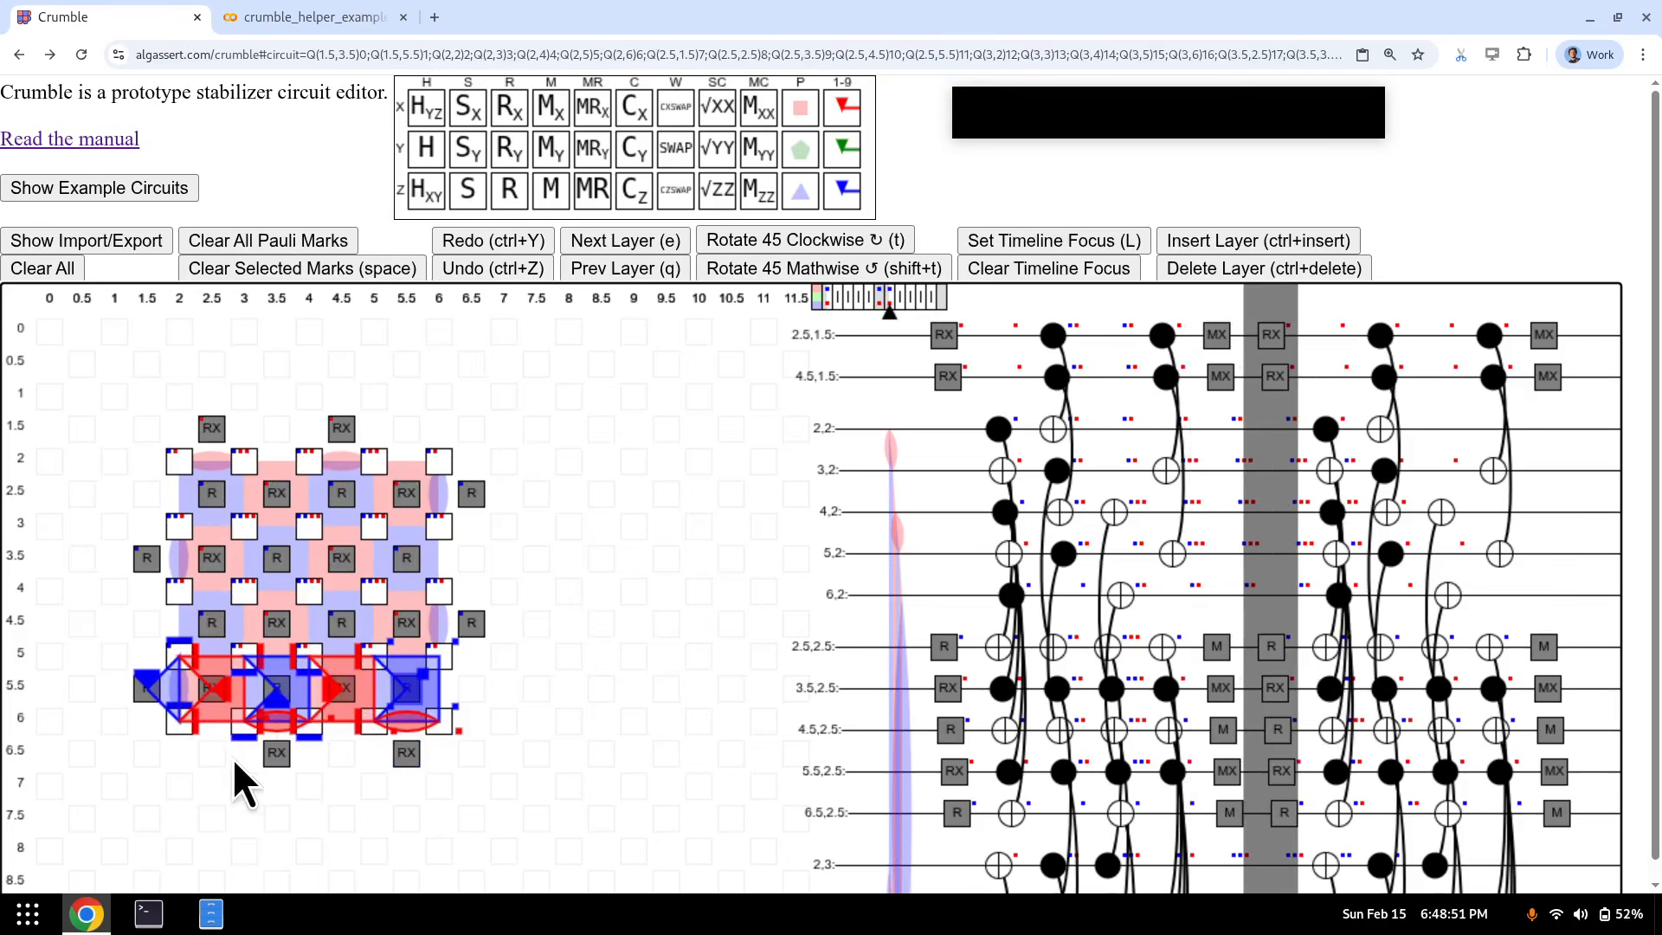
{"action": "left_click", "coordinate": [286, 749]}
{"action": "key", "text": "6"}
{"action": "left_click", "coordinate": [419, 753]}
{"action": "key", "text": "7"}
- At the final measurement layer, solidify marks 1 through 7 with K+digit
{"action": "key", "text": "e"}
{"action": "key", "text": "e"}
{"action": "key", "text": "e"}
{"action": "key", "text": "e"}
{"action": "key", "text": "e"}
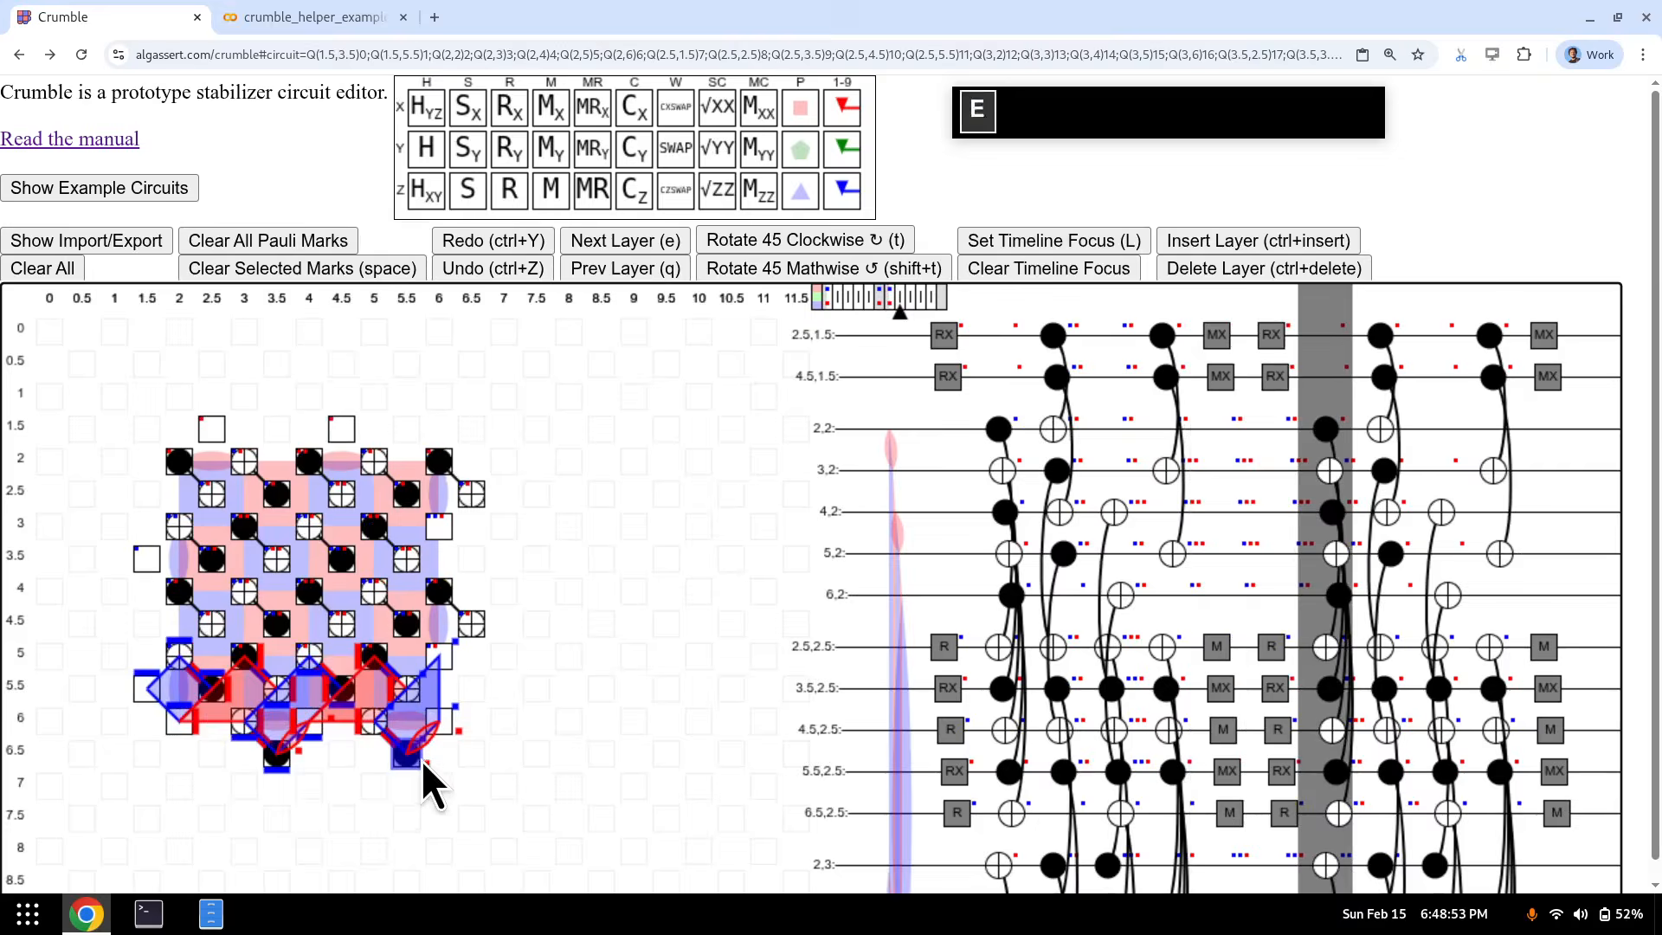
{"action": "key", "text": "k+1"}
{"action": "key", "text": "k+2"}
{"action": "key", "text": "k+3"}
{"action": "key", "text": "k+4"}
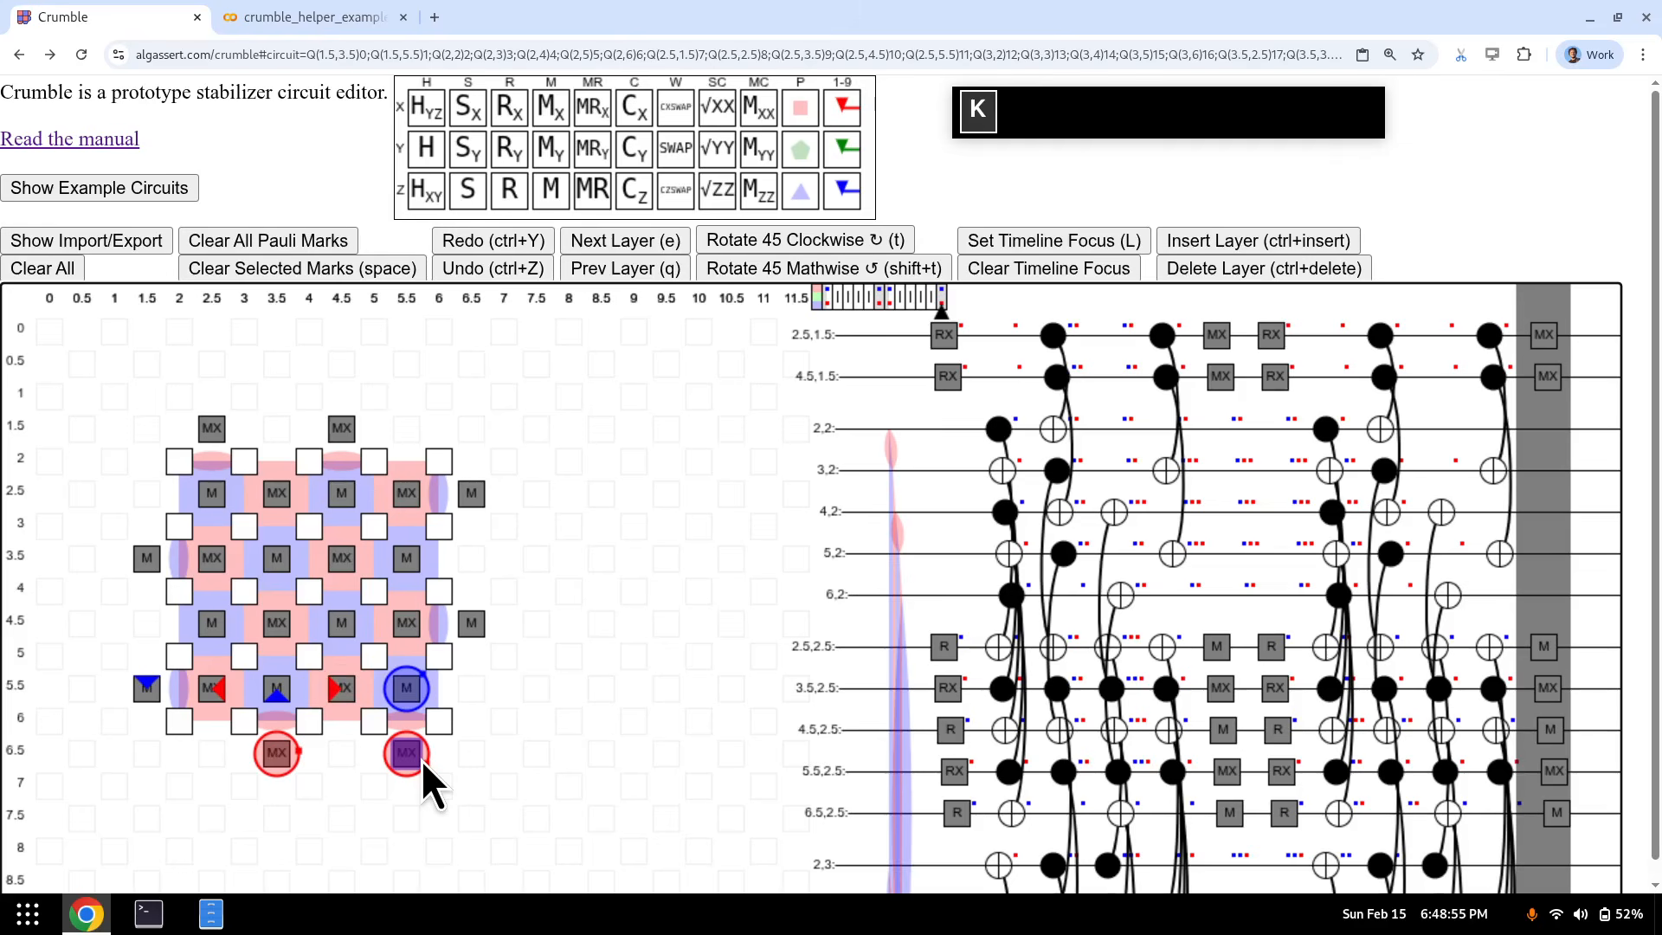
{"action": "key", "text": "k+5"}
{"action": "key", "text": "k+6"}
{"action": "key", "text": "k+7"}
- Declare detectors from marks 1–7 with D+digit and return to the first layer
{"action": "key", "text": "d+1"}
{"action": "key", "text": "d+2"}
{"action": "key", "text": "d+3"}
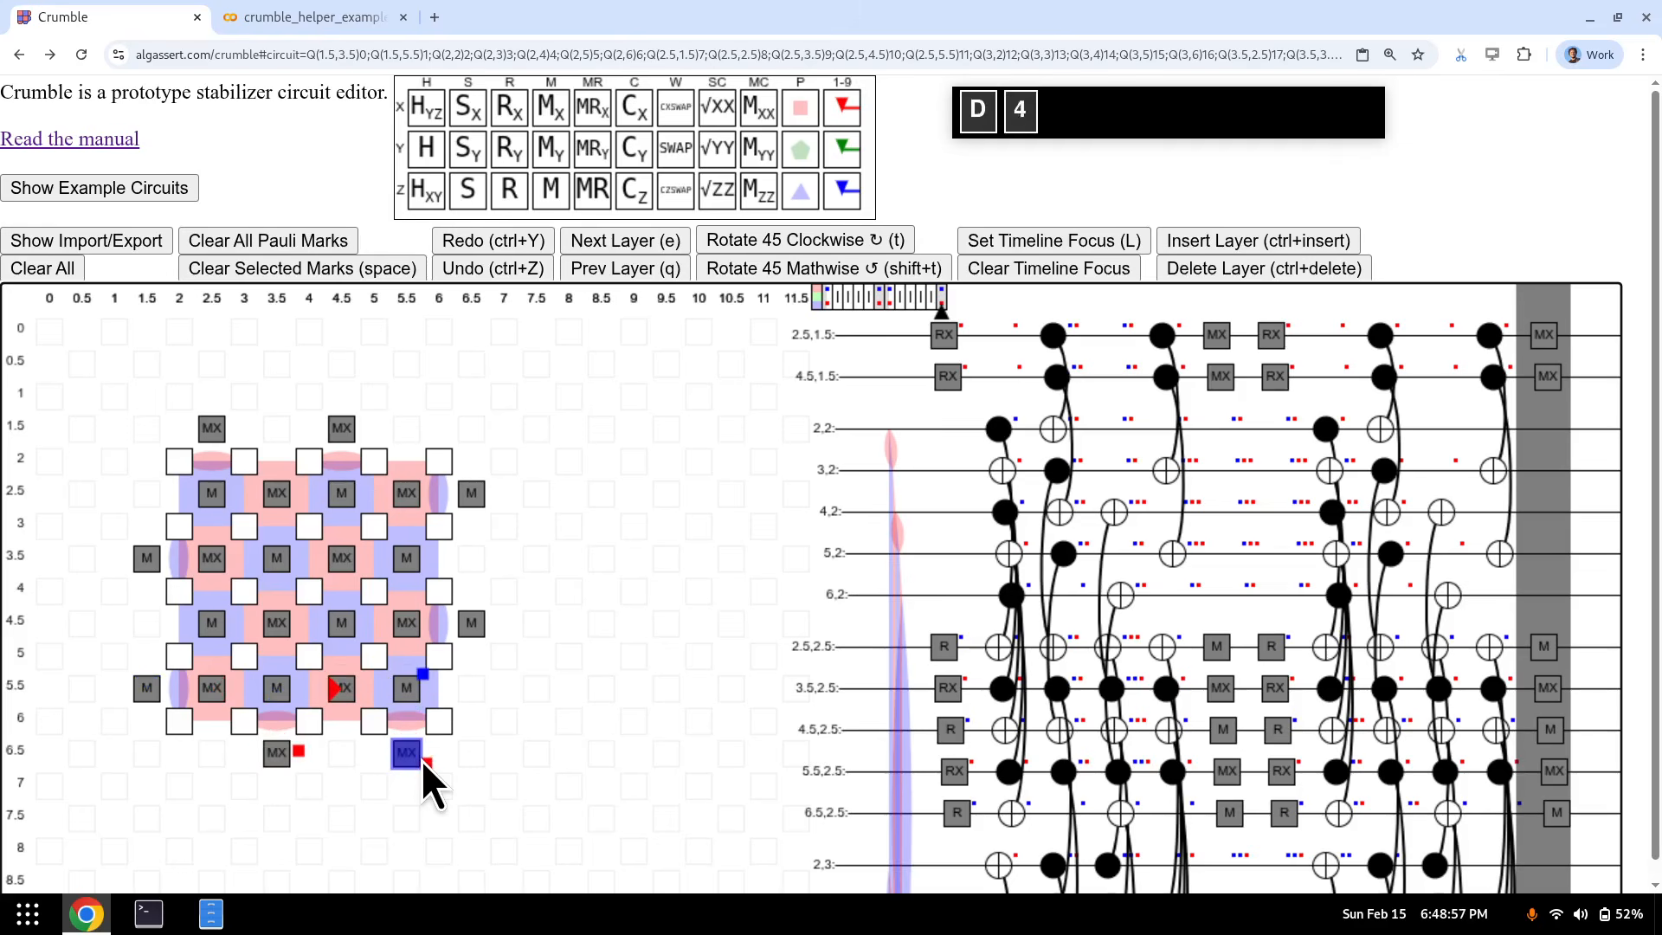
{"action": "key", "text": "d+4"}
{"action": "key", "text": "d+5"}
{"action": "key", "text": "d+6"}
{"action": "key", "text": "d+7"}
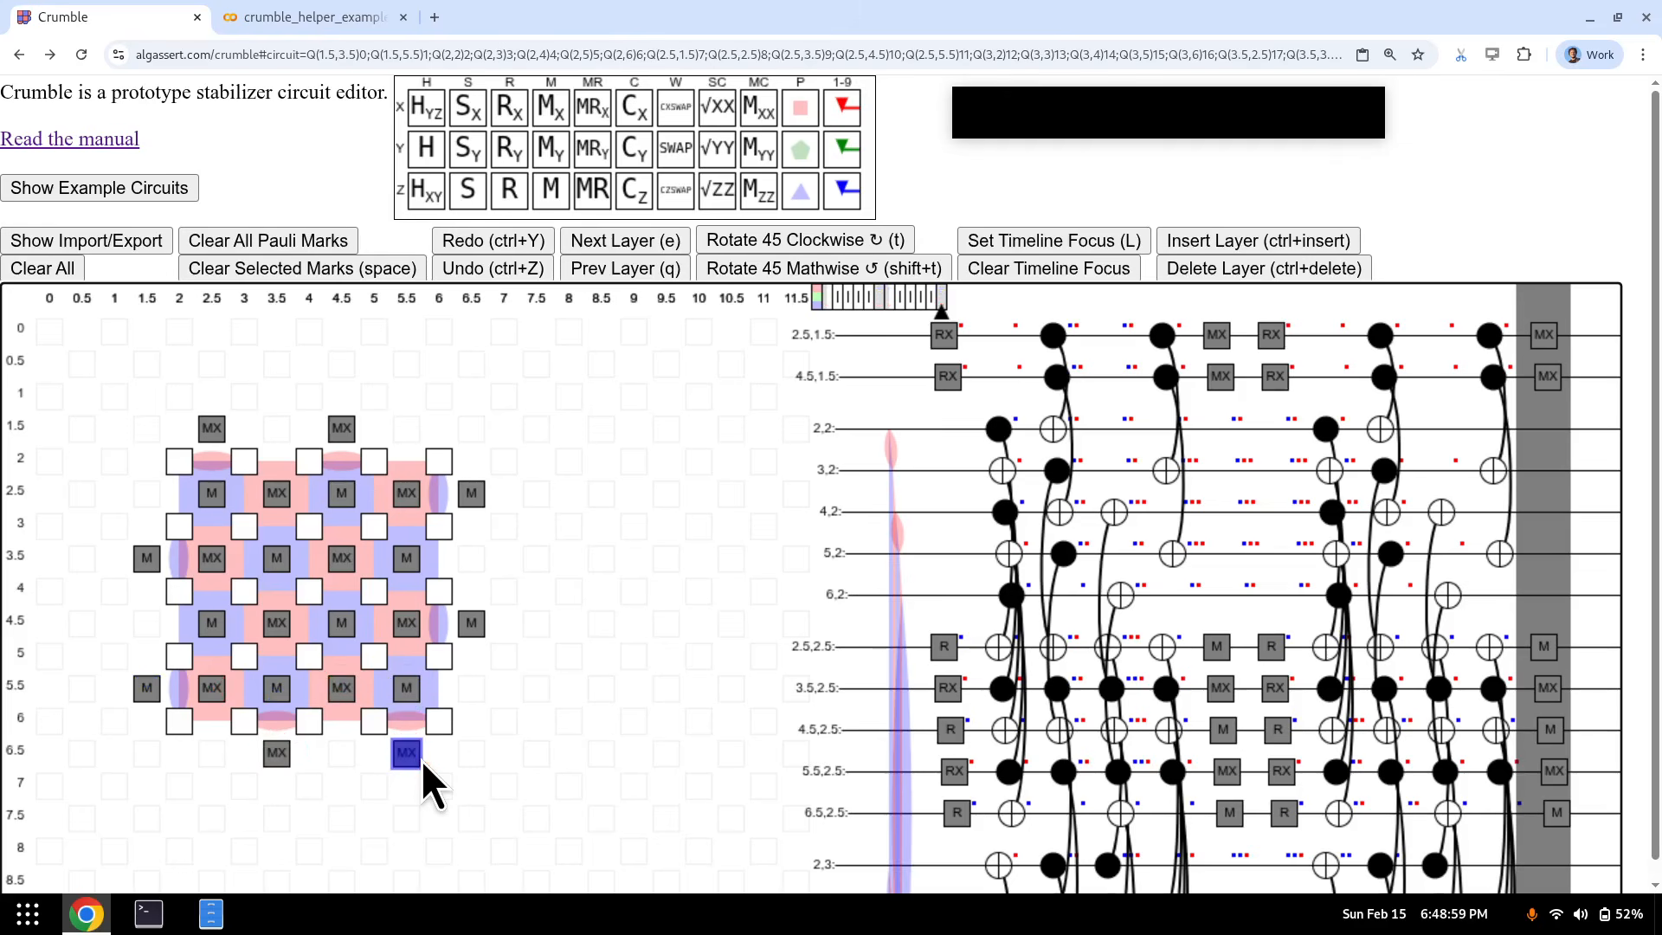
{"action": "key", "text": "q"}
{"action": "key", "text": "q"}
{"action": "key", "text": "q"}
{"action": "key", "text": "q"}
{"action": "key", "text": "q"}
{"action": "key", "text": "q"}
{"action": "key", "text": "q"}
{"action": "key", "text": "q"}
{"action": "key", "text": "q"}
{"action": "key", "text": "q"}
{"action": "key", "text": "q"}
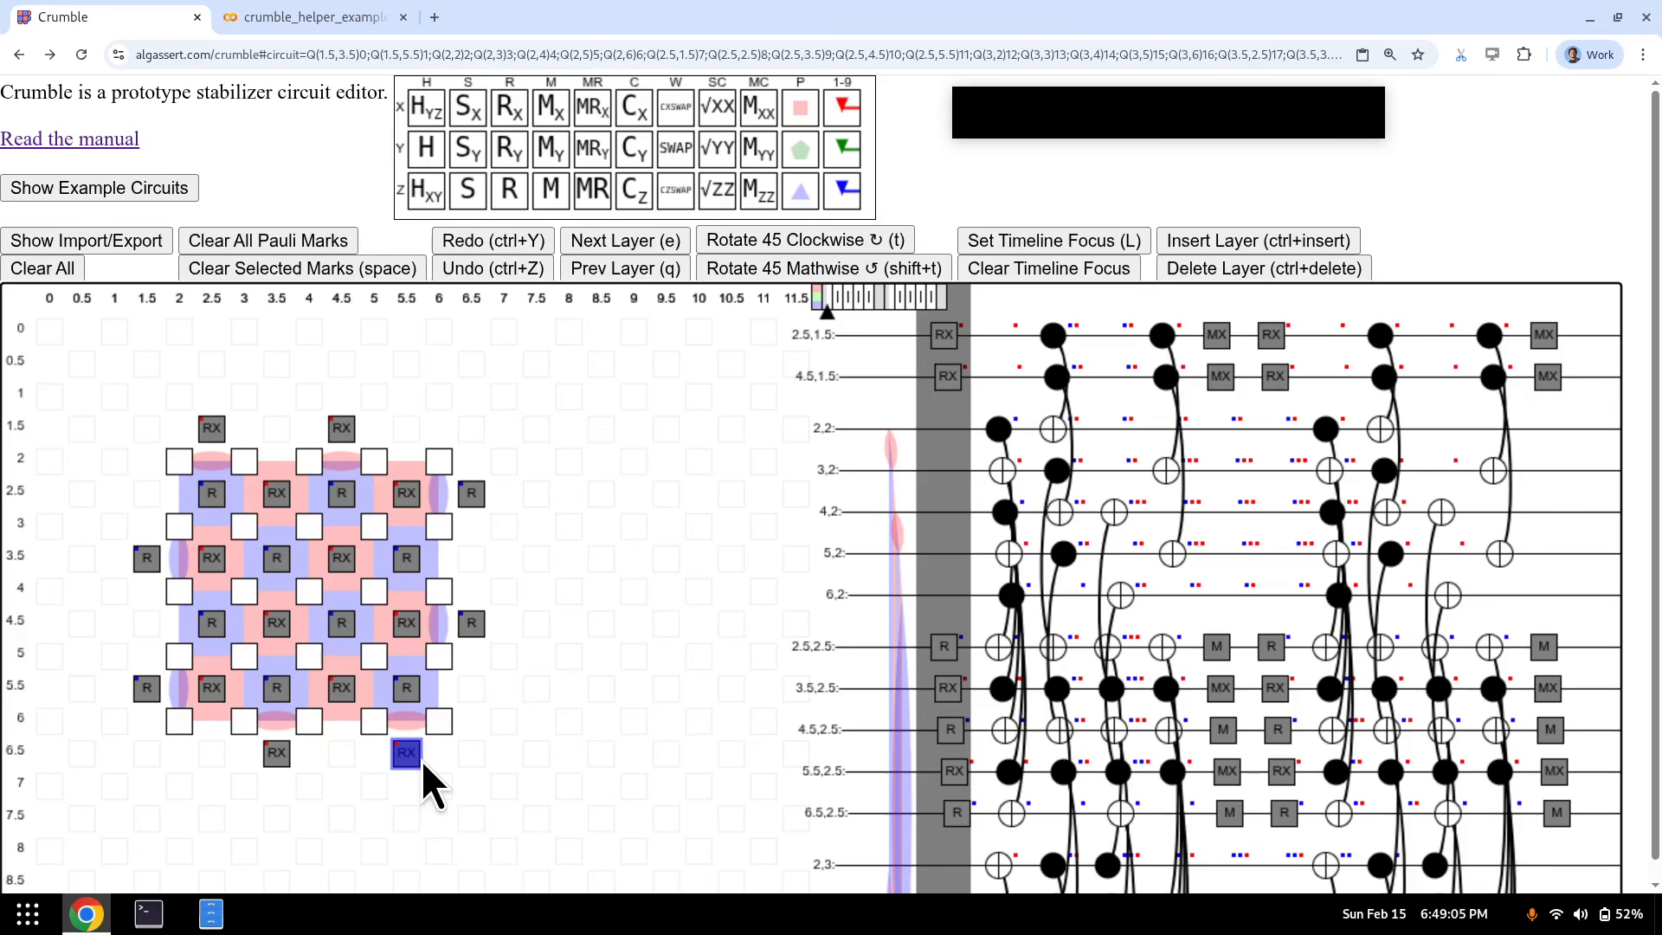
{"action": "key", "text": "e"}
{"action": "key", "text": "e"}
{"action": "key", "text": "e"}
{"action": "key", "text": "e"}
{"action": "key", "text": "e"}
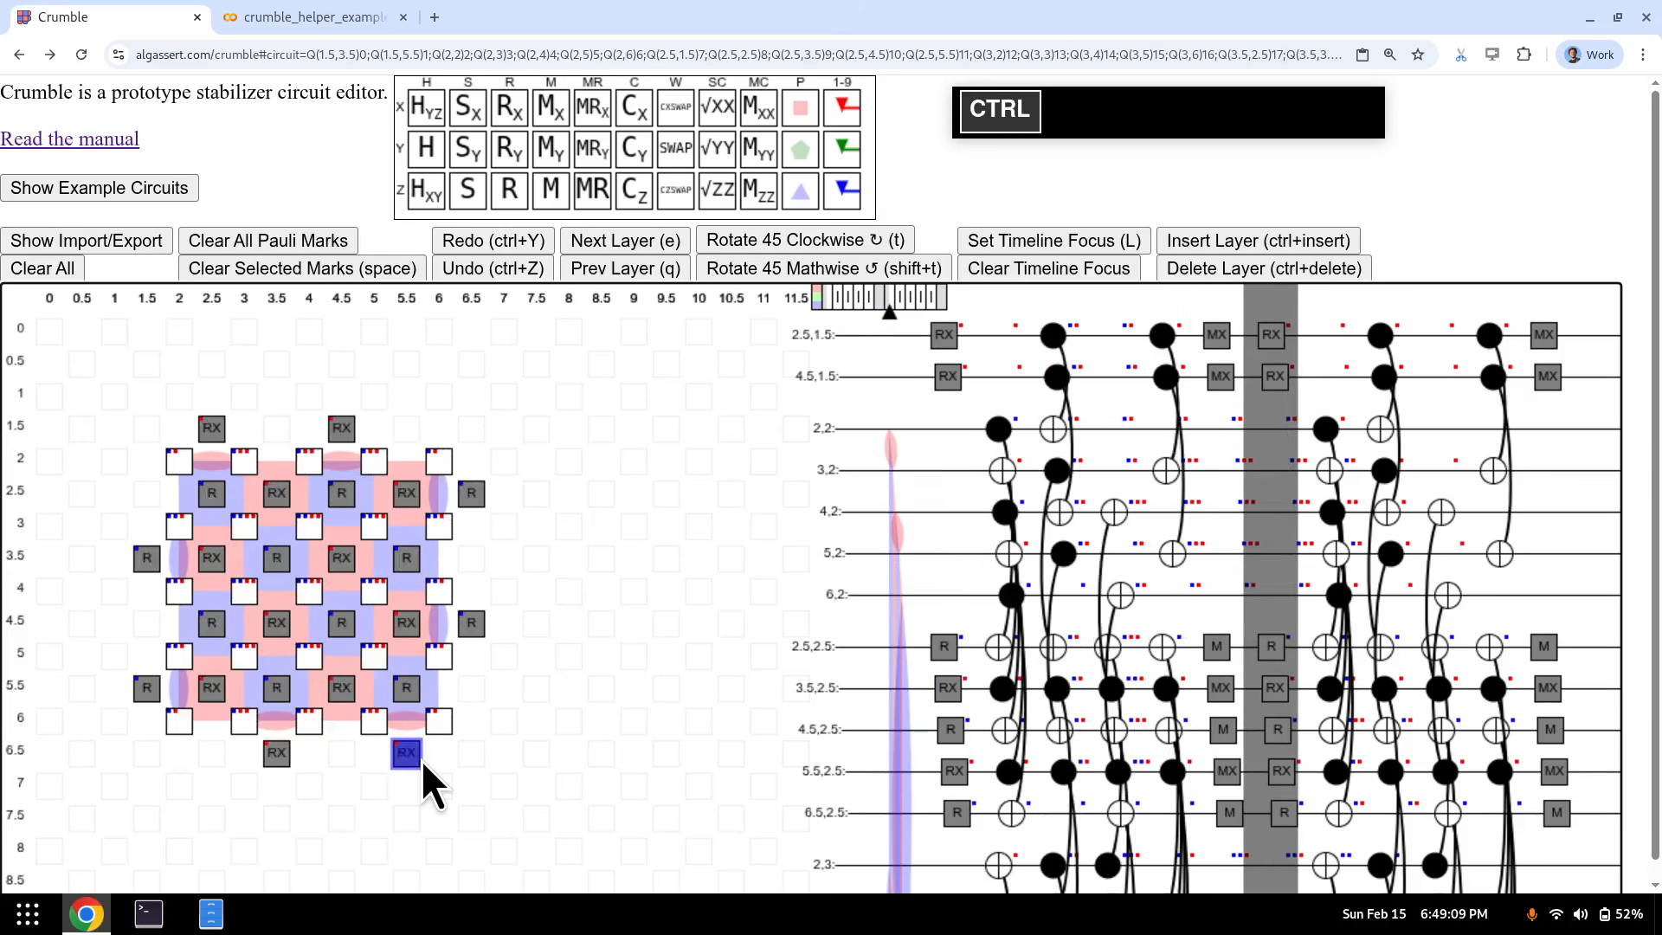
{"action": "key", "text": "ctrl+Insert"}
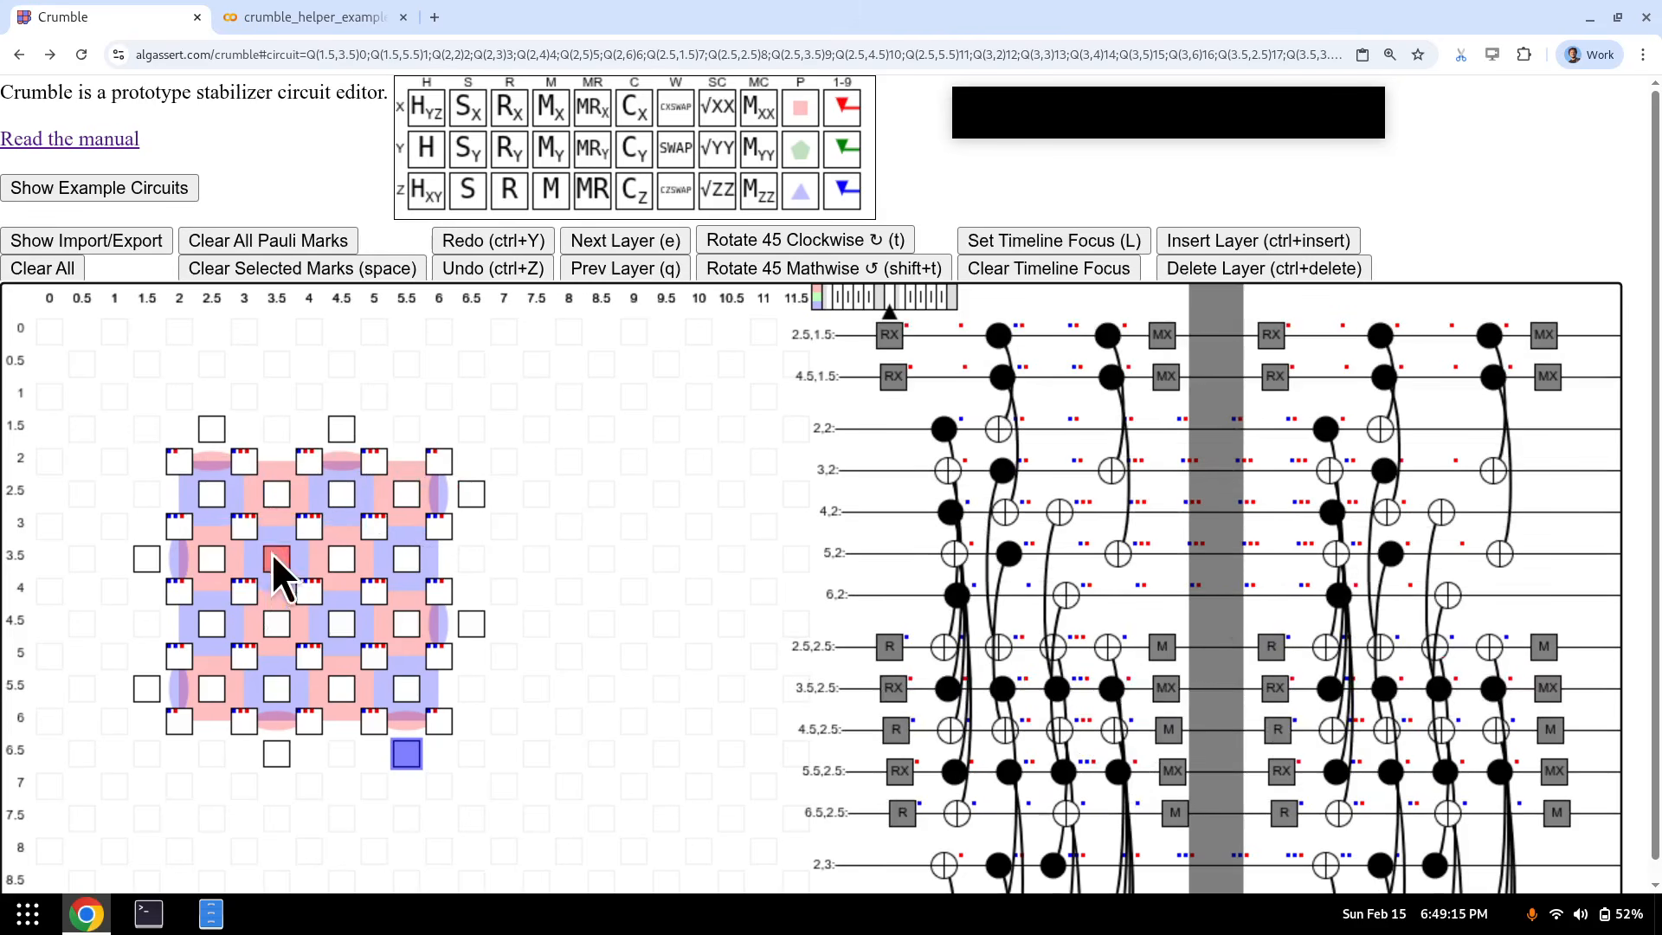
{"action": "left_click_drag", "start_coordinate": [236, 526], "coordinate": [382, 657]}
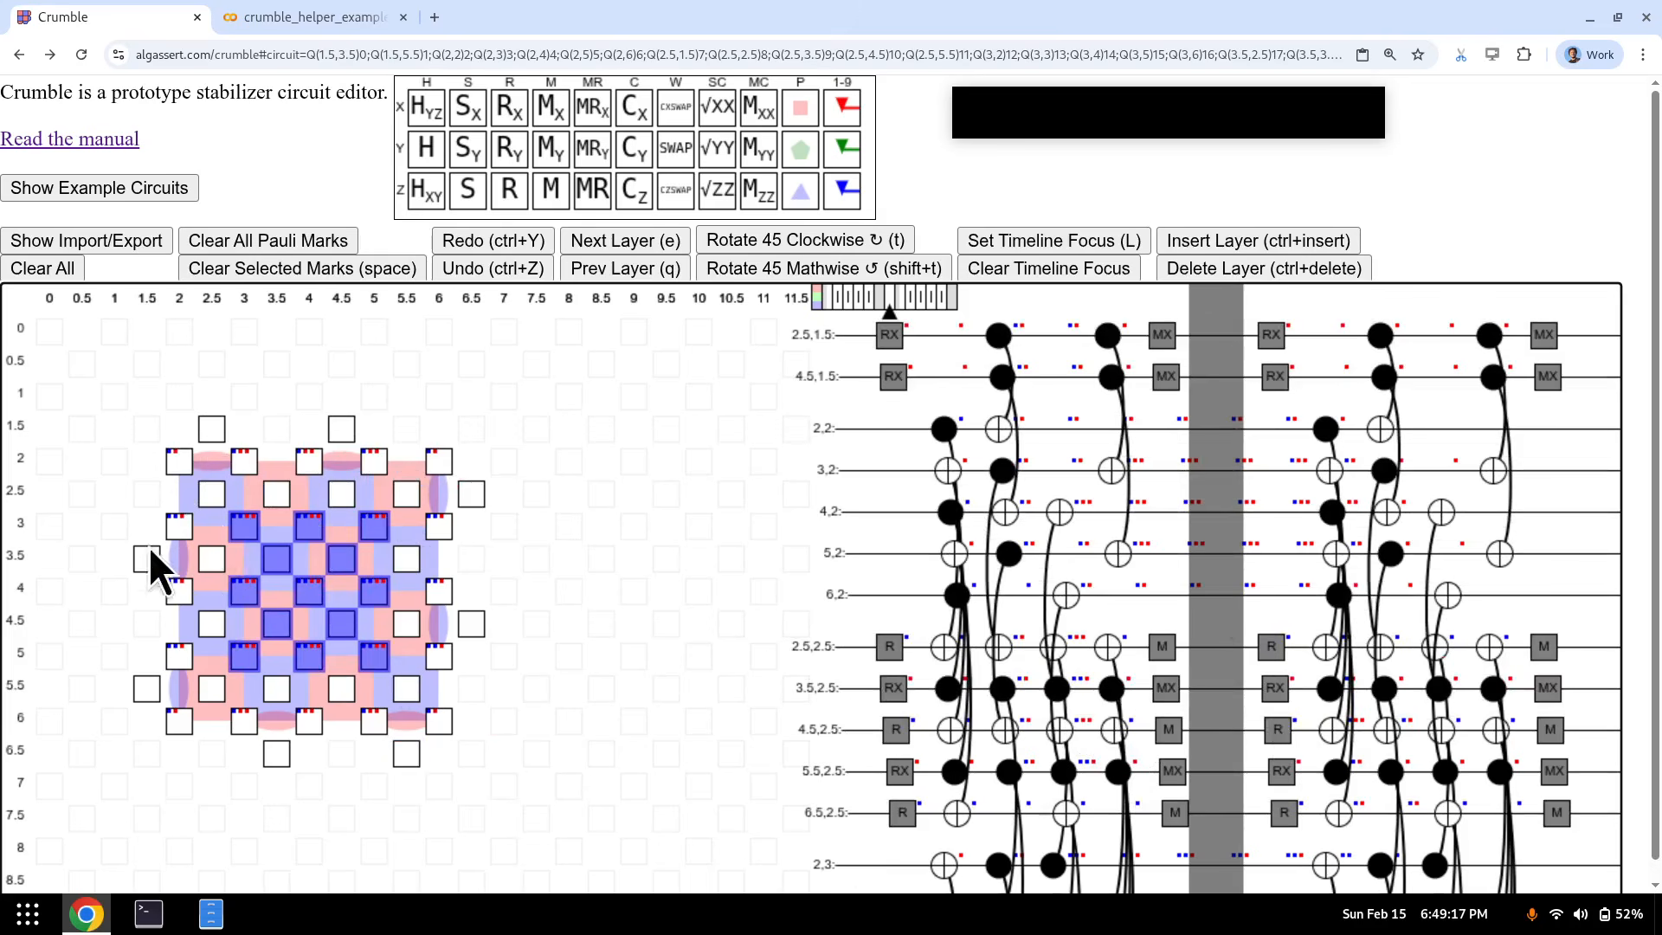
{"action": "left_click", "coordinate": [249, 660]}
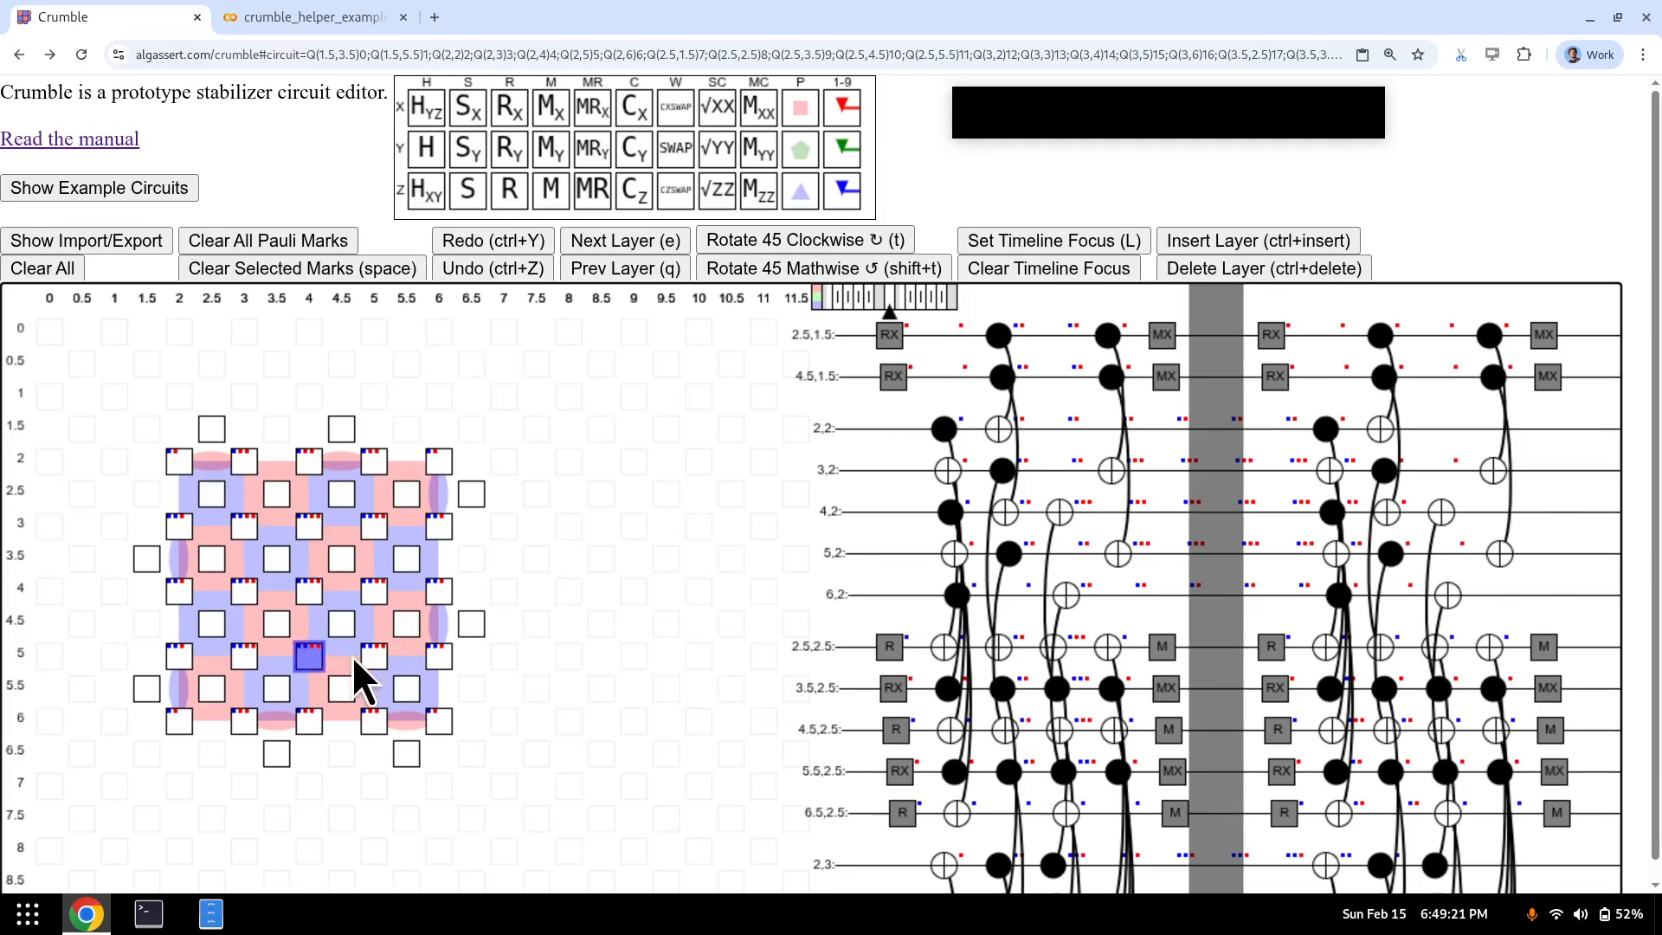
{"action": "left_click", "coordinate": [378, 656]}
{"action": "left_click", "coordinate": [383, 589]}
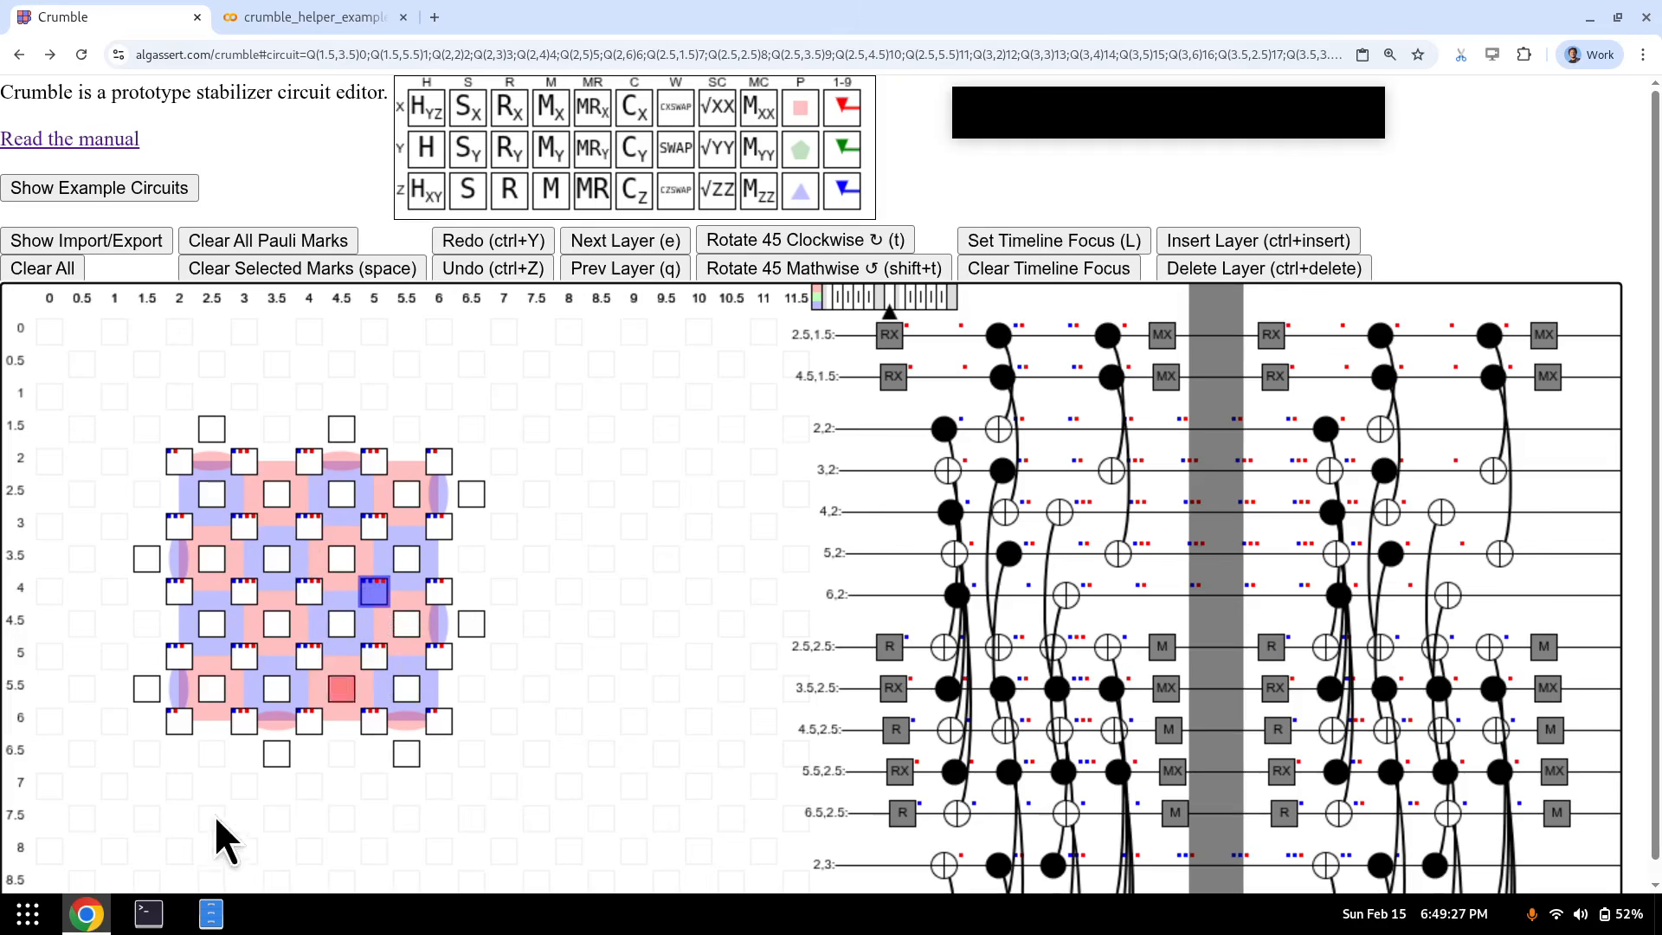
{"action": "left_click_drag", "start_coordinate": [242, 663], "coordinate": [376, 534]}
{"action": "left_click_drag", "start_coordinate": [181, 526], "coordinate": [180, 655]}
{"action": "left_click_drag", "start_coordinate": [235, 459], "coordinate": [375, 464]}
{"action": "left_click", "coordinate": [184, 718]}
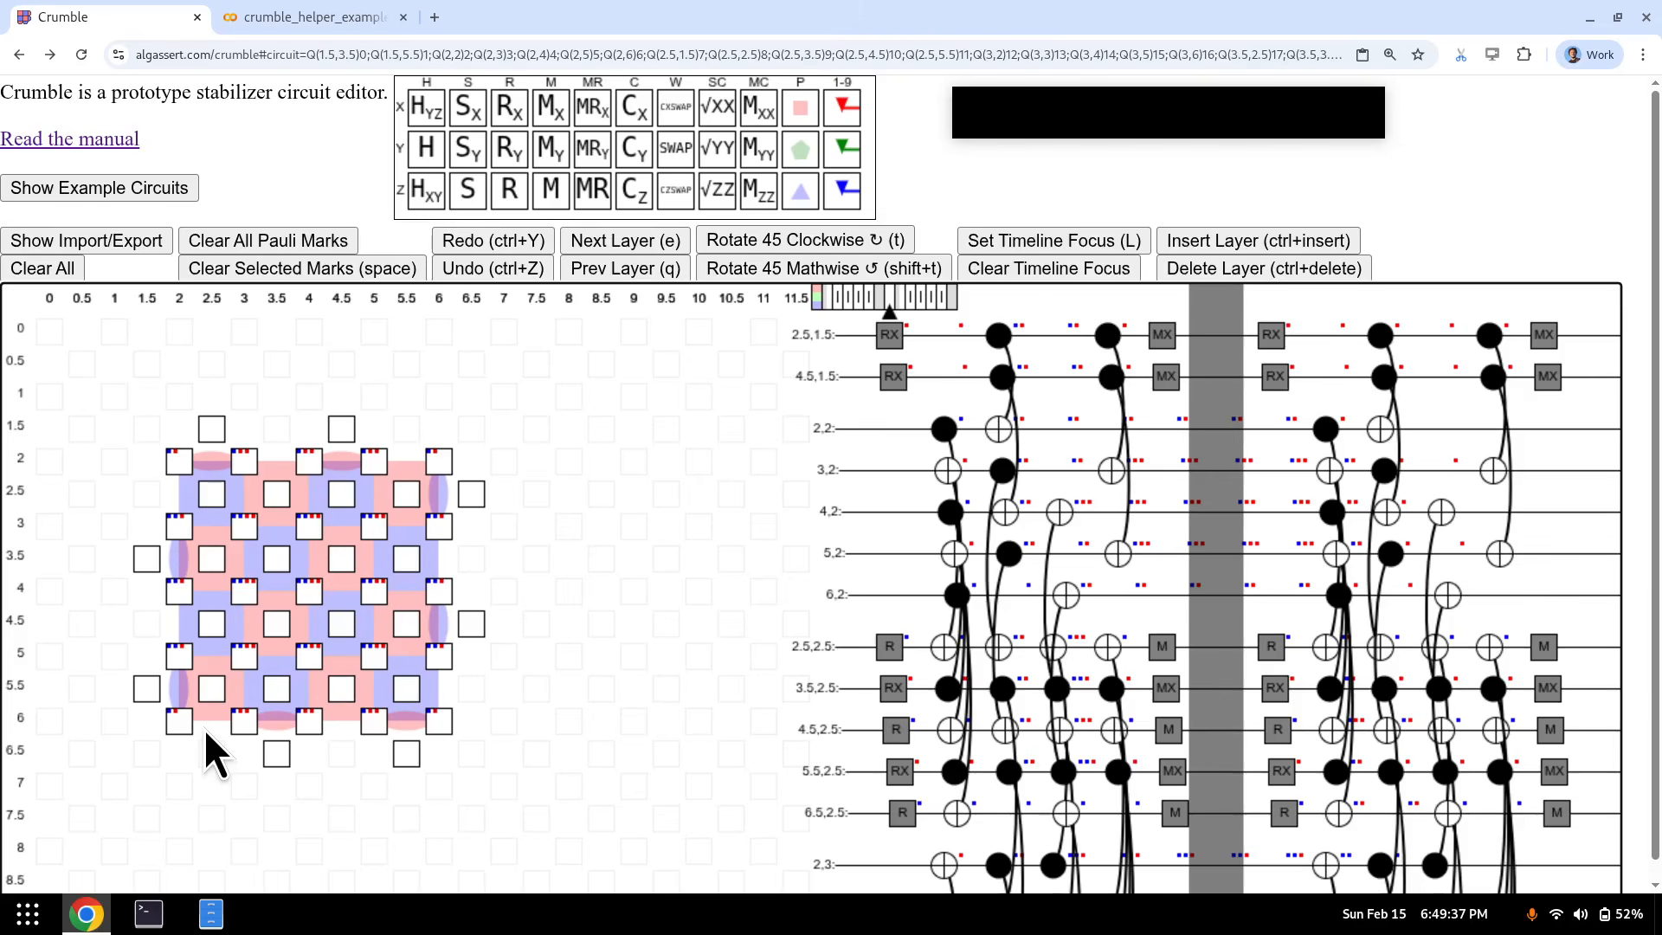
{"action": "key", "text": "ctrl+Delete"}
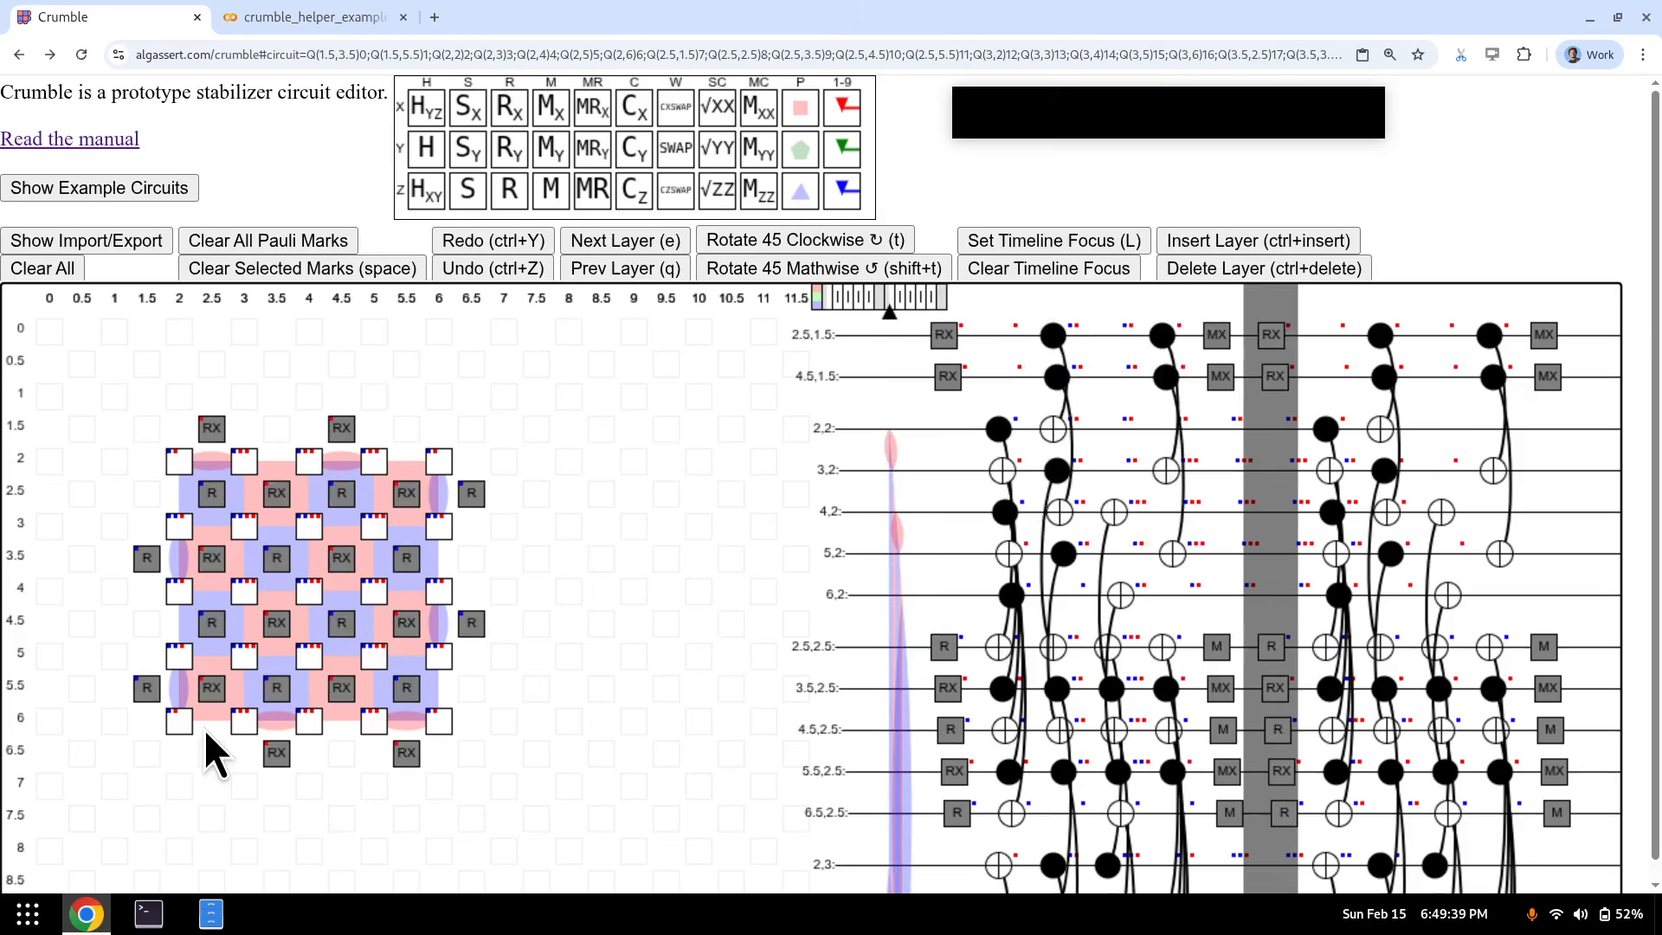
{"action": "key", "text": "q"}
{"action": "key", "text": "q"}
{"action": "key", "text": "q"}
{"action": "key", "text": "q"}
{"action": "key", "text": "q"}
{"action": "key", "text": "q"}
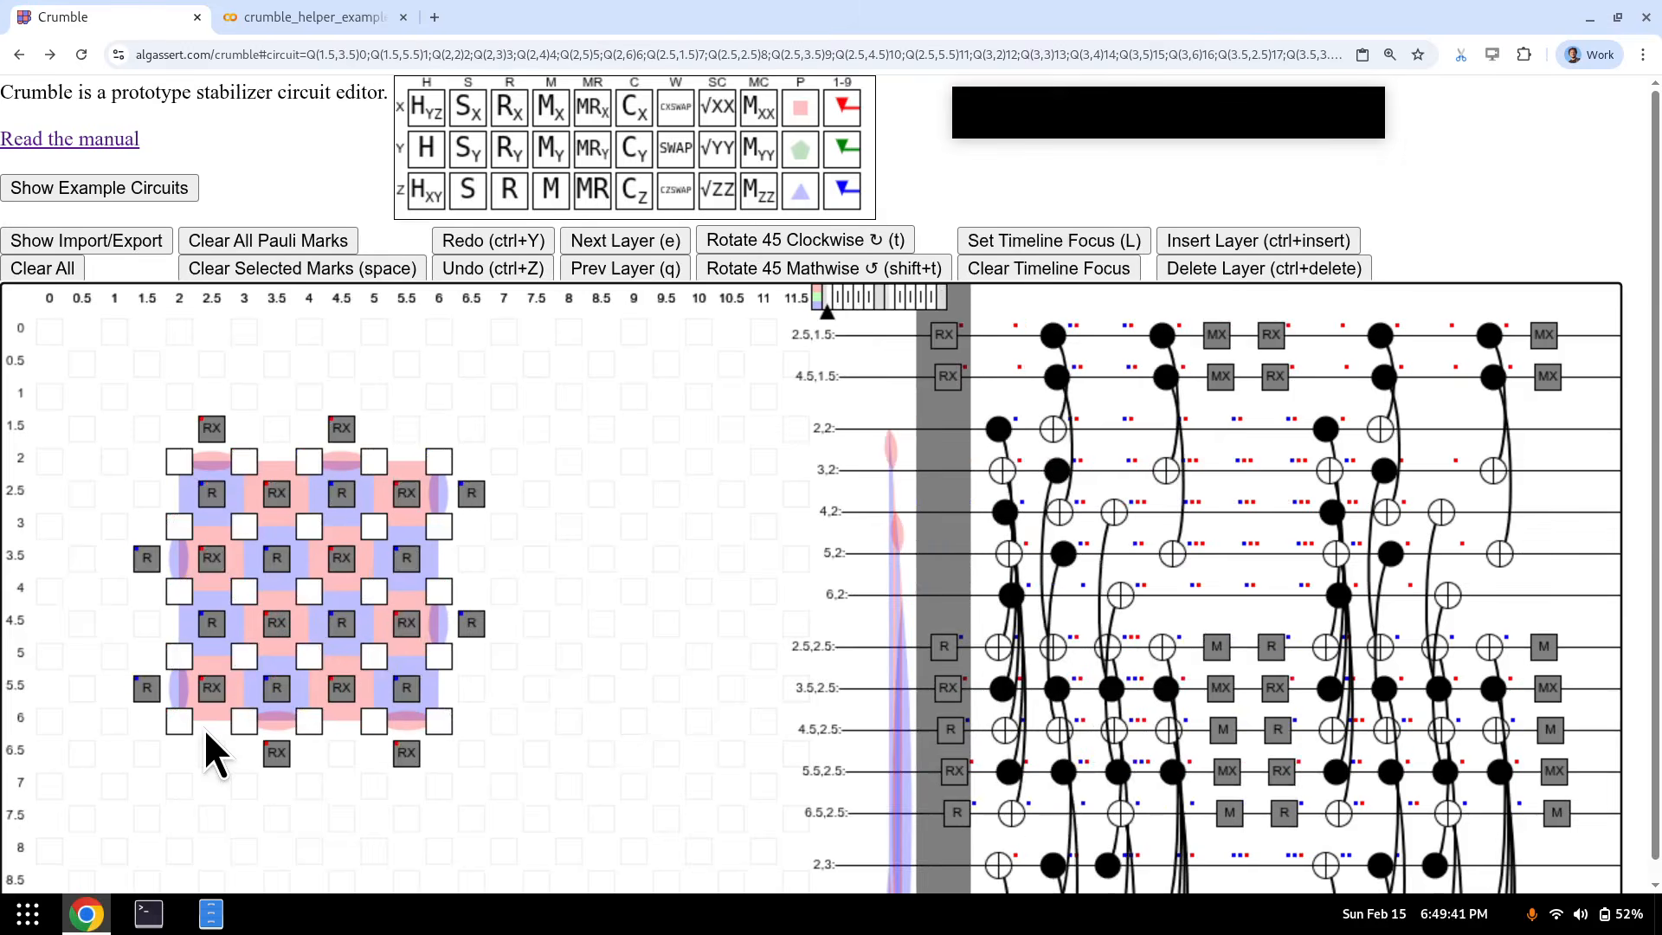
{"action": "key", "text": "e"}
{"action": "key", "text": "e"}
{"action": "key", "text": "e"}
{"action": "key", "text": "e"}
{"action": "key", "text": "e"}
{"action": "key", "text": "q"}
{"action": "key", "text": "q"}
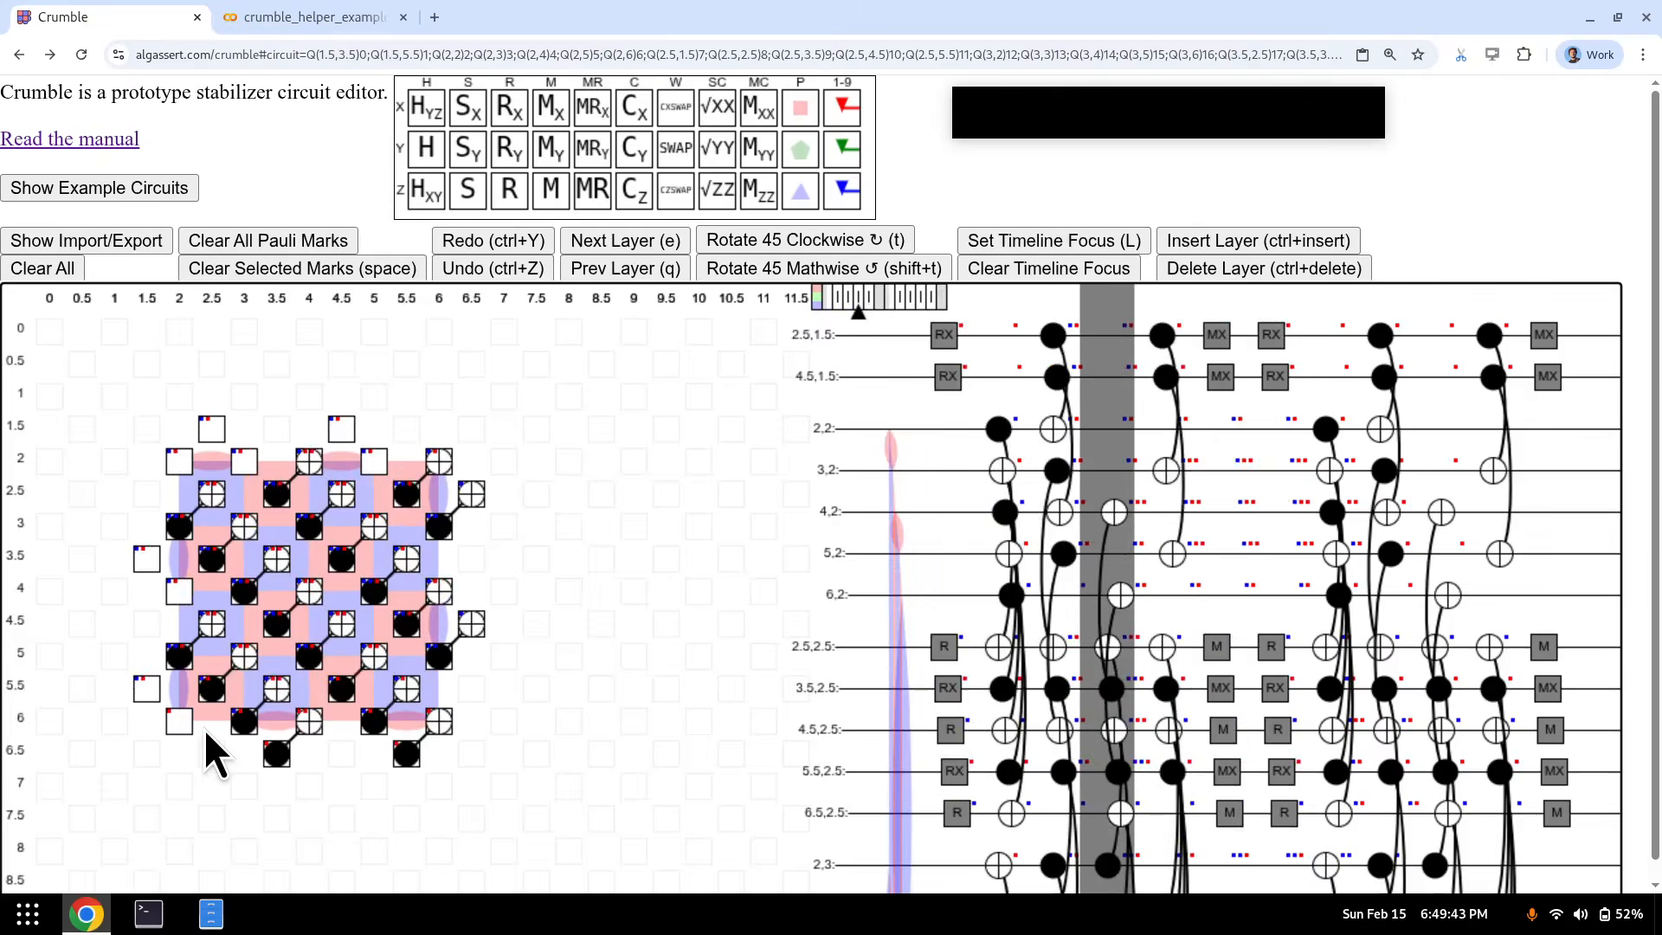
{"action": "key", "text": "e"}
{"action": "key", "text": "e"}
{"action": "key", "text": "e"}
{"action": "key", "text": "e"}
{"action": "key", "text": "e"}
{"action": "key", "text": "ctrl+Insert"}
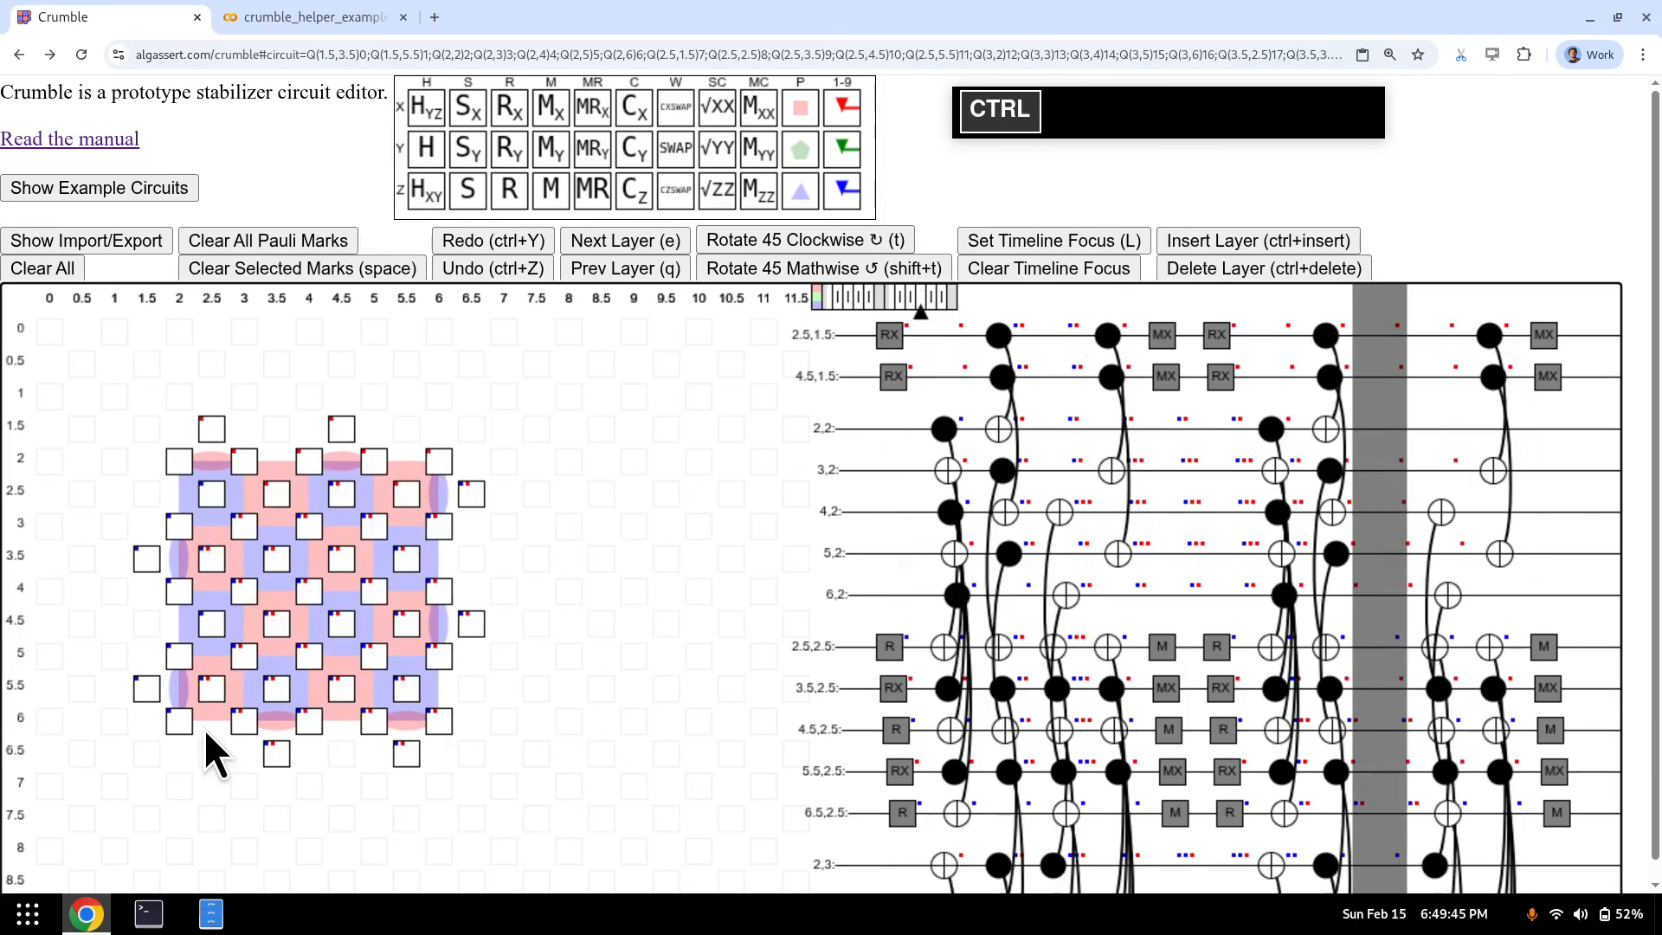
{"action": "left_click_drag", "start_coordinate": [176, 458], "coordinate": [445, 722]}
{"action": "left_click", "coordinate": [339, 627]}
{"action": "left_click", "coordinate": [313, 591]}
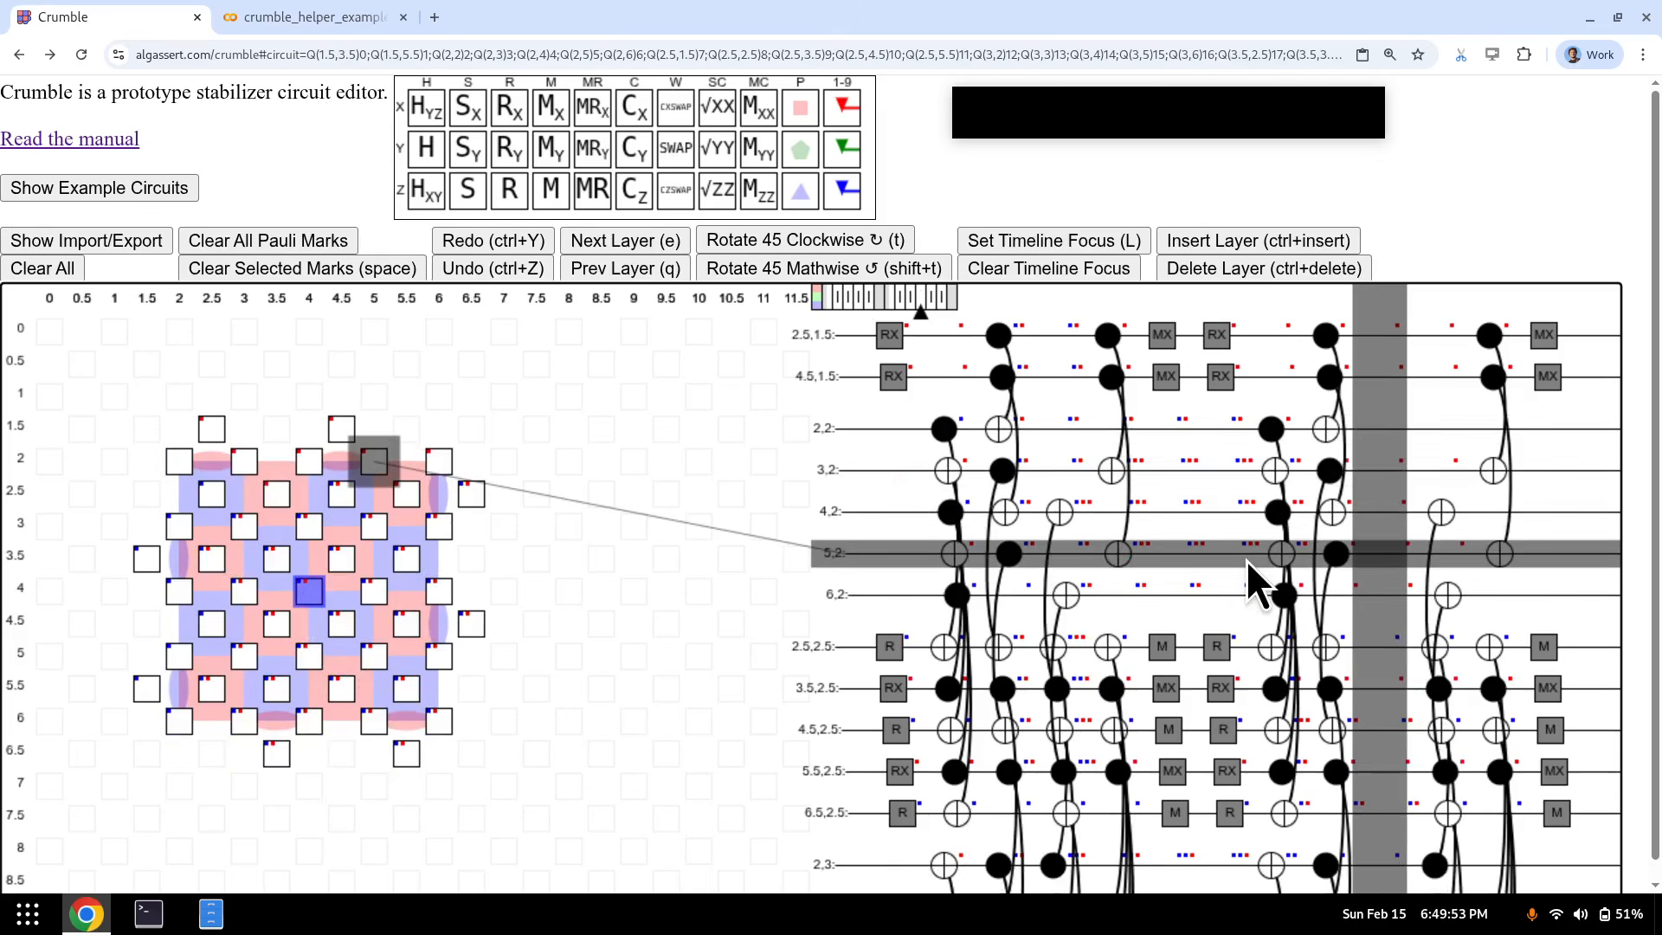
{"action": "key", "text": "ctrl+Delete"}
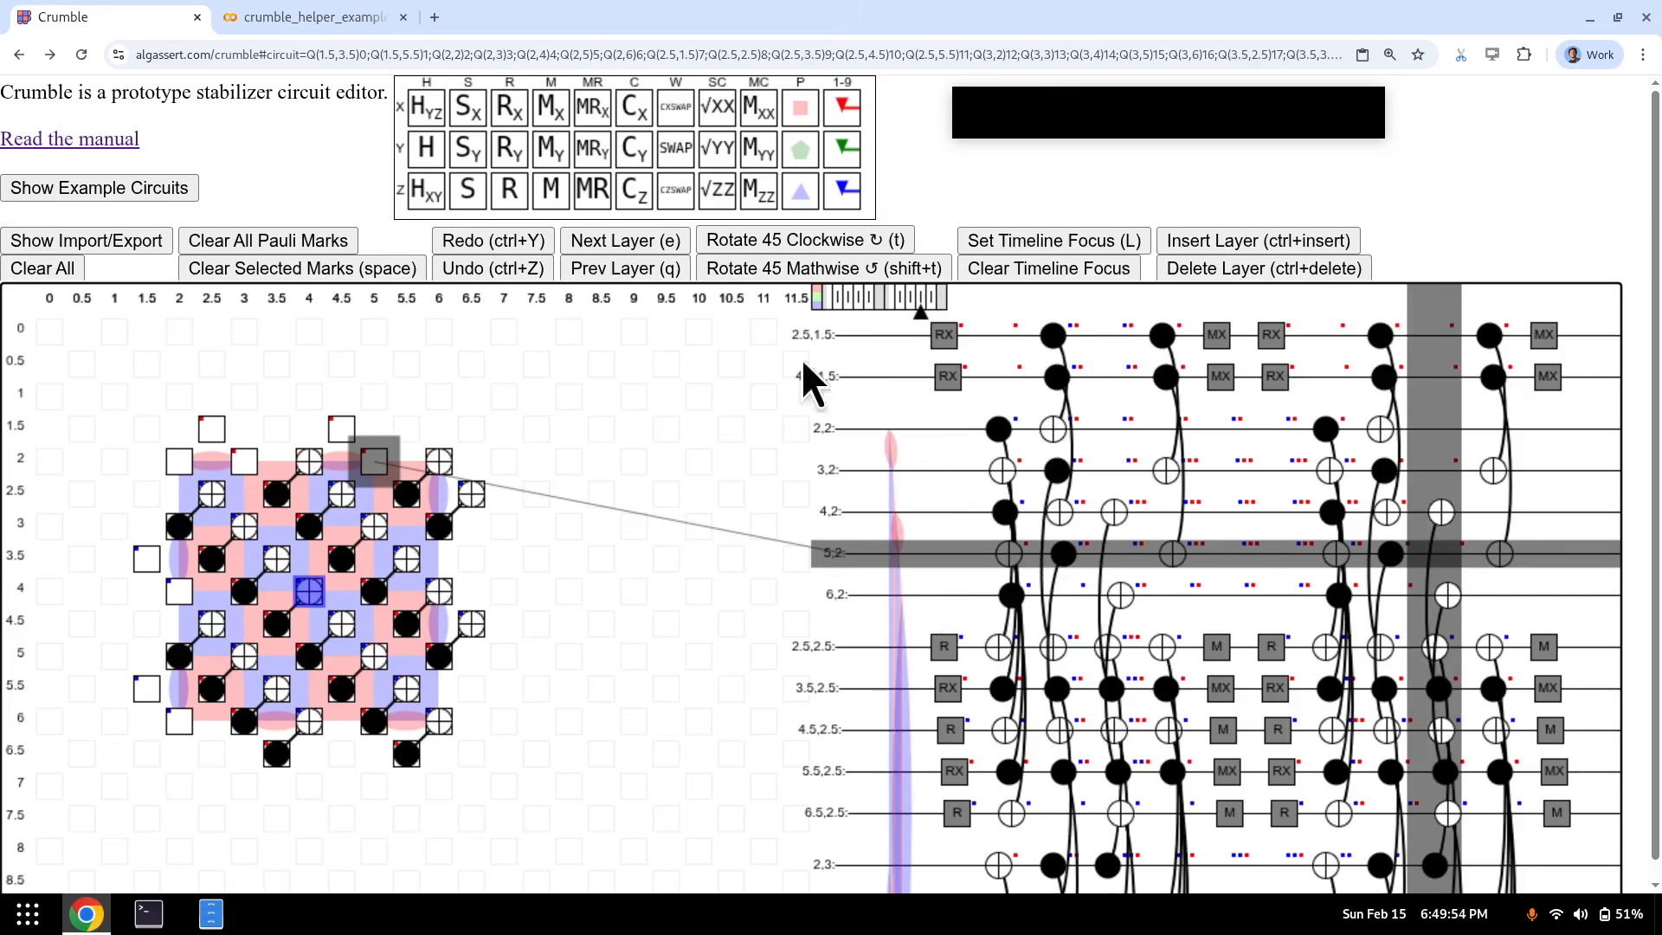
- In the Stim text export, select the block of lines starting at TICK and cut it
{"action": "left_click", "coordinate": [73, 248]}
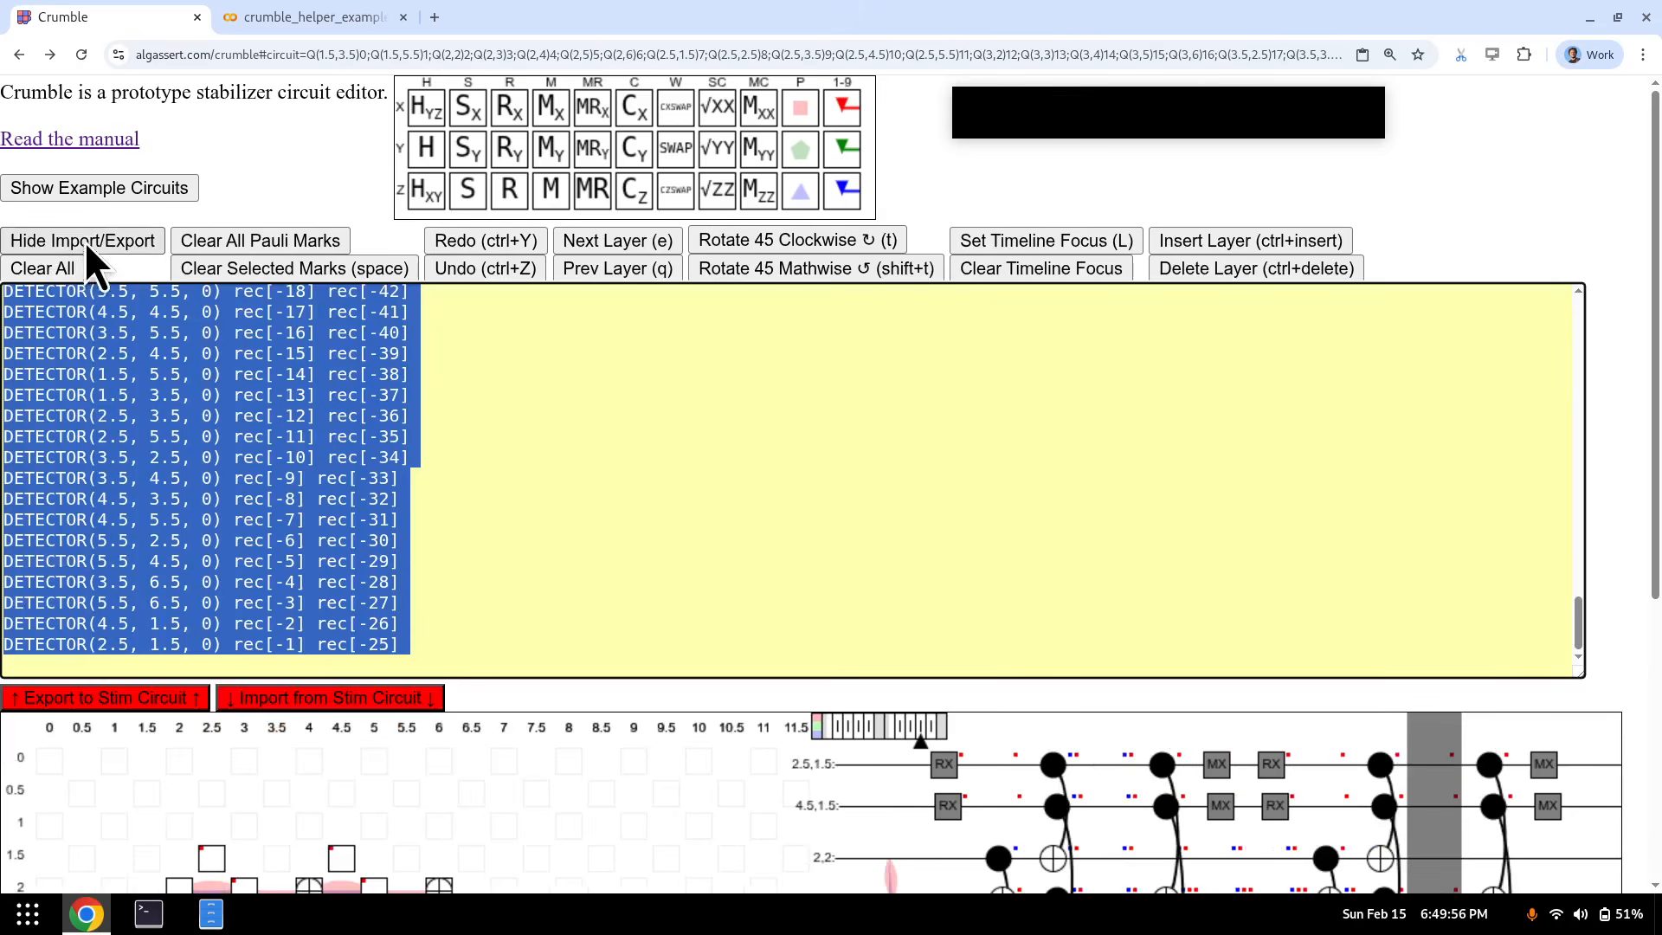
{"action": "left_click", "coordinate": [244, 669]}
{"action": "key", "text": "shift+Up"}
{"action": "key", "text": "shift+Up"}
{"action": "key", "text": "shift+Up"}
{"action": "key", "text": "shift+Up"}
{"action": "key", "text": "shift+Up"}
{"action": "key", "text": "shift+Up"}
{"action": "key", "text": "shift+Up"}
{"action": "key", "text": "shift+Up"}
{"action": "key", "text": "shift+Up"}
{"action": "key", "text": "shift+Up"}
{"action": "key", "text": "shift+Up"}
{"action": "key", "text": "shift+Up"}
{"action": "key", "text": "shift+Up"}
{"action": "key", "text": "shift+Up"}
{"action": "key", "text": "shift+Up"}
{"action": "key", "text": "shift+Up"}
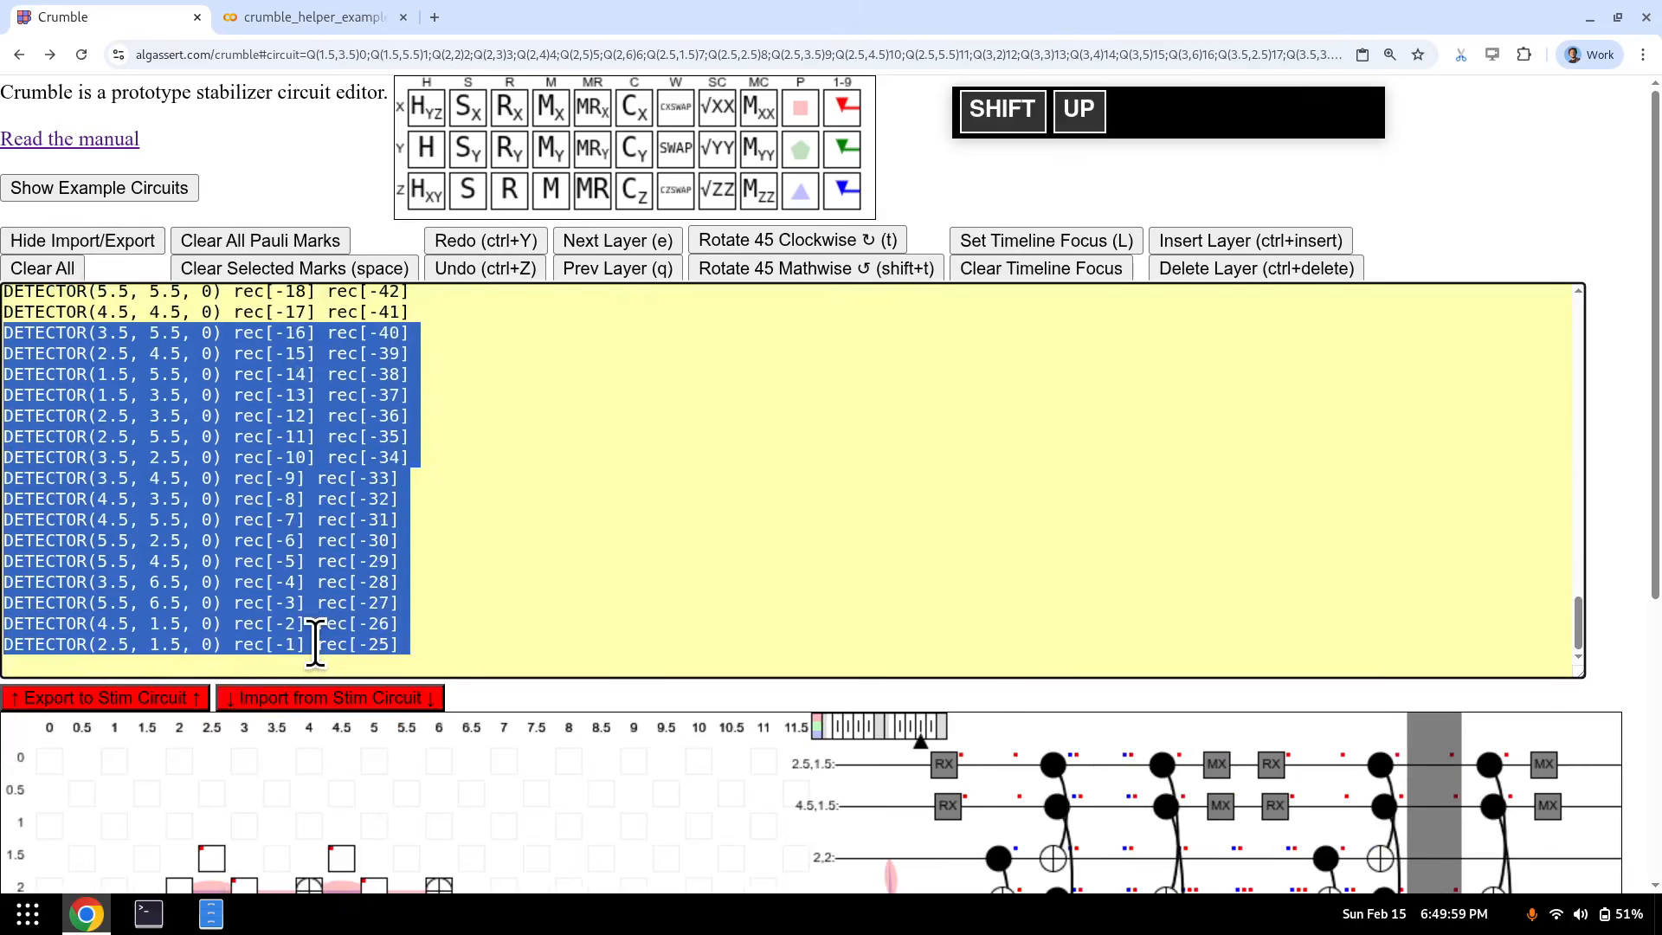
{"action": "key", "text": "shift+Up"}
{"action": "key", "text": "shift+Up"}
{"action": "key", "text": "shift+Up"}
{"action": "key", "text": "shift+Up"}
{"action": "key", "text": "shift+Up"}
{"action": "key", "text": "shift+Up"}
{"action": "key", "text": "shift+Up"}
{"action": "key", "text": "shift+Up"}
{"action": "key", "text": "shift+Up"}
{"action": "key", "text": "shift+Up"}
{"action": "key", "text": "shift+Up"}
{"action": "key", "text": "shift+Up"}
{"action": "key", "text": "shift+Up"}
{"action": "key", "text": "shift+Up"}
{"action": "key", "text": "shift+Up"}
{"action": "key", "text": "shift+Up"}
{"action": "key", "text": "shift+Up"}
{"action": "key", "text": "shift+Up"}
{"action": "key", "text": "shift+Up"}
{"action": "key", "text": "shift+Up"}
{"action": "key", "text": "shift+Down"}
{"action": "key", "text": "shift+Up"}
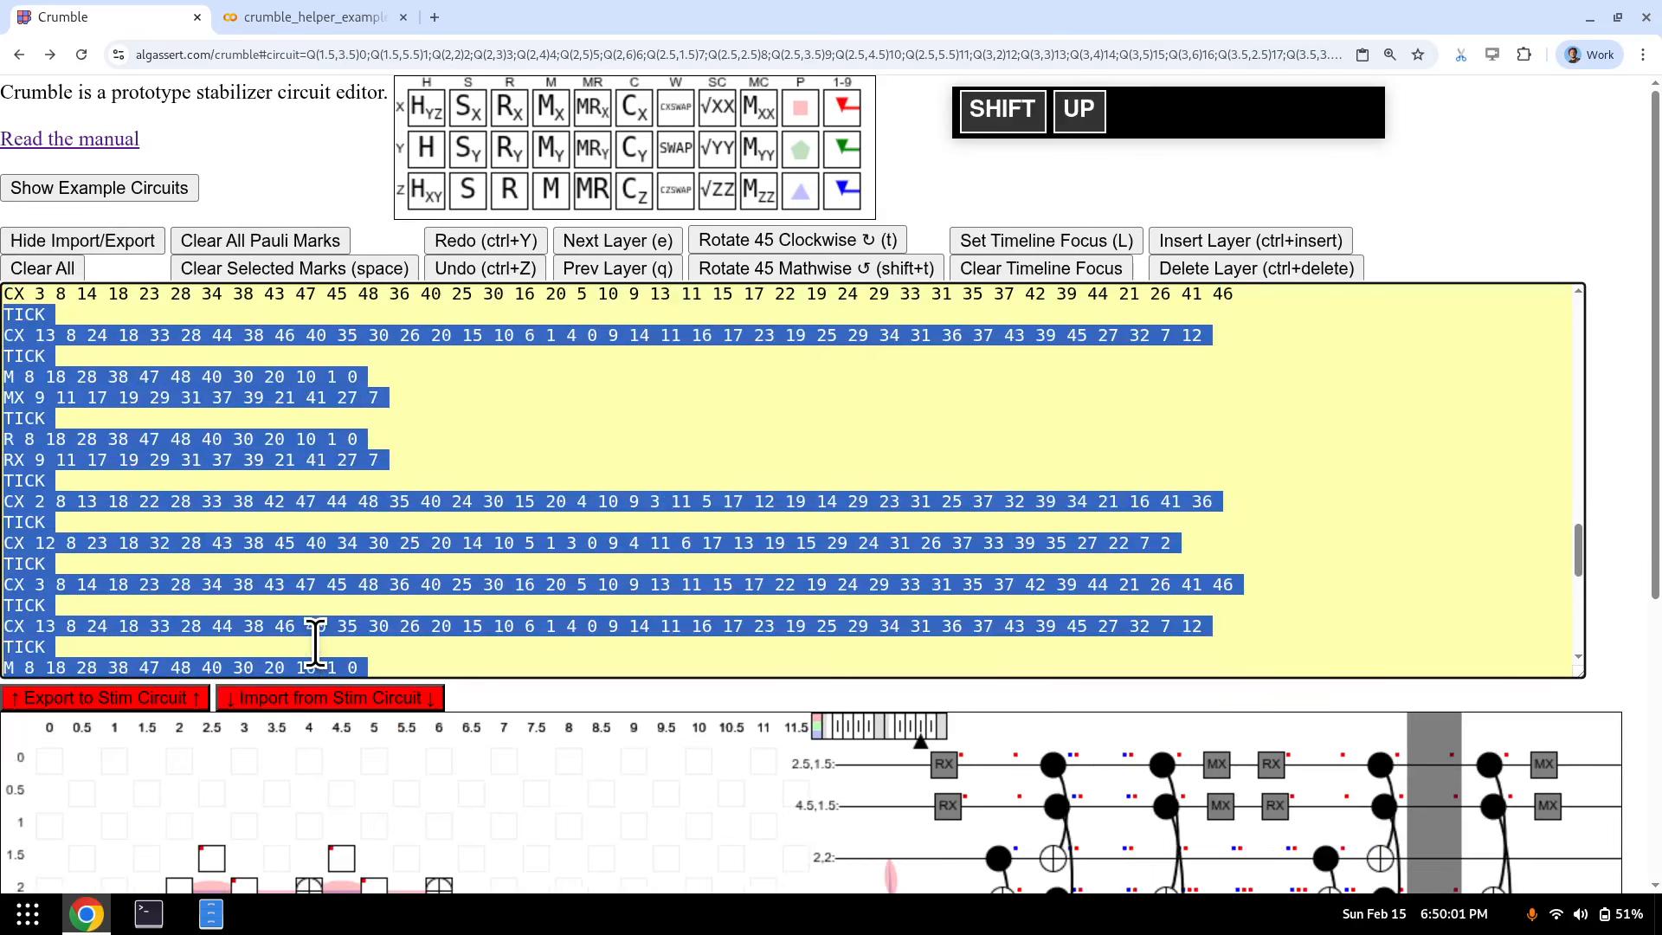
{"action": "key", "text": "shift+Up"}
{"action": "key", "text": "shift+Up"}
{"action": "key", "text": "shift+Up"}
{"action": "key", "text": "shift+Up"}
{"action": "key", "text": "shift+Down"}
{"action": "key", "text": "shift+Down"}
{"action": "key", "text": "shift+Down"}
{"action": "key", "text": "shift+Down"}
{"action": "key", "text": "shift+Down"}
{"action": "key", "text": "shift+Down"}
{"action": "key", "text": "shift+Down"}
{"action": "key", "text": "shift+Down"}
{"action": "key", "text": "shift+Down"}
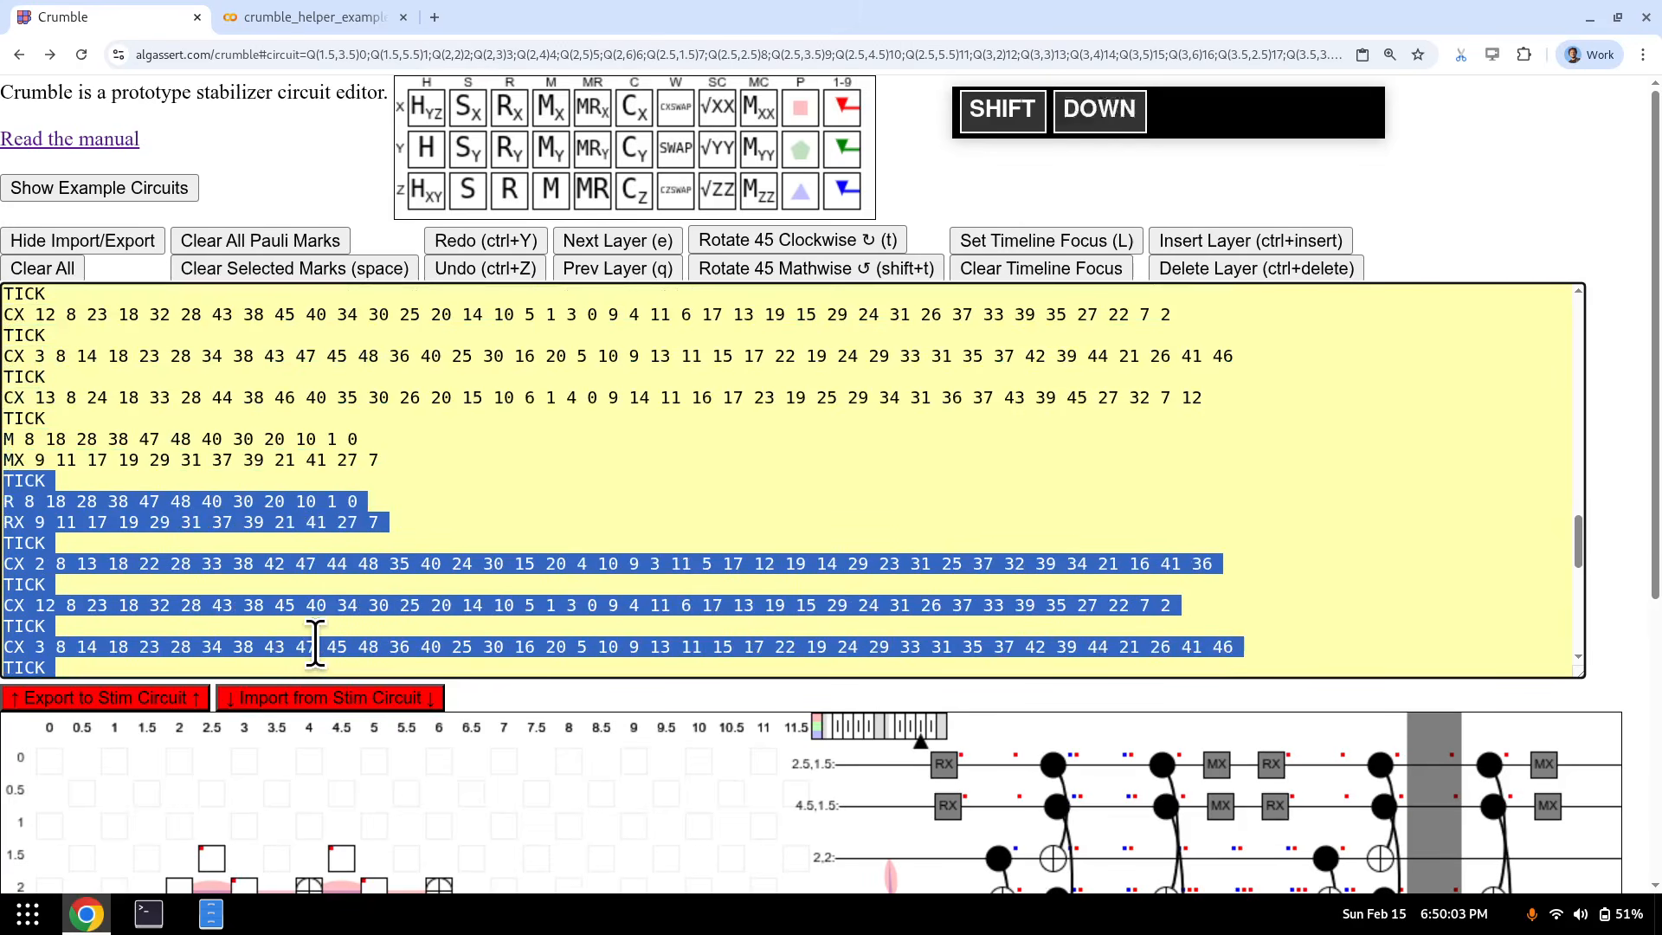
{"action": "key", "text": "ctrl+x"}
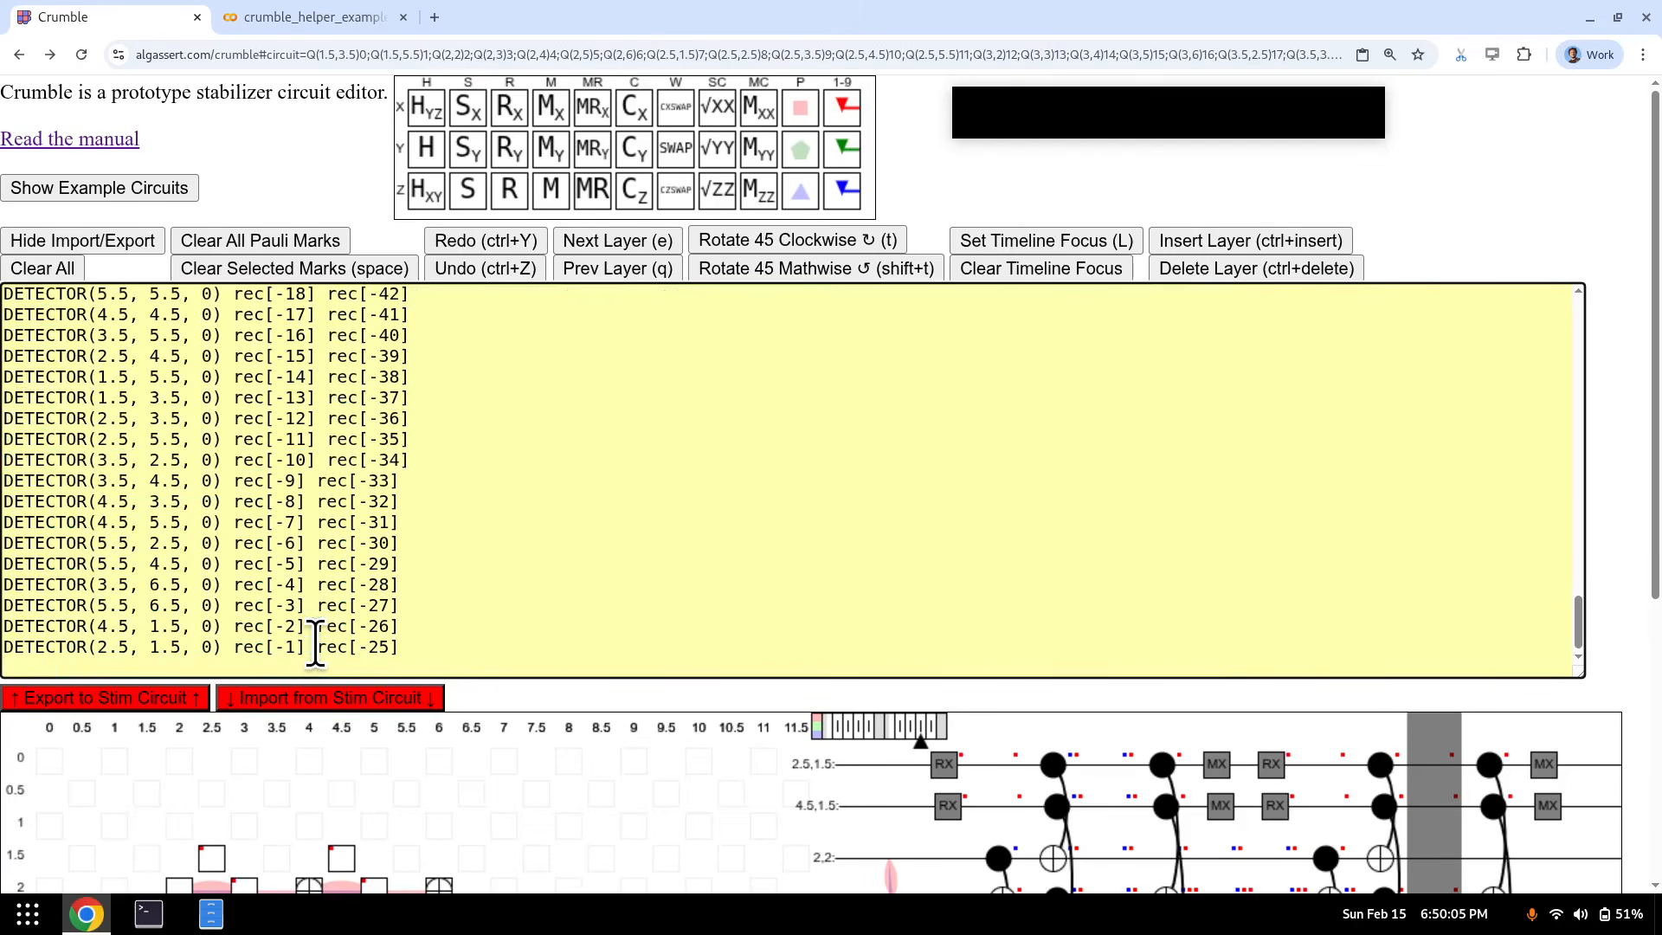
- Paste the cut lines further down, import the edited Stim circuit, and hide the text panel
{"action": "key", "text": "shift+Down"}
{"action": "key", "text": "Down"}
{"action": "key", "text": "ctrl+v"}
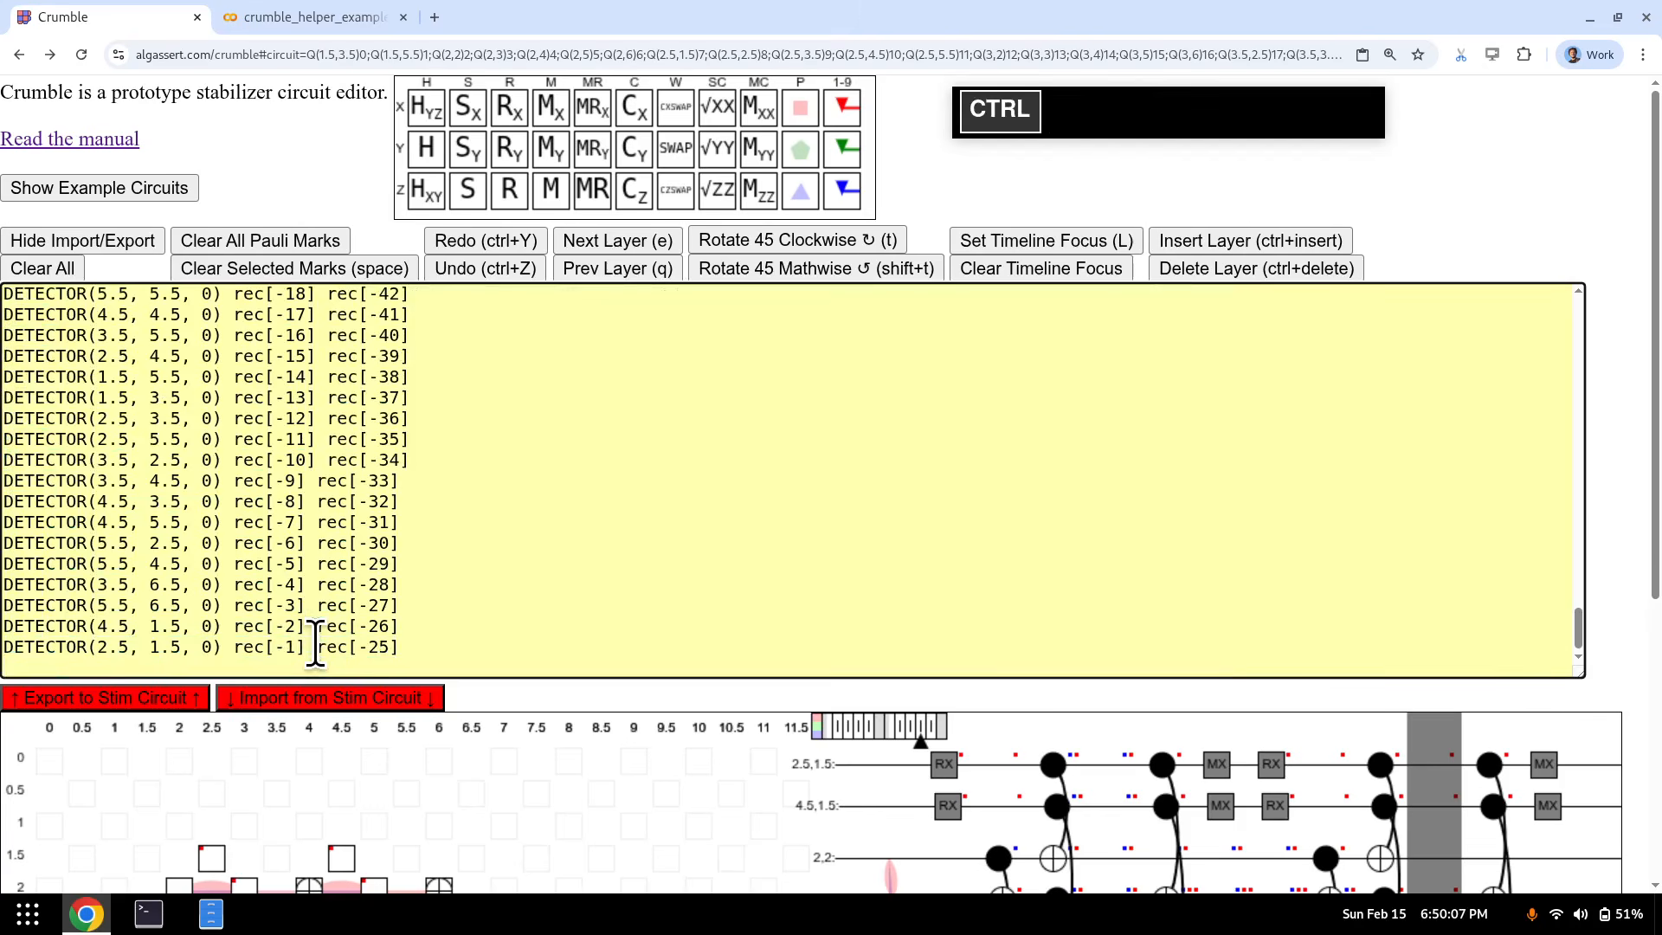
{"action": "left_click", "coordinate": [318, 698]}
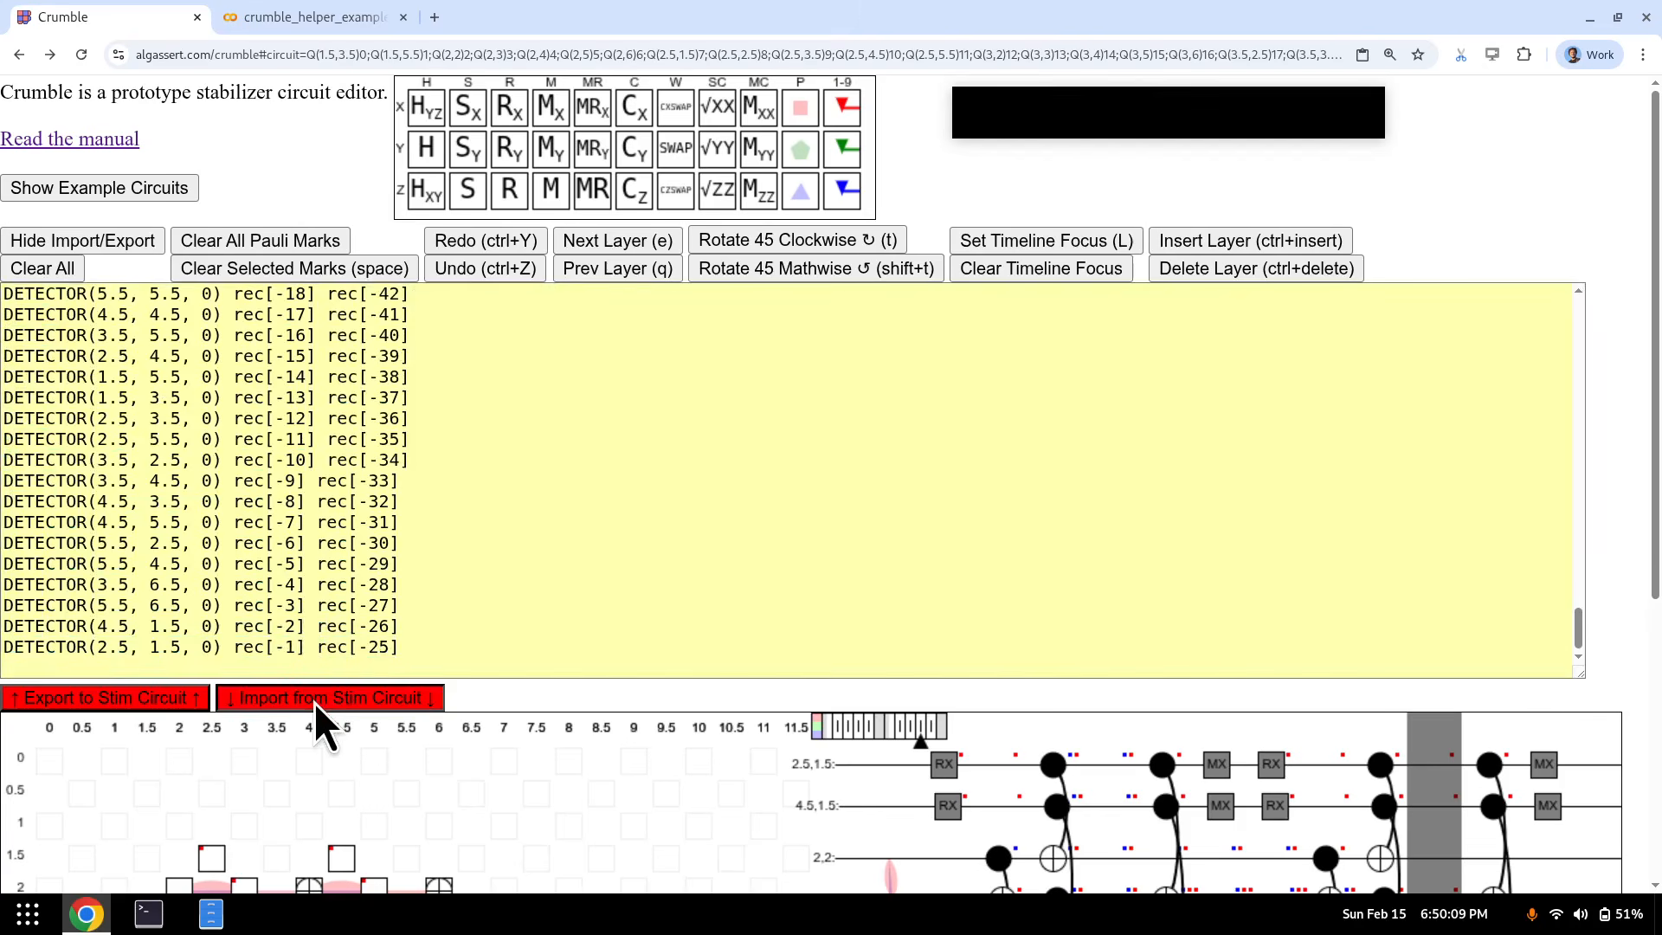
{"action": "left_click", "coordinate": [112, 242]}
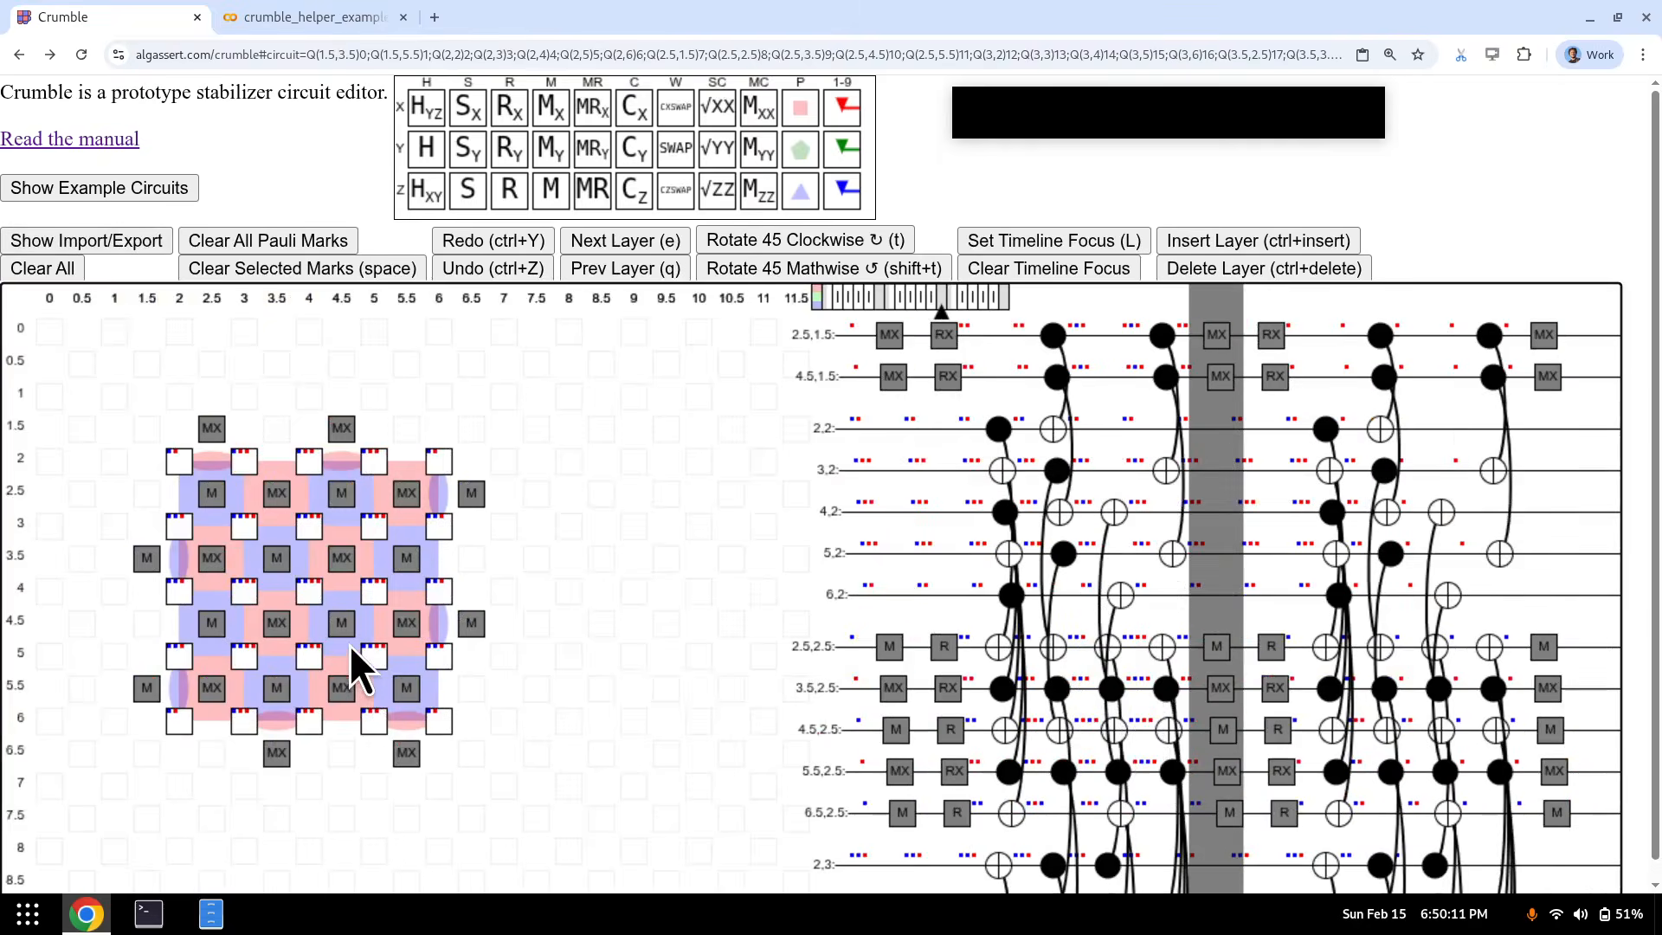
- Insert an empty layer at a CX layer with Ctrl+Insert
{"action": "key", "text": "e"}
{"action": "key", "text": "e"}
{"action": "key", "text": "e"}
{"action": "key", "text": "e"}
{"action": "key", "text": "e"}
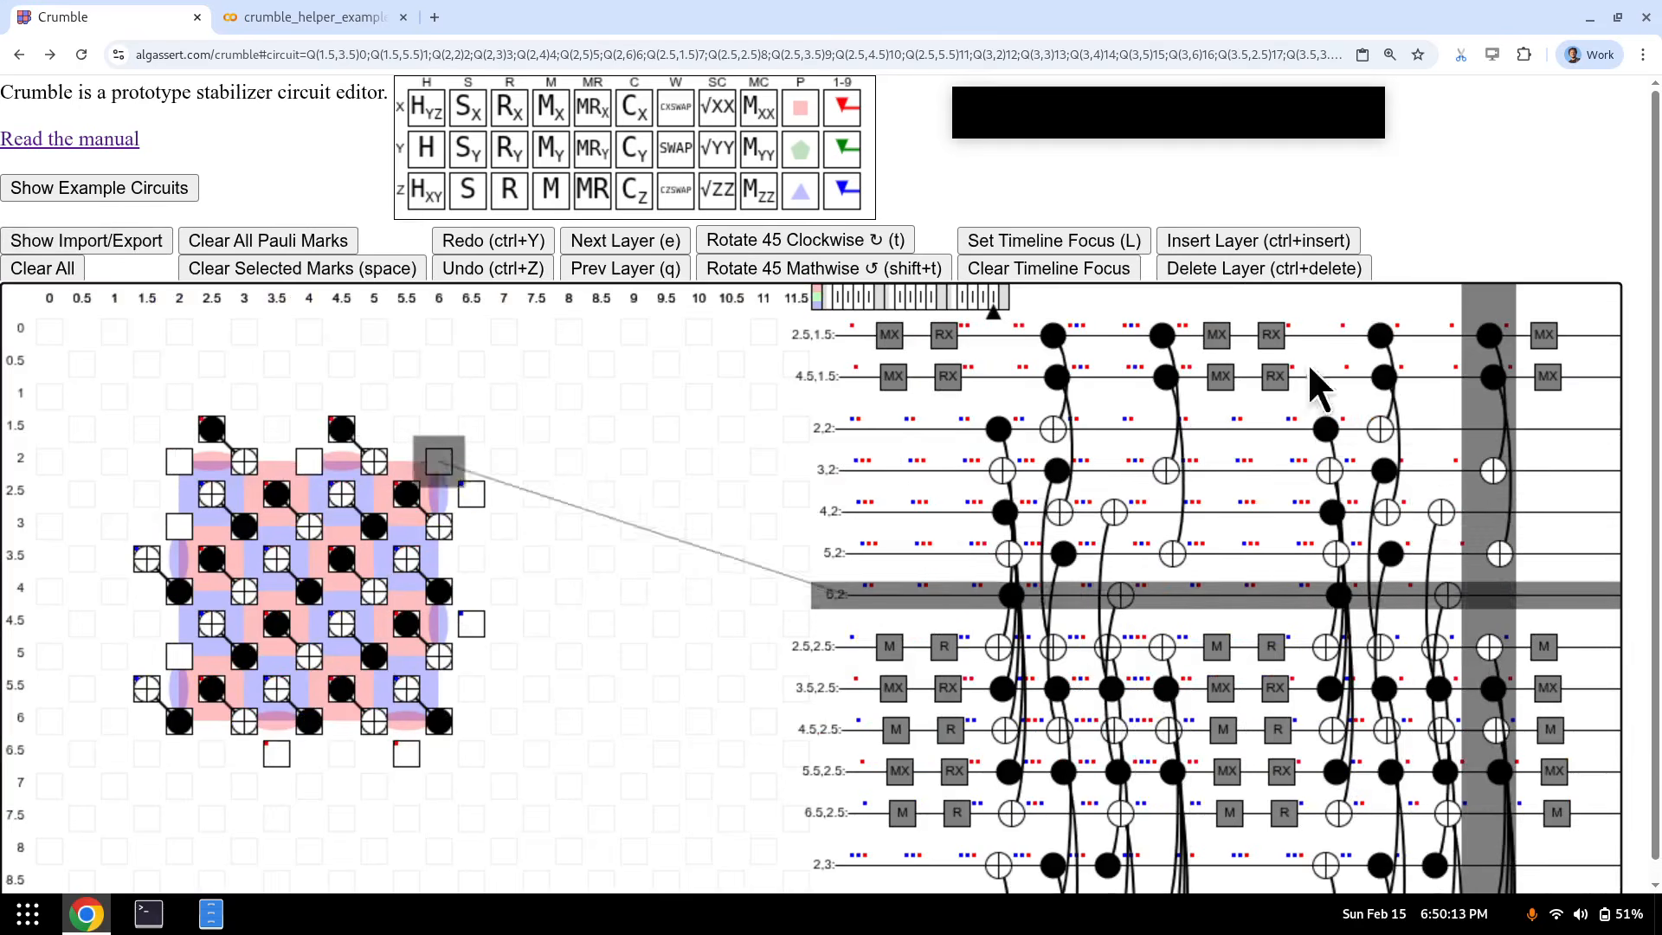
{"action": "key", "text": "q"}
{"action": "key", "text": "q"}
{"action": "key", "text": "q"}
{"action": "key", "text": "q"}
{"action": "key", "text": "q"}
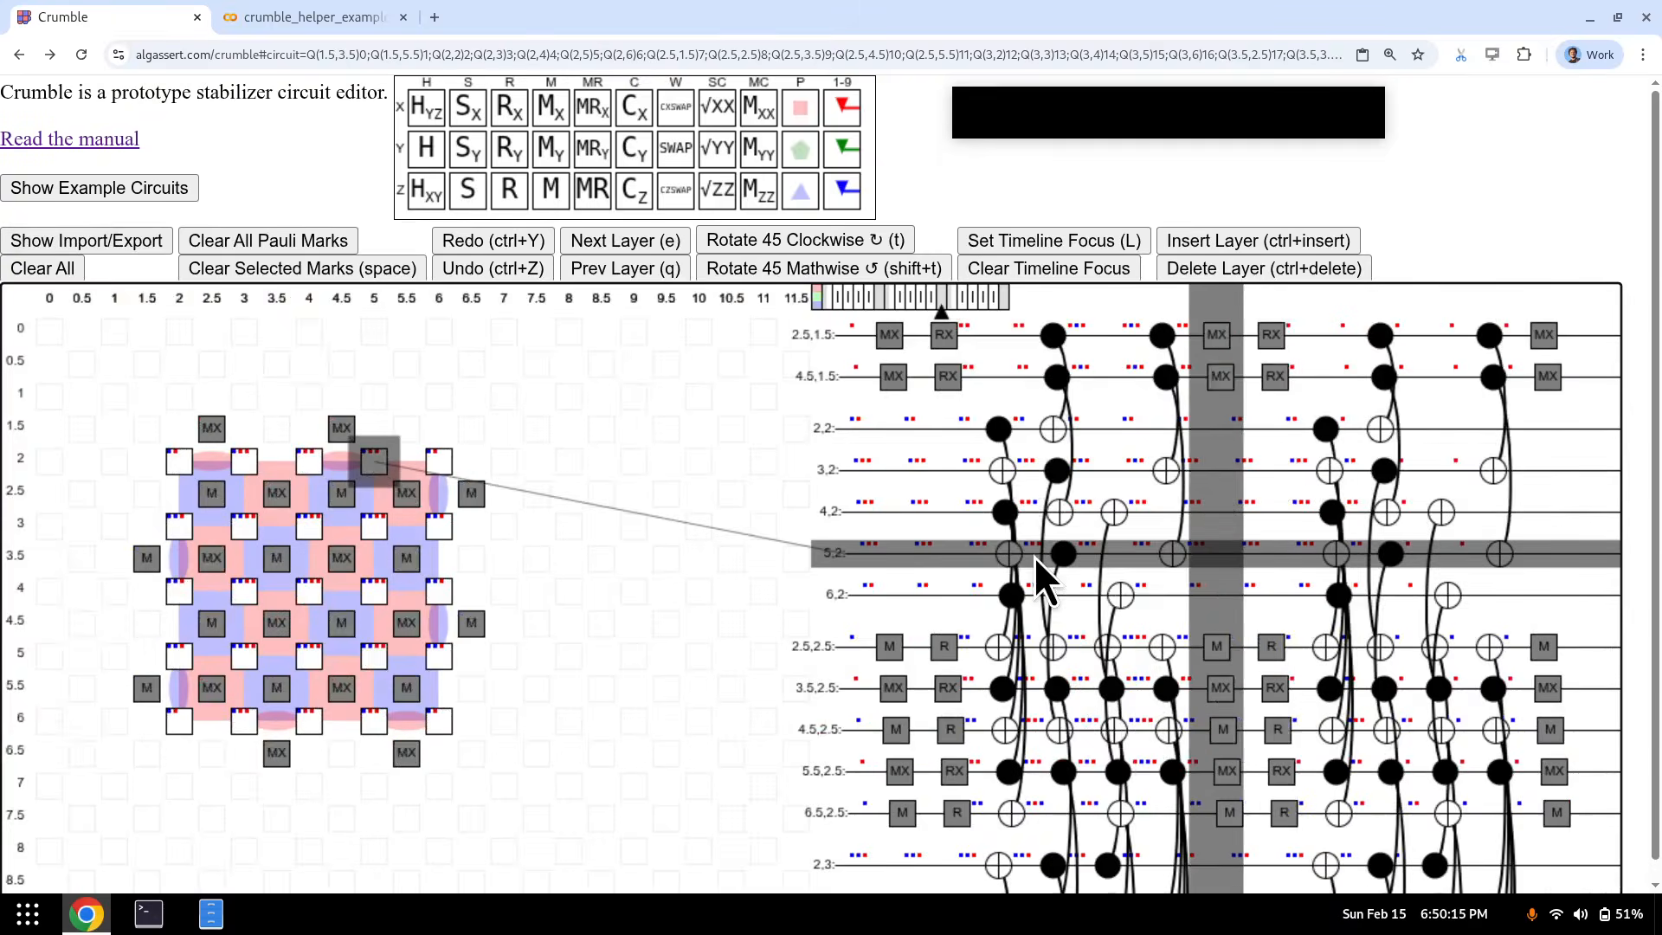
{"action": "key", "text": "q"}
{"action": "key", "text": "q"}
{"action": "key", "text": "q"}
{"action": "key", "text": "q"}
{"action": "key", "text": "q"}
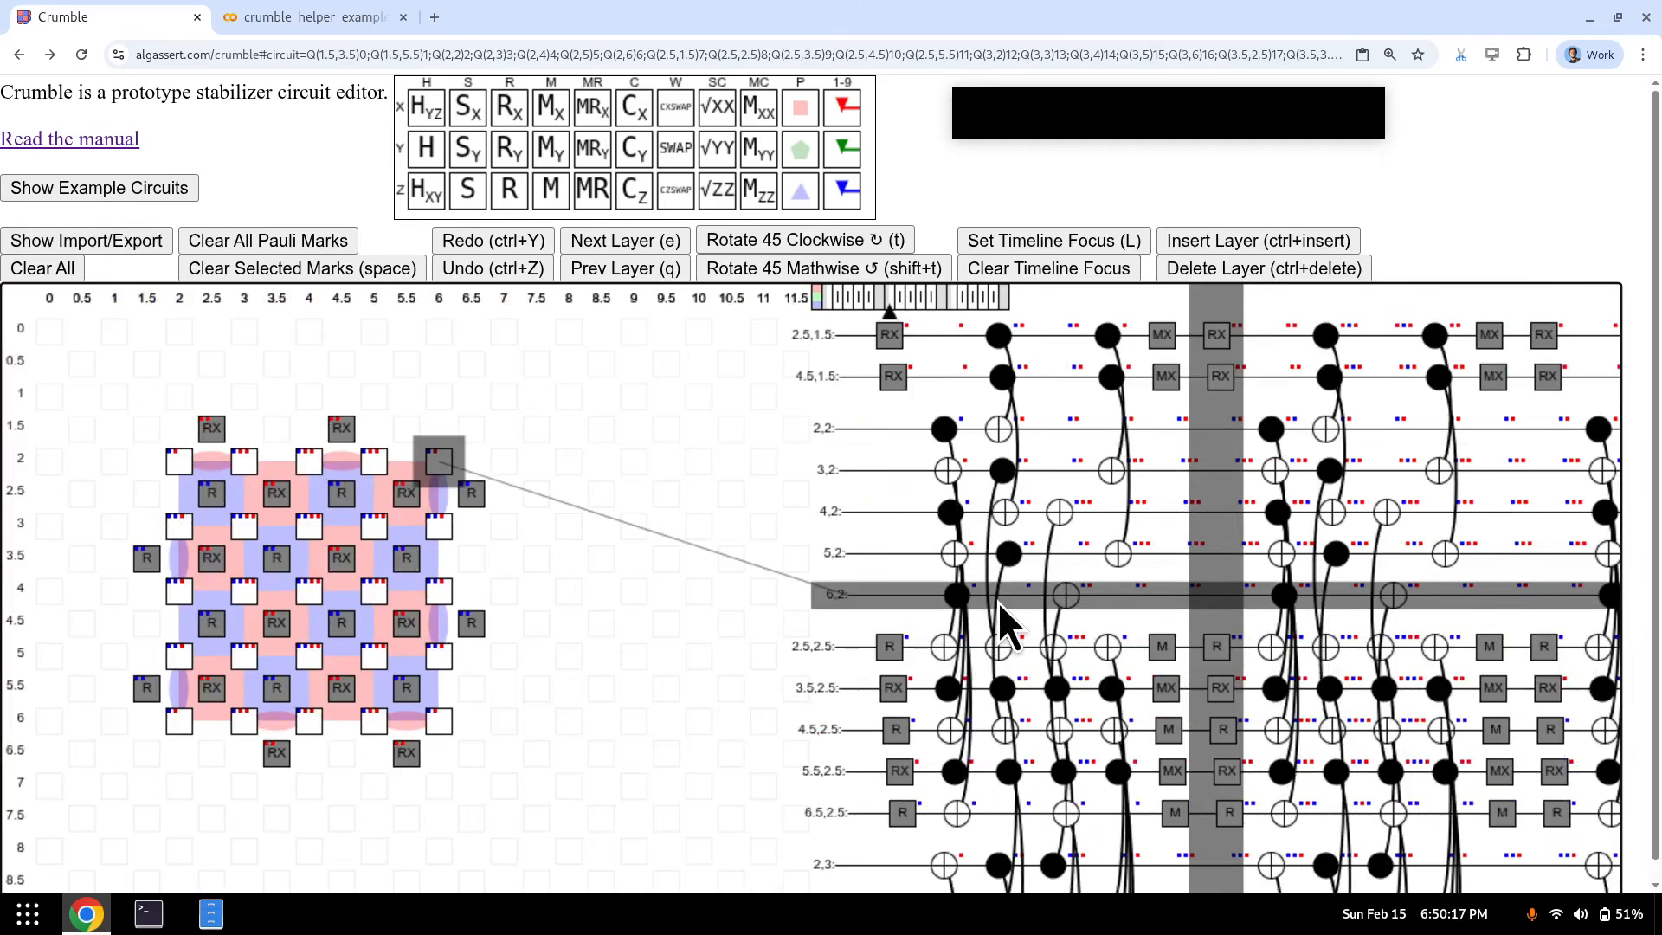
{"action": "key", "text": "e"}
{"action": "key", "text": "e"}
{"action": "key", "text": "e"}
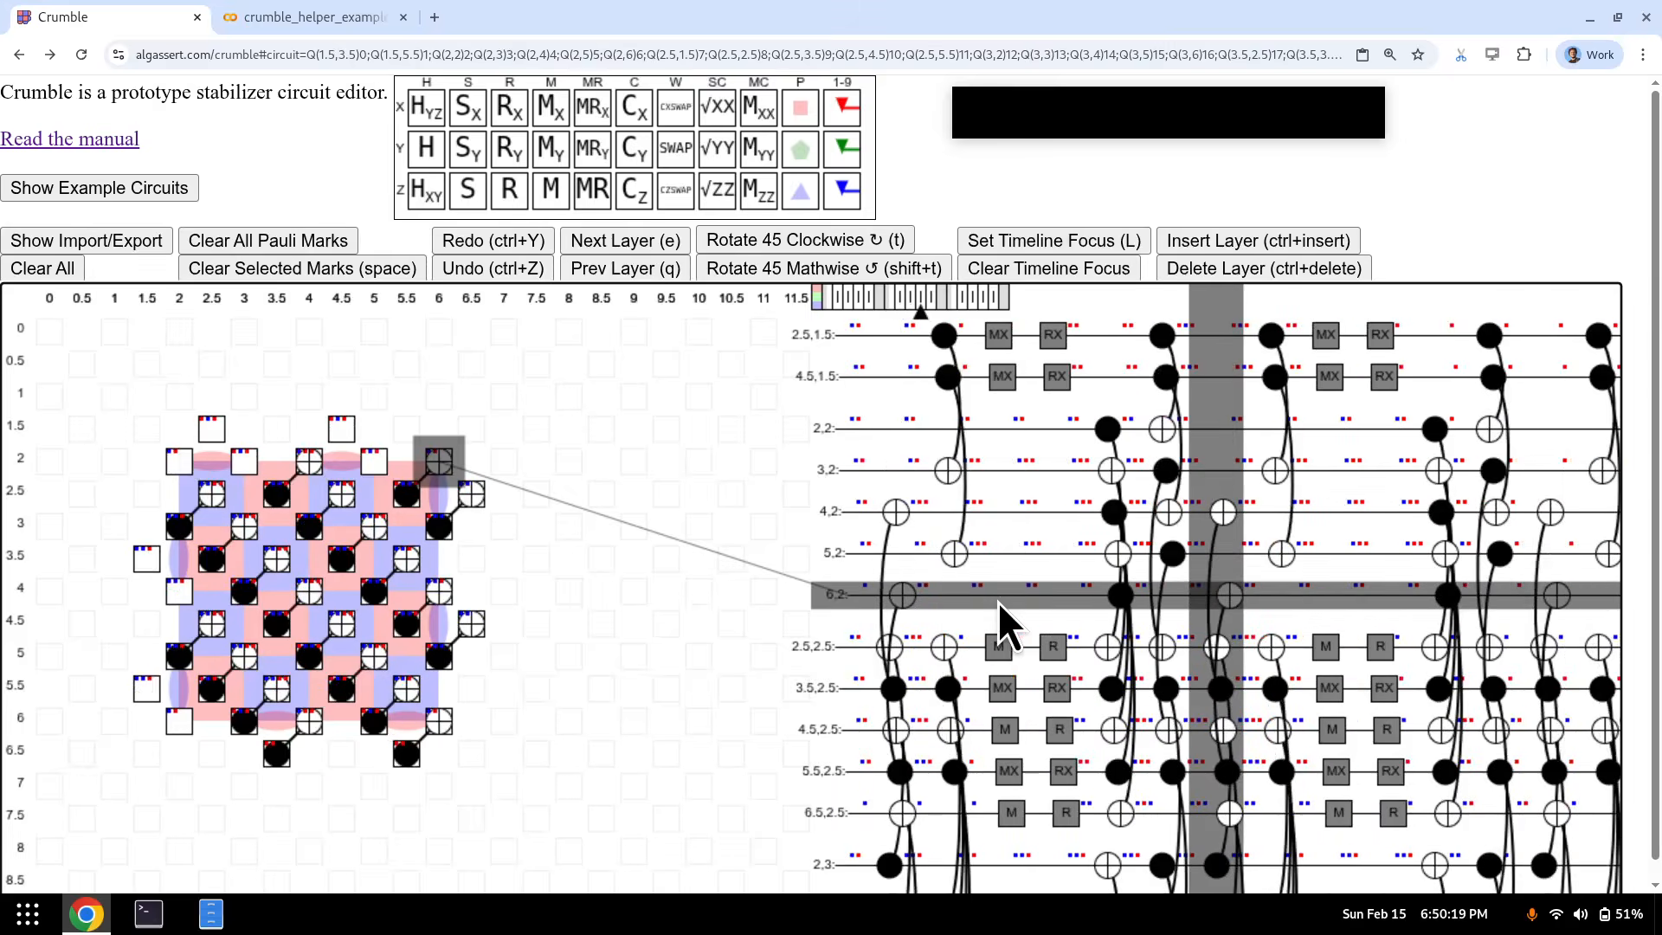
{"action": "key", "text": "ctrl+Insert"}
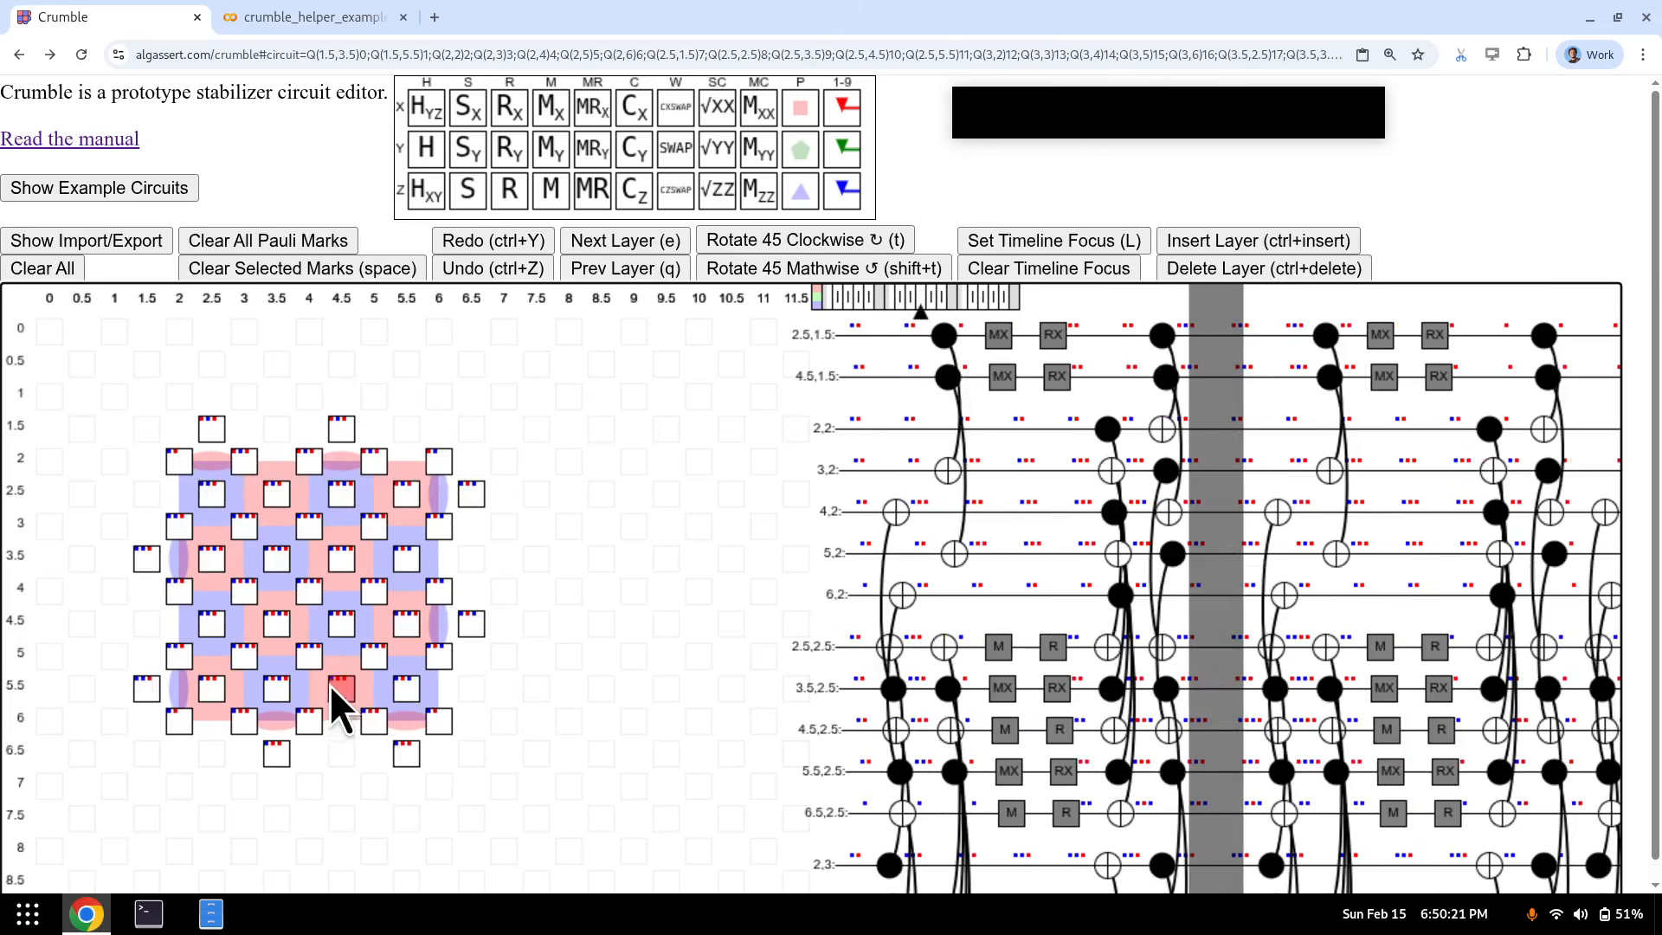
- Select qubit (3.5,3.5) and insert another empty layer before the reset layer
{"action": "left_click_drag", "start_coordinate": [217, 494], "coordinate": [250, 694]}
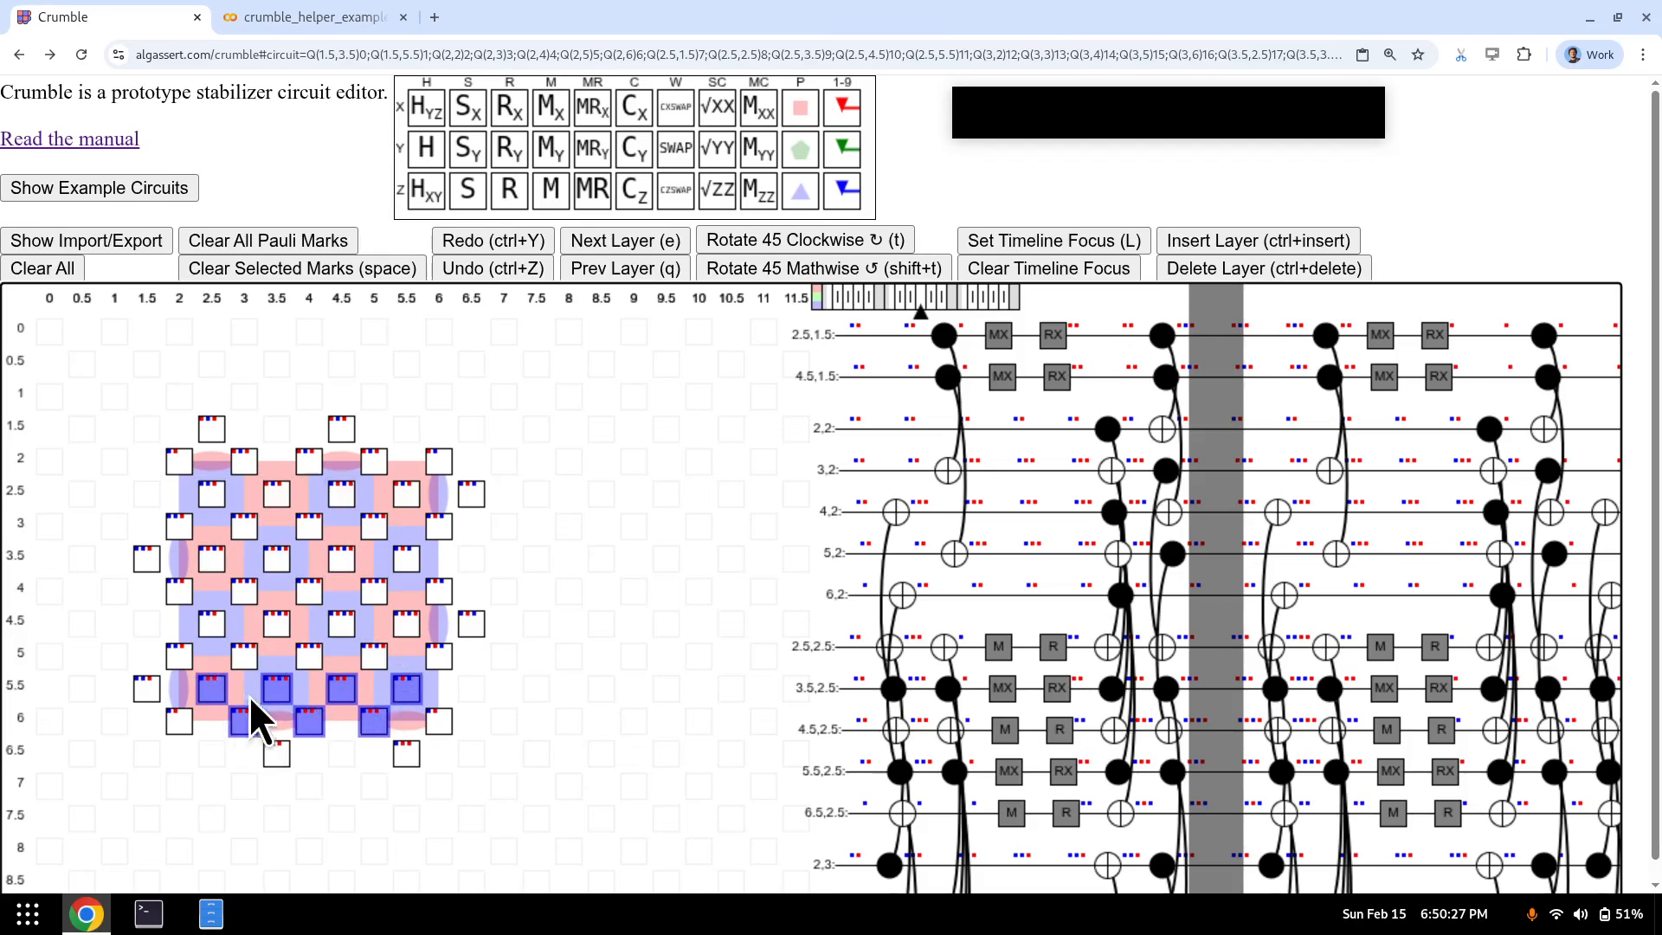
{"action": "left_click", "coordinate": [277, 667]}
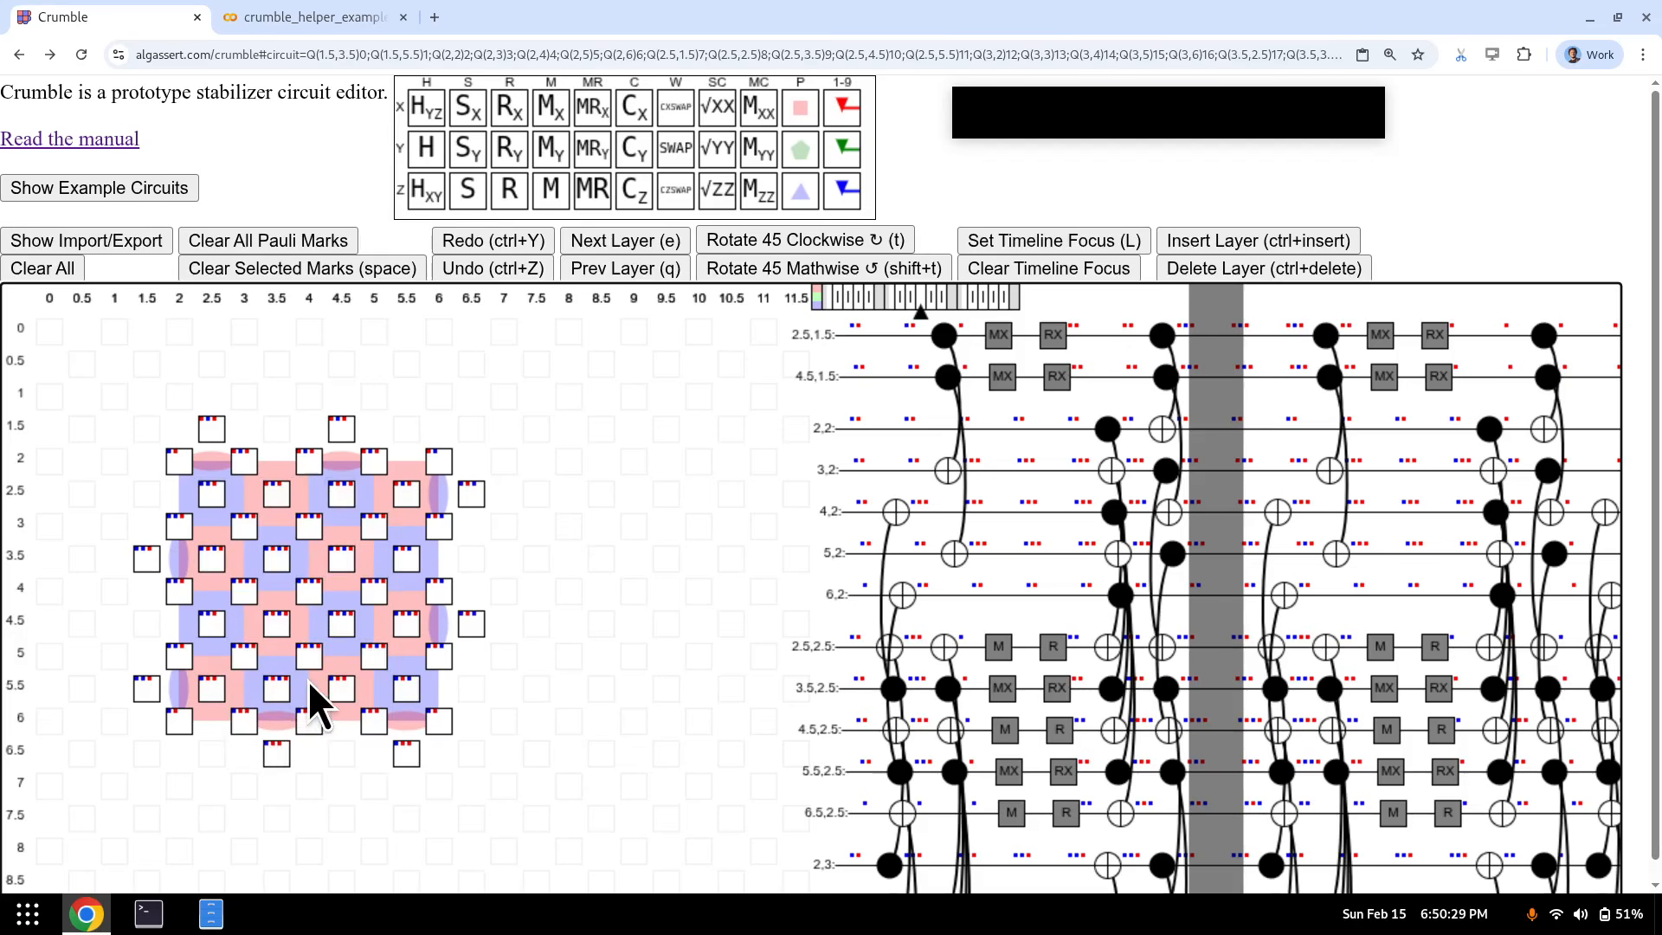
{"action": "left_click", "coordinate": [282, 554]}
{"action": "key", "text": "q"}
{"action": "key", "text": "q"}
{"action": "key", "text": "q"}
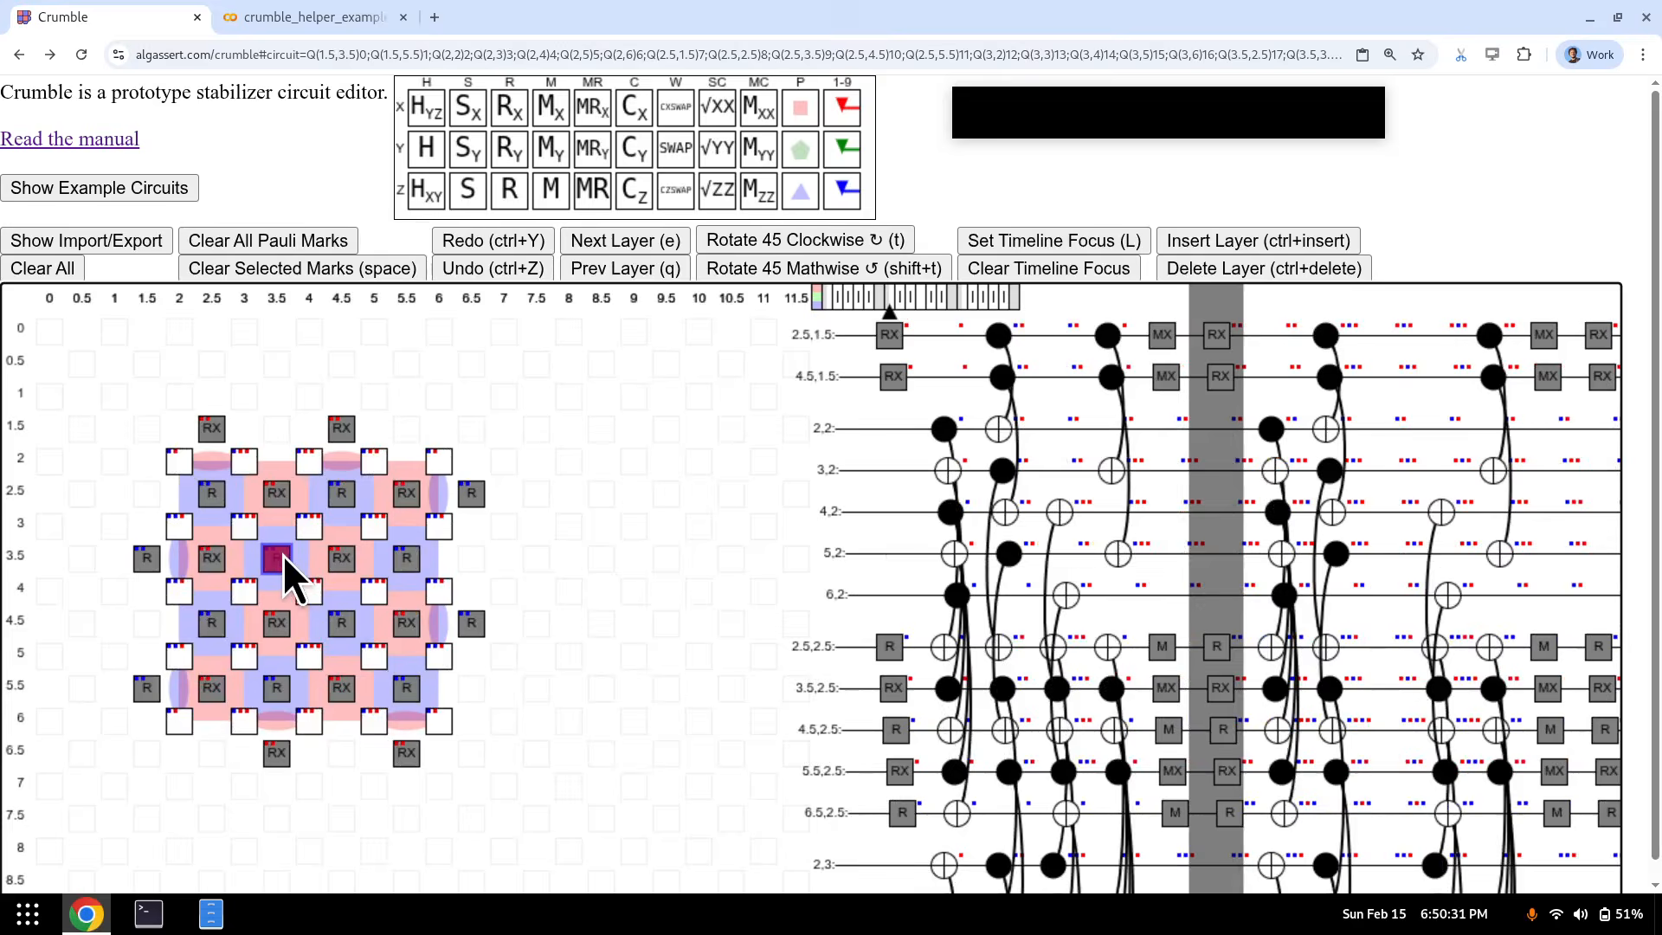
{"action": "key", "text": "ctrl+Insert"}
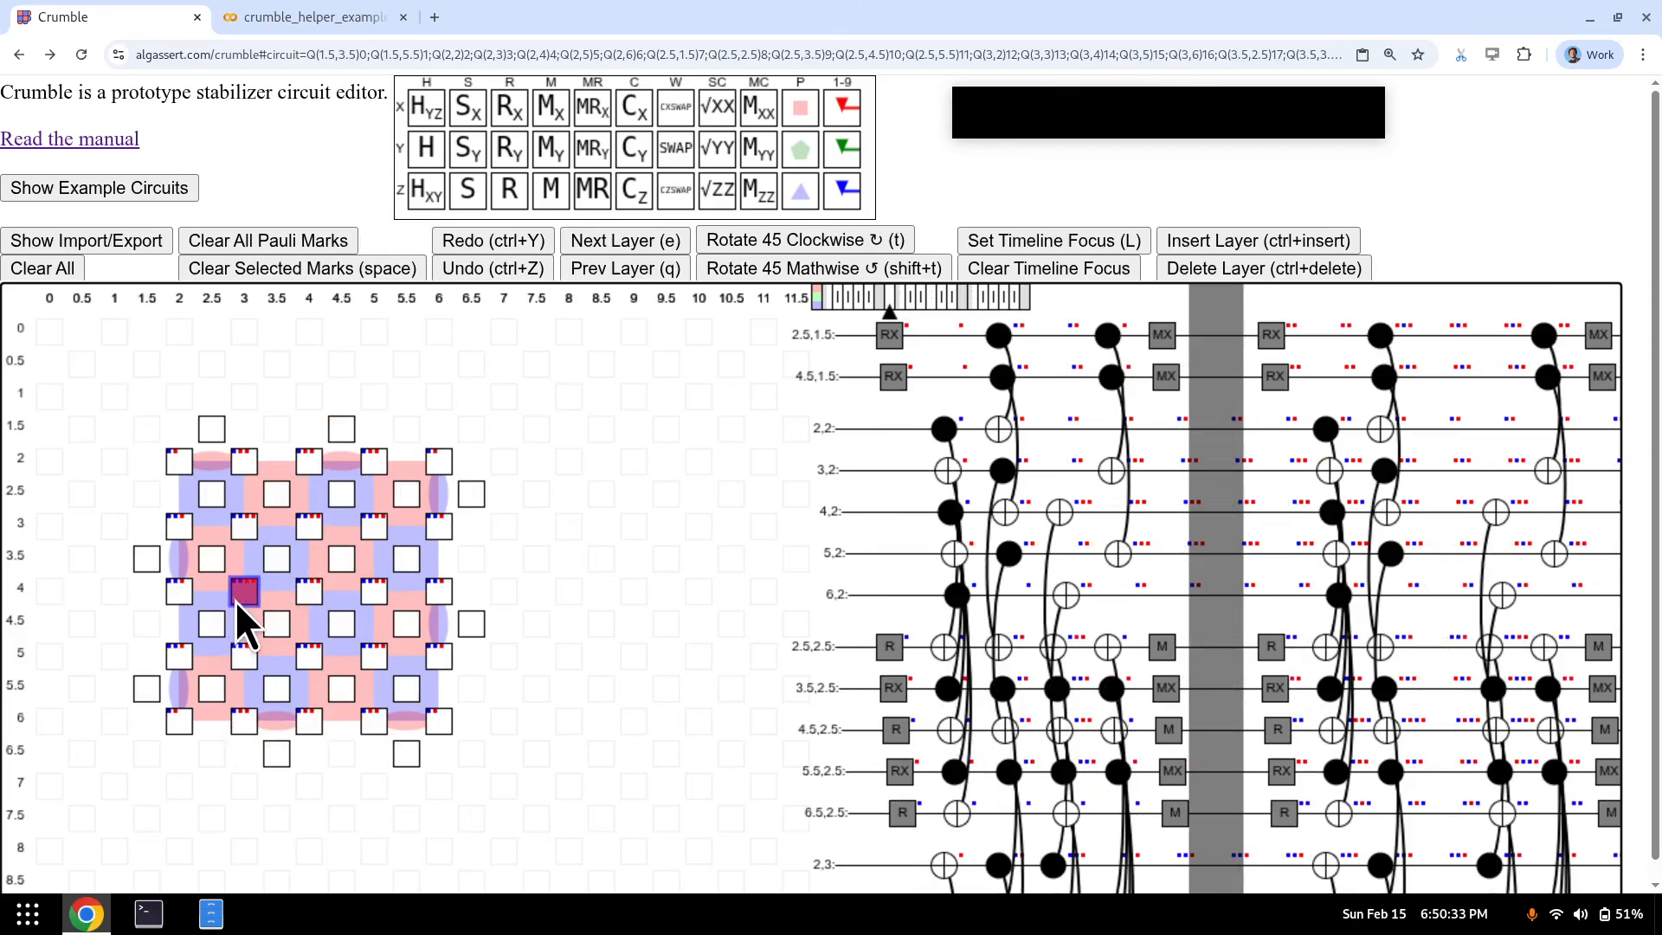
- Delete both inserted empty layers with Ctrl+Delete
{"action": "key", "text": "e"}
{"action": "key", "text": "e"}
{"action": "key", "text": "e"}
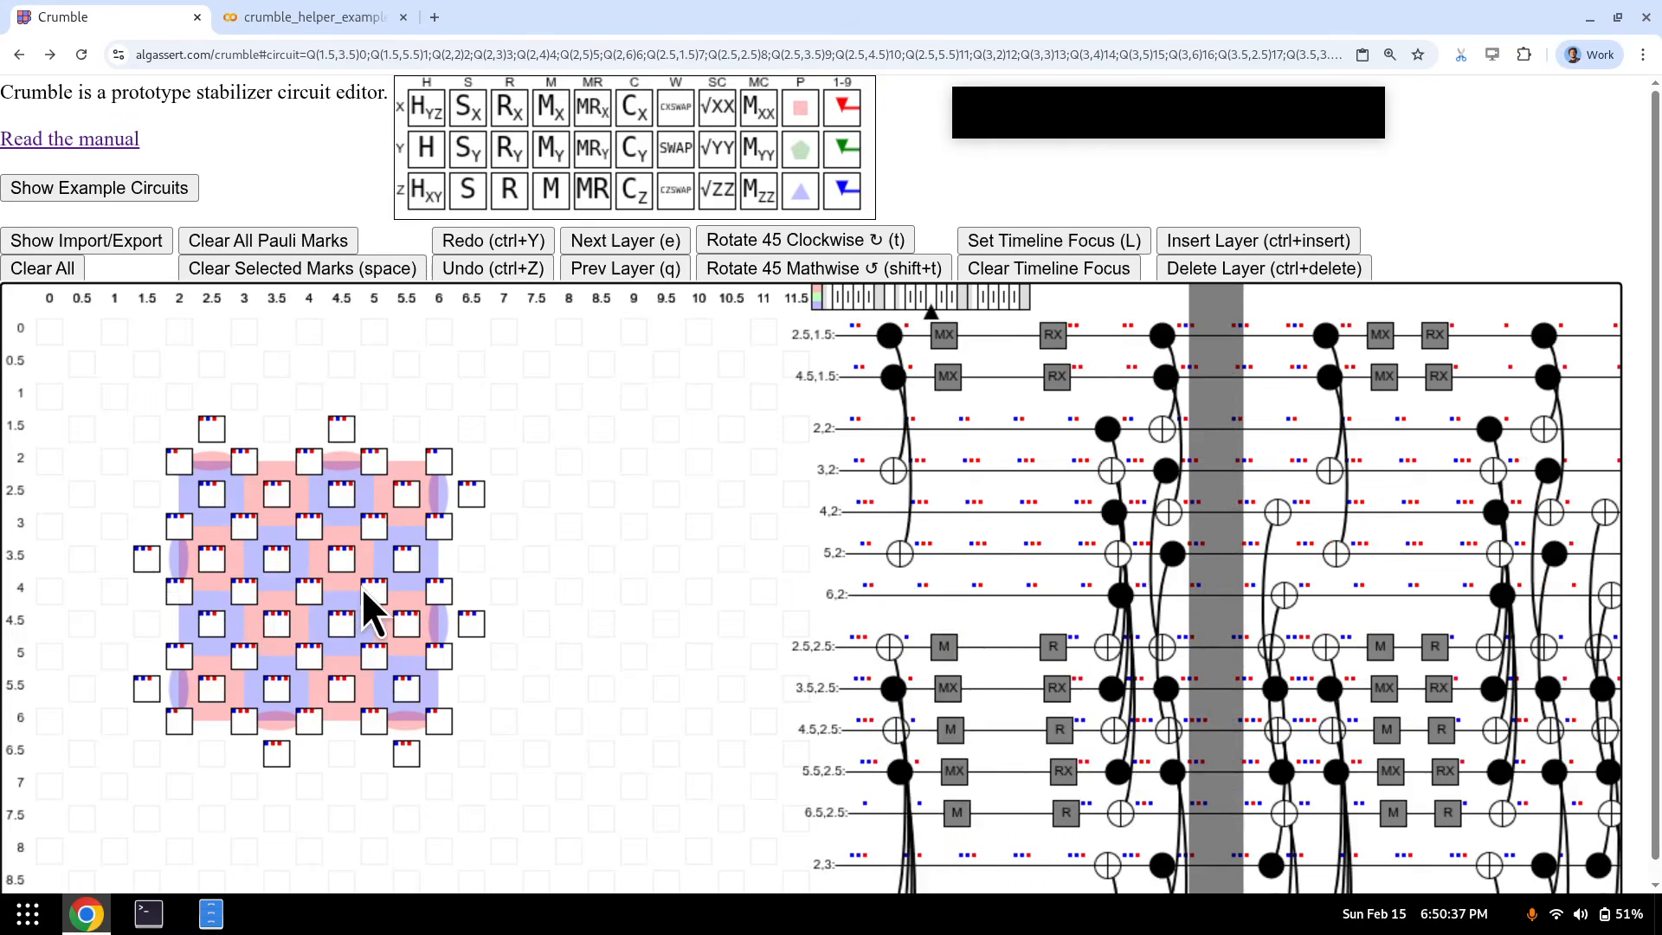
{"action": "key", "text": "q"}
{"action": "key", "text": "q"}
{"action": "key", "text": "q"}
{"action": "key", "text": "q"}
{"action": "key", "text": "ctrl+Delete"}
{"action": "key", "text": "e"}
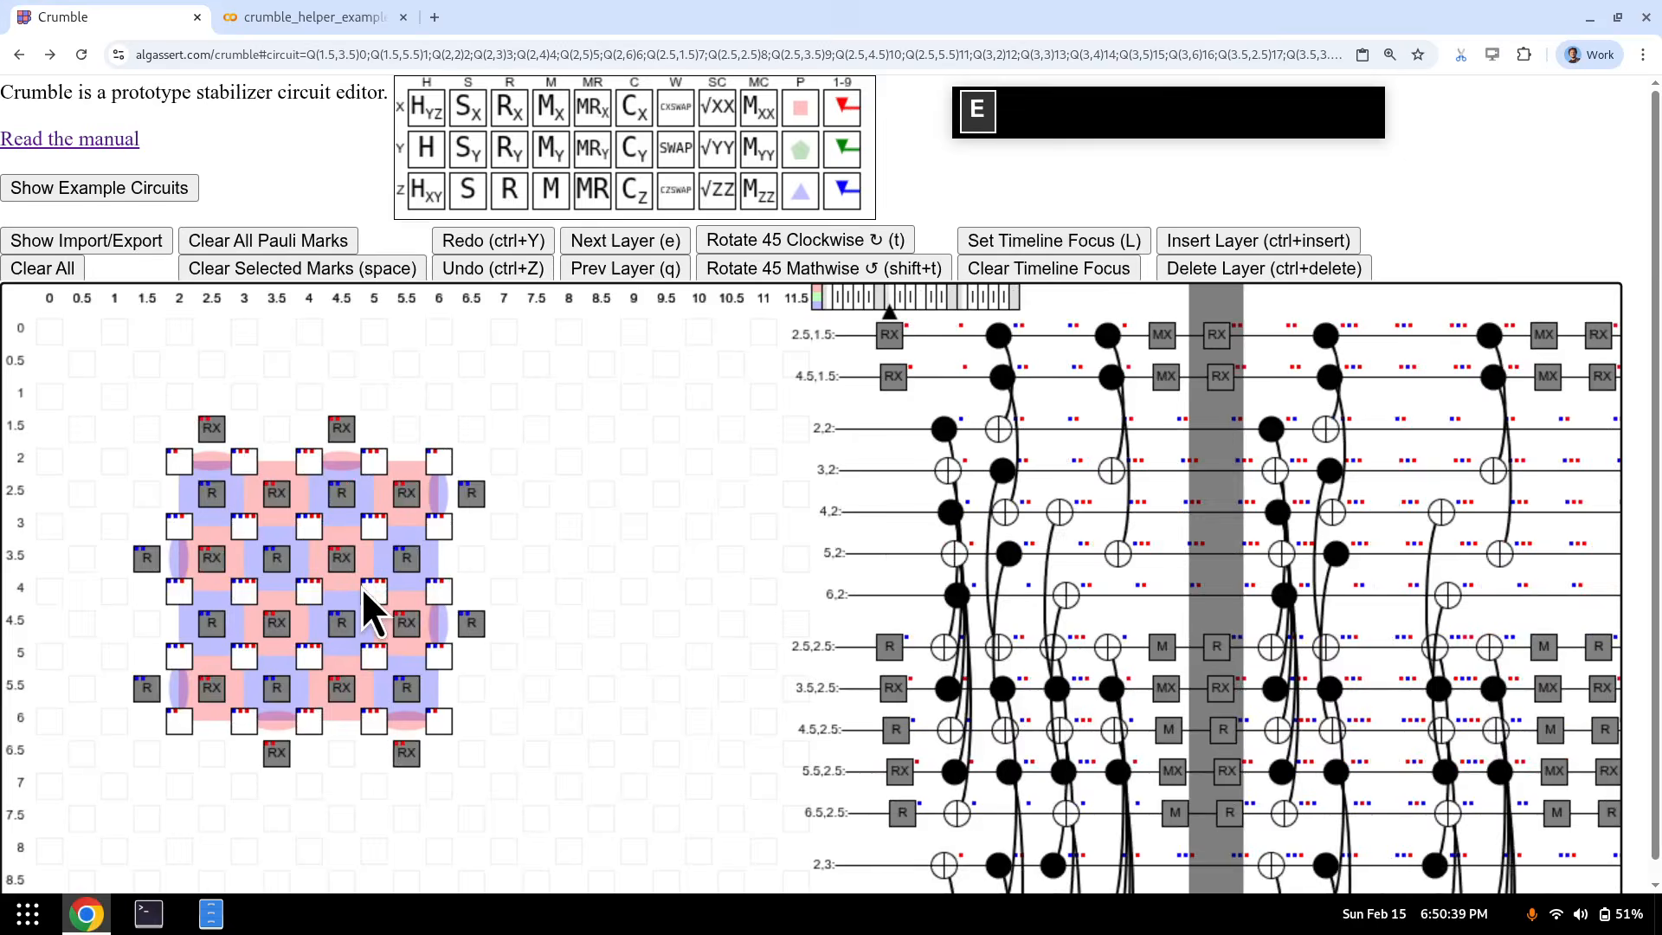
{"action": "key", "text": "e"}
{"action": "key", "text": "e"}
{"action": "key", "text": "ctrl+Delete"}
{"action": "key", "text": "e"}
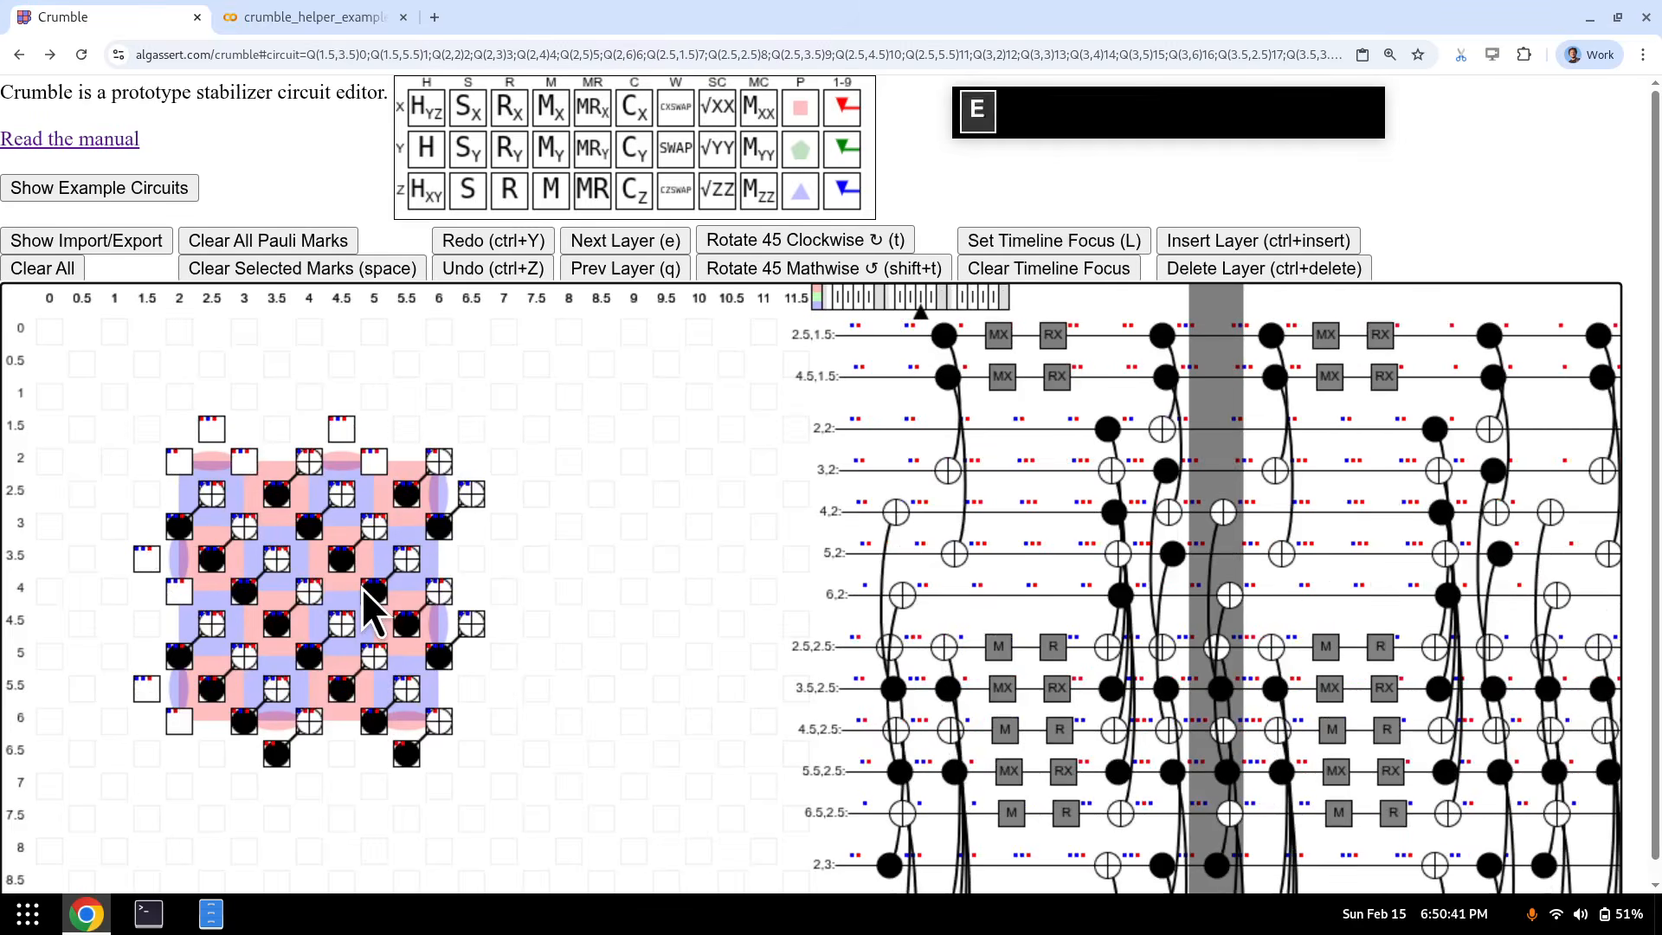
{"action": "key", "text": "e"}
{"action": "key", "text": "e"}
{"action": "key", "text": "e"}
{"action": "key", "text": "e"}
- Insert an empty layer at the start of the circuit, ahead of the first reset layer
{"action": "key", "text": "Home"}
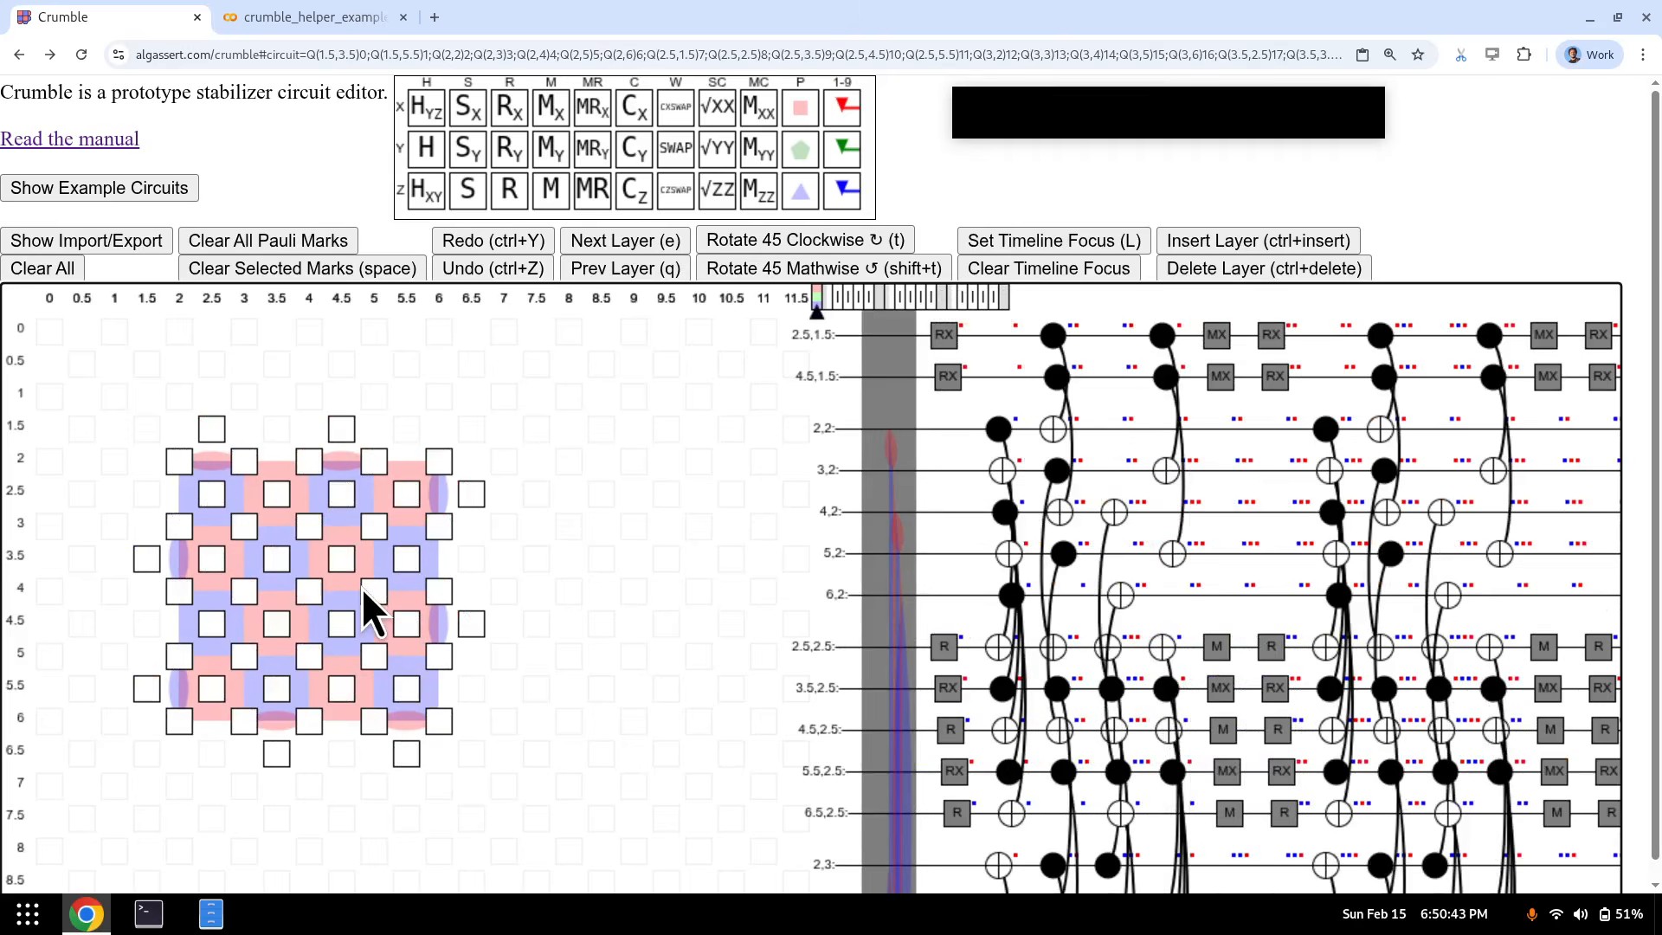
{"action": "key", "text": "End"}
{"action": "key", "text": "q"}
{"action": "key", "text": "q"}
{"action": "key", "text": "q"}
{"action": "key", "text": "q"}
{"action": "key", "text": "q"}
{"action": "key", "text": "q"}
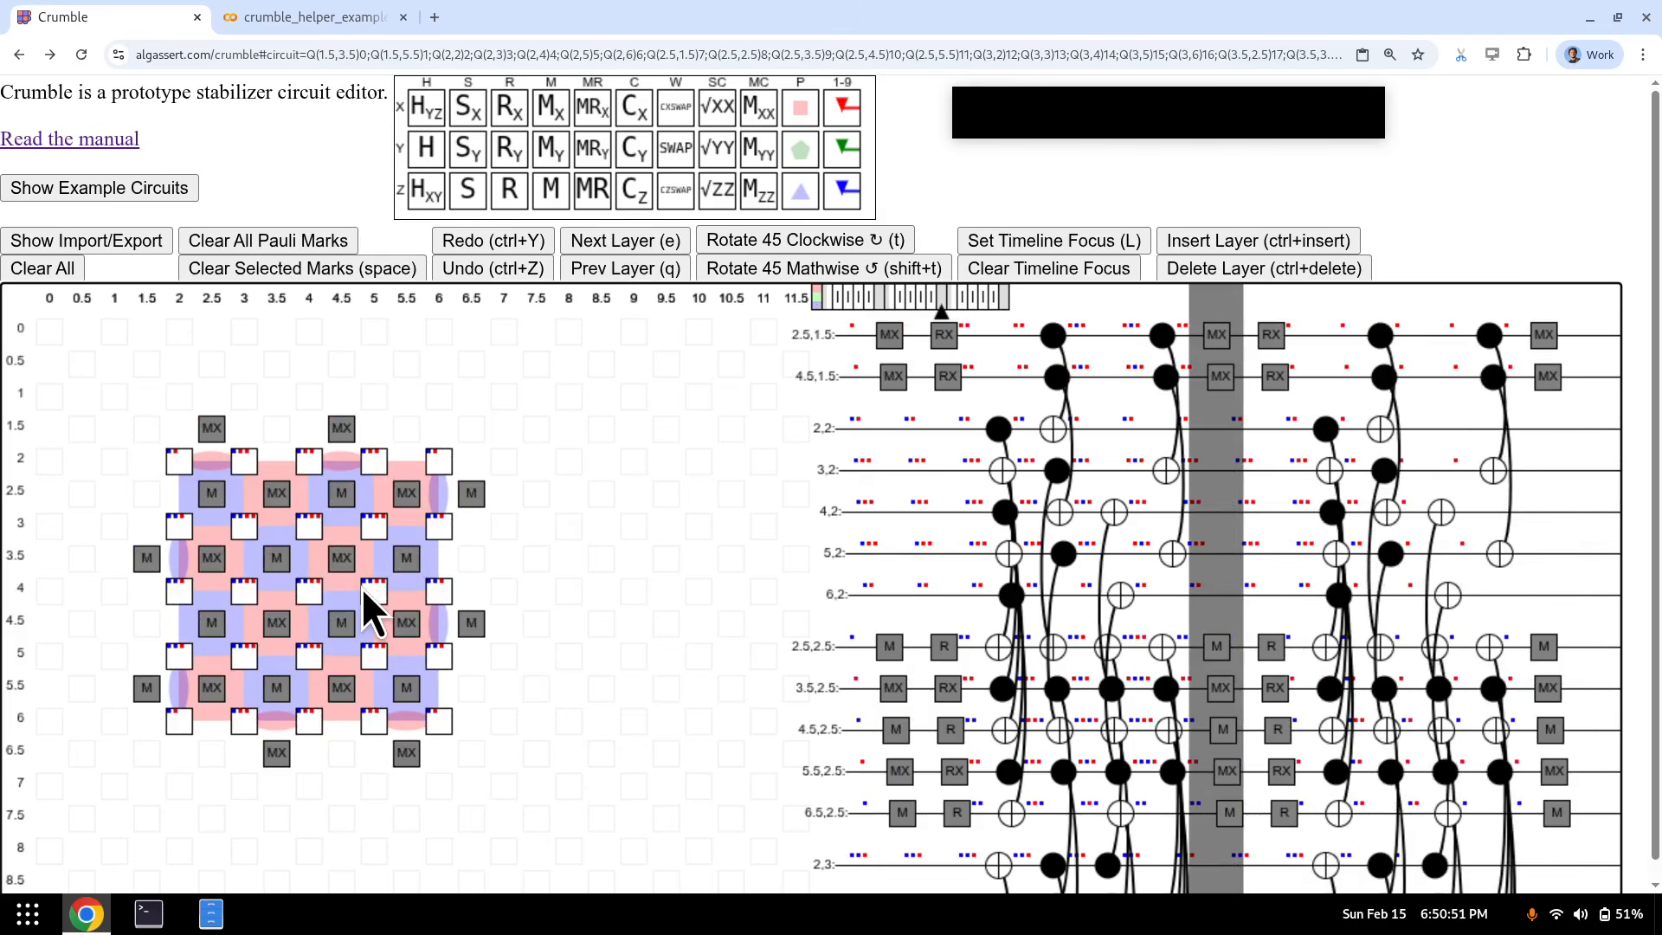
{"action": "key", "text": "Home"}
{"action": "key", "text": "e"}
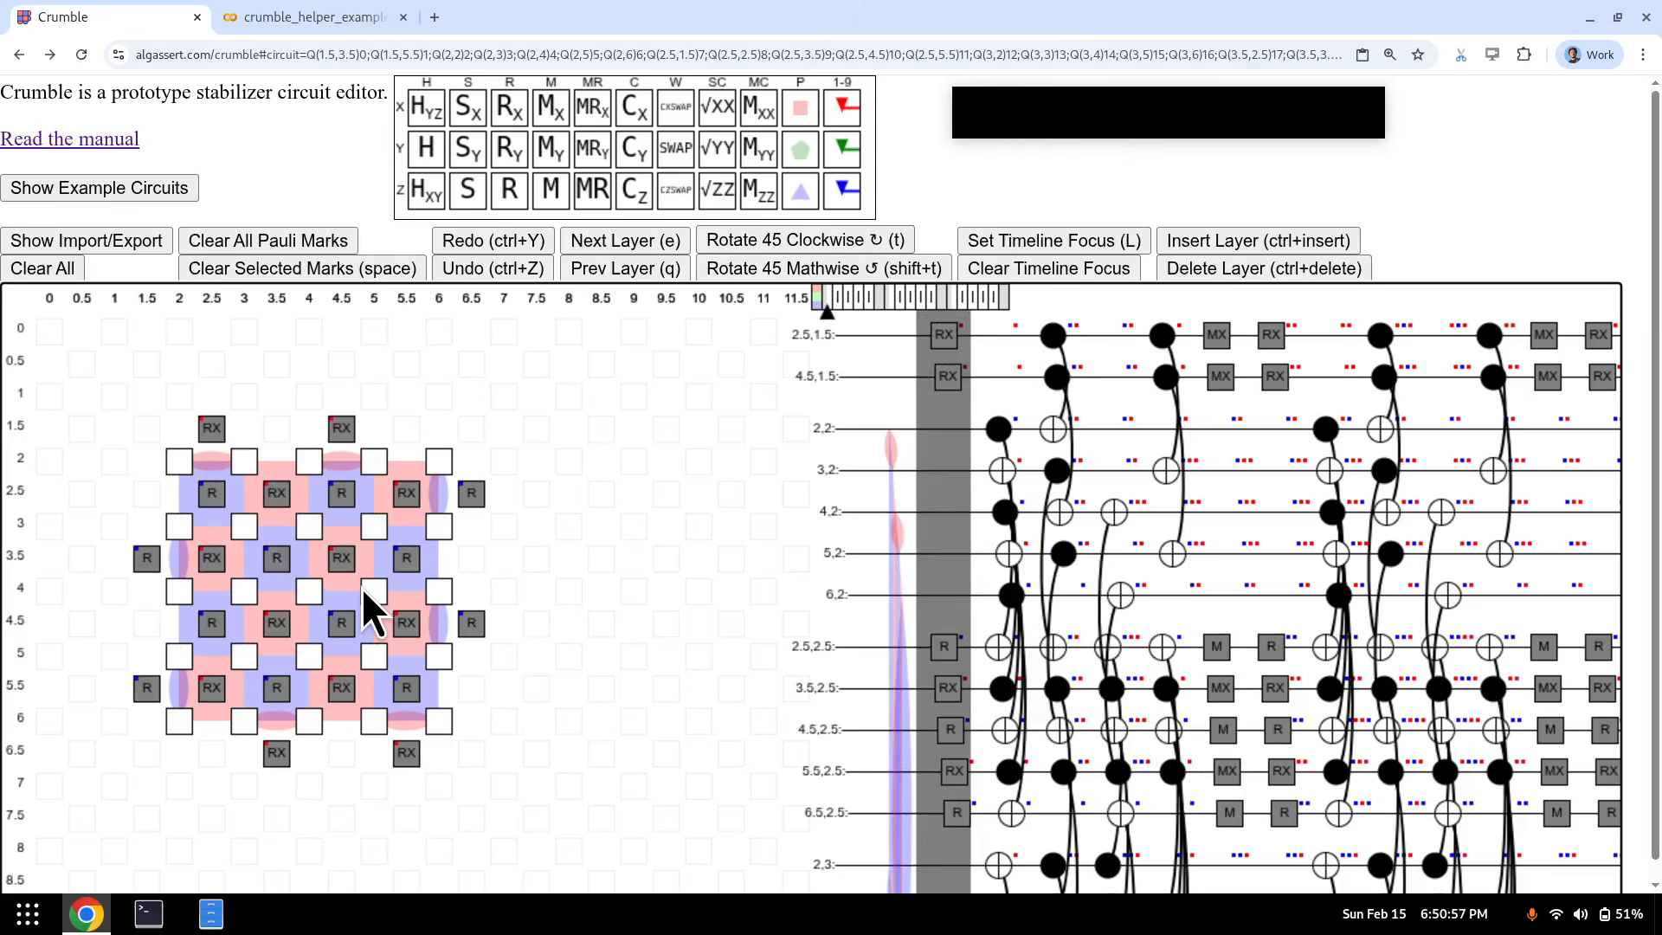
{"action": "key", "text": "ctrl+Insert"}
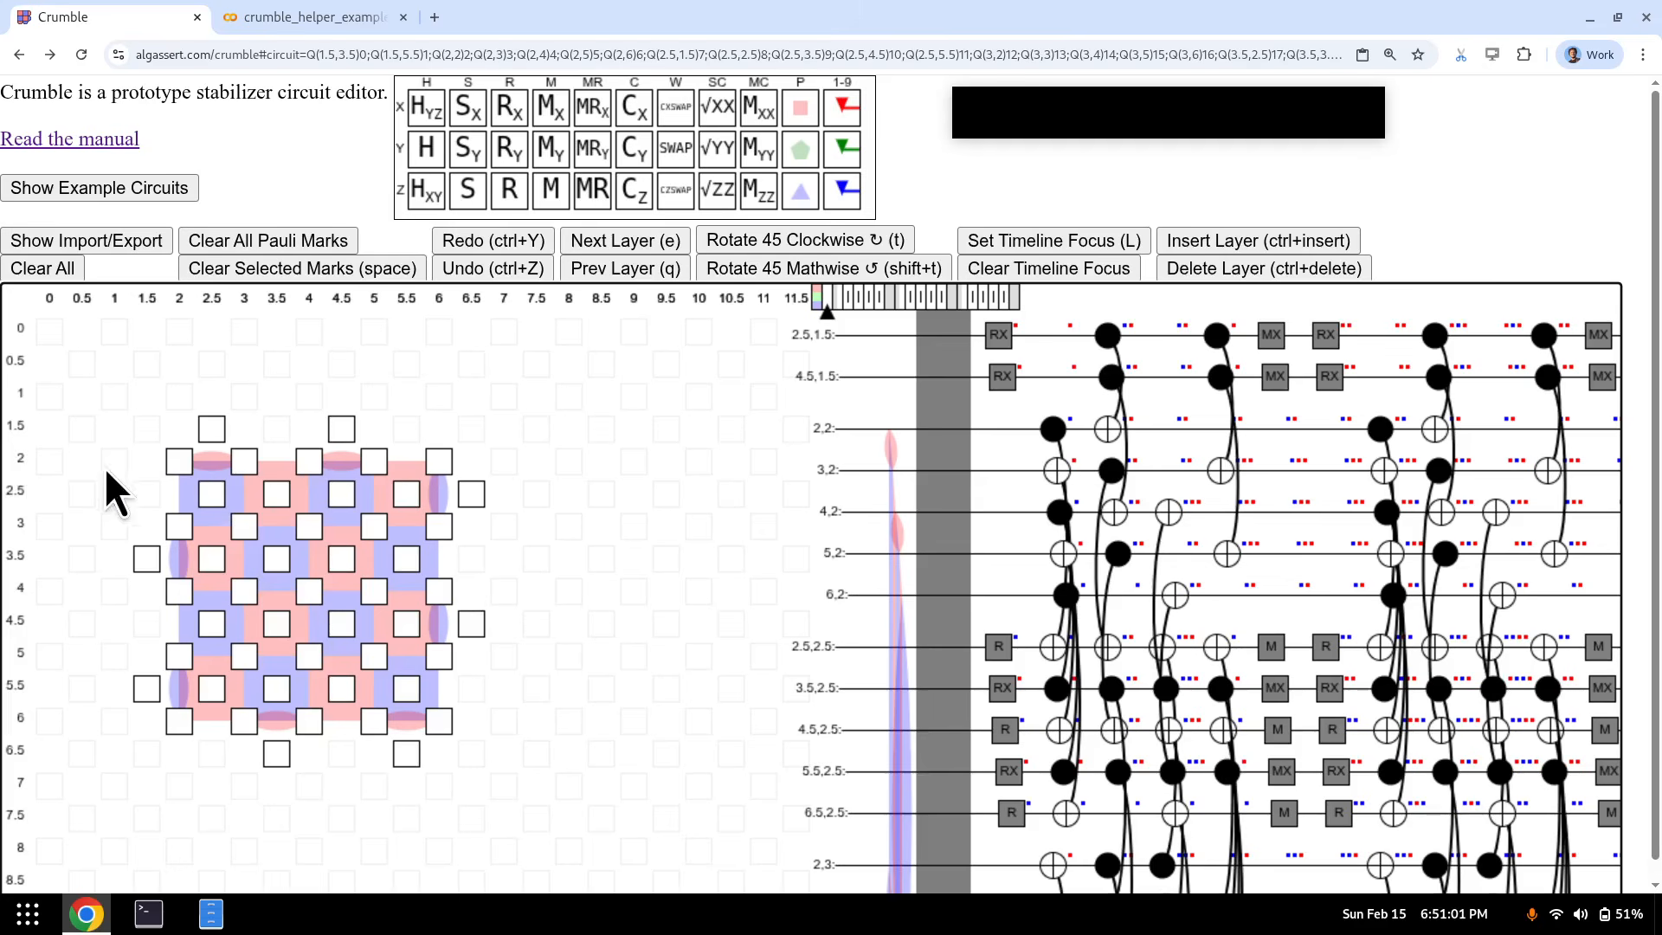
- Reset all 25 data qubits, then add Pauli marks to the top-left 2x2 block and qubit (2.5,2.5)
{"action": "left_click_drag", "start_coordinate": [179, 460], "coordinate": [442, 733]}
{"action": "key", "text": "r"}
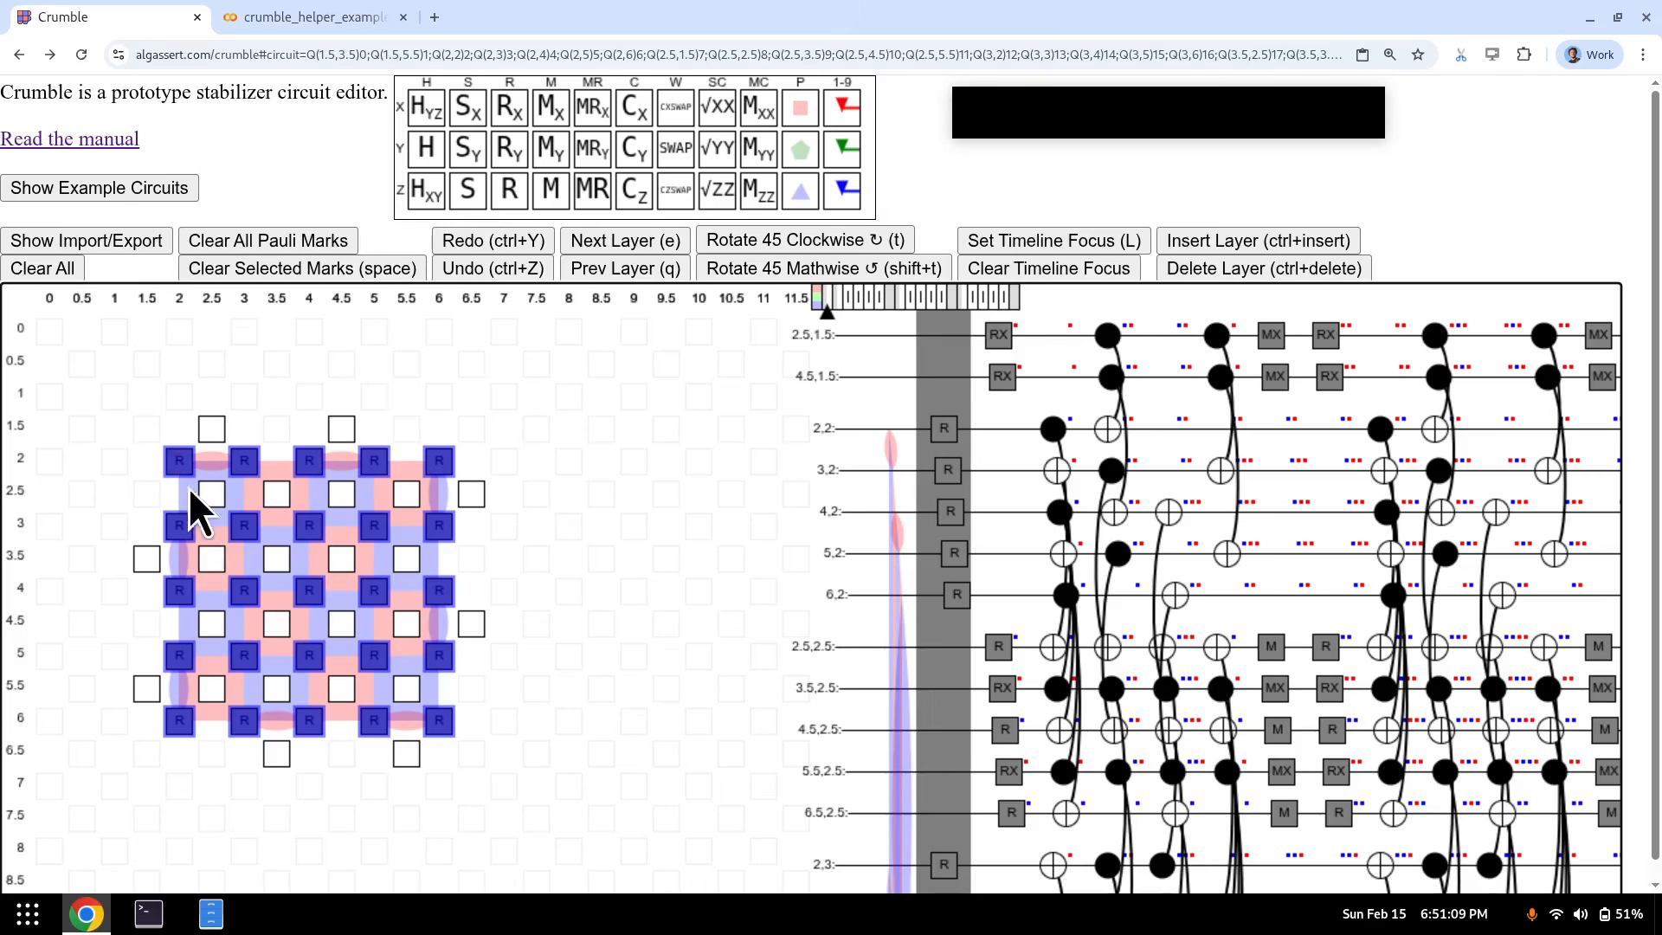
{"action": "left_click_drag", "start_coordinate": [179, 464], "coordinate": [248, 537]}
{"action": "key", "text": "1"}
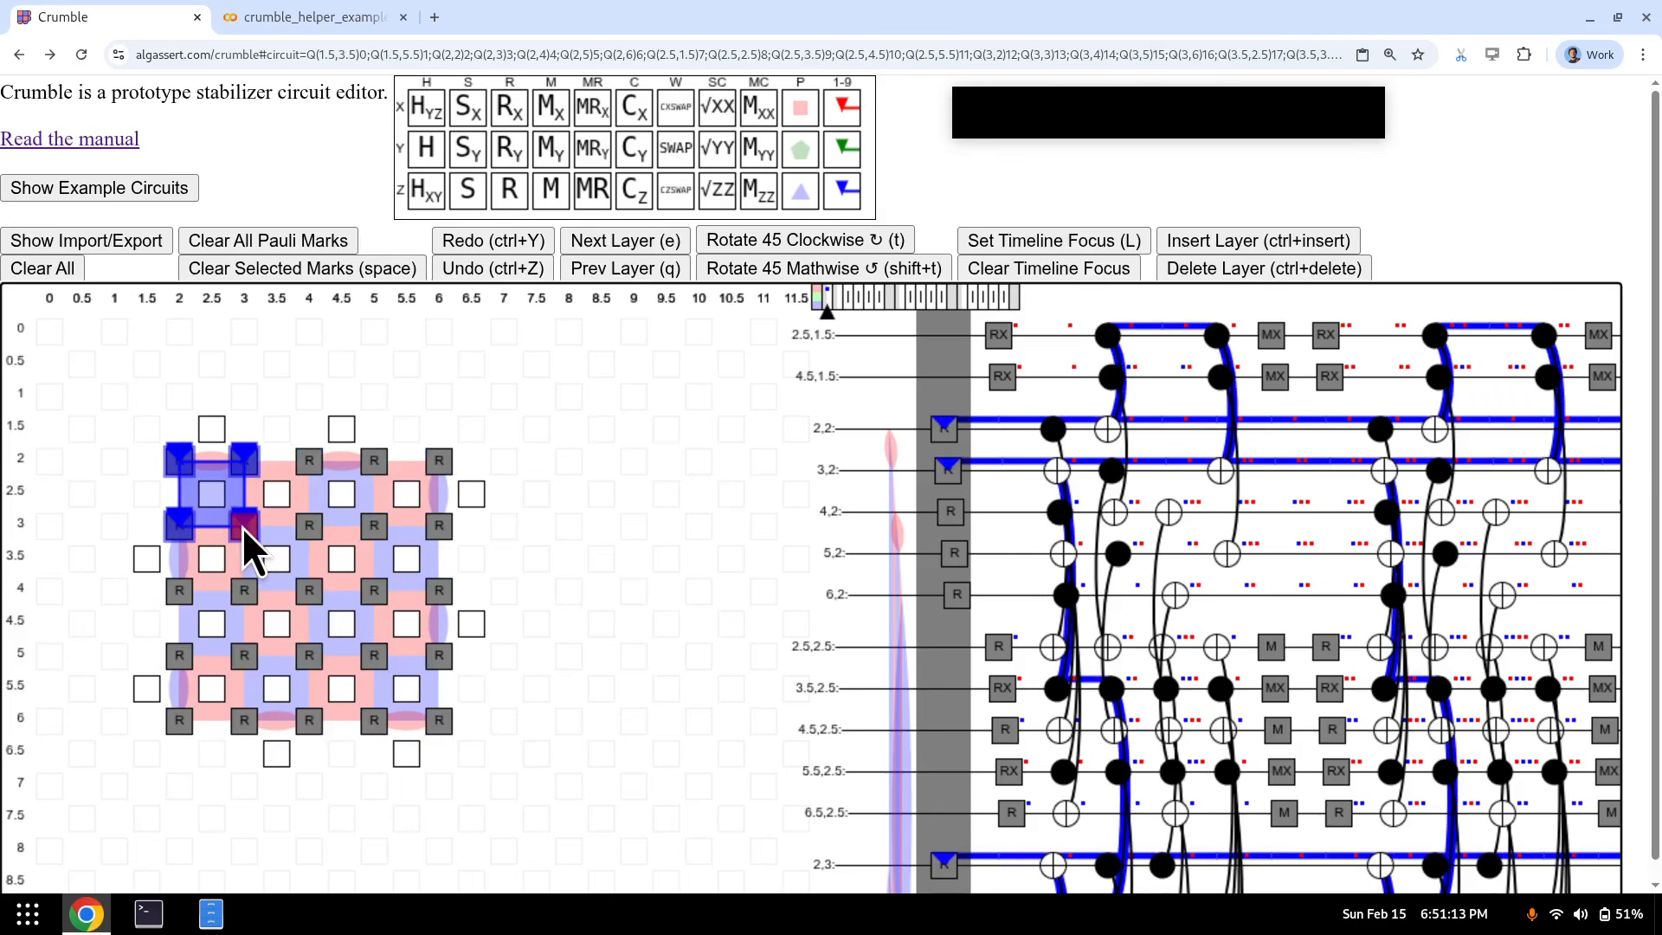
{"action": "key", "text": "e"}
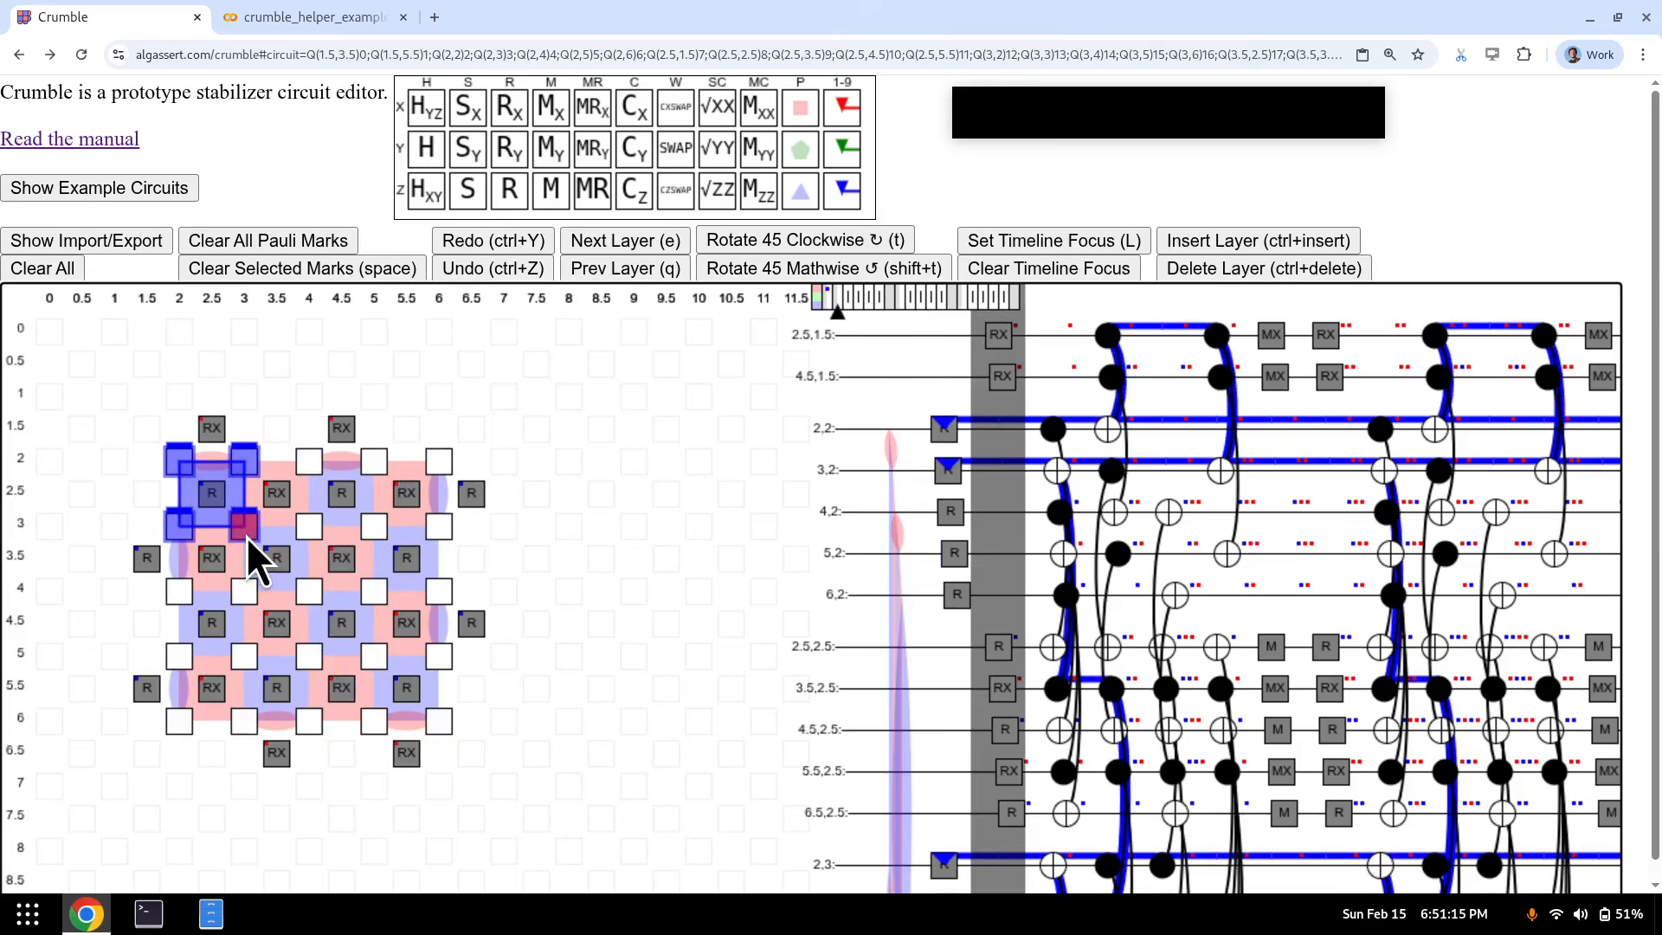
{"action": "key", "text": "1"}
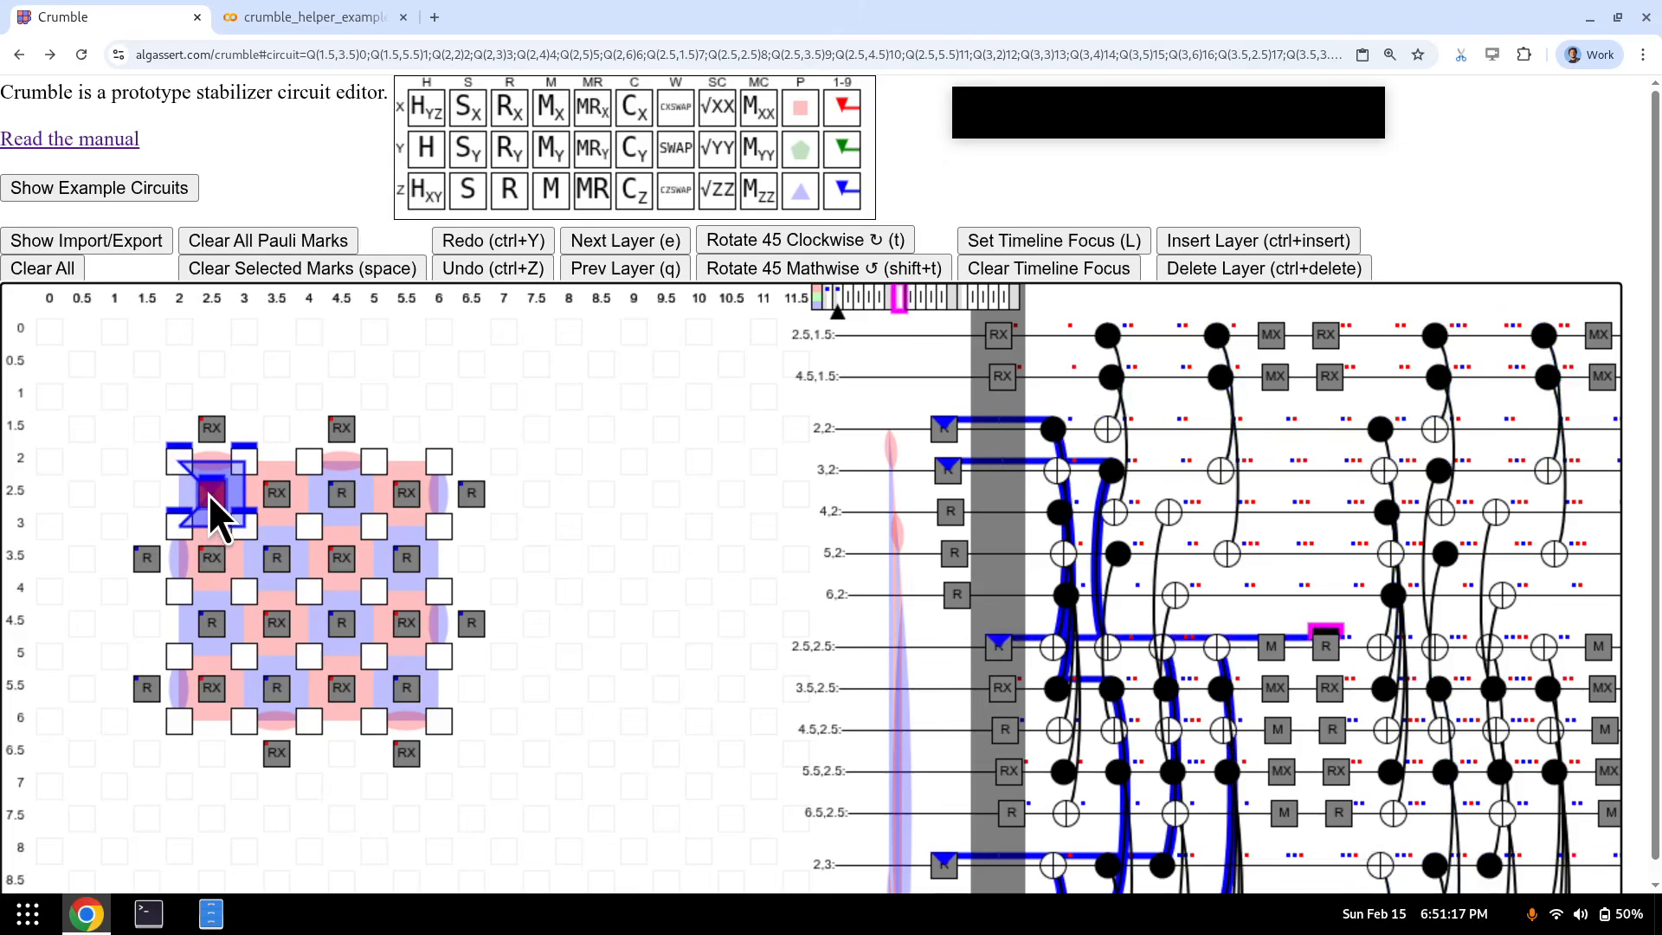
- Put a Z marker on the M gate at (2.5,2.5) and focus the timeline on the upper-left qubits
{"action": "key", "text": "e"}
{"action": "key", "text": "e"}
{"action": "key", "text": "e"}
{"action": "key", "text": "e"}
{"action": "key", "text": "e"}
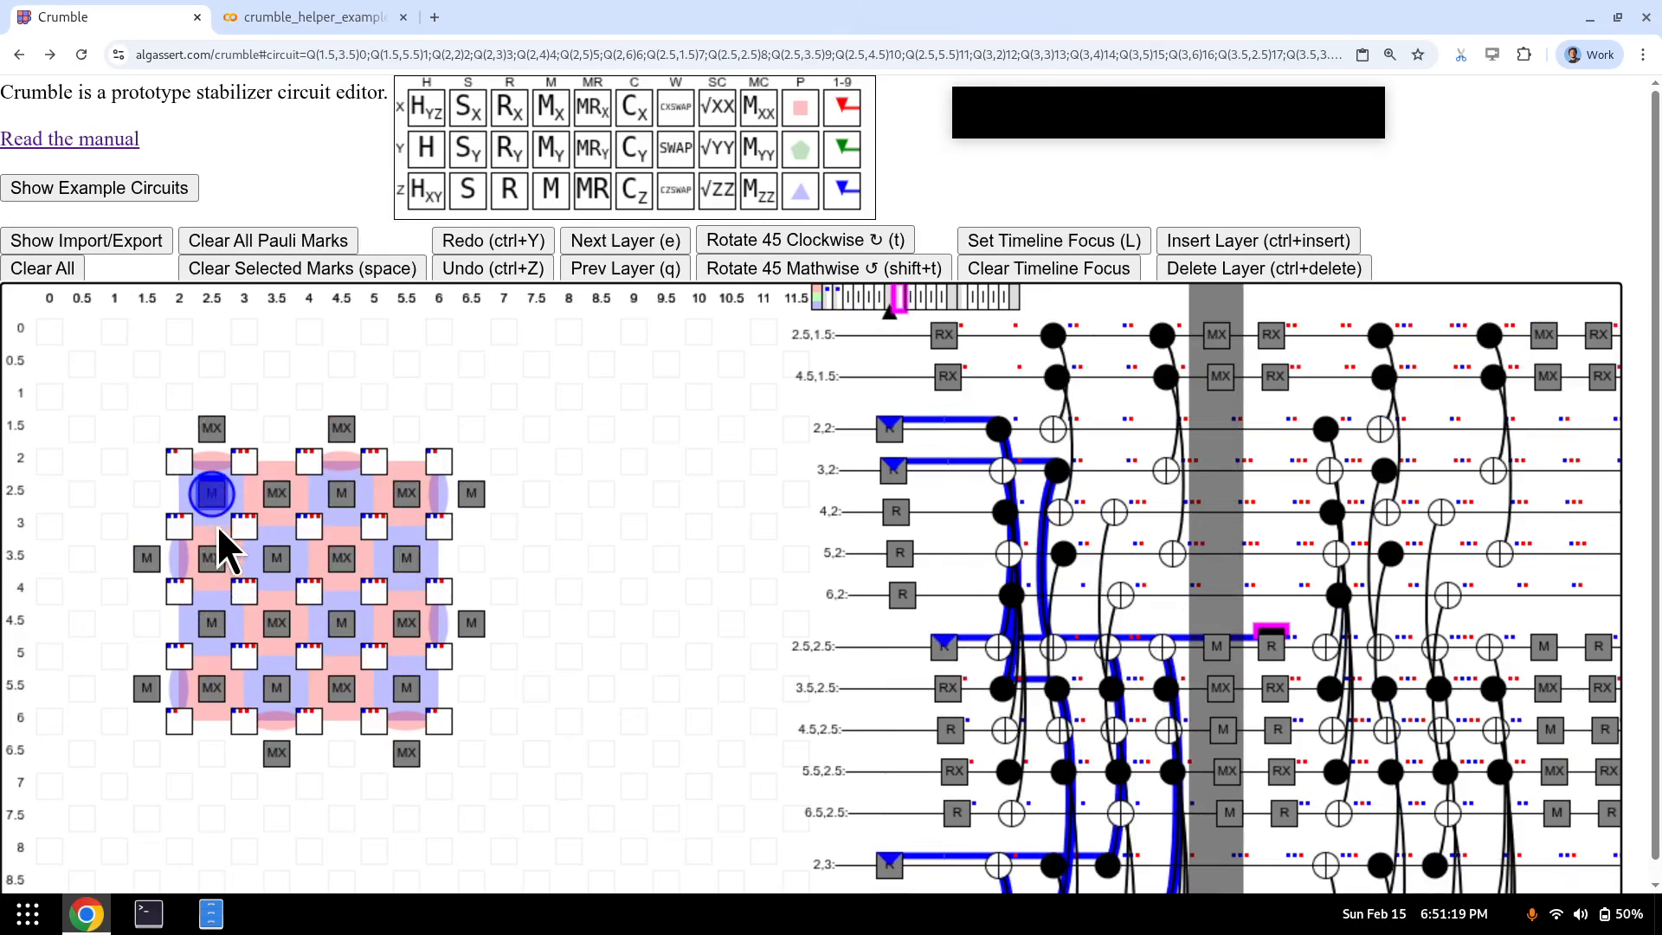
{"action": "left_click", "coordinate": [217, 506]}
{"action": "key", "text": "1"}
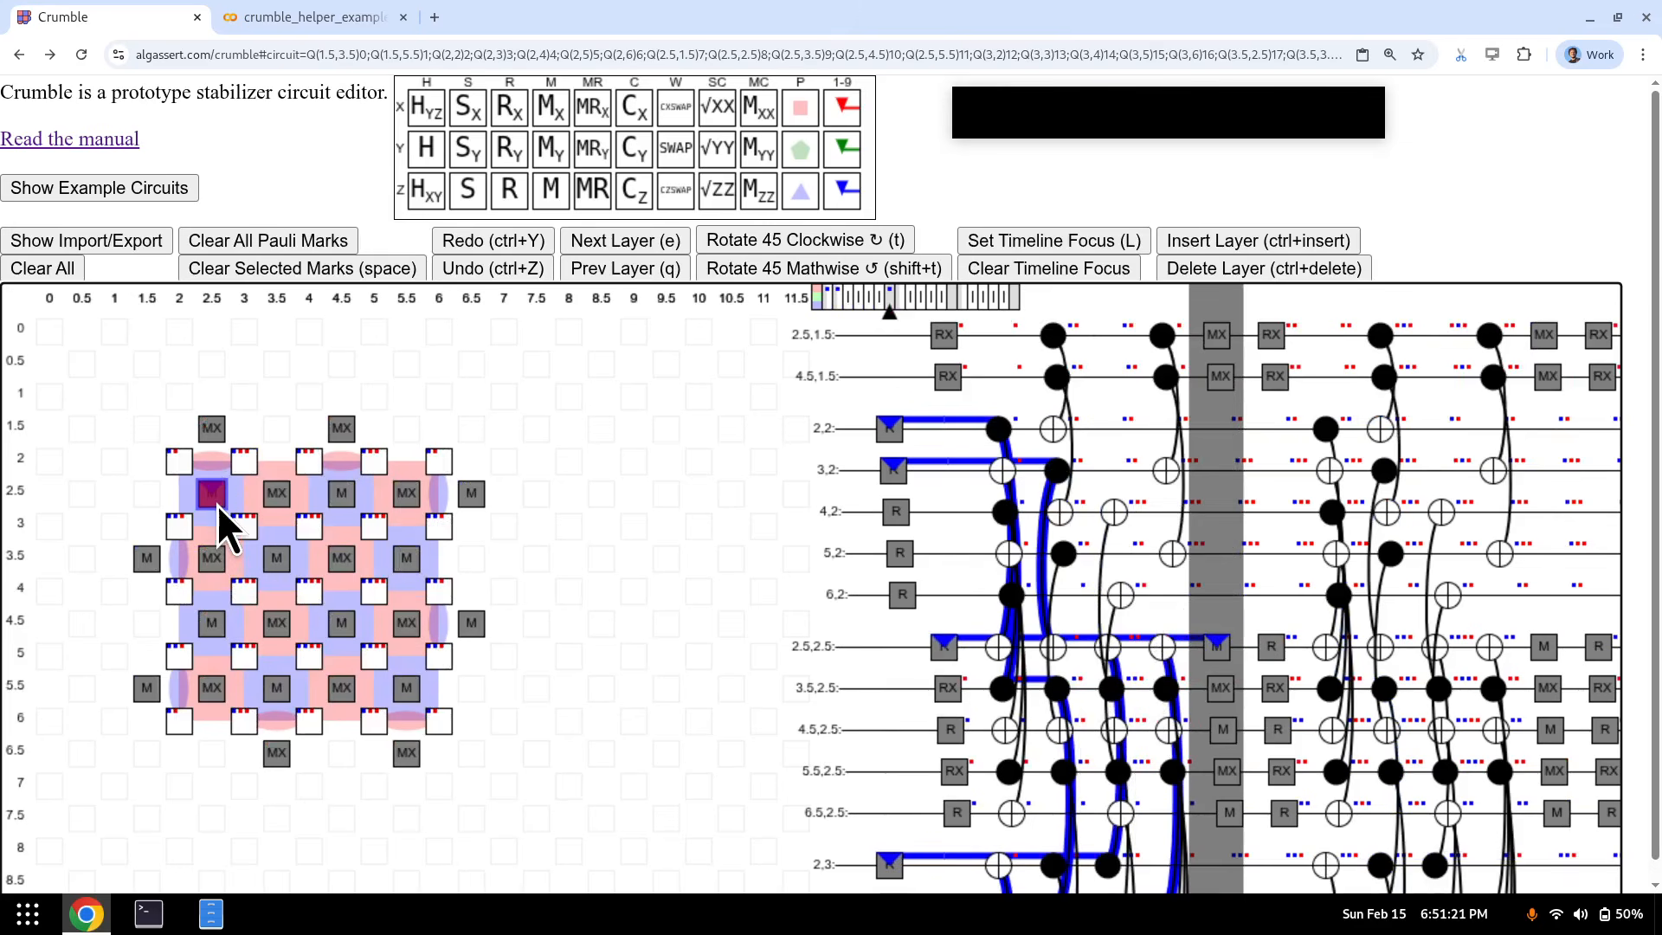
{"action": "left_click_drag", "start_coordinate": [286, 448], "coordinate": [145, 596]}
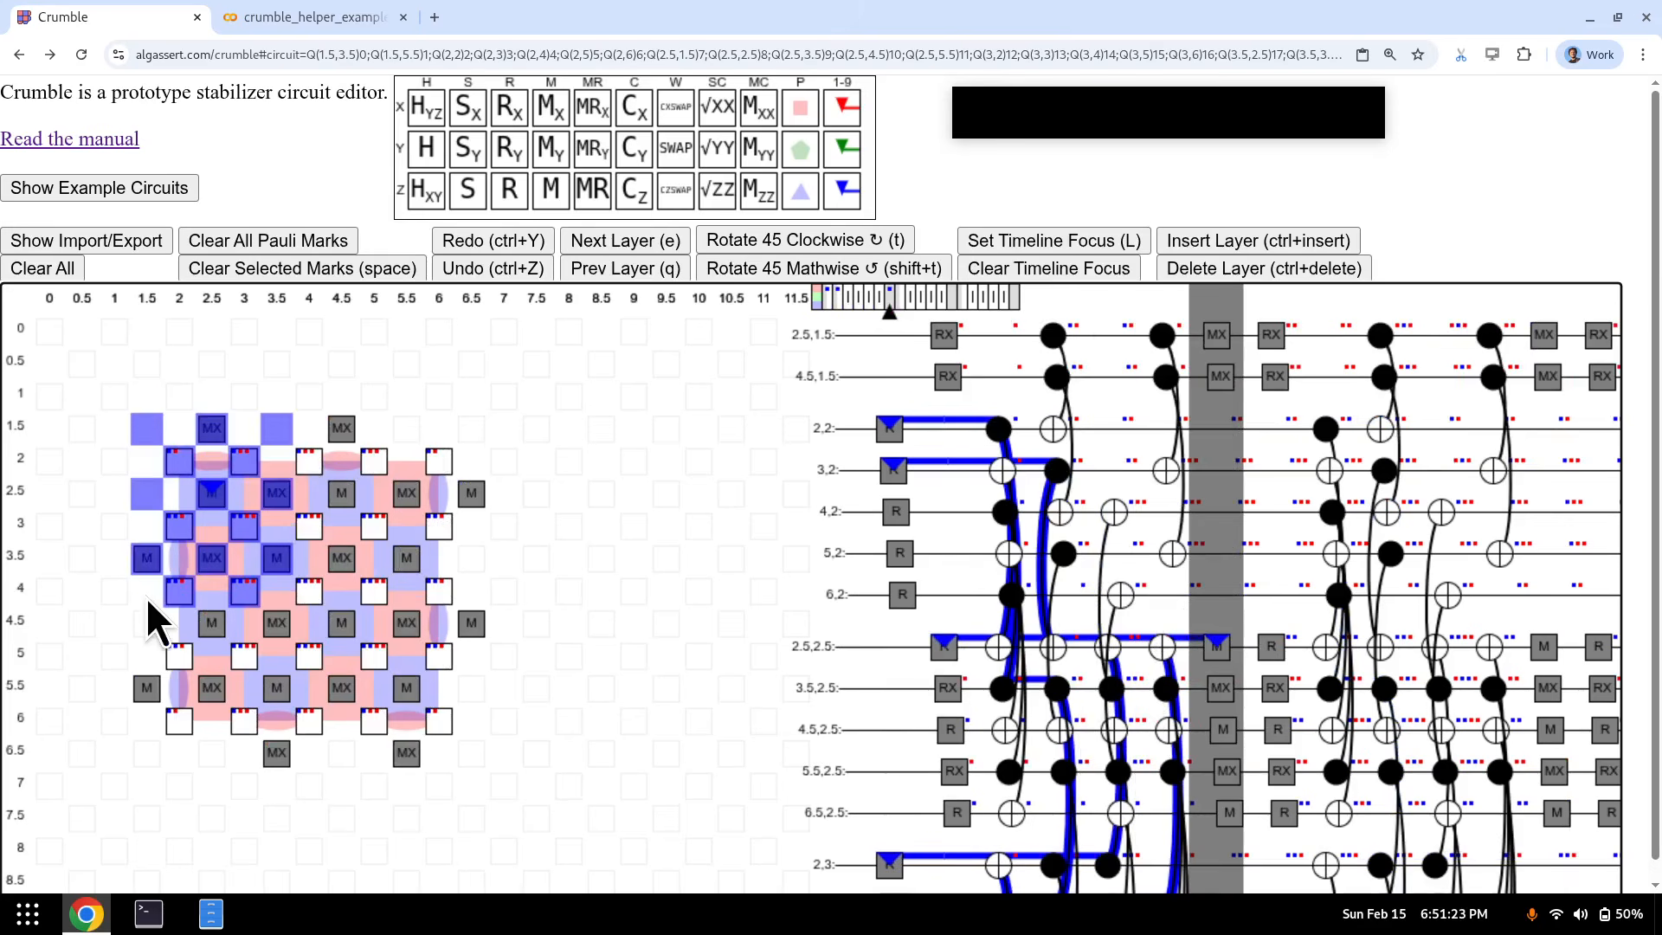
{"action": "key", "text": "l"}
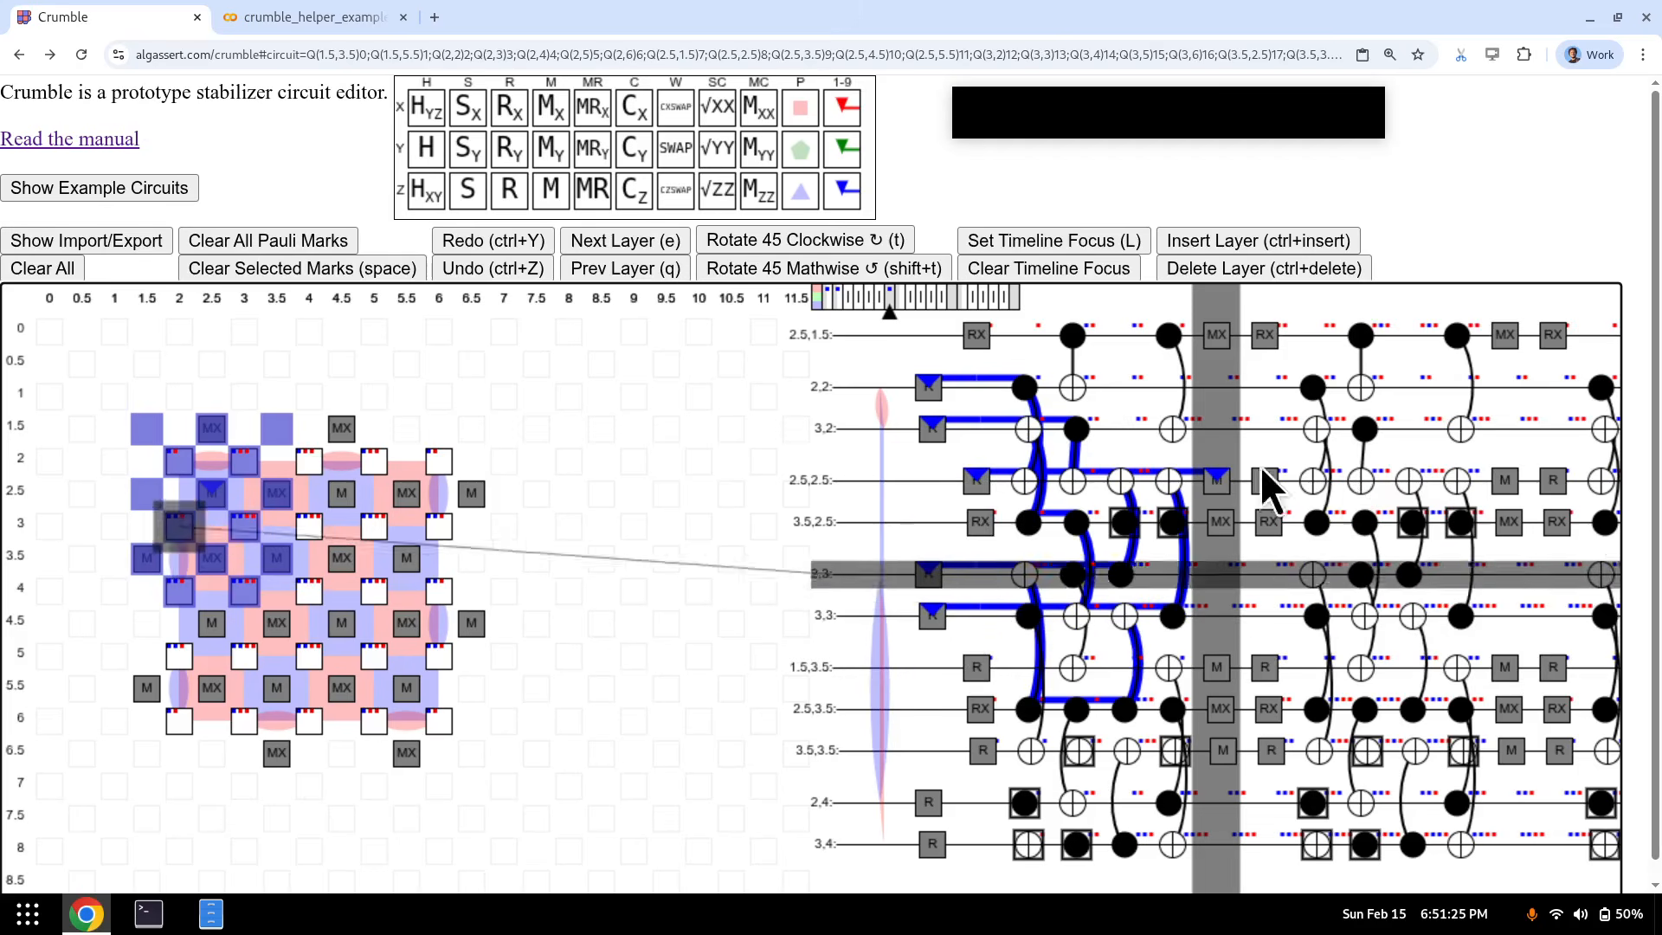
- Undo and redo the Z mark on (2.5,2.5), then clear the timeline focus
{"action": "key", "text": "ctrl"}
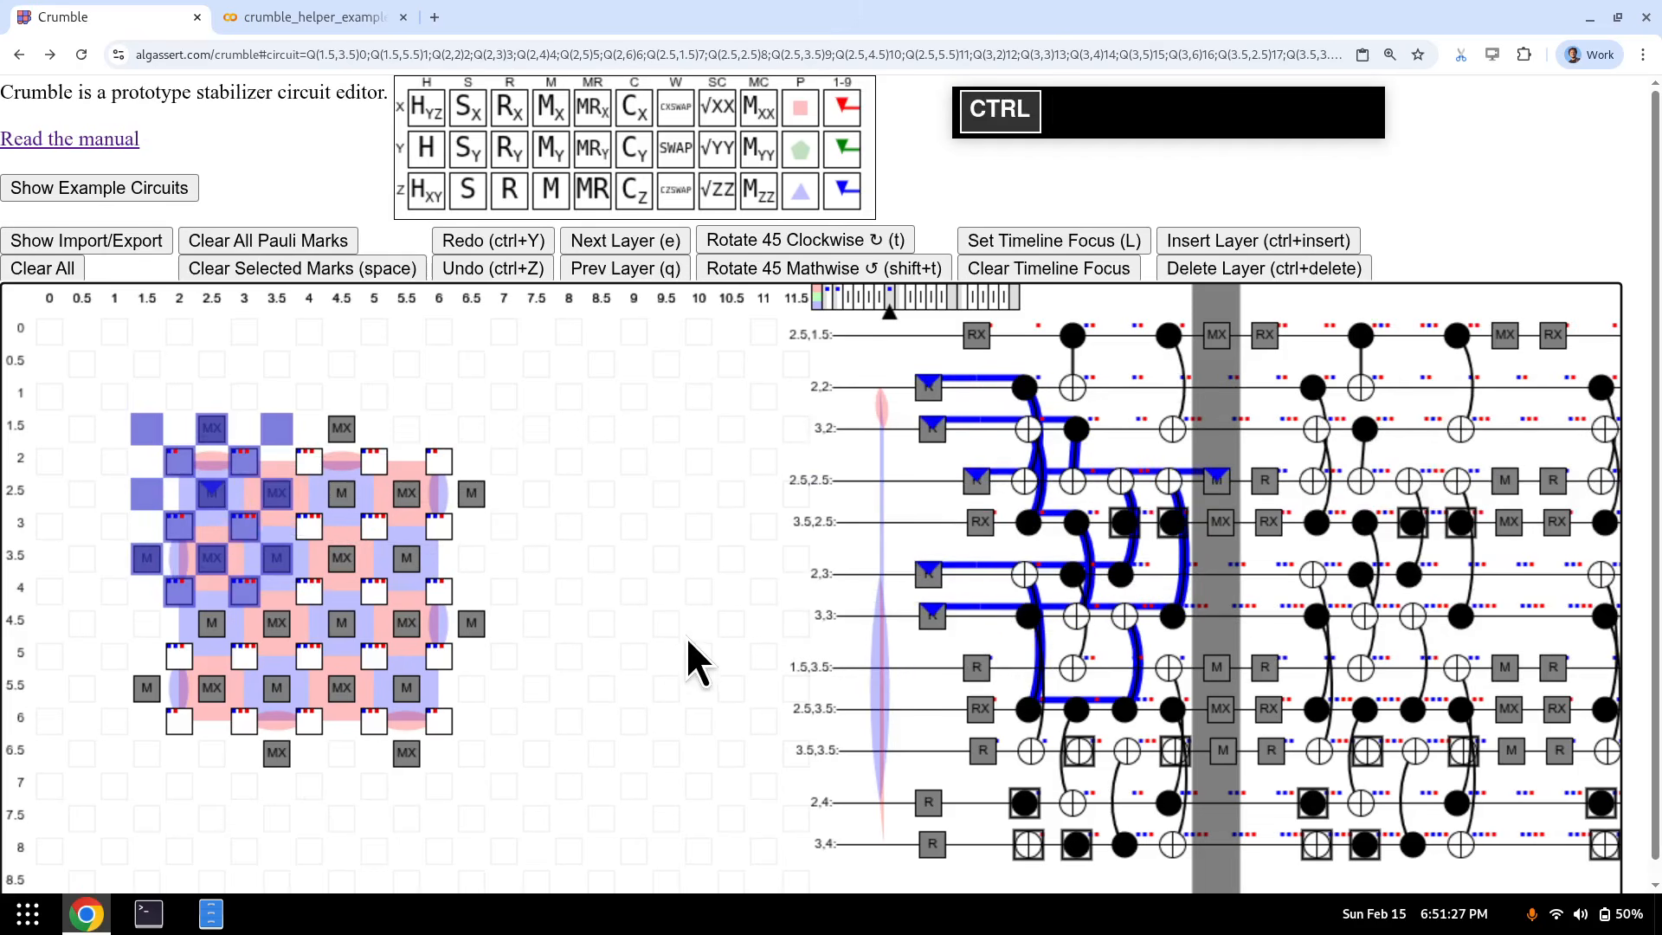
{"action": "key", "text": "ctrl+z"}
{"action": "key", "text": "ctrl+shift+z"}
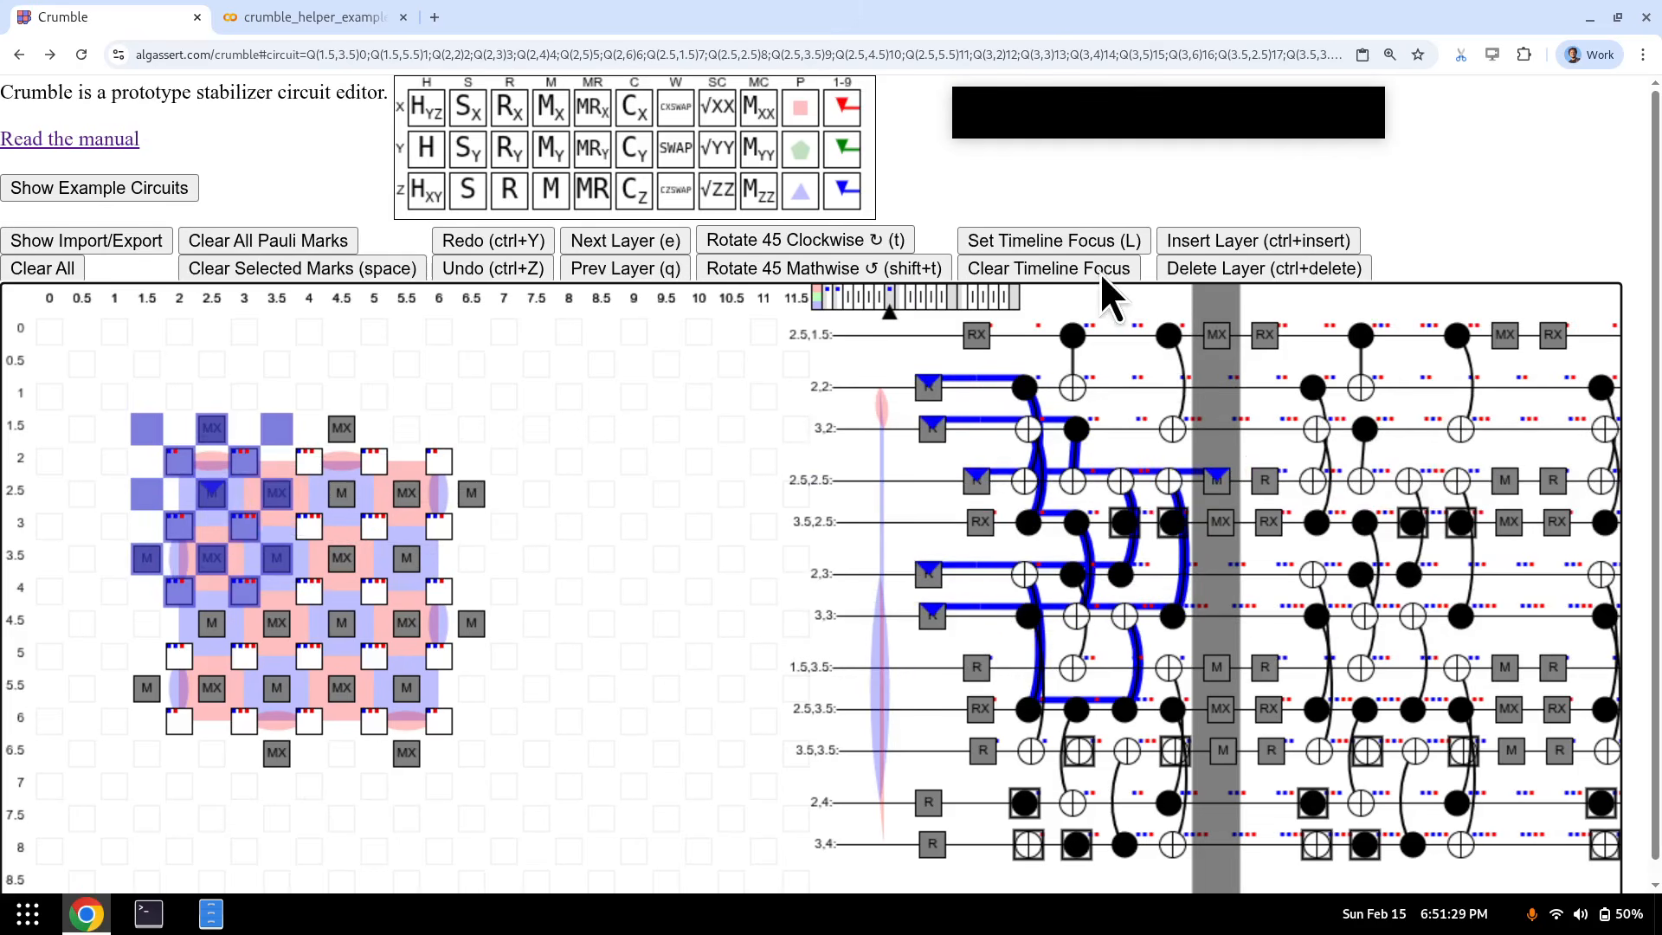
{"action": "left_click", "coordinate": [1072, 261]}
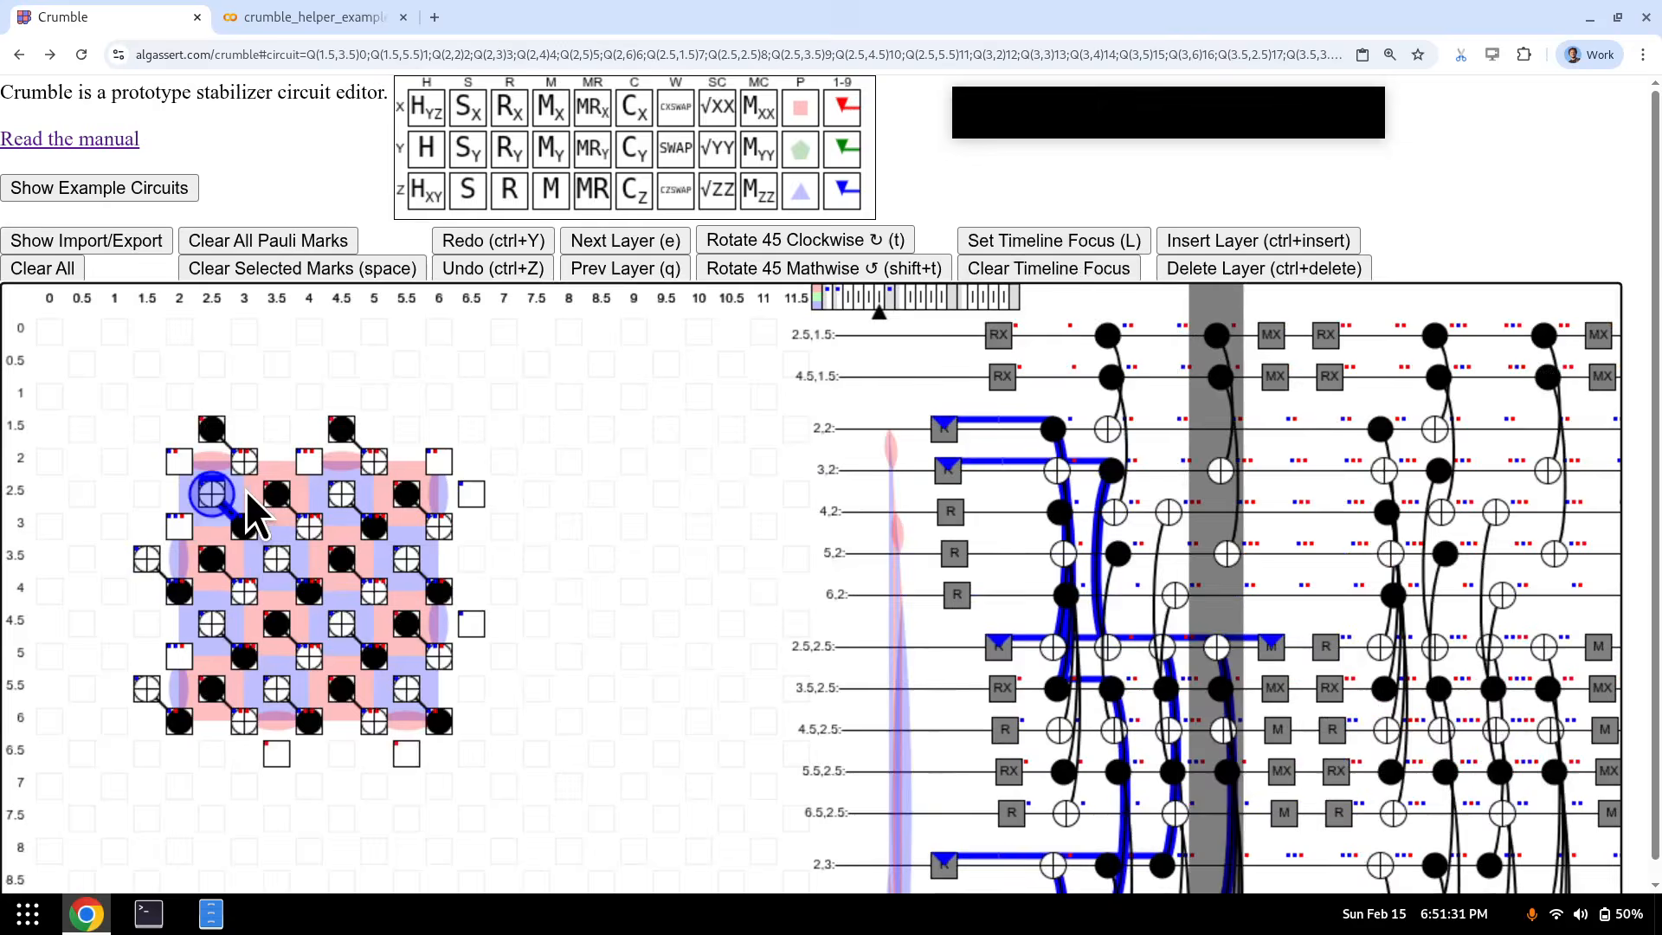
- At the reset layer, mark the top-left plaquette, edge pair (2,3)-(2,4), and plaquettes (3,3)-(4,4), (5,3)-(6,4) blue
{"action": "key", "text": "q"}
{"action": "key", "text": "q"}
{"action": "key", "text": "q"}
{"action": "key", "text": "q"}
{"action": "key", "text": "q"}
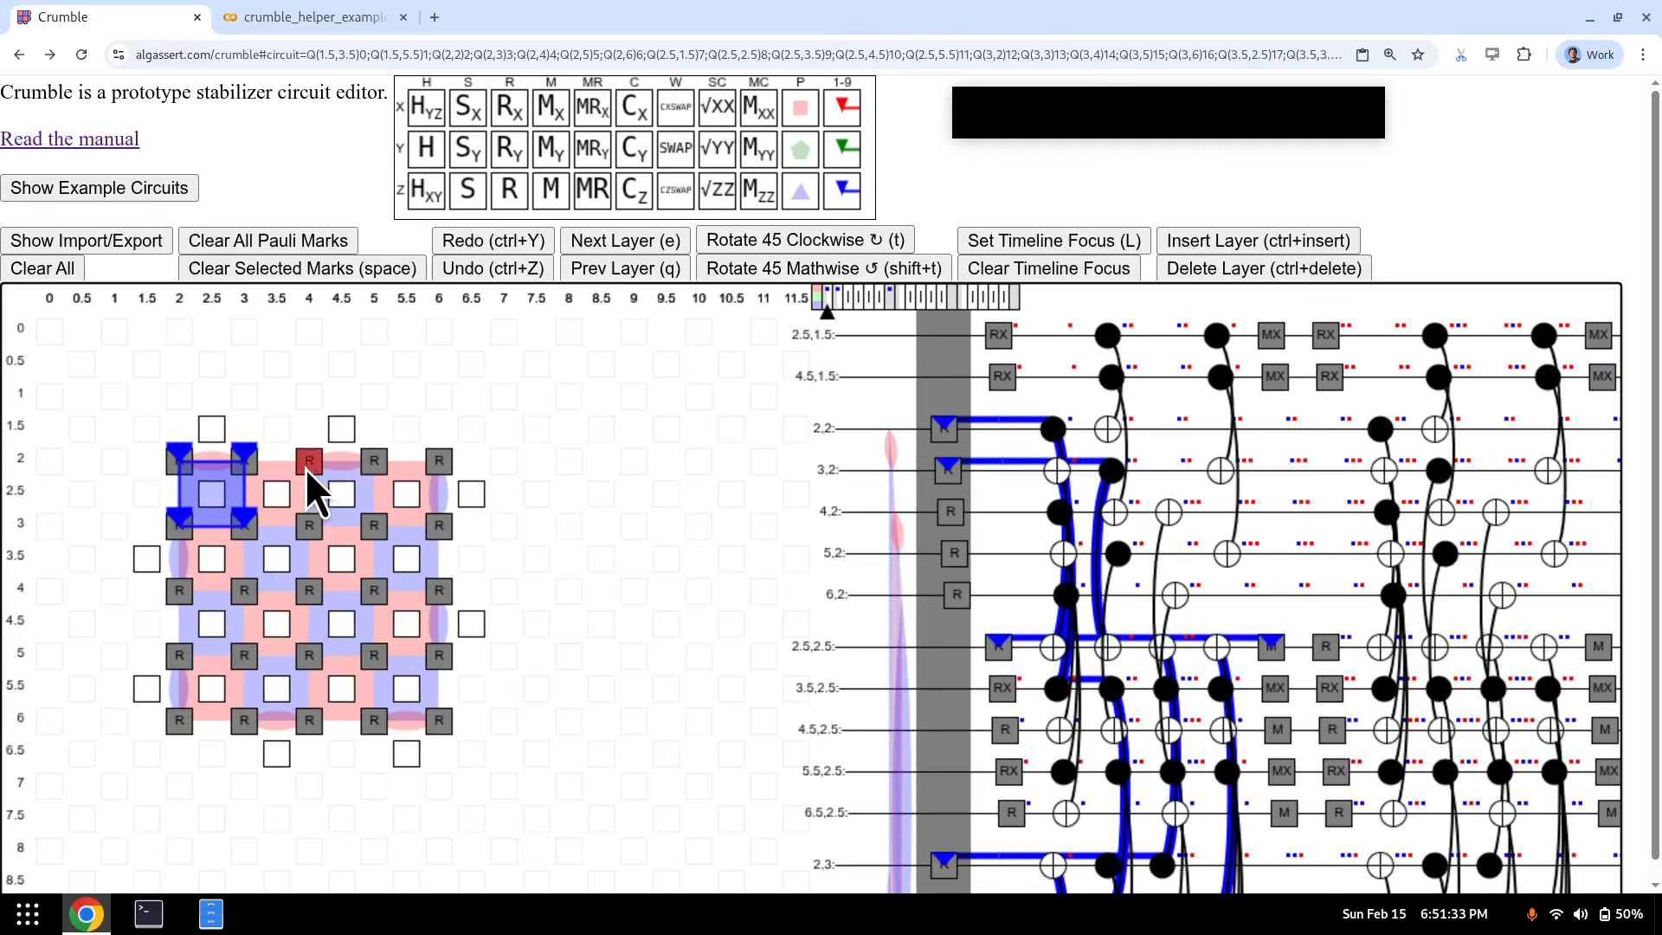
{"action": "mouse_move", "coordinate": [304, 469]}
{"action": "left_mouse_down"}
{"action": "mouse_move", "coordinate": [334, 519]}
{"action": "mouse_move", "coordinate": [439, 523]}
{"action": "left_mouse_up"}
{"action": "key", "text": "2"}
{"action": "key", "text": "2"}
{"action": "left_click_drag", "start_coordinate": [173, 589], "coordinate": [173, 590]}
{"action": "key", "text": "4"}
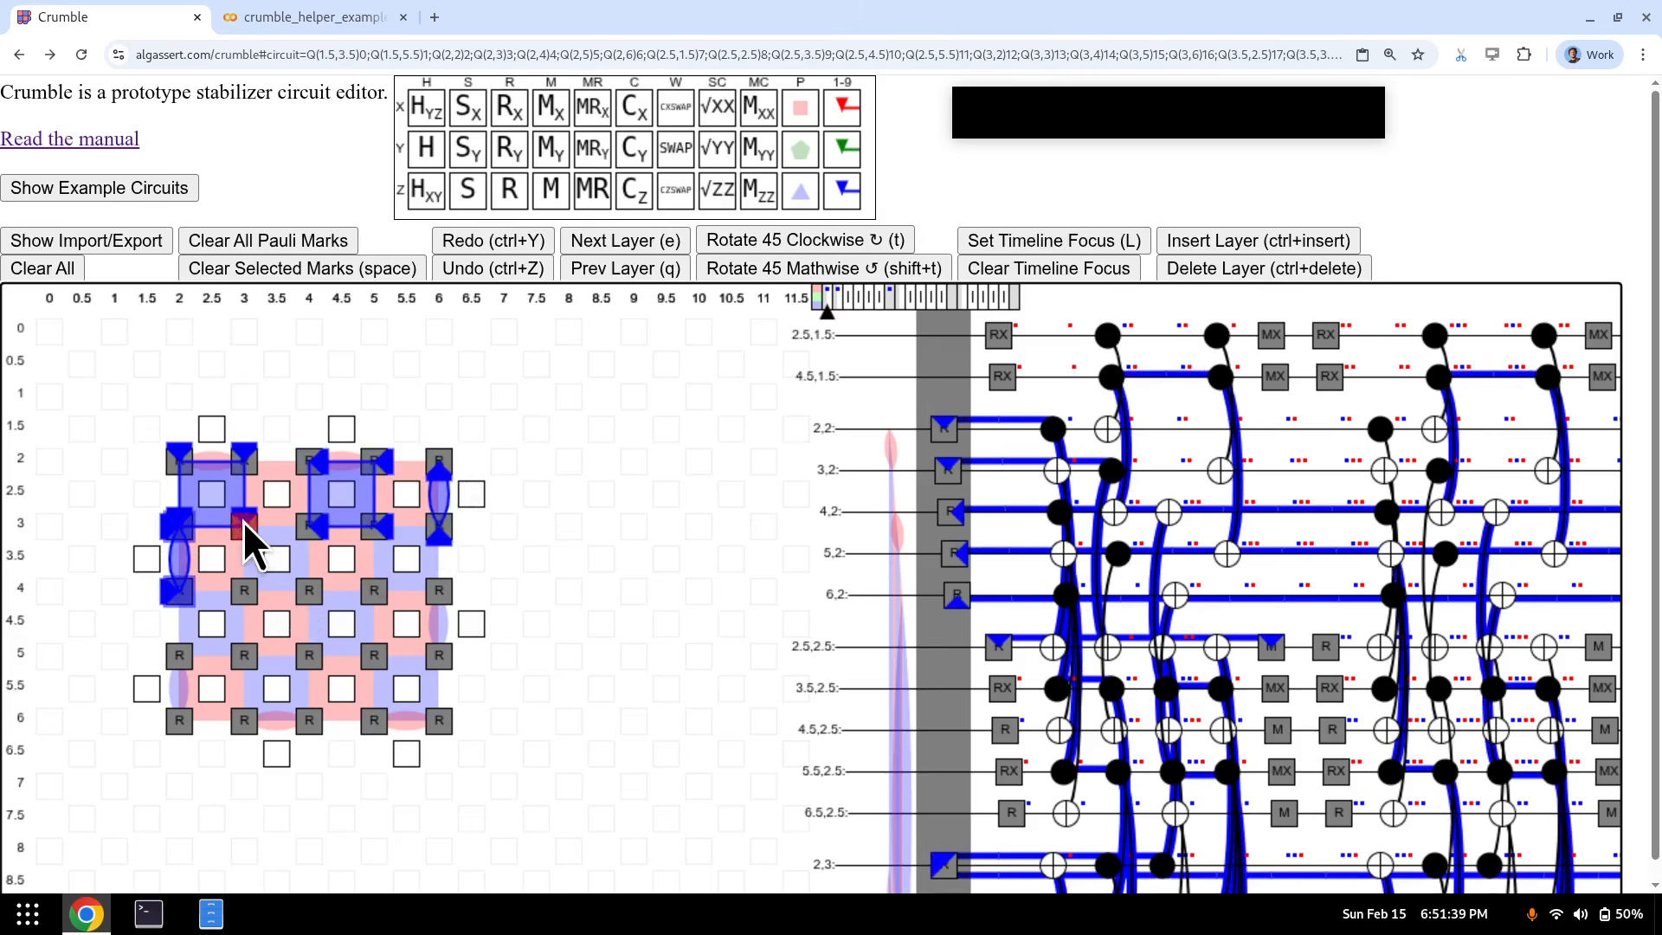
{"action": "left_click_drag", "start_coordinate": [243, 521], "coordinate": [313, 590]}
{"action": "key", "text": "5"}
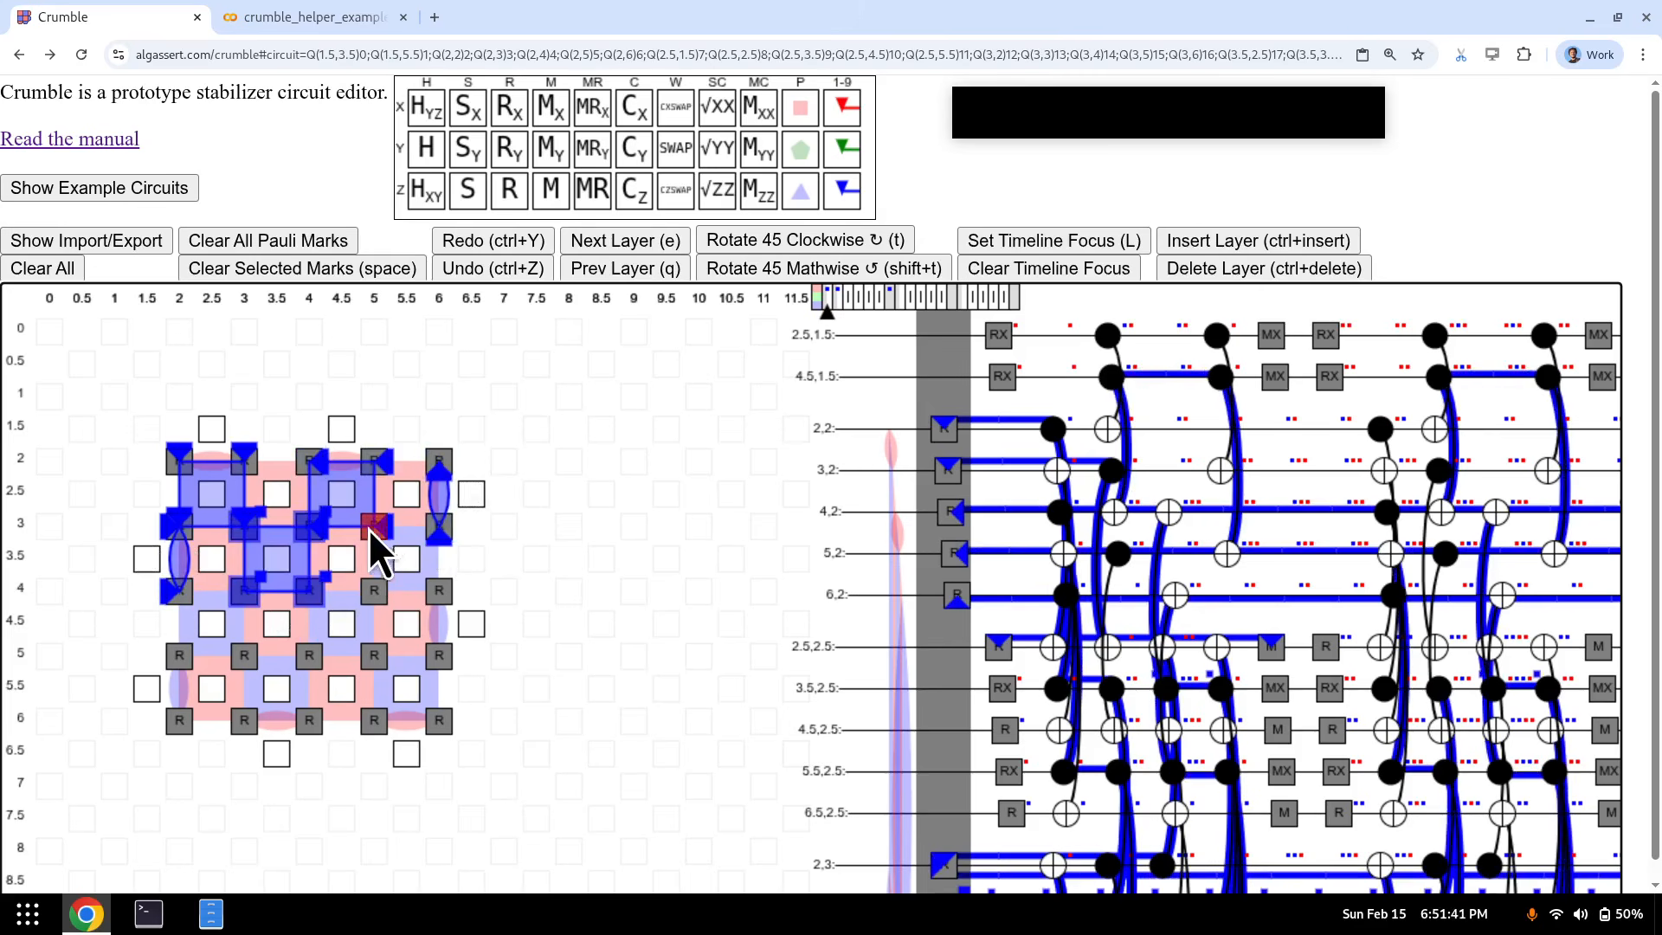
{"action": "left_click_drag", "start_coordinate": [368, 528], "coordinate": [439, 599]}
{"action": "key", "text": "5"}
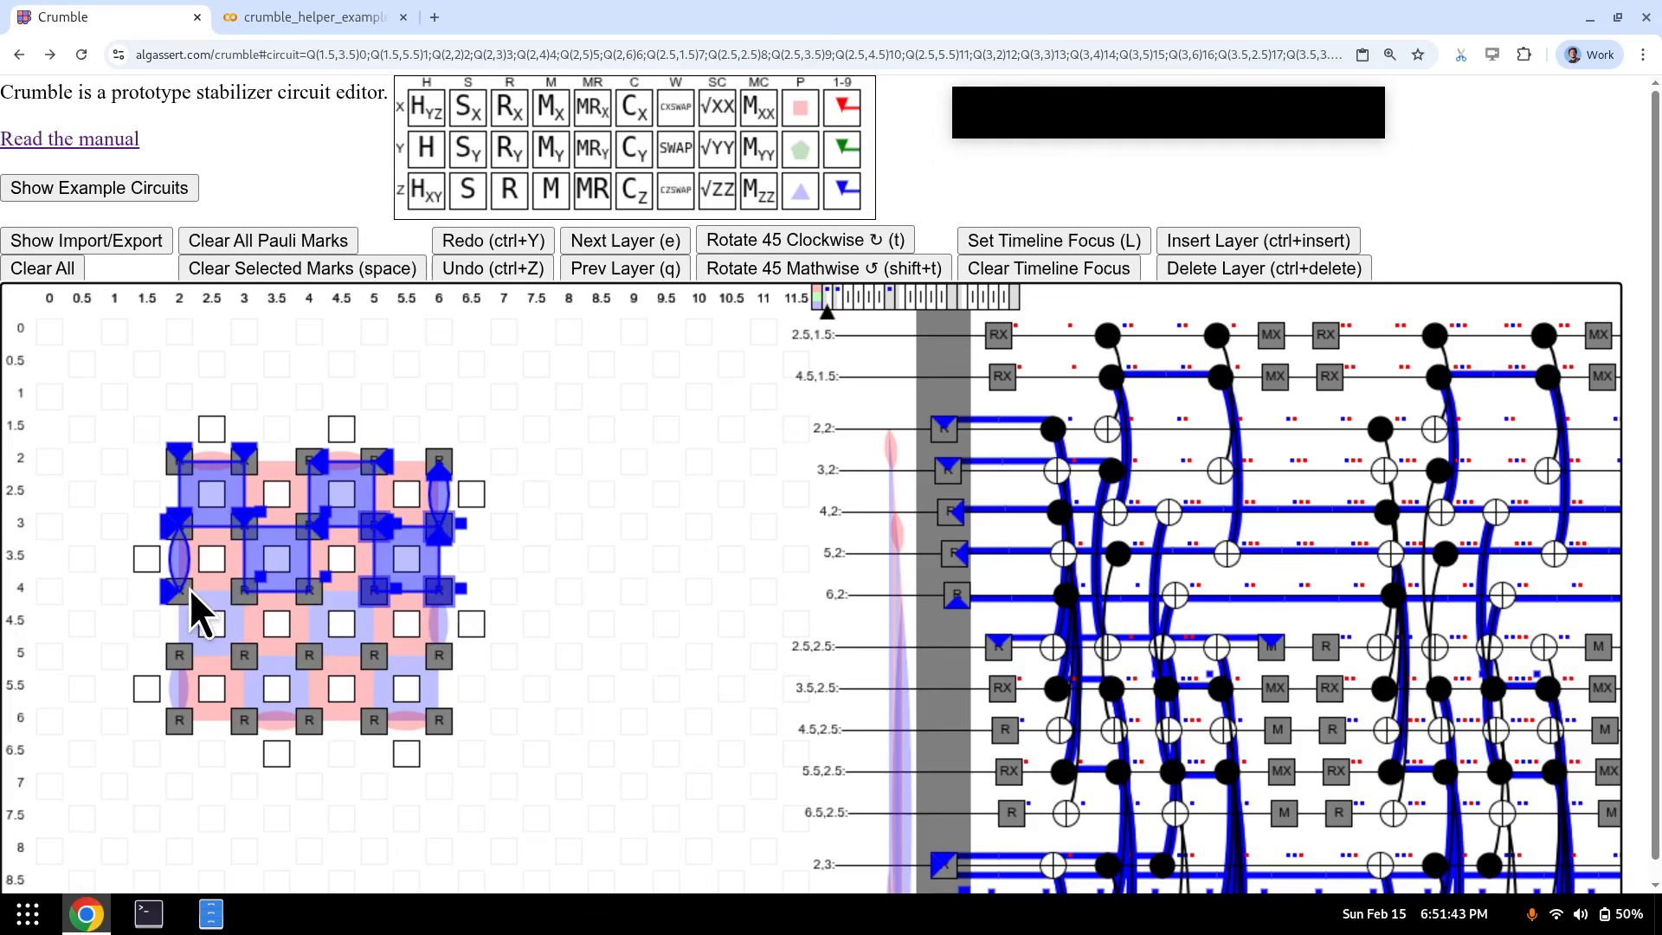
- Mark plaquettes (2,4)-(3,5), (4,4)-(5,5), (3,5)-(4,6), (5,5)-(6,6) and edge pairs (6,4)-(6,5), (2,5)-(2,6) blue
{"action": "left_click_drag", "start_coordinate": [182, 589], "coordinate": [433, 661]}
{"action": "key", "text": "5"}
{"action": "key", "text": "8"}
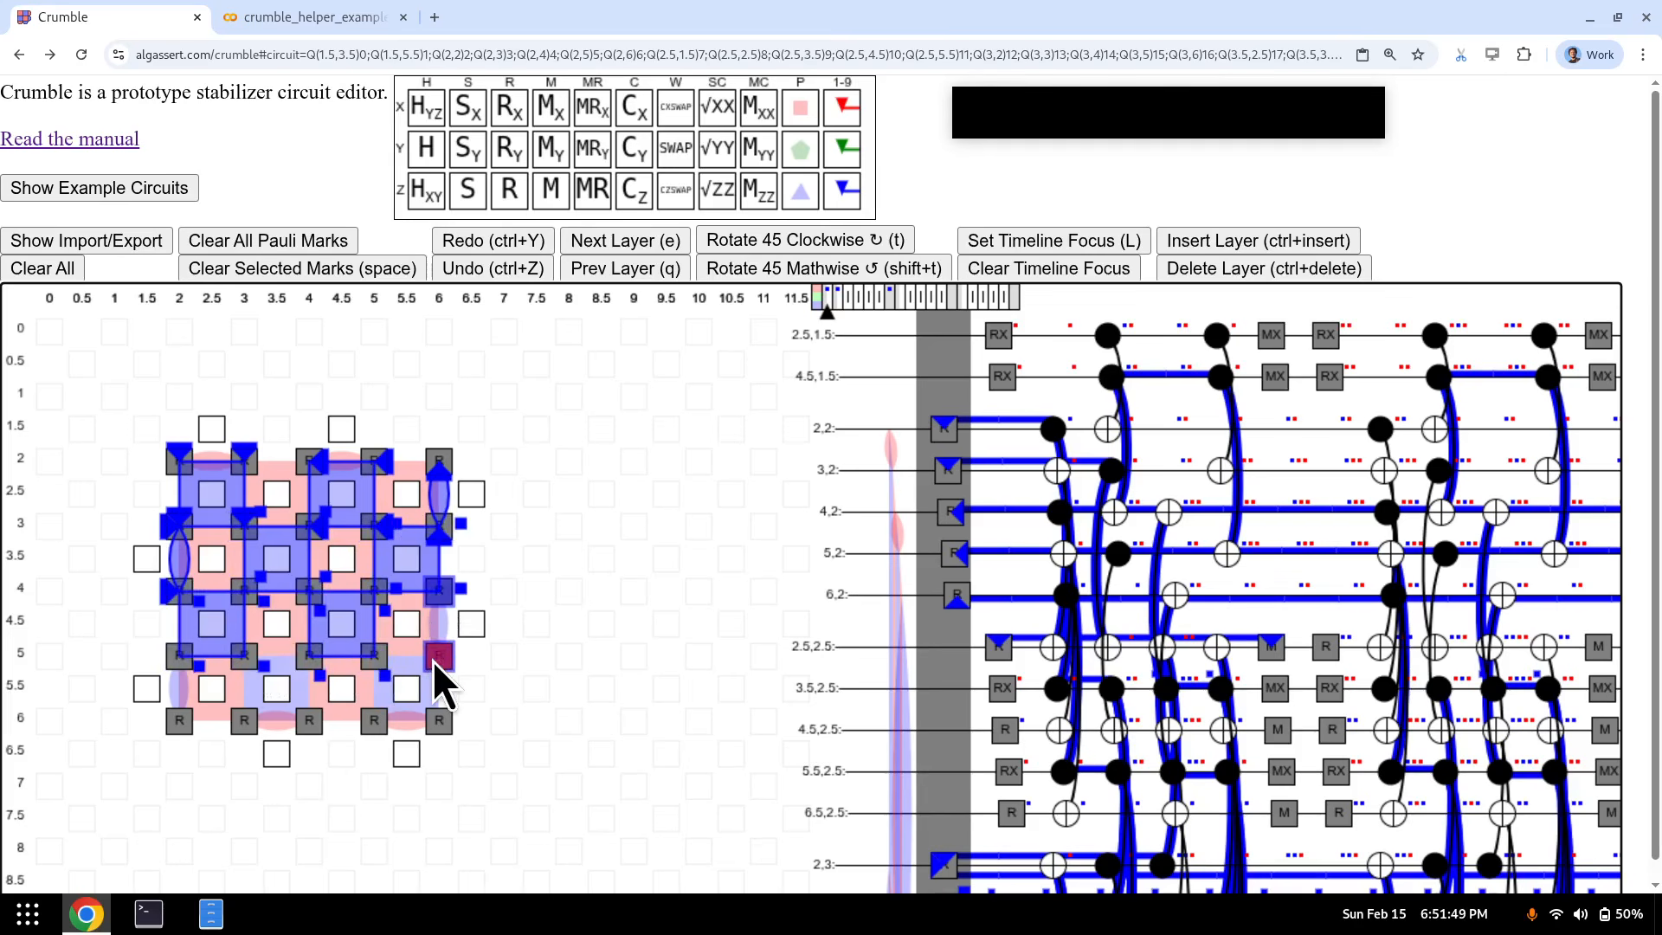
{"action": "key", "text": "9"}
{"action": "left_click_drag", "start_coordinate": [189, 653], "coordinate": [183, 717]}
{"action": "key", "text": "0"}
{"action": "left_click_drag", "start_coordinate": [247, 665], "coordinate": [314, 723]}
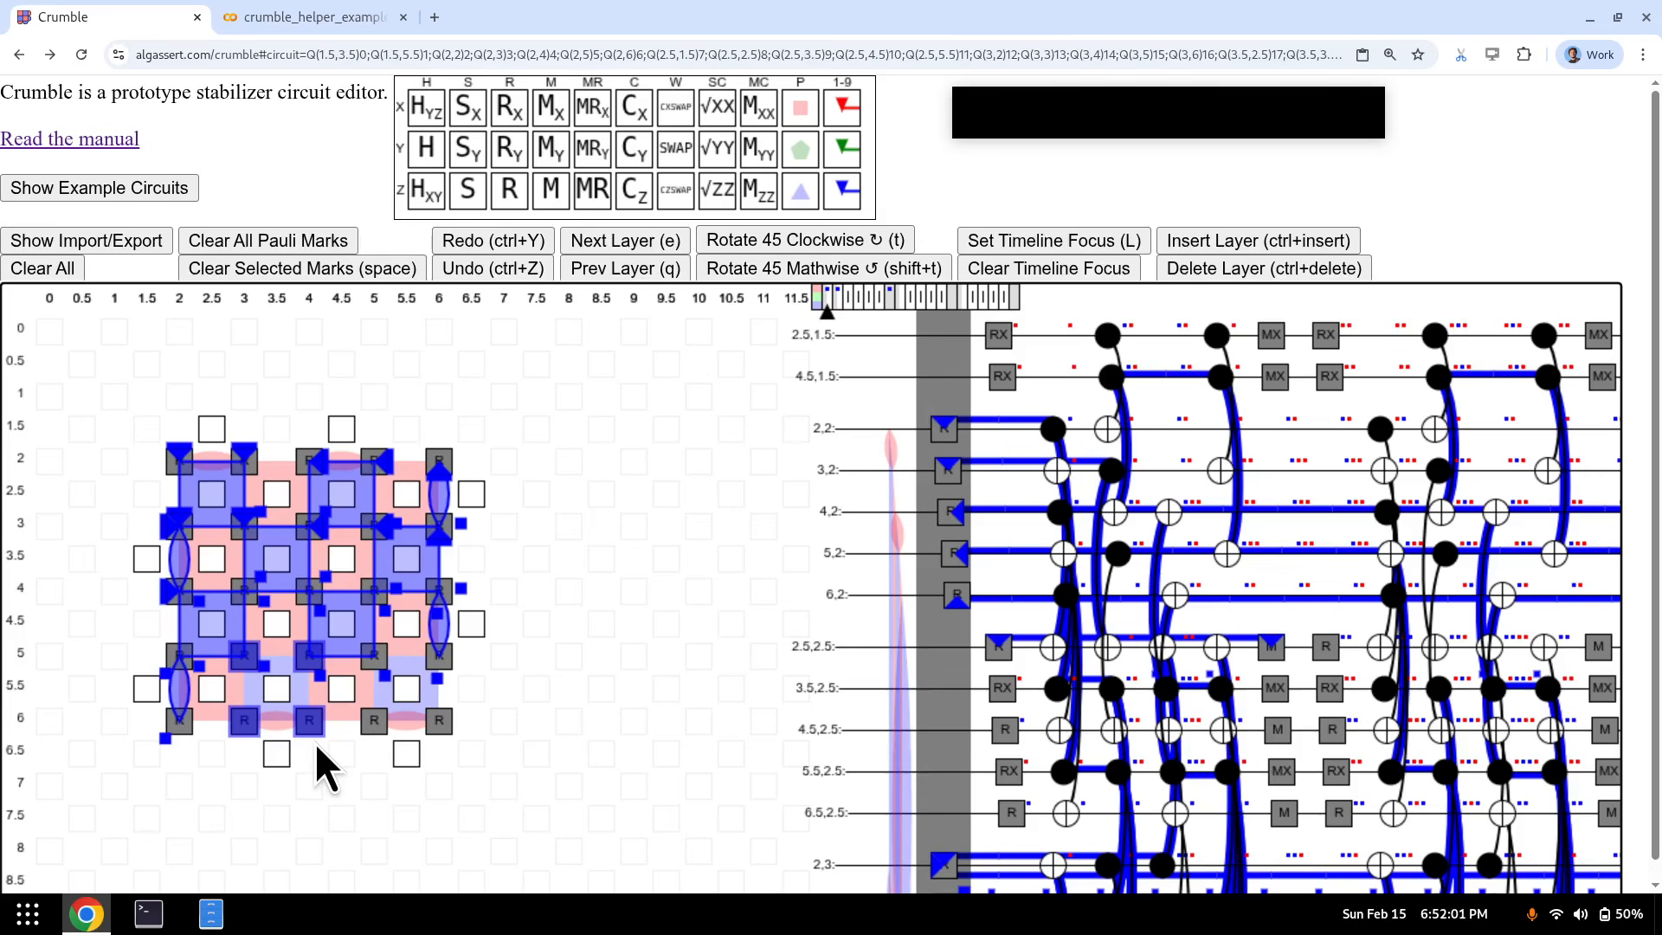
{"action": "key", "text": "minus"}
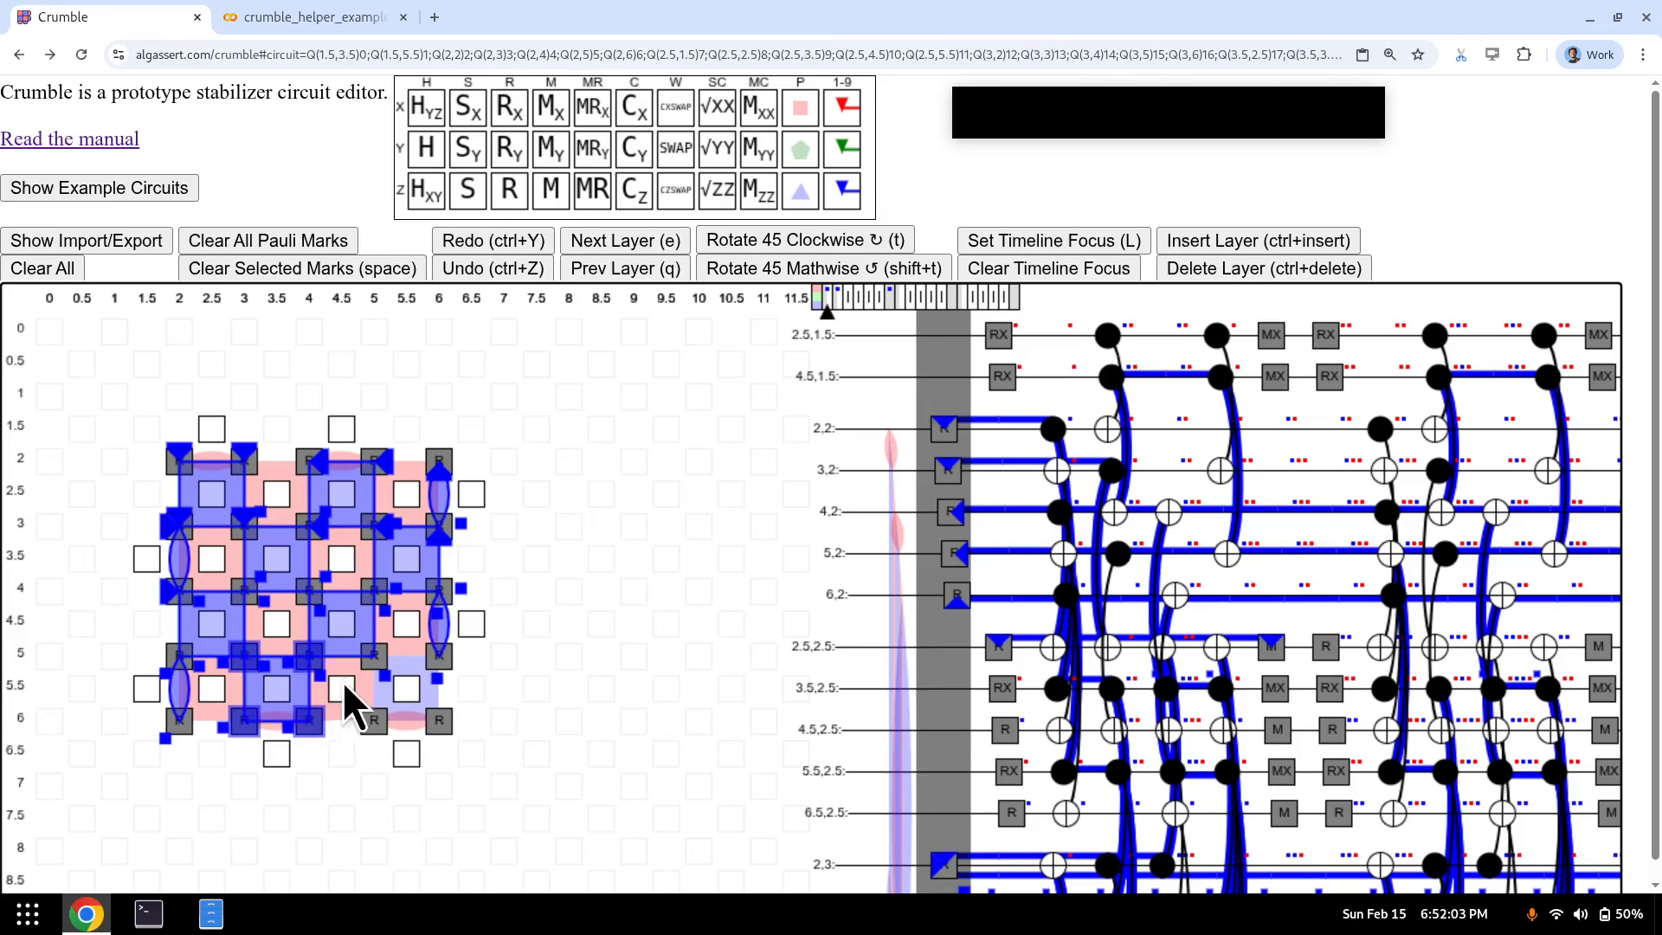
{"action": "left_click_drag", "start_coordinate": [365, 674], "coordinate": [442, 720]}
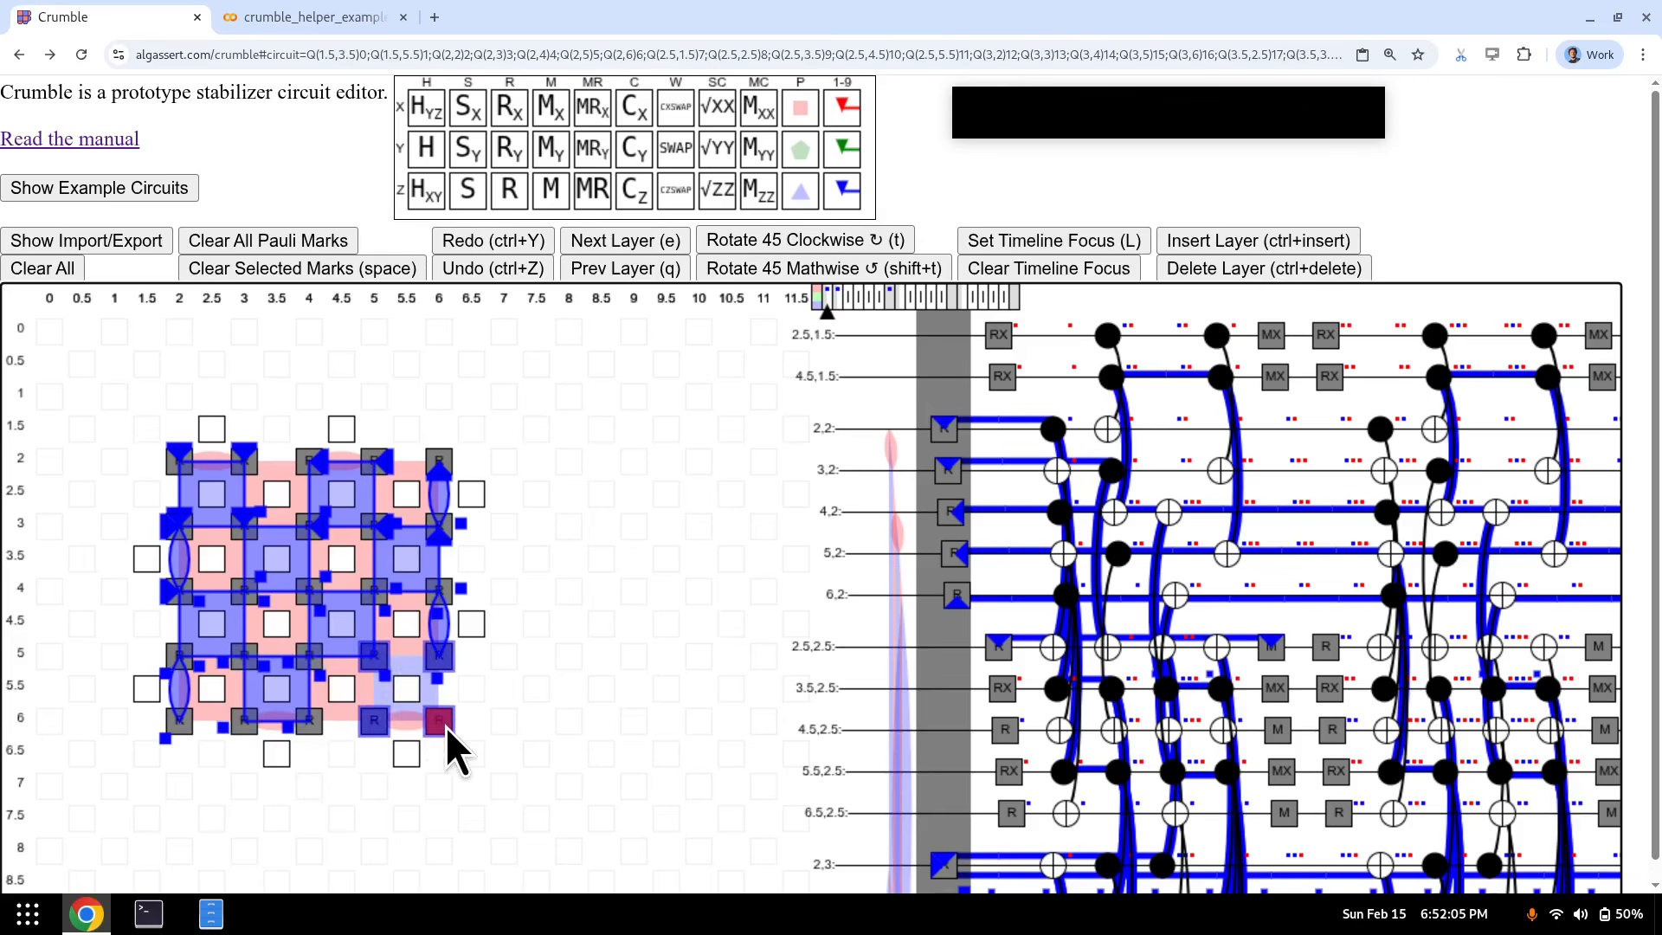
{"action": "key", "text": "minus"}
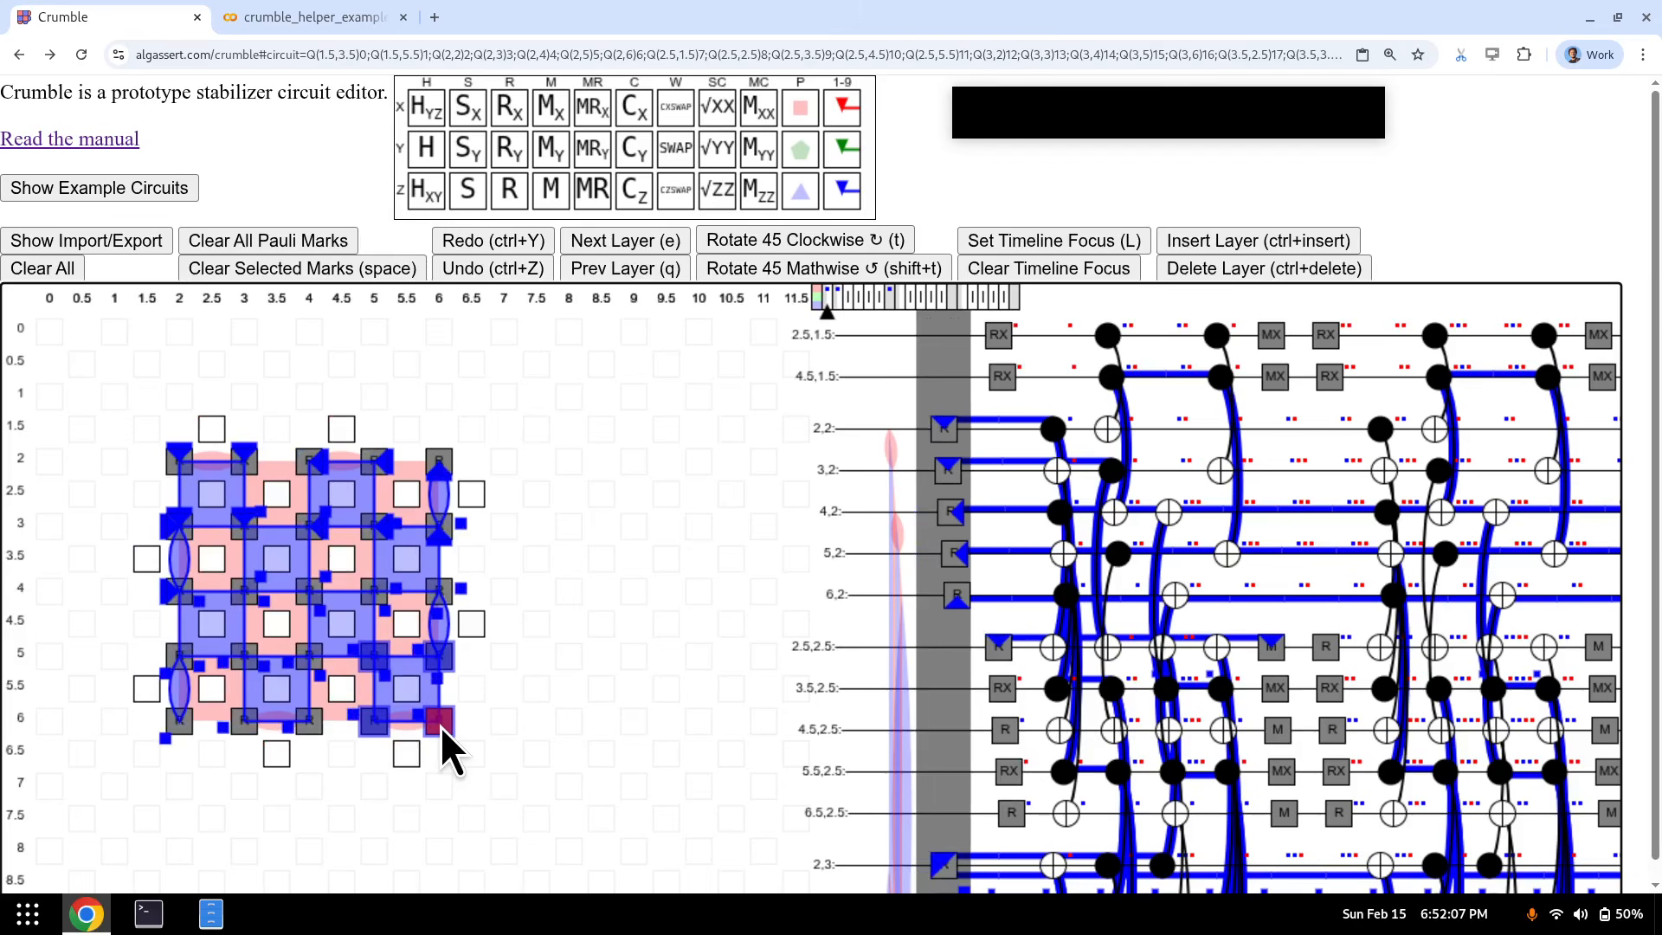
- On the RX/R reset layer, mark measurement qubits 4.5,2.5, 6.5,2.5, 1.5,3.5, 3.5,3.5, 5.5,3.5 blue
{"action": "key", "text": "e"}
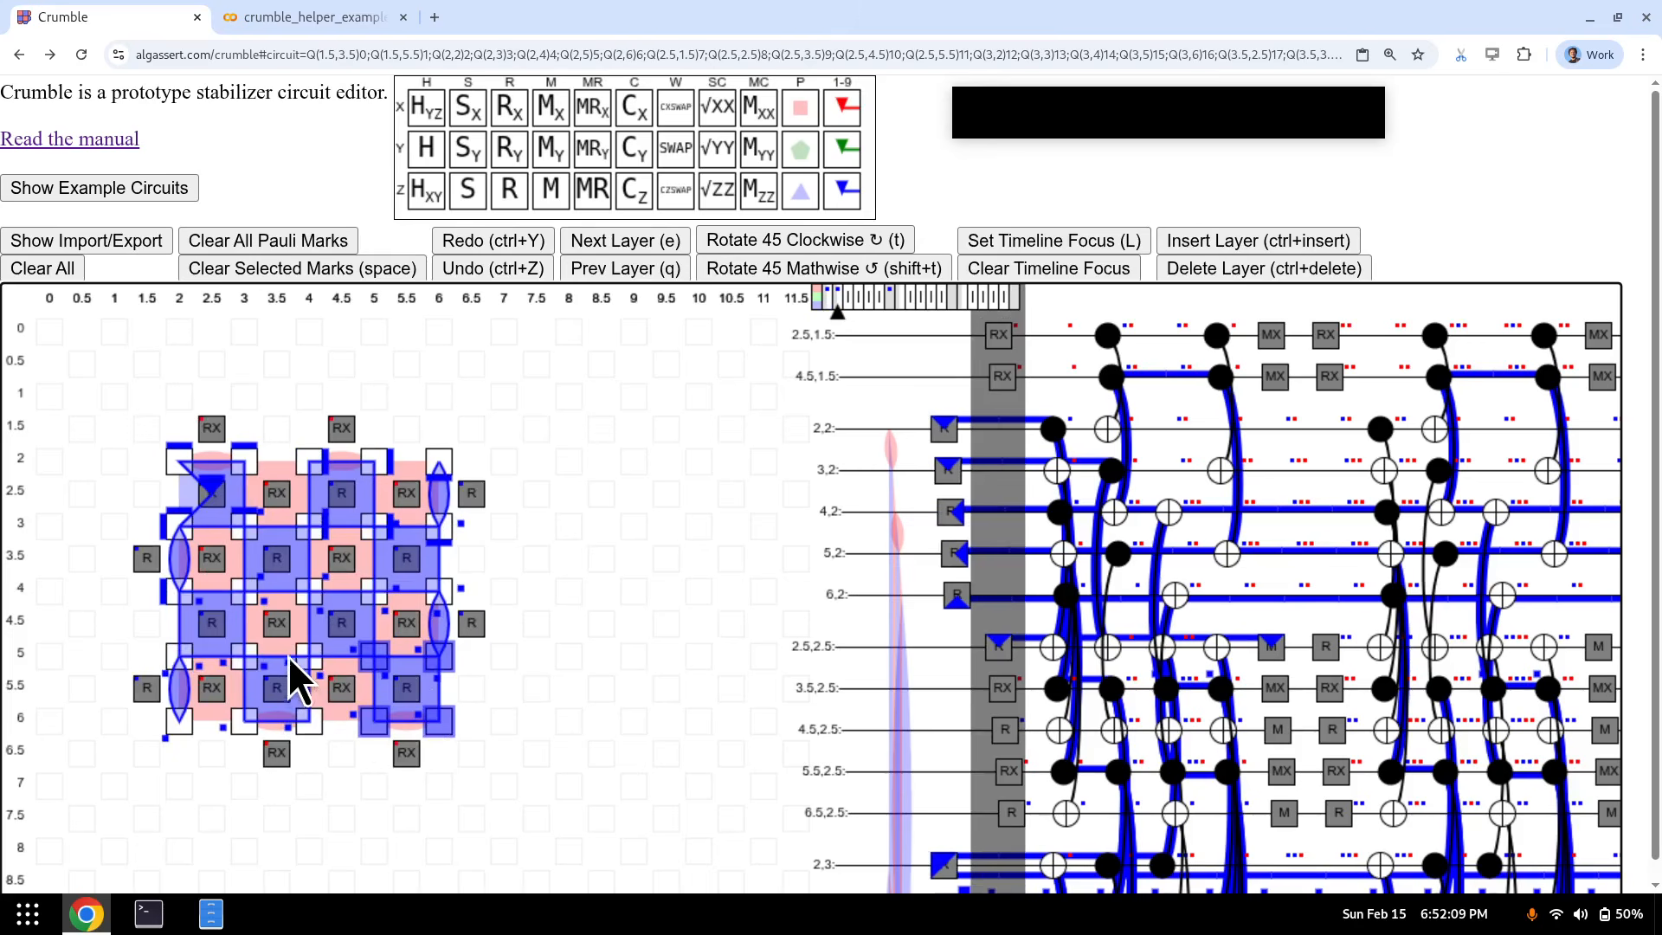
{"action": "left_click", "coordinate": [334, 497]}
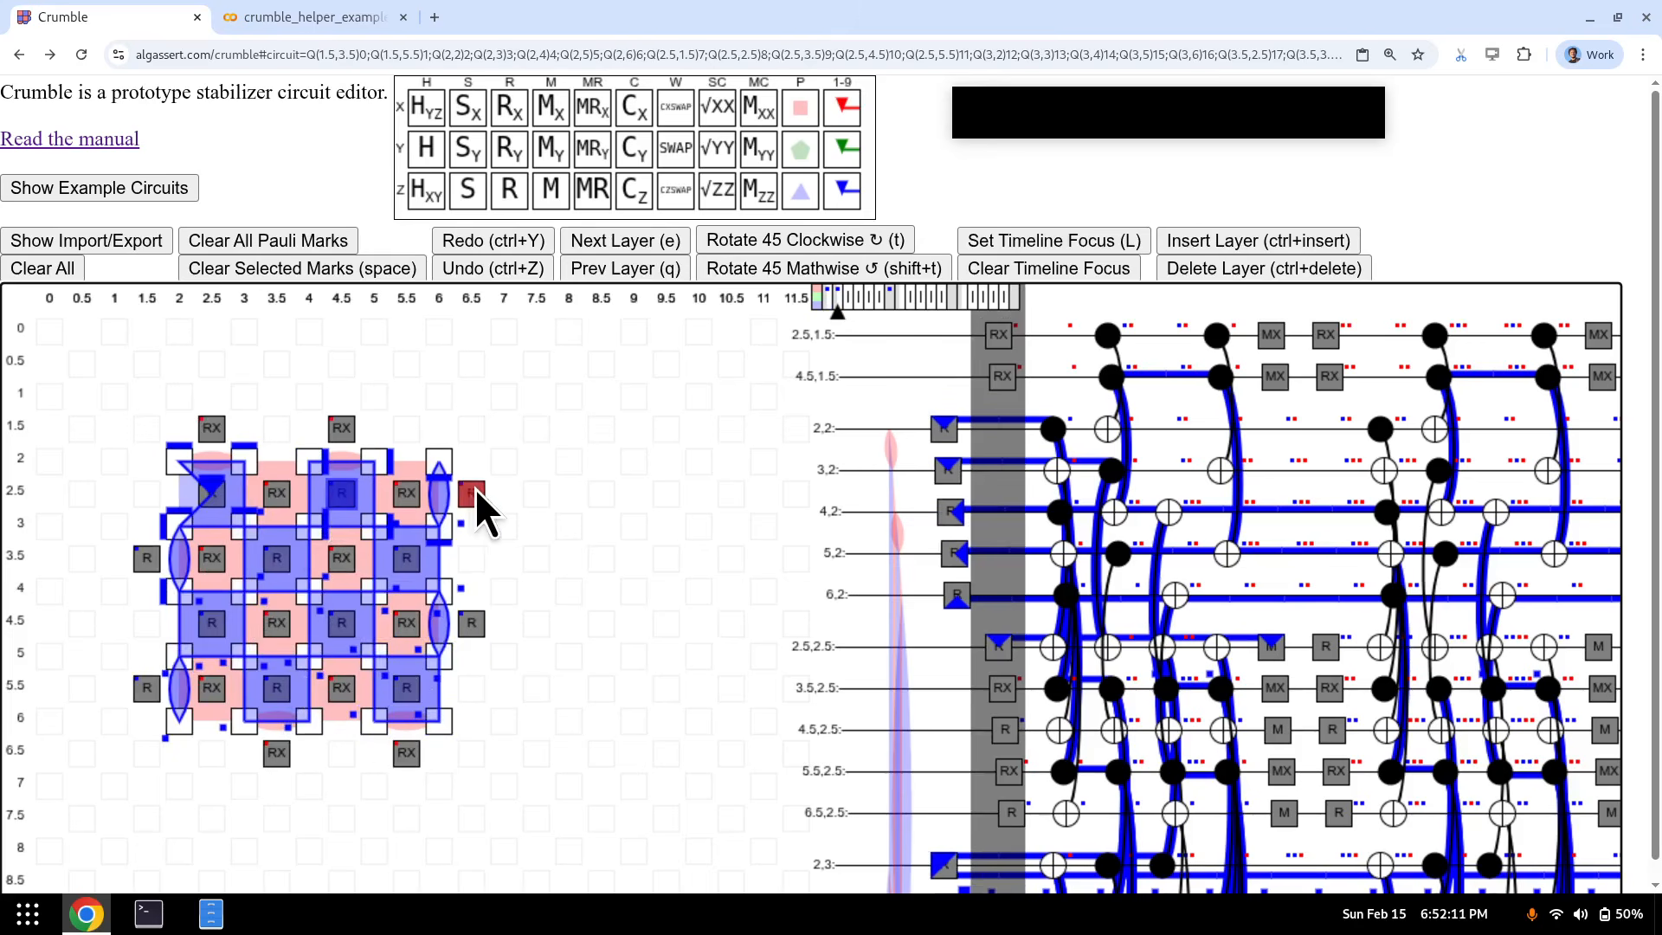
{"action": "key", "text": "2"}
{"action": "left_click", "coordinate": [470, 488]}
{"action": "key", "text": "2"}
{"action": "left_click", "coordinate": [148, 557]}
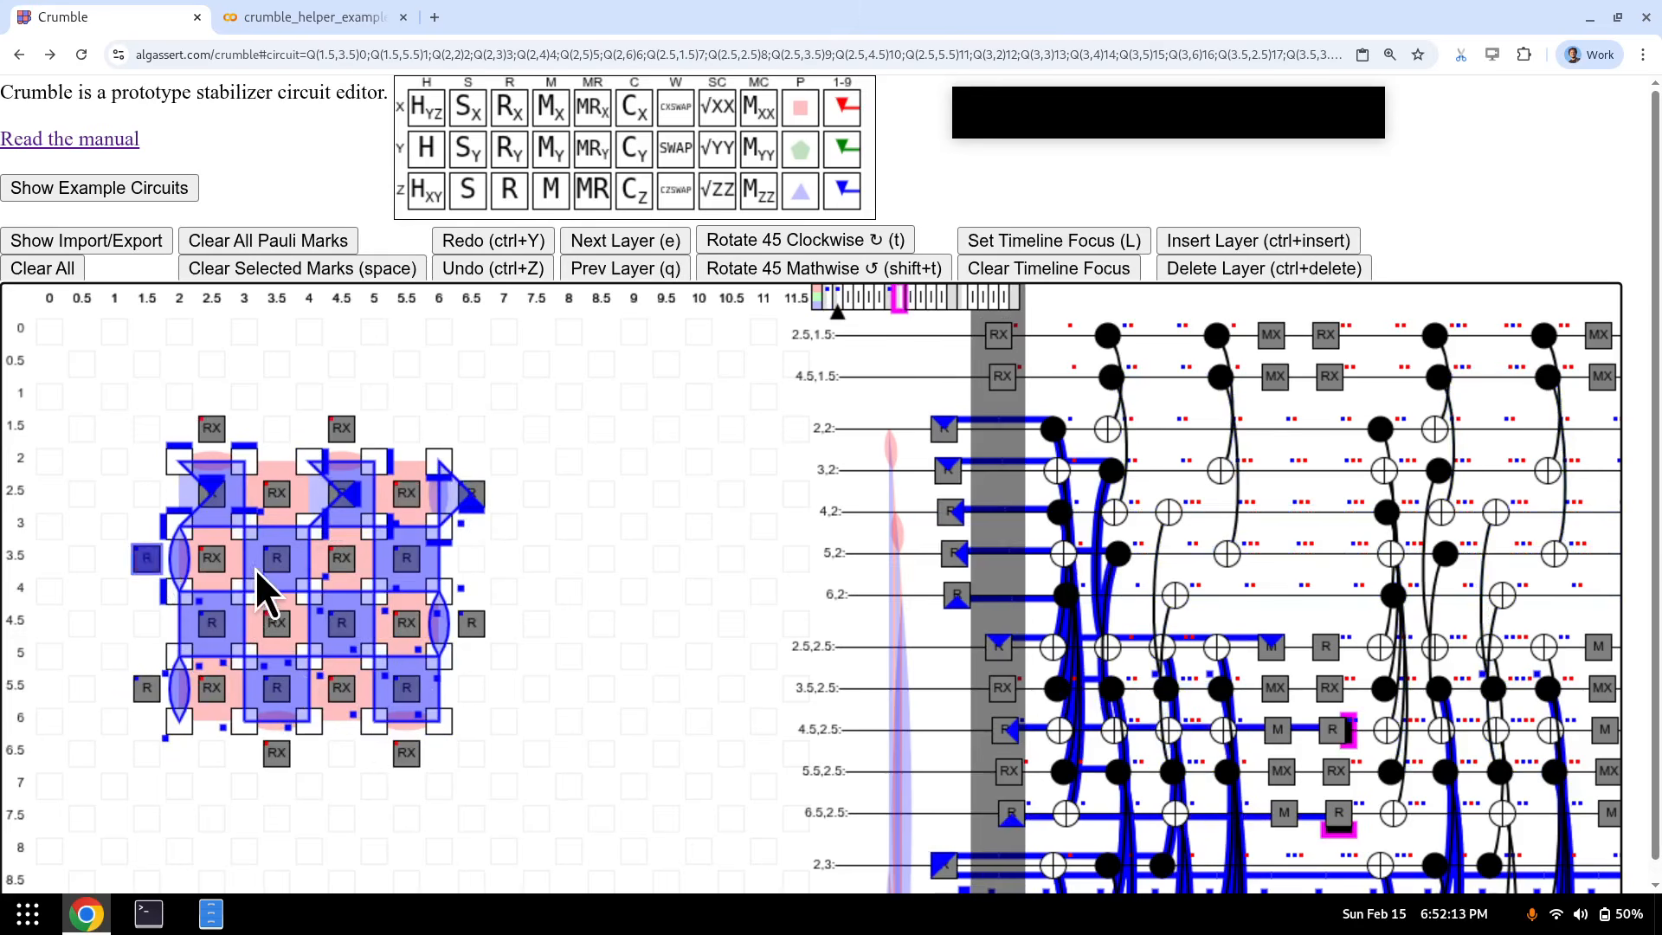
{"action": "key", "text": "2"}
{"action": "left_click", "coordinate": [268, 563]}
{"action": "key", "text": "5"}
{"action": "left_click", "coordinate": [418, 564]}
{"action": "key", "text": "6"}
- Mark measurement qubits 2.5,4.5, 4.5,4.5, 6.5,4.5, 1.5,5.5, 3.5,5.5, 5.5,5.5 blue
{"action": "left_click", "coordinate": [225, 625]}
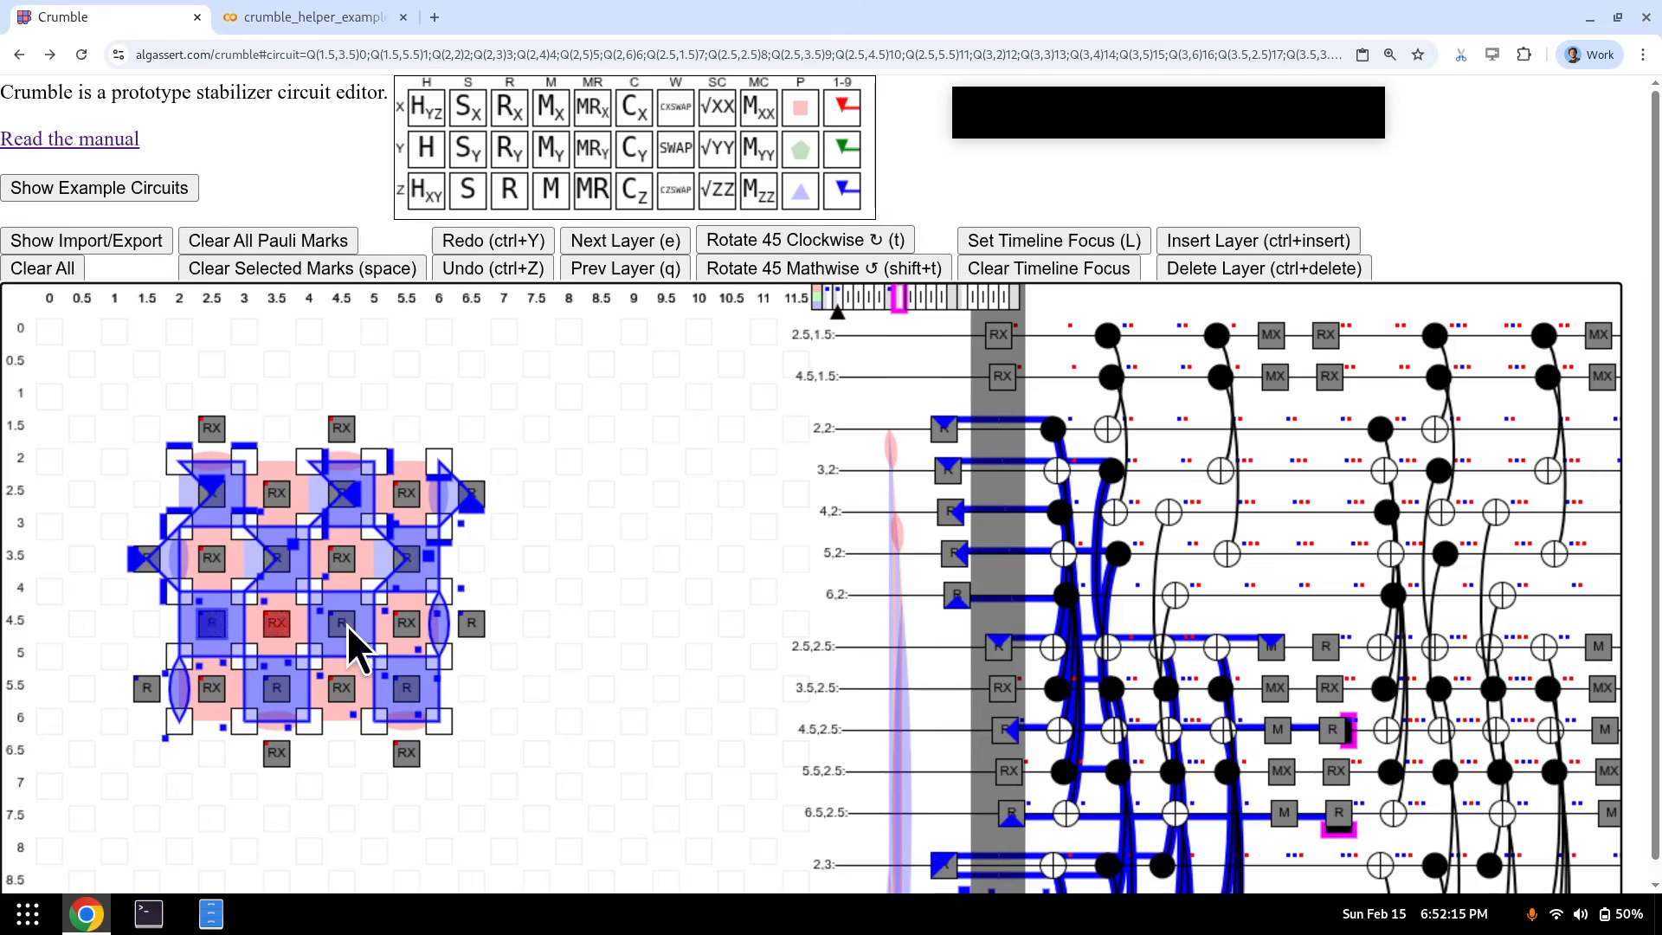
{"action": "key", "text": "7"}
{"action": "left_click", "coordinate": [346, 625]}
{"action": "key", "text": "8"}
{"action": "left_click", "coordinate": [462, 629]}
{"action": "key", "text": "9"}
{"action": "left_click", "coordinate": [157, 689]}
{"action": "key", "text": "0"}
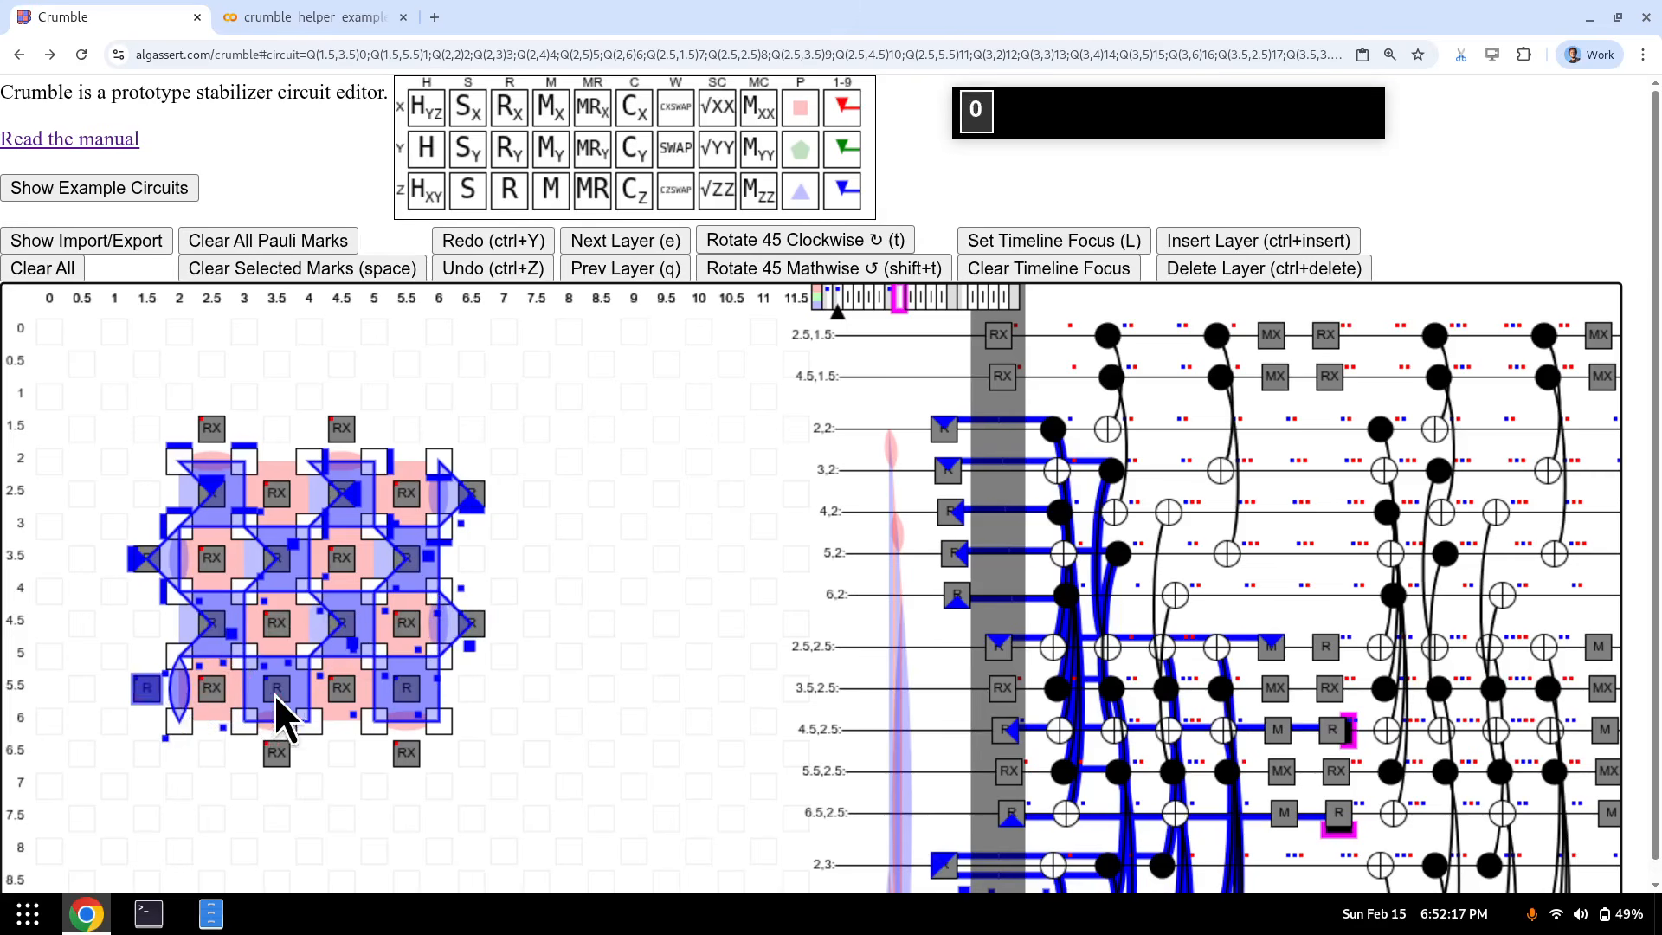
{"action": "left_click", "coordinate": [275, 694]}
{"action": "key", "text": "minus"}
{"action": "left_click", "coordinate": [408, 693]}
{"action": "key", "text": "equal"}
- Advance to the MX/M measurement layer and clear the blue Pauli marks
{"action": "key", "text": "e"}
{"action": "key", "text": "e"}
{"action": "key", "text": "e"}
{"action": "key", "text": "e"}
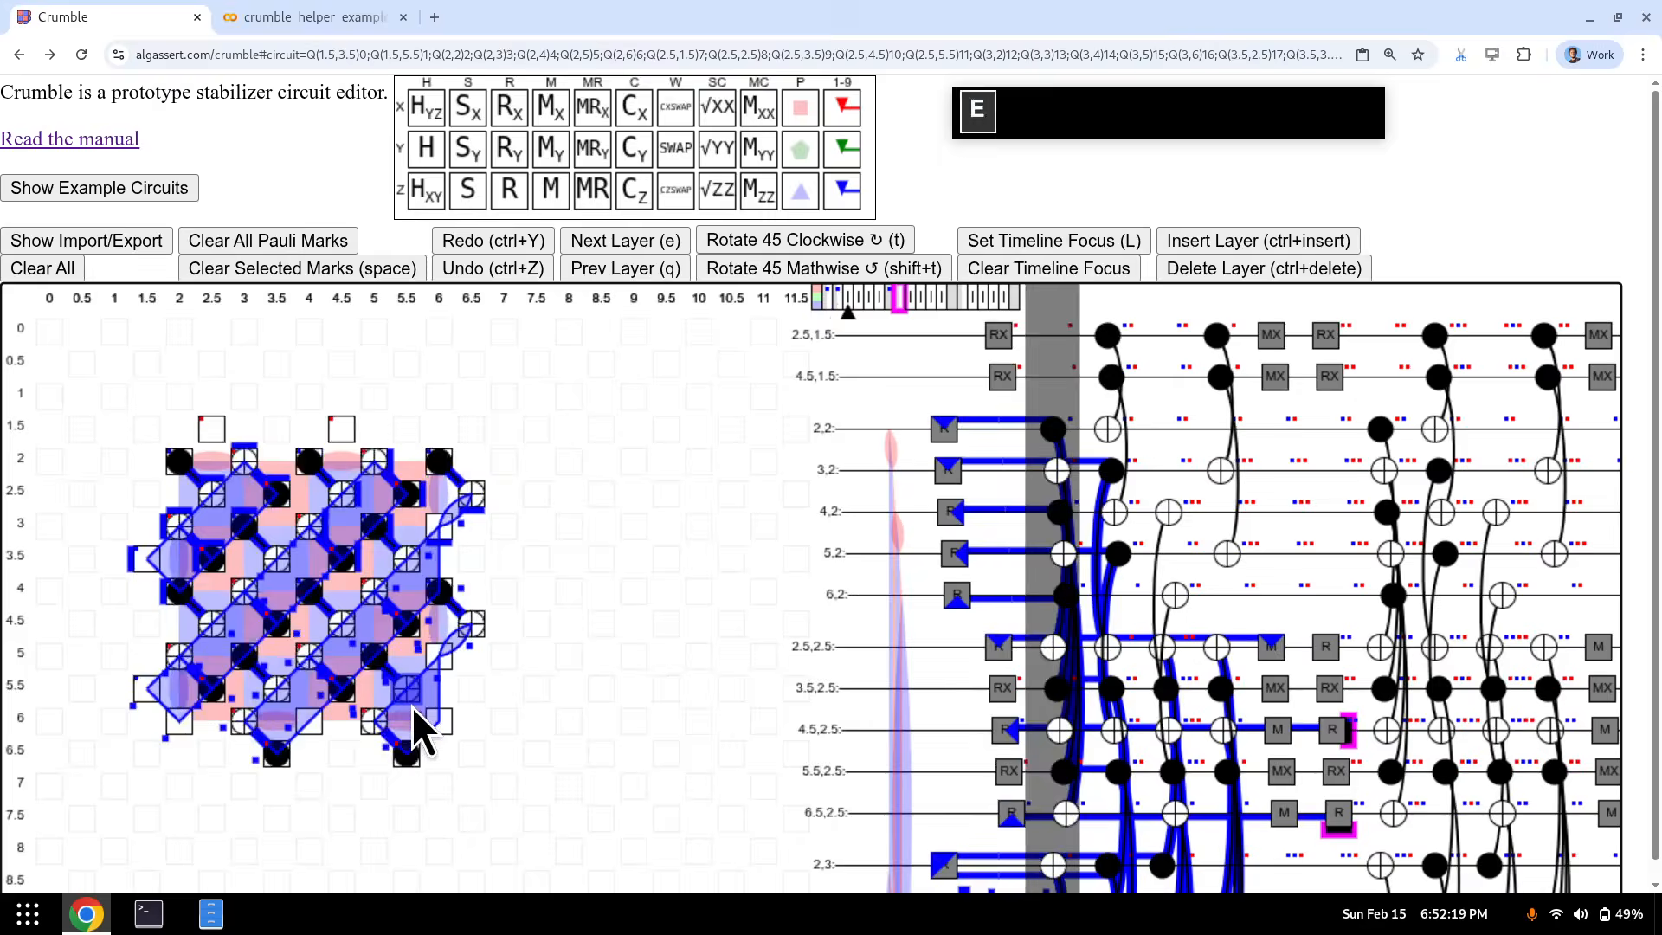
{"action": "key", "text": "e"}
{"action": "key", "text": "k"}
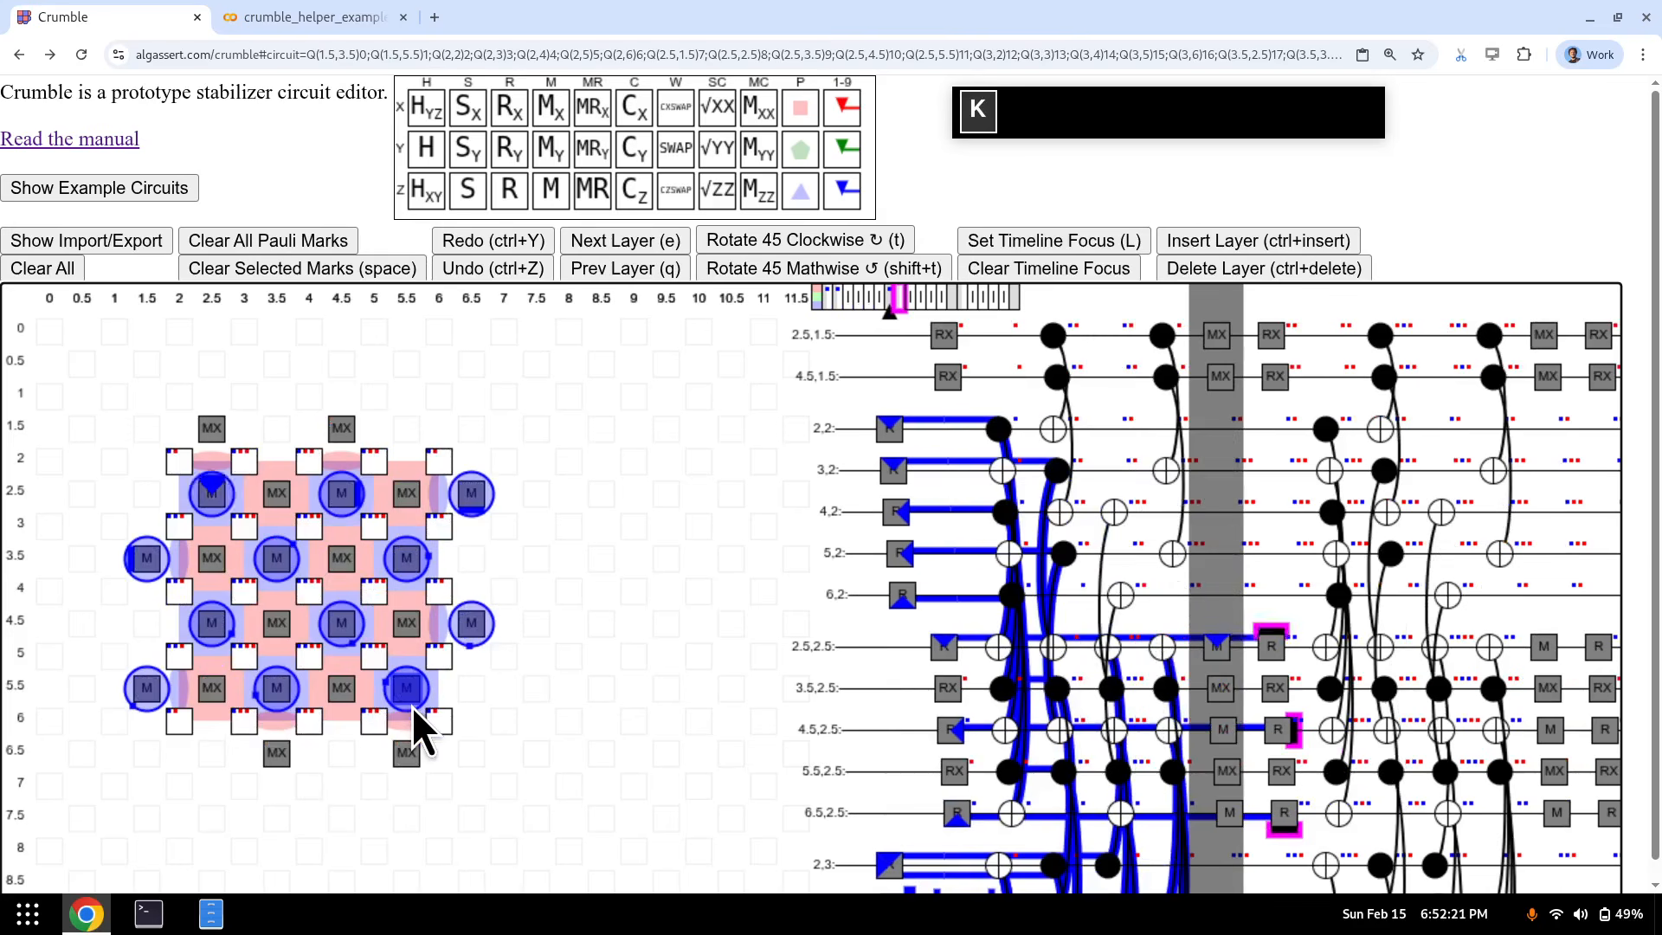
{"action": "key", "text": "4"}
{"action": "key", "text": "k"}
{"action": "key", "text": "9"}
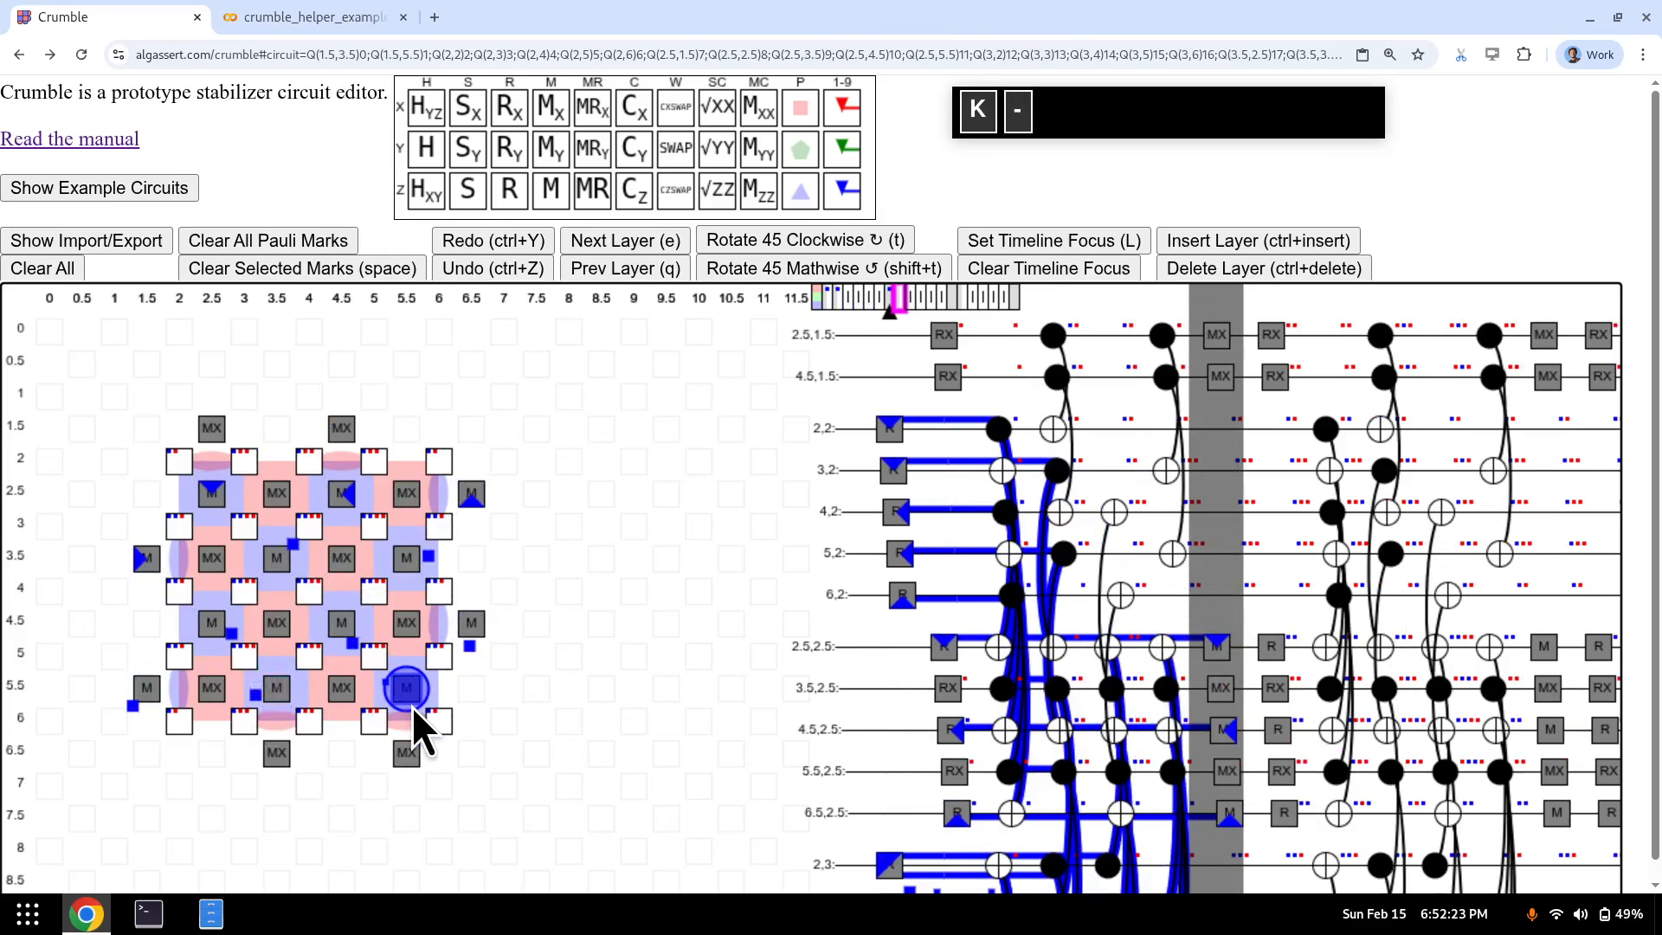
{"action": "key", "text": "d"}
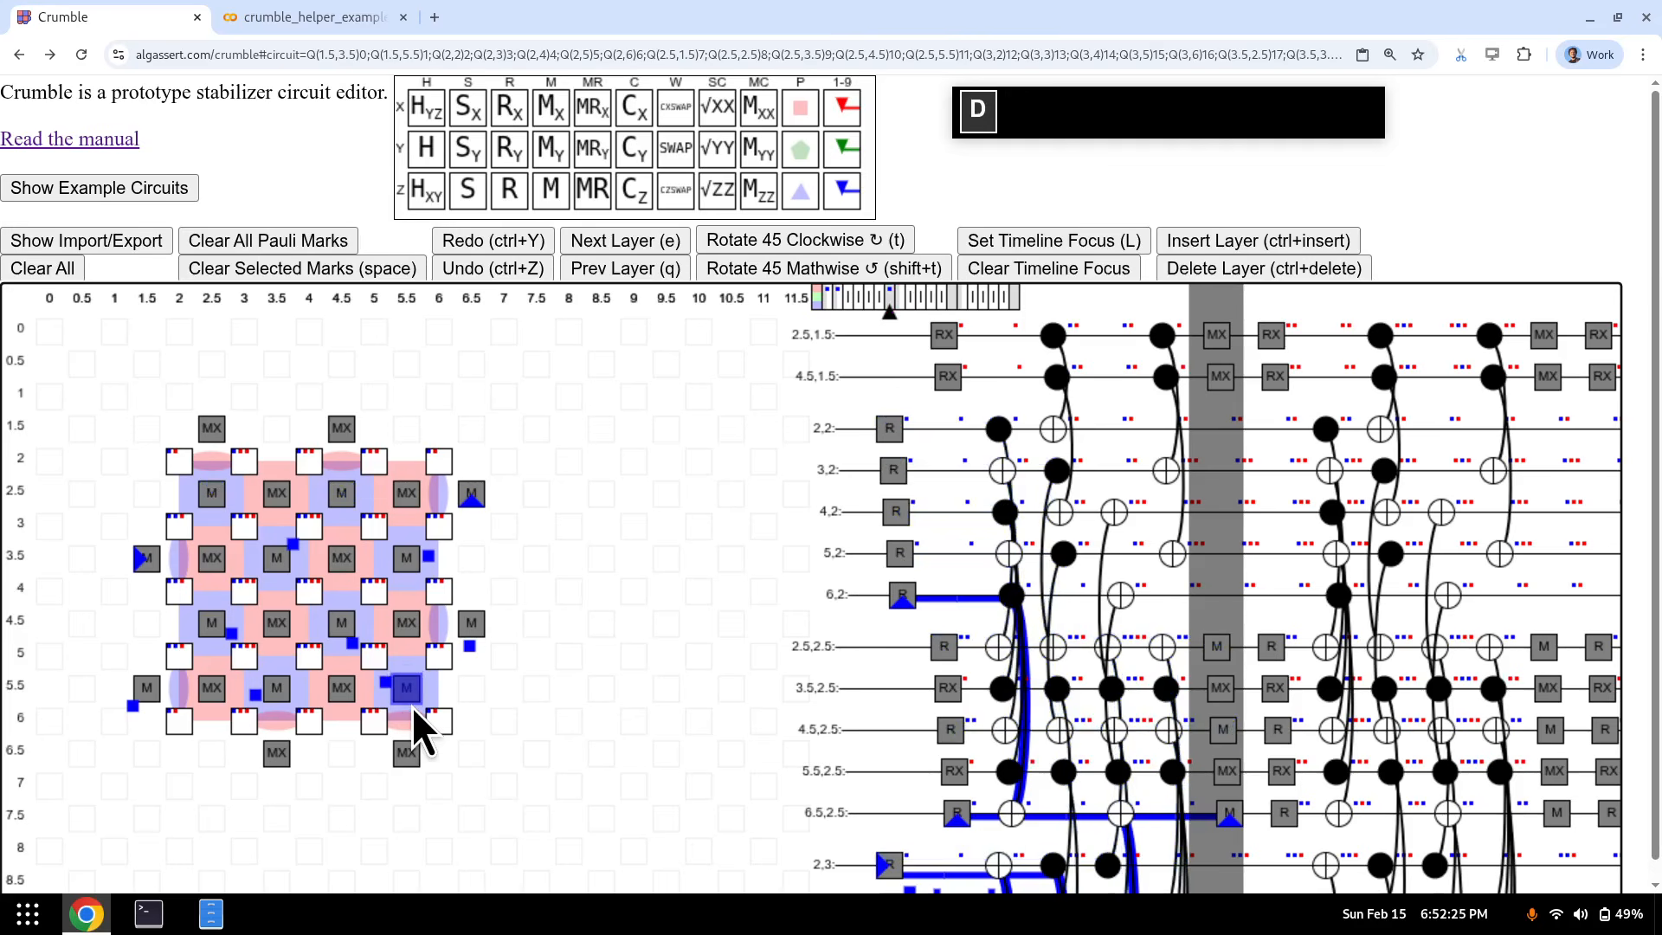
{"action": "key", "text": "7"}
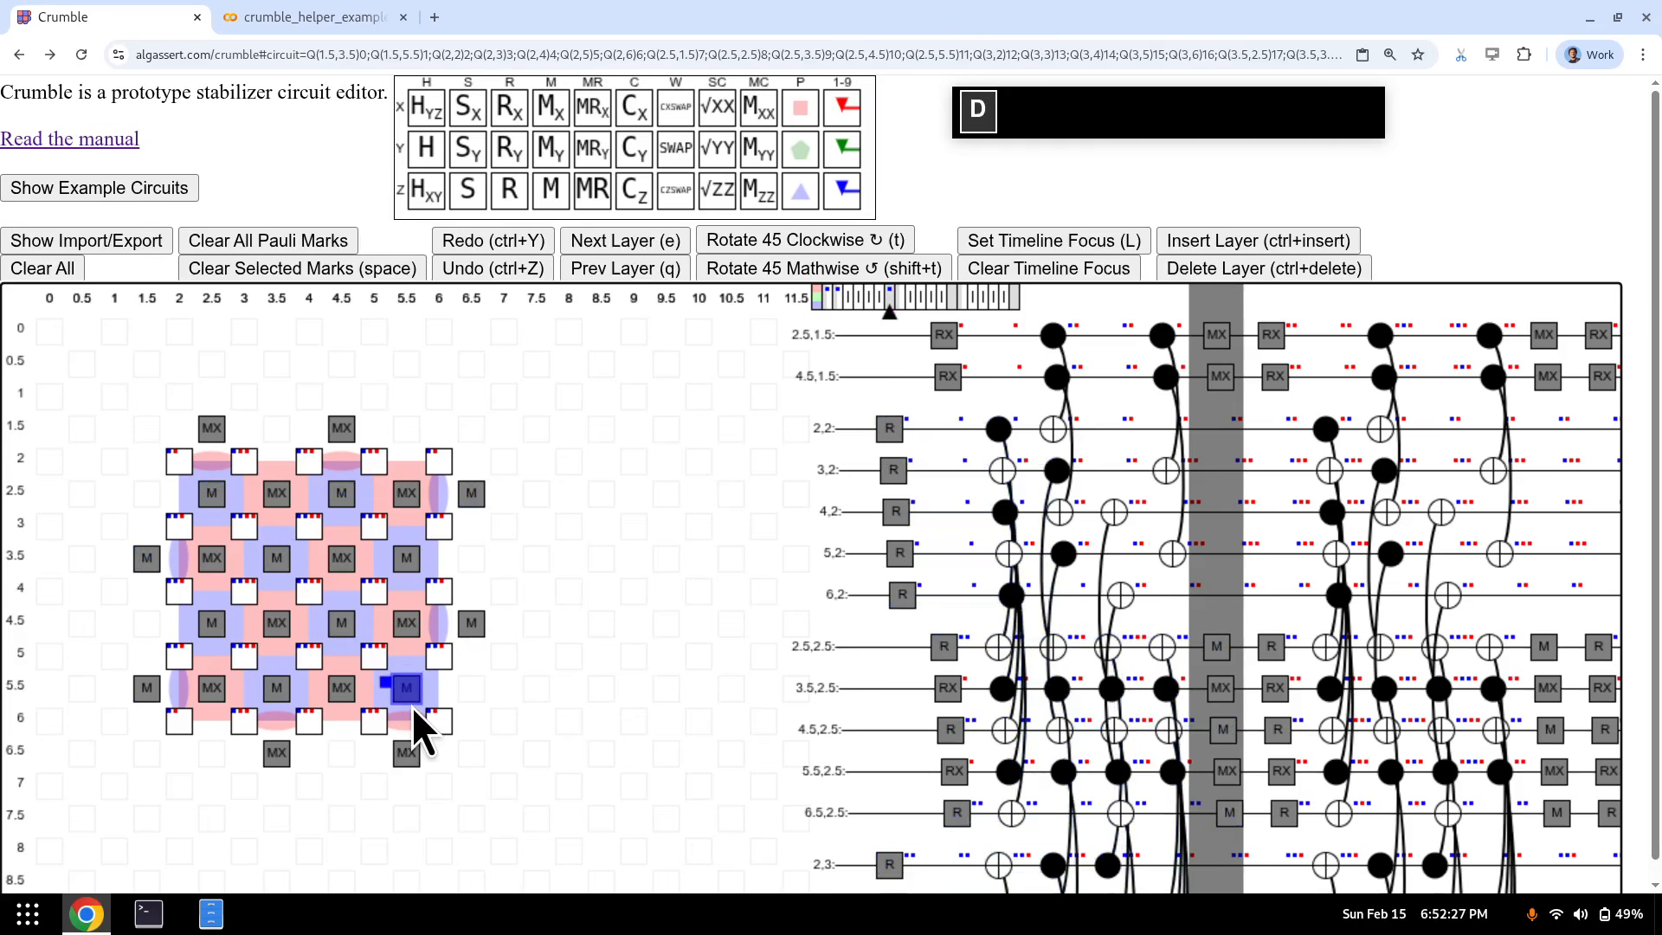
- Insert an empty layer after the first CNOT layer, then delete it again
{"action": "key", "text": "q"}
{"action": "key", "text": "q"}
{"action": "key", "text": "q"}
{"action": "key", "text": "q"}
{"action": "key", "text": "q"}
{"action": "key", "text": "q"}
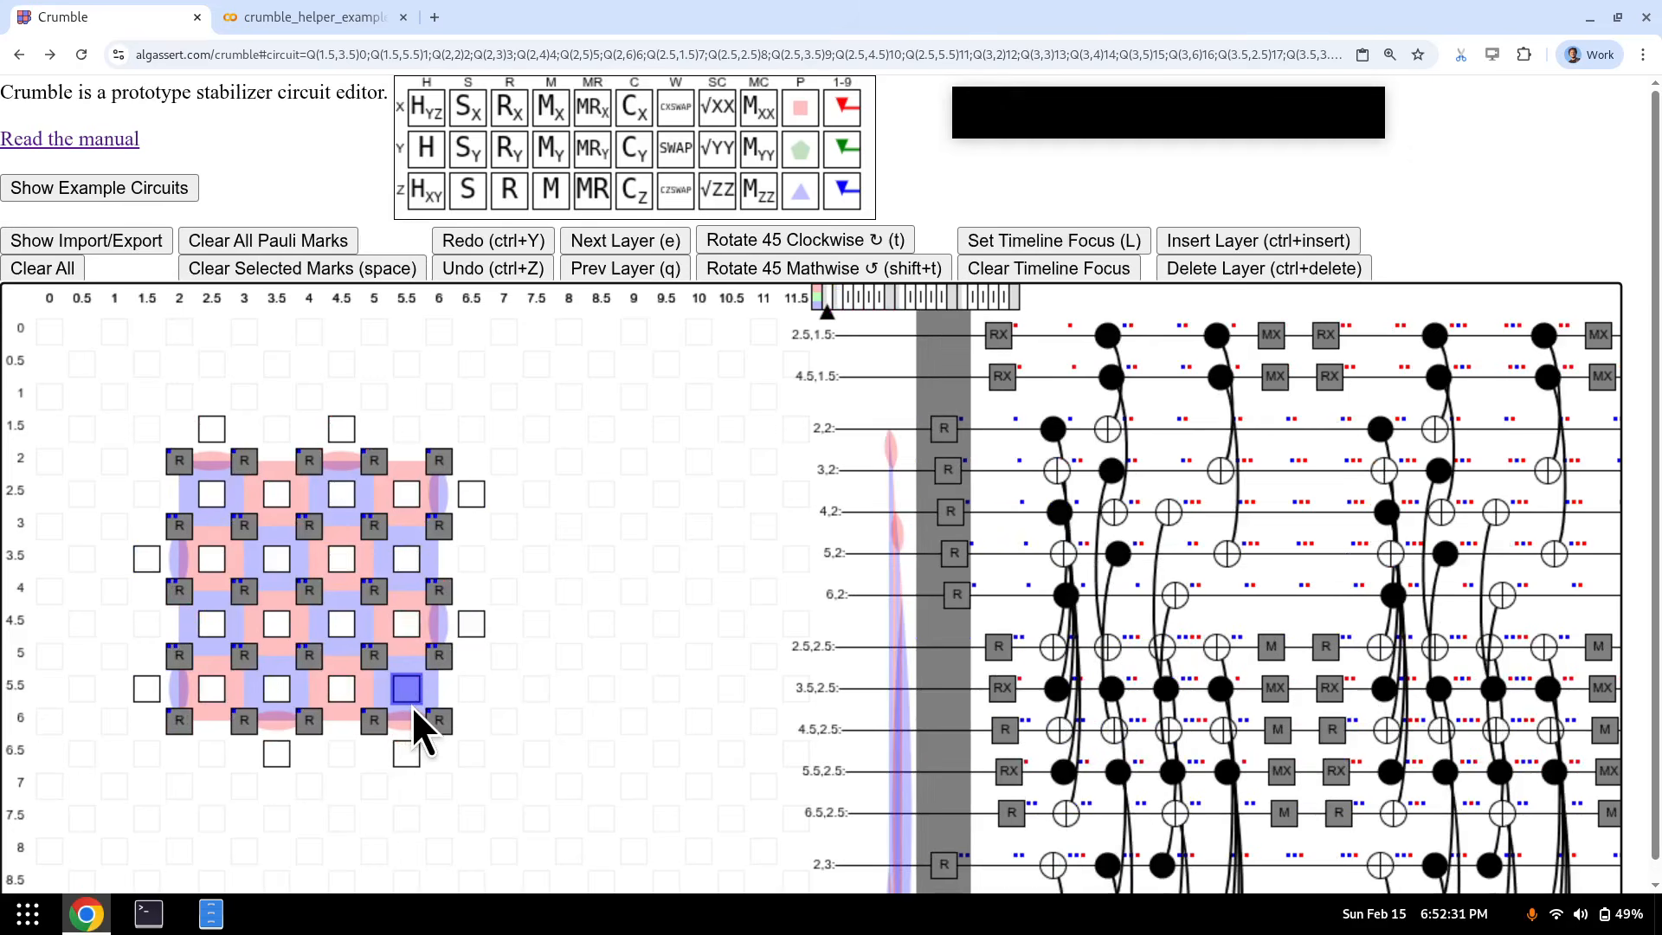
{"action": "key", "text": "e"}
{"action": "key", "text": "e"}
{"action": "key", "text": "e"}
{"action": "key", "text": "ctrl+Insert"}
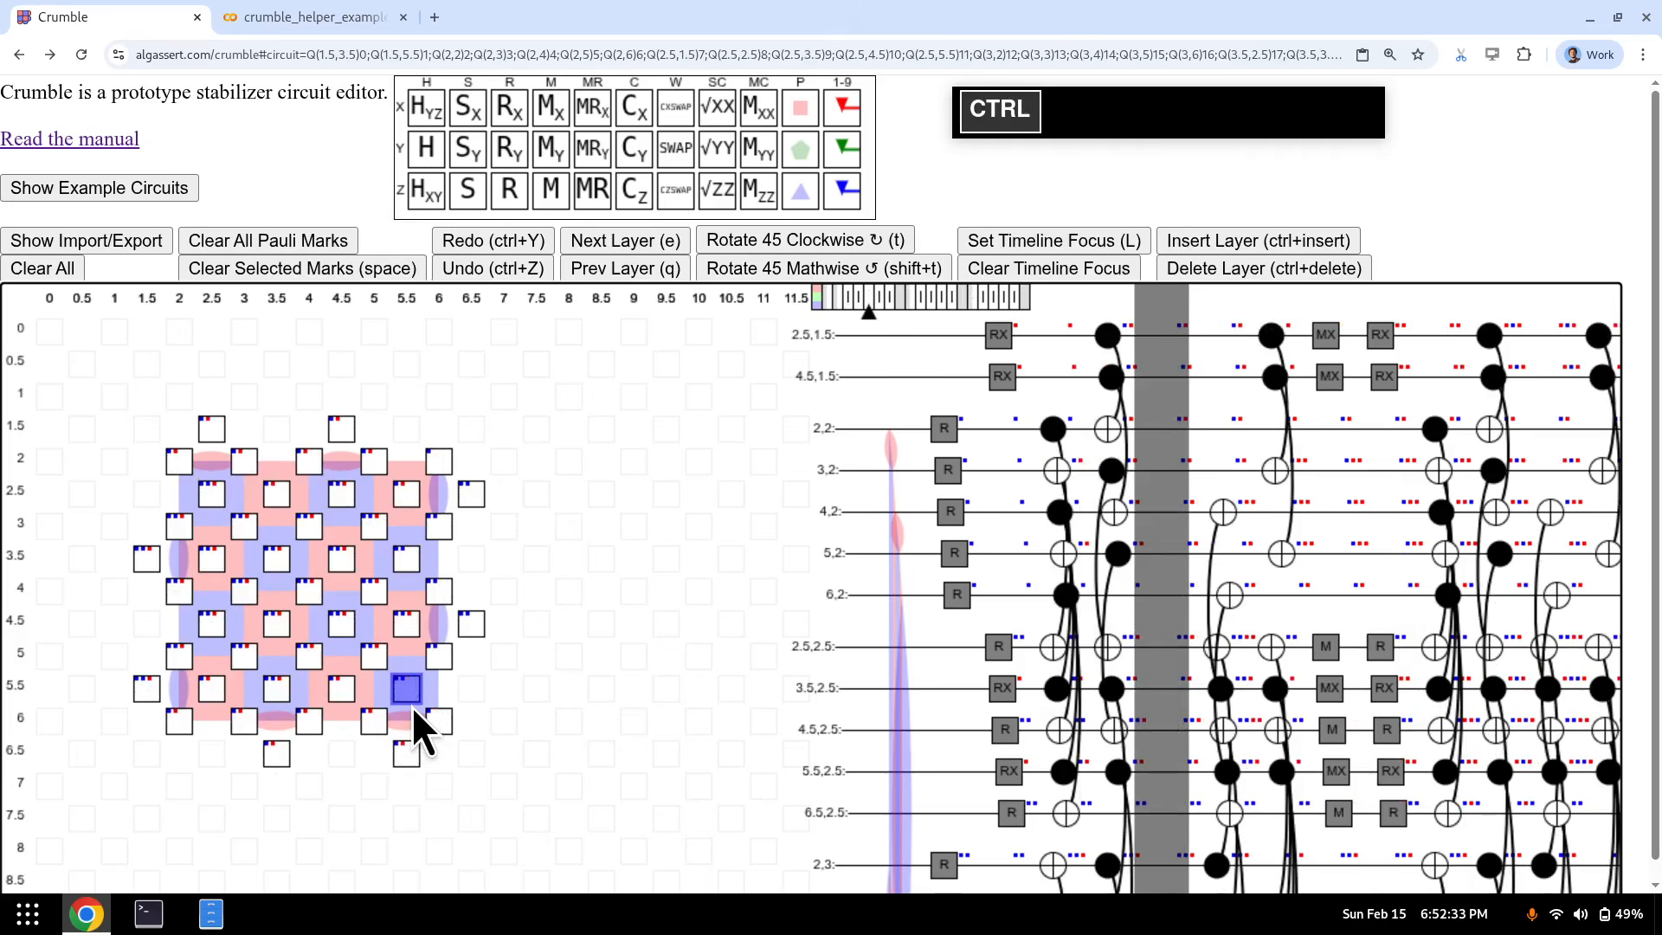
{"action": "left_click_drag", "start_coordinate": [216, 505], "coordinate": [406, 694]}
{"action": "left_click", "coordinate": [340, 645]}
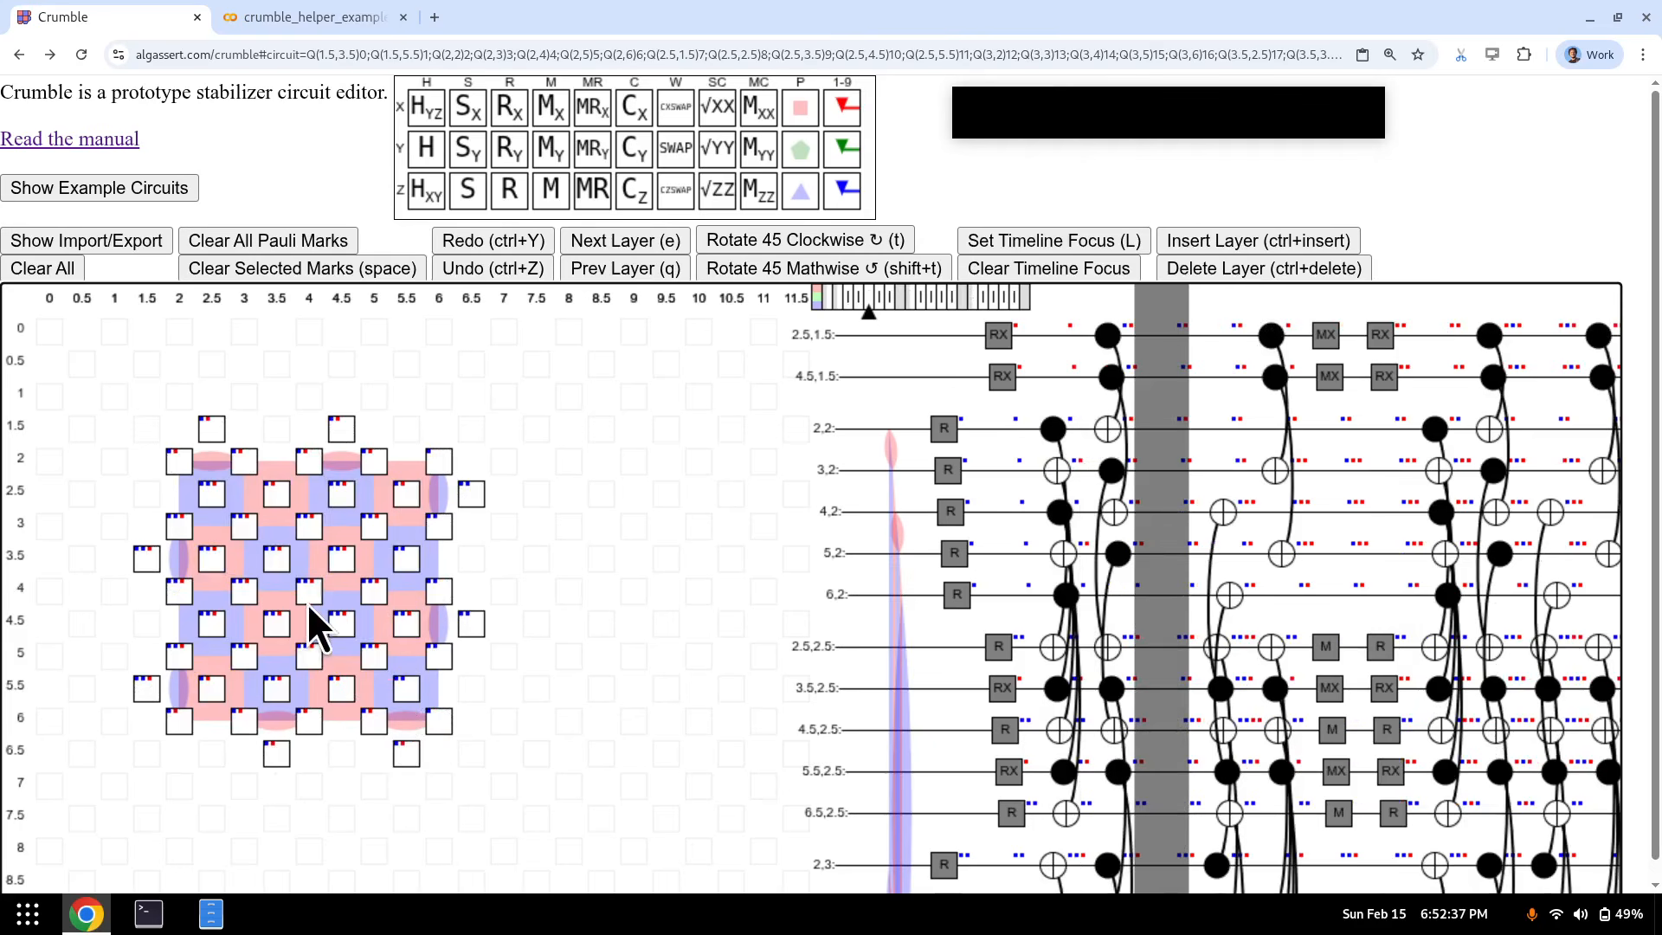
{"action": "key", "text": "ctrl+Return"}
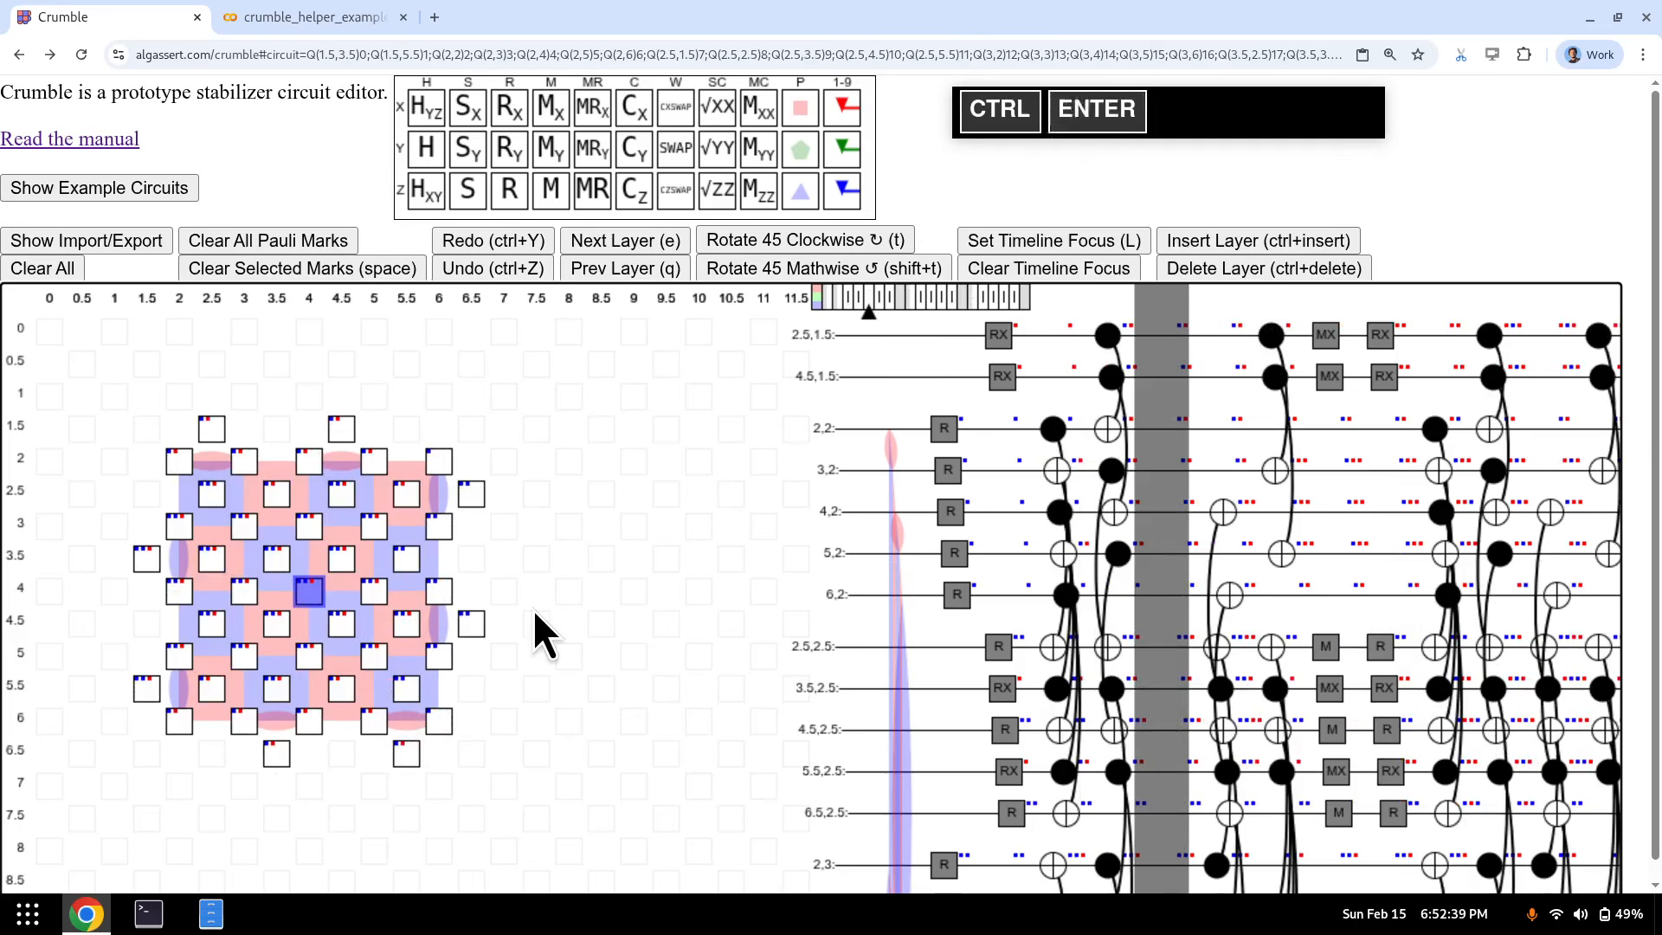
{"action": "key", "text": "ctrl+Delete"}
- Step through the circuit's layers to the empty layer past its end
{"action": "key", "text": "q"}
{"action": "key", "text": "q"}
{"action": "key", "text": "q"}
{"action": "key", "text": "q"}
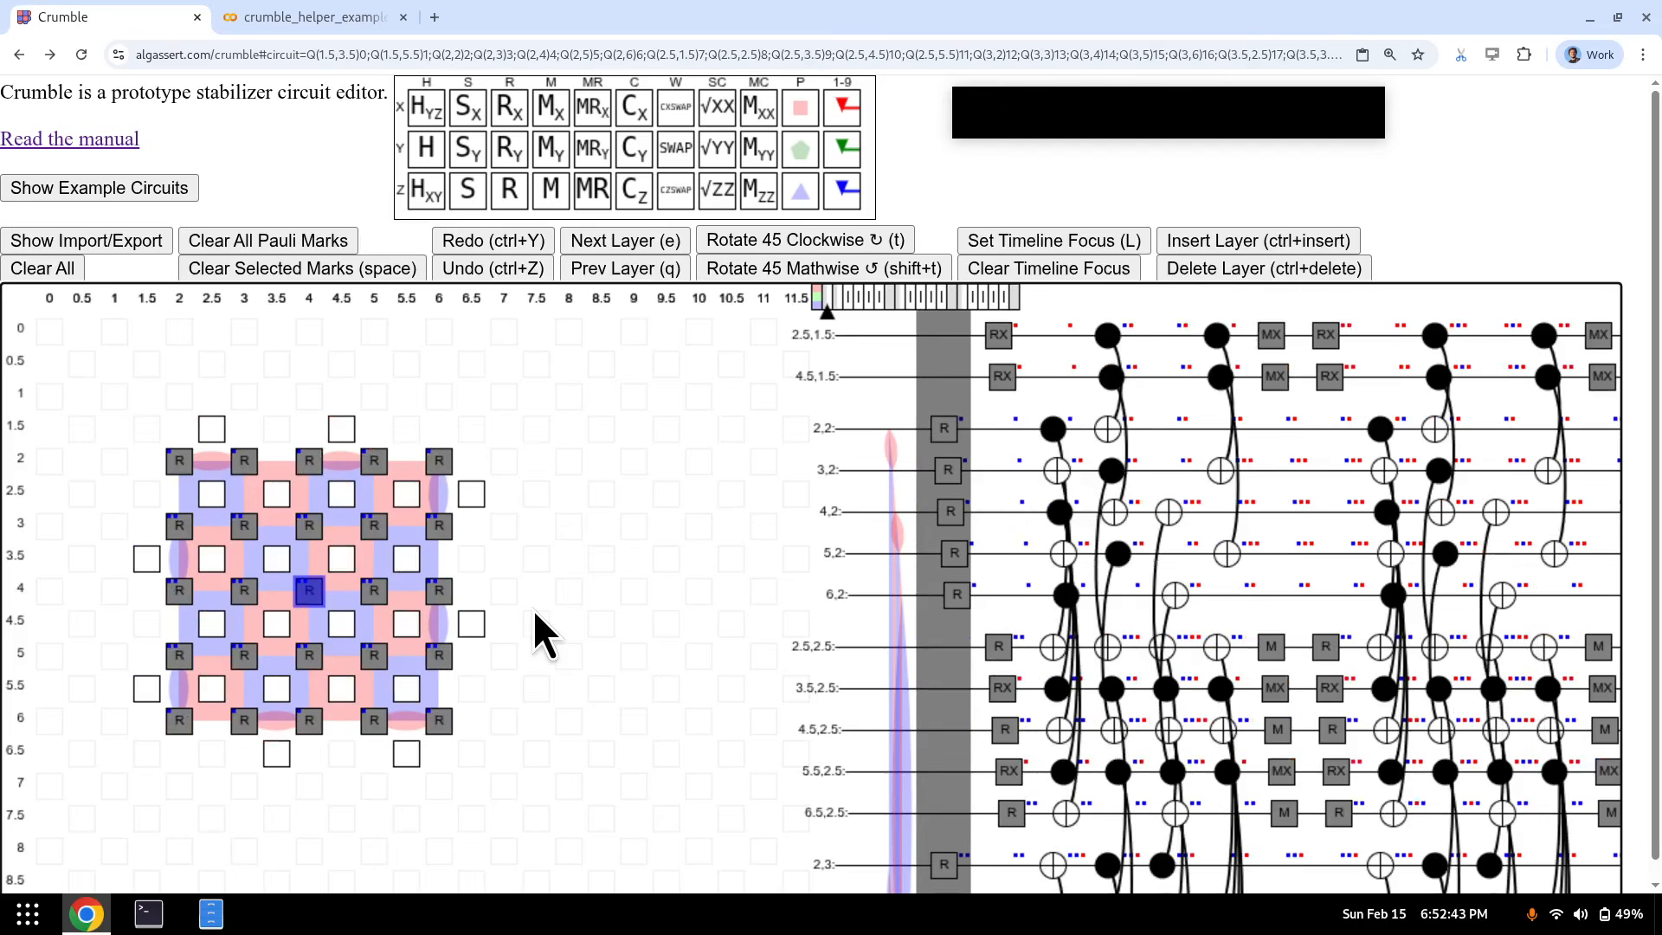
{"action": "key", "text": "e"}
{"action": "key", "text": "e"}
{"action": "key", "text": "e"}
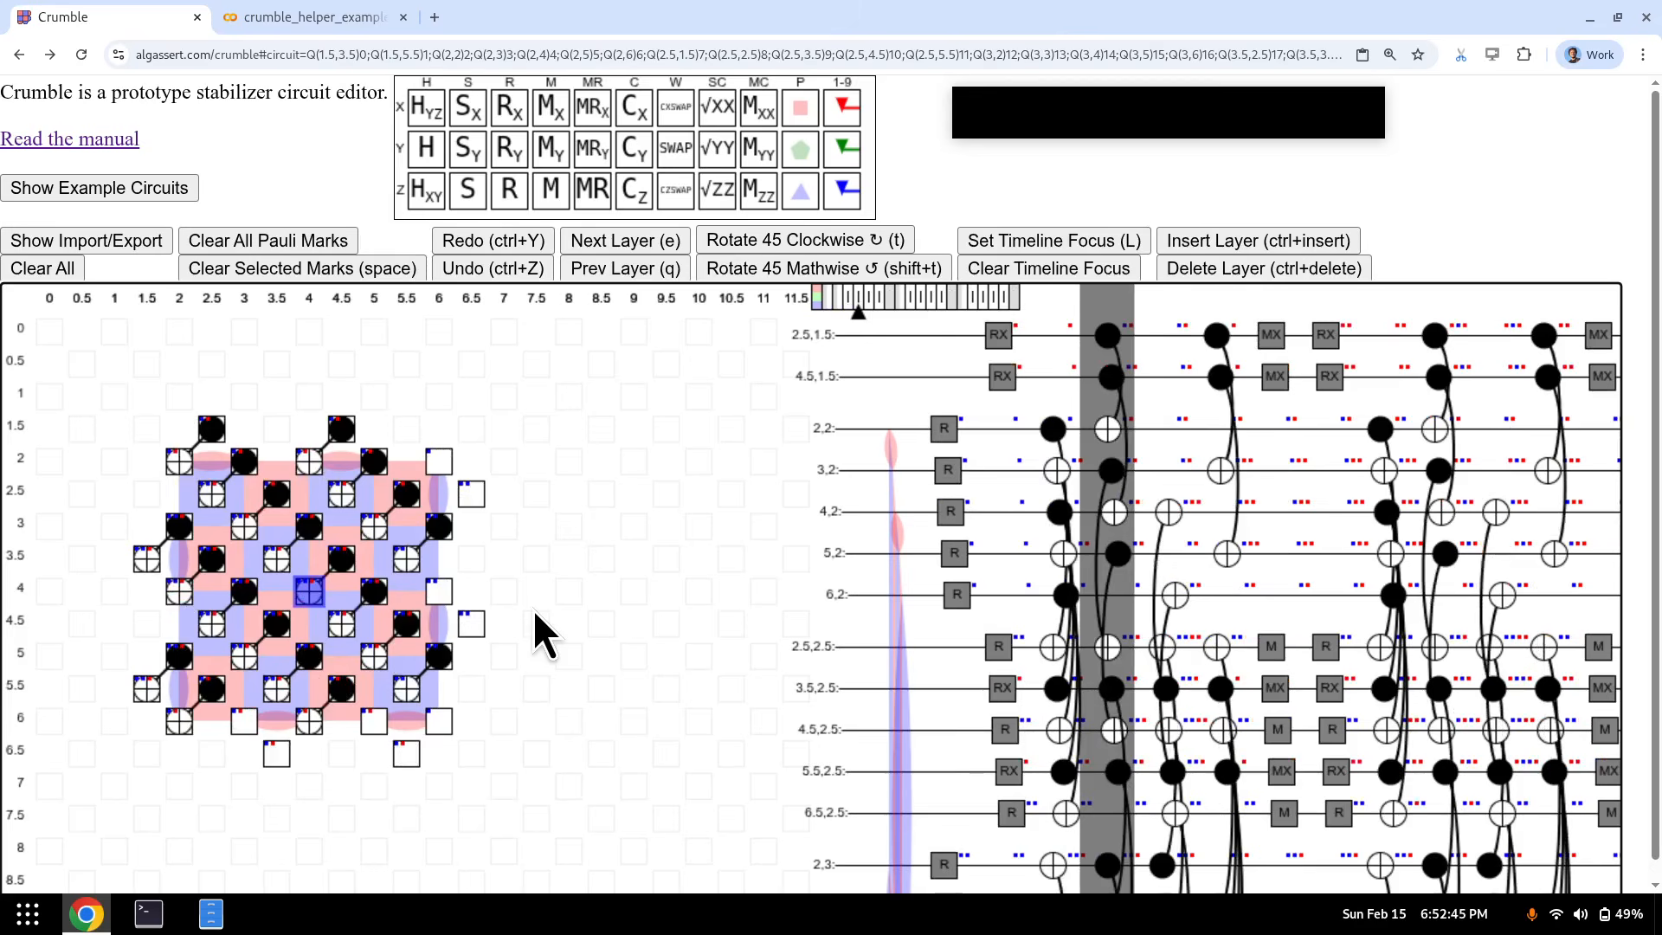
{"action": "key", "text": "e"}
{"action": "key", "text": "e"}
{"action": "key", "text": "e"}
{"action": "key", "text": "e"}
{"action": "key", "text": "e"}
{"action": "key", "text": "e"}
{"action": "key", "text": "e"}
{"action": "key", "text": "e"}
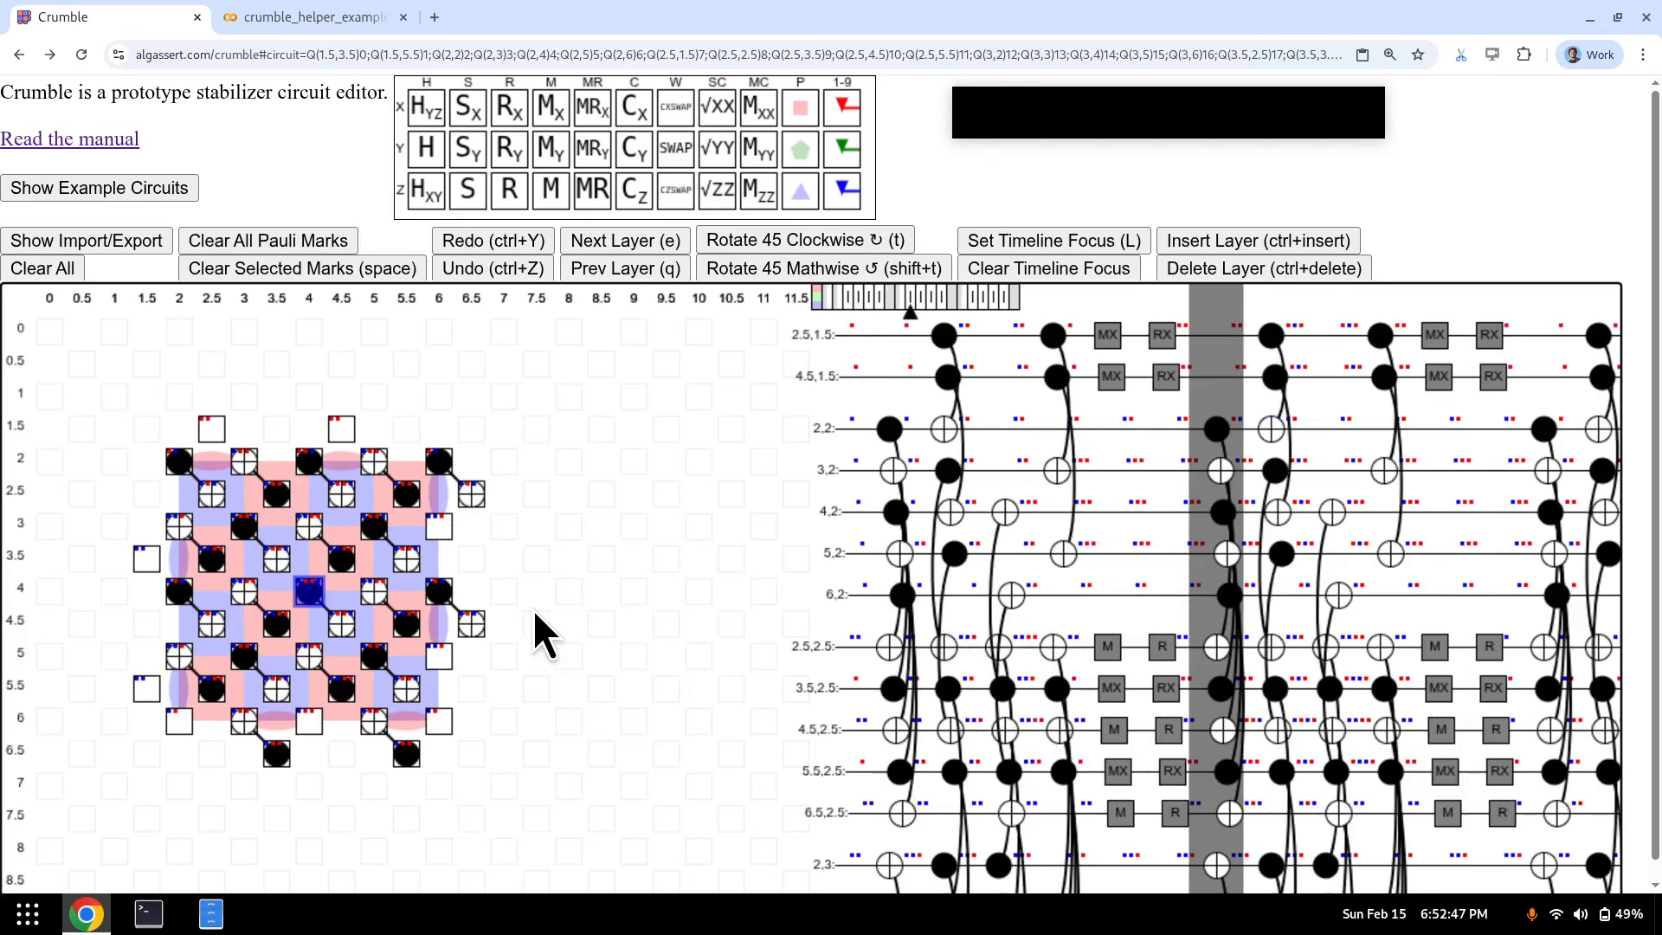
{"action": "key", "text": "e"}
{"action": "key", "text": "e"}
{"action": "key", "text": "e"}
{"action": "key", "text": "e"}
{"action": "key", "text": "e"}
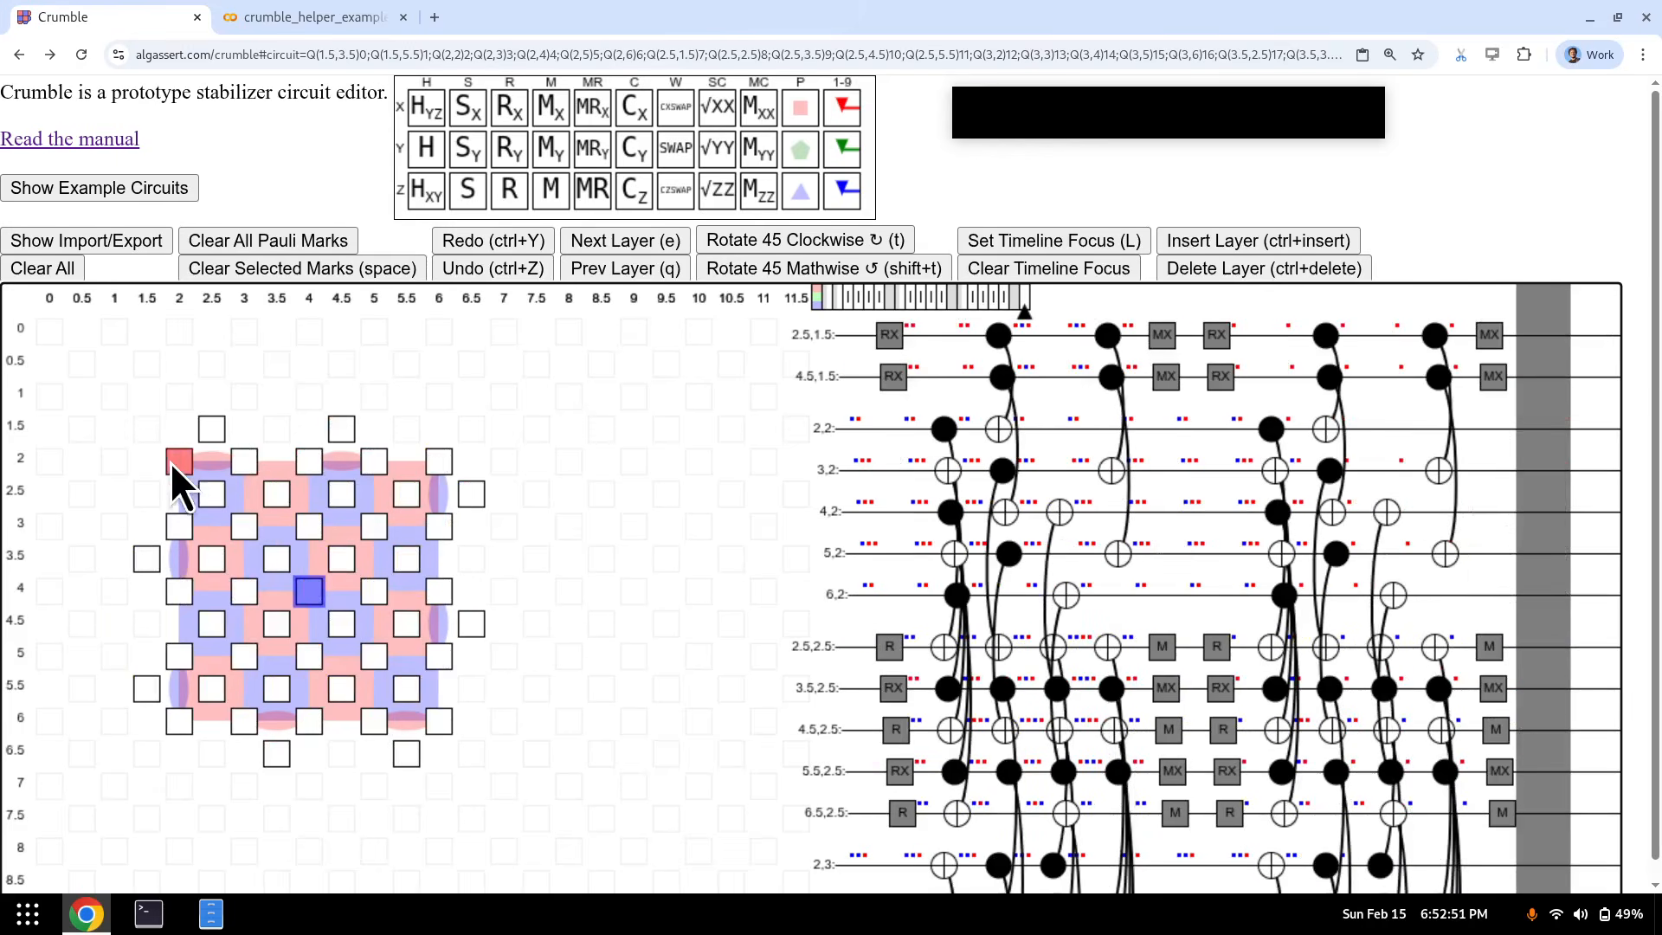
- Add M measurements on all 25 data qubits in the final layer, then return to the reset layer at qubit (2.5,2.5)
{"action": "left_click_drag", "start_coordinate": [170, 460], "coordinate": [452, 735]}
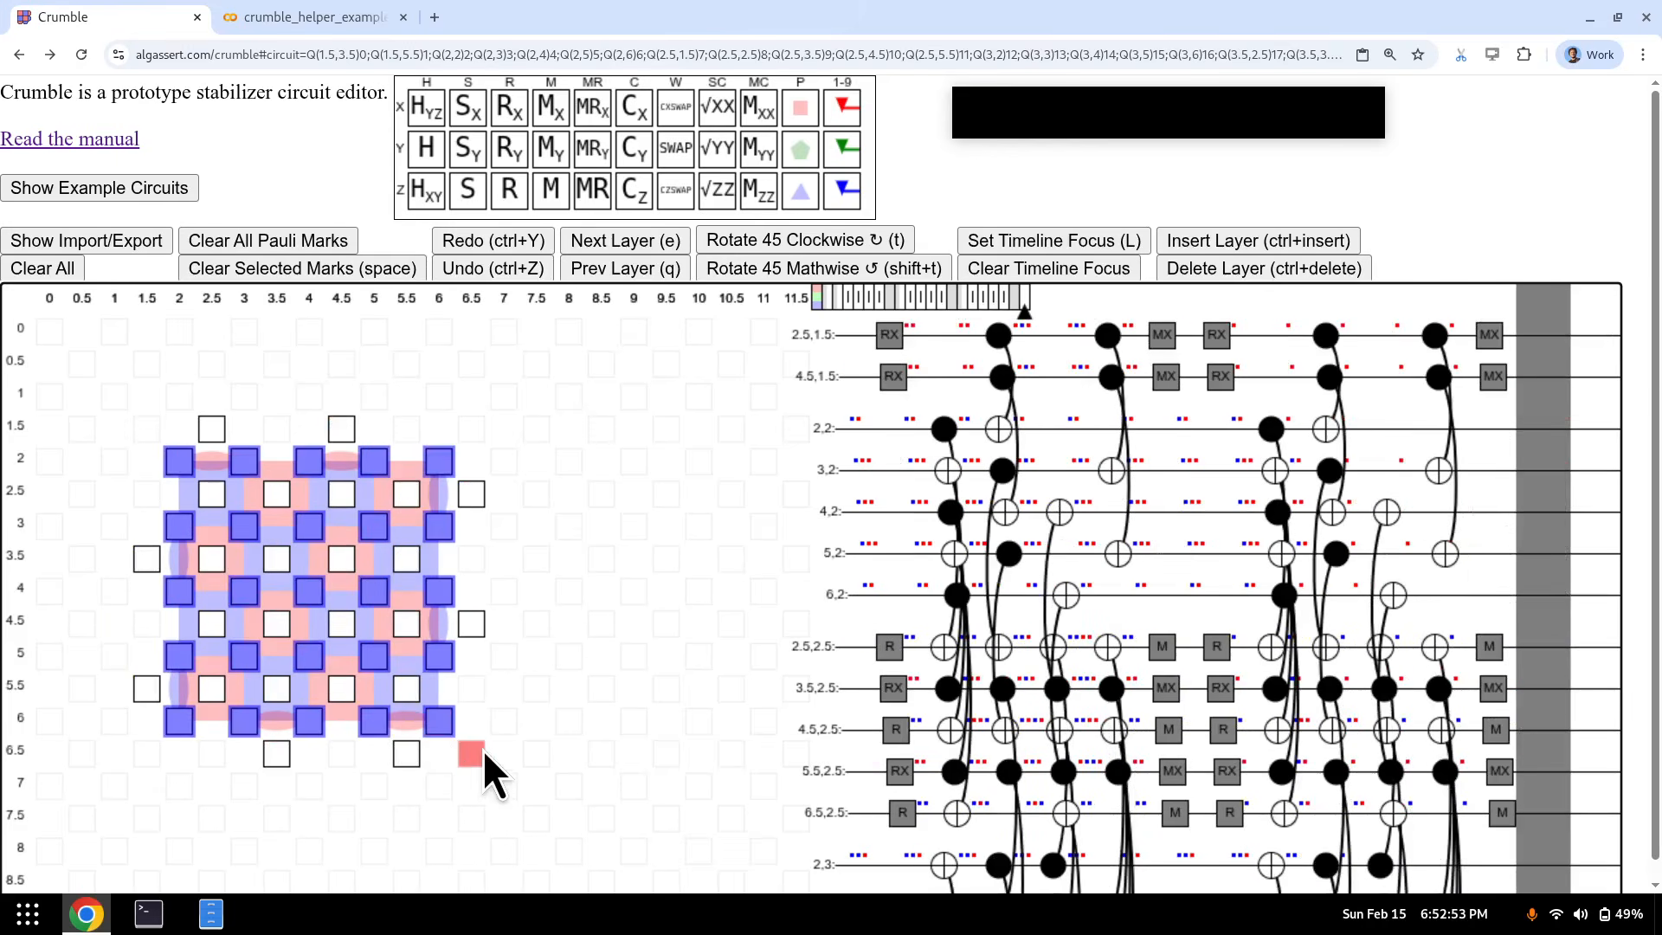
{"action": "key", "text": "m"}
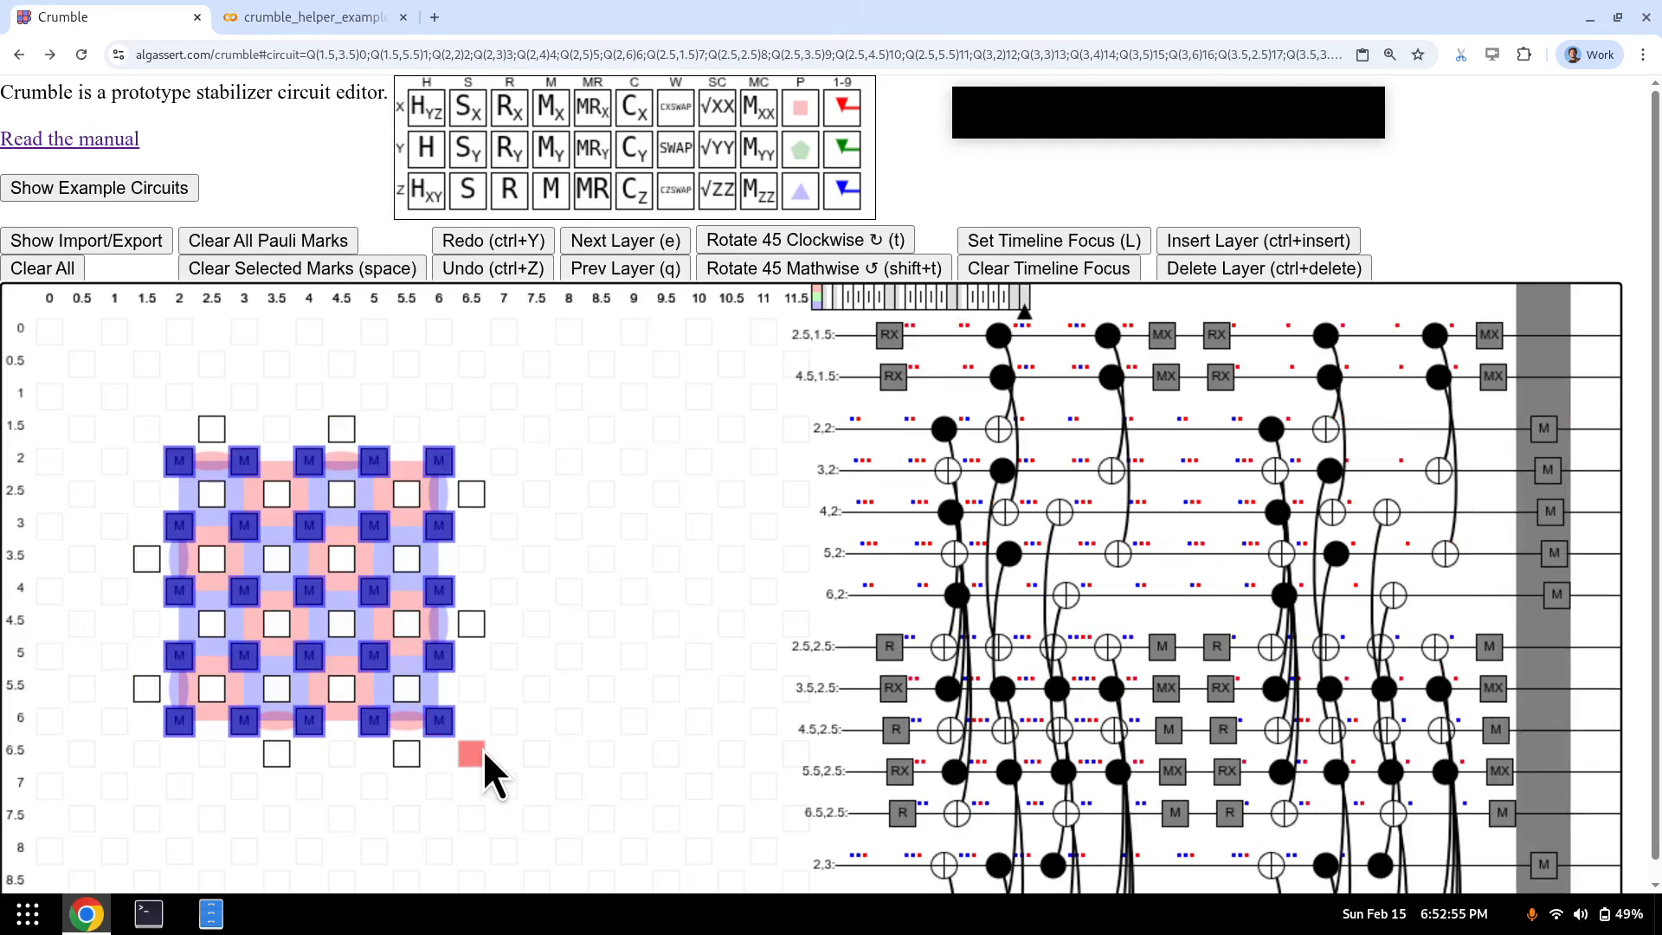
{"action": "key", "text": "q"}
{"action": "key", "text": "q"}
{"action": "key", "text": "q"}
{"action": "key", "text": "q"}
{"action": "key", "text": "q"}
{"action": "key", "text": "q"}
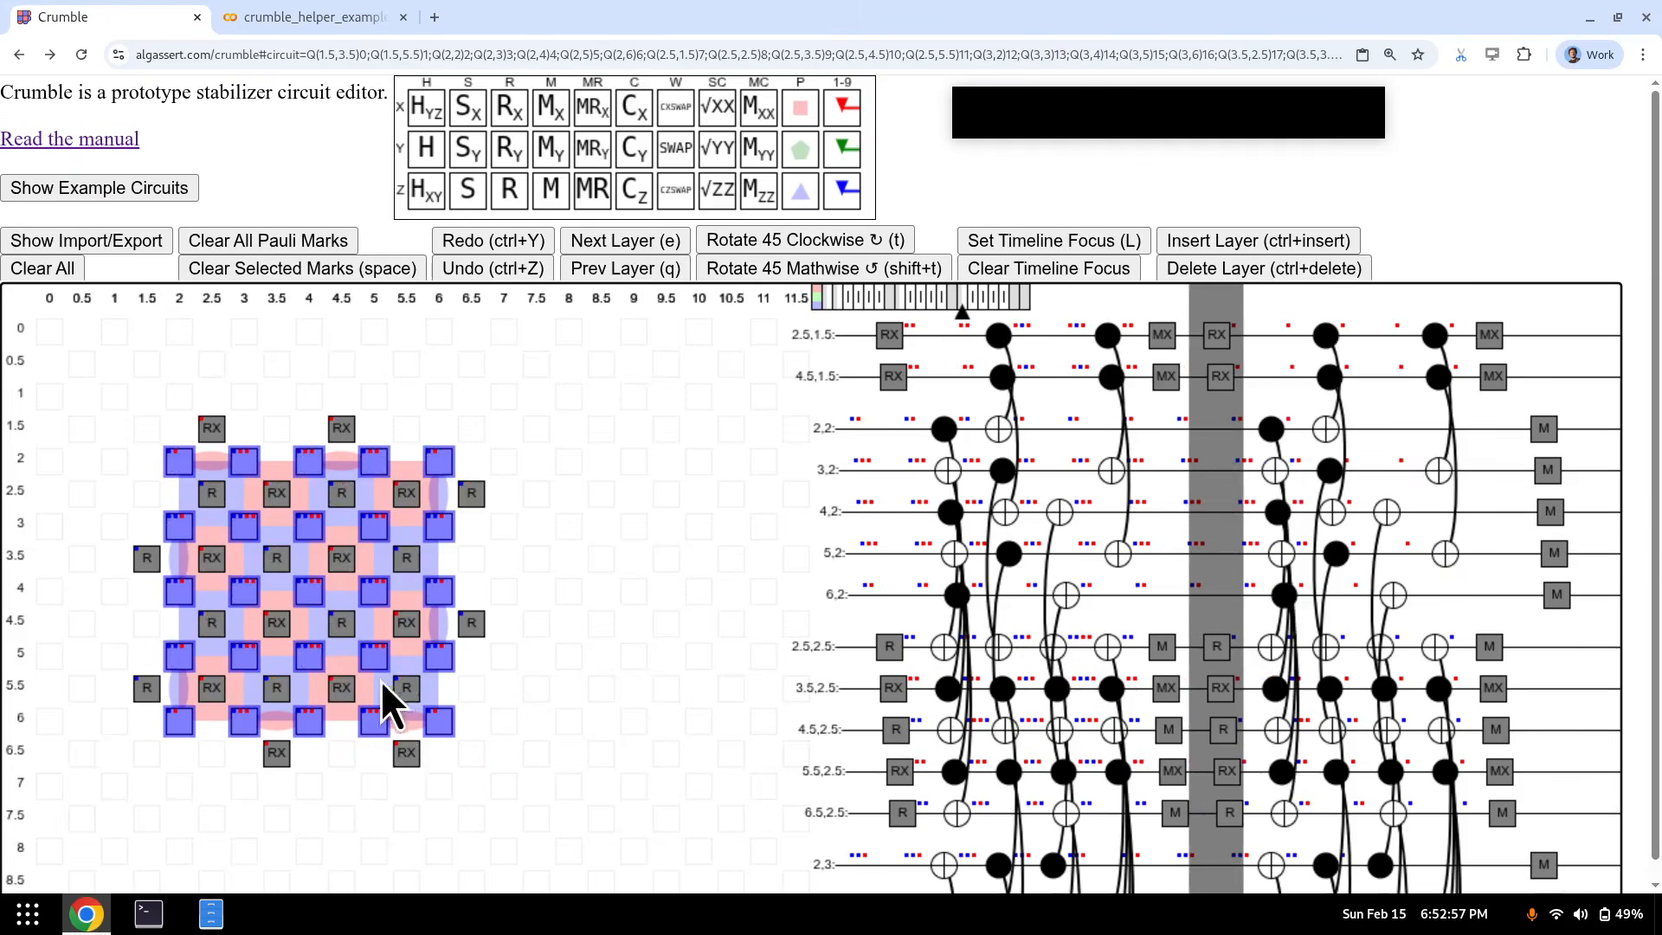
{"action": "left_click", "coordinate": [218, 507]}
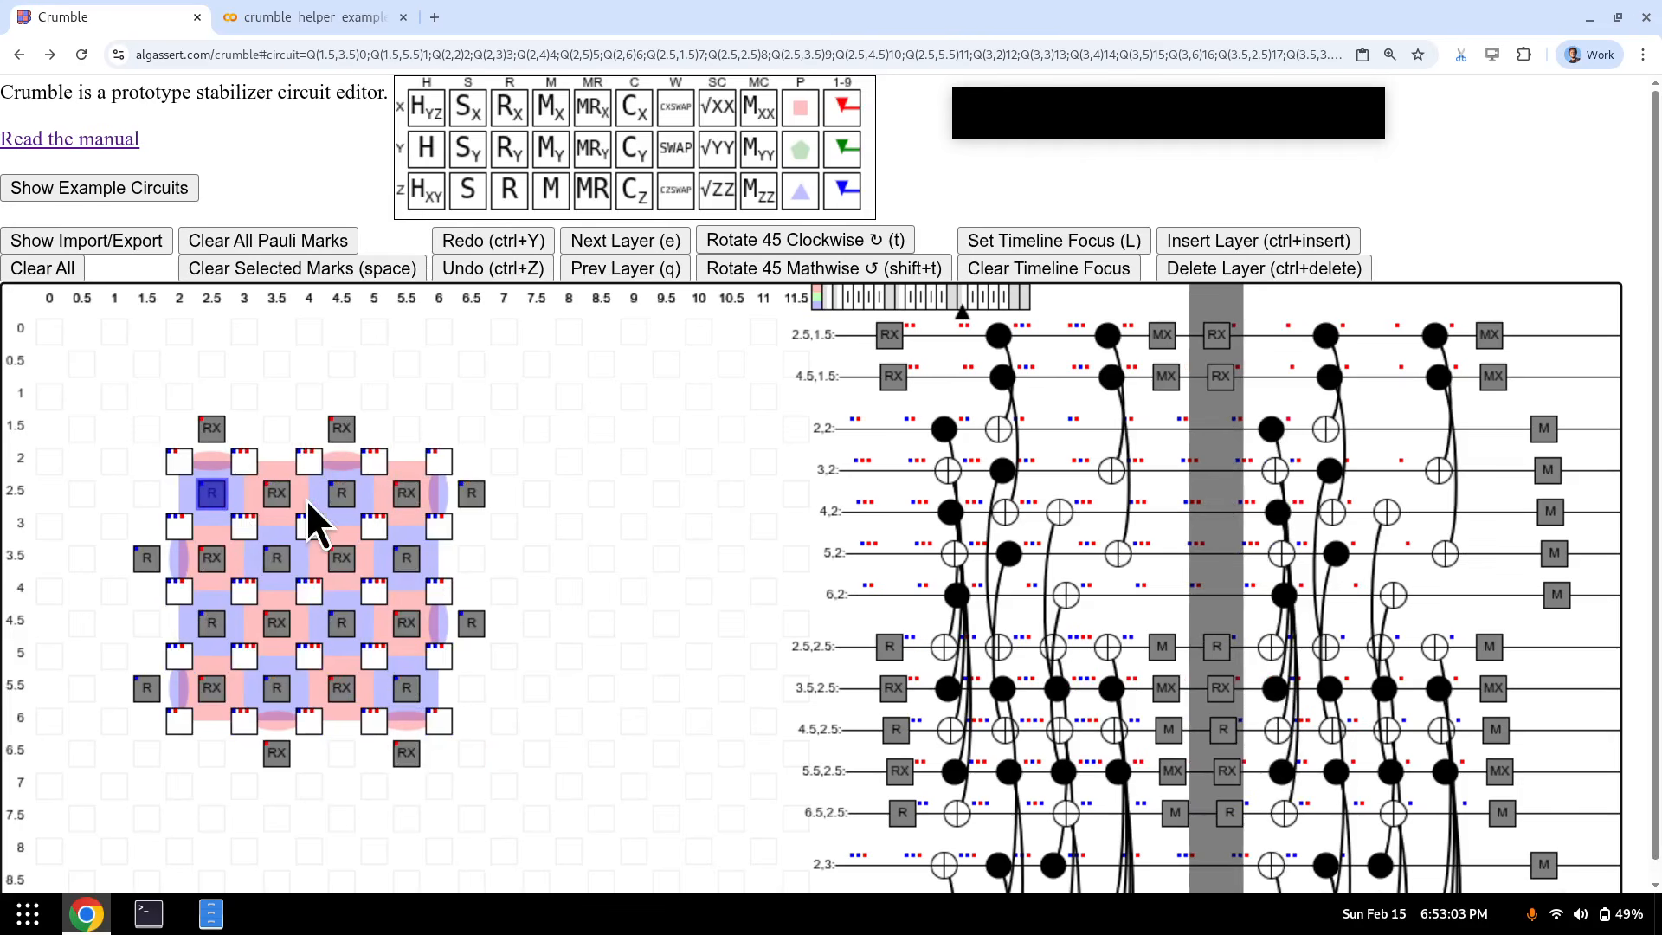
- Add a Z marker on reset qubit (2.5,2.5) and follow it to the M layer and back
{"action": "key", "text": "1+z"}
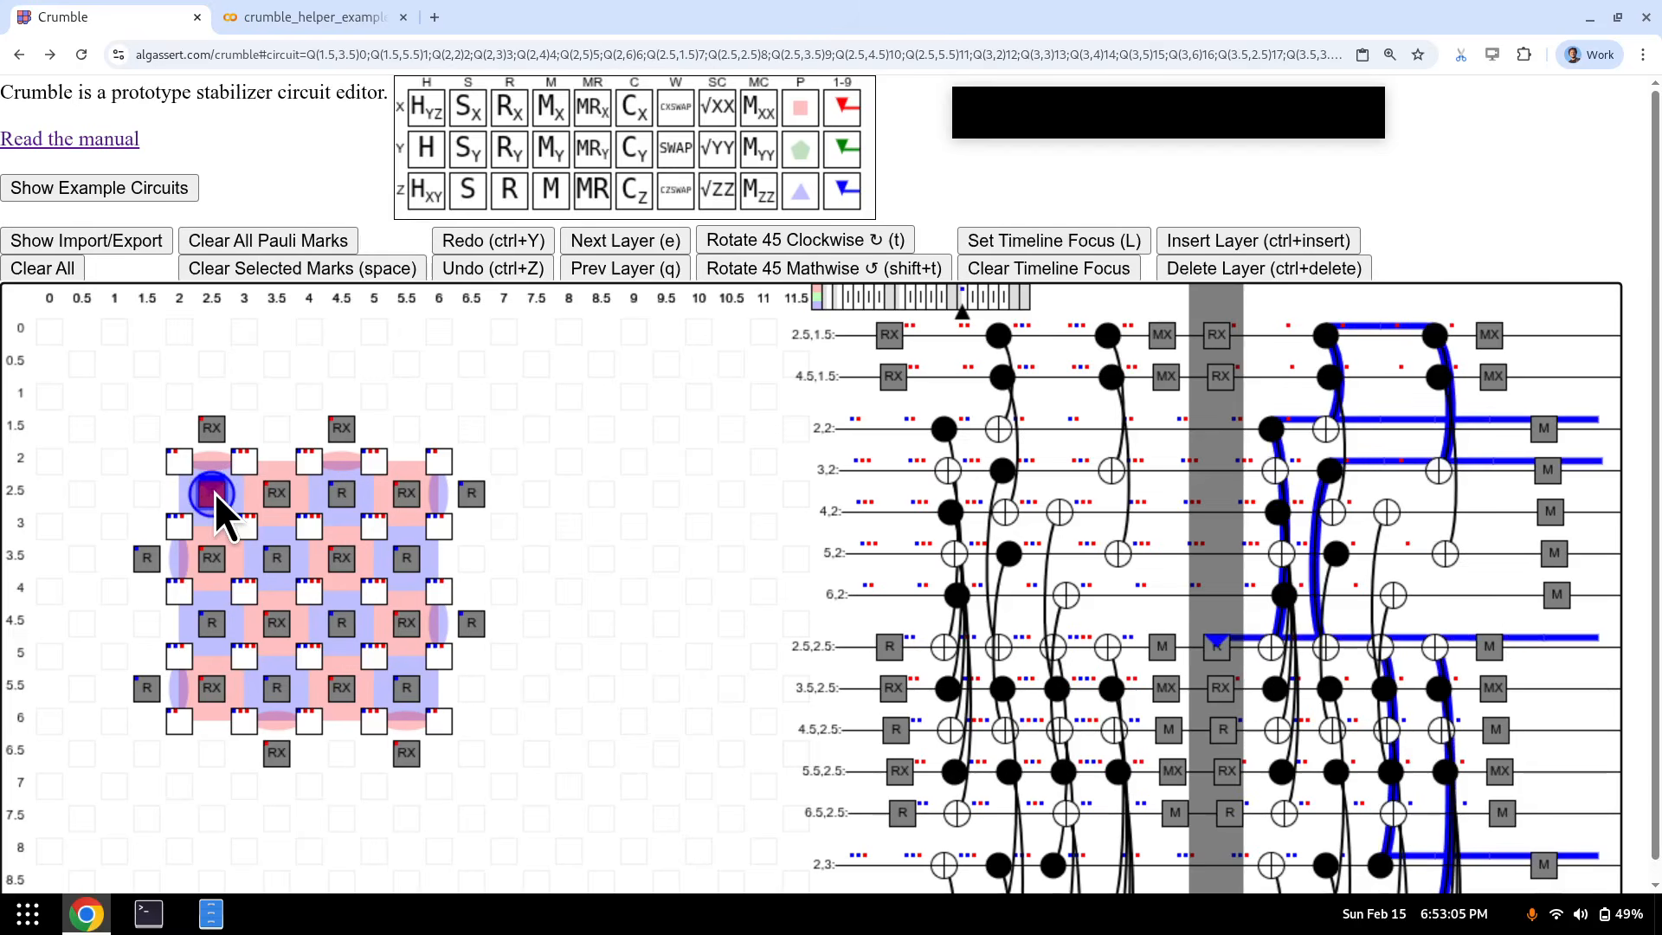
{"action": "key", "text": "e"}
{"action": "key", "text": "e"}
{"action": "key", "text": "e"}
{"action": "key", "text": "e"}
{"action": "key", "text": "e"}
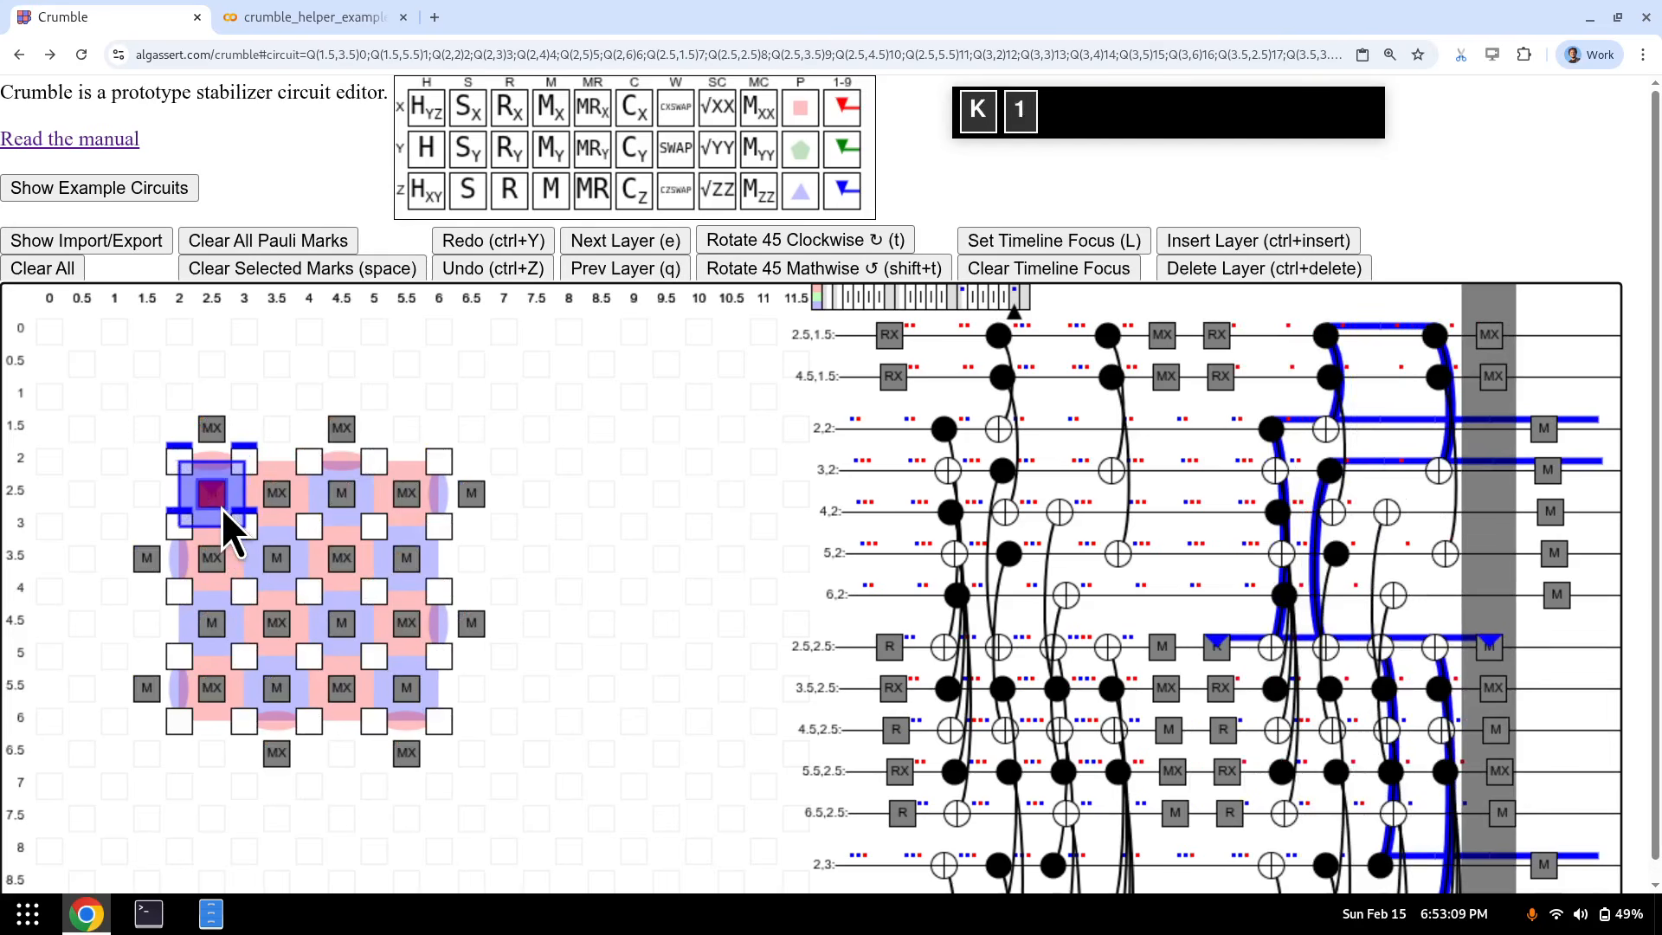
{"action": "key", "text": "e"}
{"action": "key", "text": "q"}
{"action": "key", "text": "q"}
{"action": "key", "text": "q"}
{"action": "key", "text": "q"}
{"action": "key", "text": "q"}
{"action": "key", "text": "q"}
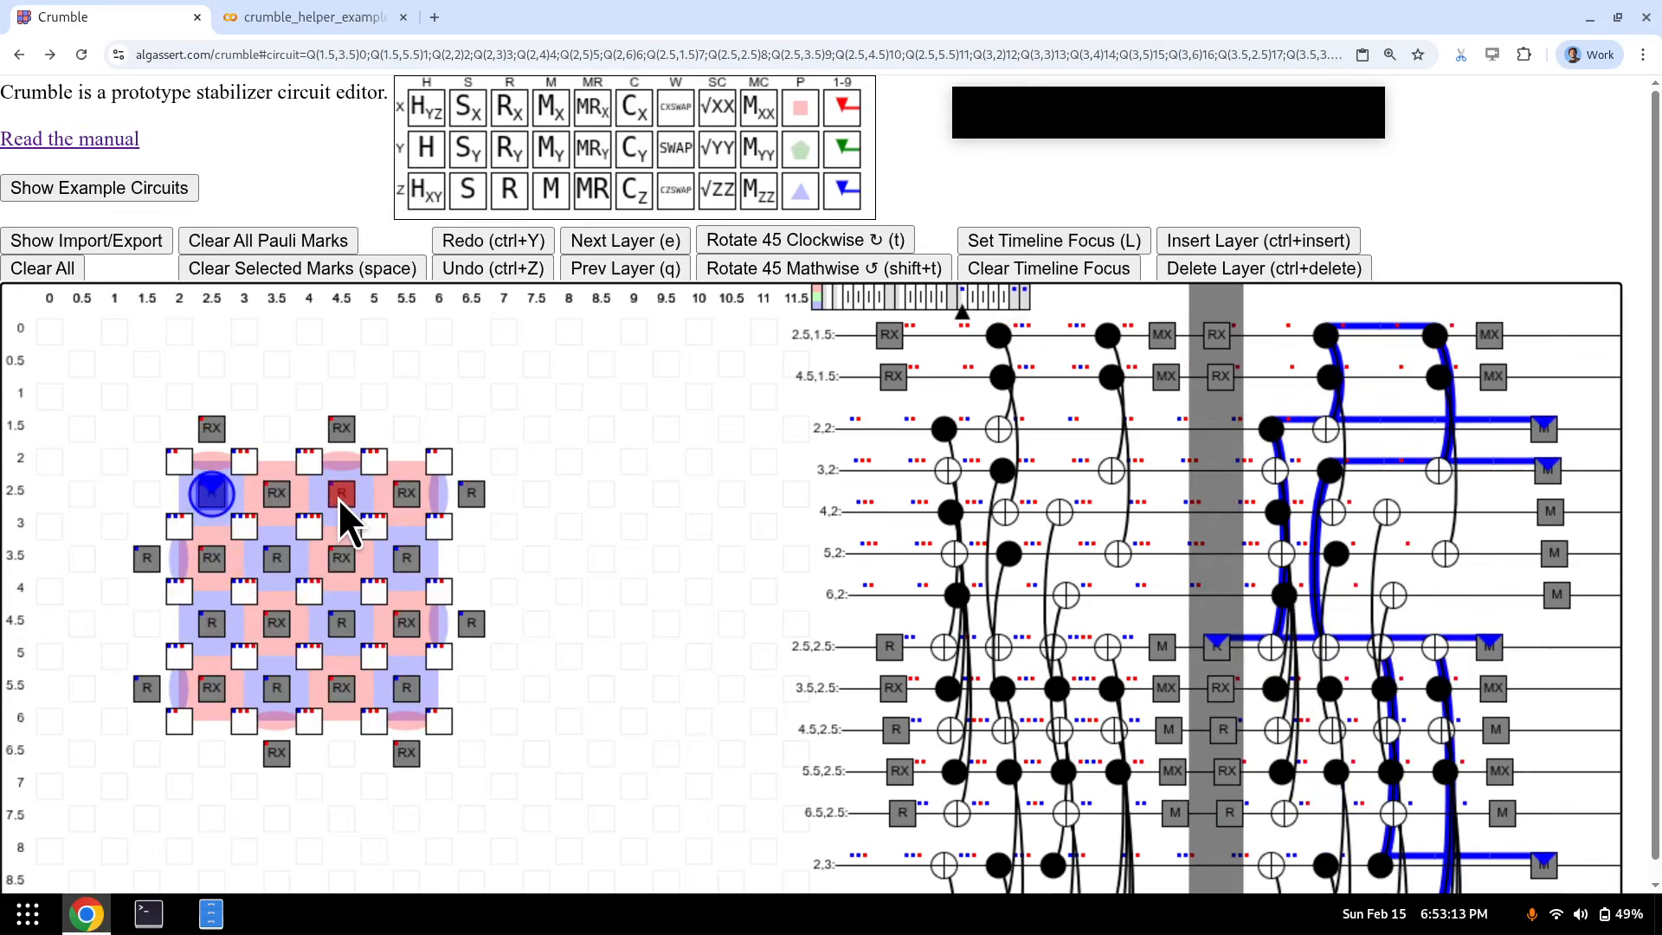
- Add Z markers 2–6 to the R reset qubits starting at (4.5,2.5) and (1.5,3.5)
{"action": "left_click", "coordinate": [339, 497]}
{"action": "key", "text": "2"}
{"action": "left_click", "coordinate": [468, 499]}
{"action": "key", "text": "3"}
{"action": "left_click", "coordinate": [151, 563]}
{"action": "key", "text": "4"}
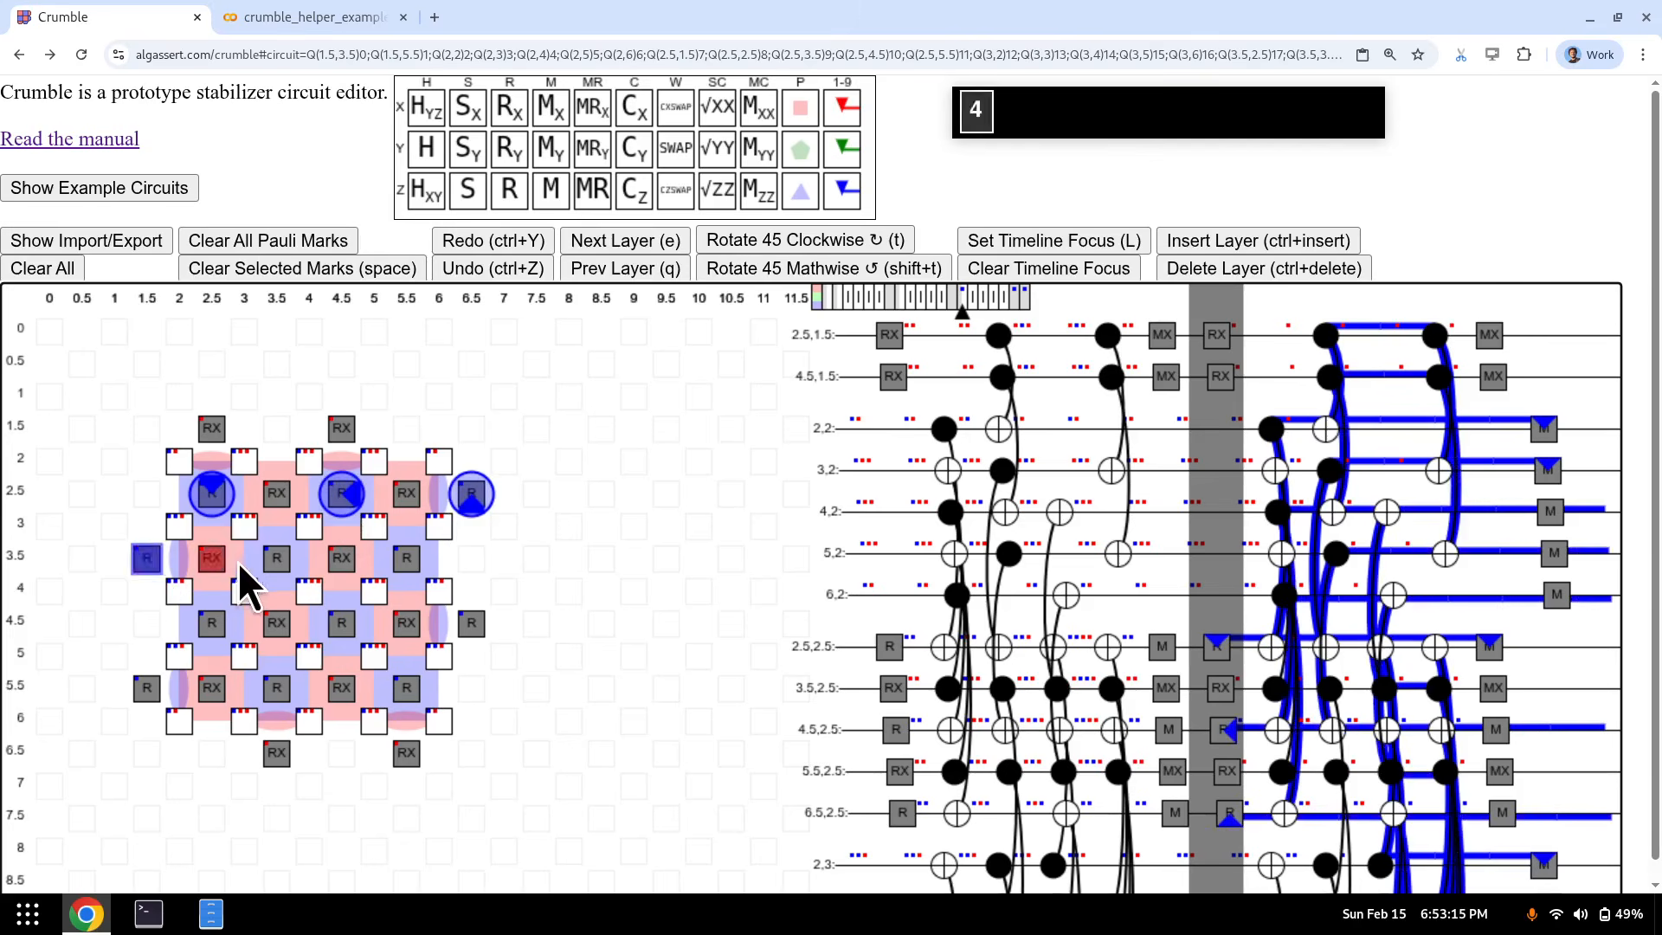
{"action": "key", "text": "5"}
{"action": "left_click", "coordinate": [407, 561]}
{"action": "key", "text": "6"}
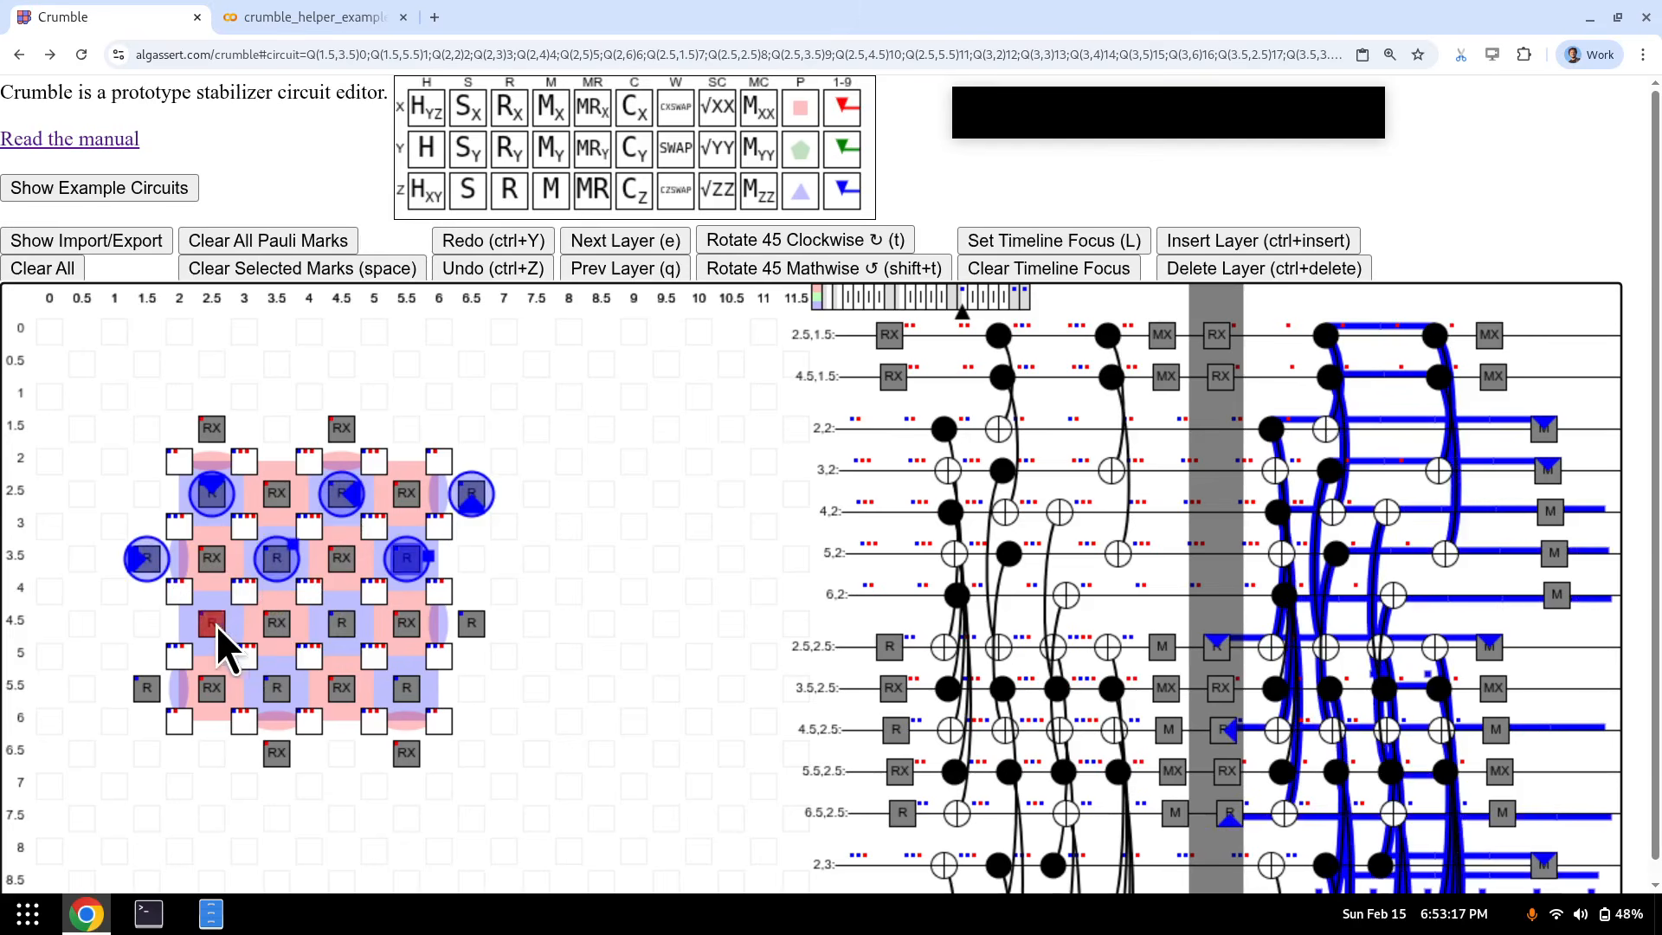
- Add Z markers 7, 8, 9, 0 and minus to the remaining R qubits, including (6.5,4.5), (1.5,5.5), (3.5,5.5)
{"action": "left_click", "coordinate": [215, 625]}
{"action": "key", "text": "7"}
{"action": "left_click", "coordinate": [344, 625]}
{"action": "key", "text": "8"}
{"action": "left_click", "coordinate": [461, 626]}
{"action": "key", "text": "9"}
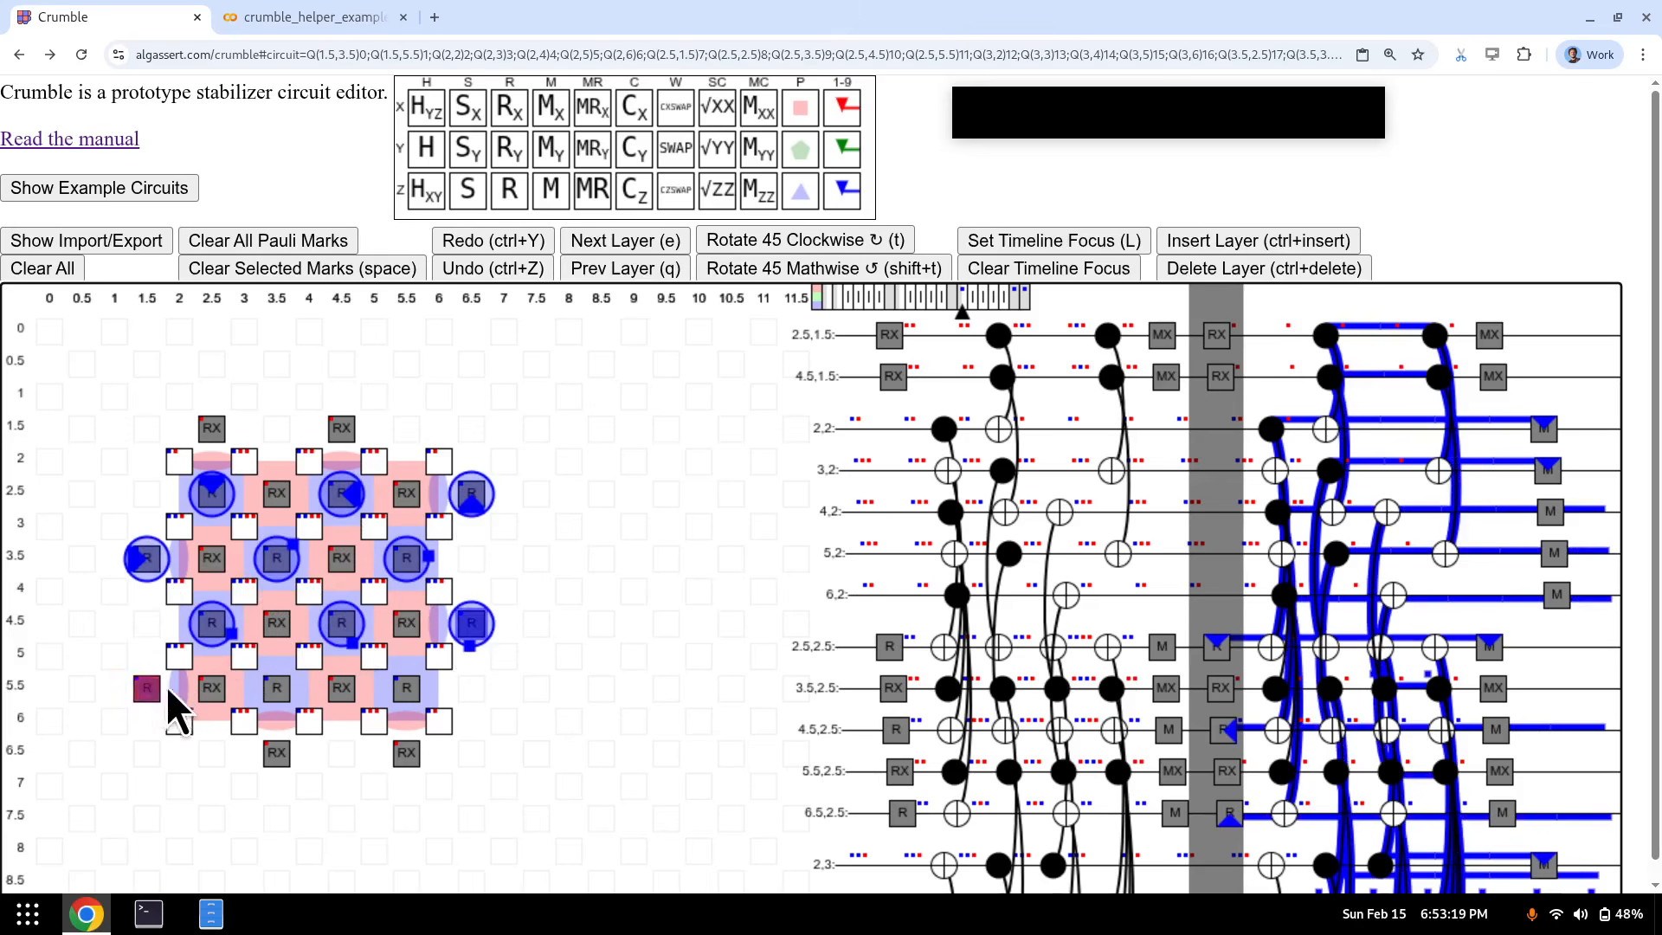
{"action": "left_click", "coordinate": [156, 688]}
{"action": "key", "text": "0"}
{"action": "left_click", "coordinate": [287, 694]}
{"action": "key", "text": "minus"}
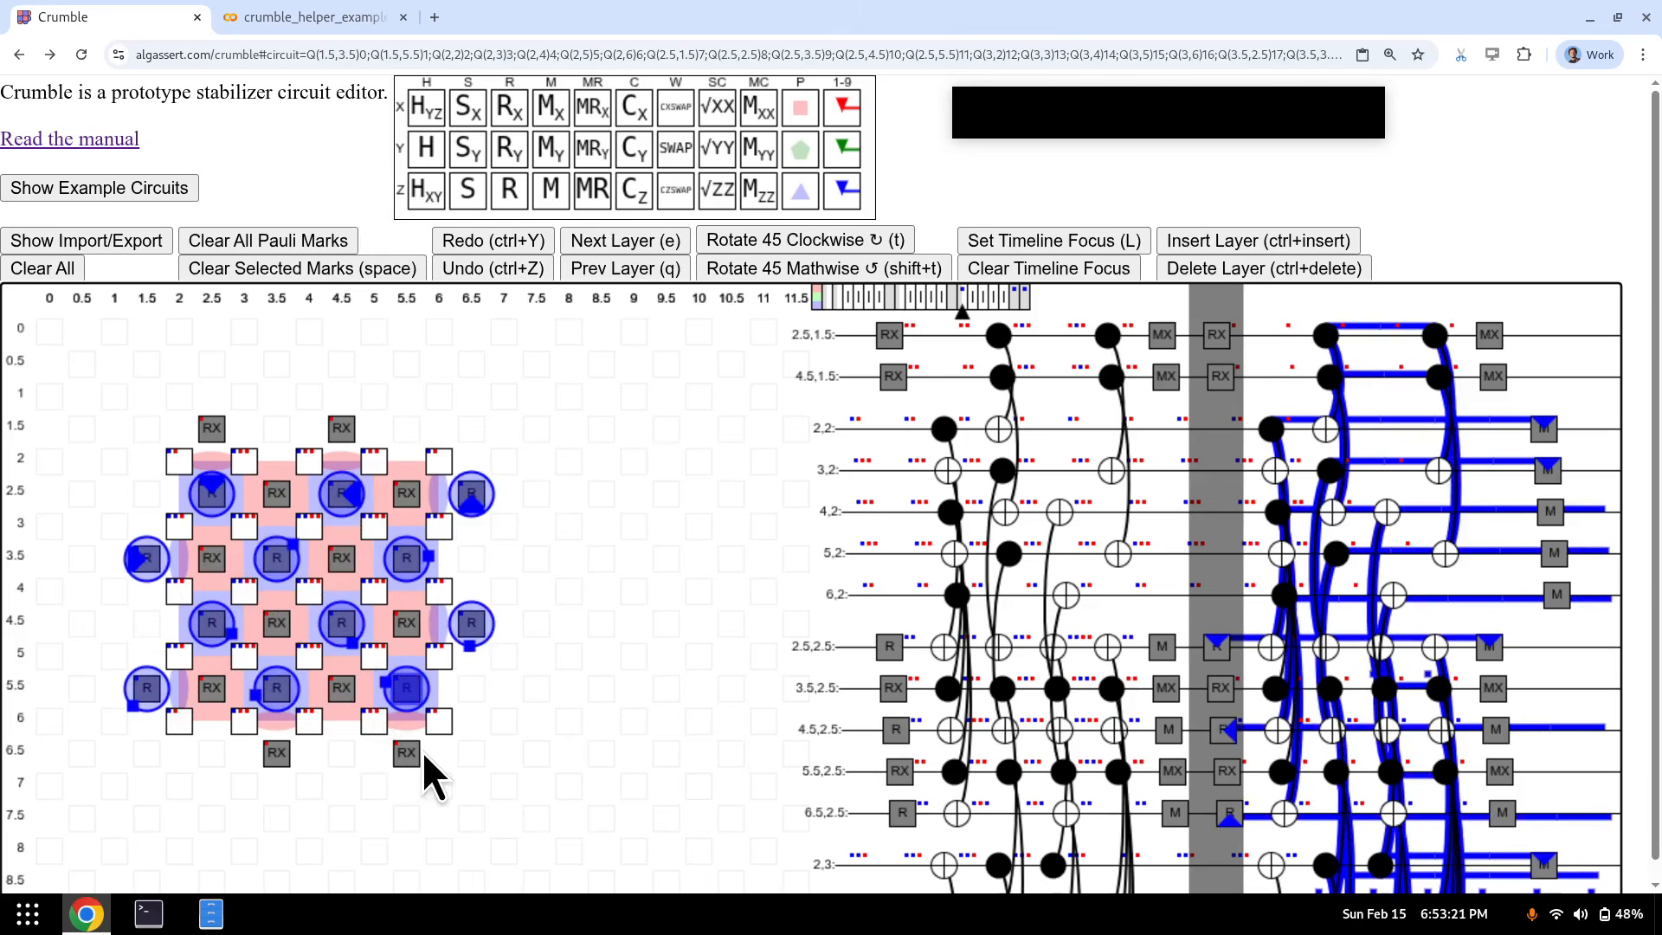
- Follow the markers through the CNOT layers to the final measurements, then show all qubits in the timeline
{"action": "key", "text": "e"}
{"action": "key", "text": "e"}
{"action": "key", "text": "e"}
{"action": "key", "text": "e"}
{"action": "key", "text": "e"}
{"action": "key", "text": "l"}
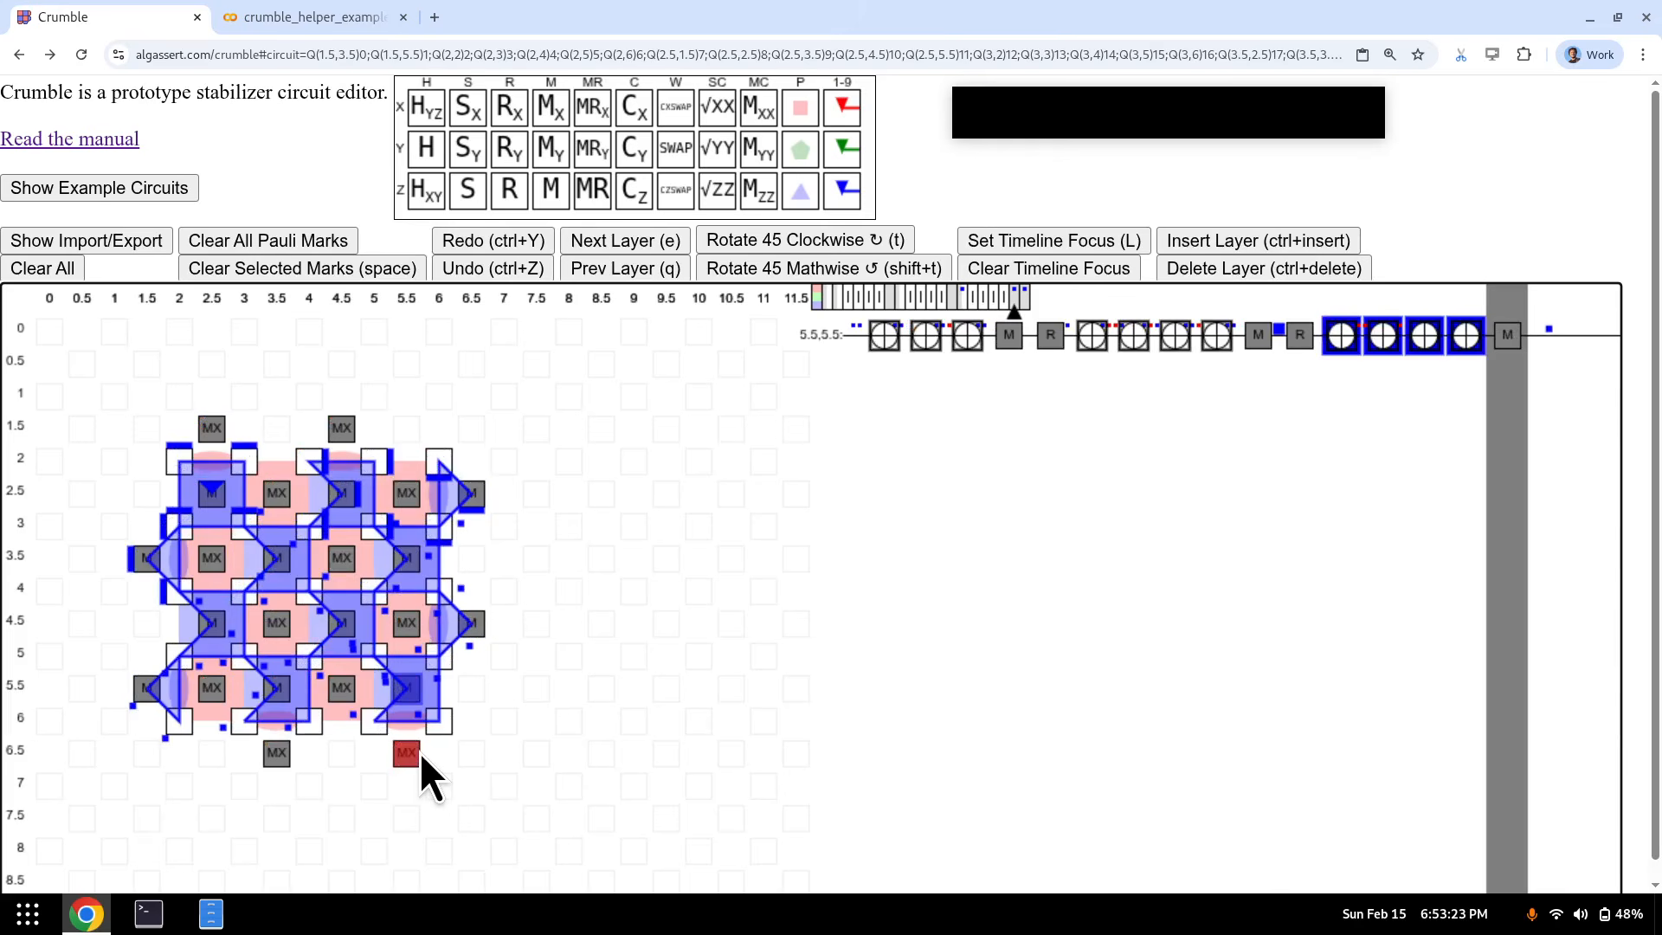
{"action": "key", "text": "ctrl+z"}
{"action": "key", "text": "ctrl+shift+z"}
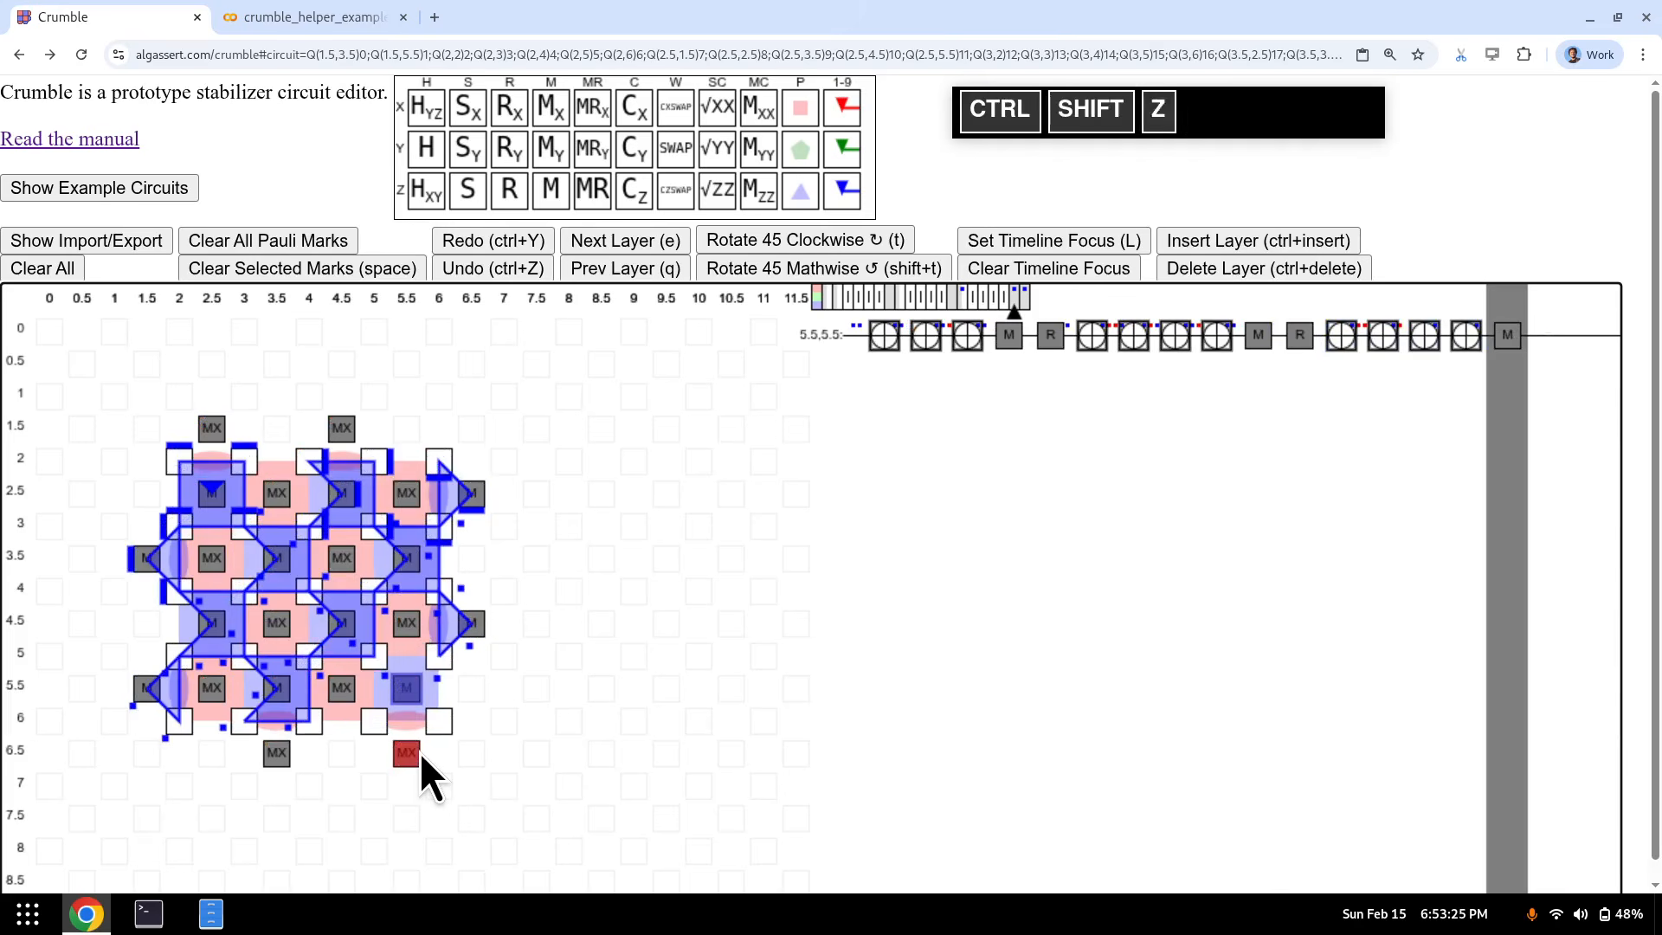
{"action": "left_click", "coordinate": [1065, 264]}
- Close off each blue Z marker at the MX measurement layer with K
{"action": "key", "text": "k"}
{"action": "key", "text": "k+2"}
{"action": "key", "text": "k+3"}
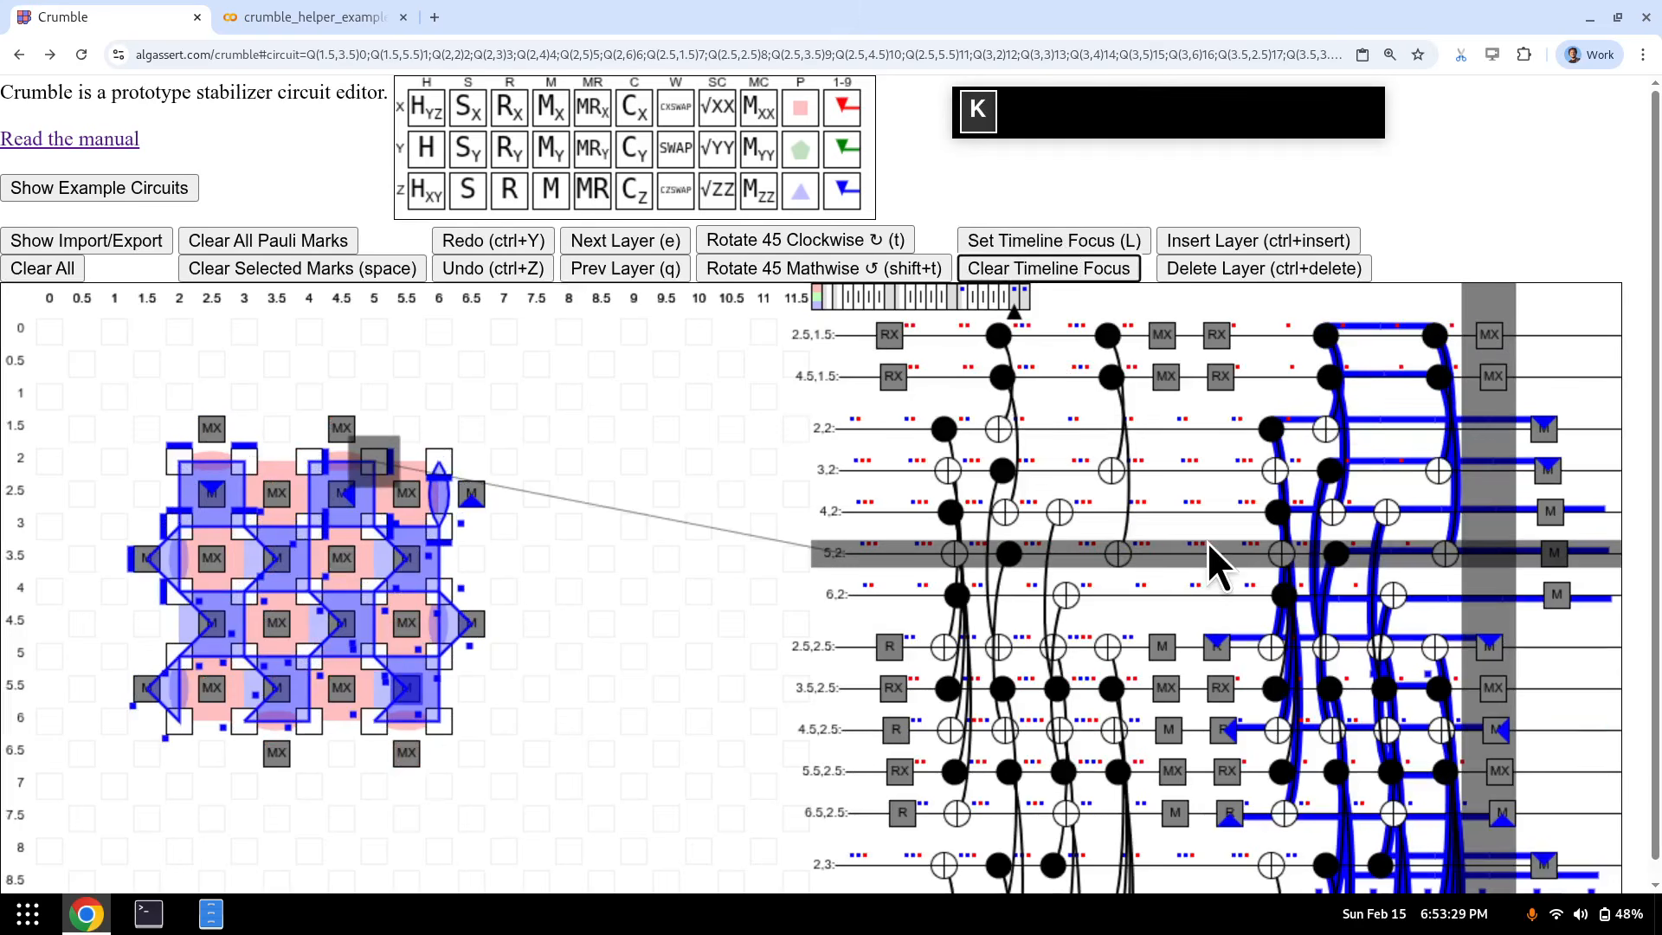
{"action": "key", "text": "k+4"}
{"action": "key", "text": "k+5"}
{"action": "key", "text": "k+6"}
{"action": "key", "text": "k+7"}
{"action": "key", "text": "k+8"}
{"action": "key", "text": "k+9"}
{"action": "key", "text": "k+0"}
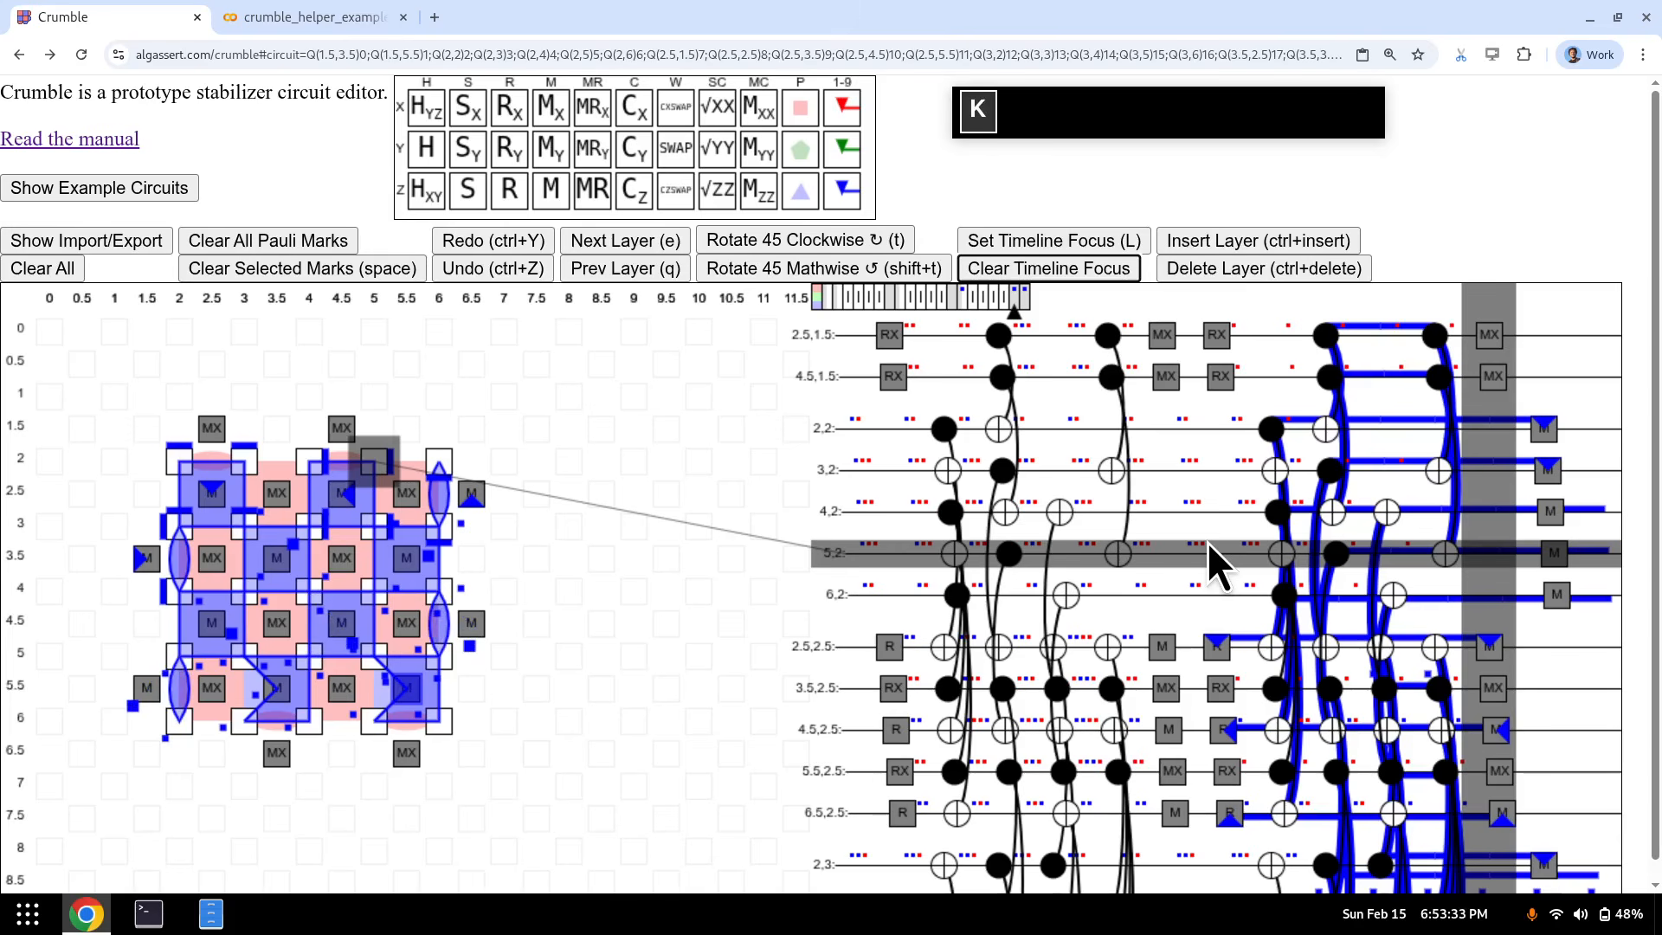
{"action": "key", "text": "k+minus"}
{"action": "key", "text": "k+equal"}
{"action": "key", "text": "e"}
- Close off the remaining markers on the M measurement layer, then step back to MX
{"action": "key", "text": "k+1"}
{"action": "key", "text": "k+2"}
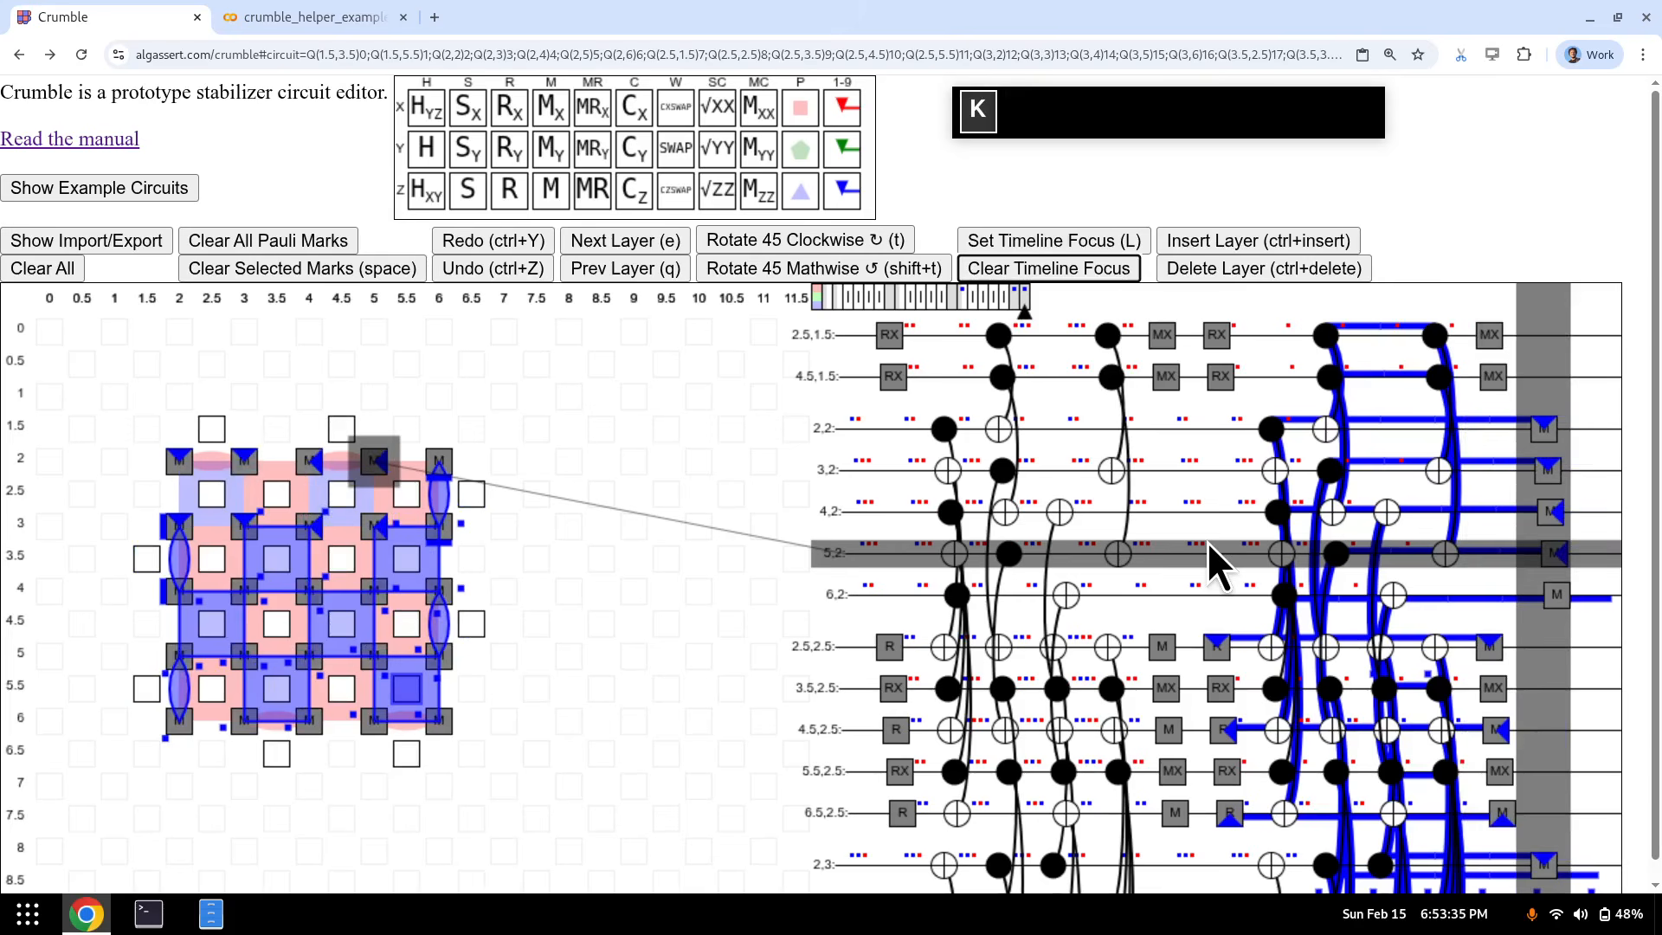
{"action": "key", "text": "k+3"}
{"action": "key", "text": "k+4"}
{"action": "key", "text": "k+5"}
{"action": "key", "text": "k+6"}
{"action": "key", "text": "k+7"}
{"action": "key", "text": "k+8"}
{"action": "key", "text": "k+9"}
{"action": "key", "text": "k+0"}
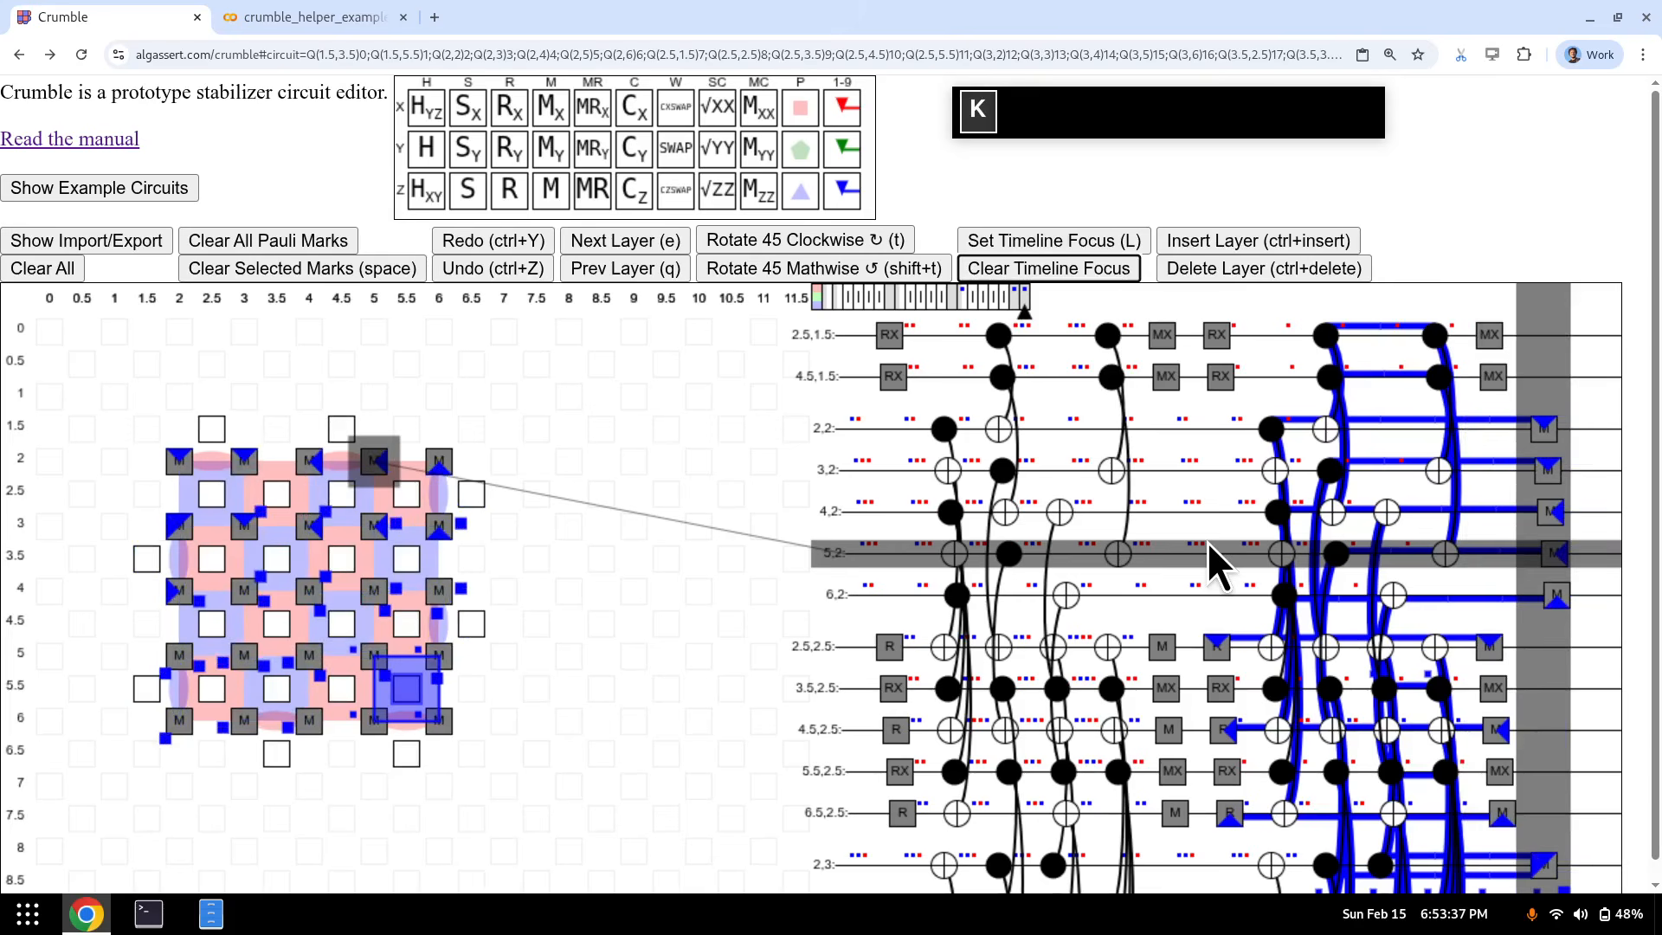
{"action": "key", "text": "k+minus"}
{"action": "key", "text": "q"}
{"action": "key", "text": "k"}
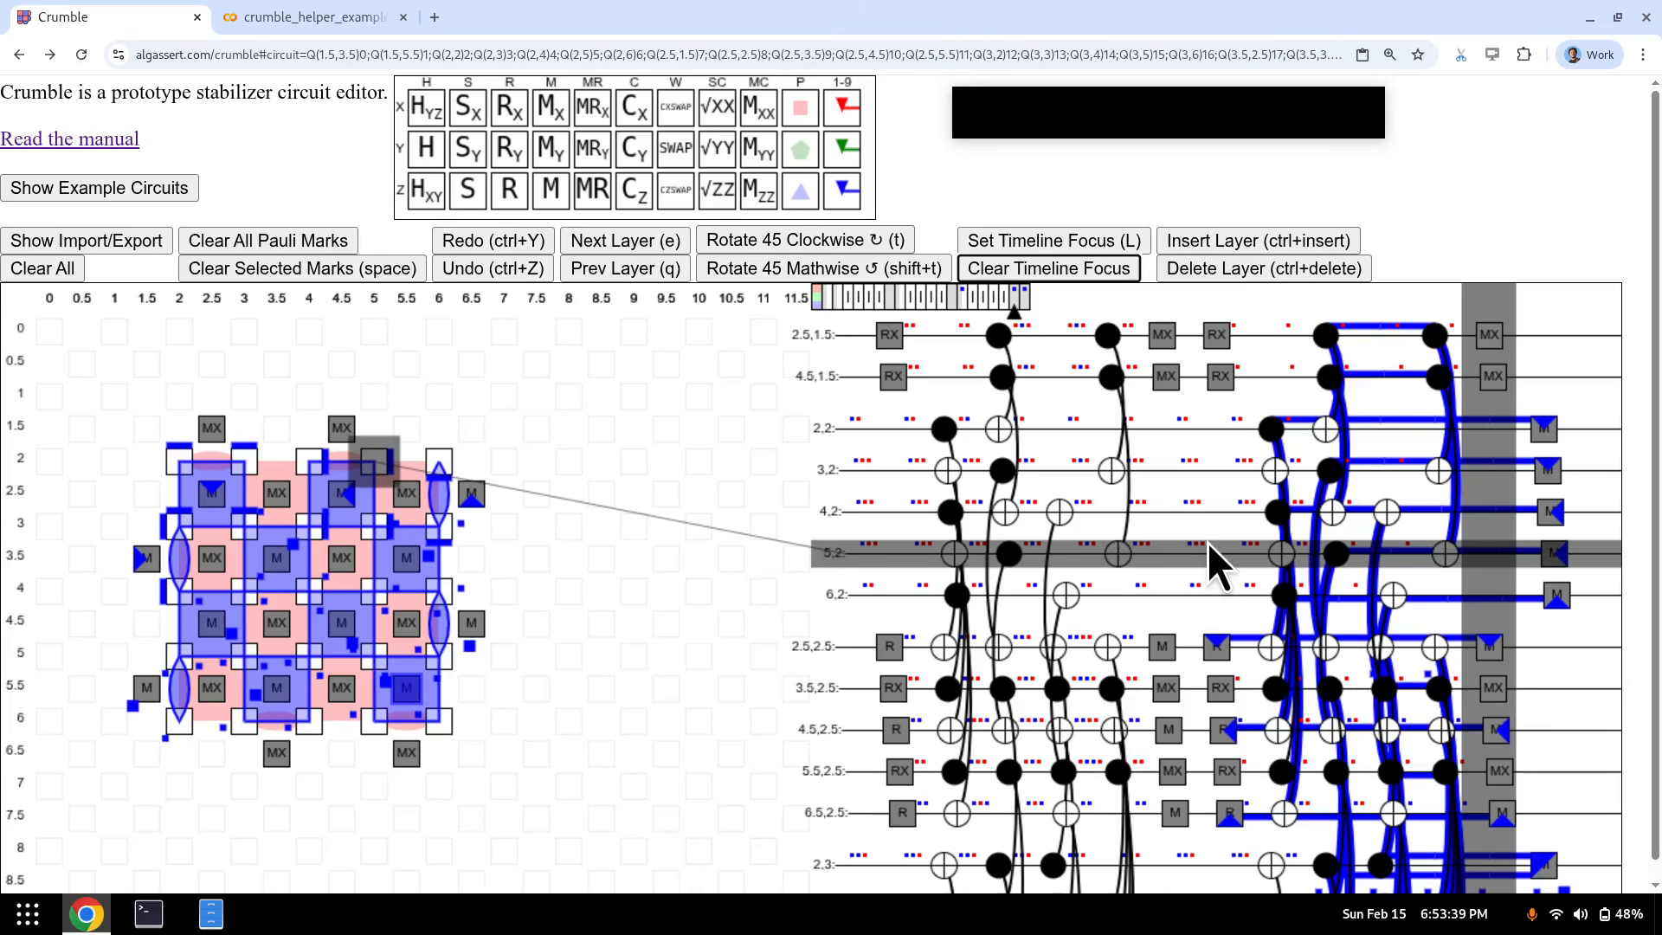
- Delete all twelve blue markers from the circuit with D
{"action": "key", "text": "d+1"}
{"action": "key", "text": "d+2"}
{"action": "key", "text": "d+3"}
{"action": "key", "text": "d+4"}
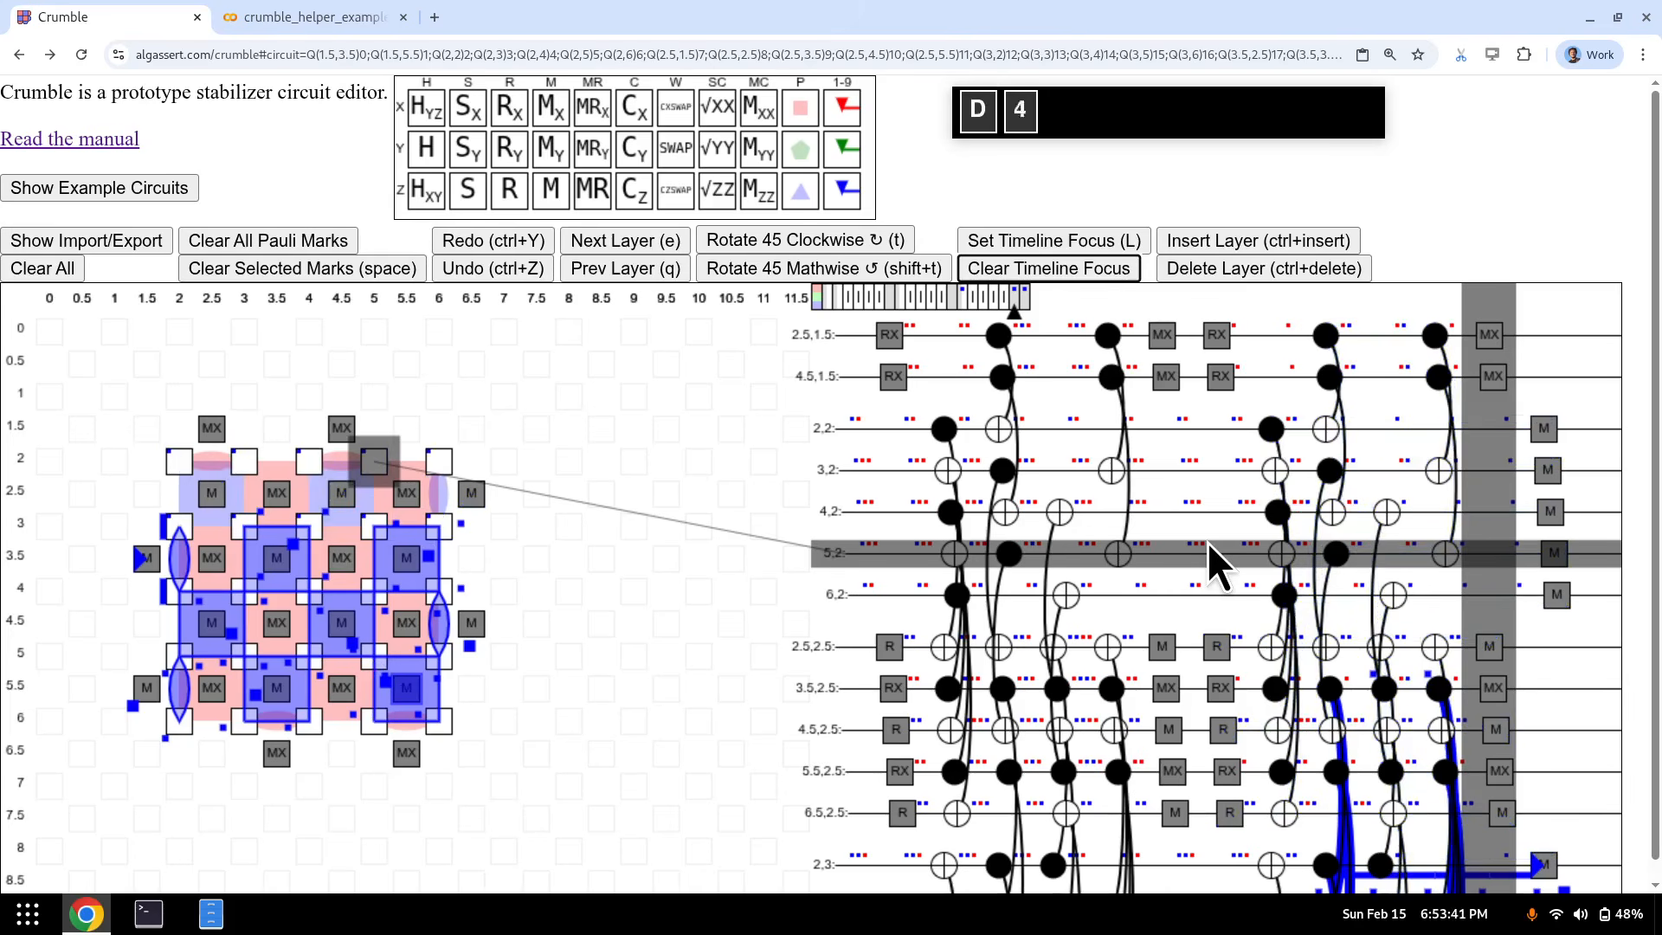
{"action": "key", "text": "d+5"}
{"action": "key", "text": "d+6"}
{"action": "key", "text": "d+7"}
{"action": "key", "text": "d+8"}
{"action": "key", "text": "d+9"}
{"action": "key", "text": "d+0"}
{"action": "key", "text": "d+minus"}
{"action": "key", "text": "d+equal"}
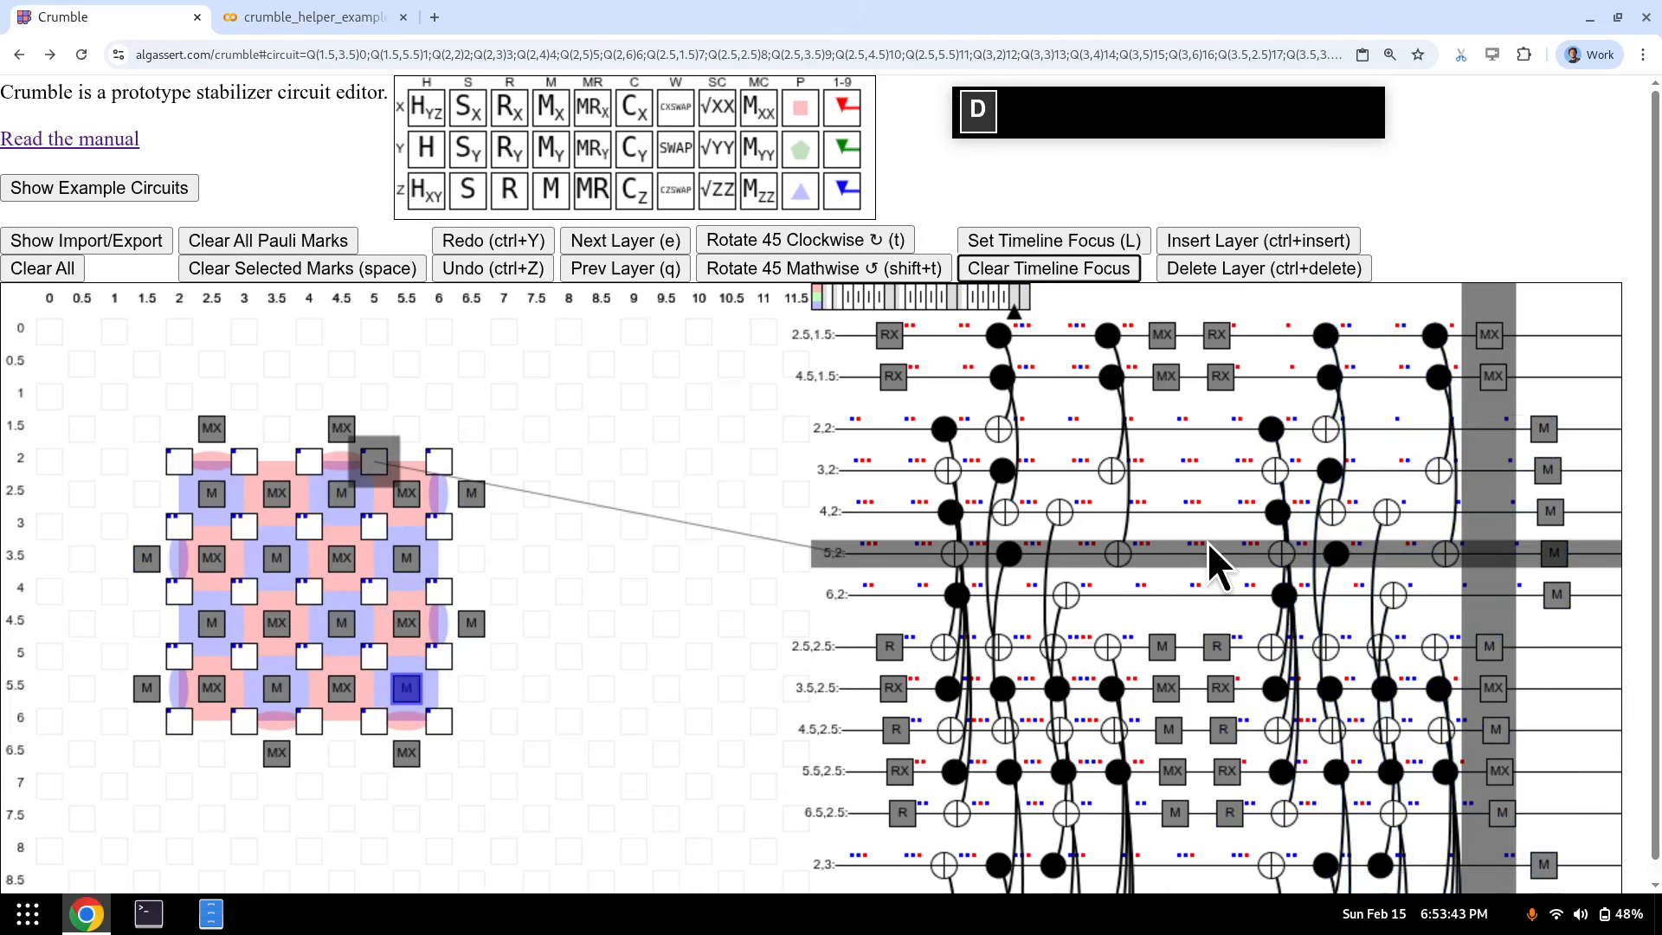
- Jump between the first and final layers to confirm no markers remain
{"action": "key", "text": "Home"}
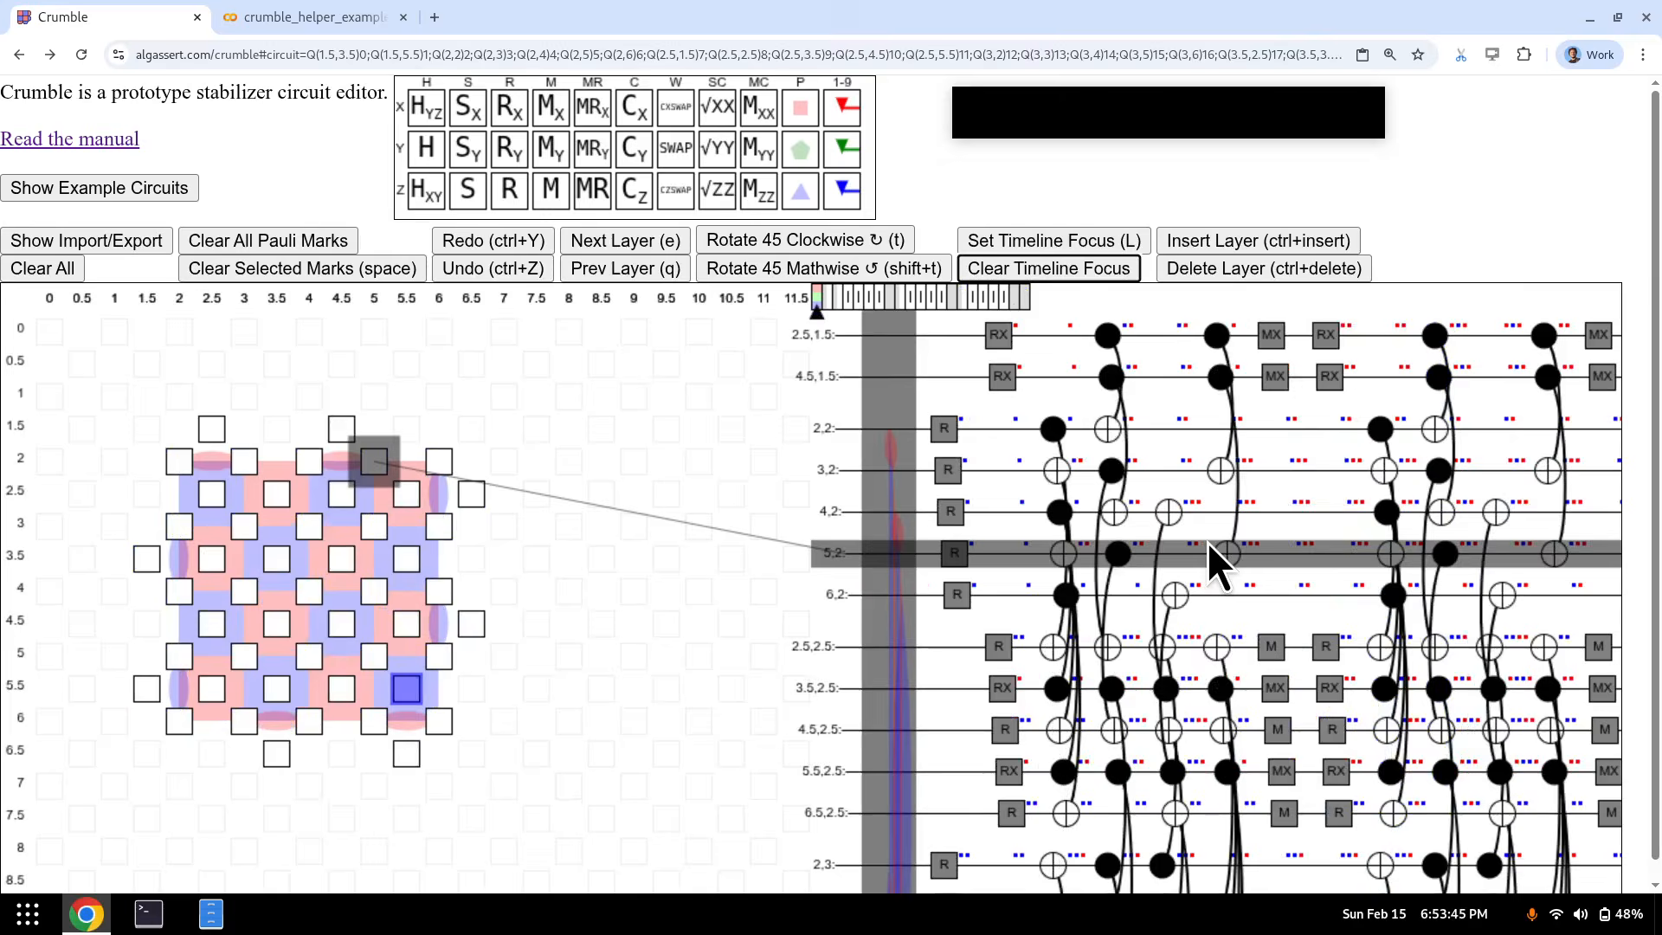
{"action": "key", "text": "e"}
{"action": "key", "text": "e"}
{"action": "key", "text": "e"}
{"action": "key", "text": "e"}
{"action": "key", "text": "e"}
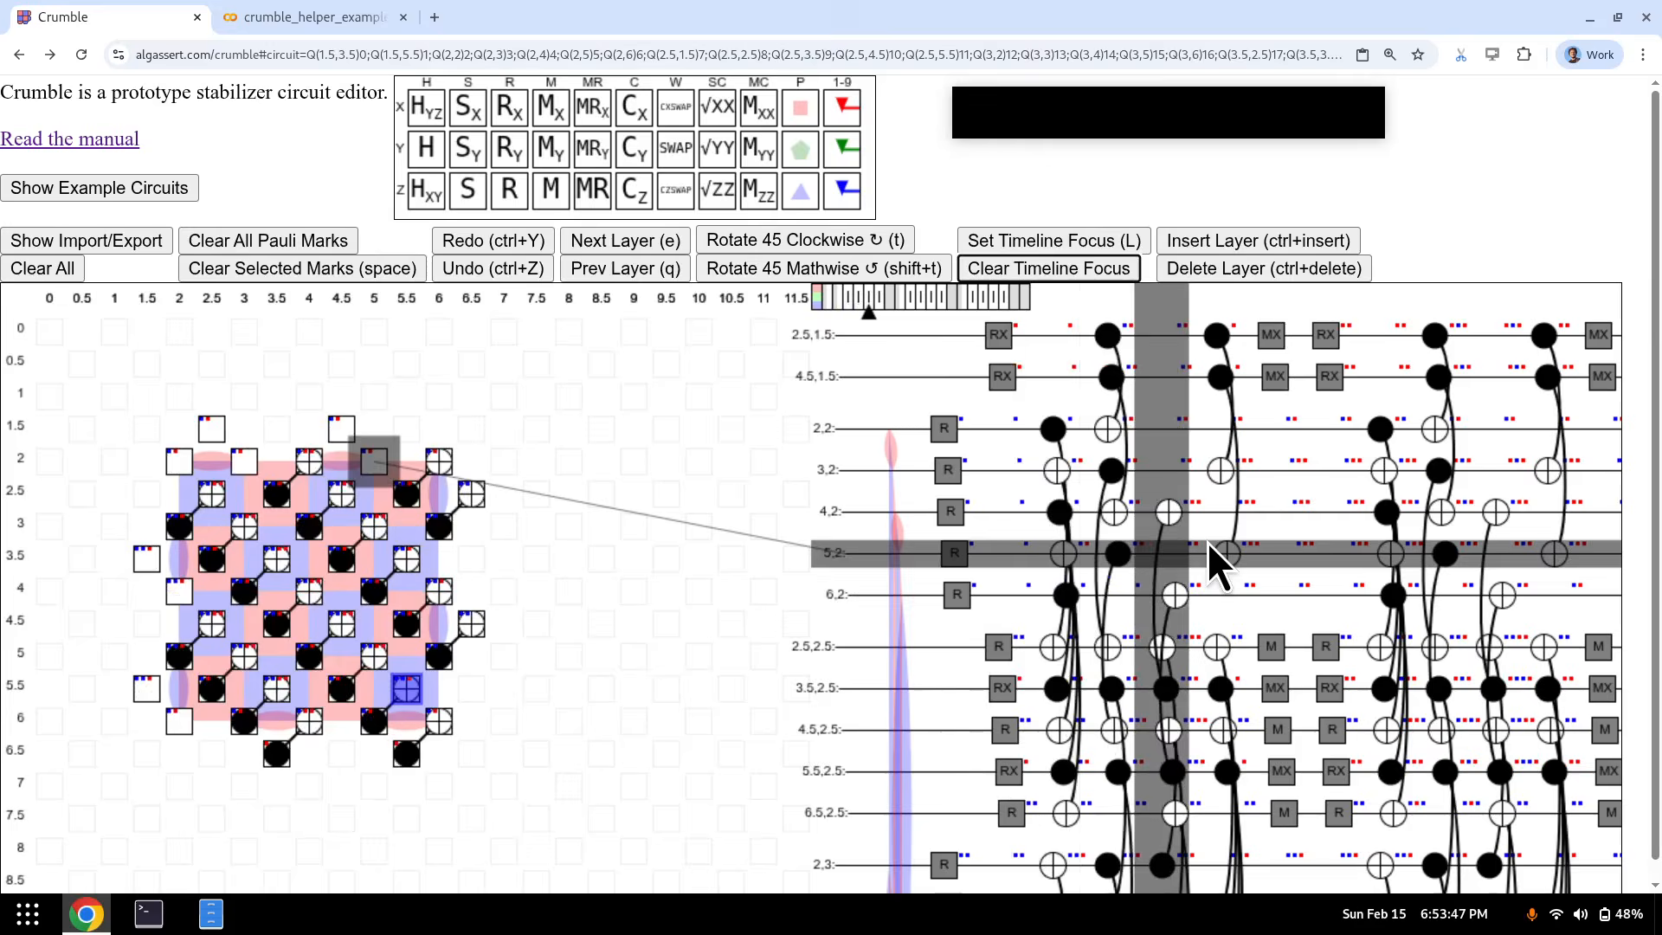
{"action": "key", "text": "End"}
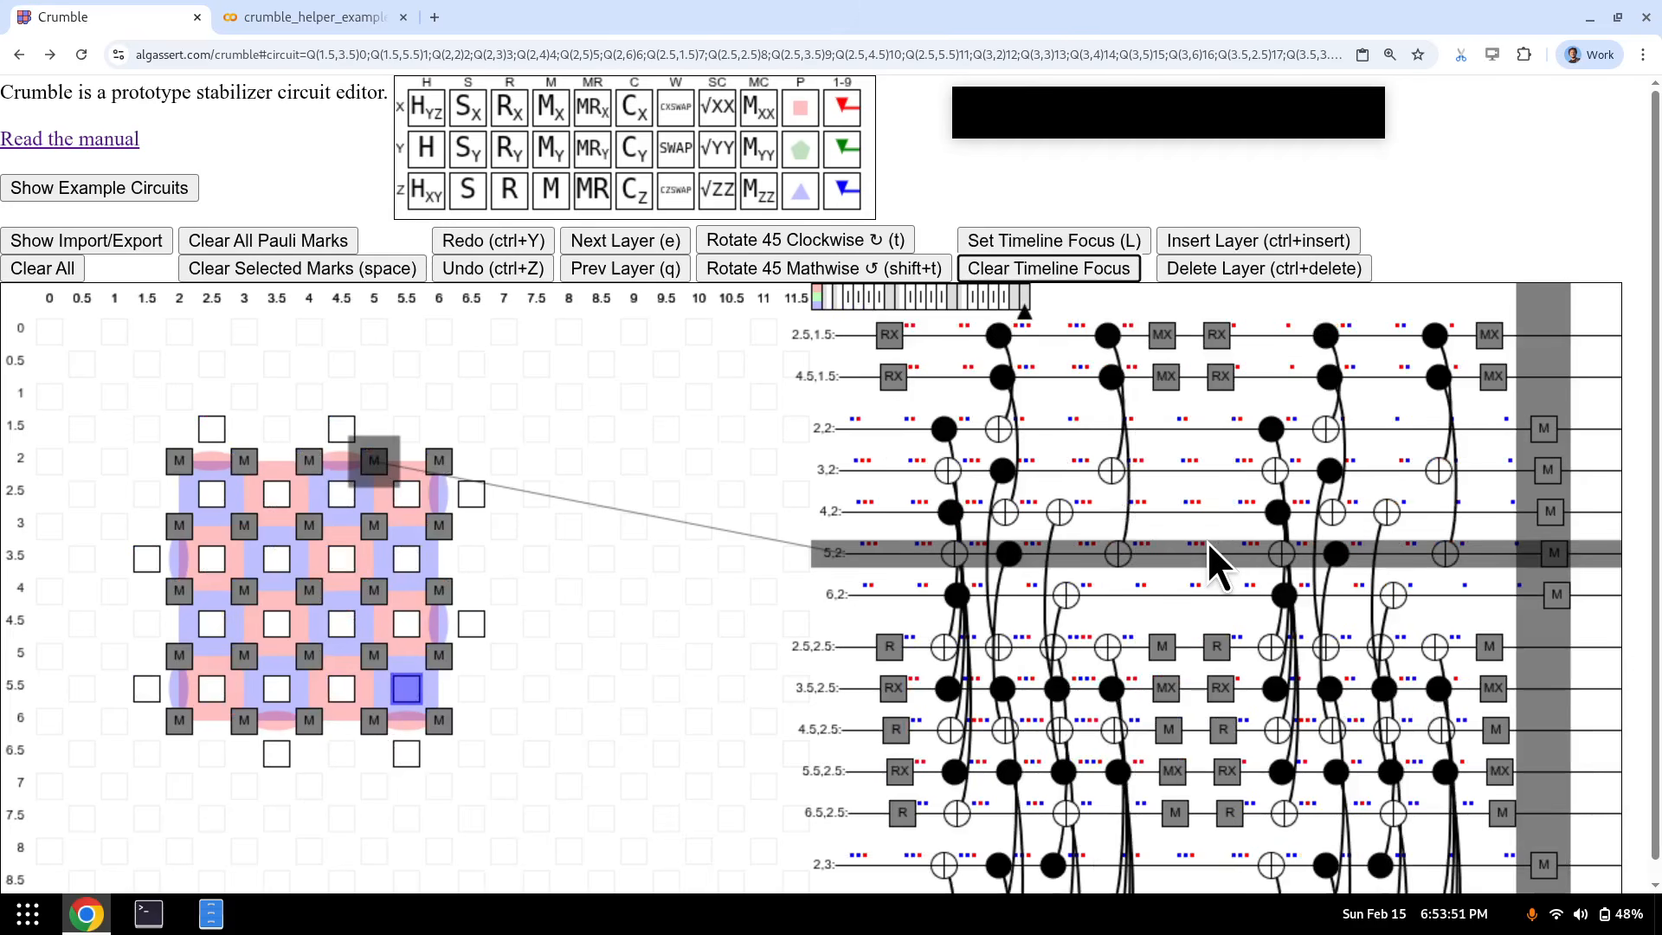
{"action": "key", "text": "Home"}
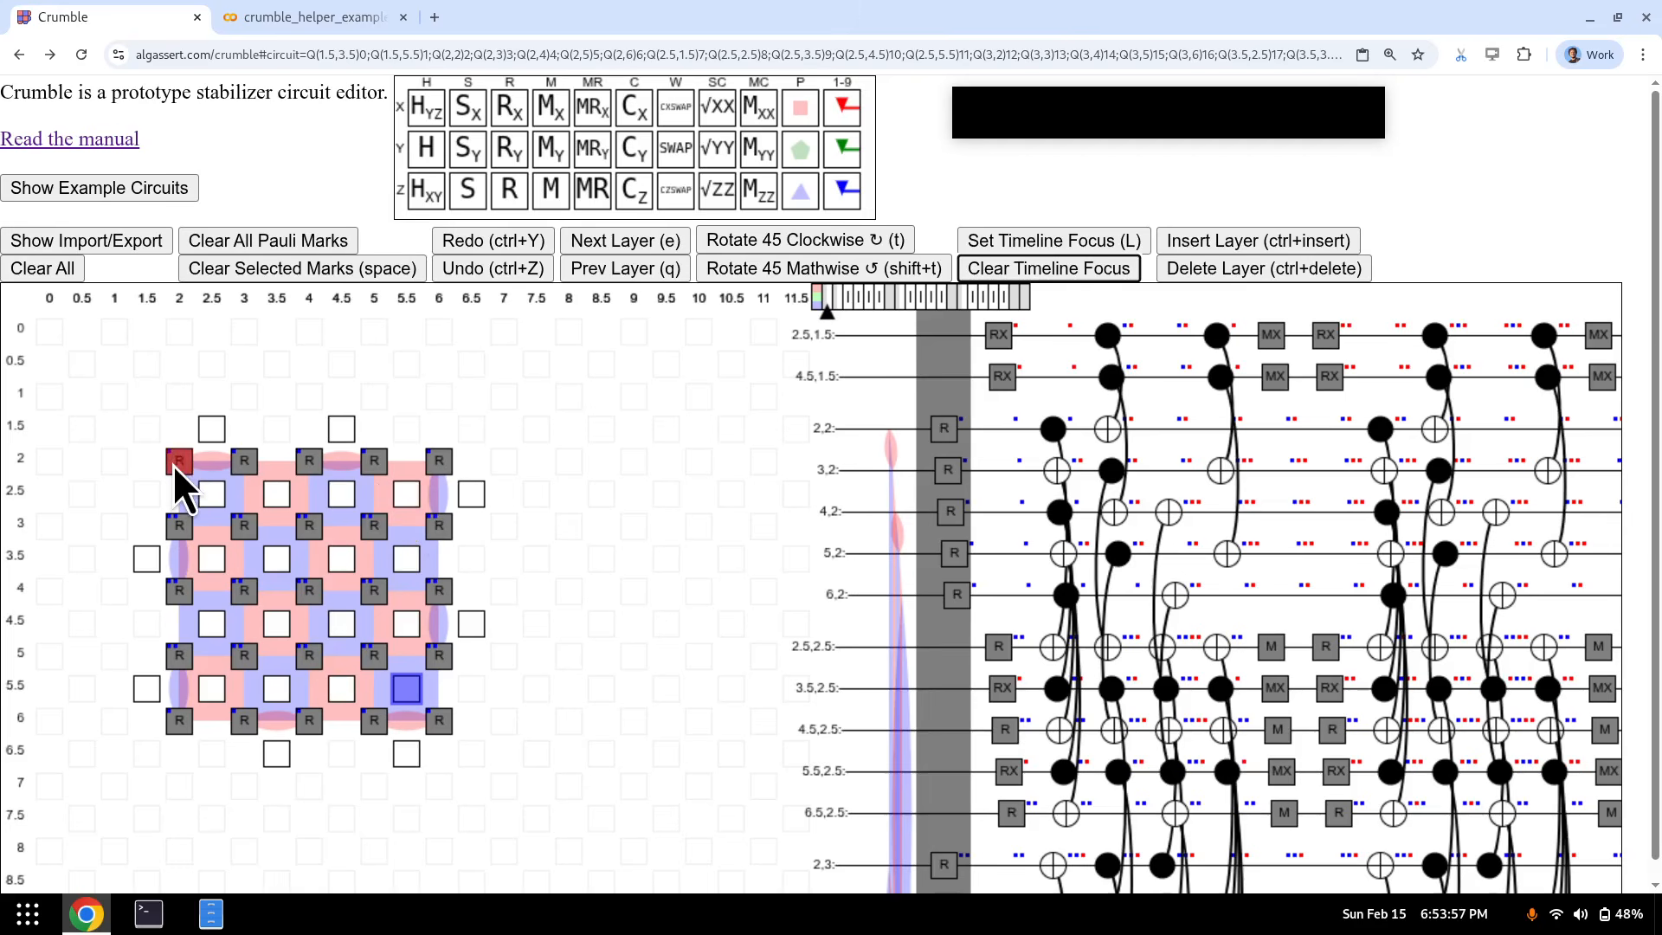
- Place Z marks on the five data qubits along row 2
{"action": "left_click_drag", "start_coordinate": [175, 461], "coordinate": [232, 654]}
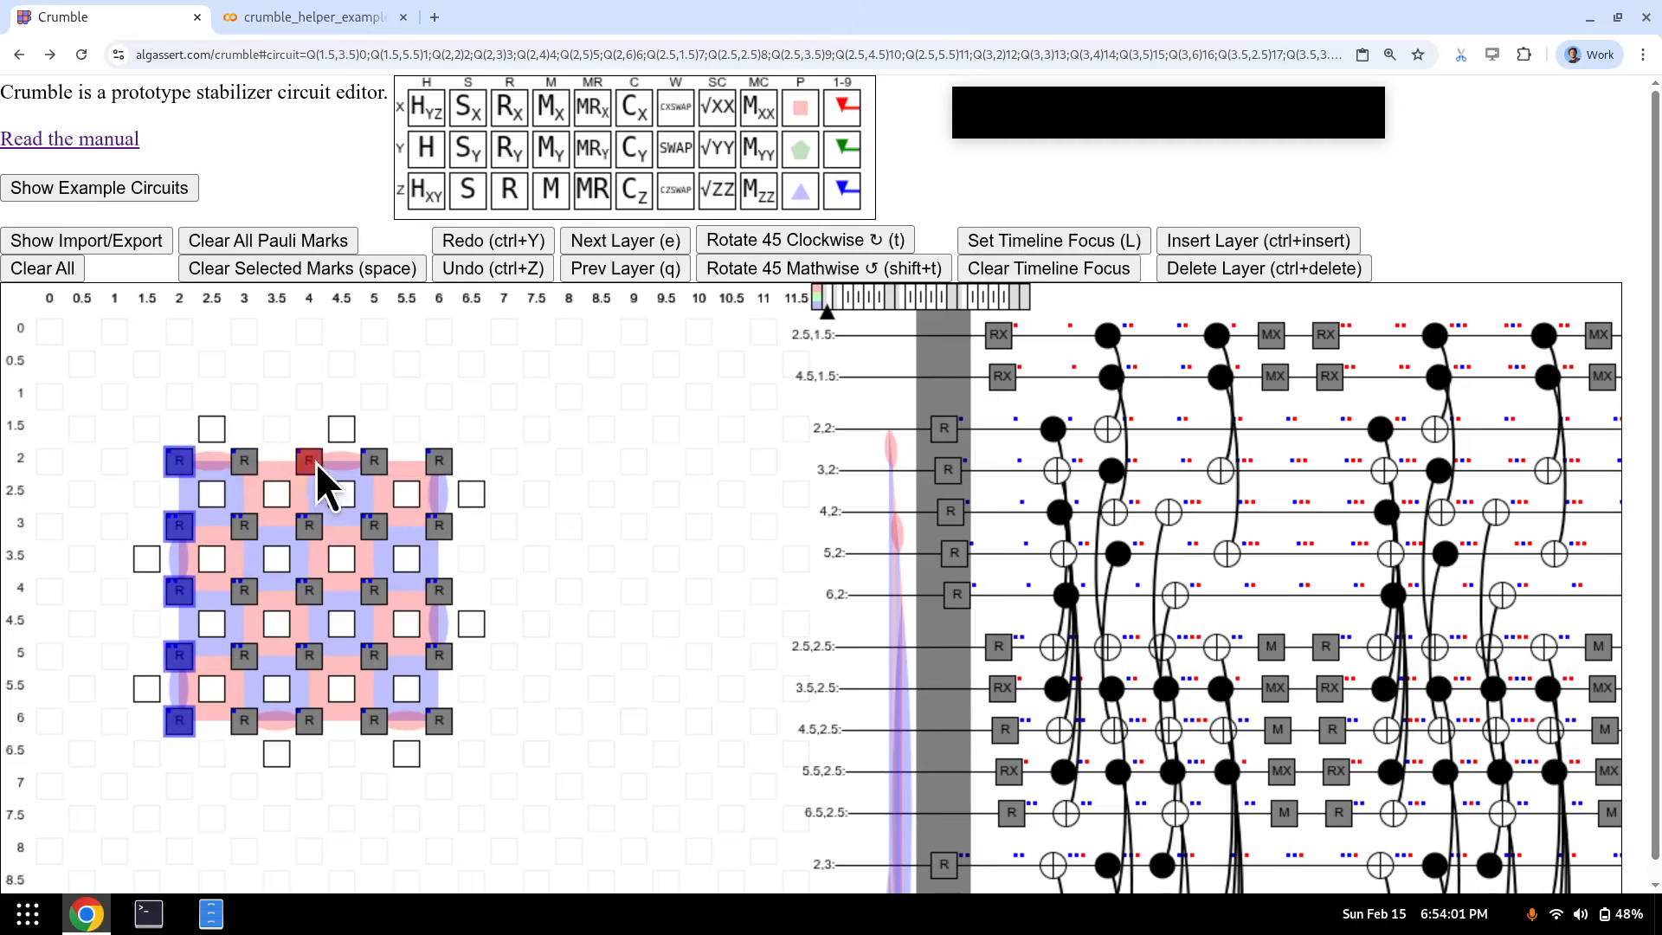
{"action": "left_click_drag", "start_coordinate": [309, 461], "coordinate": [309, 721]}
{"action": "left_click_drag", "start_coordinate": [155, 454], "coordinate": [541, 477]}
{"action": "left_click", "coordinate": [162, 475]}
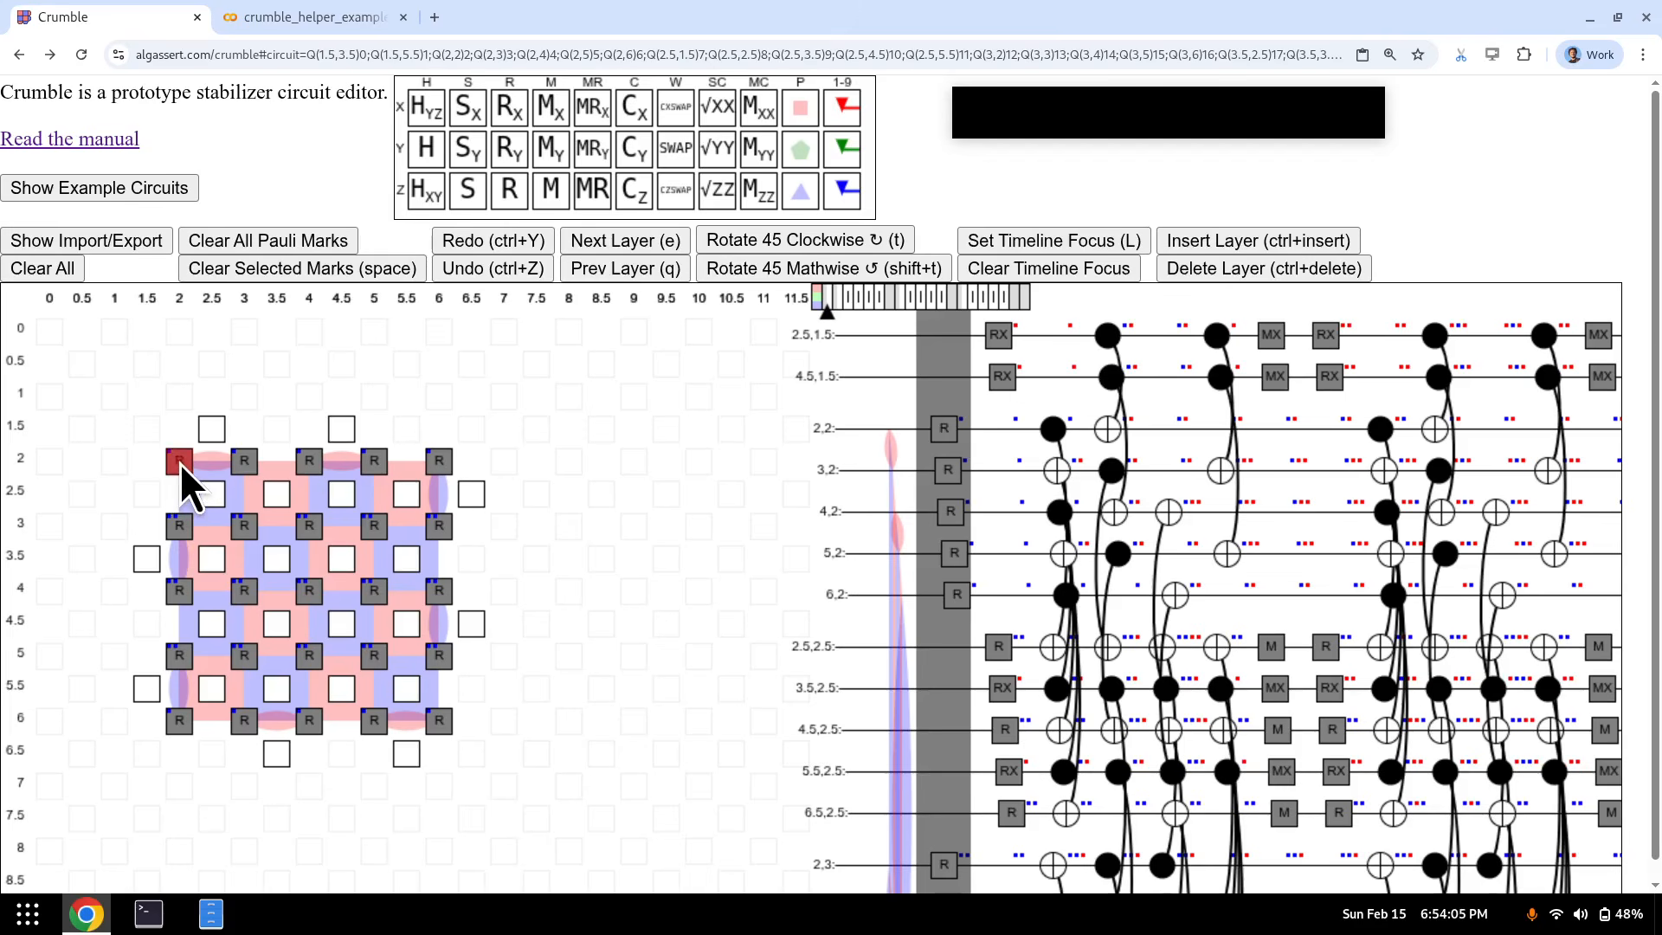
{"action": "left_click_drag", "start_coordinate": [179, 460], "coordinate": [185, 753]}
{"action": "key", "text": "z+1"}
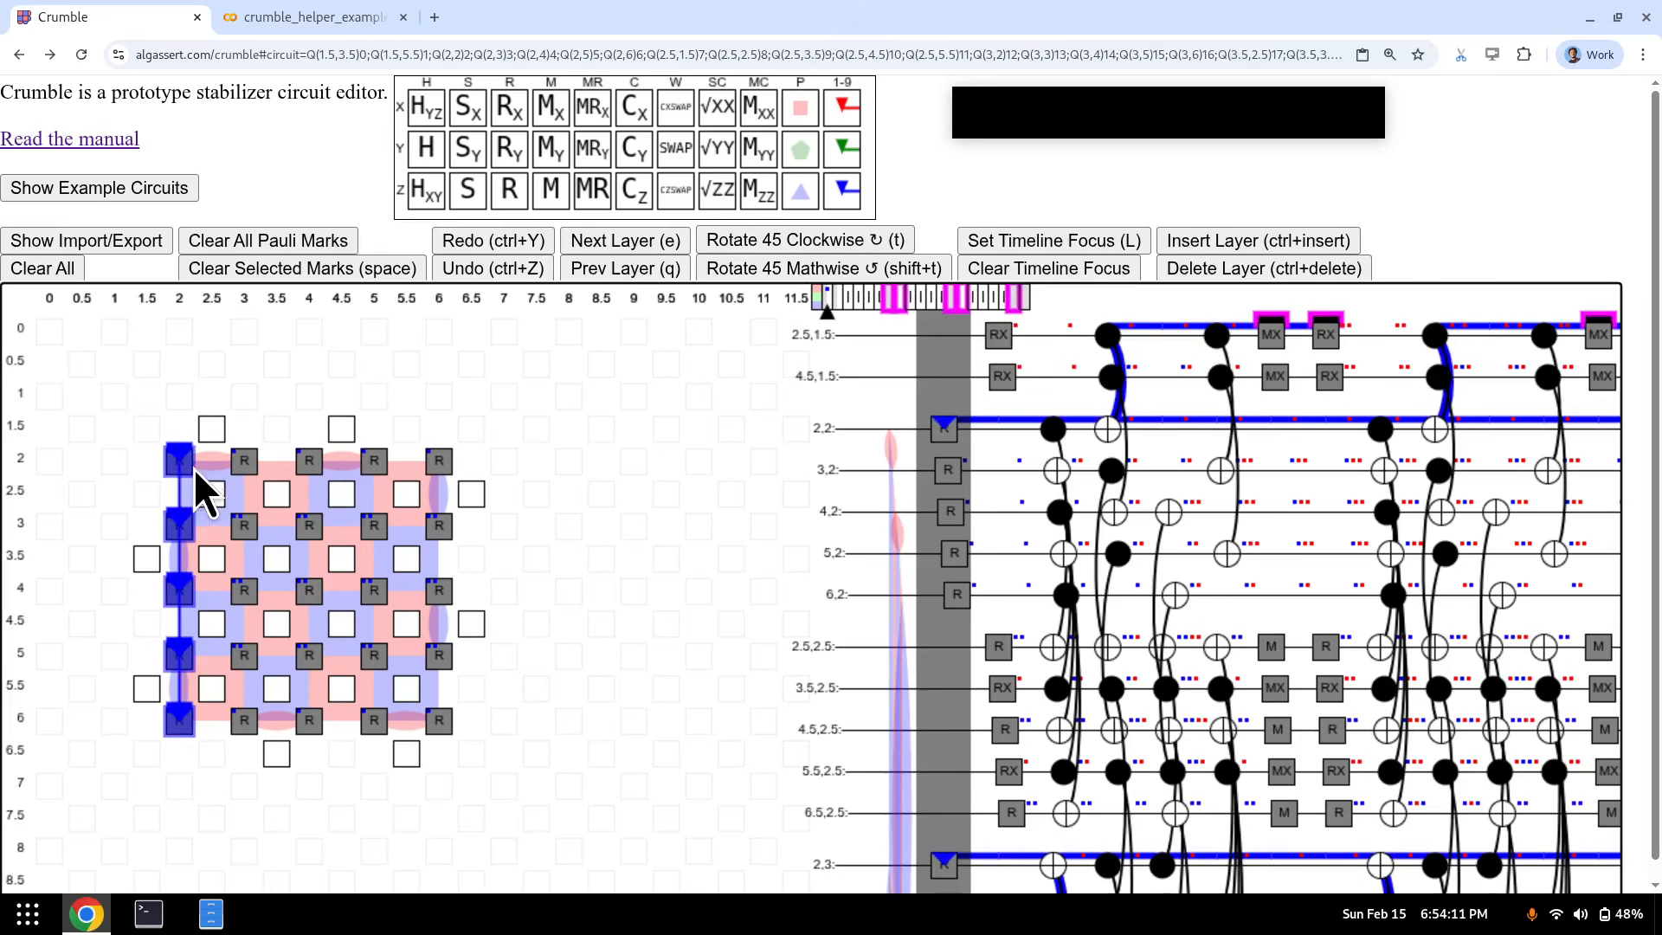
{"action": "key", "text": "space"}
{"action": "left_click_drag", "start_coordinate": [185, 464], "coordinate": [428, 464]}
{"action": "key", "text": "z+1"}
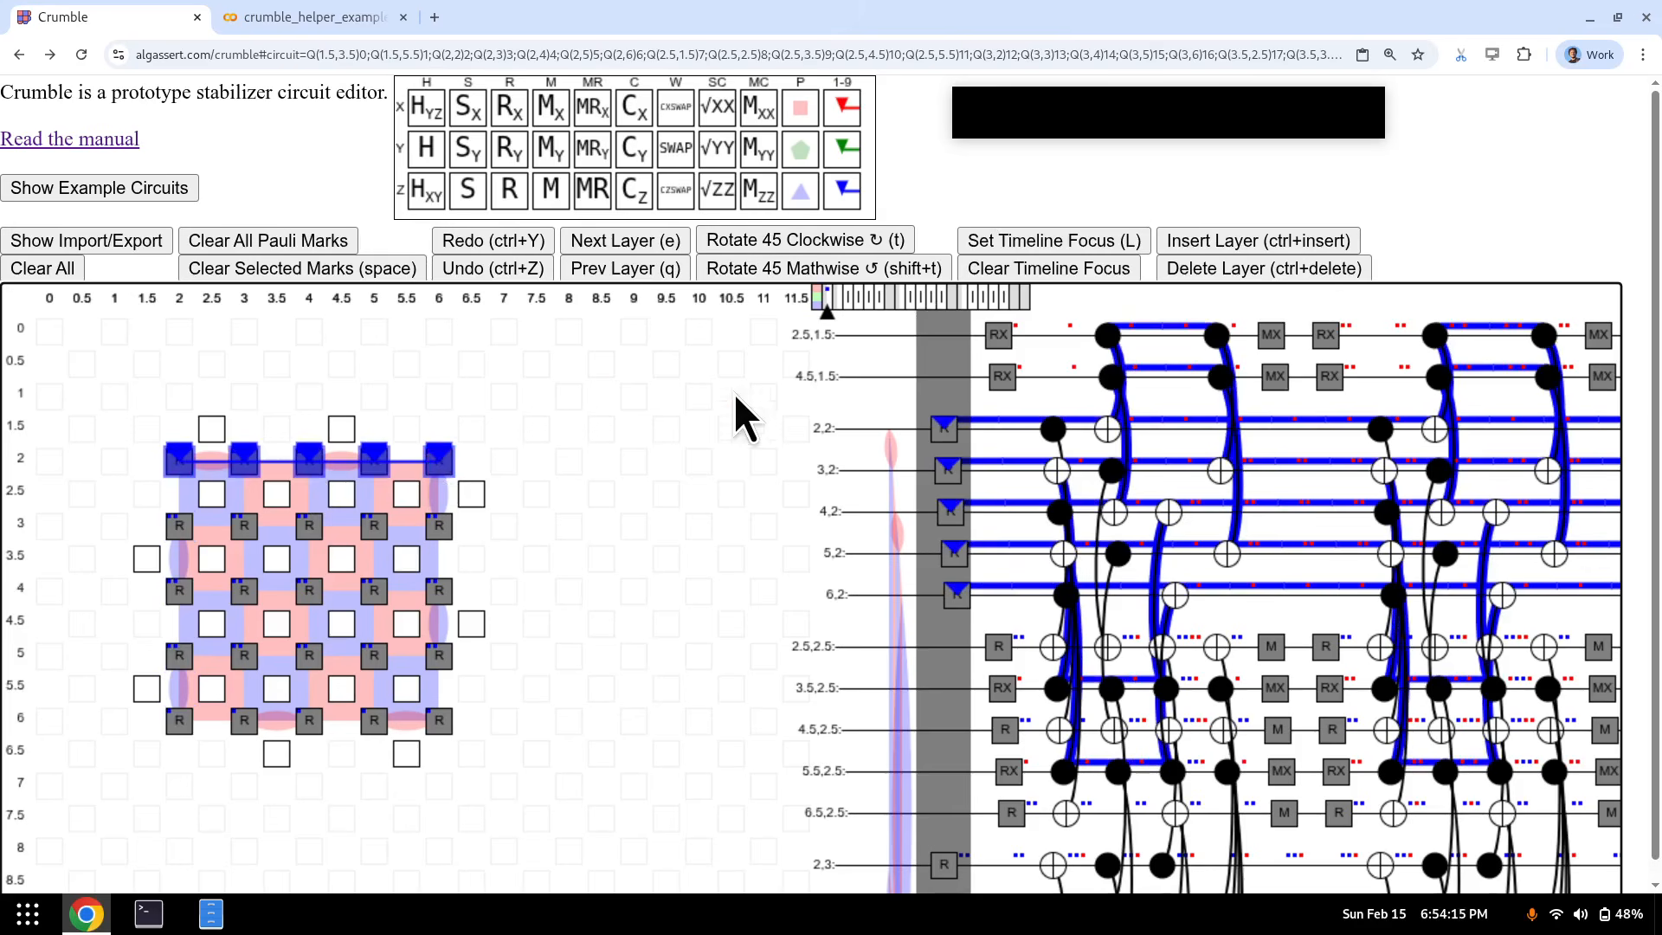
- Step from the final measurement layer back toward the early CX layers to view the Z propagation
{"action": "key", "text": "End"}
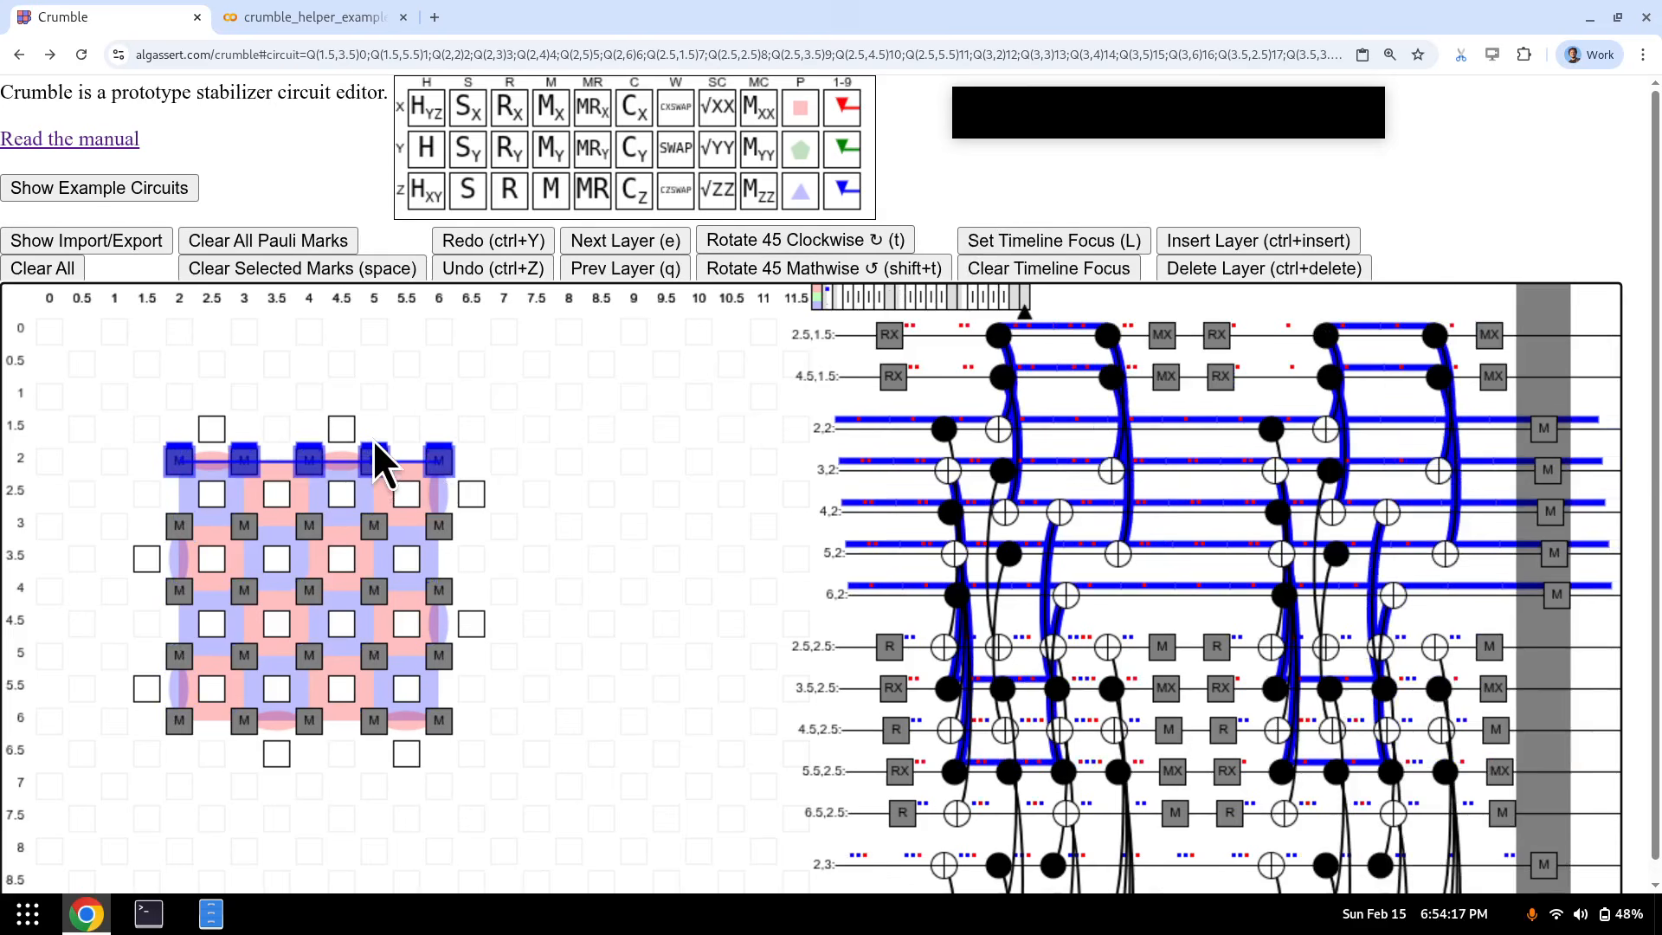
{"action": "key", "text": "Home"}
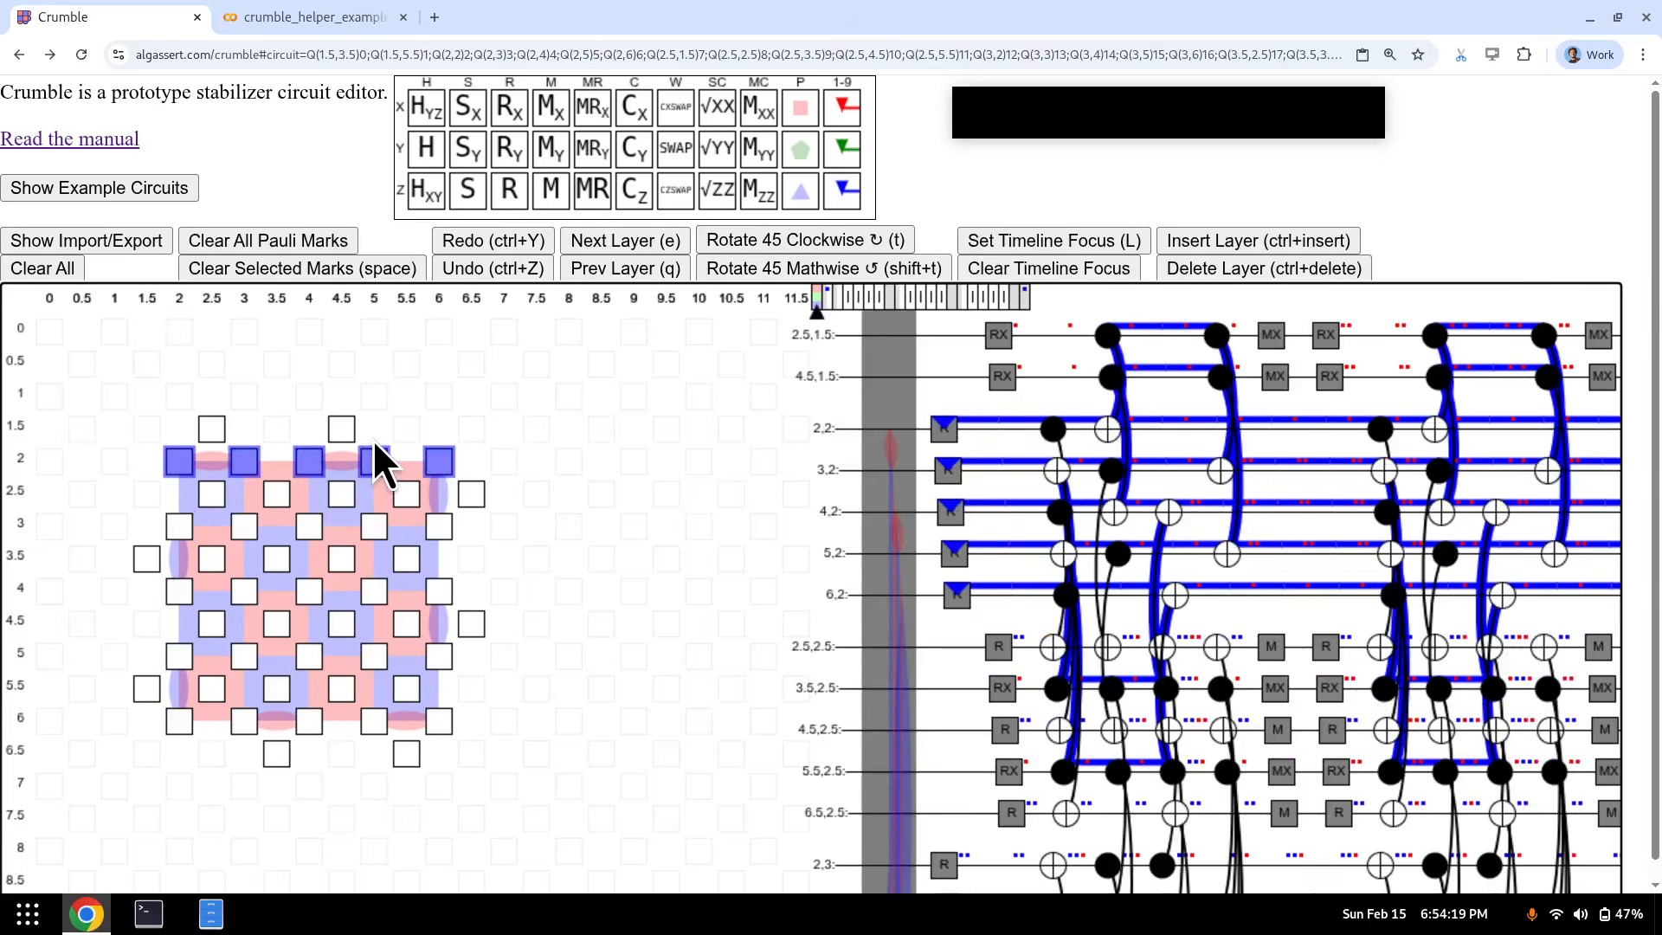
{"action": "key", "text": "End"}
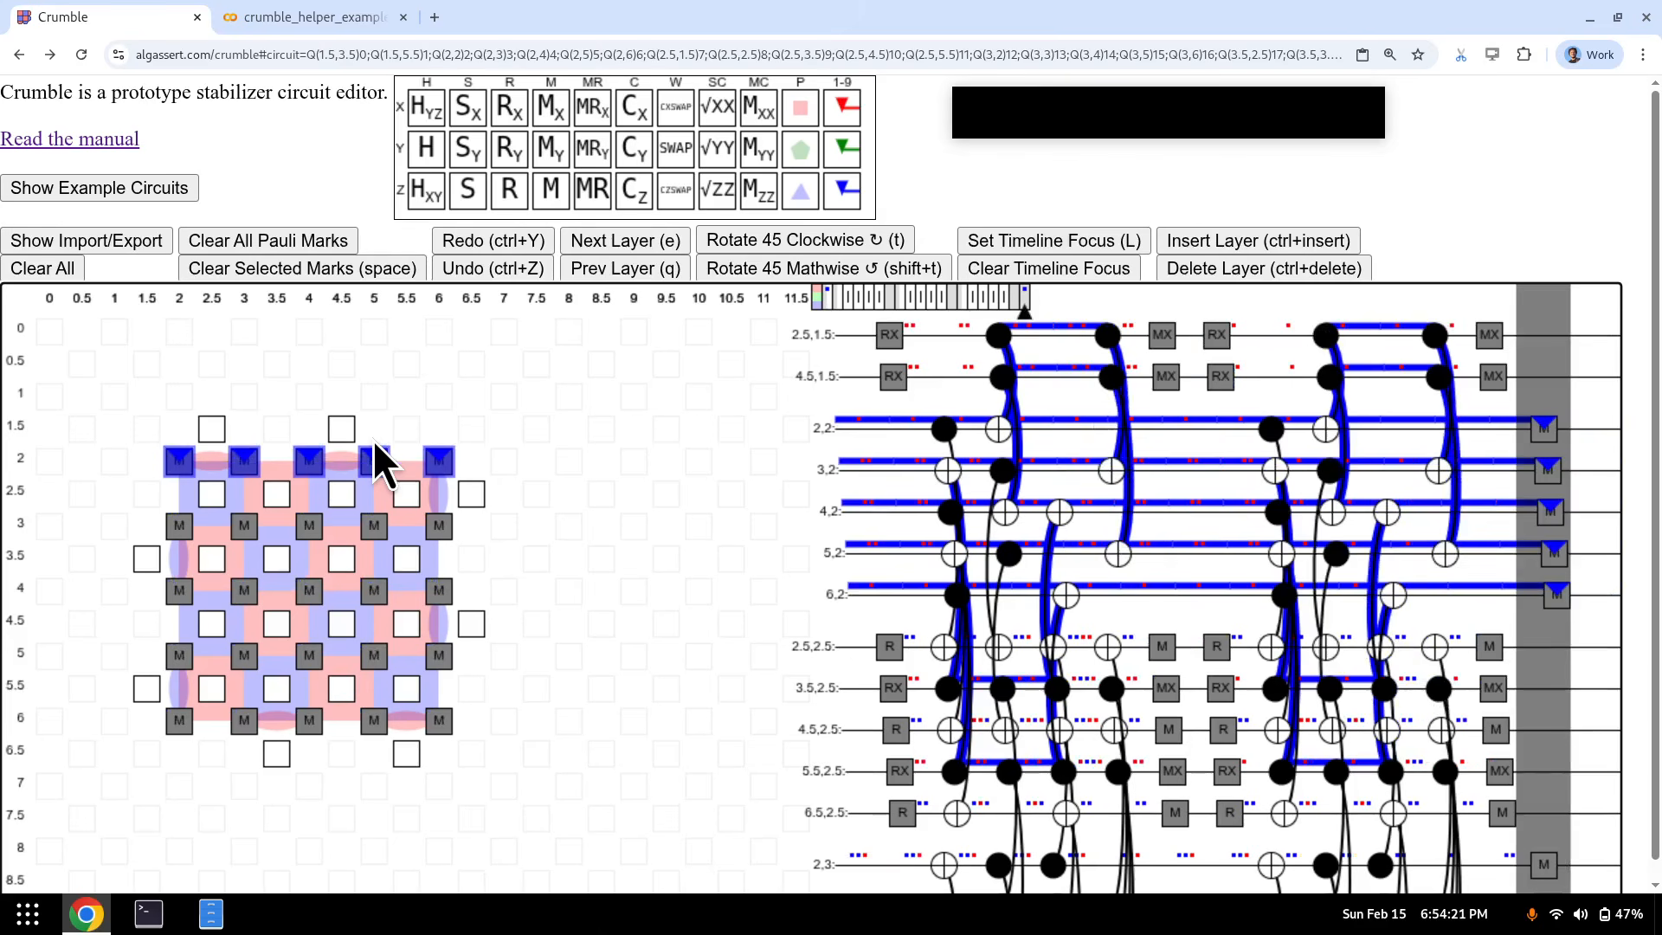
{"action": "key", "text": "q"}
{"action": "key", "text": "q"}
{"action": "key", "text": "q"}
{"action": "key", "text": "q"}
{"action": "key", "text": "q"}
{"action": "key", "text": "q"}
{"action": "key", "text": "q"}
{"action": "key", "text": "q"}
{"action": "key", "text": "q"}
{"action": "key", "text": "q"}
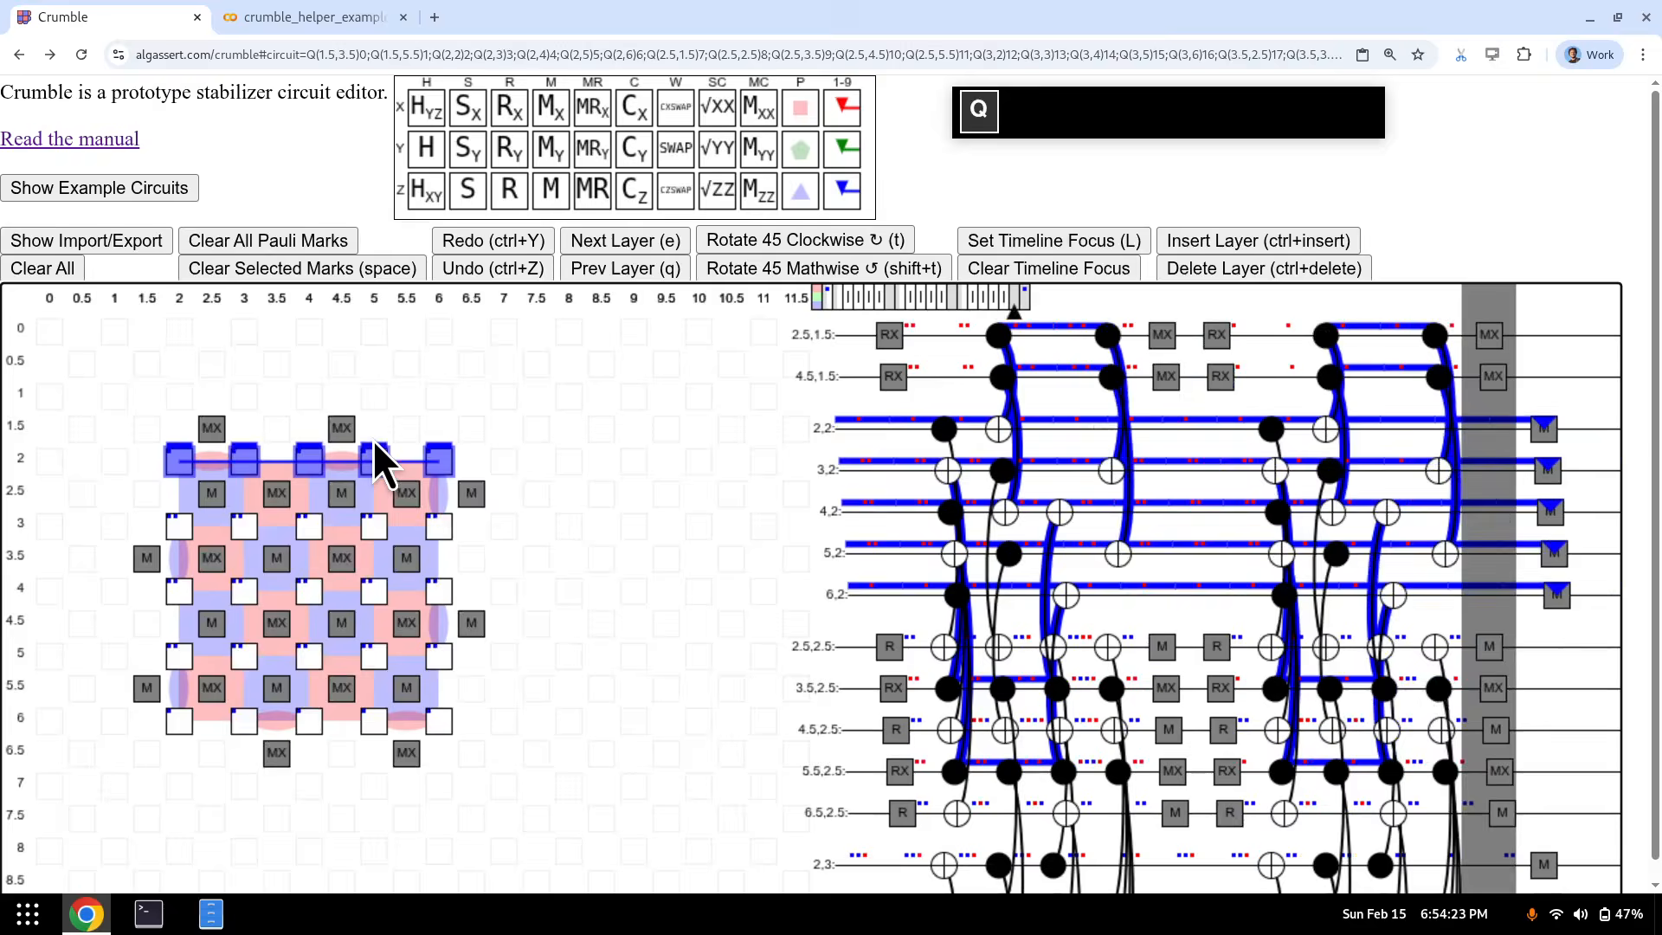
{"action": "key", "text": "q"}
{"action": "key", "text": "q"}
{"action": "key", "text": "q"}
{"action": "key", "text": "q"}
{"action": "key", "text": "q"}
{"action": "key", "text": "q"}
{"action": "key", "text": "q"}
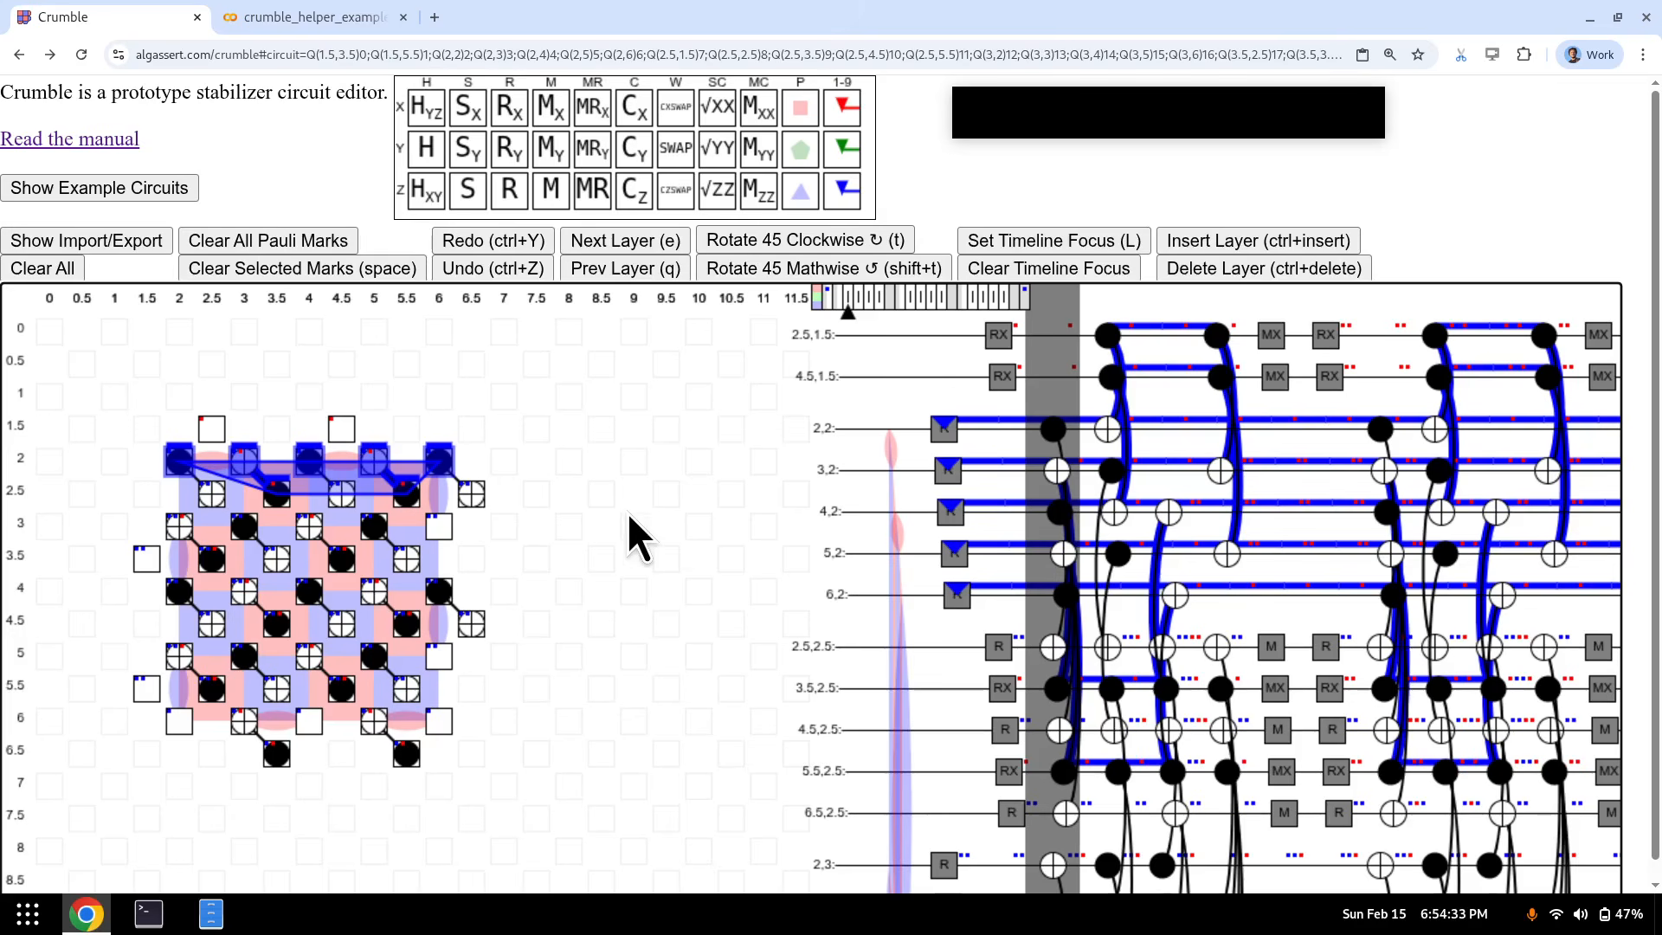
- Undo the Pauli marks and check the OBSERVABLE_INCLUDE line in the Stim export
{"action": "key", "text": "ctrl+z"}
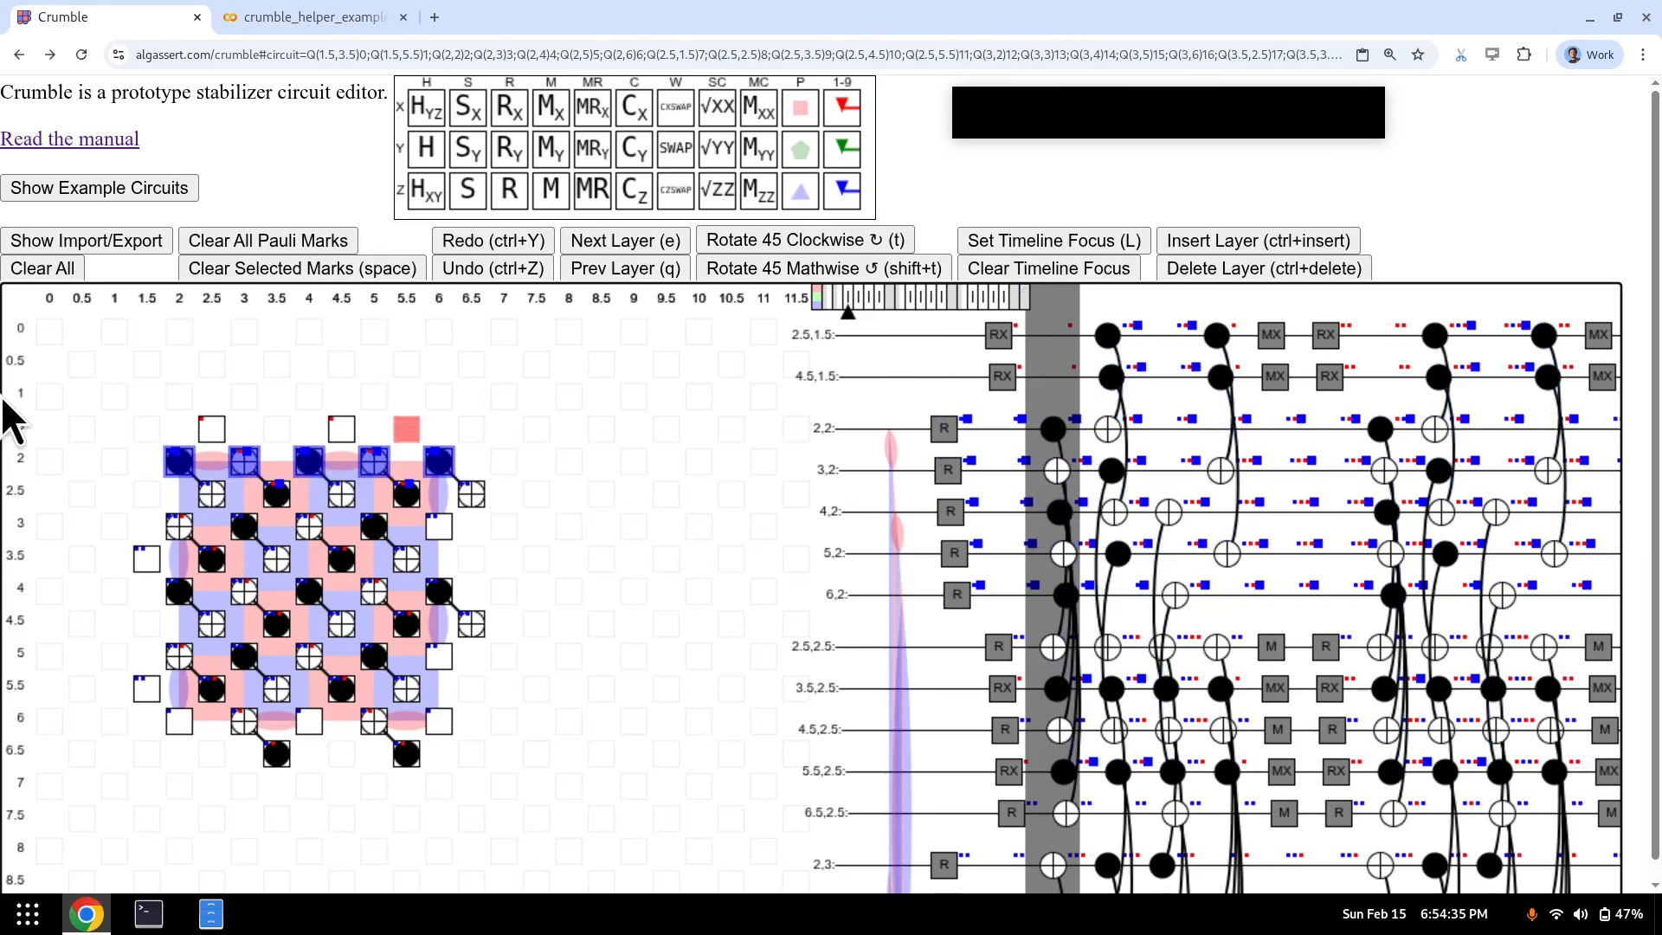
{"action": "left_click", "coordinate": [106, 245]}
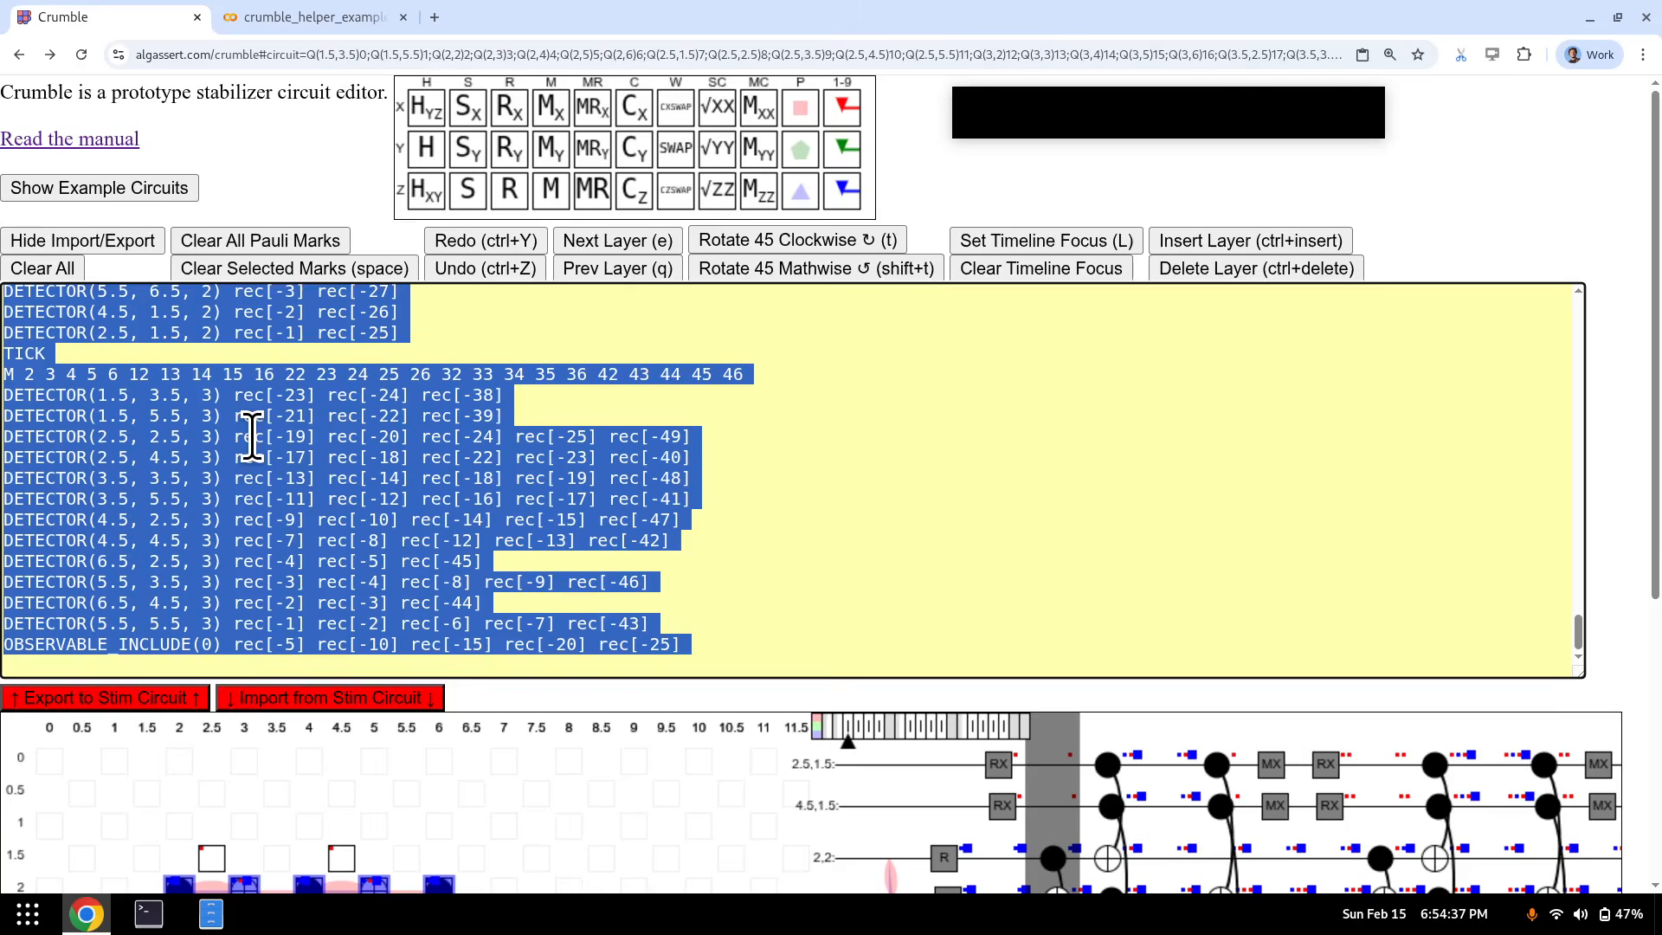
{"action": "left_click", "coordinate": [742, 588]}
{"action": "left_click_drag", "start_coordinate": [708, 647], "coordinate": [5, 645]}
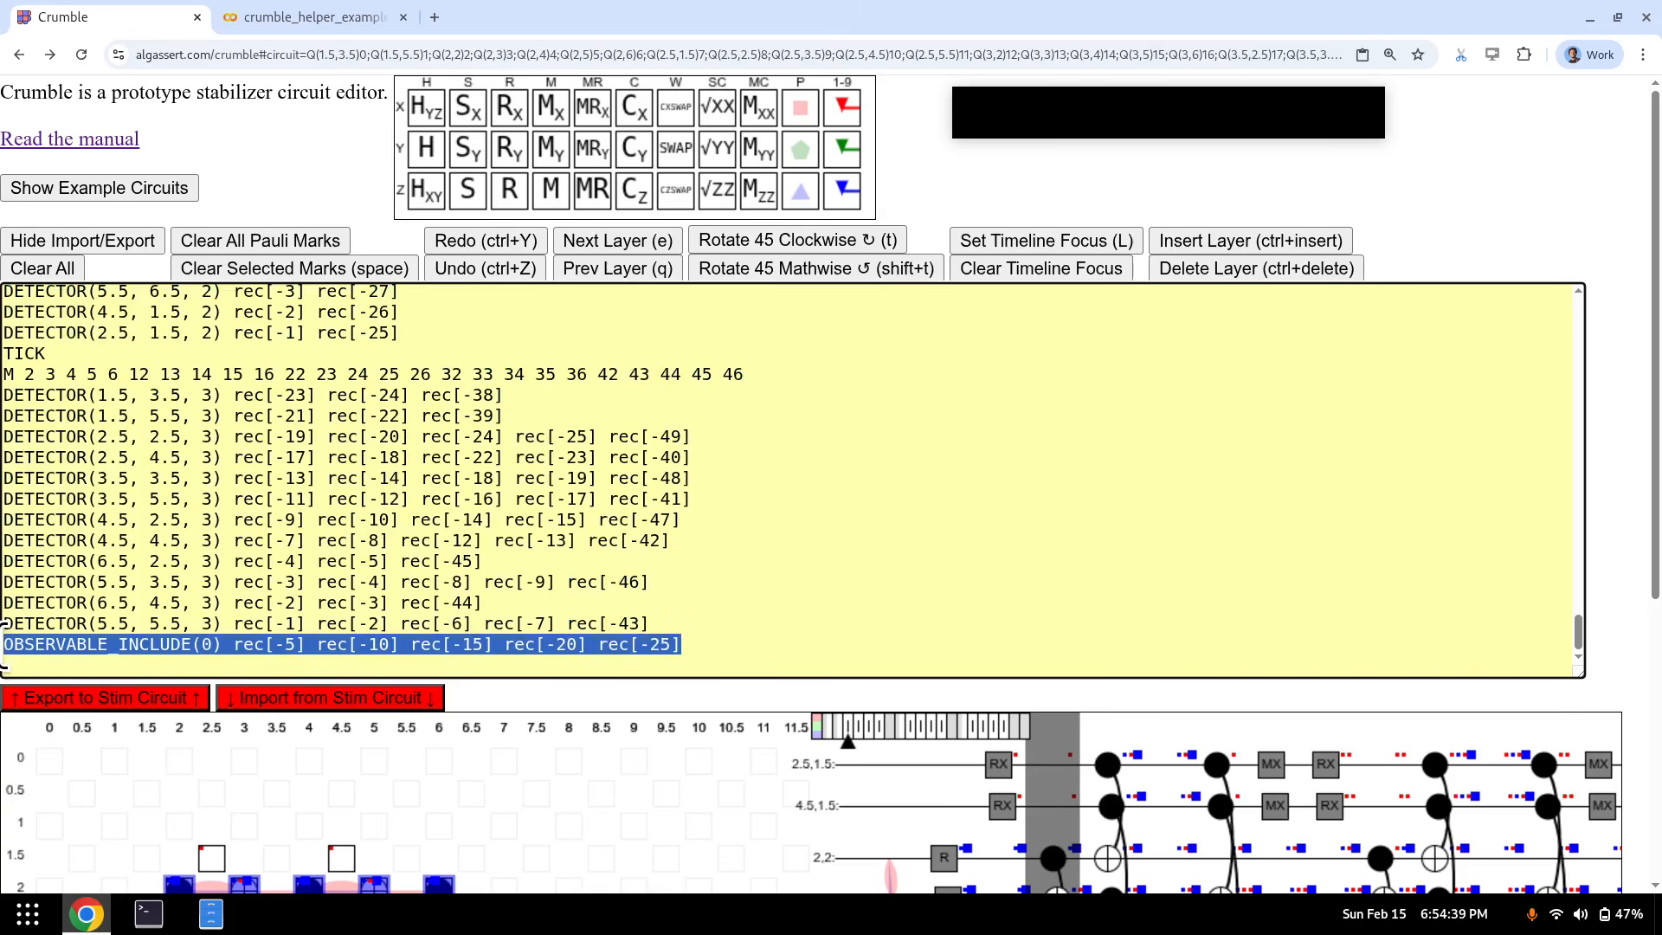
{"action": "left_click", "coordinate": [132, 246]}
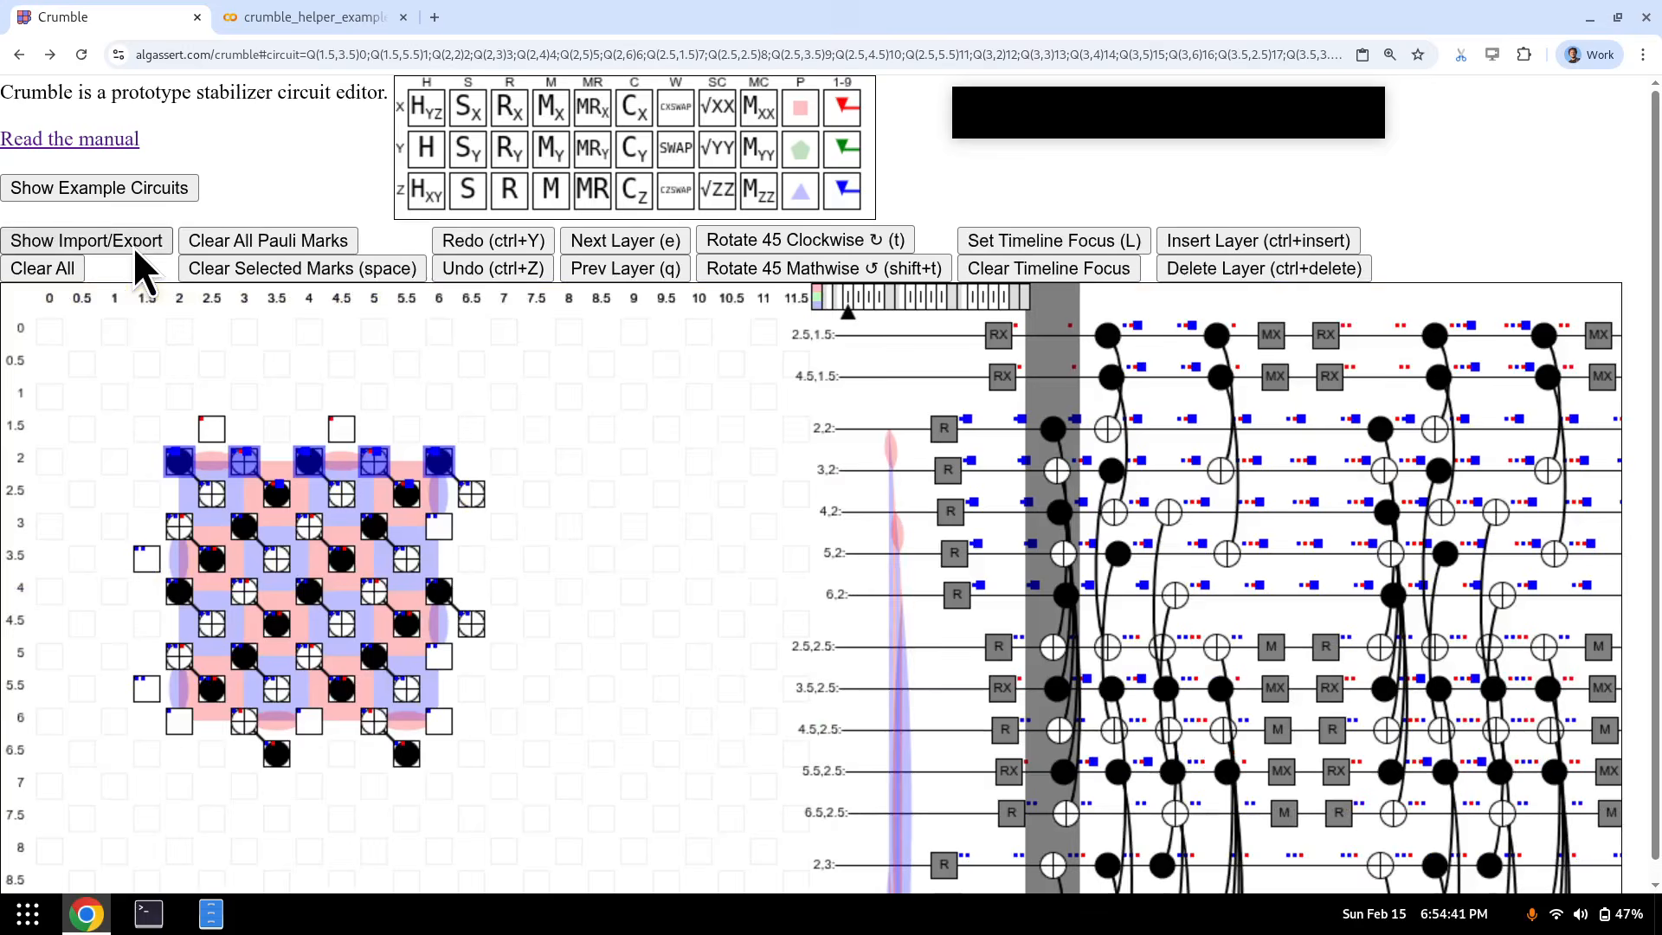
- Step forward to the final measurement layer and back to the first reset layer
{"action": "key", "text": "e"}
{"action": "key", "text": "e"}
{"action": "key", "text": "e"}
{"action": "key", "text": "e"}
{"action": "key", "text": "e"}
{"action": "key", "text": "e"}
{"action": "key", "text": "e"}
{"action": "key", "text": "e"}
{"action": "key", "text": "e"}
{"action": "key", "text": "e"}
{"action": "key", "text": "e"}
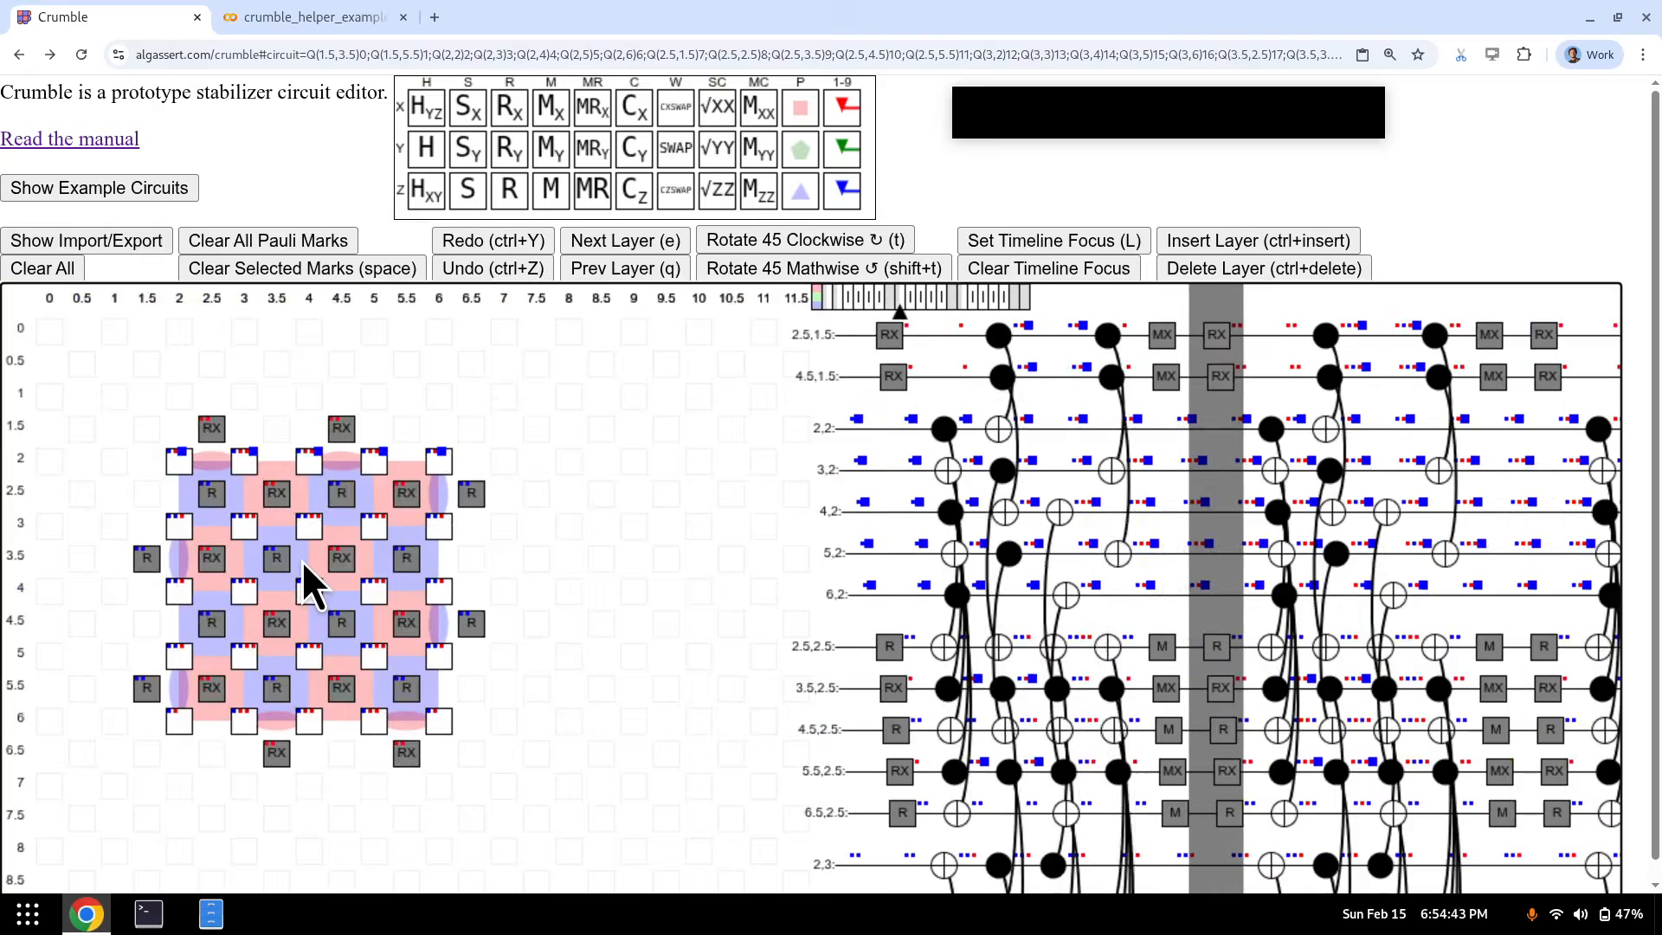
{"action": "key", "text": "e"}
{"action": "key", "text": "e"}
{"action": "key", "text": "e"}
{"action": "key", "text": "e"}
{"action": "key", "text": "e"}
{"action": "key", "text": "e"}
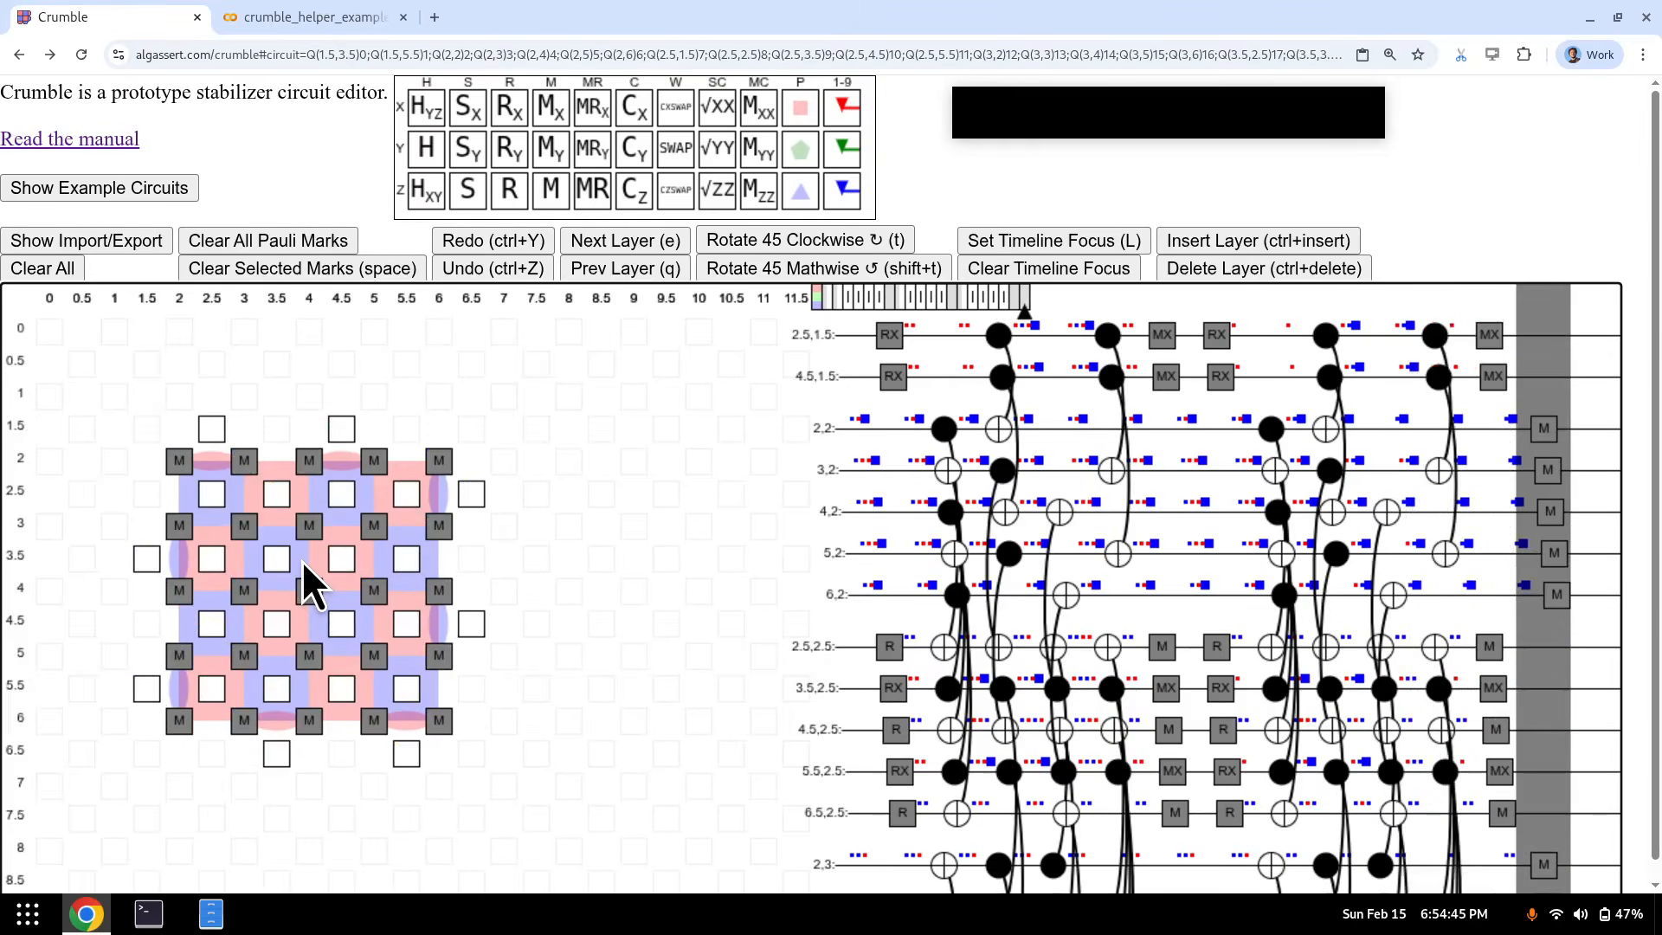
{"action": "key", "text": "q"}
{"action": "key", "text": "q"}
{"action": "key", "text": "q"}
{"action": "key", "text": "q"}
{"action": "key", "text": "q"}
{"action": "key", "text": "q"}
{"action": "key", "text": "q"}
{"action": "key", "text": "q"}
{"action": "key", "text": "q"}
{"action": "key", "text": "q"}
{"action": "key", "text": "q"}
{"action": "key", "text": "q"}
{"action": "key", "text": "q"}
{"action": "key", "text": "q"}
{"action": "key", "text": "q"}
{"action": "key", "text": "q"}
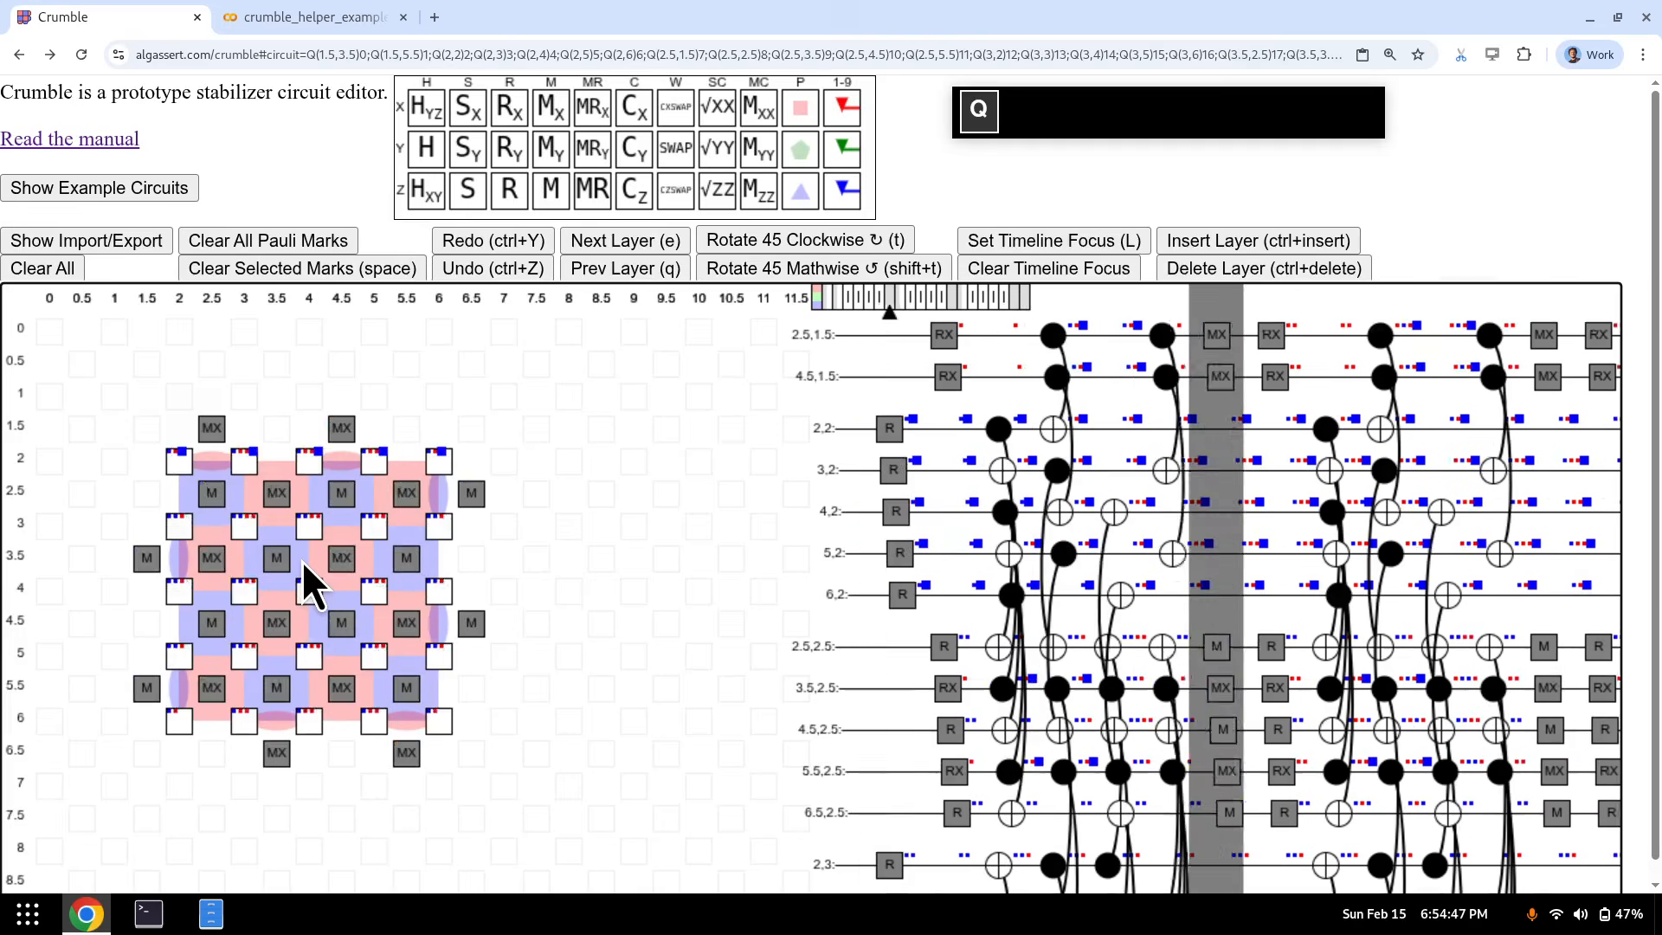
{"action": "key", "text": "q"}
{"action": "key", "text": "q"}
{"action": "key", "text": "q"}
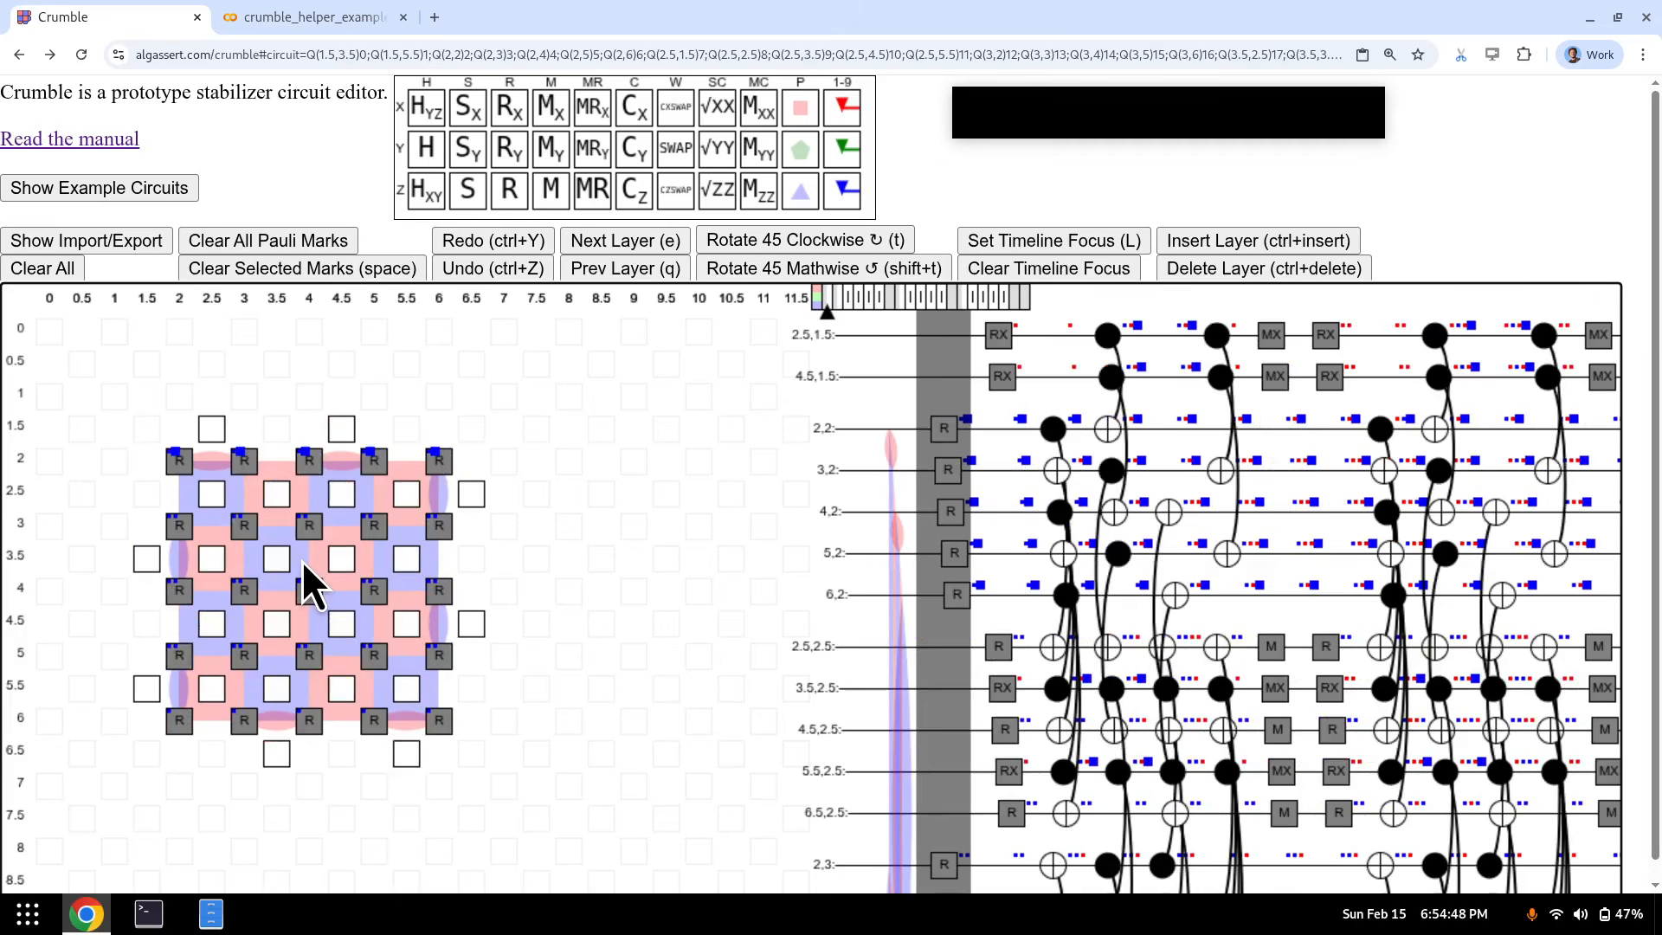
- Select all the exported Stim circuit text and switch to the Colab notebook
{"action": "left_click", "coordinate": [115, 240]}
{"action": "left_click", "coordinate": [217, 446]}
{"action": "key", "text": "ctrl+a"}
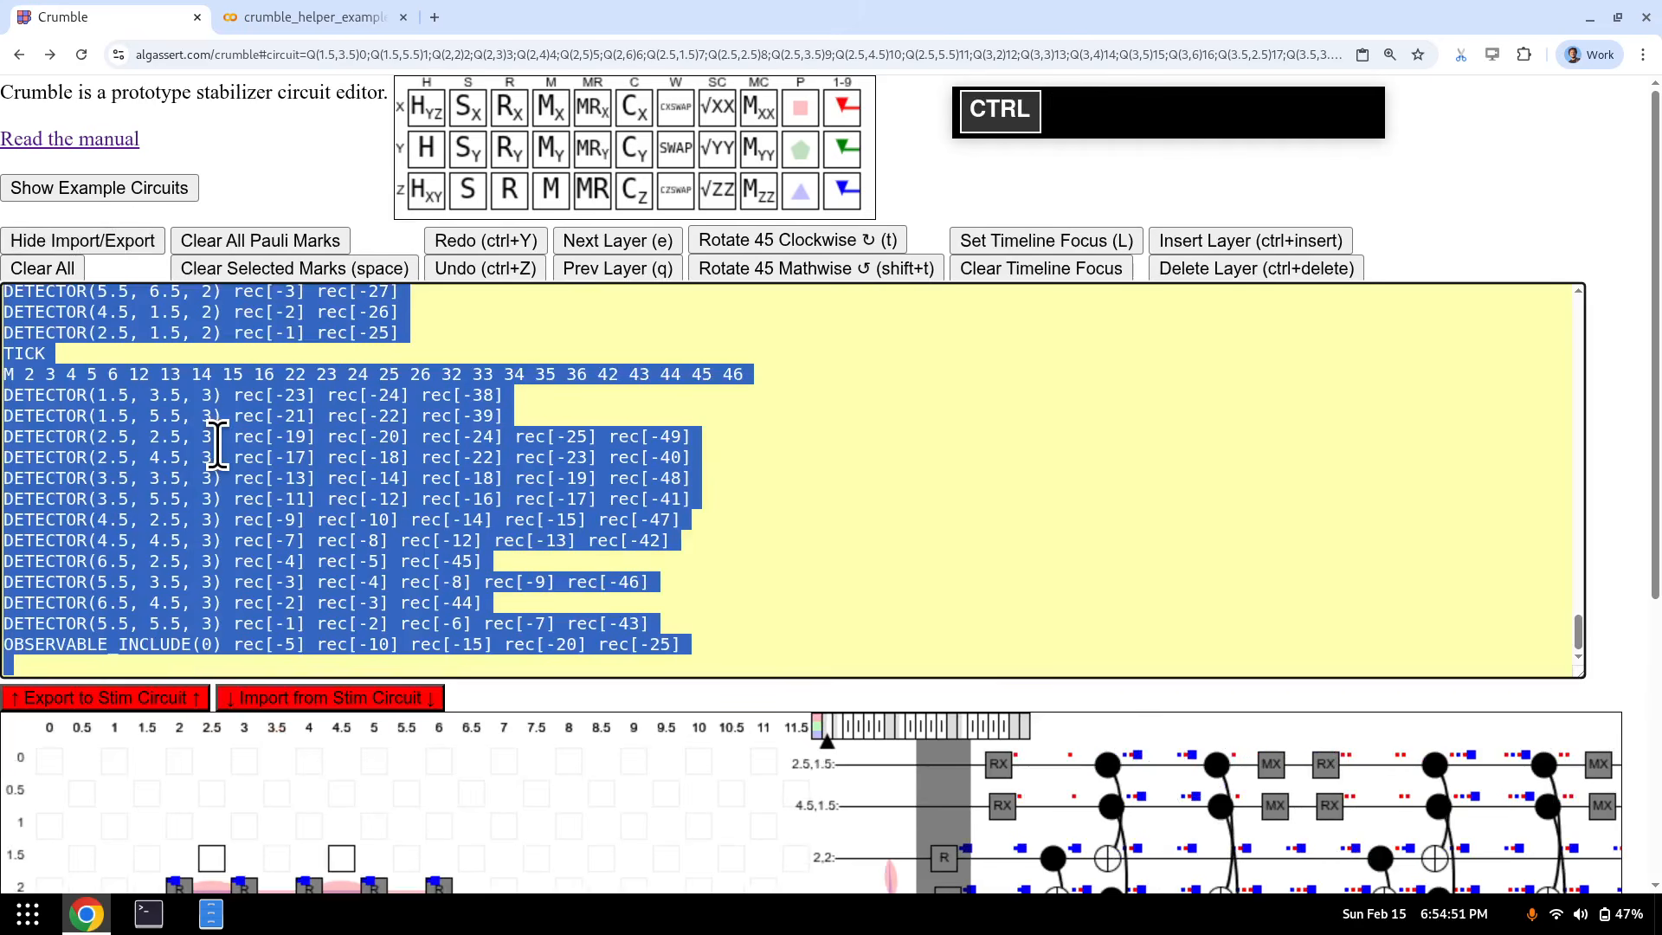
{"action": "left_click", "coordinate": [279, 17]}
- Install and import Stim with !pip install stim and import stim
{"action": "left_click", "coordinate": [158, 254]}
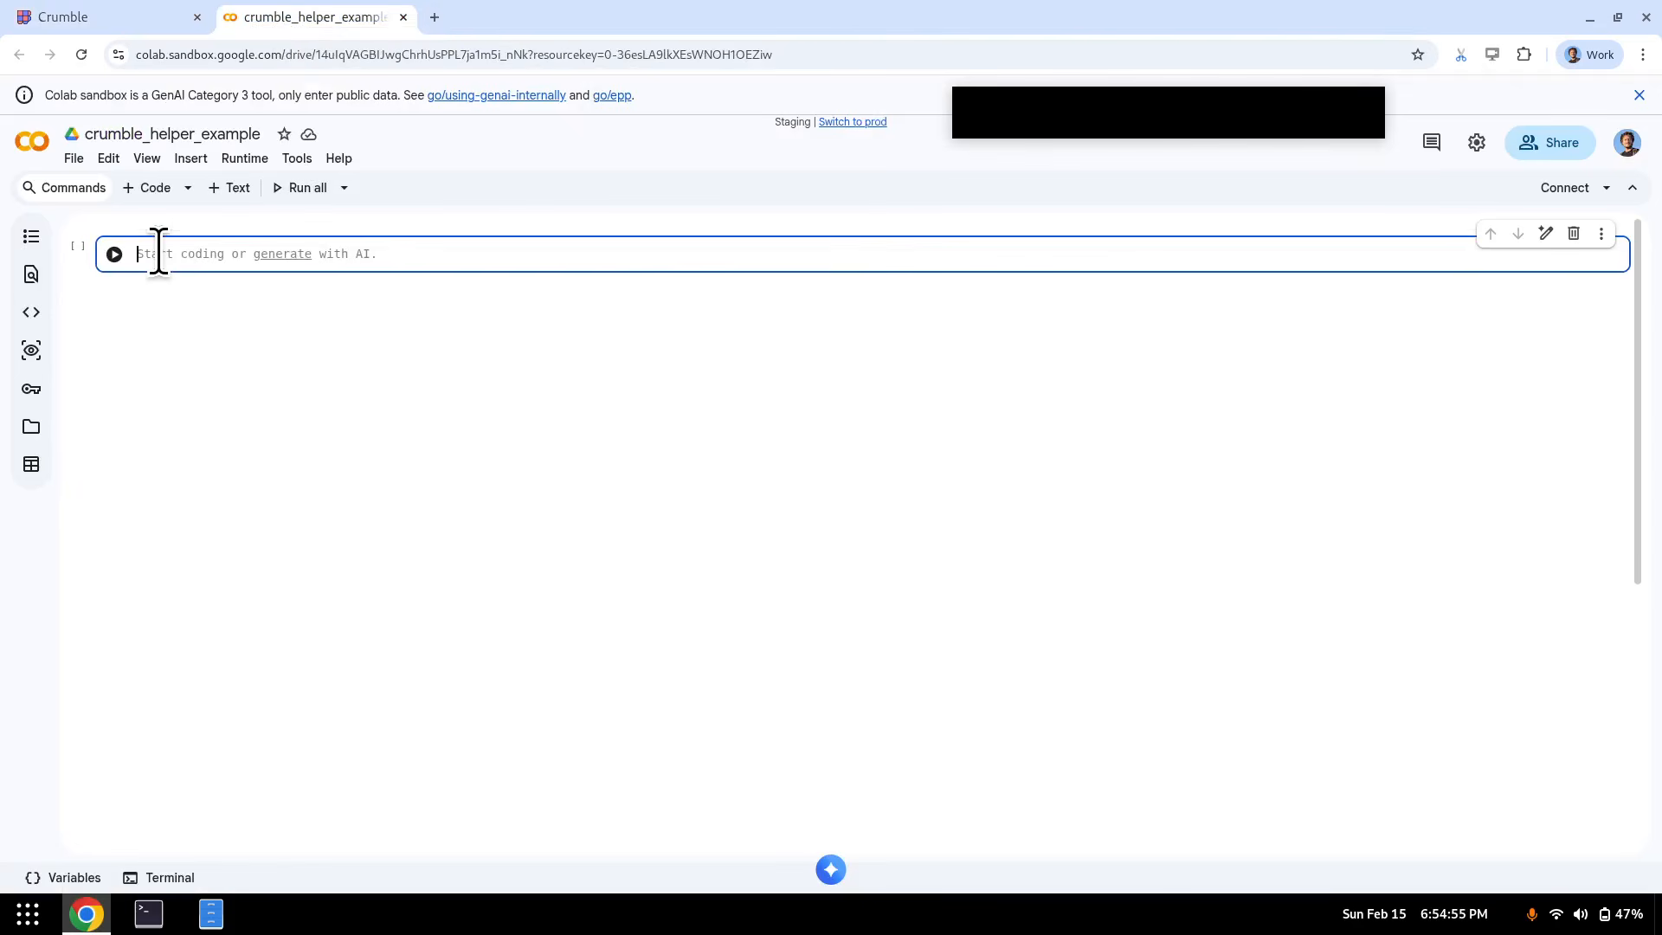
{"action": "type", "text": "!pip inst"}
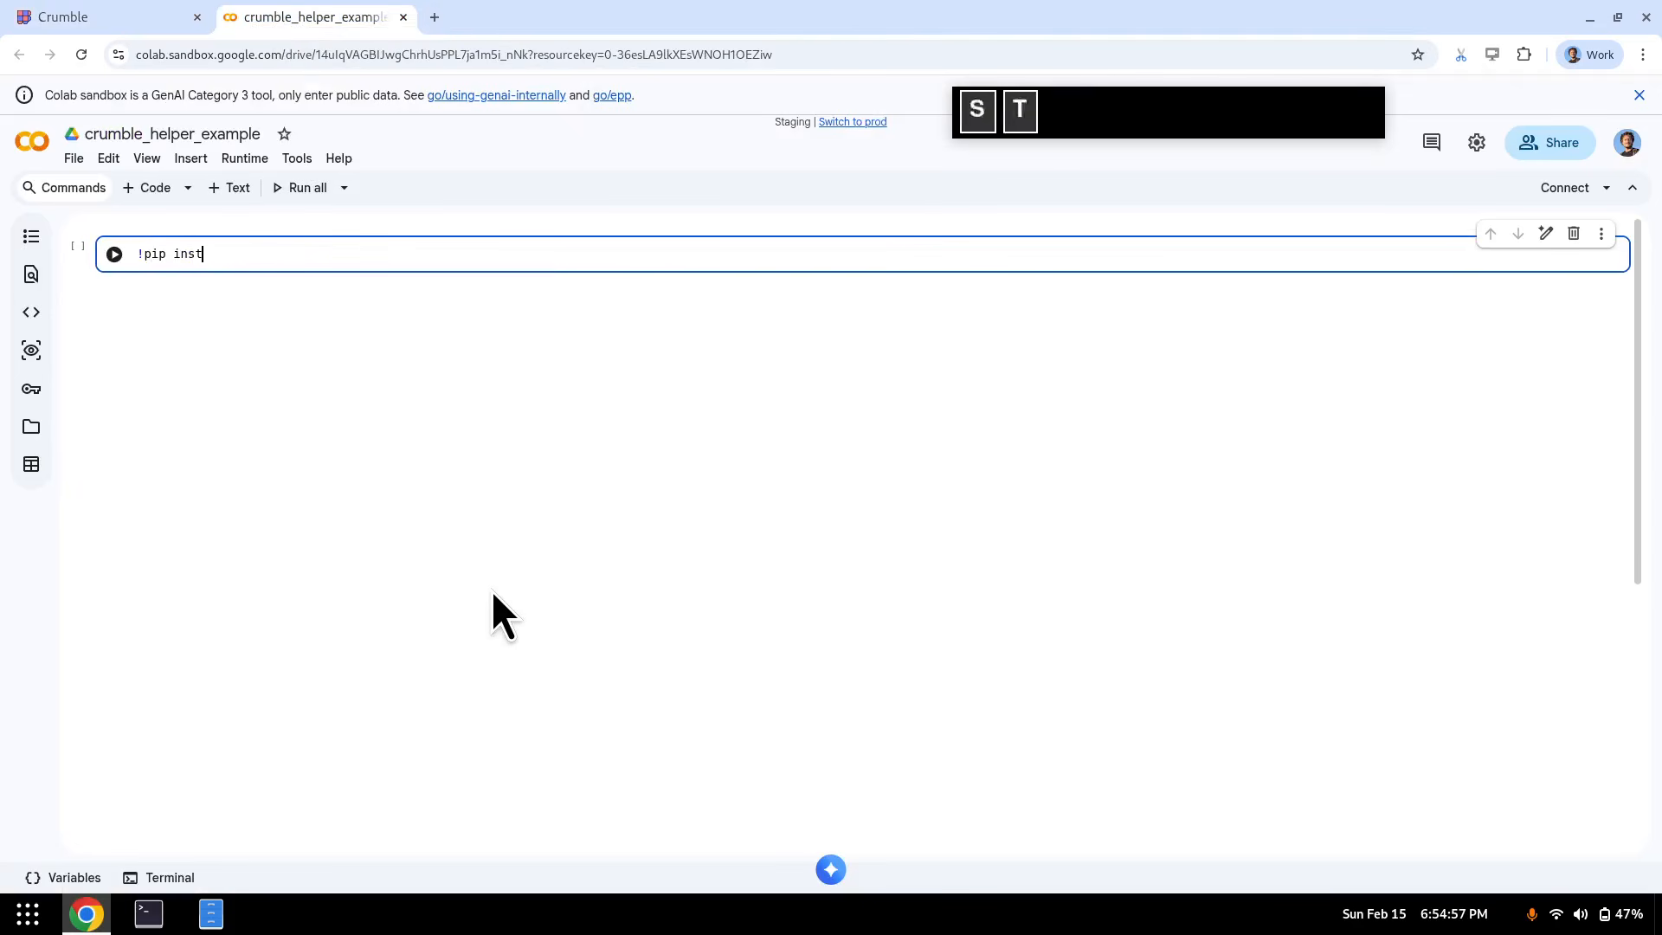
{"action": "type", "text": "all stim"}
{"action": "key", "text": "shift+Return"}
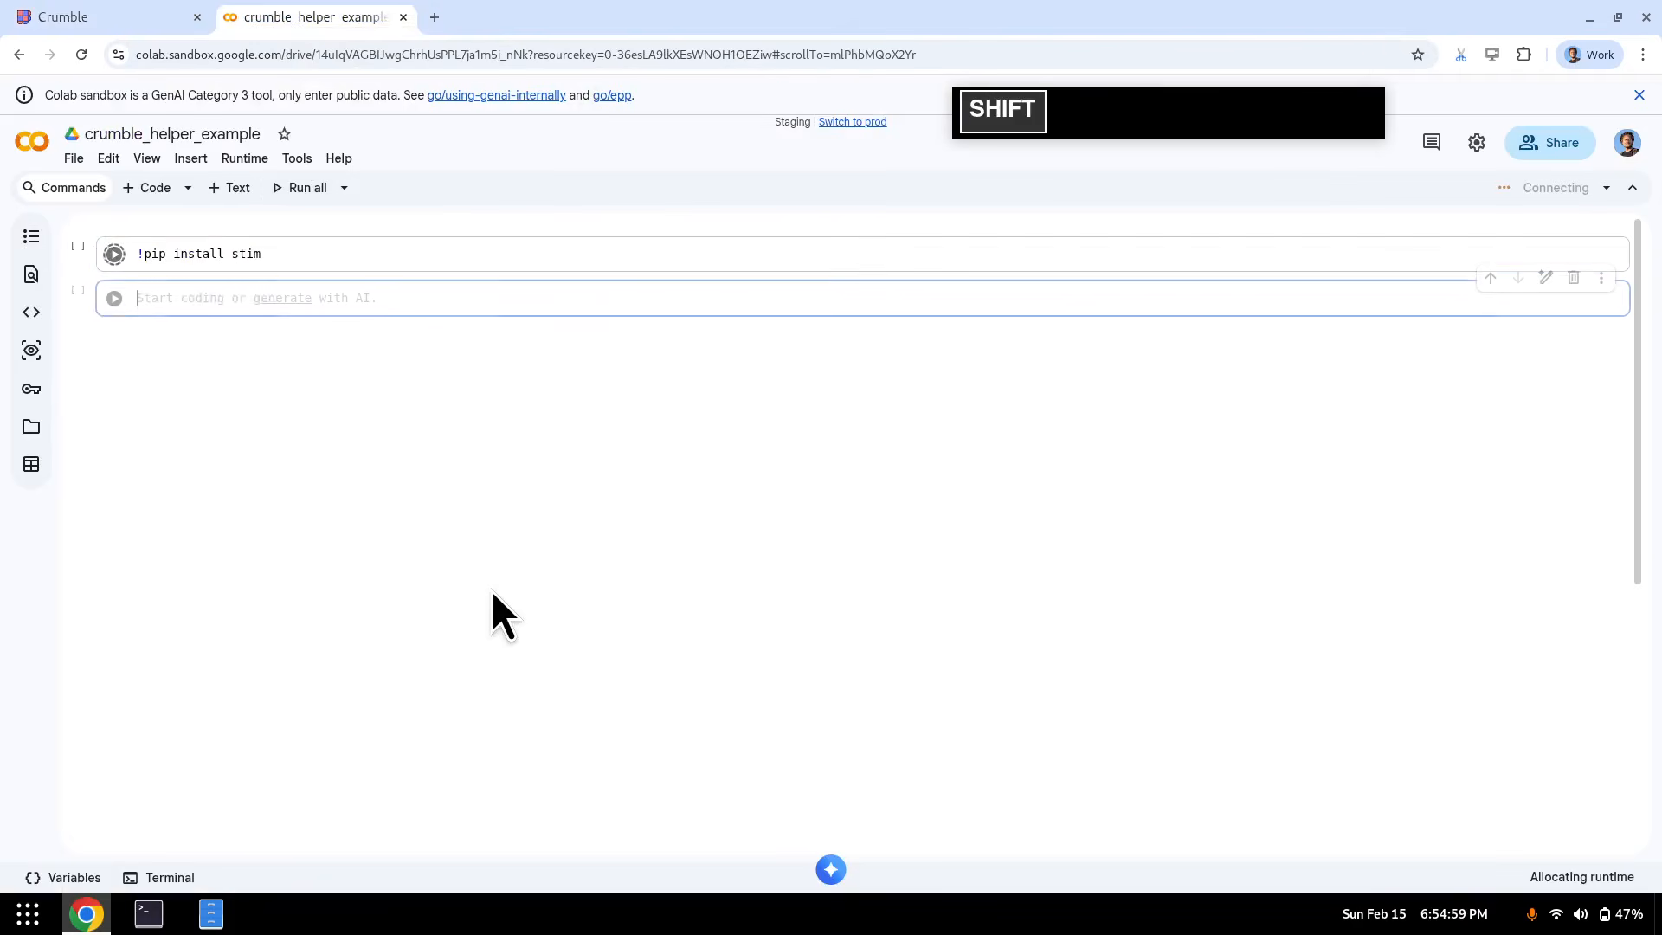
{"action": "type", "text": "import stim"}
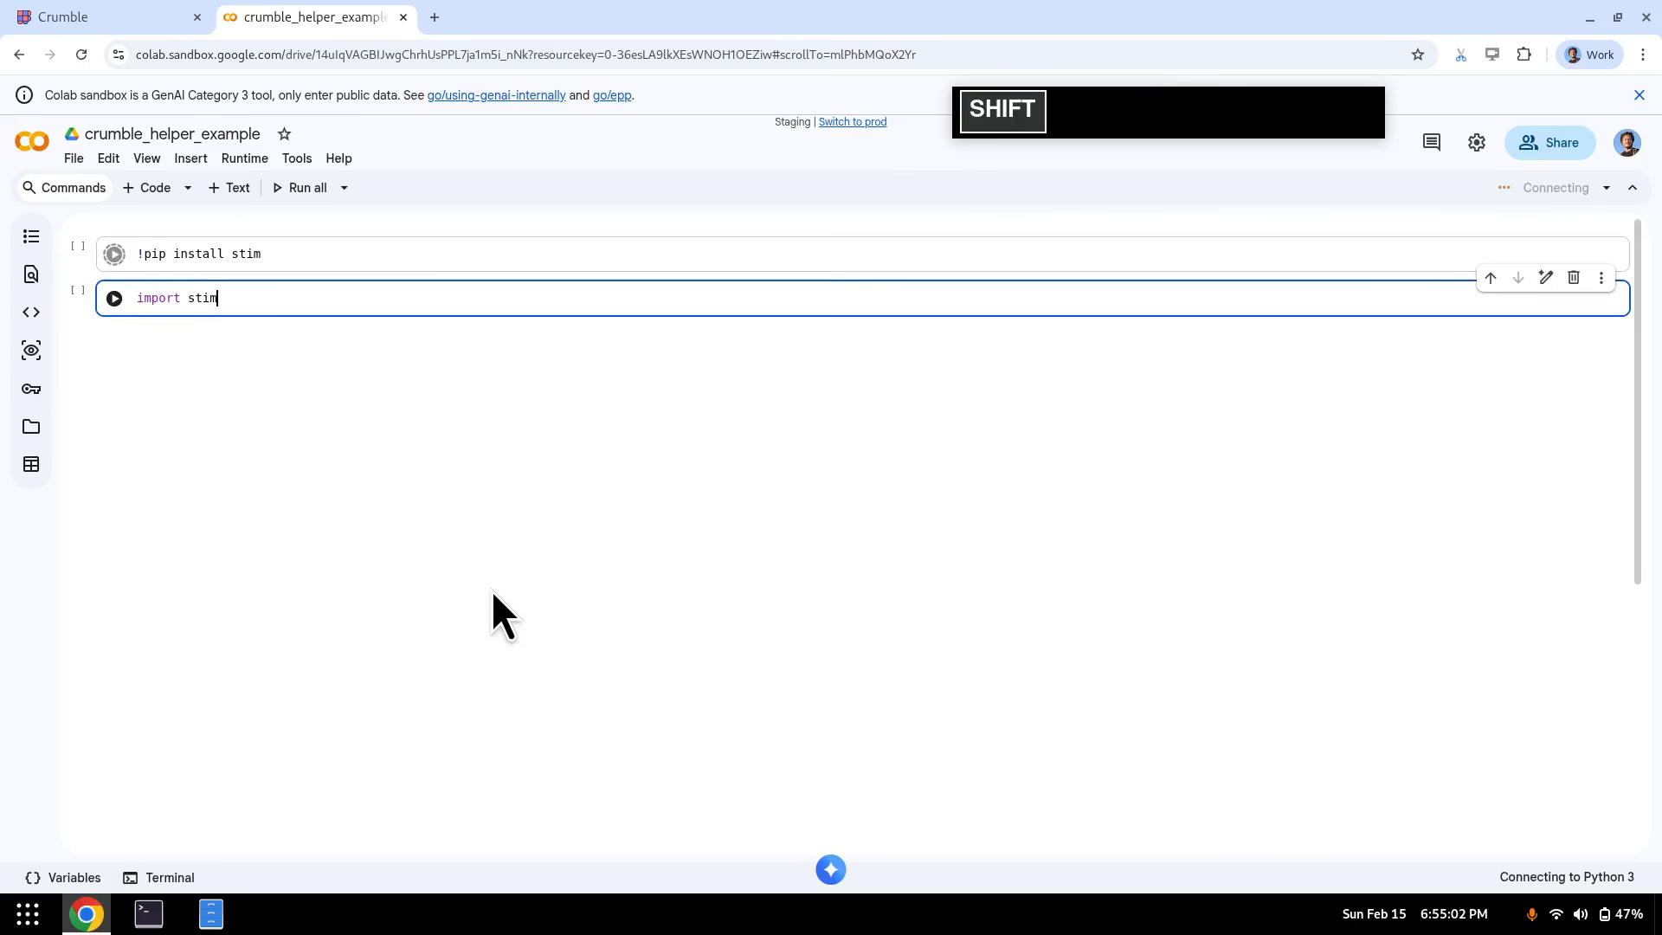
{"action": "key", "text": "shift+Return"}
- Define circuit = stim.Circuit("""...""") from the pasted Crumble text and render circuit.diagram("timeline-svg")
{"action": "type", "text": "circui"}
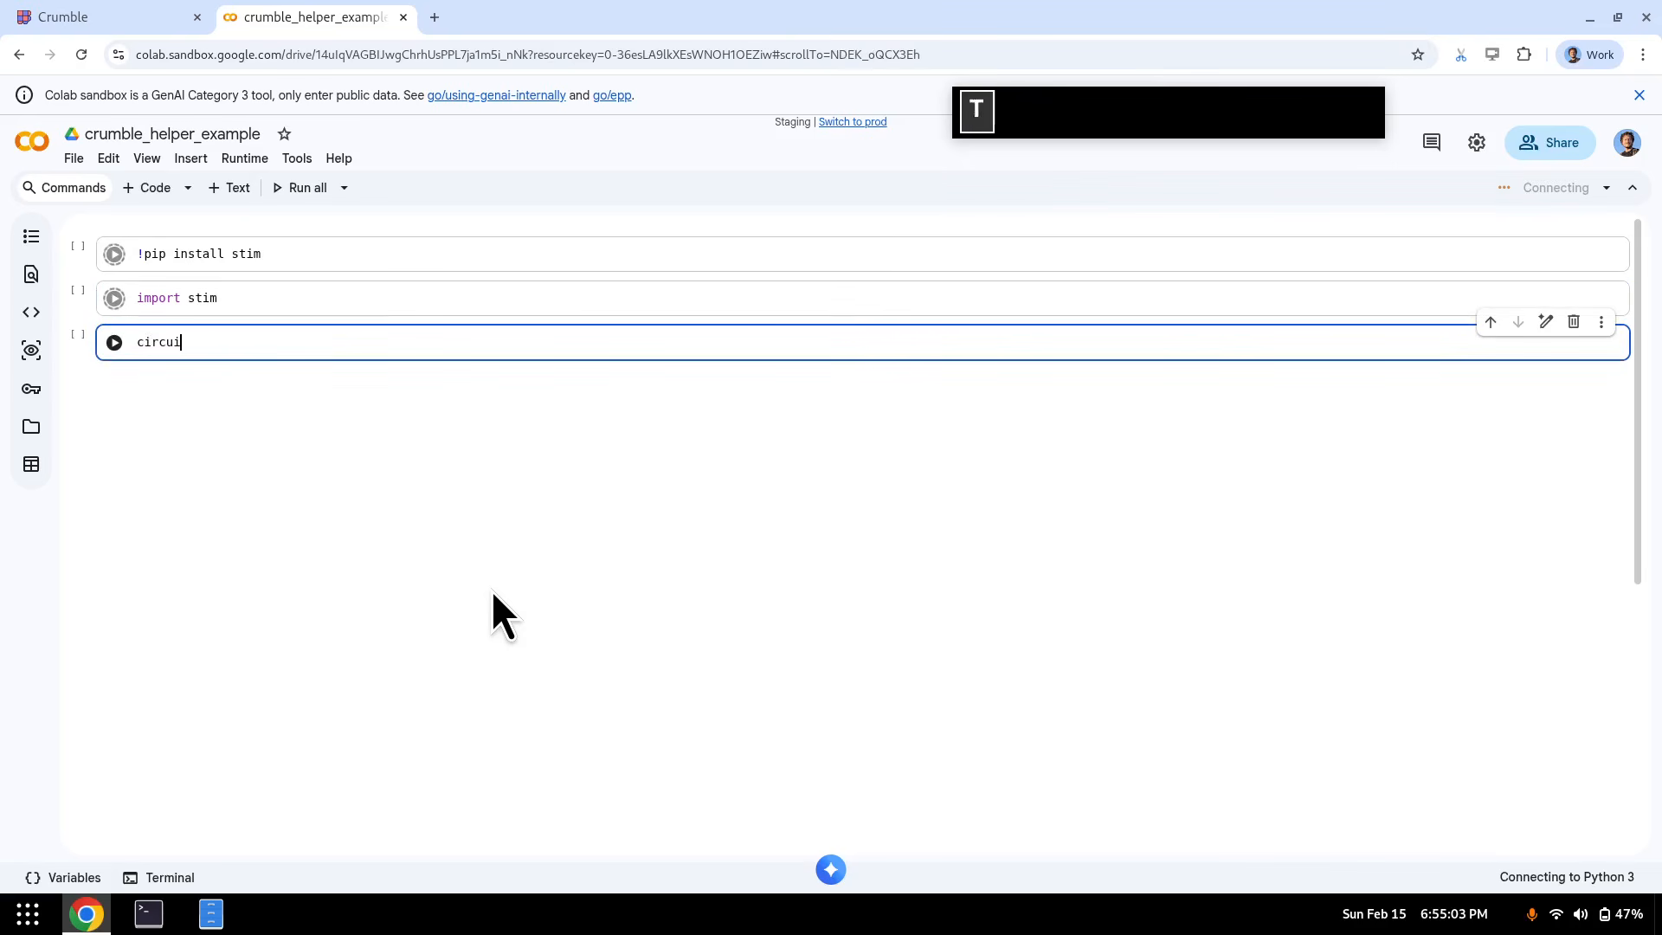
{"action": "type", "text": "t = stim.Circuit(\"\"\""}
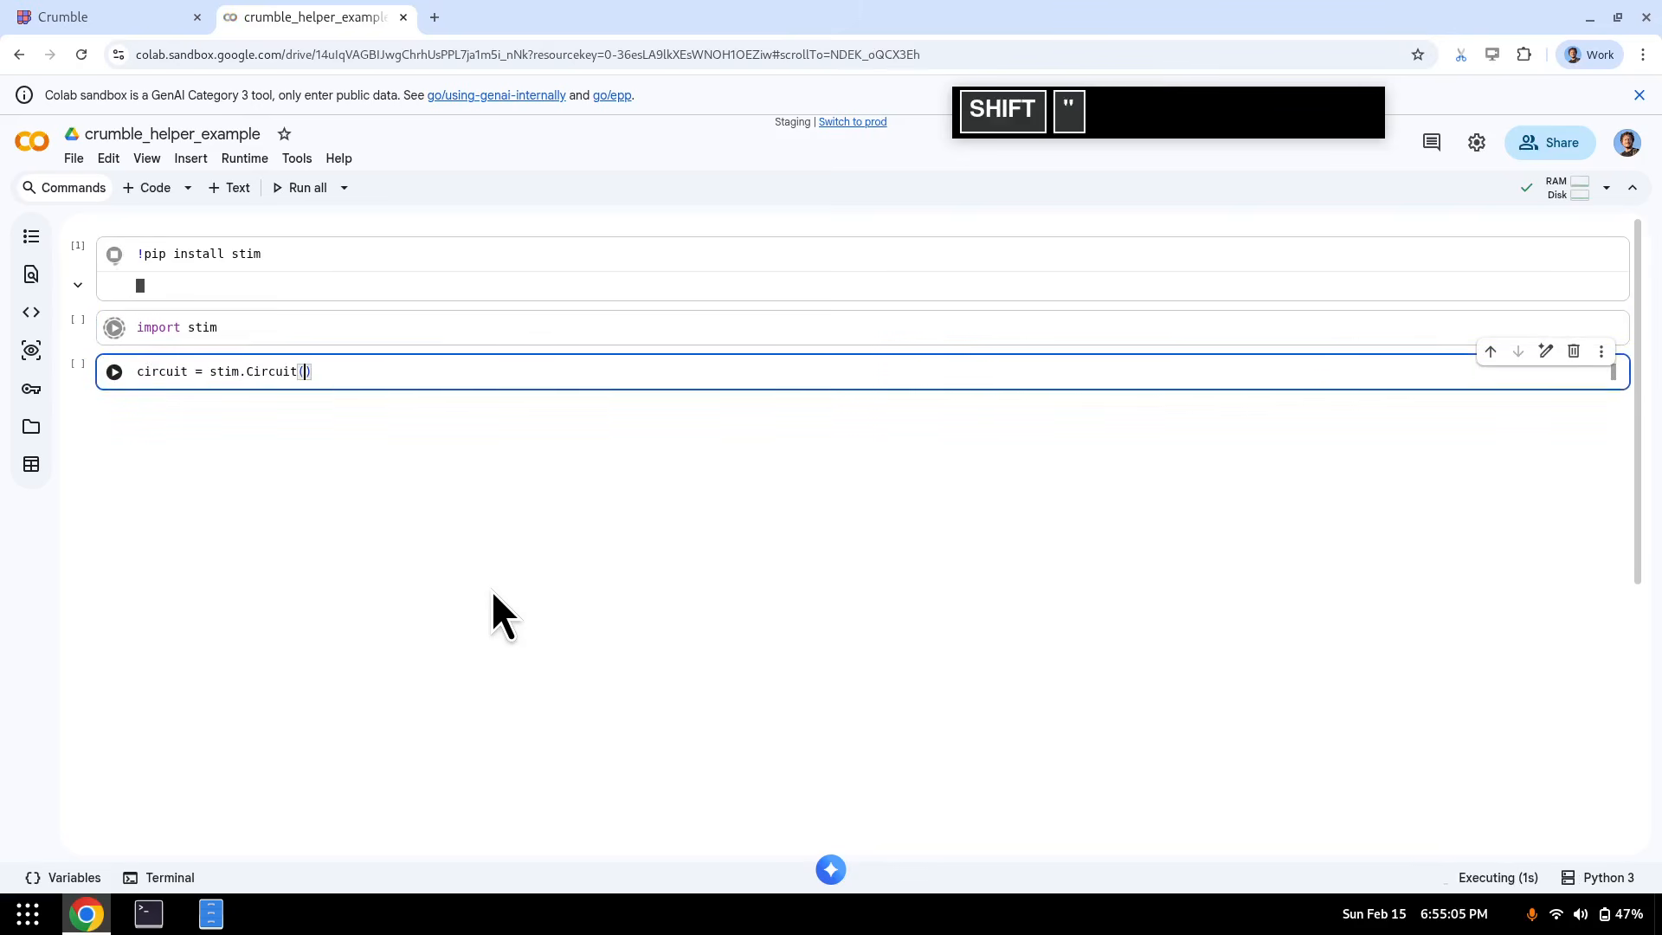
{"action": "key", "text": "Return"}
{"action": "type", "text": "\"\"\""}
{"action": "key", "text": "Home"}
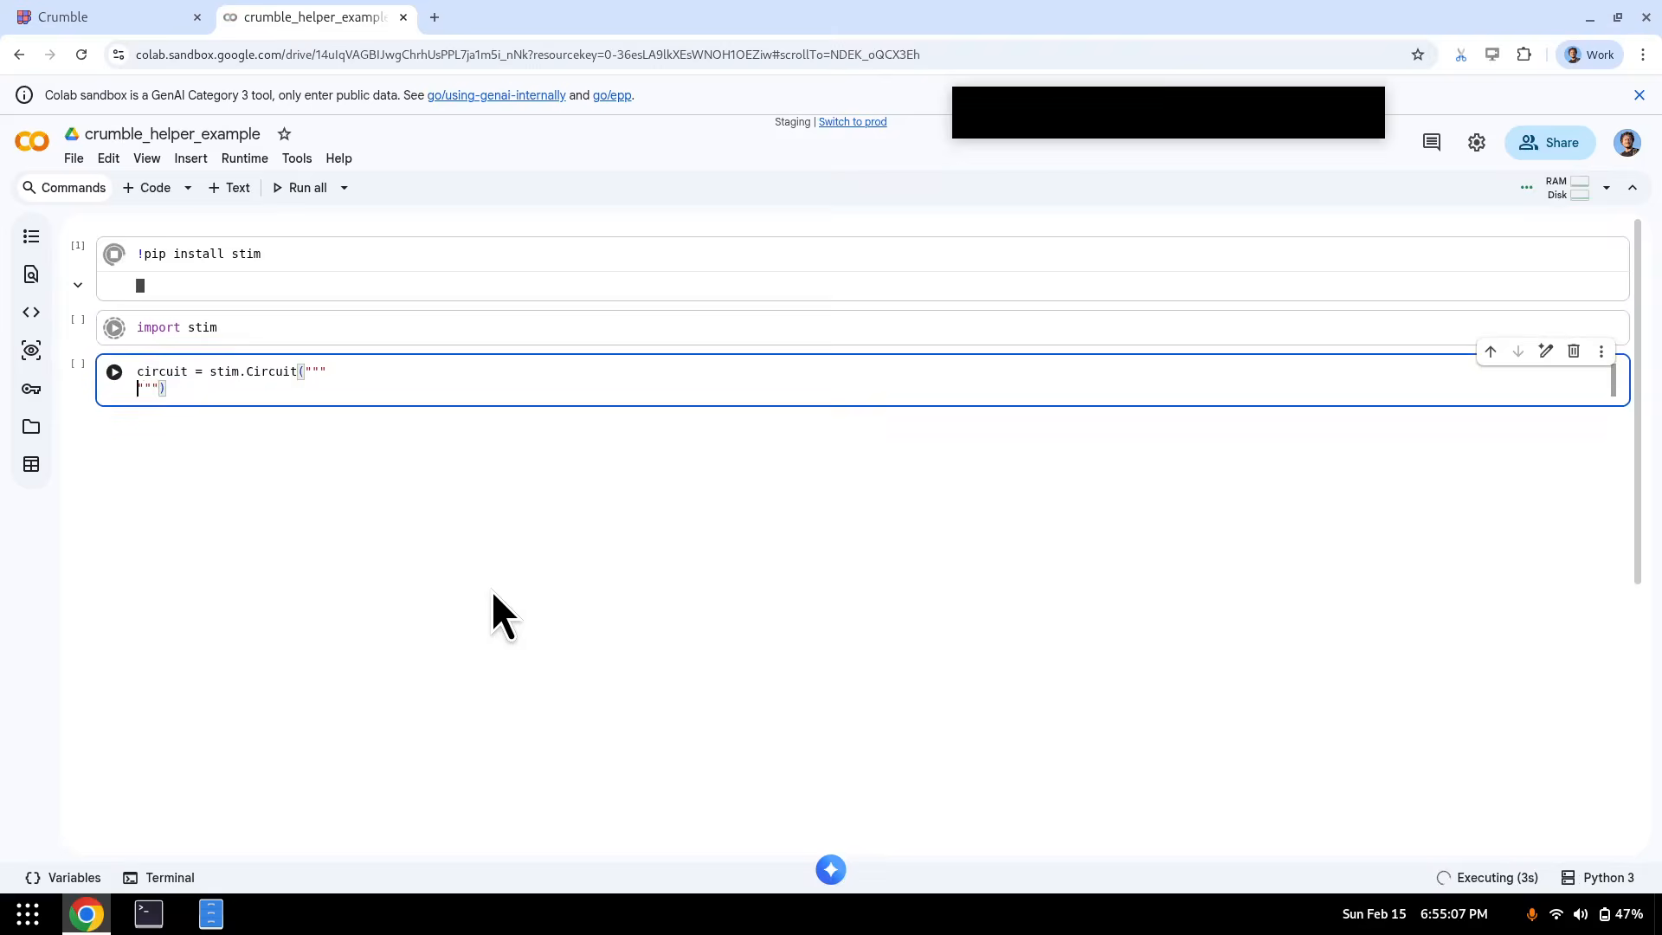
{"action": "key", "text": "Return"}
{"action": "key", "text": "Return"}
{"action": "key", "text": "Return"}
{"action": "key", "text": "ctrl+v"}
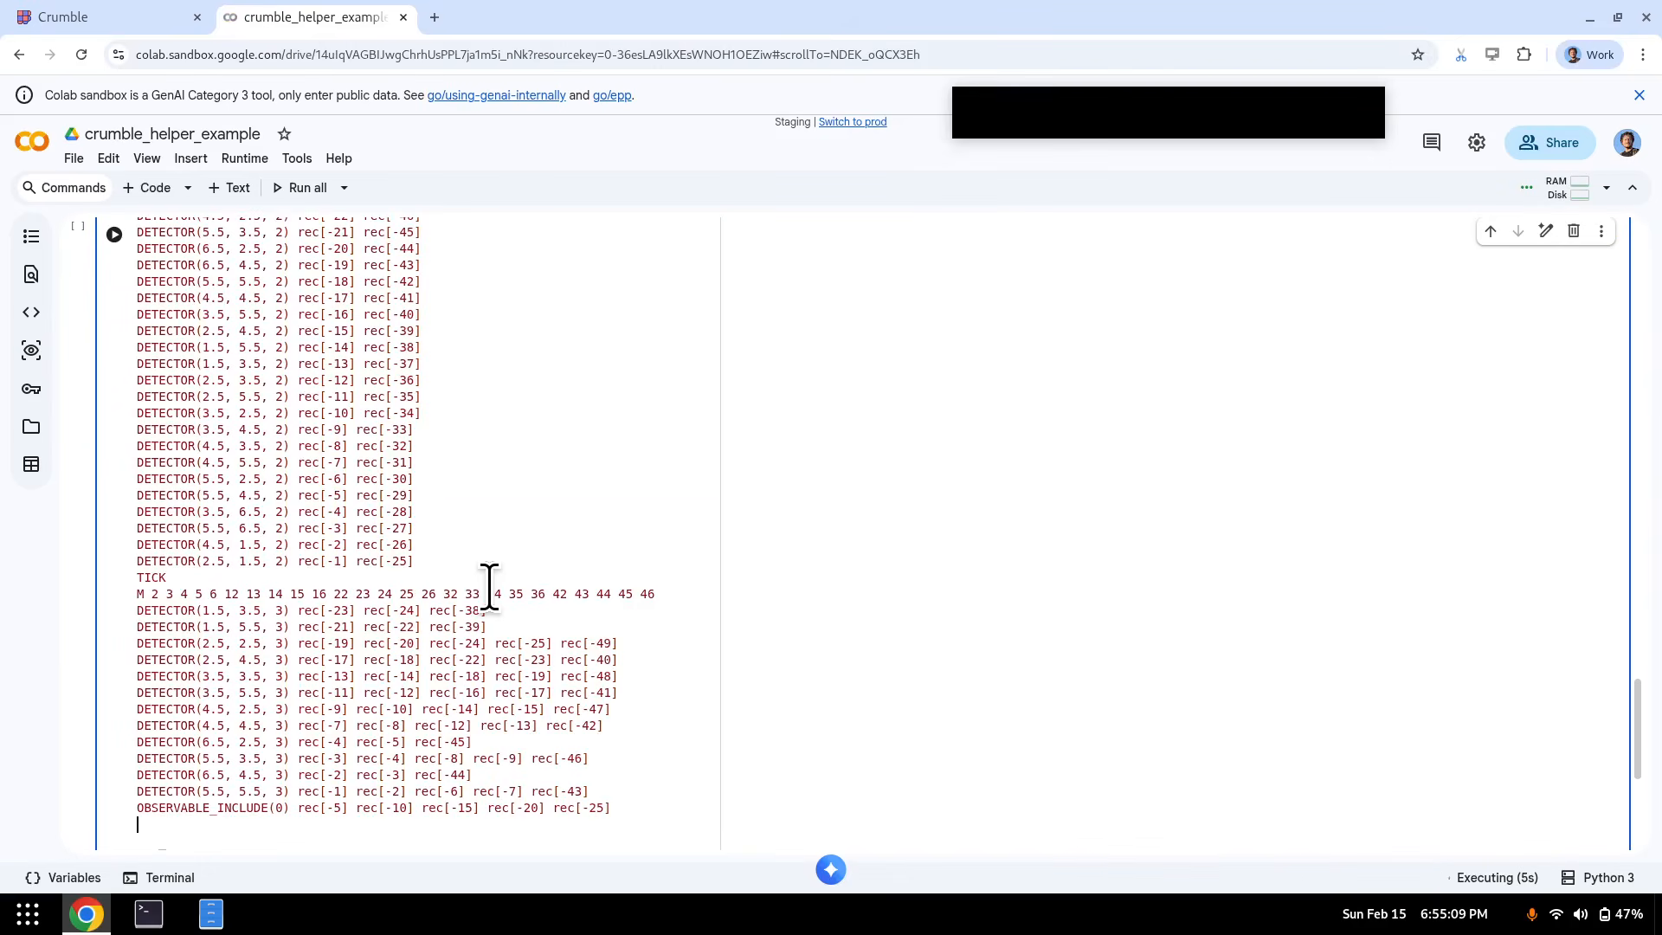
{"action": "key", "text": "shift+Return"}
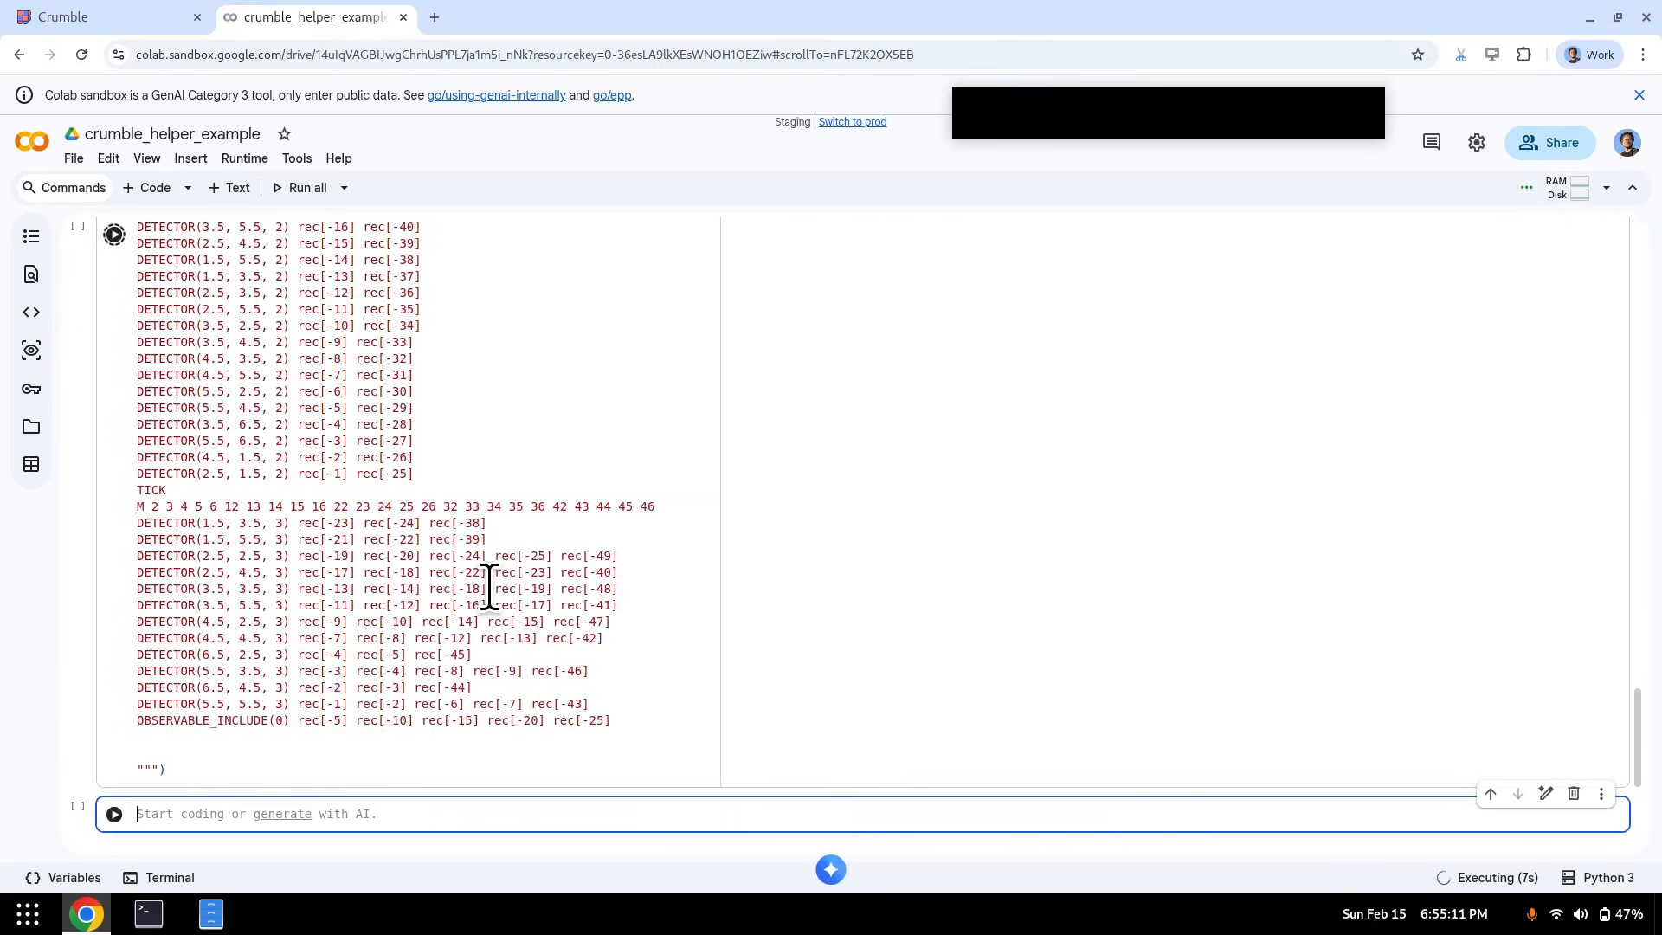
{"action": "type", "text": "circuit.diagram(\""}
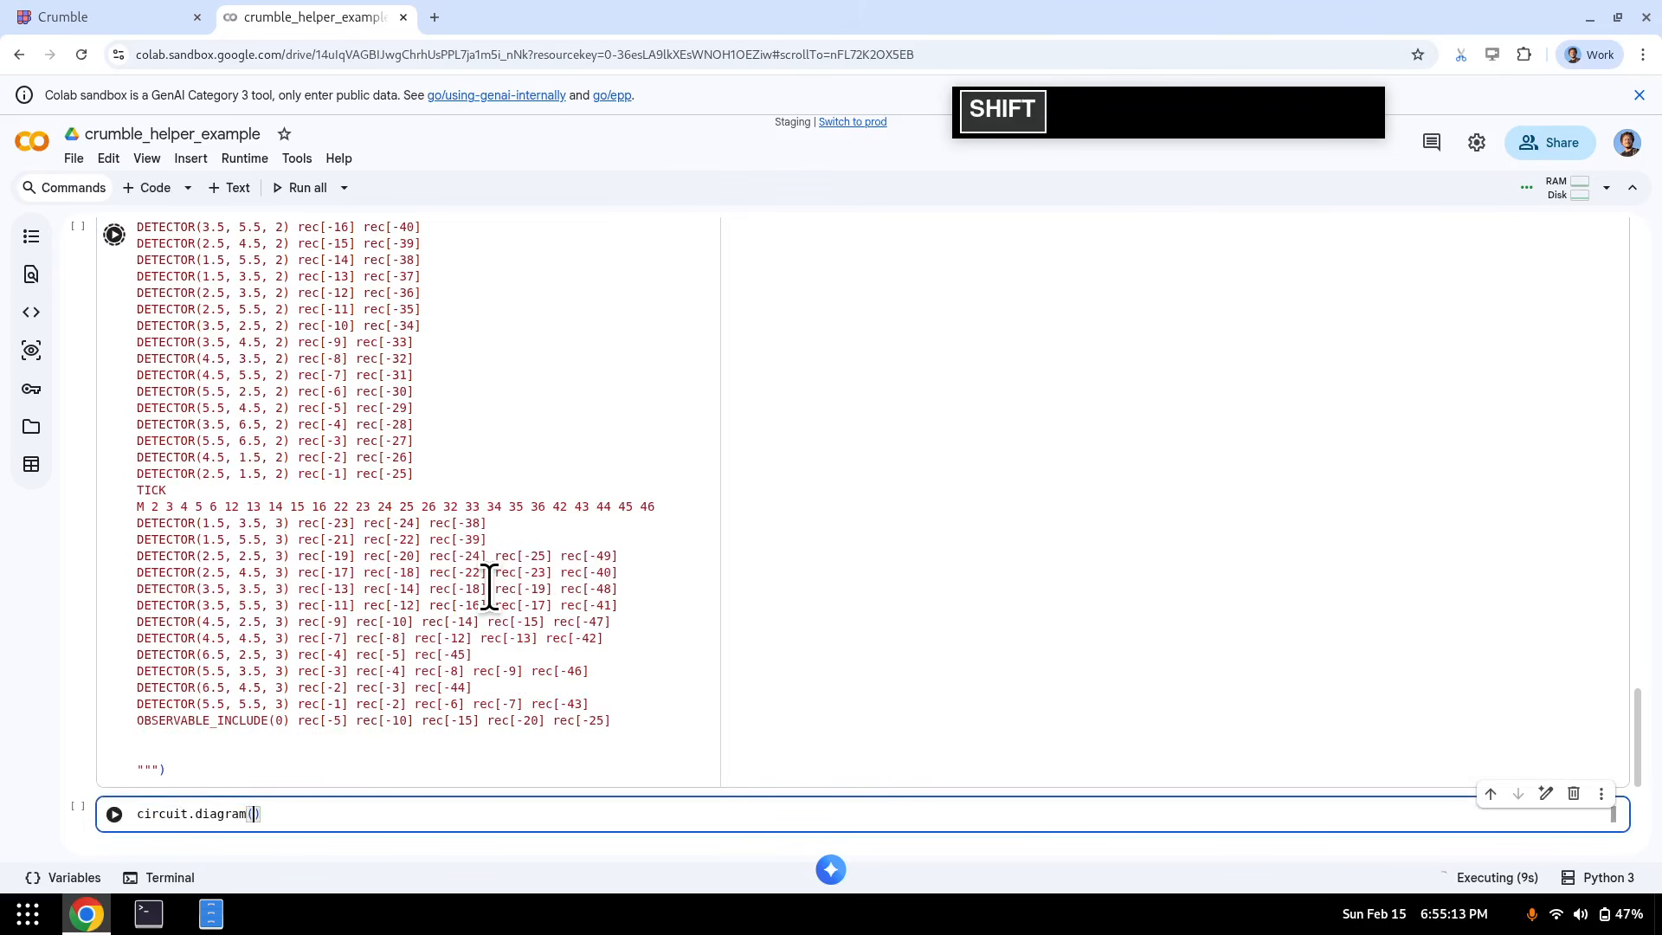
{"action": "type", "text": "t"}
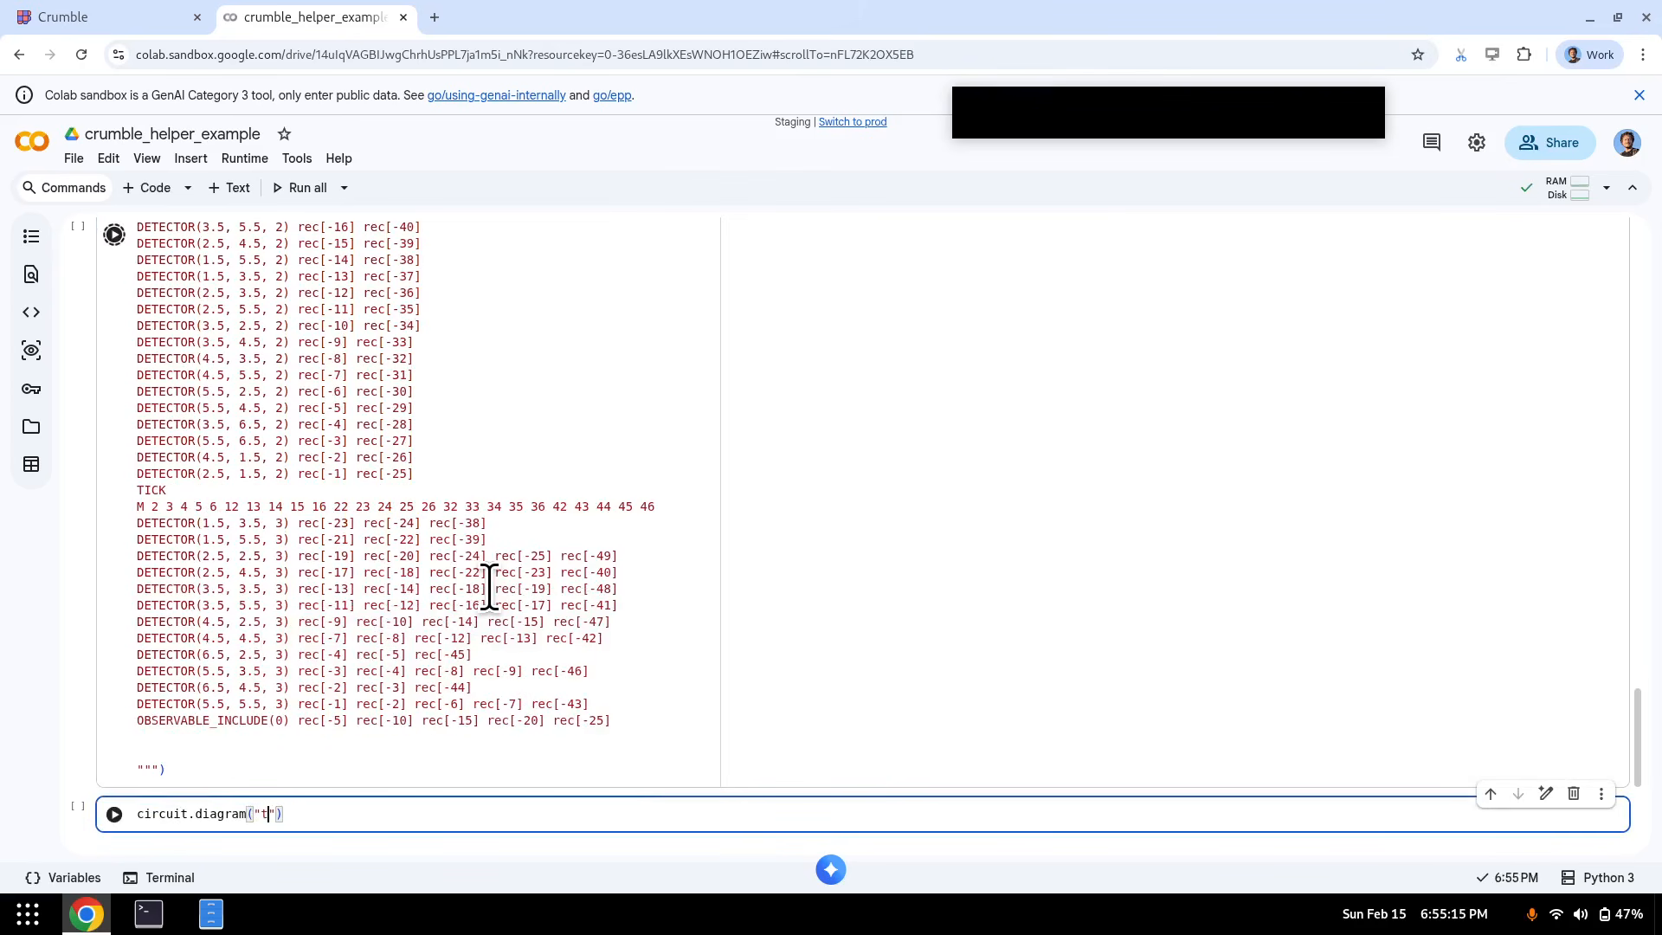
{"action": "type", "text": "imeline-svg\")"}
{"action": "key", "text": "shift+Return"}
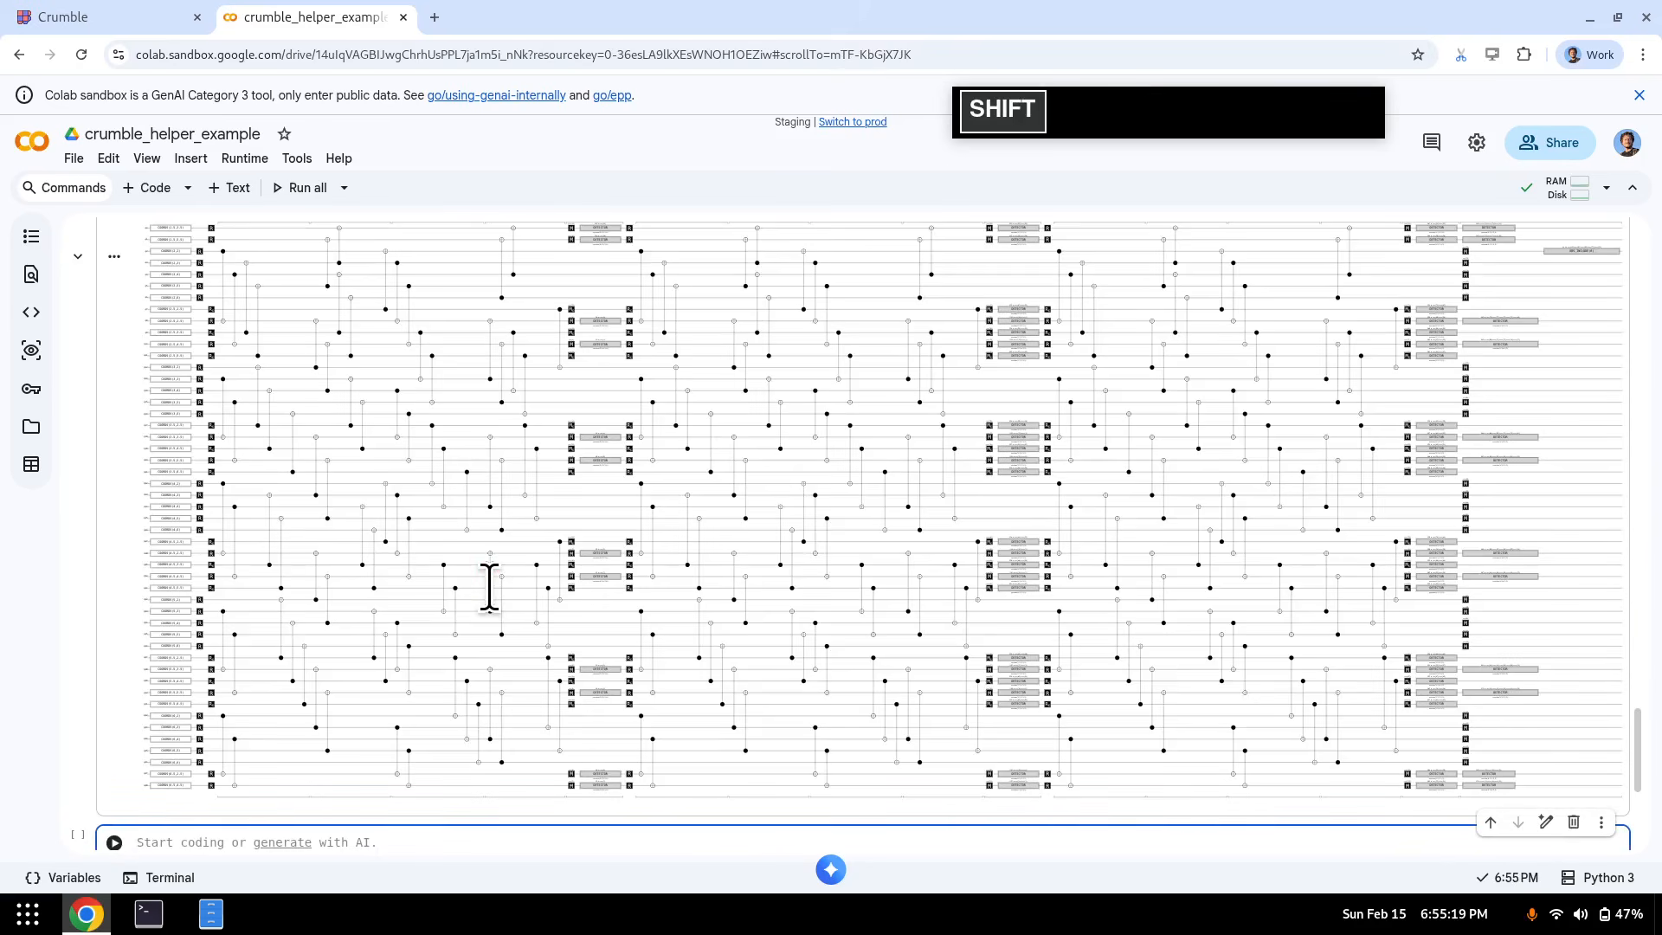
- Change the diagram type to timeslice and re-run the cell
{"action": "scroll", "coordinate": [556, 491], "scroll_direction": "up", "scroll_amount": 1}
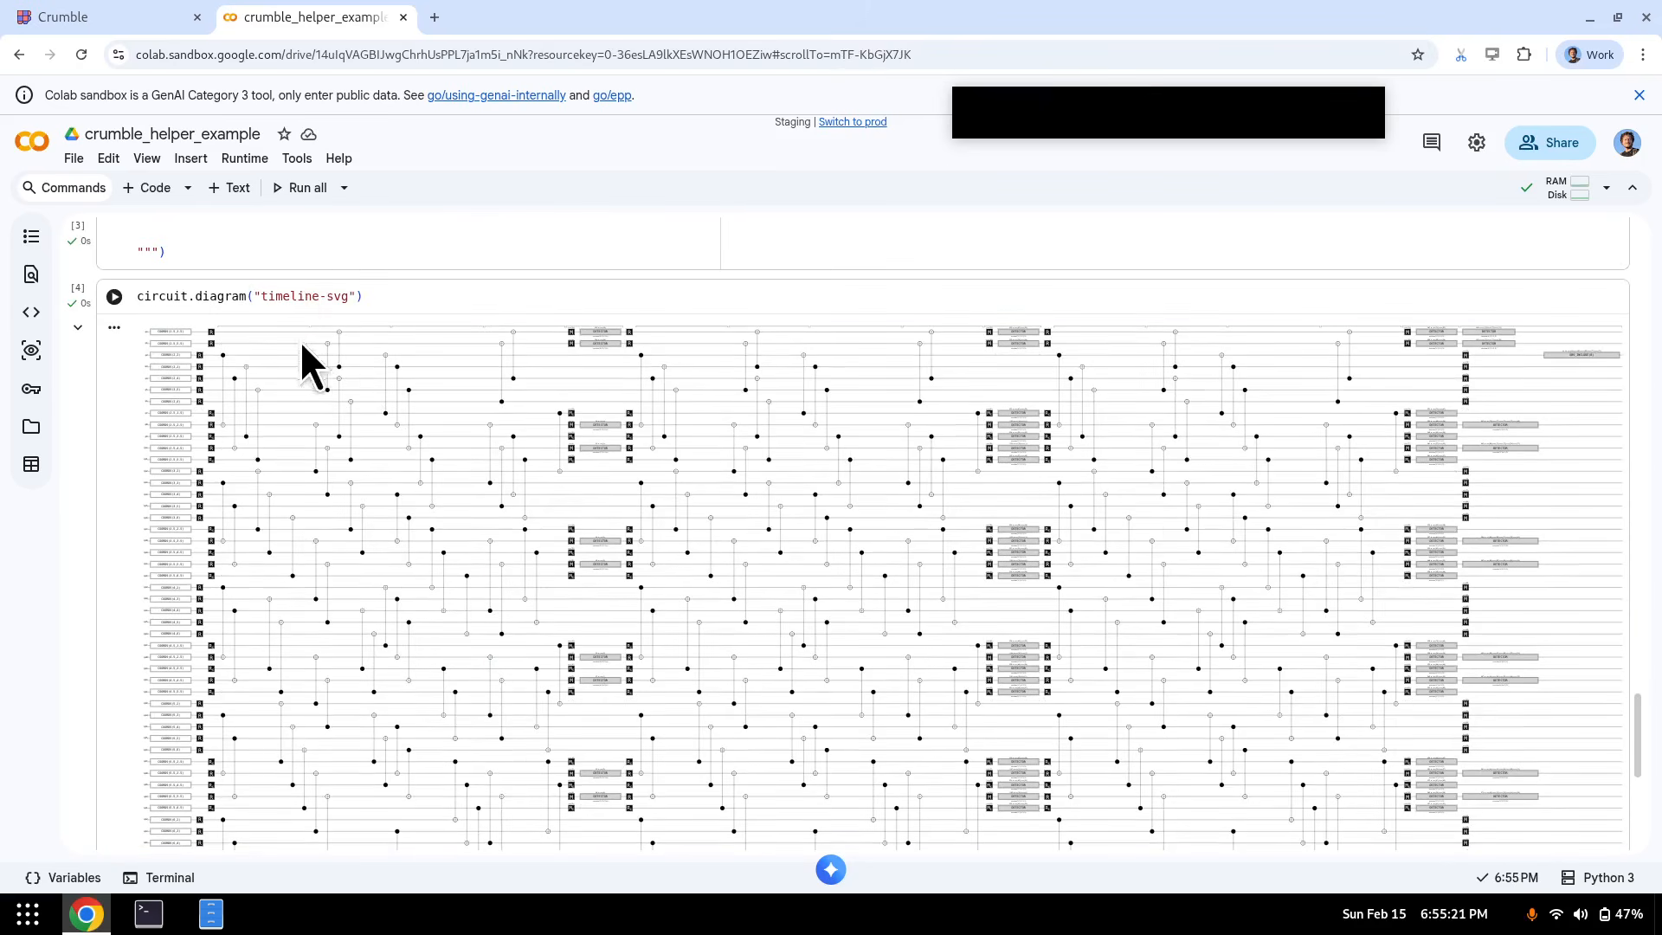
{"action": "double_click", "coordinate": [309, 297]}
{"action": "type", "text": "timesl"}
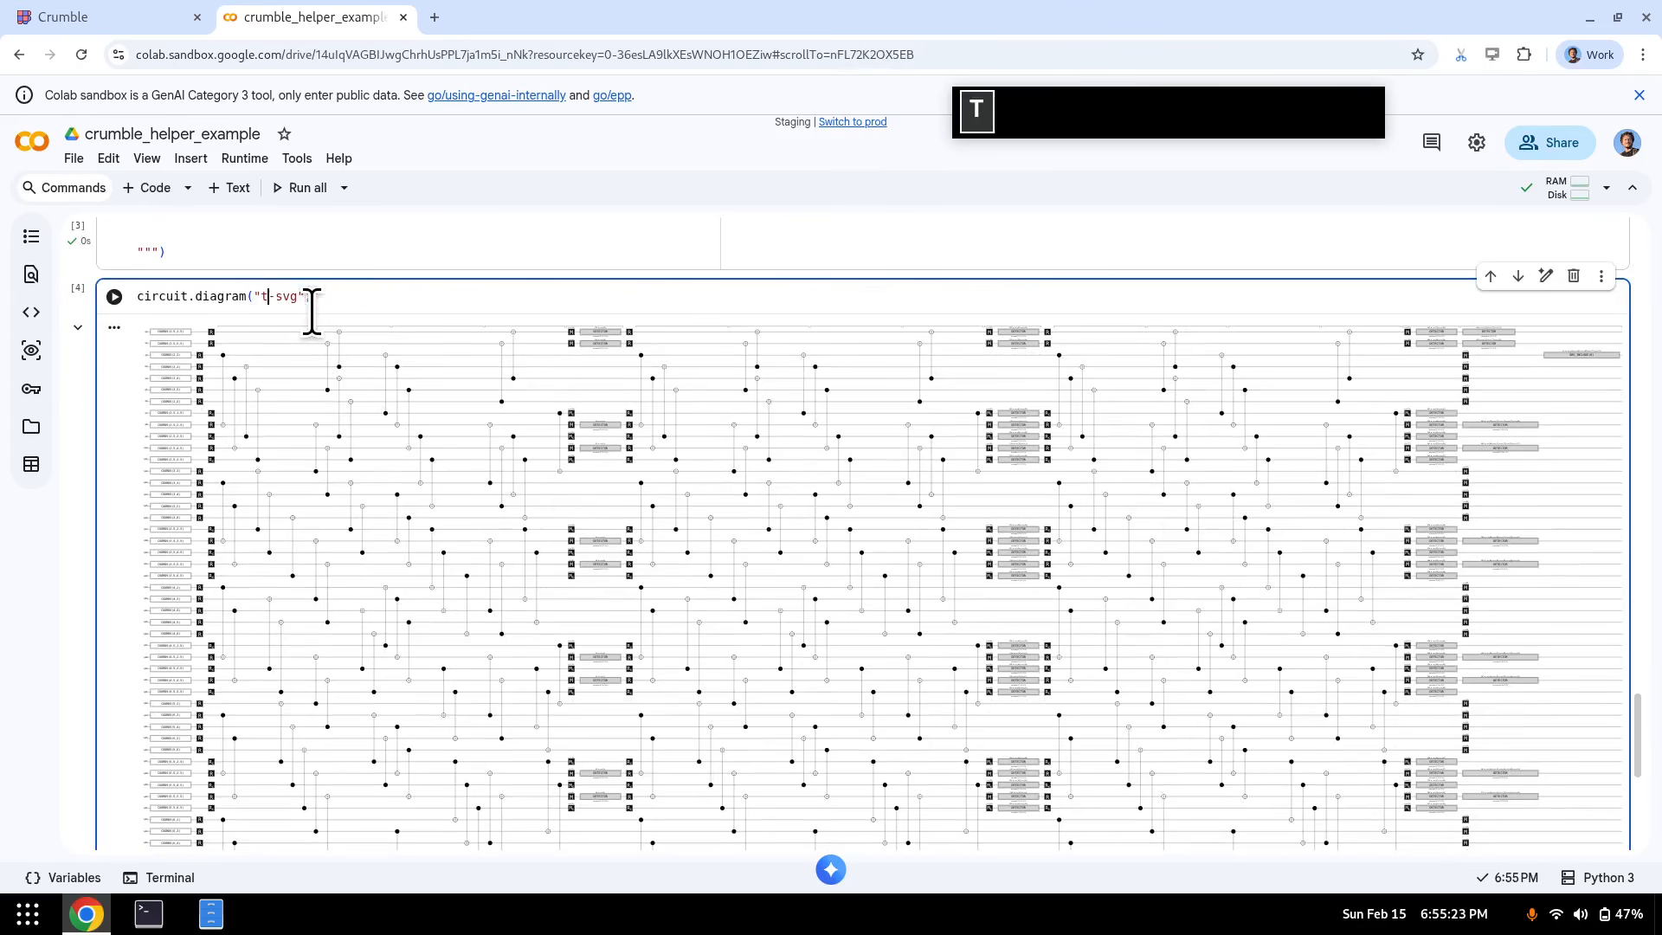
{"action": "type", "text": "ice"}
{"action": "key", "text": "shift+Return"}
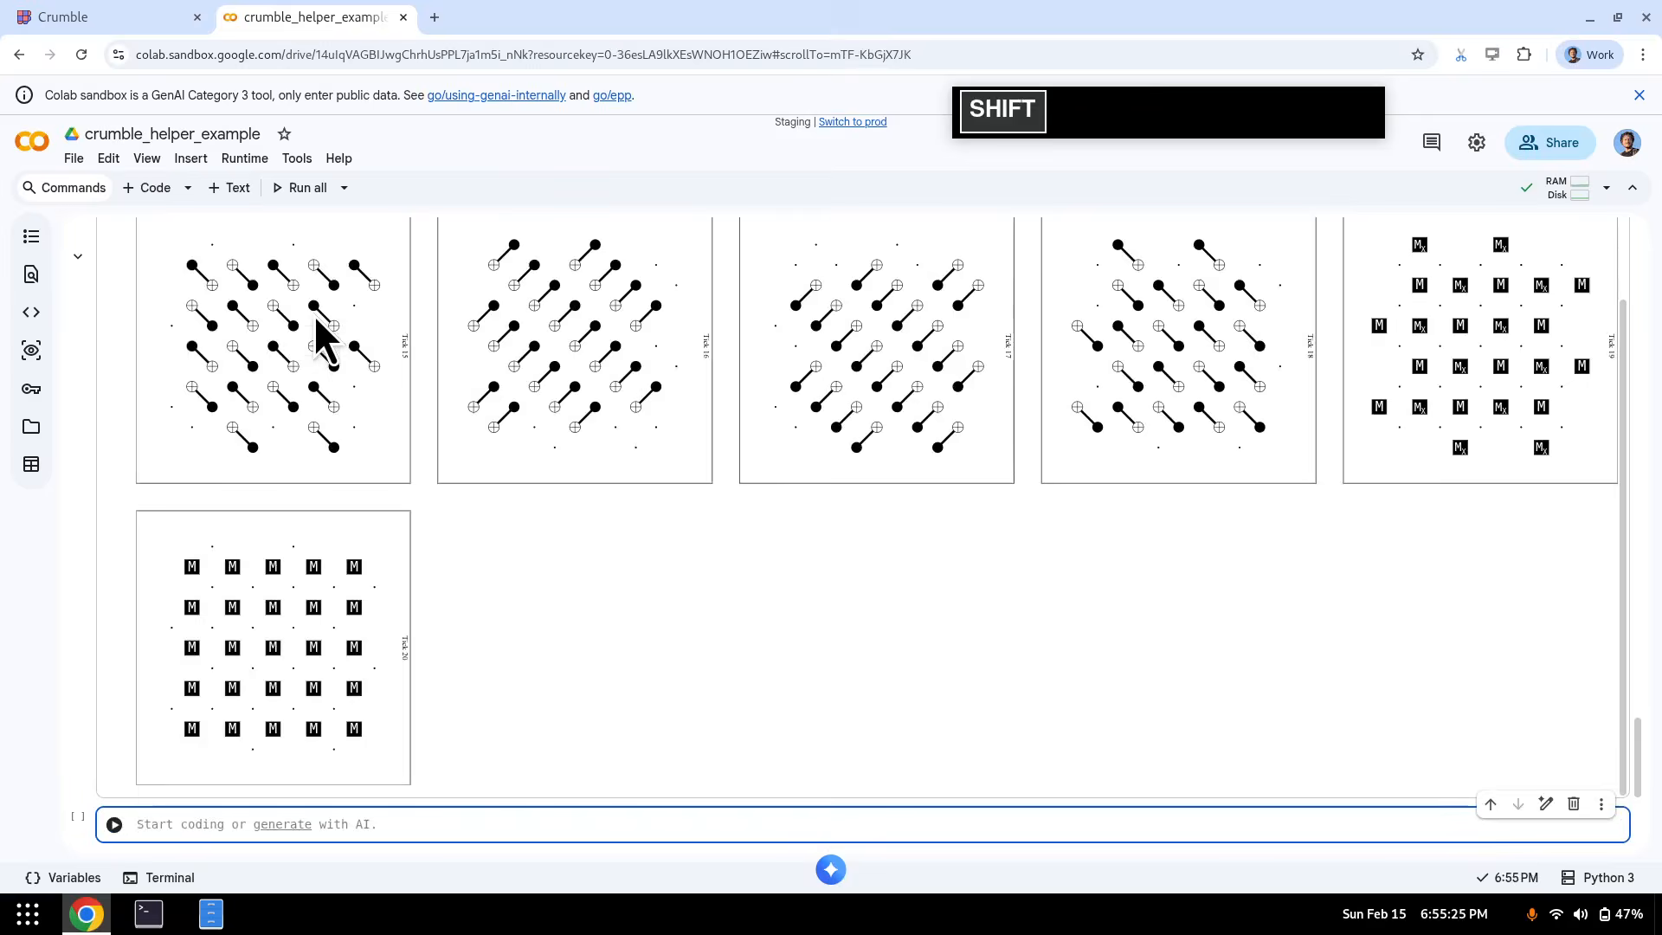
- Change the diagram type to detslice-with-ops and run the cell
{"action": "scroll", "coordinate": [468, 475], "scroll_direction": "up", "scroll_amount": 7}
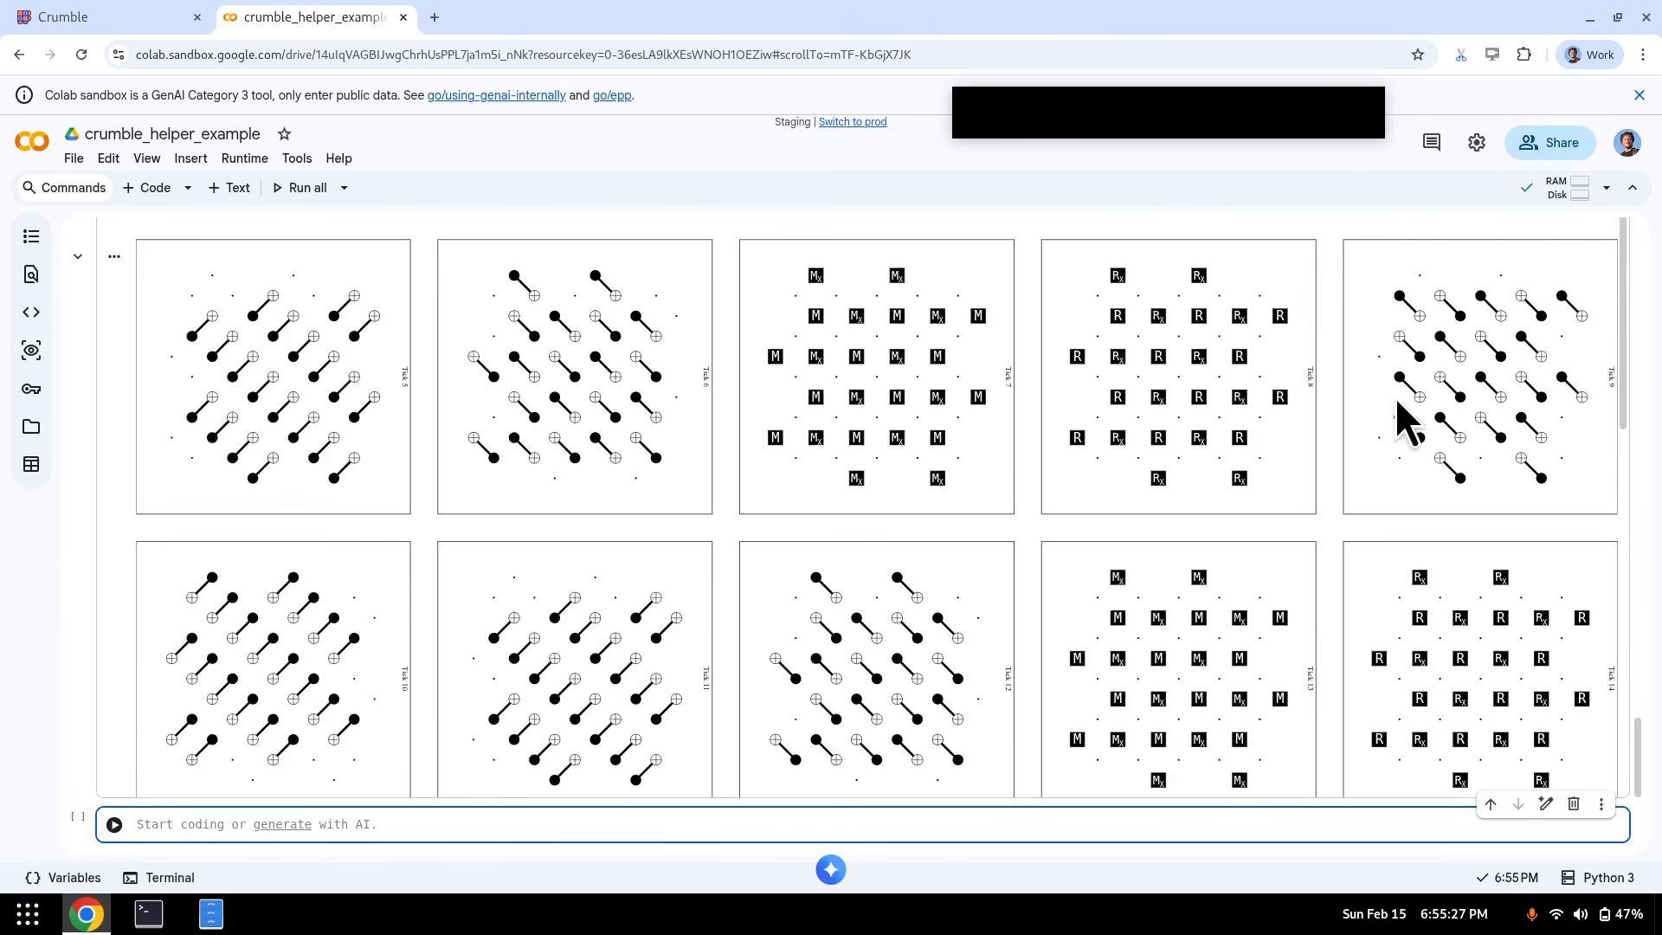
{"action": "scroll", "coordinate": [532, 424], "scroll_direction": "up", "scroll_amount": 10}
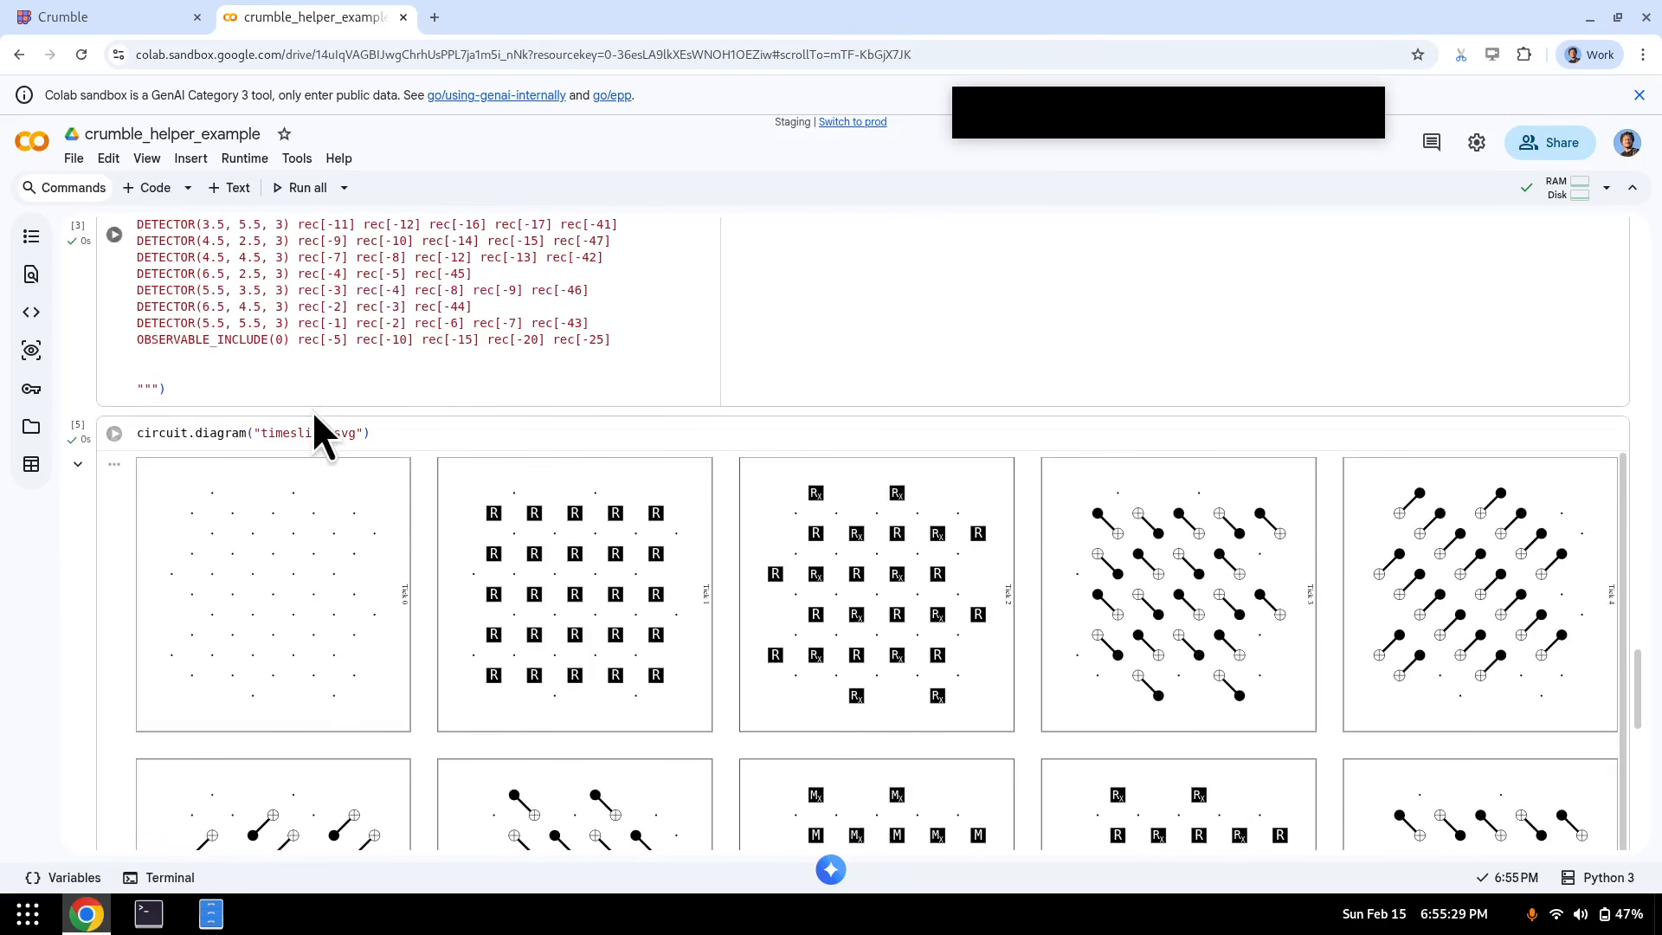
{"action": "double_click", "coordinate": [301, 432]}
{"action": "type", "text": "detslice"}
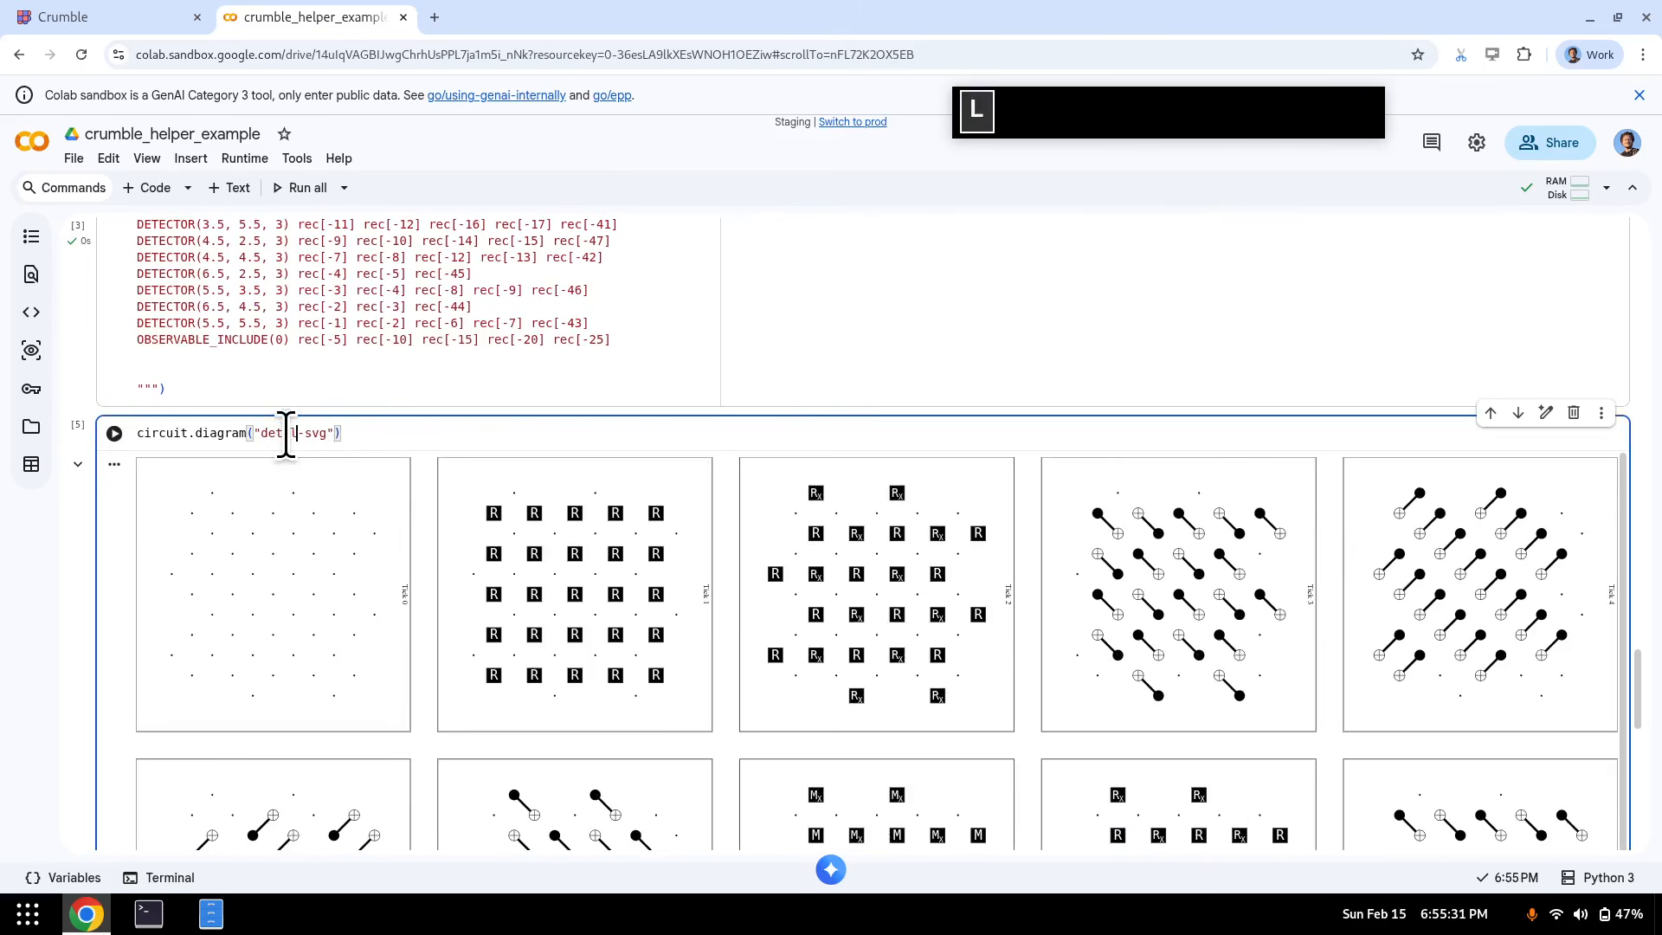
{"action": "type", "text": "-with-ops"}
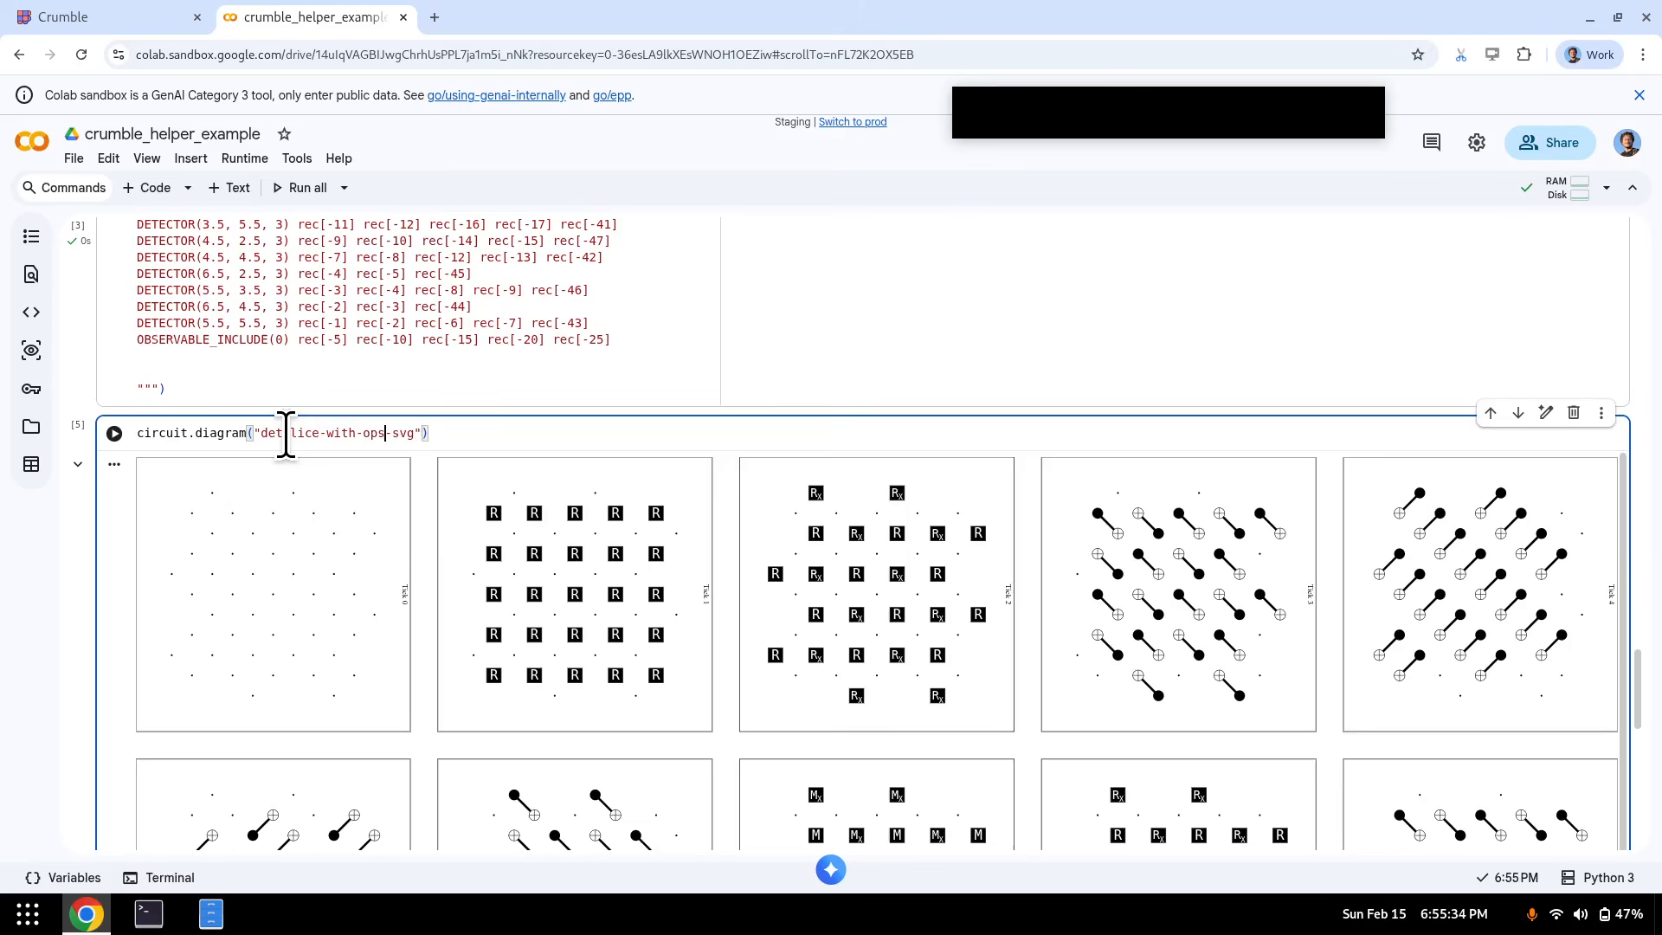
{"action": "key", "text": "shift+Return"}
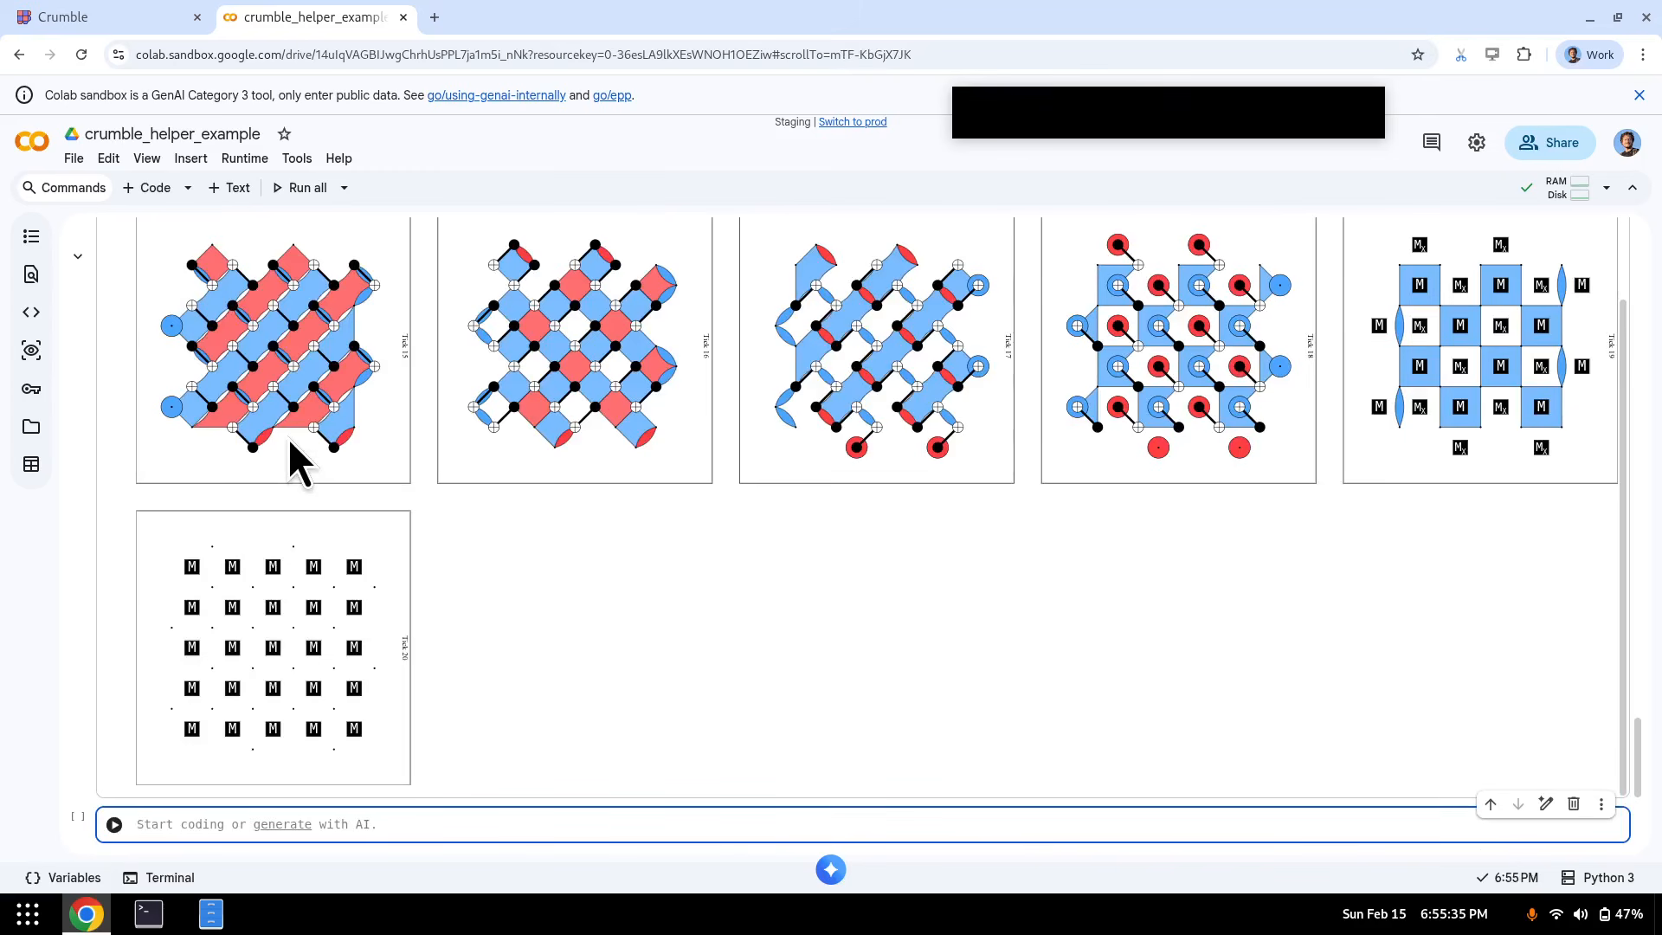
{"action": "scroll", "coordinate": [813, 528], "scroll_direction": "up", "scroll_amount": 1}
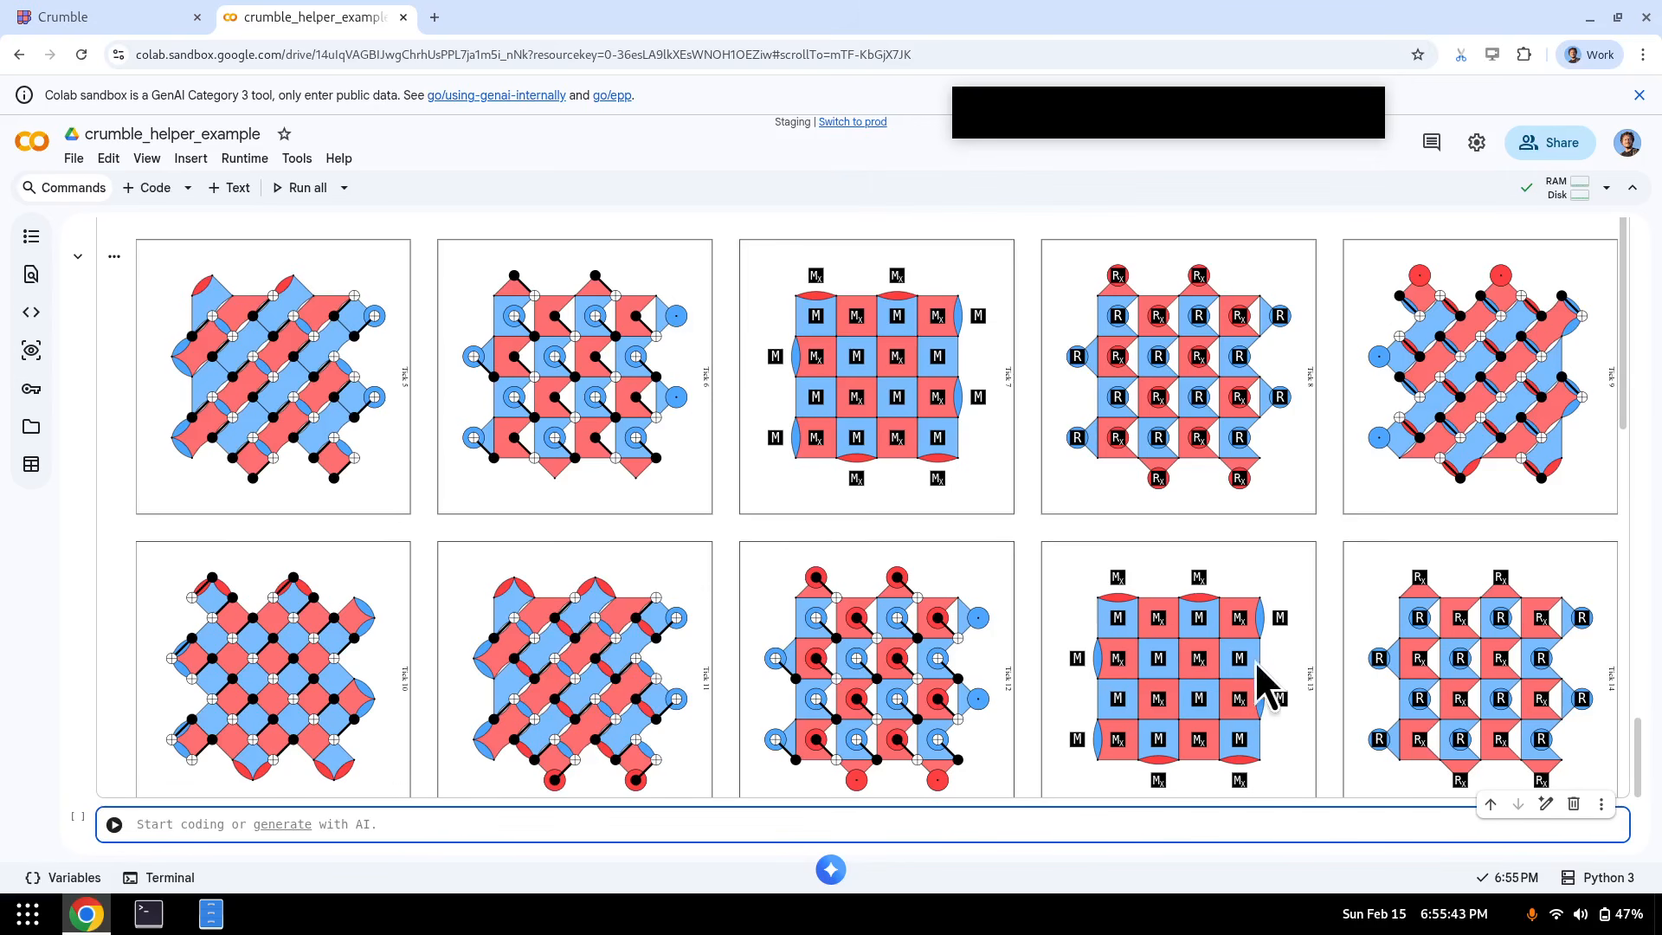
{"action": "scroll", "coordinate": [656, 473], "scroll_direction": "down", "scroll_amount": 5}
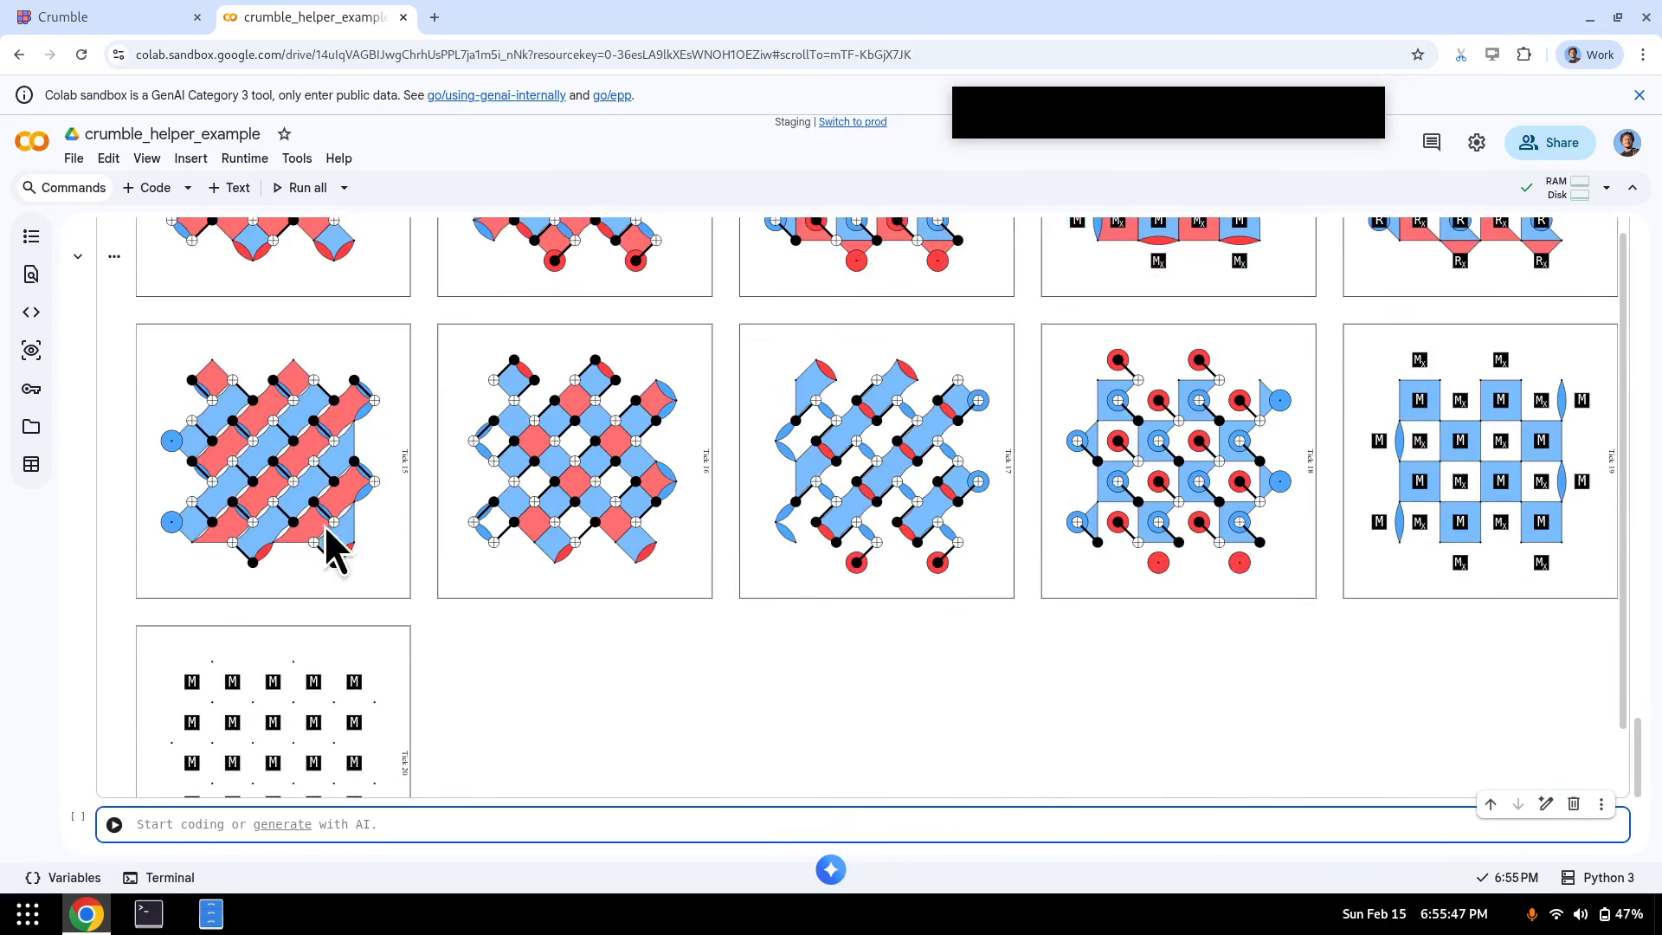
{"action": "scroll", "coordinate": [329, 545], "scroll_direction": "down", "scroll_amount": 1}
{"action": "scroll", "coordinate": [346, 559], "scroll_direction": "up", "scroll_amount": 6}
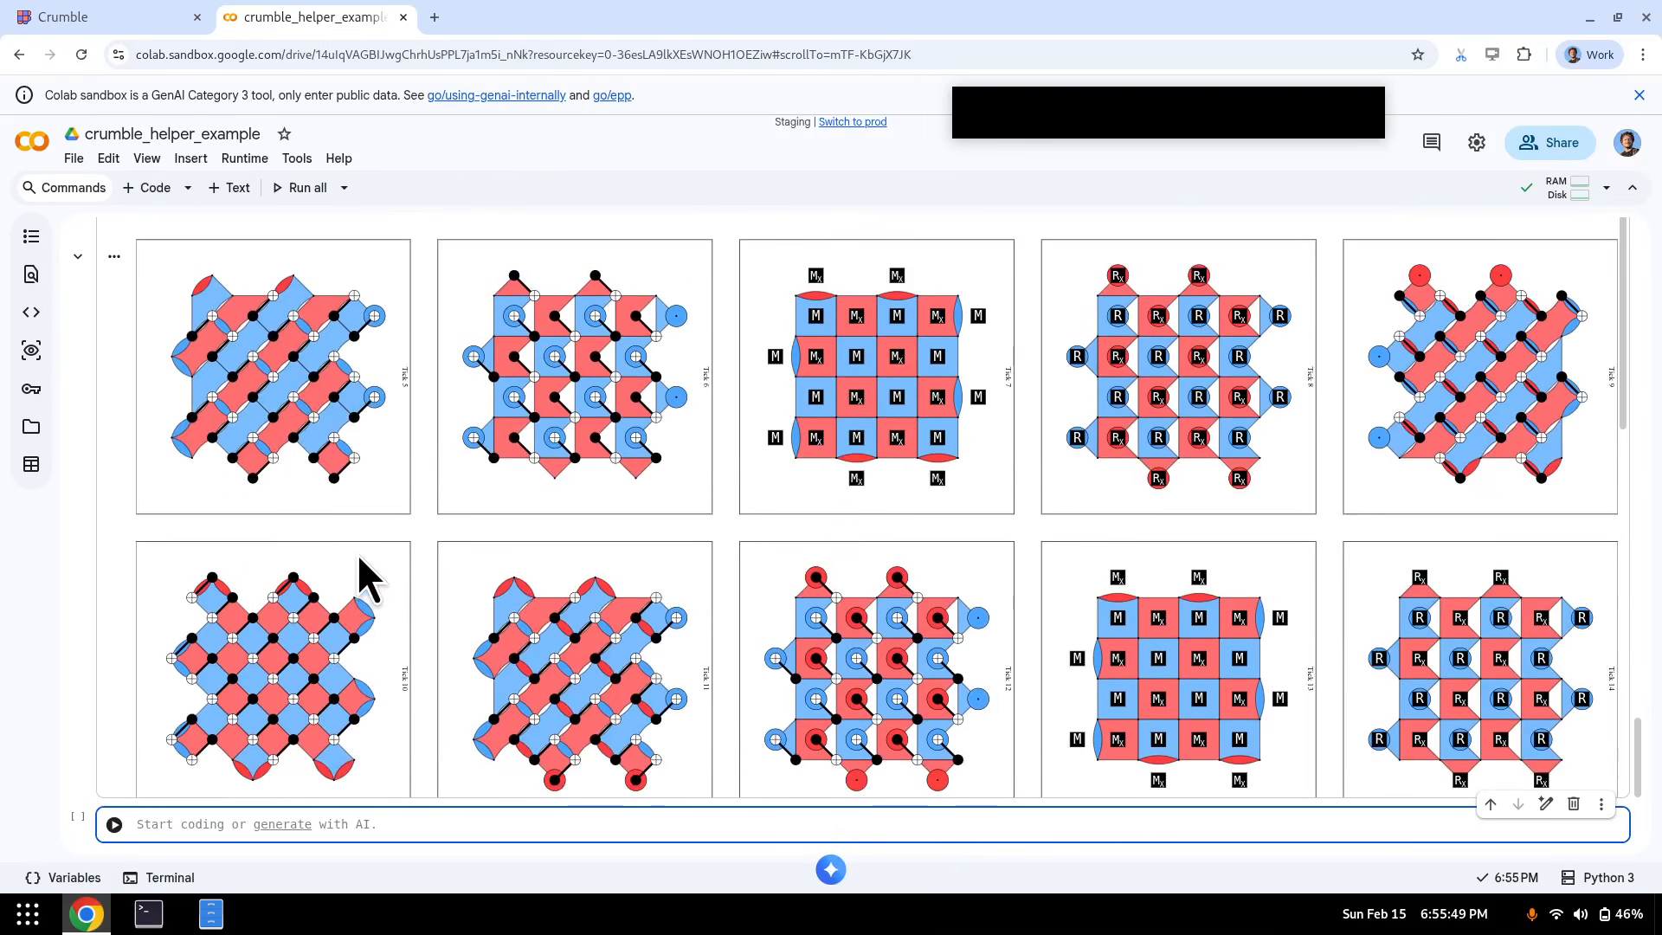
{"action": "scroll", "coordinate": [357, 554], "scroll_direction": "up", "scroll_amount": 7}
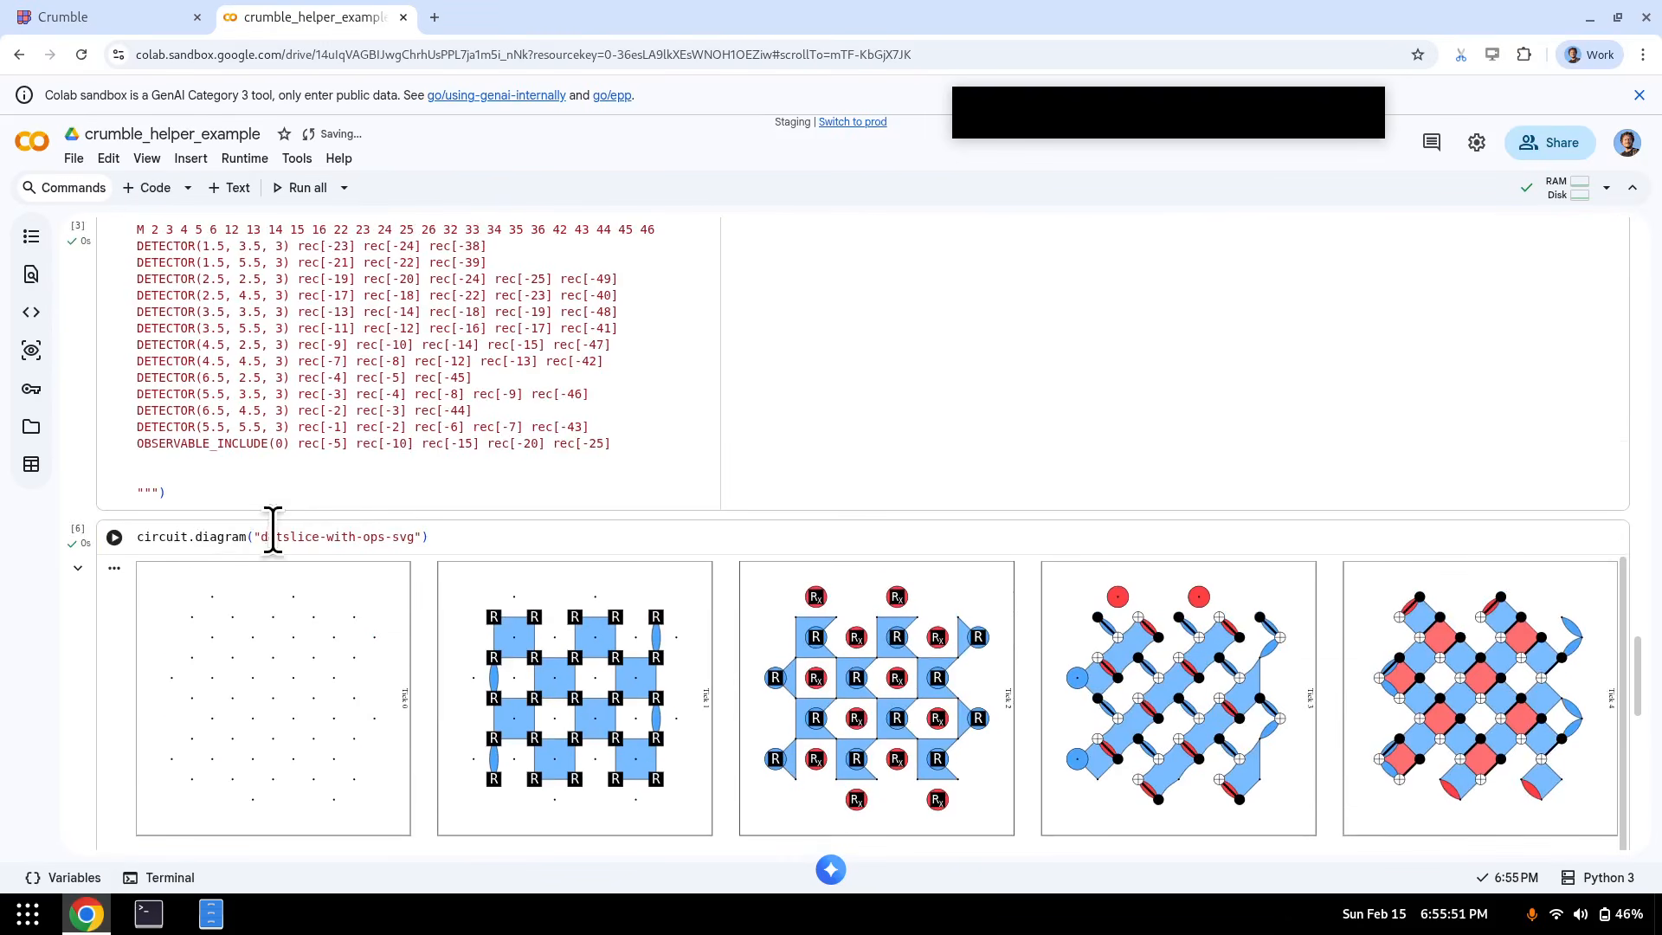
{"action": "left_click", "coordinate": [273, 533]}
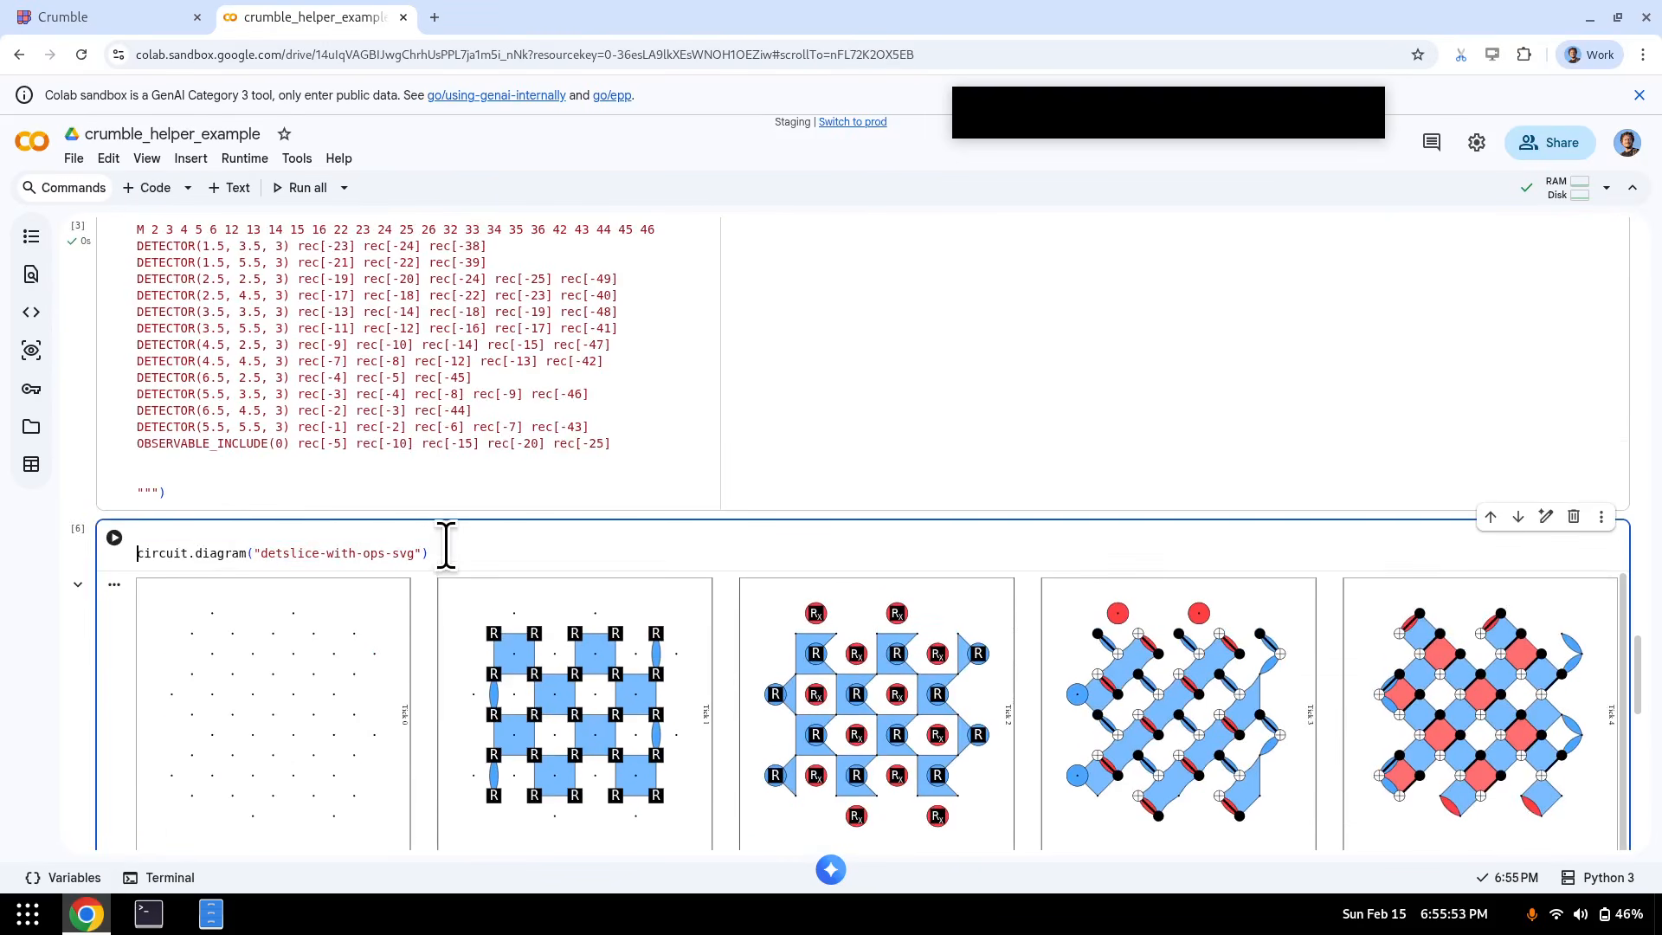
- Add a circuit.diagram.__doc__ line above the diagram call and comment out that call with #
{"action": "key", "text": "ctrl+Left"}
{"action": "key", "text": "ctrl+shift+Right"}
{"action": "key", "text": "ctrl+shift+Right"}
{"action": "key", "text": "ctrl+shift+Right"}
{"action": "key", "text": "ctrl+shift+Right"}
{"action": "key", "text": "shift+Right"}
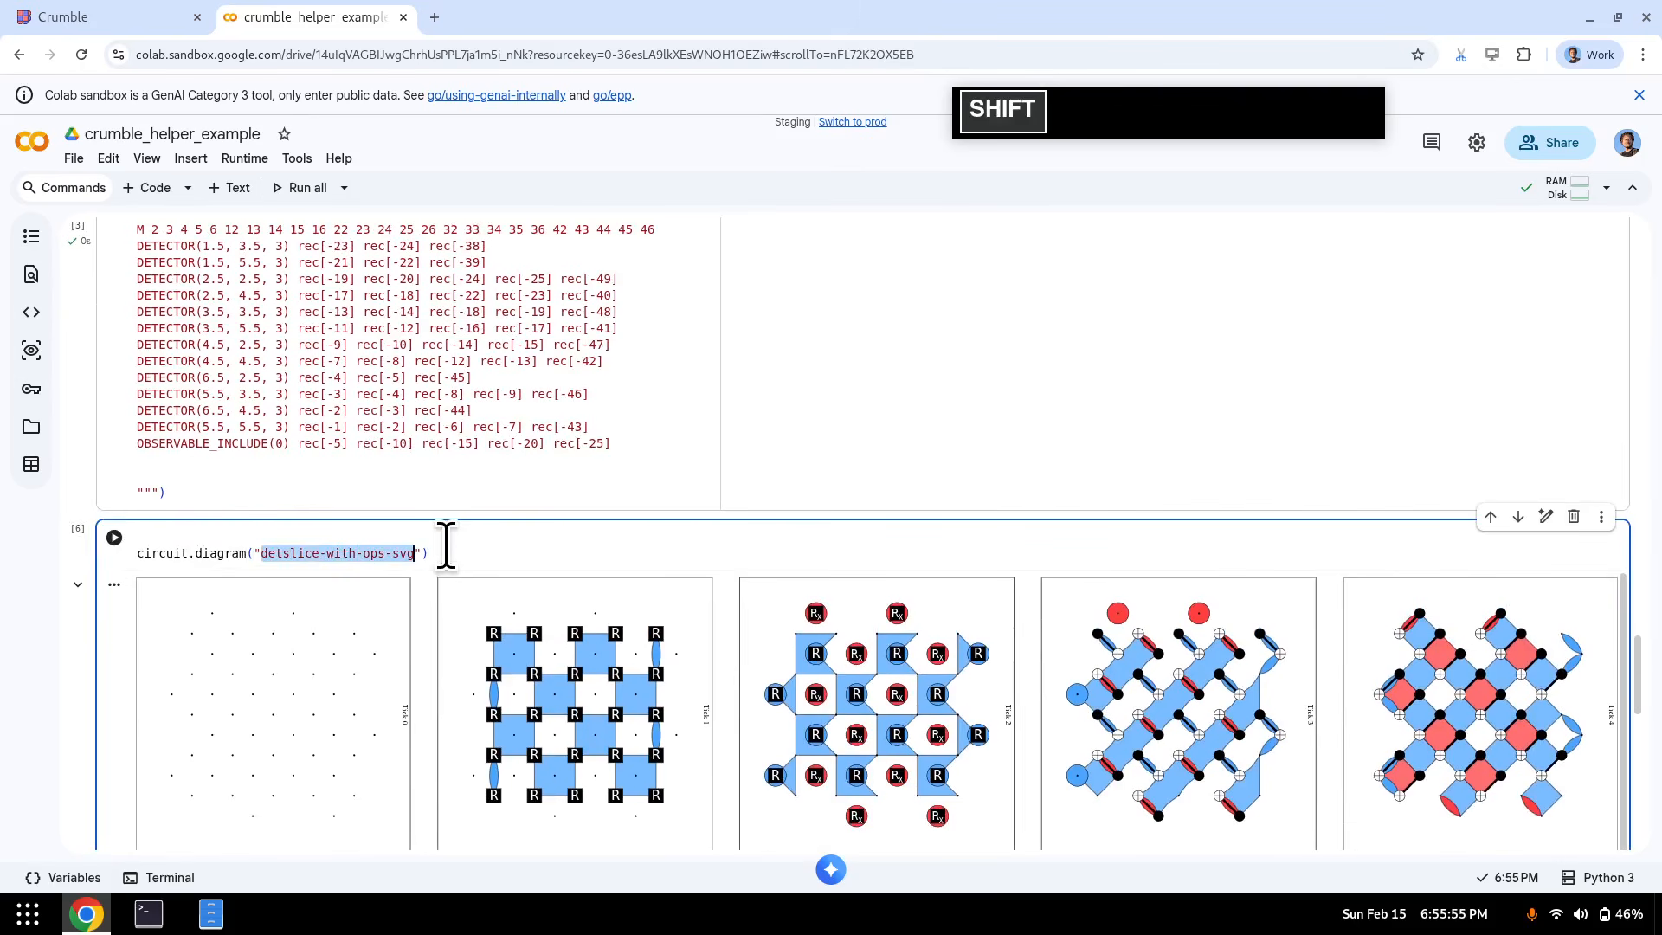
{"action": "key", "text": "Home"}
{"action": "key", "text": "Down"}
{"action": "key", "text": "ctrl+shift+Right"}
{"action": "key", "text": "ctrl+shift+Right"}
{"action": "key", "text": "ctrl+c"}
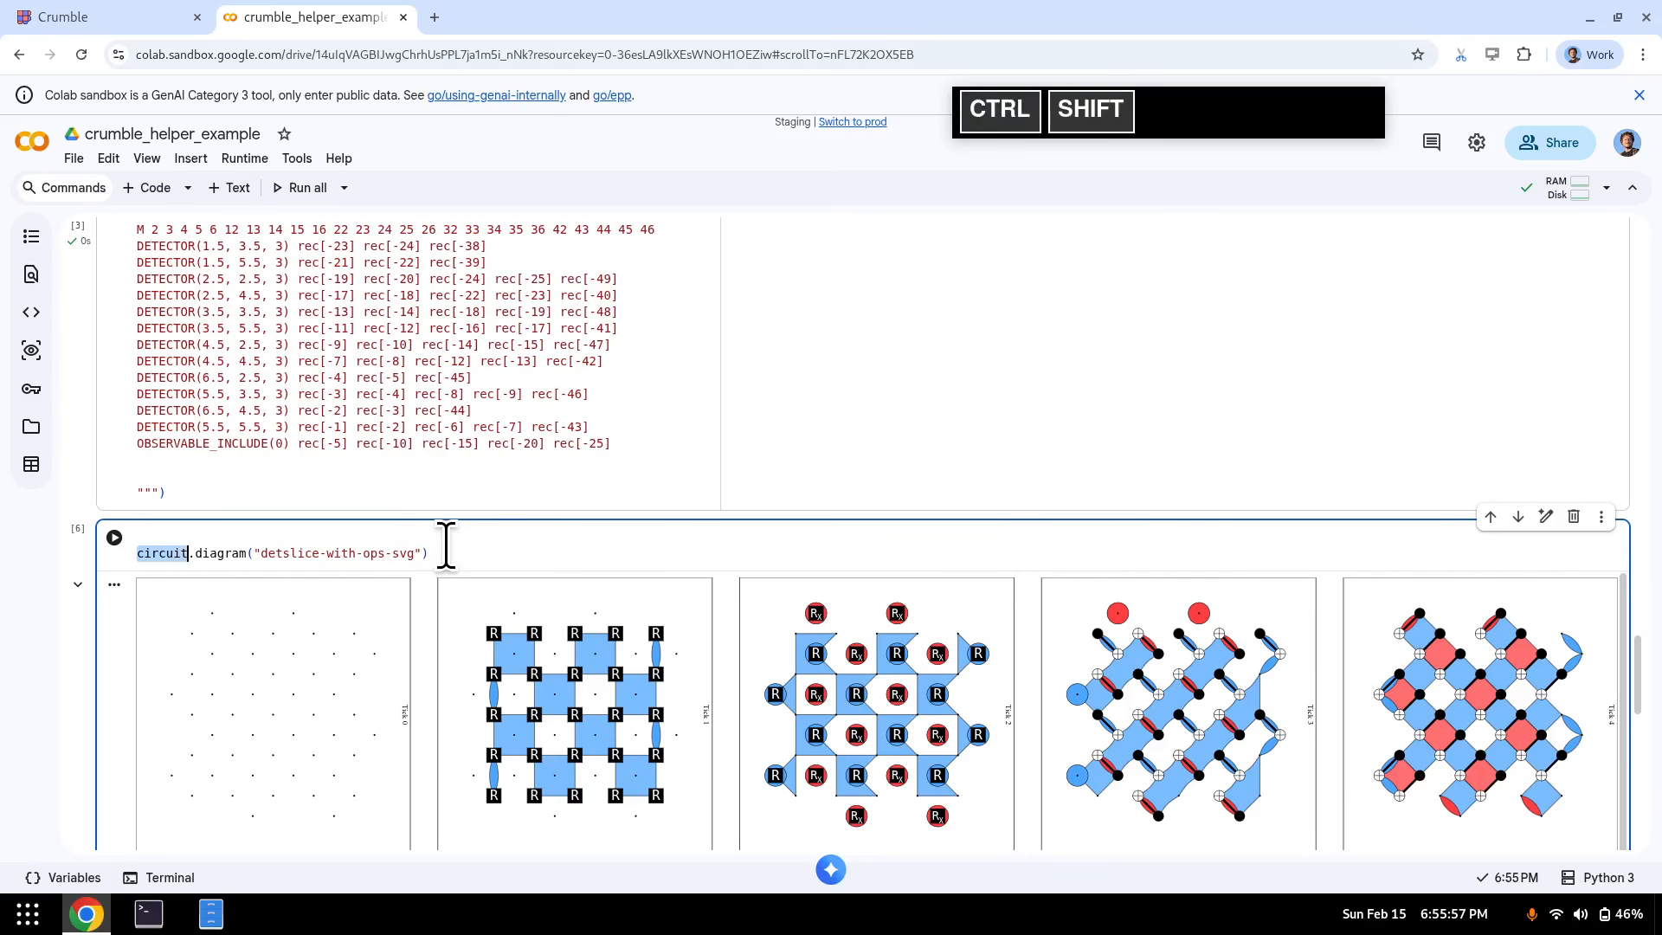
{"action": "key", "text": "Up"}
{"action": "key", "text": "Return"}
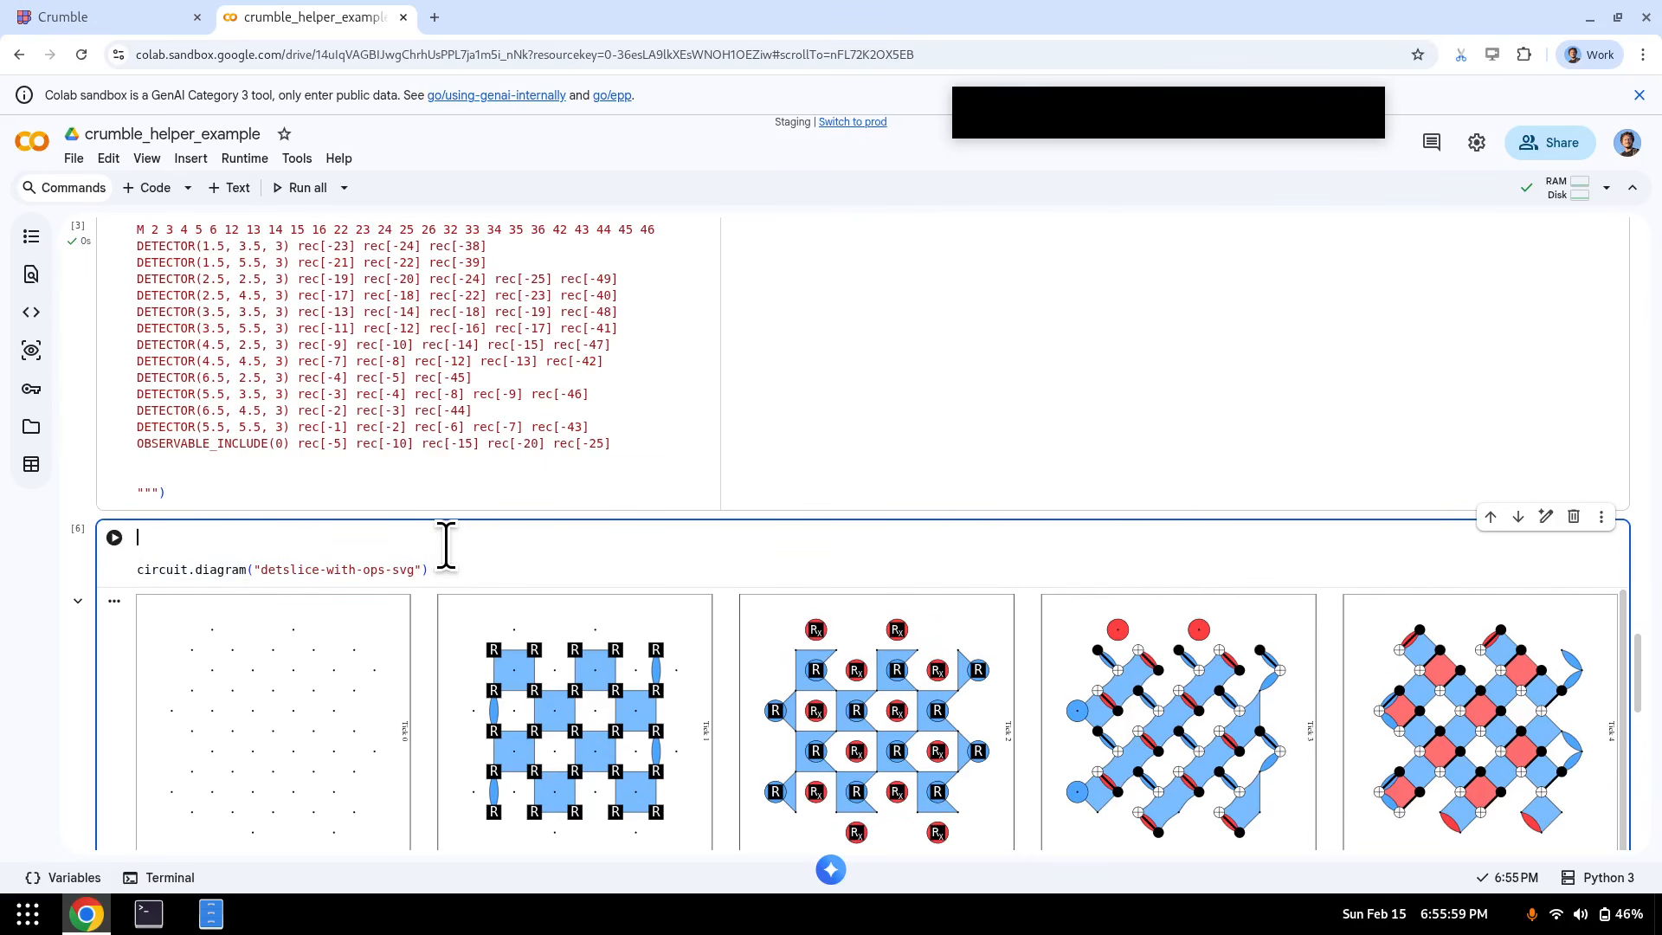
{"action": "key", "text": "ctrl+v"}
{"action": "type", "text": ".__doc__"}
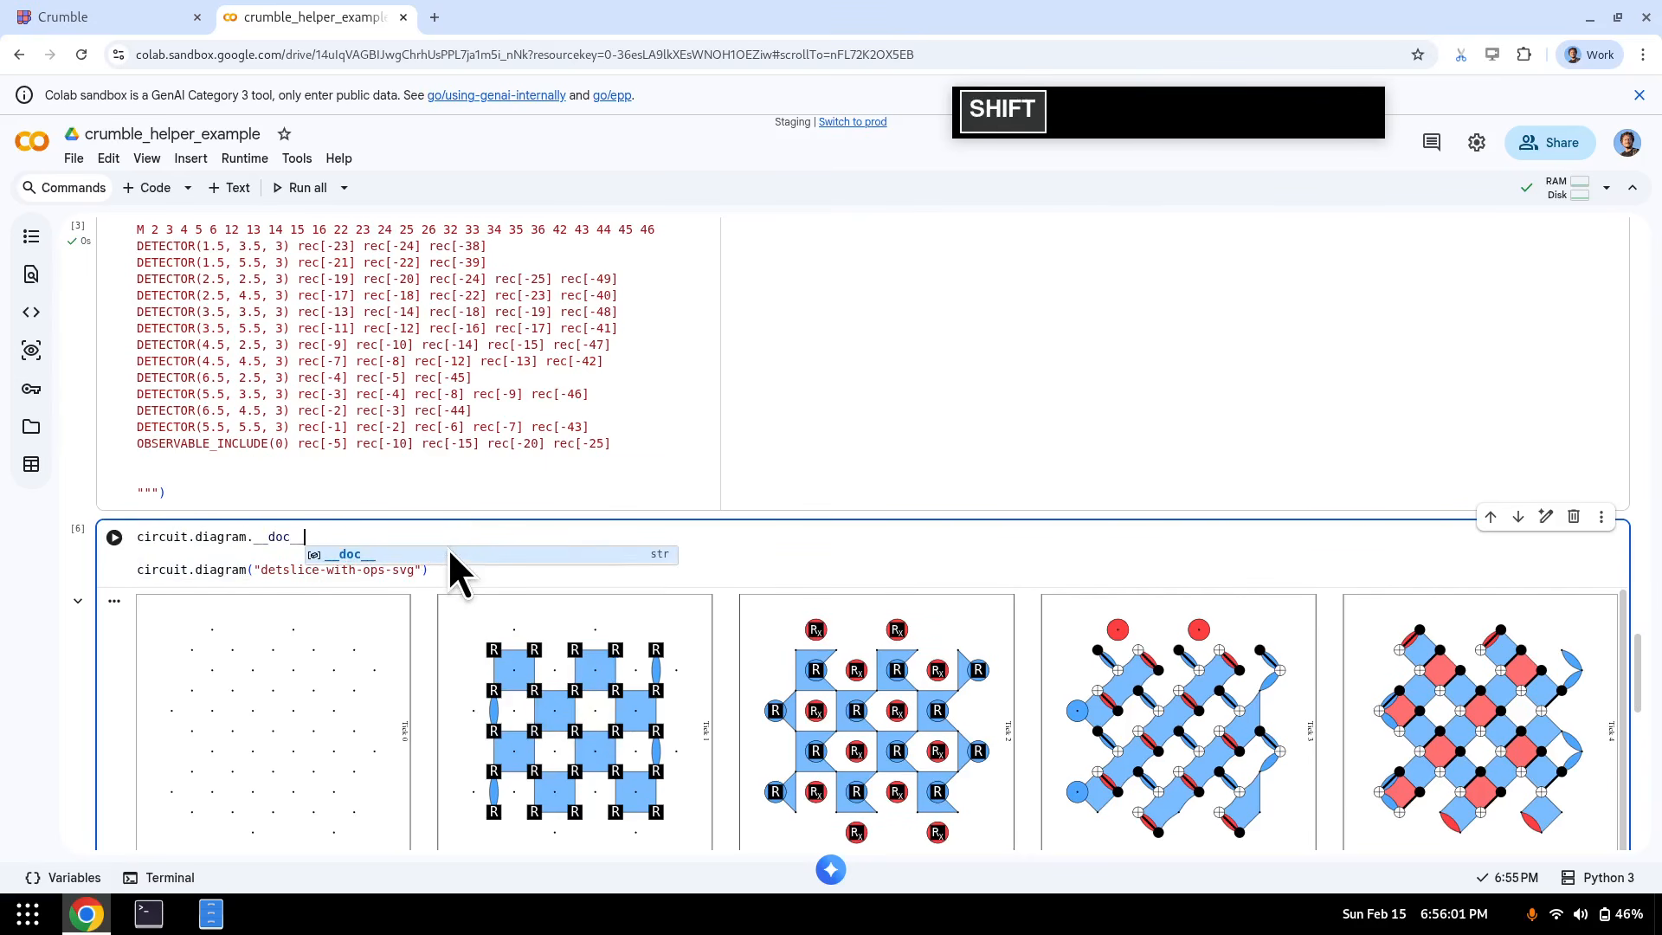
{"action": "key", "text": "Home"}
{"action": "key", "text": "Down"}
{"action": "key", "text": "Down"}
{"action": "type", "text": "#"}
- Wrap the docstring line in print(), run it, and read the printed documentation
{"action": "key", "text": "Up"}
{"action": "key", "text": "Up"}
{"action": "key", "text": "Home"}
{"action": "type", "text": "p"}
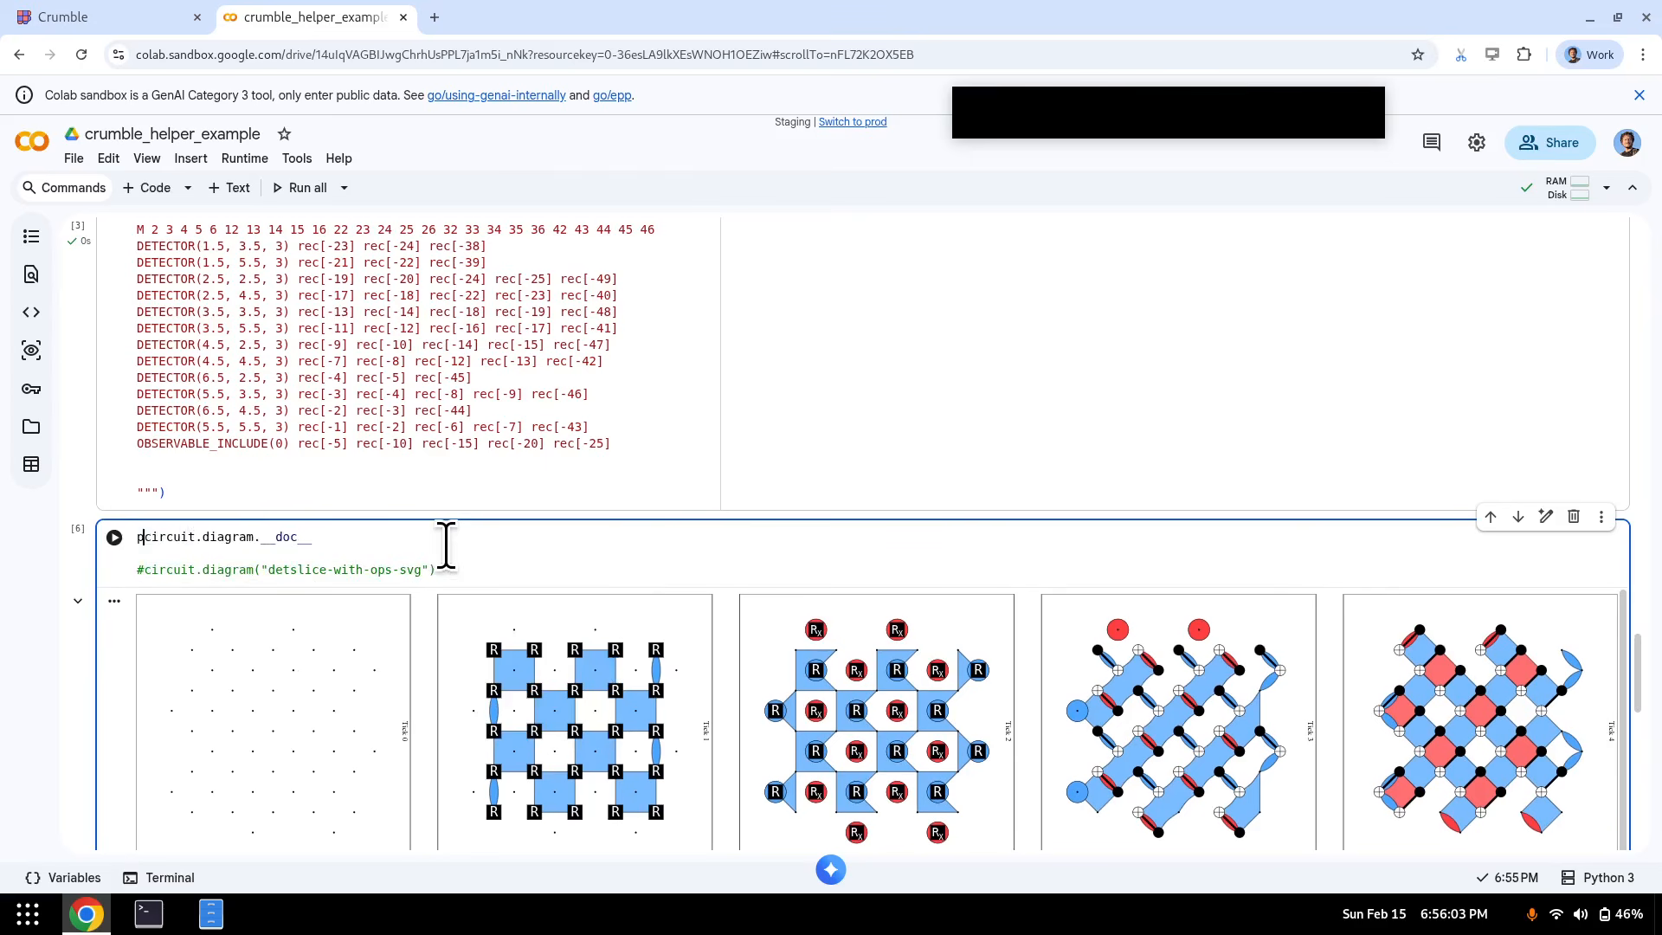
{"action": "type", "text": "rint("}
{"action": "key", "text": "End"}
{"action": "type", "text": ")"}
{"action": "key", "text": "shift+Return"}
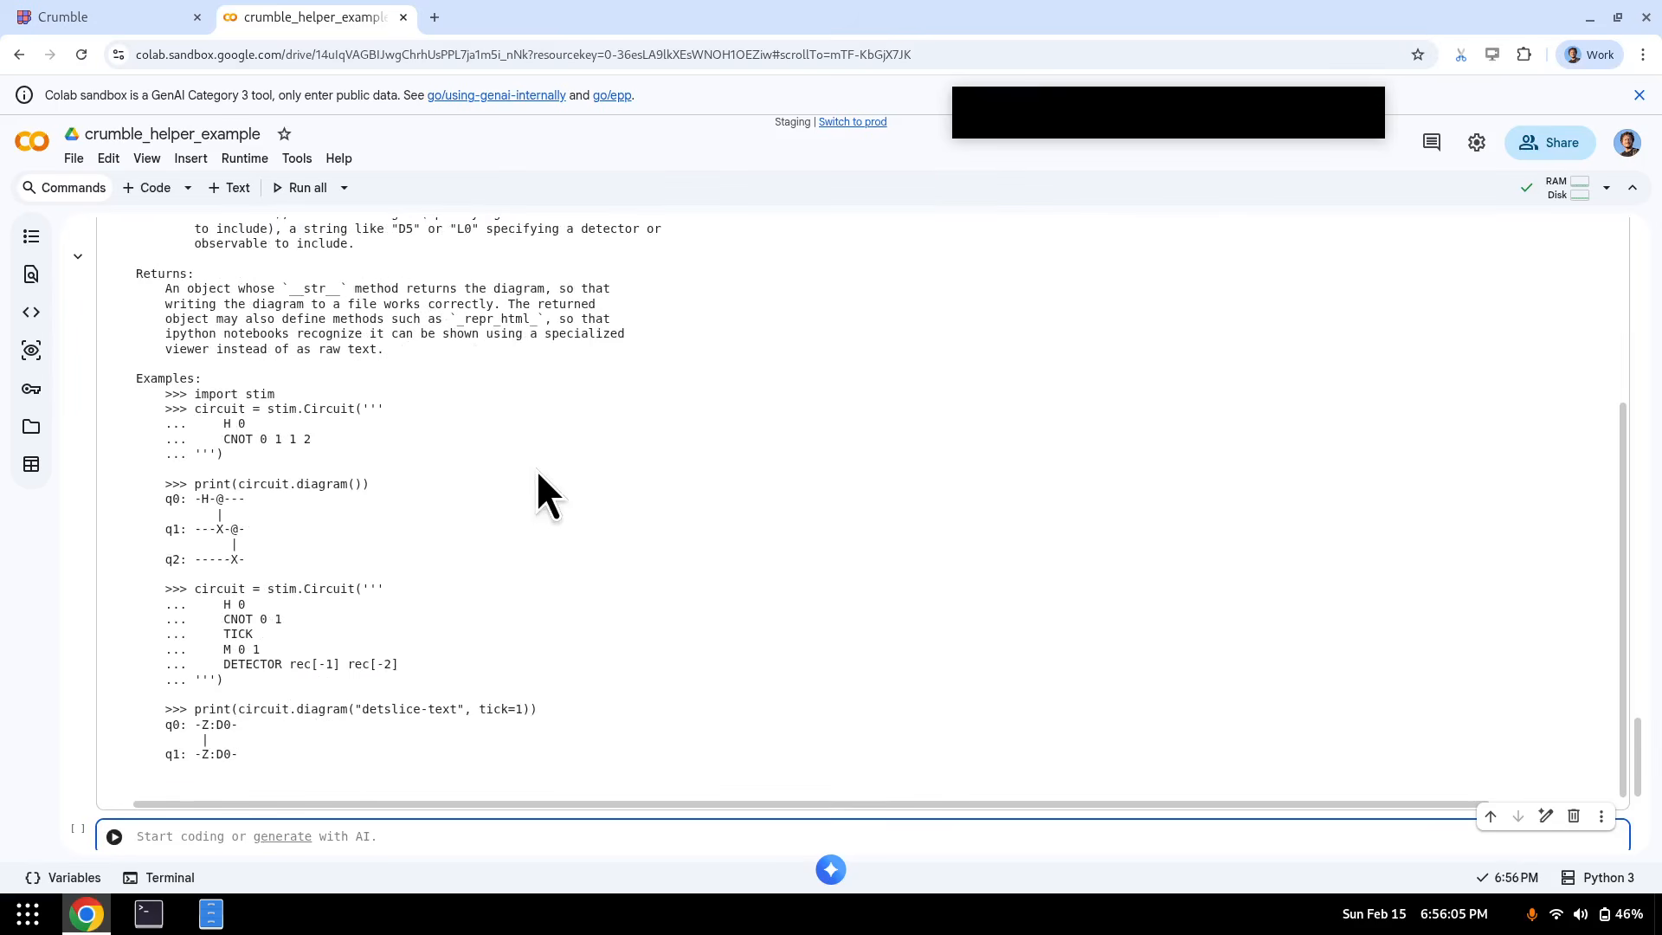
{"action": "scroll", "coordinate": [537, 472], "scroll_direction": "up", "scroll_amount": 10}
{"action": "left_click_drag", "start_coordinate": [520, 665], "coordinate": [141, 389]}
{"action": "scroll", "coordinate": [337, 541], "scroll_direction": "up", "scroll_amount": 2}
{"action": "scroll", "coordinate": [338, 541], "scroll_direction": "up", "scroll_amount": 10}
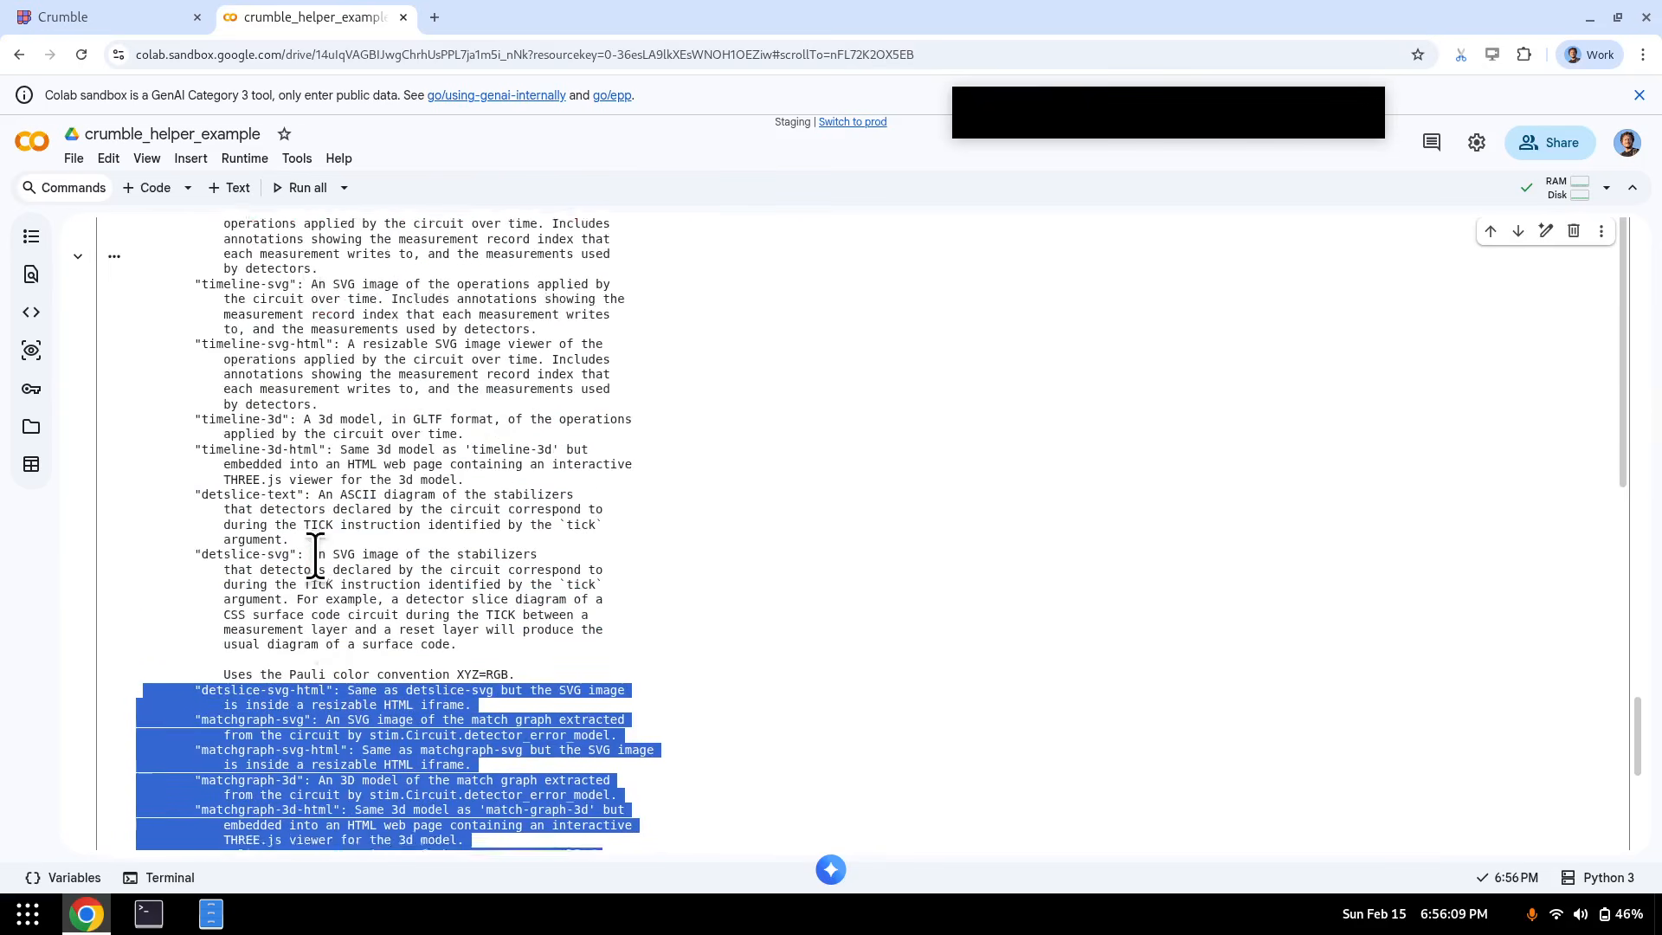
{"action": "scroll", "coordinate": [263, 586], "scroll_direction": "down", "scroll_amount": 3}
- Replace the print(...__doc__) line with circuit.diagram? and run it
{"action": "left_click", "coordinate": [269, 361]}
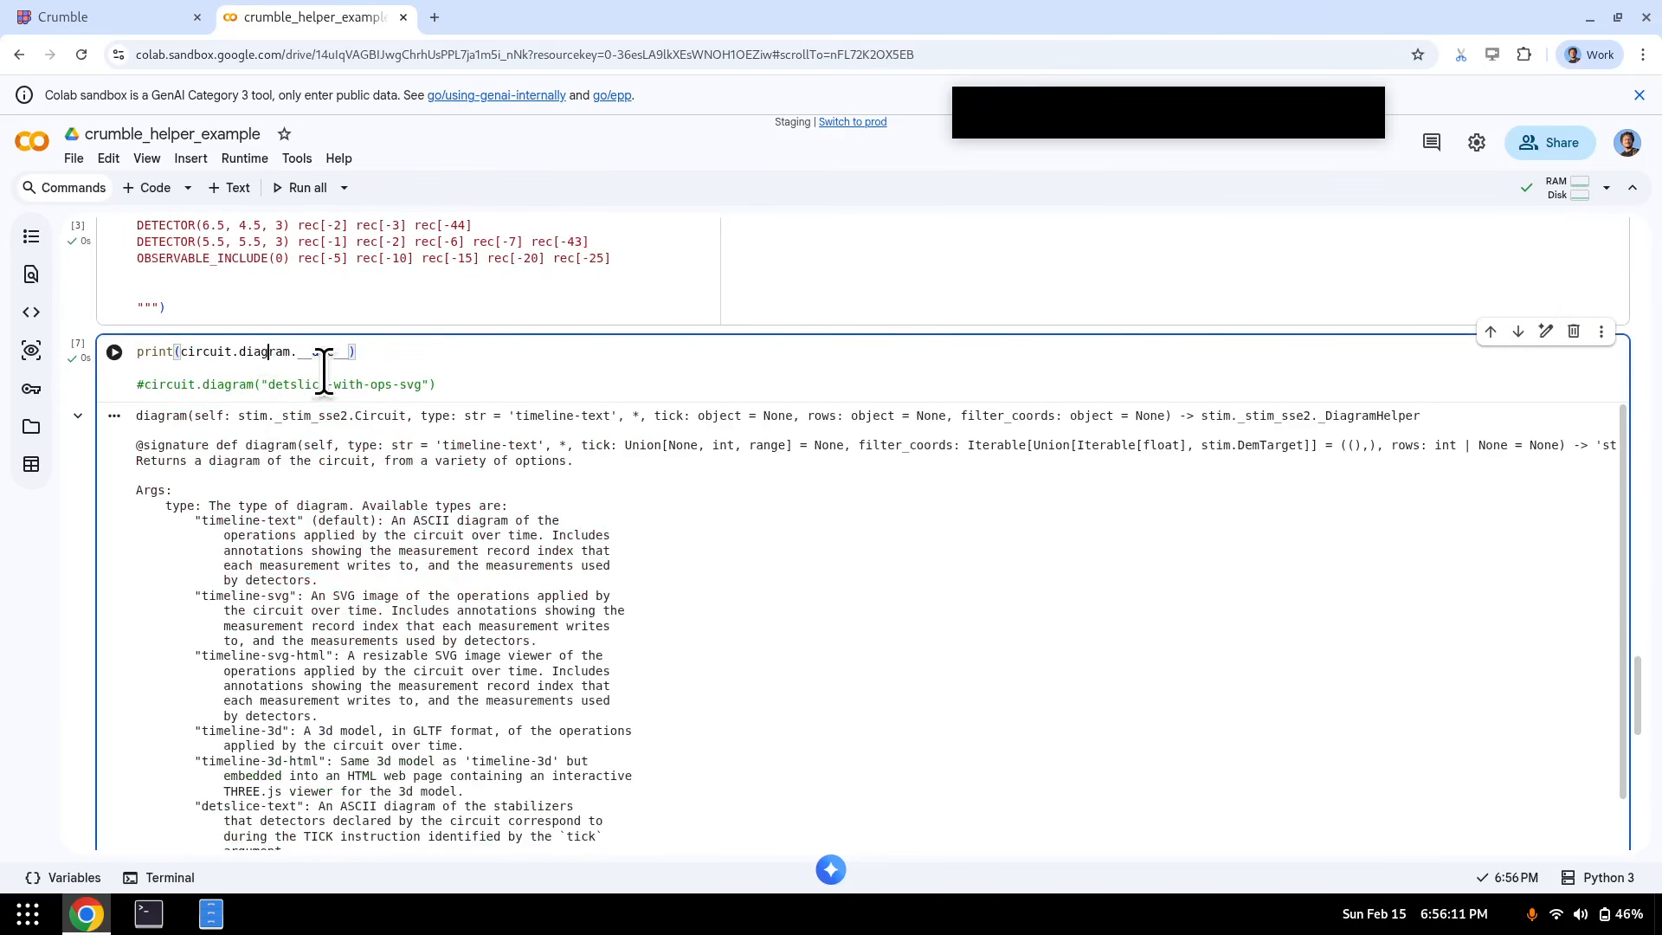
{"action": "key", "text": "End"}
{"action": "key", "text": "Left"}
{"action": "key", "text": "Home"}
{"action": "key", "text": "ctrl+shift+Right"}
{"action": "key", "text": "ctrl+shift+Right"}
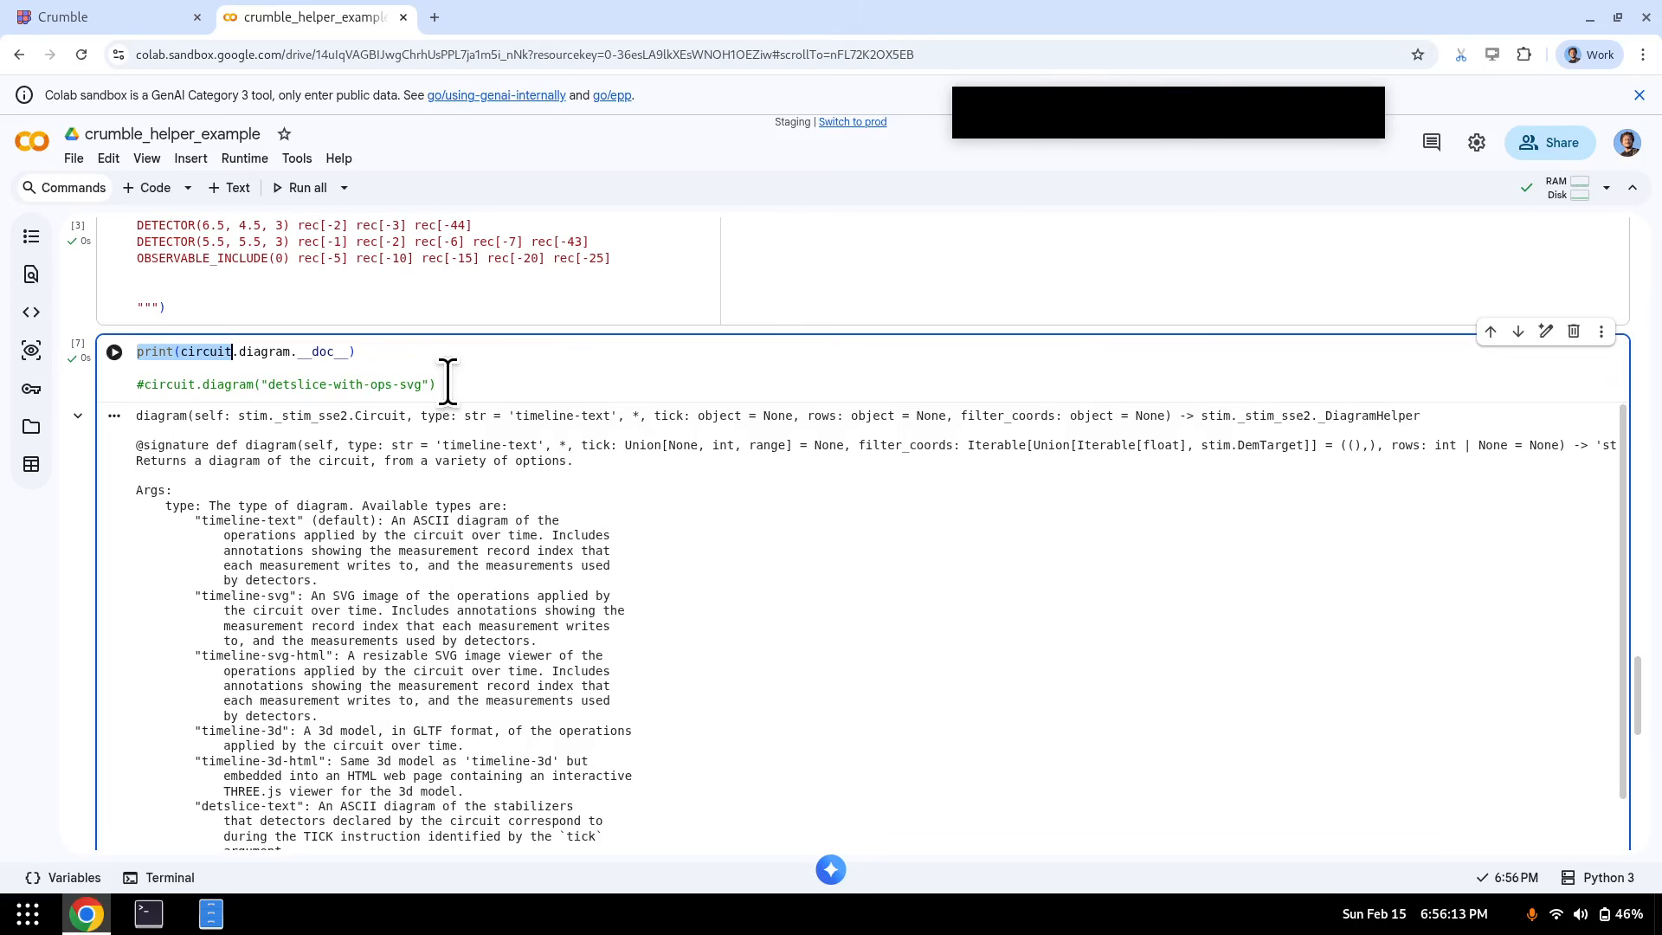
{"action": "key", "text": "ctrl+shift+Left"}
{"action": "key", "text": "Delete"}
{"action": "key", "text": "End"}
{"action": "key", "text": "ctrl+shift+Left"}
{"action": "key", "text": "ctrl+shift+Left"}
{"action": "key", "text": "ctrl+shift+Right"}
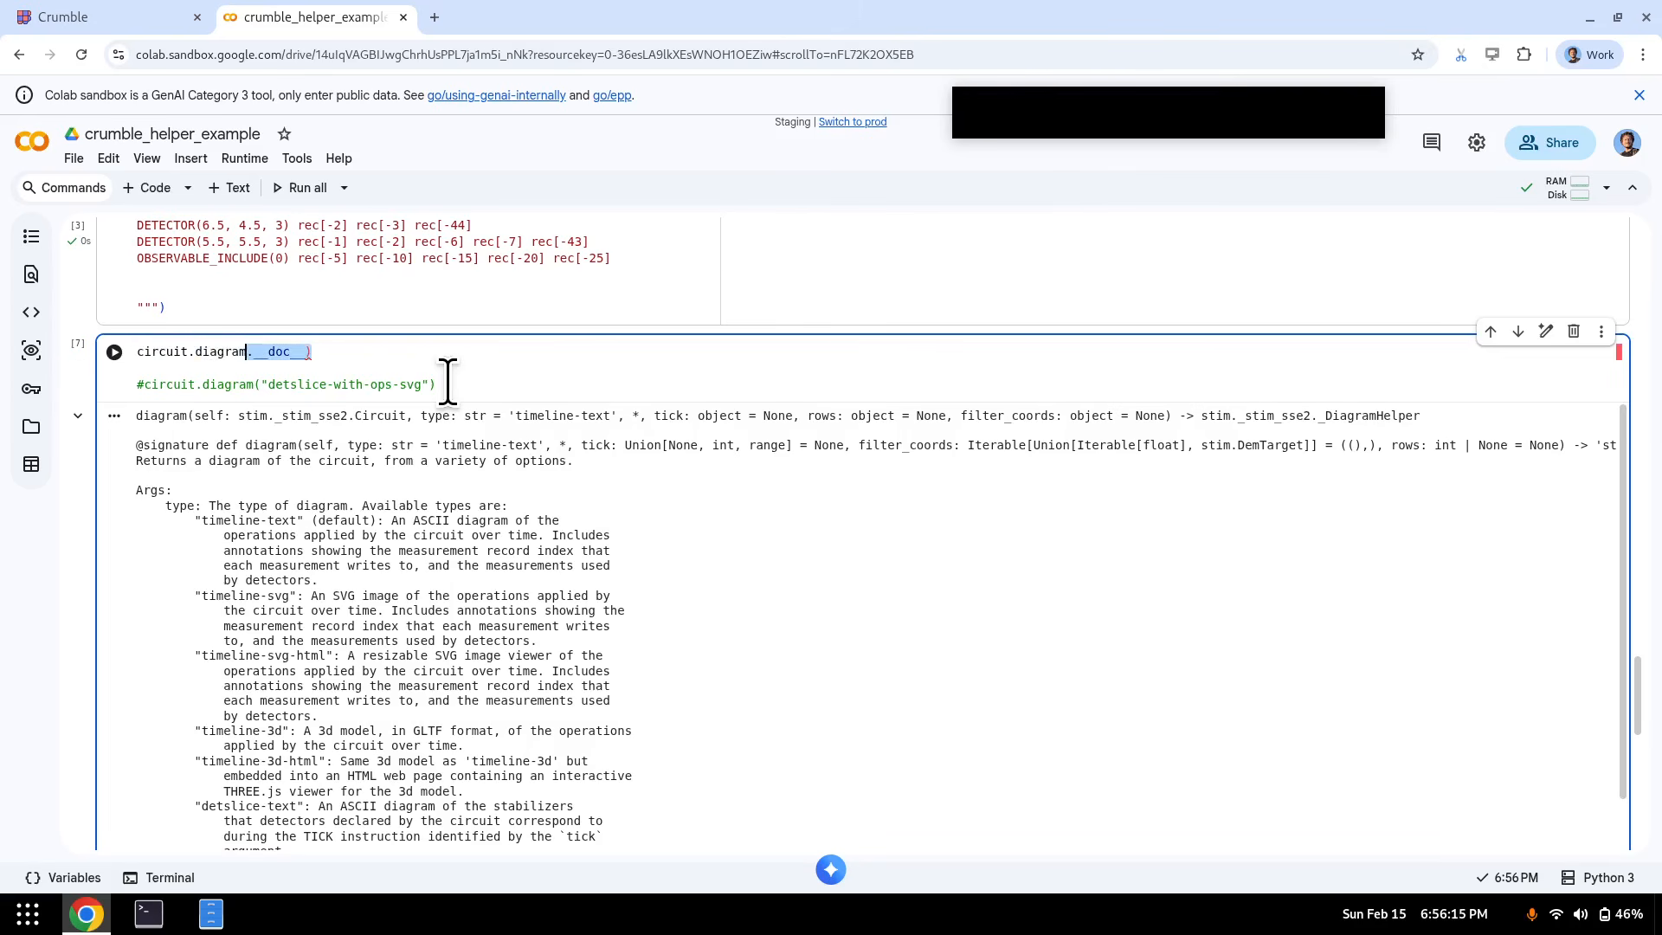
{"action": "key", "text": "shift"}
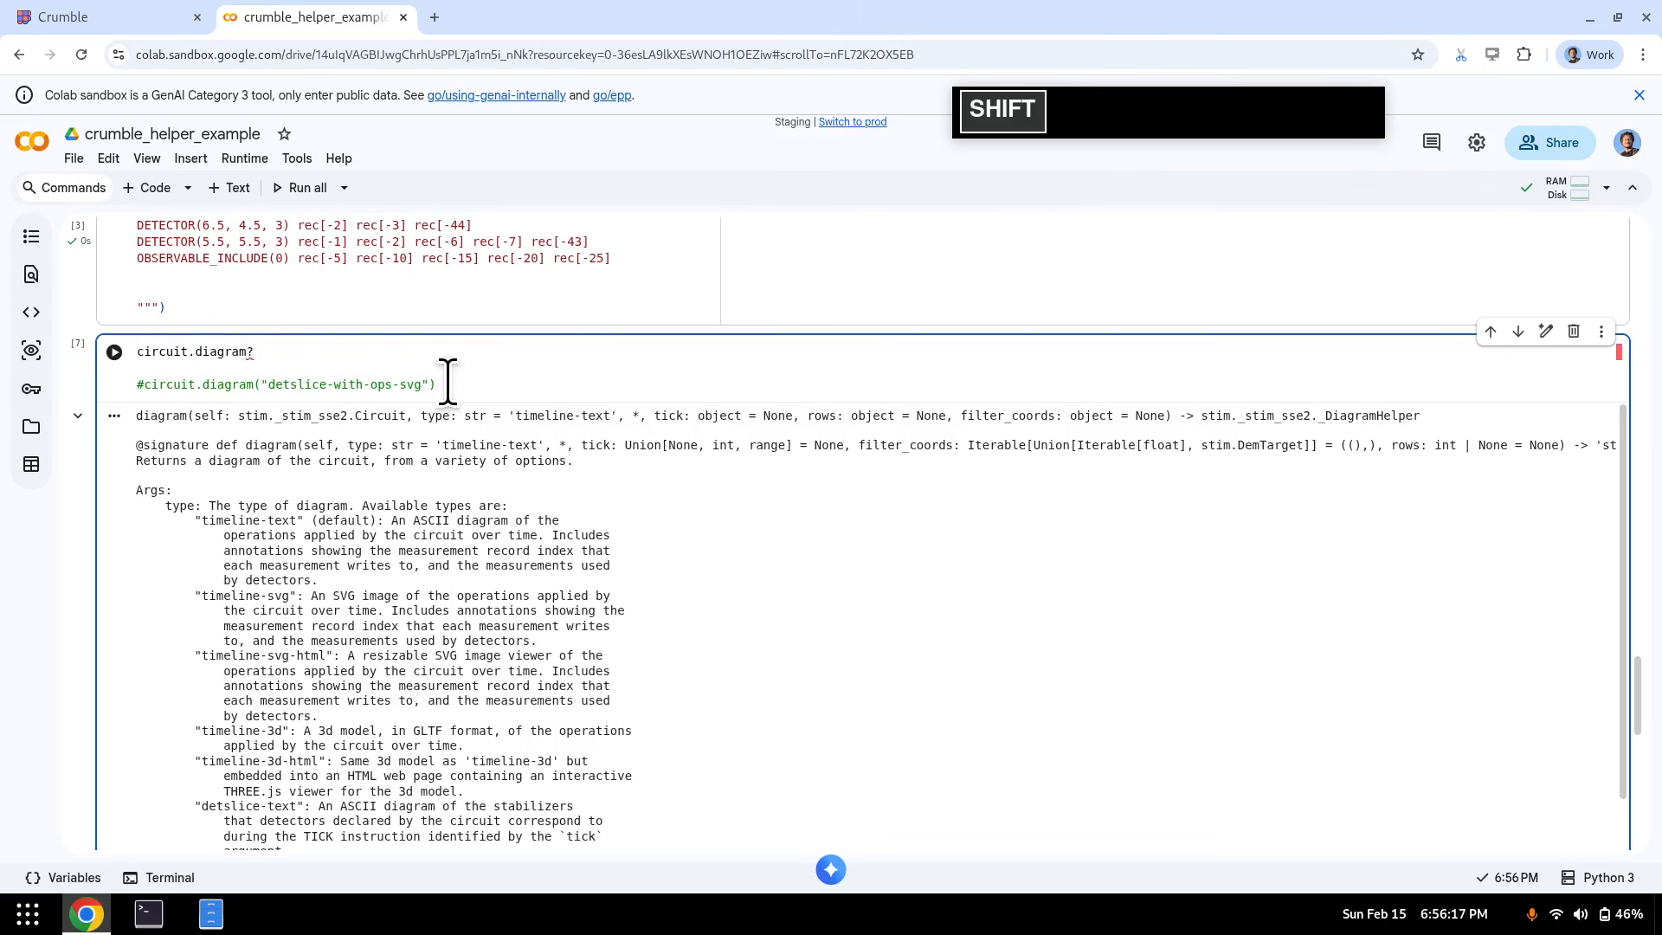
{"action": "key", "text": "shift+Return"}
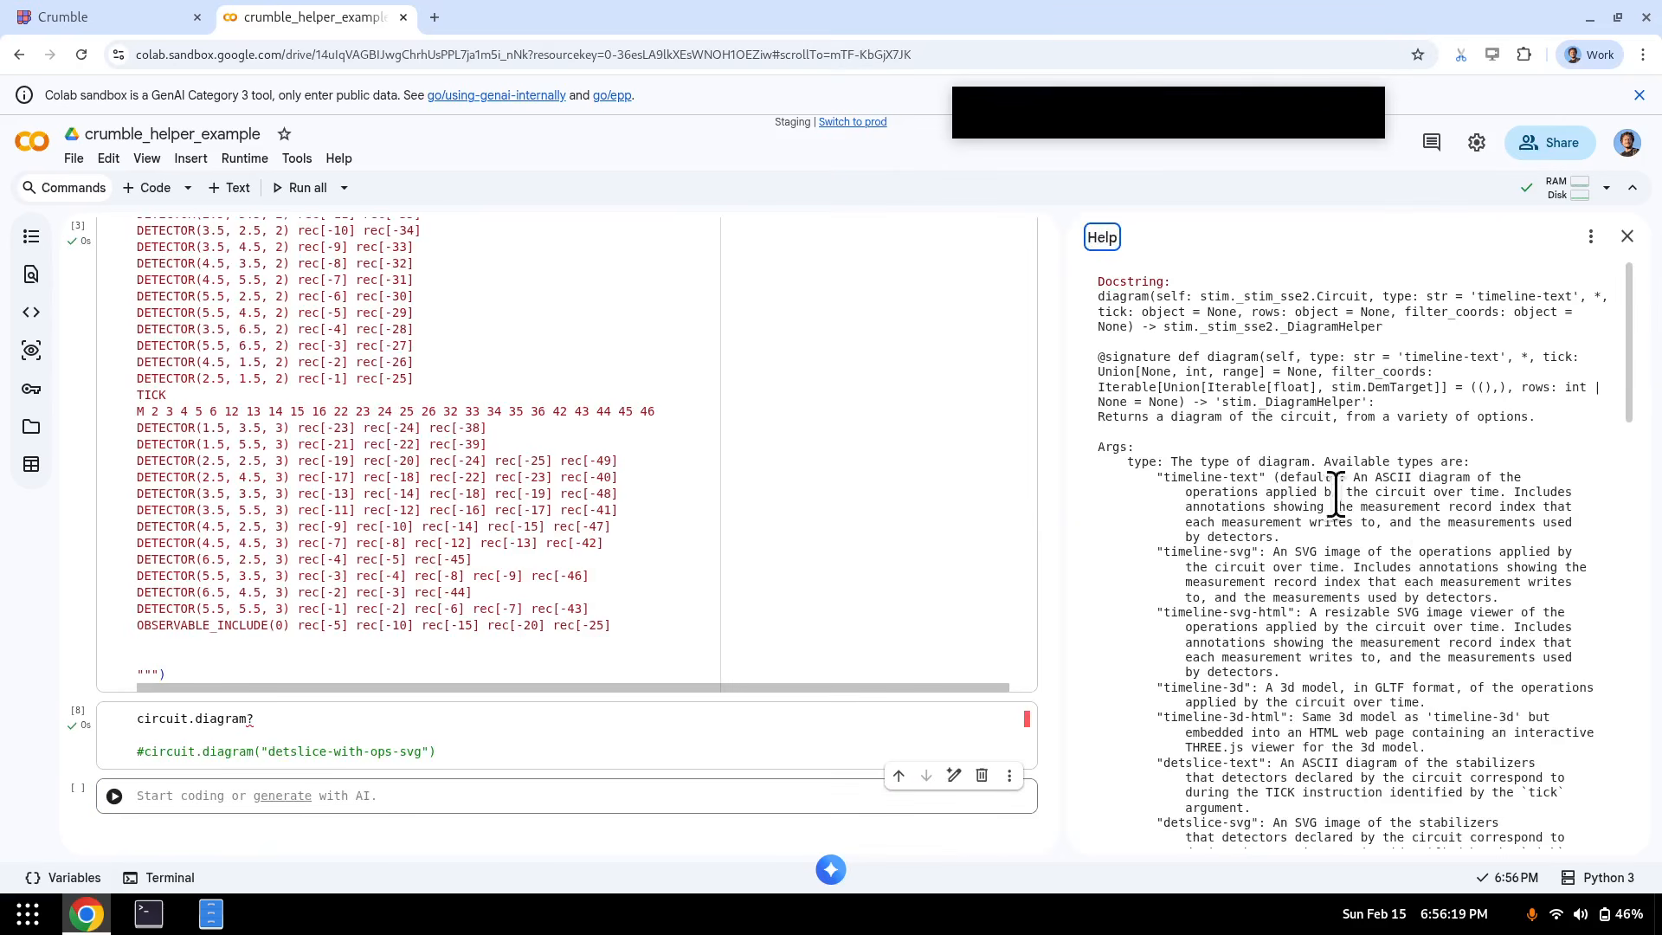
- Read through the diagram help panel and close it
{"action": "scroll", "coordinate": [1342, 498], "scroll_direction": "down", "scroll_amount": 10}
{"action": "scroll", "coordinate": [1472, 403], "scroll_direction": "up", "scroll_amount": 6}
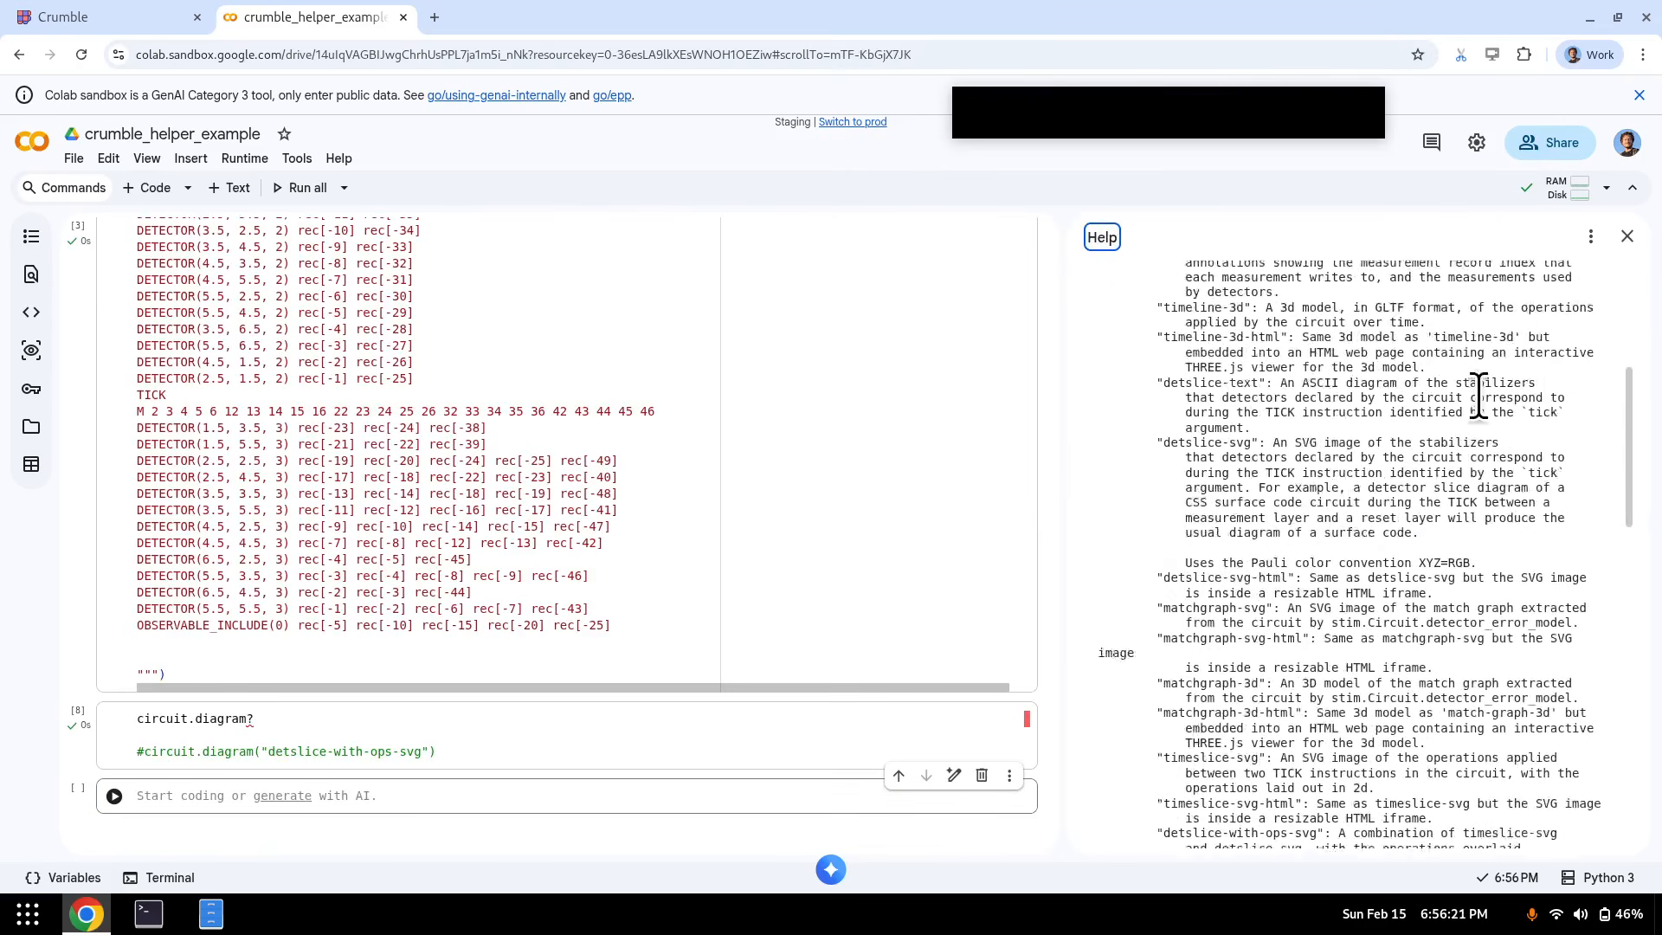
{"action": "scroll", "coordinate": [1478, 397], "scroll_direction": "up", "scroll_amount": 10}
{"action": "left_click", "coordinate": [1628, 235]}
- Delete the circuit.diagram? line, uncomment the detslice-with-ops-svg call, and re-run it
{"action": "scroll", "coordinate": [325, 602], "scroll_direction": "down", "scroll_amount": 2}
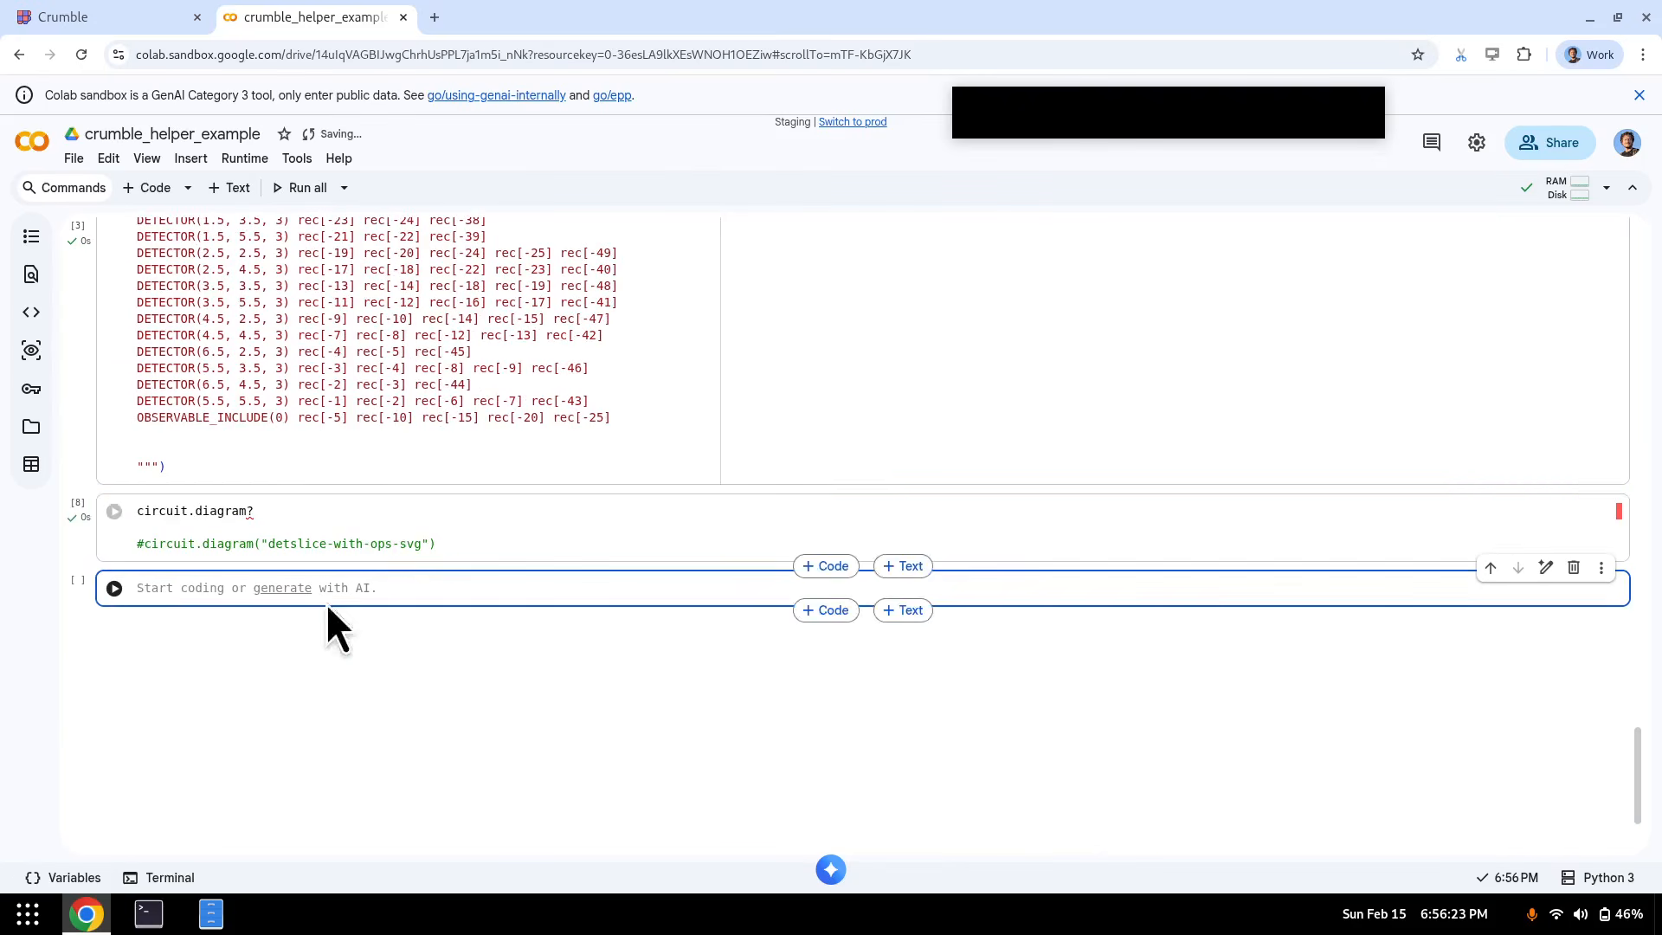
{"action": "left_click", "coordinate": [287, 525]}
{"action": "key", "text": "Up"}
{"action": "key", "text": "shift+Down"}
{"action": "key", "text": "shift+Down"}
{"action": "key", "text": "Delete"}
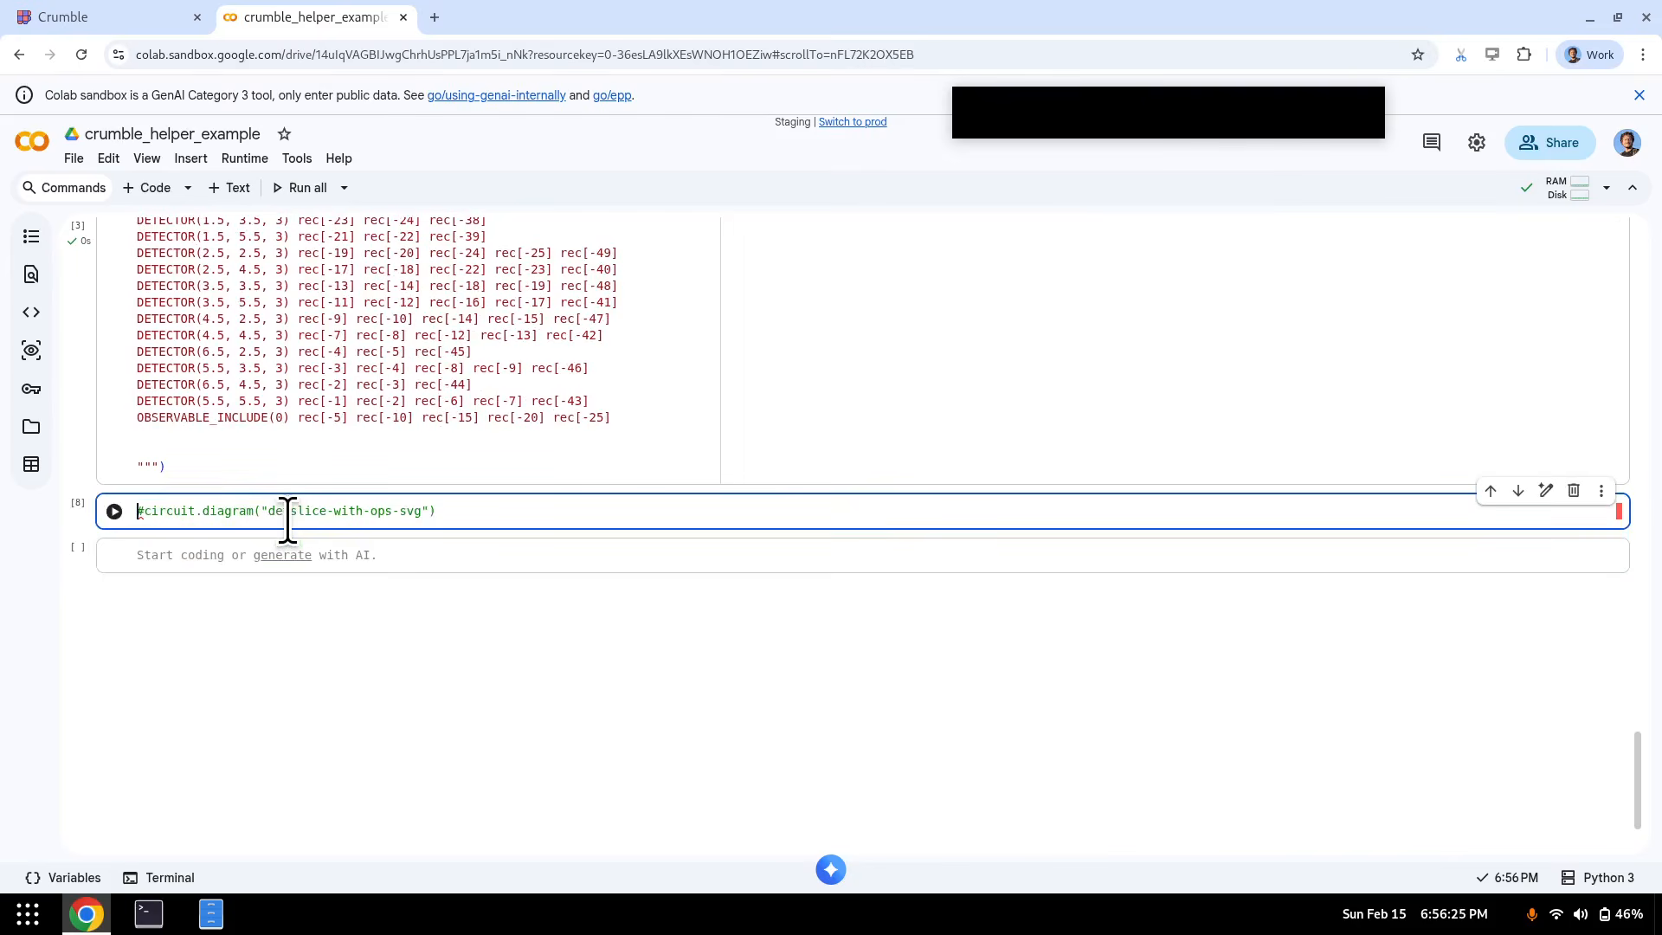
{"action": "key", "text": "Delete"}
{"action": "key", "text": "shift+Return"}
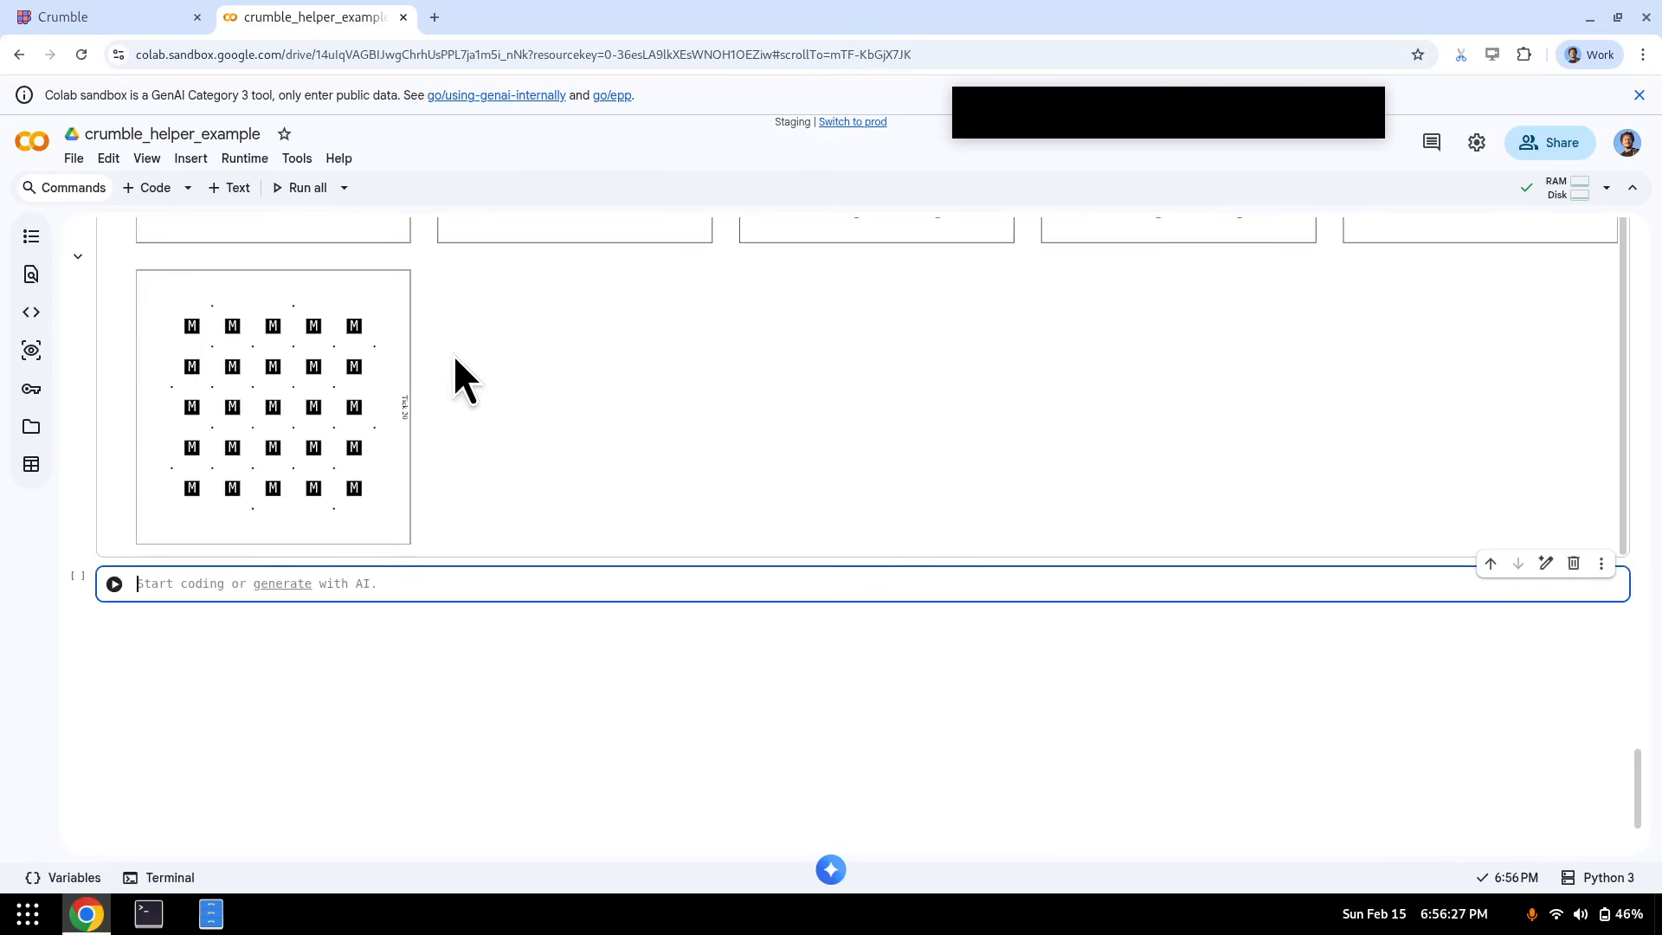
{"action": "scroll", "coordinate": [730, 361], "scroll_direction": "down", "scroll_amount": 10}
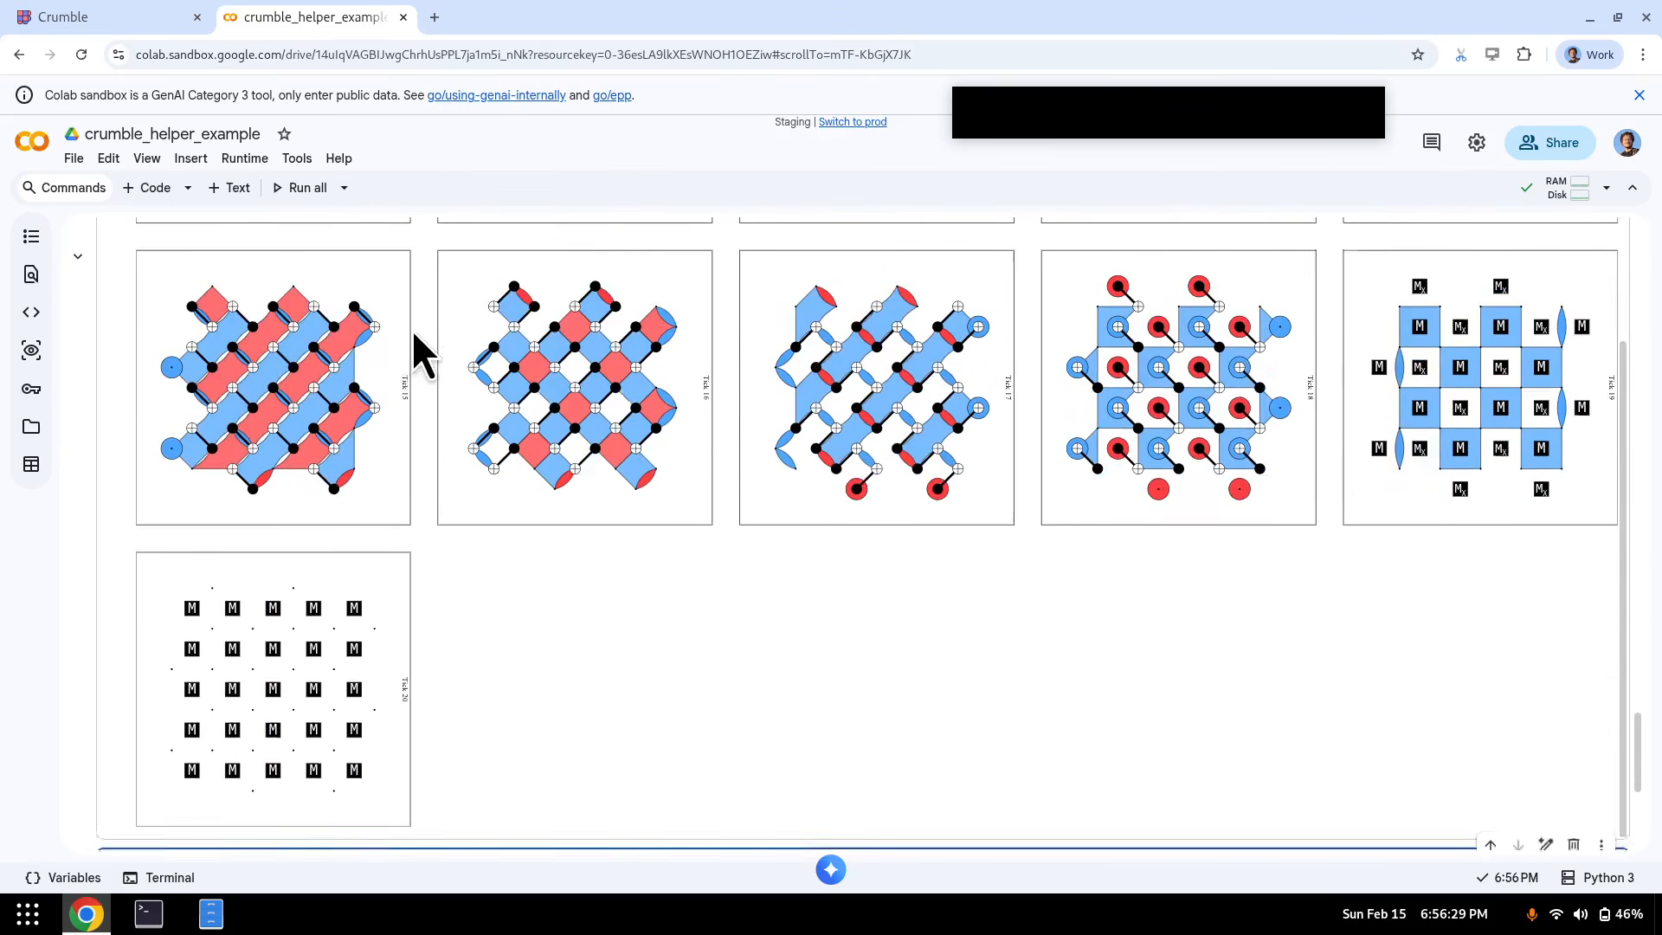
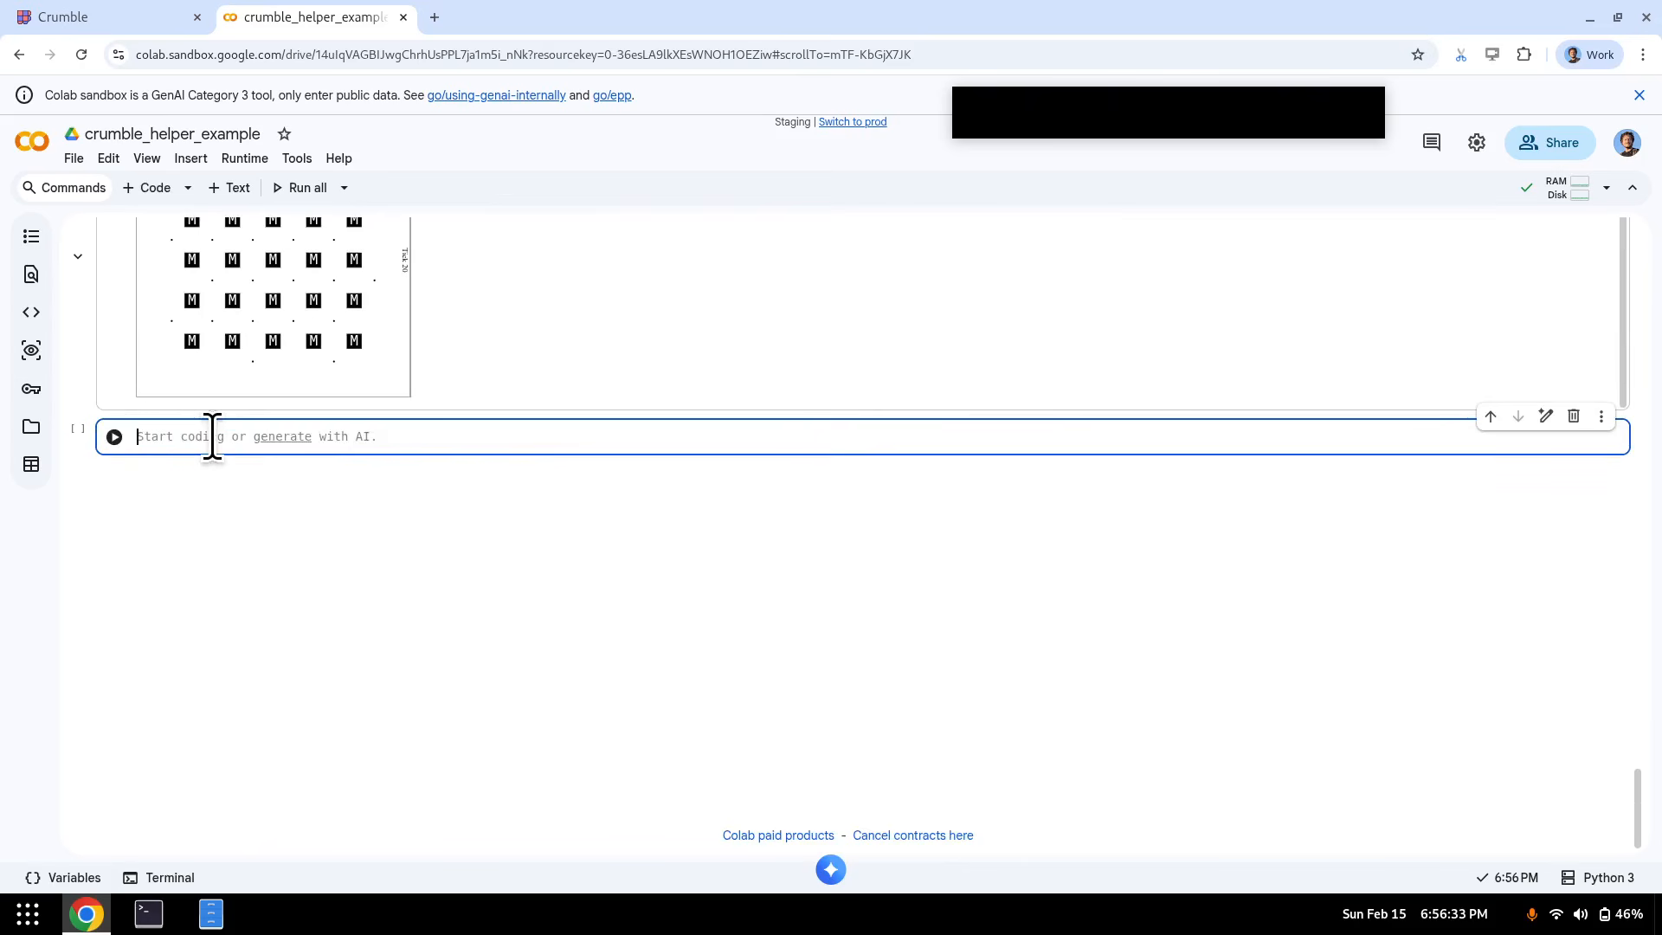
- In a new cell, write len(circuit.shortest_graphlike_error()) using the autocomplete suggestion
{"action": "type", "text": "ircuit."}
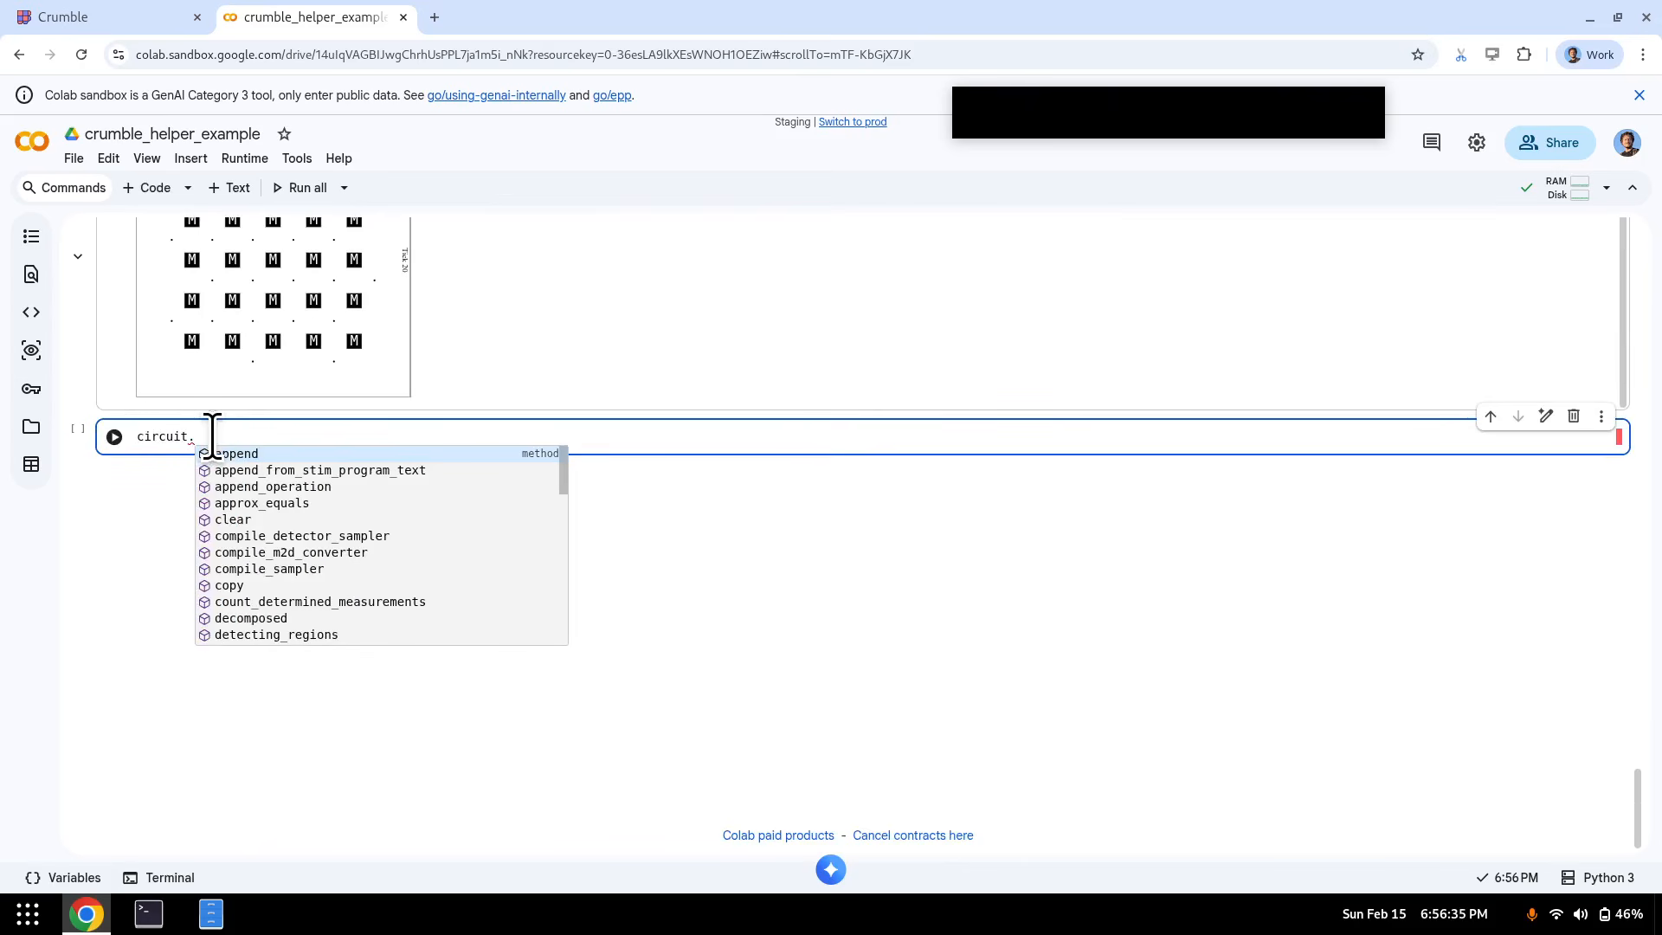
{"action": "type", "text": "shor"}
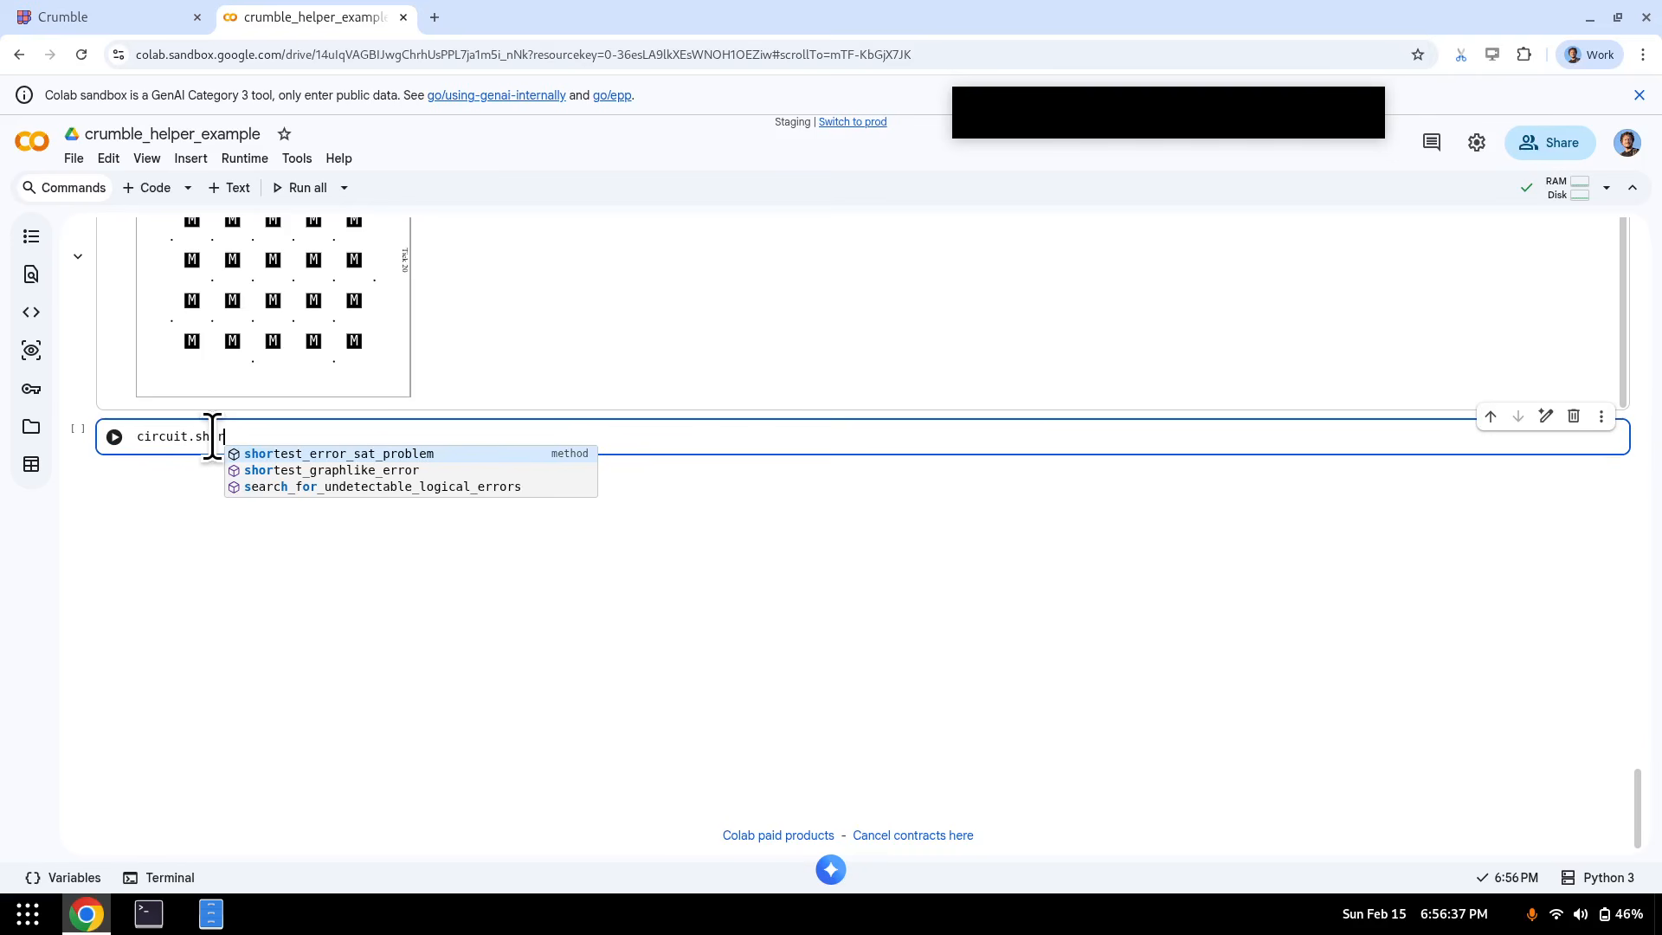
{"action": "key", "text": "Down"}
{"action": "key", "text": "Return"}
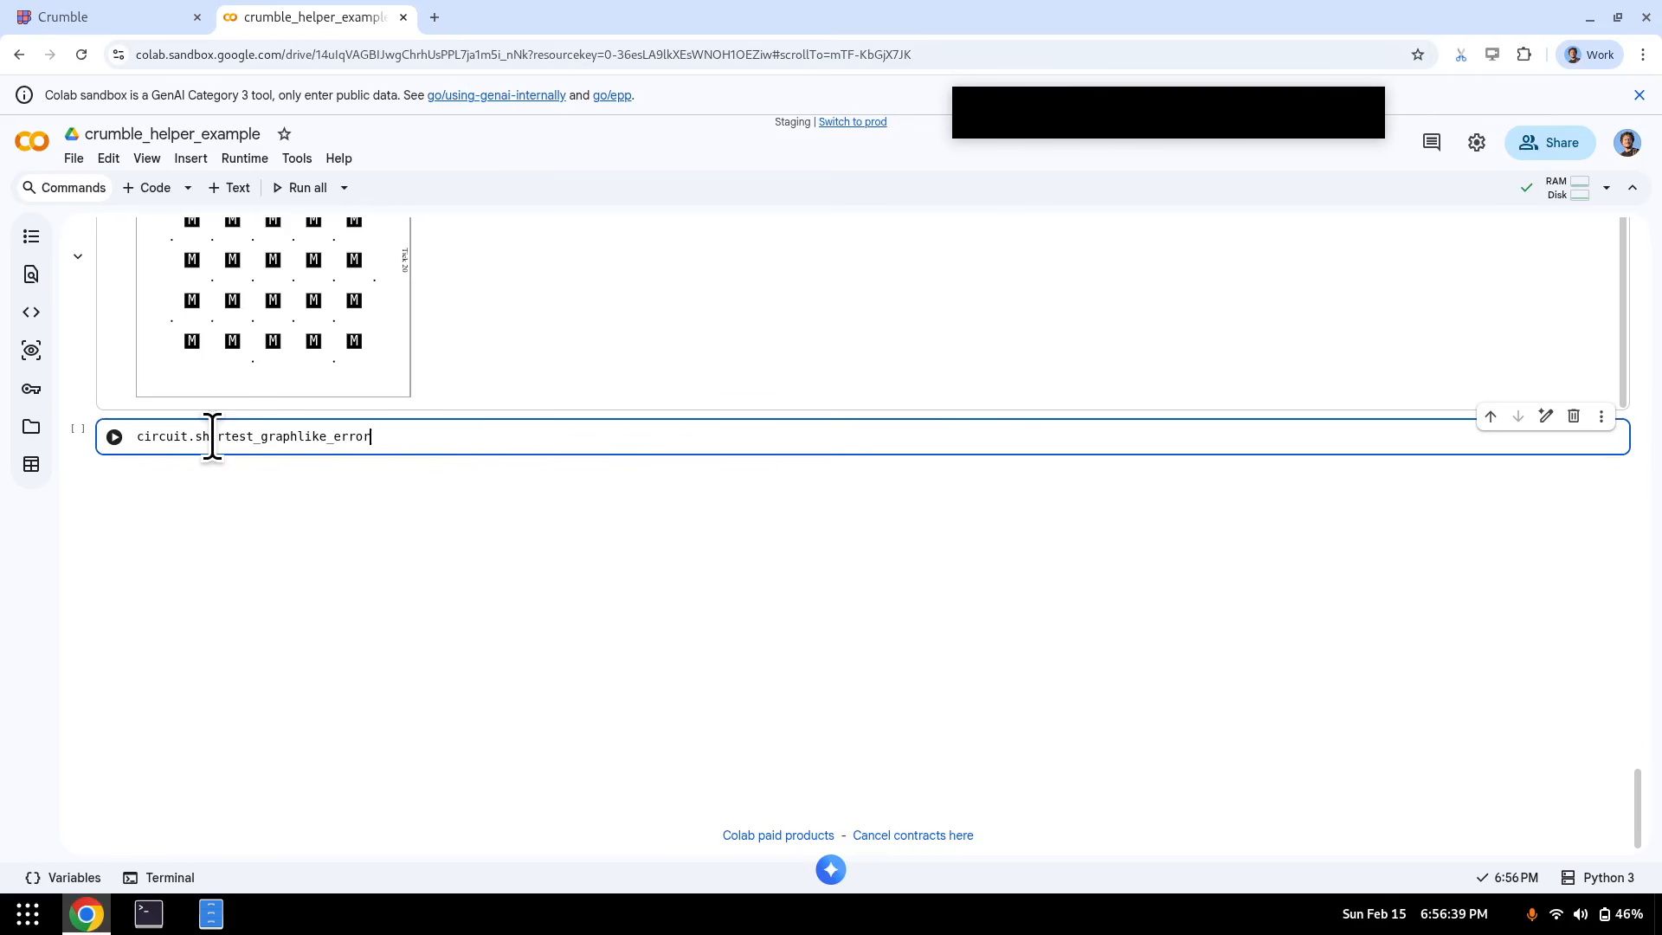
{"action": "type", "text": "("}
{"action": "key", "text": "Home"}
{"action": "type", "text": "len("}
{"action": "key", "text": "End"}
{"action": "type", "text": ")"}
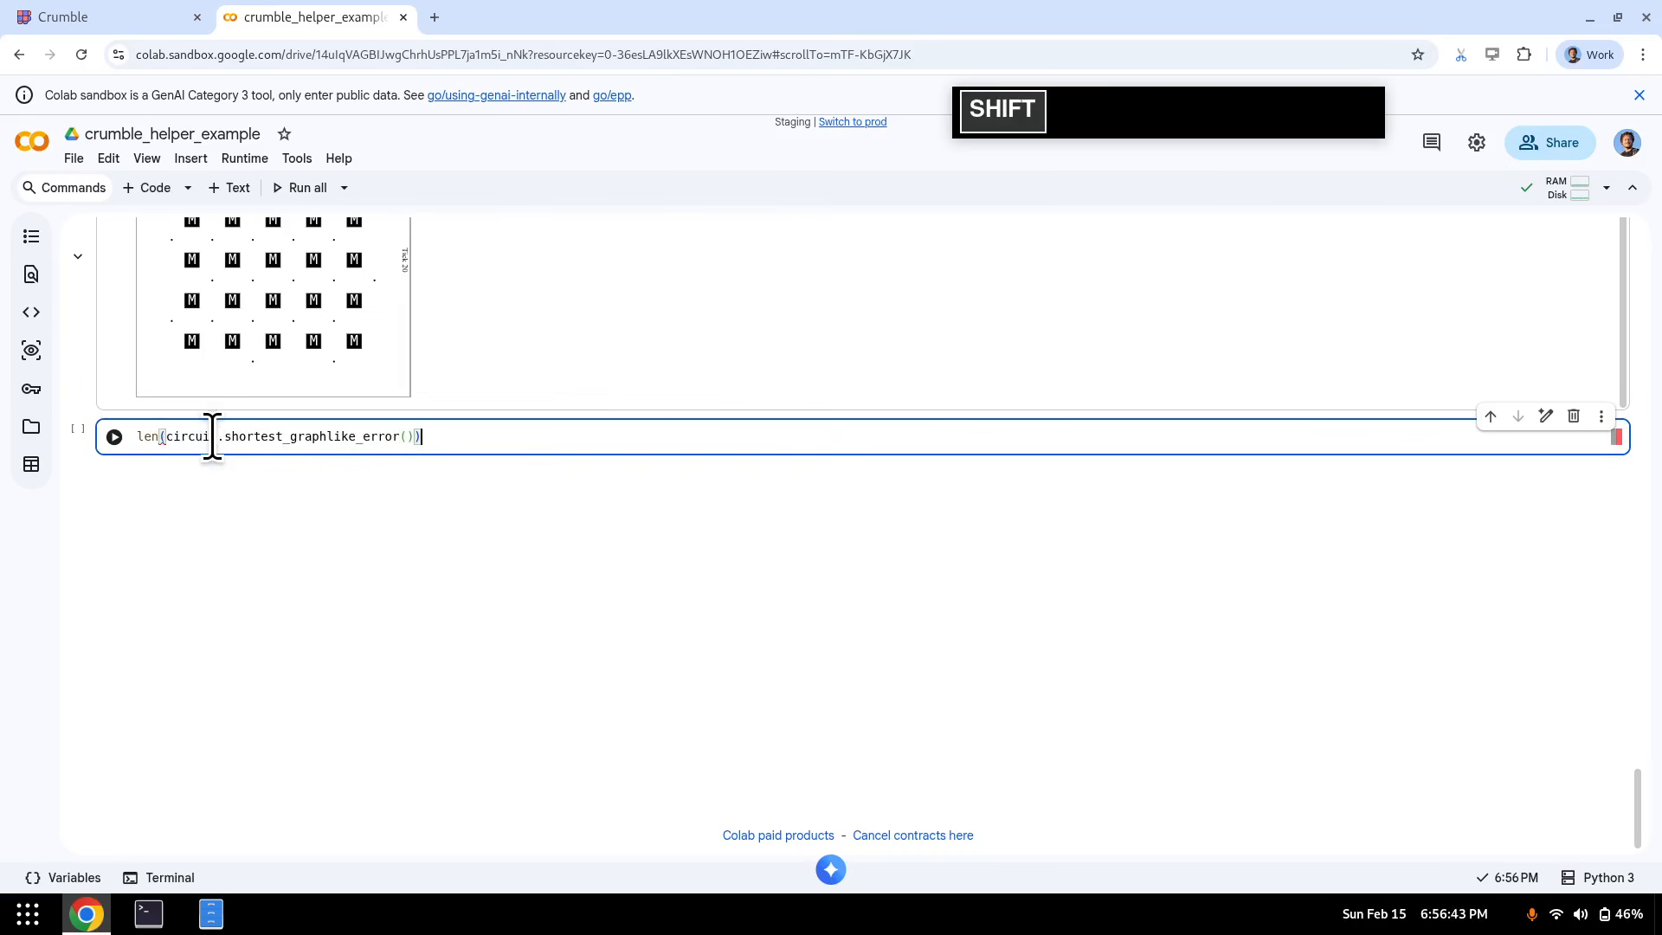
- In the Crumble tab, select the qubits at (2,2) and (6,2), then return to the notebook
{"action": "left_click", "coordinate": [141, 13]}
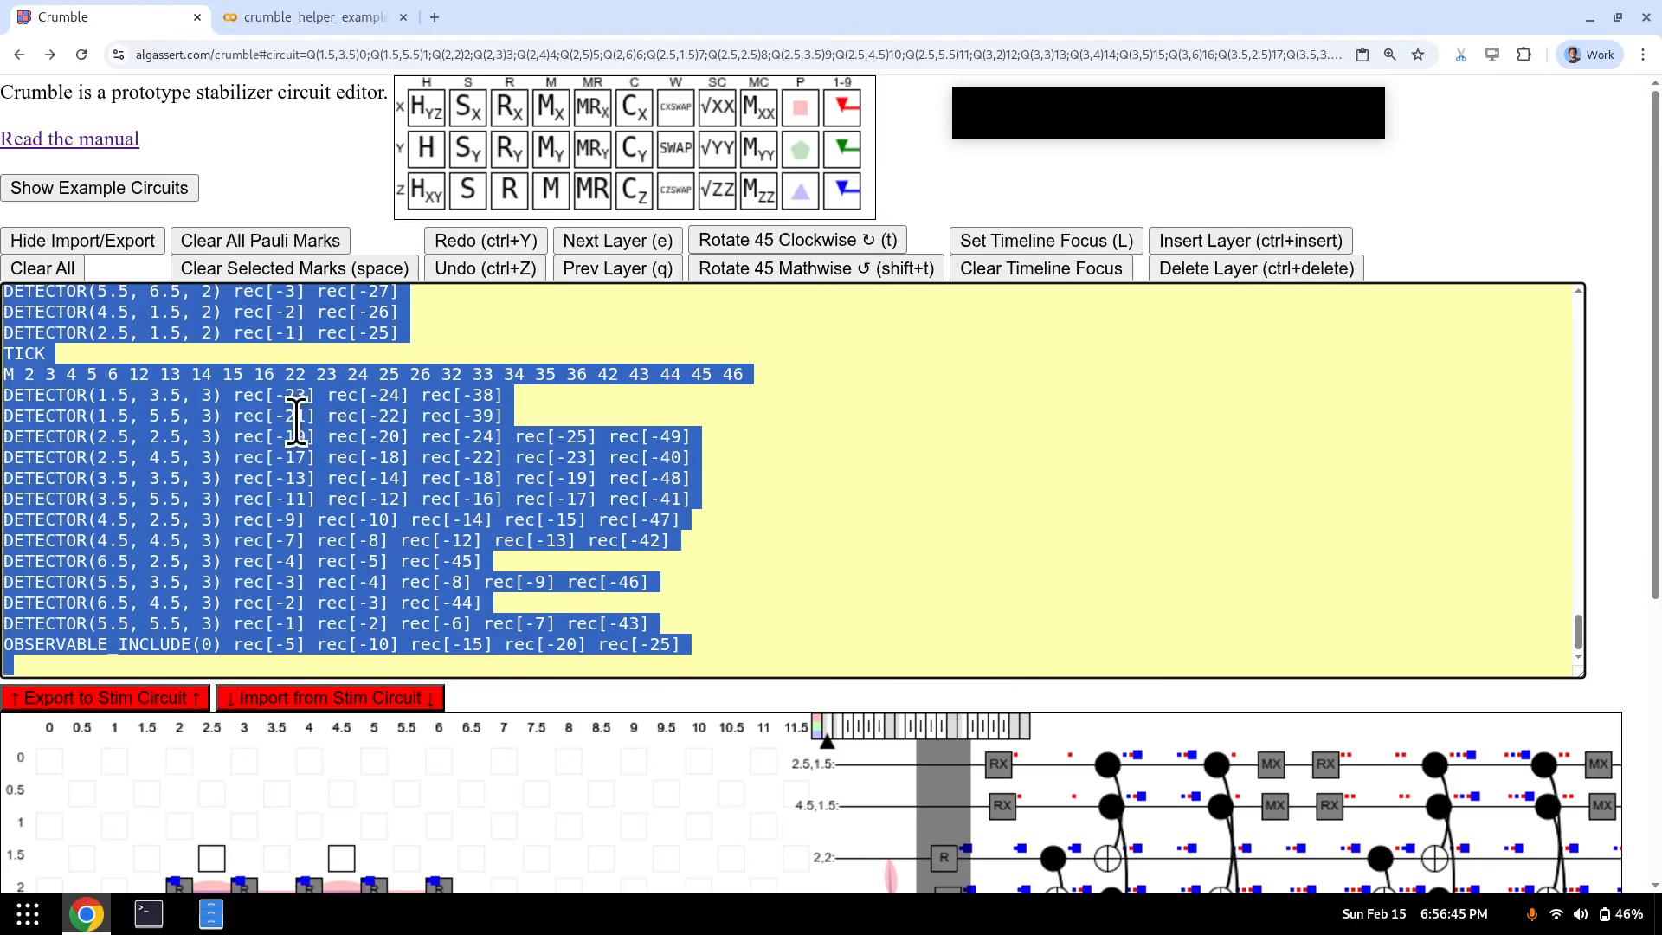
{"action": "scroll", "coordinate": [297, 422], "scroll_direction": "down", "scroll_amount": 5}
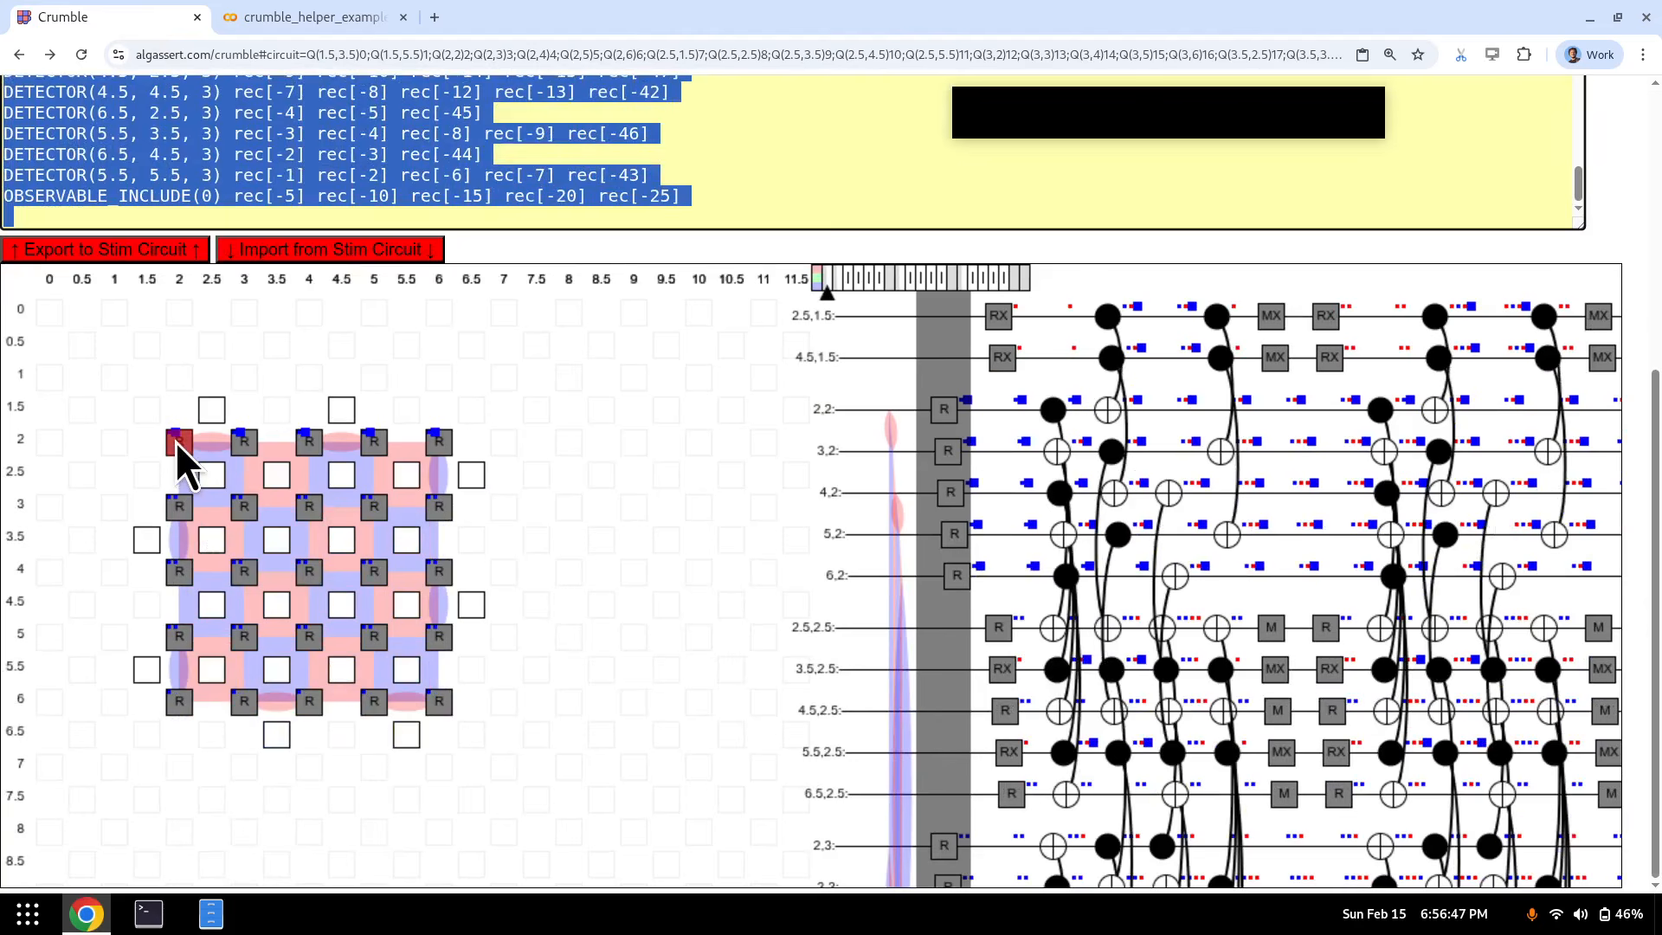
{"action": "left_click", "coordinate": [175, 442]}
{"action": "key", "text": "Escape"}
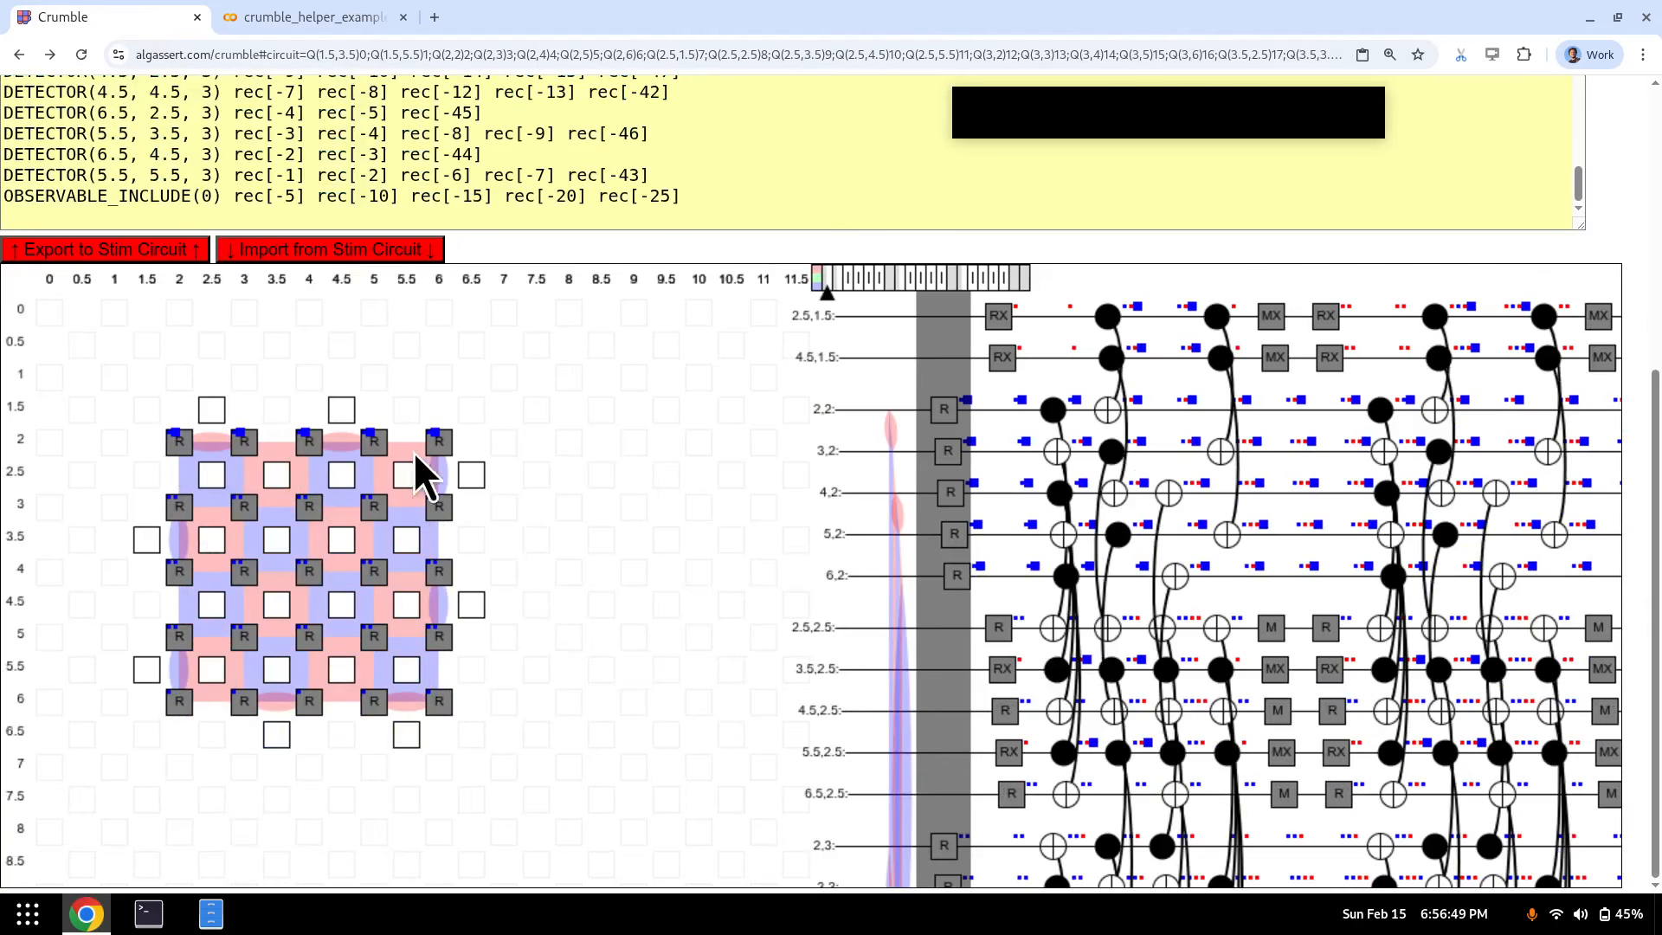
{"action": "left_click", "coordinate": [436, 444]}
{"action": "left_click", "coordinate": [285, 17]}
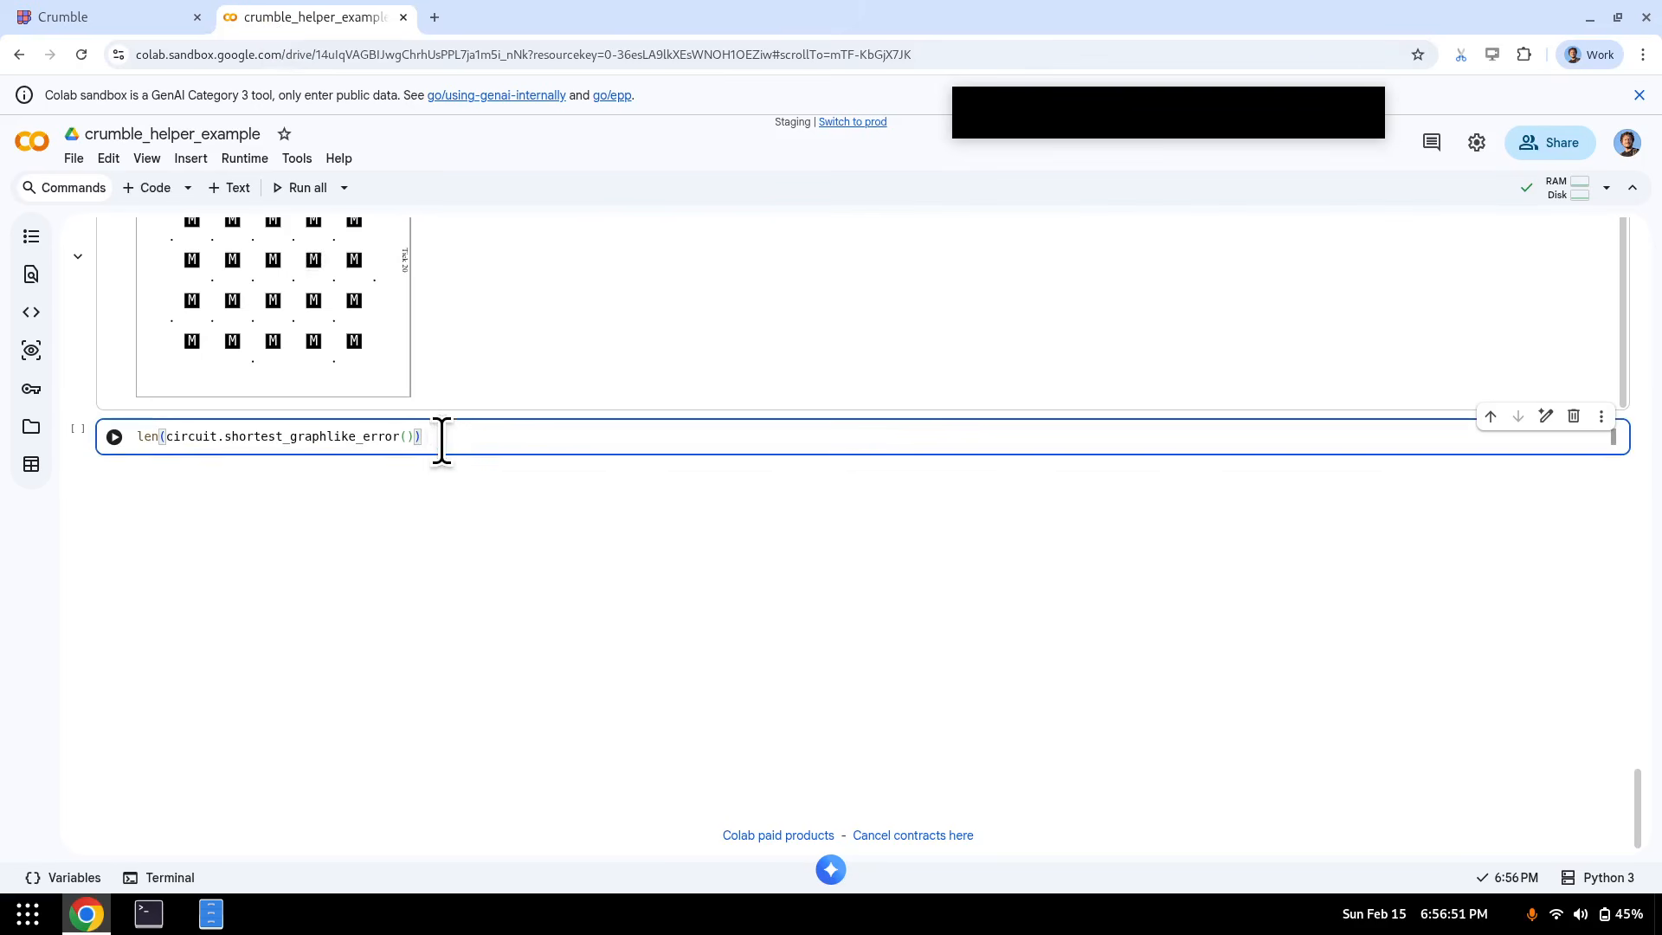
- Run the check, which raises a NO ERRORS ValueError, and move its code to the cell below
{"action": "key", "text": "shift+Return"}
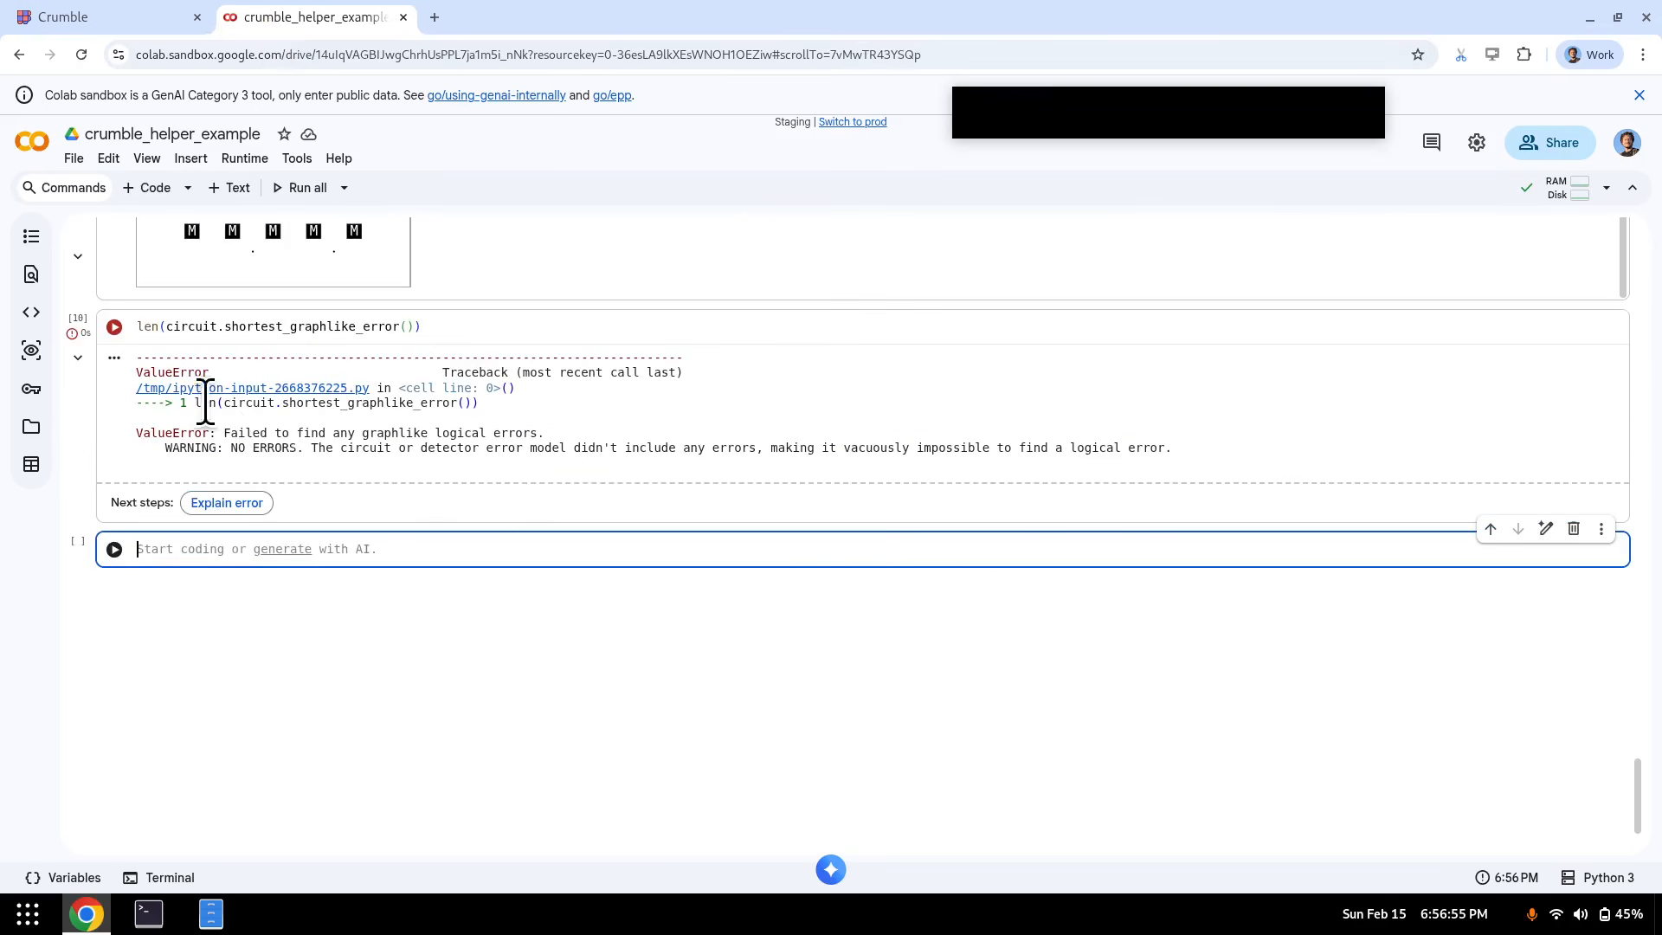
{"action": "left_click_drag", "start_coordinate": [192, 442], "coordinate": [1177, 476]}
{"action": "left_click", "coordinate": [456, 324]}
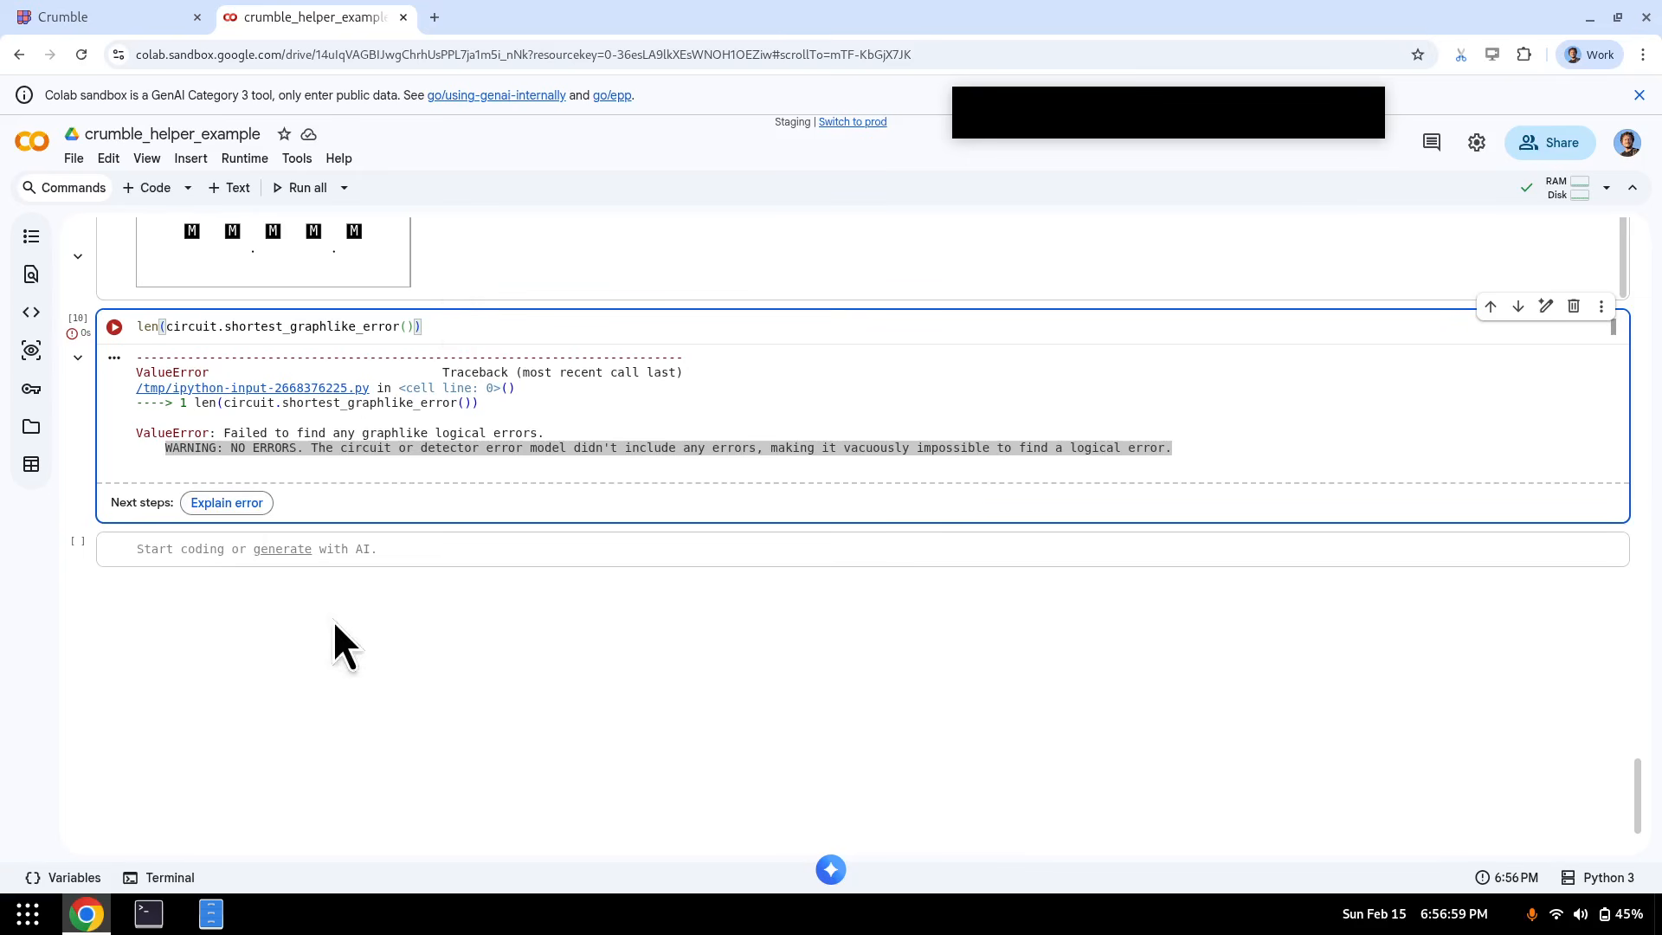
{"action": "key", "text": "ctrl+a"}
{"action": "key", "text": "ctrl+x"}
{"action": "left_click", "coordinate": [204, 549]}
{"action": "key", "text": "ctrl+v"}
{"action": "left_click", "coordinate": [284, 342]}
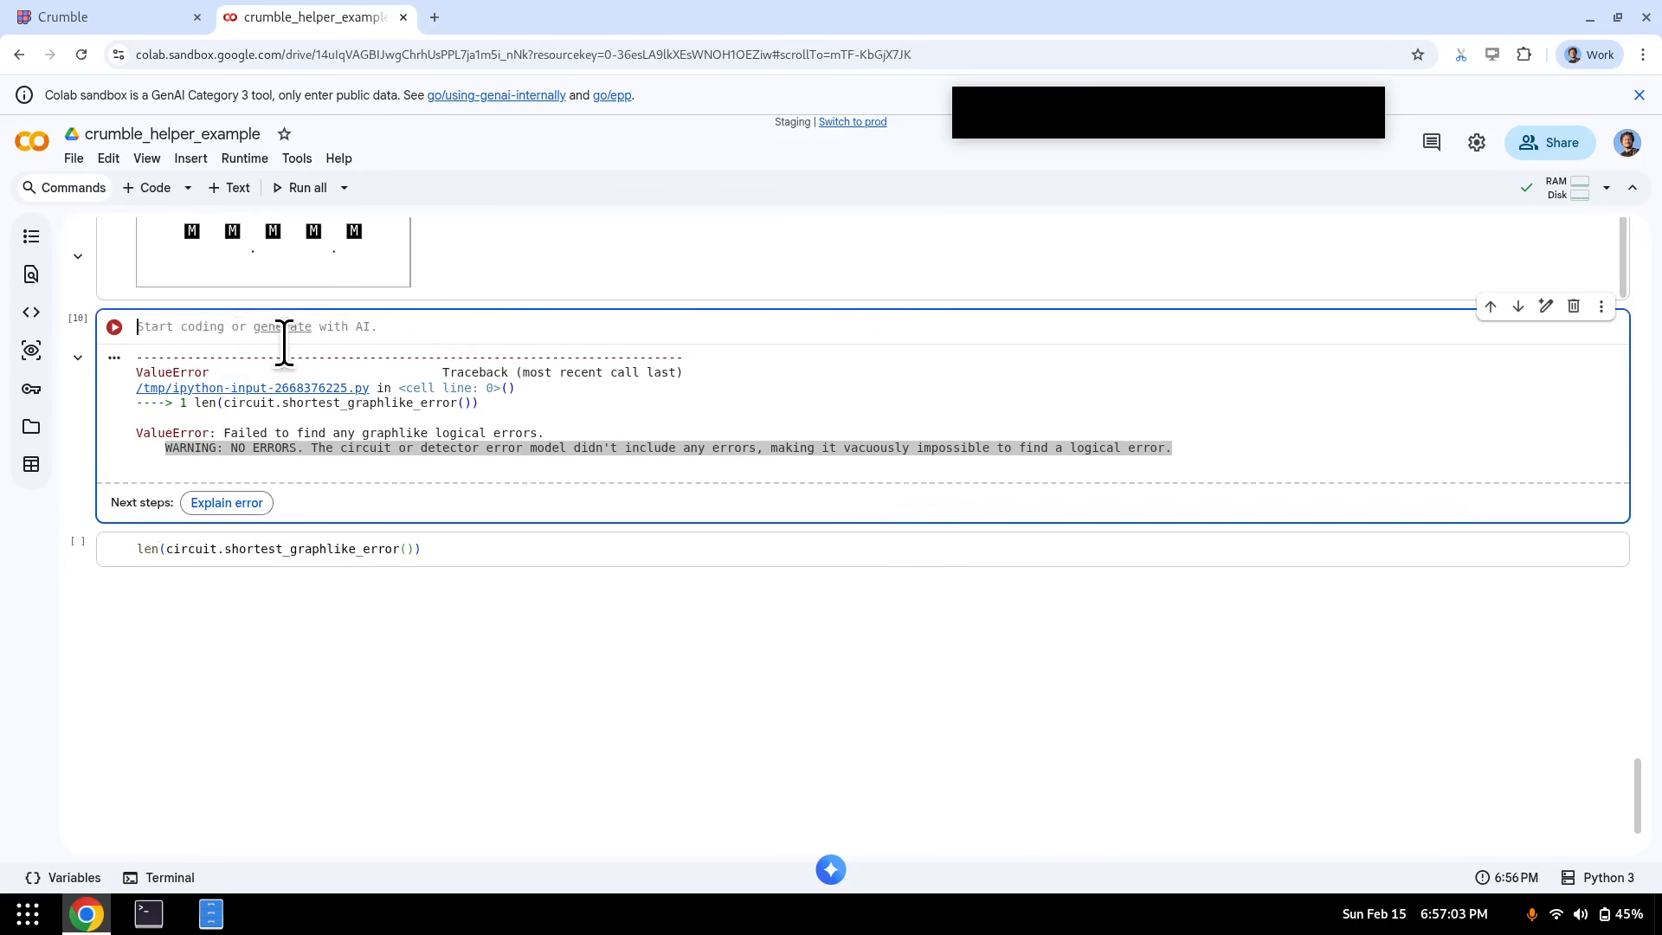
- Create noisy_circuit = stim.Circuit() and loop over circuit, appending each CX instruction
{"action": "type", "text": "noisy_circu"}
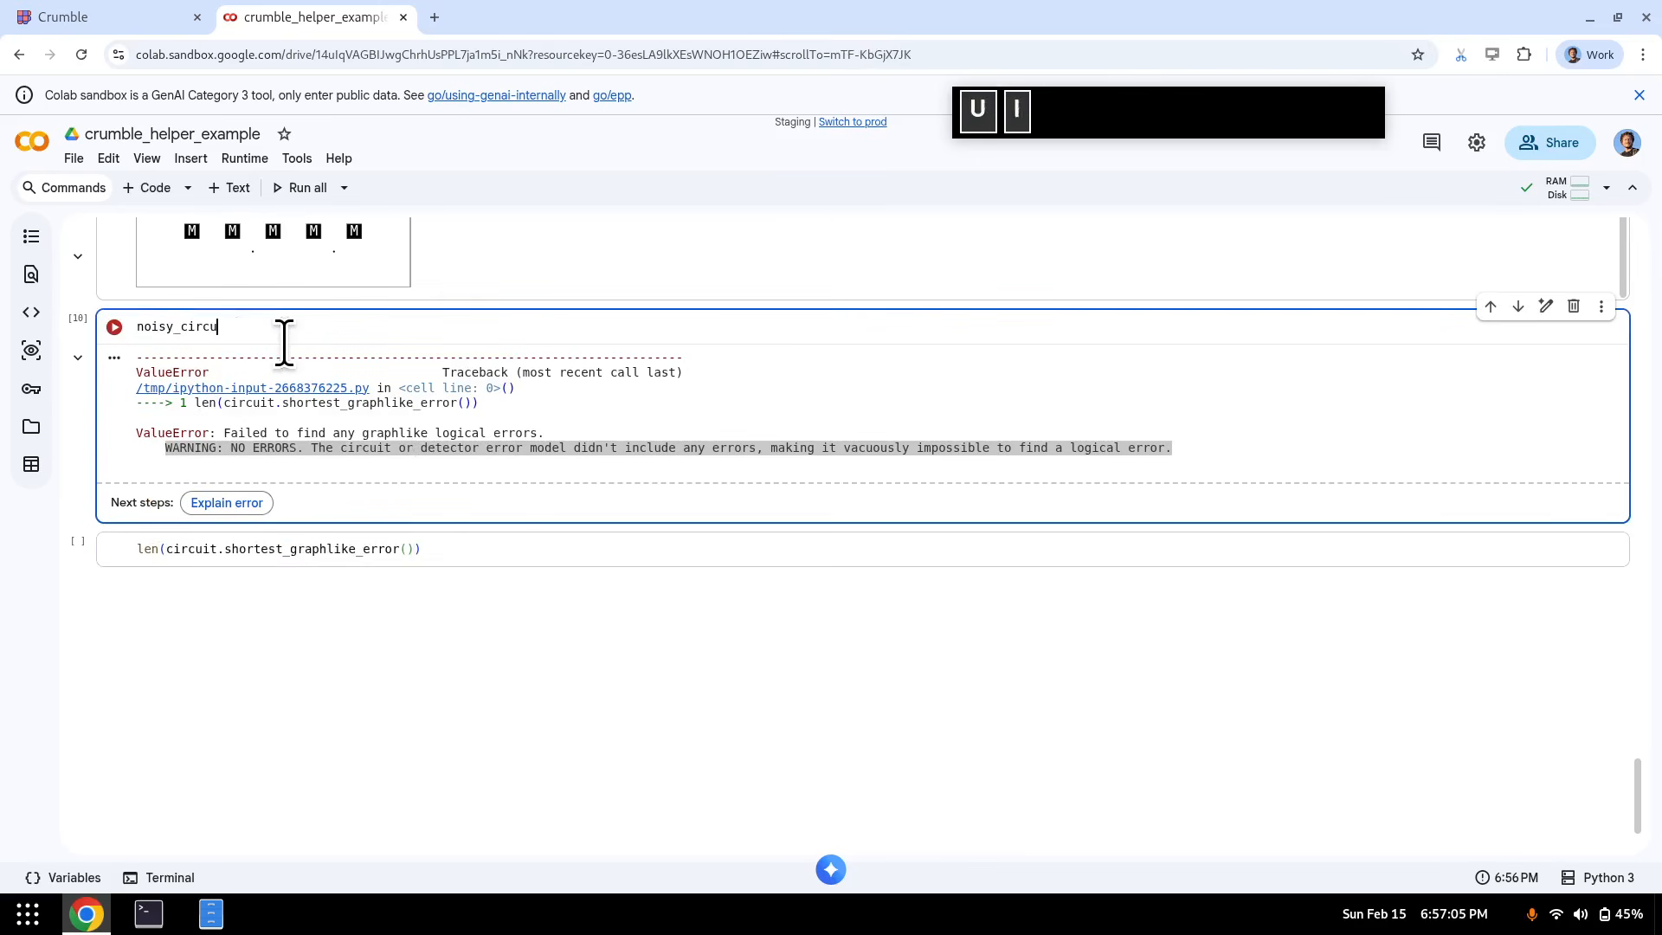
{"action": "type", "text": "it = stim.Circuit()"}
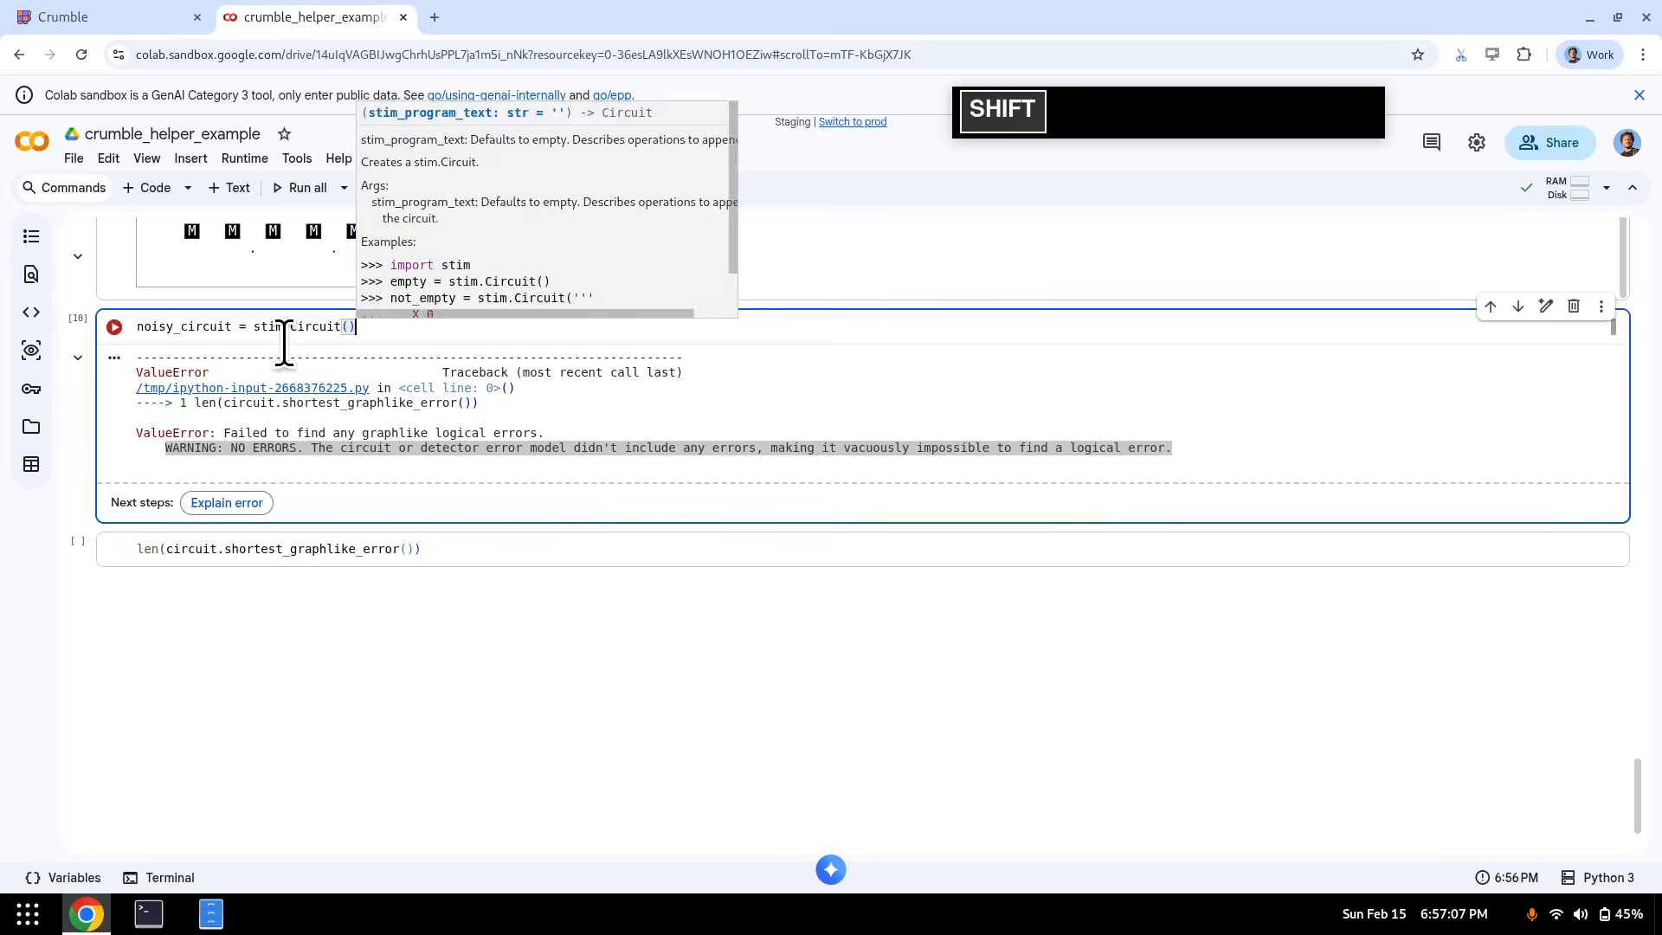
{"action": "key", "text": "Return"}
{"action": "type", "text": "for instruction"}
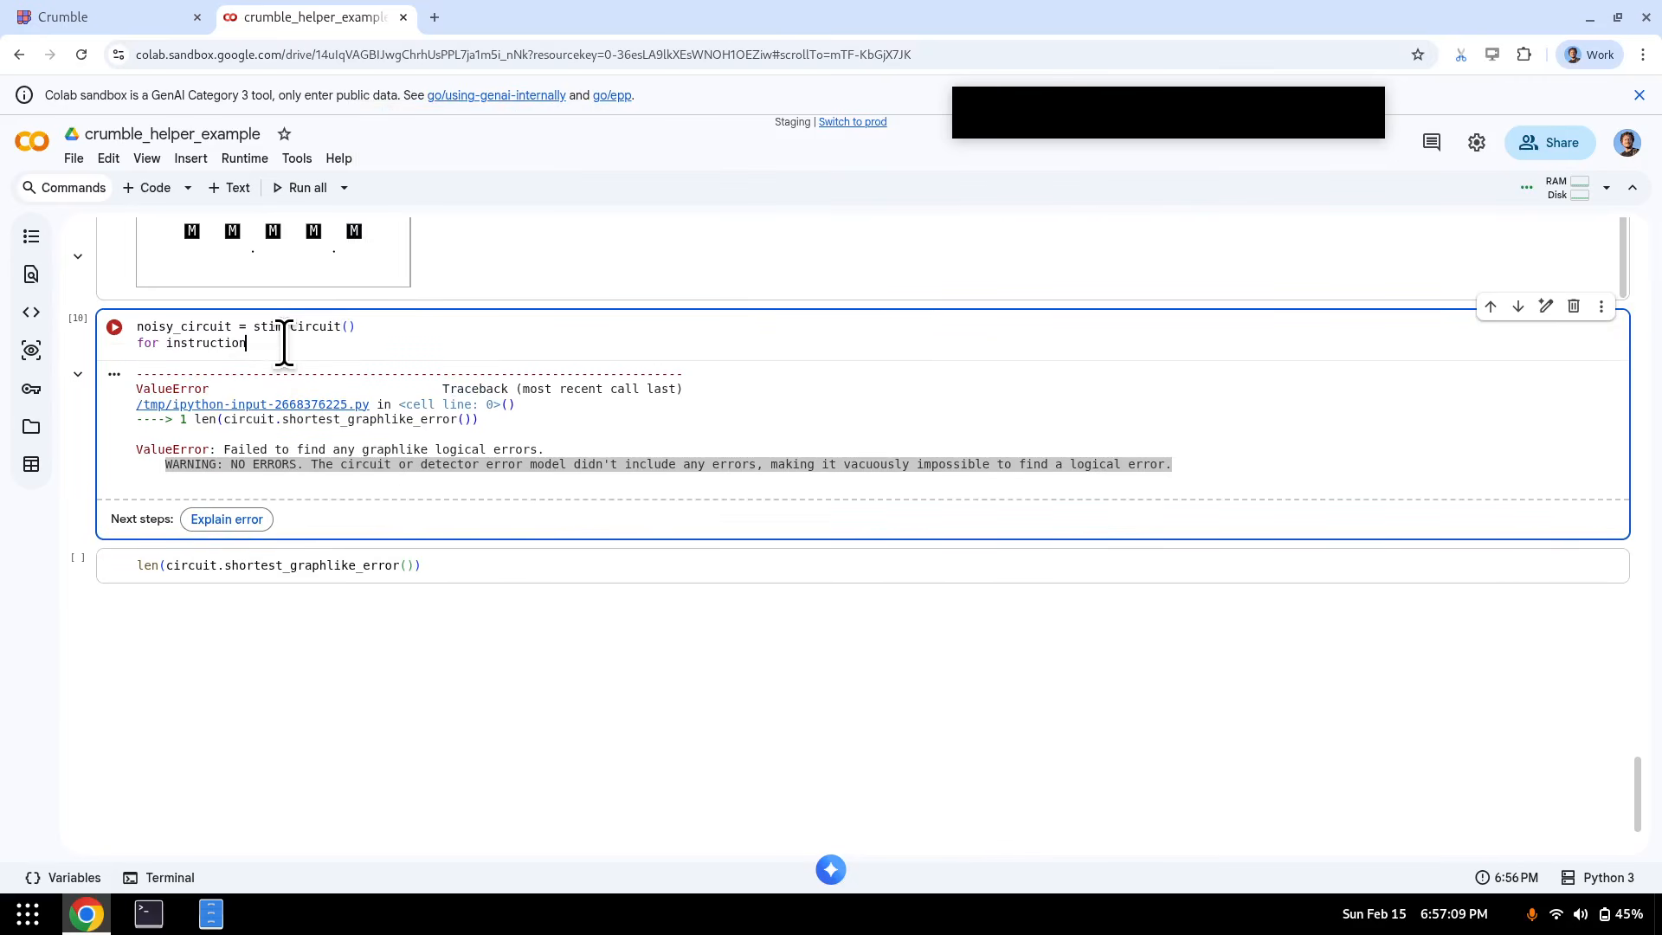
{"action": "type", "text": " in circuit:"}
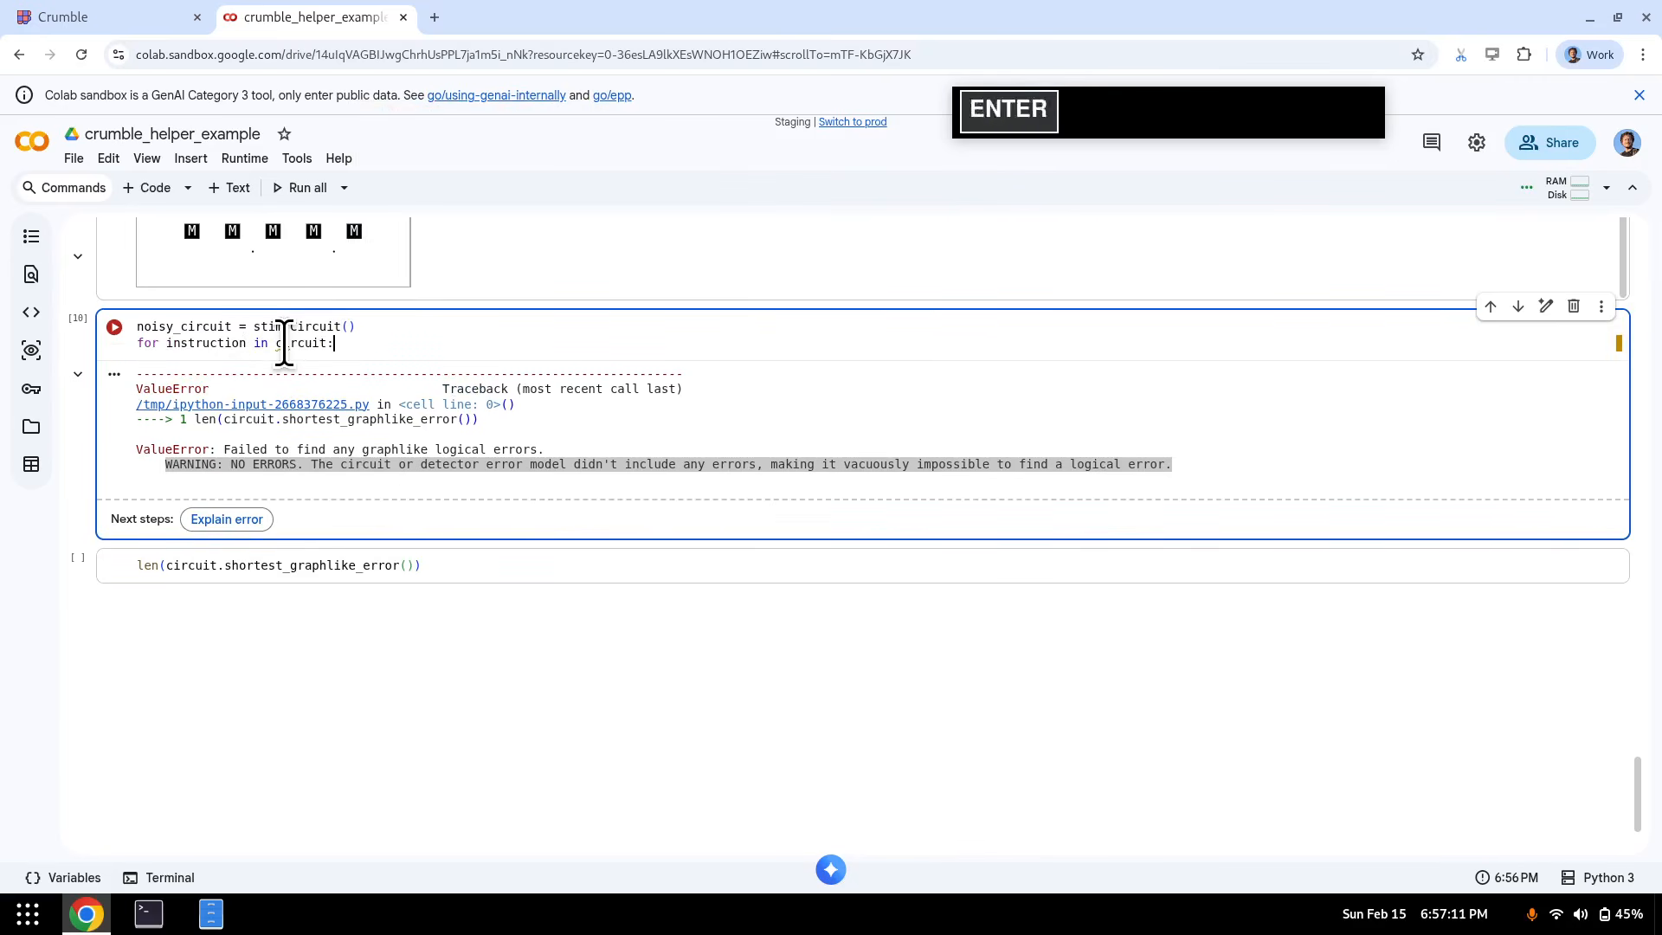
{"action": "key", "text": "Return"}
{"action": "type", "text": "if instruction.nam"}
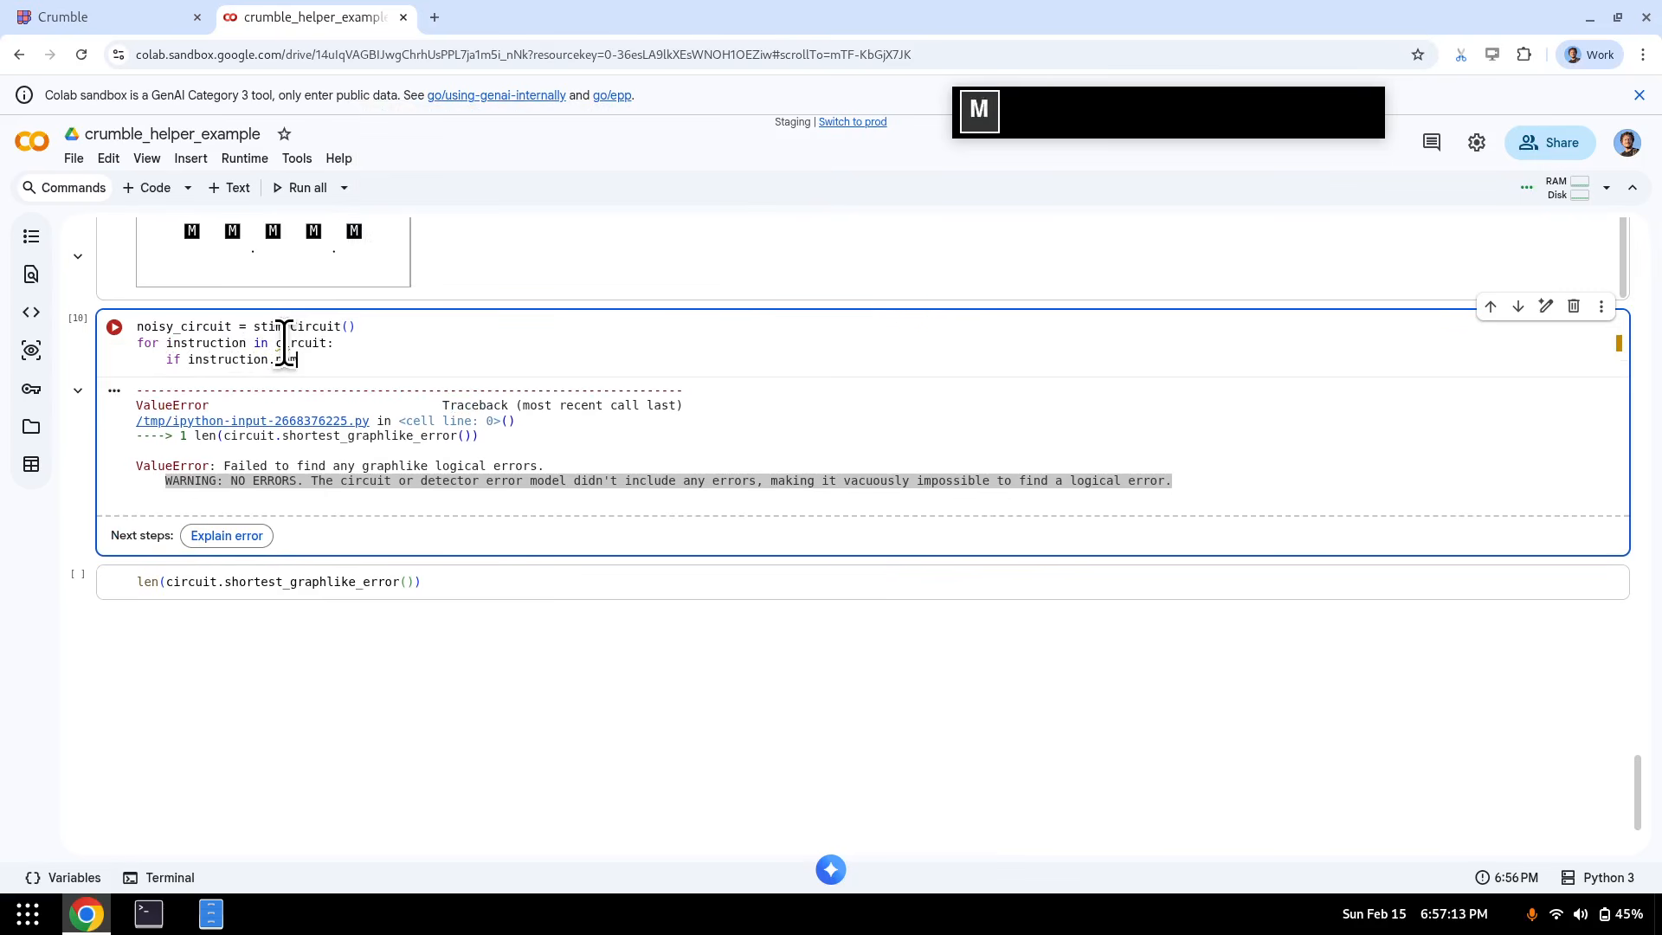
{"action": "type", "text": "e == \"CX\":"}
{"action": "key", "text": "Return"}
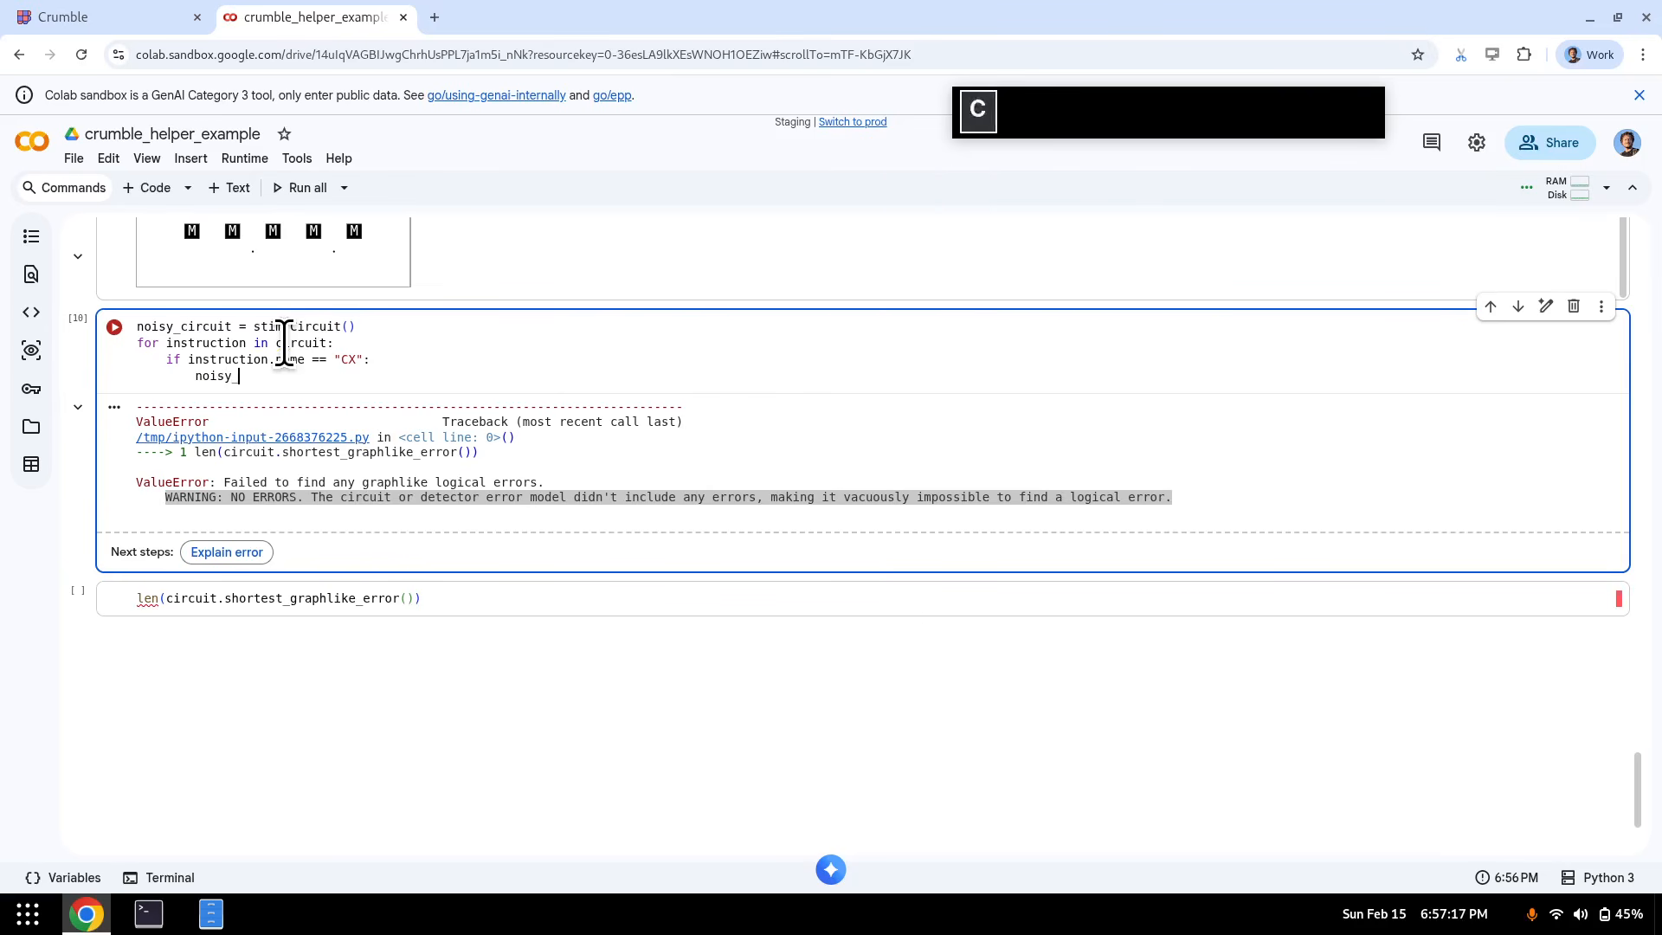
{"action": "type", "text": "noisy_circuit.append(instruction)"}
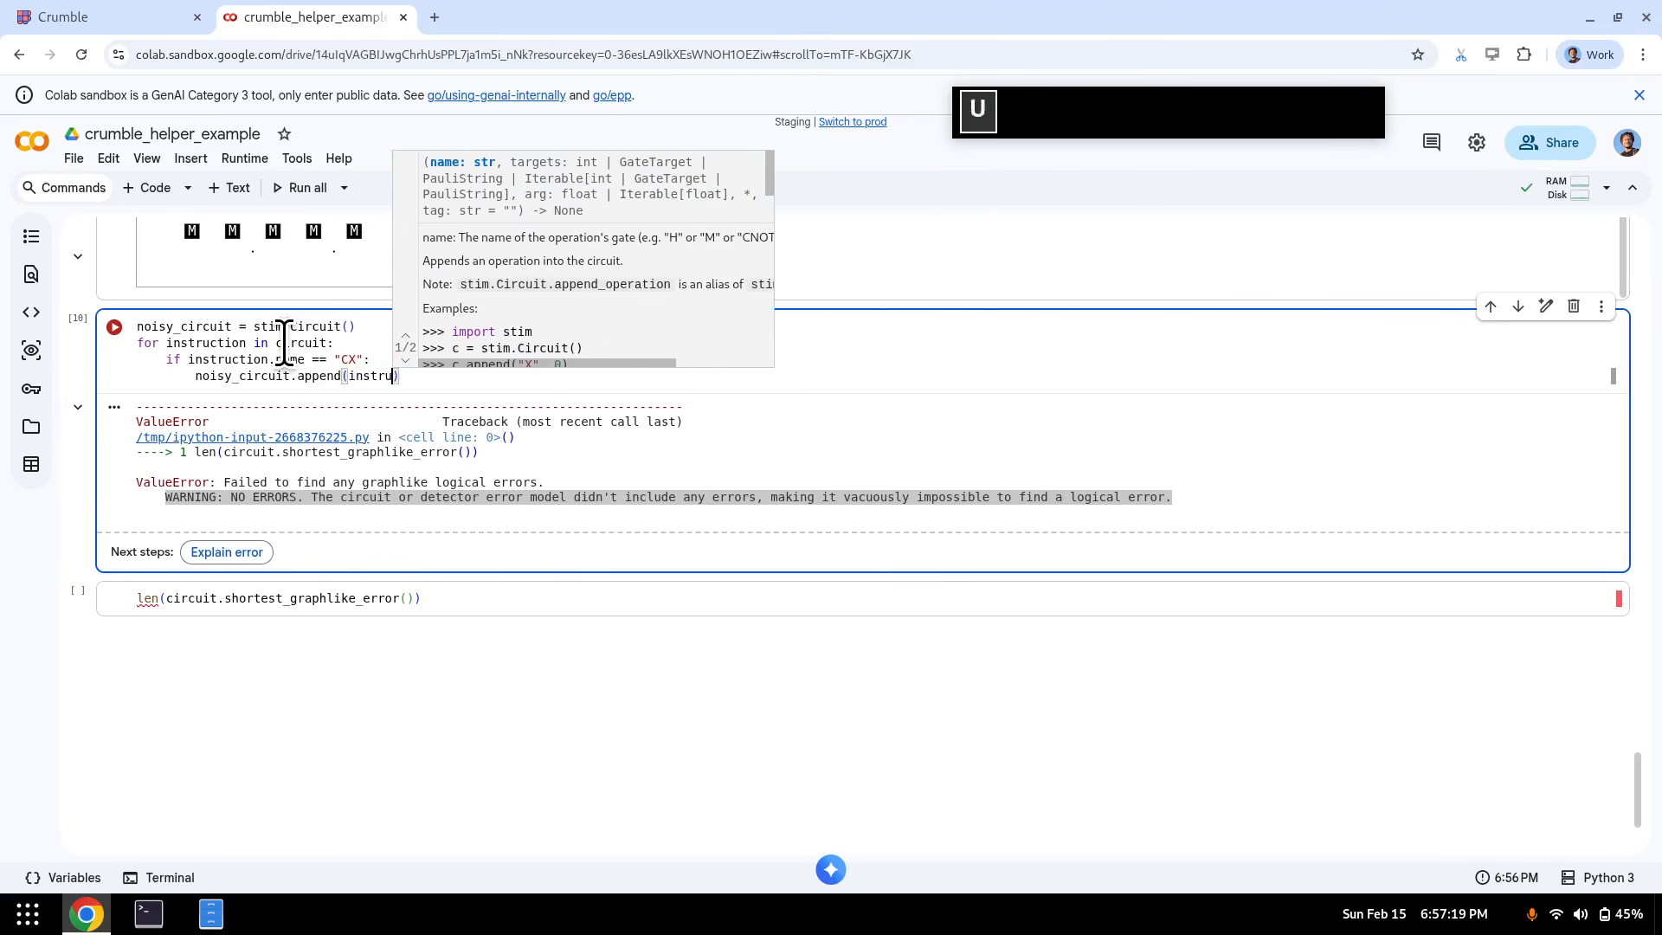
- Duplicate the noisy_circuit.append(instruction) line directly beneath the original
{"action": "key", "text": "Home"}
{"action": "key", "text": "Home"}
{"action": "key", "text": "shift+End"}
{"action": "key", "text": "ctrl+c"}
{"action": "key", "text": "ctrl+v"}
{"action": "key", "text": "ctrl+v"}
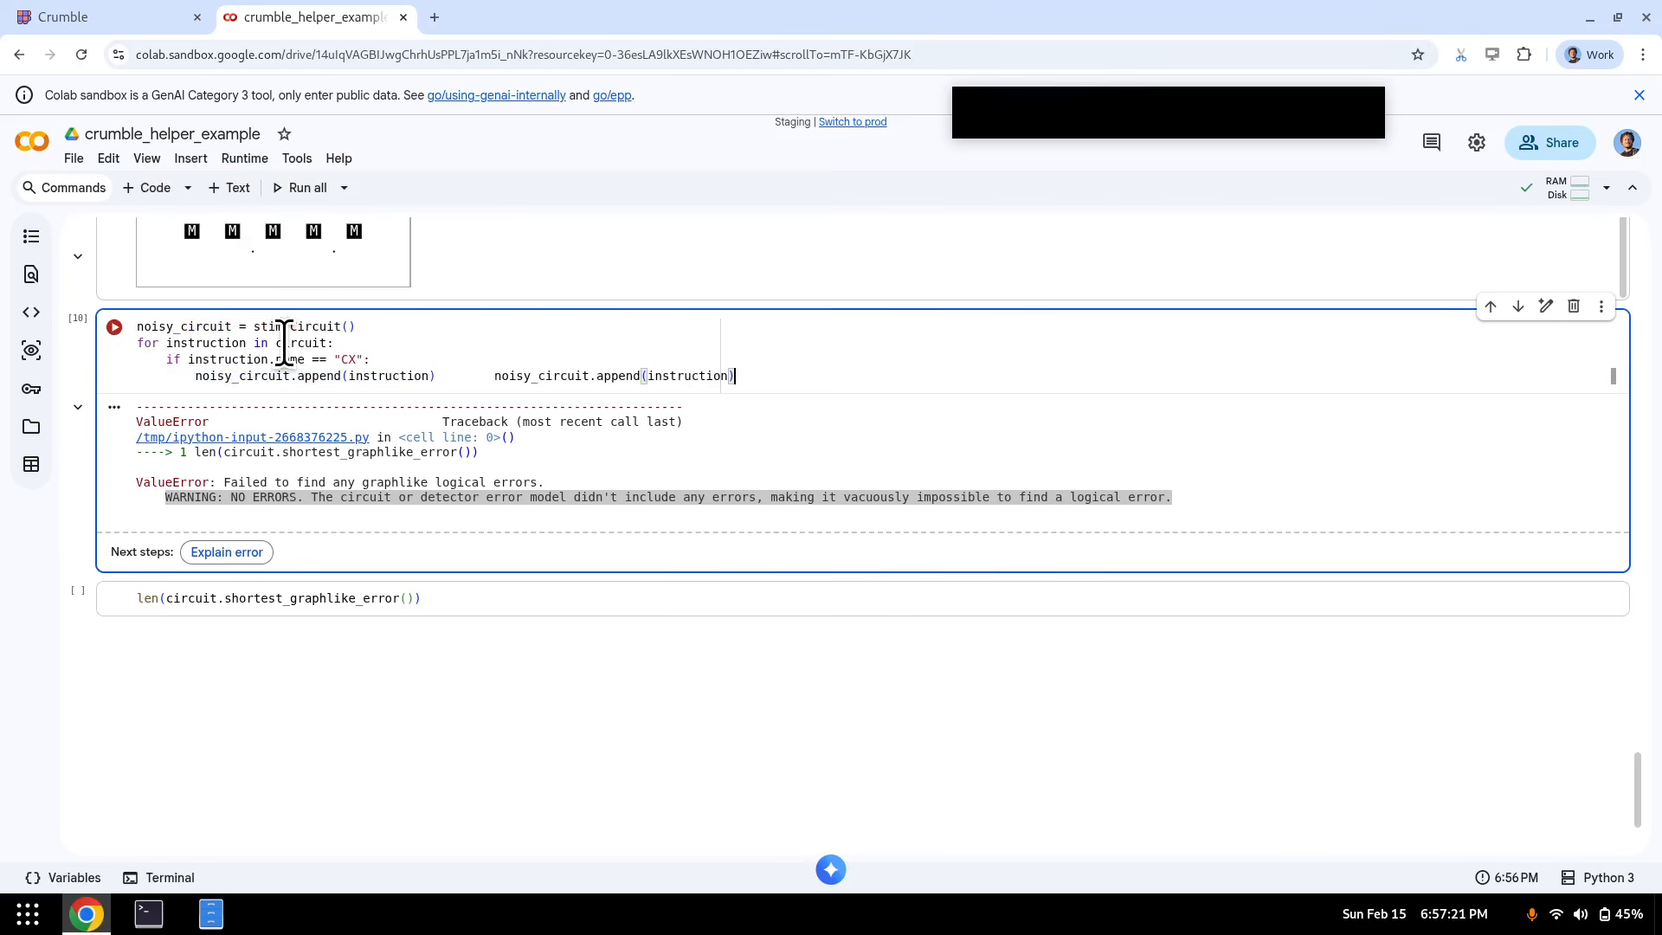
{"action": "key", "text": "ctrl+z"}
{"action": "key", "text": "Return"}
{"action": "key", "text": "ctrl+v"}
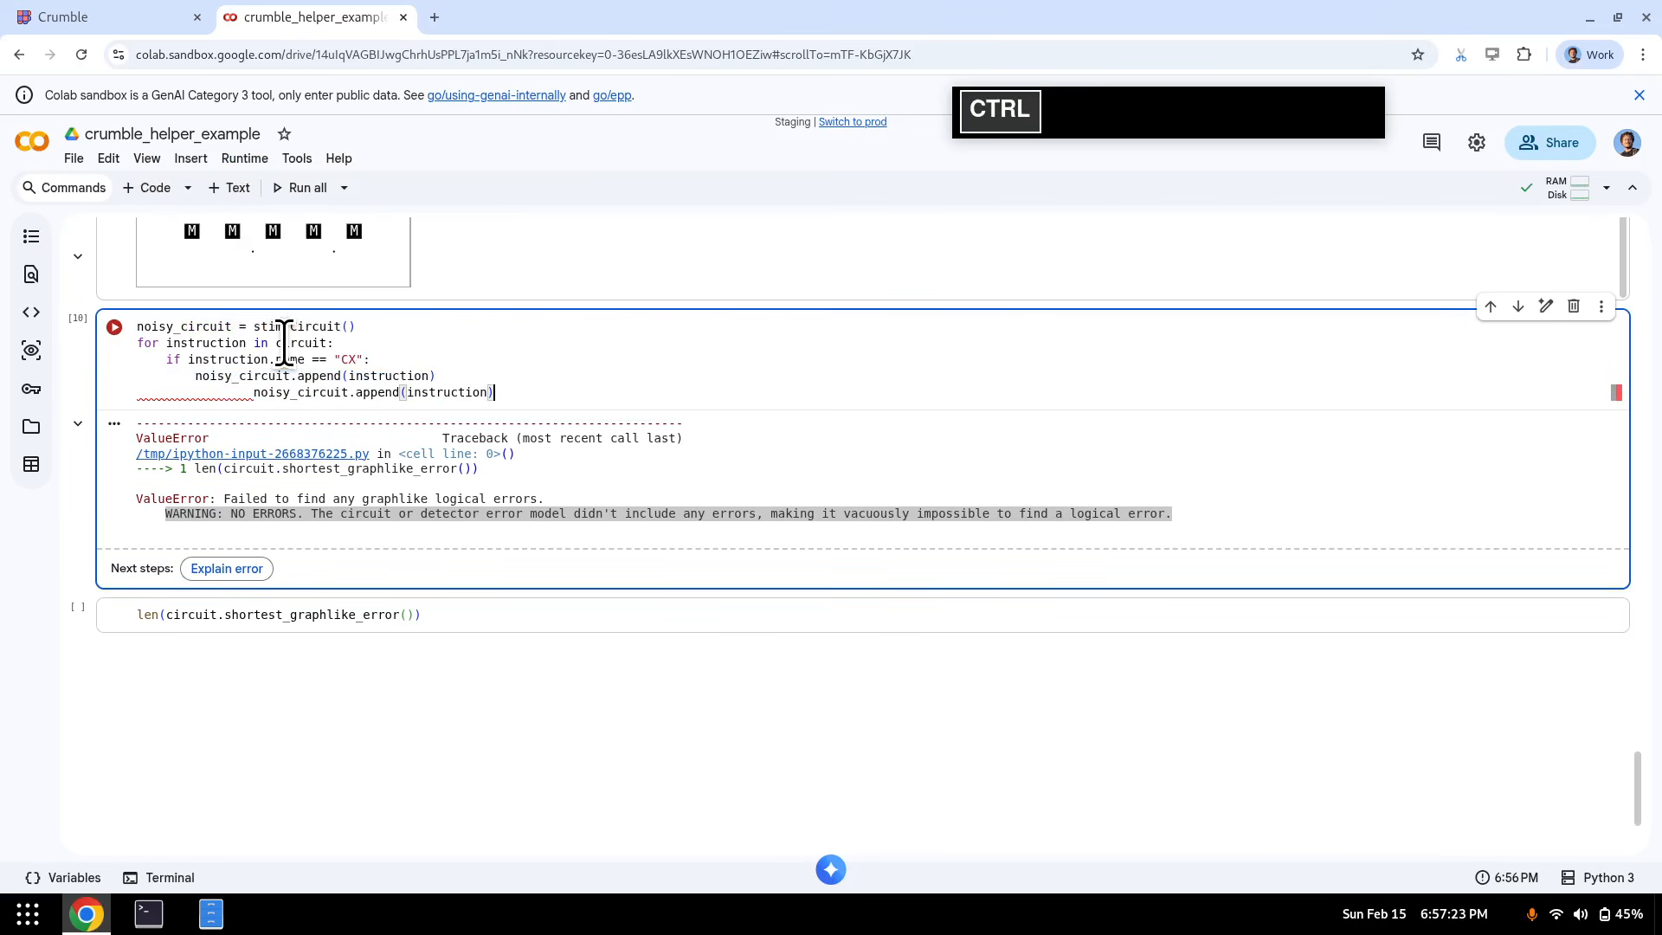
{"action": "key", "text": "shift+Tab"}
{"action": "key", "text": "End"}
{"action": "key", "text": "Left"}
- Turn the copy into an append of "DEPOLARIZE2" on instruction.targets_copy() with 0.001
{"action": "key", "text": "ctrl+Left"}
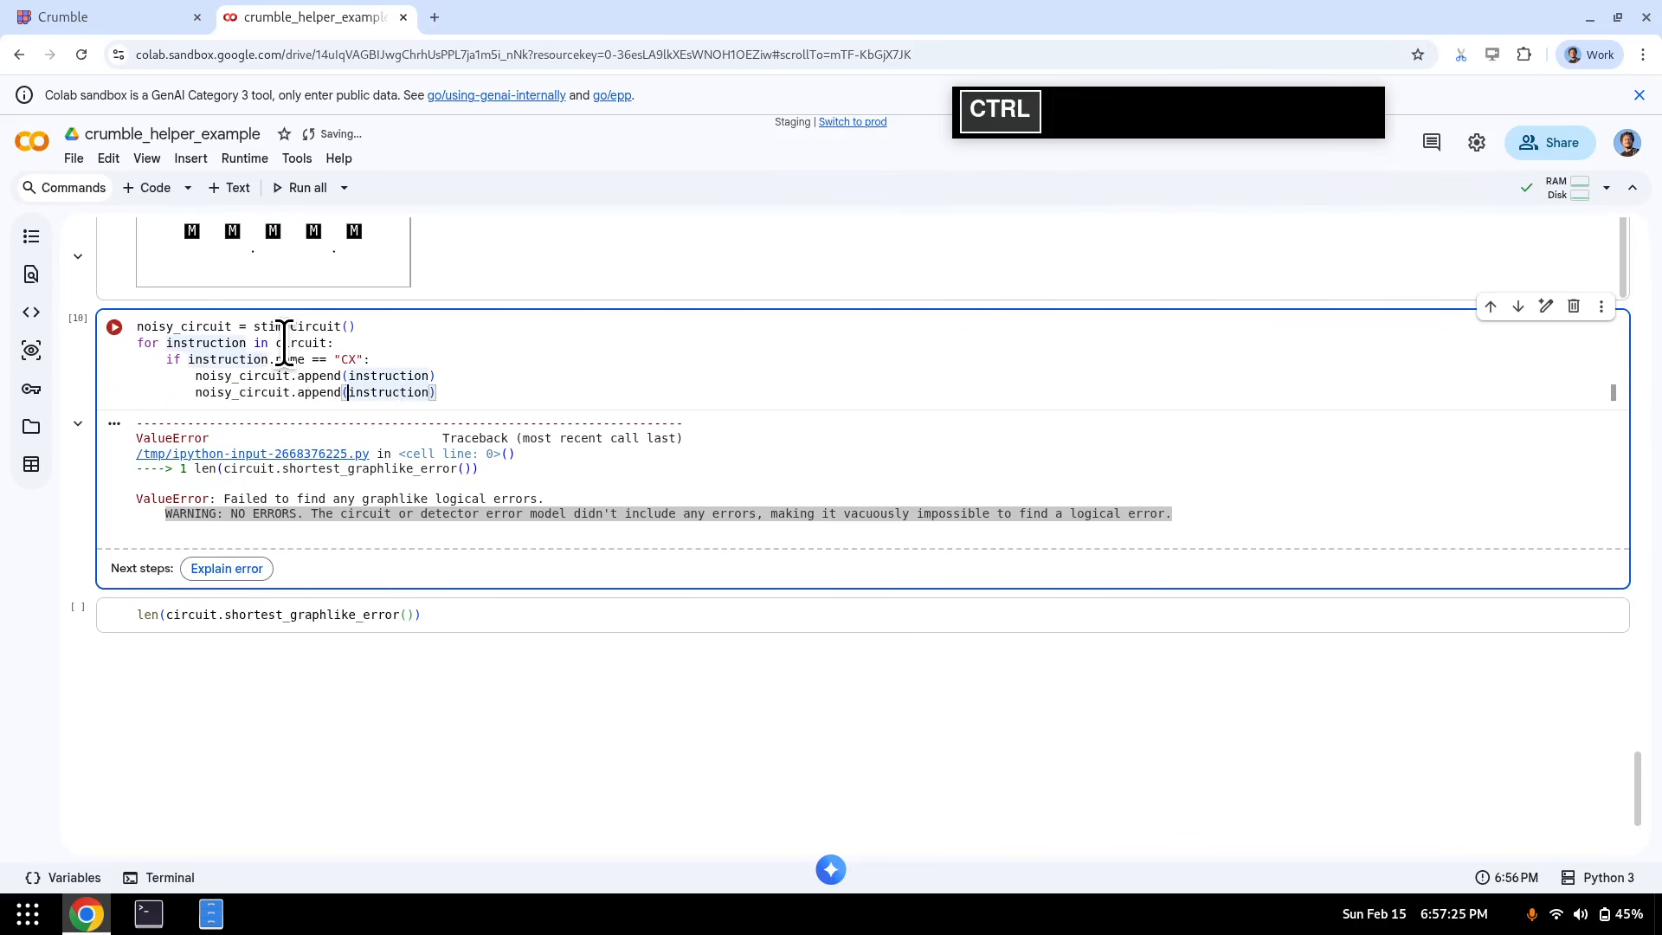
{"action": "key", "text": "ctrl+Right"}
{"action": "type", "text": "\"DEP"}
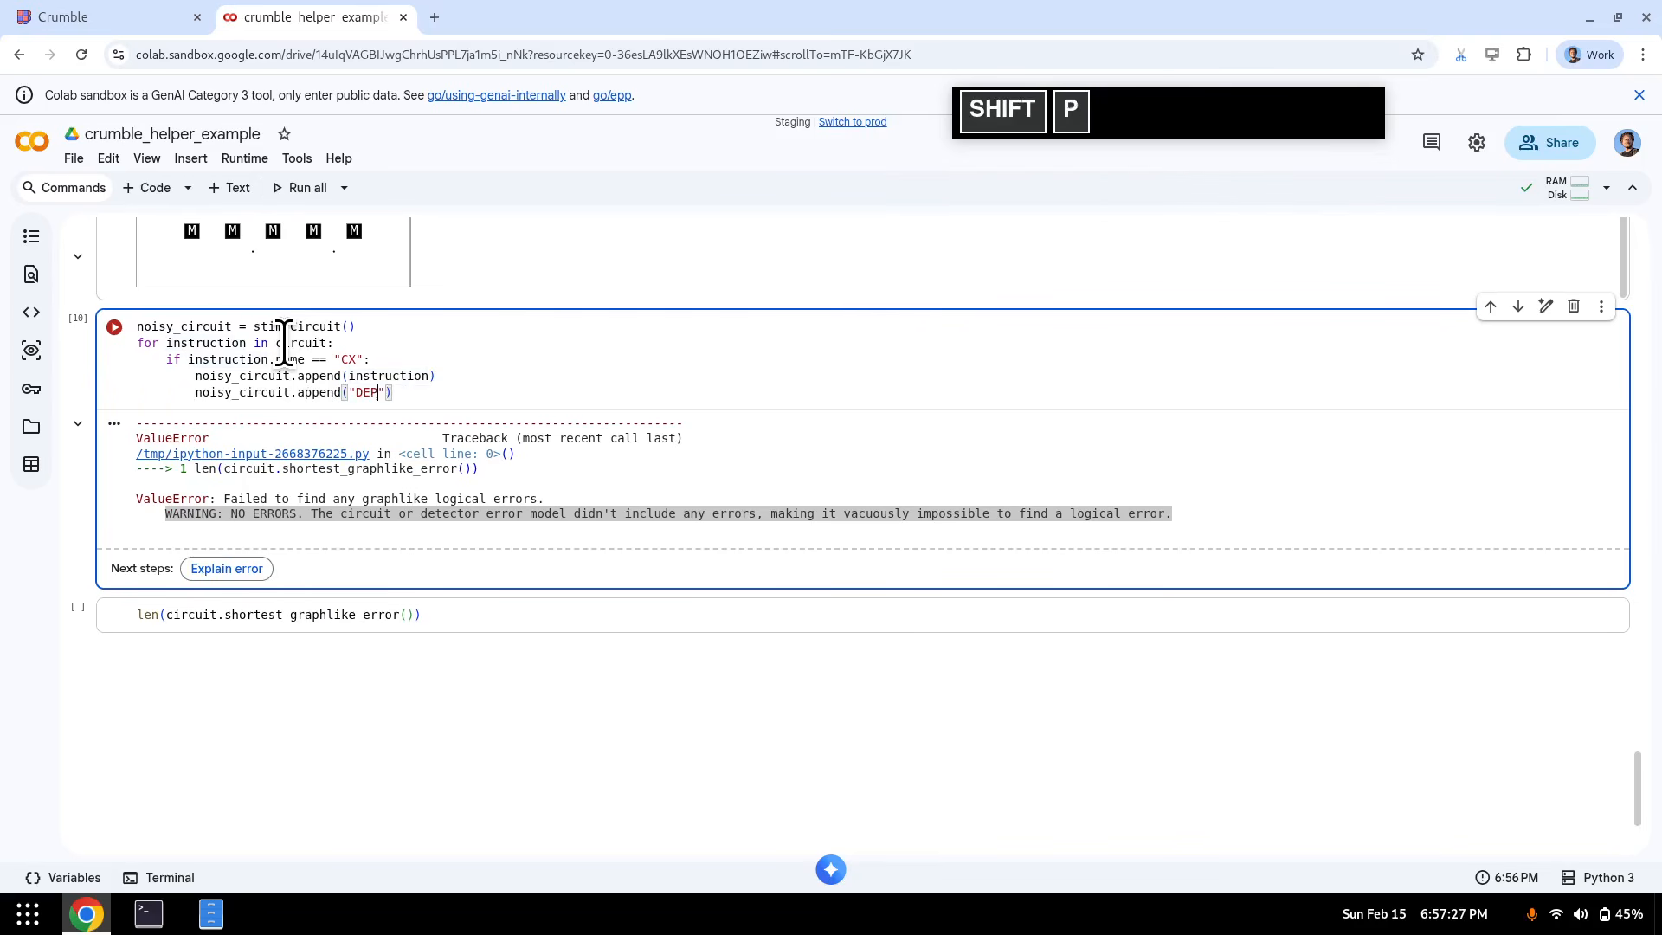
{"action": "type", "text": "OLARIZE2"}
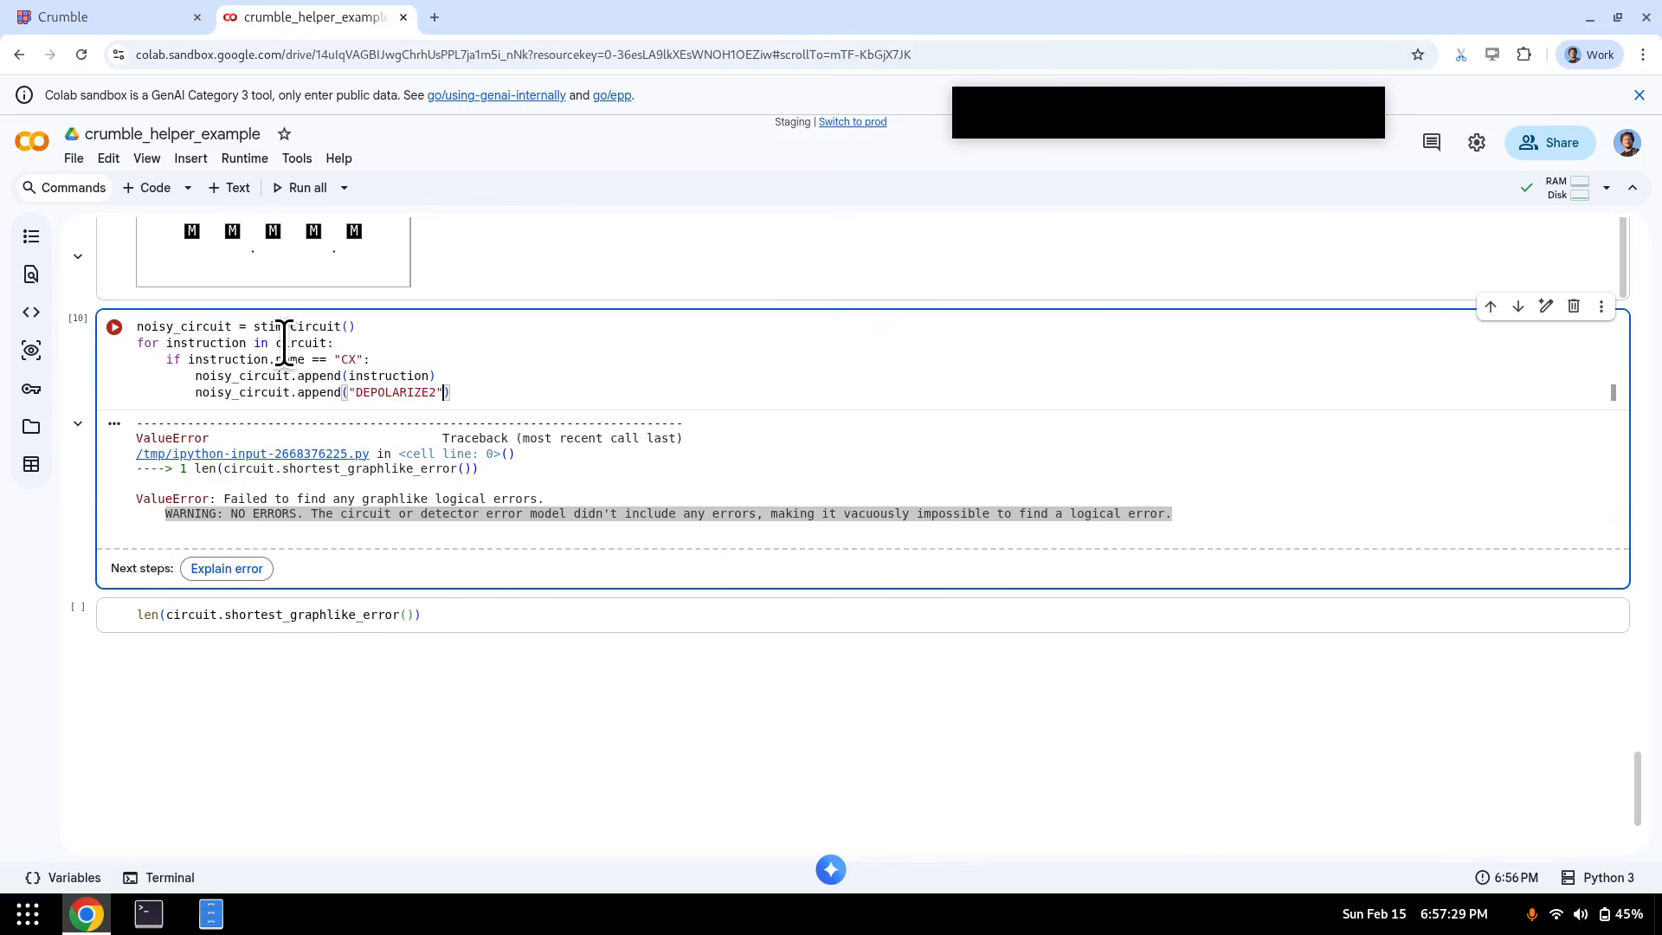
{"action": "type", "text": "\", instruction.target"}
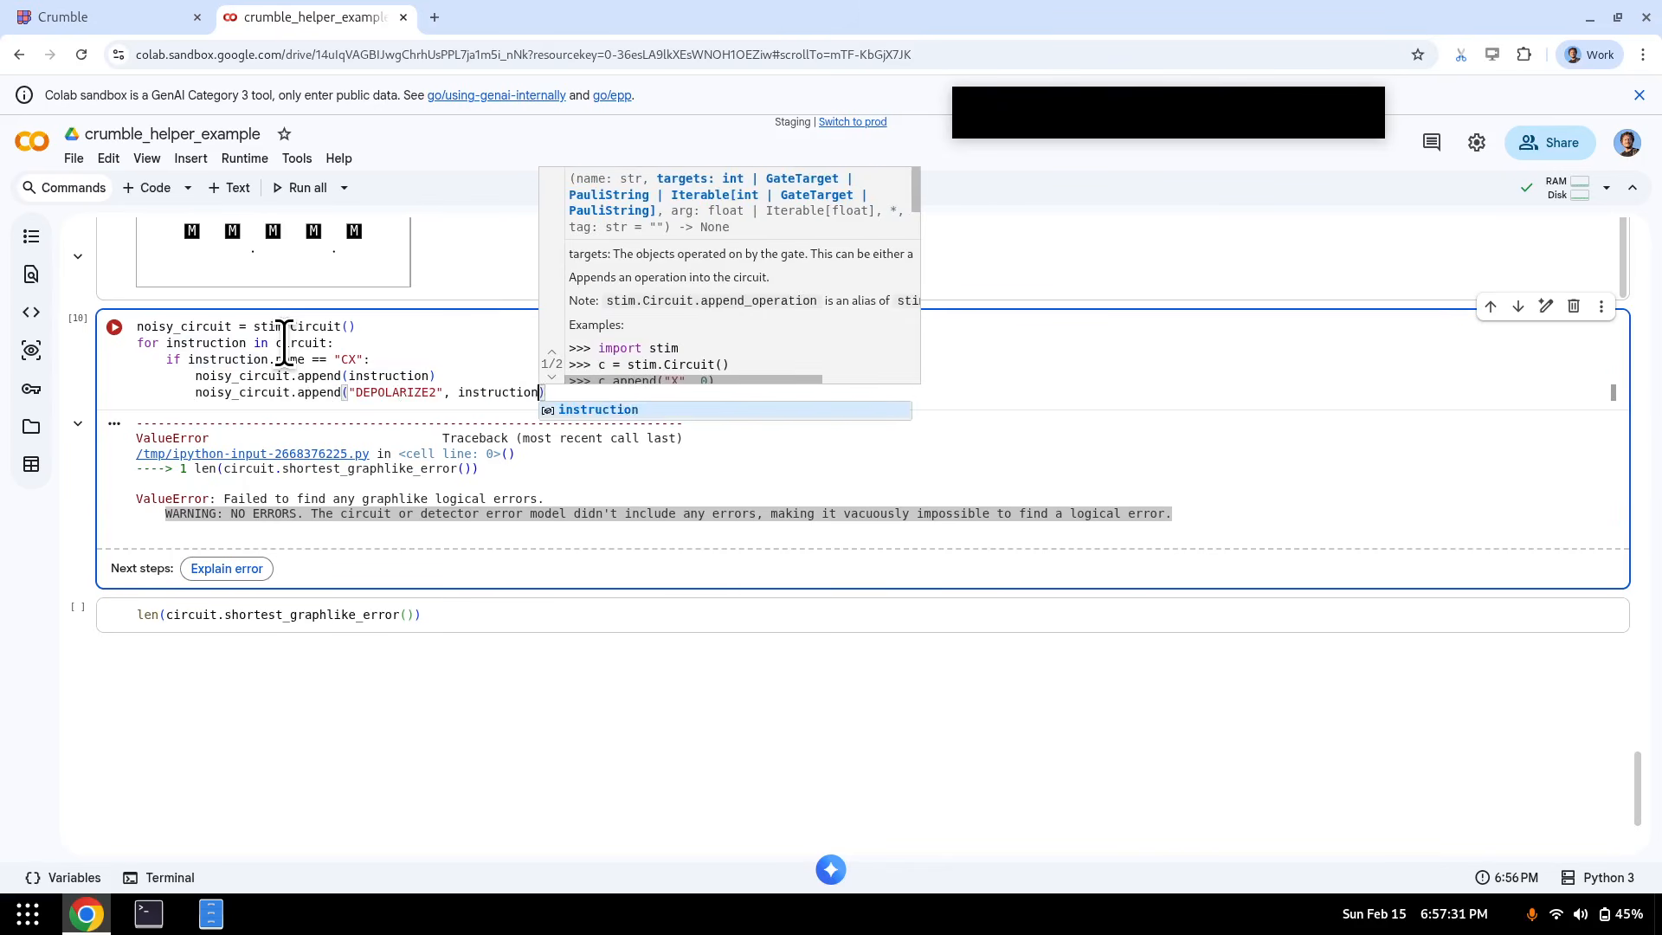
{"action": "key", "text": "Down"}
{"action": "key", "text": "Return"}
{"action": "type", "text": ","}
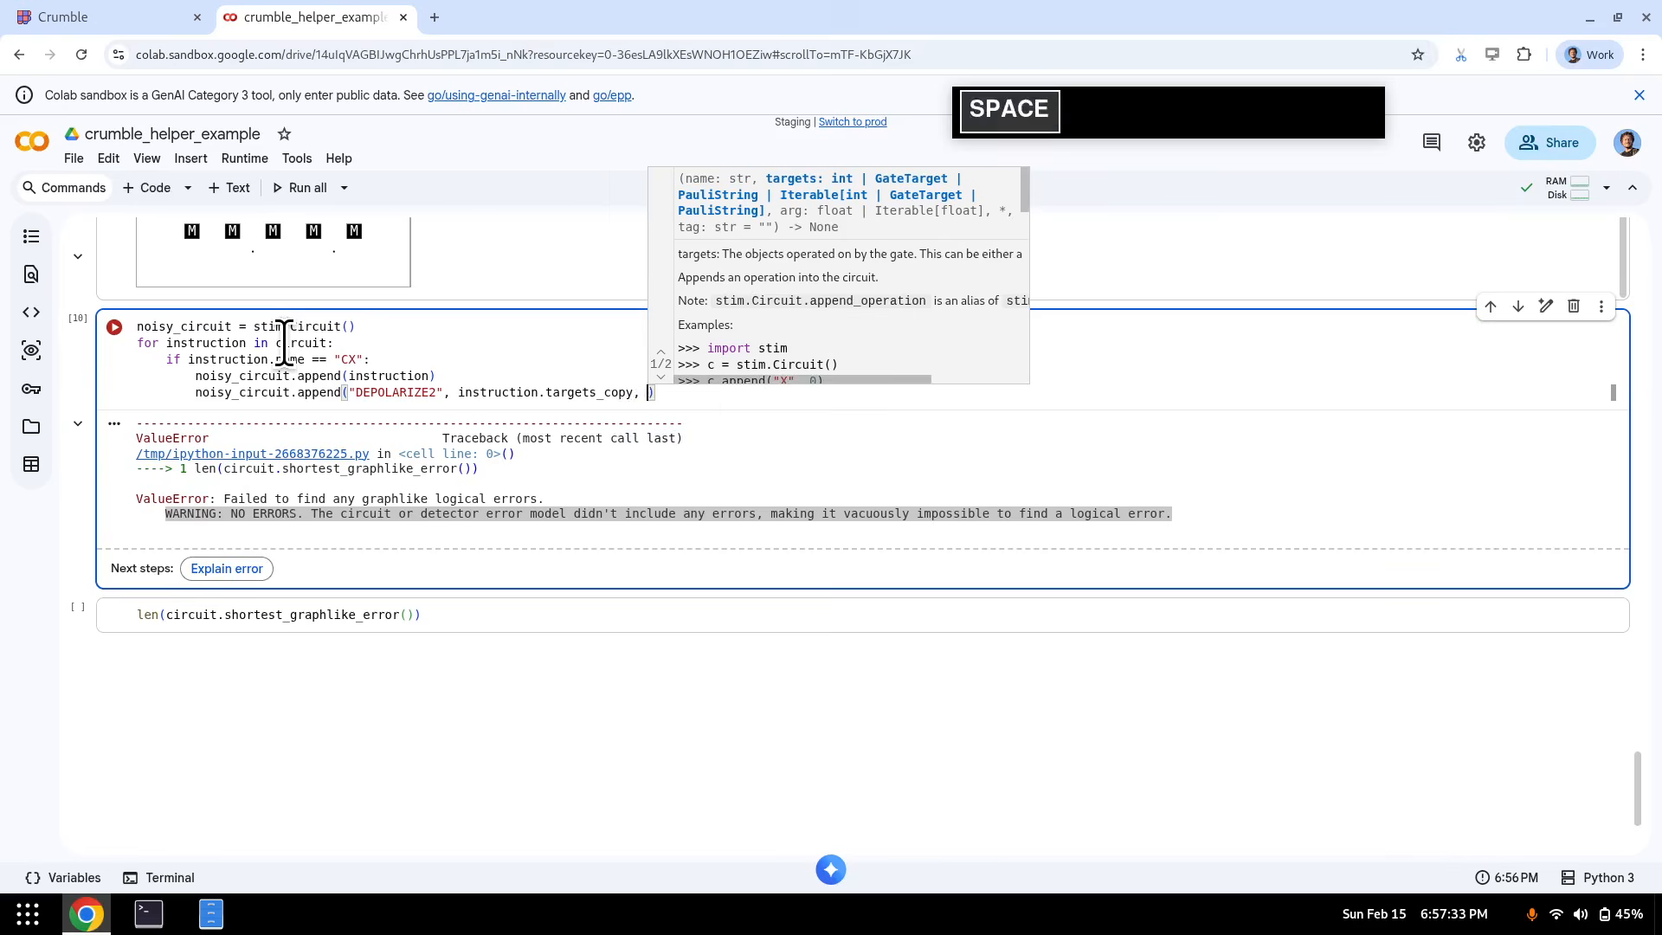
{"action": "key", "text": "BackSpace"}
{"action": "key", "text": "BackSpace"}
{"action": "type", "text": "(), 0.001"}
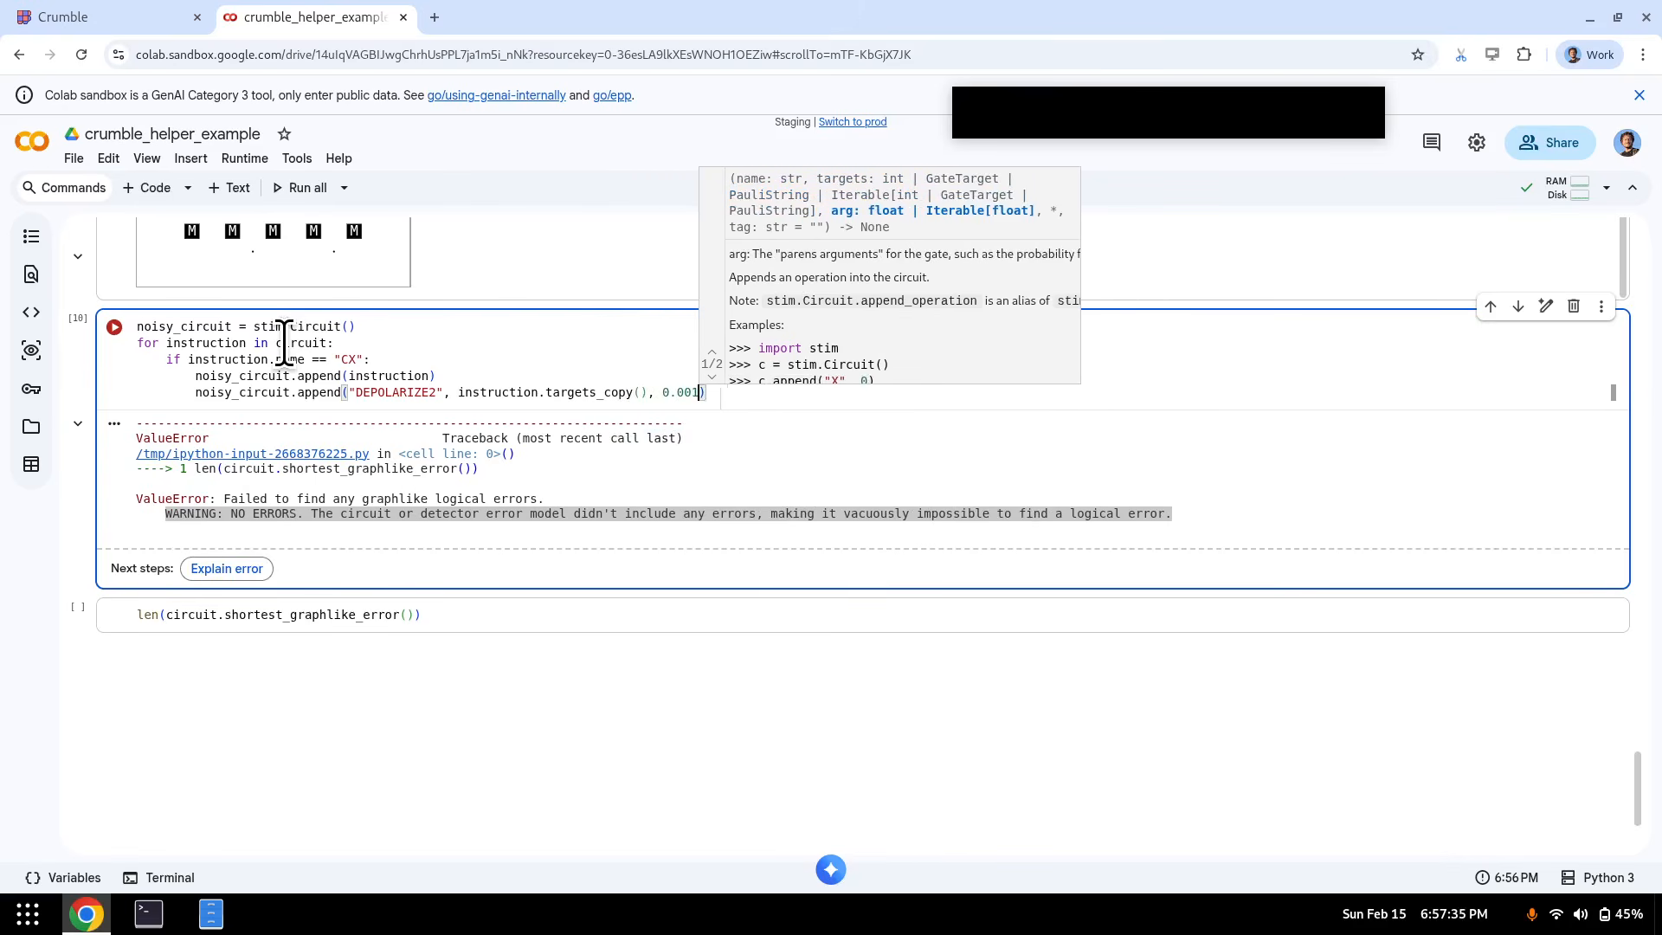
- Copy the CX if-block and paste a duplicate below it
{"action": "key", "text": "Return"}
{"action": "key", "text": "shift+Home"}
{"action": "key", "text": "BackSpace"}
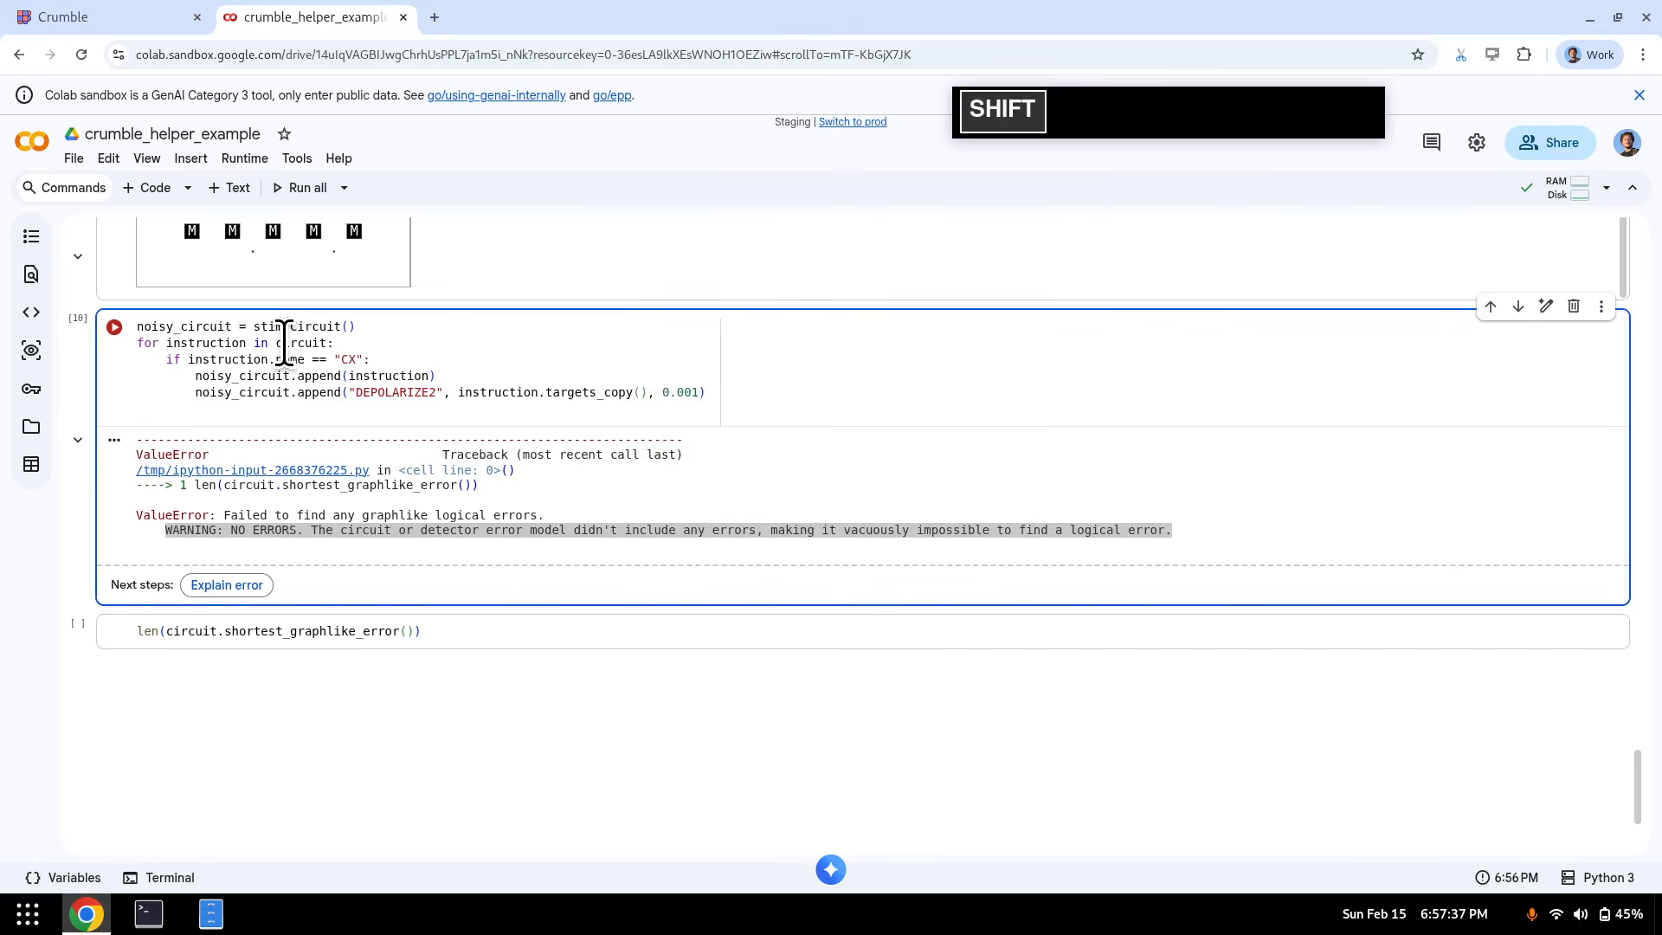
{"action": "key", "text": "shift+Up"}
{"action": "key", "text": "shift+Up"}
{"action": "key", "text": "shift+Up"}
{"action": "key", "text": "ctrl+c"}
{"action": "key", "text": "ctrl+v"}
{"action": "key", "text": "ctrl+v"}
- Change the duplicated block's check to test for the "M" and "MX" gates
{"action": "key", "text": "Up"}
{"action": "key", "text": "Up"}
{"action": "key", "text": "Home"}
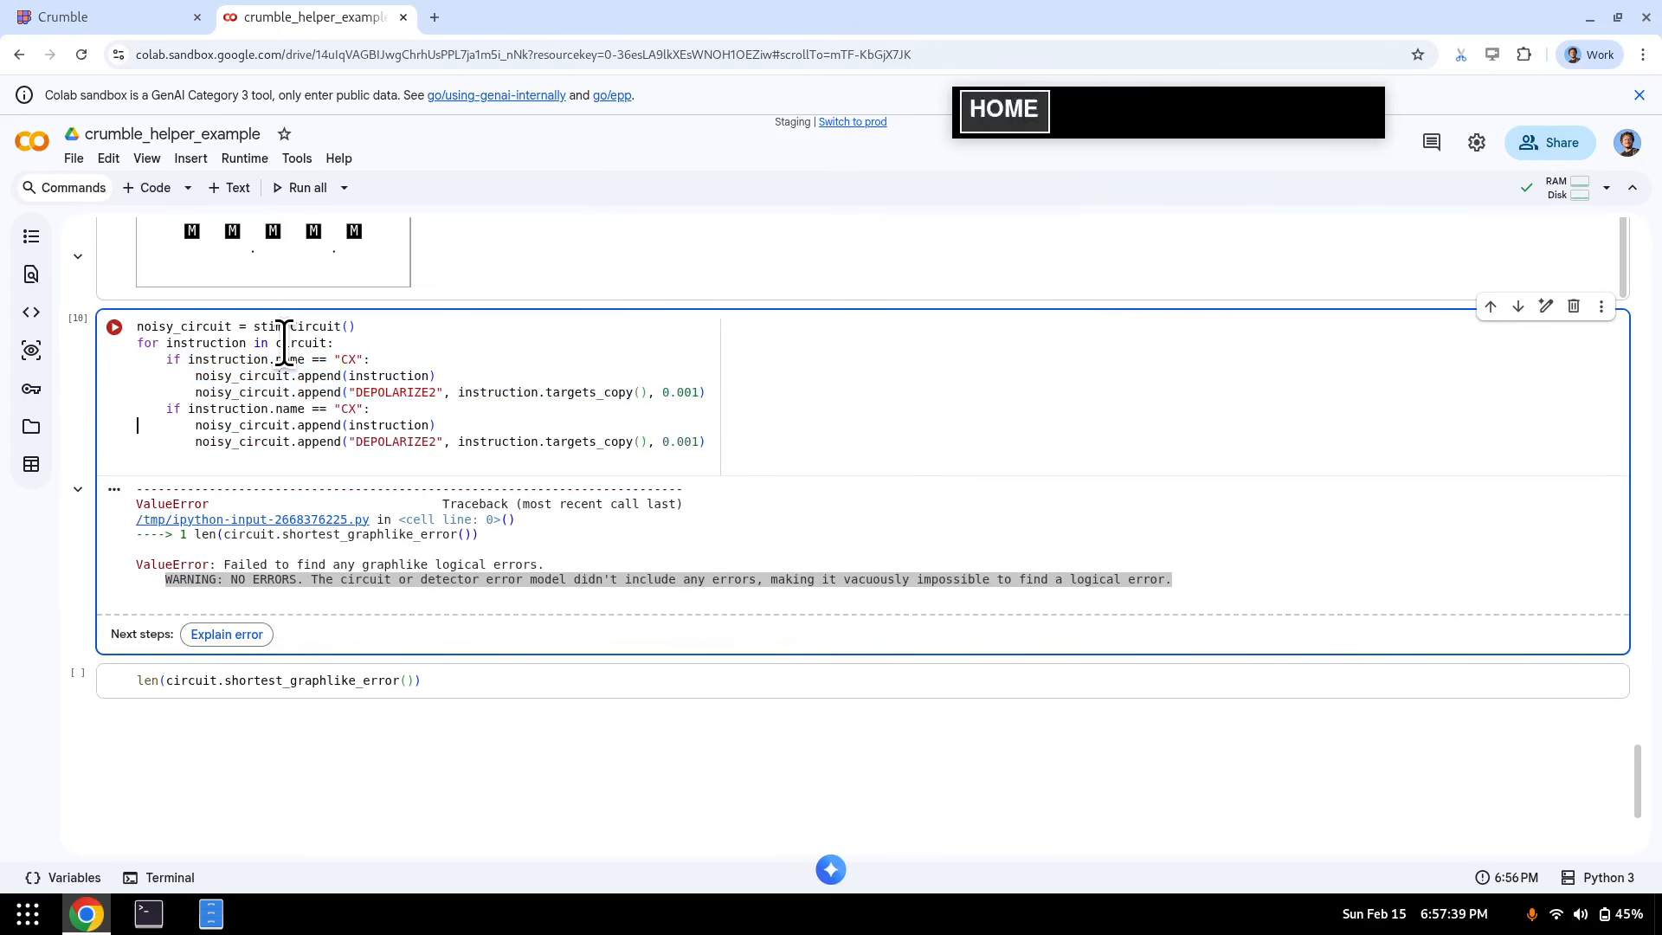
{"action": "key", "text": "Up"}
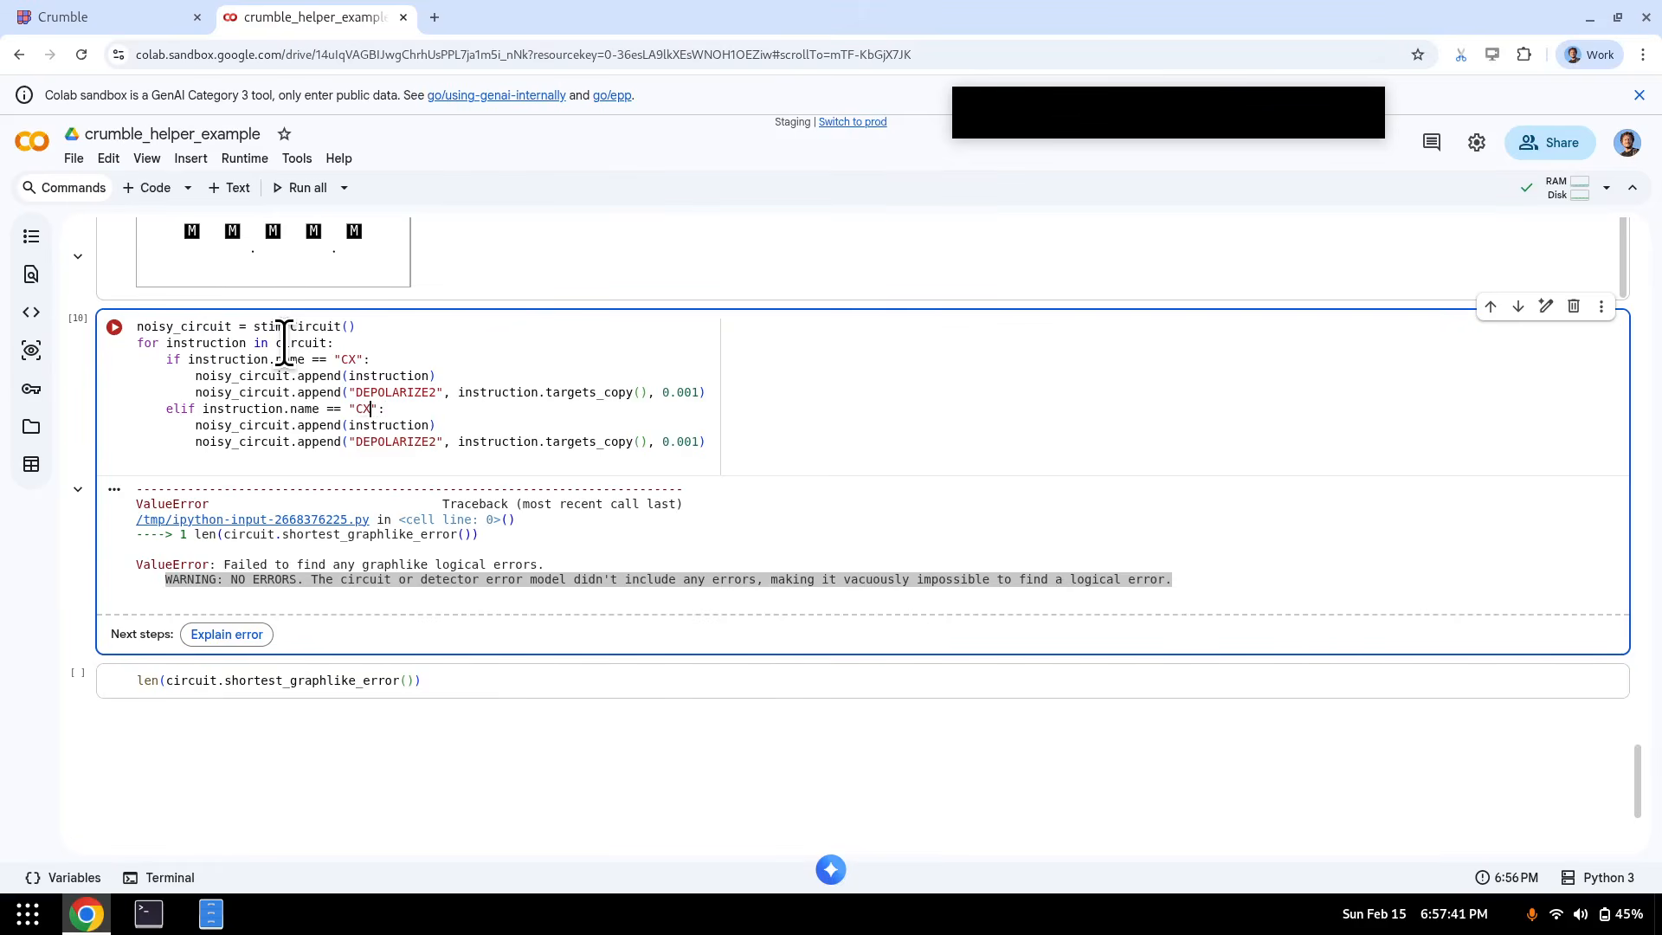
{"action": "key", "text": "ctrl+Left"}
{"action": "key", "text": "shift+Right"}
{"action": "type", "text": "M"}
{"action": "key", "text": "ctrl+Left"}
{"action": "key", "text": "Left"}
{"action": "key", "text": "BackSpace"}
{"action": "key", "text": "BackSpace"}
{"action": "key", "text": "BackSpace"}
{"action": "type", "text": "[\"M"}
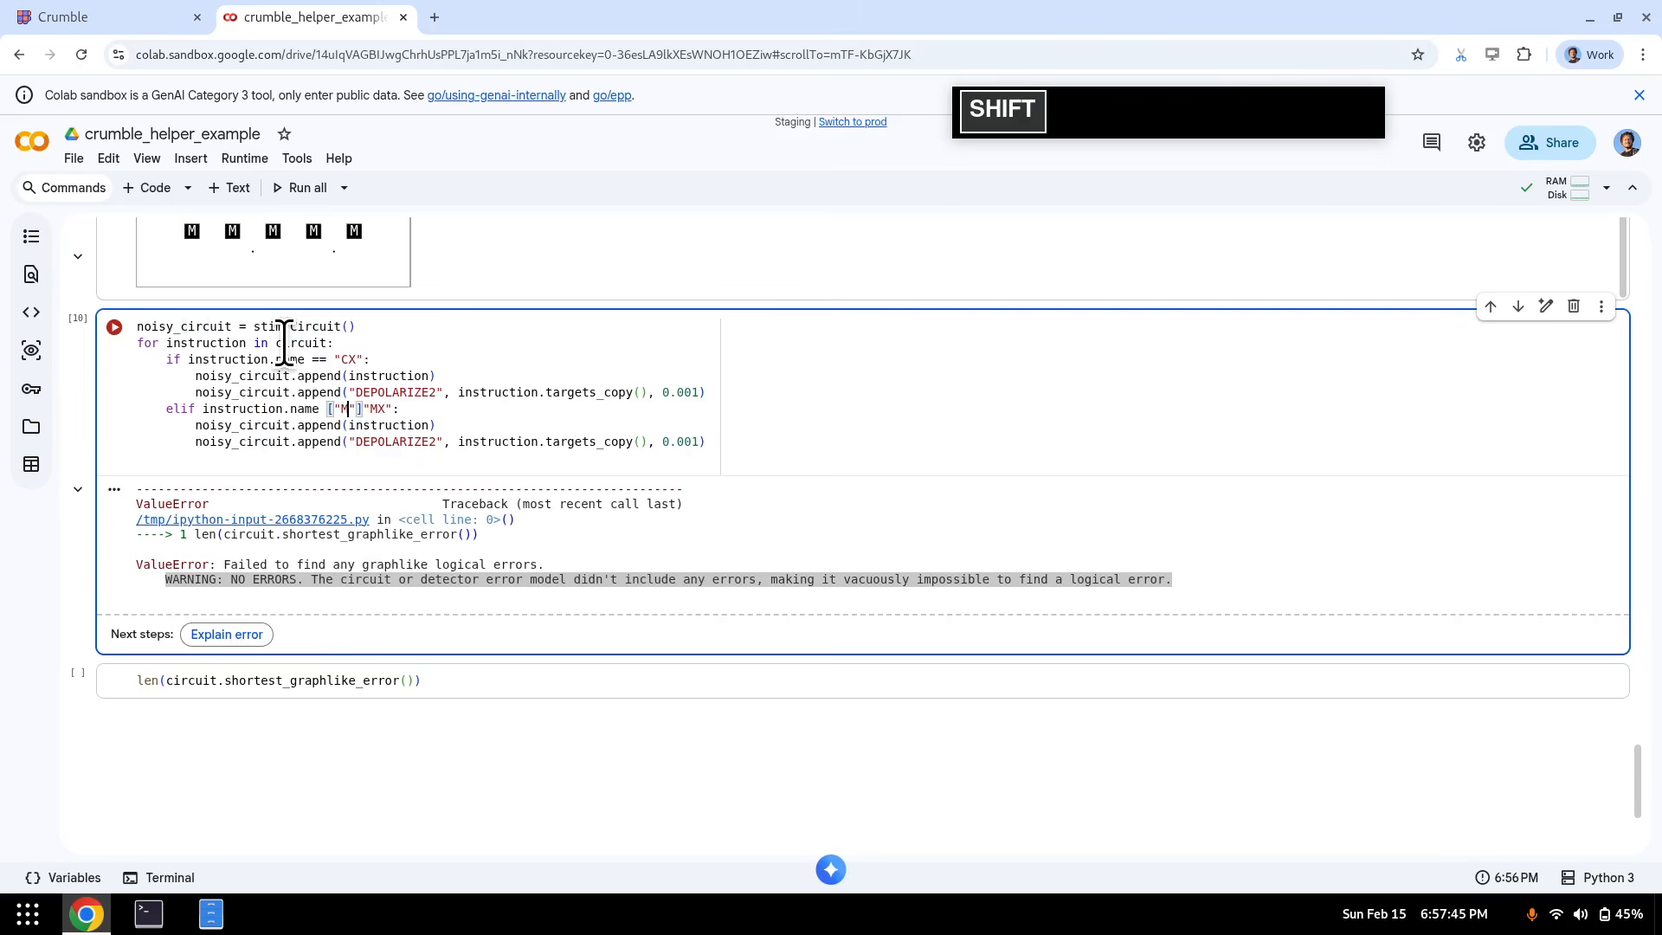
{"action": "type", "text": "\""}
{"action": "key", "text": "Delete"}
{"action": "type", "text": ","}
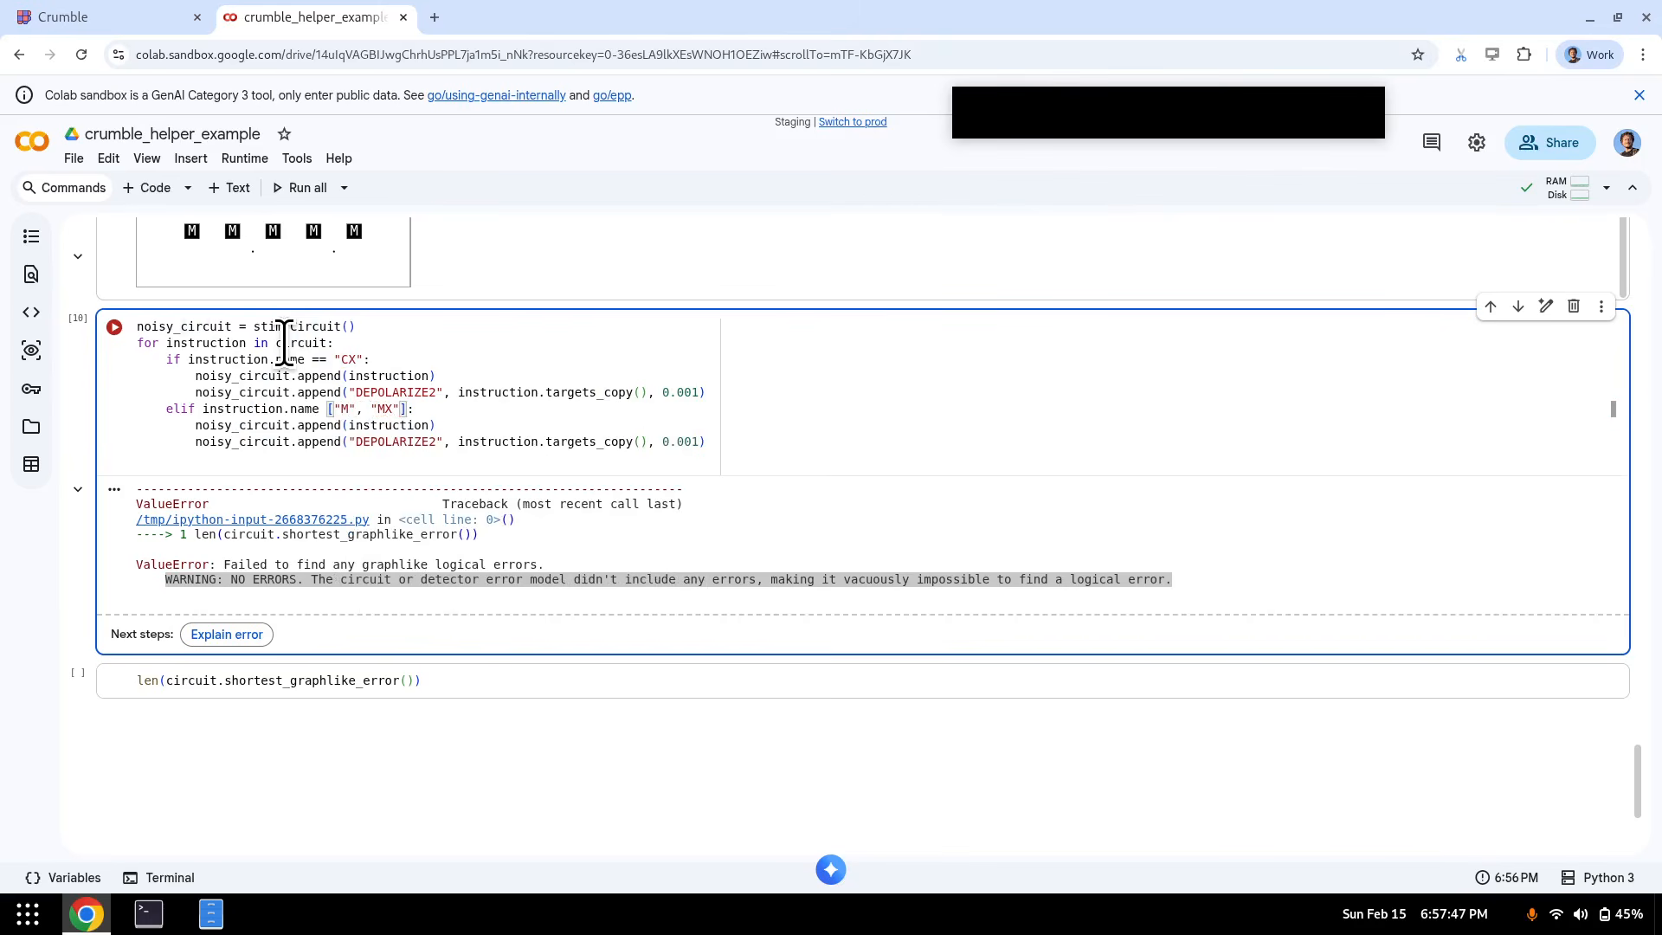
- Make the M/MX branch a single append of instruction.name with its targets and 0.001
{"action": "key", "text": "Down"}
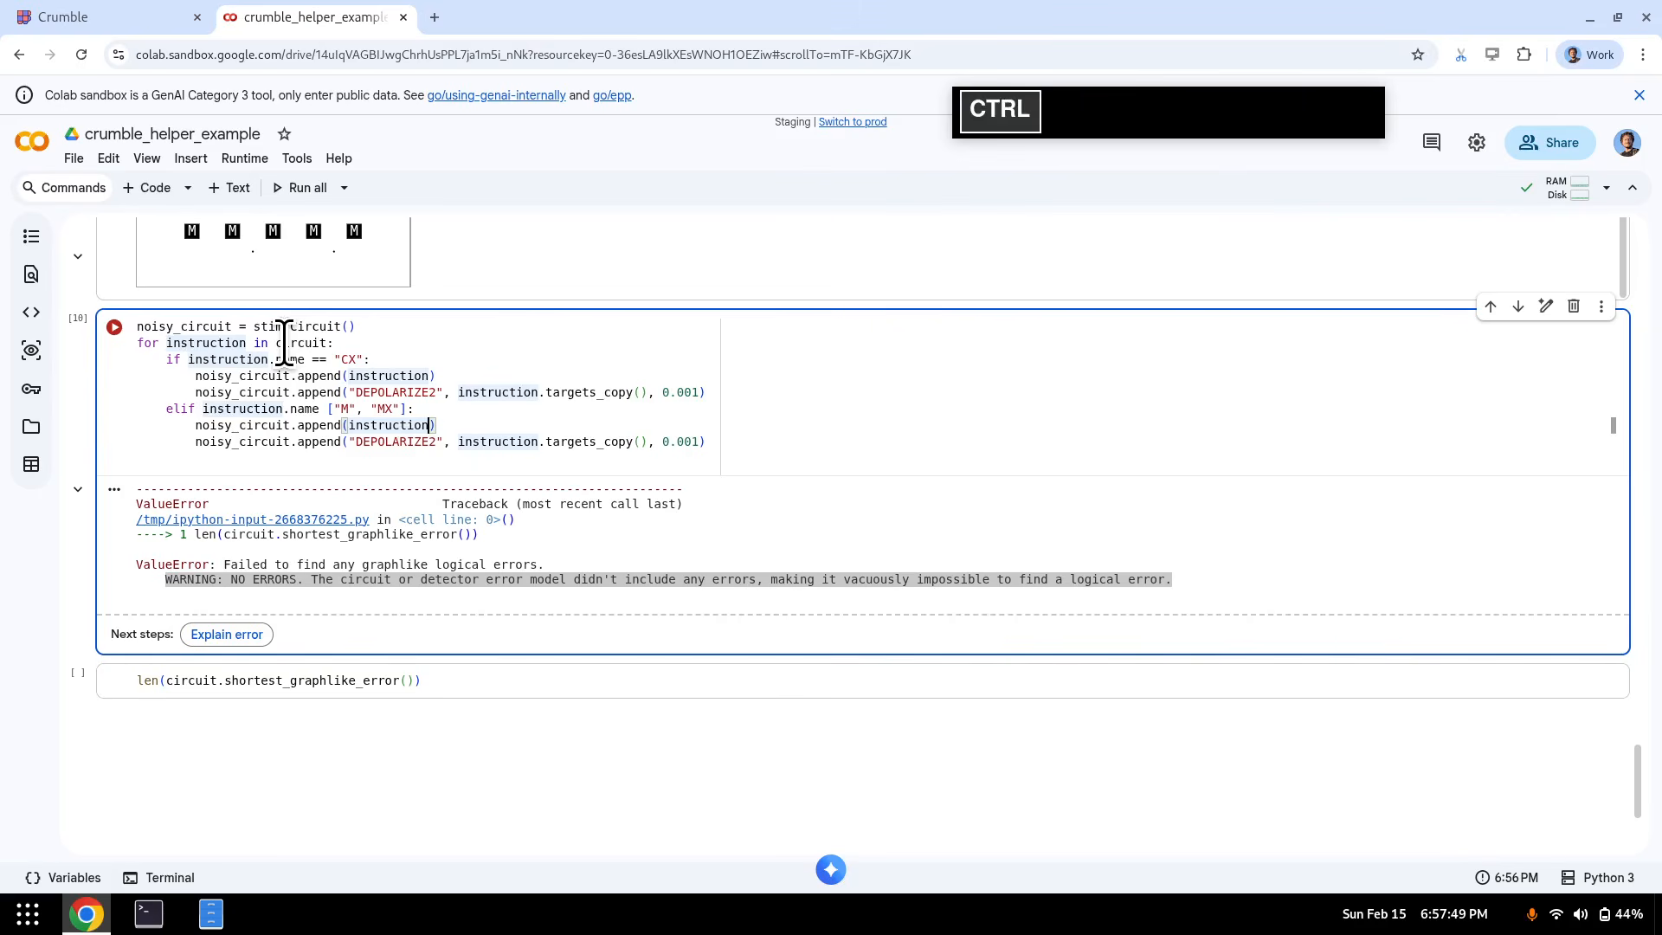
{"action": "type", "text": ".anme,"}
{"action": "key", "text": "ctrl+shift+space"}
{"action": "key", "text": "ctrl+shift+Left"}
{"action": "key", "text": "ctrl+shift+Left"}
{"action": "key", "text": "ctrl+shift+Left"}
{"action": "key", "text": "ctrl+shift+Left"}
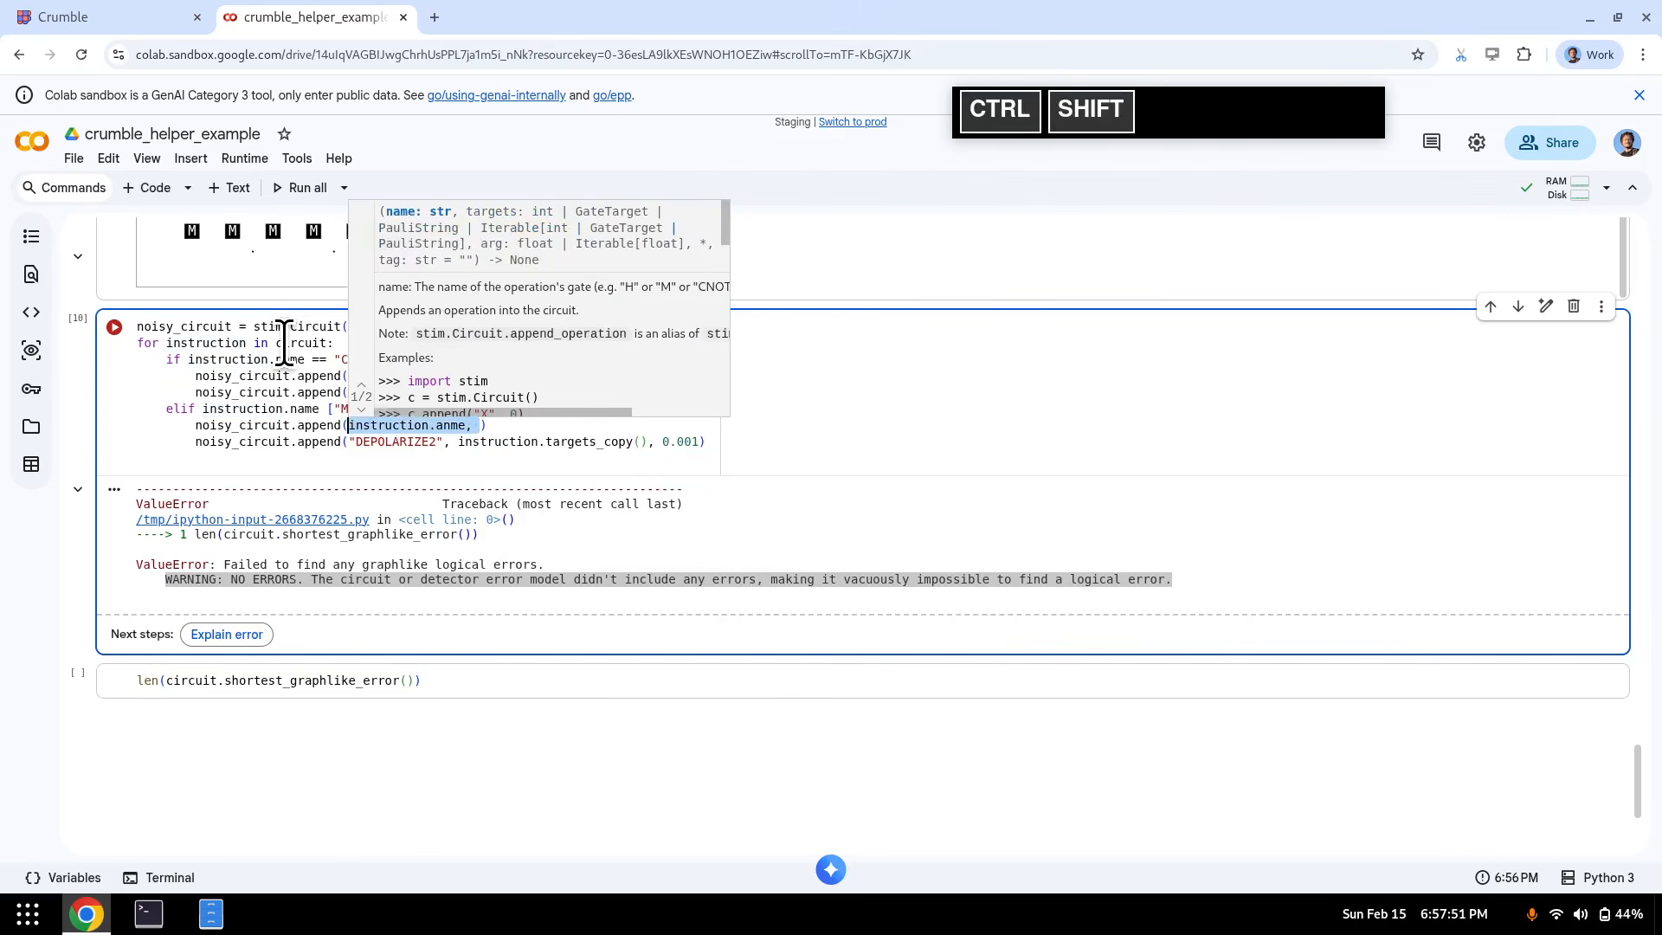
{"action": "key", "text": "Delete"}
{"action": "key", "text": "ctrl+shift+Right"}
{"action": "key", "text": "ctrl+shift+Right"}
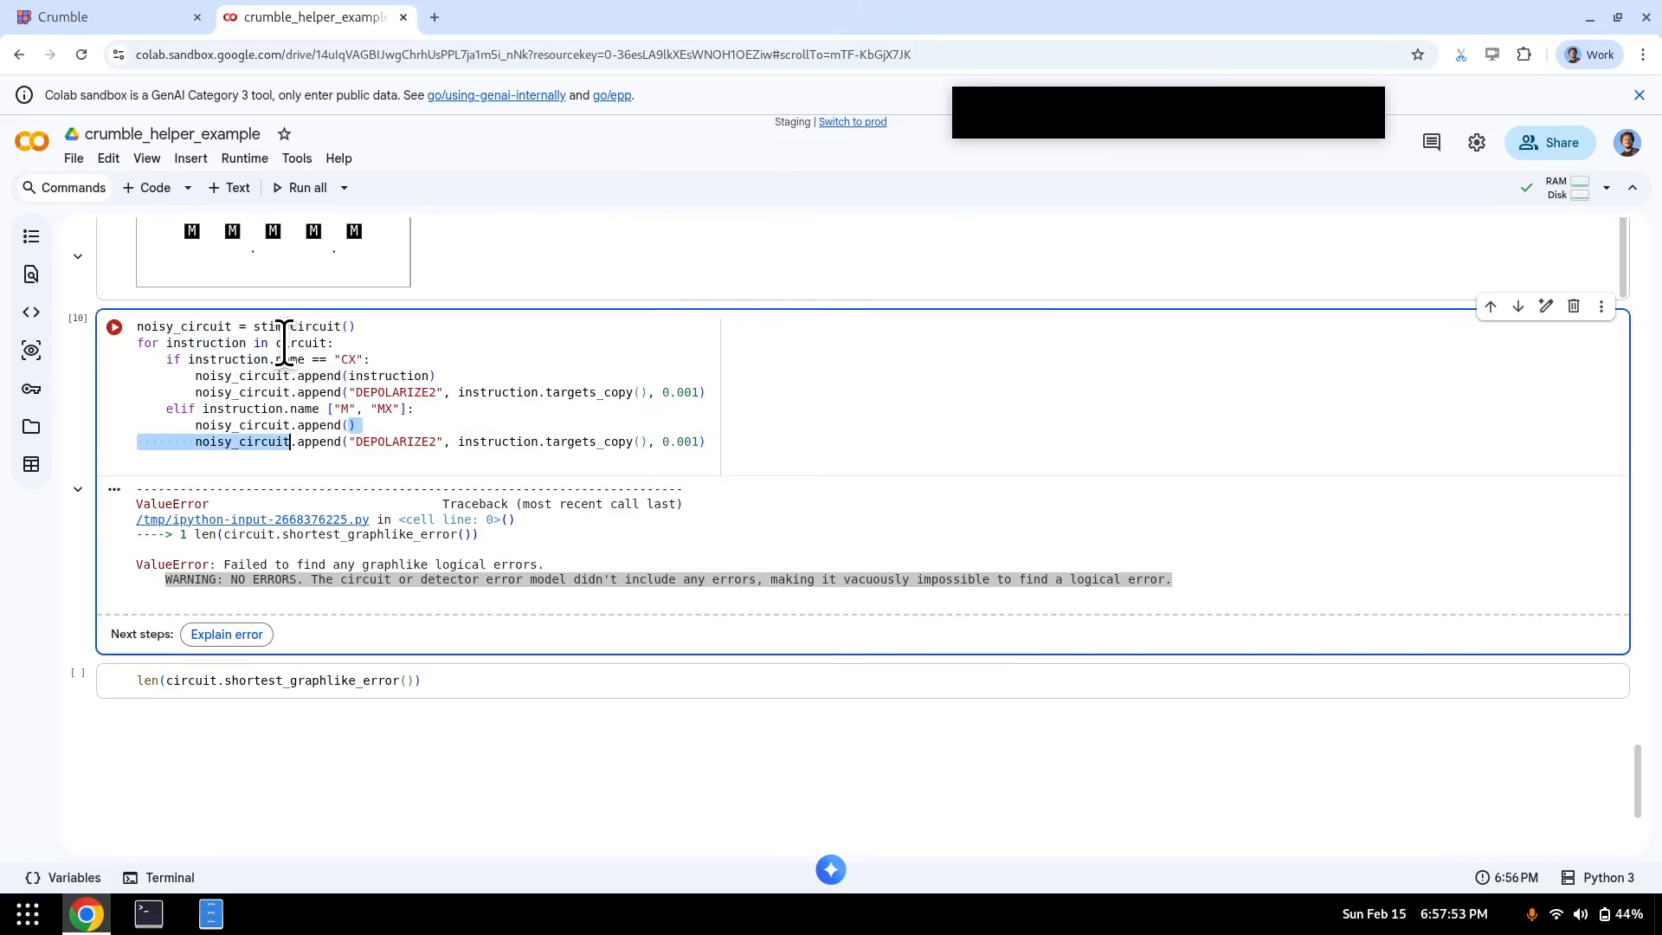
{"action": "key", "text": "Up"}
{"action": "key", "text": "ctrl+x"}
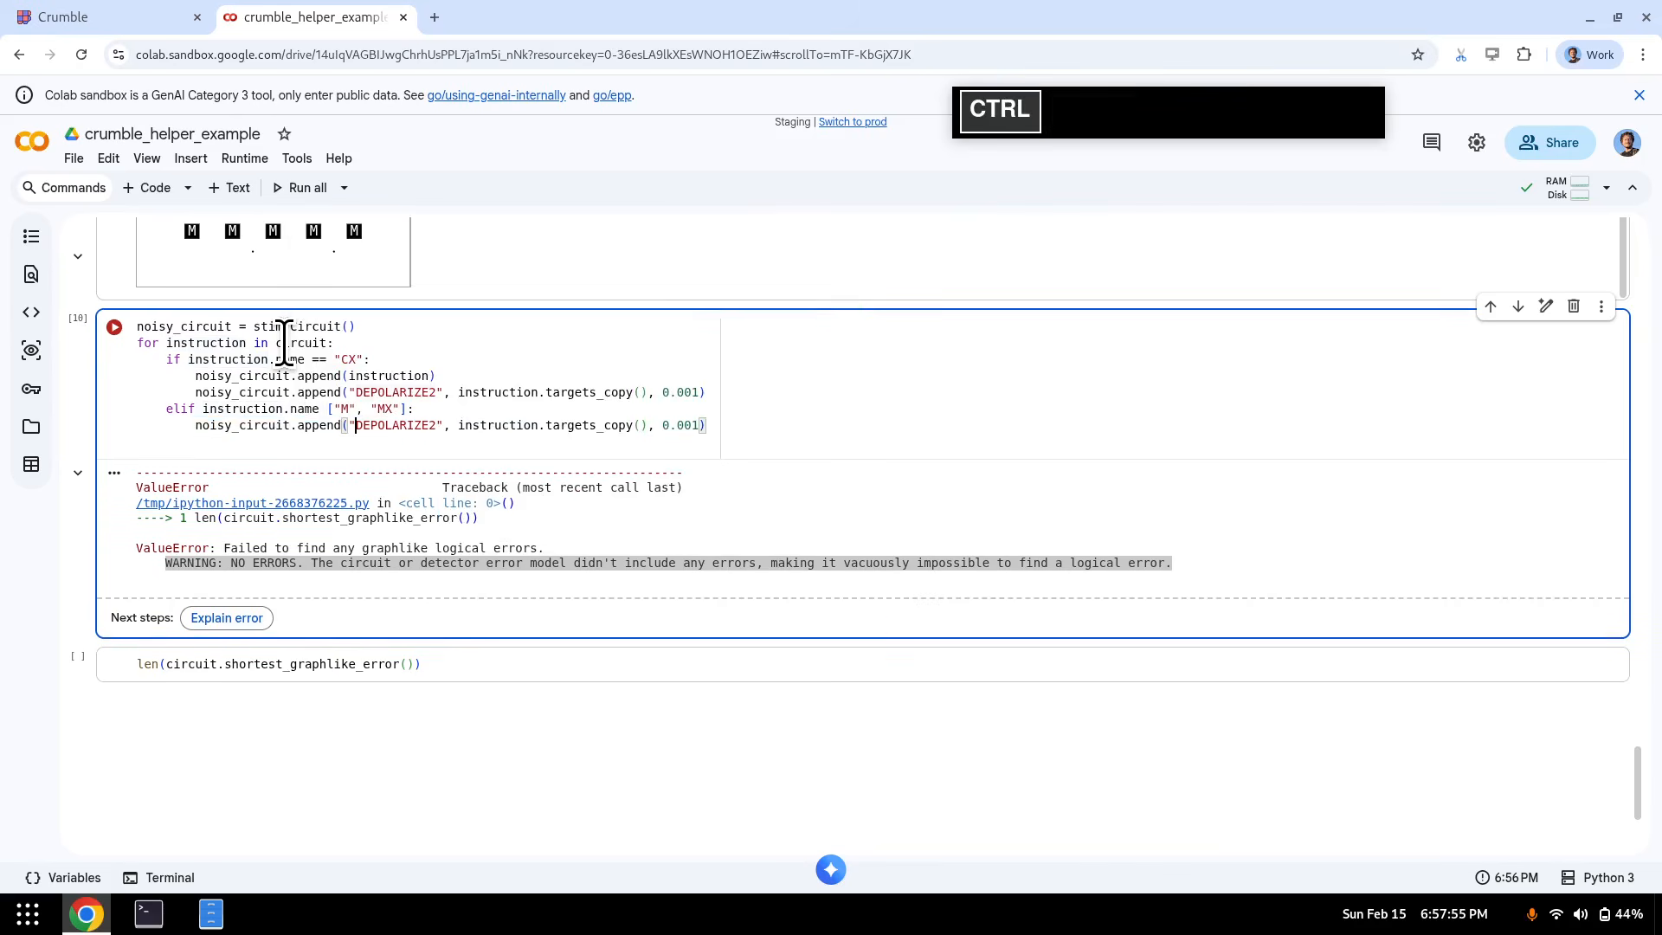
{"action": "key", "text": "ctrl+shift+Right"}
{"action": "key", "text": "Delete"}
{"action": "type", "text": "ui"}
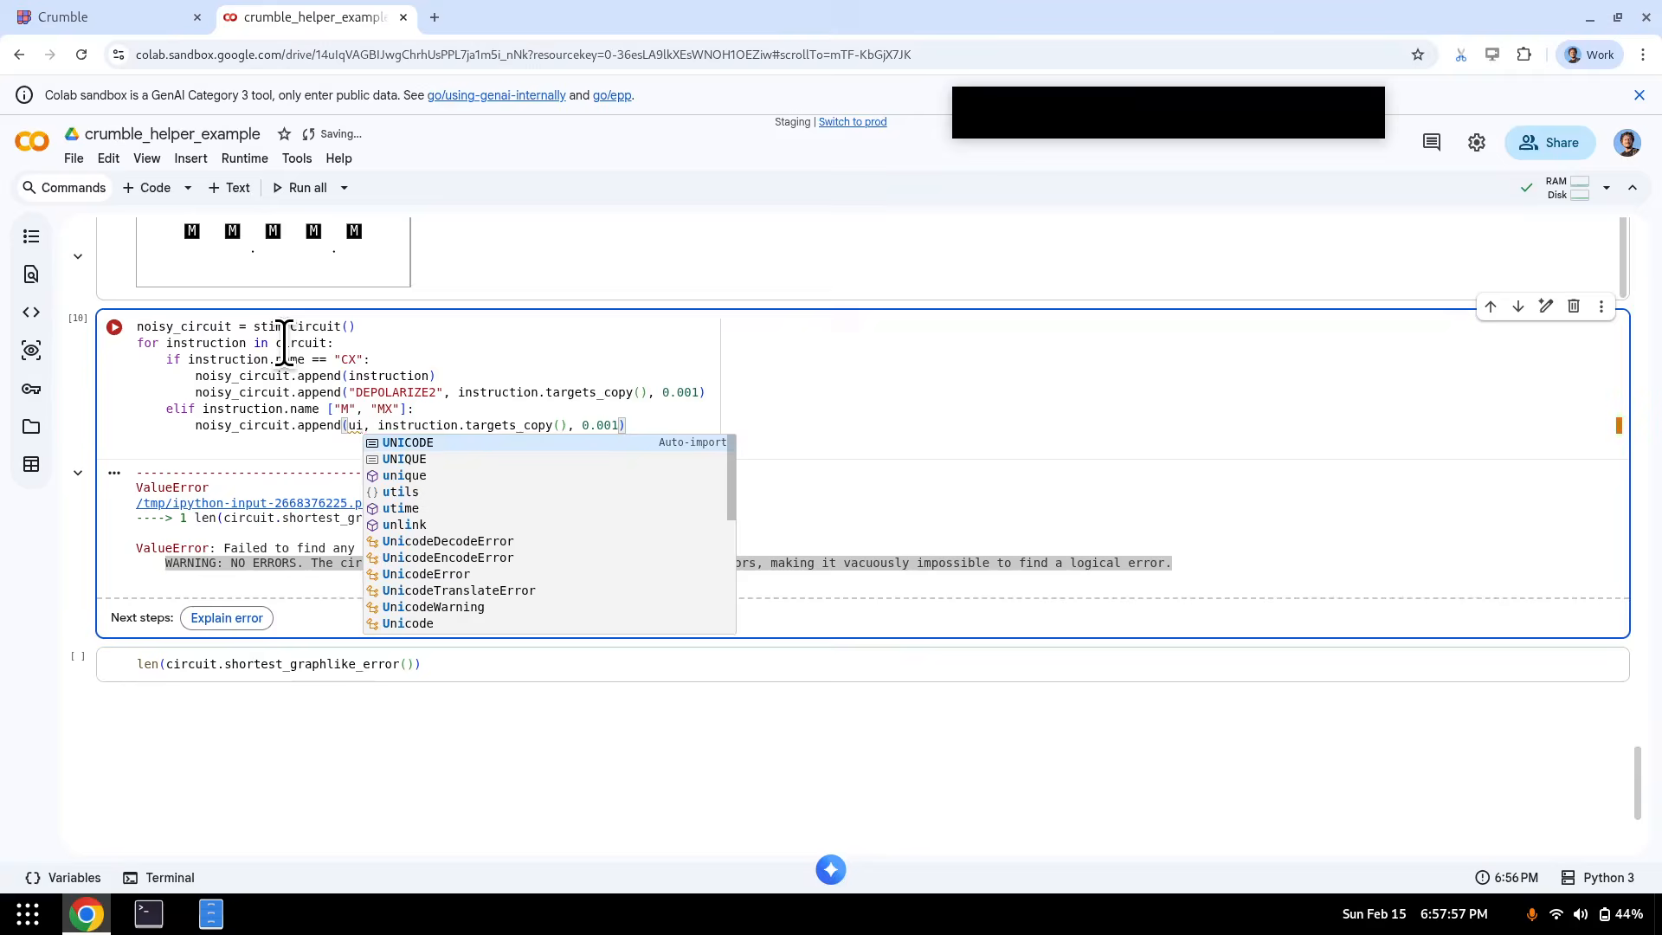
{"action": "key", "text": "BackSpace"}
{"action": "key", "text": "BackSpace"}
{"action": "type", "text": "instruction.nam"}
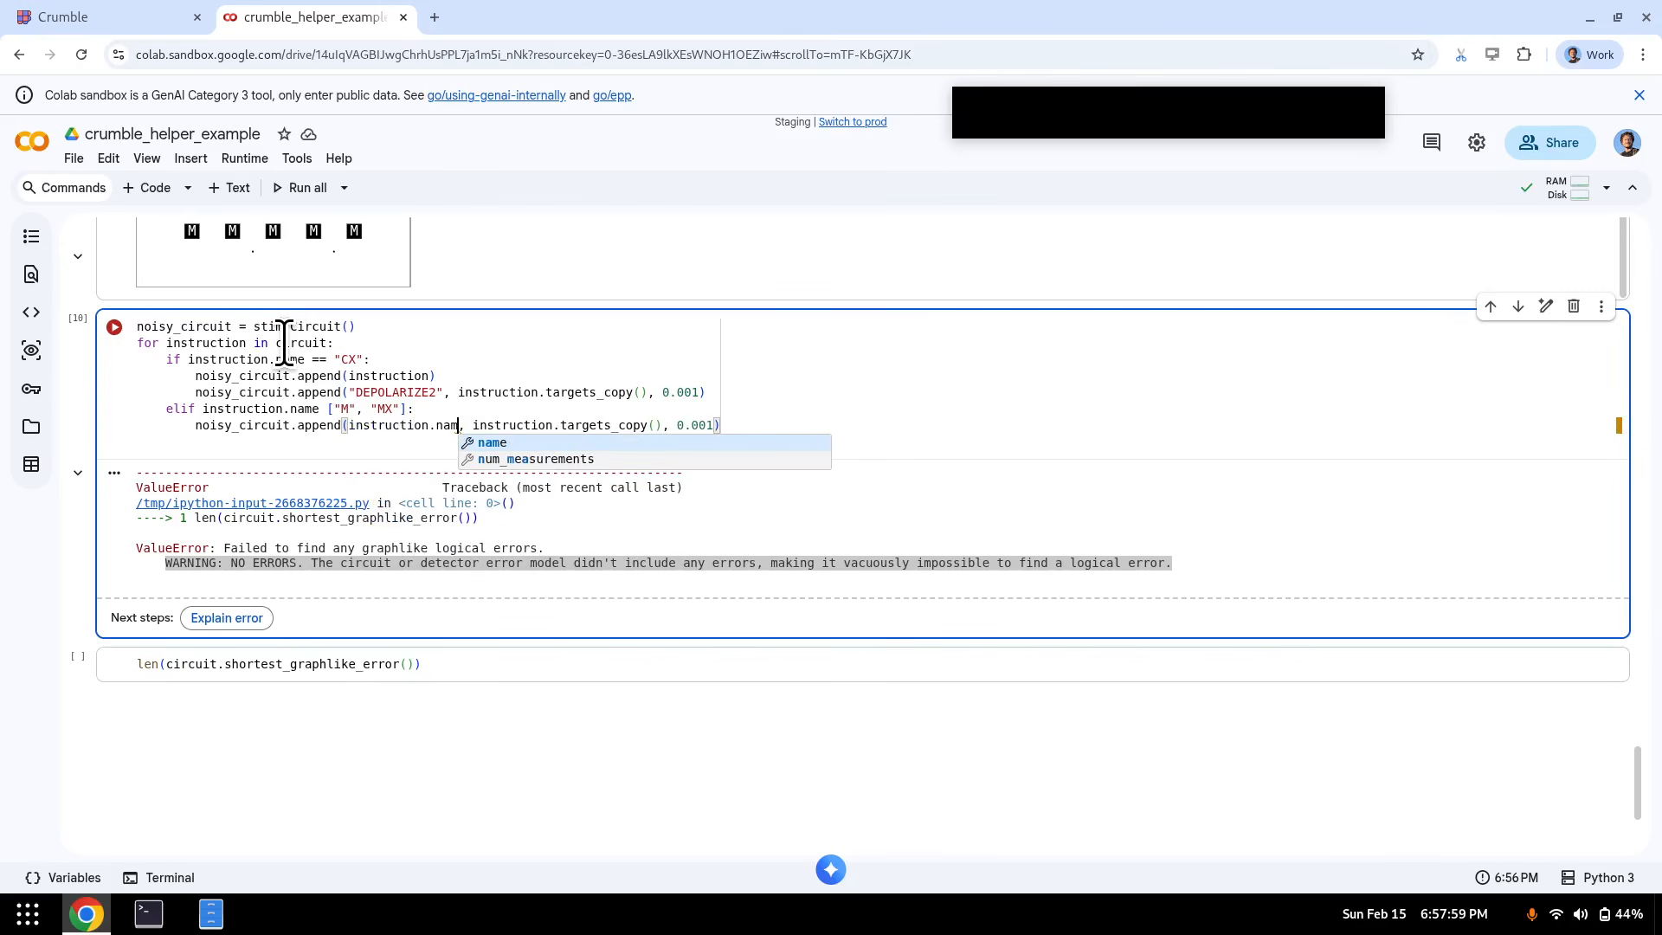
{"action": "type", "text": "e"}
{"action": "key", "text": "End"}
{"action": "key", "text": "Left"}
{"action": "key", "text": "ctrl+shift+Left"}
{"action": "key", "text": "ctrl+shift+Left"}
- Copy the CX block into an elif branch handling the "R" and "RX" resets
{"action": "key", "text": "Home"}
{"action": "key", "text": "Home"}
{"action": "key", "text": "Up"}
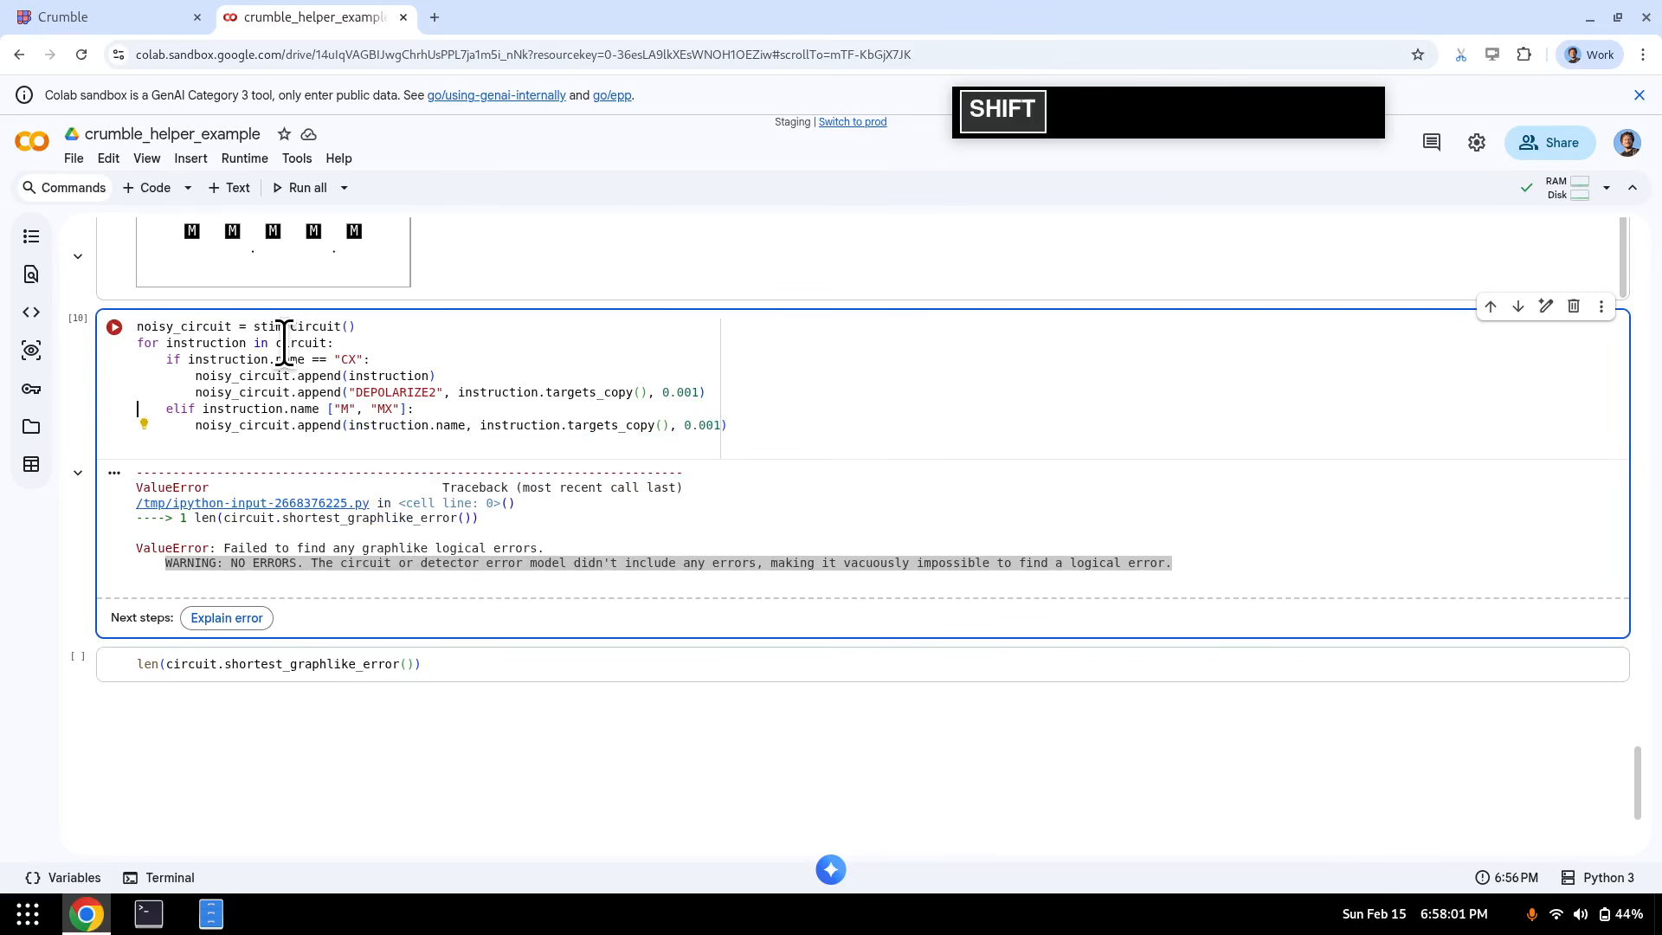
{"action": "key", "text": "shift+Up"}
{"action": "key", "text": "shift+Up"}
{"action": "key", "text": "shift+Up"}
{"action": "key", "text": "ctrl+c"}
{"action": "key", "text": "Down"}
{"action": "key", "text": "Down"}
{"action": "key", "text": "Down"}
{"action": "key", "text": "Down"}
{"action": "key", "text": "Down"}
{"action": "key", "text": "ctrl+v"}
{"action": "key", "text": "Up"}
{"action": "key", "text": "Up"}
{"action": "key", "text": "Up"}
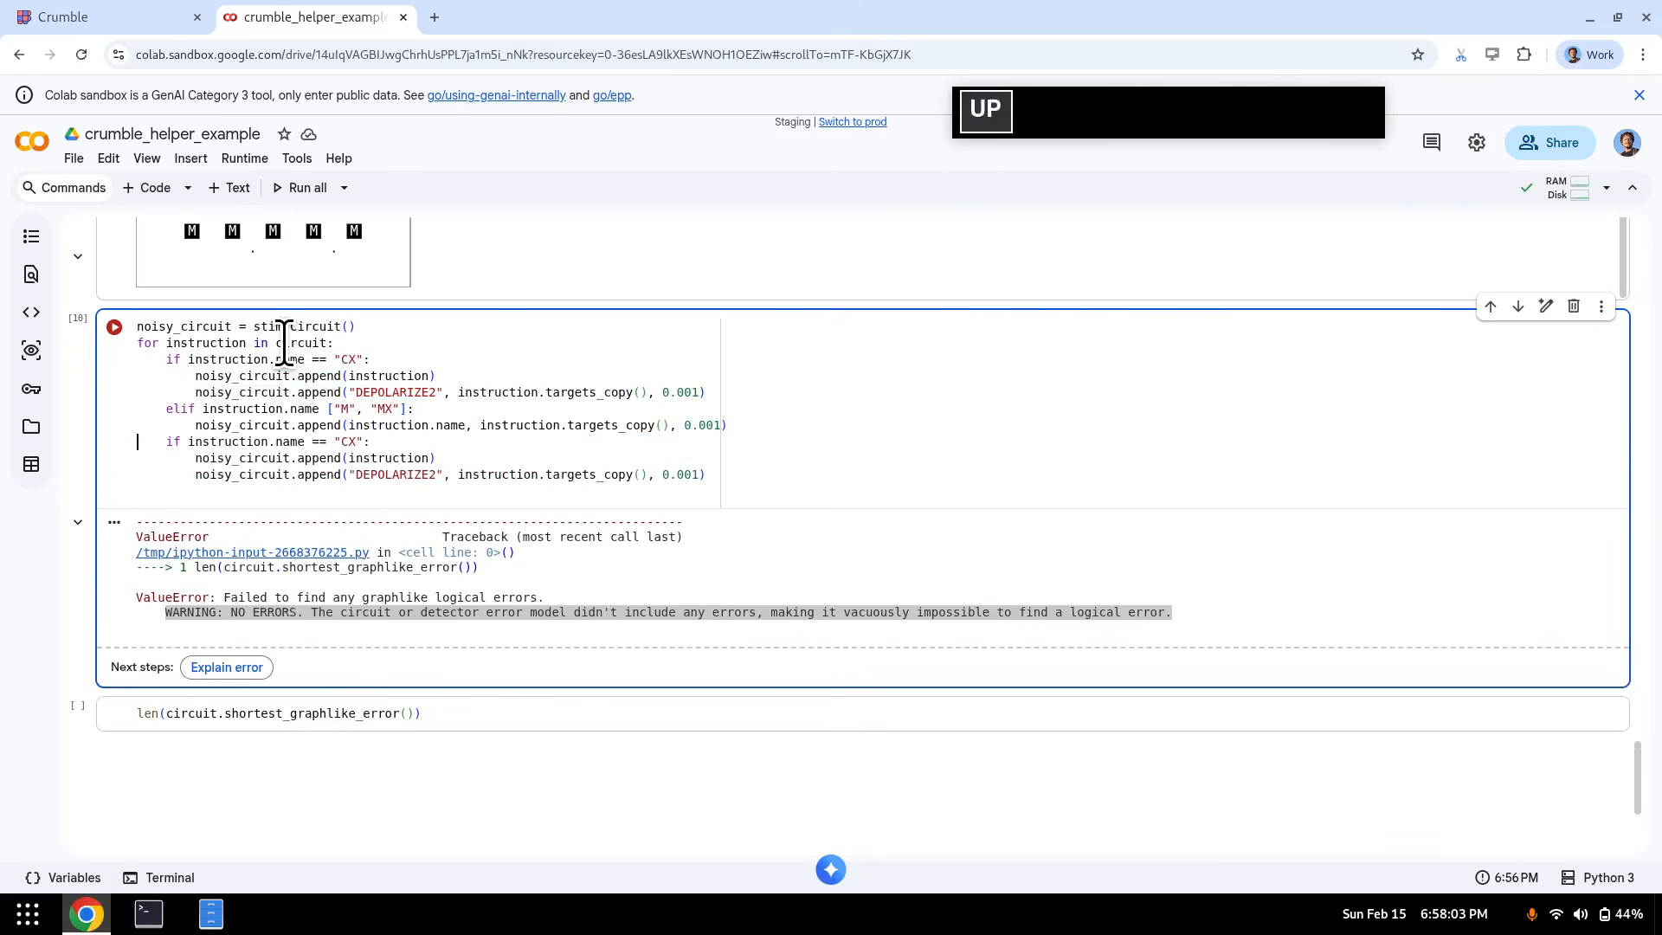
{"action": "key", "text": "Home"}
{"action": "type", "text": "el"}
{"action": "key", "text": "ctrl+Right"}
{"action": "key", "text": "ctrl+Right"}
{"action": "key", "text": "ctrl+Right"}
{"action": "key", "text": "ctrl+Right"}
{"action": "key", "text": "ctrl+Right"}
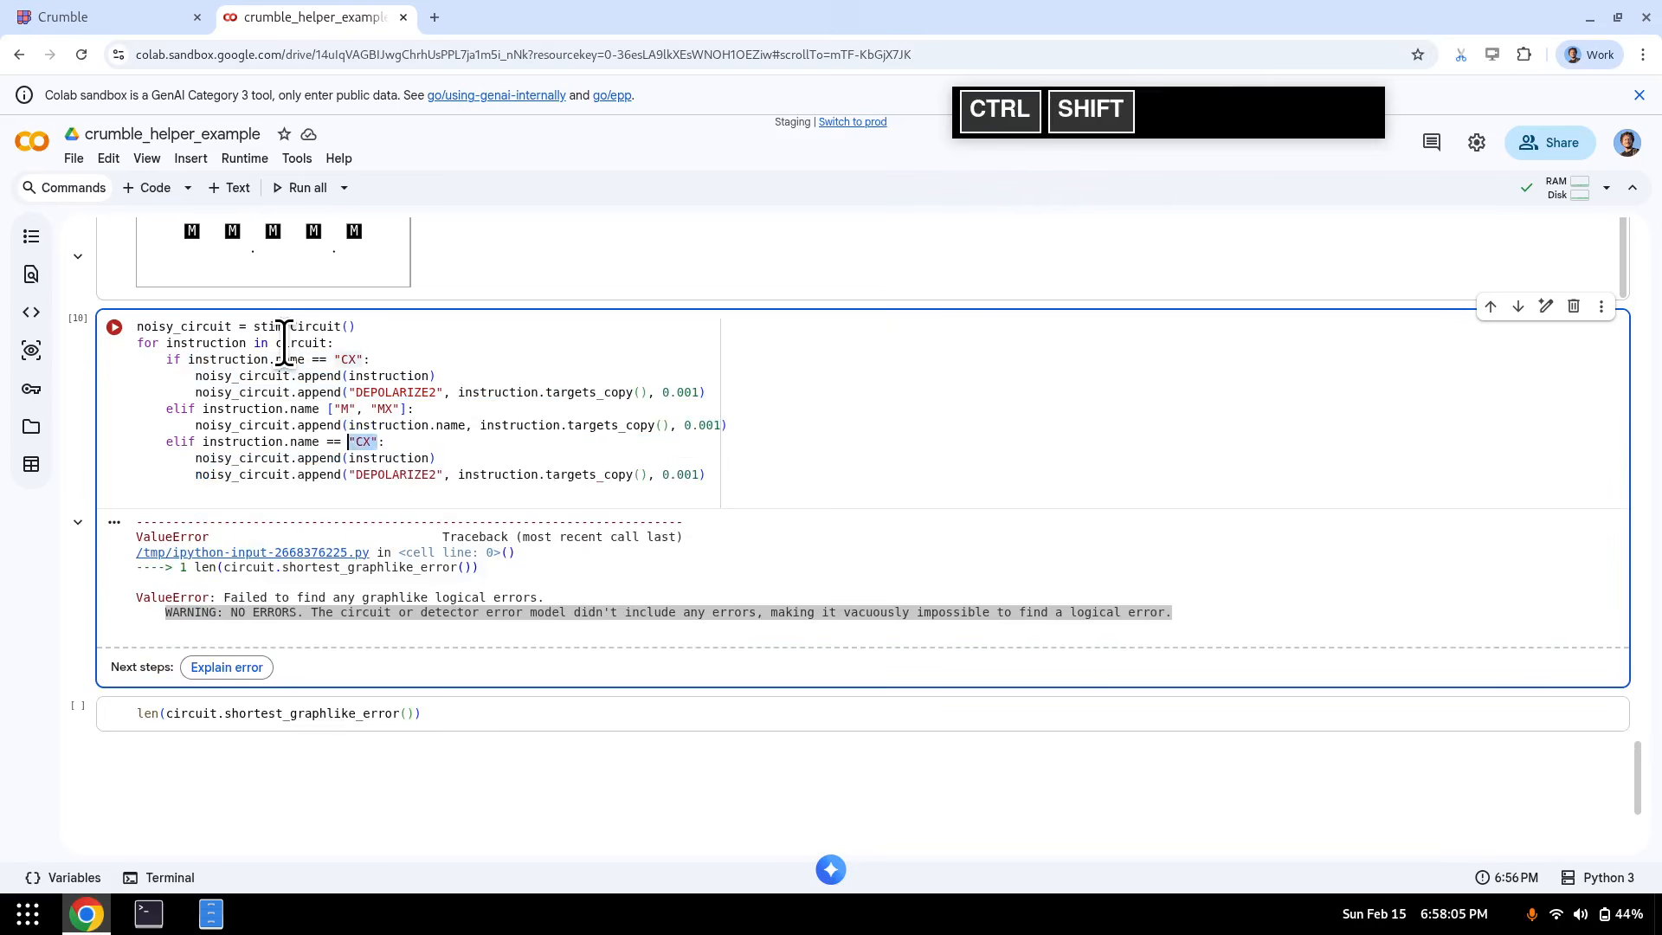
{"action": "key", "text": "ctrl+shift+Left"}
{"action": "type", "text": "in [\"R\", \"RX\""}
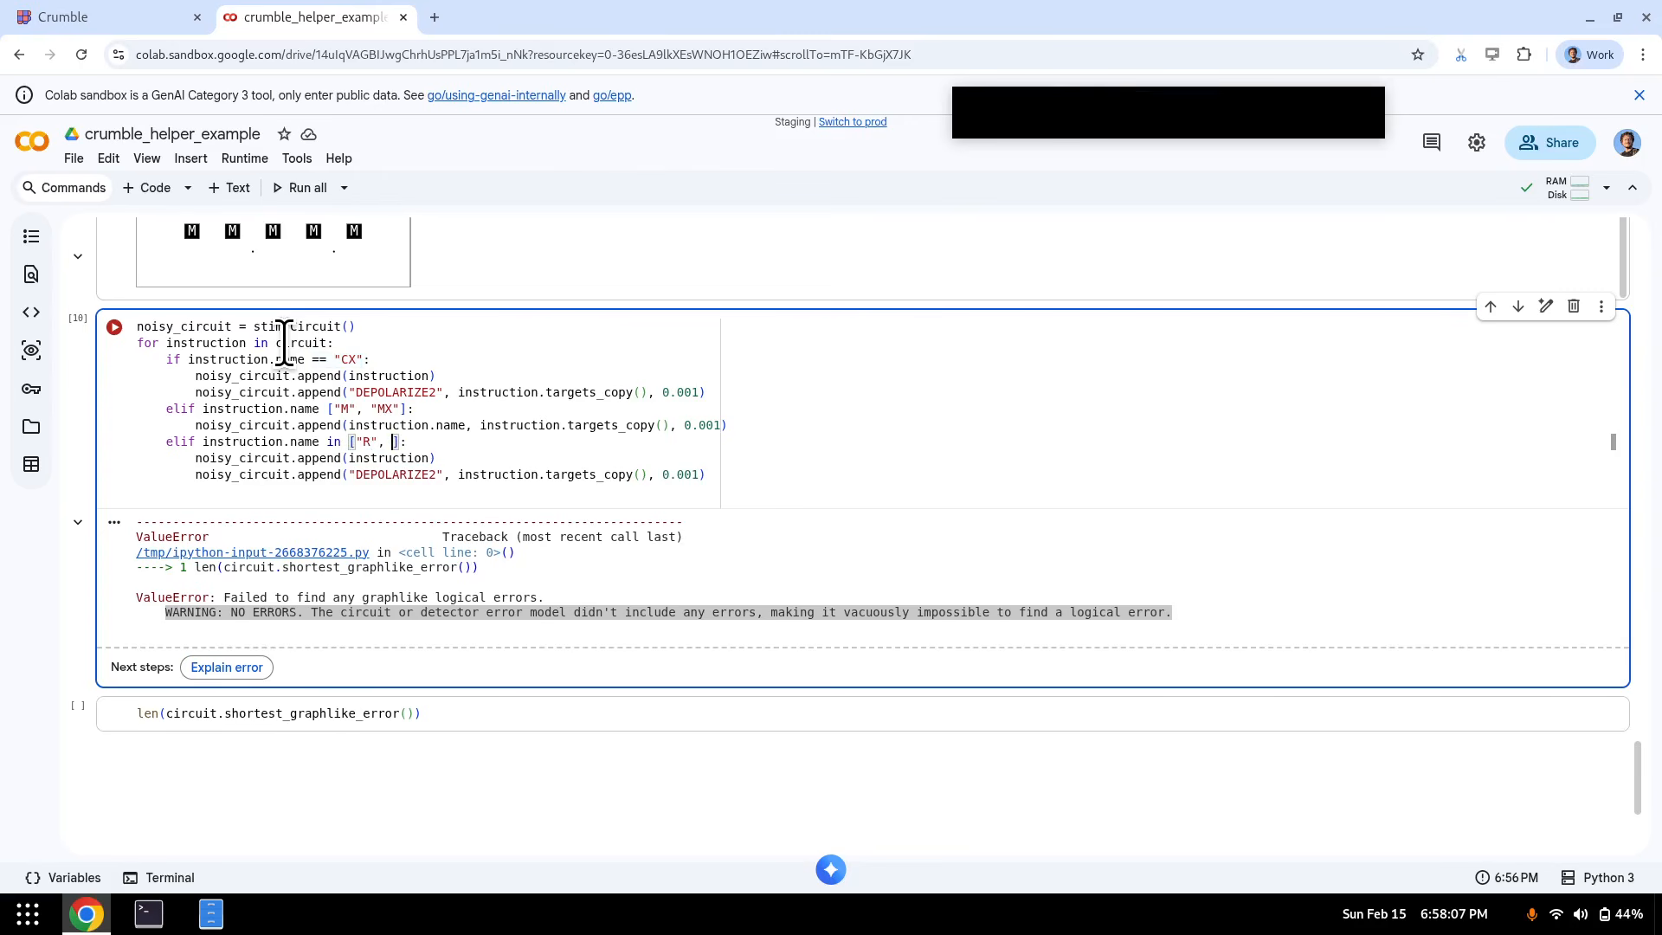
{"action": "key", "text": "Down"}
{"action": "key", "text": "Down"}
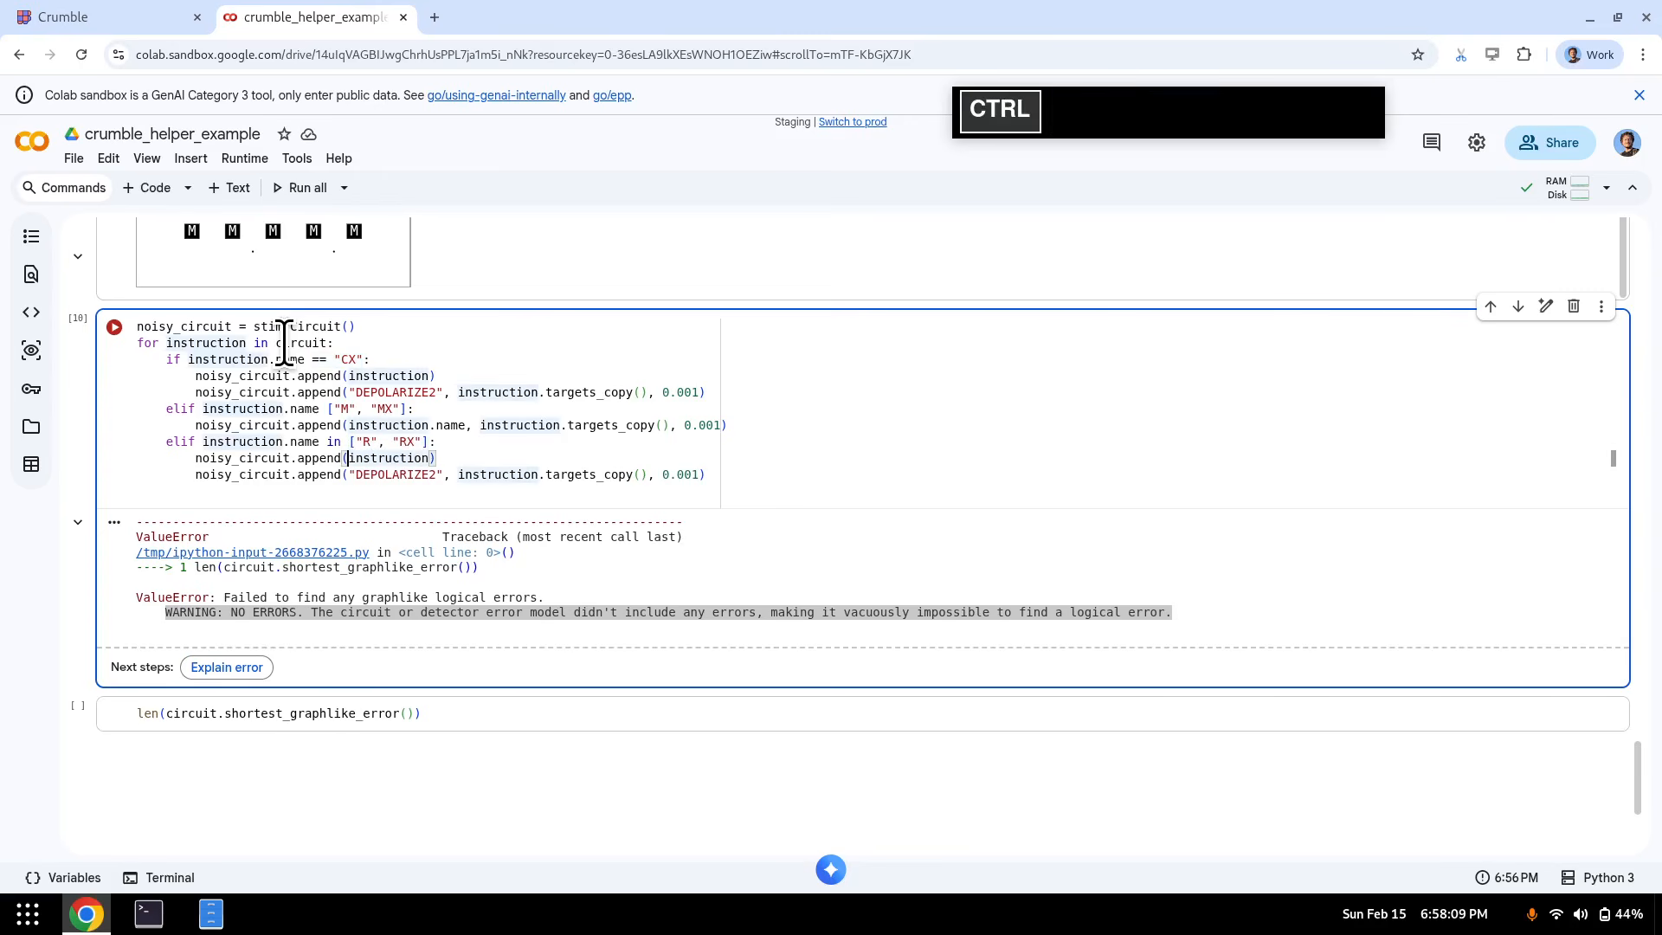
{"action": "key", "text": "ctrl+Right"}
{"action": "key", "text": "ctrl+Right"}
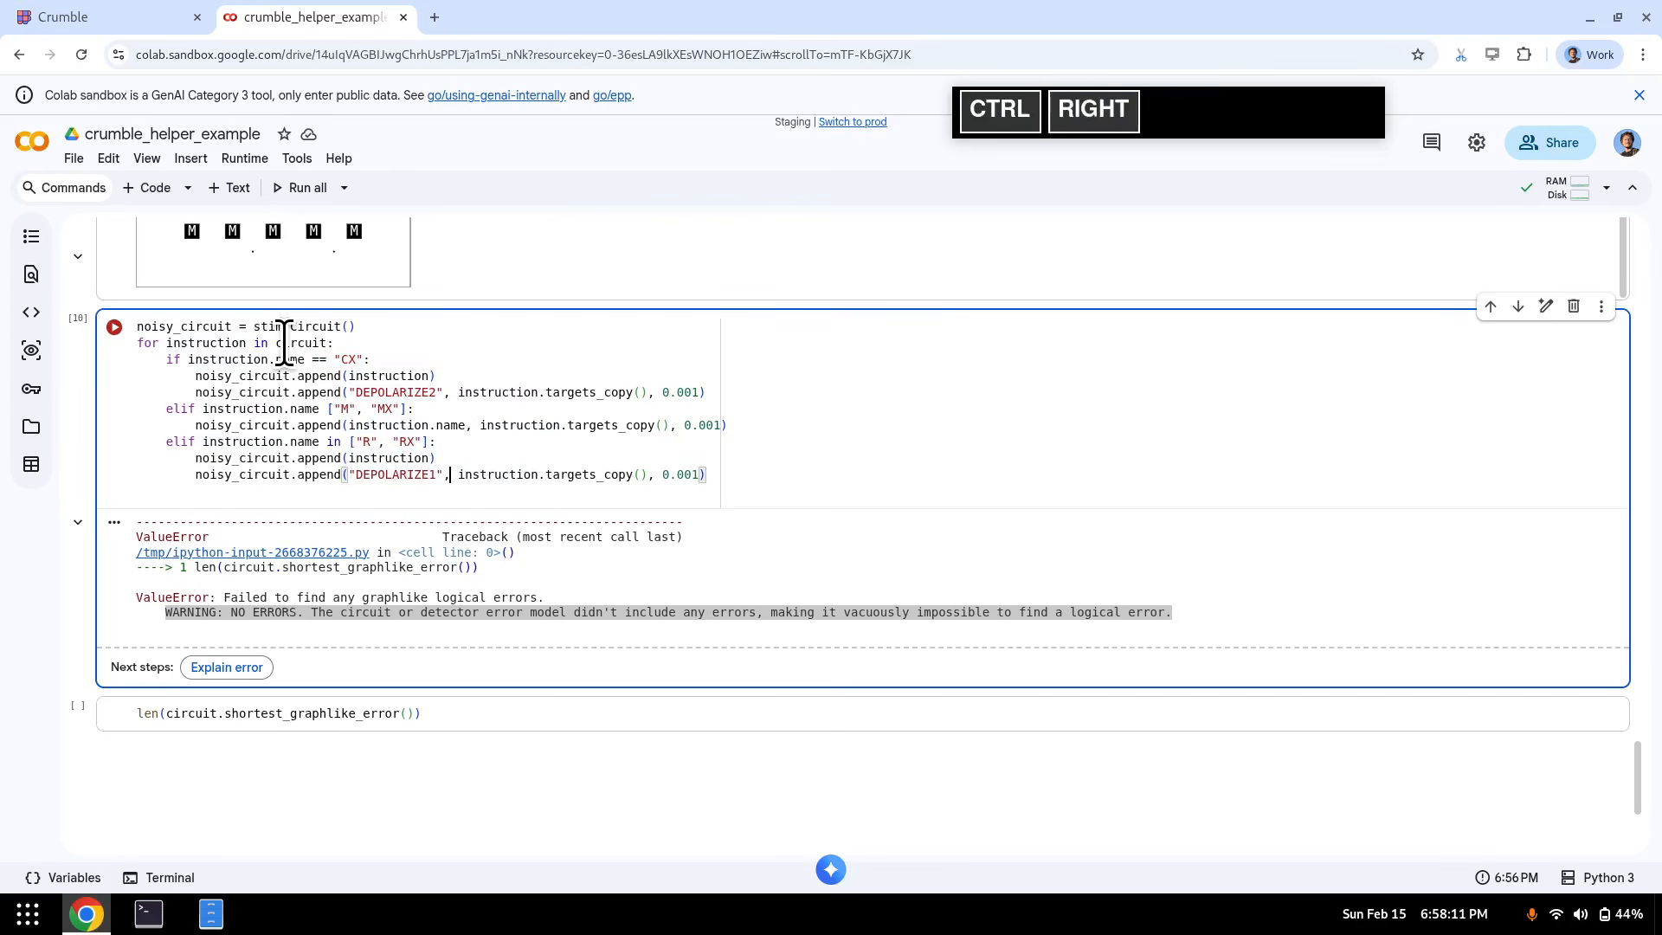
{"action": "key", "text": "ctrl+Right"}
{"action": "key", "text": "ctrl+Right"}
{"action": "key", "text": "ctrl+Right"}
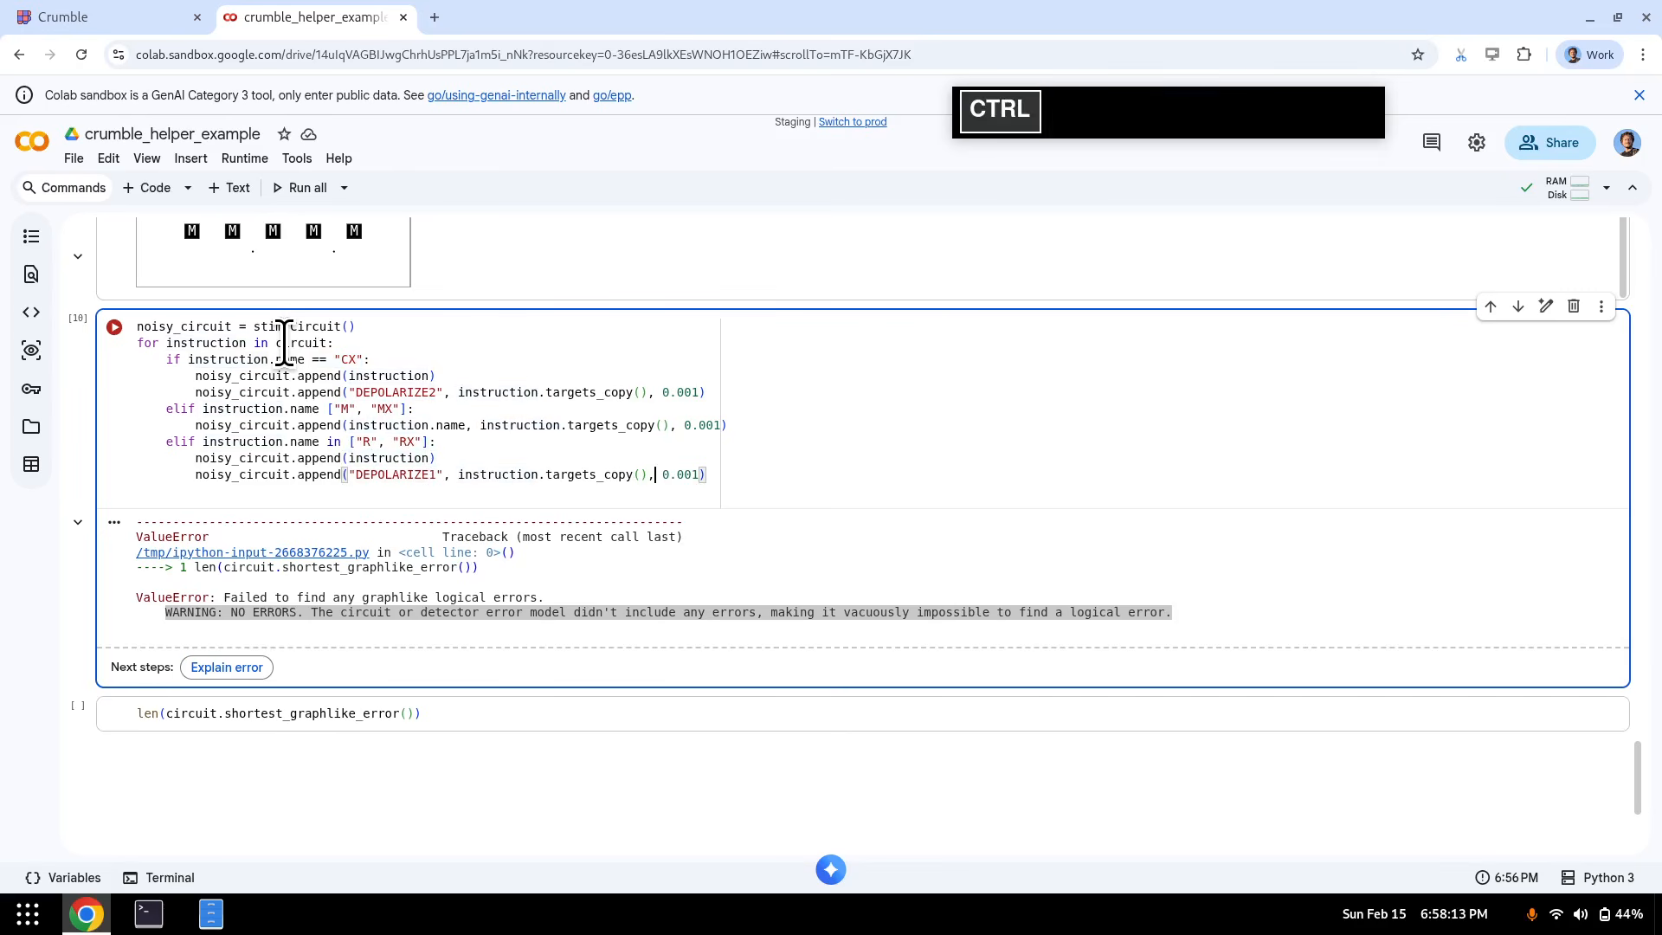
{"action": "key", "text": "ctrl+Right"}
{"action": "key", "text": "ctrl+Right"}
{"action": "key", "text": "ctrl+Right"}
{"action": "key", "text": "ctrl+Right"}
- Add an else branch raising NotImplementedError("forgot" + str(instruction))
{"action": "key", "text": "Home"}
{"action": "key", "text": "Up"}
{"action": "key", "text": "Up"}
{"action": "key", "text": "Home"}
{"action": "key", "text": "shift+Home"}
{"action": "key", "text": "Home"}
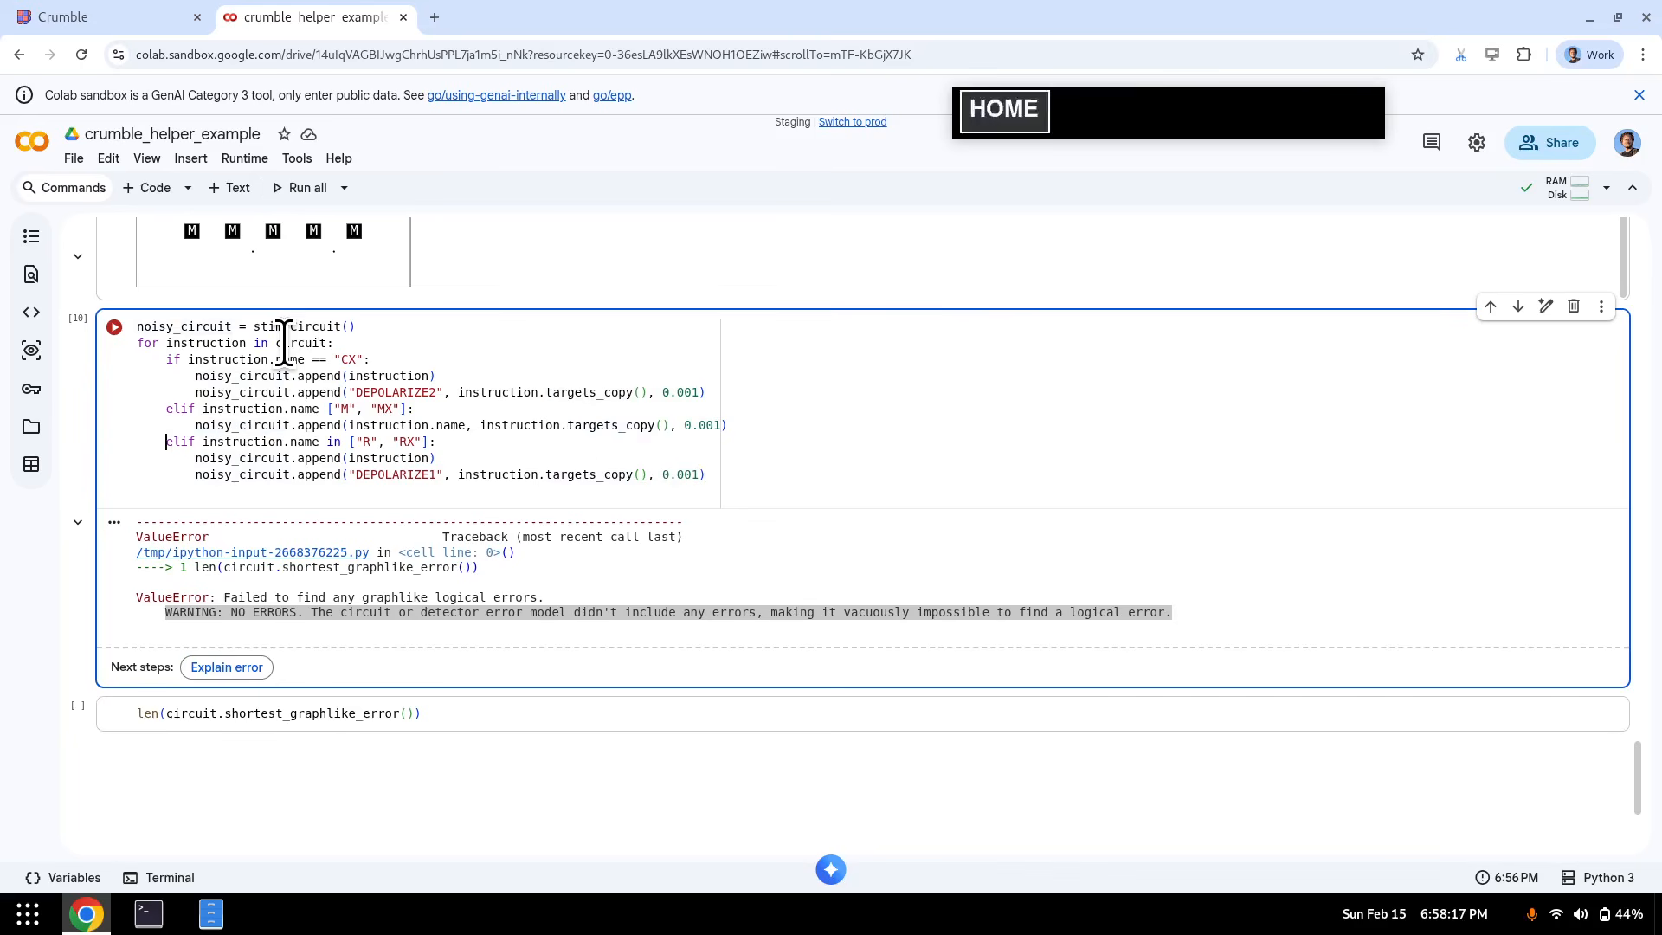
{"action": "key", "text": "shift+Down"}
{"action": "key", "text": "shift+Down"}
{"action": "key", "text": "shift+Down"}
{"action": "key", "text": "shift+Down"}
{"action": "key", "text": "Up"}
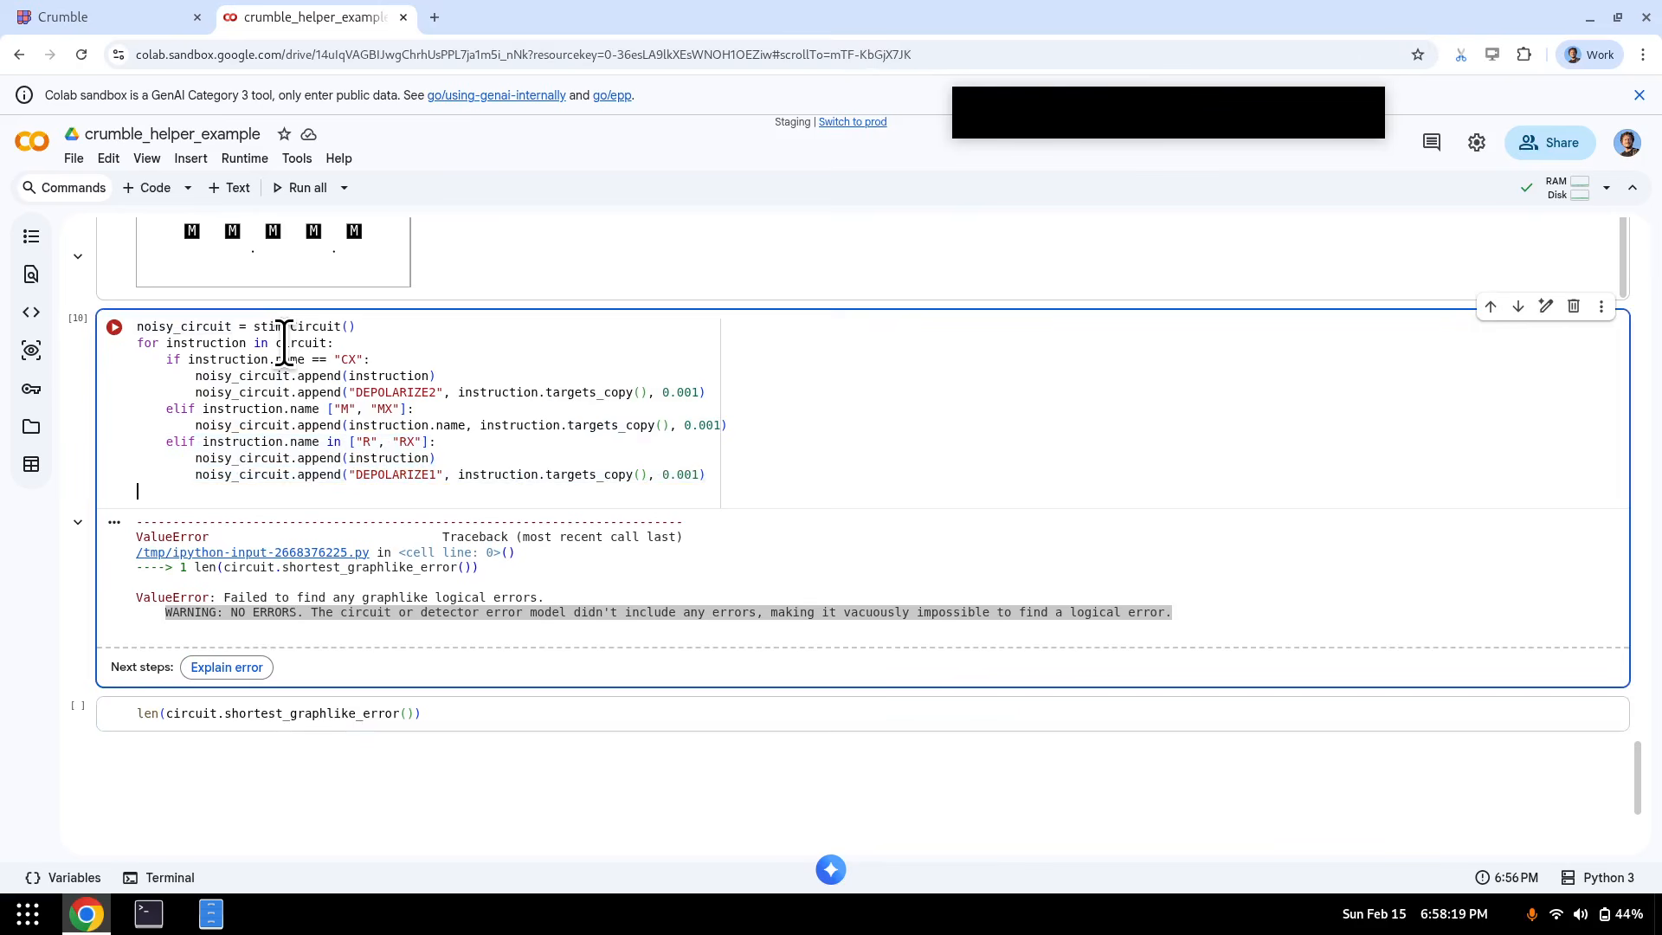
{"action": "type", "text": "else:"}
{"action": "key", "text": "Return"}
{"action": "type", "text": "raise NotI"}
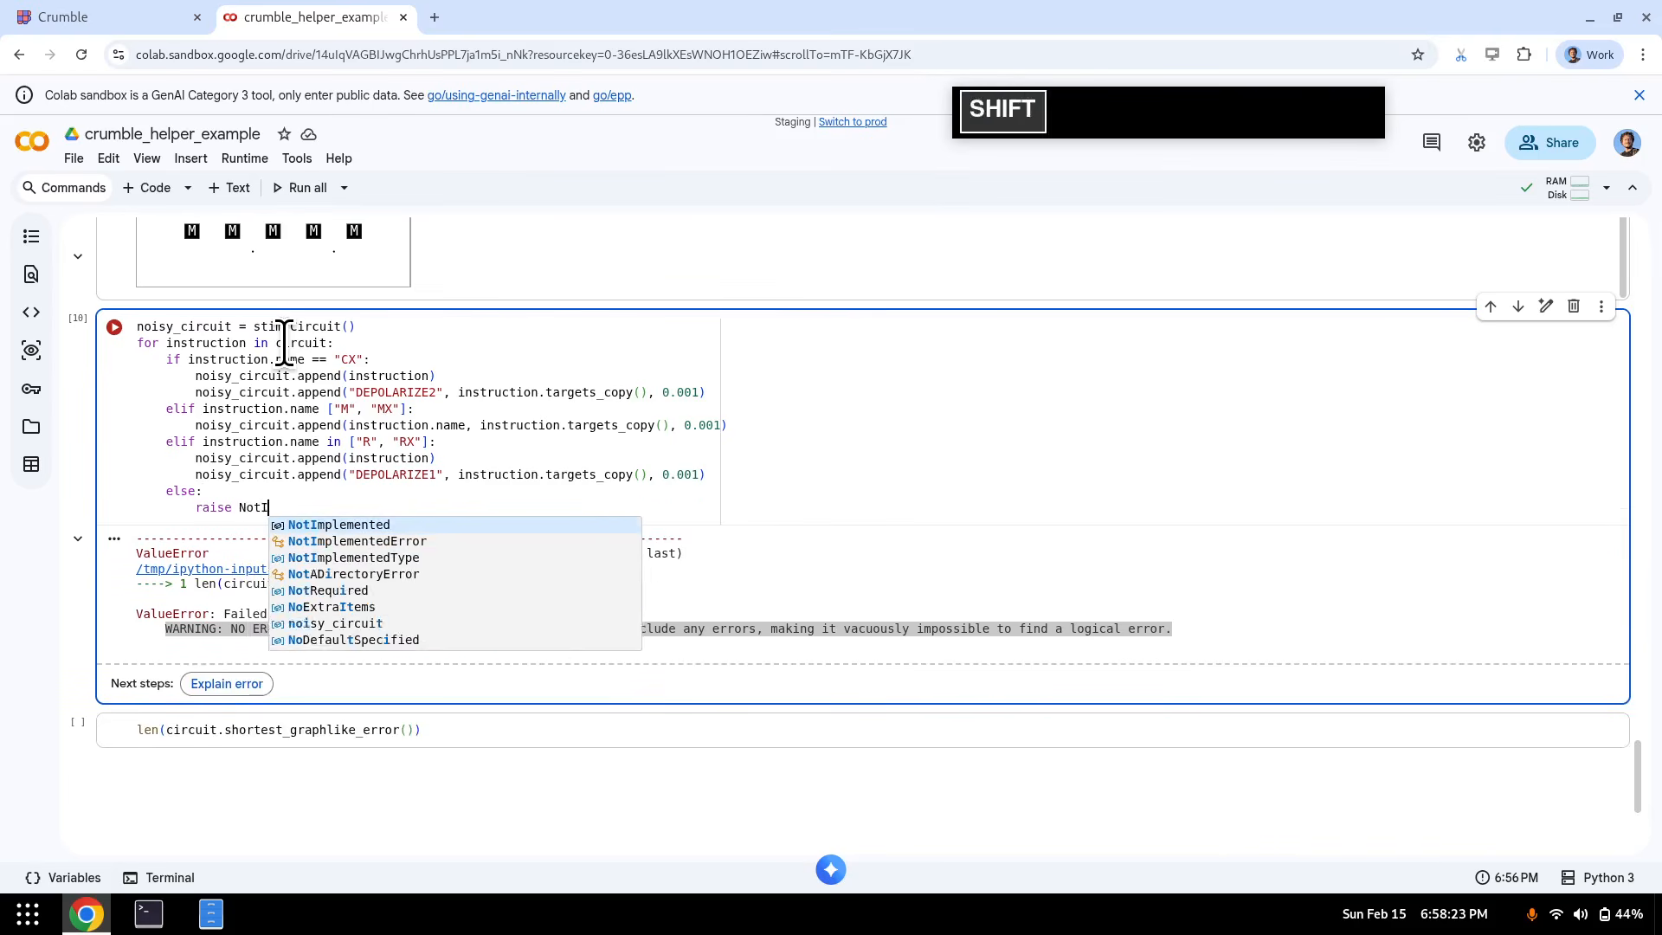
{"action": "type", "text": "m"}
{"action": "key", "text": "Down"}
{"action": "key", "text": "Tab"}
{"action": "type", "text": "(\""}
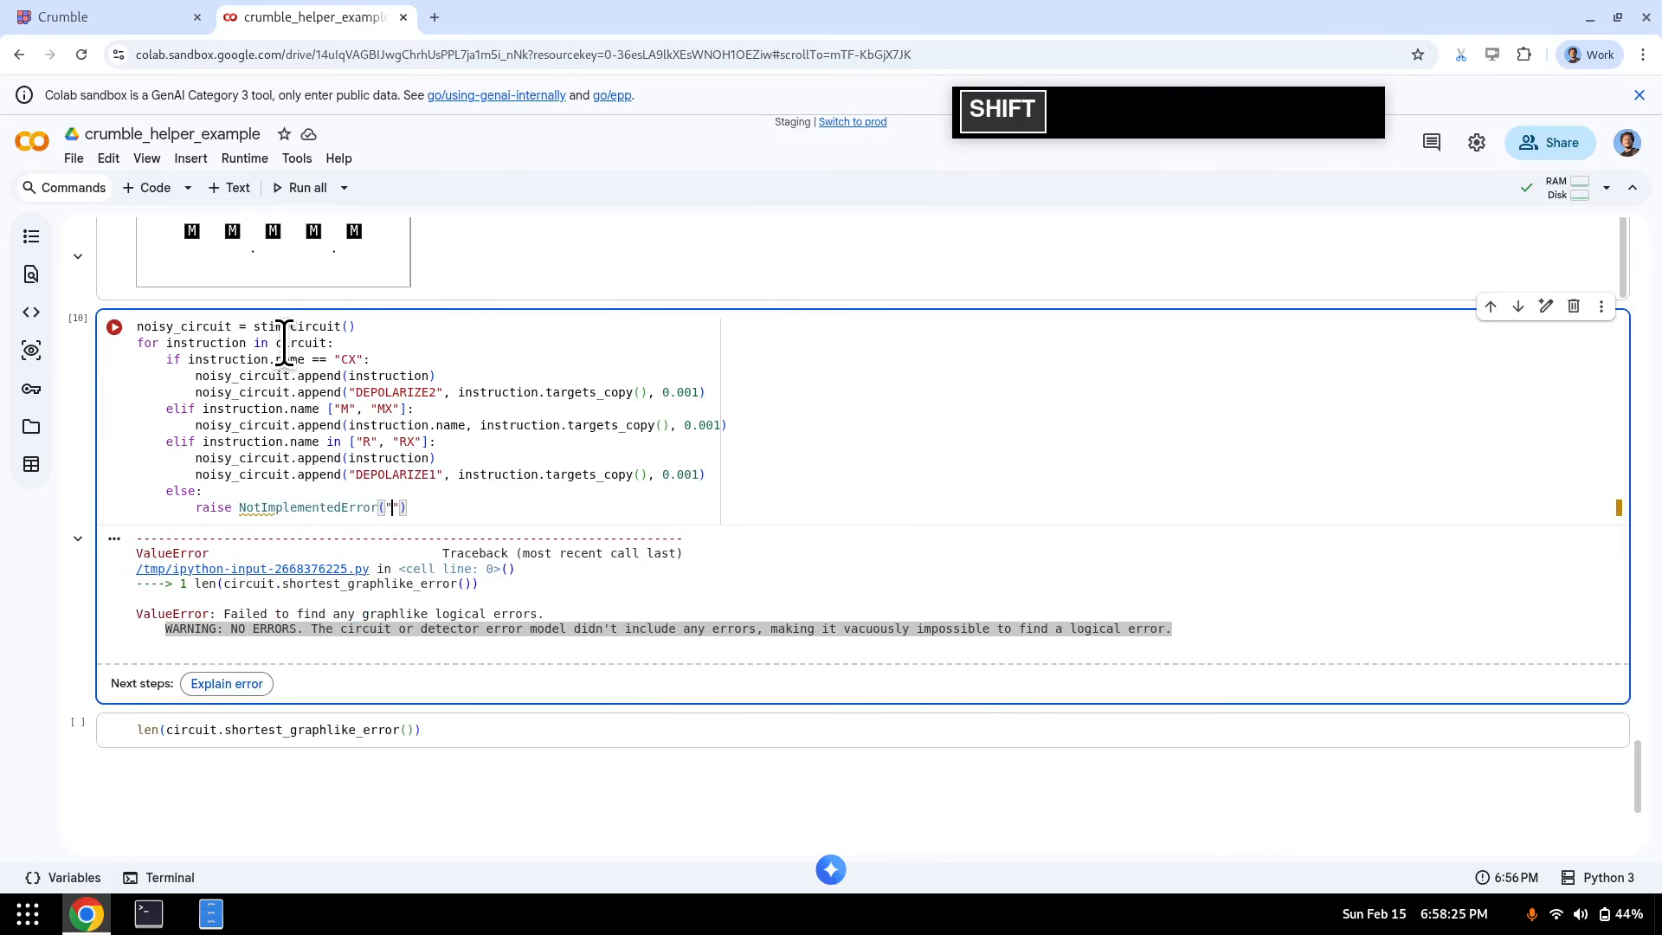
{"action": "type", "text": "forgot"}
{"action": "key", "text": "Right"}
{"action": "type", "text": "+ "}
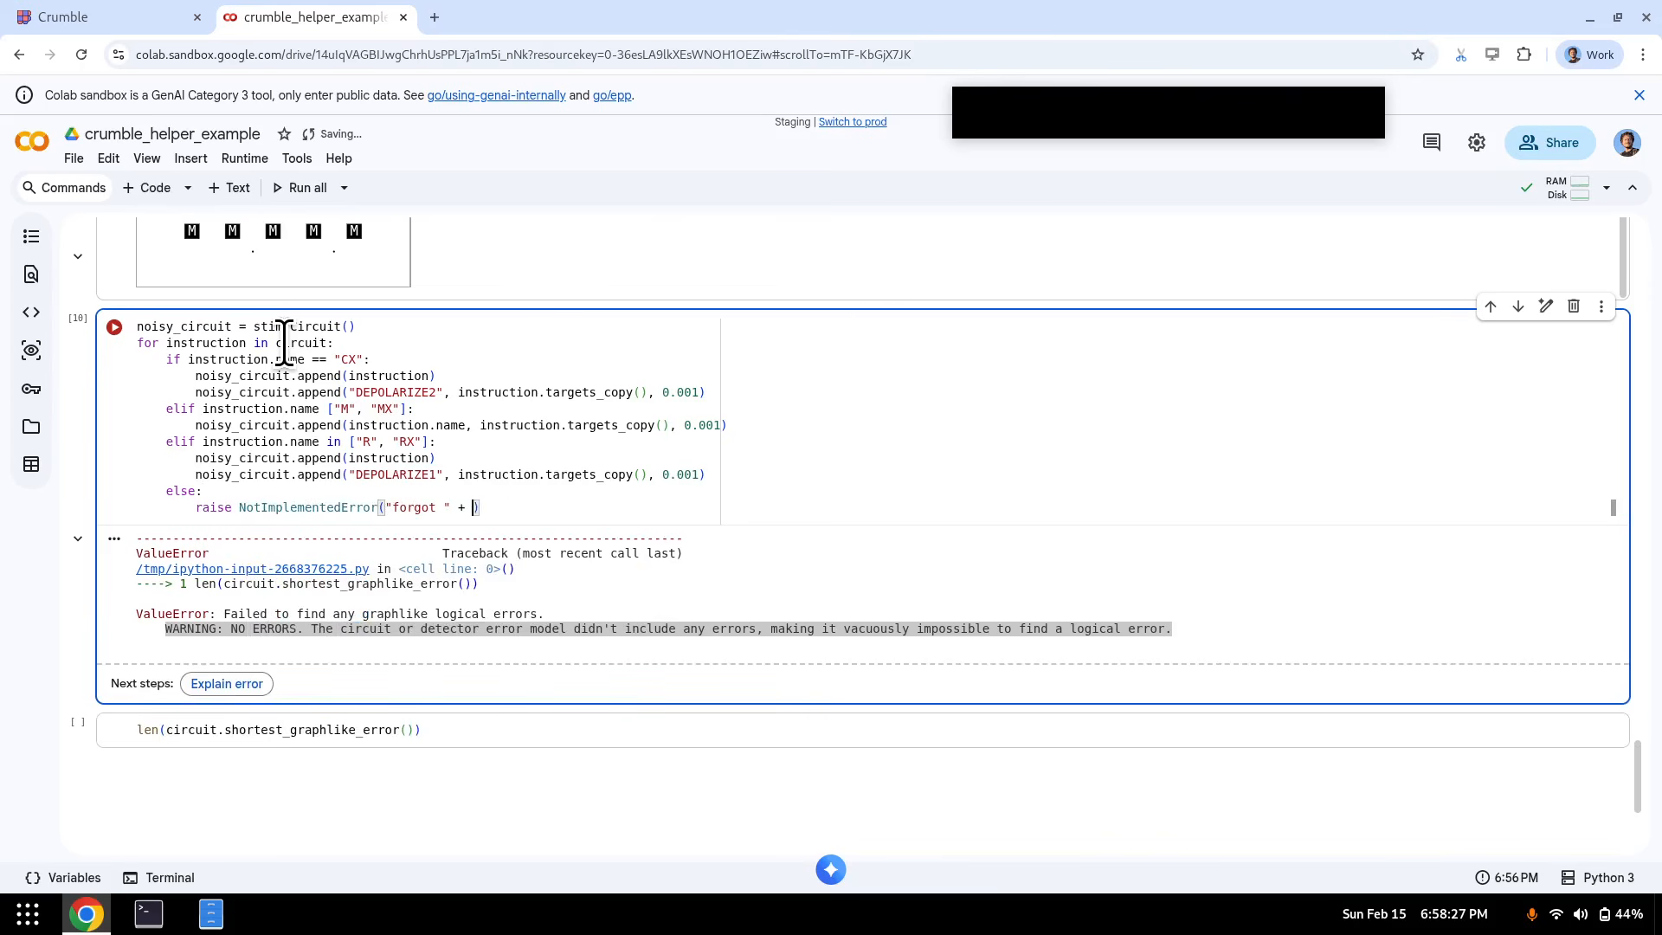
{"action": "type", "text": "str(instruction))"}
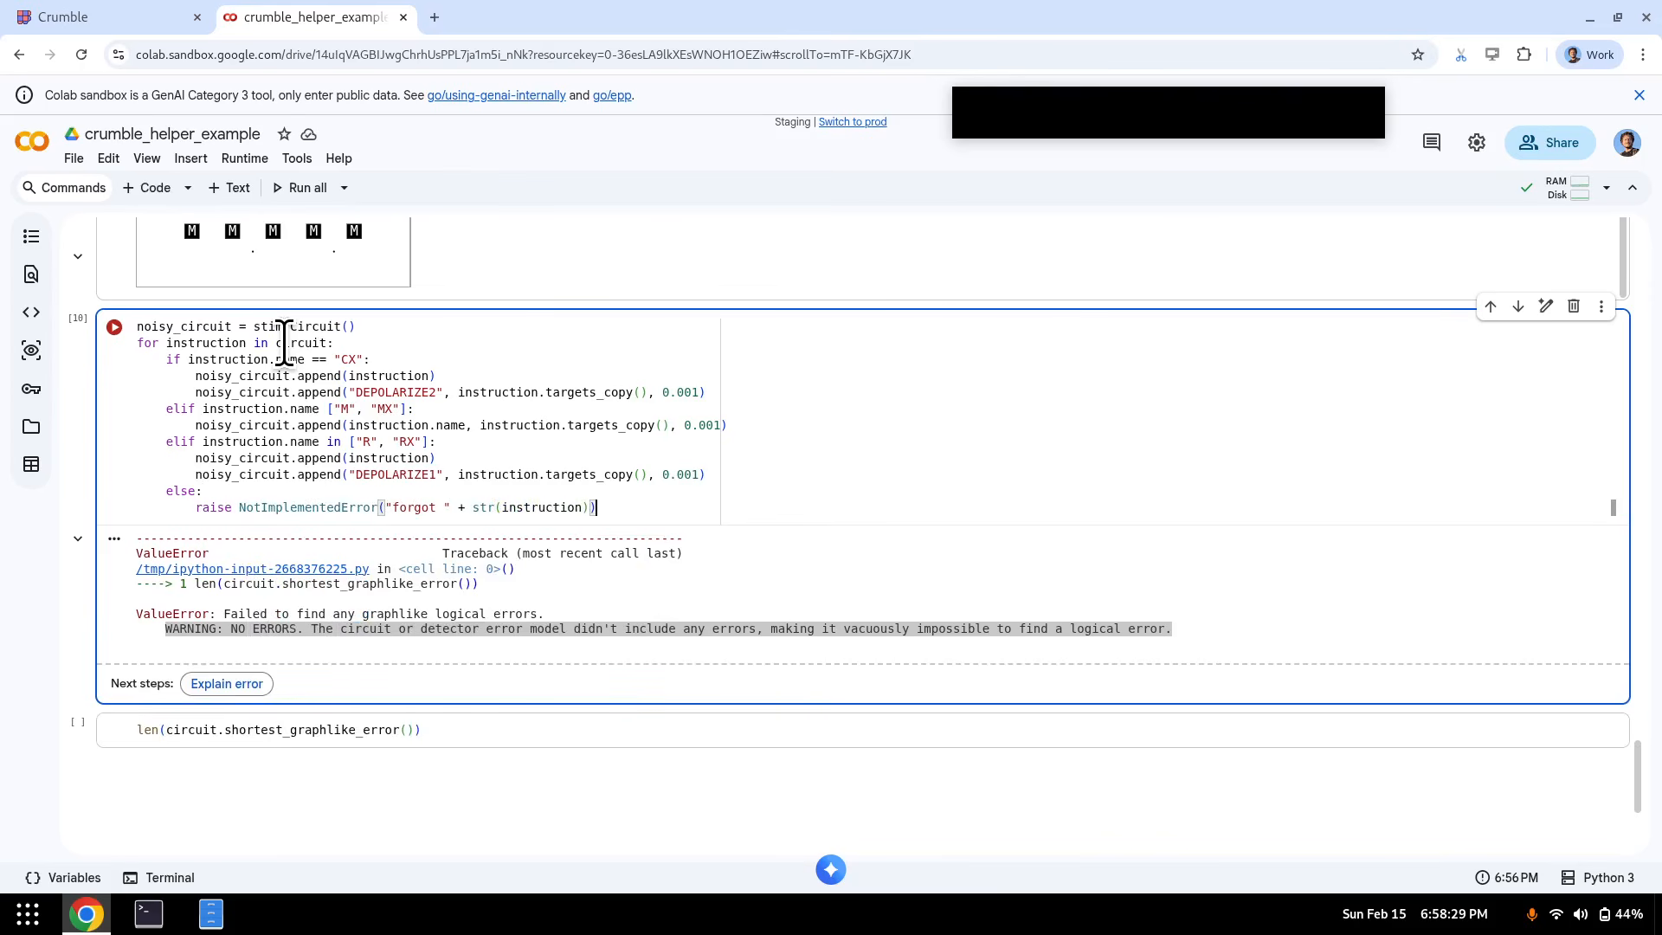
- Run the cell, fix the TypeError by adding 'in' to the M/MX check, and rerun until it reports QUBIT_COORDS
{"action": "key", "text": "shift+Return"}
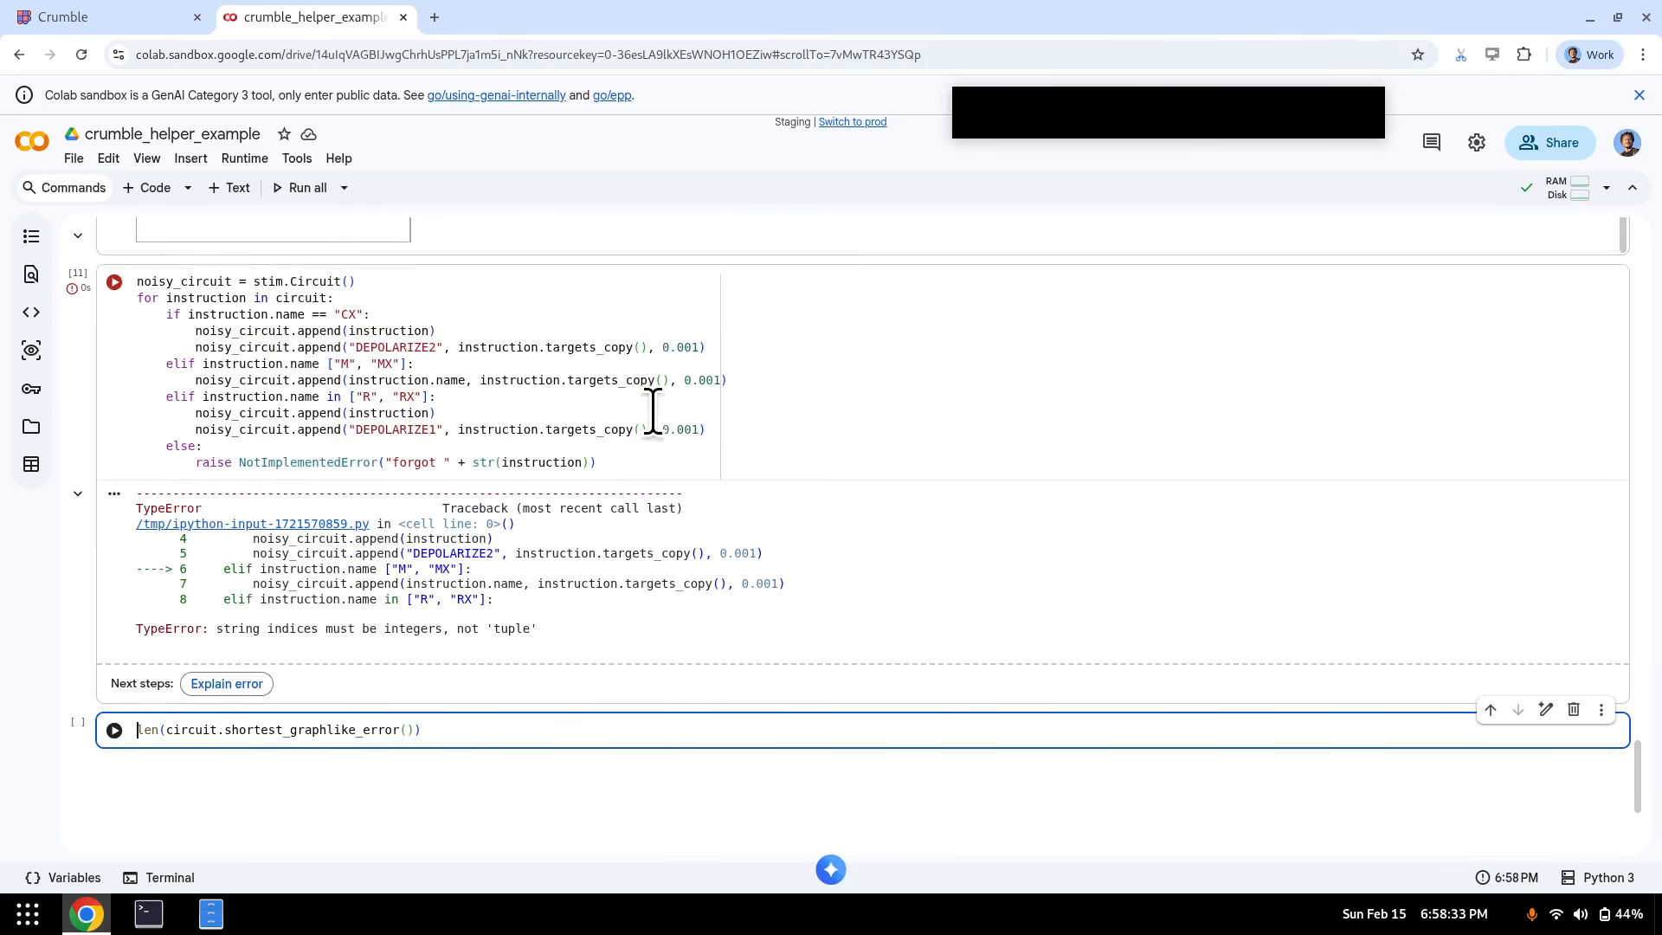
{"action": "left_click", "coordinate": [679, 381]}
{"action": "left_click", "coordinate": [369, 381]}
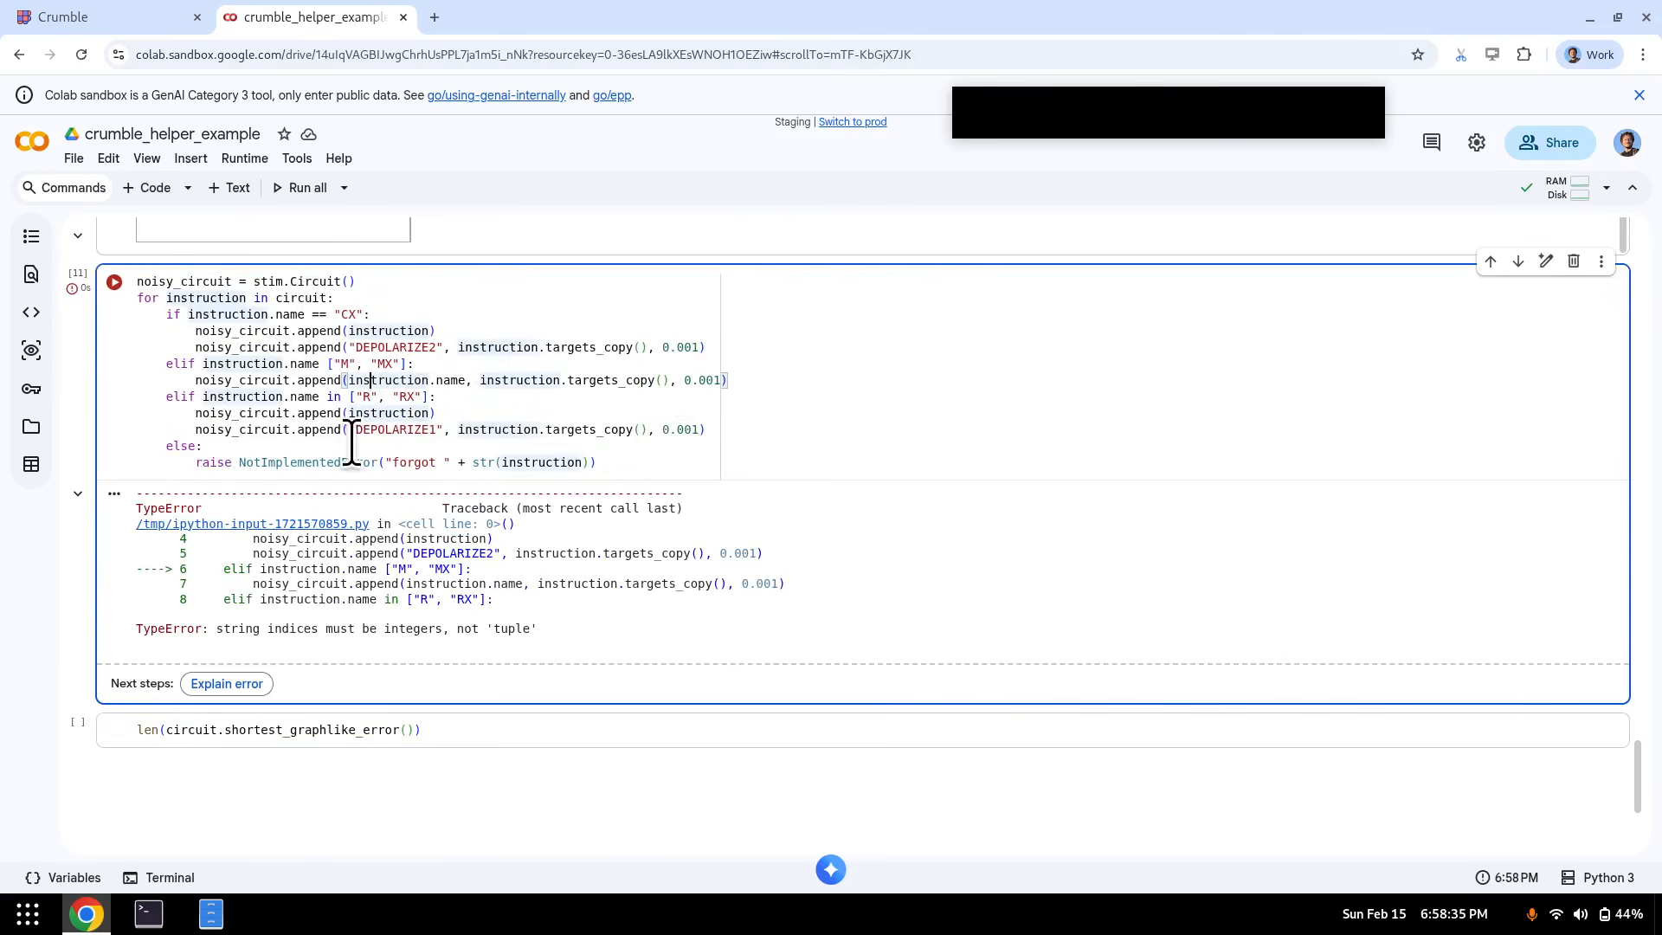
{"action": "left_click", "coordinate": [351, 585]}
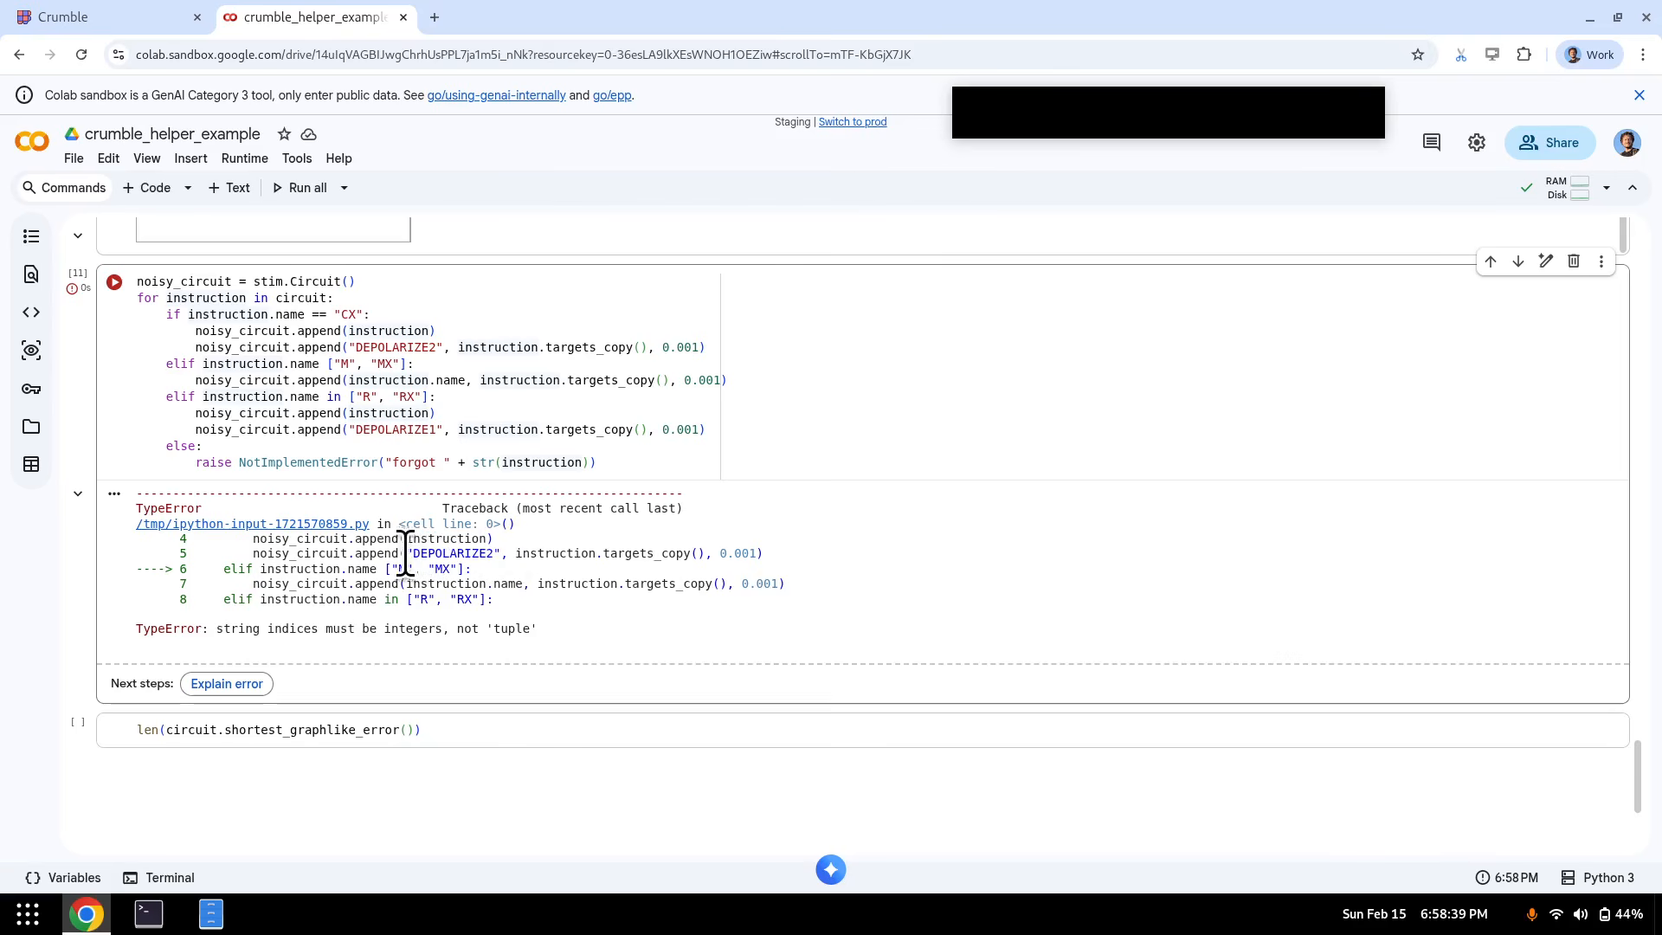
{"action": "left_click", "coordinate": [327, 364]}
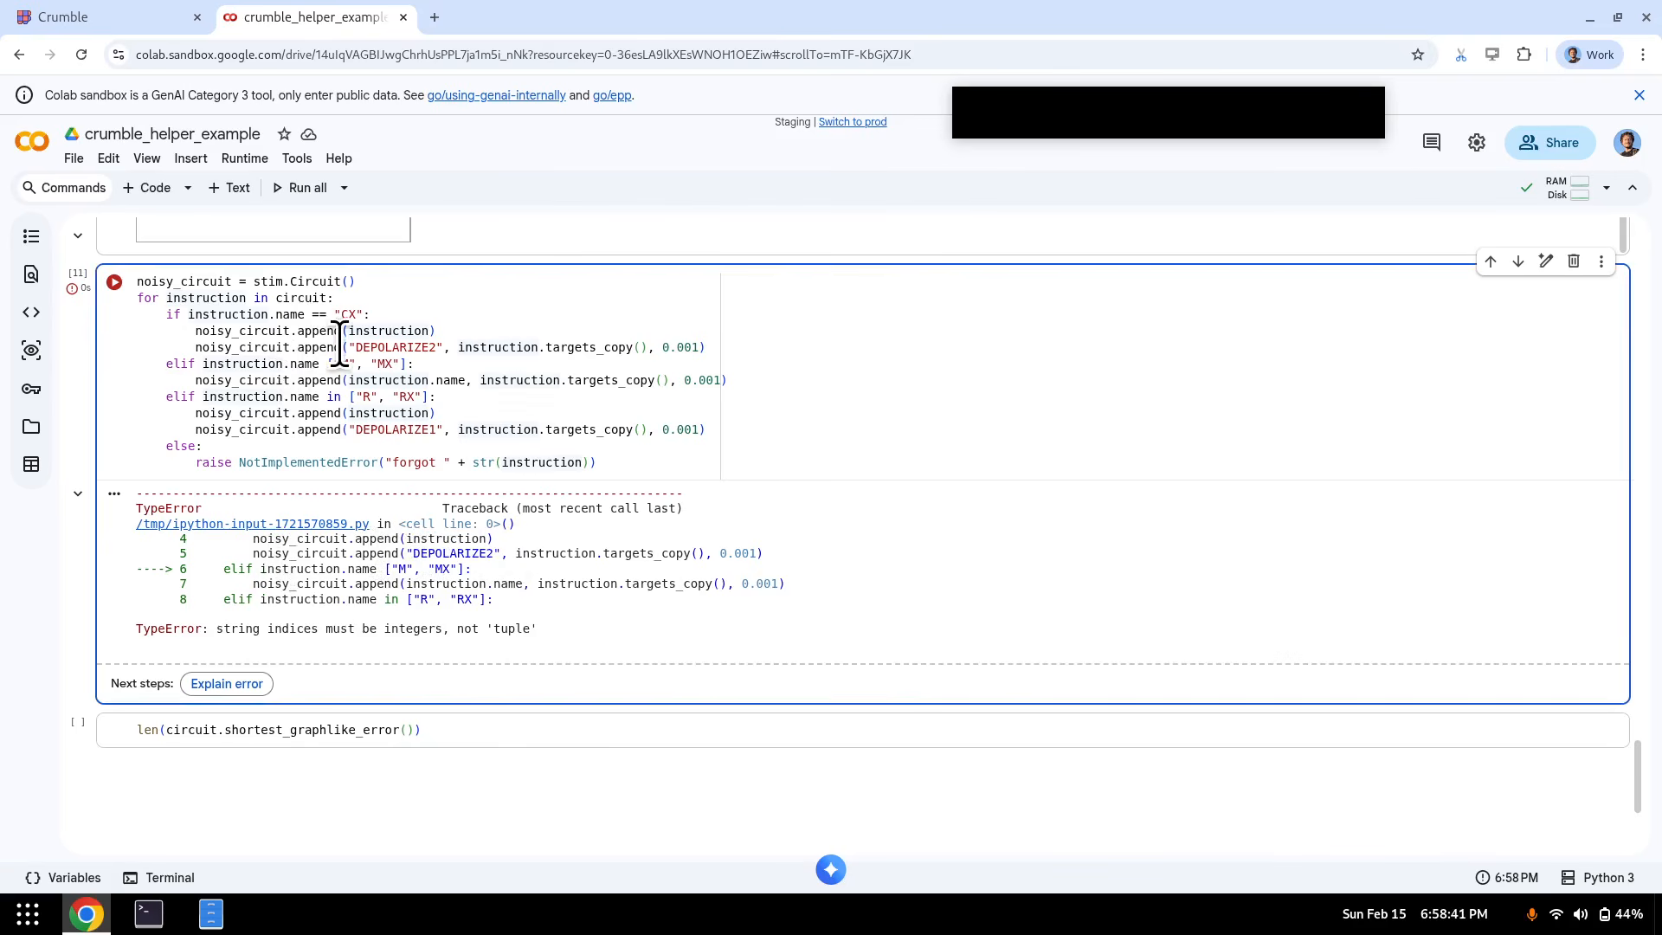
{"action": "type", "text": "in"}
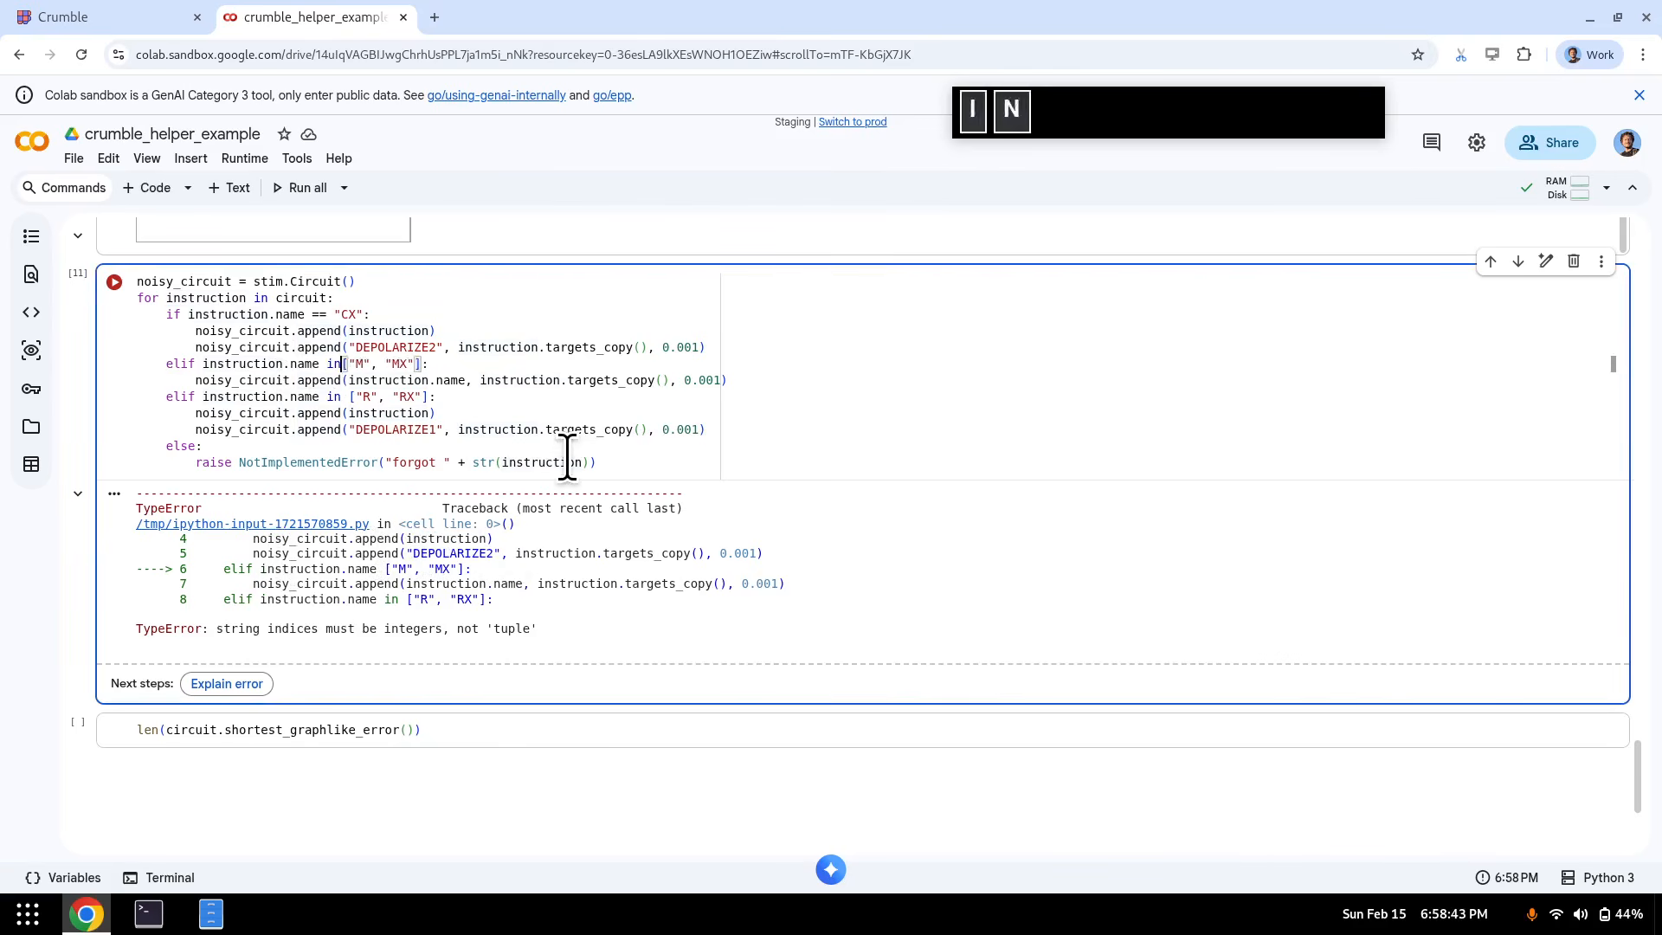
{"action": "key", "text": "shift+Return"}
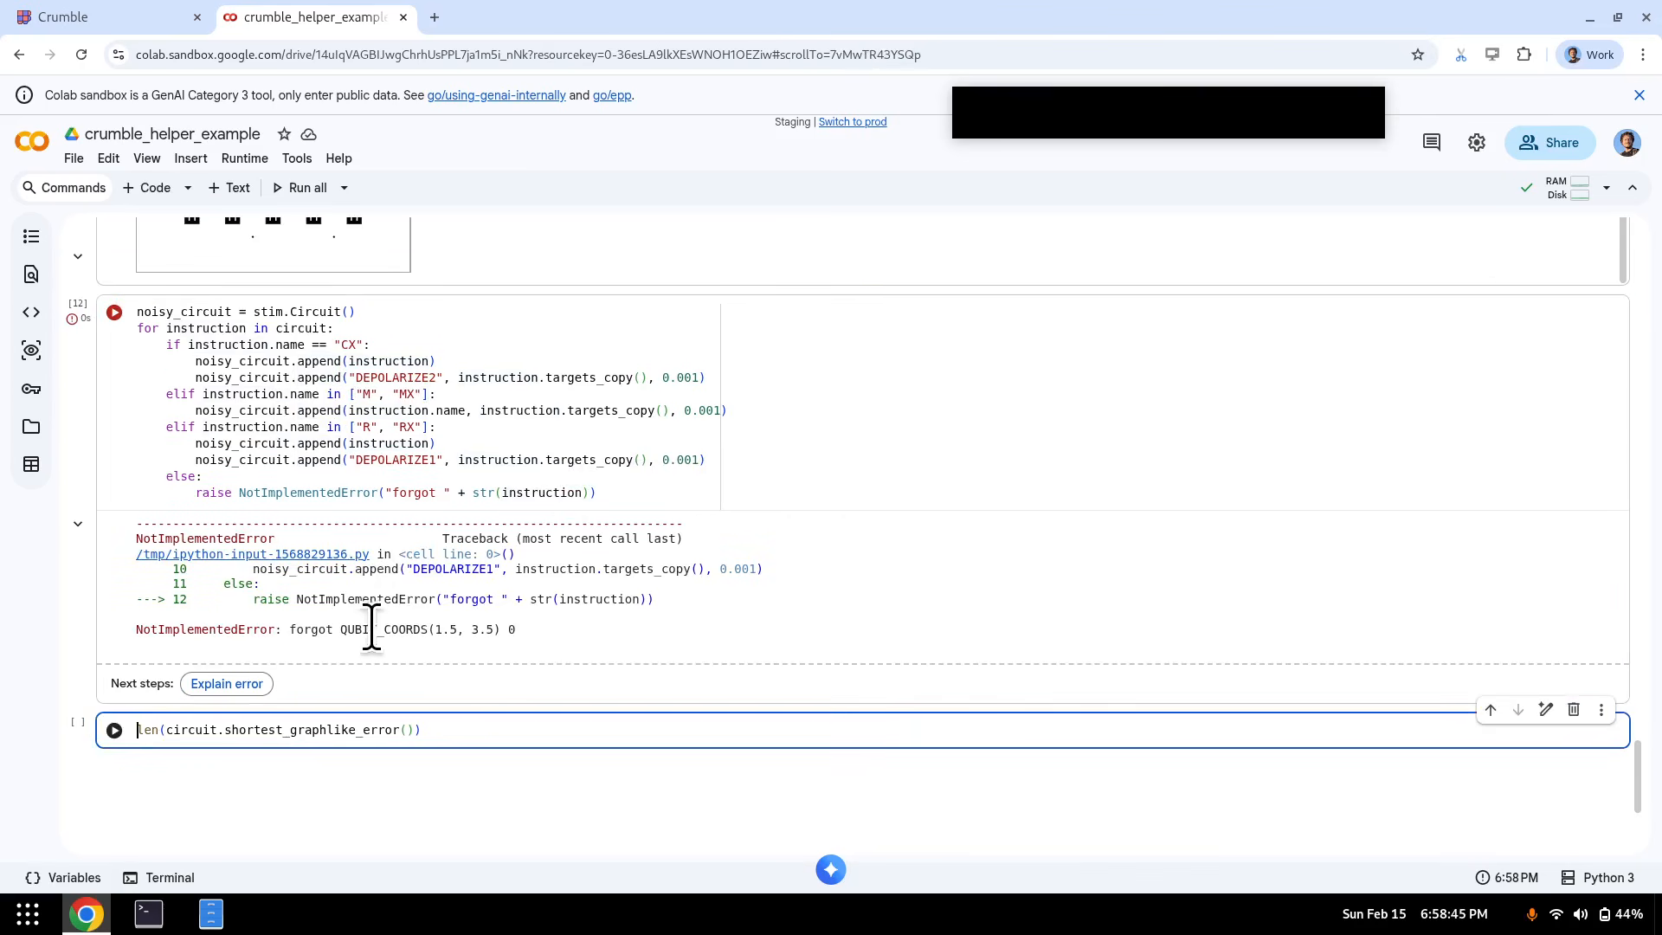
{"action": "double_click", "coordinate": [367, 629]}
- After the reset branch, add an elif testing for QUBIT_COORDS, DETECTOR, TICK and OBSERVABLE_INCLUDE
{"action": "key", "text": "ctrl+c"}
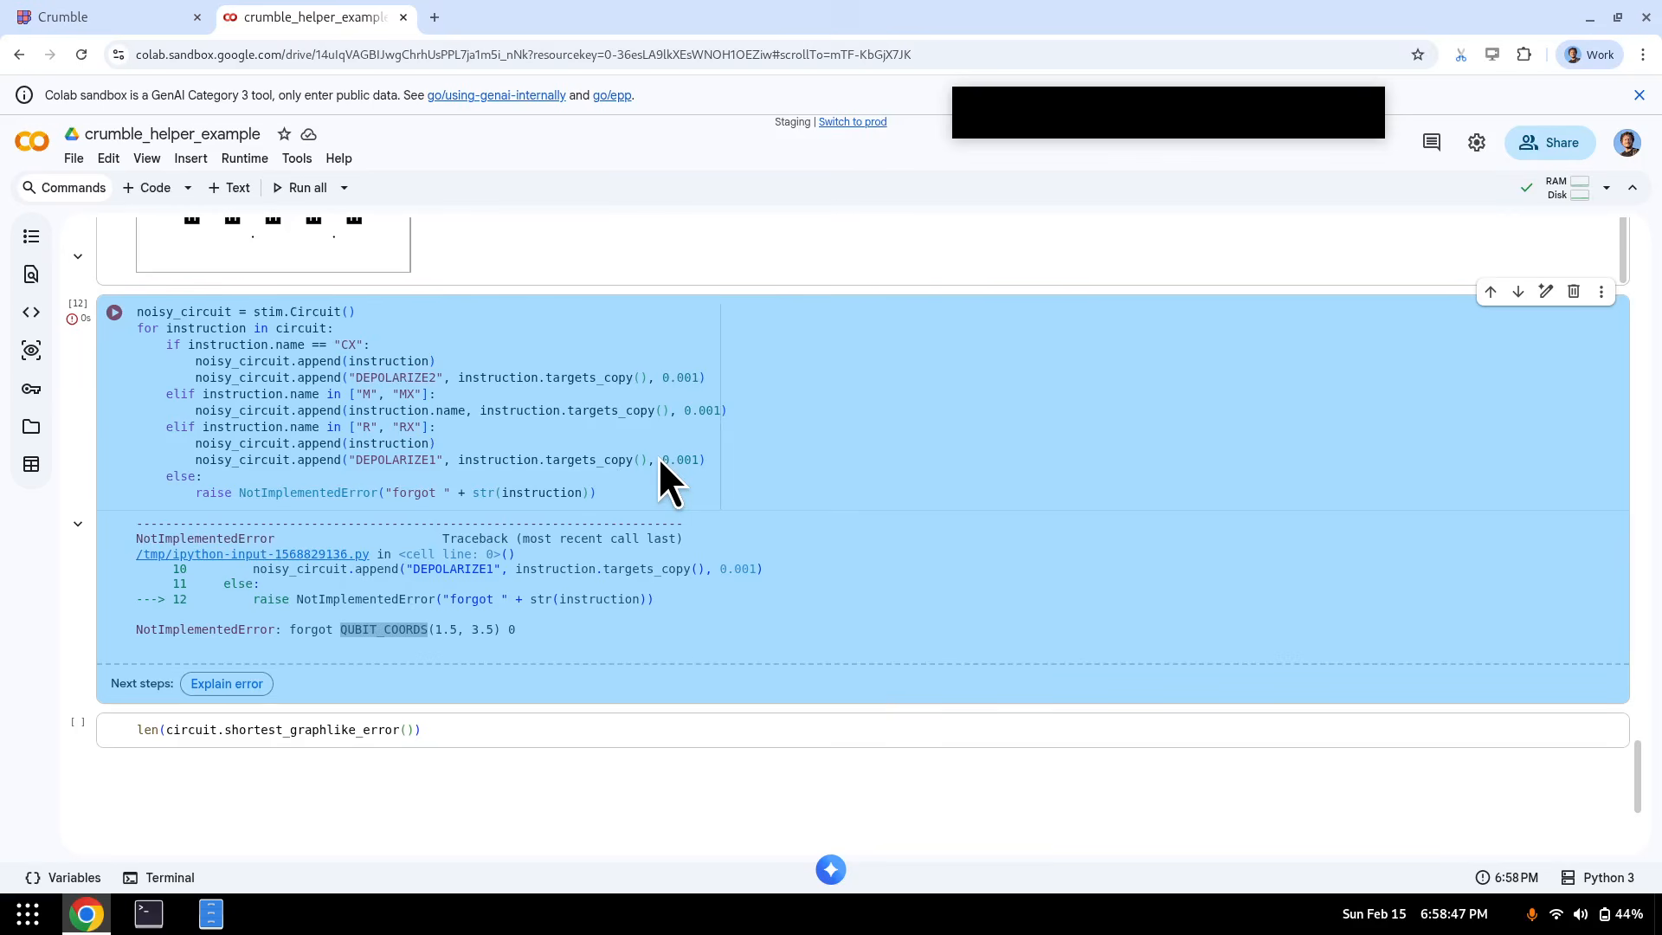
{"action": "left_click", "coordinate": [658, 459]}
{"action": "key", "text": "End"}
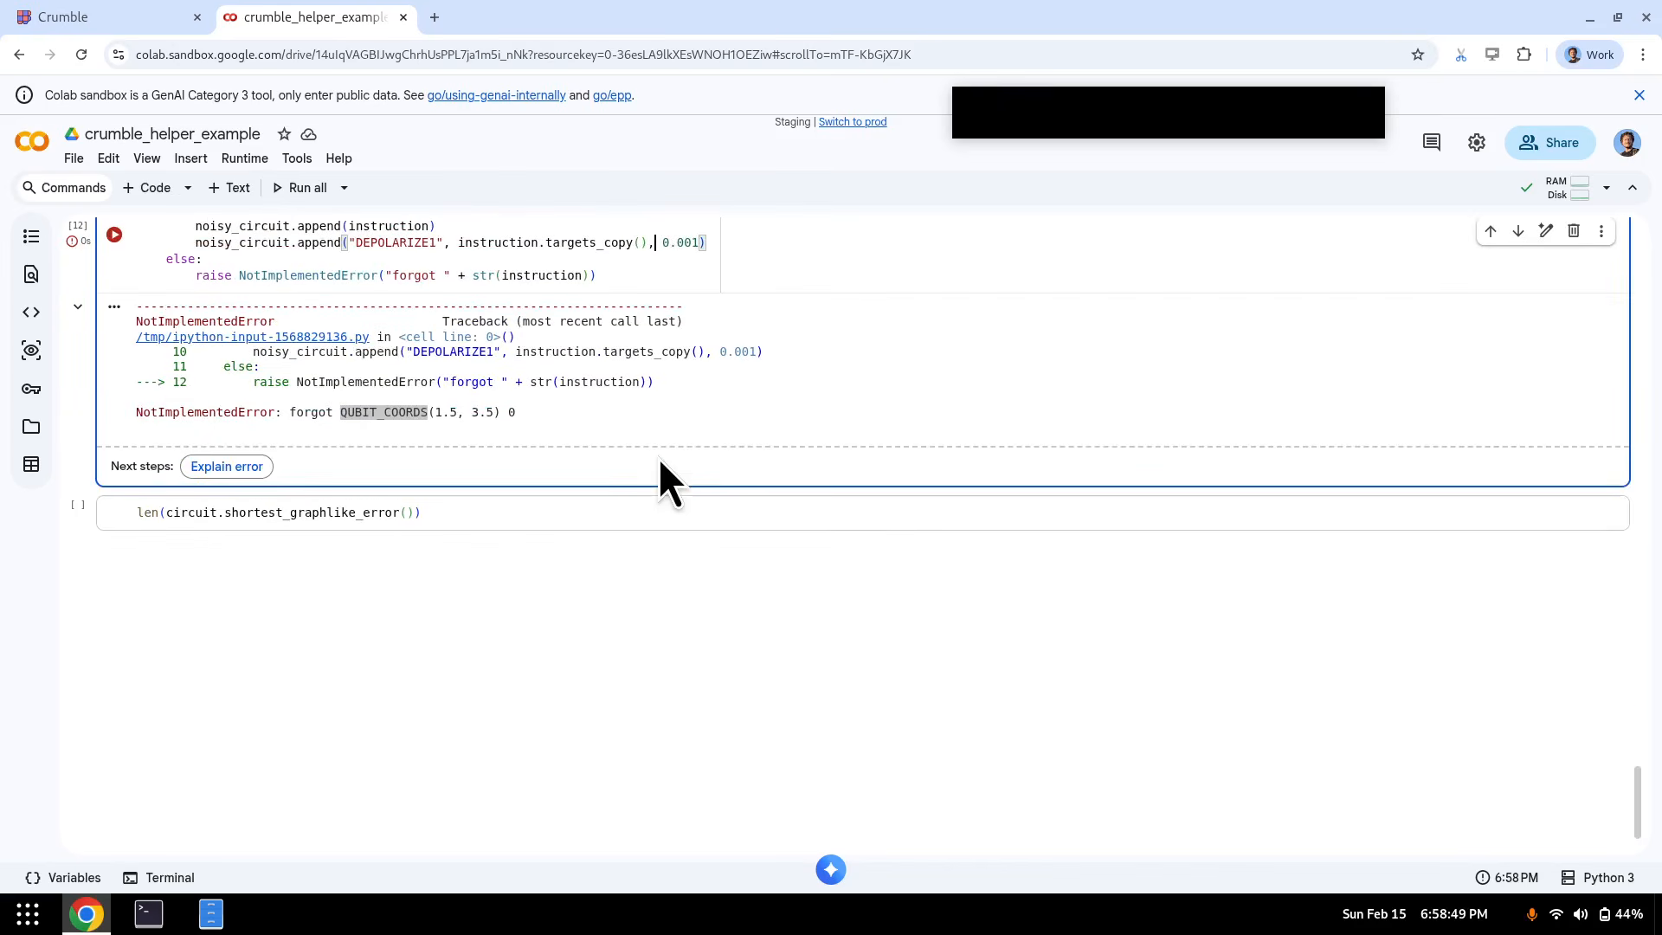
{"action": "key", "text": "BackSpace"}
{"action": "scroll", "coordinate": [745, 346], "scroll_direction": "up", "scroll_amount": 3}
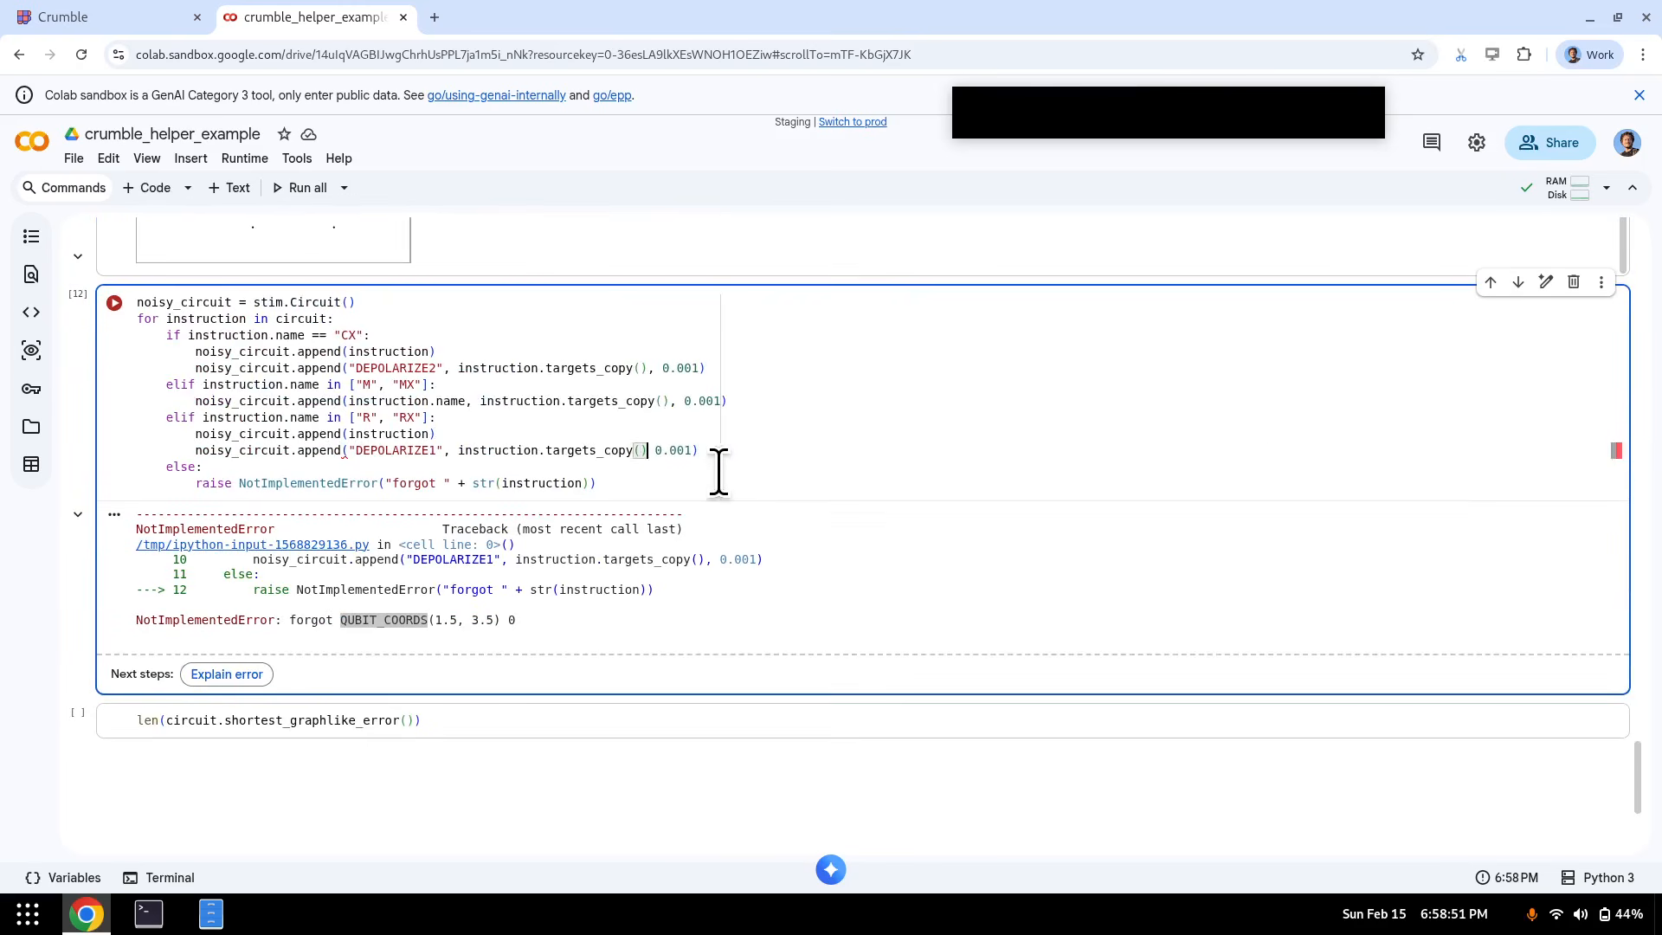
{"action": "key", "text": "ctrl+z"}
{"action": "key", "text": "End"}
{"action": "key", "text": "Return"}
{"action": "key", "text": "BackSpace"}
{"action": "type", "text": "el"}
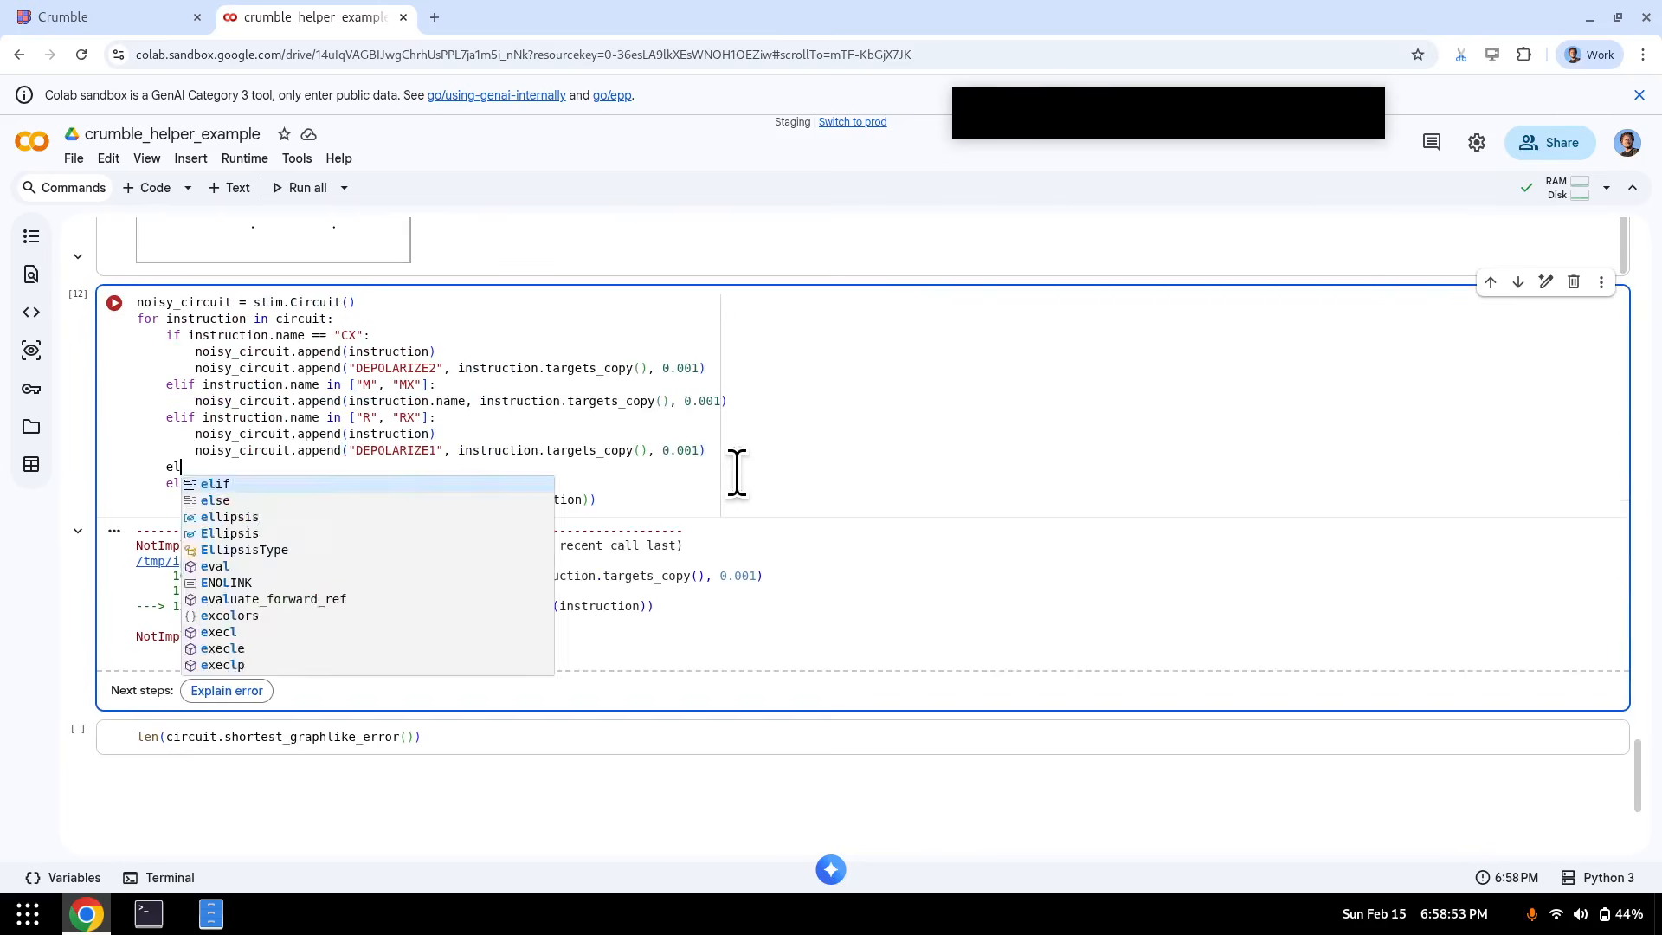
{"action": "type", "text": "if"}
{"action": "key", "text": "ctrl+v"}
{"action": "key", "text": "ctrl+z"}
{"action": "key", "text": "BackSpace"}
{"action": "type", "text": "instru"}
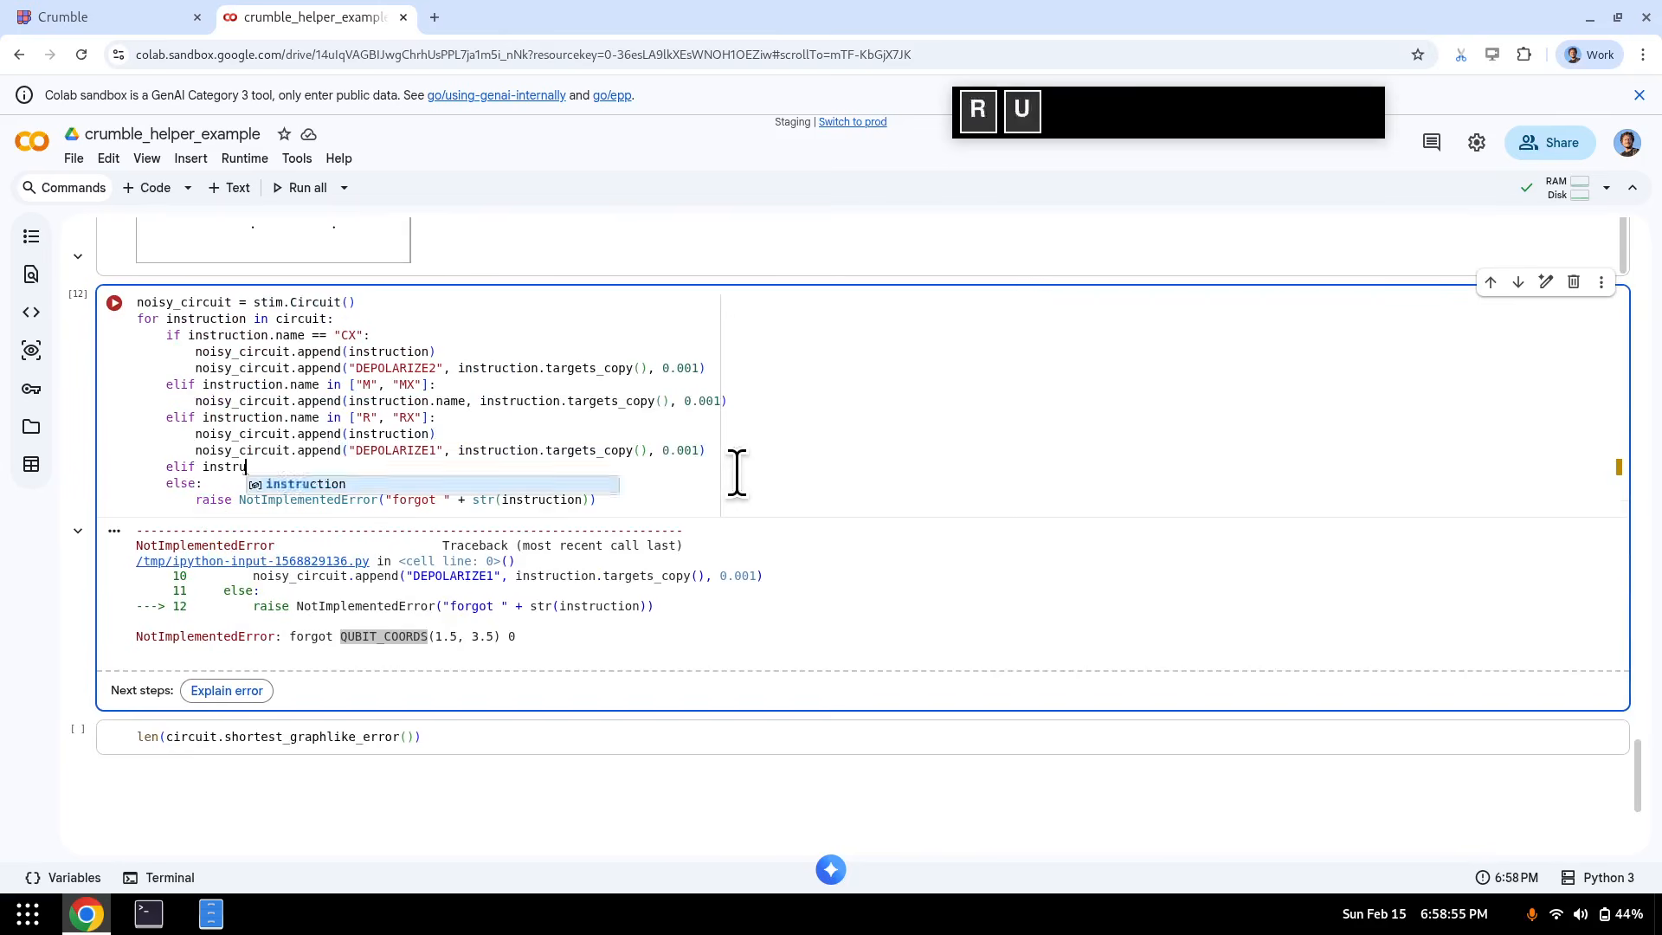
{"action": "type", "text": "ction.name in "}
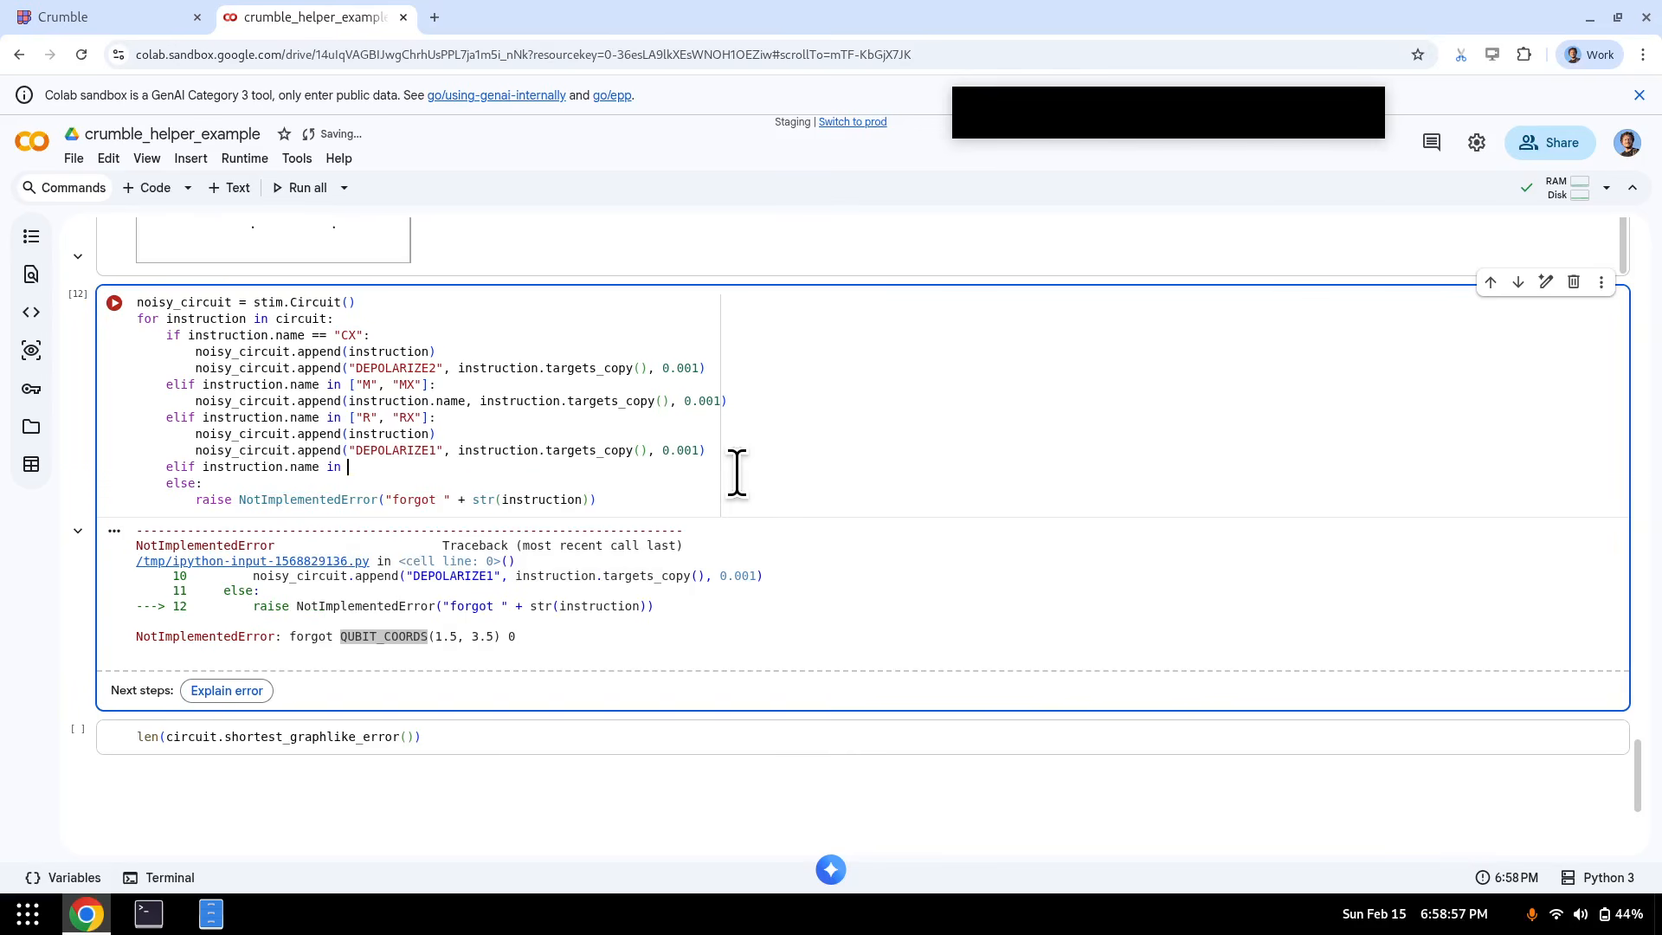
{"action": "type", "text": "[\"QUBIT_COORDS"}
{"action": "type", "text": ", \"DETE"}
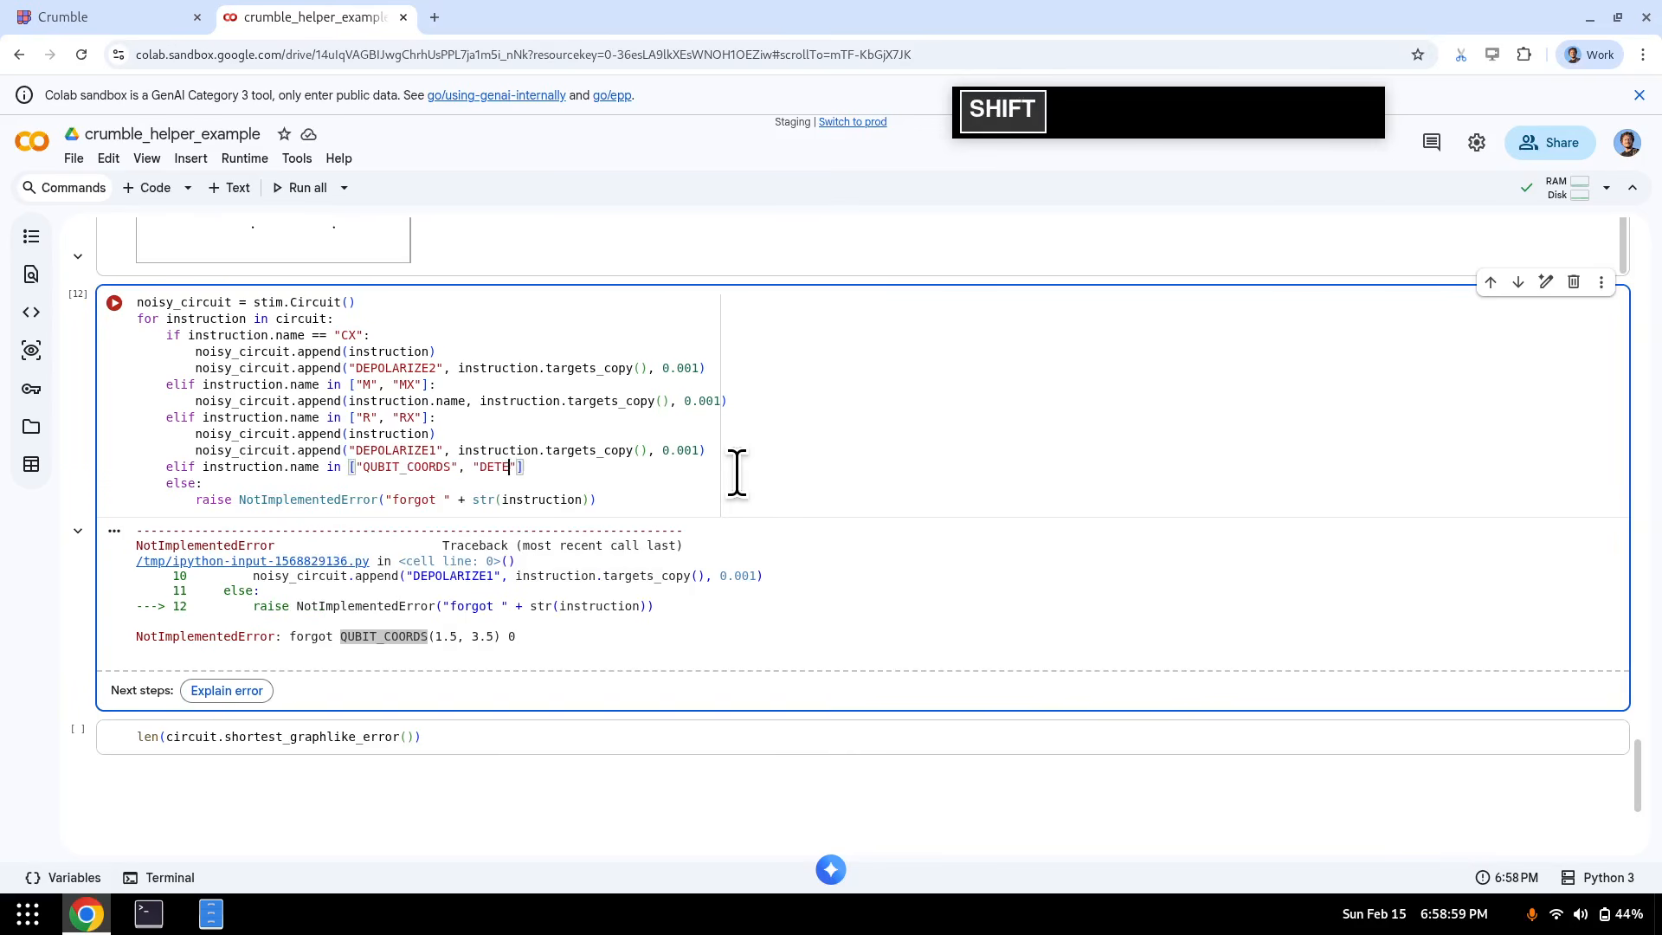
{"action": "type", "text": "CTOR\", \"I"}
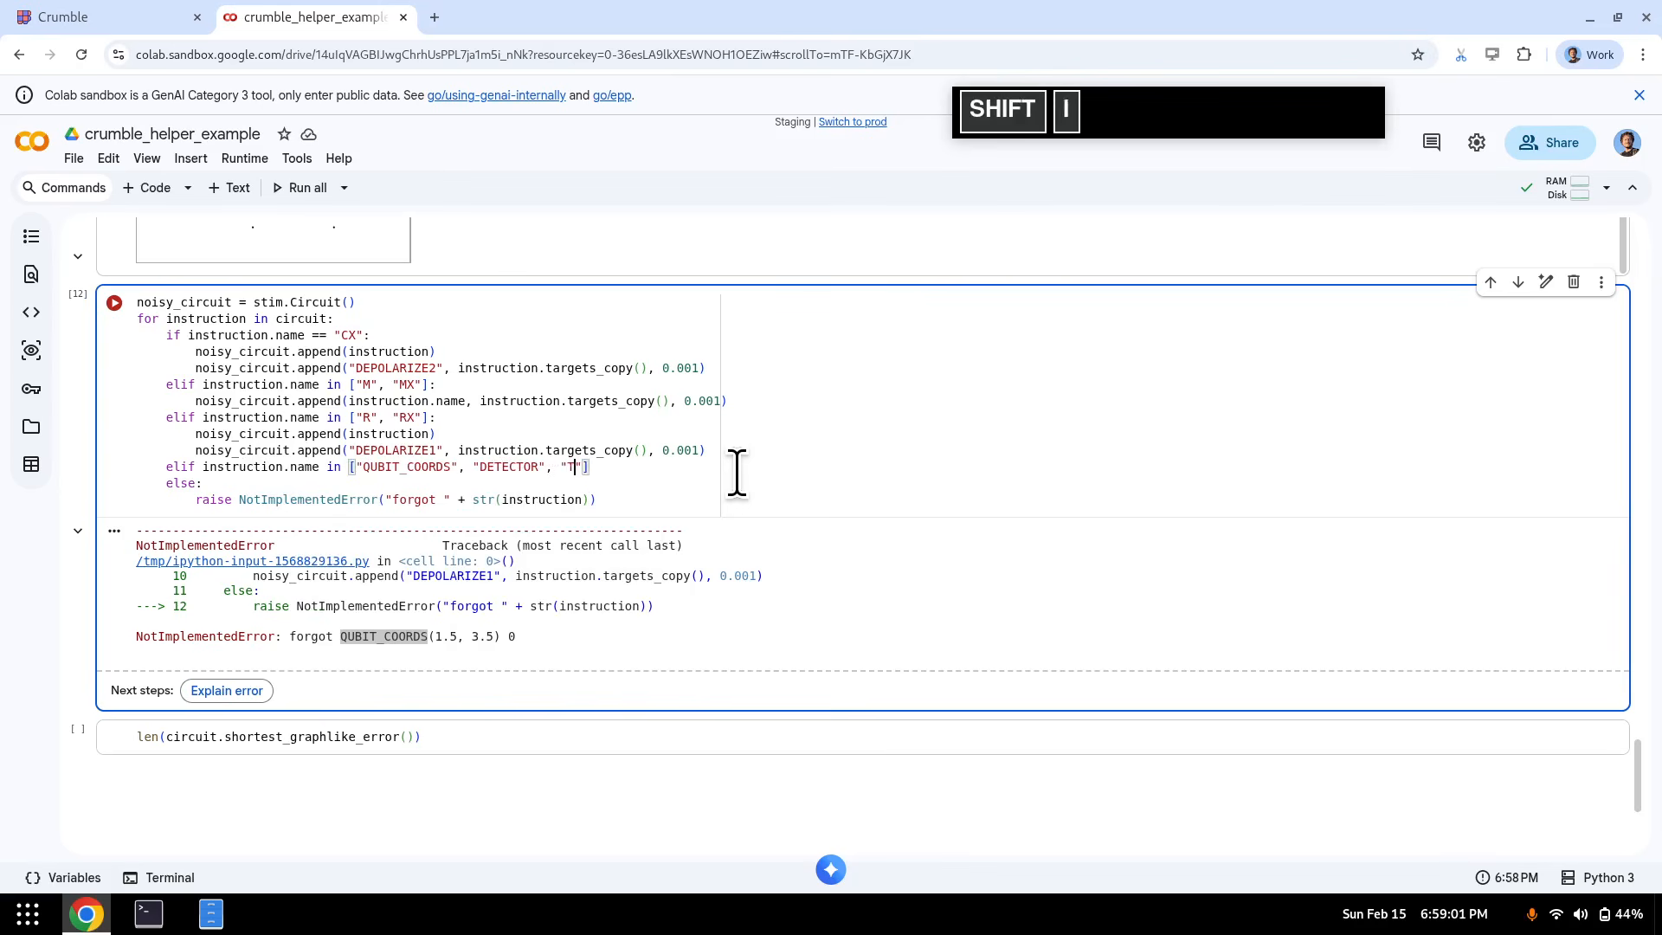
{"action": "type", "text": "ICK\", \"OBSERVABL"}
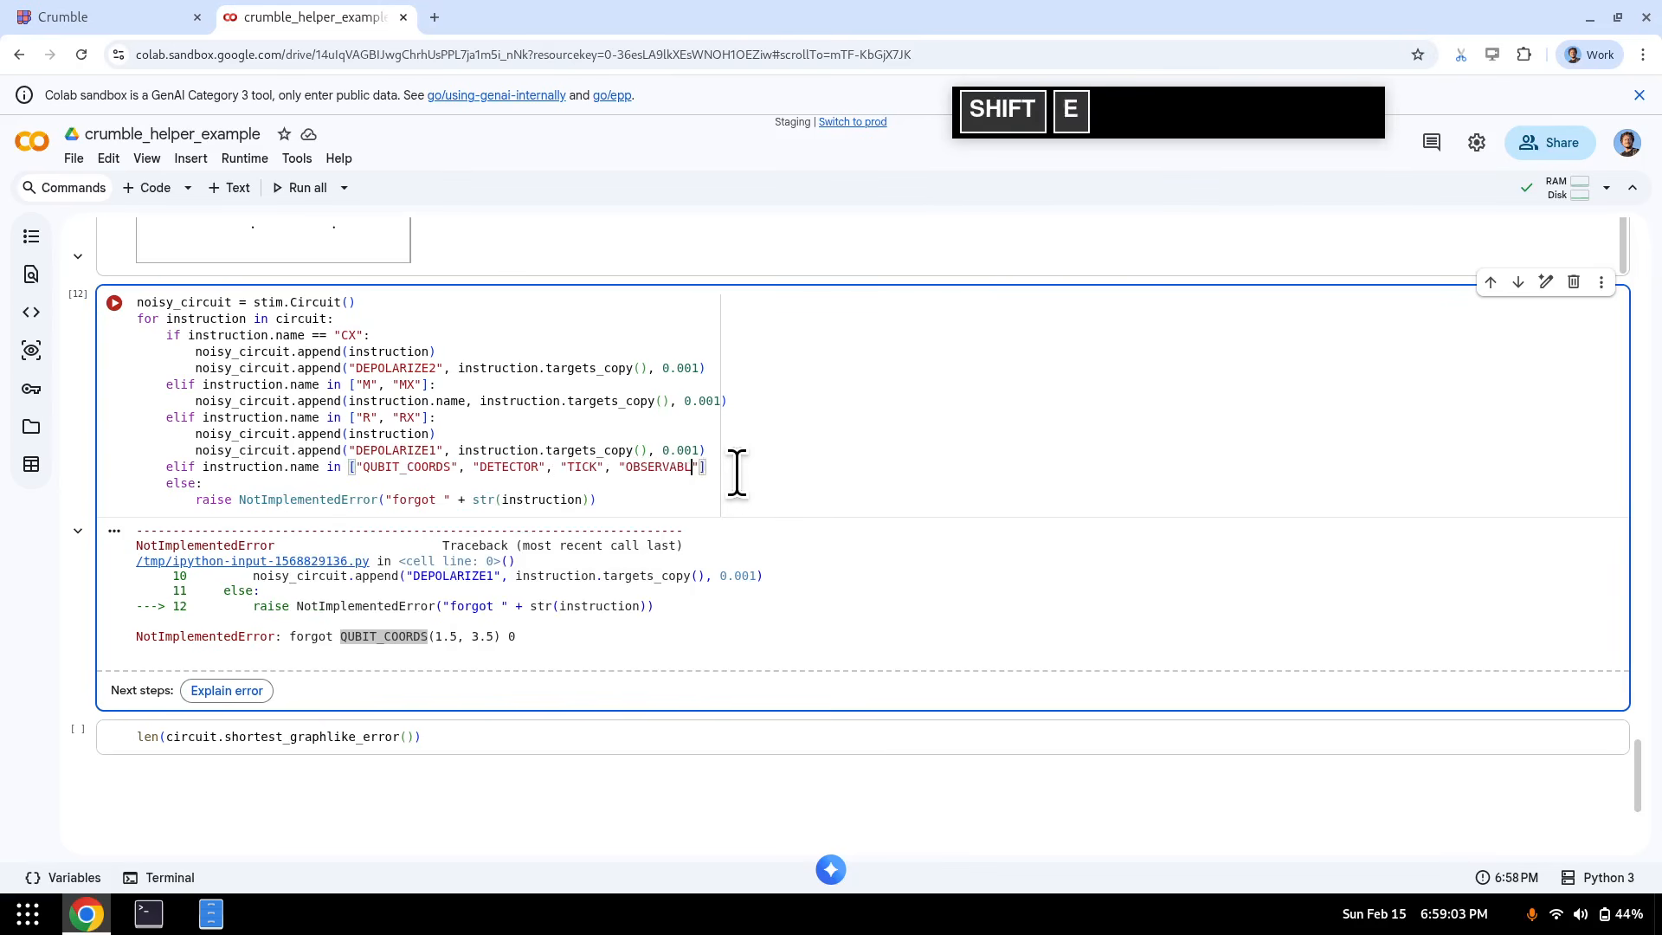
{"action": "type", "text": "]:"}
- Give the new branch an append(instruction) body and rerun the noisy-circuit cell
{"action": "key", "text": "Return"}
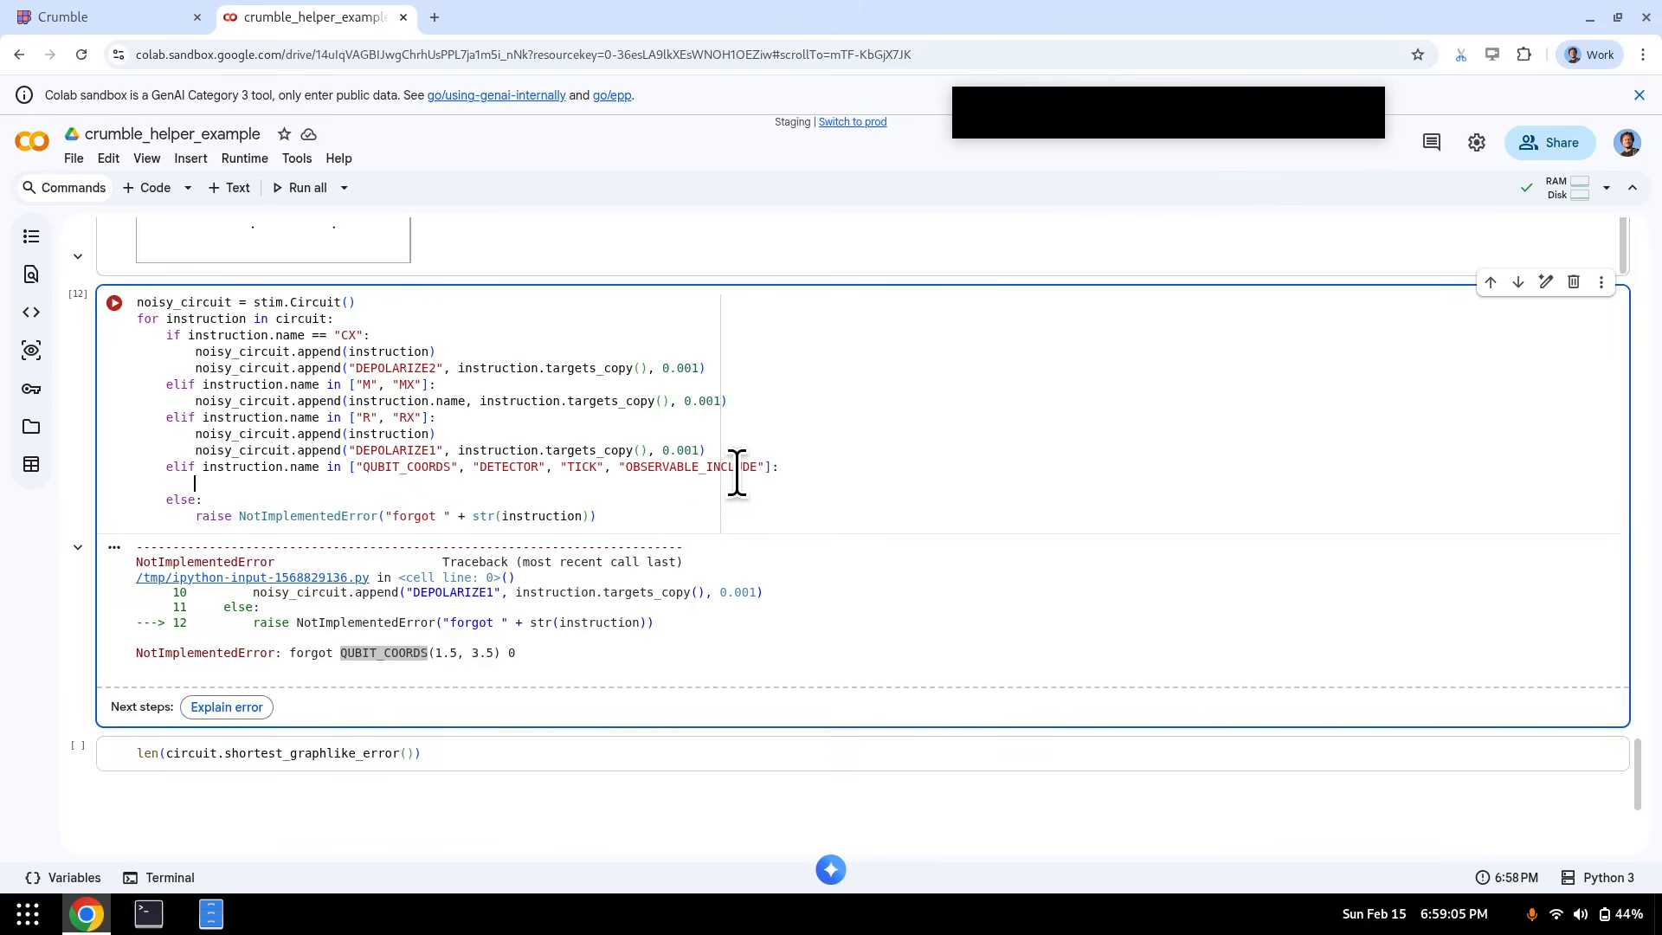
{"action": "key", "text": "Up"}
{"action": "key", "text": "Up"}
{"action": "key", "text": "Up"}
{"action": "key", "text": "Home"}
{"action": "key", "text": "shift+Down"}
{"action": "key", "text": "ctrl+c"}
{"action": "key", "text": "Down"}
{"action": "key", "text": "Down"}
{"action": "key", "text": "ctrl+v"}
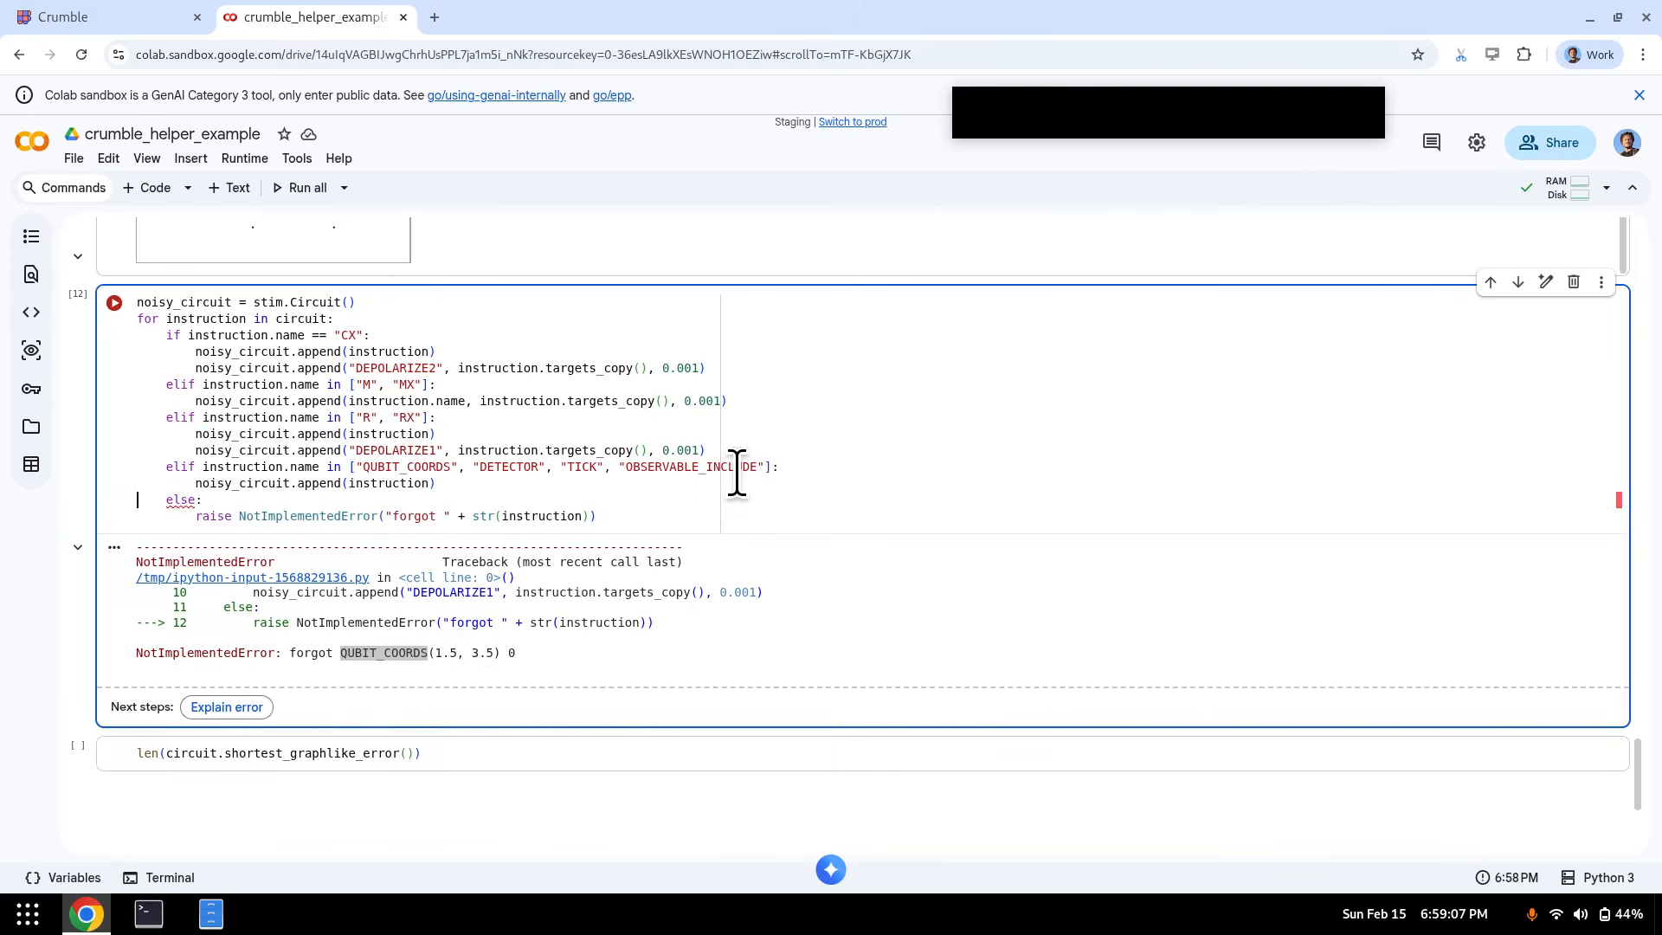
{"action": "key", "text": "shift+Return"}
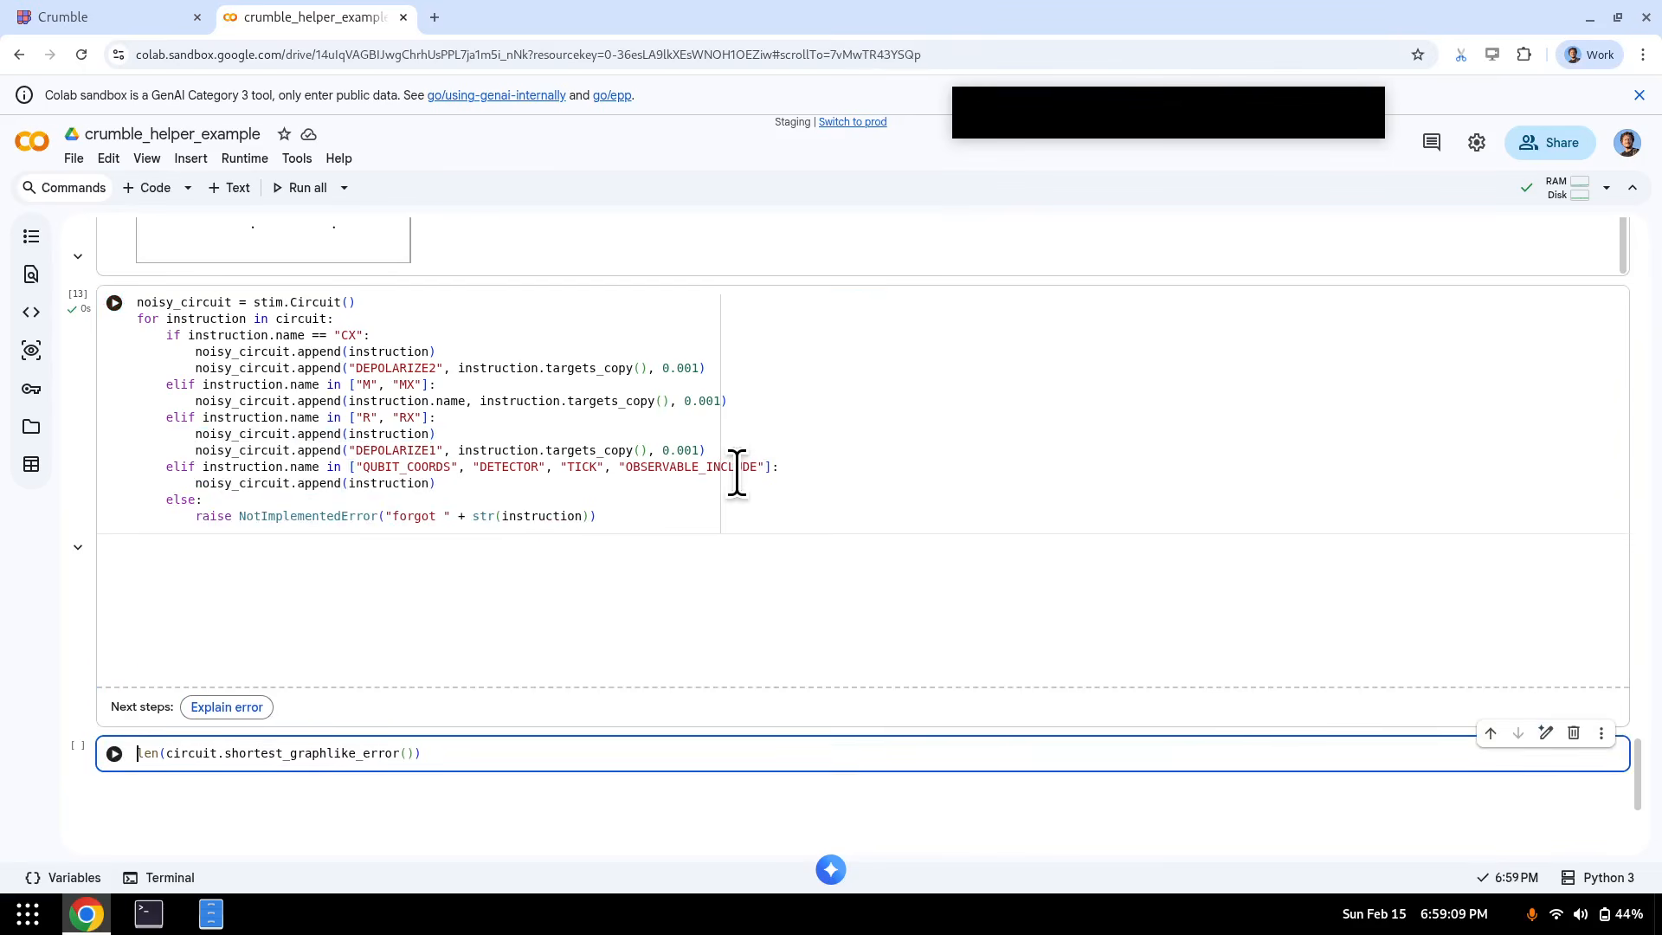
- Swap the next cell's code for noisy_circuit.diagram("timeslice-svg") and view the timeslice diagram
{"action": "key", "text": "ctrl+a"}
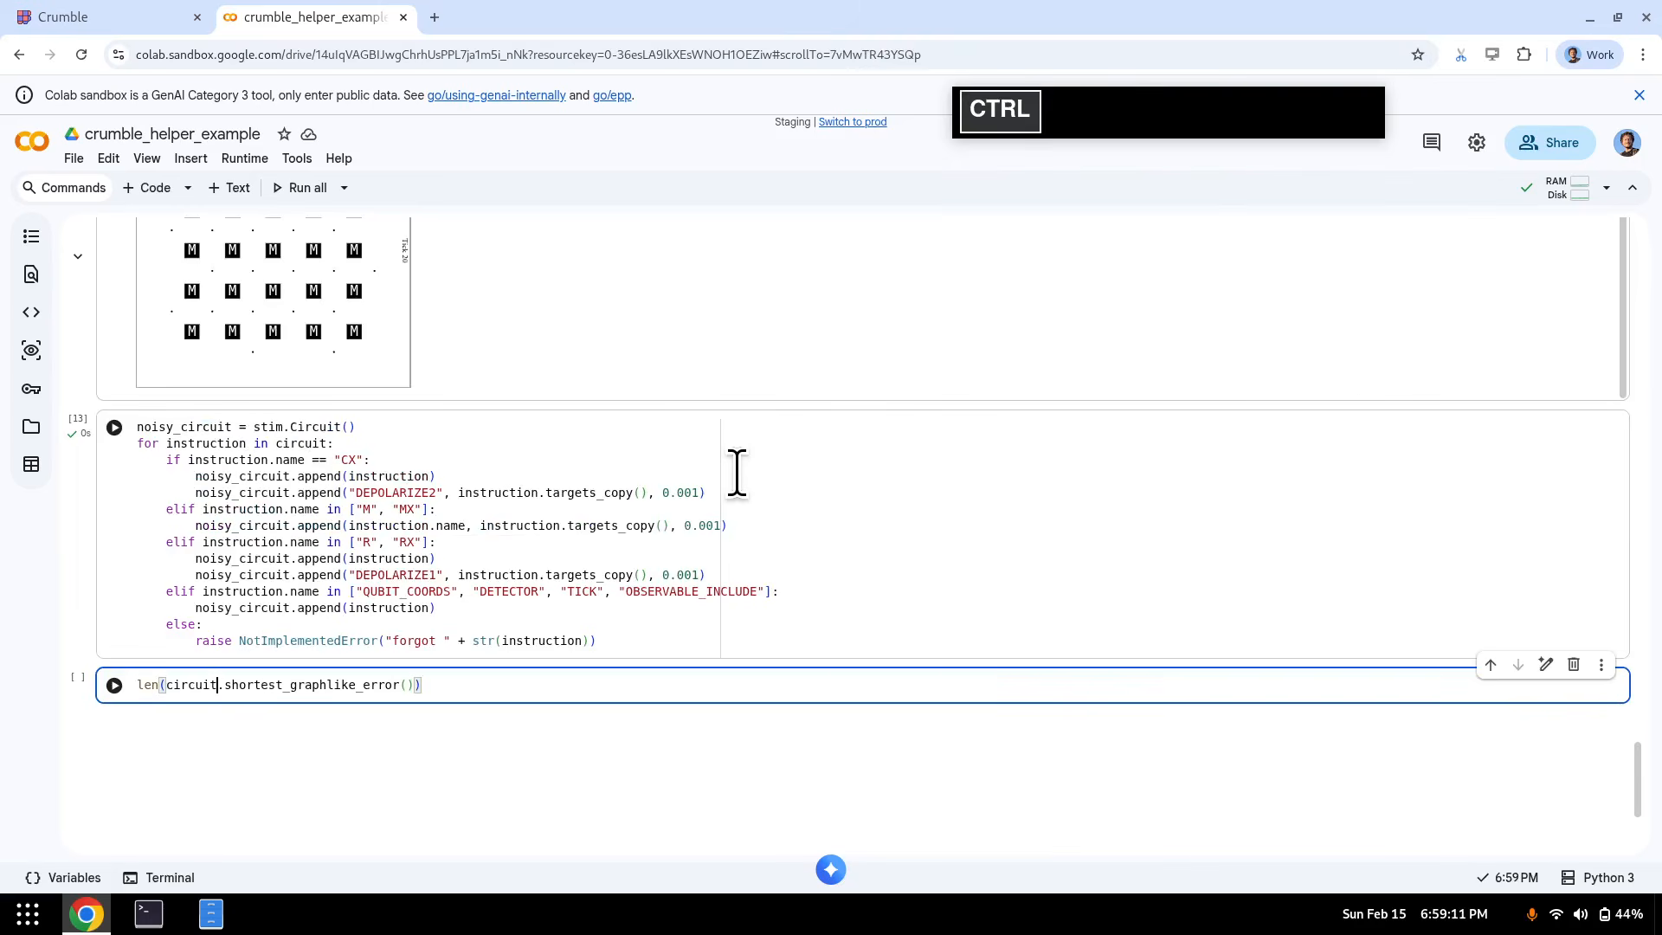
{"action": "key", "text": "ctrl+x"}
{"action": "type", "text": "noisy_"}
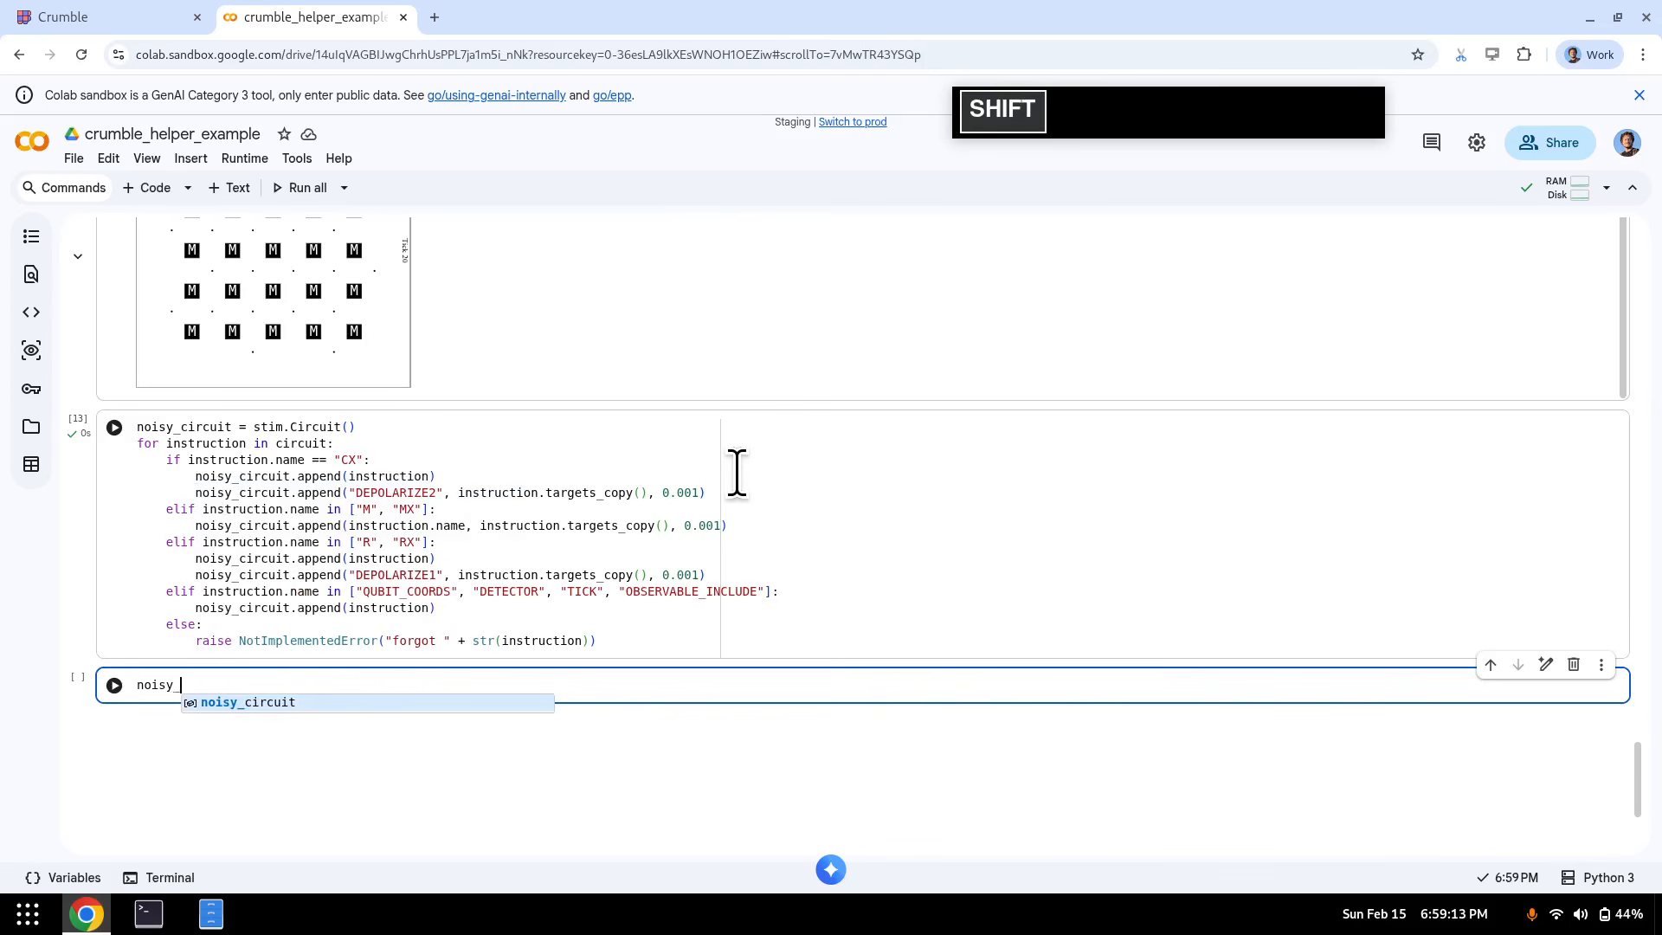
{"action": "type", "text": "circuit.diagram"}
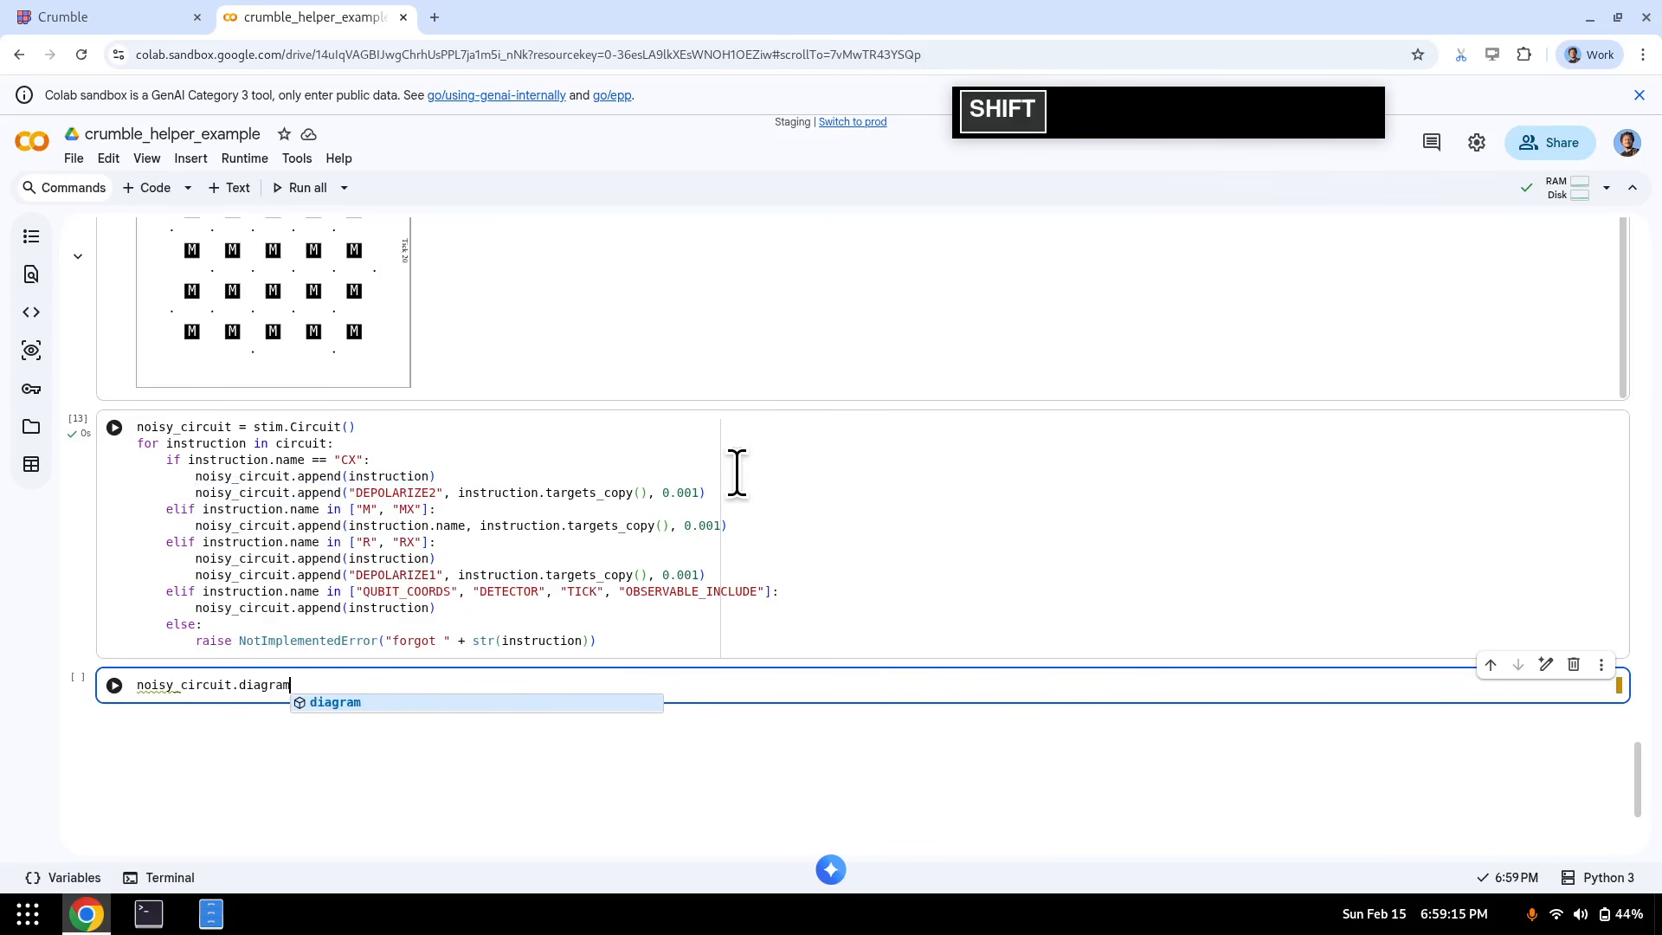
{"action": "type", "text": "(\"timeslice-sv"}
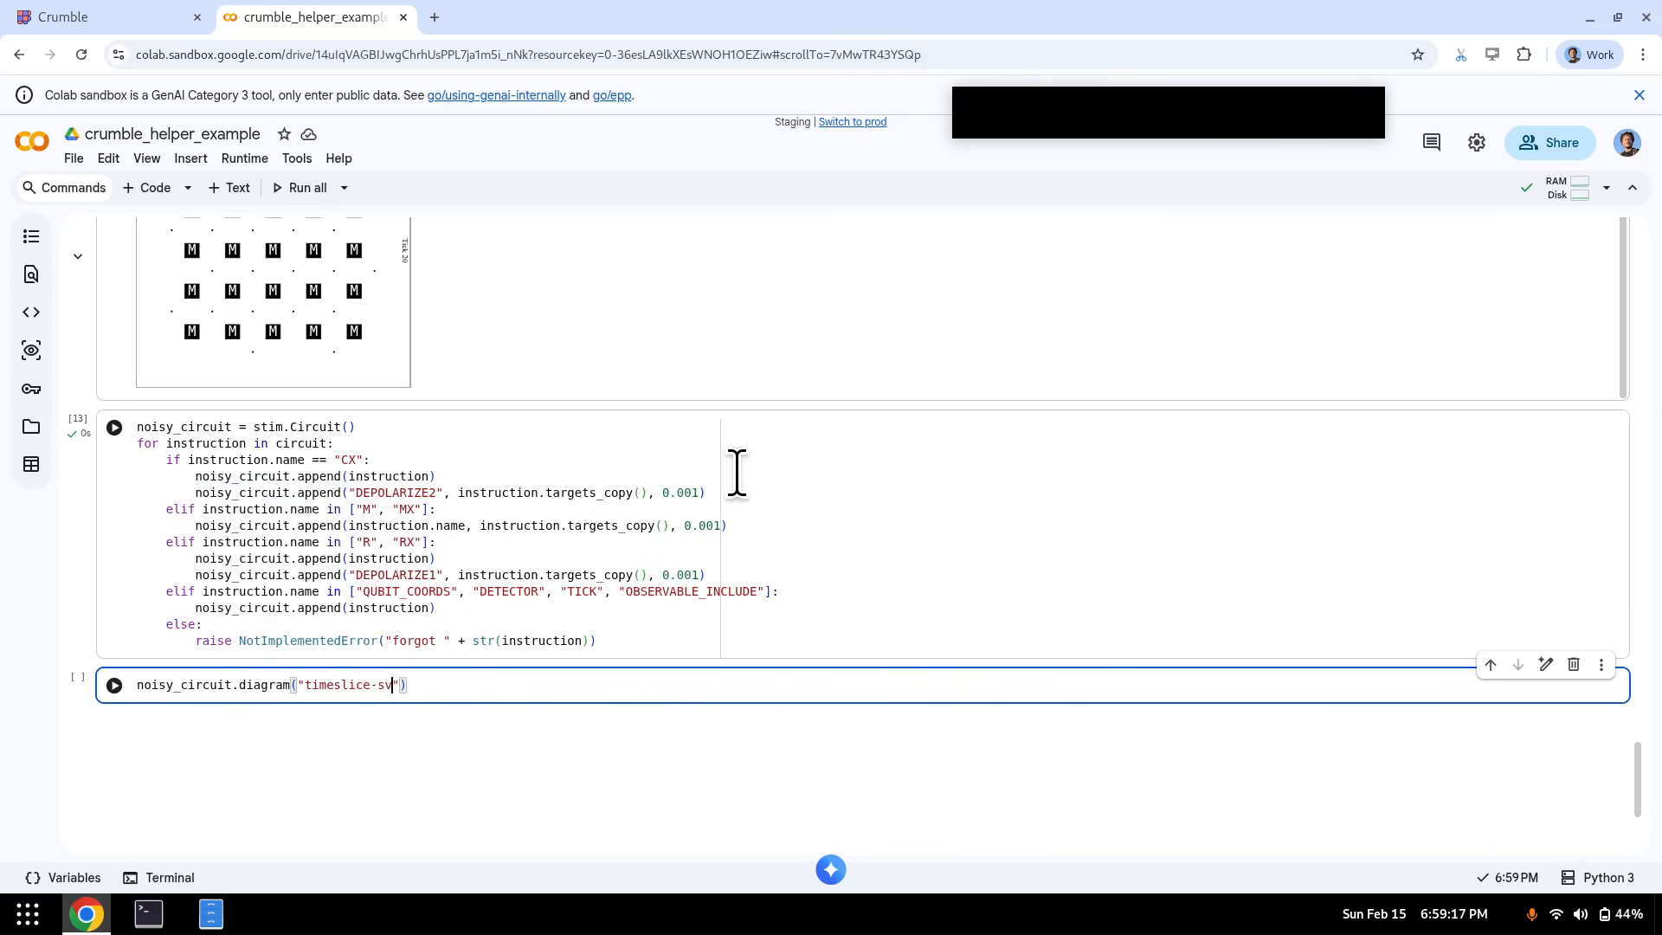
{"action": "type", "text": "g"}
{"action": "key", "text": "shift+Return"}
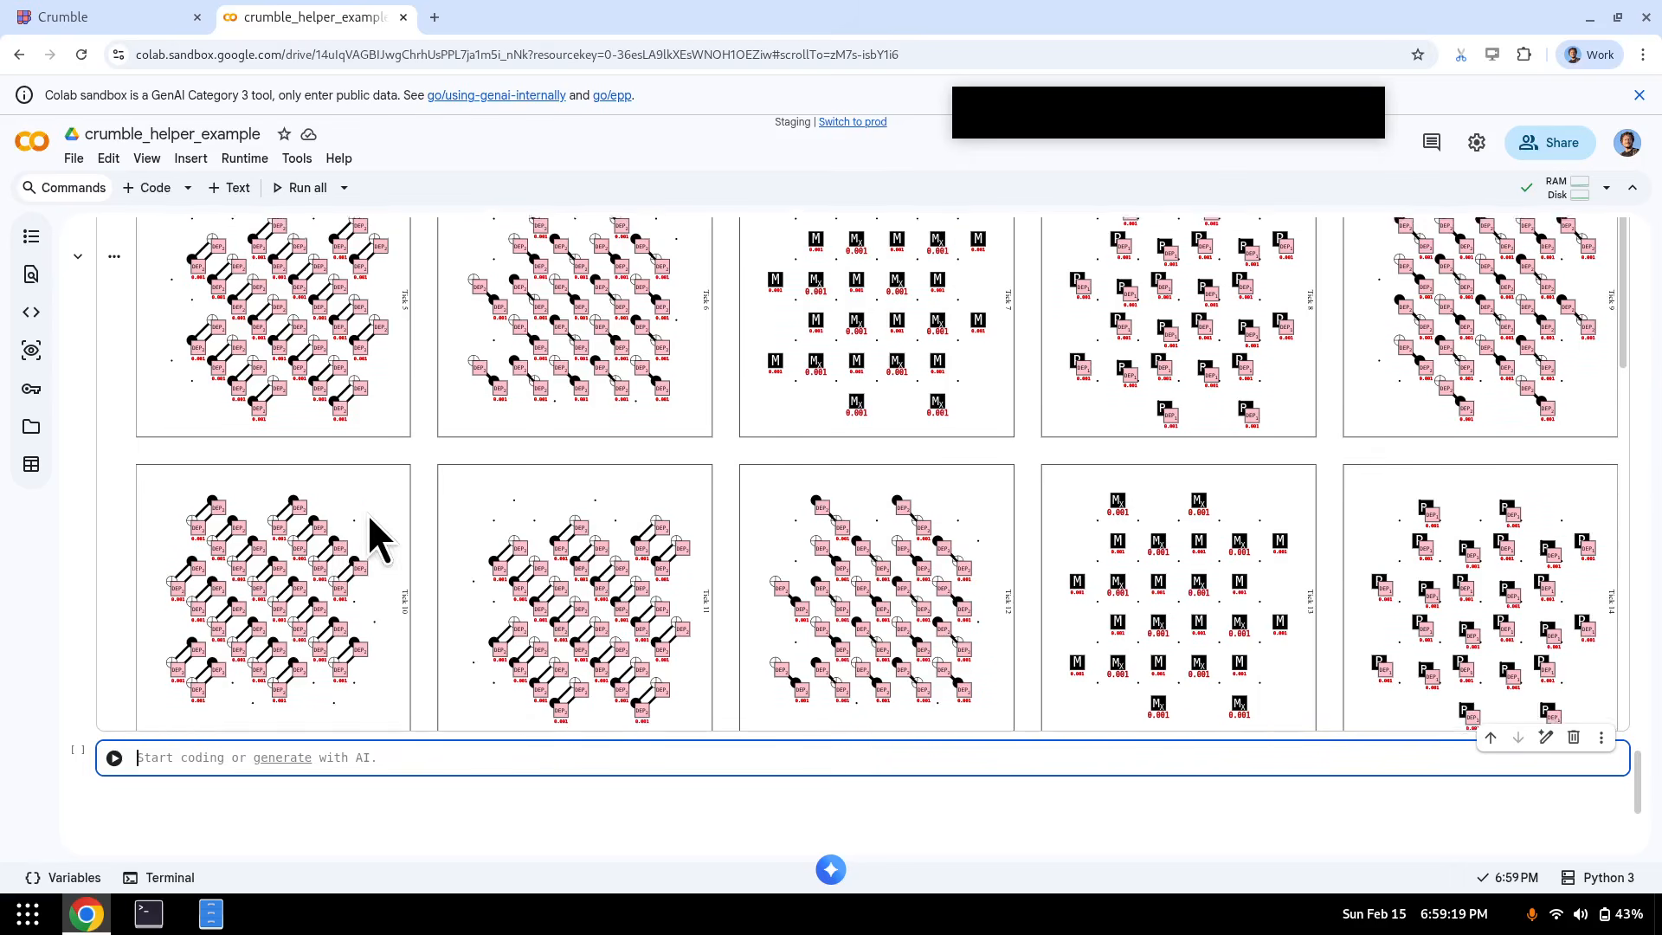
{"action": "scroll", "coordinate": [367, 513], "scroll_direction": "up", "scroll_amount": 6}
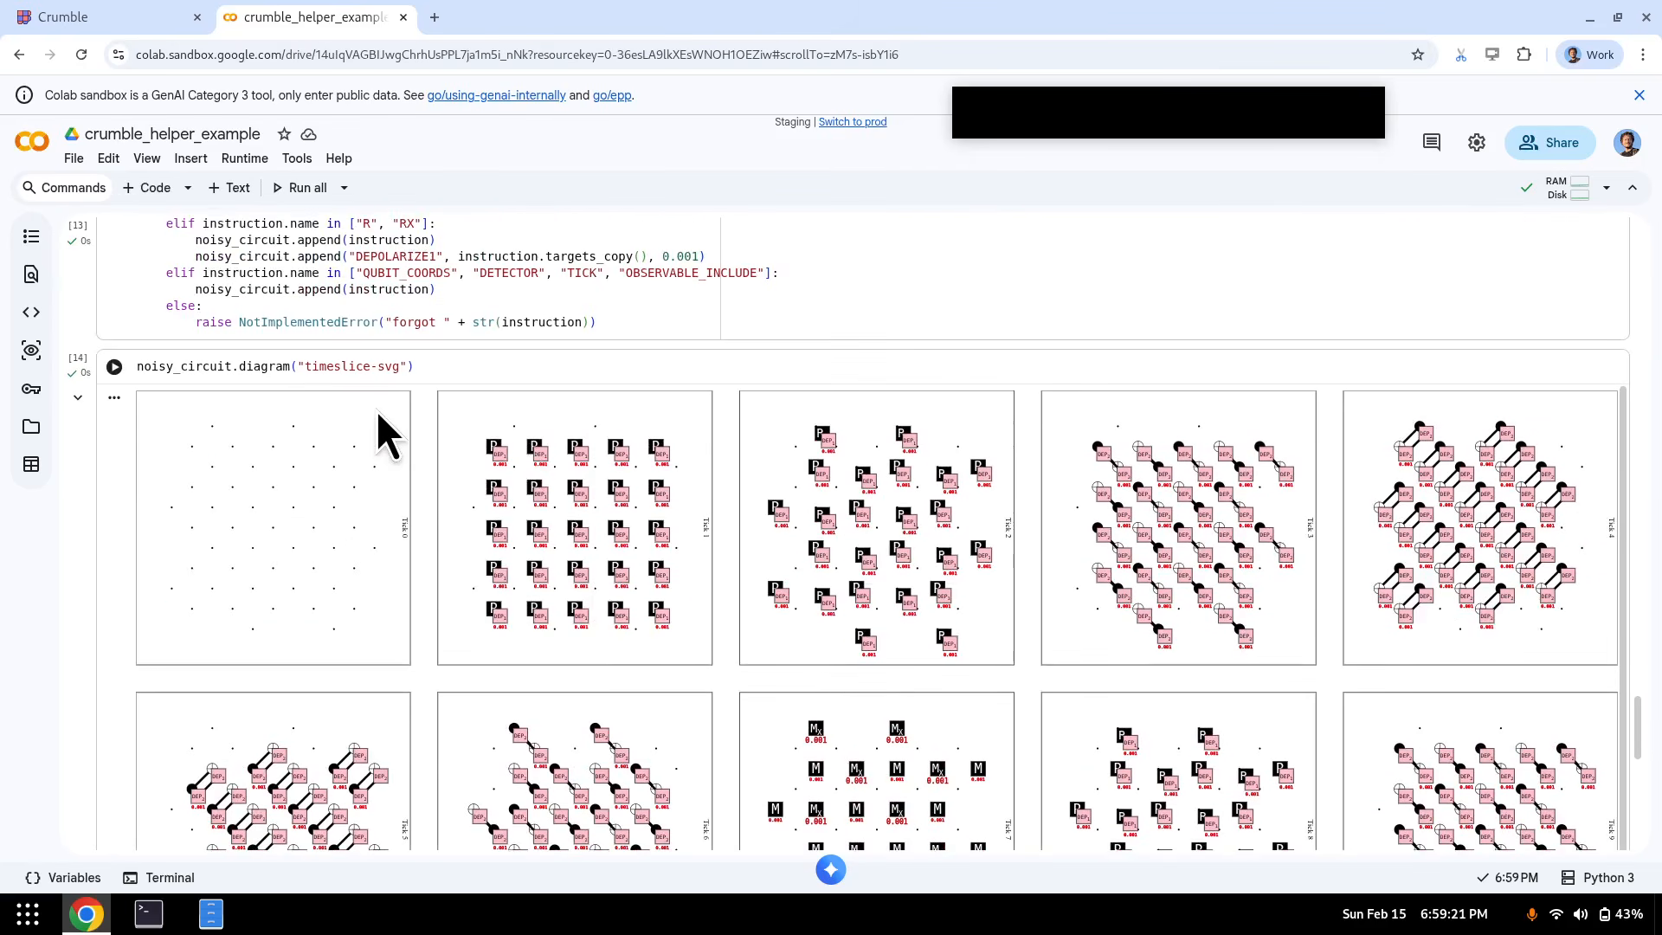
{"action": "scroll", "coordinate": [1135, 442], "scroll_direction": "down", "scroll_amount": 7}
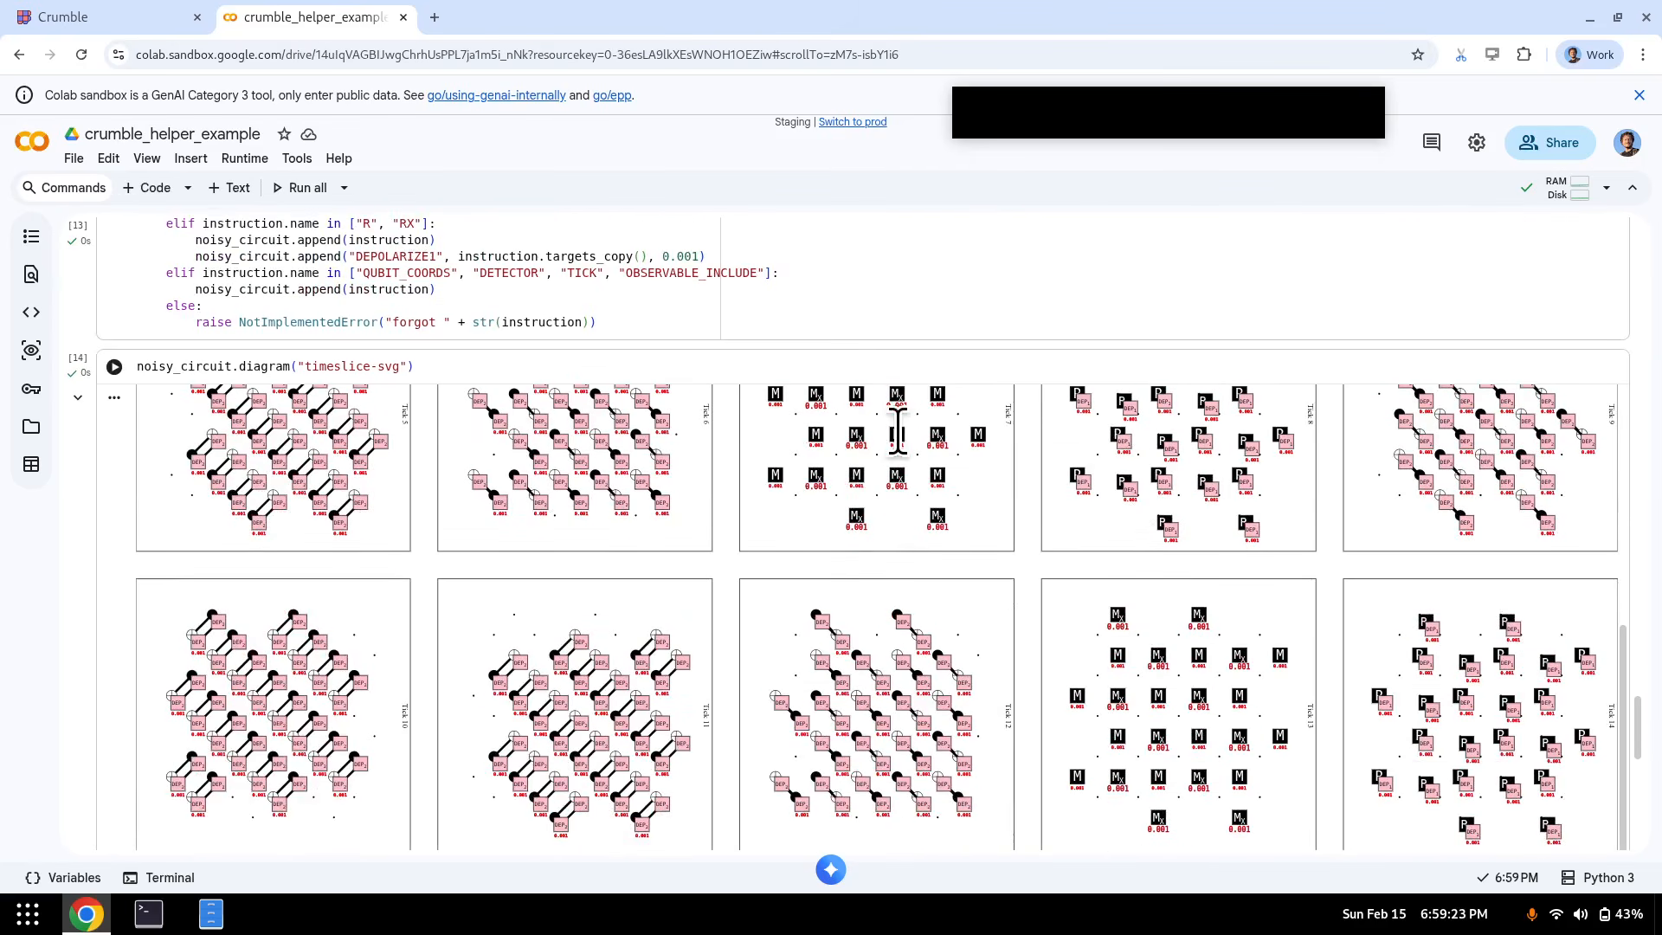
{"action": "scroll", "coordinate": [835, 554], "scroll_direction": "up", "scroll_amount": 10}
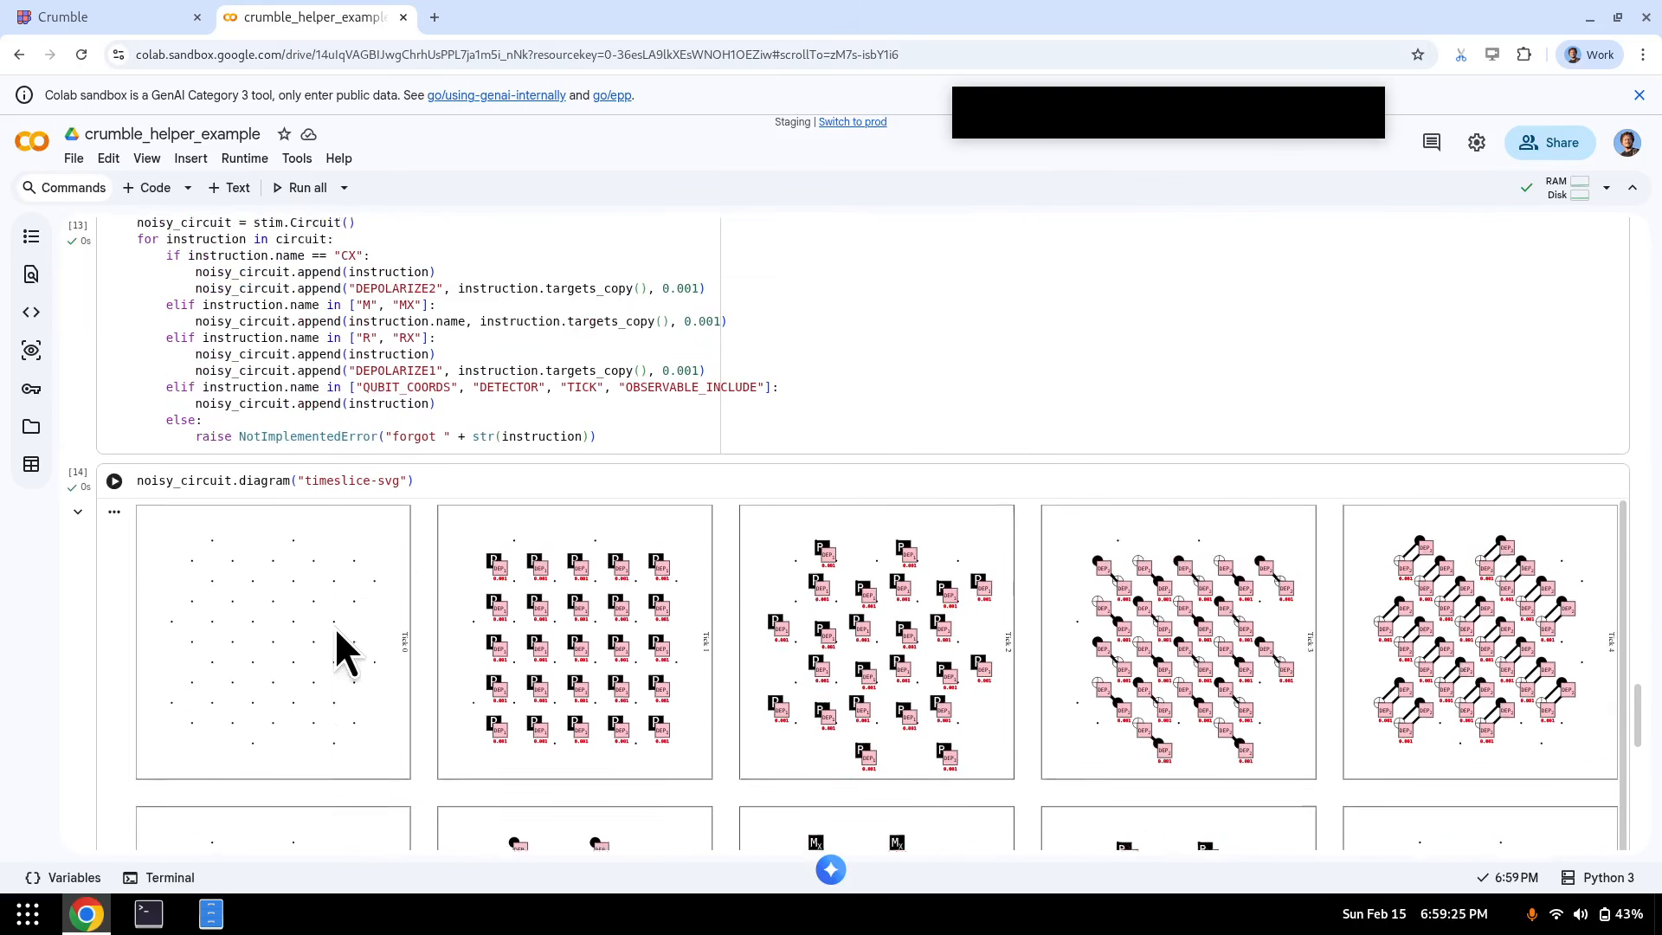
- Run len(noisy_circuit.shortest_graphlike_error()), getting 3, then bring Crumble to the front
{"action": "left_click", "coordinate": [246, 584]}
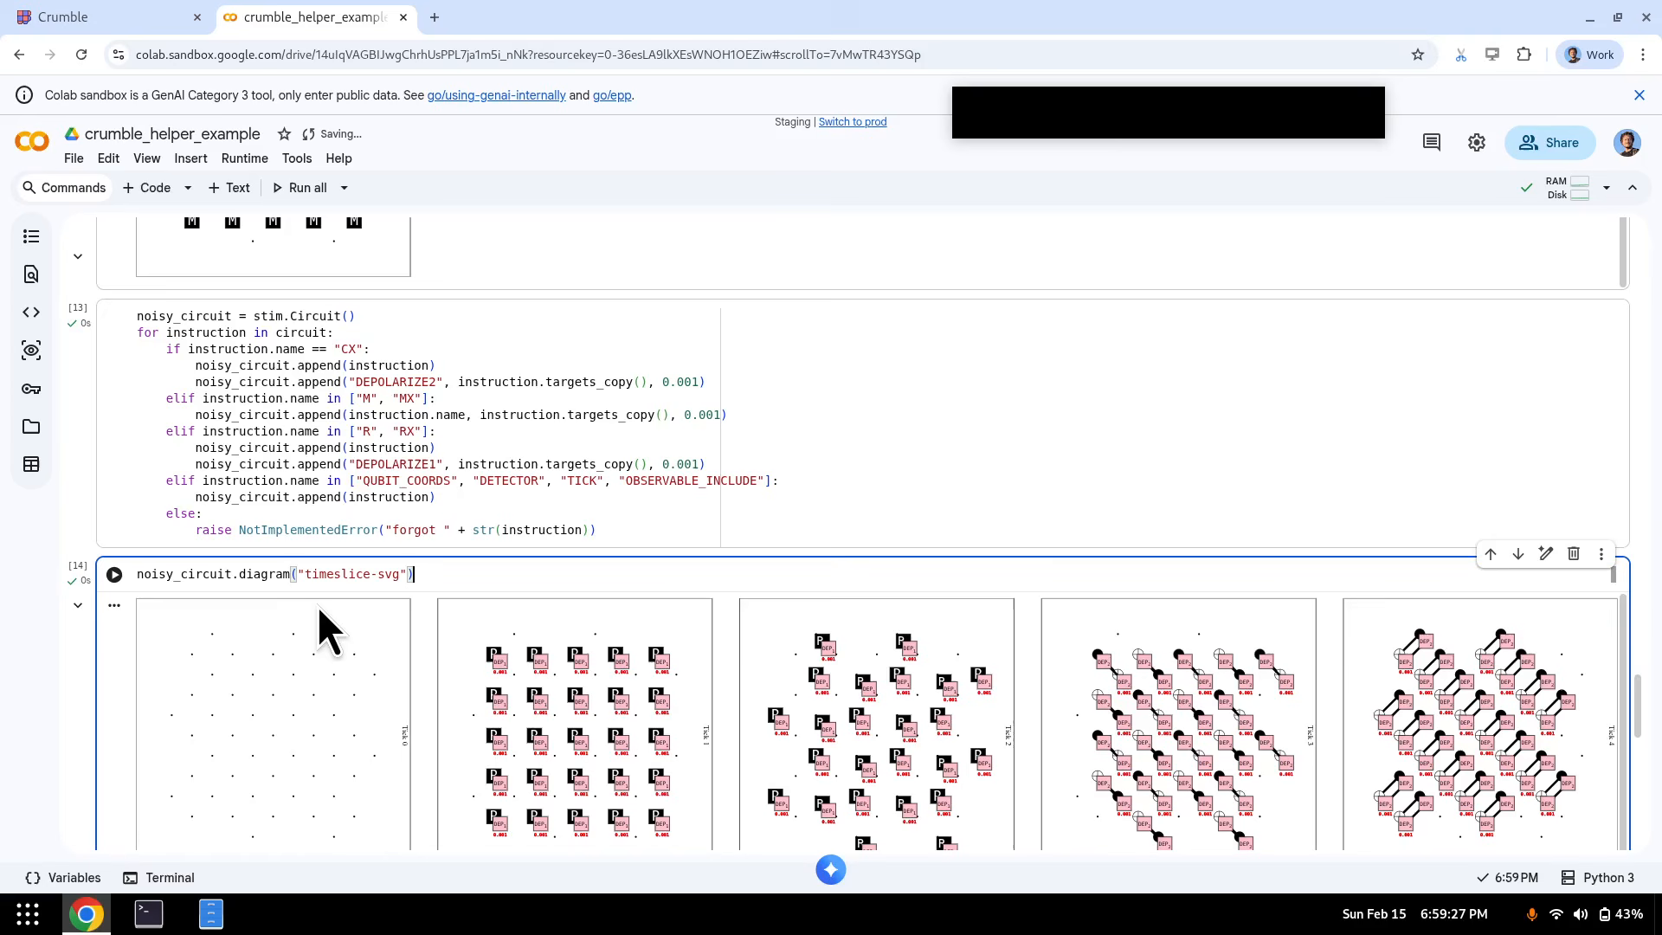
{"action": "key", "text": "ctrl+a"}
{"action": "key", "text": "ctrl+v"}
{"action": "key", "text": "shift+Return"}
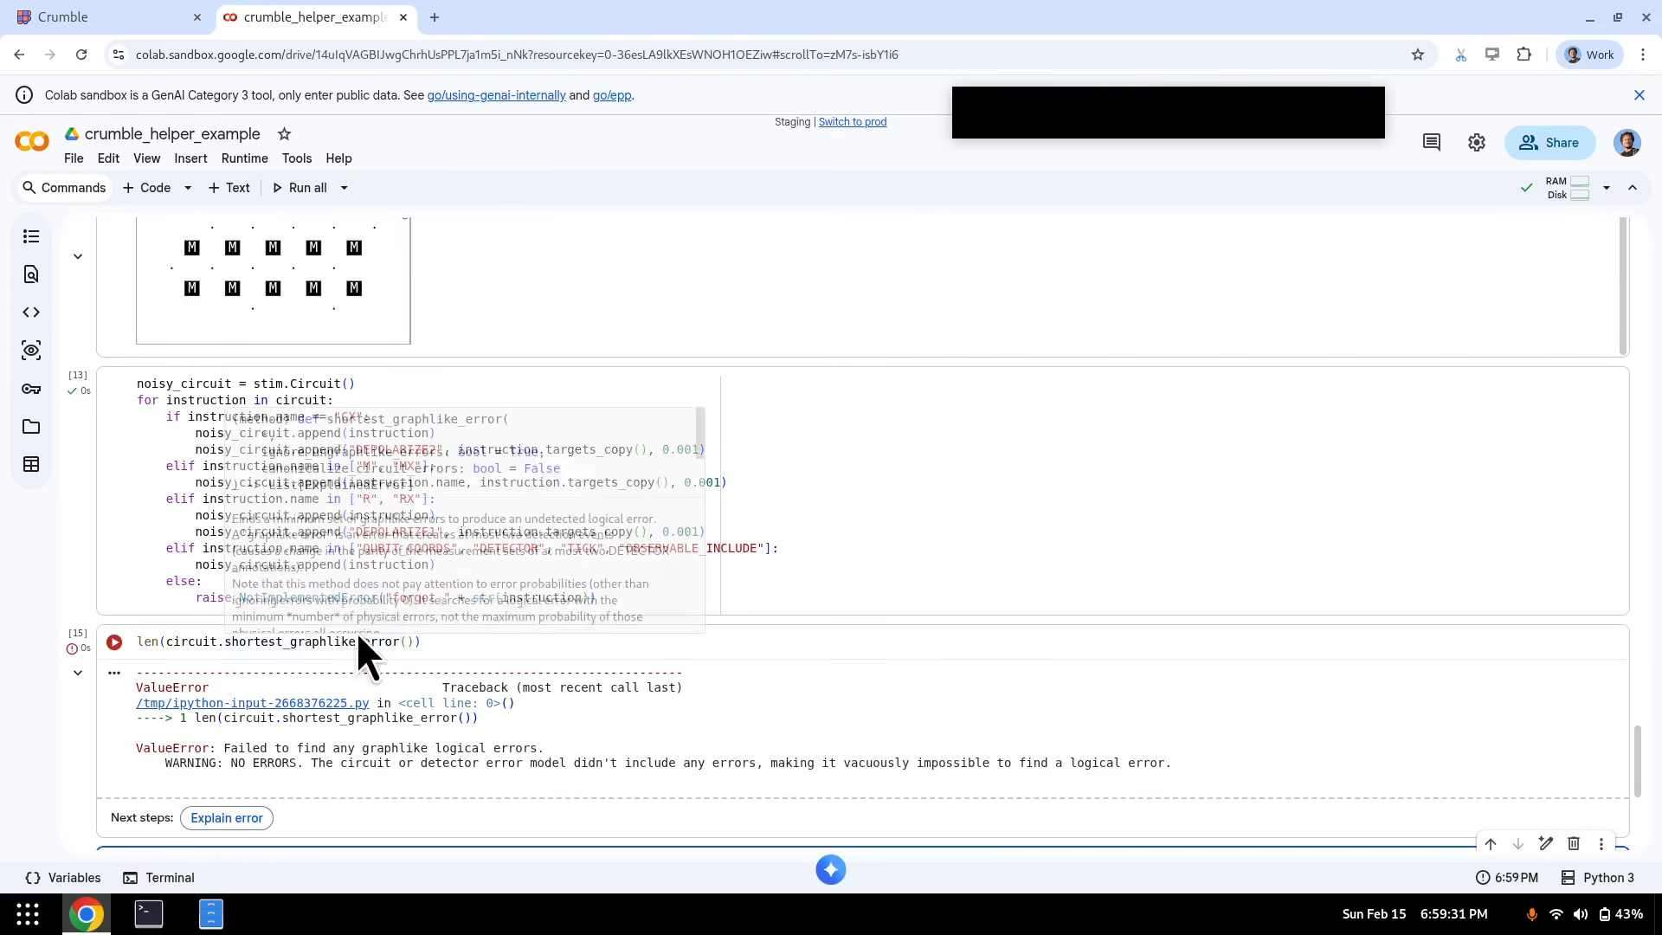
{"action": "left_click", "coordinate": [165, 637]}
{"action": "type", "text": "noisy_"}
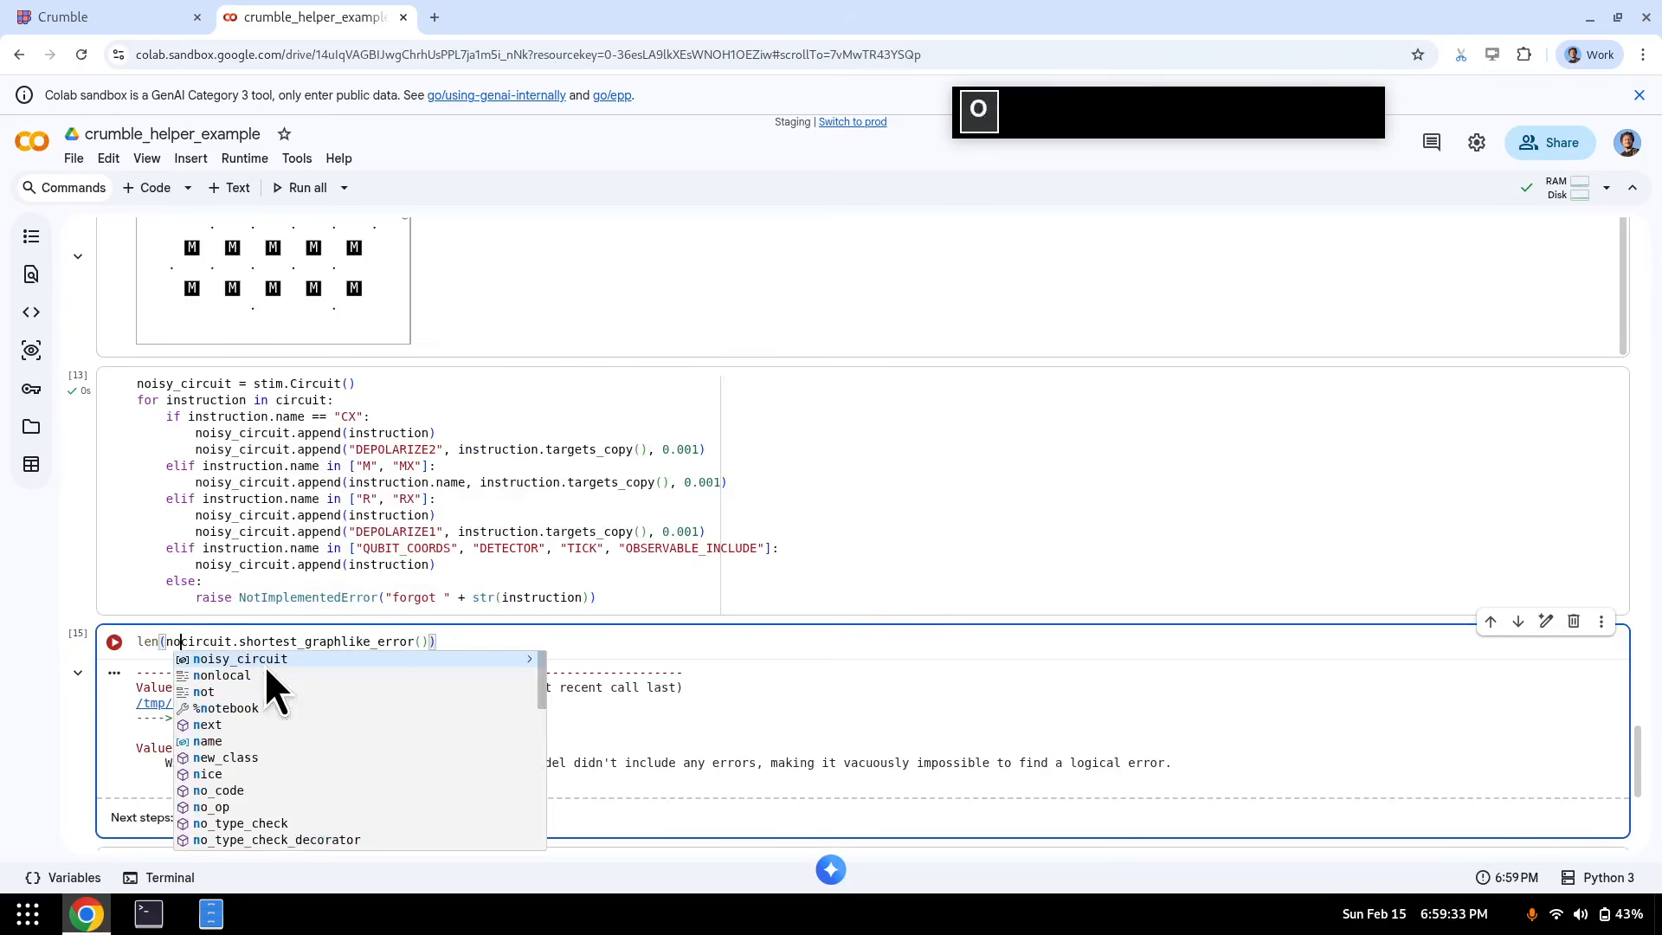
{"action": "key", "text": "shift+Return"}
{"action": "left_click_drag", "start_coordinate": [186, 633], "coordinate": [90, 632]}
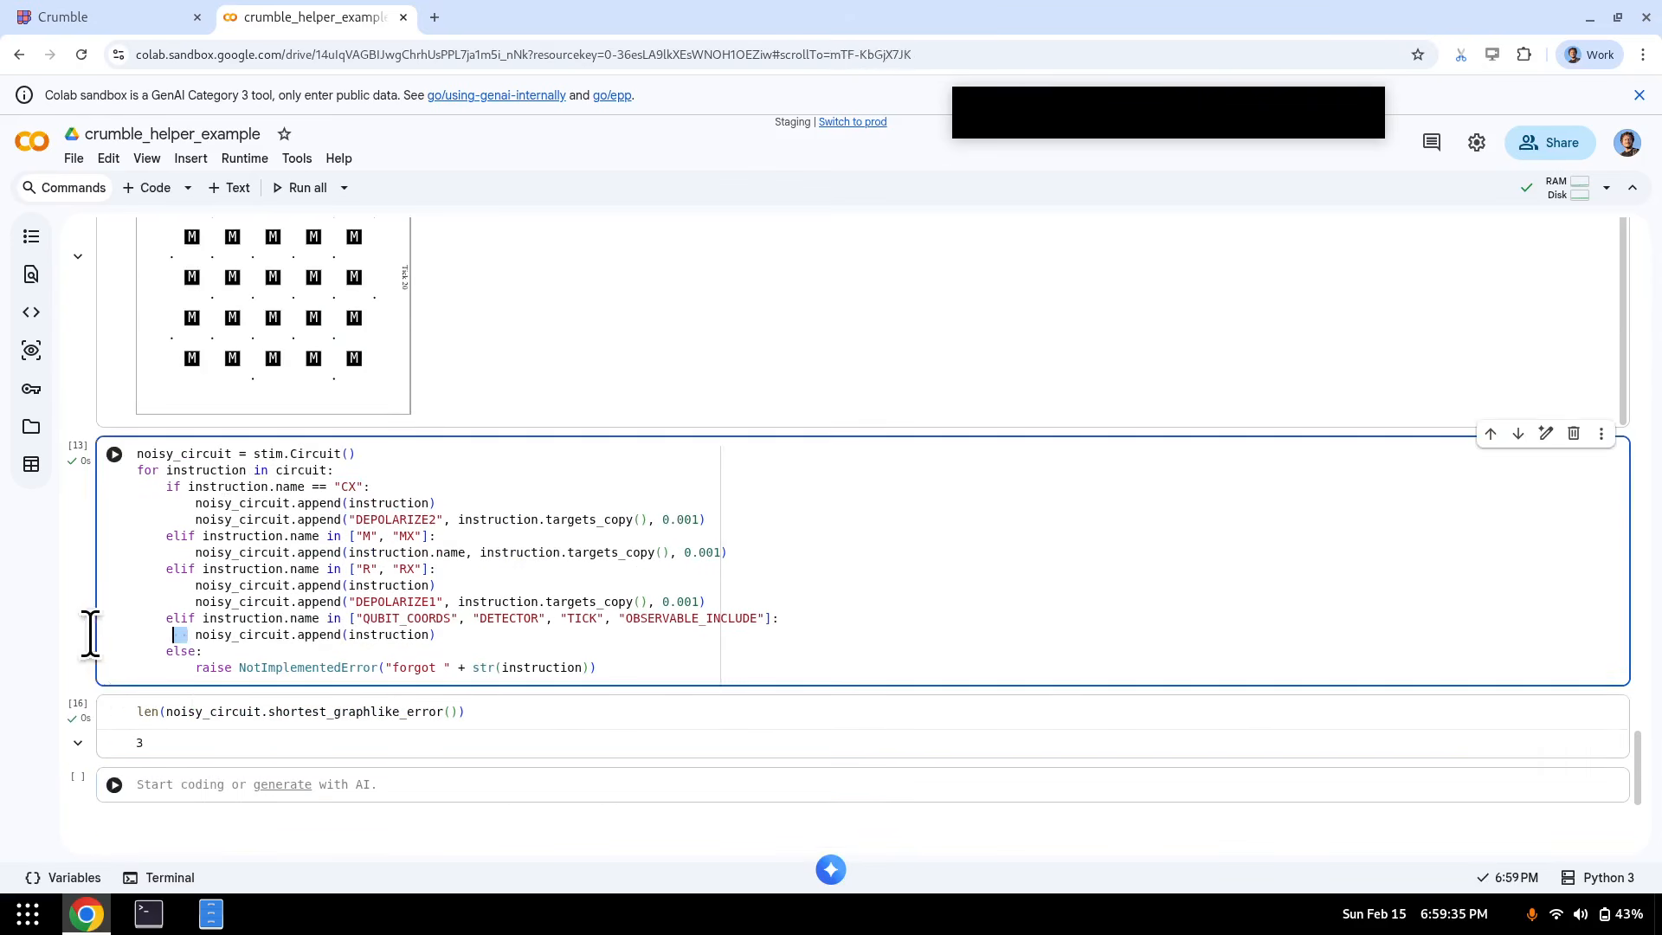
{"action": "left_click_drag", "start_coordinate": [167, 743], "coordinate": [127, 742]}
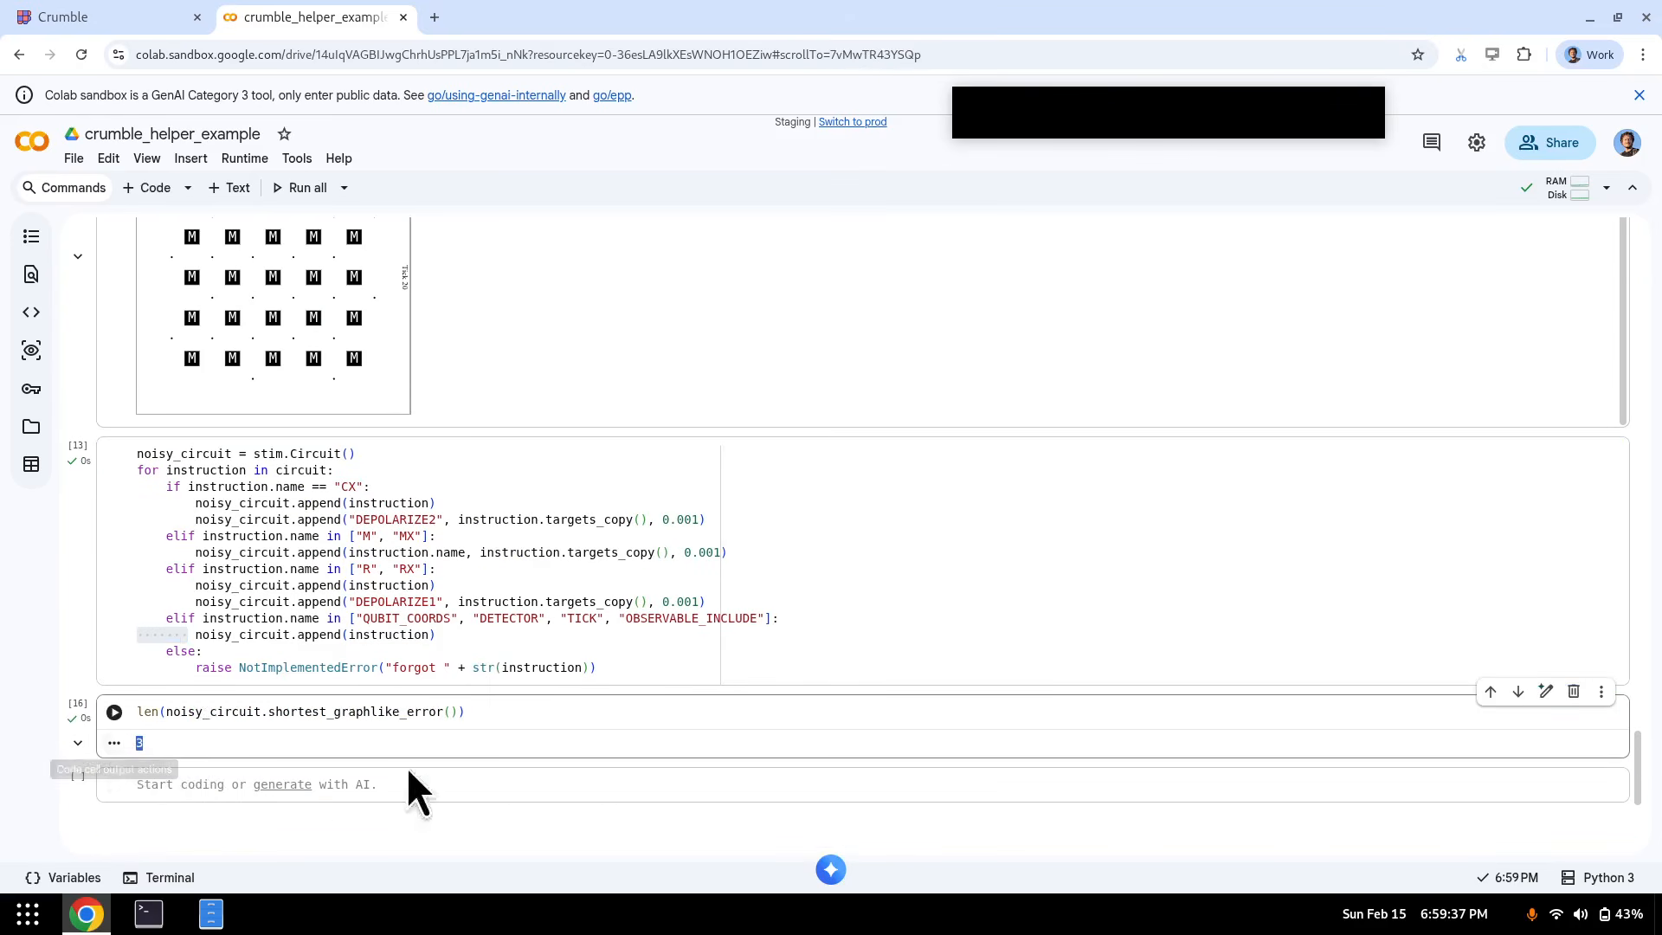
{"action": "left_click", "coordinate": [96, 14]}
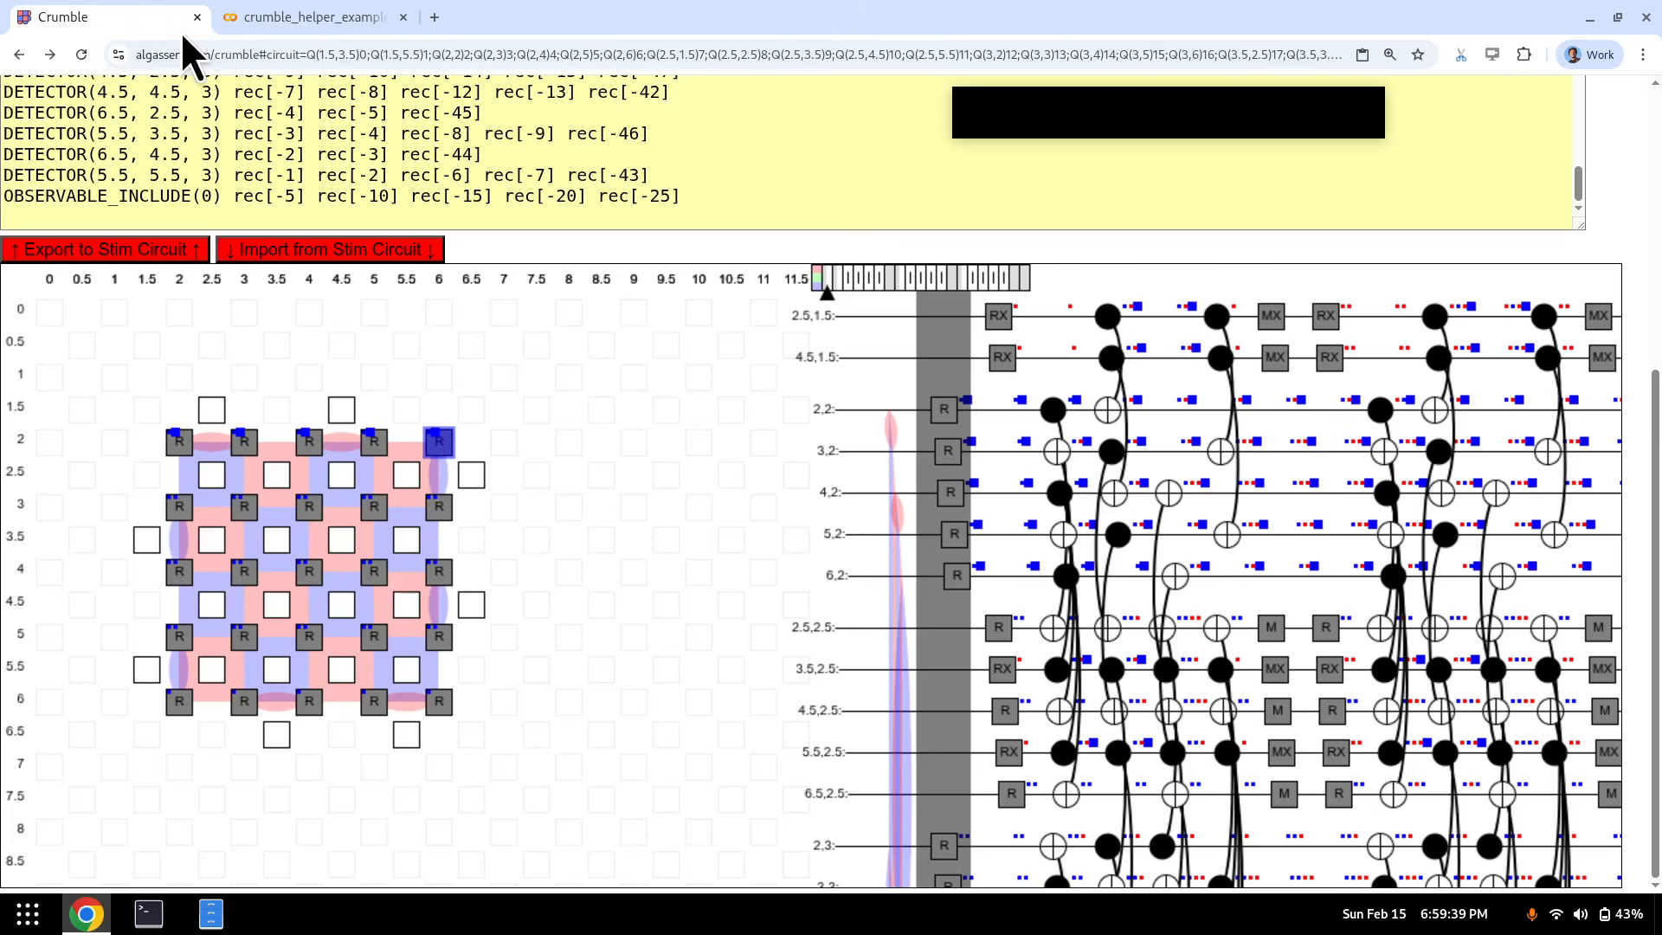
- Hide Crumble's Stim import/export text to reveal the qubit grid
{"action": "left_click", "coordinate": [374, 441]}
{"action": "key", "text": "e"}
{"action": "key", "text": "e"}
{"action": "key", "text": "e"}
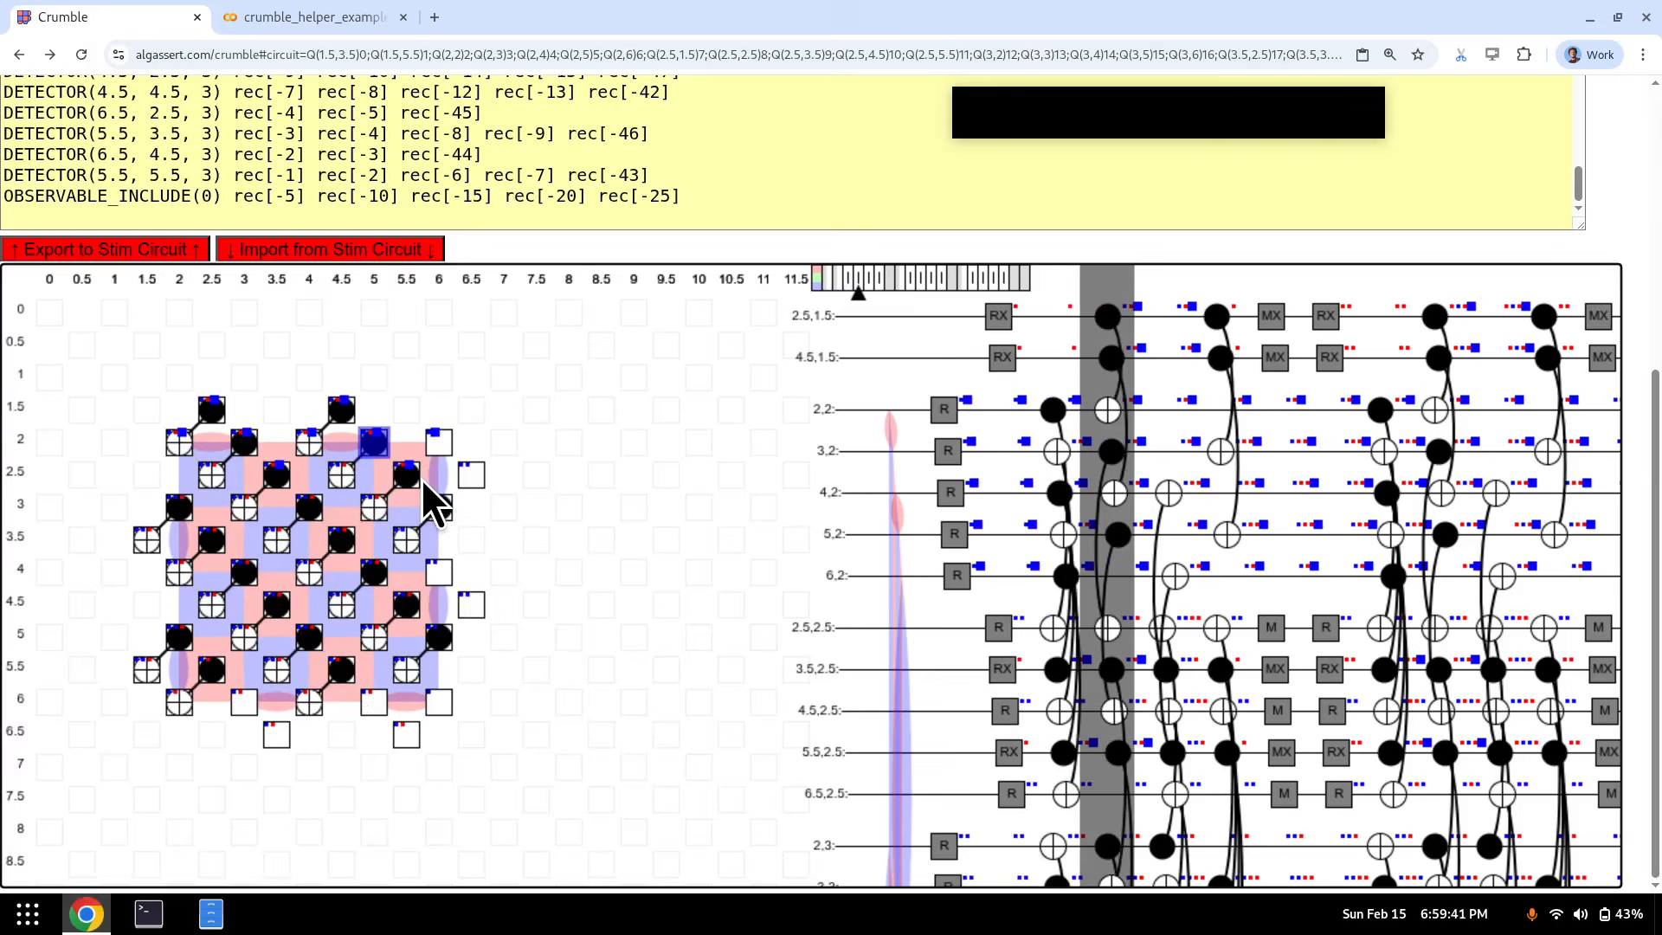
{"action": "scroll", "coordinate": [417, 479], "scroll_direction": "up", "scroll_amount": 5}
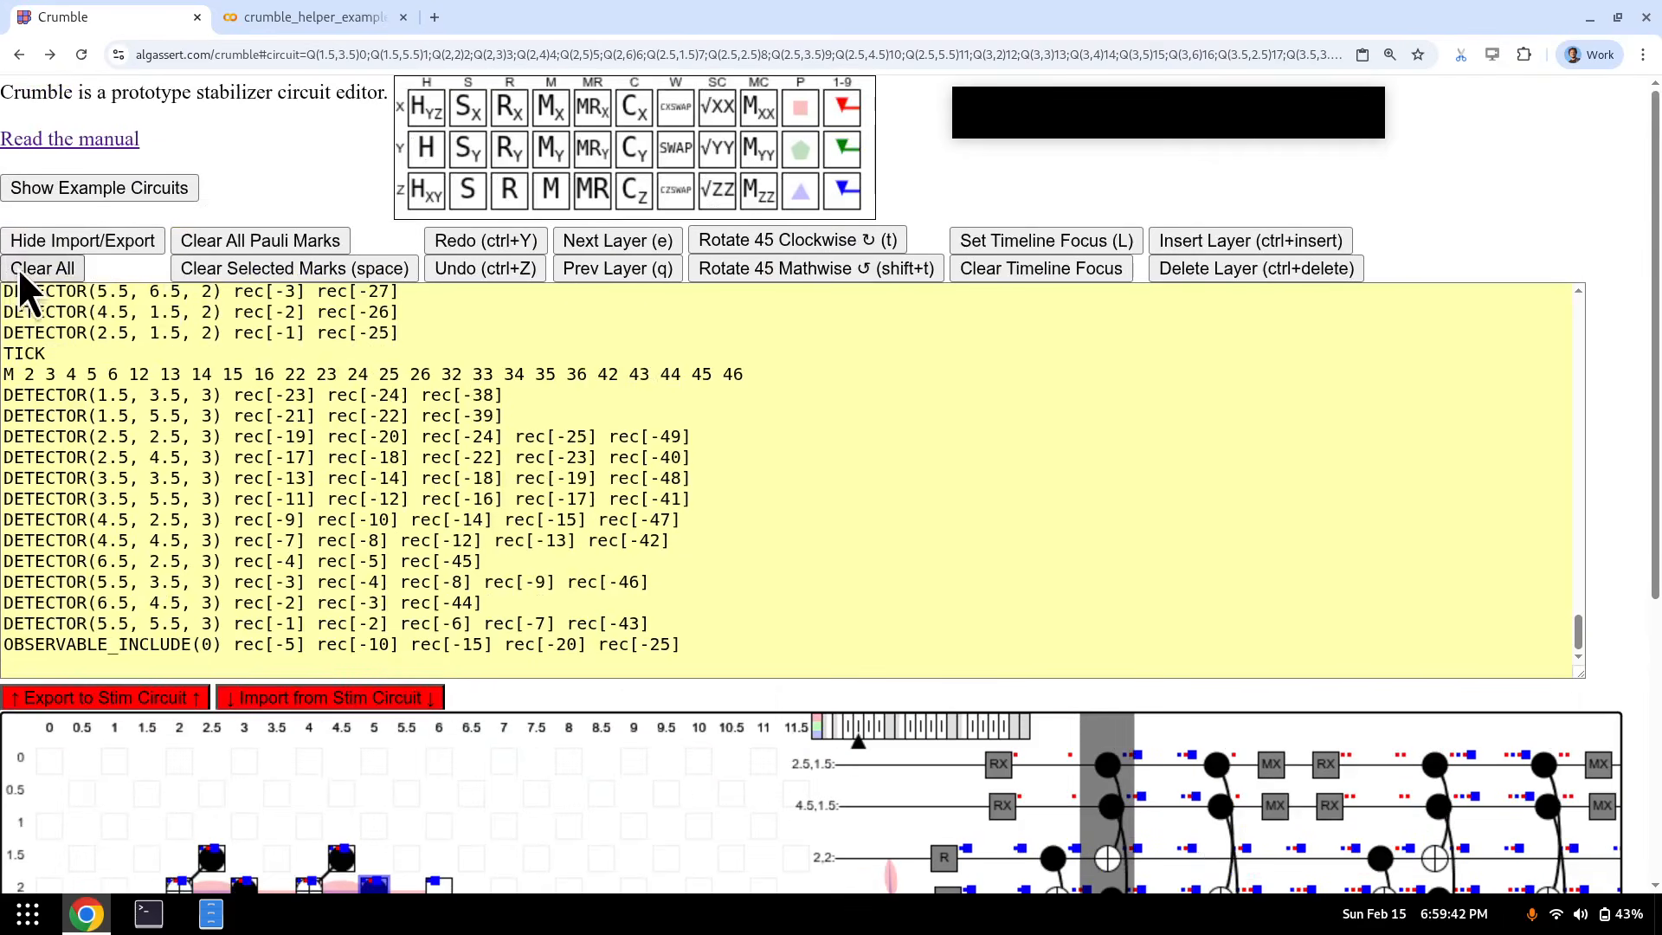
{"action": "left_click", "coordinate": [91, 246]}
- Insert an empty layer at the current layer and select the qubit at (3.5, 4.5)
{"action": "left_click", "coordinate": [384, 526]}
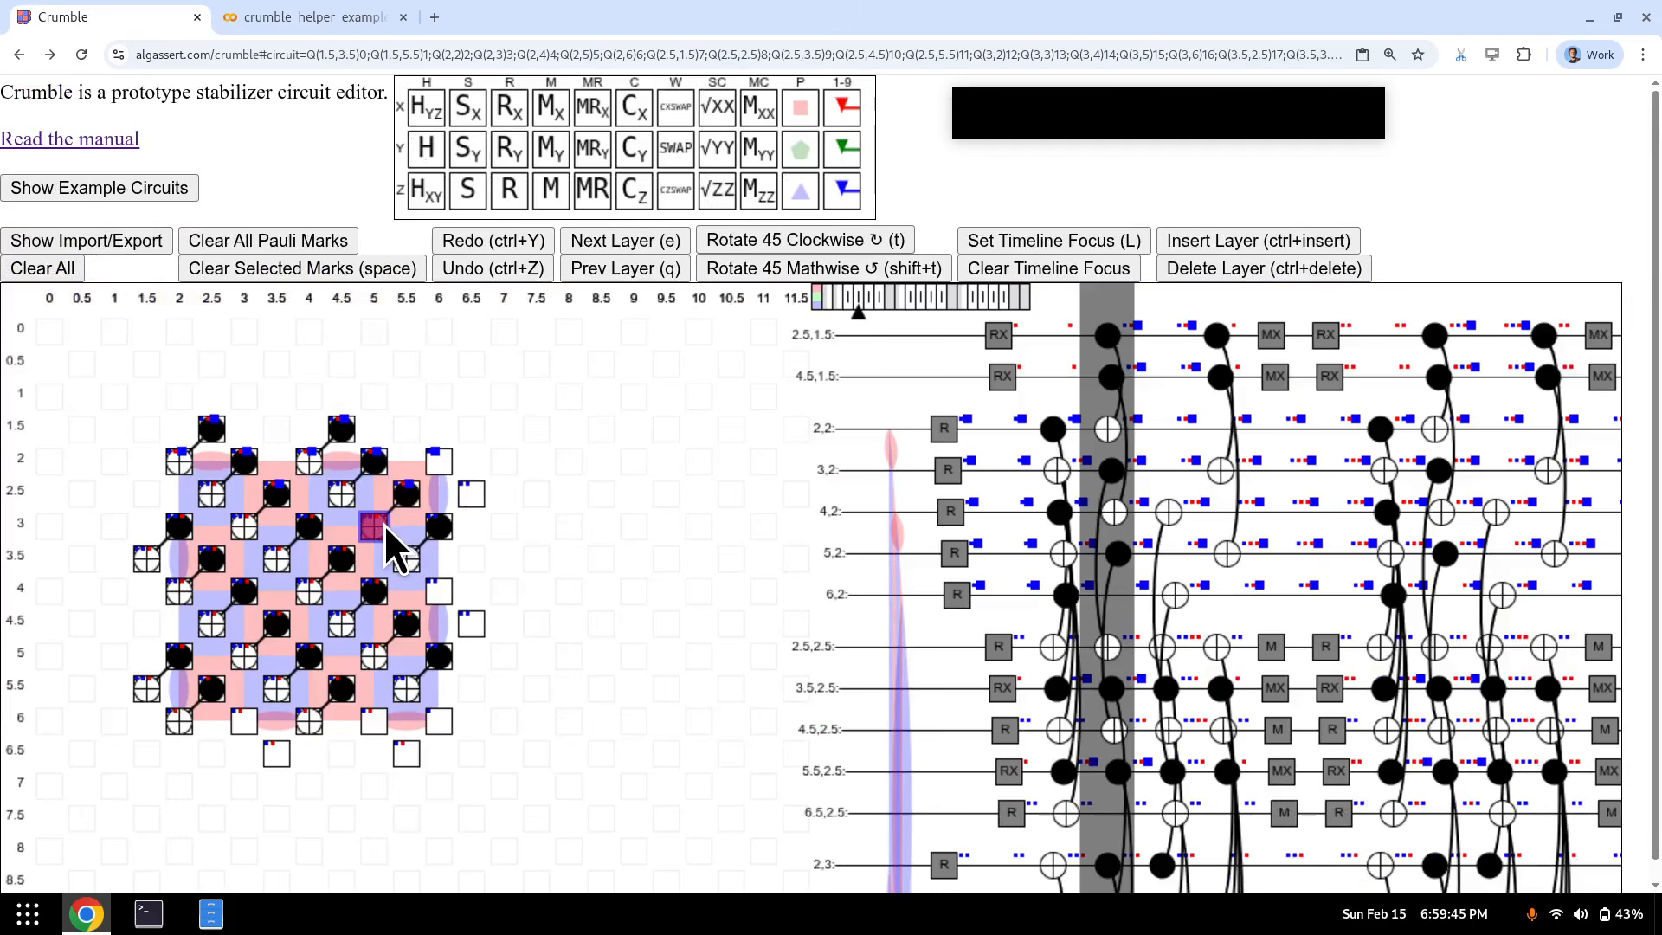
{"action": "key", "text": "q"}
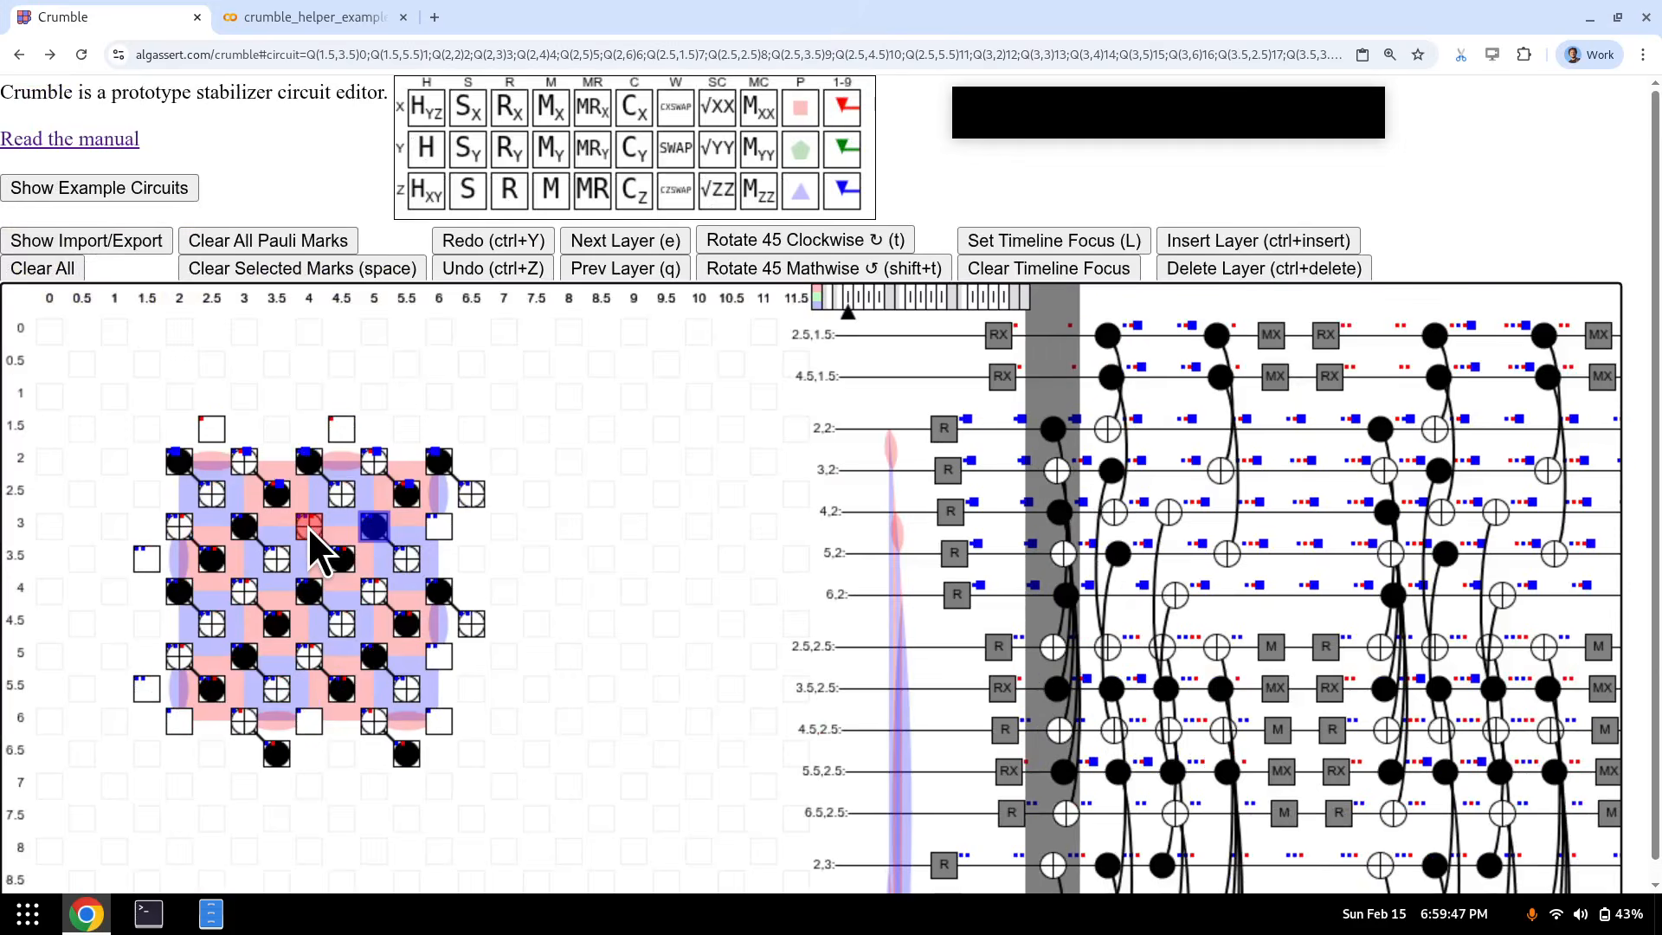
{"action": "key", "text": "e"}
{"action": "key", "text": "e"}
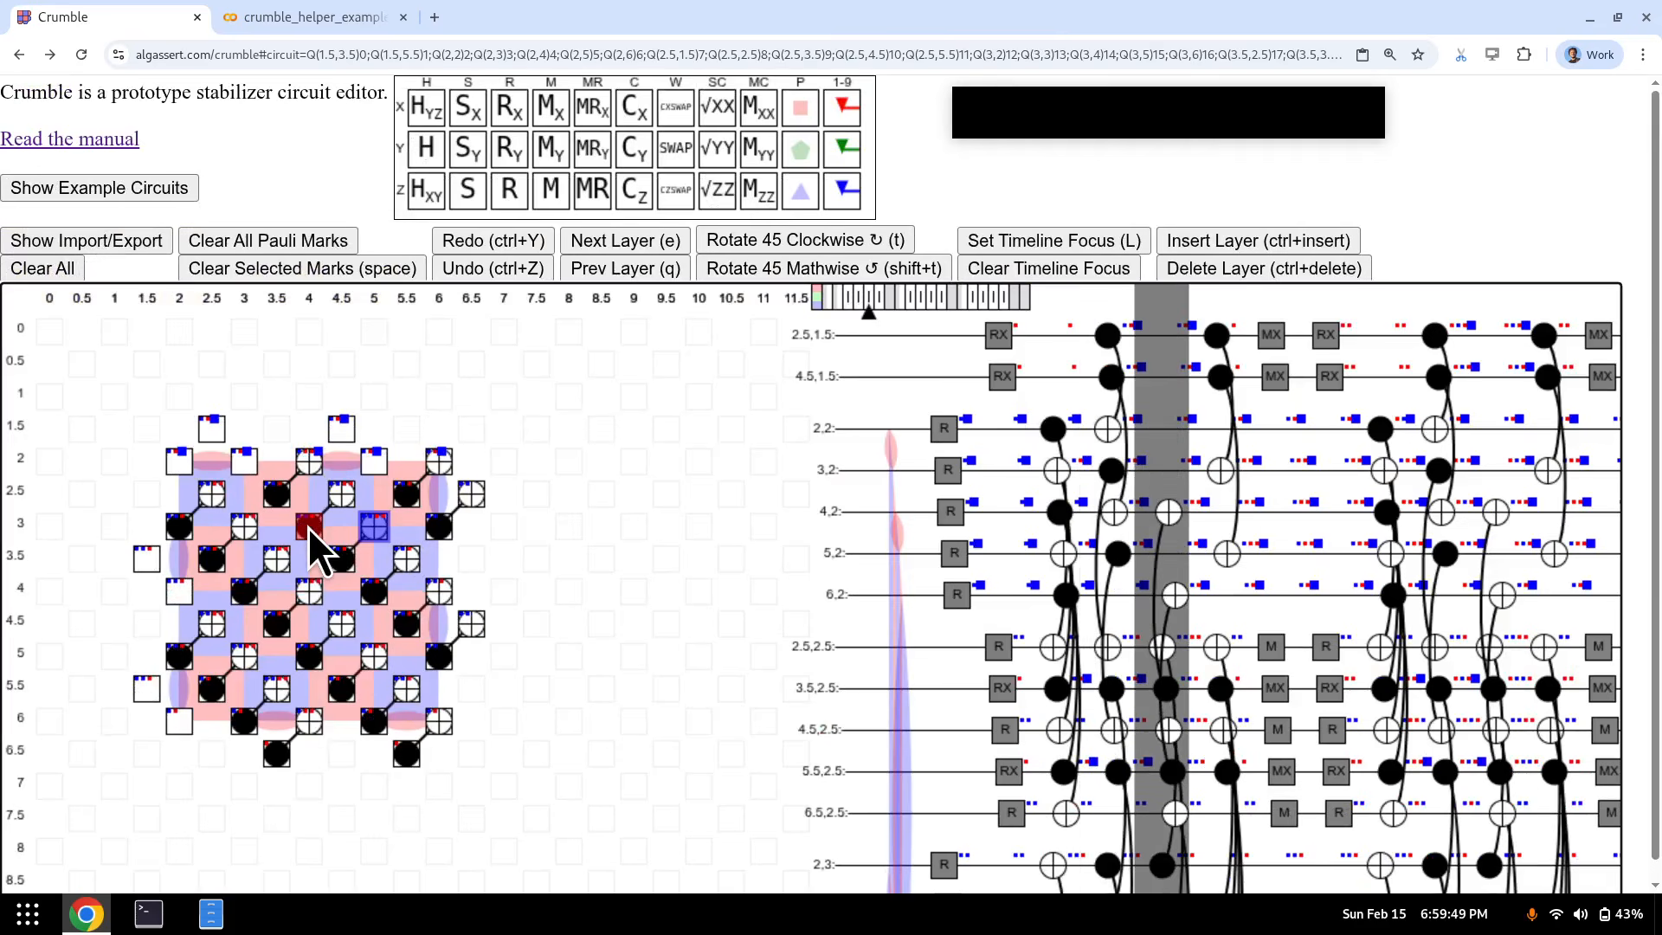
{"action": "key", "text": "ctrl+Insert"}
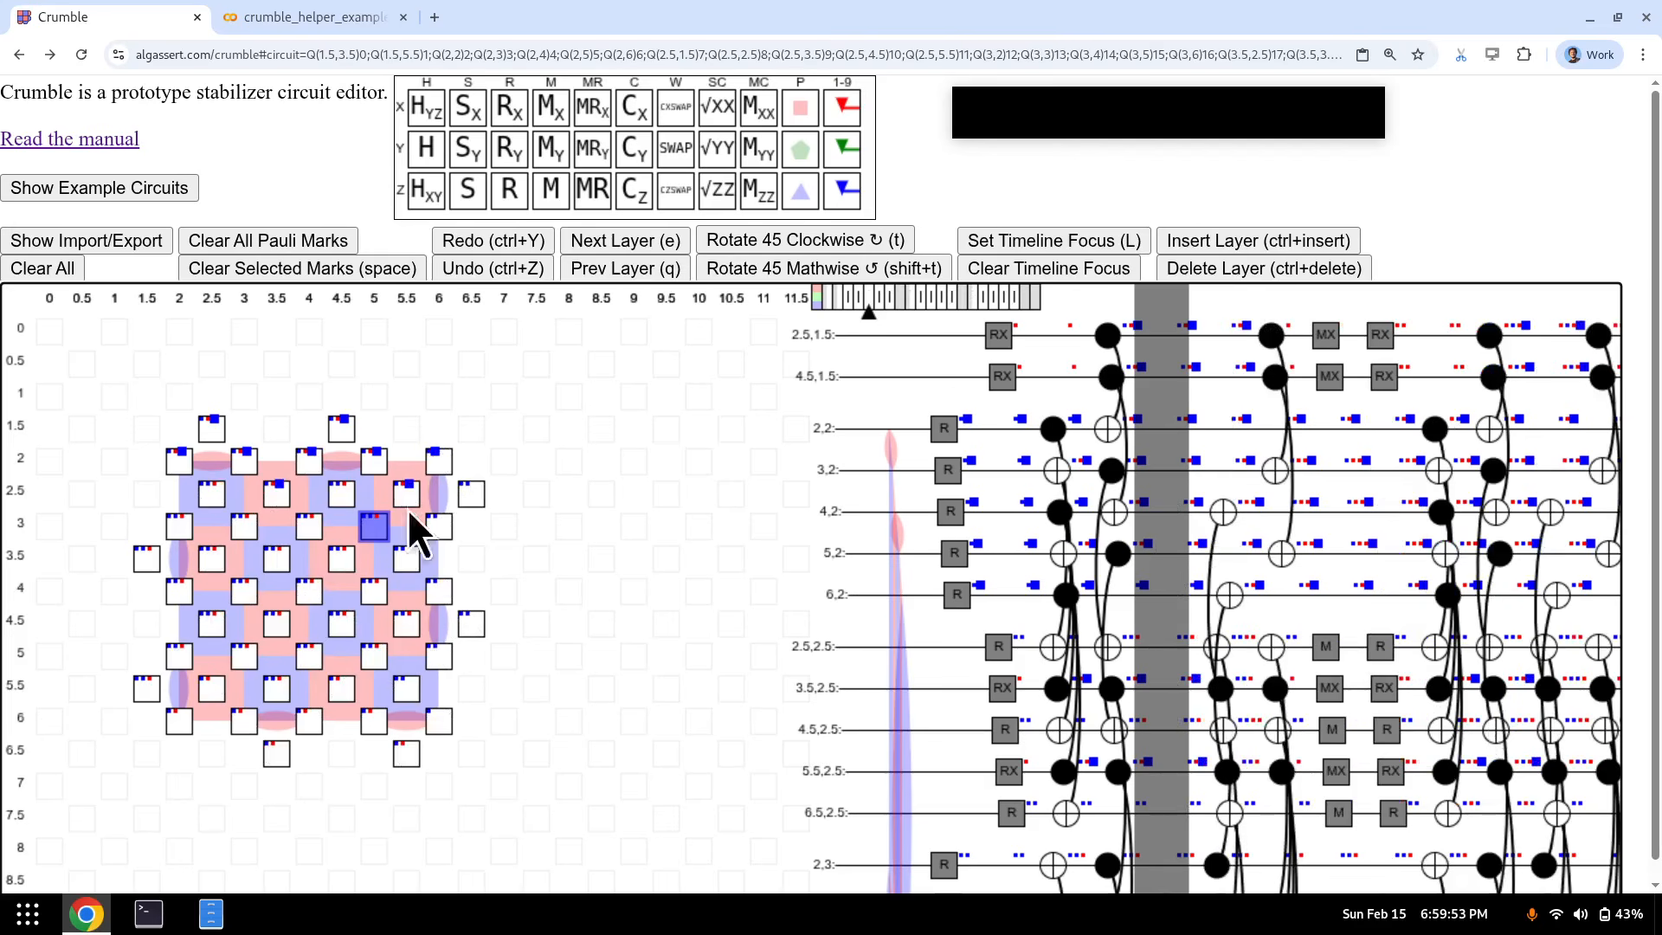
{"action": "left_click", "coordinate": [282, 615]}
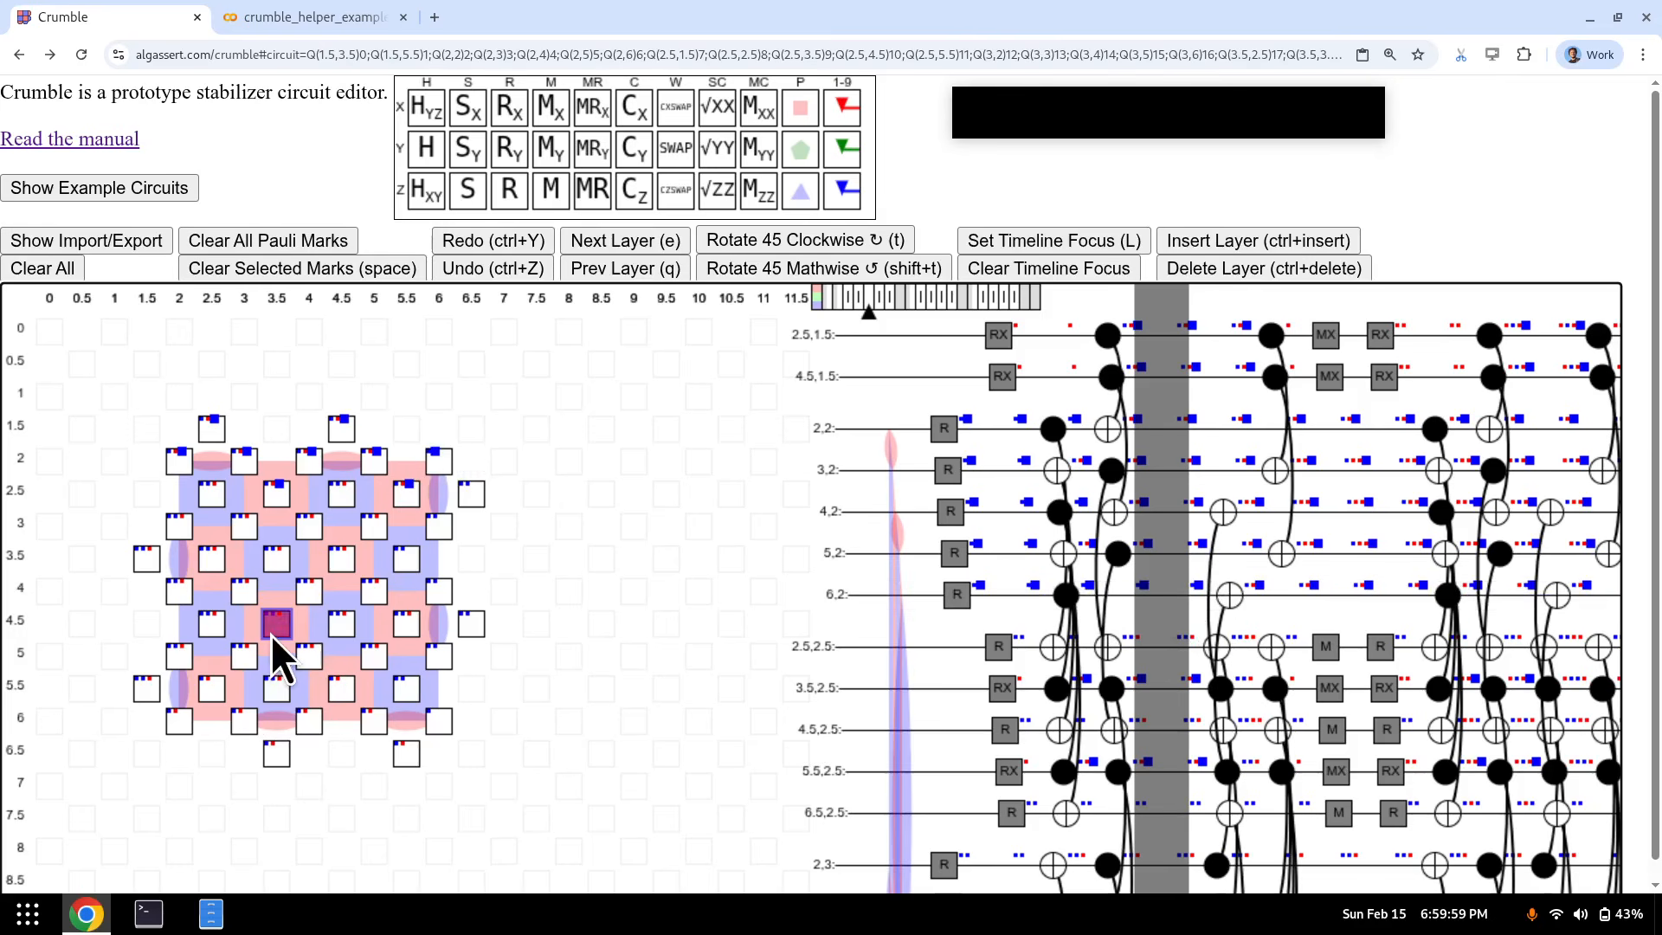
- Mark a Pauli error on the selected qubit and follow its propagation across the qubits
{"action": "key", "text": "l"}
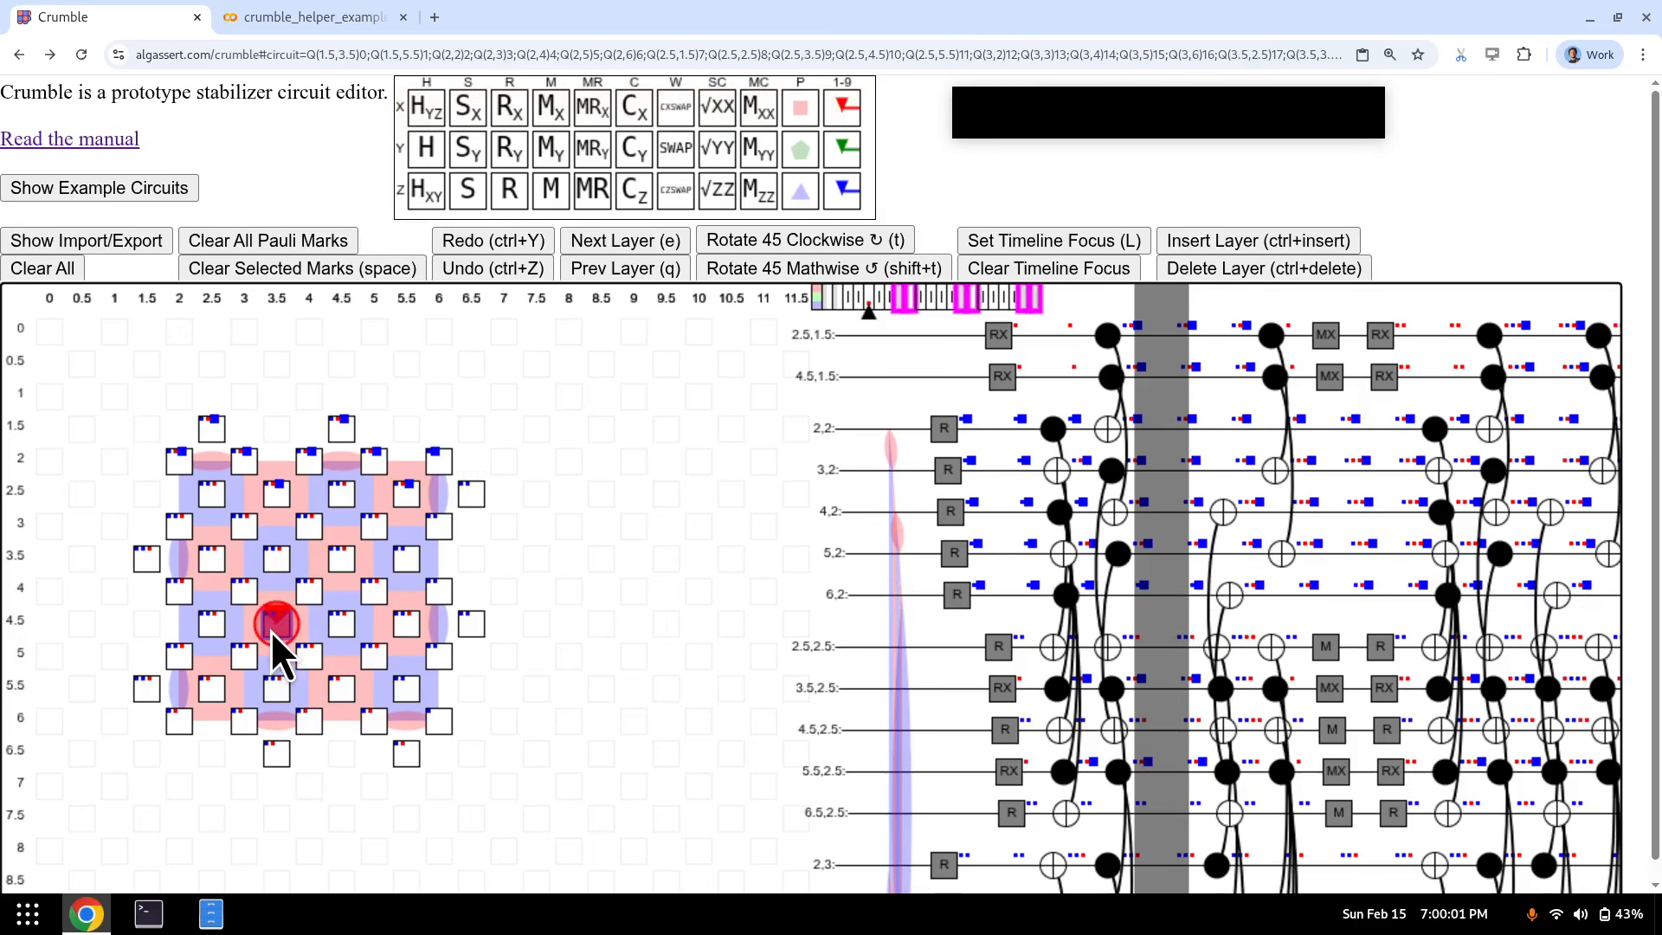
{"action": "key", "text": "e"}
{"action": "key", "text": "e"}
{"action": "key", "text": "e"}
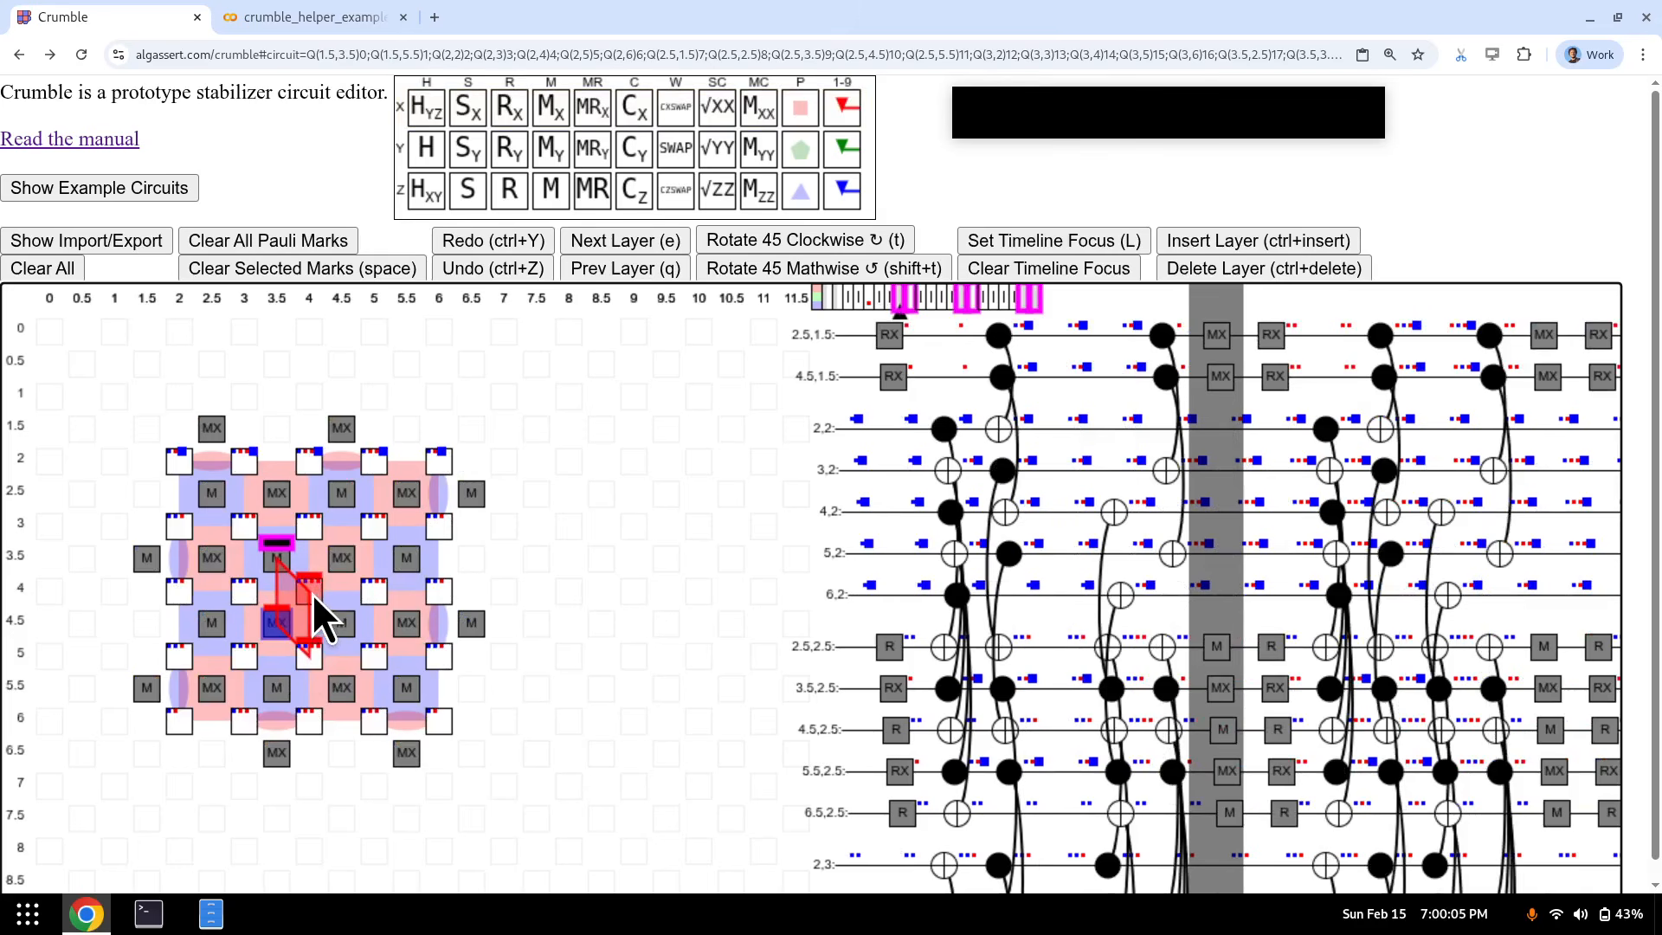
{"action": "left_click_drag", "start_coordinate": [307, 591], "coordinate": [306, 657]}
{"action": "left_click_drag", "start_coordinate": [168, 456], "coordinate": [444, 461]}
{"action": "left_click_drag", "start_coordinate": [308, 589], "coordinate": [306, 662]}
{"action": "left_click", "coordinate": [306, 707]}
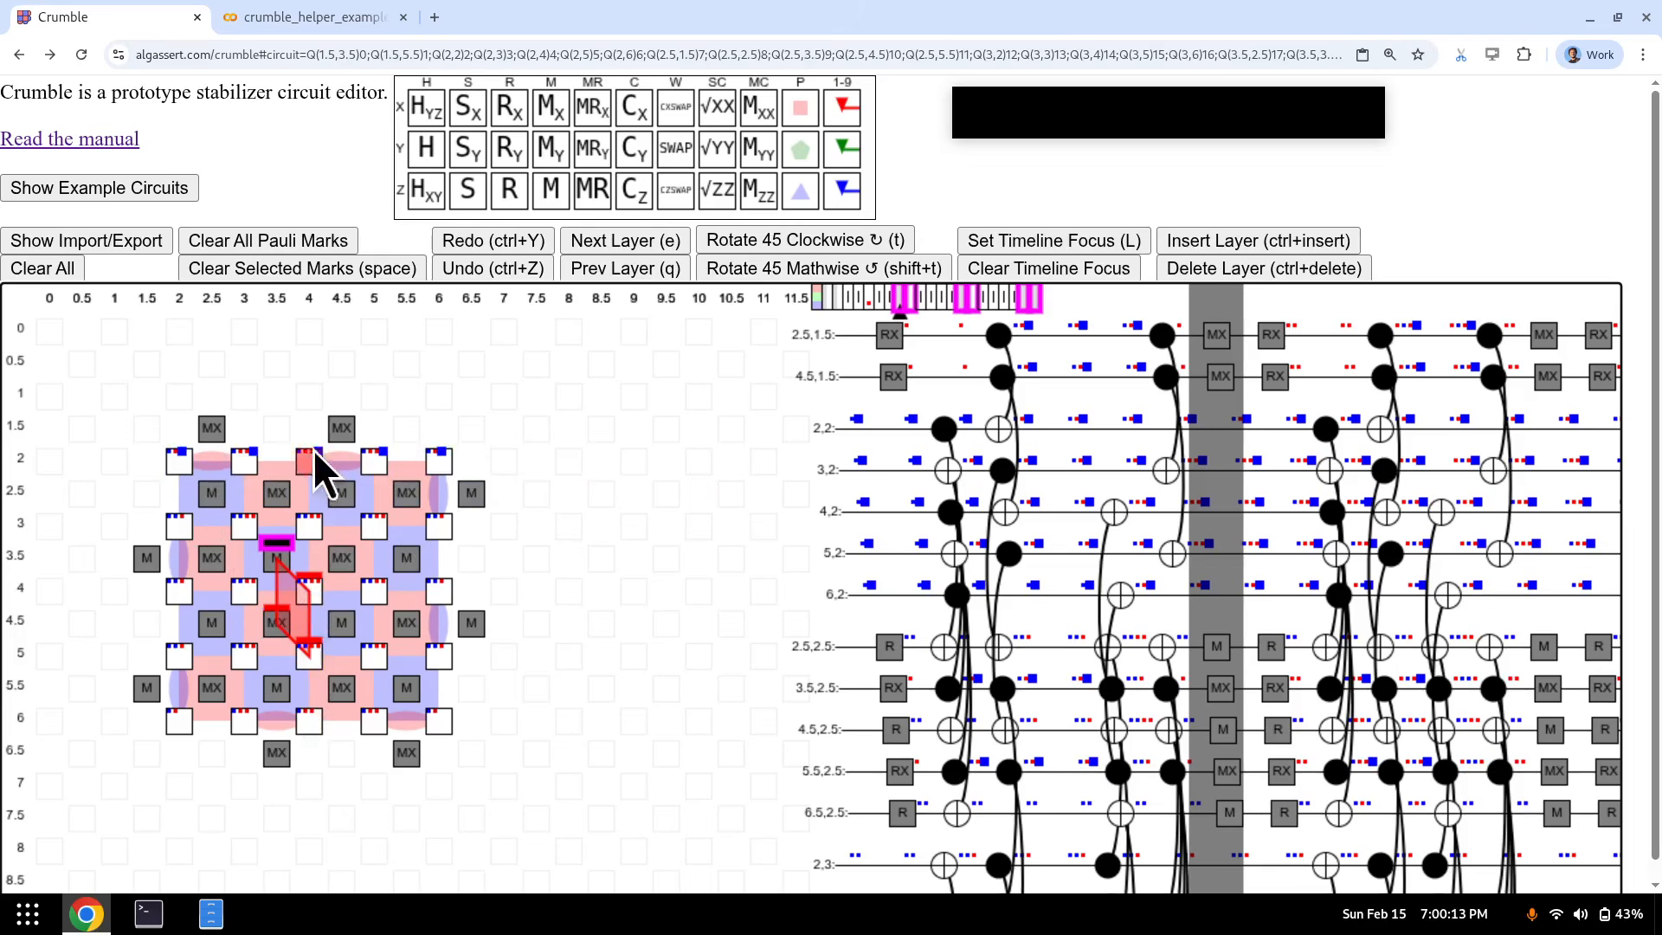
- Cut the CNOT gates from their layer and paste them into new empty layers earlier
{"action": "key", "text": "q"}
{"action": "key", "text": "q"}
{"action": "key", "text": "q"}
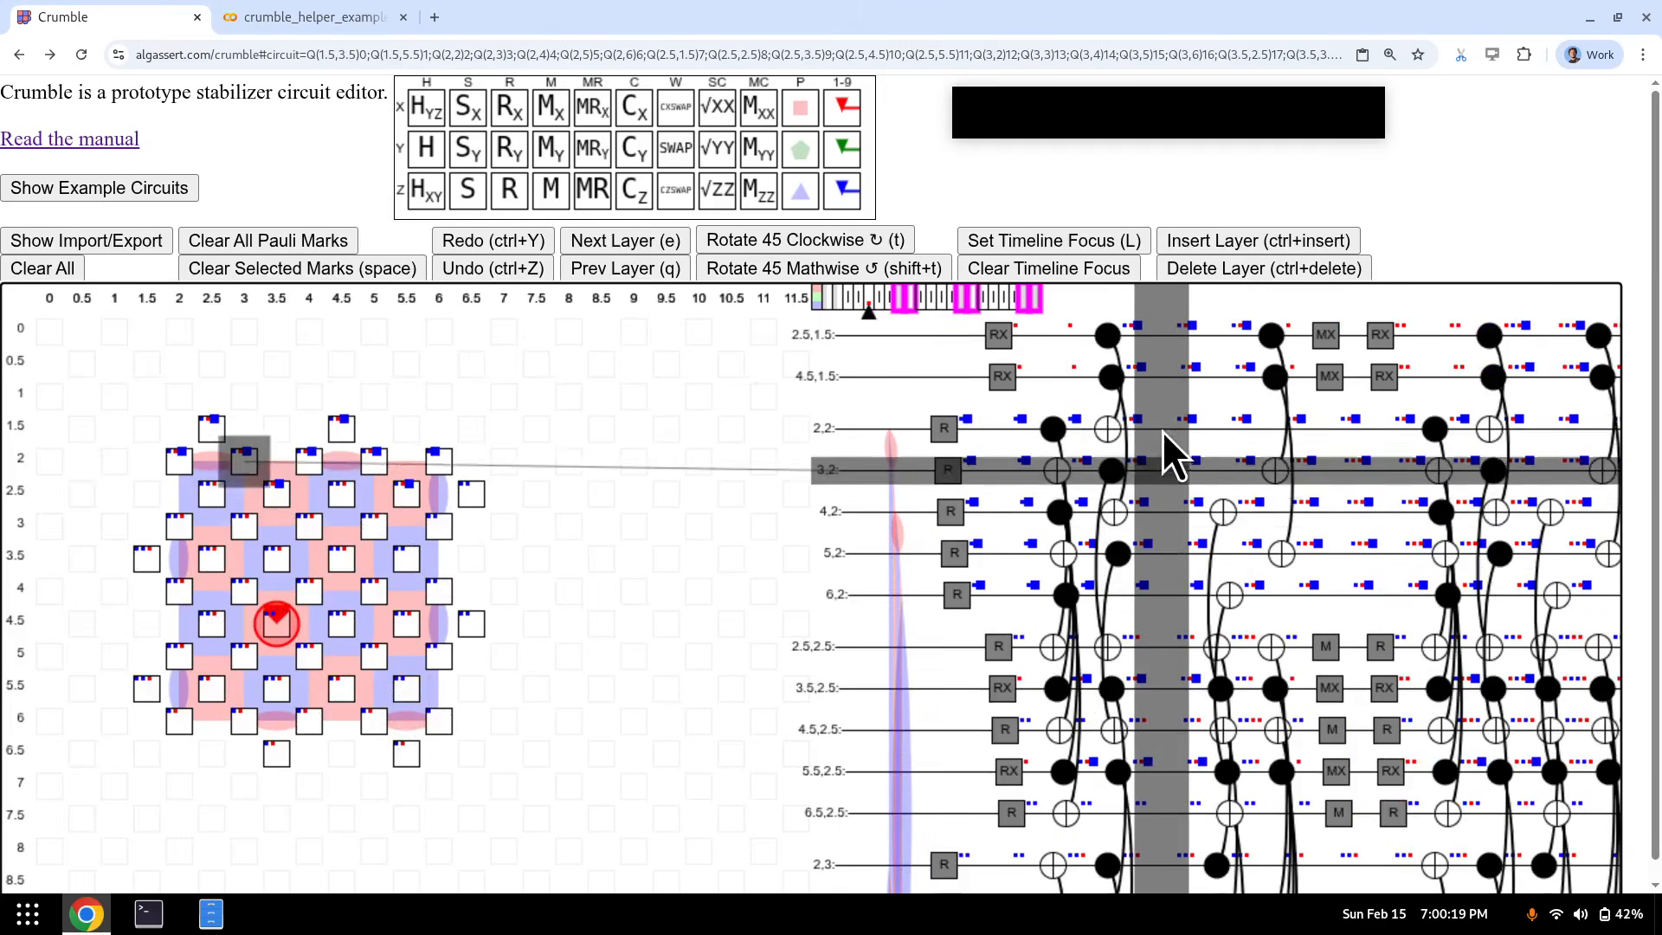
{"action": "key", "text": "e"}
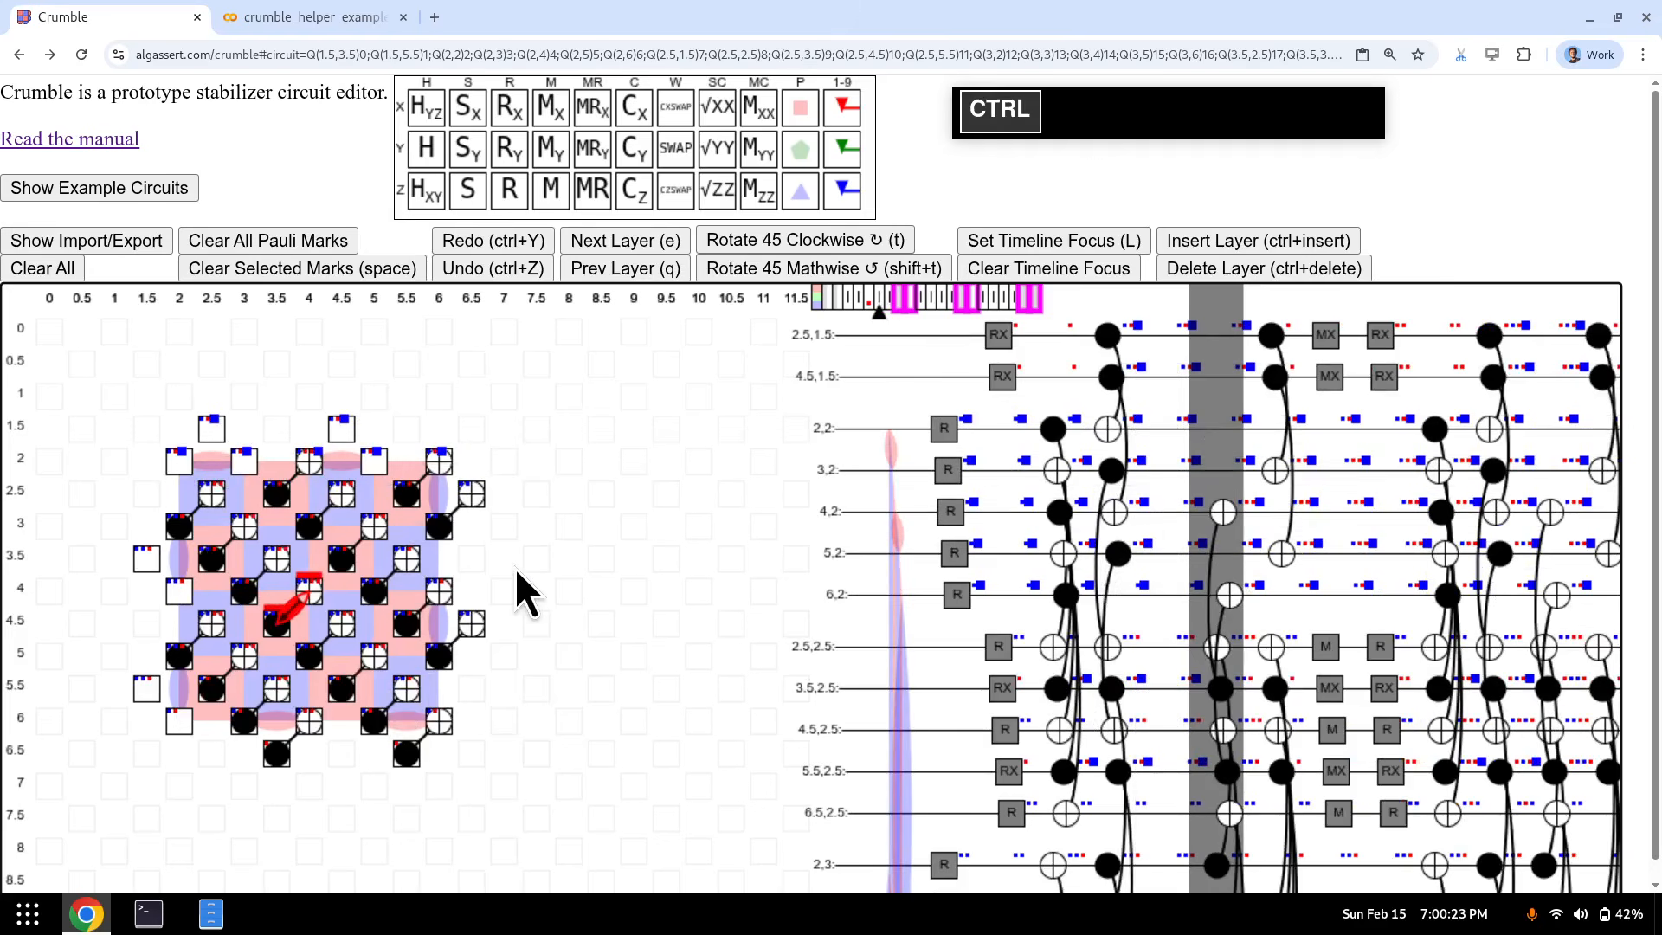
{"action": "key", "text": "ctrl+z"}
{"action": "key", "text": "q"}
{"action": "key", "text": "q"}
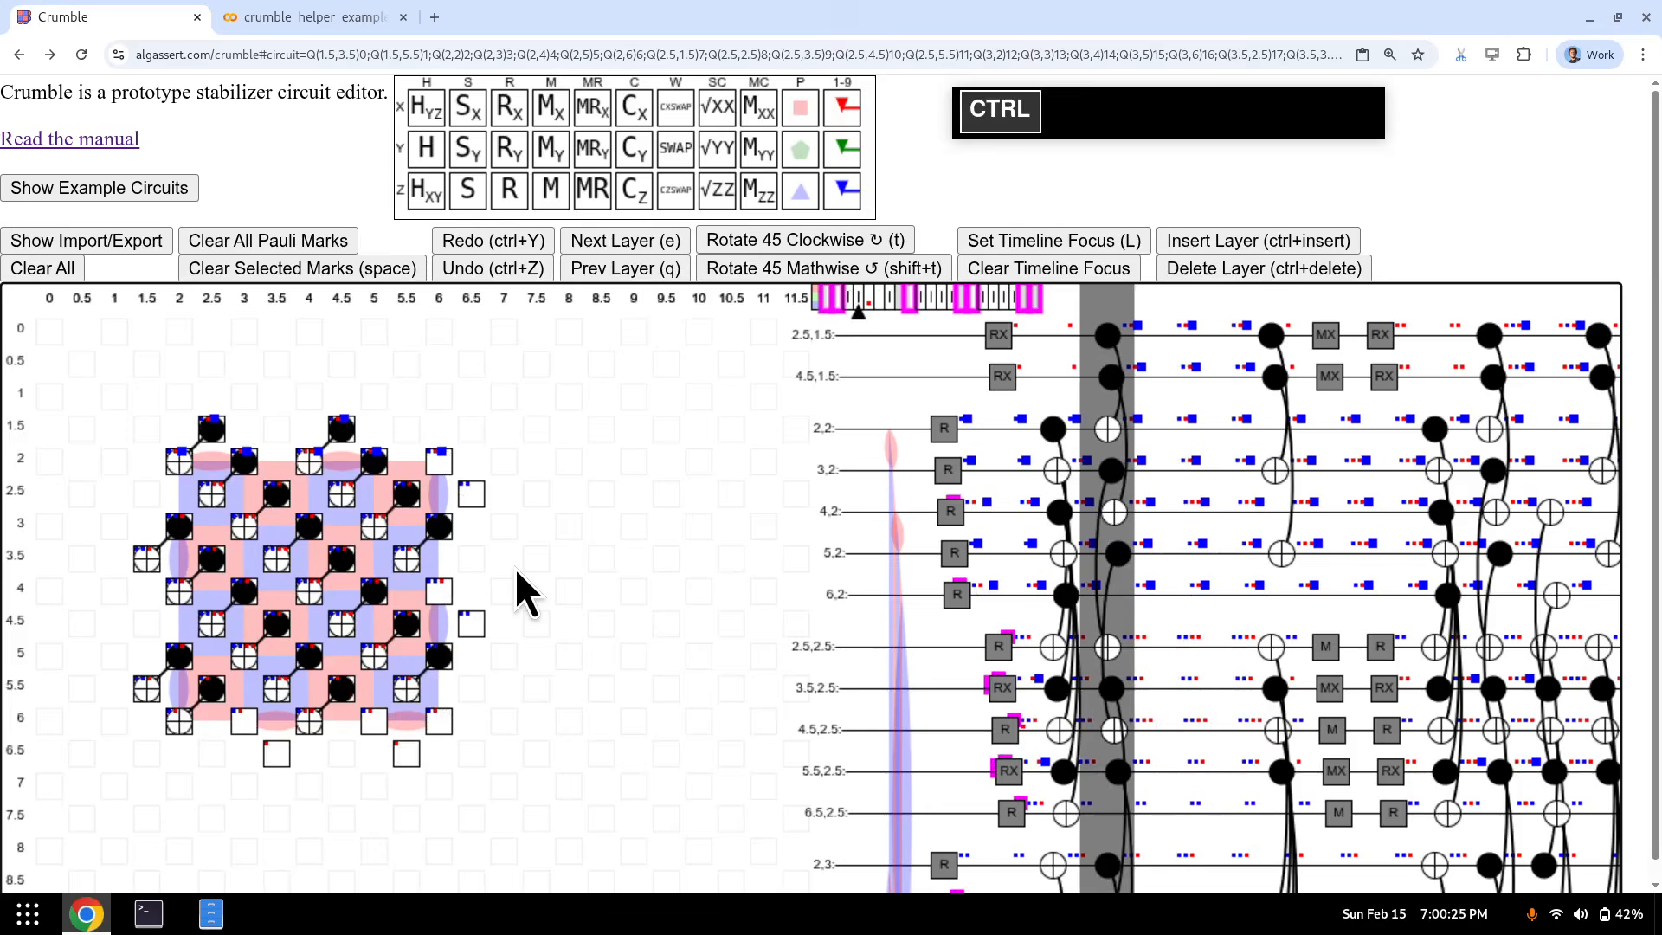
{"action": "key", "text": "ctrl+Insert"}
{"action": "key", "text": "ctrl+v"}
{"action": "key", "text": "e"}
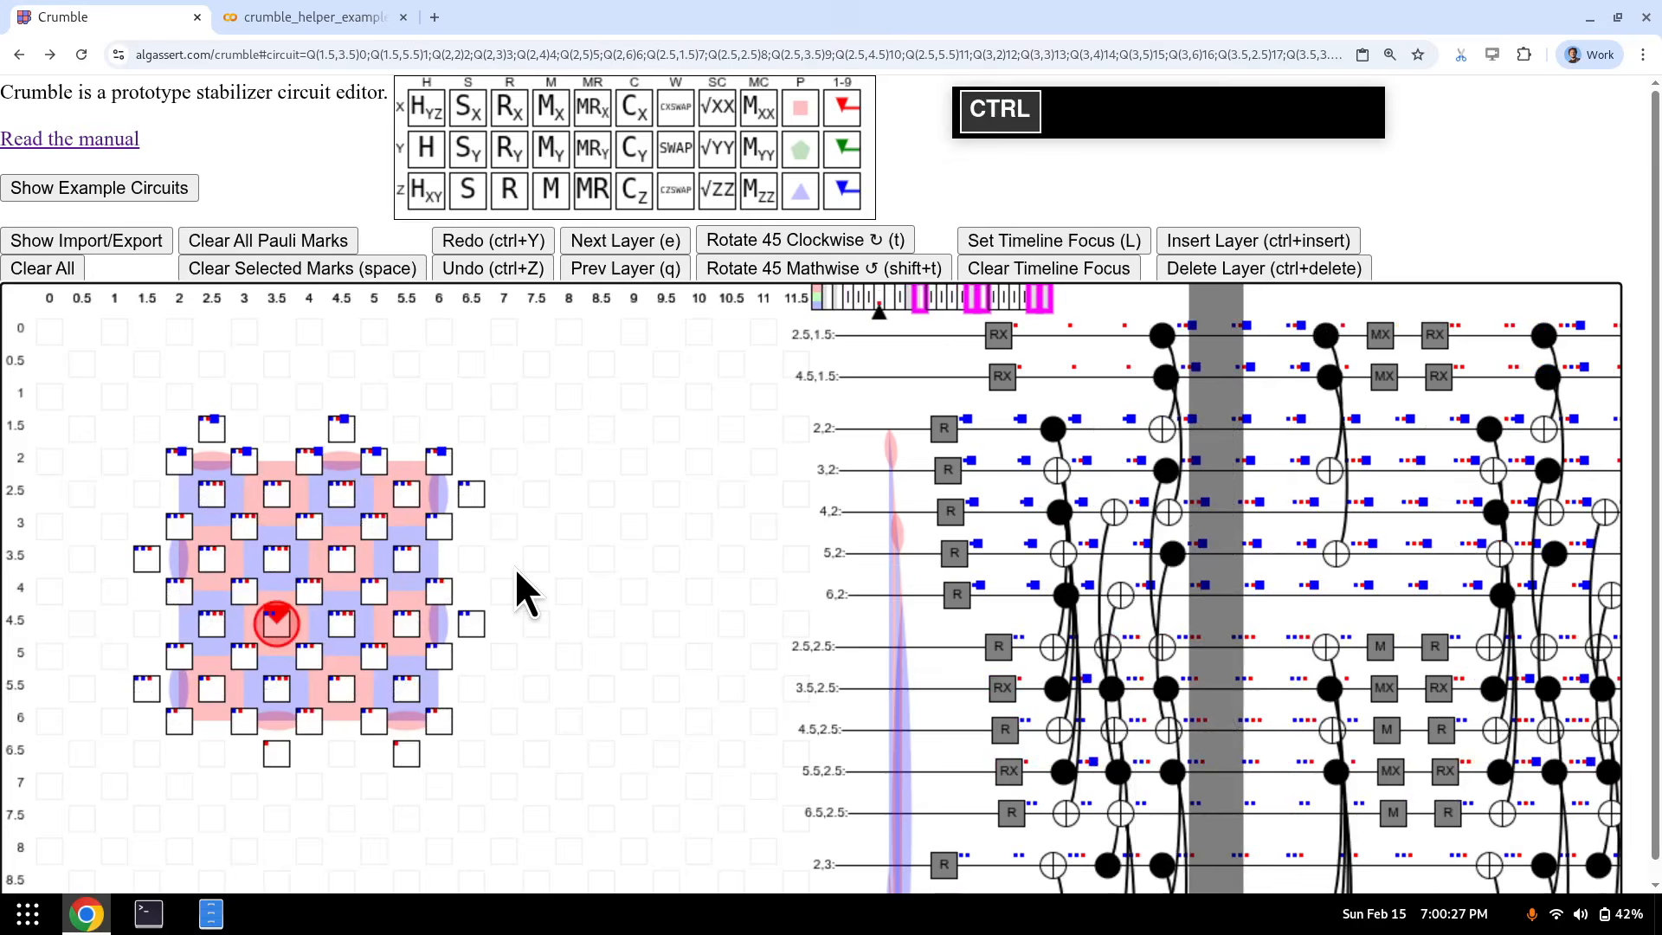
{"action": "key", "text": "ctrl+v"}
{"action": "key", "text": "q"}
{"action": "key", "text": "ctrl+Insert"}
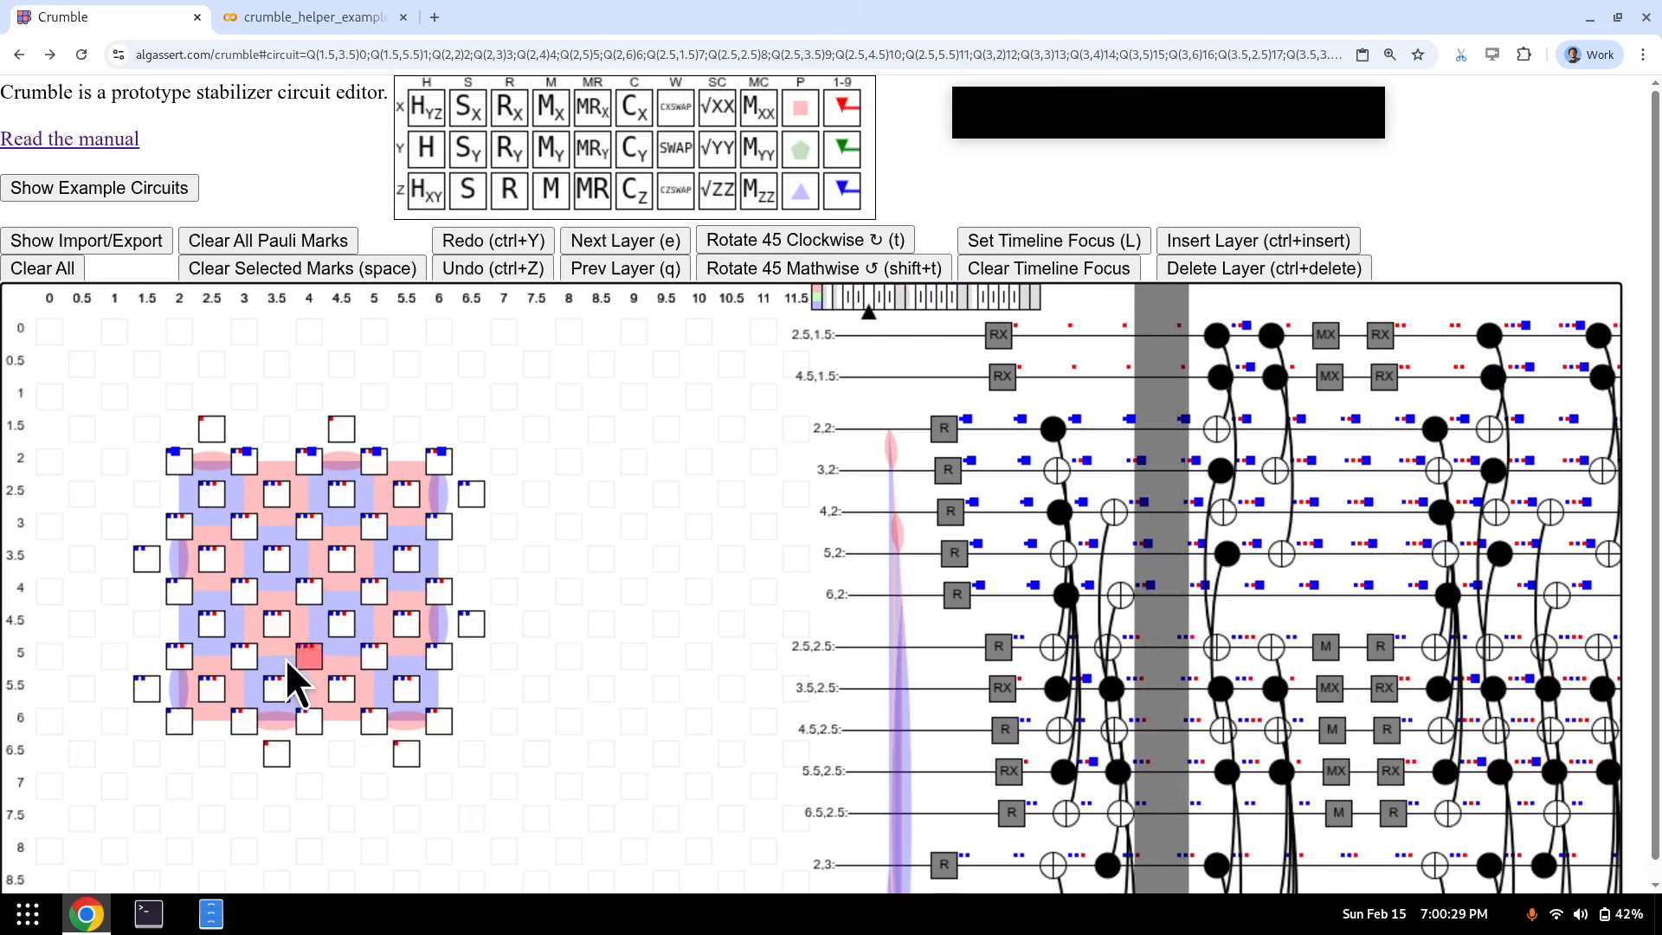
- Mark an error on qubit (3.5, 4.5) and add or remove empty layers around the CNOT layers
{"action": "left_click", "coordinate": [282, 625]}
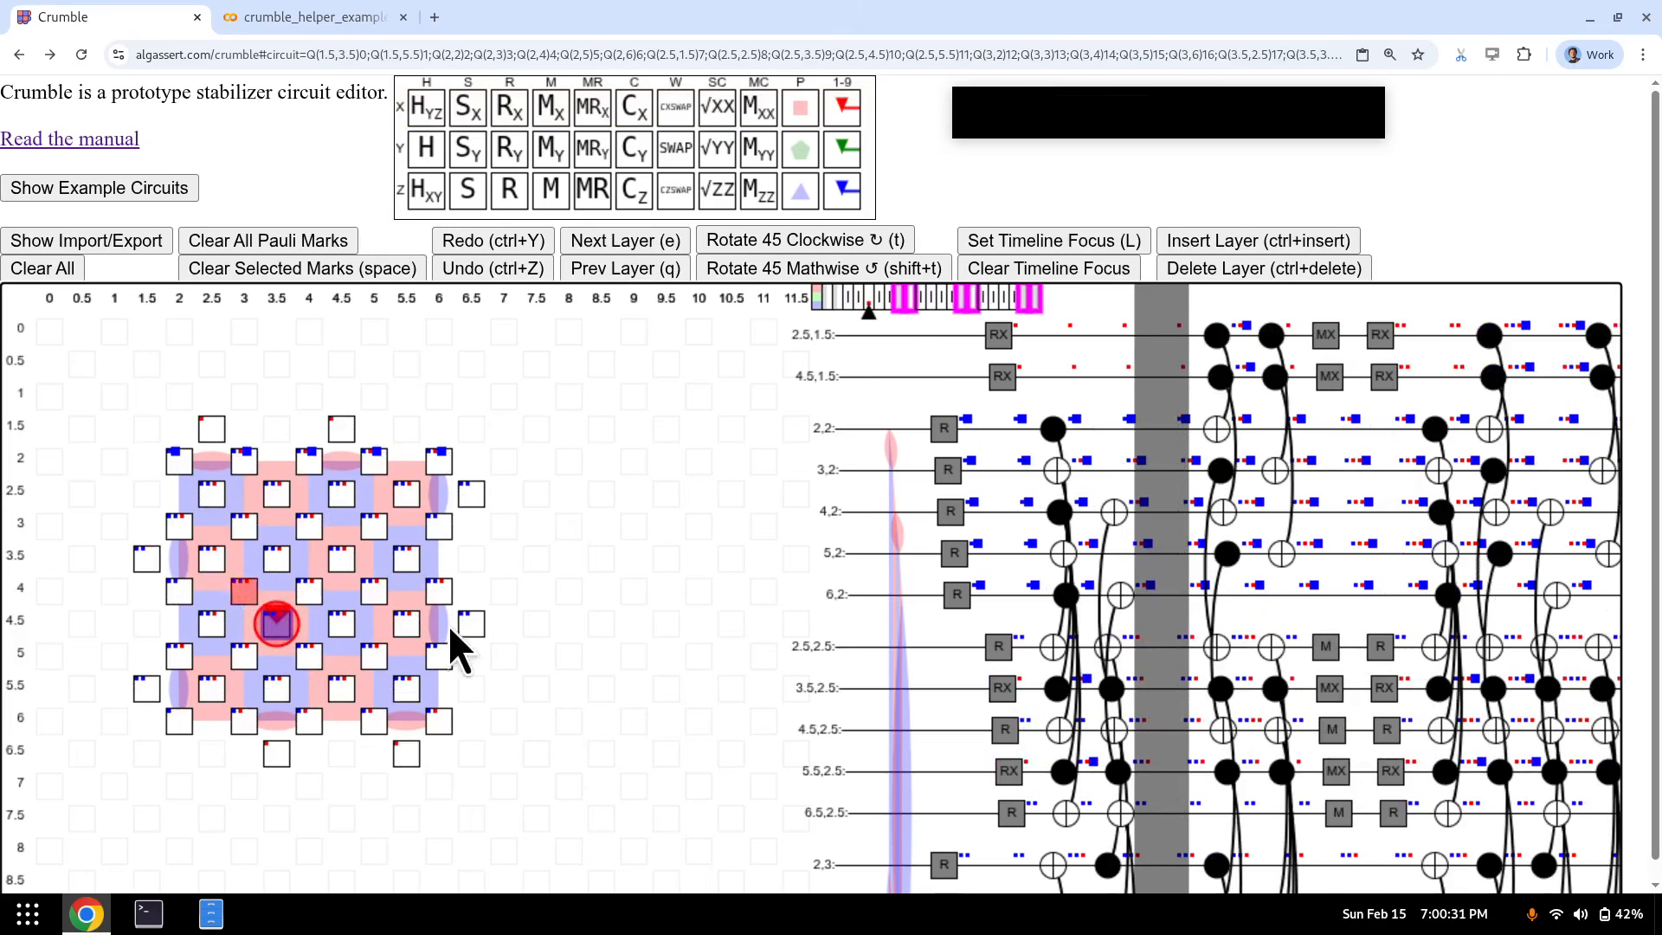
{"action": "key", "text": "e"}
{"action": "key", "text": "e"}
{"action": "key", "text": "e"}
{"action": "key", "text": "q"}
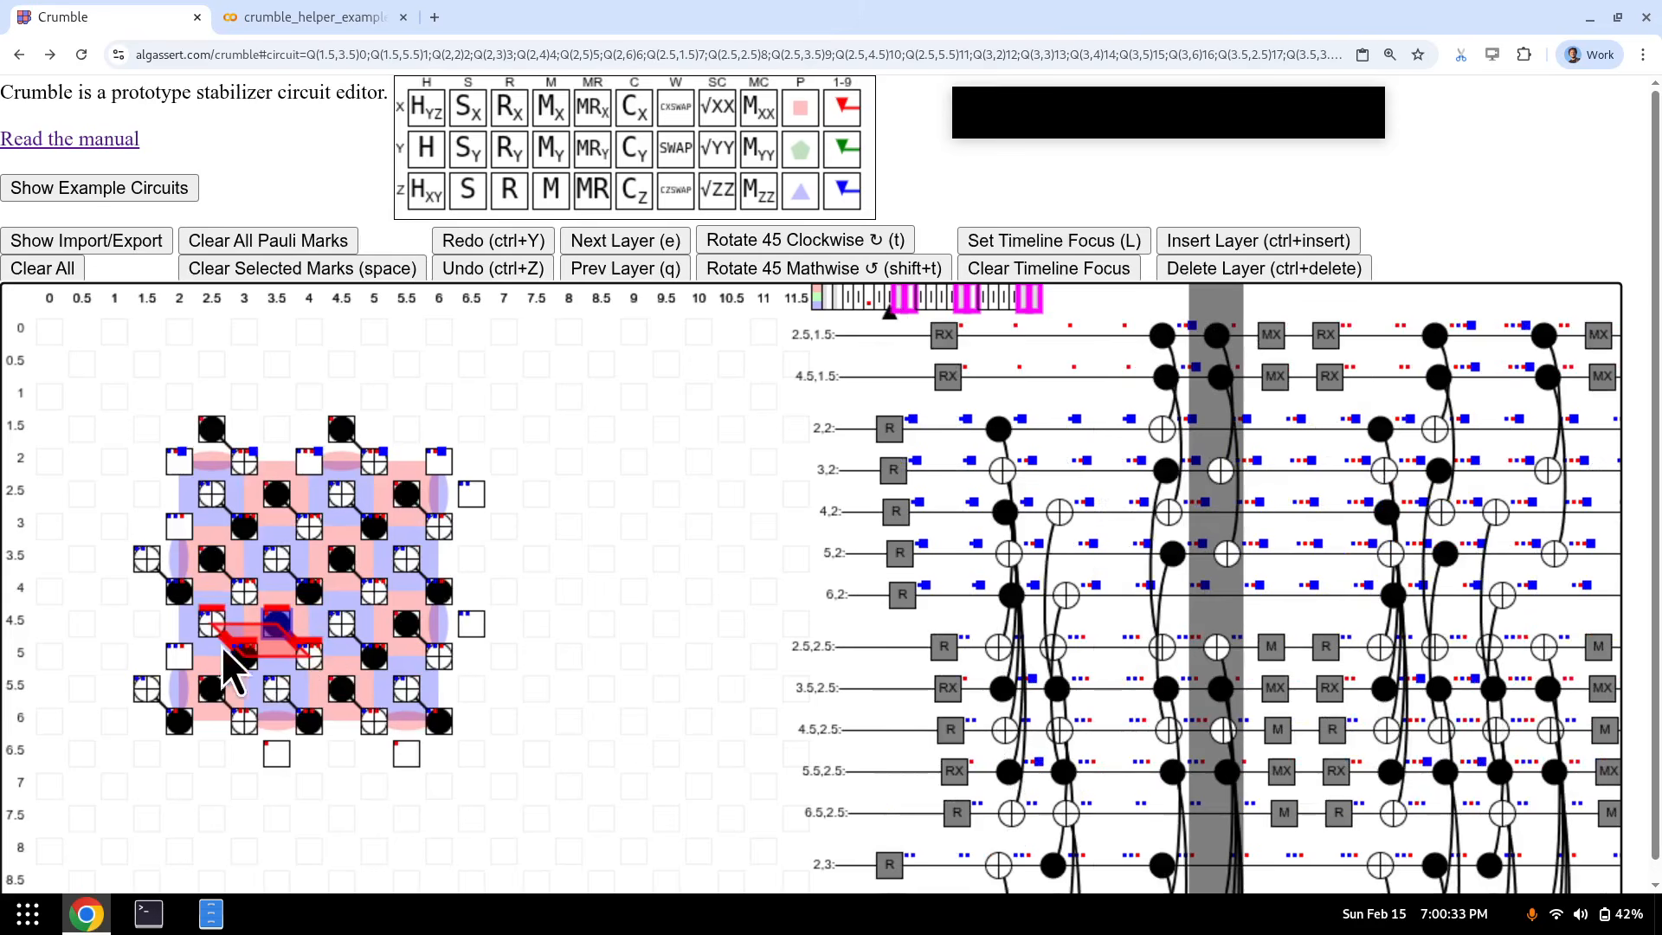
{"action": "key", "text": "q"}
{"action": "key", "text": "ctrl+Insert"}
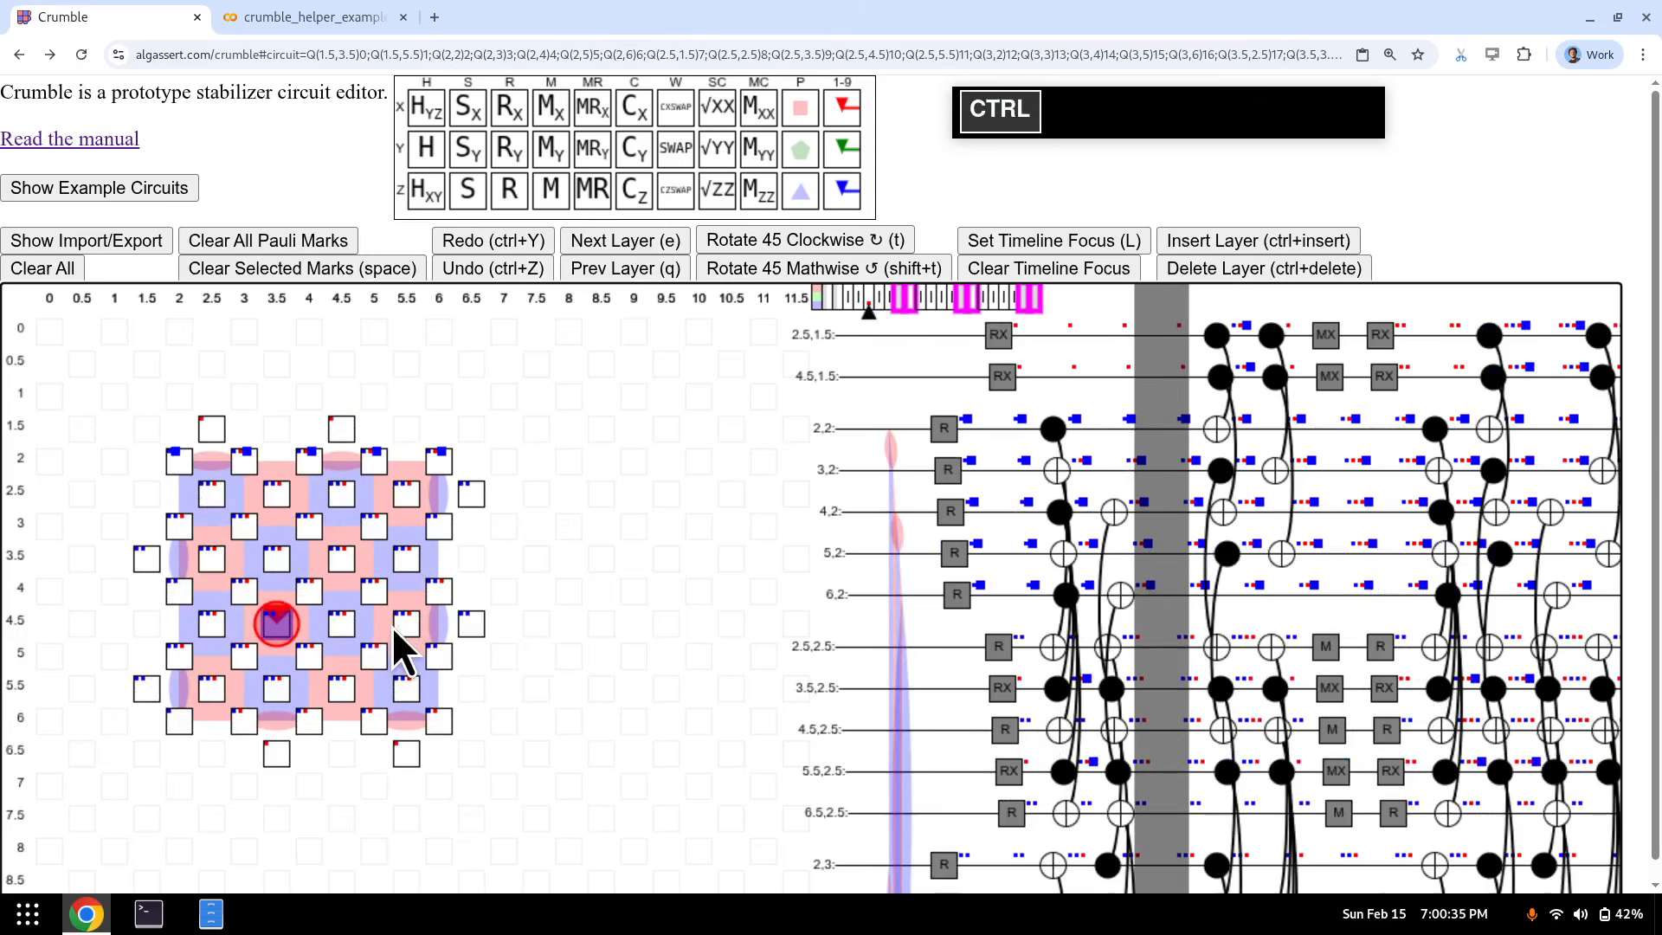
{"action": "key", "text": "ctrl+Delete"}
{"action": "key", "text": "e"}
{"action": "key", "text": "e"}
{"action": "key", "text": "e"}
{"action": "key", "text": "e"}
{"action": "key", "text": "e"}
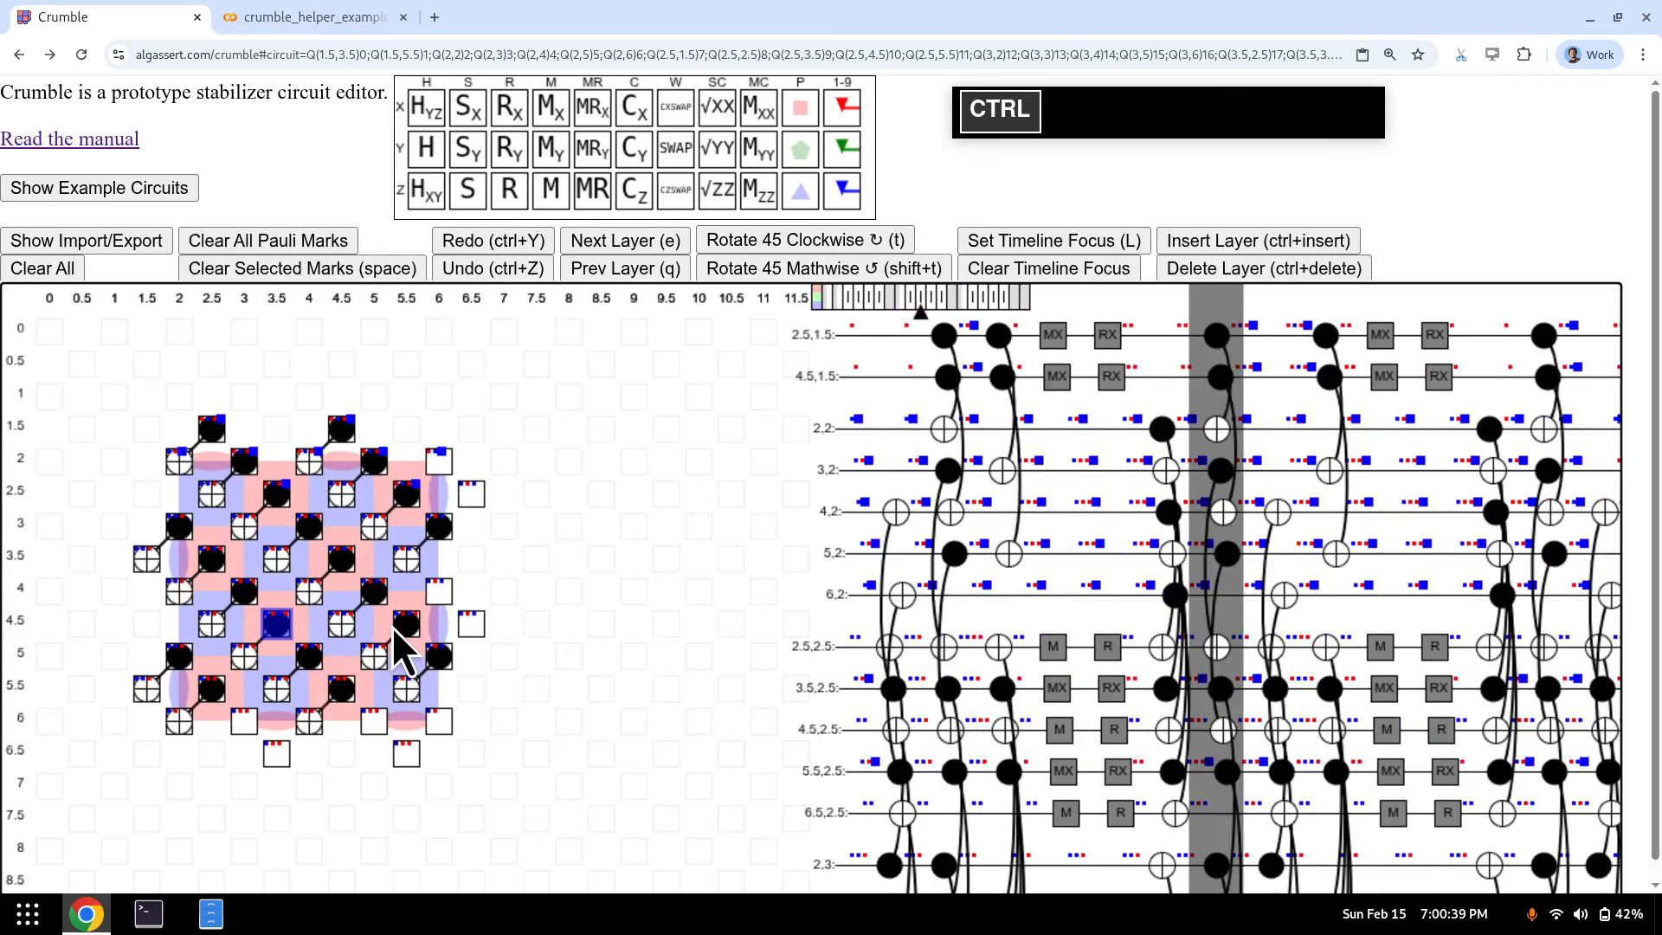
{"action": "key", "text": "ctrl+Insert"}
{"action": "key", "text": "e"}
{"action": "key", "text": "e"}
{"action": "key", "text": "e"}
{"action": "key", "text": "q"}
{"action": "key", "text": "q"}
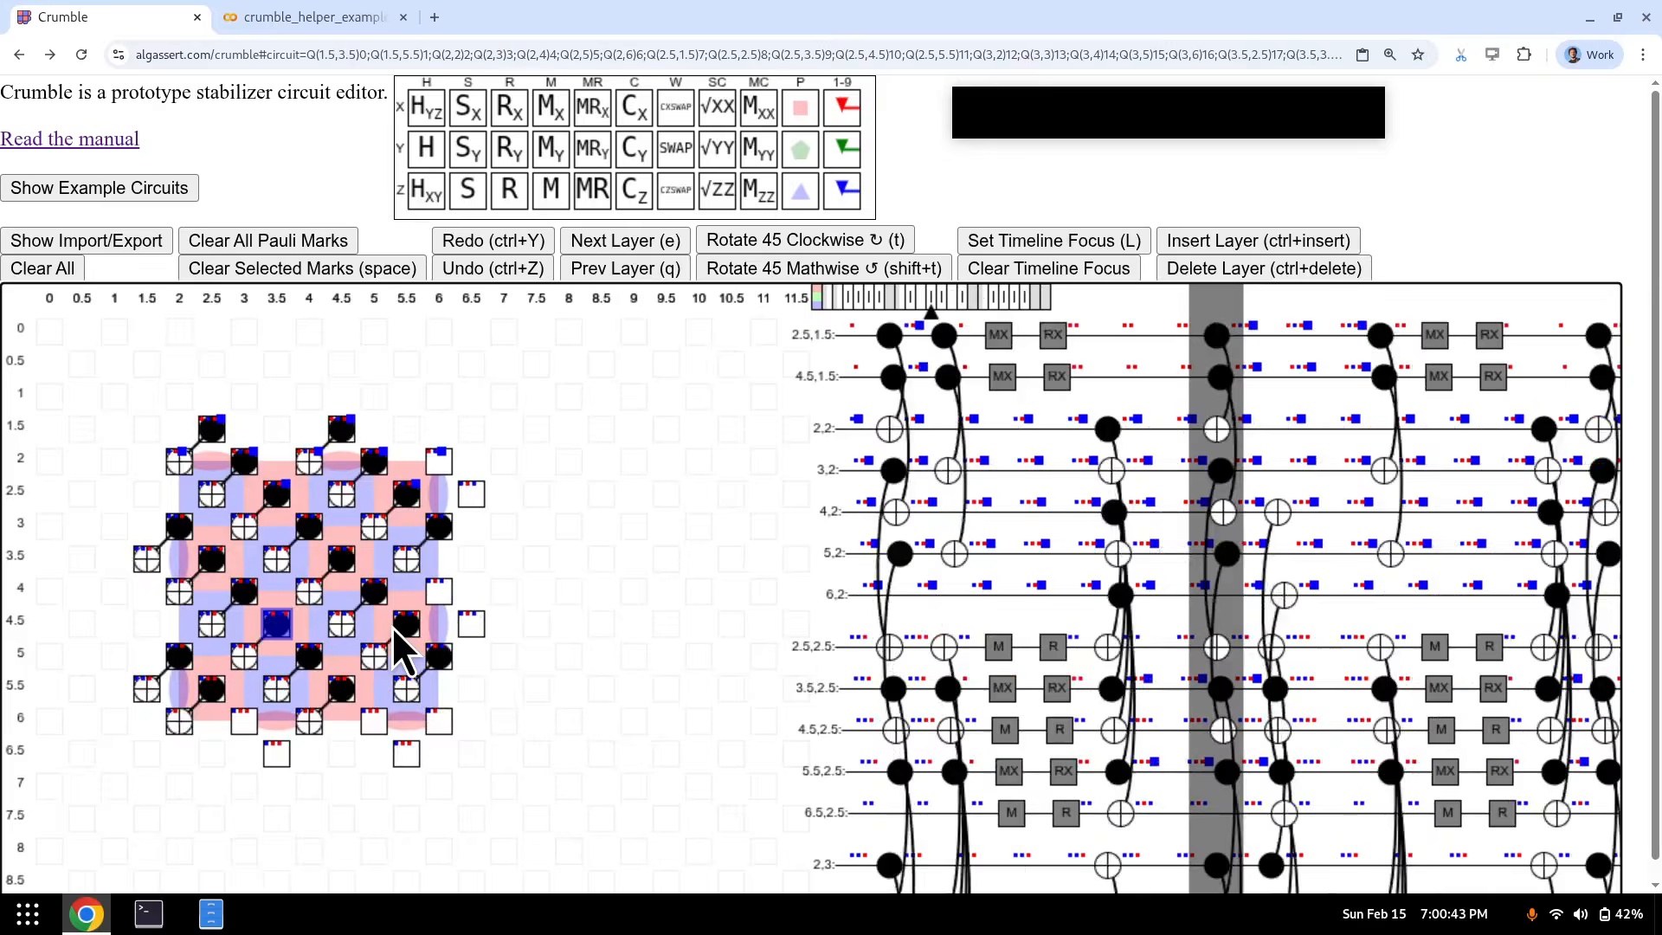
{"action": "key", "text": "q"}
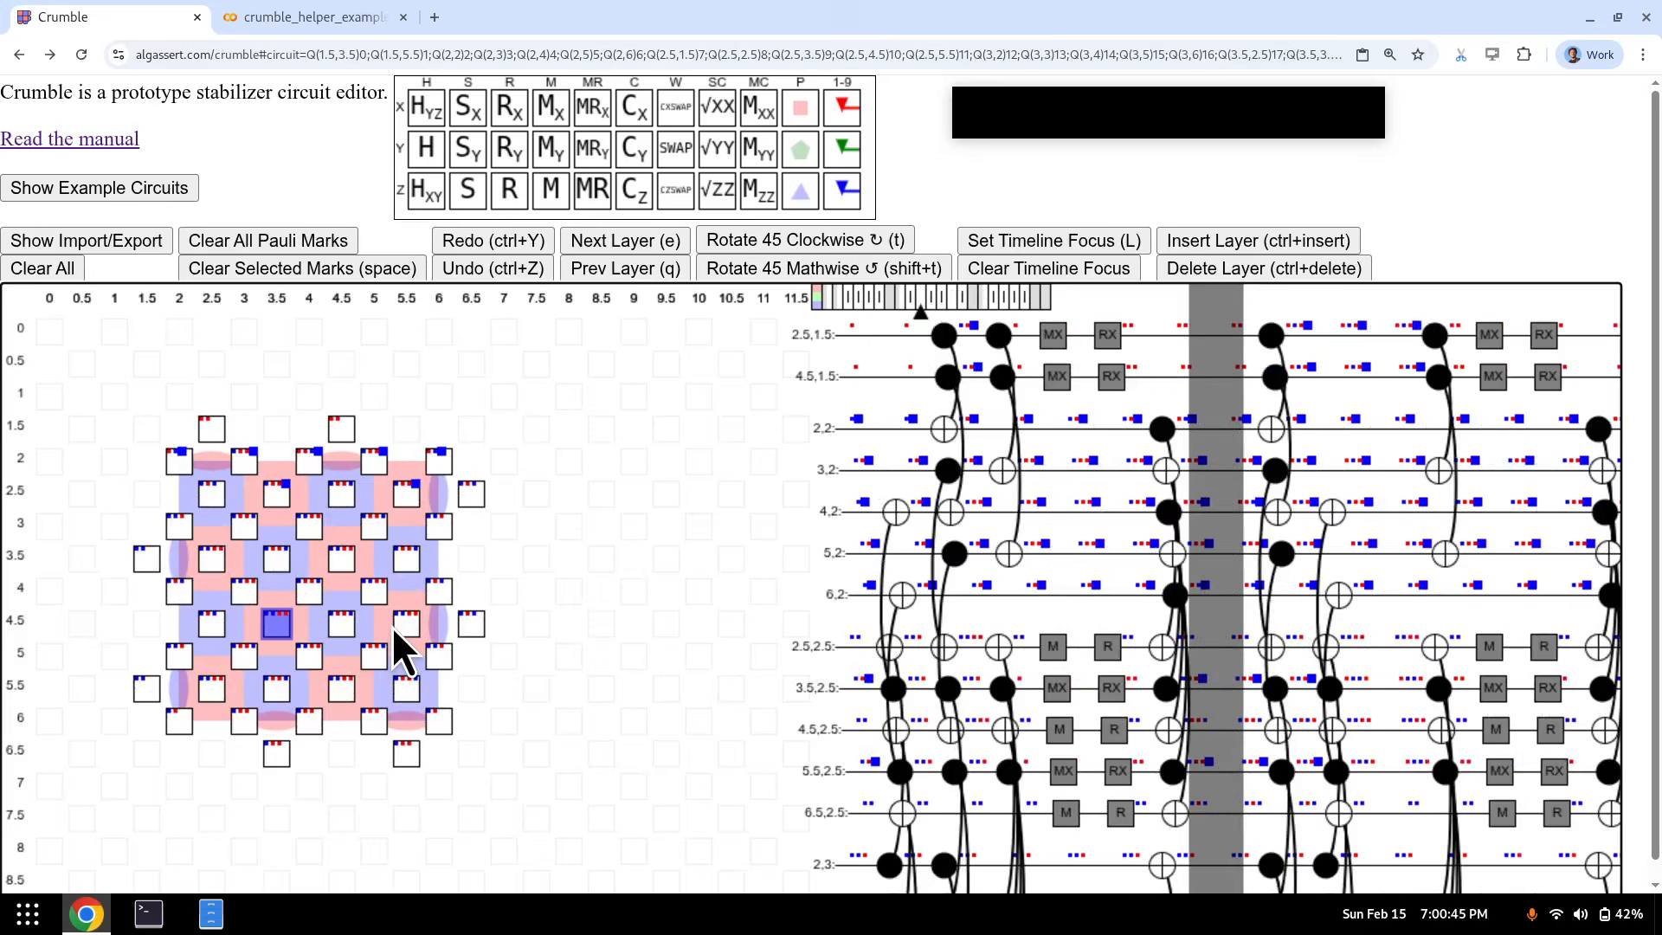
{"action": "key", "text": "e"}
- Reverse the first CNOT layer's direction and delete the leftover empty layers
{"action": "key", "text": "g"}
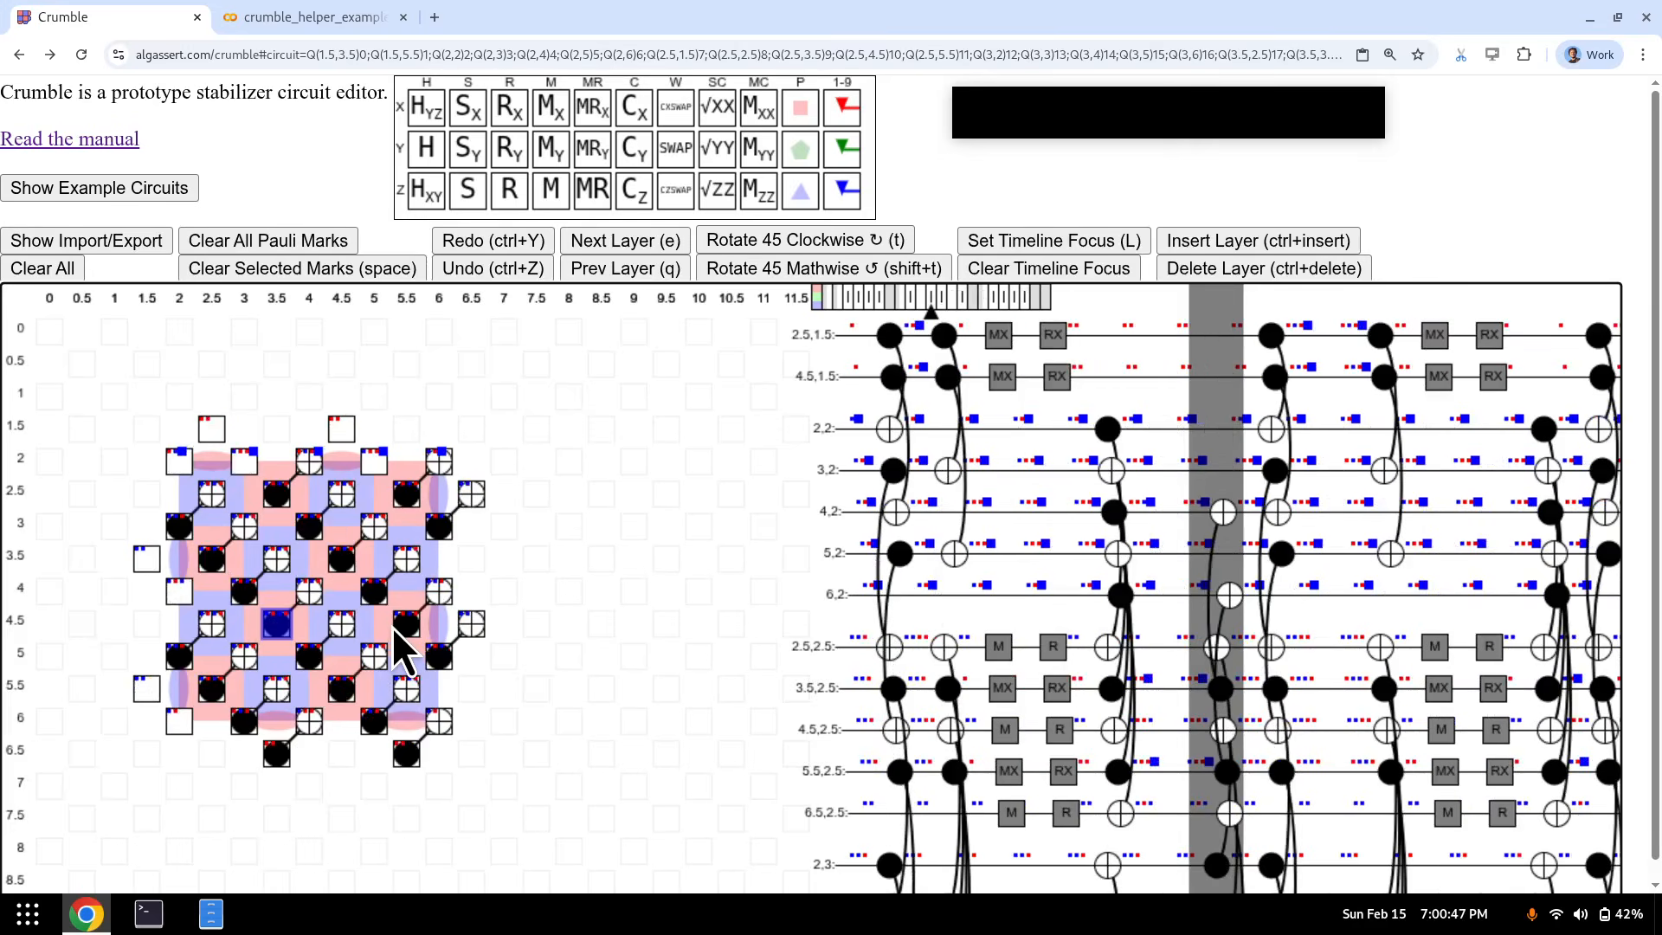
{"action": "key", "text": "q"}
{"action": "key", "text": "ctrl+Delete"}
{"action": "key", "text": "e"}
{"action": "key", "text": "e"}
{"action": "key", "text": "ctrl+Delete"}
{"action": "key", "text": "e"}
{"action": "key", "text": "e"}
{"action": "key", "text": "e"}
{"action": "key", "text": "e"}
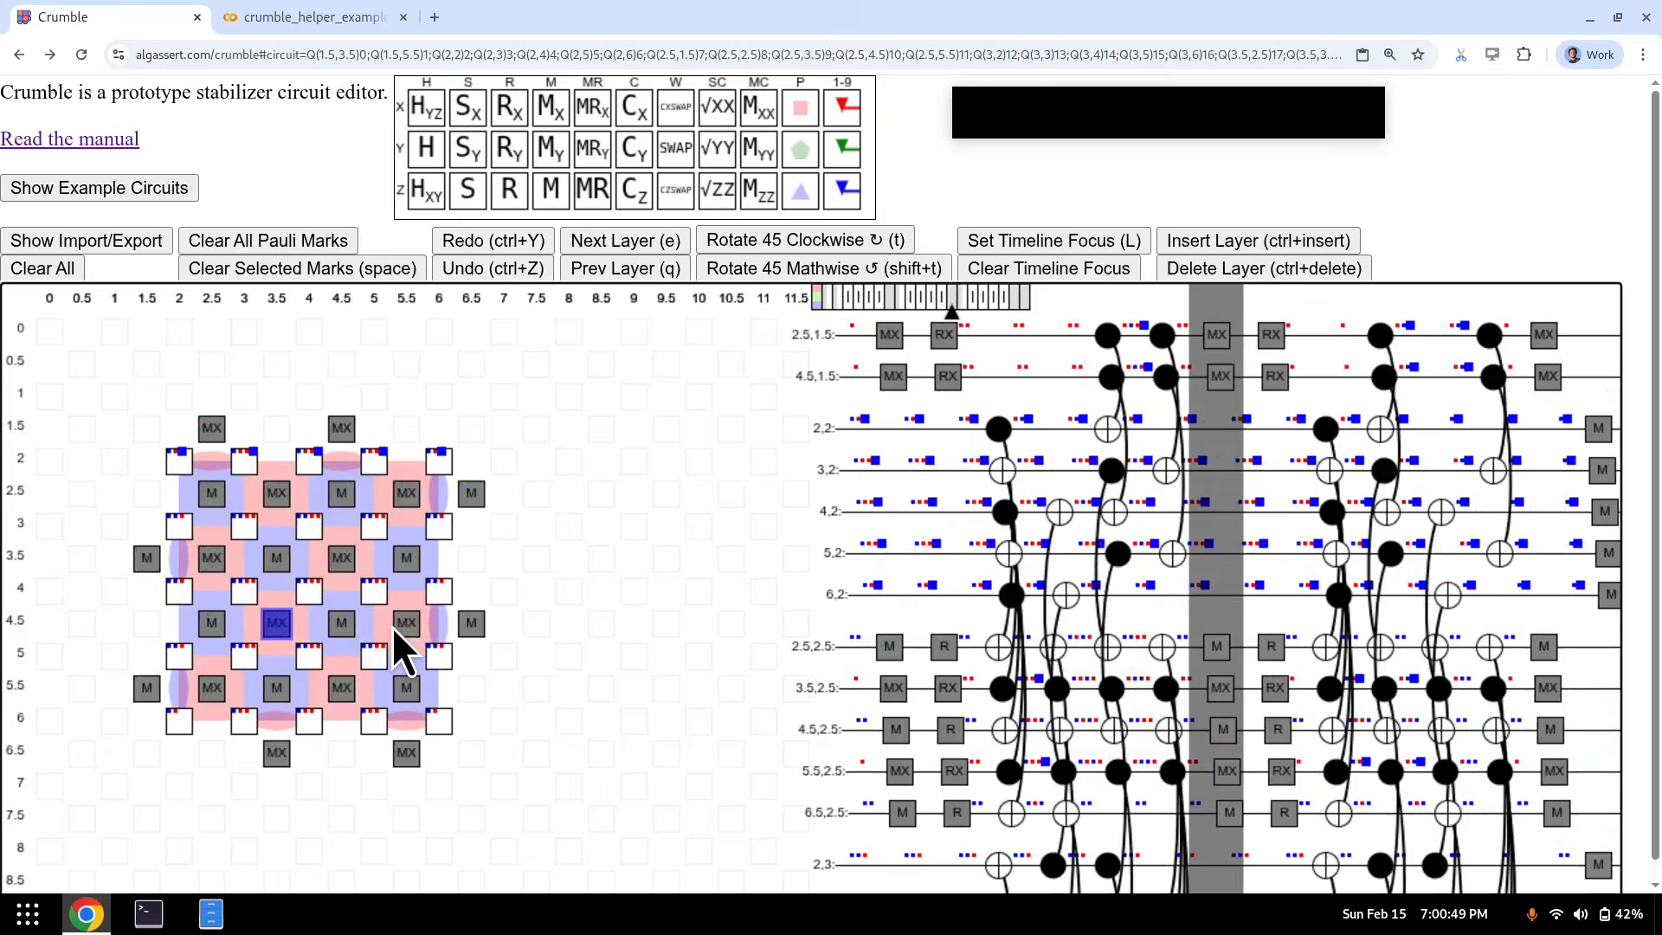
- Reverse the last CNOT layer, remove empty layers, and show the Stim text for export
{"action": "key", "text": "ctrl+Insert"}
{"action": "key", "text": "e"}
{"action": "key", "text": "e"}
{"action": "key", "text": "e"}
{"action": "key", "text": "ctrl+Insert"}
{"action": "key", "text": "q"}
{"action": "key", "text": "q"}
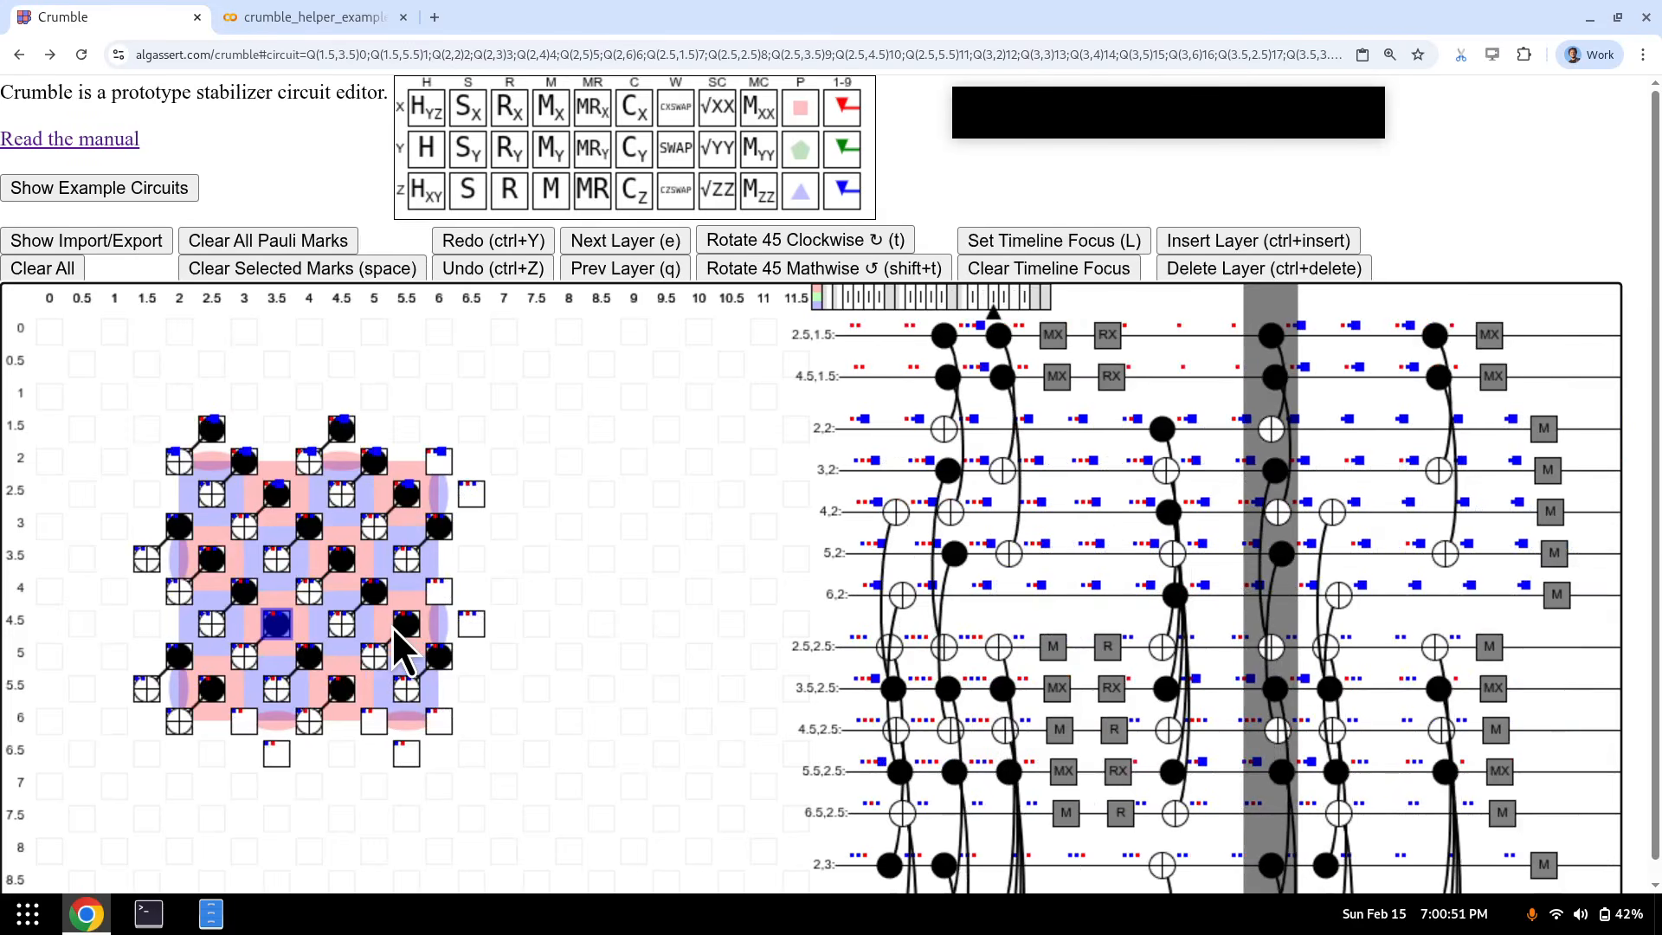
{"action": "key", "text": "g"}
{"action": "key", "text": "q"}
{"action": "key", "text": "ctrl+Delete"}
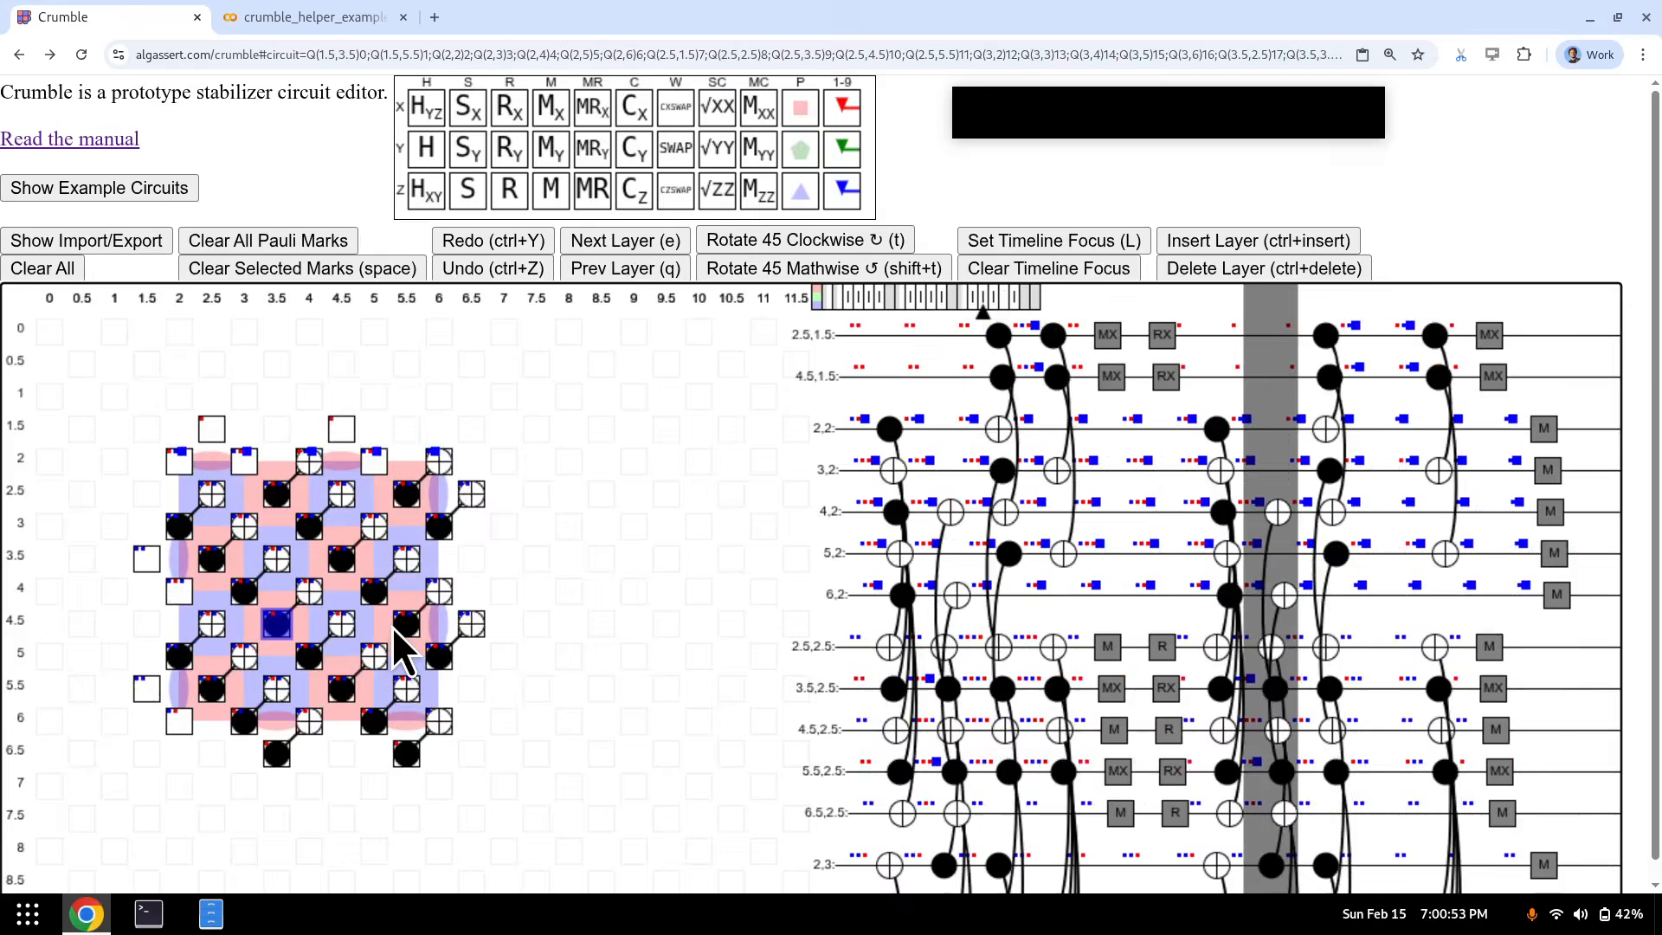
{"action": "key", "text": "e"}
{"action": "key", "text": "ctrl+Insert"}
{"action": "key", "text": "ctrl+Delete"}
{"action": "key", "text": "q"}
{"action": "key", "text": "q"}
{"action": "key", "text": "q"}
{"action": "key", "text": "q"}
{"action": "key", "text": "q"}
{"action": "key", "text": "q"}
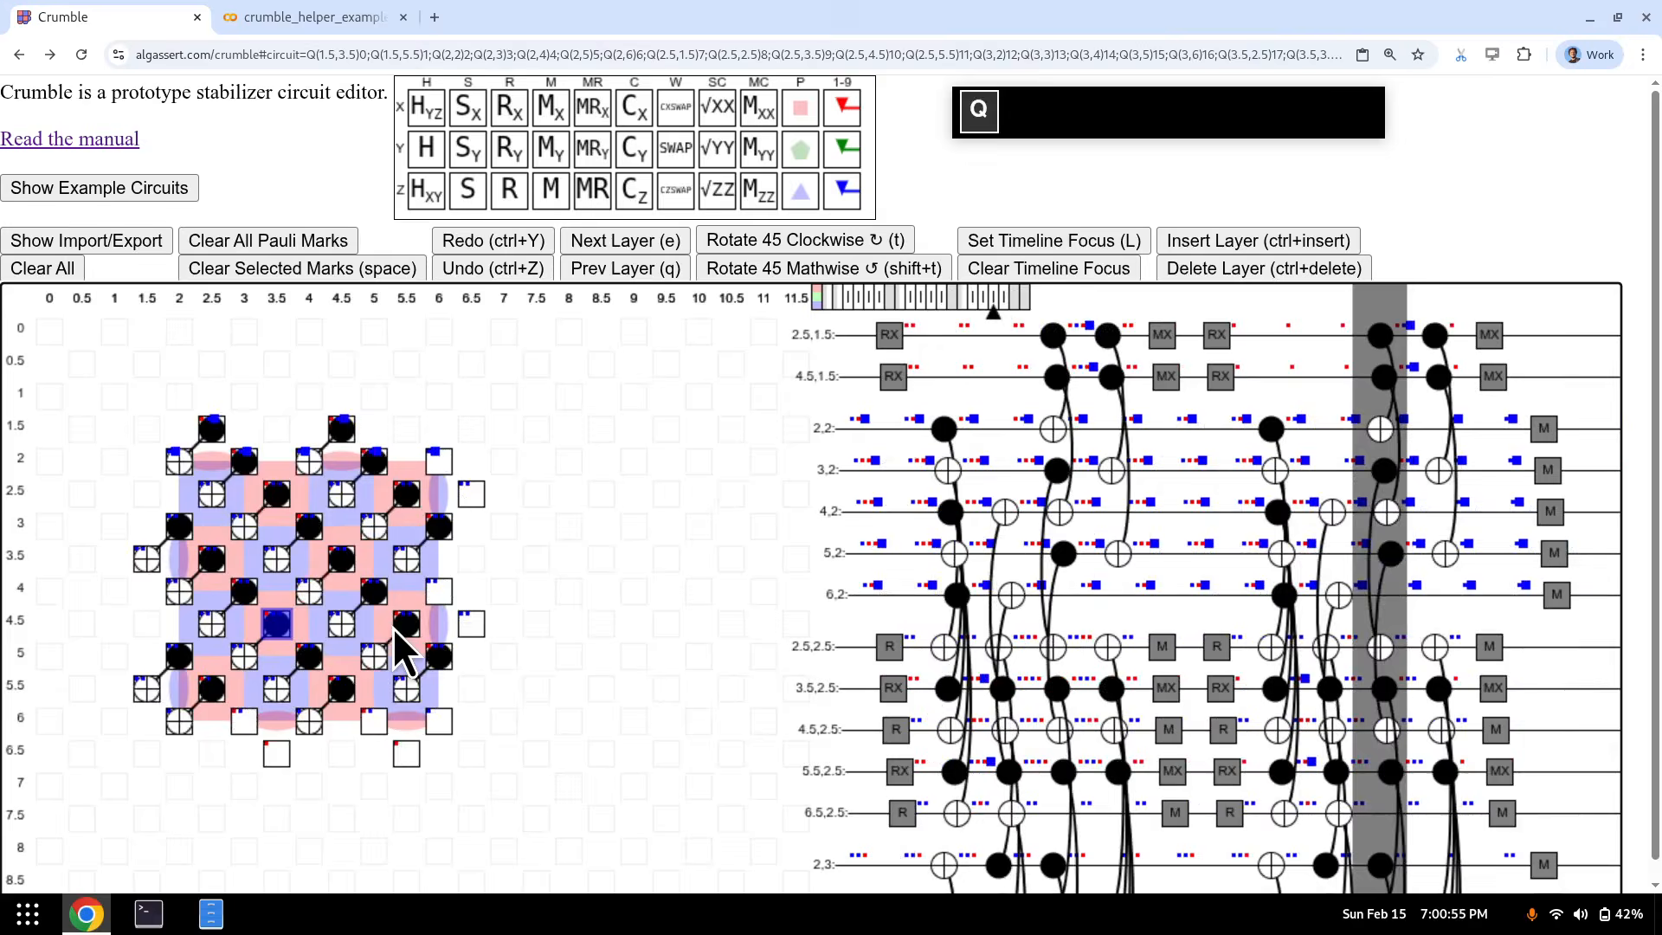
{"action": "left_click", "coordinate": [128, 249]}
- Copy Crumble's exported Stim circuit text into the clipboard
{"action": "left_click", "coordinate": [198, 424]}
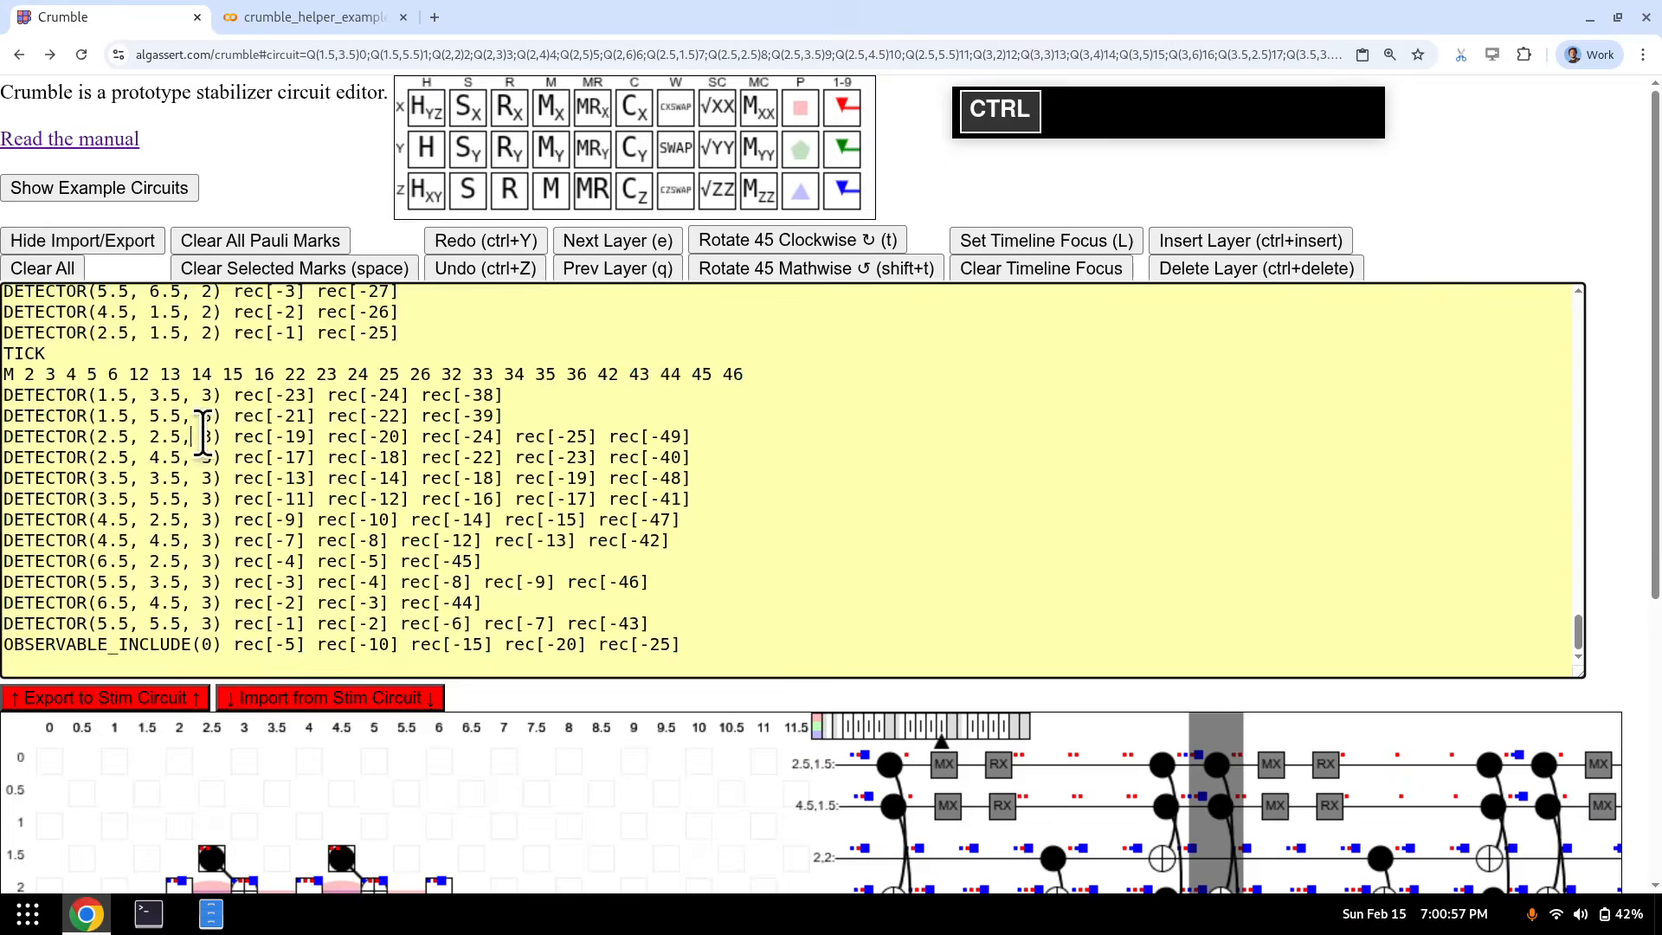
{"action": "key", "text": "ctrl+a"}
{"action": "left_click", "coordinate": [307, 17]}
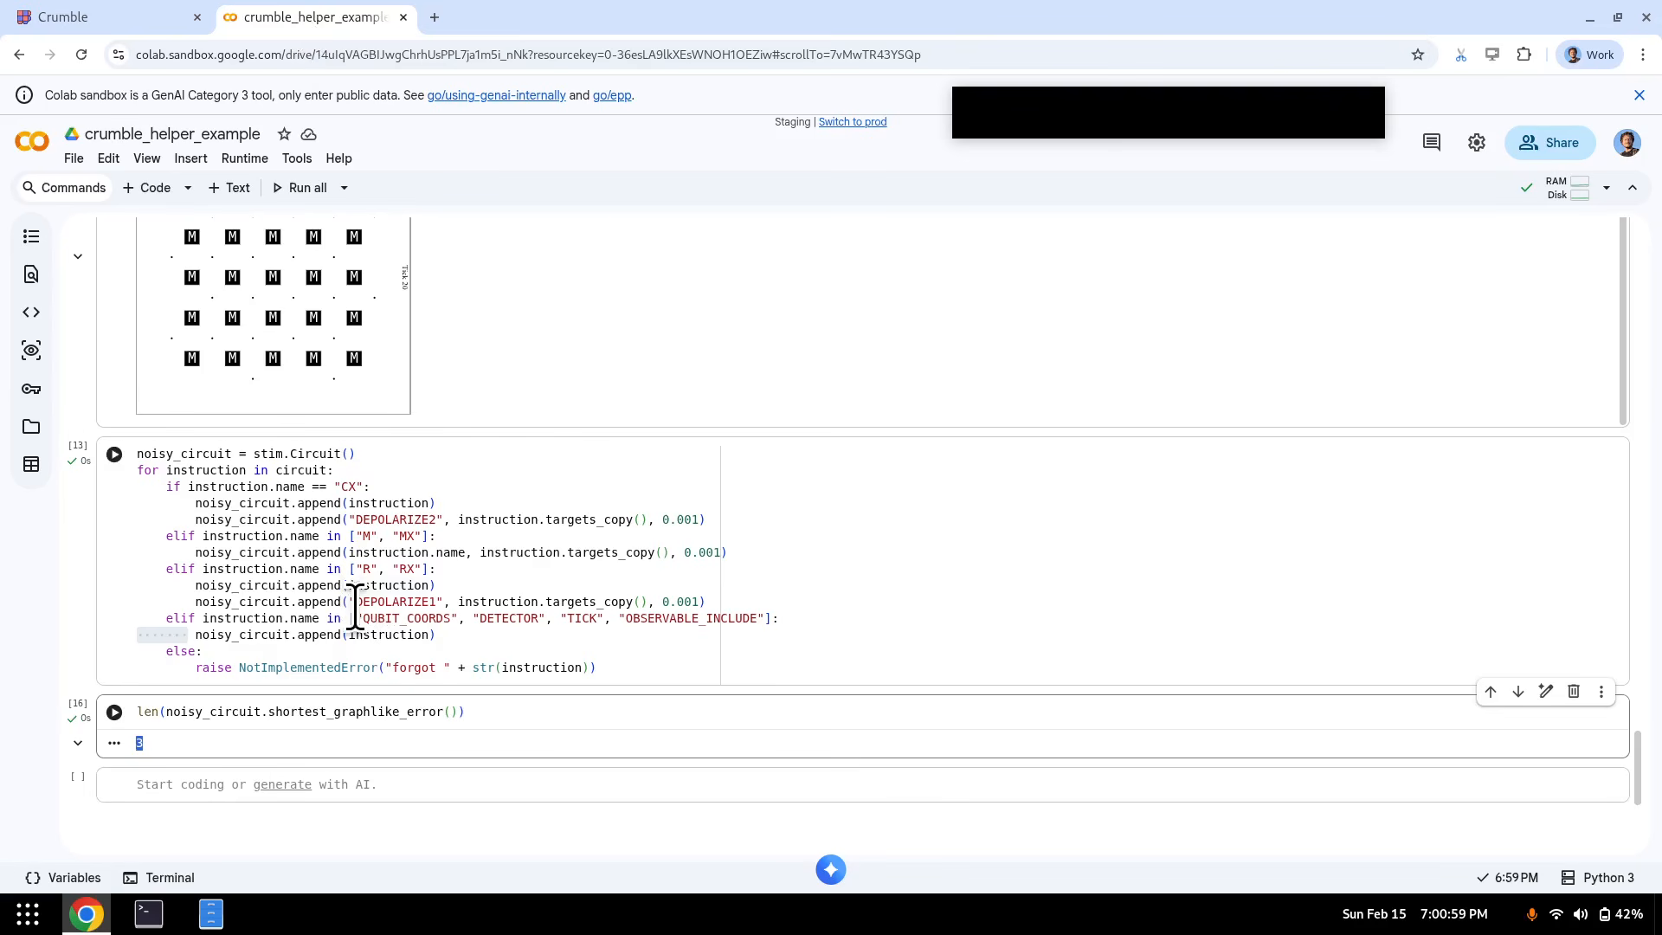
{"action": "scroll", "coordinate": [346, 606], "scroll_direction": "up", "scroll_amount": 15}
- Replace cell [3]'s circuit with the exported text and rerun, giving a shortest error of 5
{"action": "left_click", "coordinate": [297, 325]}
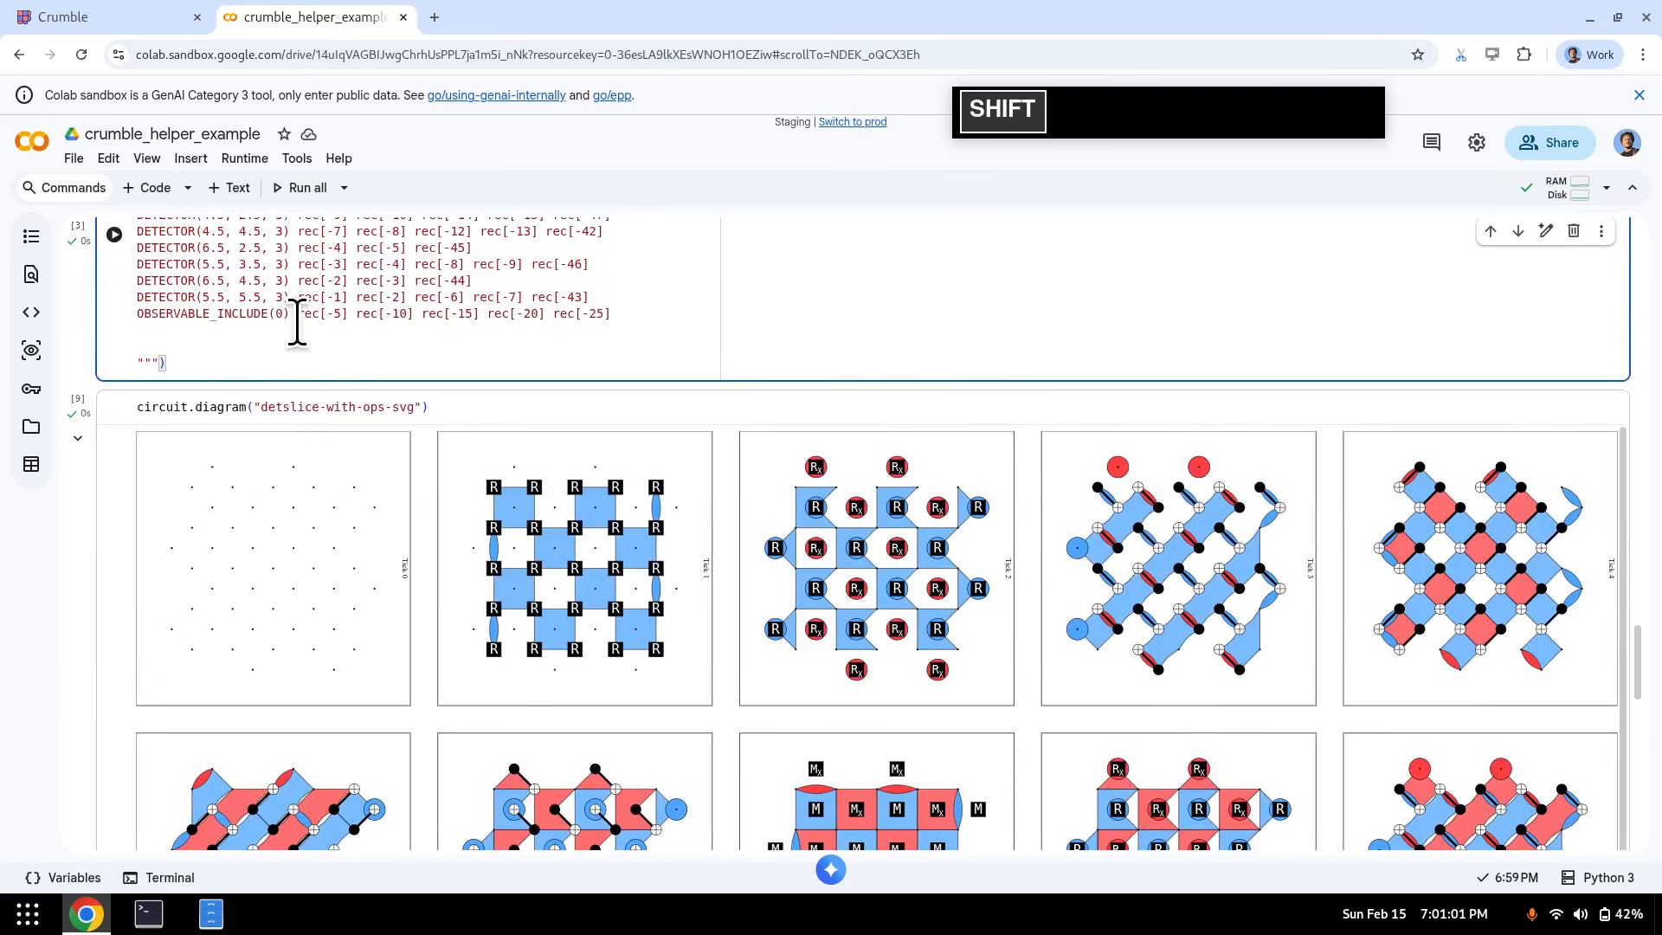
{"action": "key", "text": "ctrl+shift+Home"}
{"action": "key", "text": "shift+Down"}
{"action": "key", "text": "shift+Down"}
{"action": "key", "text": "shift+Up"}
{"action": "key", "text": "shift+Down"}
{"action": "key", "text": "ctrl+v"}
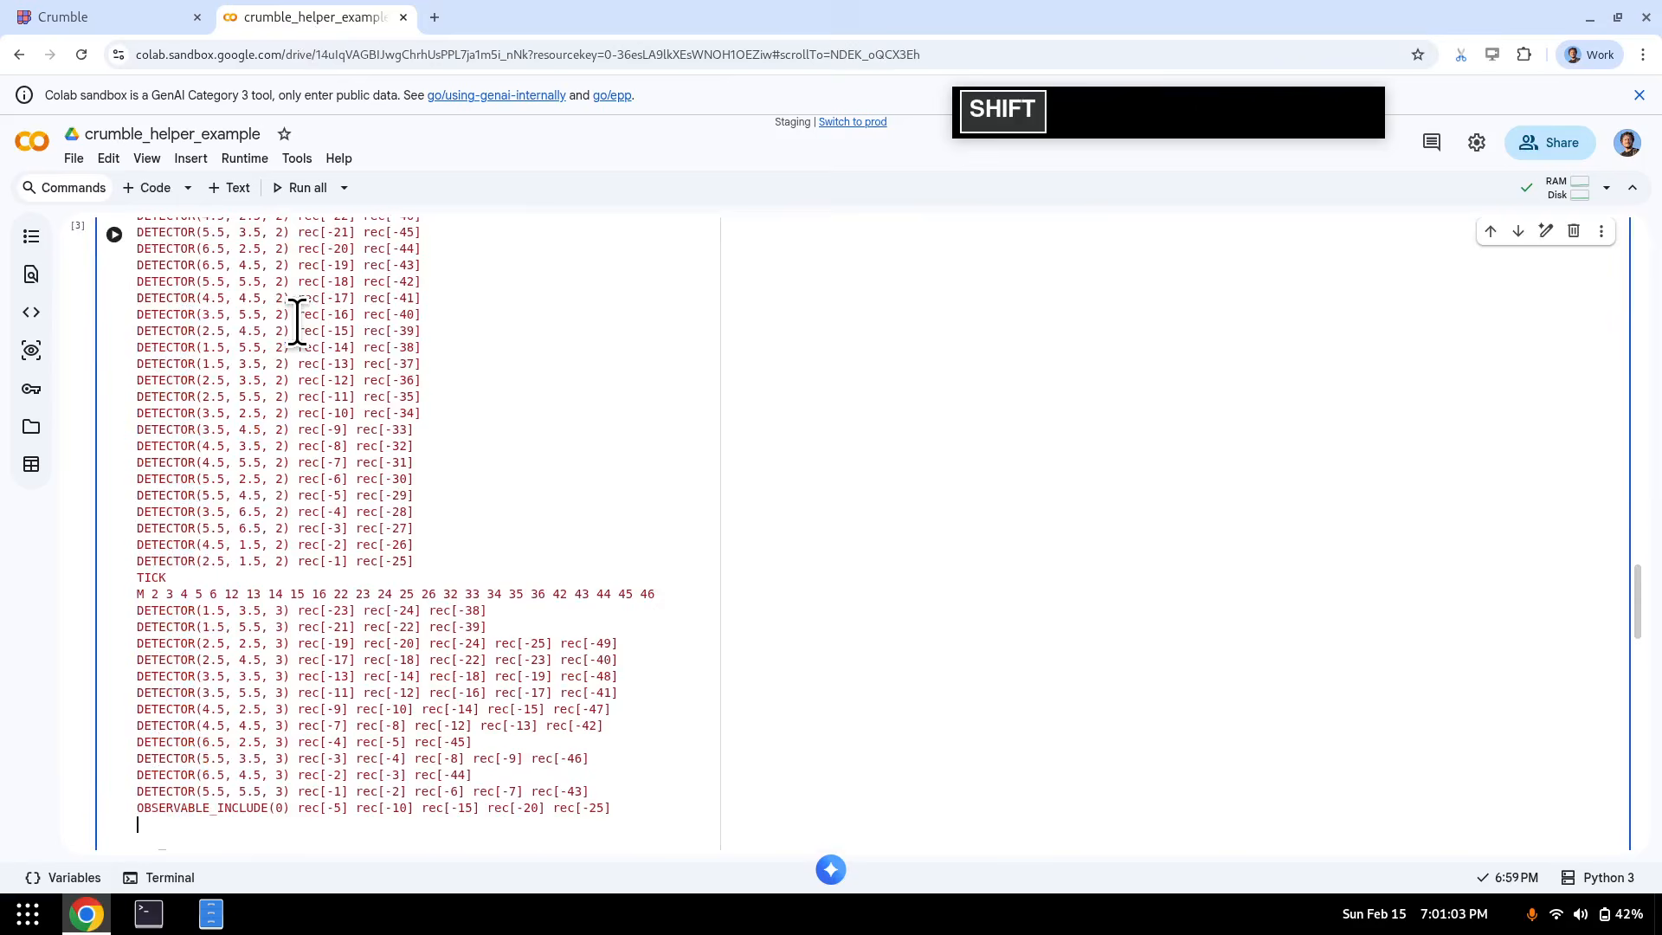
{"action": "key", "text": "shift+Return"}
{"action": "key", "text": "shift+Return"}
{"action": "key", "text": "shift+Return"}
{"action": "key", "text": "shift+Return"}
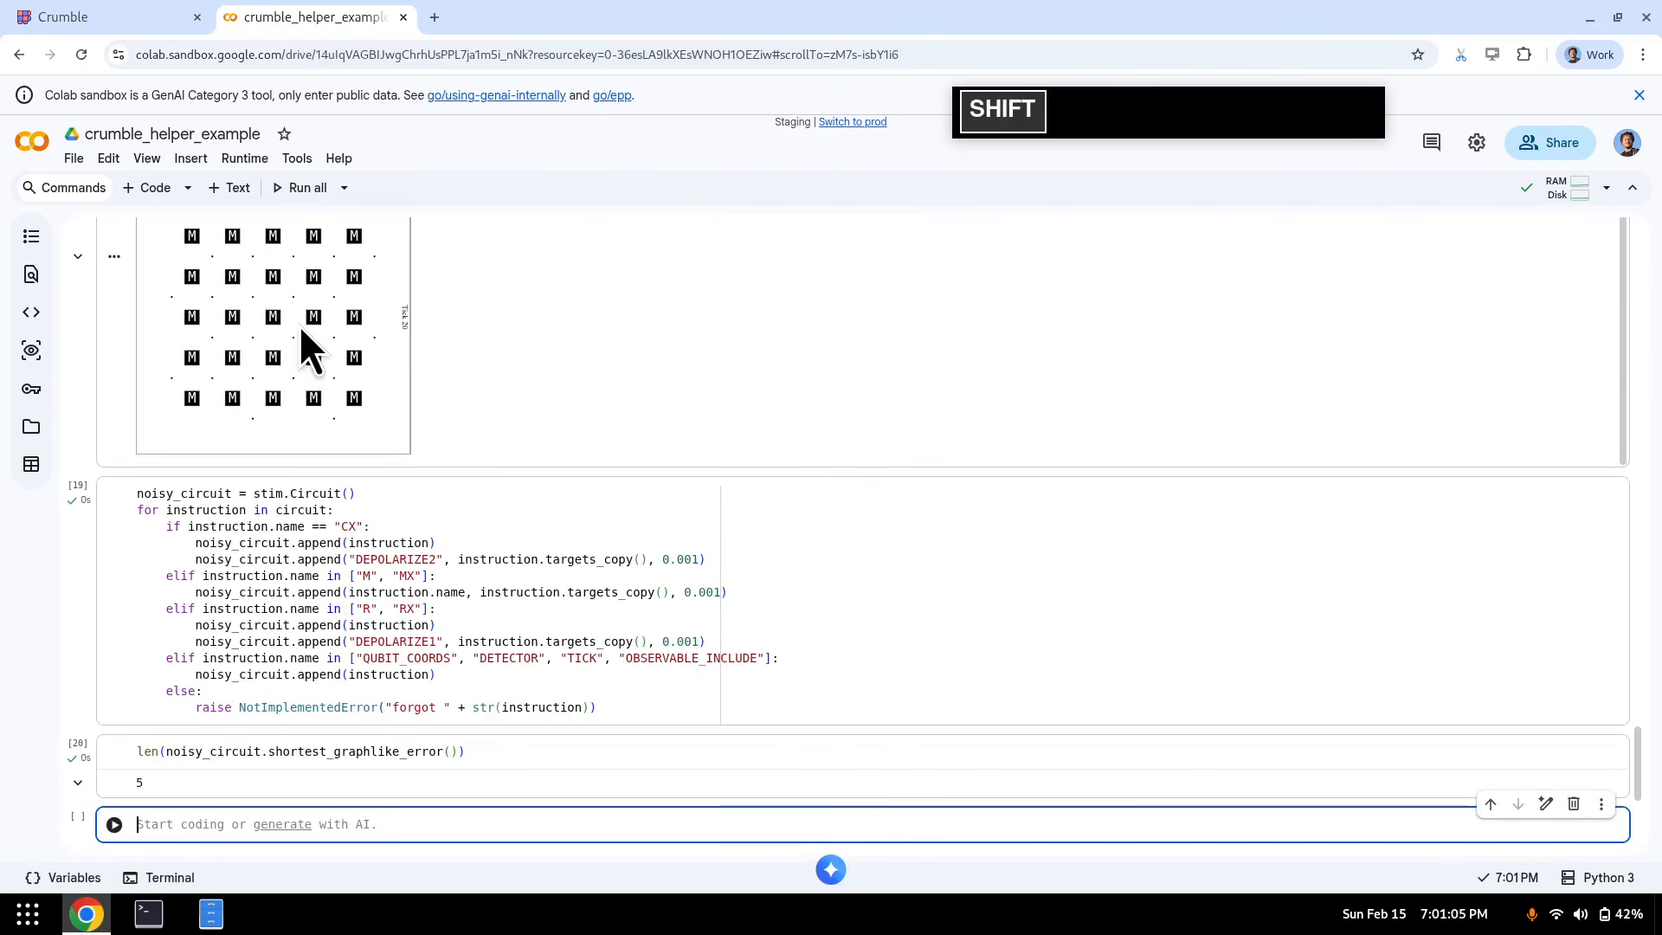
{"action": "double_click", "coordinate": [136, 784]}
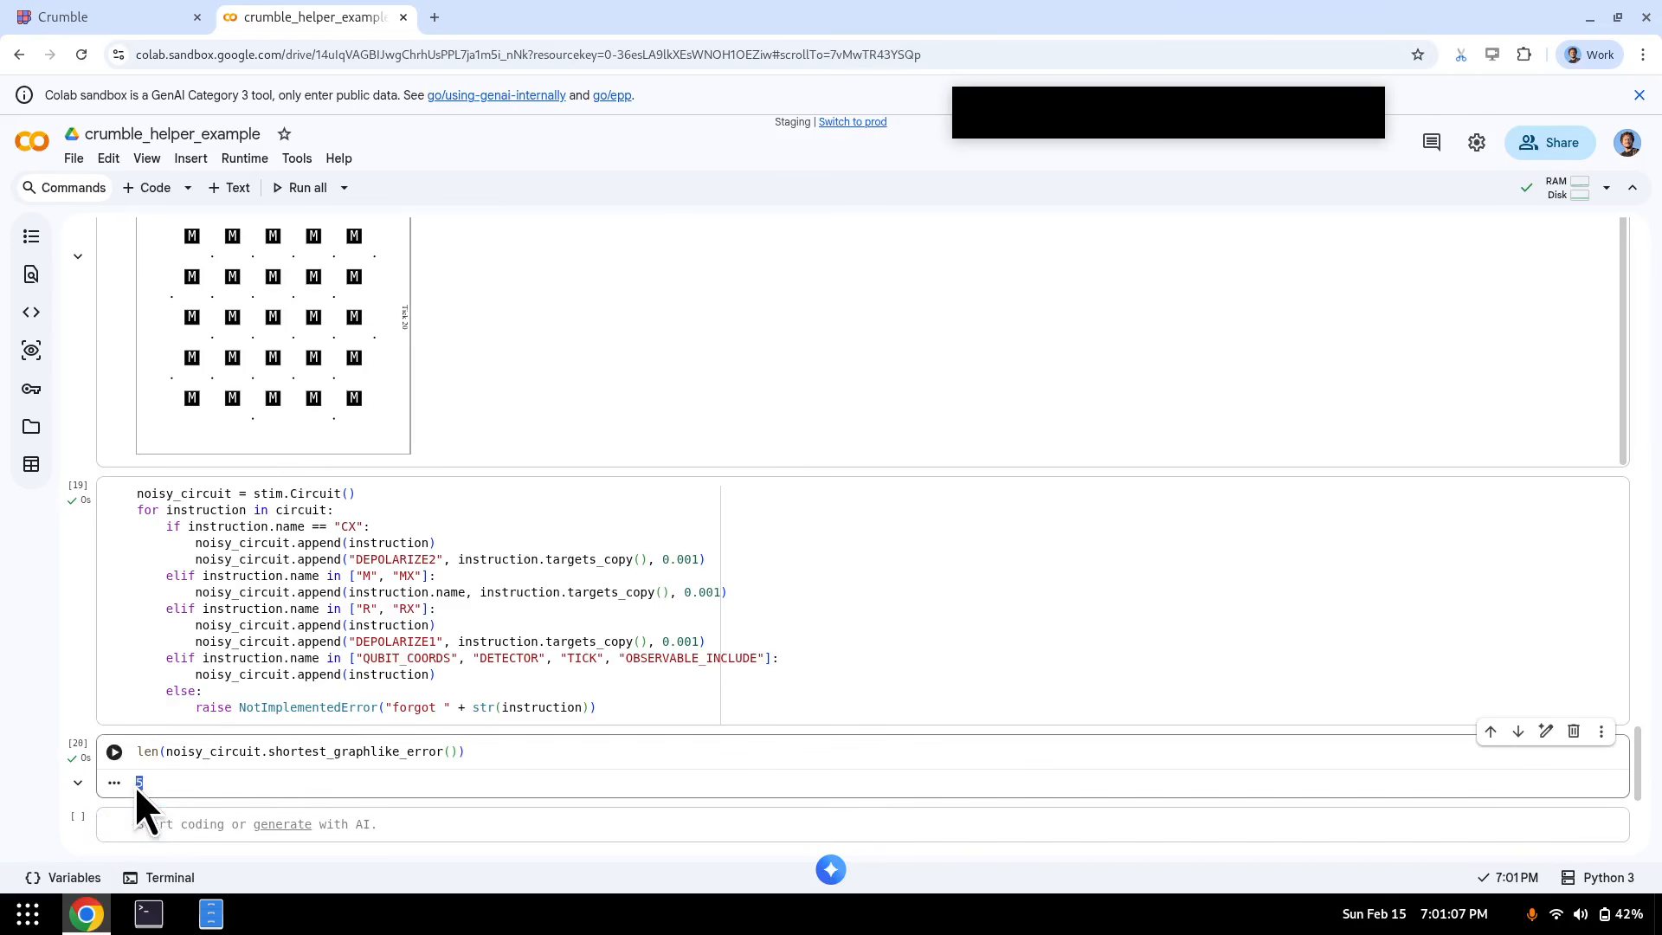
- Return to Crumble and step back through the circuit layers toward the reset layer
{"action": "left_click", "coordinate": [107, 5]}
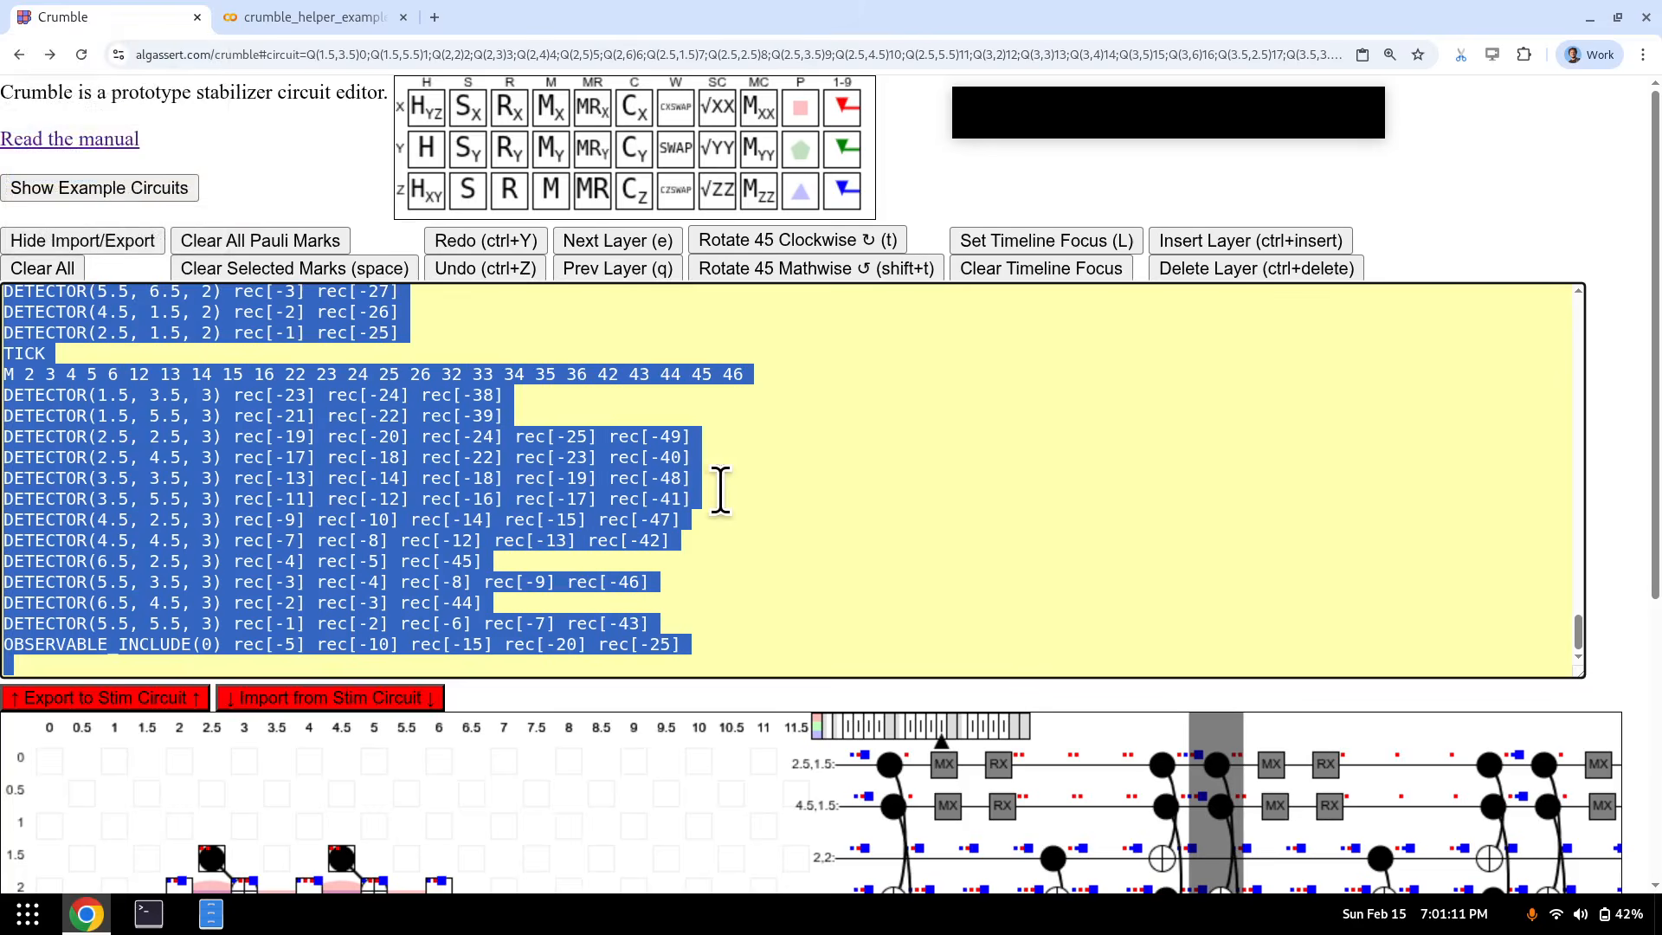
{"action": "left_click", "coordinate": [716, 486]}
{"action": "scroll", "coordinate": [716, 485], "scroll_direction": "down", "scroll_amount": 4}
{"action": "scroll", "coordinate": [546, 736], "scroll_direction": "down", "scroll_amount": 2}
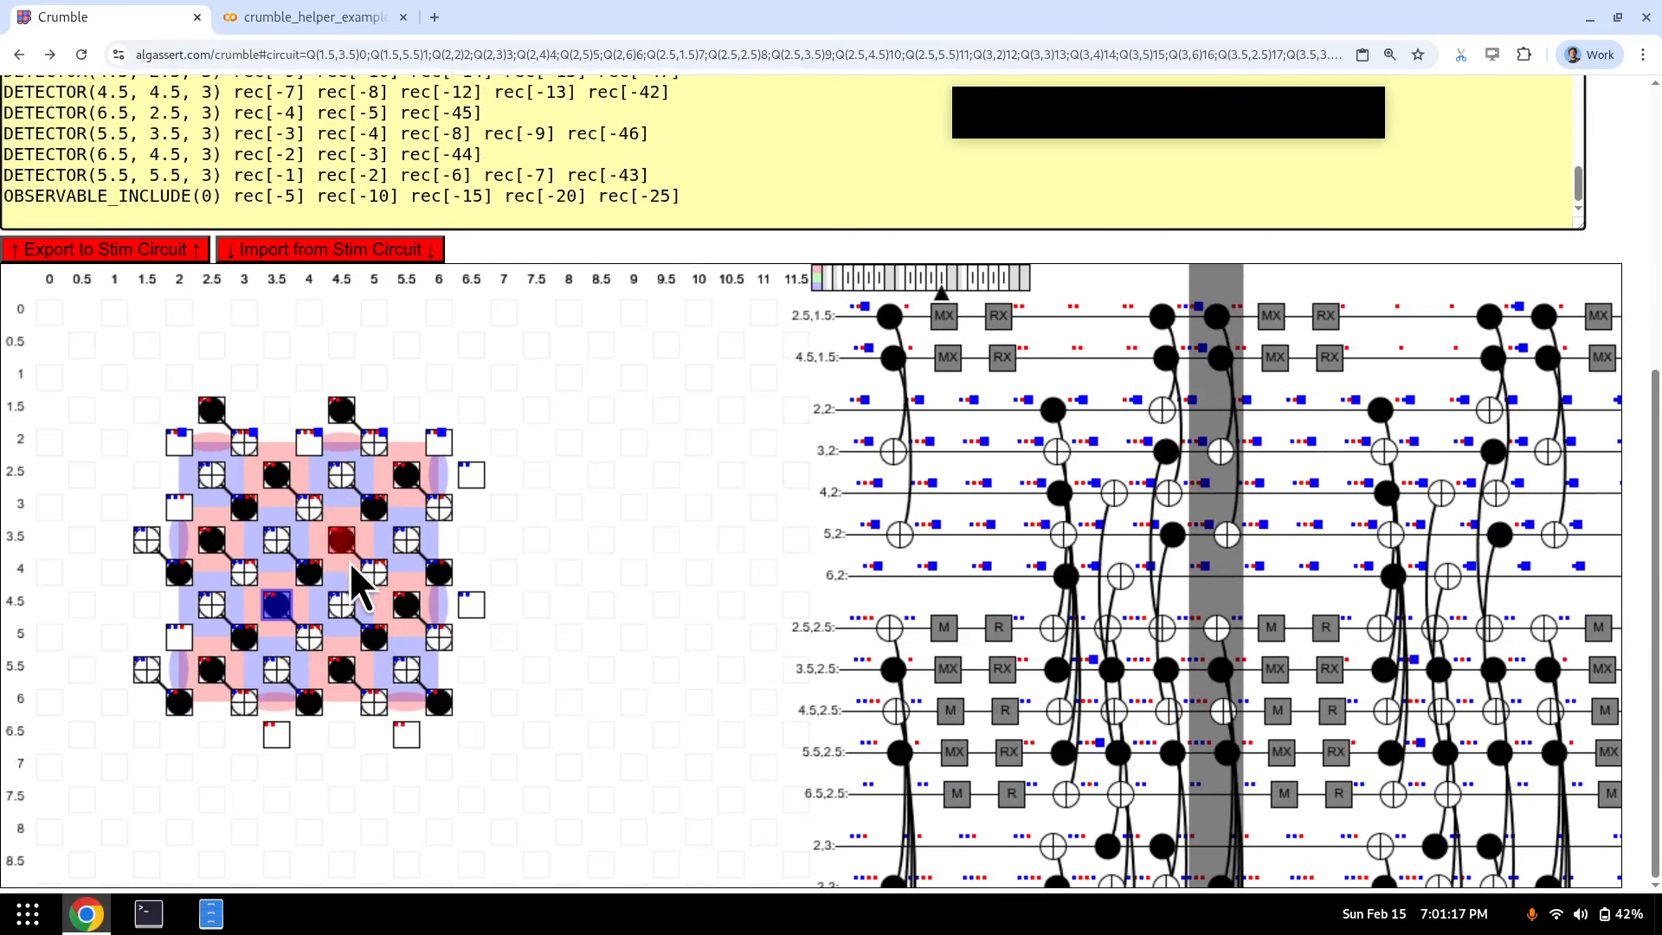
{"action": "key", "text": "q"}
{"action": "key", "text": "q"}
{"action": "key", "text": "q"}
{"action": "key", "text": "q"}
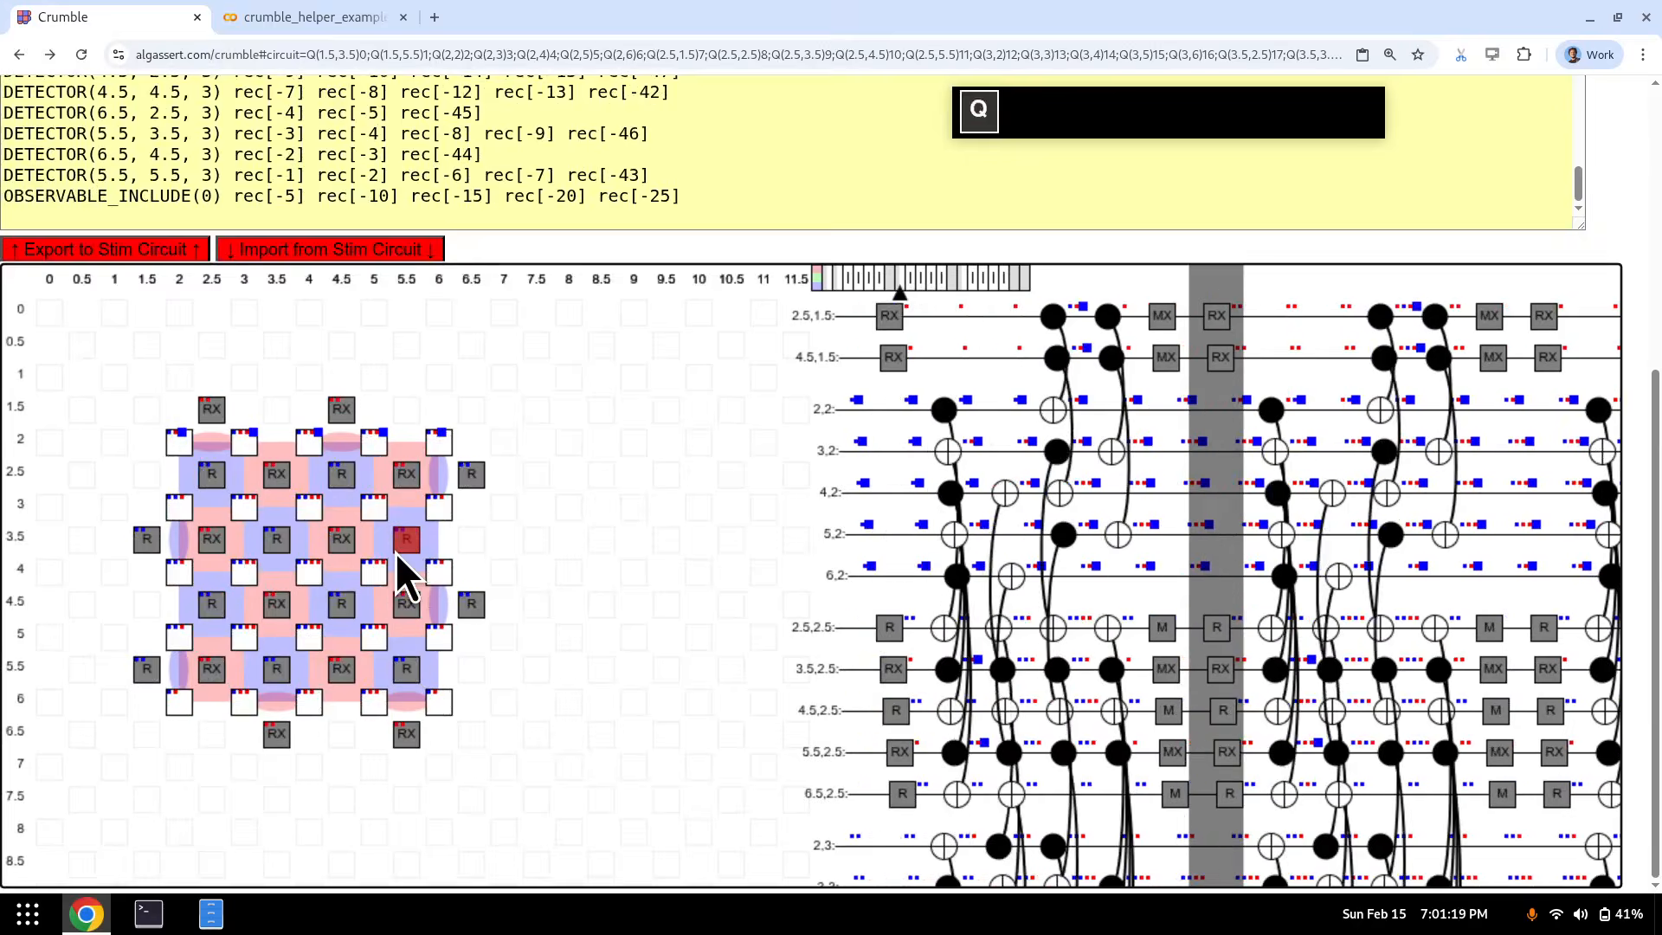
{"action": "key", "text": "q"}
{"action": "key", "text": "q"}
{"action": "key", "text": "q"}
- Hide the Stim text box and browse from the R/RX reset layer to a later CNOT layer
{"action": "scroll", "coordinate": [363, 645], "scroll_direction": "up", "scroll_amount": 3}
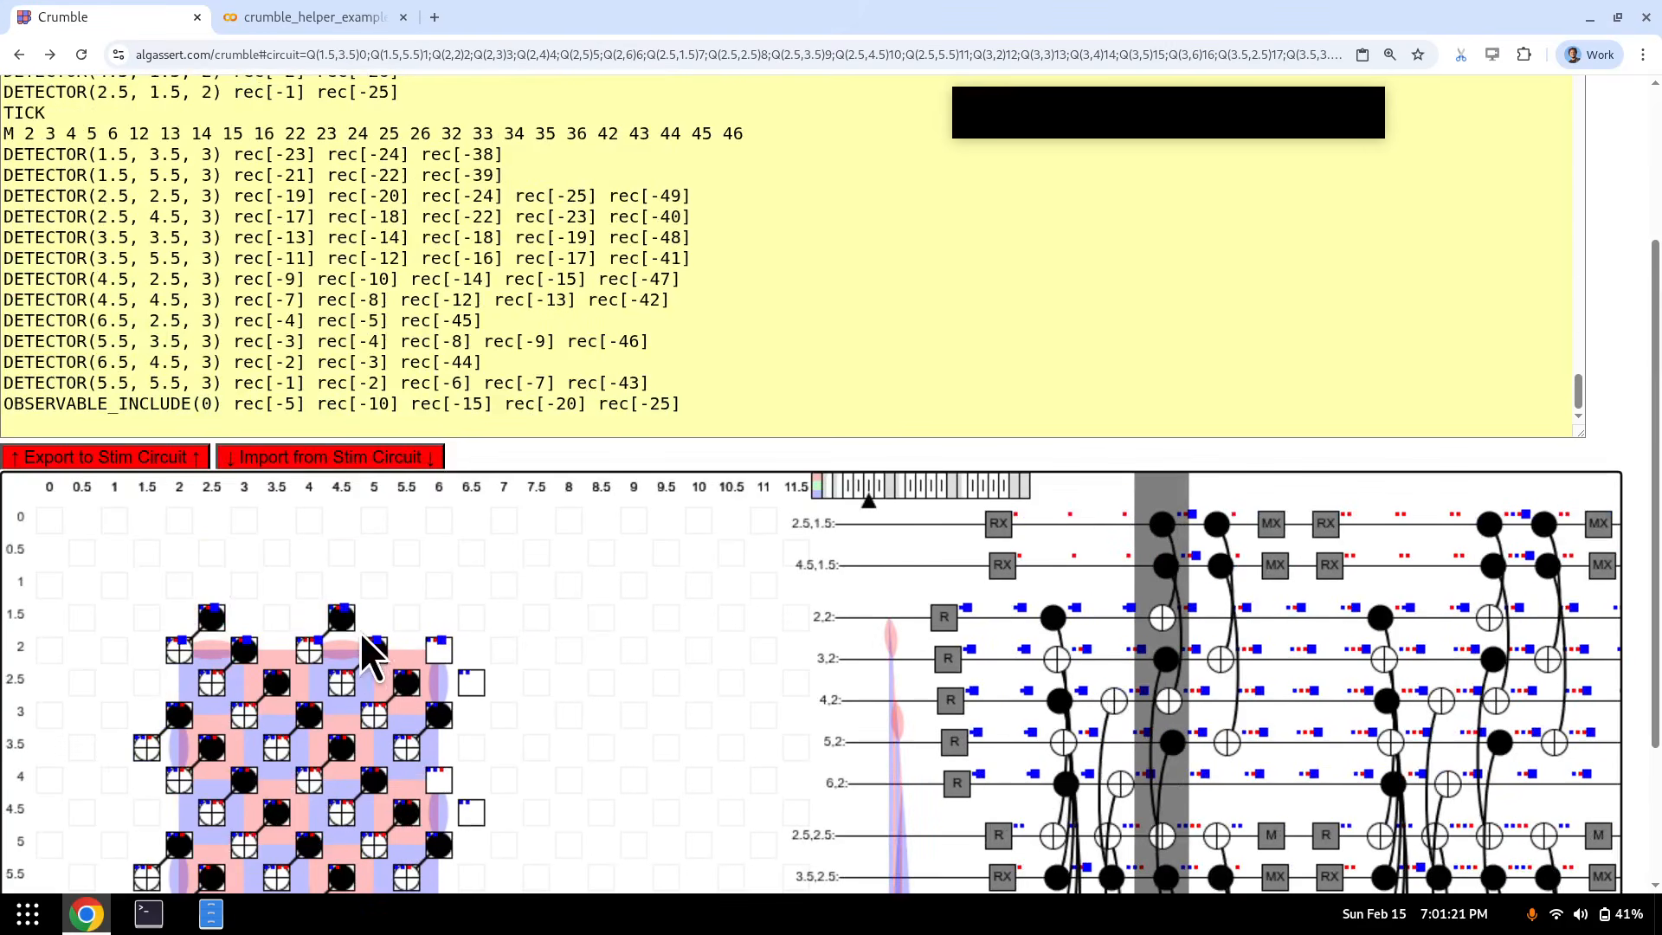
{"action": "scroll", "coordinate": [338, 636], "scroll_direction": "down", "scroll_amount": 3}
{"action": "scroll", "coordinate": [450, 637], "scroll_direction": "up", "scroll_amount": 4}
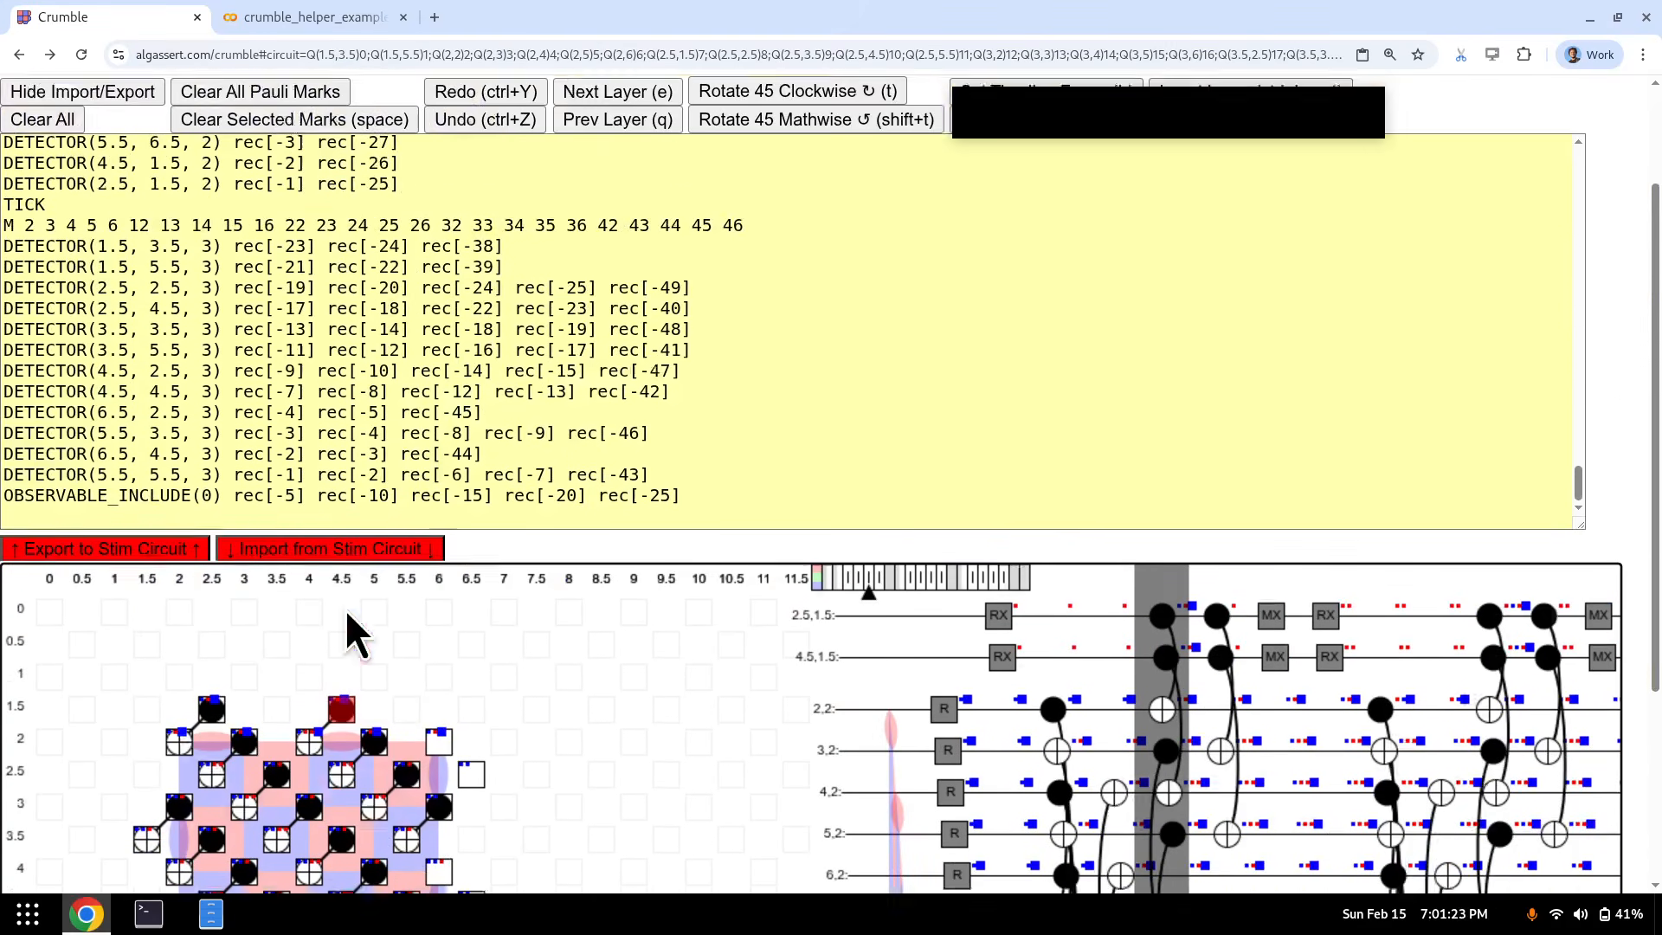
{"action": "scroll", "coordinate": [344, 610], "scroll_direction": "up", "scroll_amount": 2}
{"action": "left_click", "coordinate": [91, 237]}
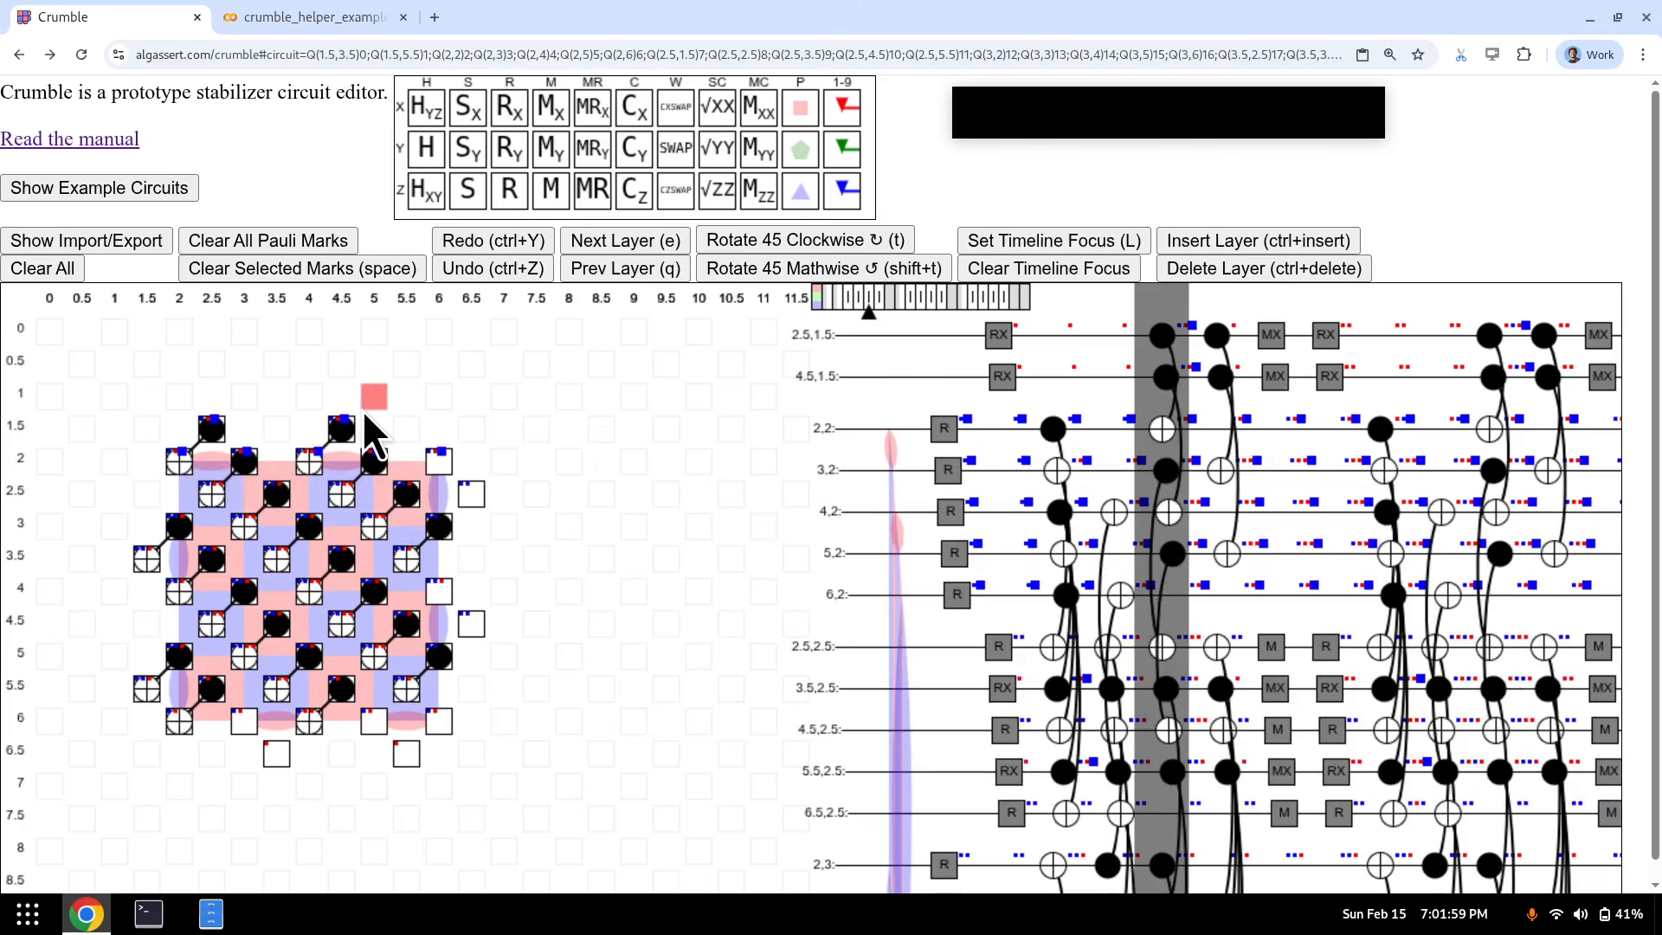
{"action": "key", "text": "q"}
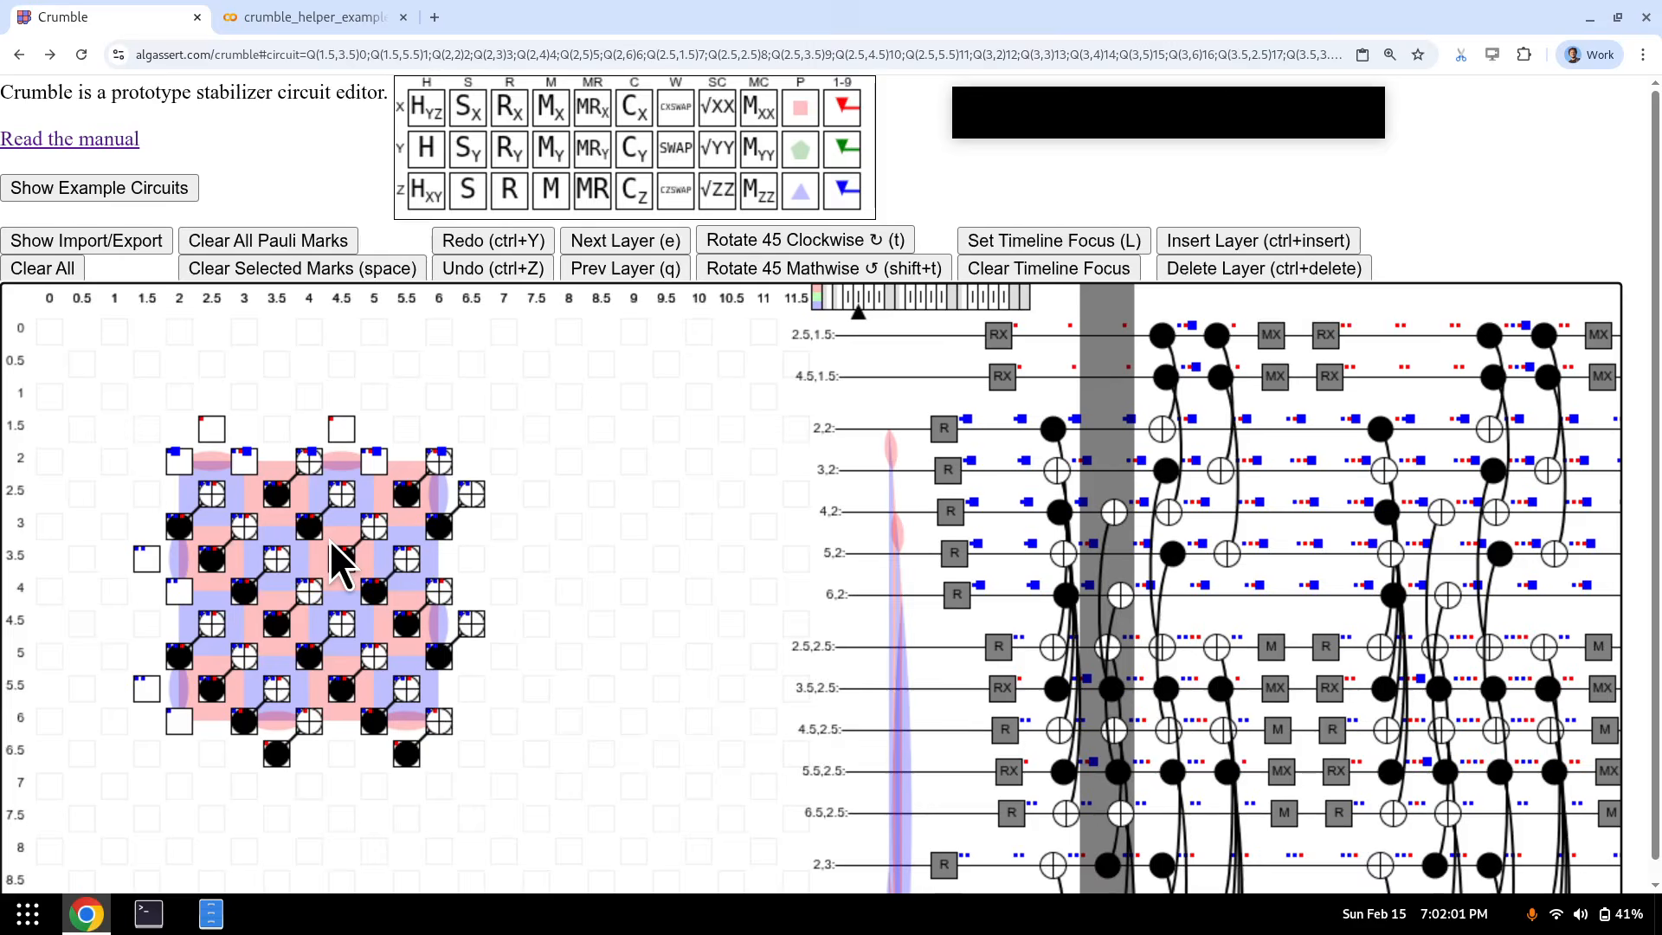
{"action": "key", "text": "q"}
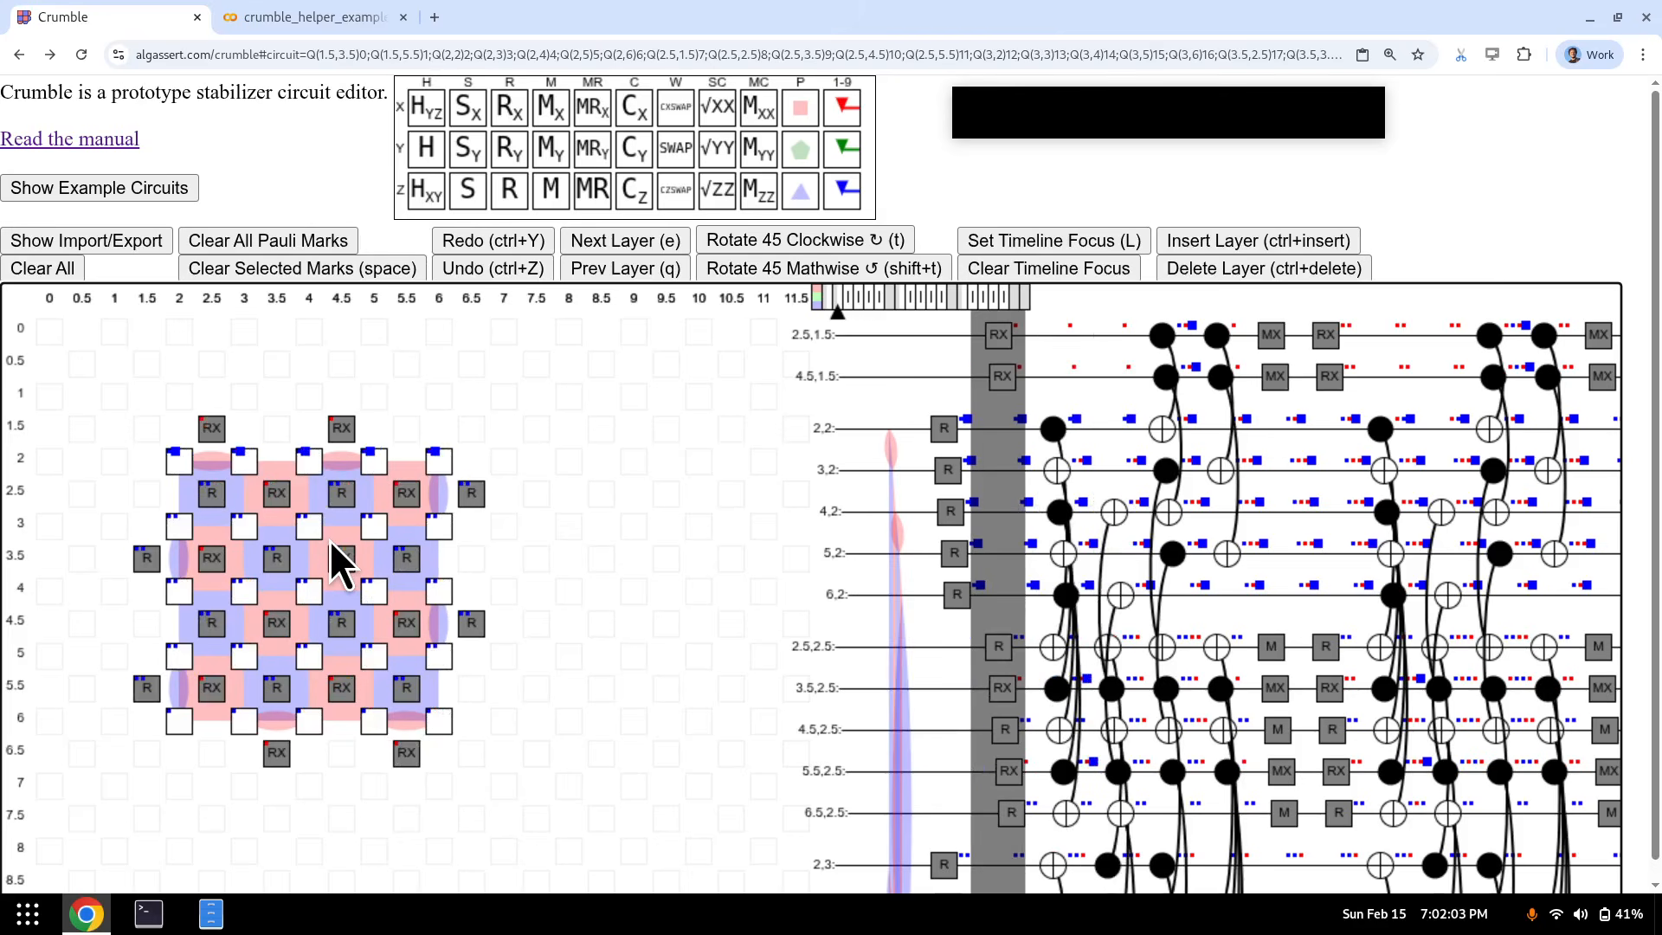
{"action": "key", "text": "e"}
{"action": "key", "text": "e"}
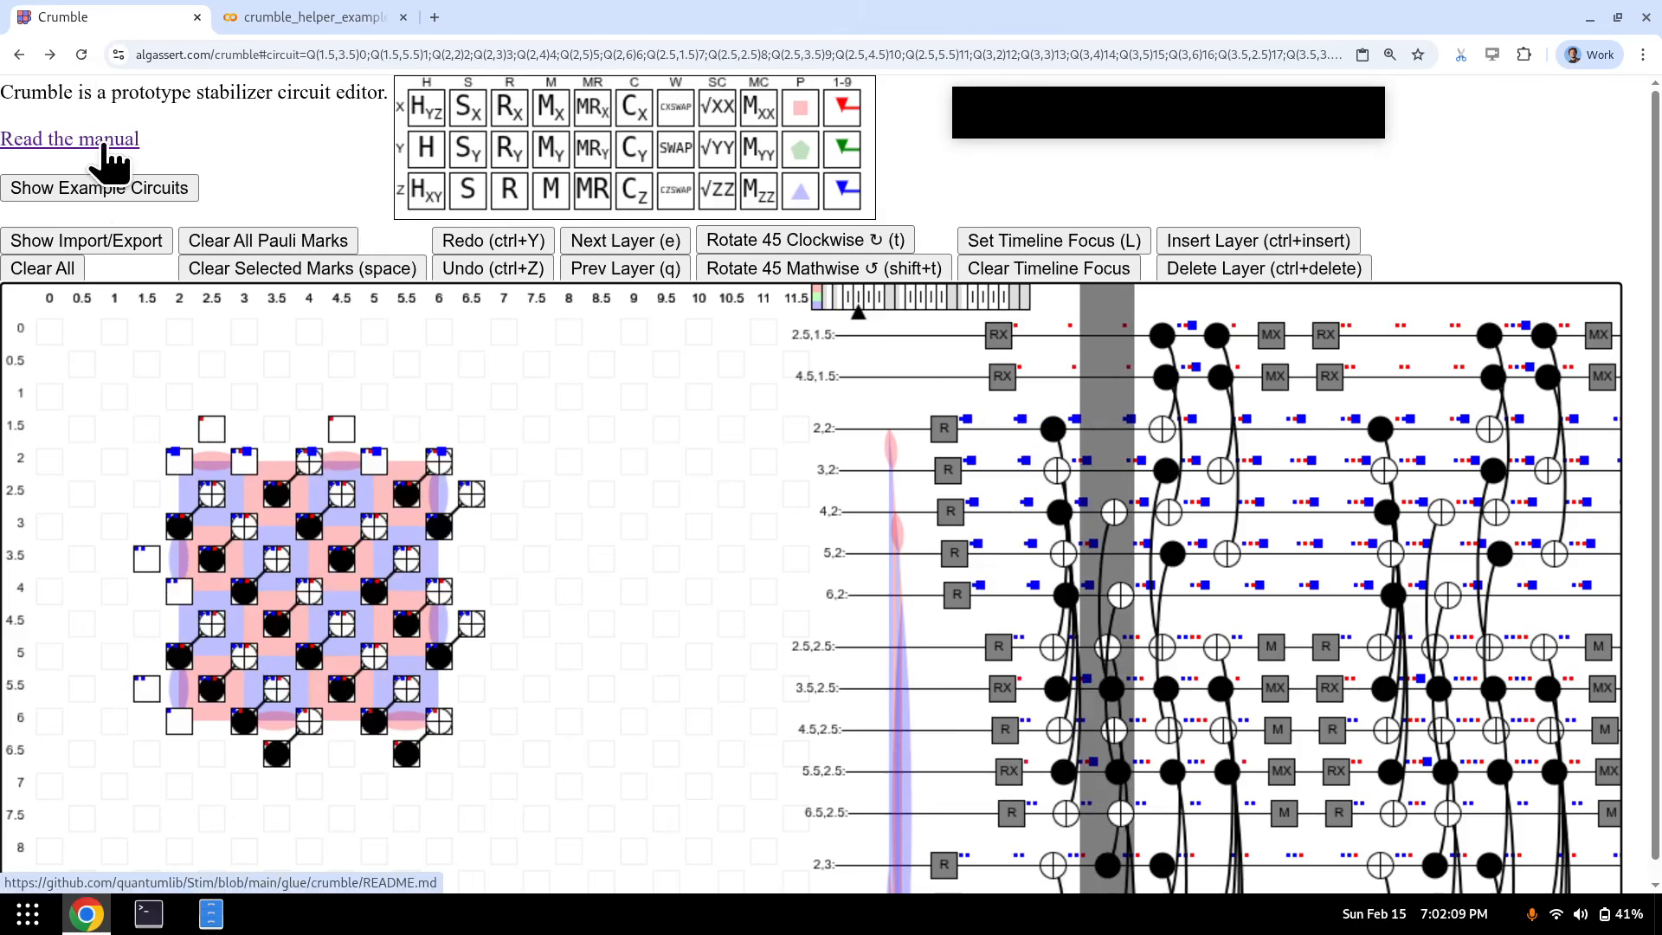
{"action": "left_click", "coordinate": [103, 146]}
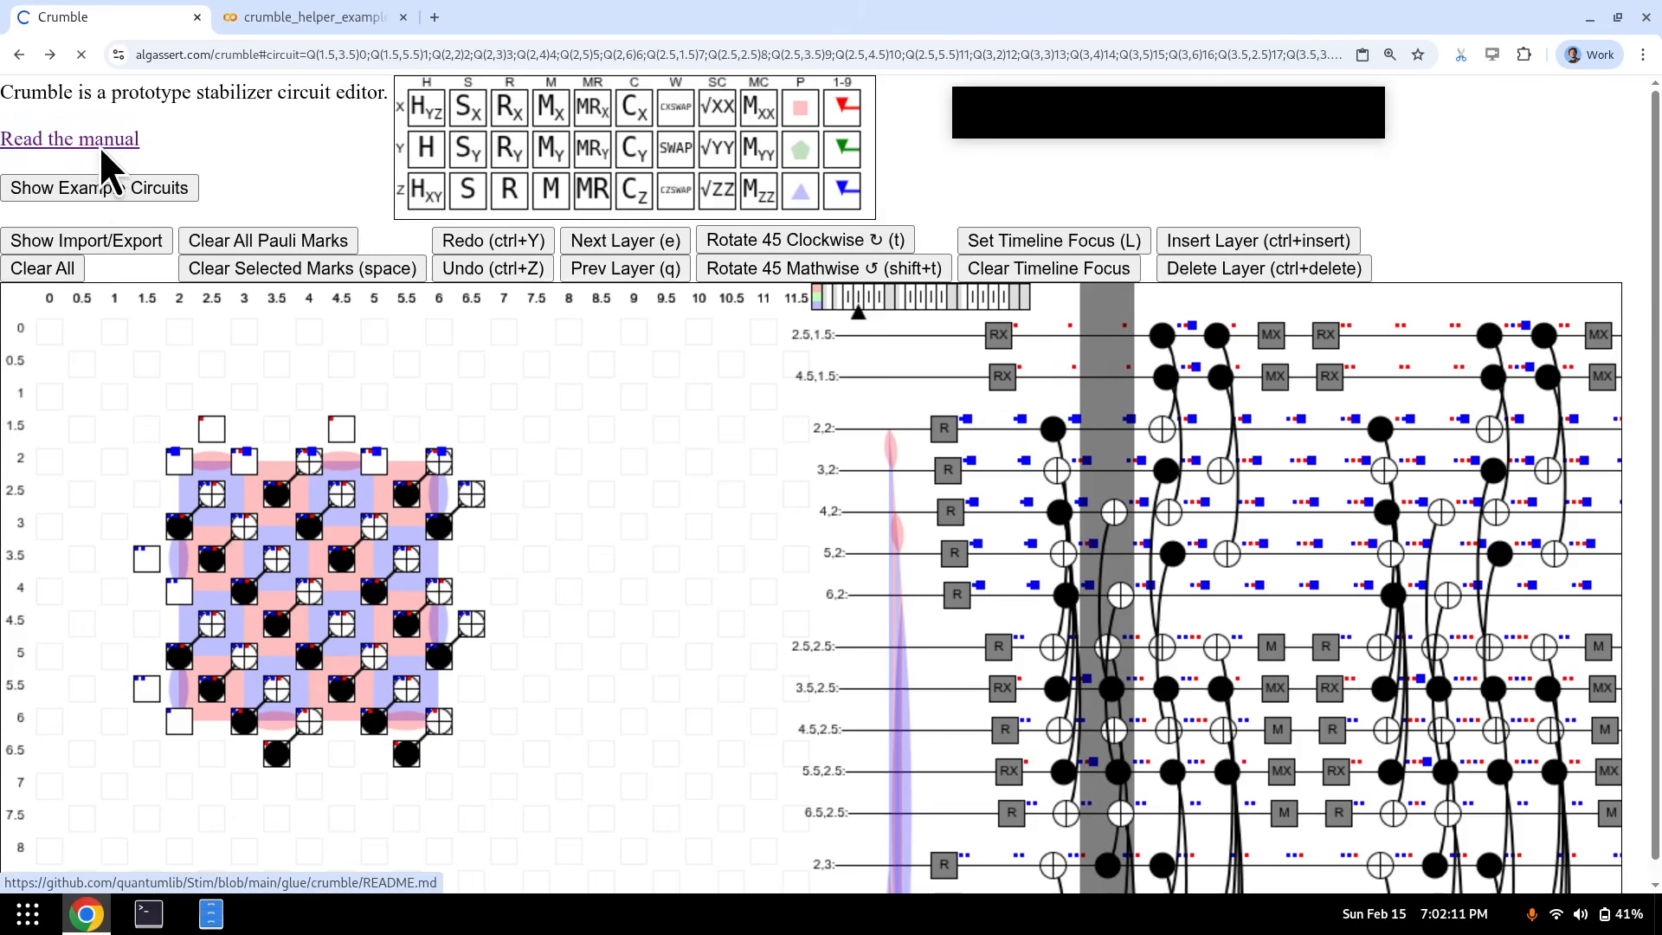
{"action": "scroll", "coordinate": [433, 352], "scroll_direction": "down", "scroll_amount": 12}
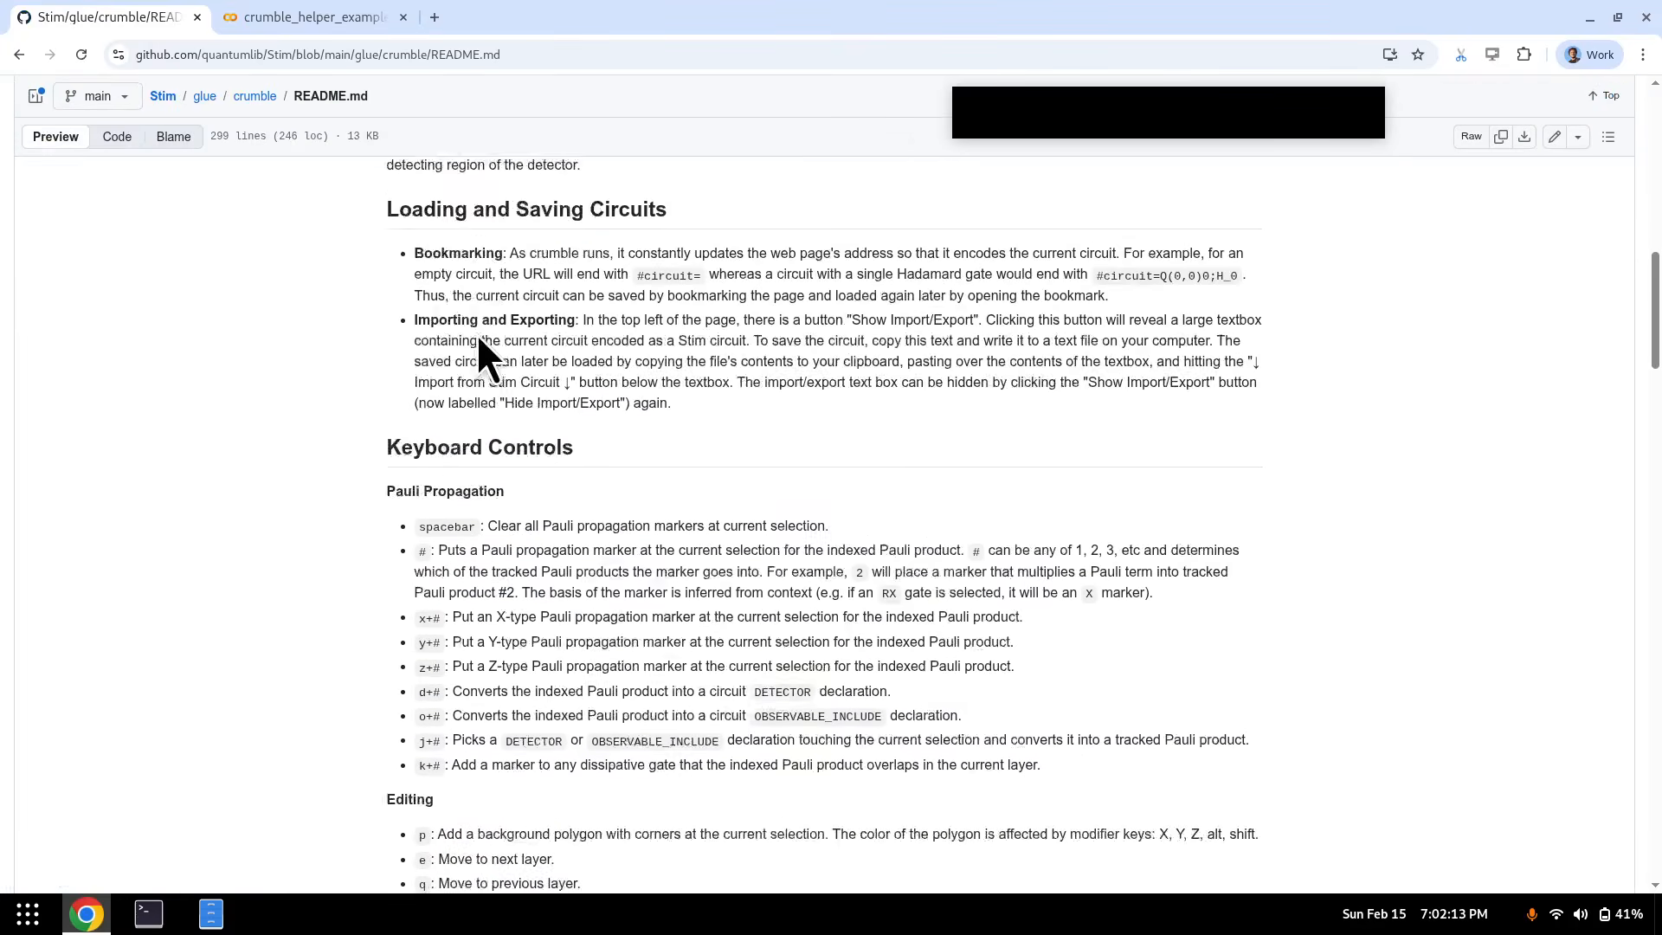
{"action": "scroll", "coordinate": [477, 346], "scroll_direction": "down", "scroll_amount": 11}
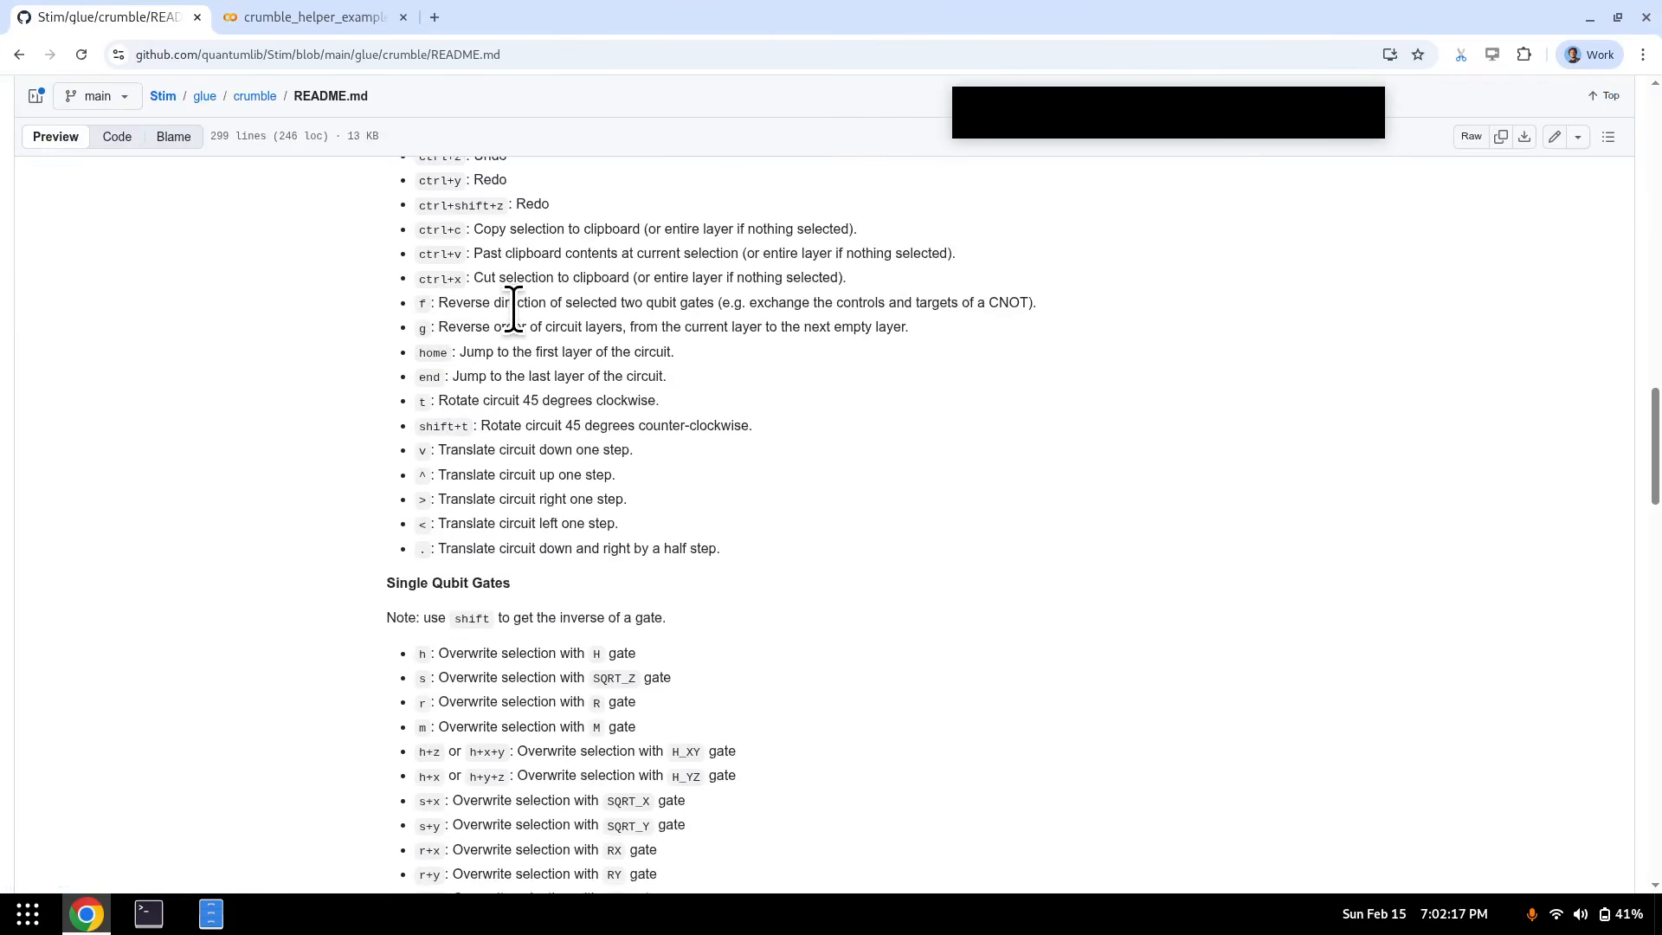
{"action": "scroll", "coordinate": [513, 309], "scroll_direction": "up", "scroll_amount": 10}
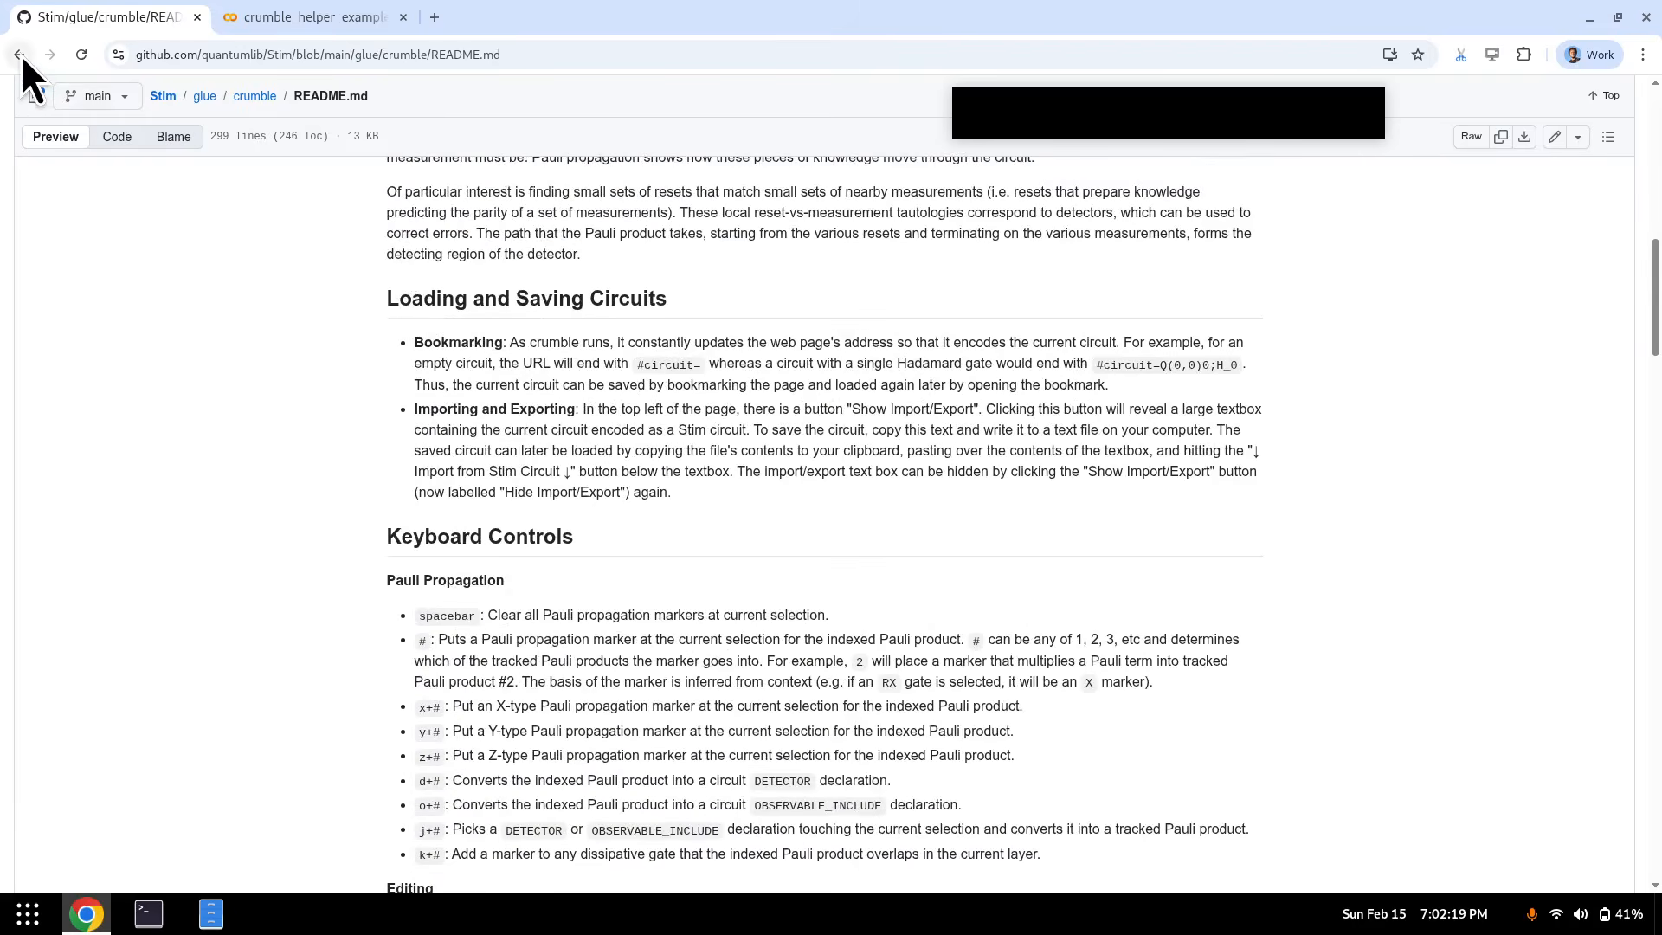
{"action": "left_click", "coordinate": [19, 54]}
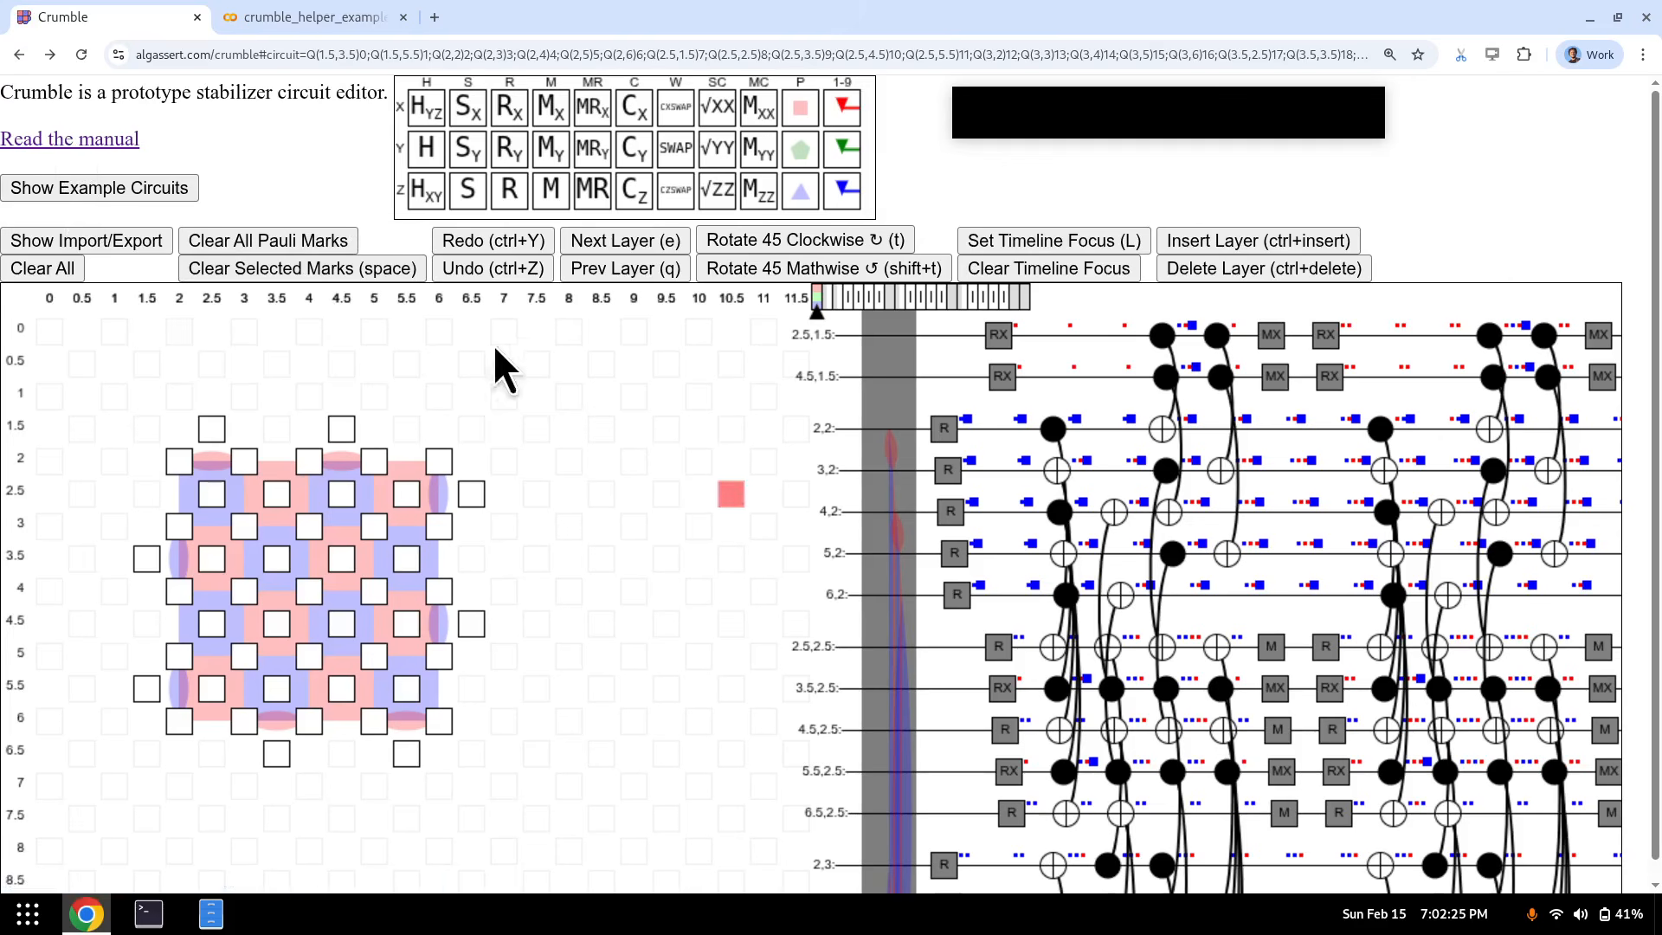
{"action": "scroll", "coordinate": [309, 274], "scroll_direction": "down", "scroll_amount": 1}
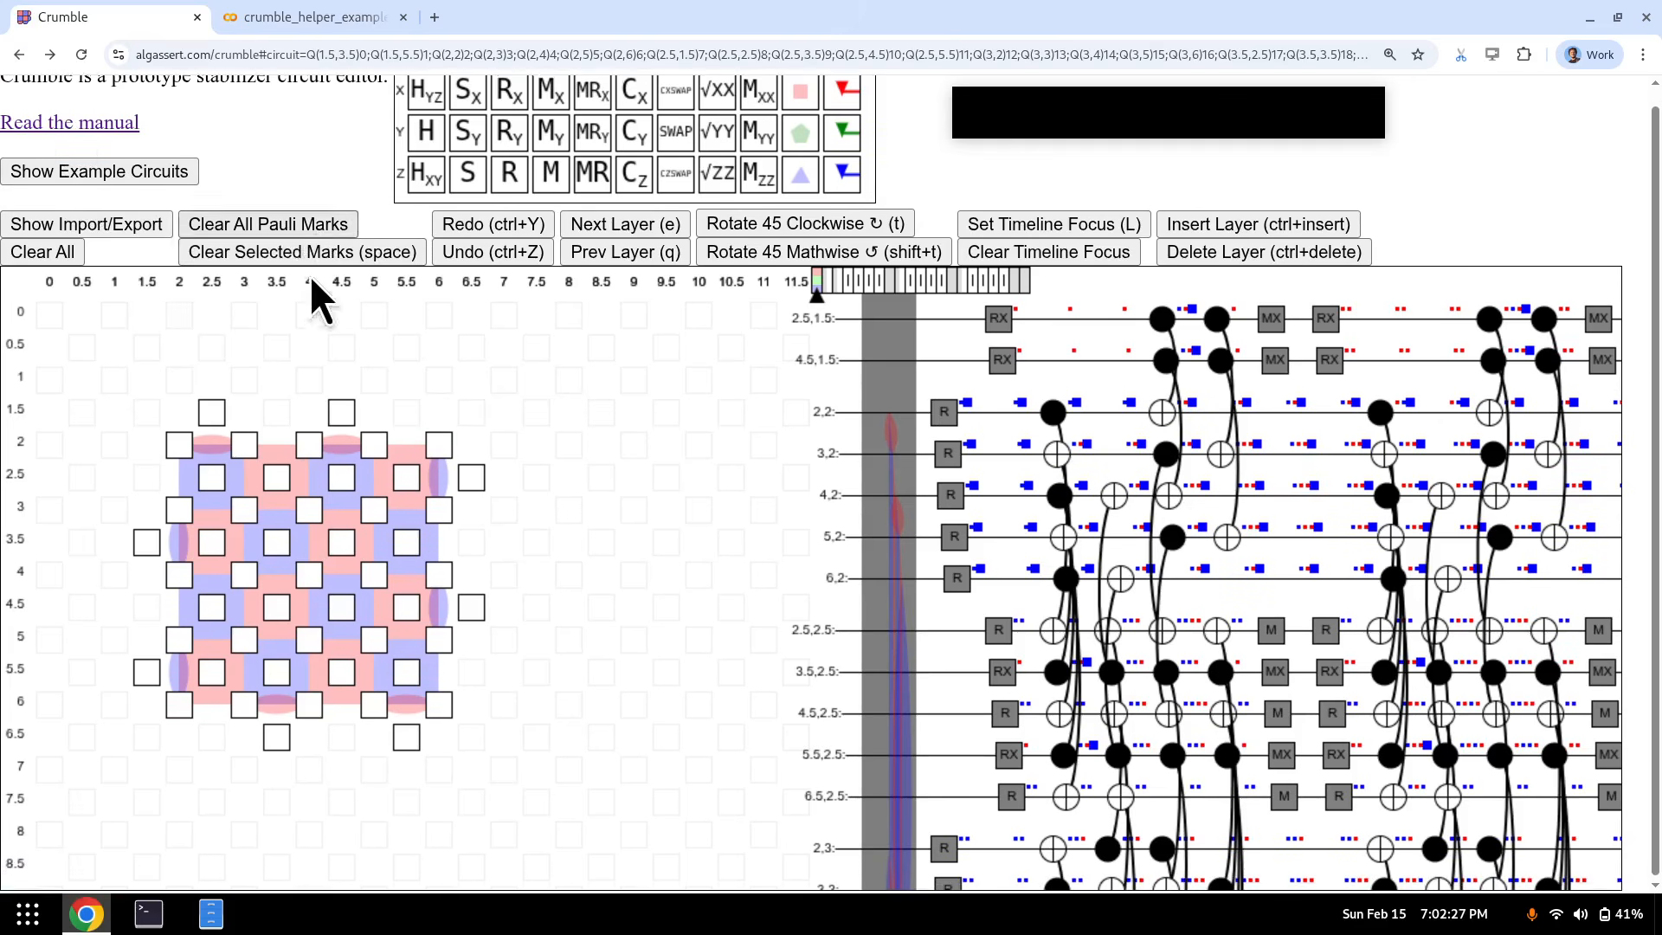
{"action": "scroll", "coordinate": [333, 386], "scroll_direction": "up", "scroll_amount": 1}
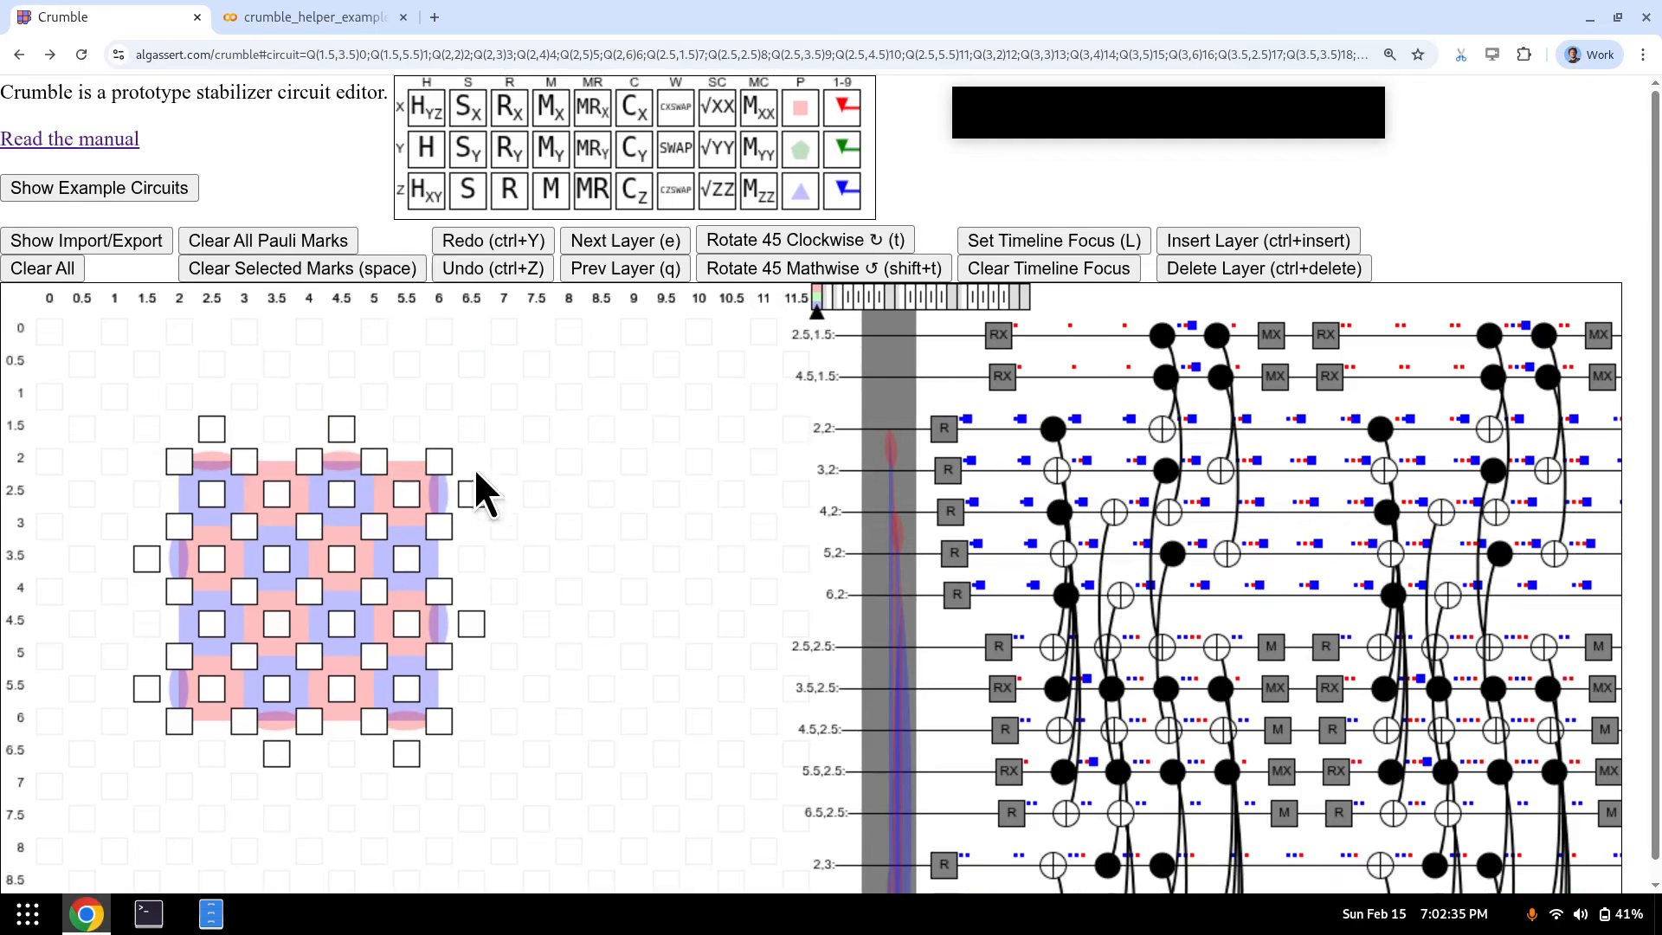
{"action": "scroll", "coordinate": [437, 476], "scroll_direction": "down", "scroll_amount": 1}
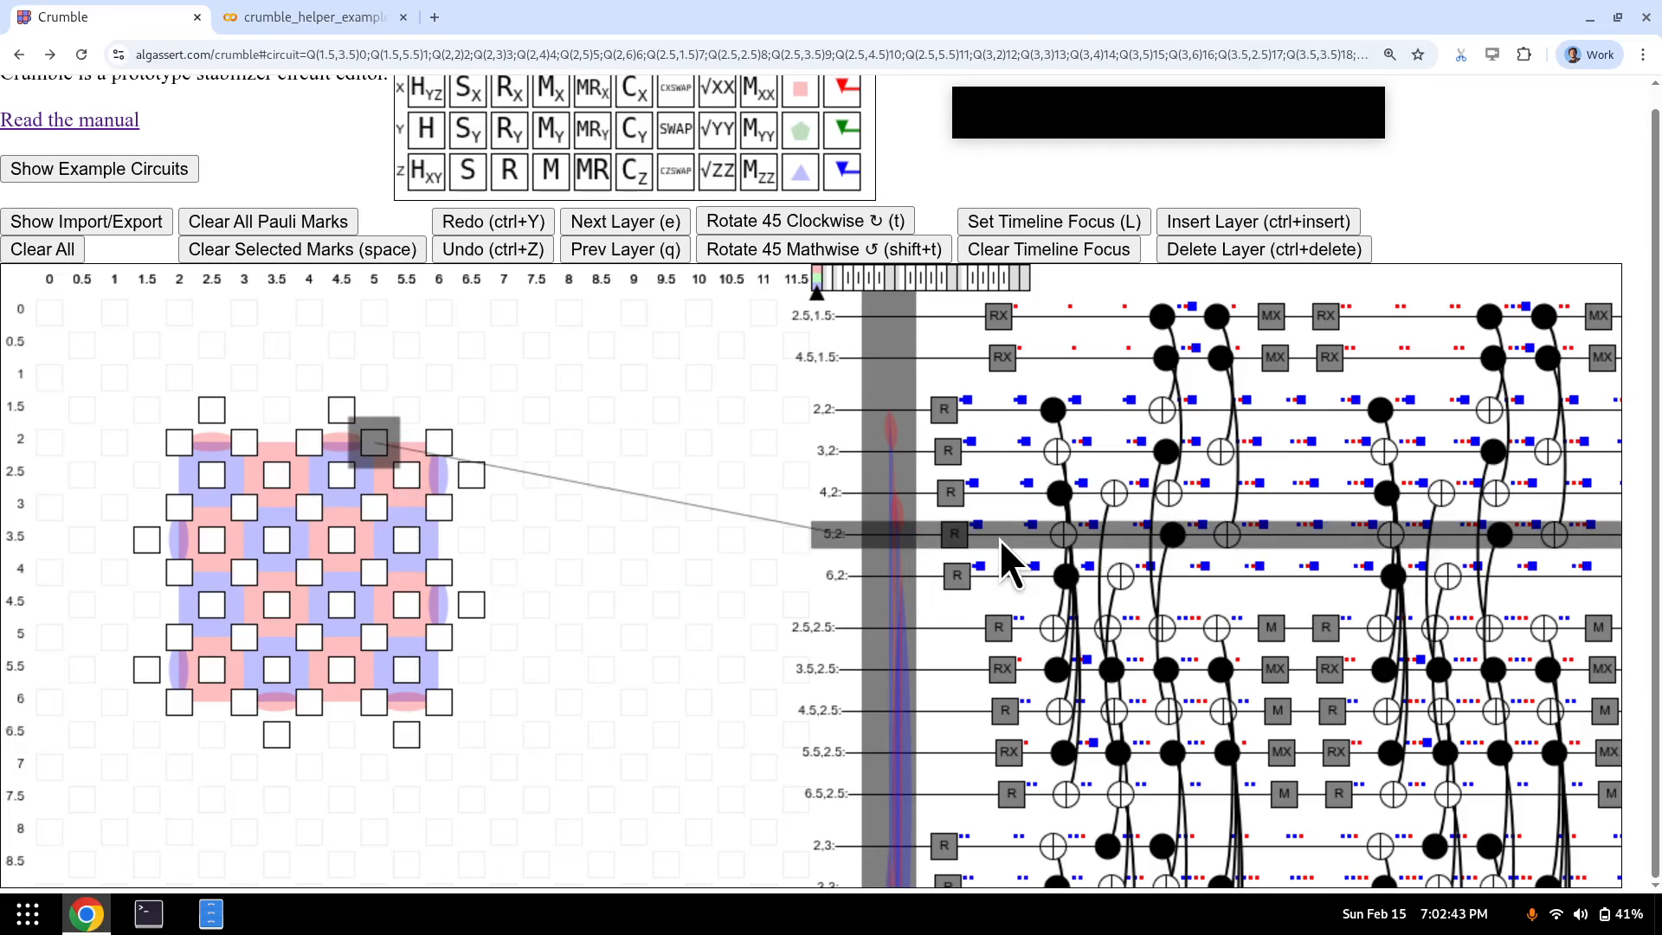
- On the R/RX reset layer, box-select the 16 interior qubits from (2.5, 2.5) to (5.5, 5.5)
{"action": "left_click_drag", "start_coordinate": [246, 440], "coordinate": [372, 610]}
{"action": "key", "text": "Escape"}
{"action": "key", "text": "e"}
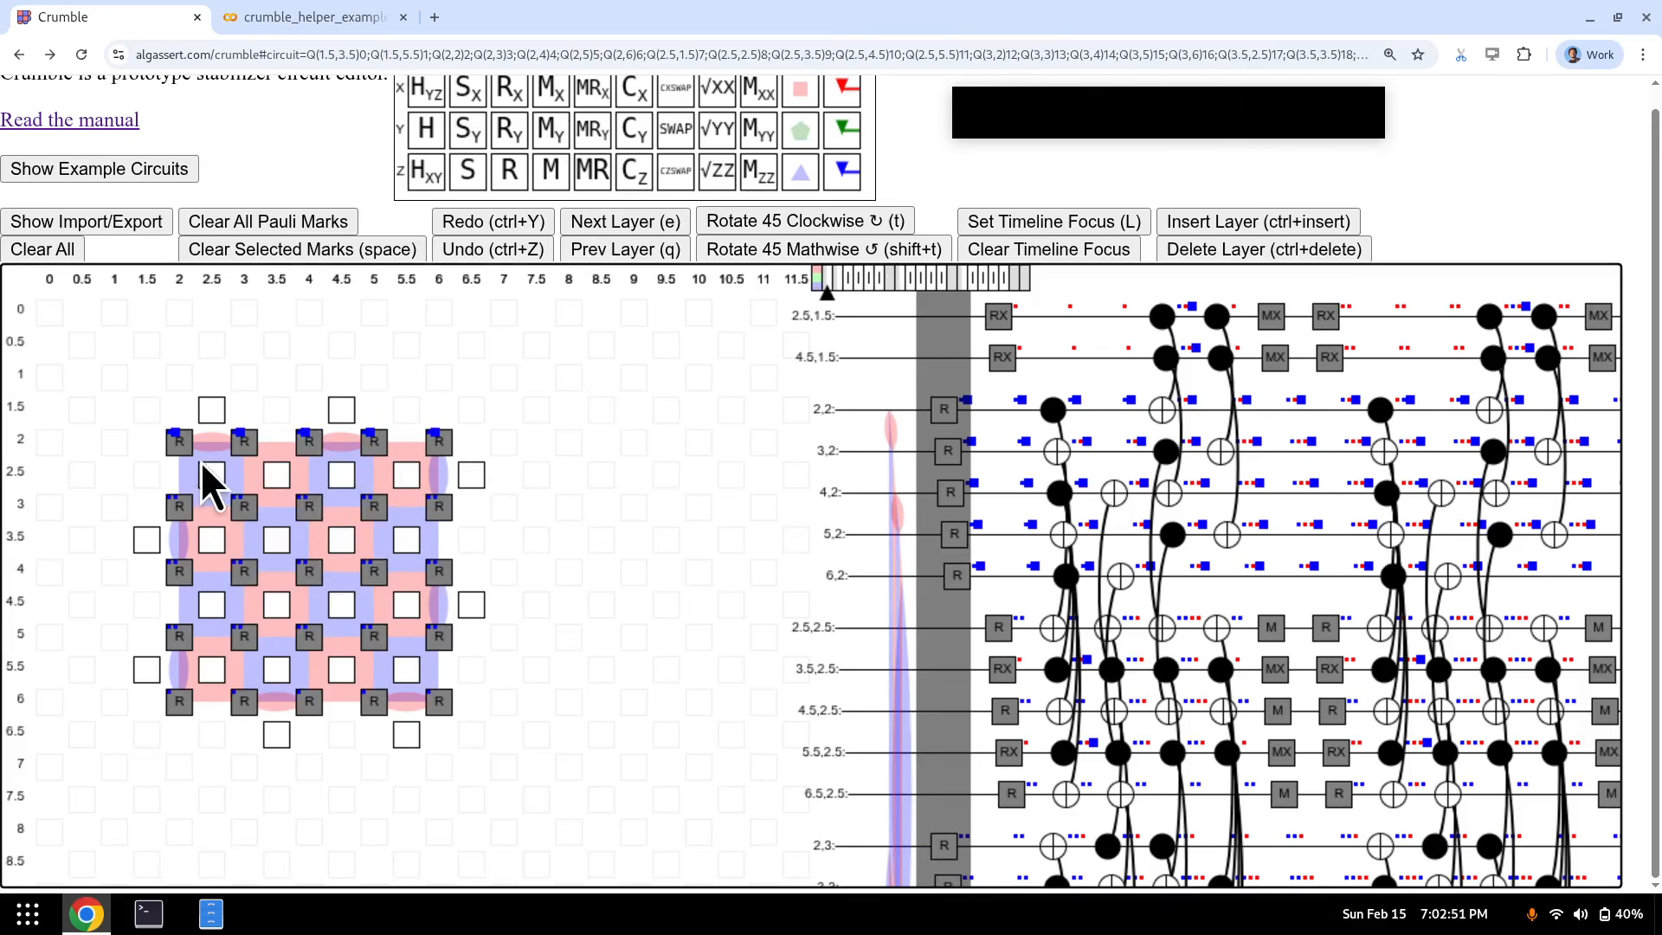
{"action": "left_click_drag", "start_coordinate": [184, 448], "coordinate": [439, 699]}
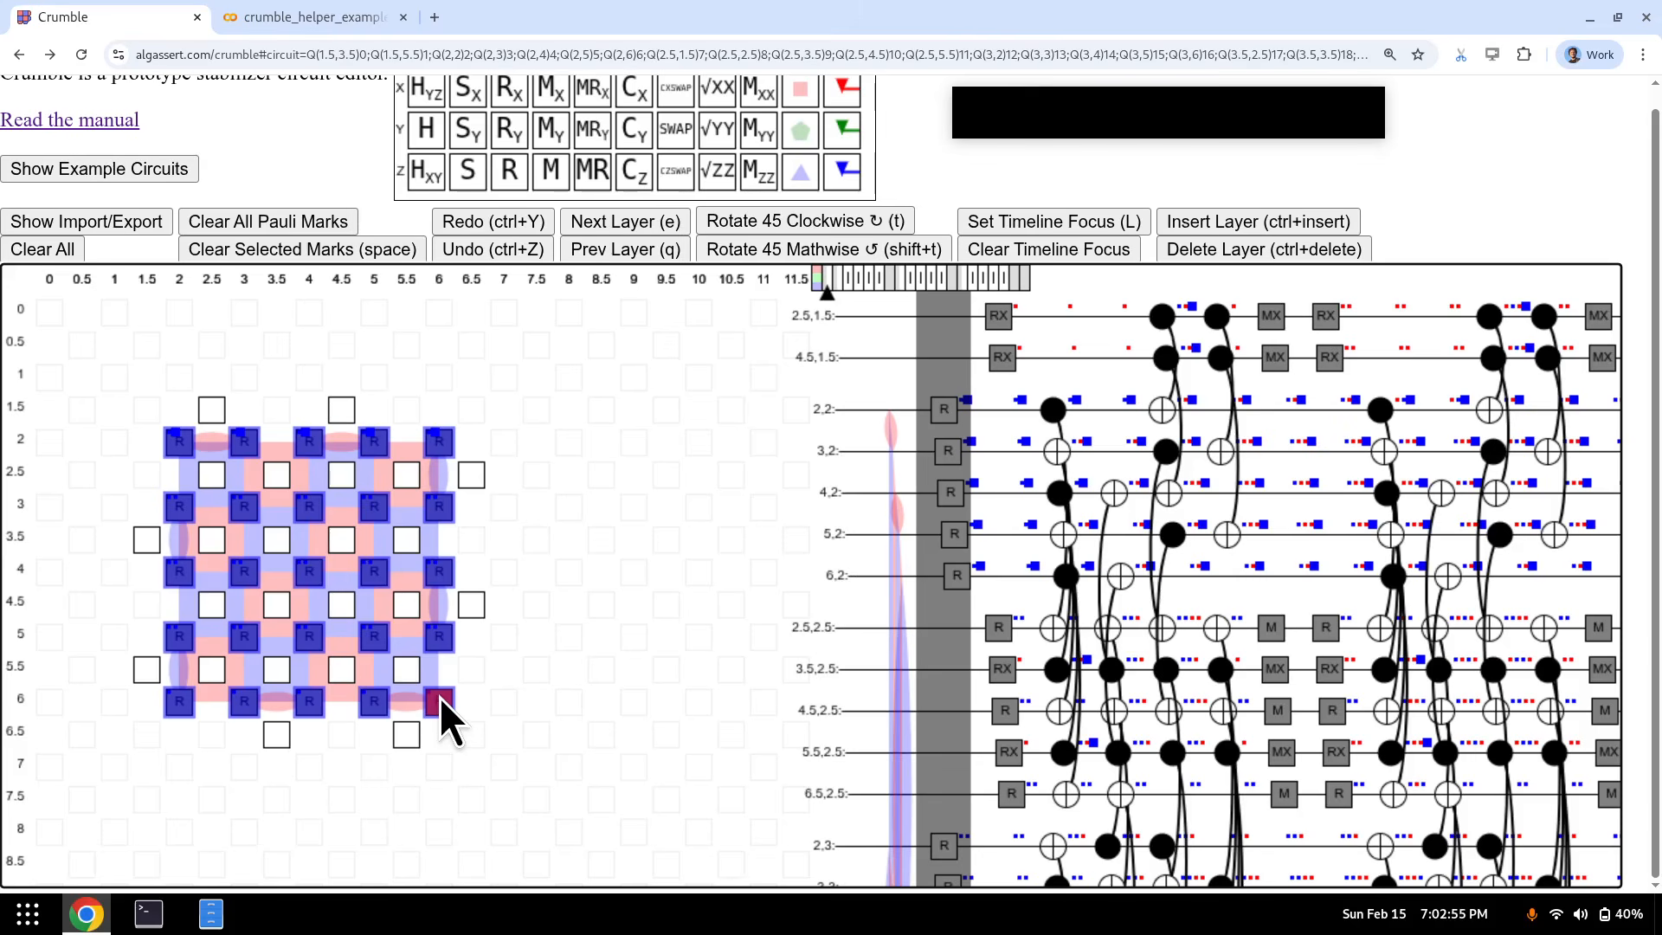
{"action": "key", "text": "e"}
{"action": "key", "text": "e"}
{"action": "key", "text": "e"}
{"action": "key", "text": "e"}
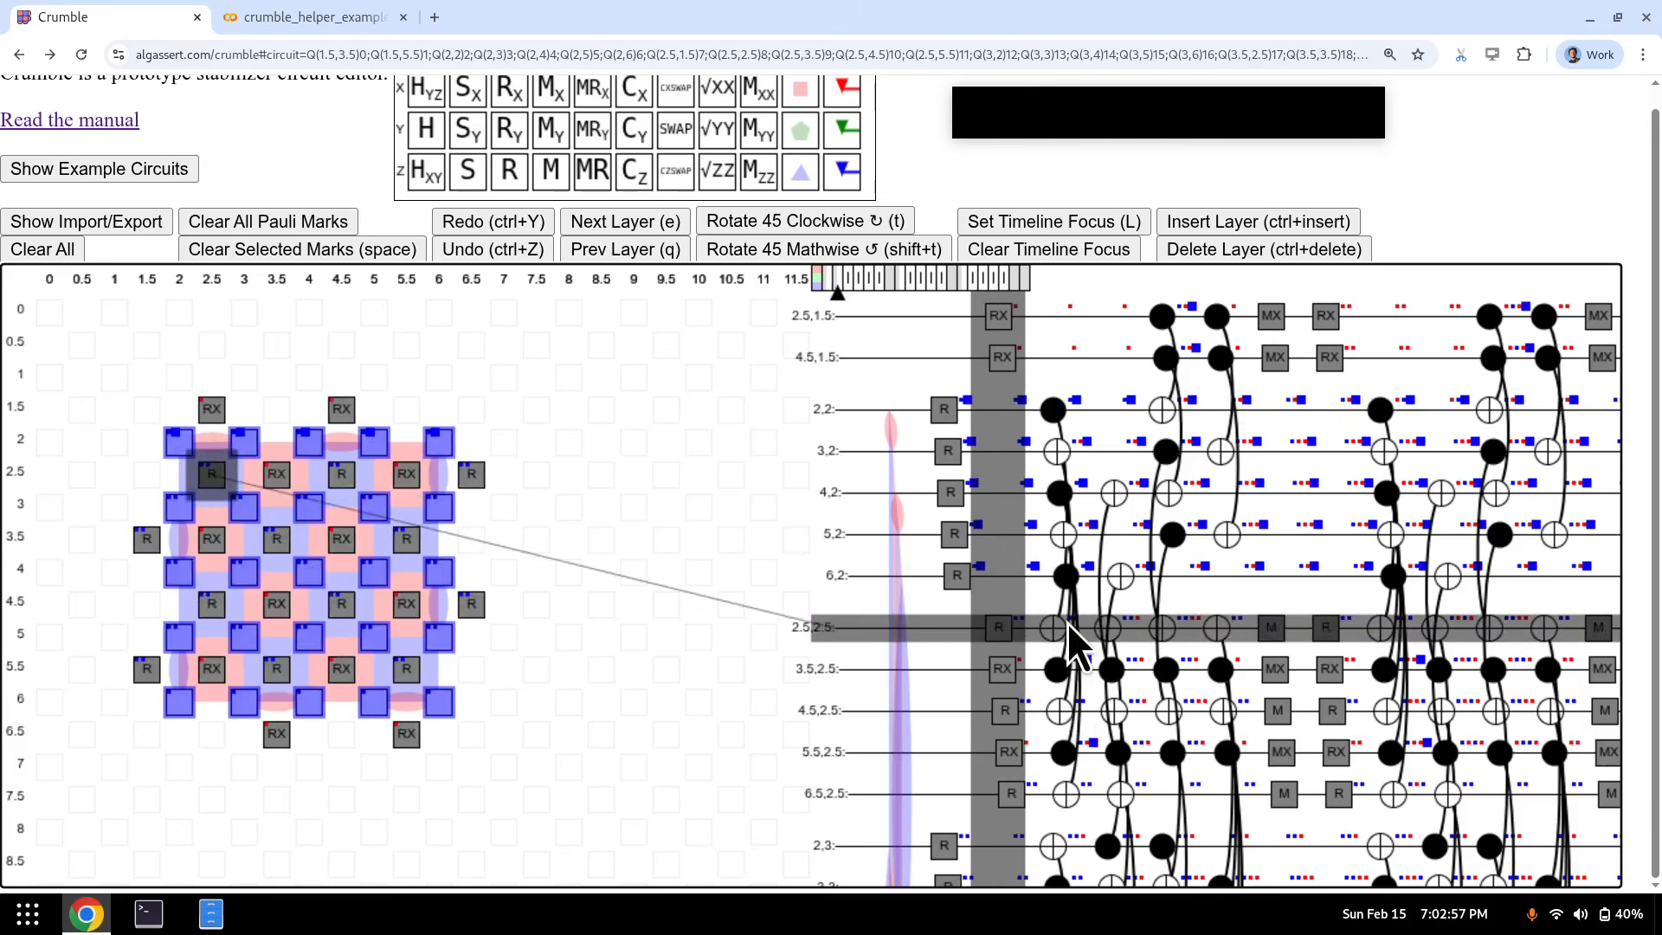
{"action": "key", "text": "e"}
{"action": "key", "text": "e"}
{"action": "key", "text": "e"}
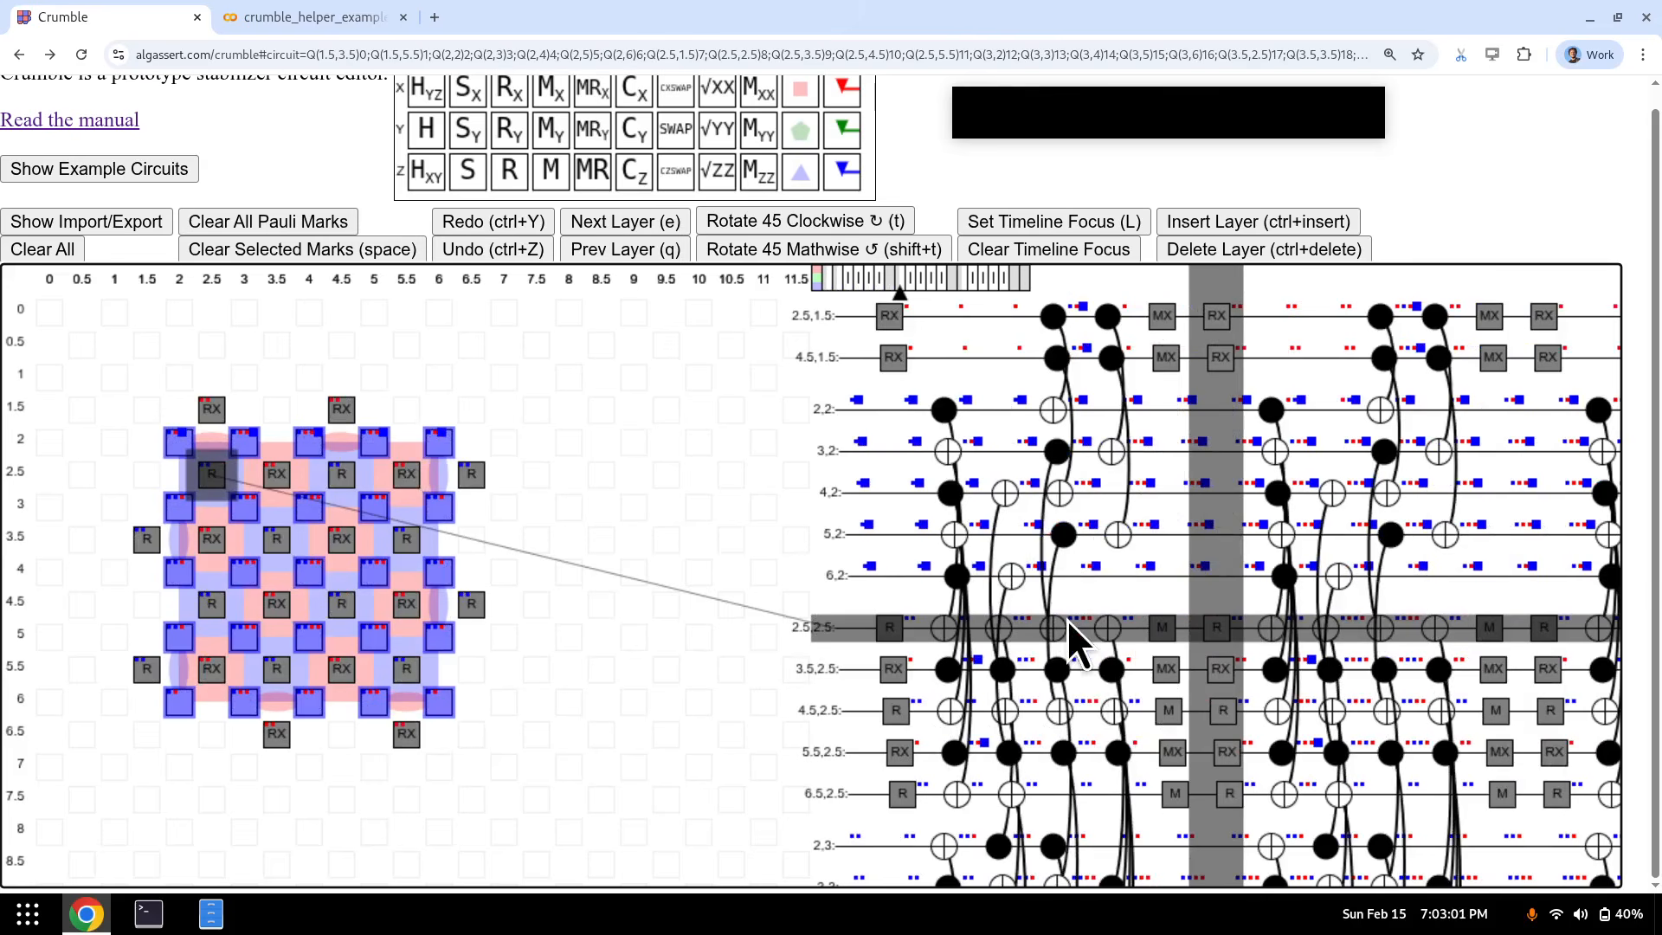
{"action": "key", "text": "q"}
{"action": "key", "text": "q"}
{"action": "key", "text": "q"}
{"action": "key", "text": "q"}
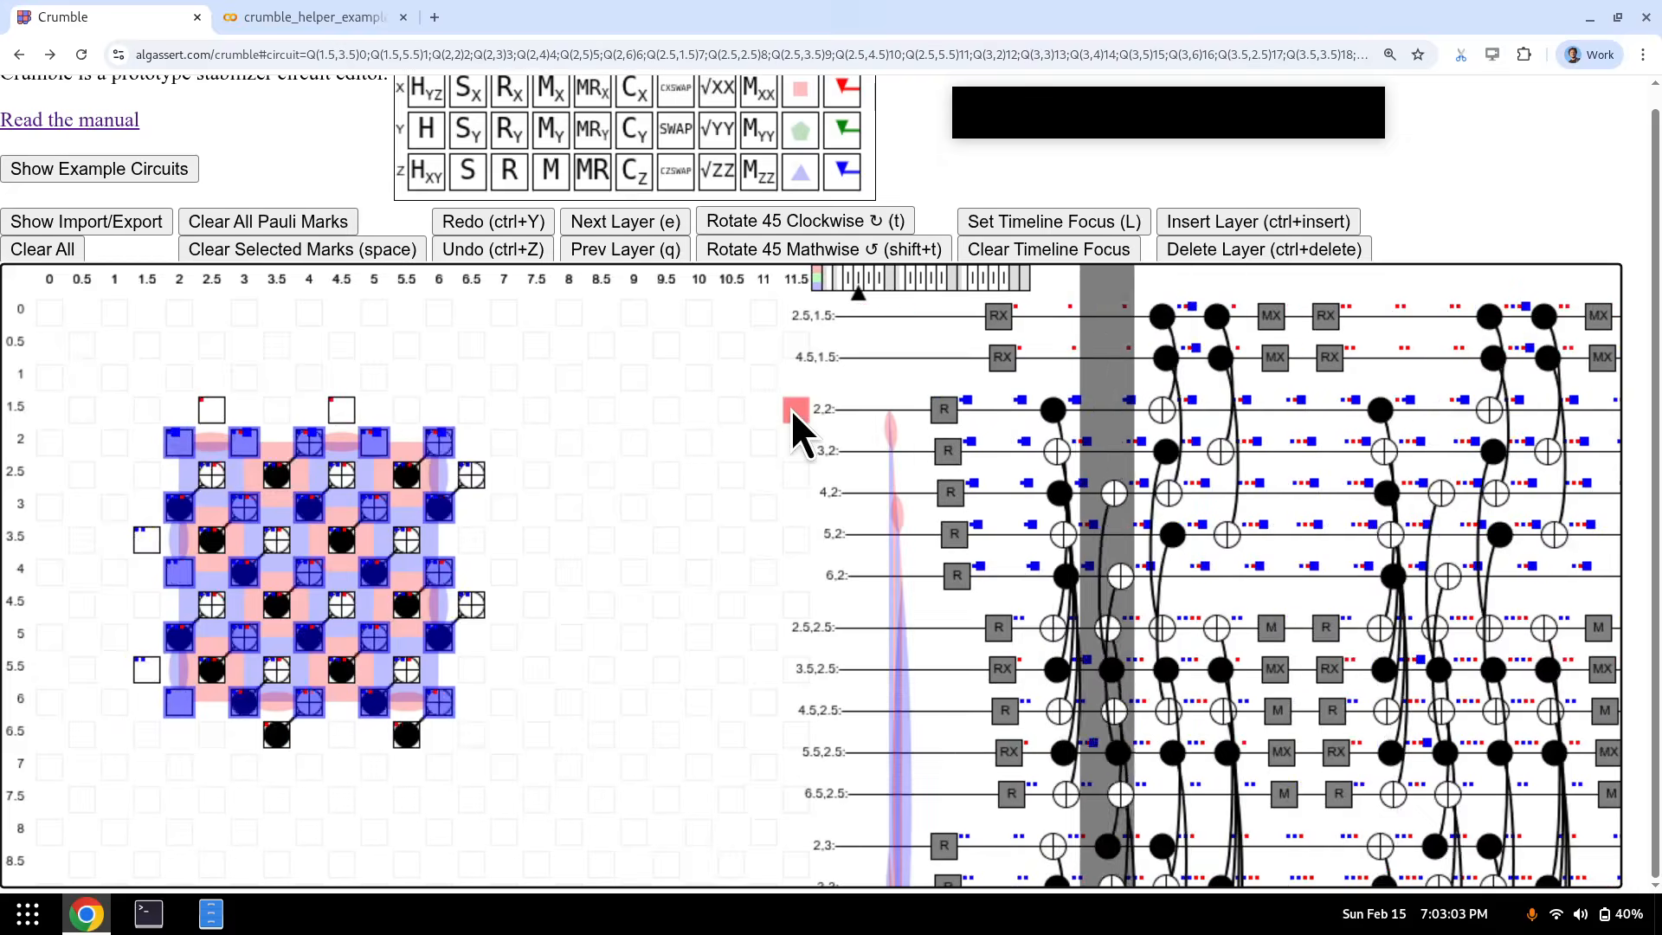
{"action": "key", "text": "q"}
{"action": "key", "text": "q"}
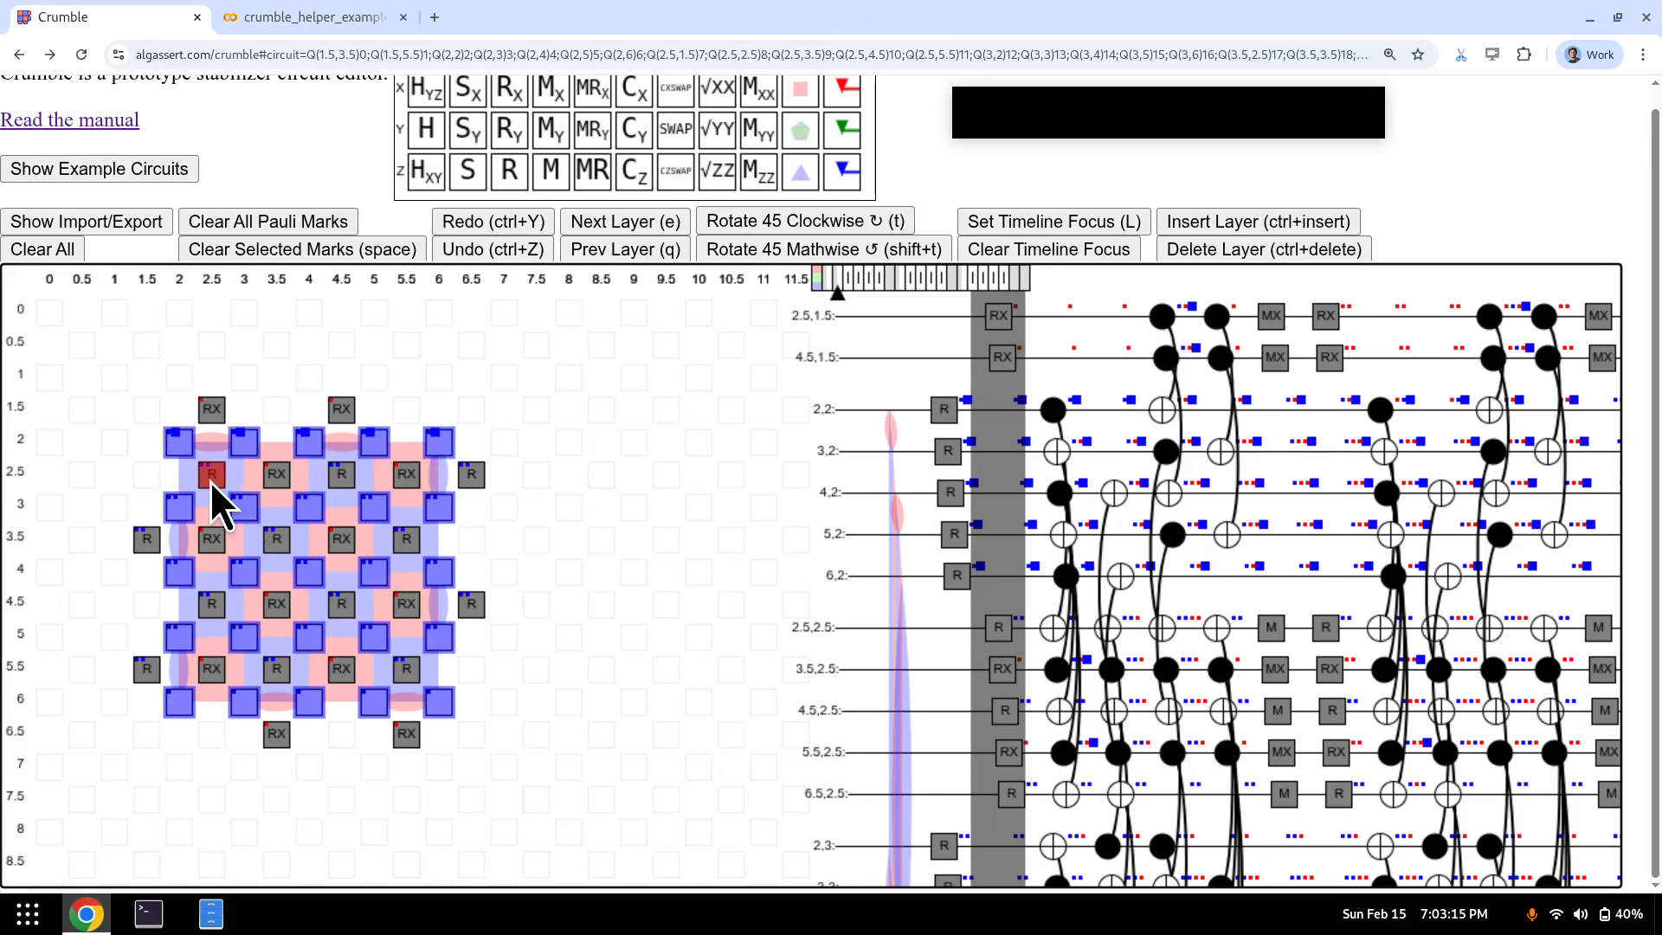
{"action": "left_click_drag", "start_coordinate": [209, 481], "coordinate": [410, 666]}
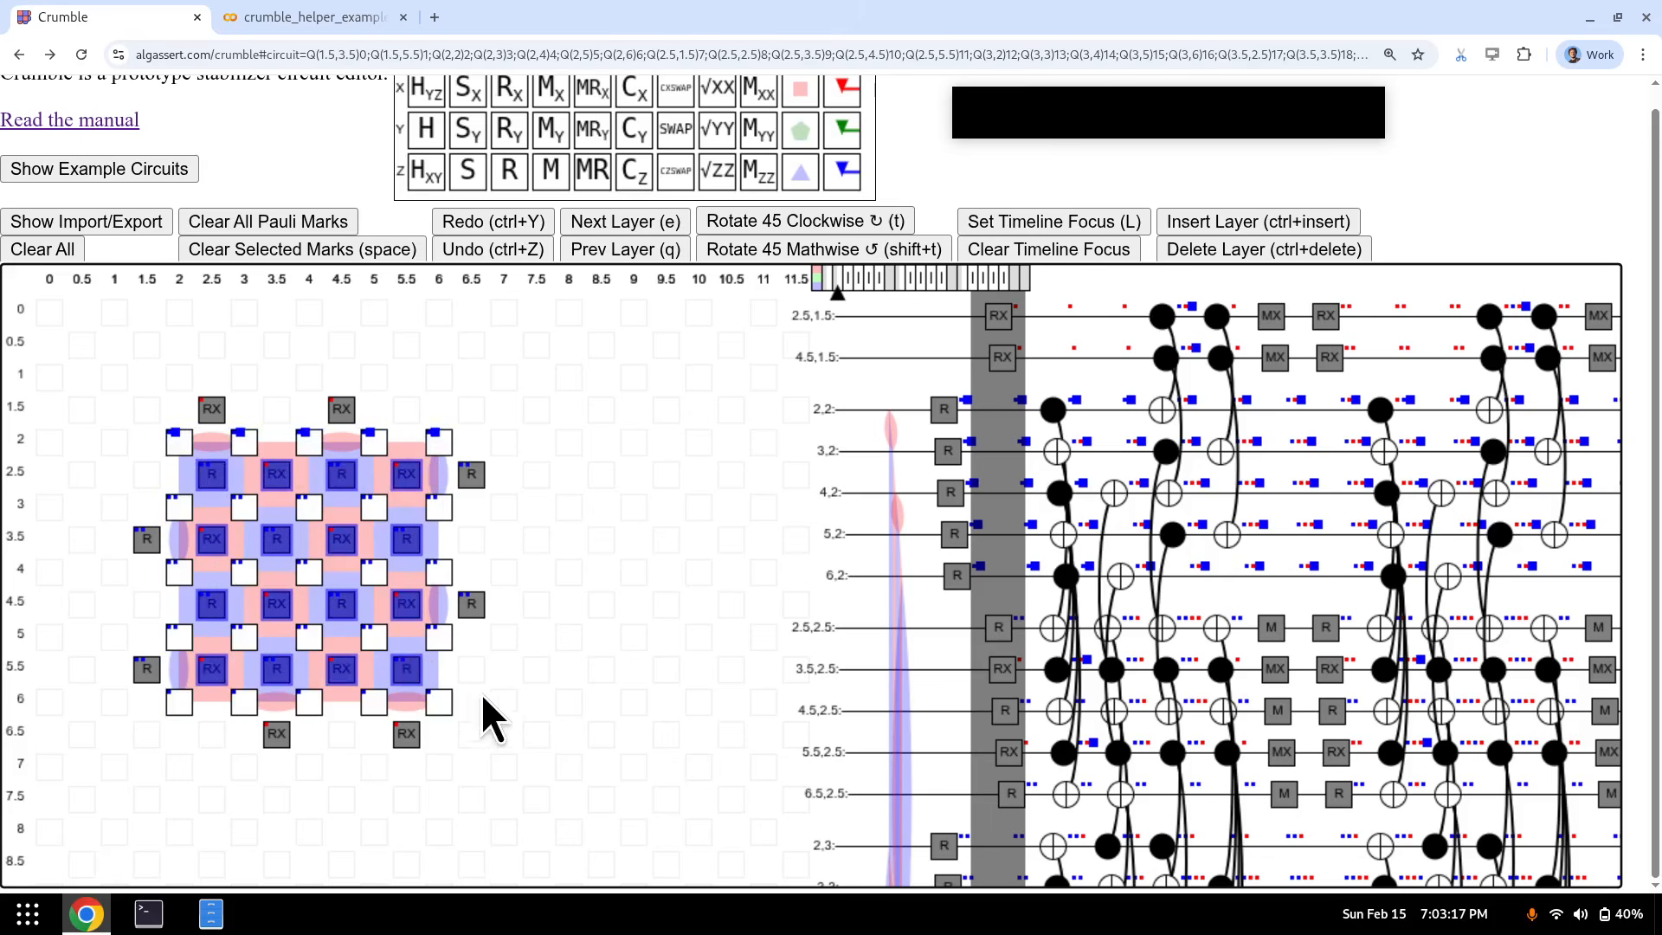